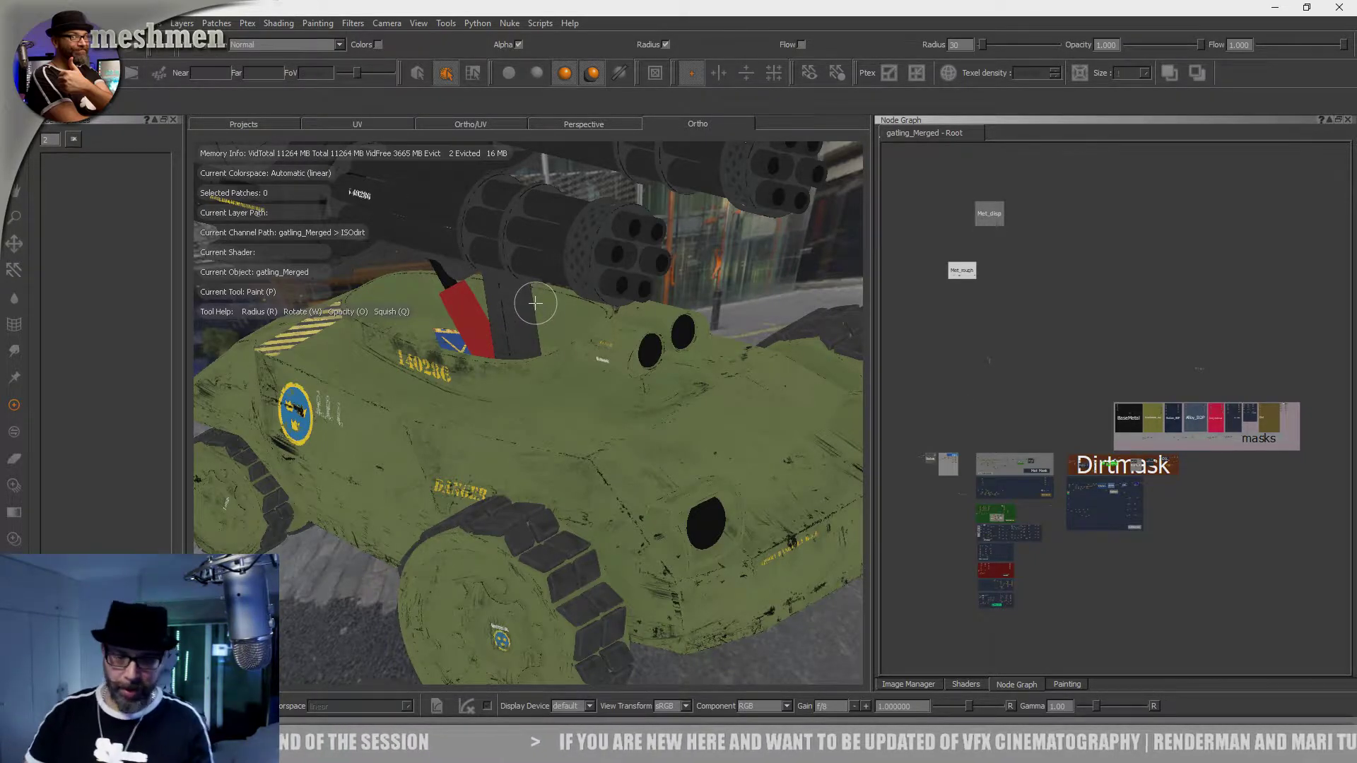
# Step: Examine the textured vehicle as a whole and locate the material groups inside the masks backdrop of the node graph
pyautogui.keyDown('alt'); pyautogui.moveTo(648, 445); pyautogui.dragTo(593, 424); pyautogui.keyUp('alt')
pyautogui.scroll(-3, 606, 427)
pyautogui.keyDown('alt'); pyautogui.moveTo(576, 481); pyautogui.dragTo(577, 500, button='middle'); pyautogui.keyUp('alt')
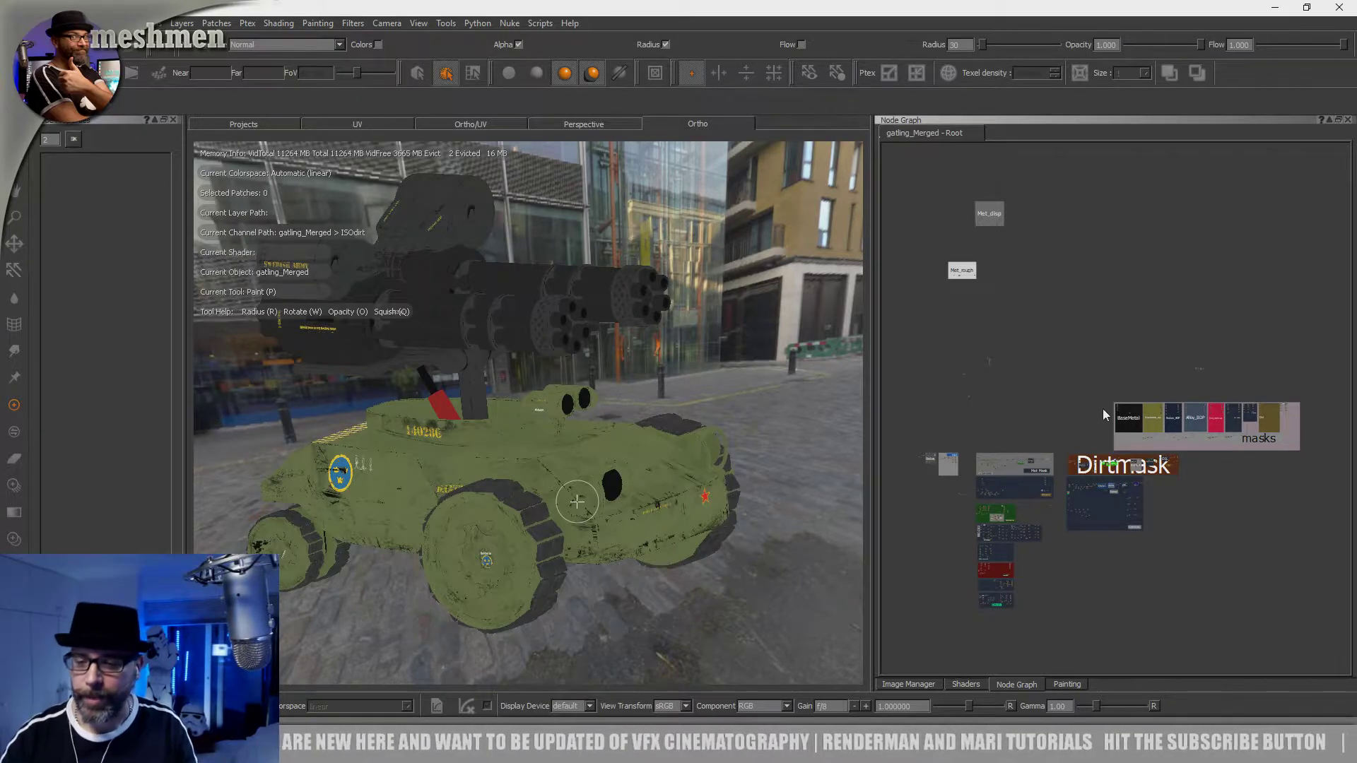
pyautogui.scroll(5, 1104, 414)
pyautogui.scroll(3, 1077, 420)
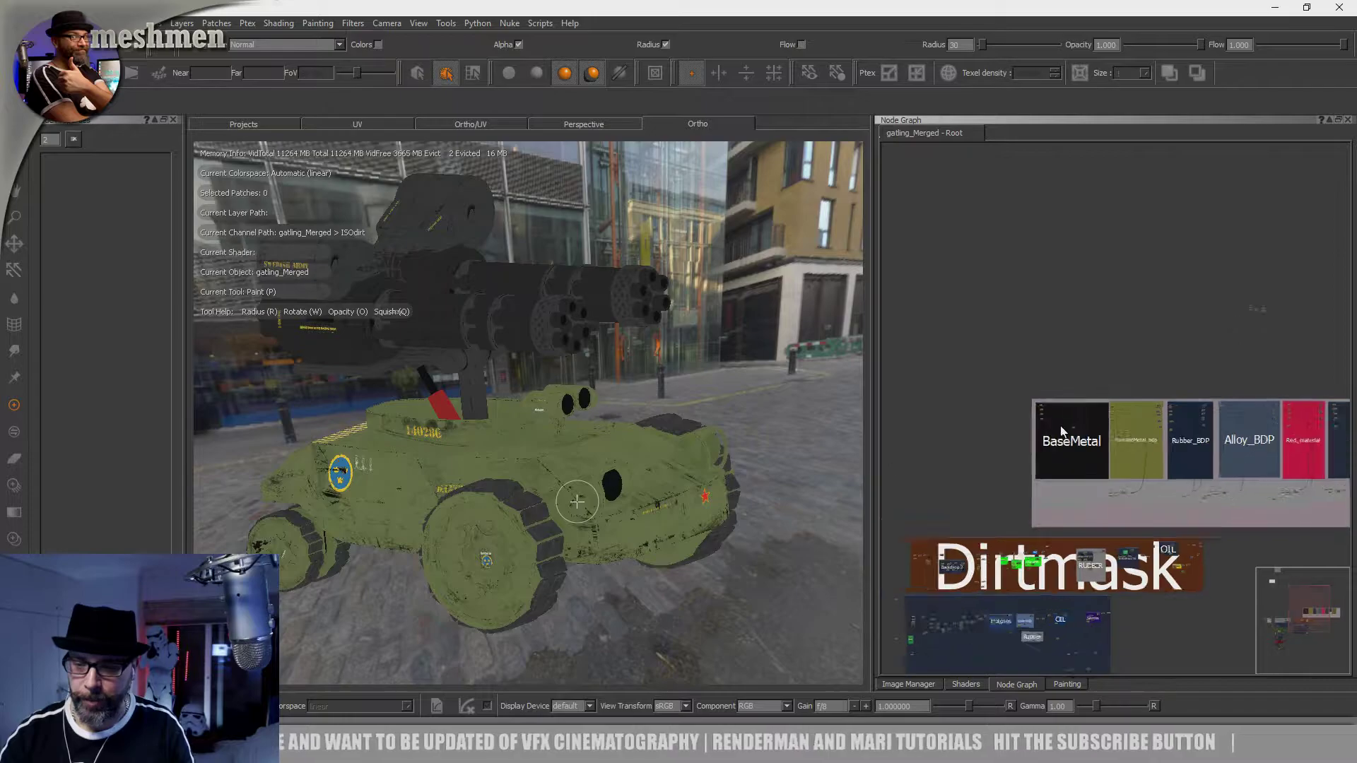
pyautogui.scroll(4, 1061, 431)
pyautogui.moveTo(1130, 417); pyautogui.dragTo(1075, 394, button='middle')
pyautogui.scroll(2, 1123, 382)
pyautogui.scroll(-3, 1086, 397)
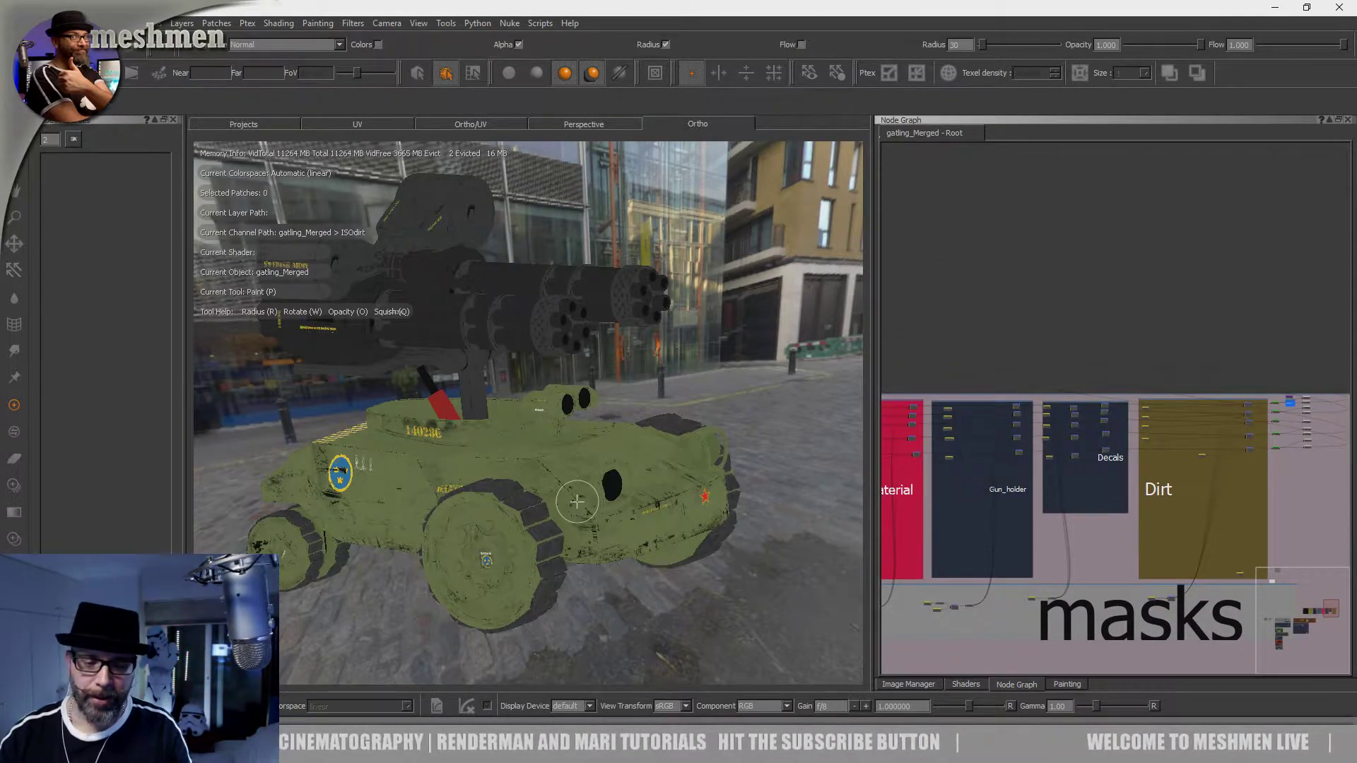
# Step: Inspect the vehicle's paint wear and decals from several angles and compare them with the Decals and Dirt groups
pyautogui.keyDown('alt'); pyautogui.moveTo(578, 501); pyautogui.dragTo(577, 501); pyautogui.keyUp('alt')
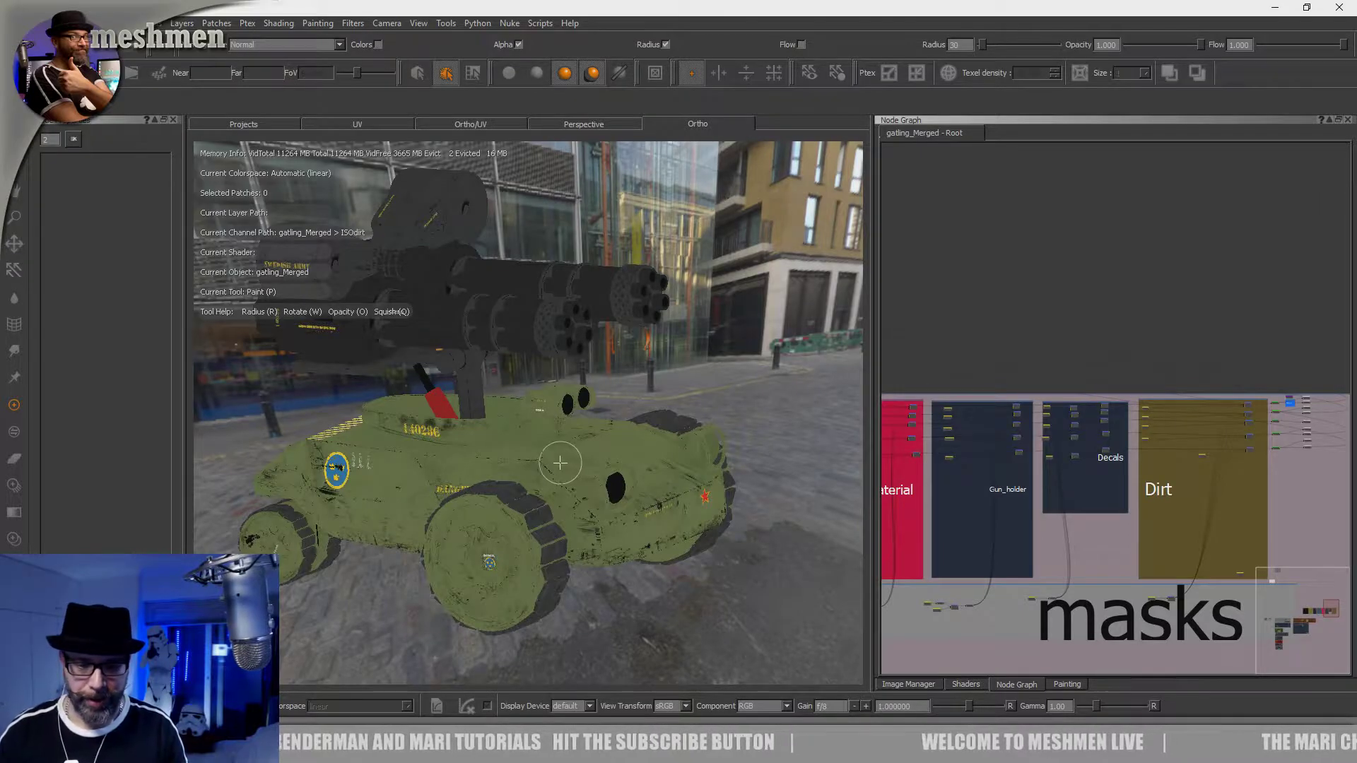
pyautogui.keyDown('alt'); pyautogui.moveTo(559, 460); pyautogui.dragTo(628, 440, button='middle'); pyautogui.keyUp('alt')
pyautogui.keyDown('alt'); pyautogui.moveTo(628, 441); pyautogui.dragTo(623, 417, button='right'); pyautogui.keyUp('alt')
pyautogui.keyDown('alt'); pyautogui.moveTo(608, 460); pyautogui.dragTo(590, 456); pyautogui.keyUp('alt')
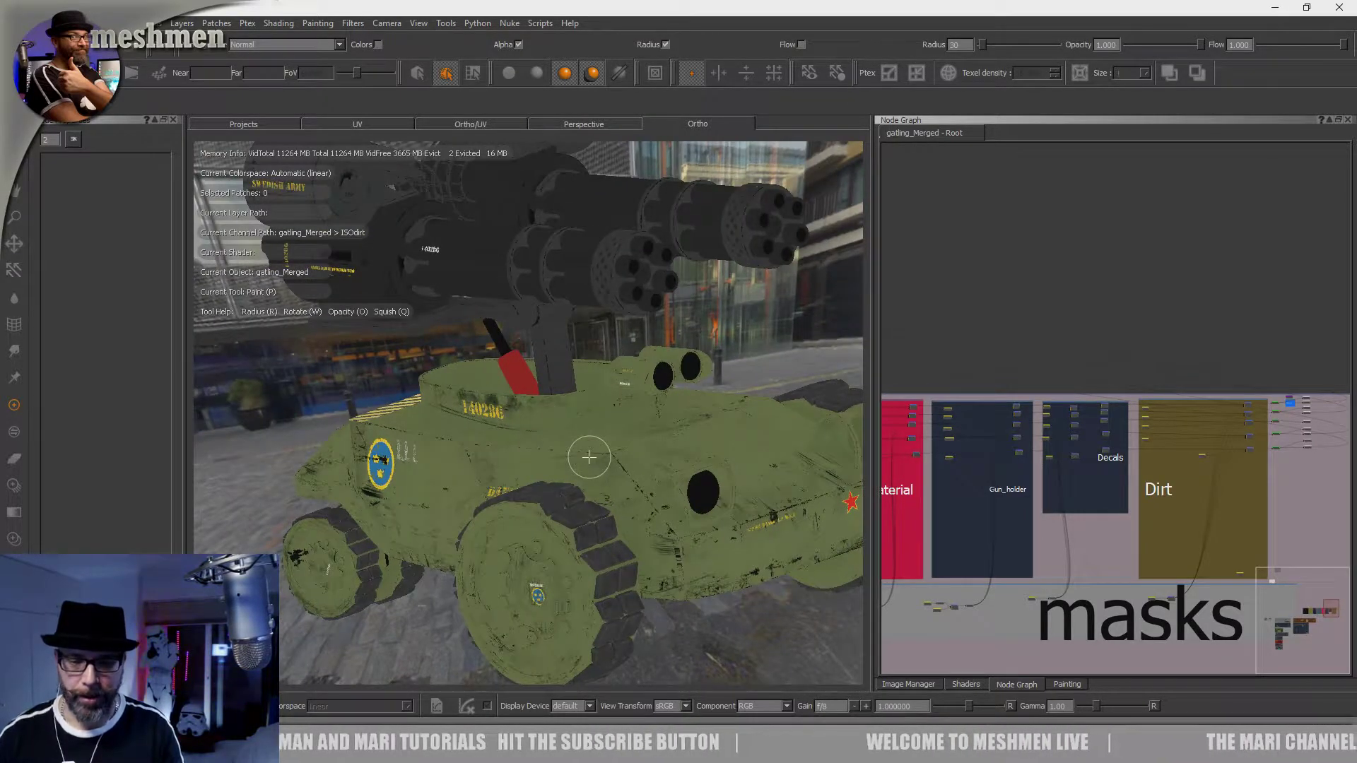
pyautogui.scroll(4, 1084, 351)
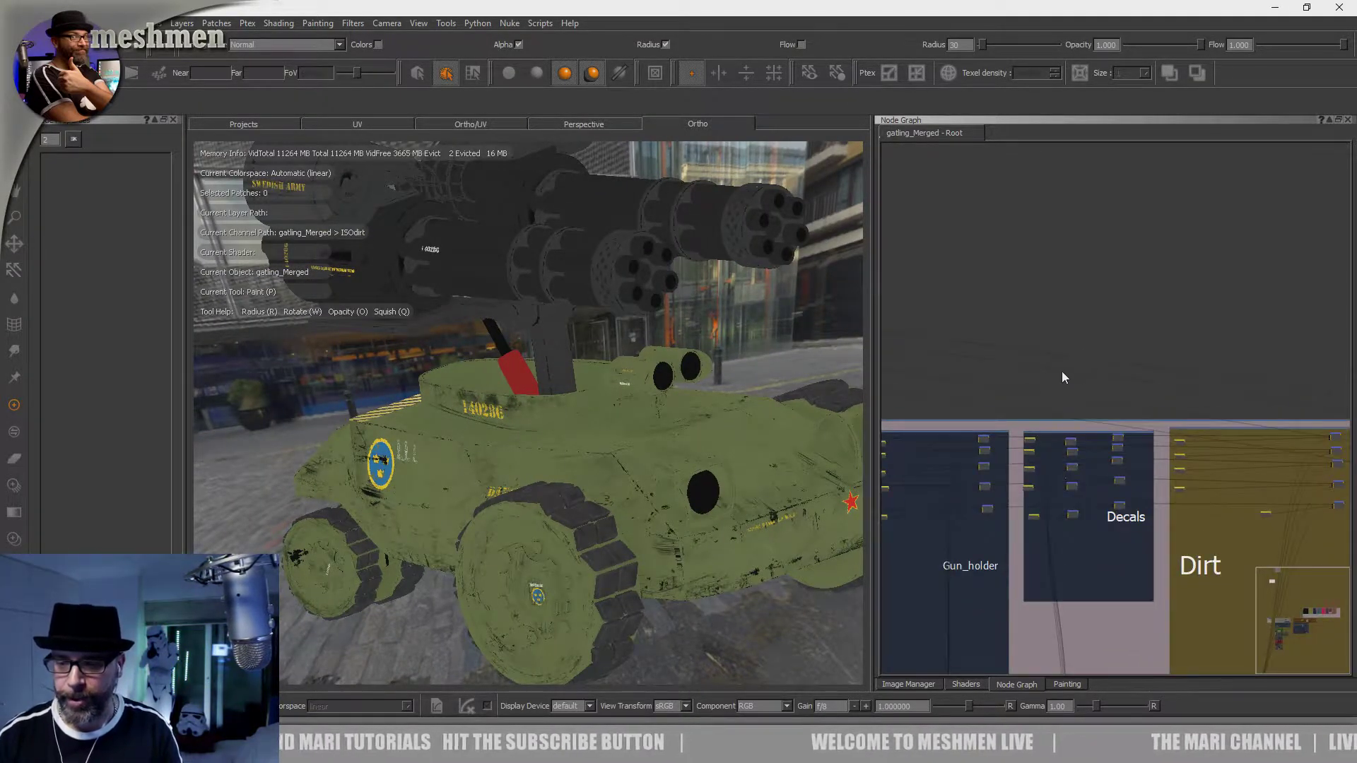
pyautogui.scroll(2, 1067, 348)
pyautogui.keyDown('alt'); pyautogui.moveTo(810, 409); pyautogui.dragTo(787, 419, button='right'); pyautogui.keyUp('alt')
pyautogui.moveTo(787, 418)
pyautogui.keyDown('alt'); pyautogui.mouseDown()
pyautogui.moveTo(766, 424)
pyautogui.moveTo(775, 436)
pyautogui.mouseUp(); pyautogui.keyUp('alt')
pyautogui.keyDown('alt'); pyautogui.moveTo(701, 445); pyautogui.dragTo(700, 451, button='right'); pyautogui.keyUp('alt')
pyautogui.keyDown('alt'); pyautogui.moveTo(699, 450); pyautogui.dragTo(647, 419, button='middle'); pyautogui.keyUp('alt')
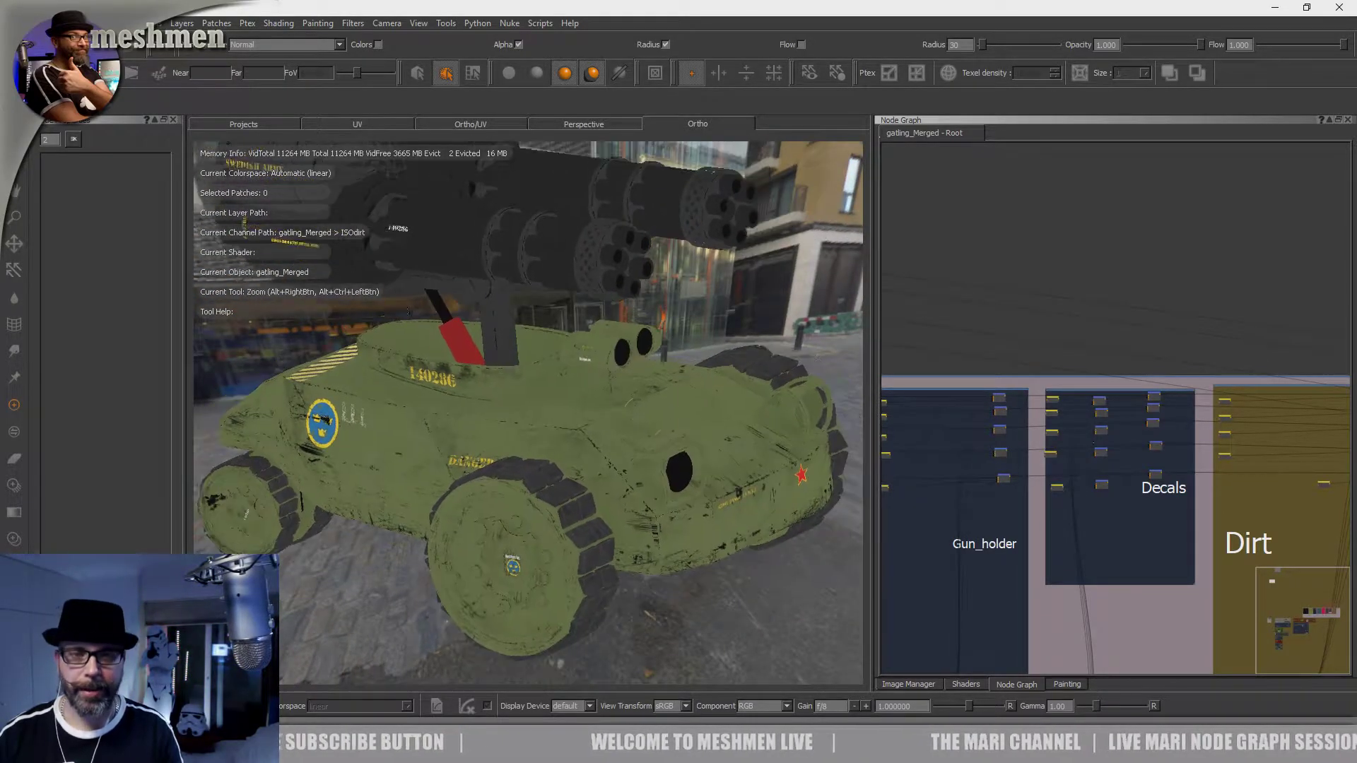
pyautogui.keyDown('alt'); pyautogui.moveTo(651, 424); pyautogui.dragTo(628, 432); pyautogui.keyUp('alt')
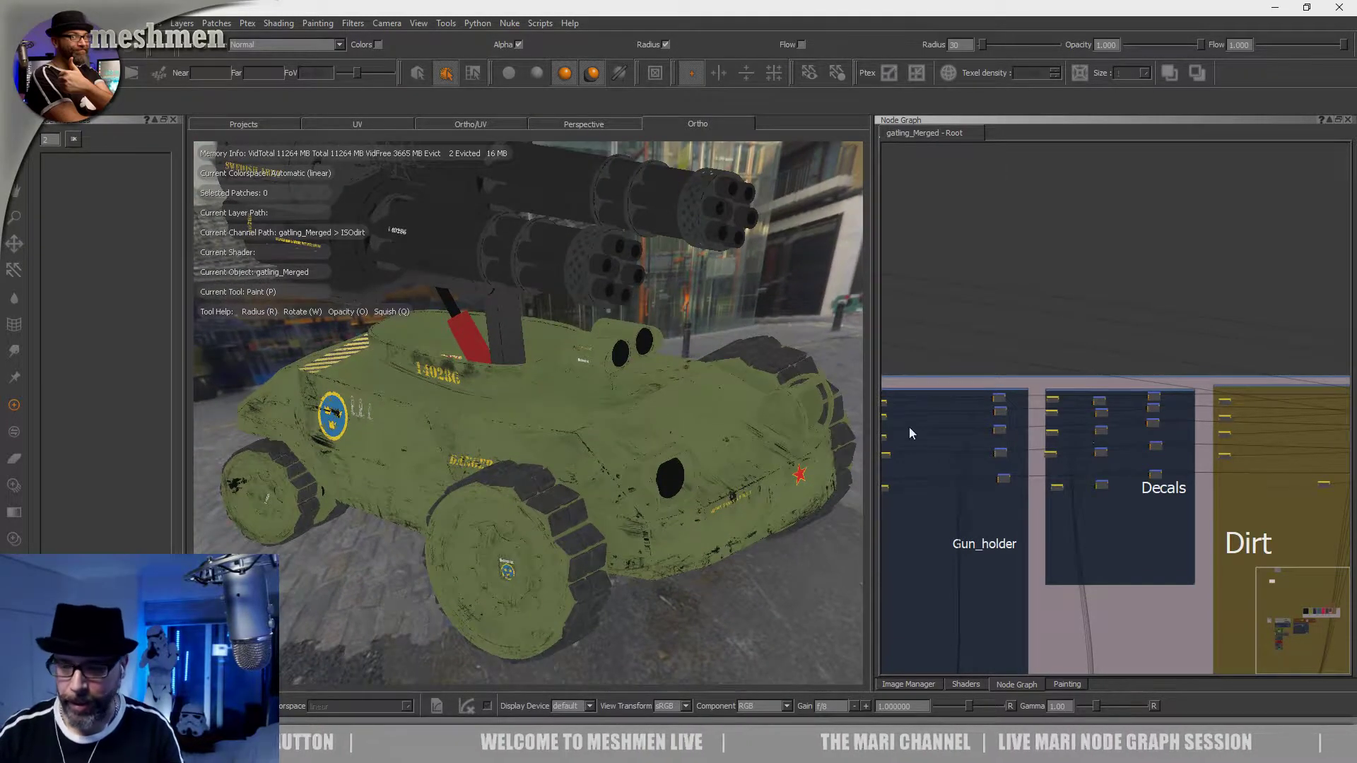
# Step: Create a channel node named COLclean above the Decals group
pyautogui.moveTo(1029, 437); pyautogui.dragTo(941, 420, button='middle')
pyautogui.scroll(3, 1006, 401)
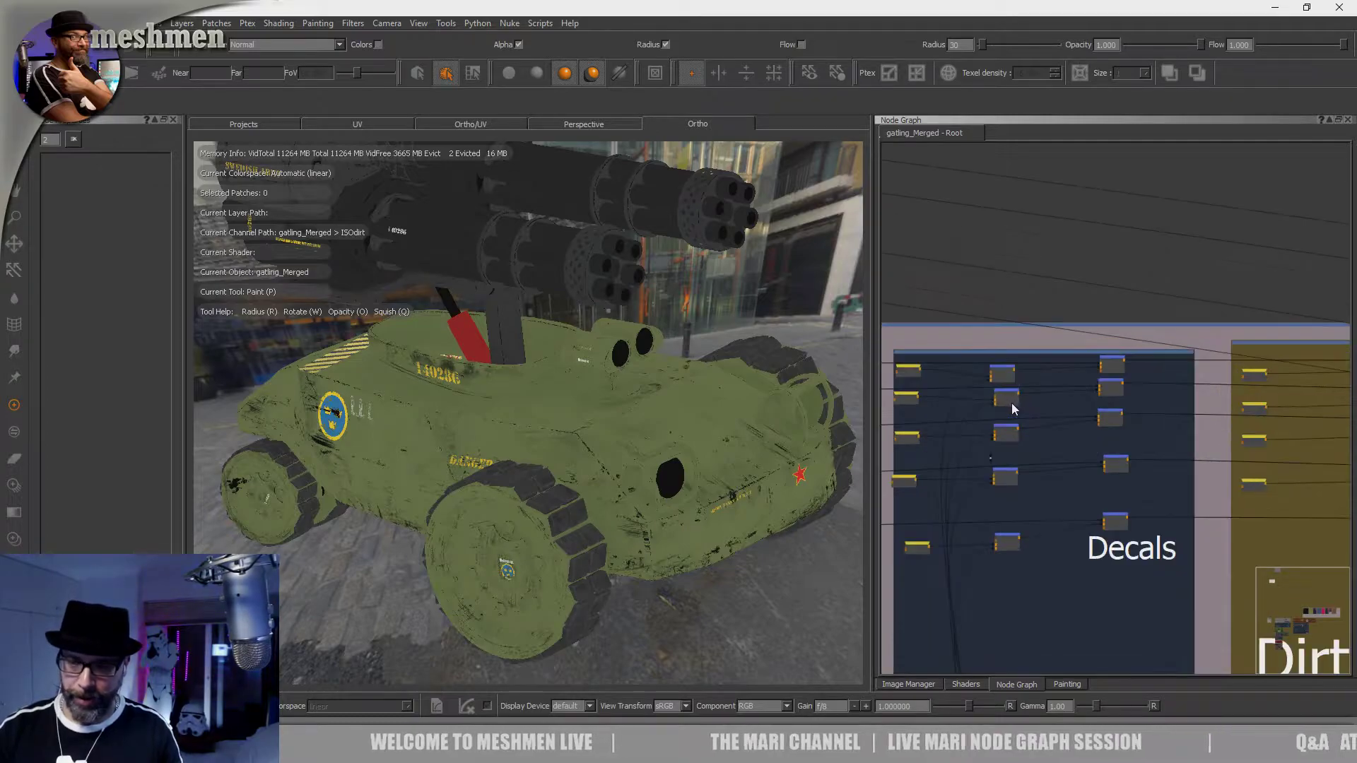
pyautogui.scroll(6, 1013, 406)
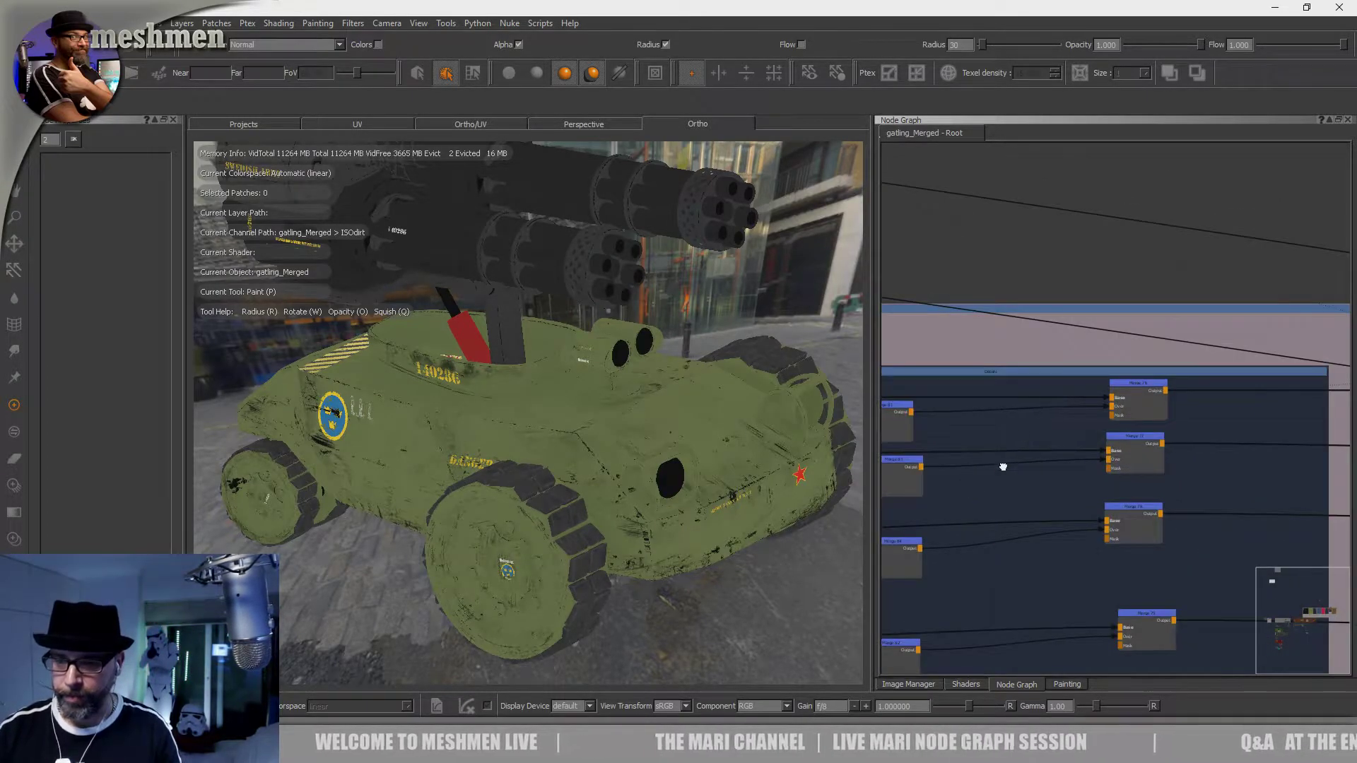
pyautogui.press('Tab')
pyautogui.write('cha')
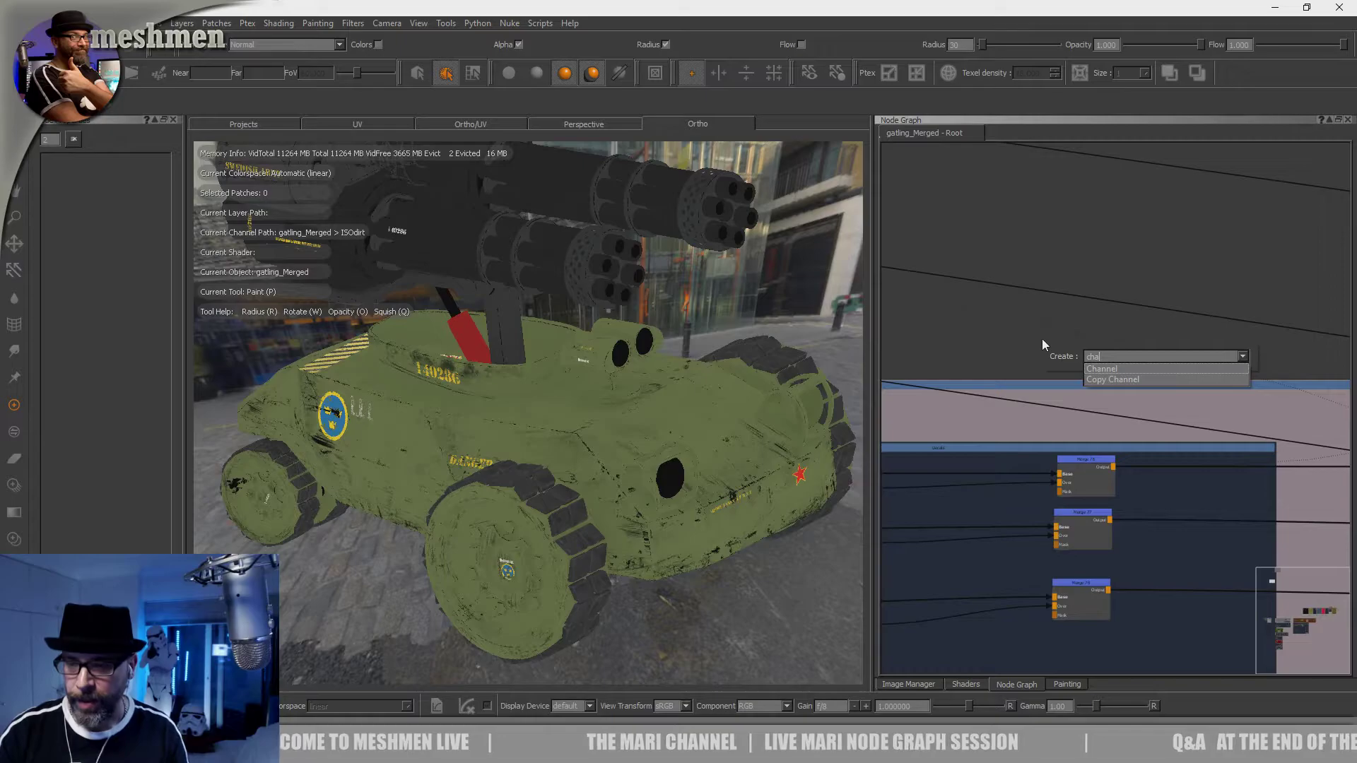
pyautogui.press('Return')
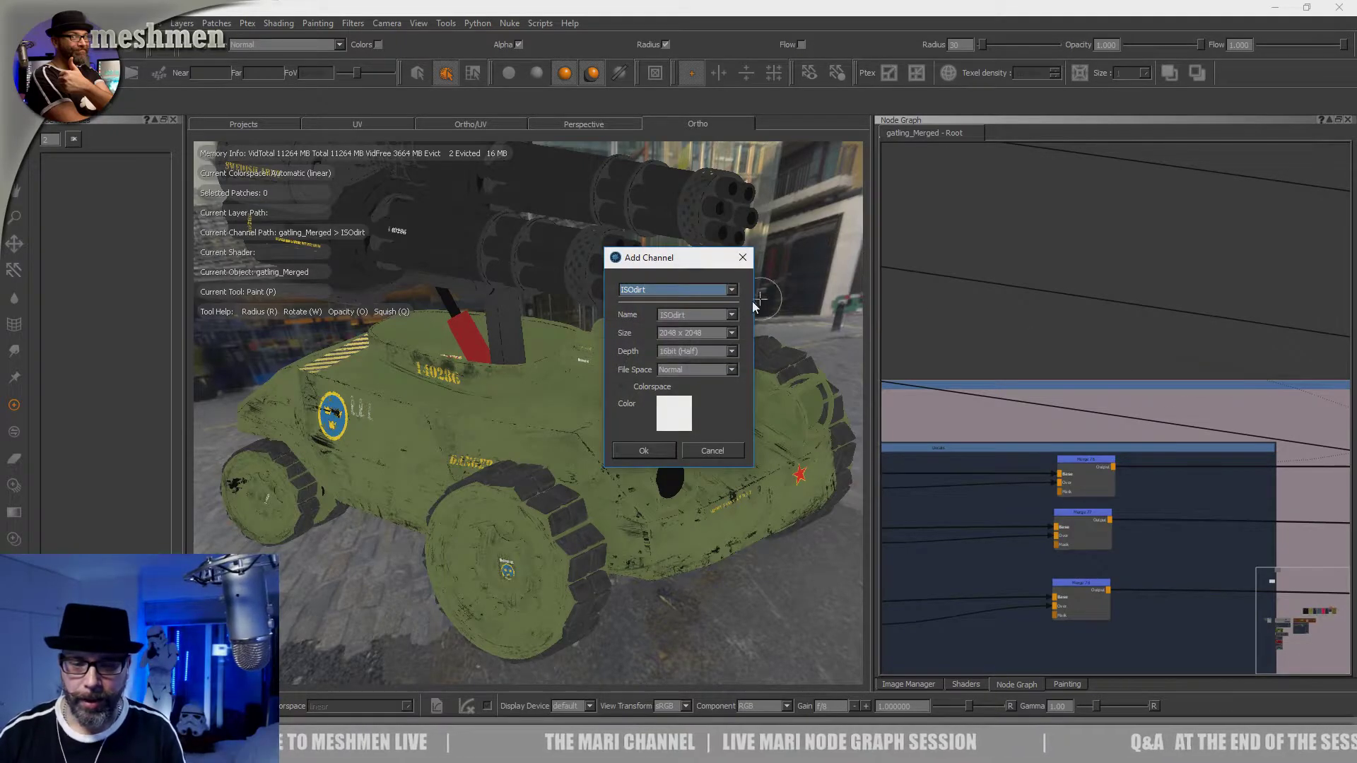
pyautogui.press('Tab')
pyautogui.write('COL')
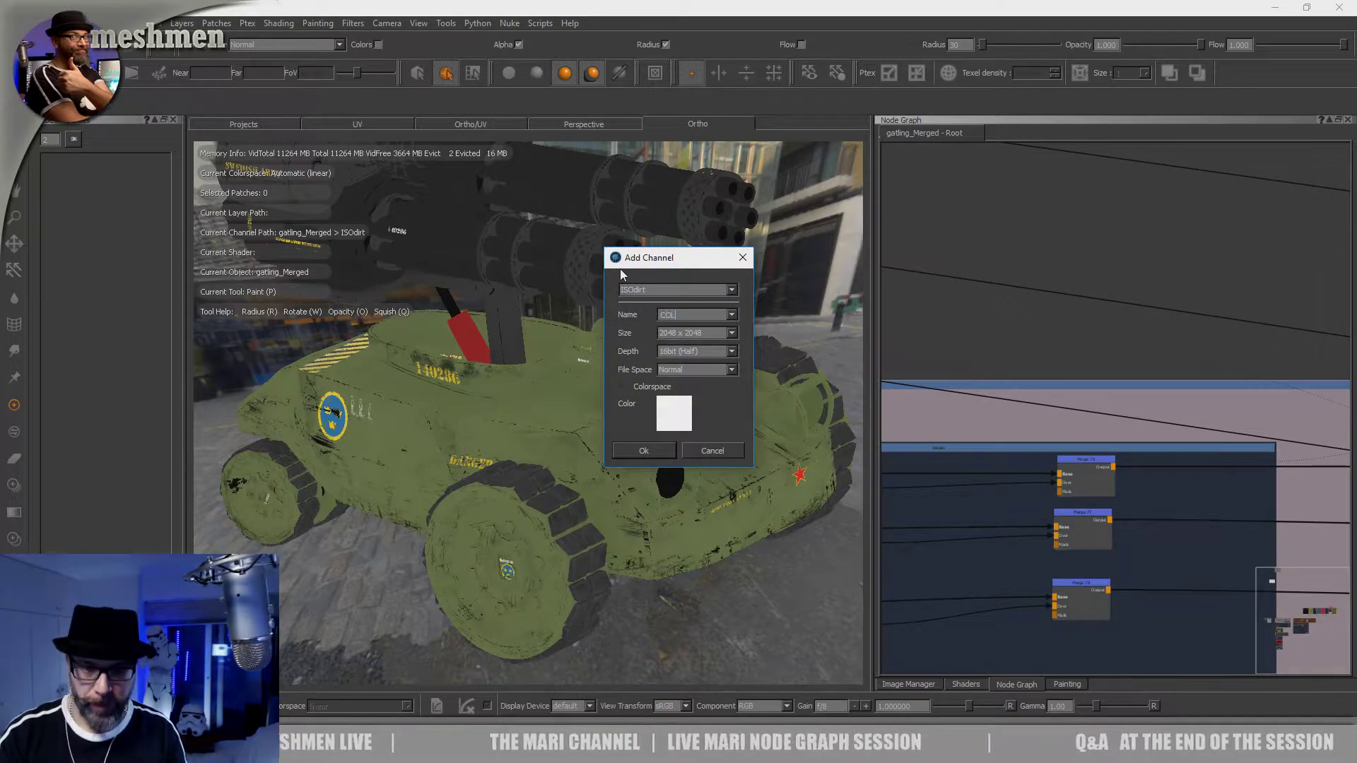
pyautogui.write('clean')
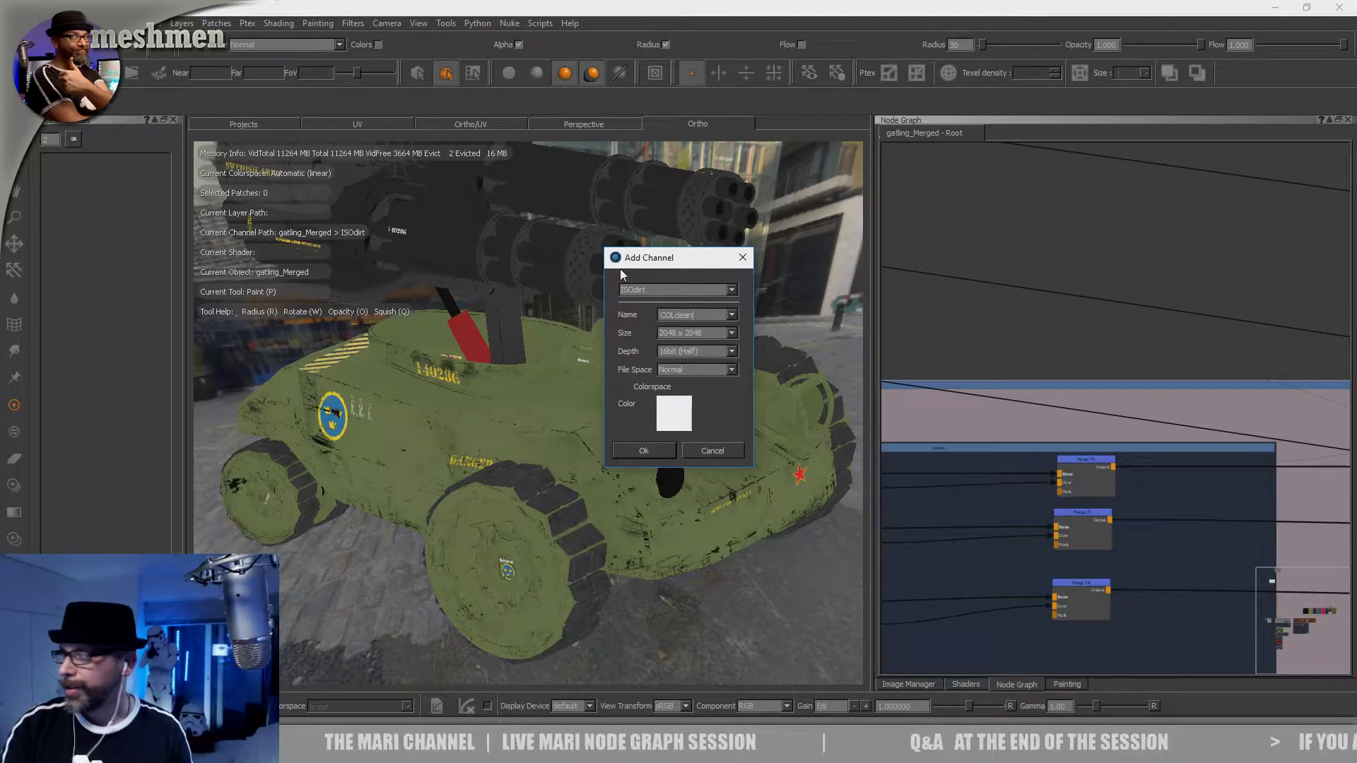
pyautogui.press('Return')
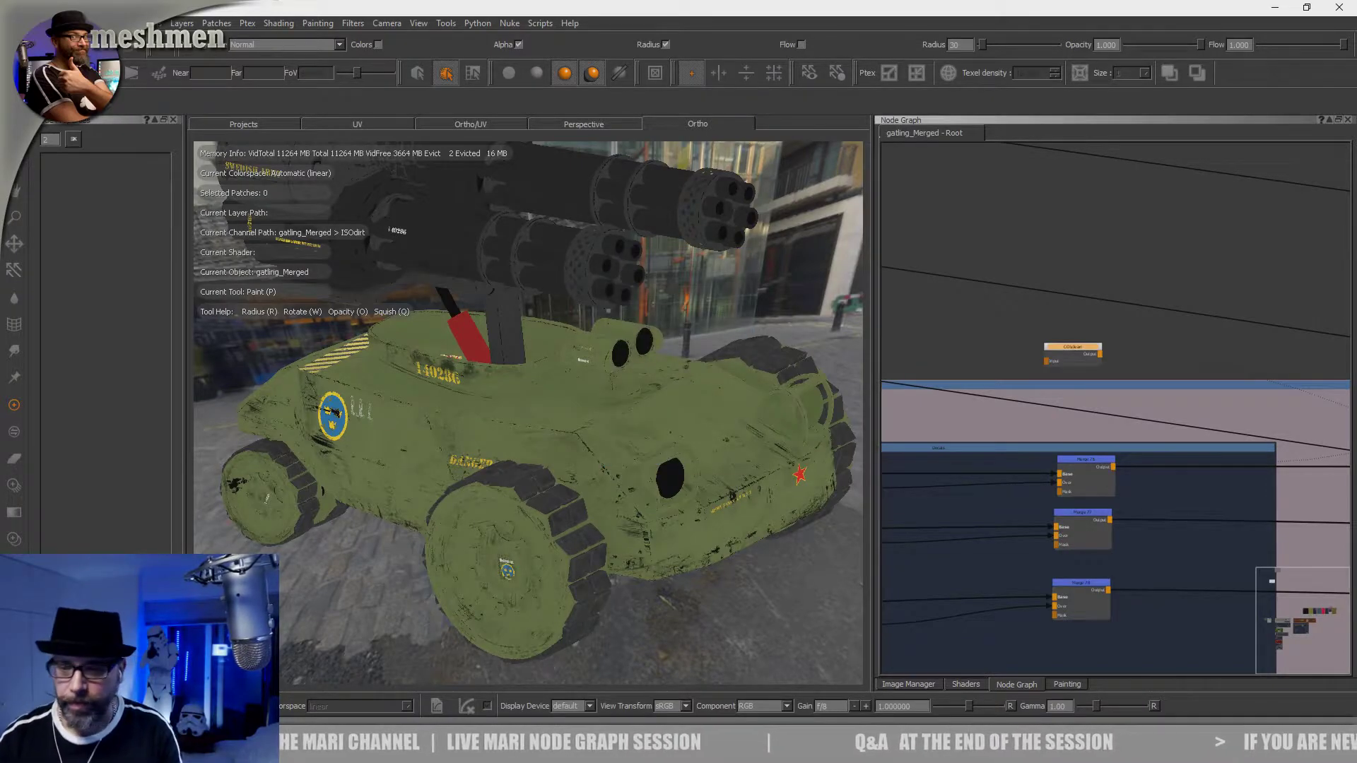
# Step: Connect the Decals group's final top-row merge output to the COLclean channel's input and auto-arrange the two nodes
pyautogui.moveTo(1070, 349); pyautogui.dragTo(1146, 336)
pyautogui.moveTo(1113, 466); pyautogui.dragTo(1137, 342)
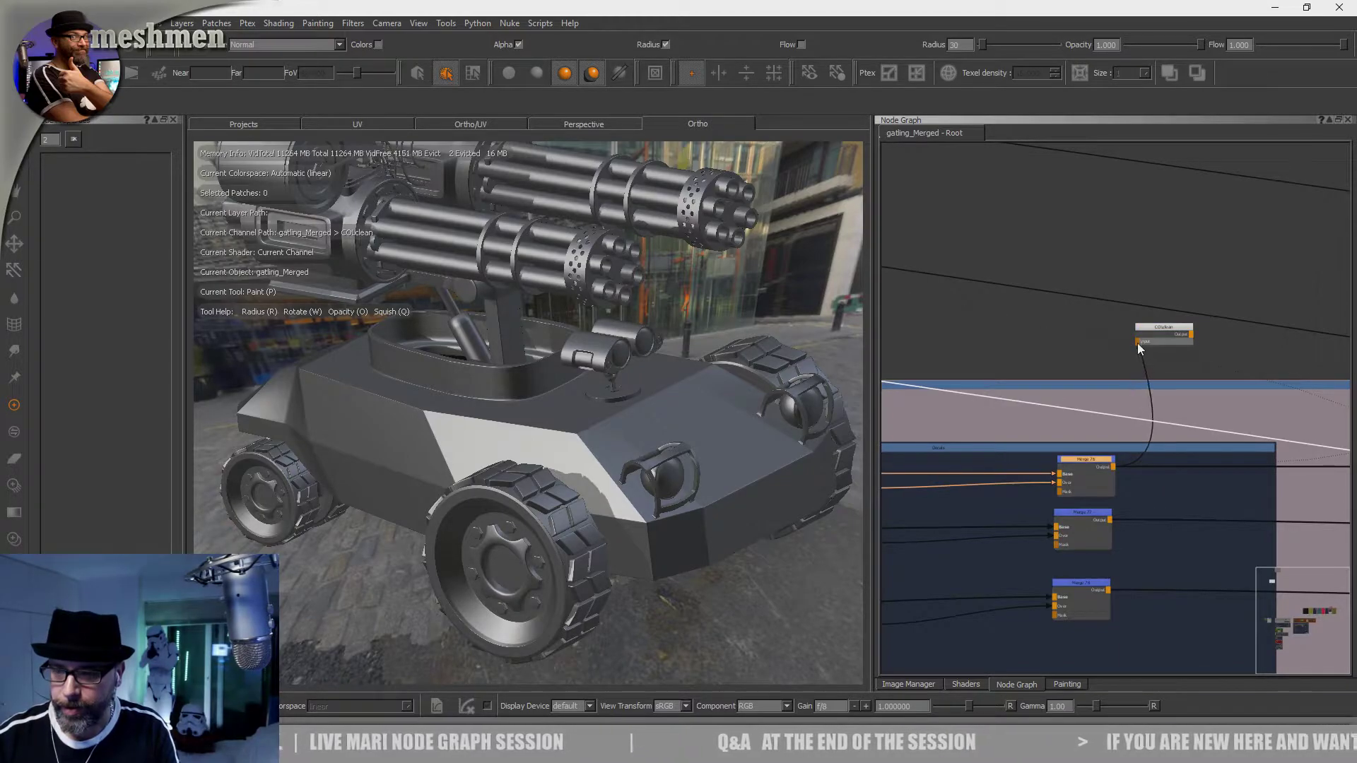
pyautogui.keyDown('shift'); pyautogui.click(1177, 337); pyautogui.keyUp('shift')
pyautogui.press('l')
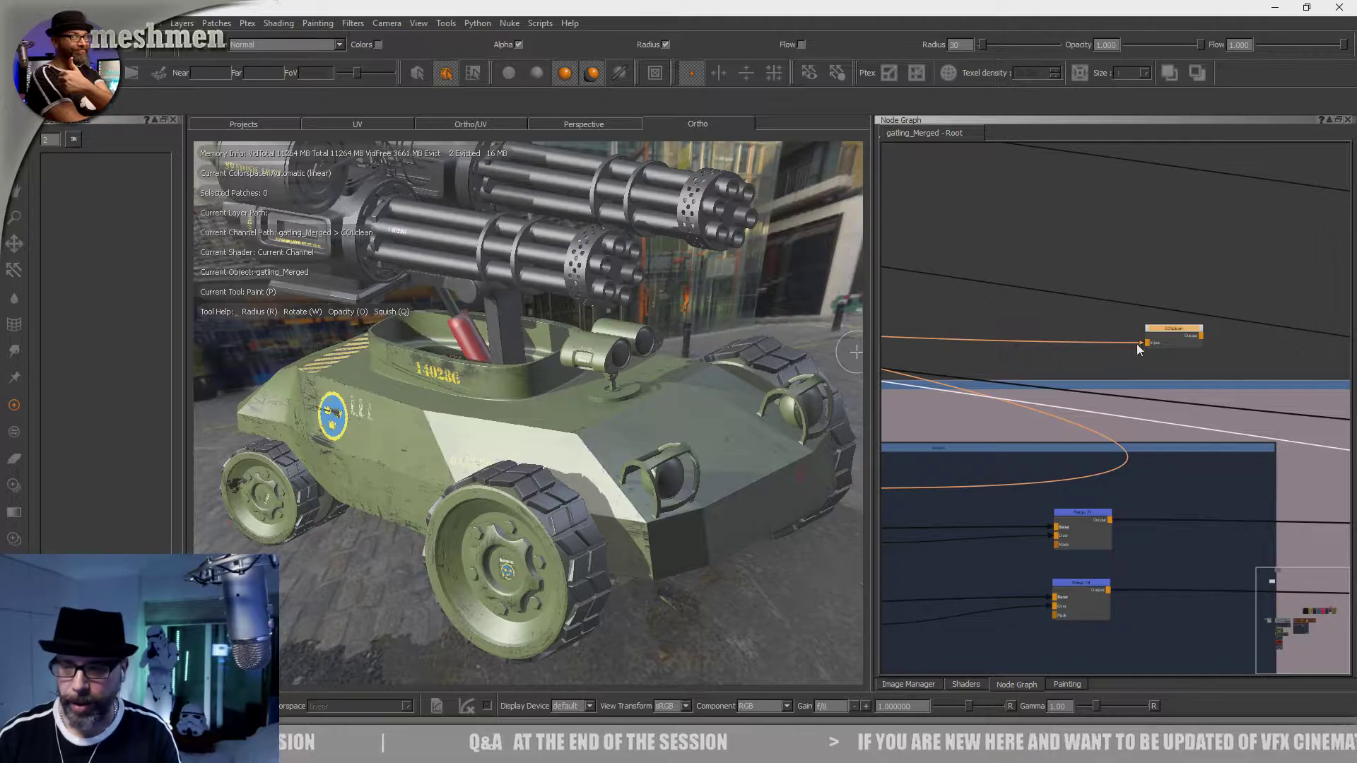
pyautogui.moveTo(1164, 333); pyautogui.dragTo(1171, 333)
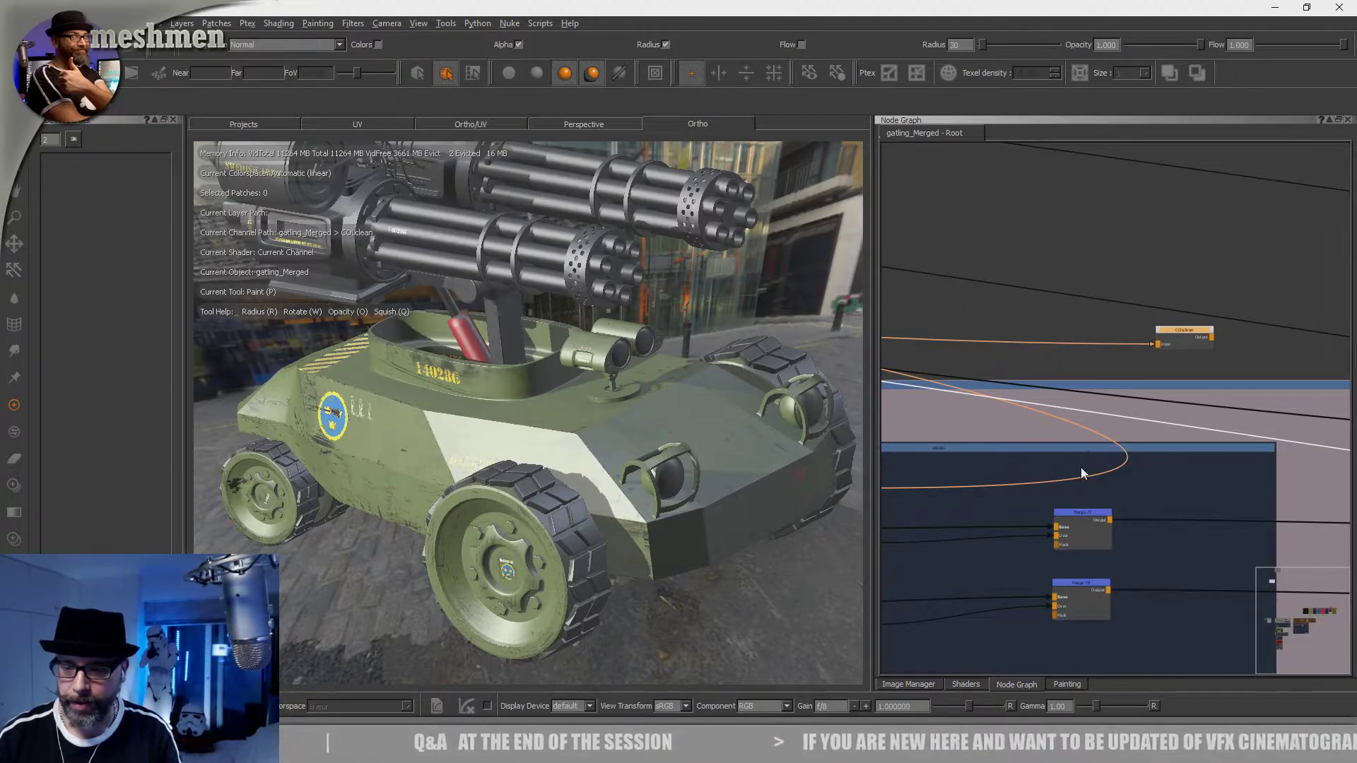
# Step: Cut the COLclean channel node and try to paste it back above the Decals group
pyautogui.scroll(-3, 1081, 379)
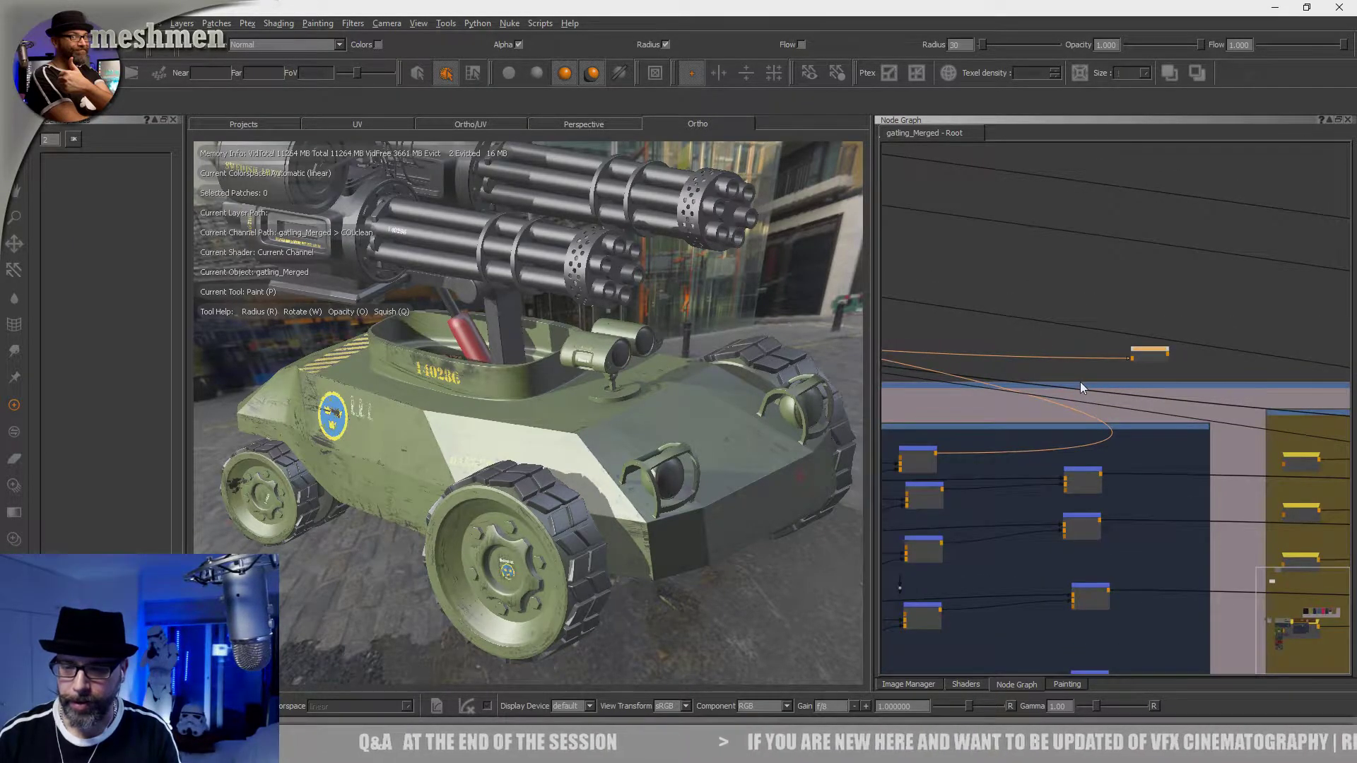
pyautogui.scroll(4, 1081, 385)
pyautogui.scroll(-3, 1083, 390)
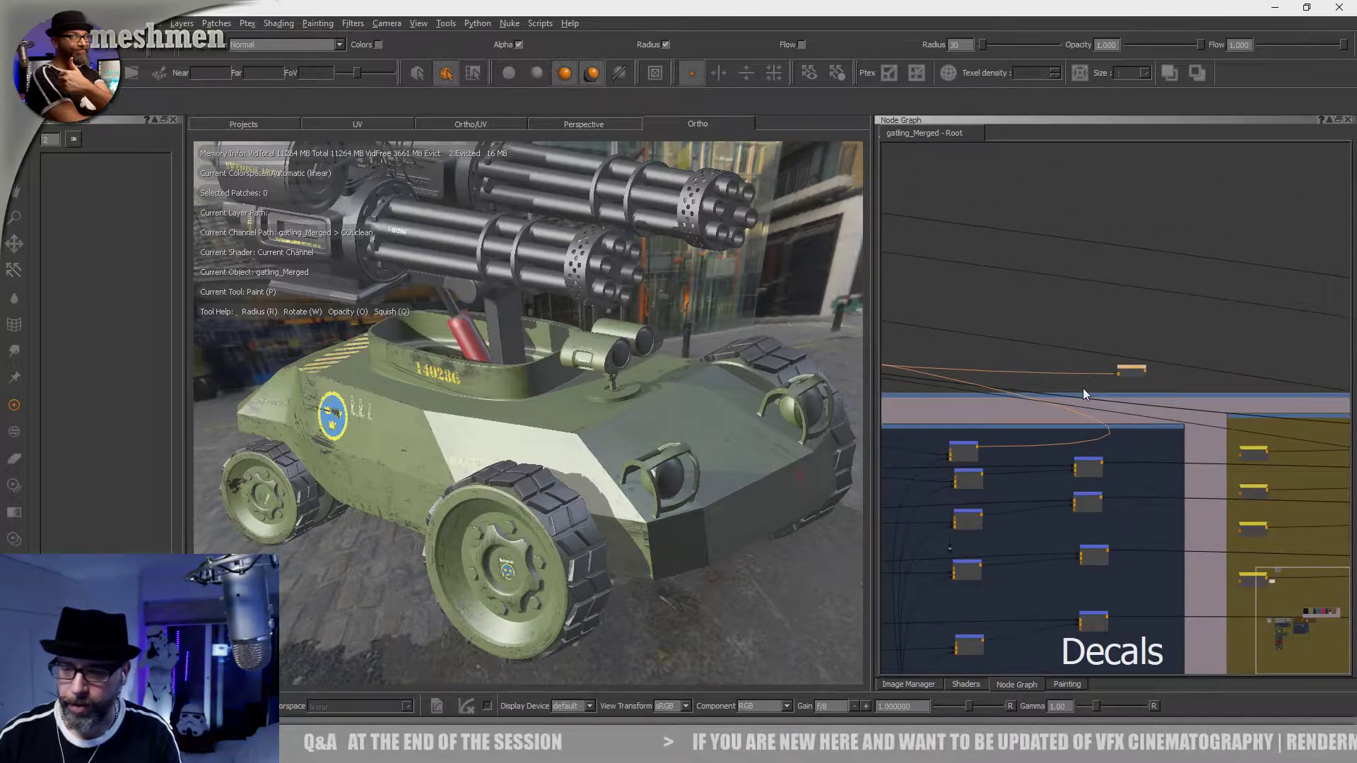
pyautogui.hotkey('ctrl', 'x')
pyautogui.hotkey('ctrl', 'v')
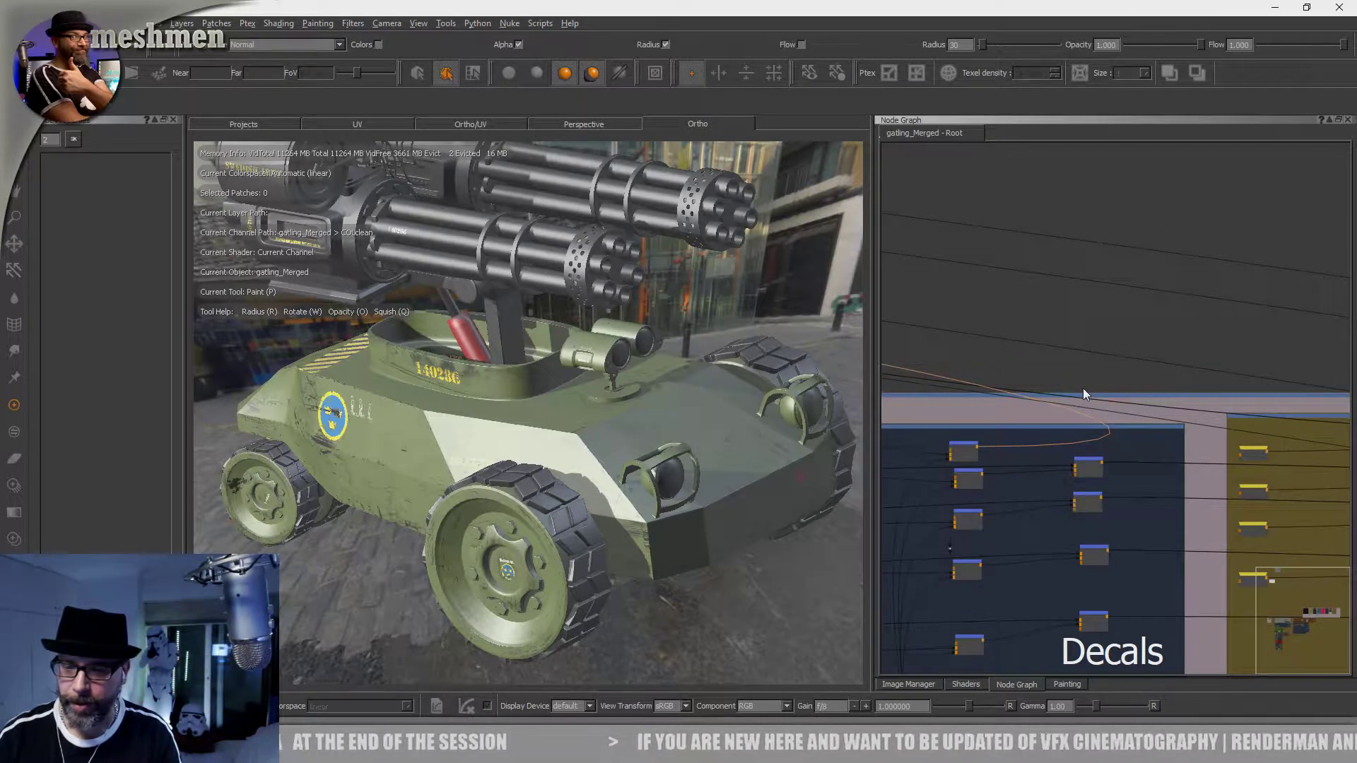
# Step: Widen the node graph area so that the Gun_holder, Decals and Dirt groups fit side by side
pyautogui.scroll(3, 1202, 367)
pyautogui.scroll(3, 1146, 384)
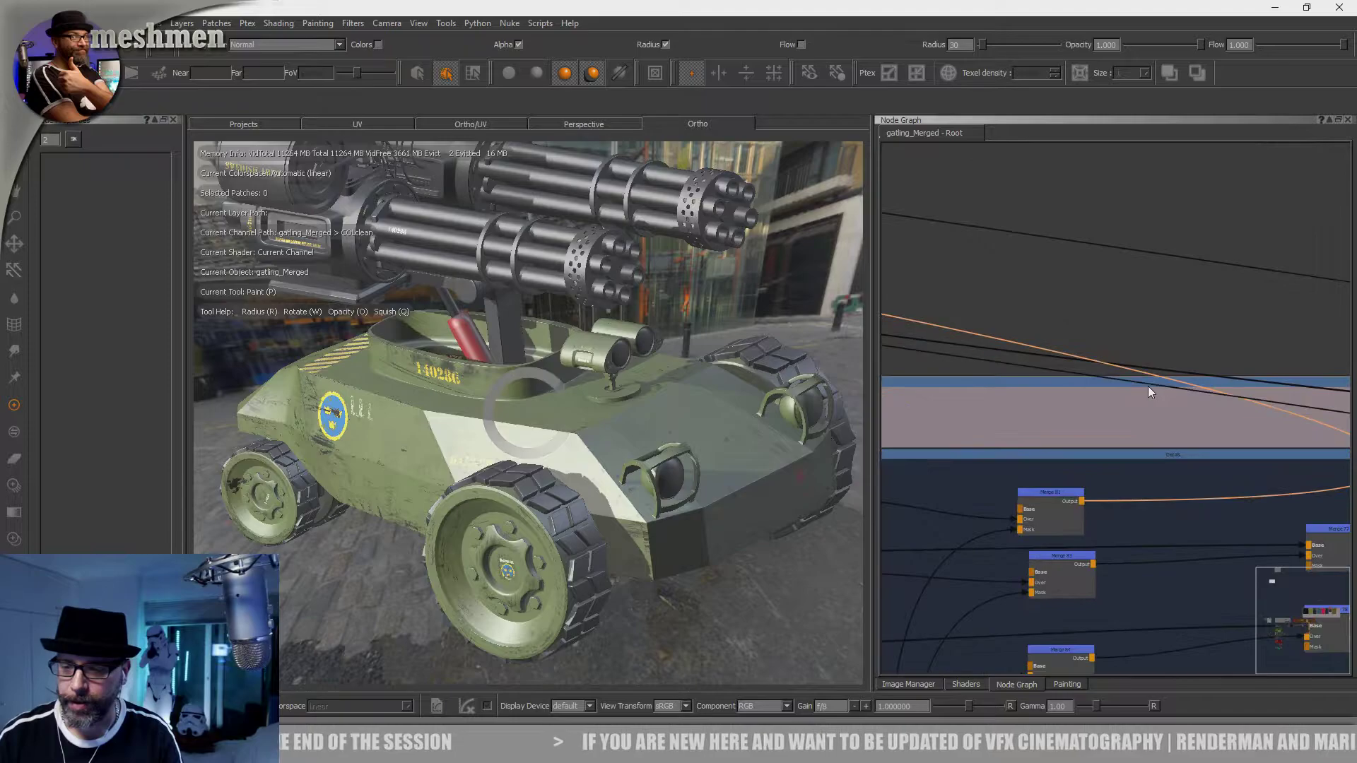
pyautogui.scroll(-4, 1147, 388)
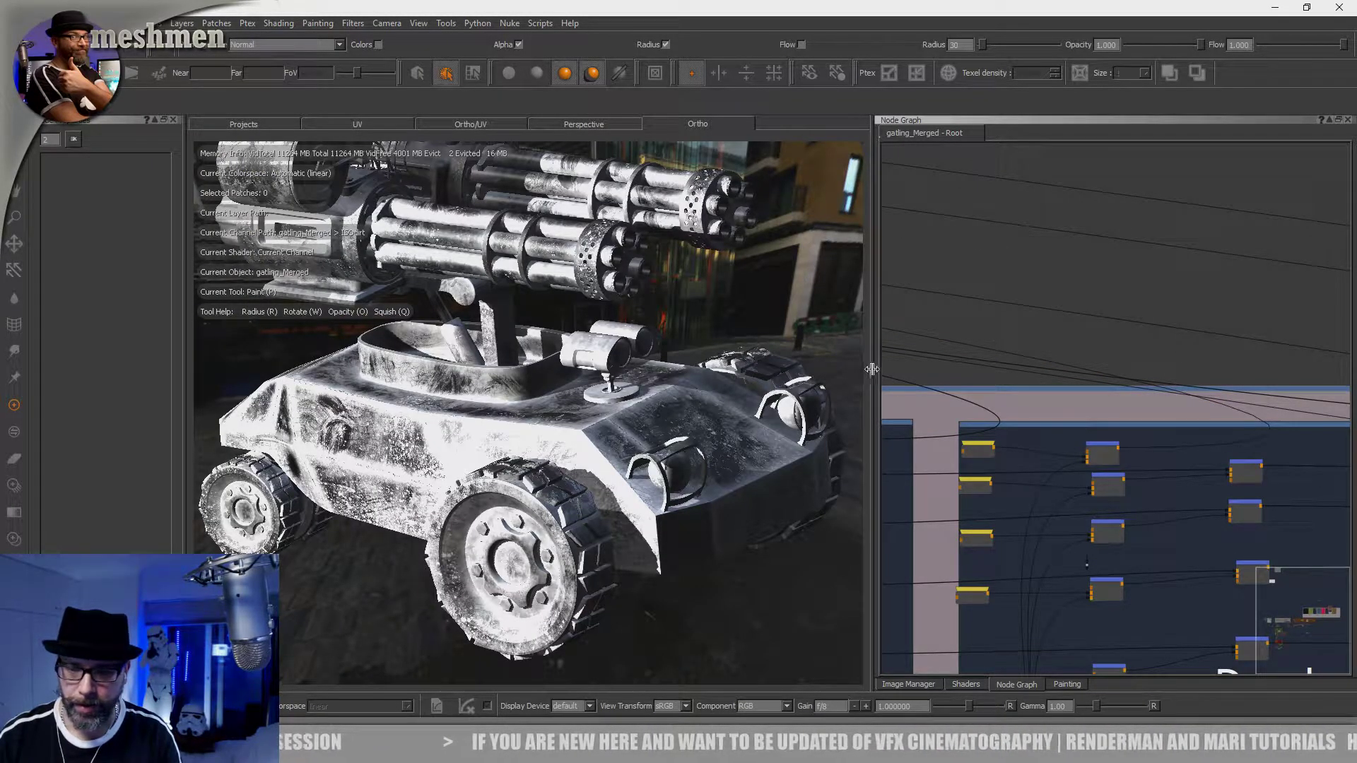
pyautogui.moveTo(881, 374); pyautogui.dragTo(712, 370)
pyautogui.moveTo(893, 313)
pyautogui.mouseDown(button='middle')
pyautogui.moveTo(840, 256)
pyautogui.moveTo(788, 253)
pyautogui.moveTo(890, 262)
pyautogui.moveTo(917, 322)
pyautogui.mouseUp(button='middle')
pyautogui.scroll(-6, 917, 317)
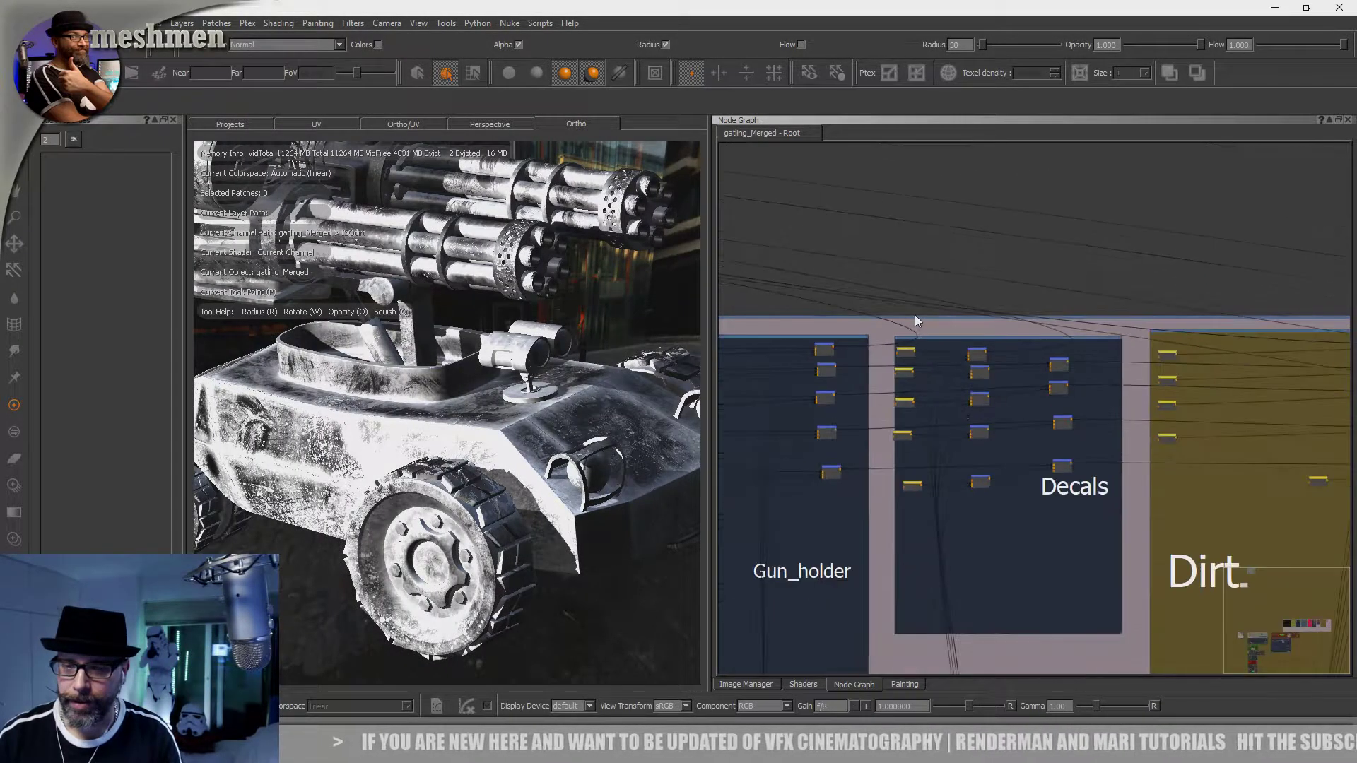
# Step: Examine the Decals group's upper merge nodes and their connections, comparing them with the result on the vehicle
pyautogui.scroll(4, 913, 315)
pyautogui.scroll(6, 917, 315)
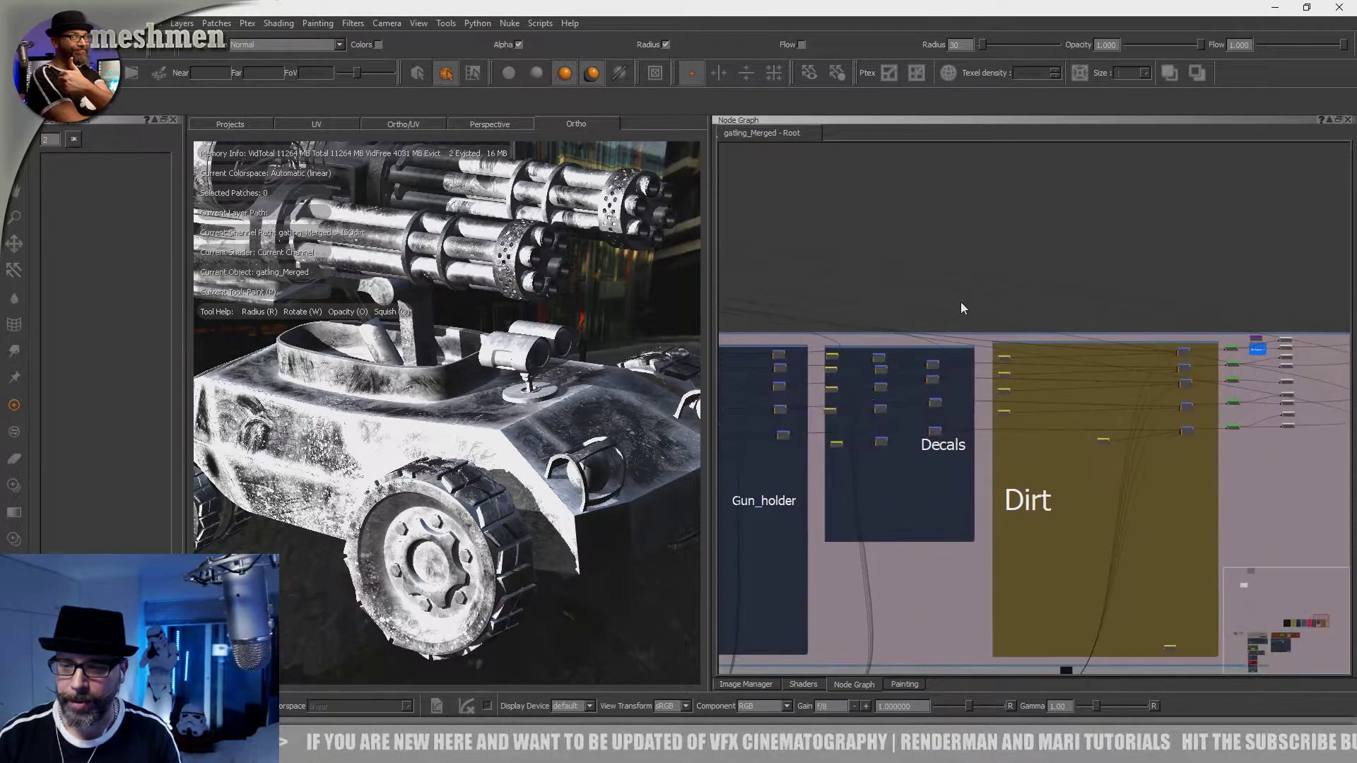
pyautogui.moveTo(893, 450); pyautogui.dragTo(943, 393, button='middle')
pyautogui.scroll(2, 941, 387)
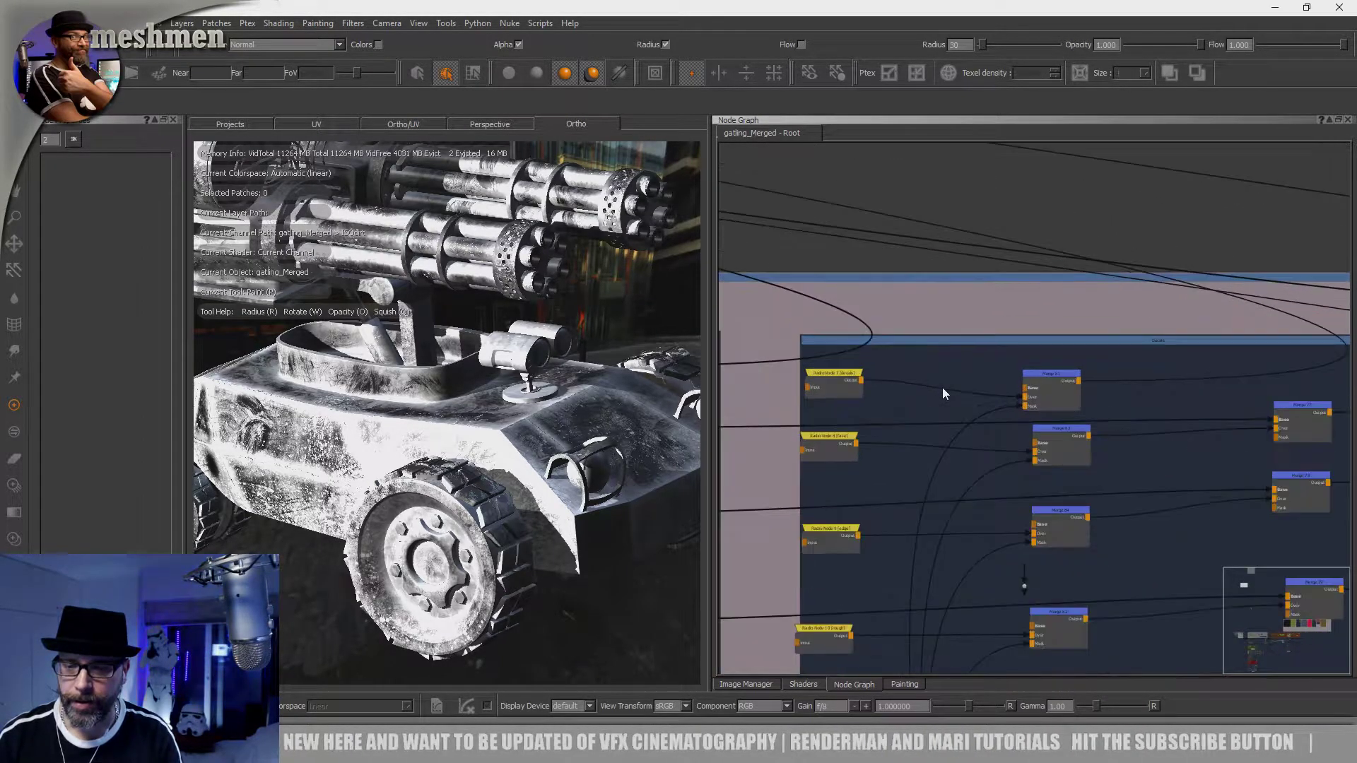
pyautogui.click(1037, 379)
pyautogui.click(1052, 369)
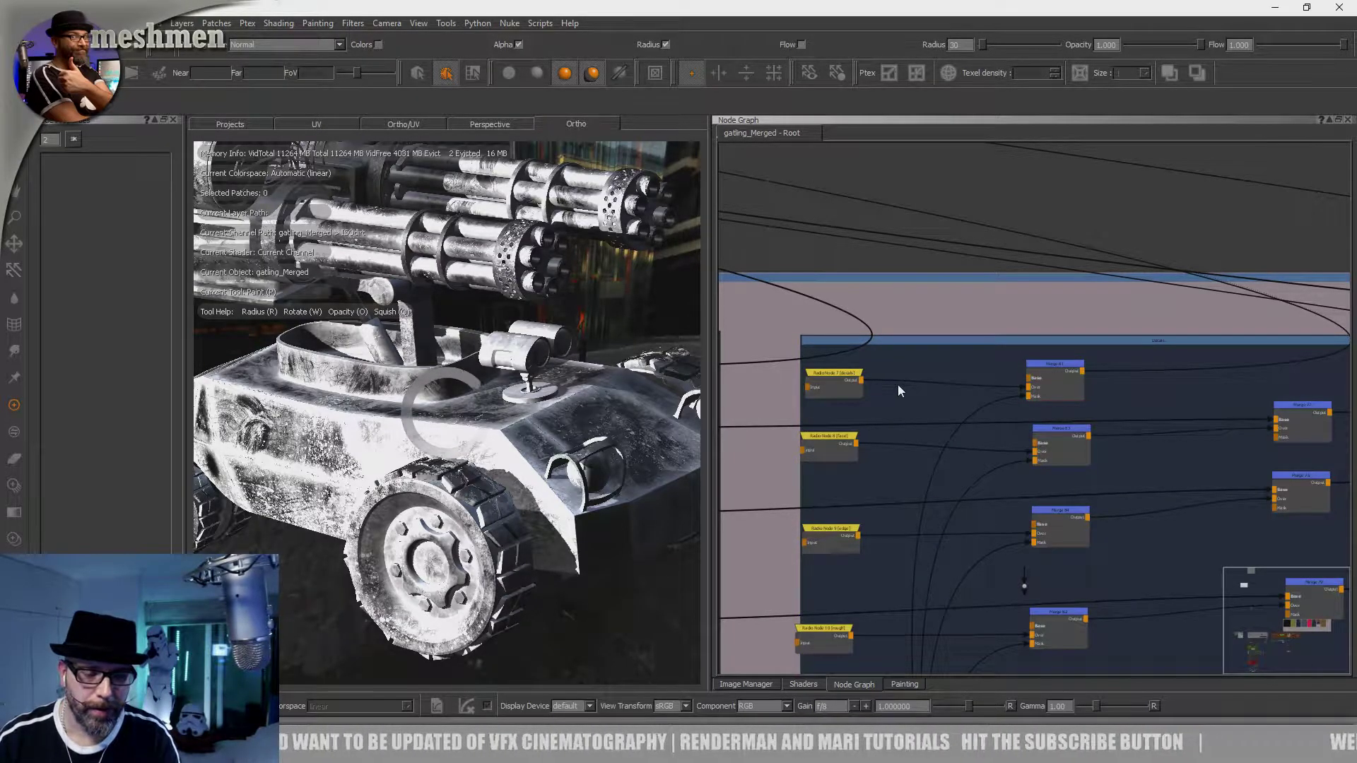
pyautogui.keyDown('alt'); pyautogui.moveTo(401, 528); pyautogui.dragTo(453, 555); pyautogui.keyUp('alt')
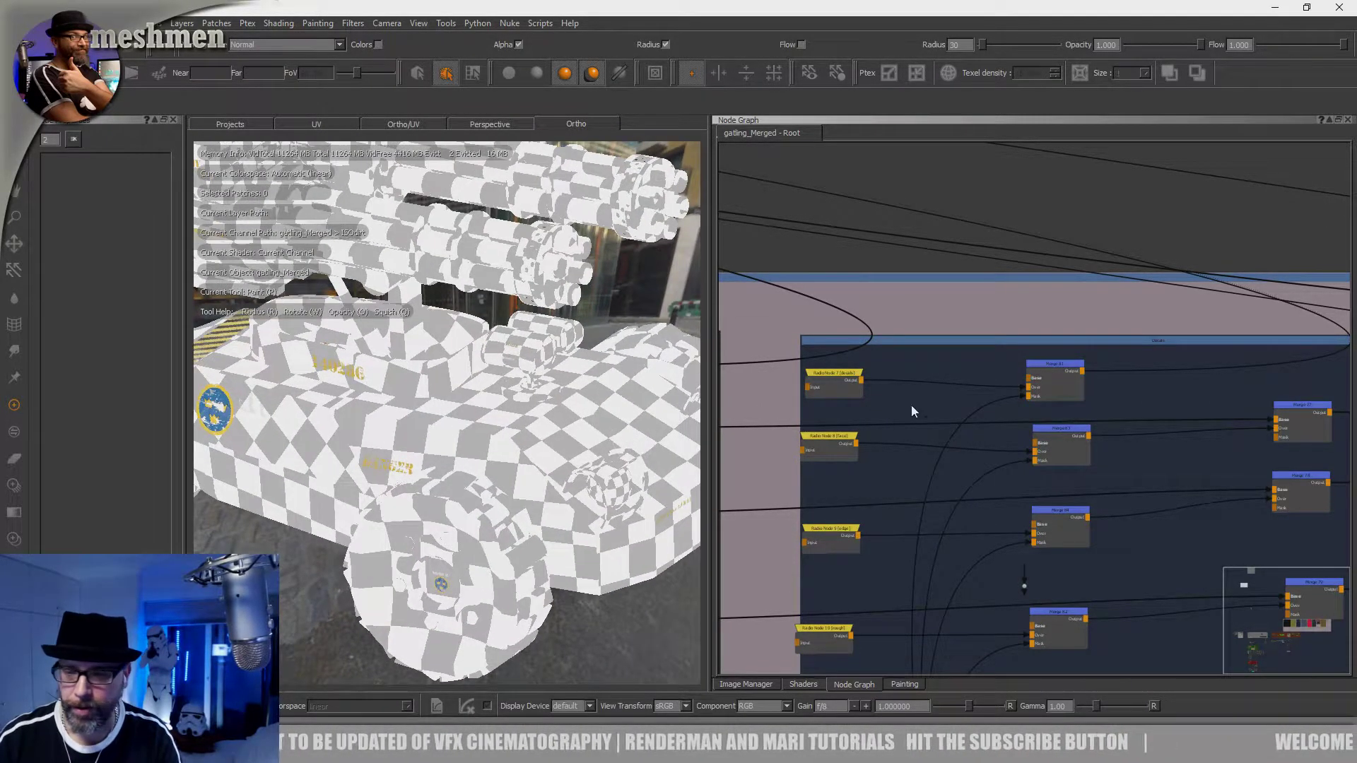
pyautogui.click(1033, 378)
pyautogui.click(1288, 405)
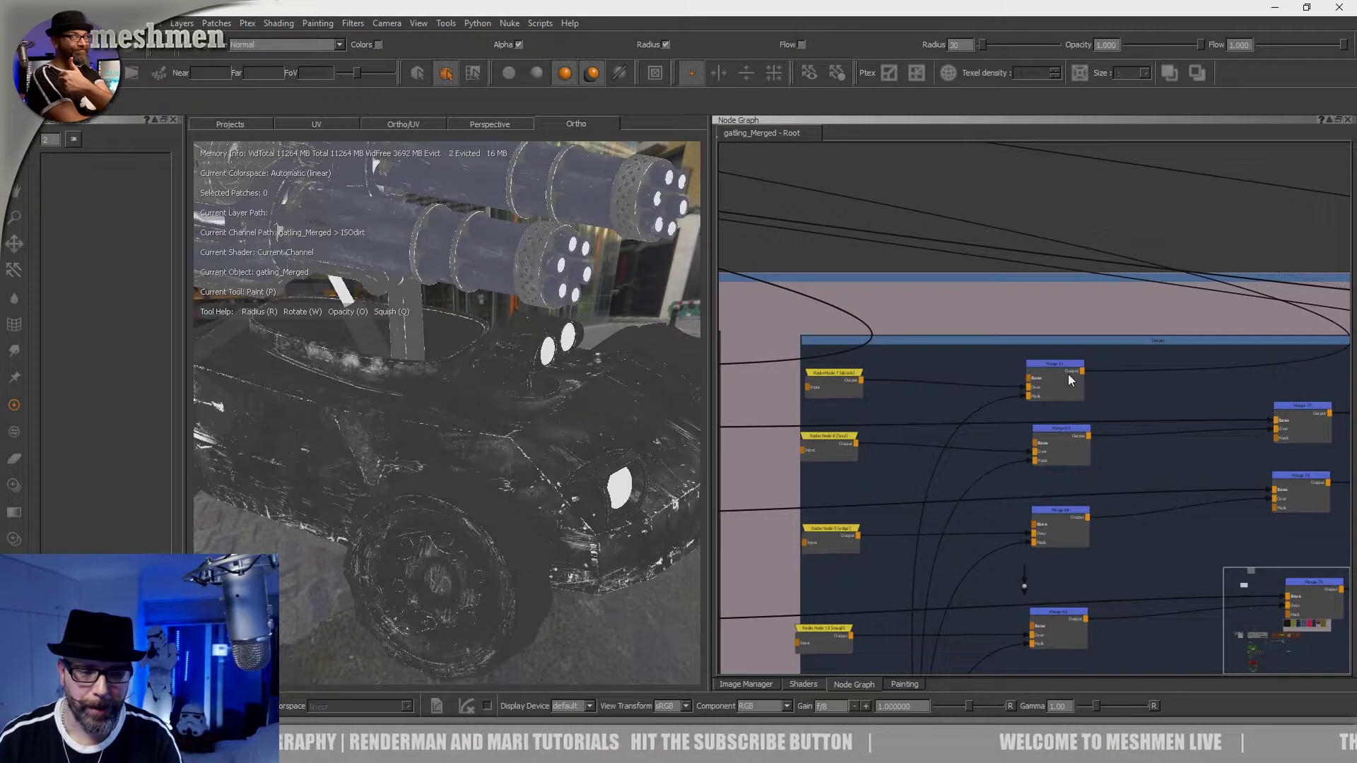
# Step: Connect the output of the Gun_holder group's top merge to the Base input of the Decals group's top merge
pyautogui.moveTo(1071, 369); pyautogui.dragTo(1077, 363)
pyautogui.moveTo(985, 356); pyautogui.dragTo(1181, 345, button='middle')
pyautogui.scroll(-1, 929, 343)
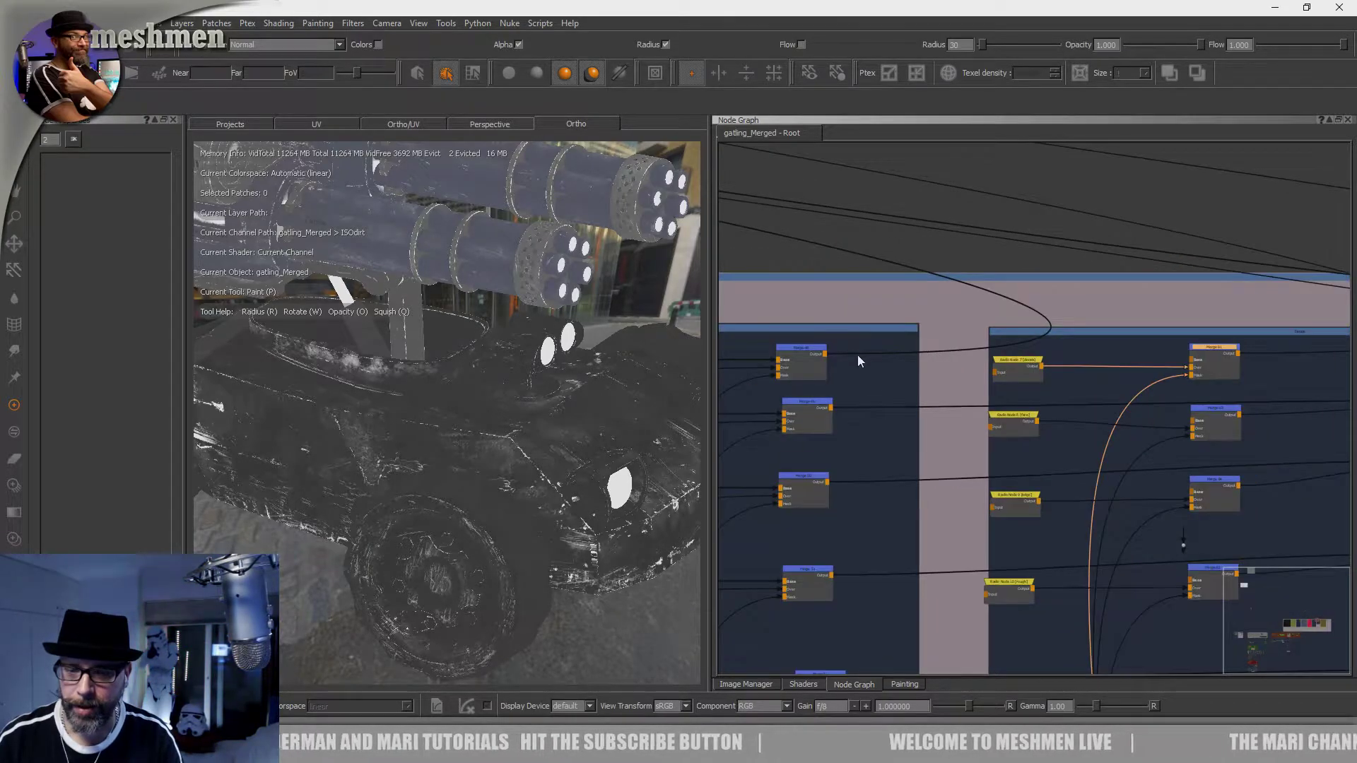
pyautogui.click(822, 353)
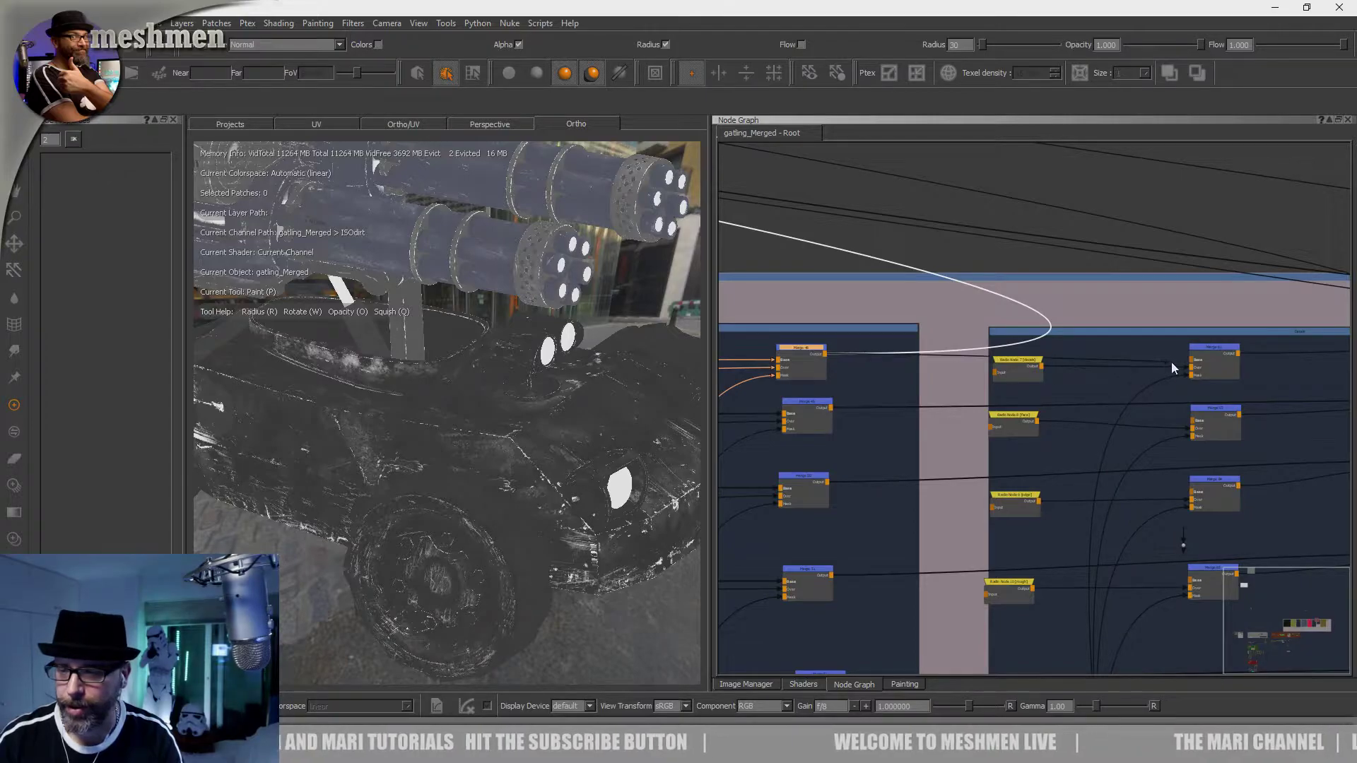
# Step: View the Decals group's top merge and connect its output to the Base input of the Dirt group's top merge
pyautogui.click(1209, 349)
pyautogui.moveTo(1206, 346); pyautogui.dragTo(945, 367, button='middle')
pyautogui.press('1')
pyautogui.click(945, 367)
pyautogui.moveTo(1282, 371); pyautogui.dragTo(1159, 364)
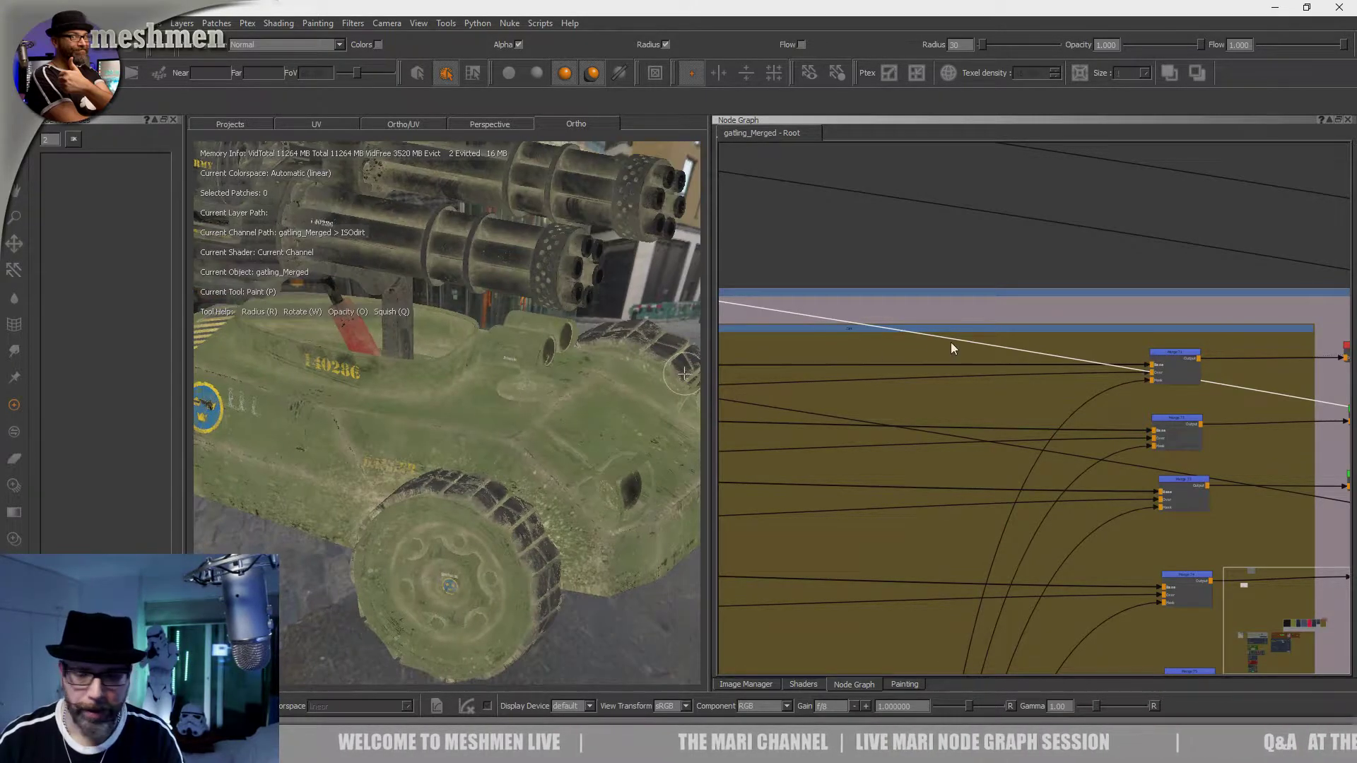
# Step: Find the stray shader and merge nodes beyond the material groups, select them and move them towards the BaseMetal group
pyautogui.scroll(-3, 785, 315)
pyautogui.moveTo(812, 335); pyautogui.dragTo(1075, 382, button='middle')
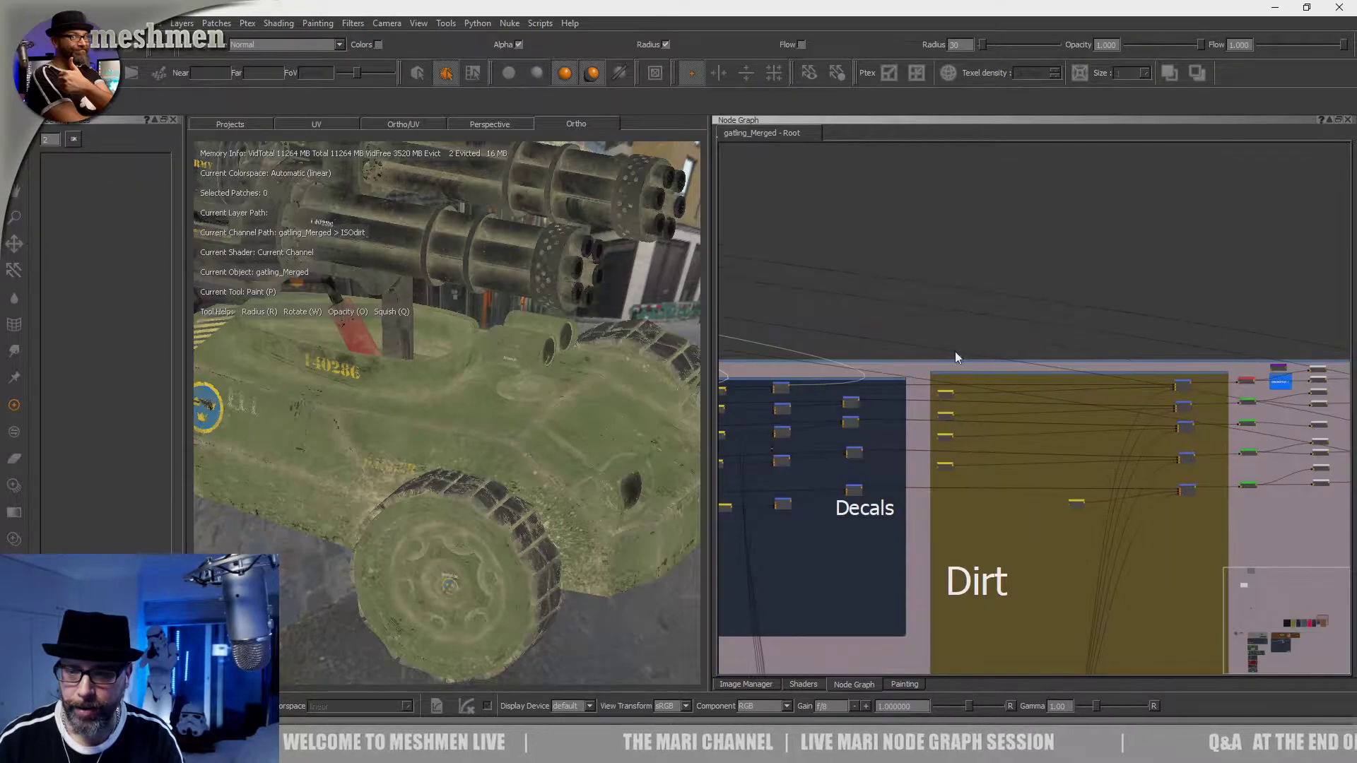
pyautogui.scroll(-2, 821, 349)
pyautogui.scroll(-2, 821, 349)
pyautogui.moveTo(863, 327); pyautogui.dragTo(1111, 327, button='middle')
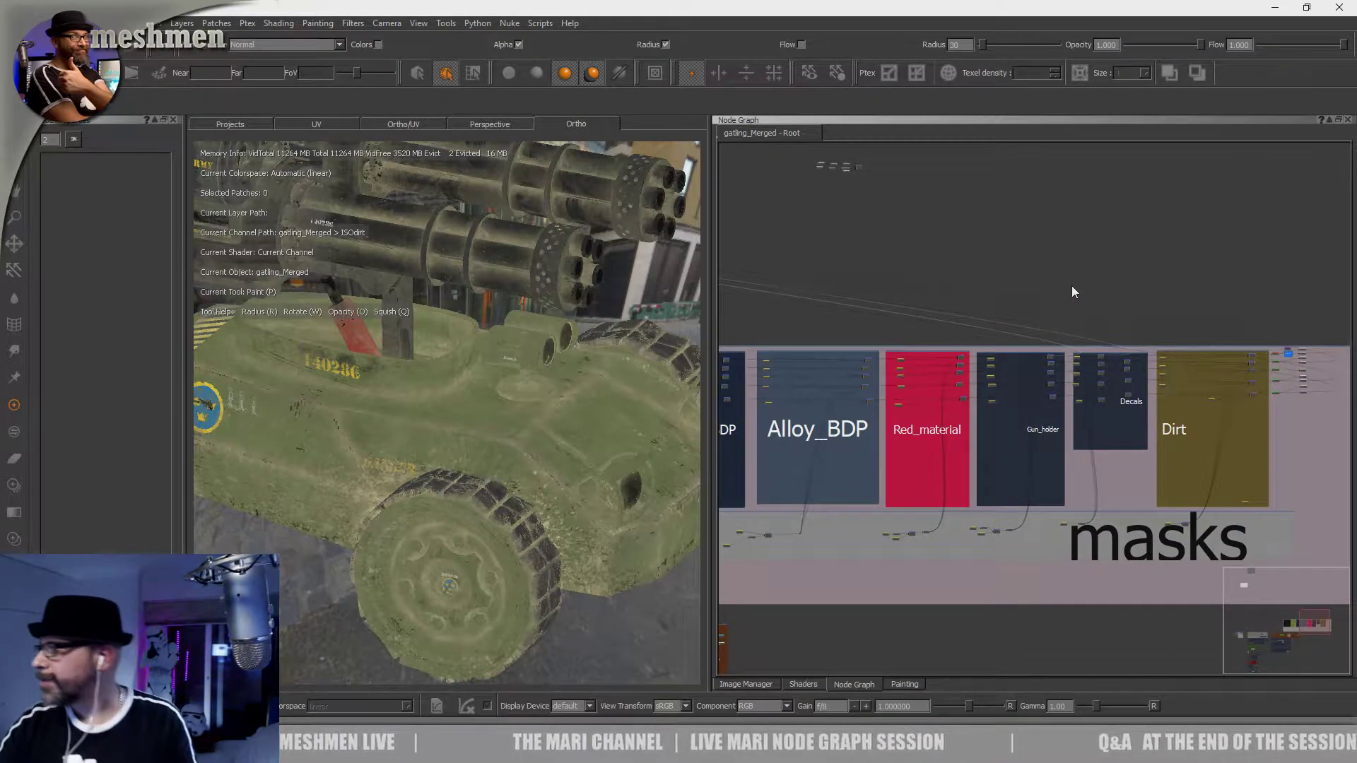
pyautogui.moveTo(1072, 283)
pyautogui.mouseDown(button='middle')
pyautogui.moveTo(1333, 310)
pyautogui.moveTo(1279, 315)
pyautogui.moveTo(1348, 336)
pyautogui.mouseUp(button='middle')
pyautogui.scroll(-2, 930, 281)
pyautogui.moveTo(930, 286); pyautogui.dragTo(1151, 342, button='middle')
pyautogui.scroll(2, 946, 313)
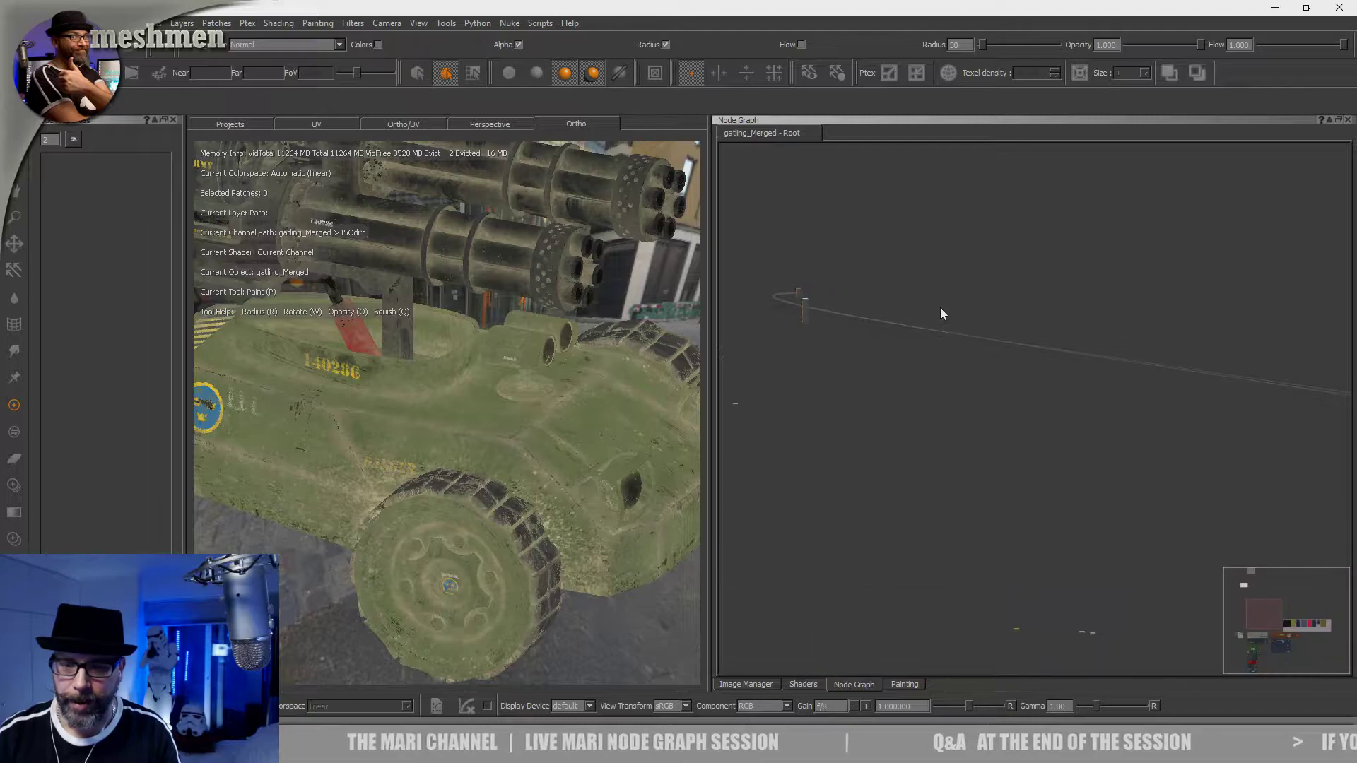
pyautogui.moveTo(760, 255); pyautogui.dragTo(808, 331)
pyautogui.moveTo(806, 326); pyautogui.dragTo(1024, 336, button='middle')
pyautogui.scroll(2, 946, 320)
pyautogui.moveTo(835, 299); pyautogui.dragTo(936, 423)
pyautogui.moveTo(889, 358); pyautogui.dragTo(900, 363)
pyautogui.moveTo(1238, 386); pyautogui.dragTo(1266, 369)
pyautogui.moveTo(1138, 347); pyautogui.dragTo(883, 312, button='middle')
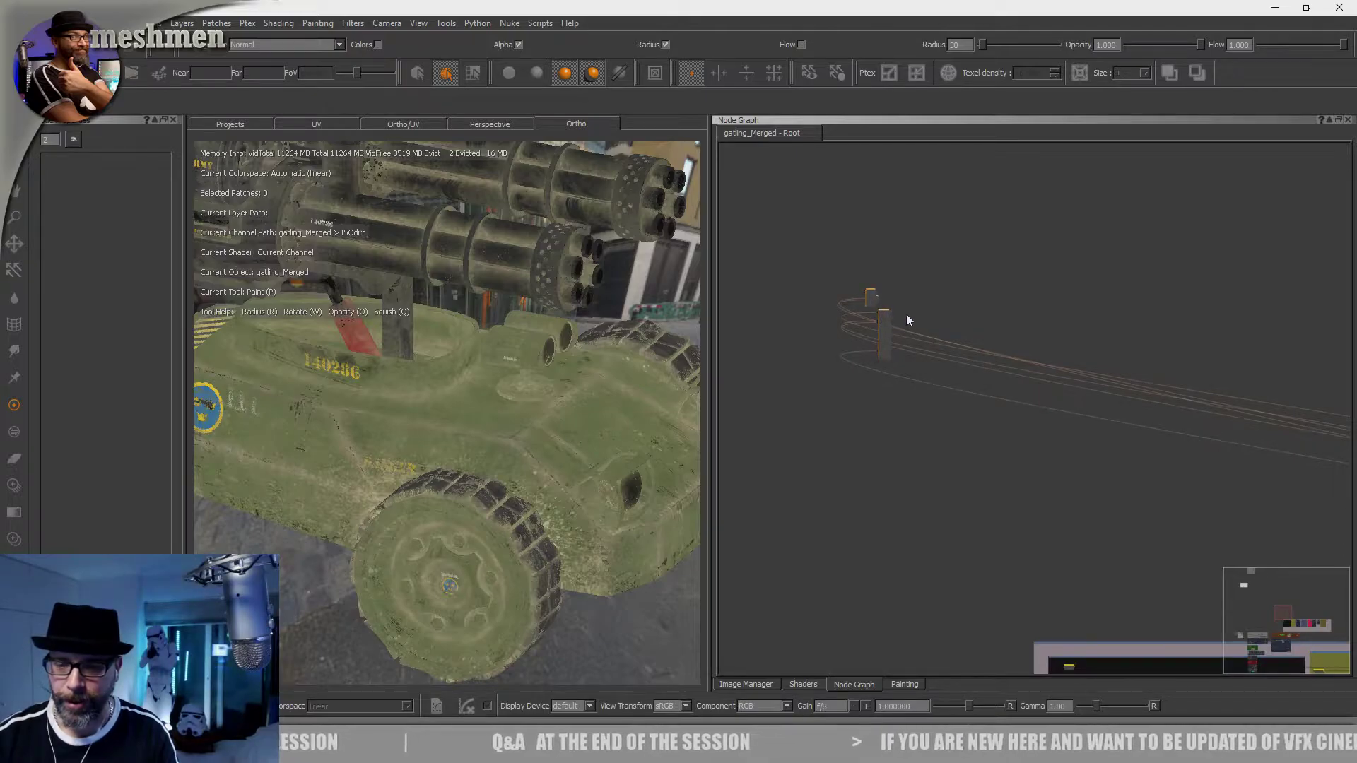
# Step: Move the selected shader and merge nodes along the material groups to the area above the output channels beside the Dirt group
pyautogui.moveTo(1198, 349); pyautogui.dragTo(1262, 358)
pyautogui.moveTo(1261, 358); pyautogui.dragTo(826, 312, button='middle')
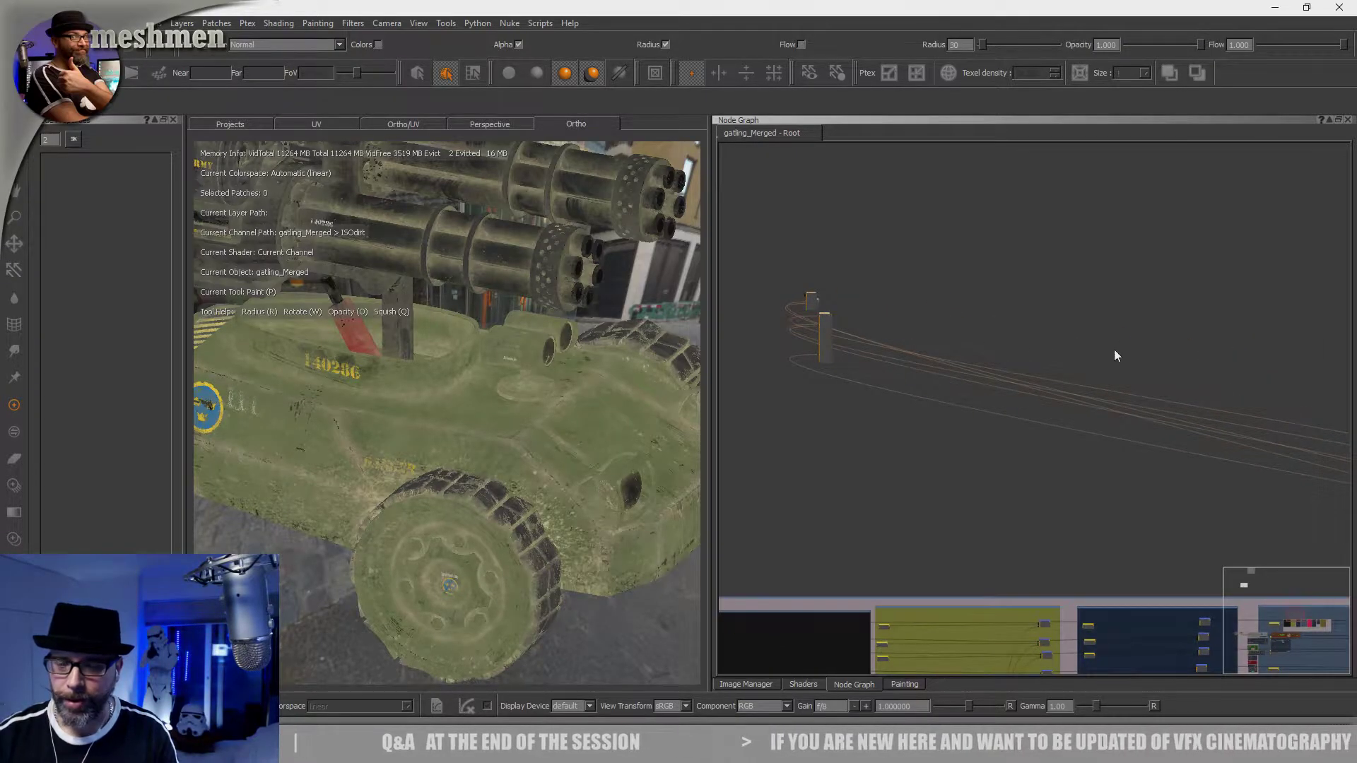
pyautogui.moveTo(1244, 360); pyautogui.dragTo(1263, 363)
pyautogui.moveTo(1263, 362); pyautogui.dragTo(841, 323, button='middle')
pyautogui.moveTo(1179, 375); pyautogui.dragTo(1248, 383)
pyautogui.moveTo(1248, 383); pyautogui.dragTo(852, 320, button='middle')
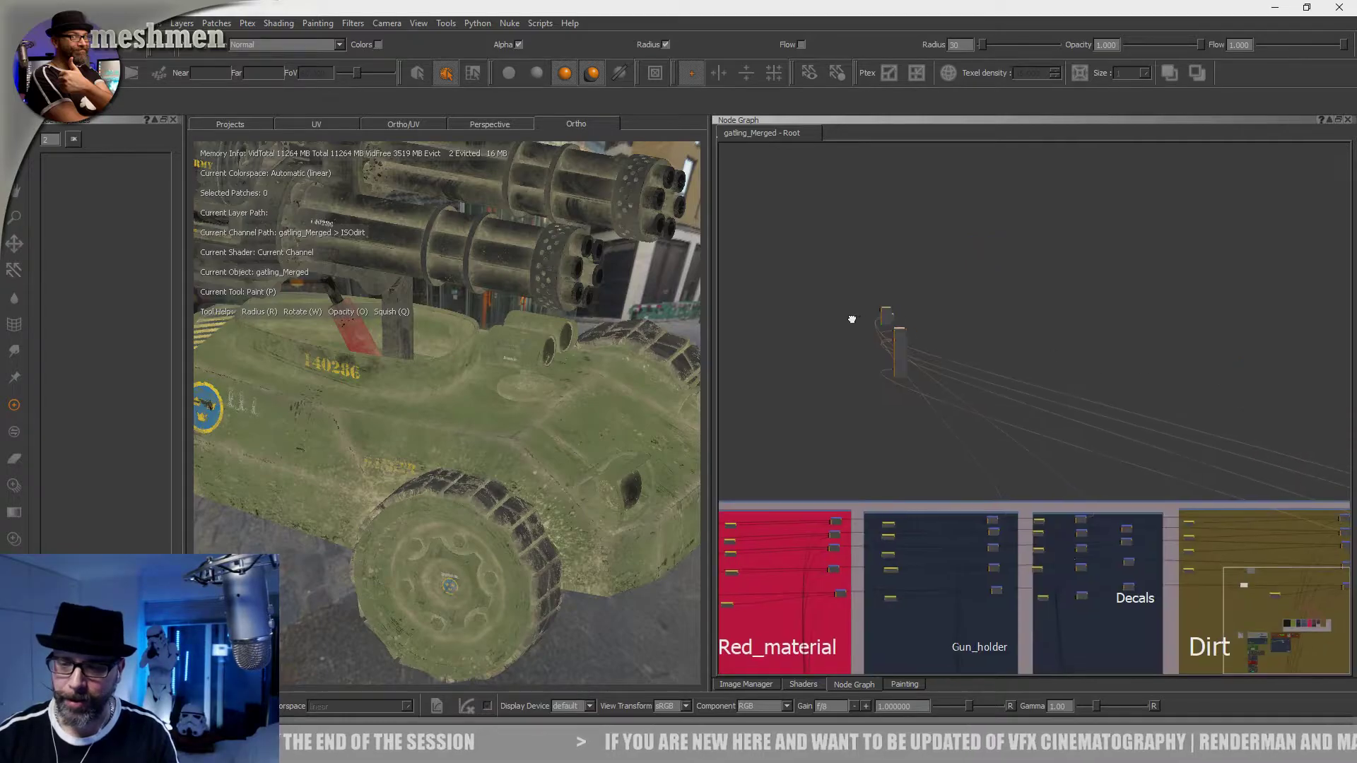
pyautogui.moveTo(1130, 346); pyautogui.dragTo(1285, 347)
pyautogui.moveTo(1267, 359); pyautogui.dragTo(1025, 331, button='middle')
pyautogui.scroll(2, 1025, 331)
pyautogui.moveTo(993, 316); pyautogui.dragTo(1153, 331)
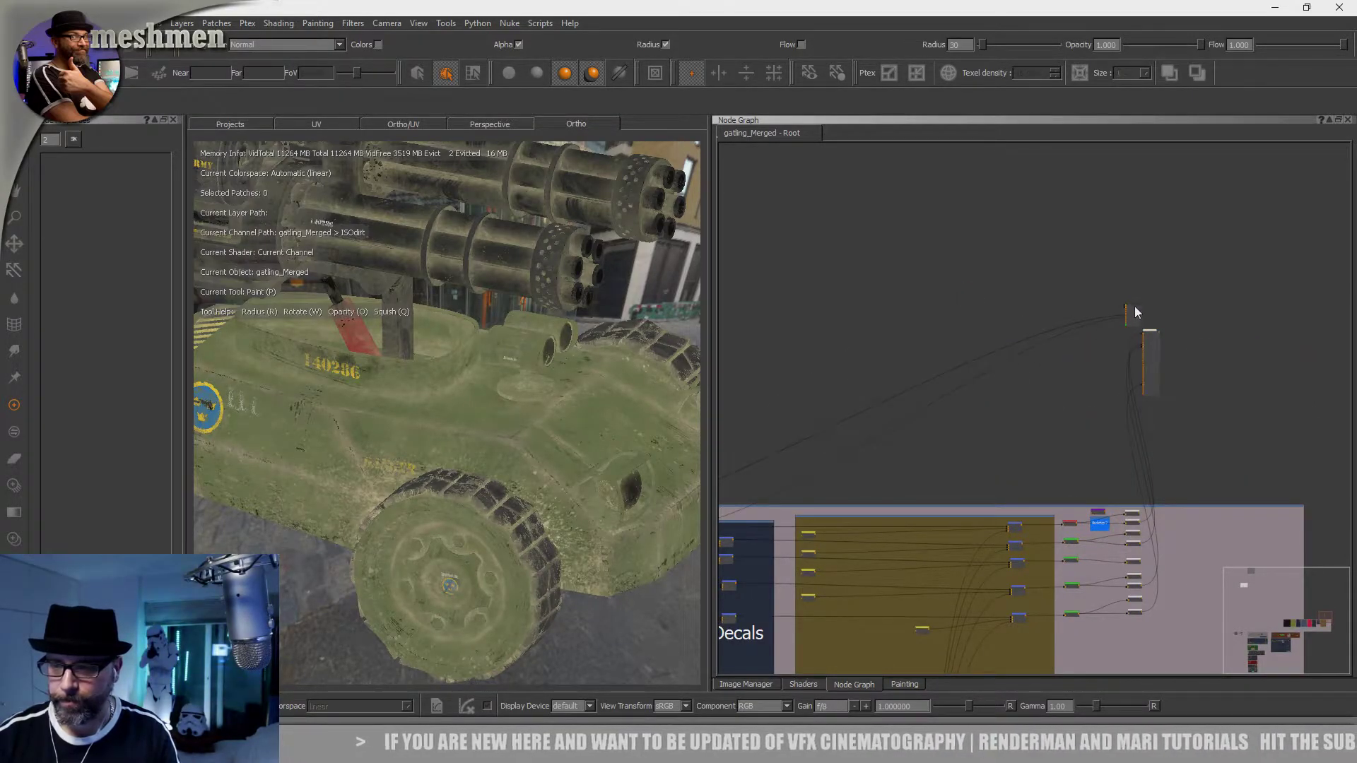
# Step: Separate the stray merge node from the shader nodes, bring it above the Decals group and delete it
pyautogui.scroll(3, 1096, 294)
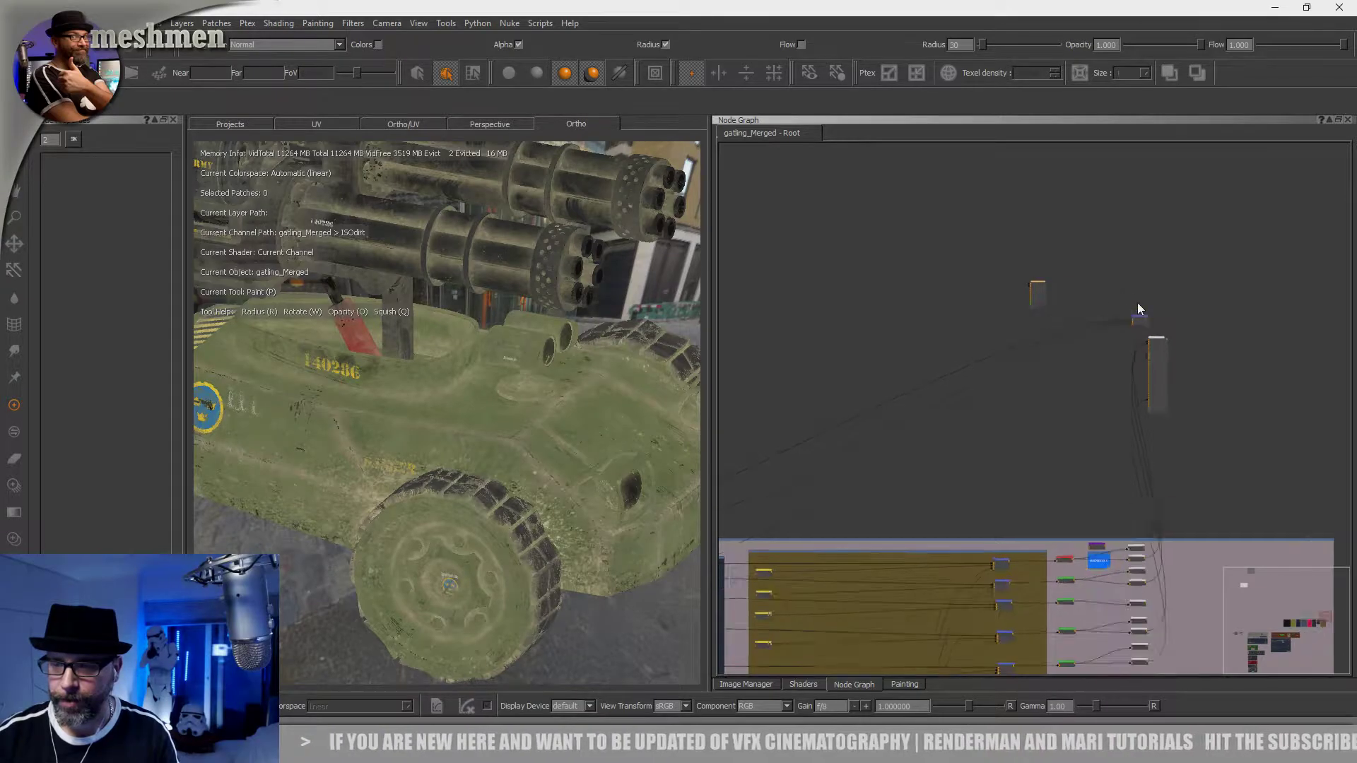
pyautogui.moveTo(1182, 360); pyautogui.dragTo(918, 395)
pyautogui.scroll(-3, 919, 392)
pyautogui.moveTo(931, 377); pyautogui.dragTo(1164, 342, button='middle')
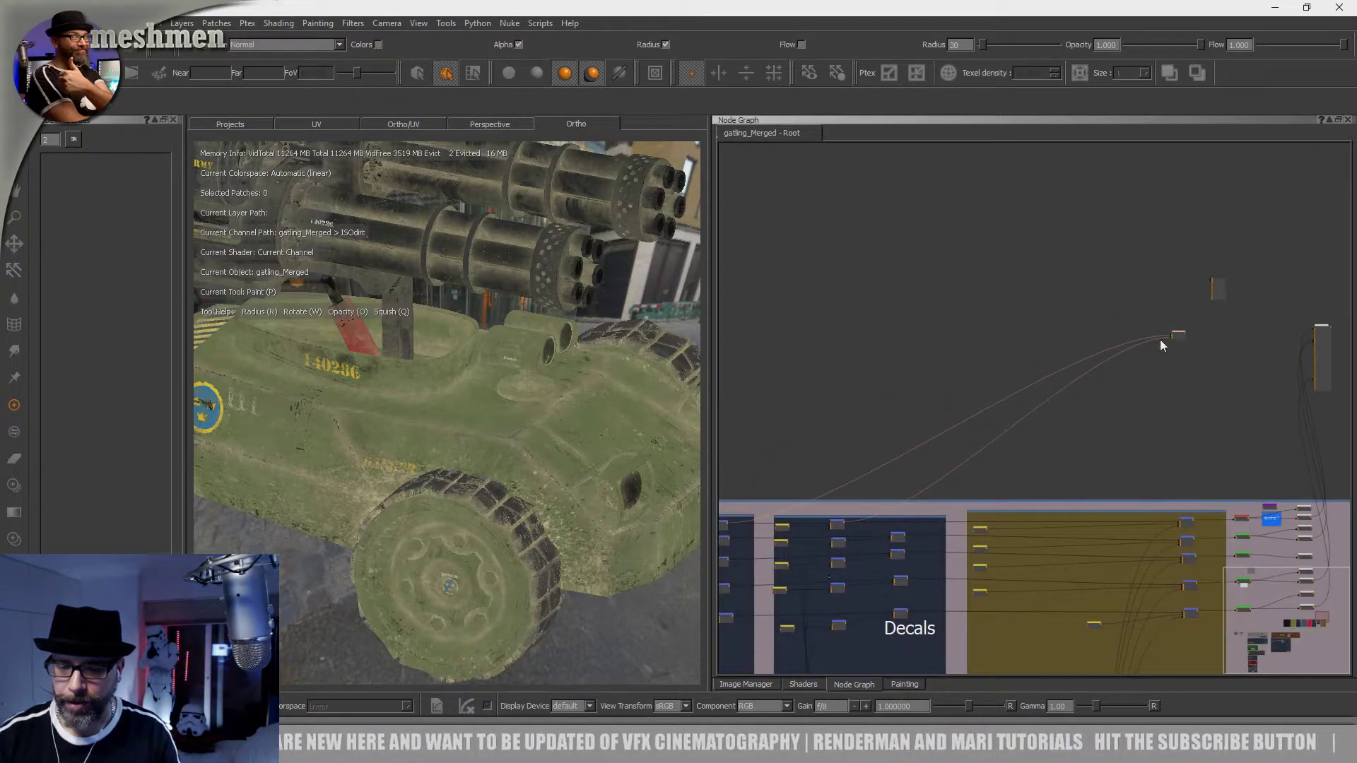
pyautogui.moveTo(977, 362); pyautogui.dragTo(956, 370)
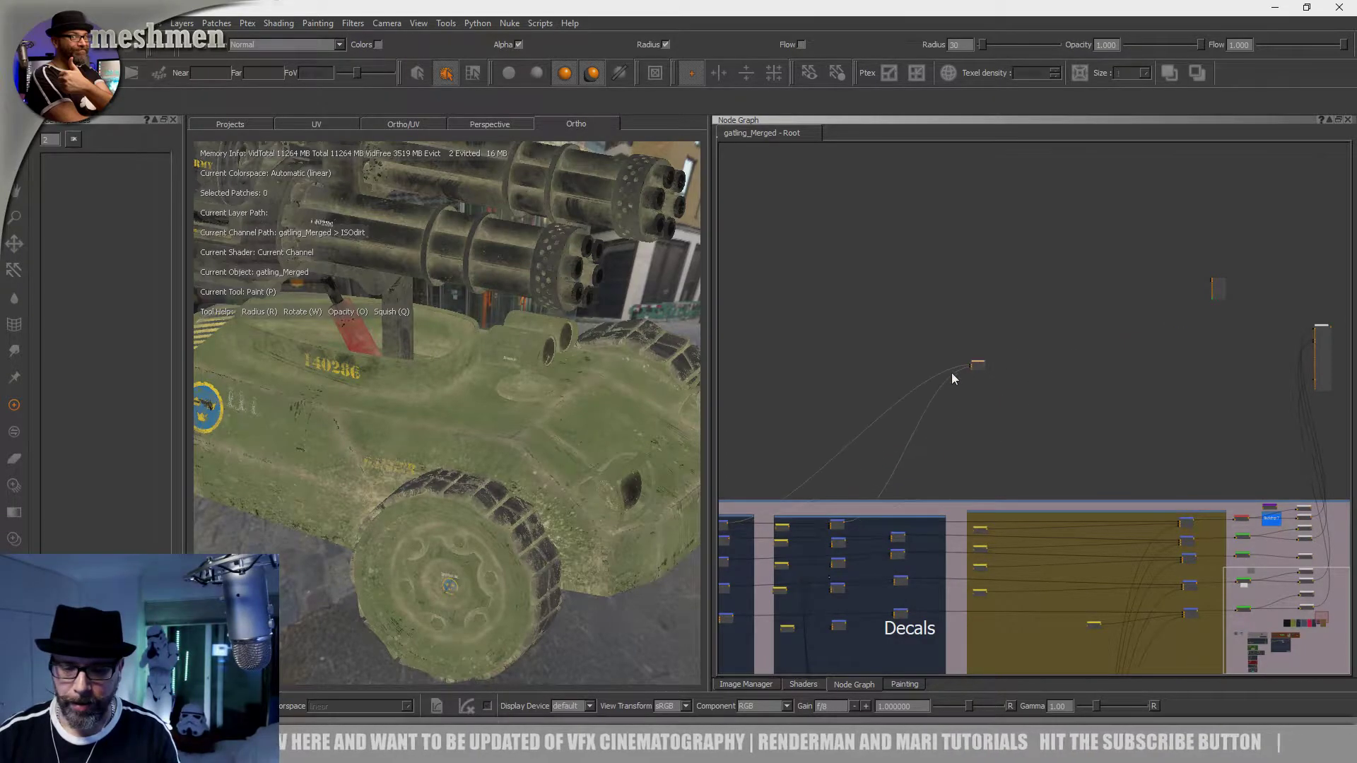
pyautogui.scroll(6, 855, 408)
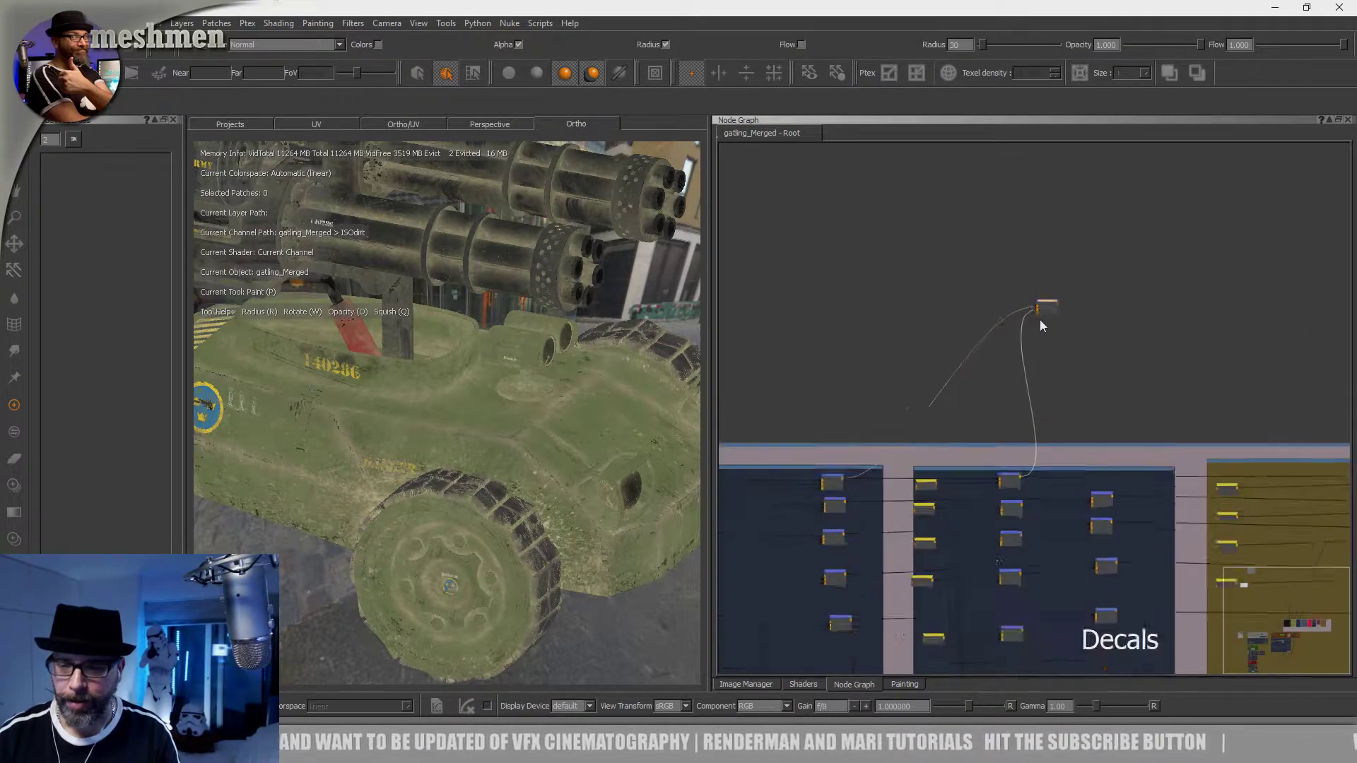
pyautogui.scroll(2, 1060, 297)
pyautogui.scroll(-6, 1036, 409)
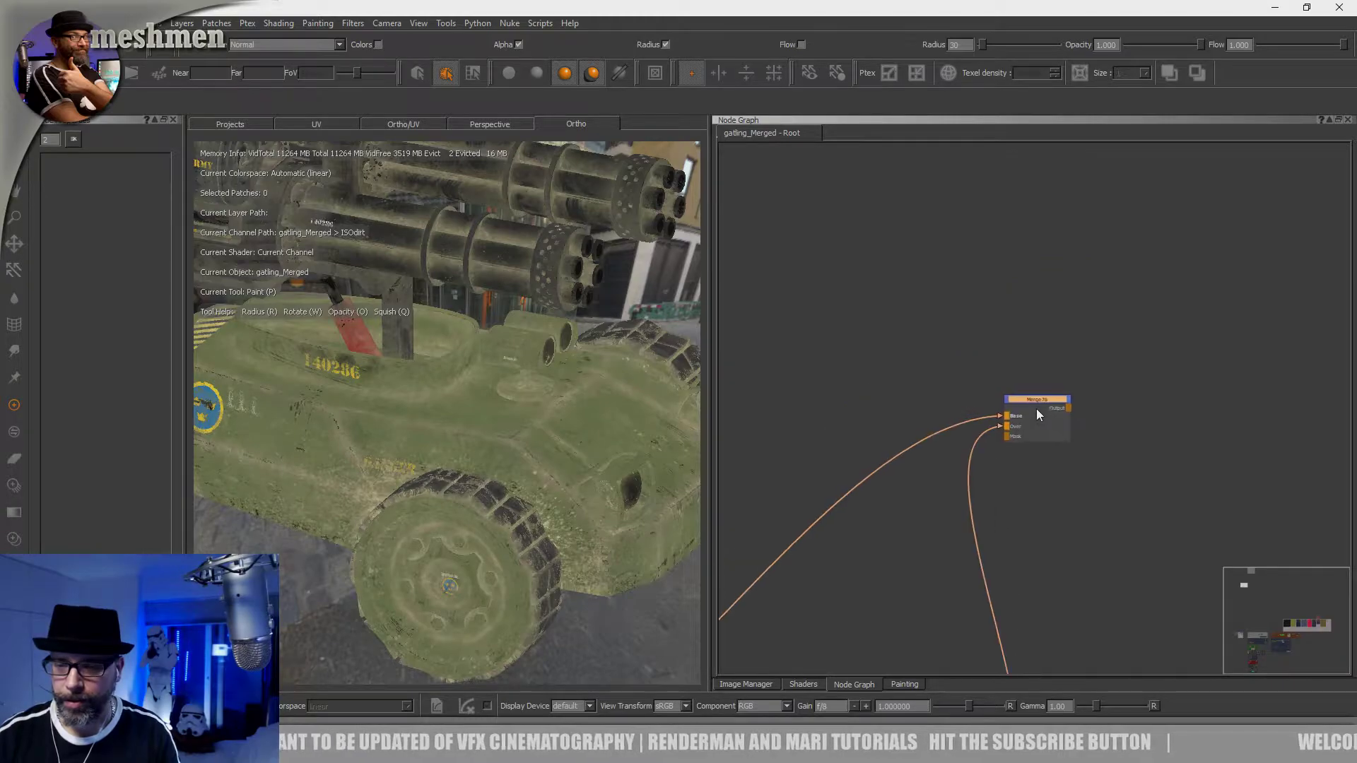
pyautogui.scroll(3, 1045, 347)
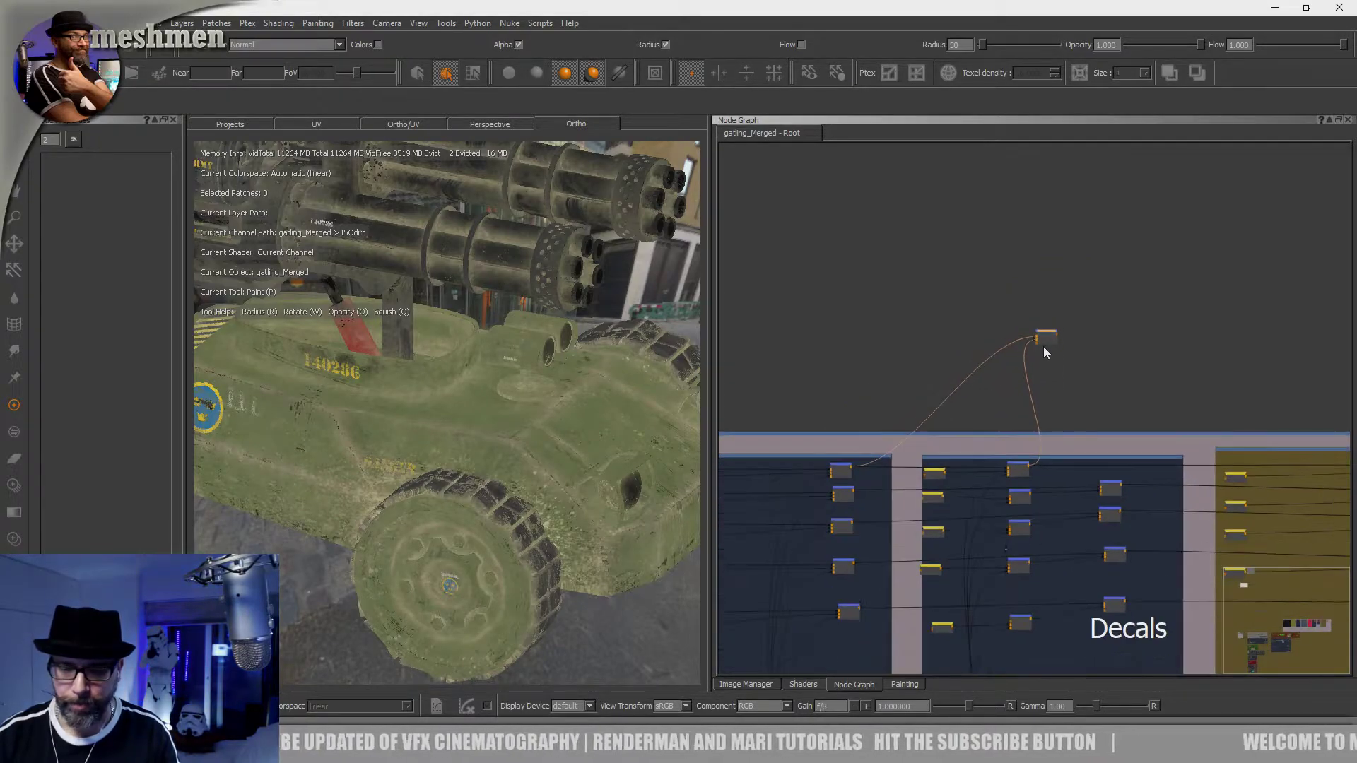
pyautogui.press('Delete')
# Step: Add the COLclean channel above the Decals group and connect the output of the group's top merge to its input
pyautogui.moveTo(1057, 351); pyautogui.dragTo(1175, 343, button='middle')
pyautogui.moveTo(1066, 379); pyautogui.dragTo(1074, 383, button='middle')
pyautogui.press('Tab')
pyautogui.write('channel')
pyautogui.press('Return')
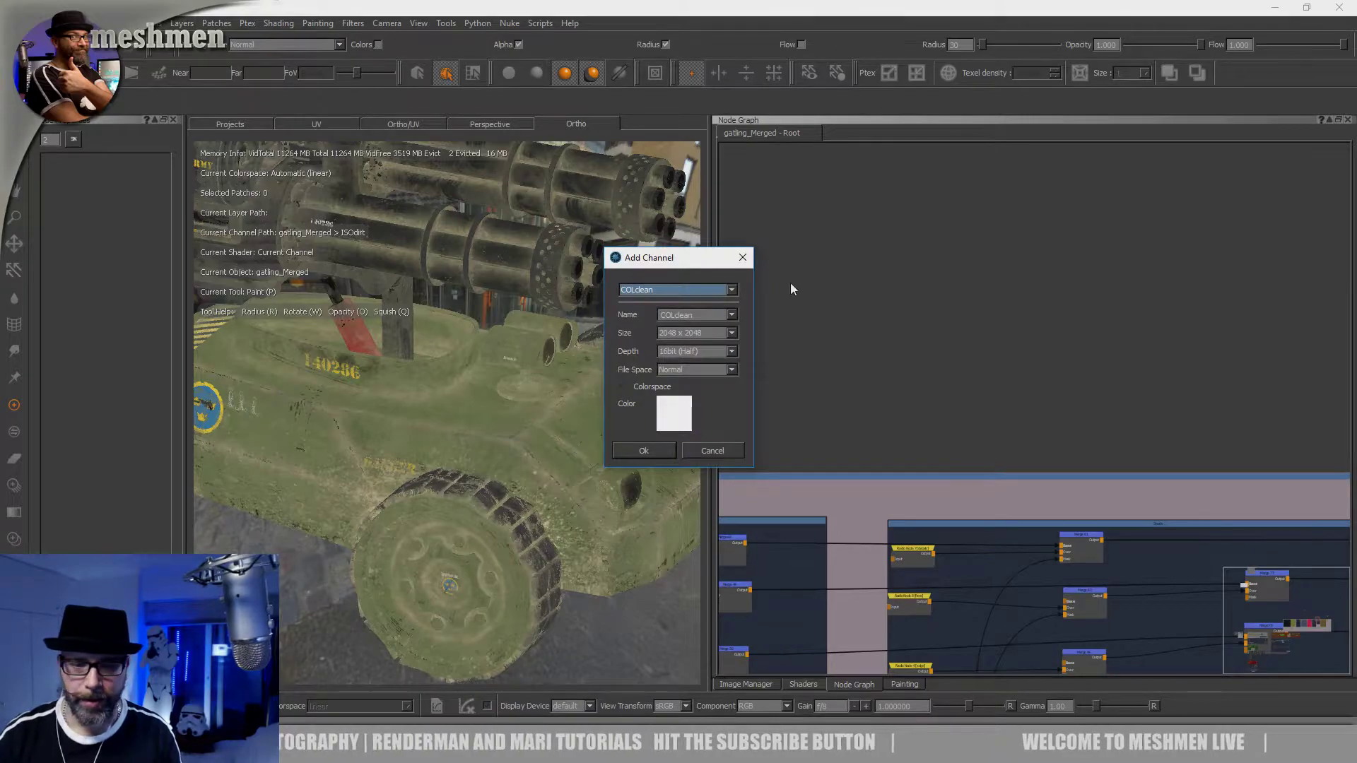
pyautogui.click(647, 450)
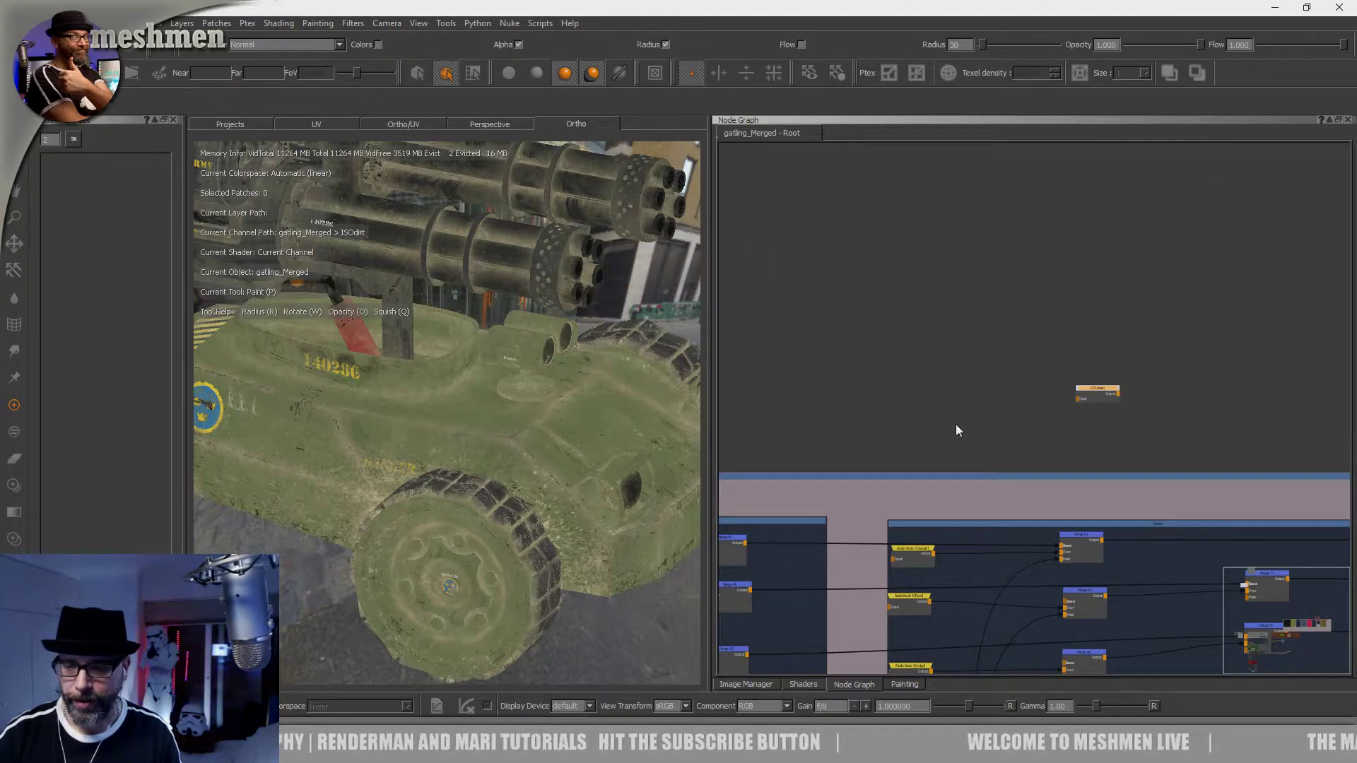
pyautogui.moveTo(1118, 392); pyautogui.dragTo(1101, 540)
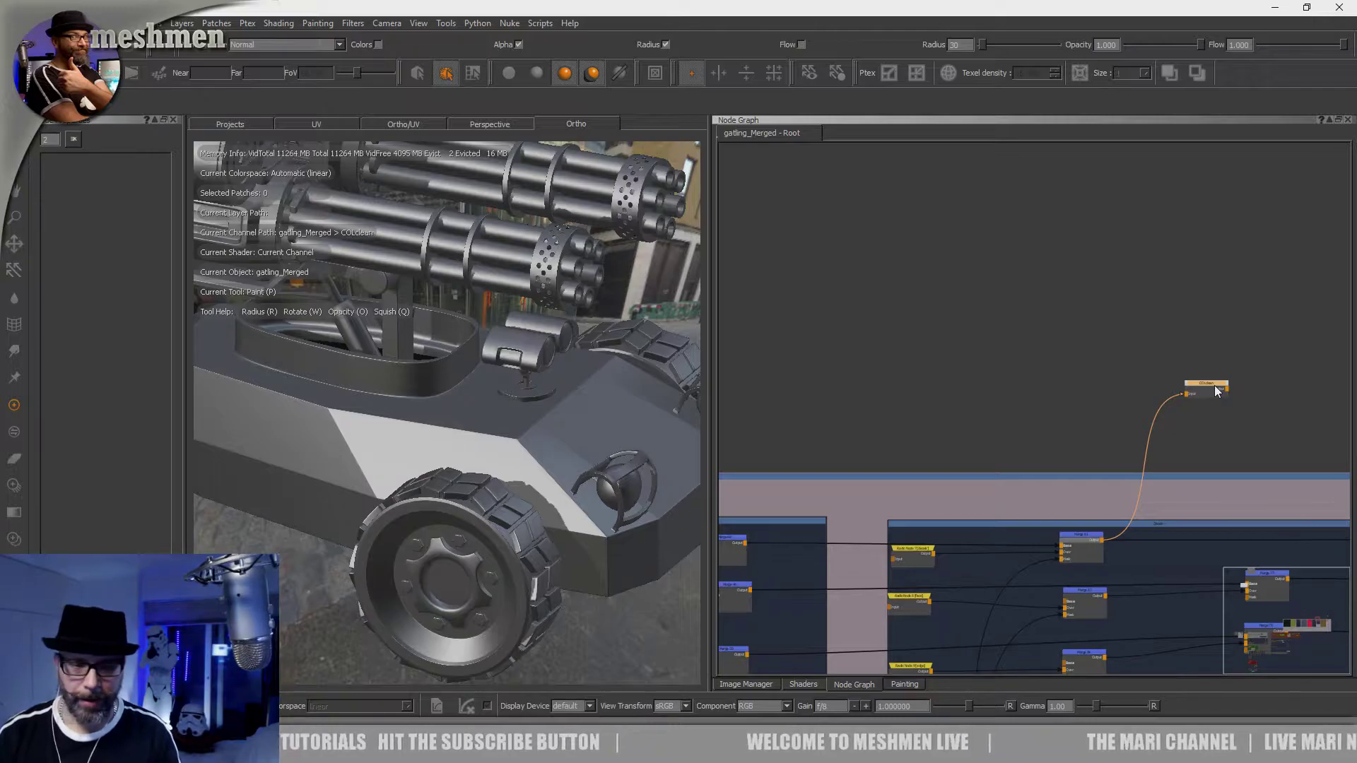
pyautogui.press('l')
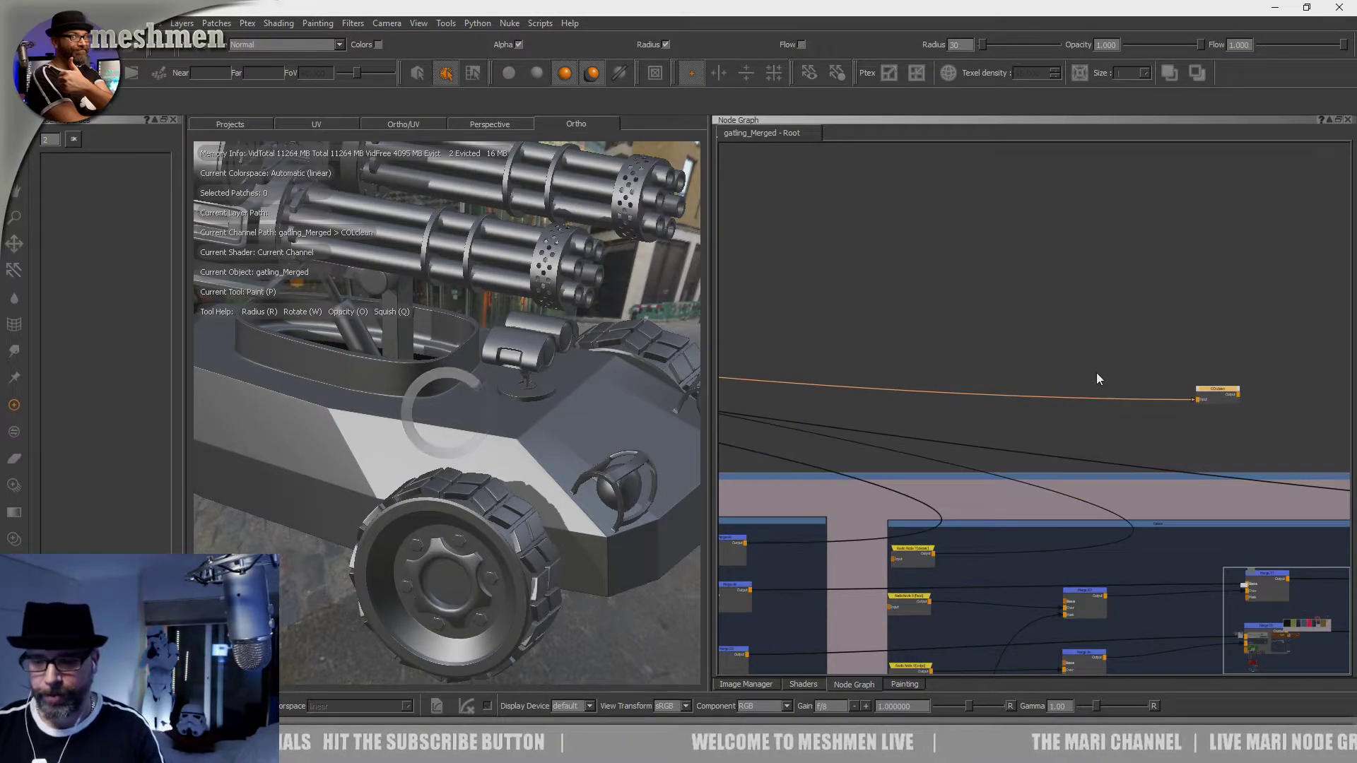
# Step: Find the displaced Decals merge node far from its group and move it to above the PaintedMetal_bdp group
pyautogui.moveTo(947, 346)
pyautogui.mouseDown(button='middle')
pyautogui.moveTo(912, 340)
pyautogui.moveTo(993, 342)
pyautogui.moveTo(987, 324)
pyautogui.moveTo(1165, 331)
pyautogui.moveTo(1224, 349)
pyautogui.mouseUp(button='middle')
pyautogui.scroll(-4, 1024, 327)
pyautogui.scroll(-2, 1096, 334)
pyautogui.scroll(-2, 970, 321)
pyautogui.moveTo(919, 309); pyautogui.dragTo(1258, 369, button='middle')
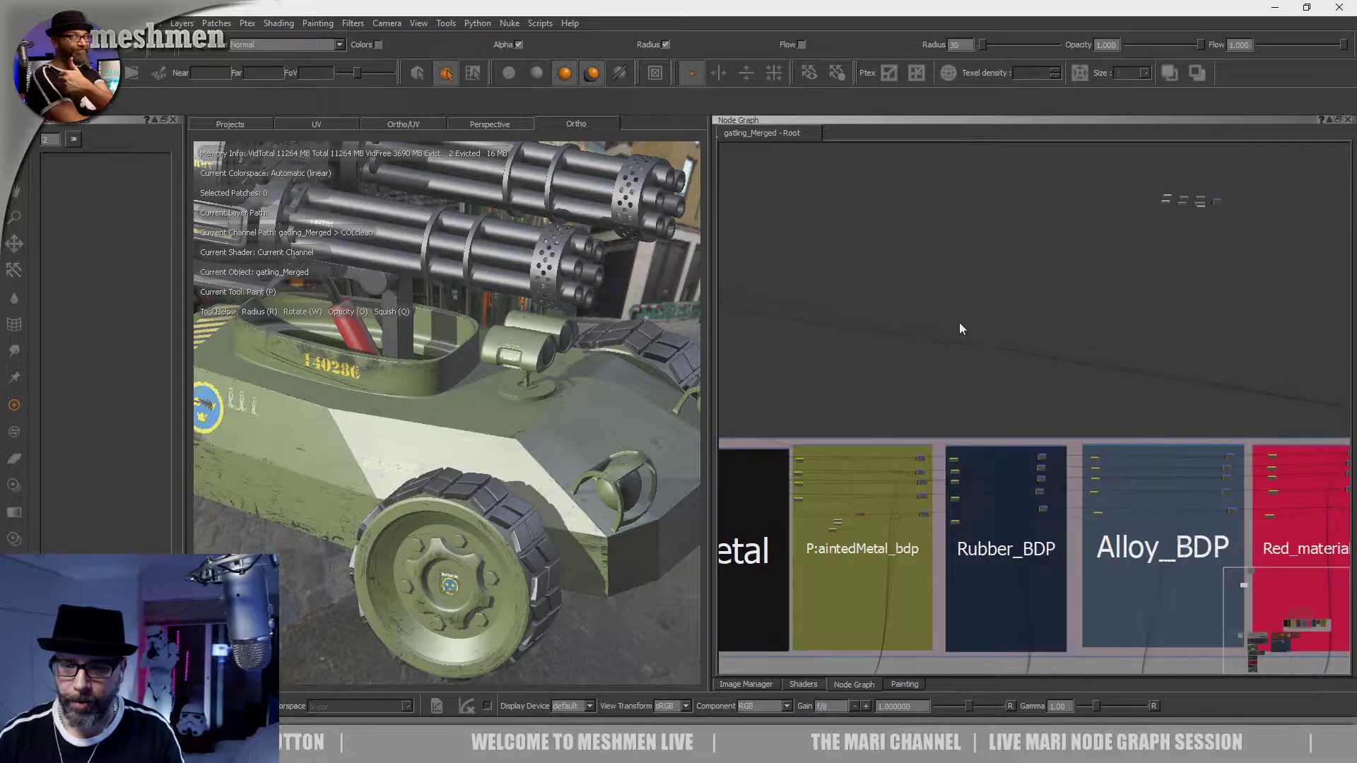
pyautogui.moveTo(934, 296); pyautogui.dragTo(1275, 360, button='middle')
pyautogui.scroll(-3, 984, 303)
pyautogui.scroll(5, 948, 315)
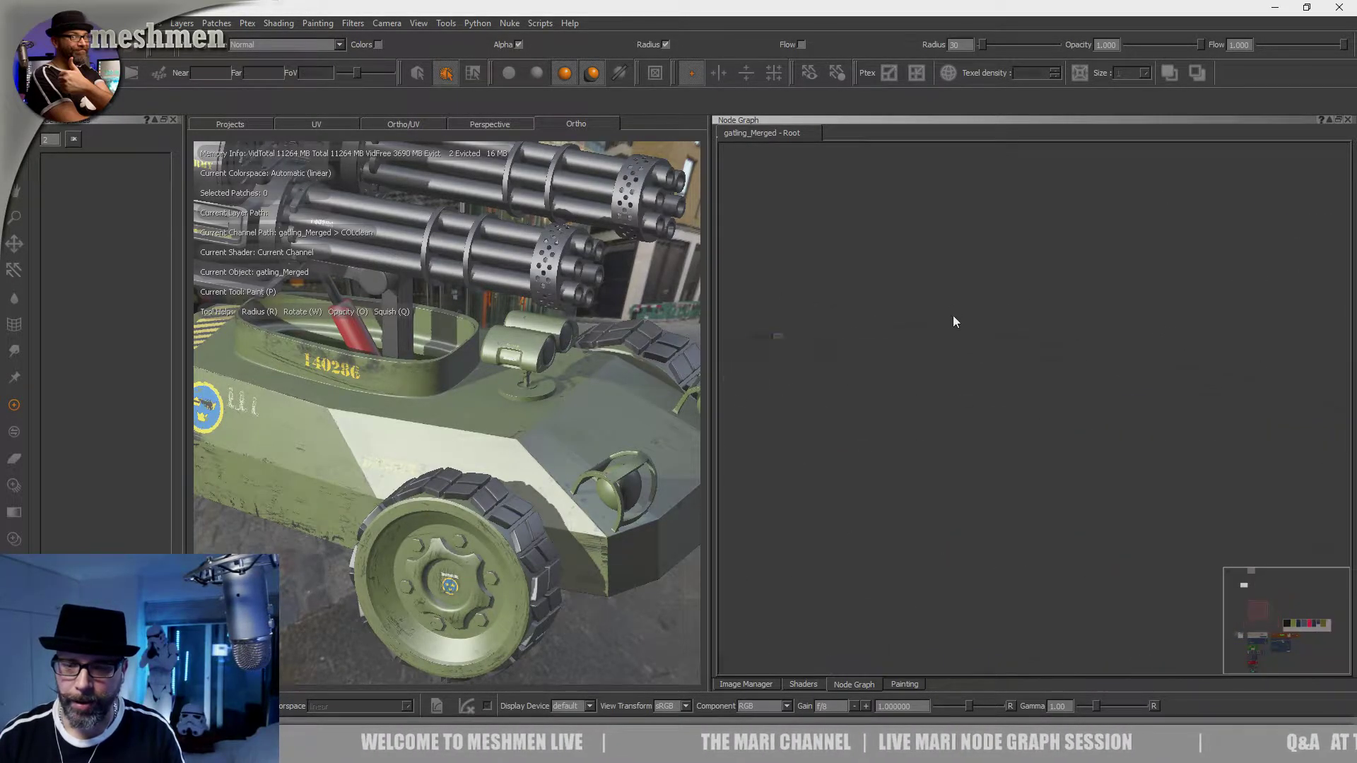
pyautogui.scroll(-2, 857, 306)
pyautogui.scroll(-2, 990, 344)
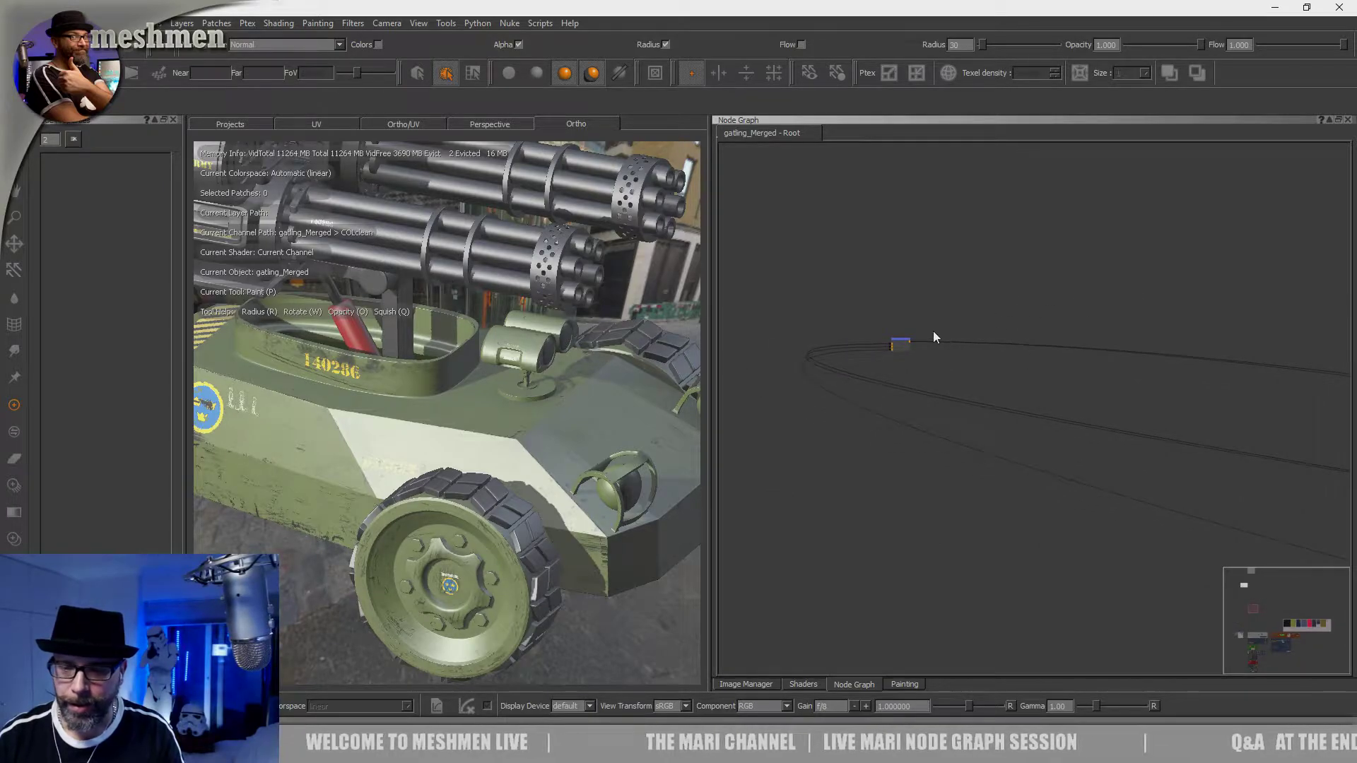
pyautogui.moveTo(903, 346); pyautogui.dragTo(1301, 406)
pyautogui.moveTo(1122, 333); pyautogui.dragTo(870, 260, button='middle')
pyautogui.scroll(-5, 983, 302)
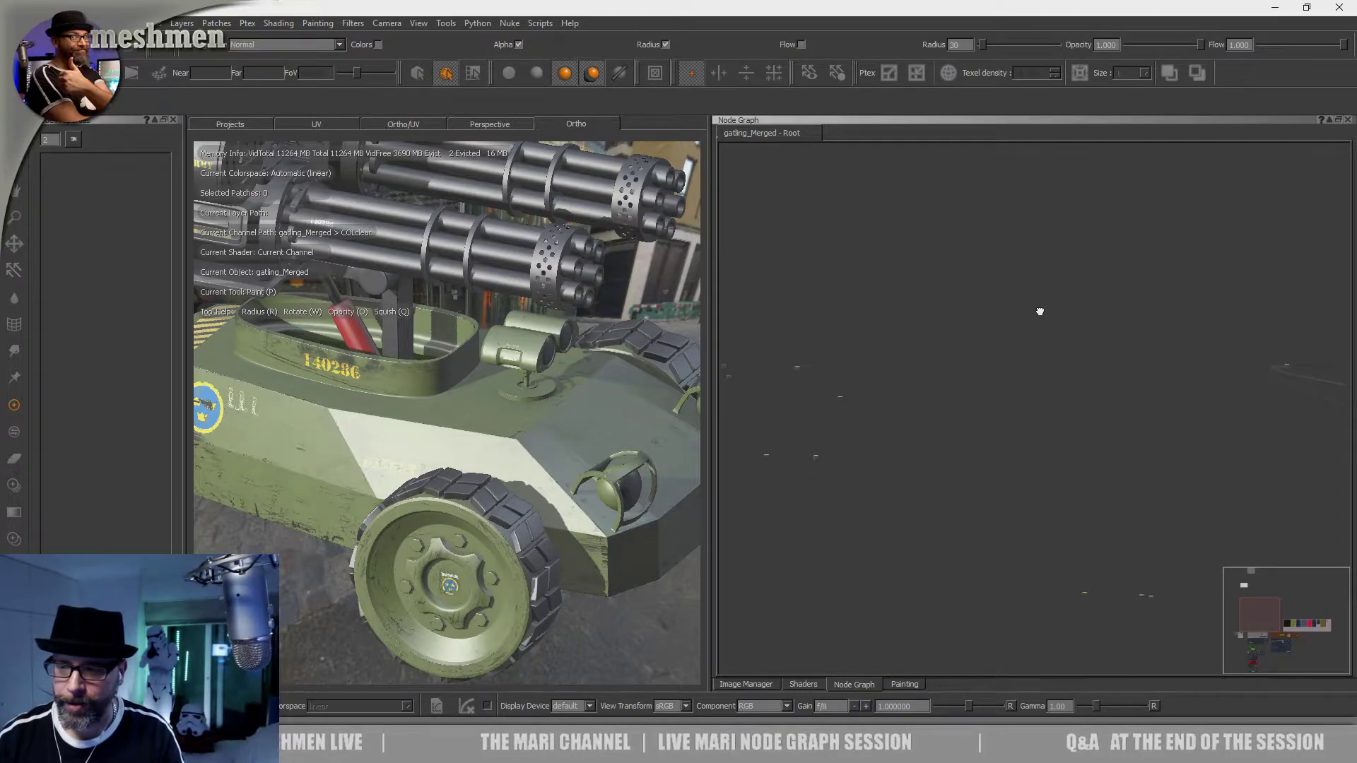
# Step: Move the displaced merge node past the Alloy_BDP and Gun_holder groups and place it back in the Decals group's top row
pyautogui.scroll(4, 894, 294)
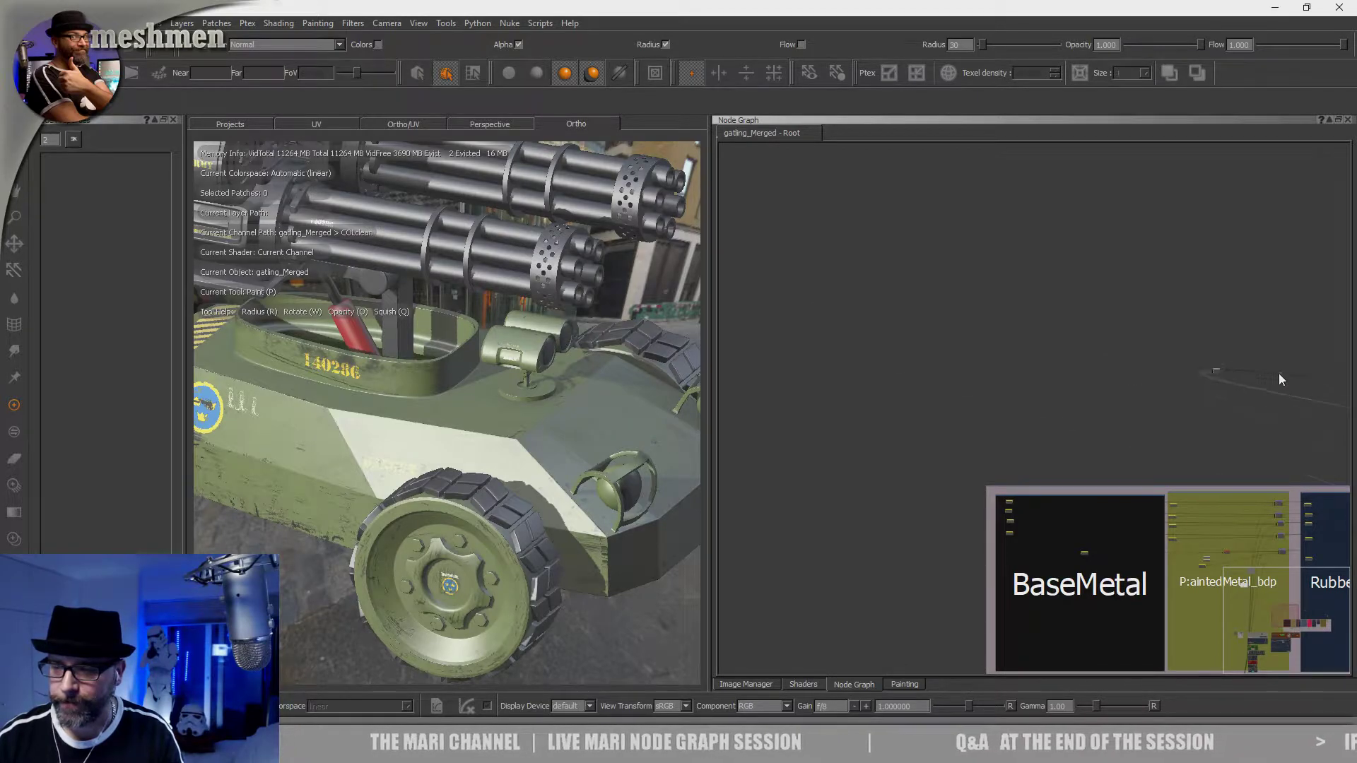
pyautogui.moveTo(1236, 360); pyautogui.dragTo(921, 297, button='middle')
pyautogui.scroll(3, 921, 297)
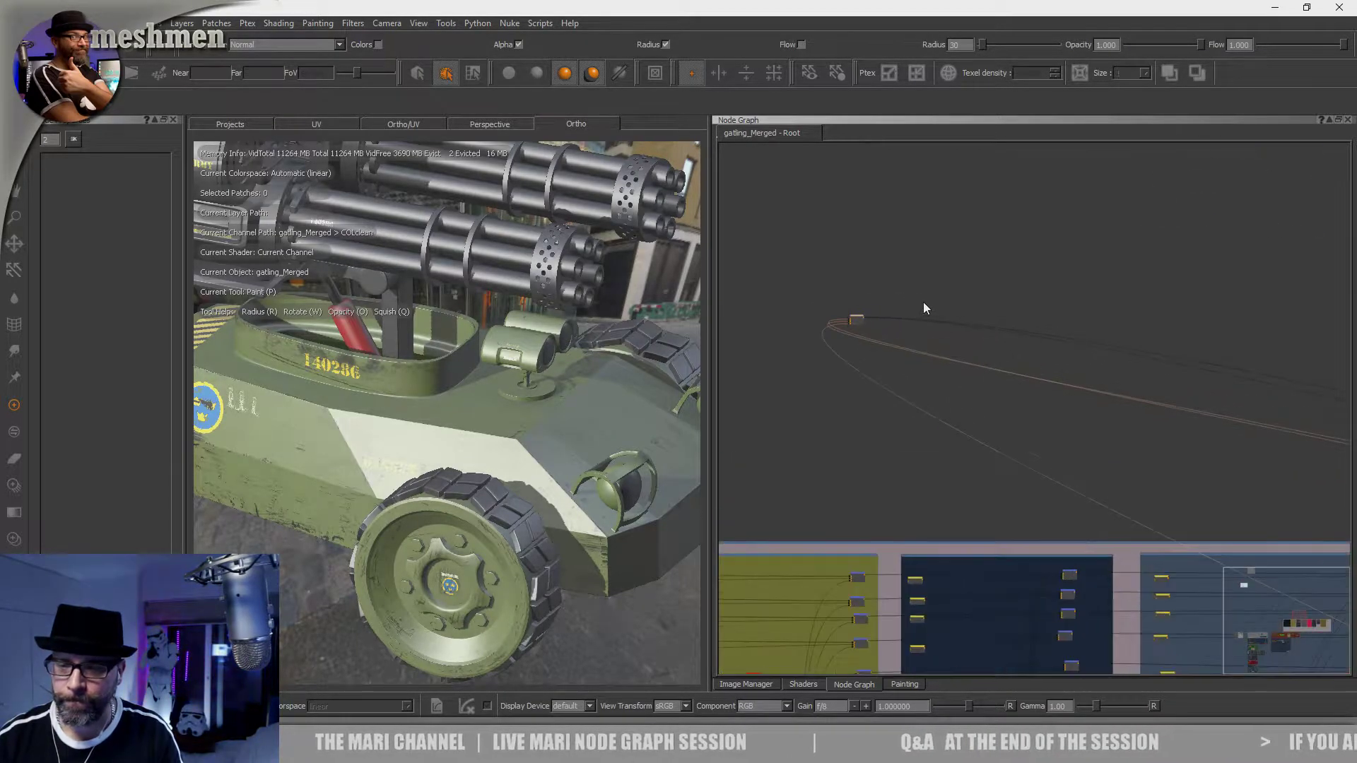
pyautogui.moveTo(1051, 401); pyautogui.dragTo(1231, 436)
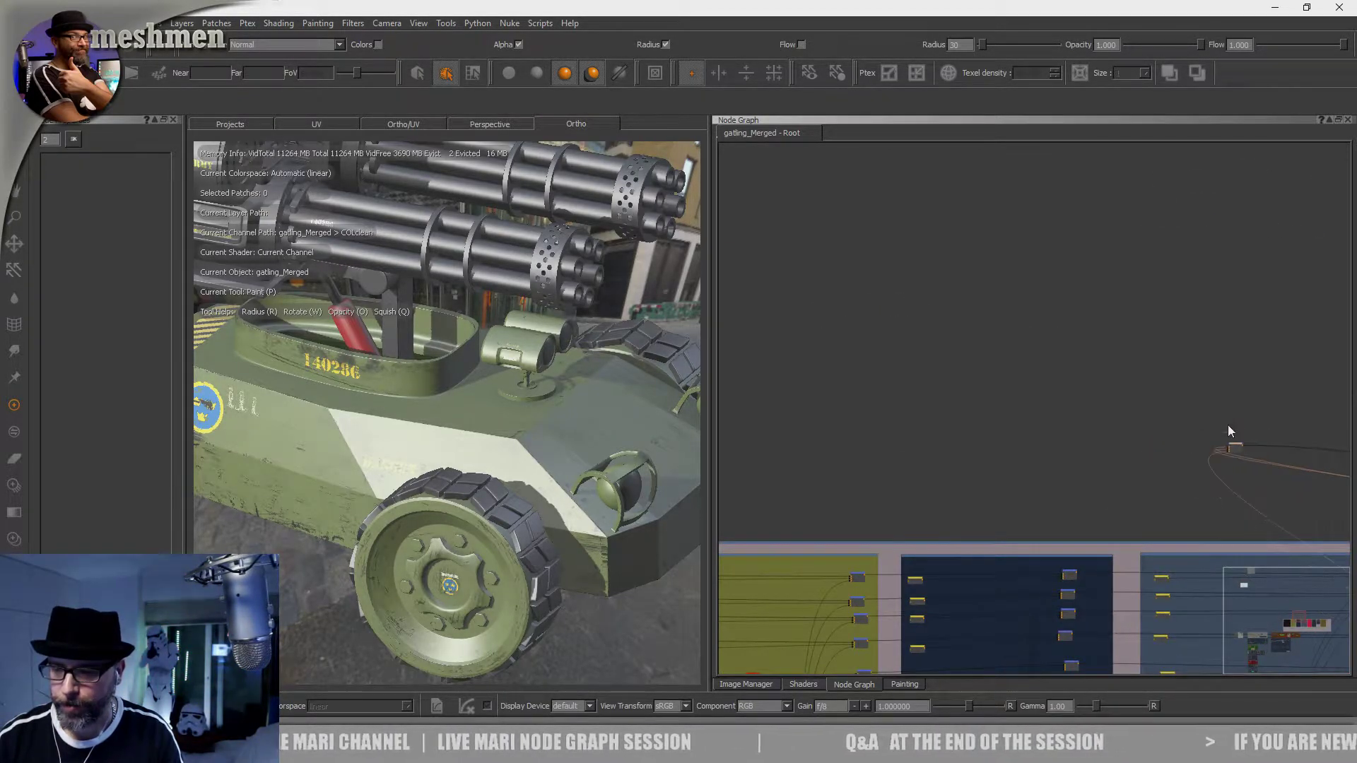
pyautogui.moveTo(963, 300); pyautogui.dragTo(838, 283, button='middle')
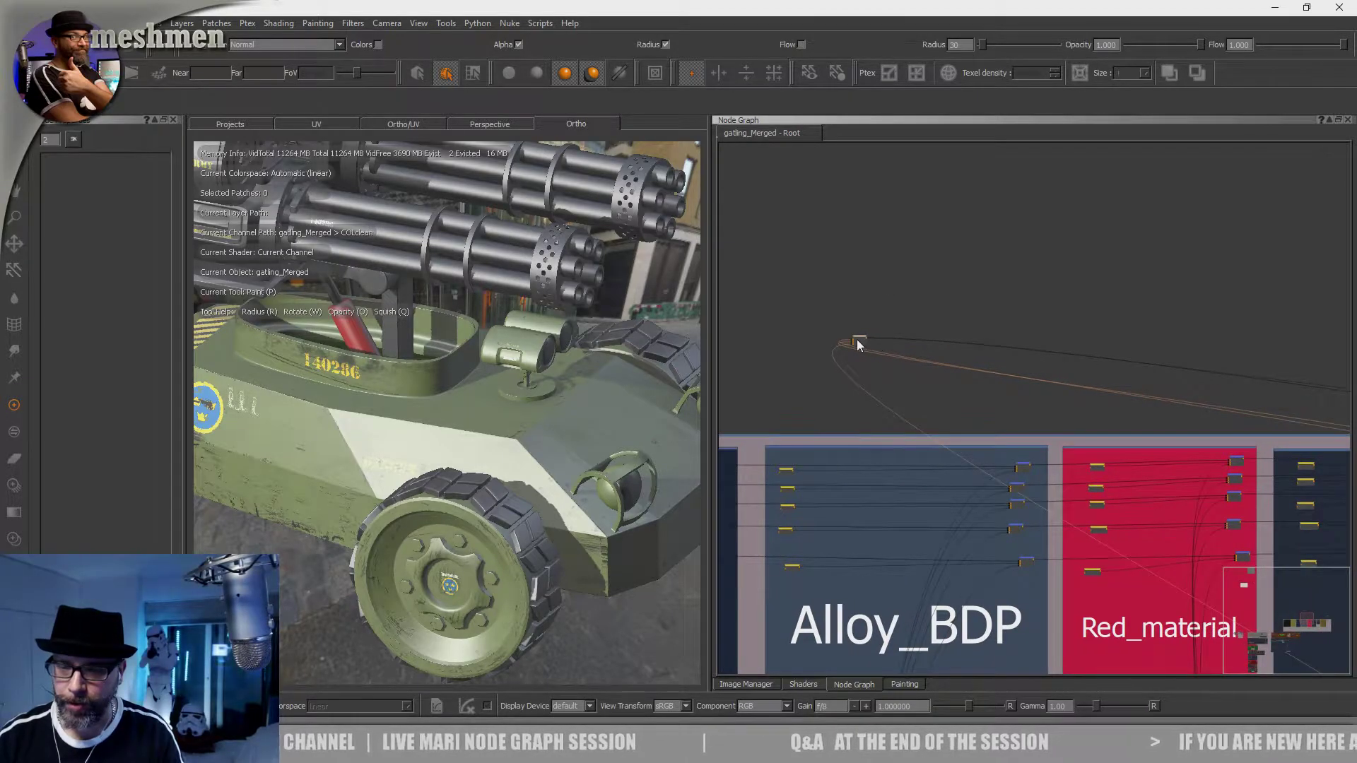
pyautogui.moveTo(1153, 330); pyautogui.dragTo(912, 277, button='middle')
pyautogui.scroll(2, 929, 281)
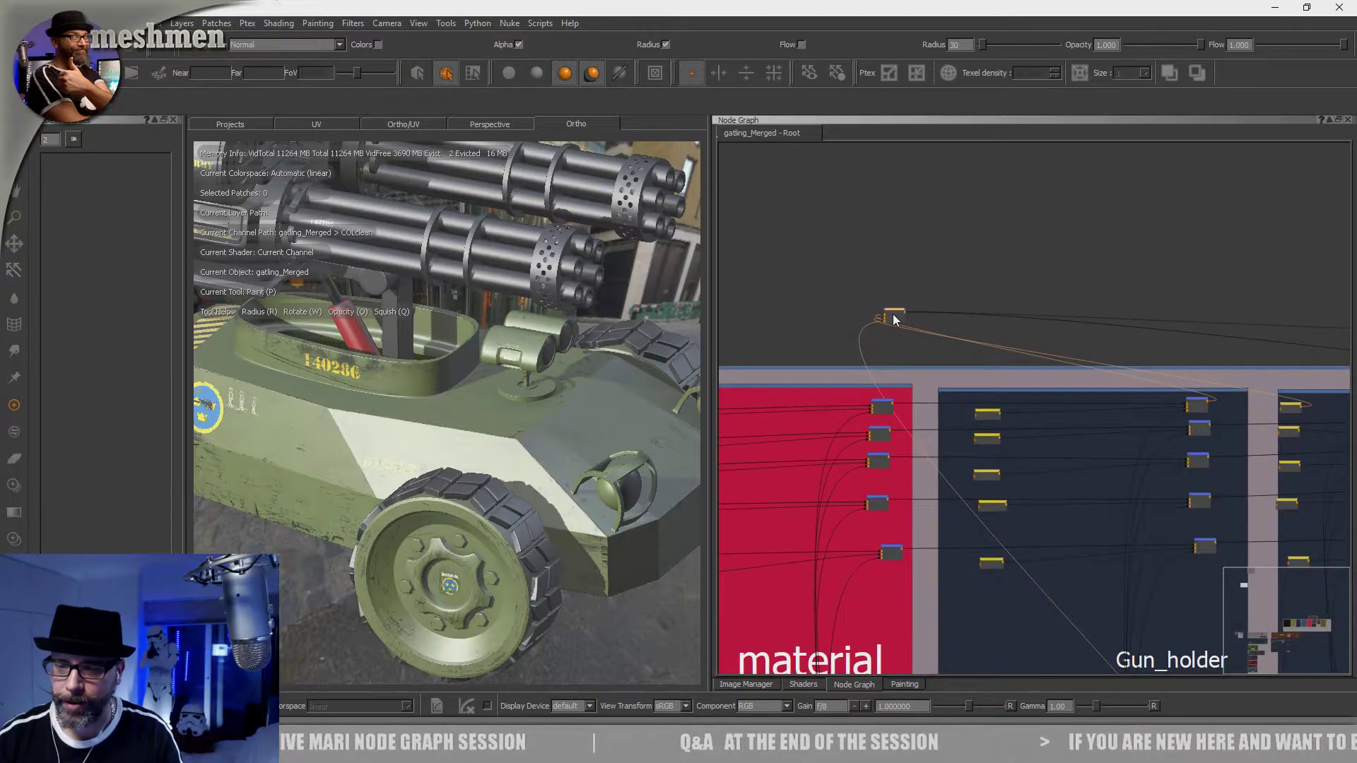
pyautogui.moveTo(1222, 364); pyautogui.dragTo(1252, 405)
pyautogui.moveTo(1208, 333); pyautogui.dragTo(979, 310, button='middle')
pyautogui.scroll(2, 994, 300)
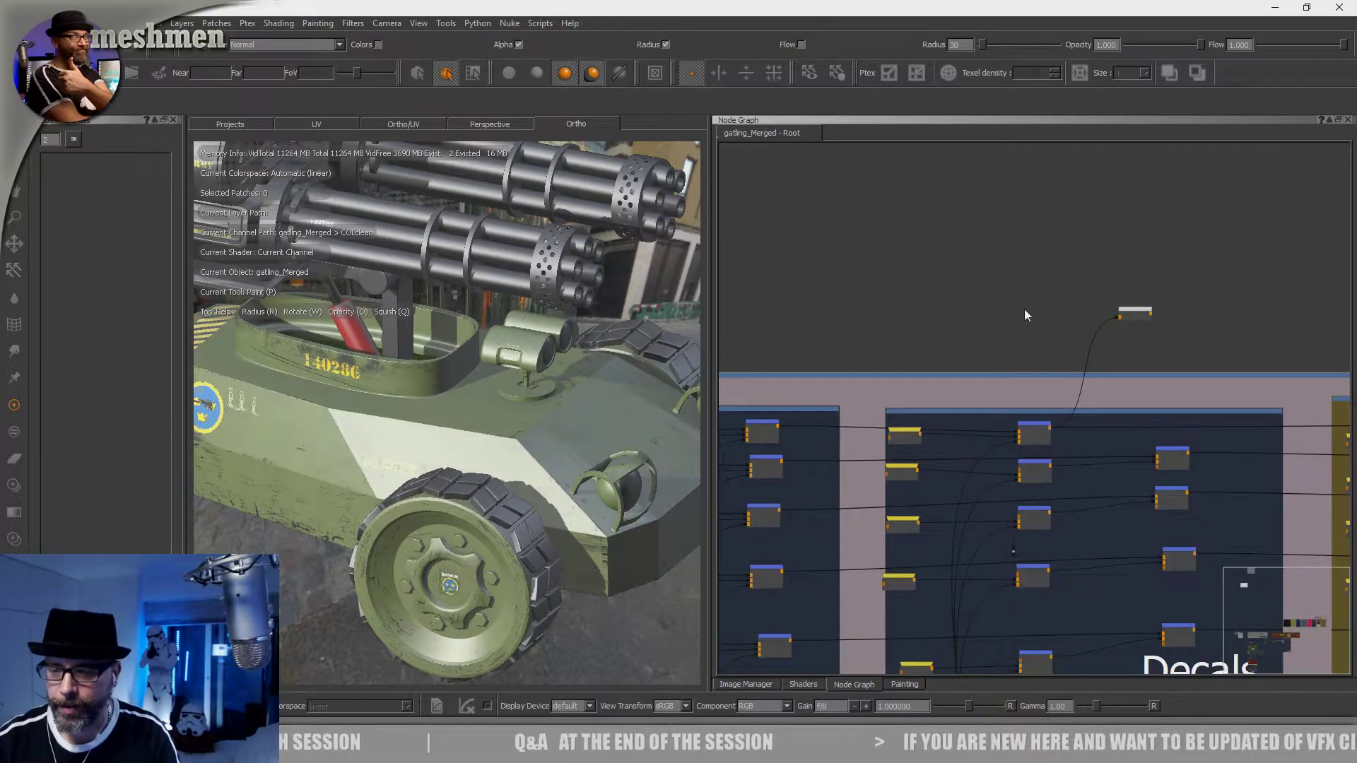
pyautogui.moveTo(1046, 422); pyautogui.dragTo(1050, 422)
# Step: View the COLclean channel on the vehicle and widen the node graph area around its node above the Decals group
pyautogui.moveTo(1136, 313); pyautogui.dragTo(1144, 315)
pyautogui.doubleClick(1145, 314)
pyautogui.moveTo(709, 373); pyautogui.dragTo(605, 385)
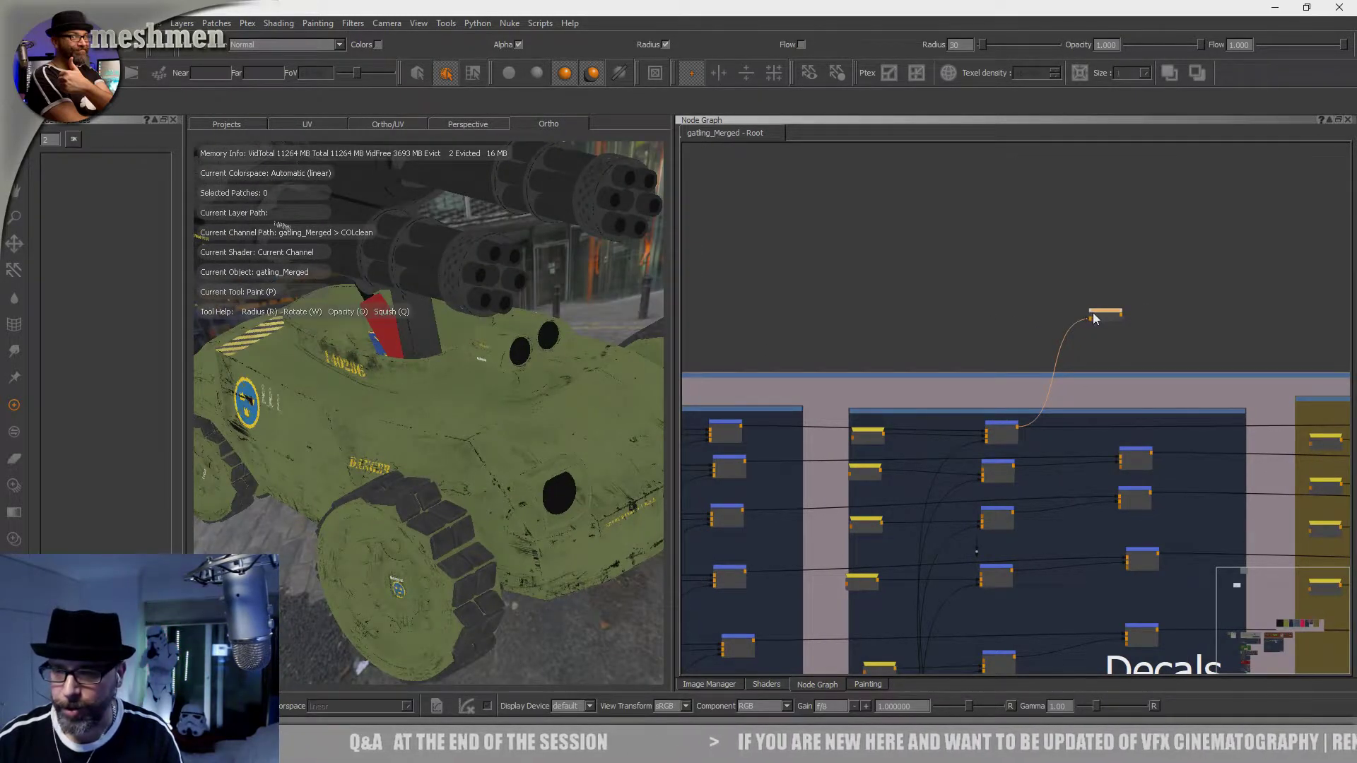
pyautogui.moveTo(1081, 287); pyautogui.dragTo(1146, 289, button='middle')
pyautogui.scroll(-2, 982, 288)
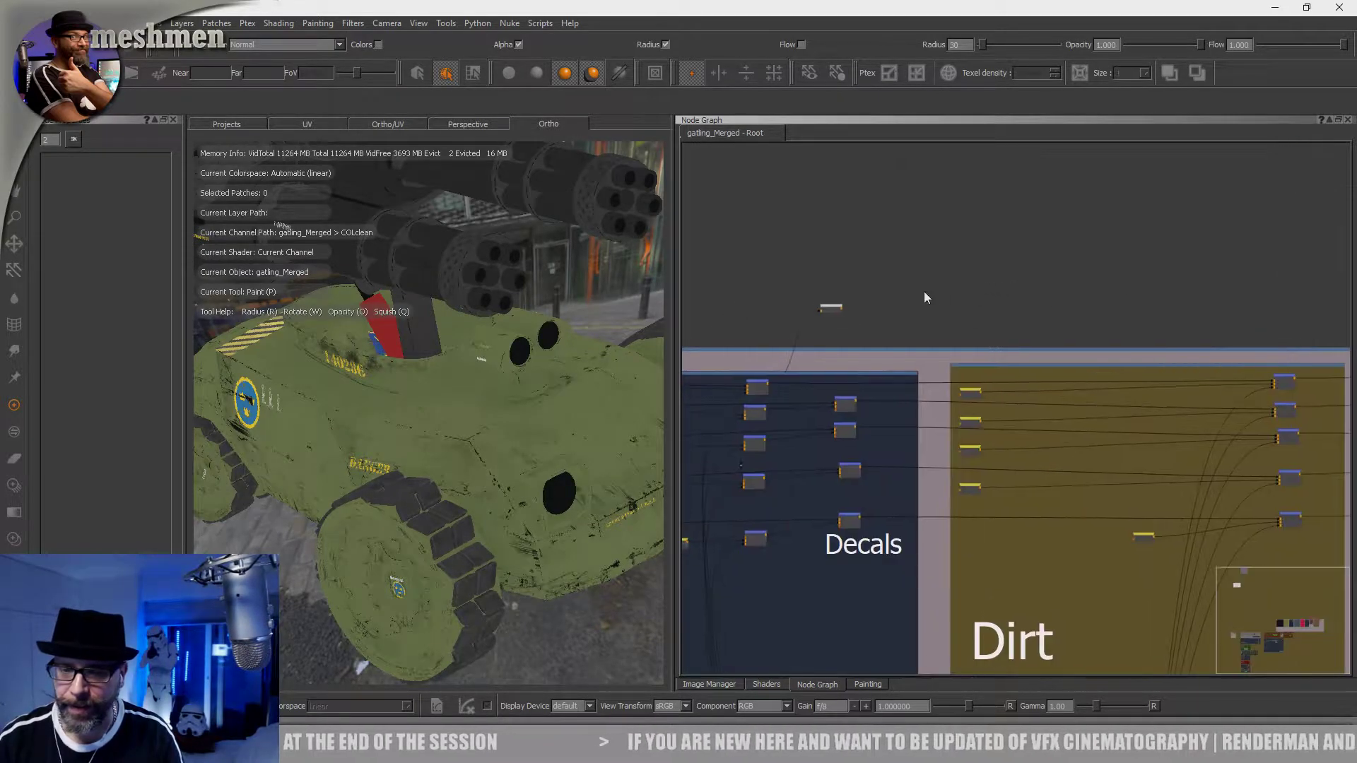
pyautogui.moveTo(920, 296); pyautogui.dragTo(1044, 297, button='middle')
pyautogui.scroll(2, 993, 345)
pyautogui.moveTo(881, 327); pyautogui.dragTo(898, 322)
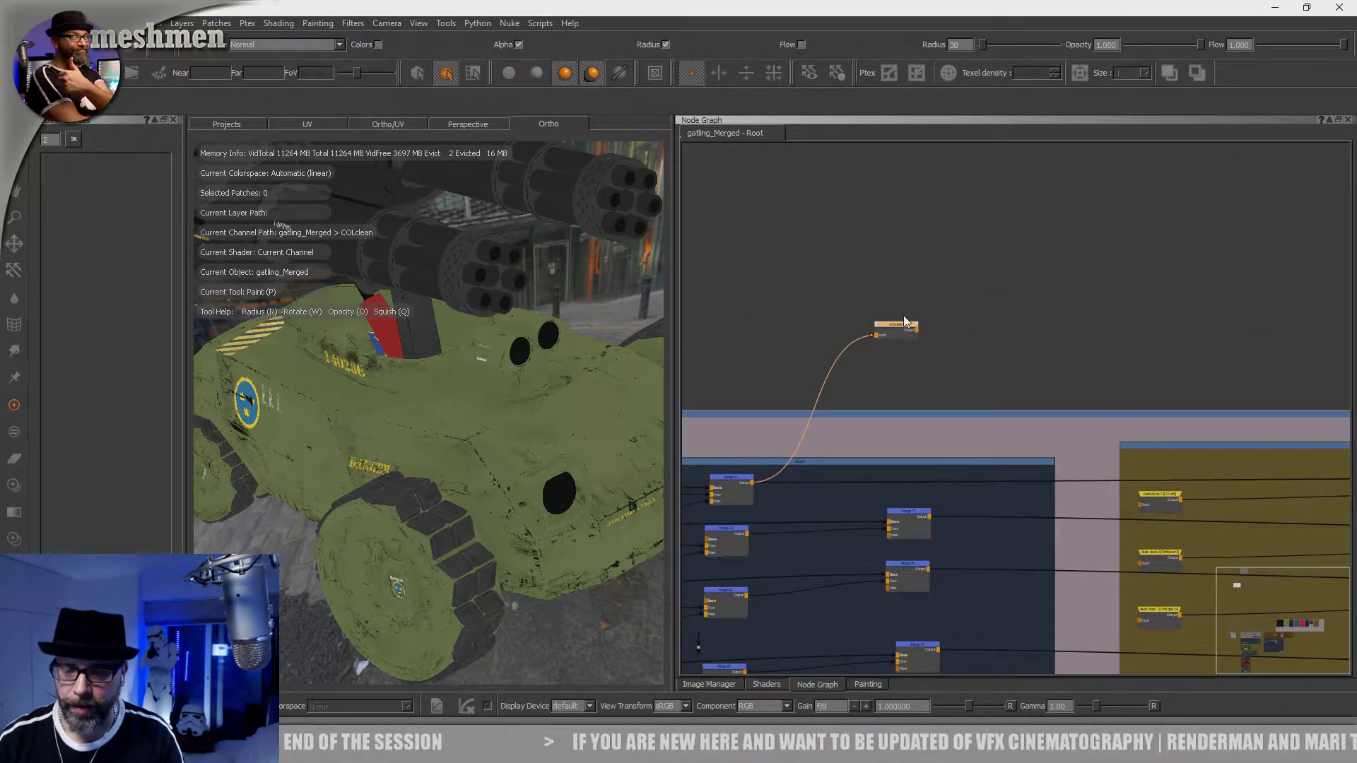
# Step: Examine the Dirtmask group's final nodes, including ISOdirtmask and its connections to the dirtMask and ISOdirt nodes
pyautogui.scroll(-6, 898, 324)
pyautogui.moveTo(898, 325); pyautogui.dragTo(913, 298, button='middle')
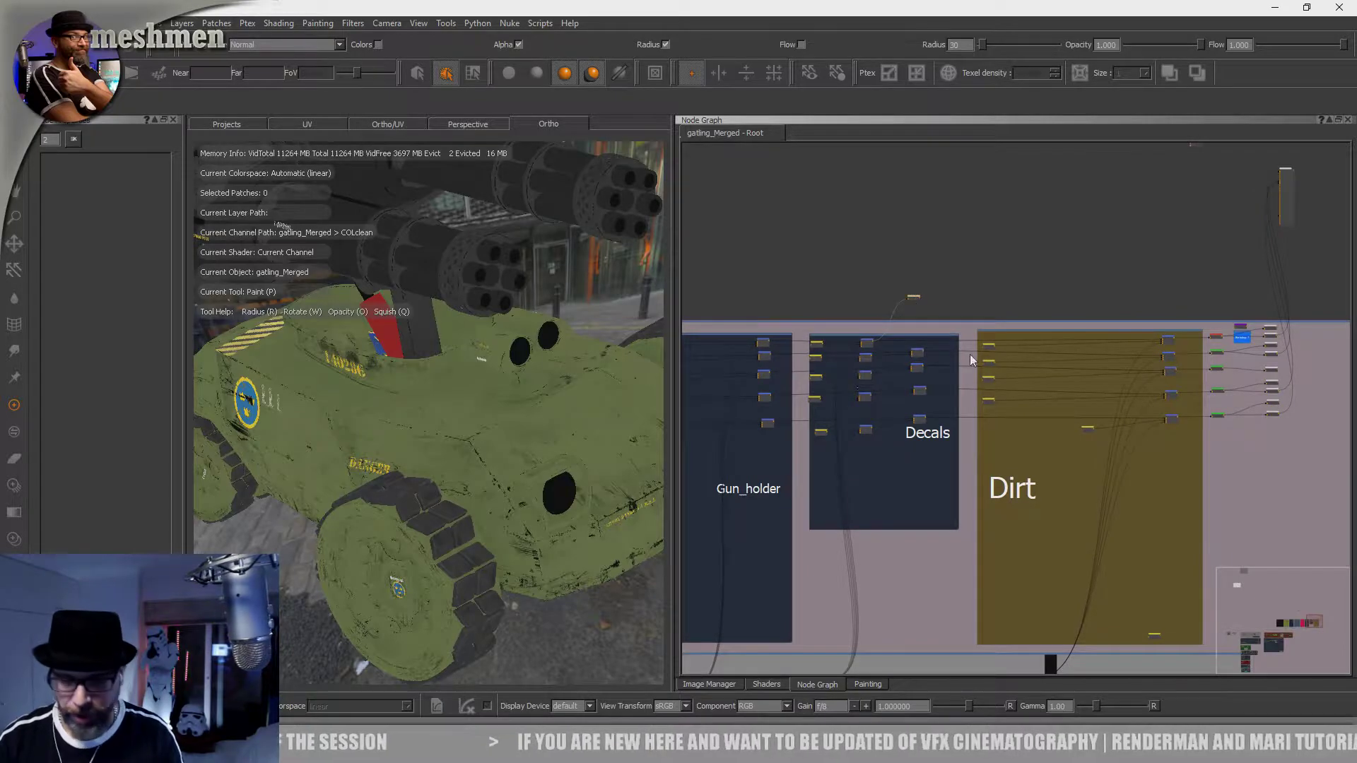
pyautogui.scroll(-6, 978, 387)
pyautogui.moveTo(992, 473); pyautogui.dragTo(1058, 430, button='middle')
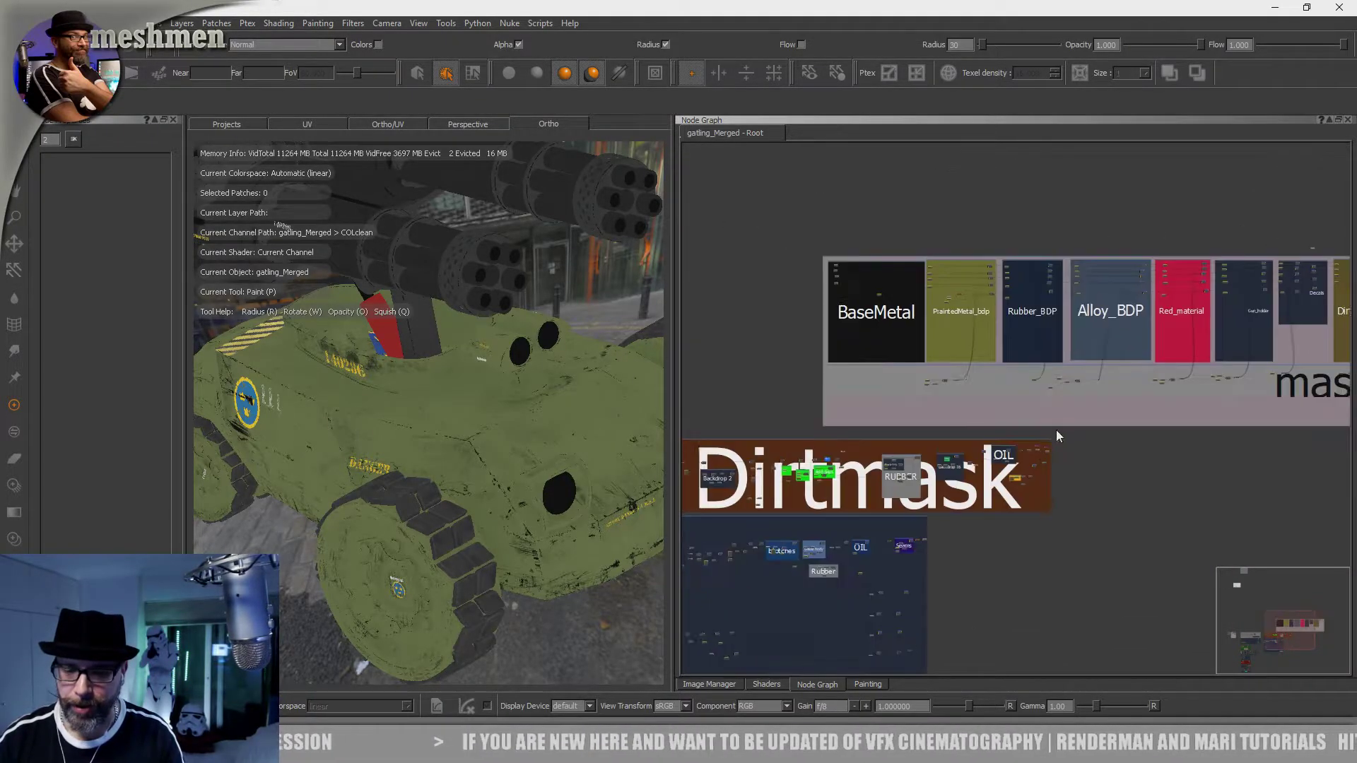
pyautogui.scroll(6, 1020, 460)
pyautogui.scroll(8, 1088, 457)
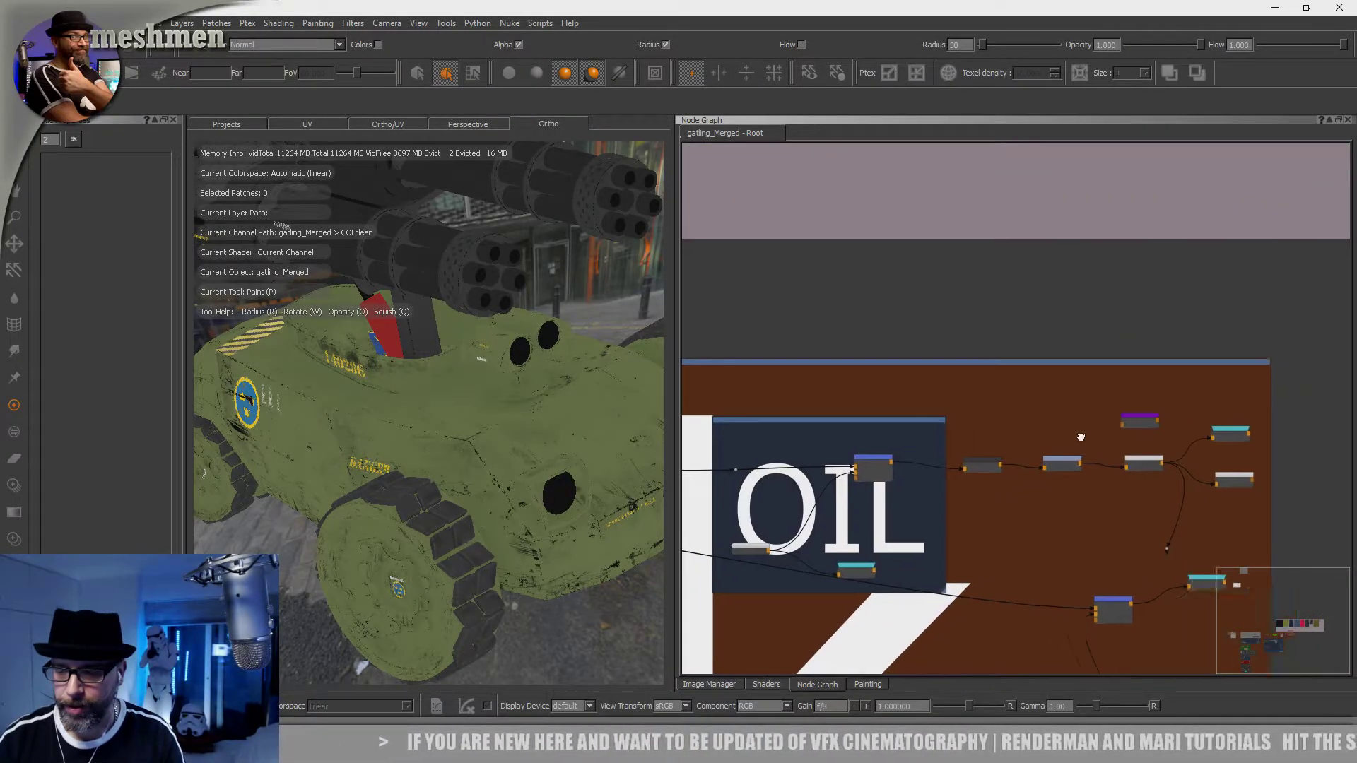
pyautogui.moveTo(1202, 520); pyautogui.dragTo(1196, 515)
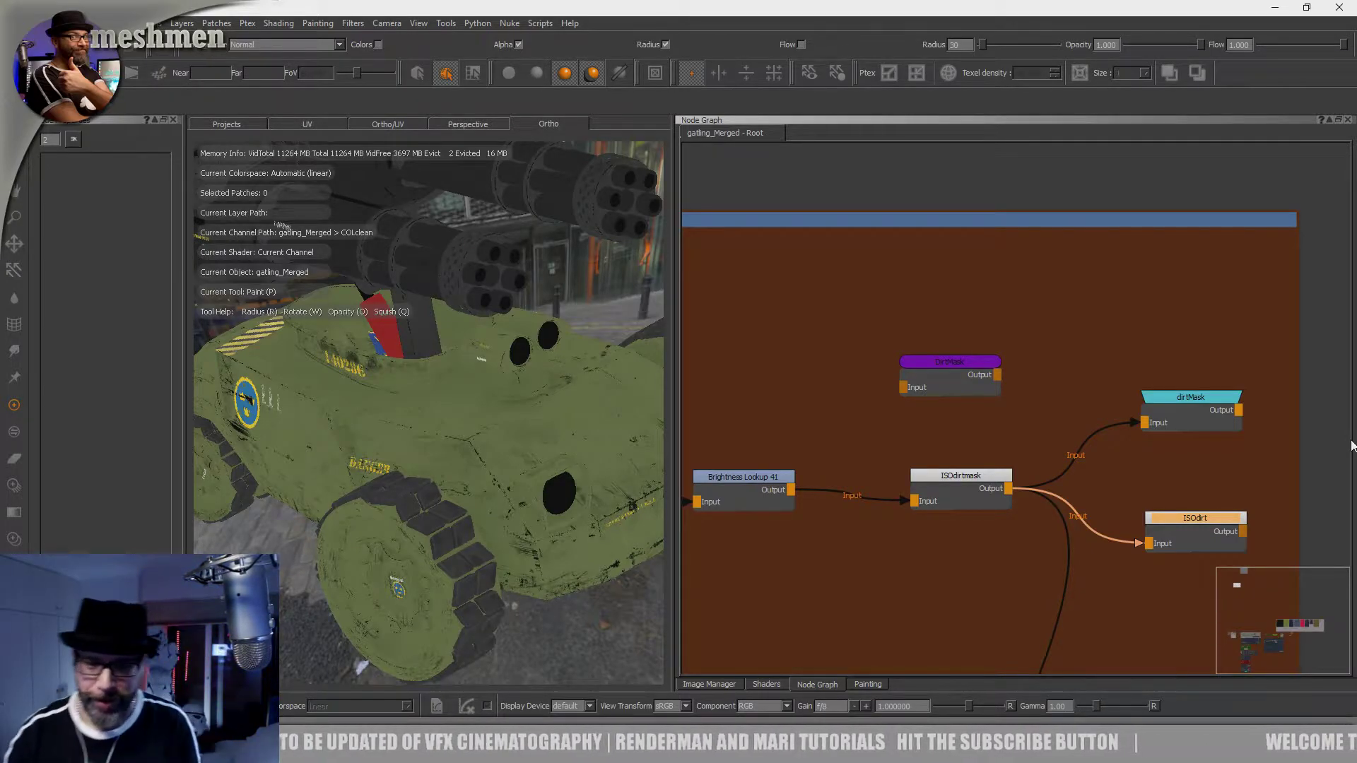
pyautogui.scroll(-5, 1047, 346)
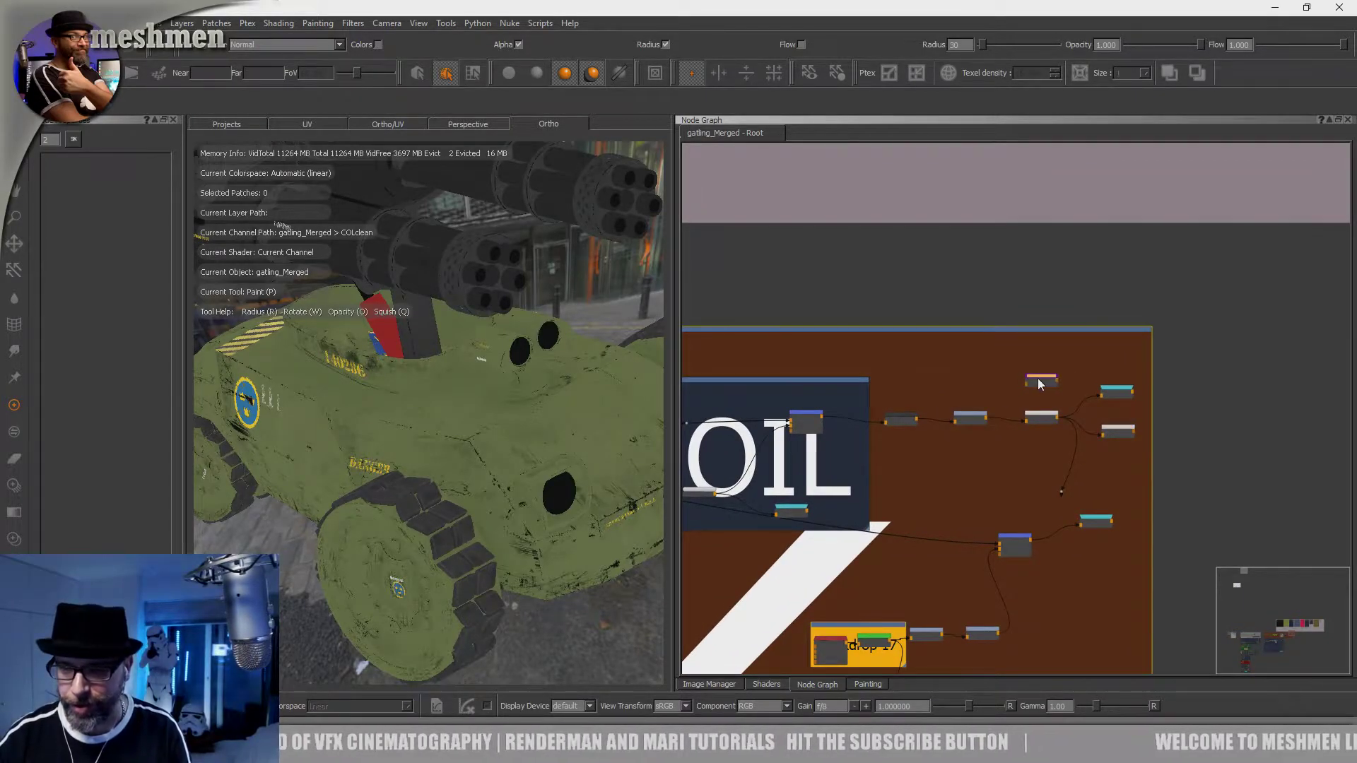
# Step: Find the Met Mask group and examine its final nodes, Backdrop 9, MASKmetal and metMask
pyautogui.moveTo(1025, 306); pyautogui.dragTo(1013, 311, button='middle')
pyautogui.scroll(3, 1135, 373)
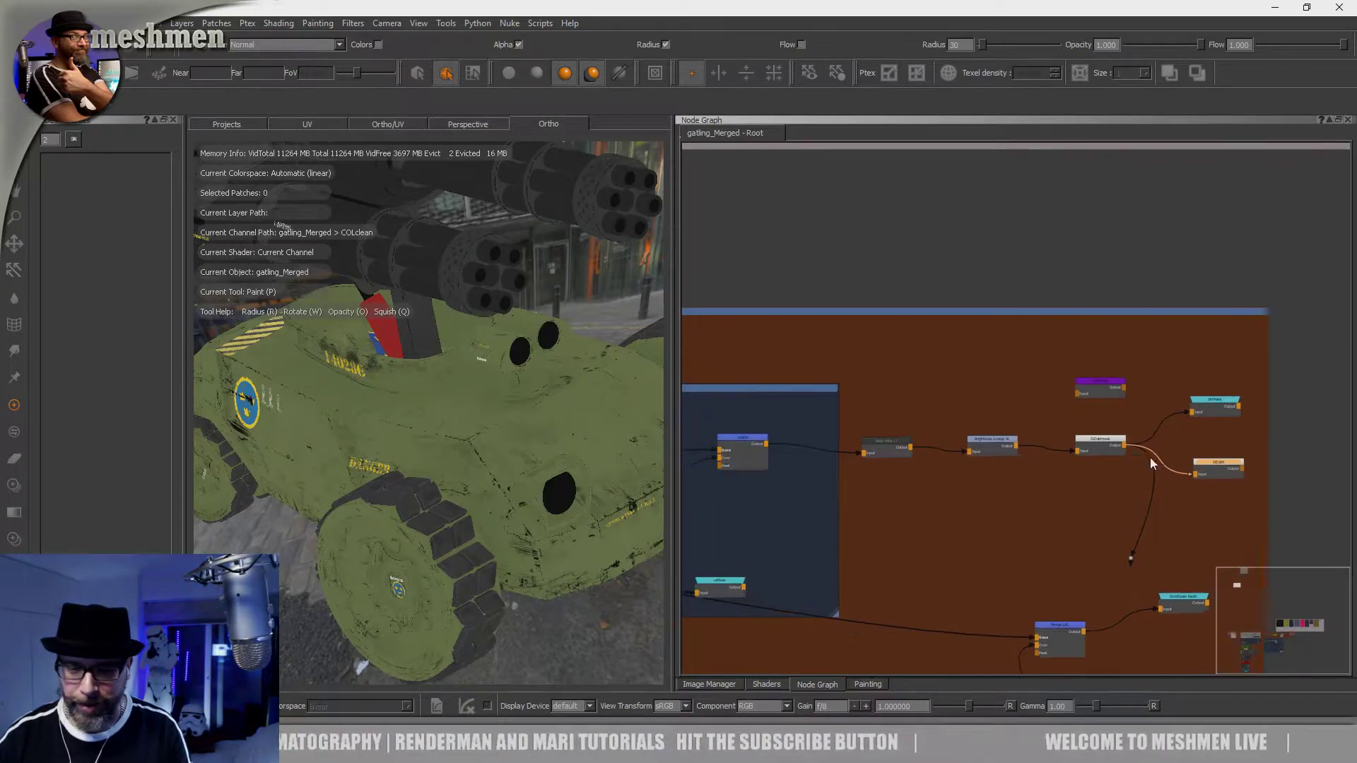
pyautogui.scroll(-2, 800, 480)
pyautogui.scroll(-5, 792, 466)
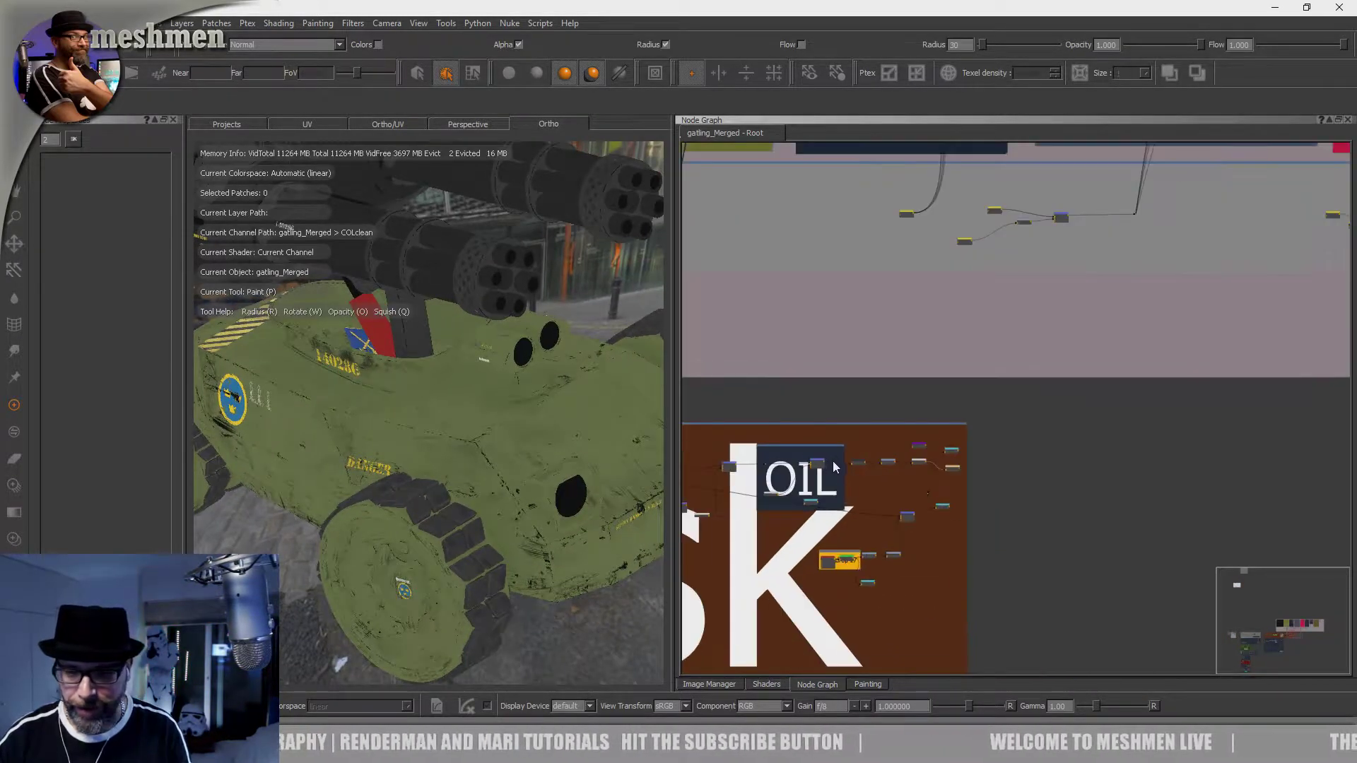
pyautogui.scroll(-3, 908, 489)
pyautogui.moveTo(754, 501); pyautogui.dragTo(1074, 473, button='middle')
pyautogui.moveTo(821, 478); pyautogui.dragTo(899, 459, button='middle')
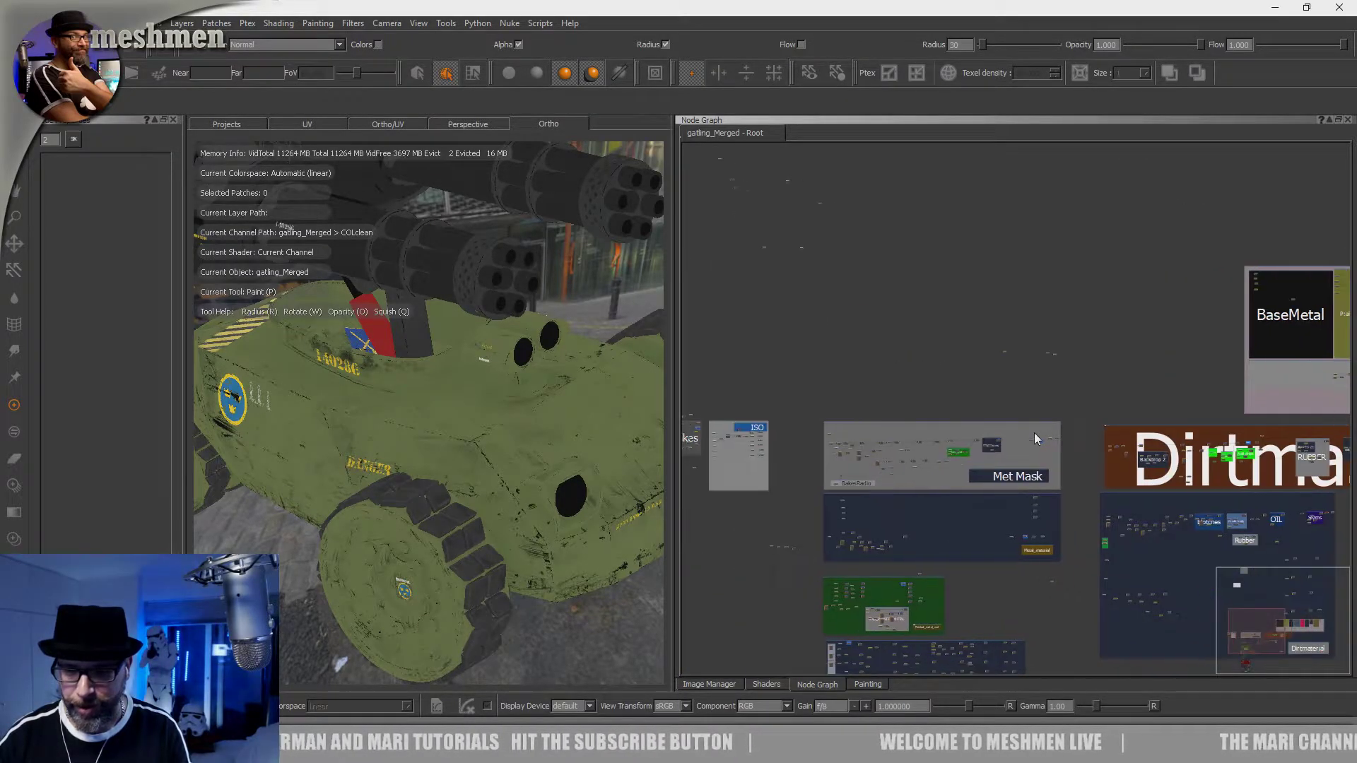
pyautogui.scroll(6, 1031, 435)
pyautogui.scroll(3, 1038, 445)
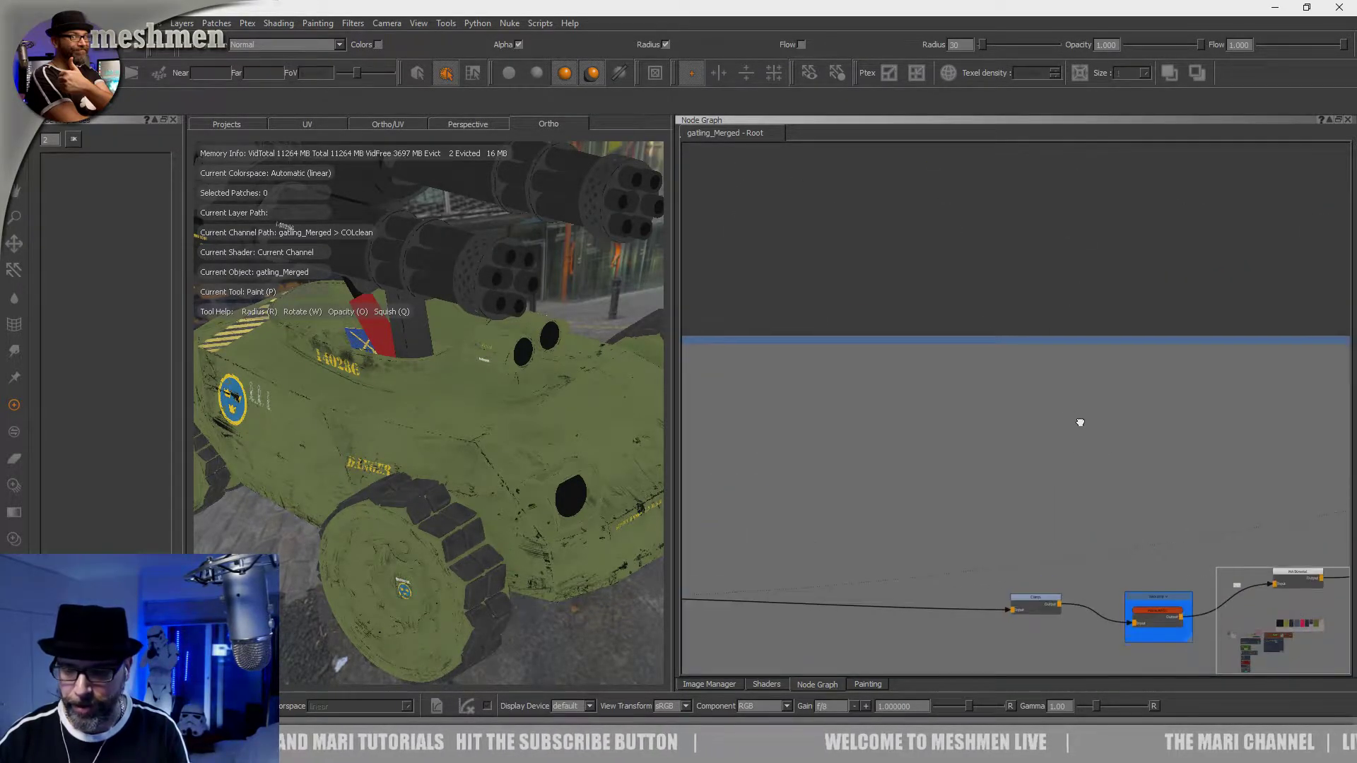
pyautogui.moveTo(1092, 433); pyautogui.dragTo(857, 310, button='middle')
pyautogui.scroll(2, 1025, 417)
pyautogui.moveTo(1050, 458); pyautogui.dragTo(865, 380, button='middle')
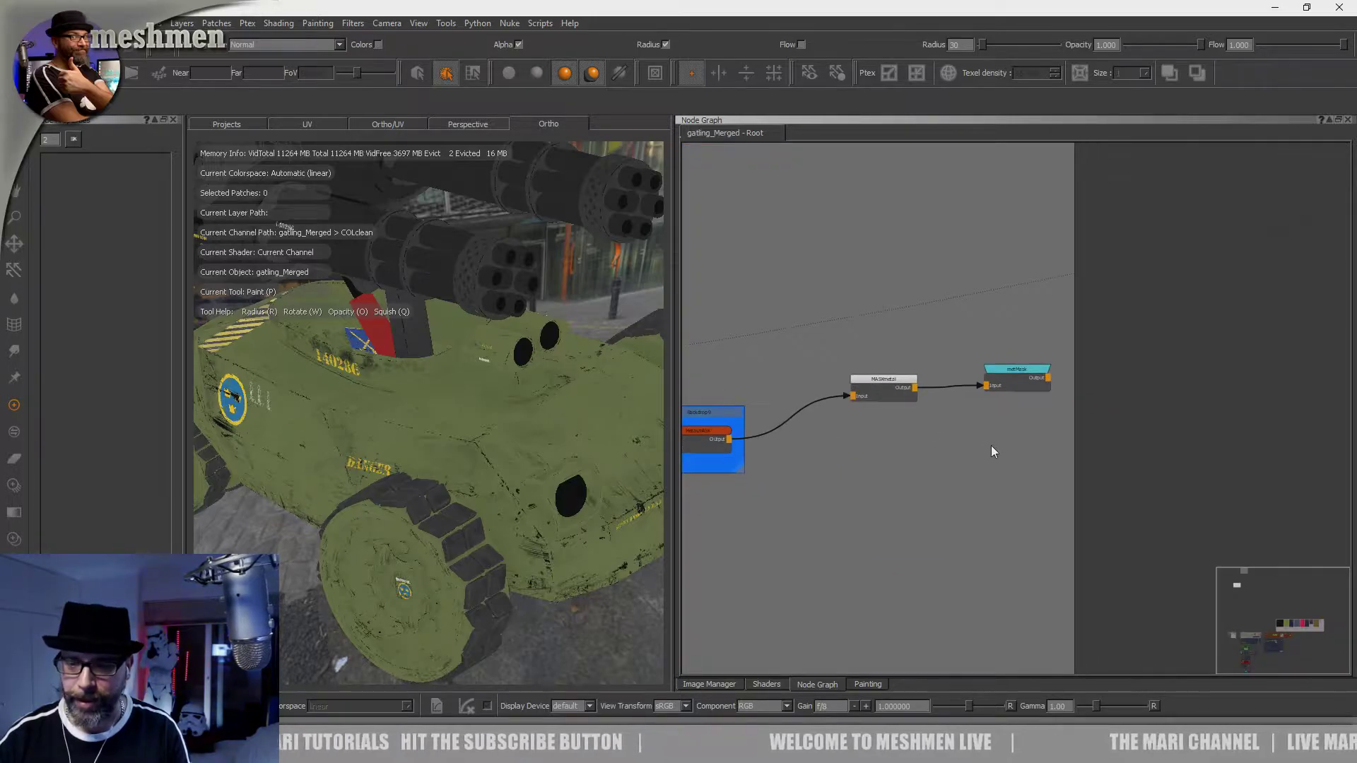
pyautogui.scroll(1, 994, 460)
pyautogui.moveTo(1133, 467); pyautogui.dragTo(1112, 500, button='middle')
pyautogui.moveTo(855, 386); pyautogui.dragTo(850, 369)
pyautogui.moveTo(892, 458); pyautogui.dragTo(958, 448, button='middle')
# Step: Add a new channel named ISOmetalMask near the metMask node, keeping the 2048 x 2048 size and 16bit (Half) depth
pyautogui.click(1116, 473)
pyautogui.moveTo(1136, 482); pyautogui.dragTo(1156, 479, button='middle')
pyautogui.press('Tab')
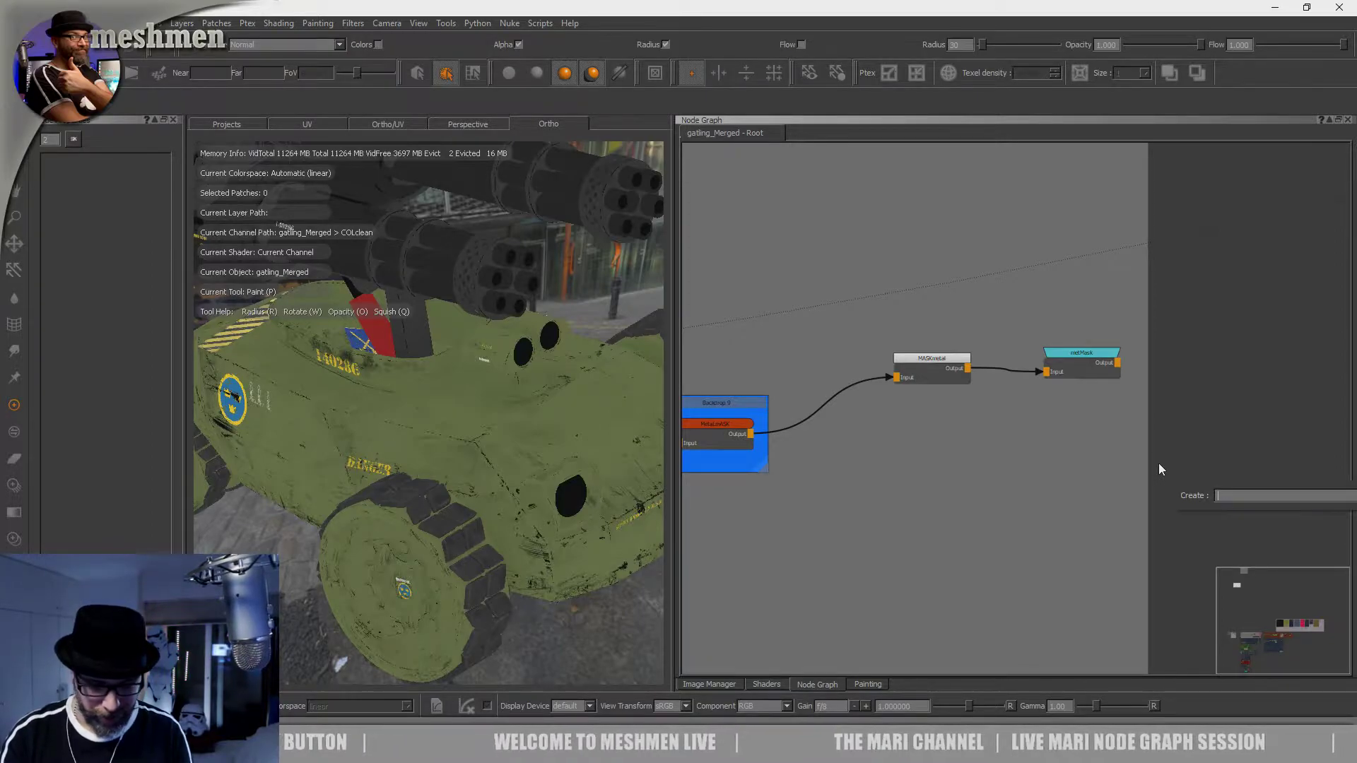
pyautogui.write('cha')
pyautogui.press('Down')
pyautogui.press('Return')
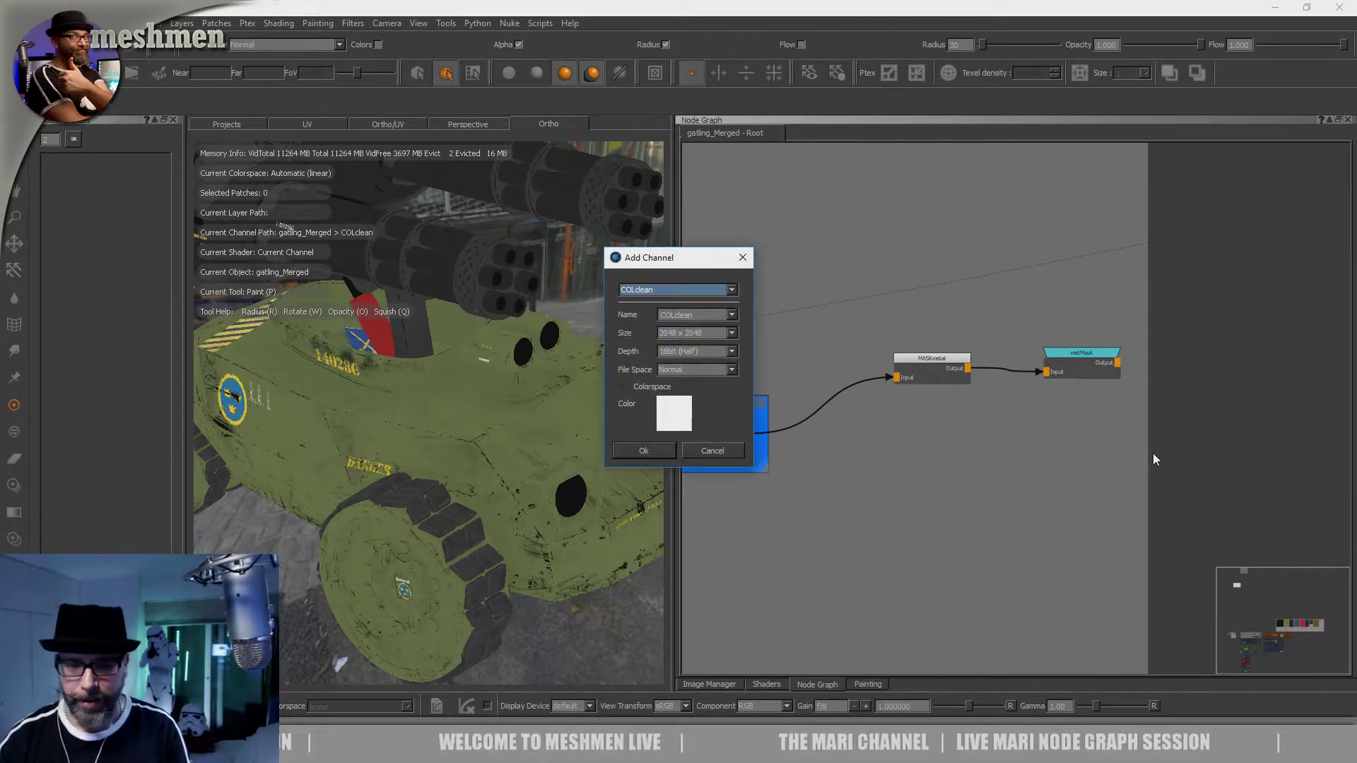
pyautogui.press('Tab')
pyautogui.write('ISO')
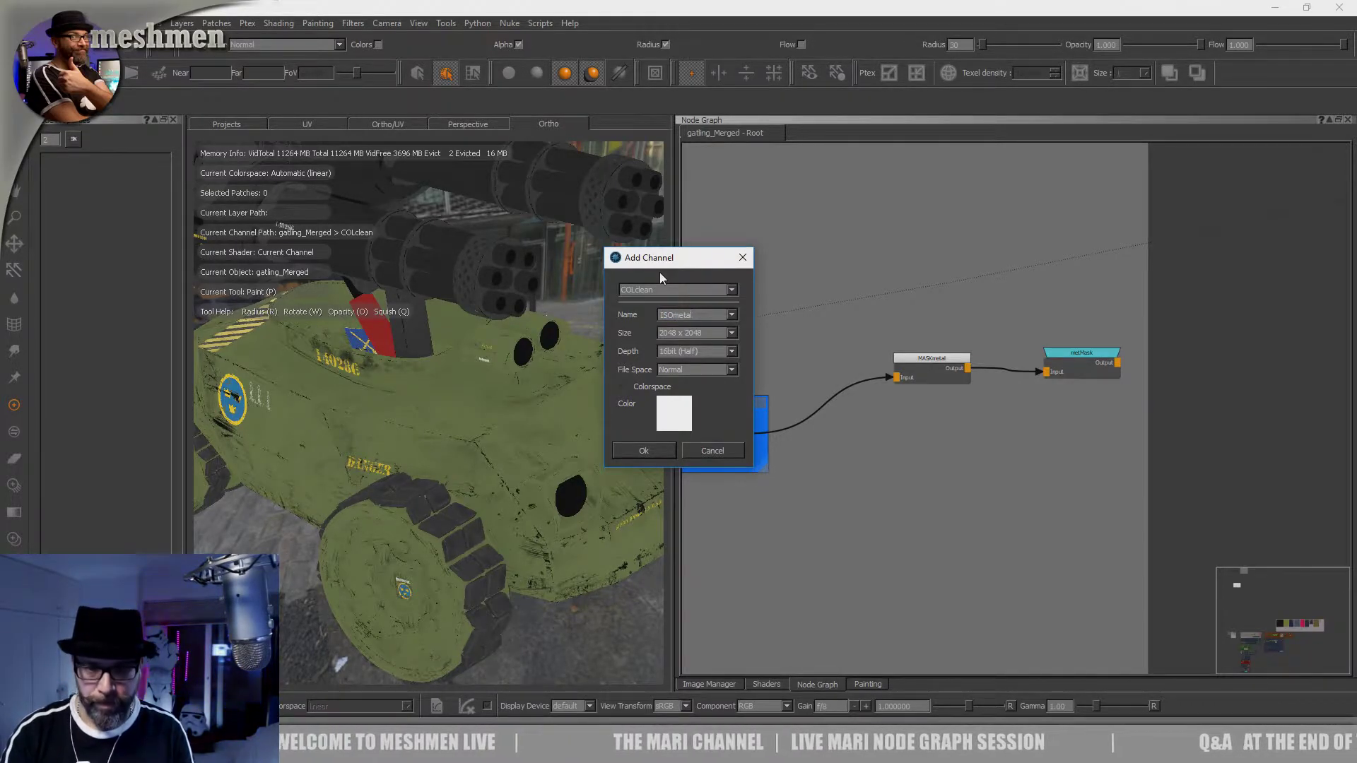
pyautogui.write('metalMask')
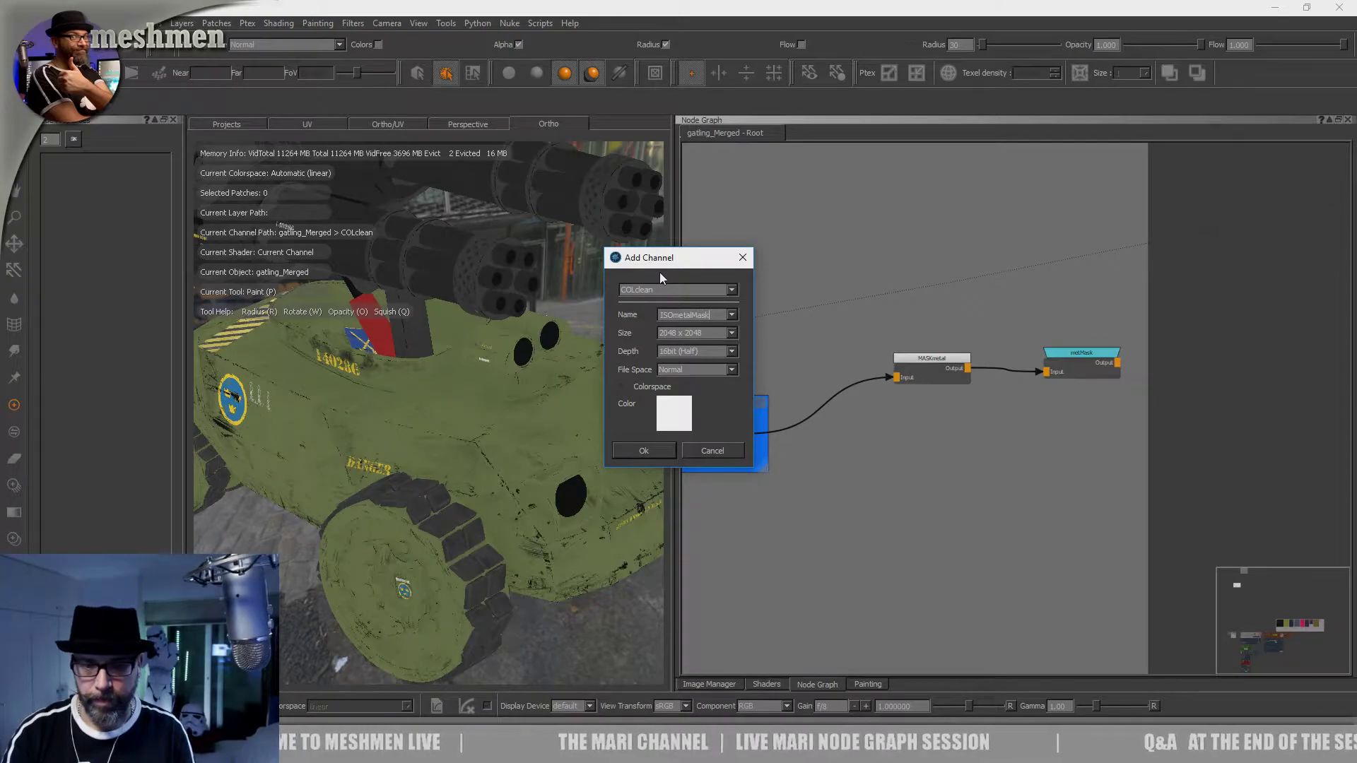
pyautogui.press('Return')
# Step: Place the ISOmetalMask node below MASKmetal, feed it from the red node in Backdrop 9, and display the channel on the vehicle
pyautogui.moveTo(1187, 488); pyautogui.dragTo(1020, 493)
pyautogui.click(750, 435)
pyautogui.moveTo(840, 462); pyautogui.dragTo(969, 453, button='middle')
pyautogui.click(874, 424)
pyautogui.moveTo(960, 475); pyautogui.dragTo(1155, 474)
pyautogui.click(1160, 476)
pyautogui.moveTo(1156, 468); pyautogui.dragTo(1117, 463, button='middle')
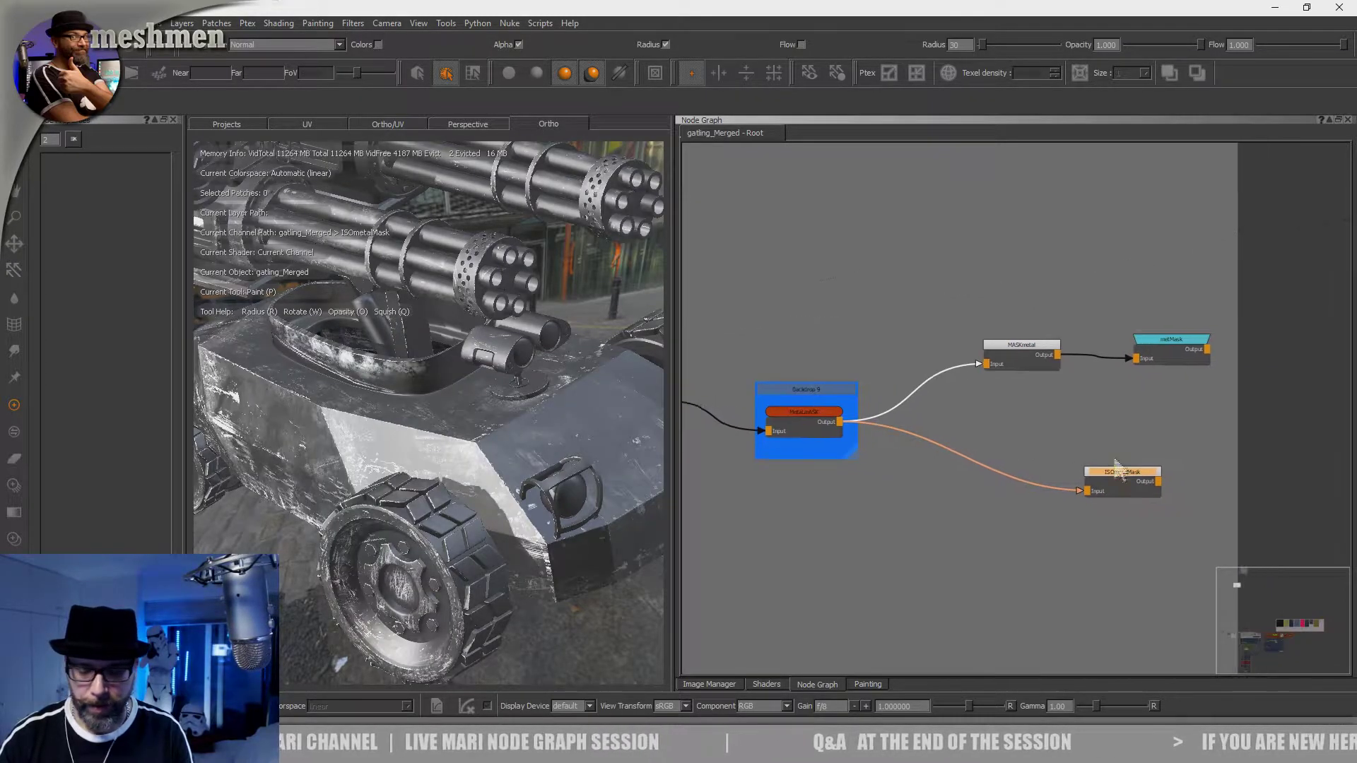
# Step: Inspect the ISOmetalMask channel across the whole vehicle and select its node in the Met Mask group
pyautogui.scroll(2, 1117, 463)
pyautogui.click(933, 491)
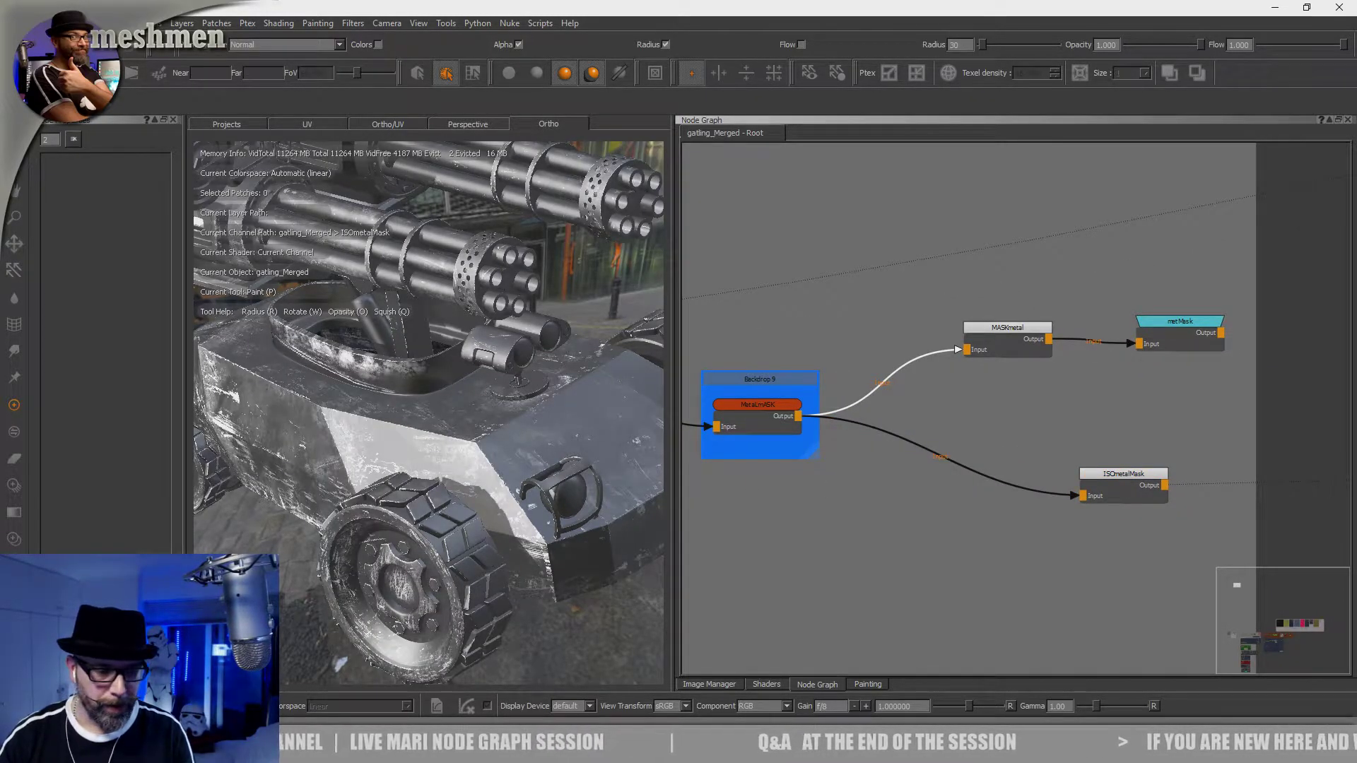
pyautogui.keyDown('alt'); pyautogui.moveTo(564, 456); pyautogui.dragTo(527, 482); pyautogui.keyUp('alt')
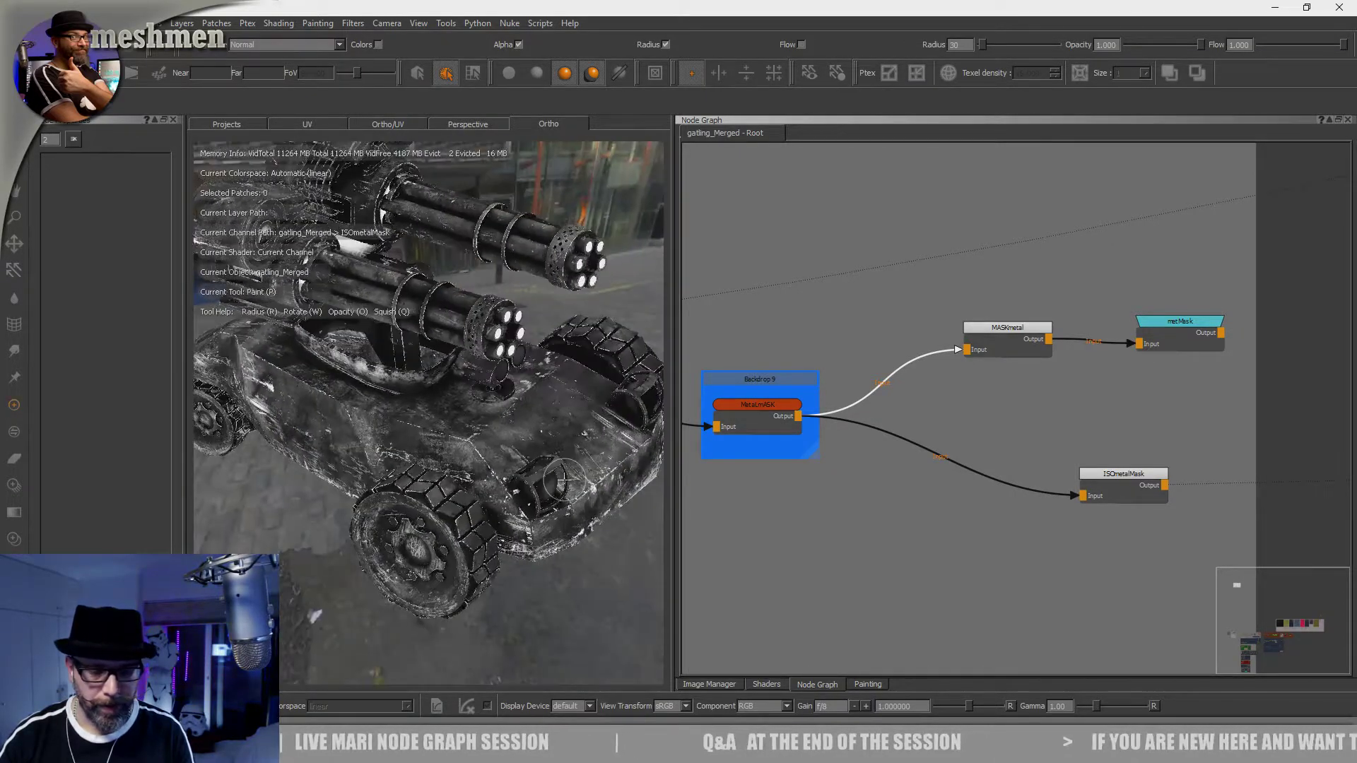
pyautogui.click(1108, 489)
pyautogui.scroll(-3, 1142, 456)
pyautogui.scroll(-2, 1067, 460)
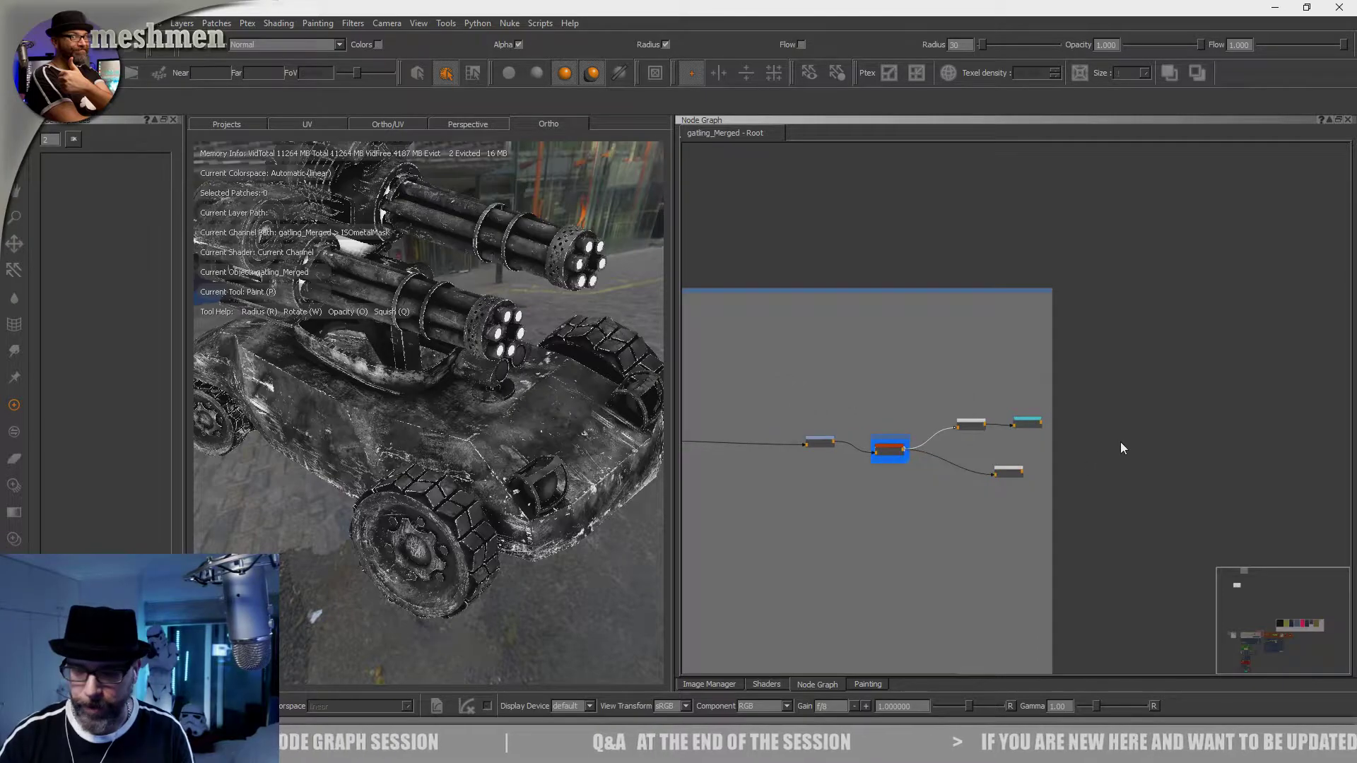
pyautogui.moveTo(1008, 470); pyautogui.dragTo(1007, 472)
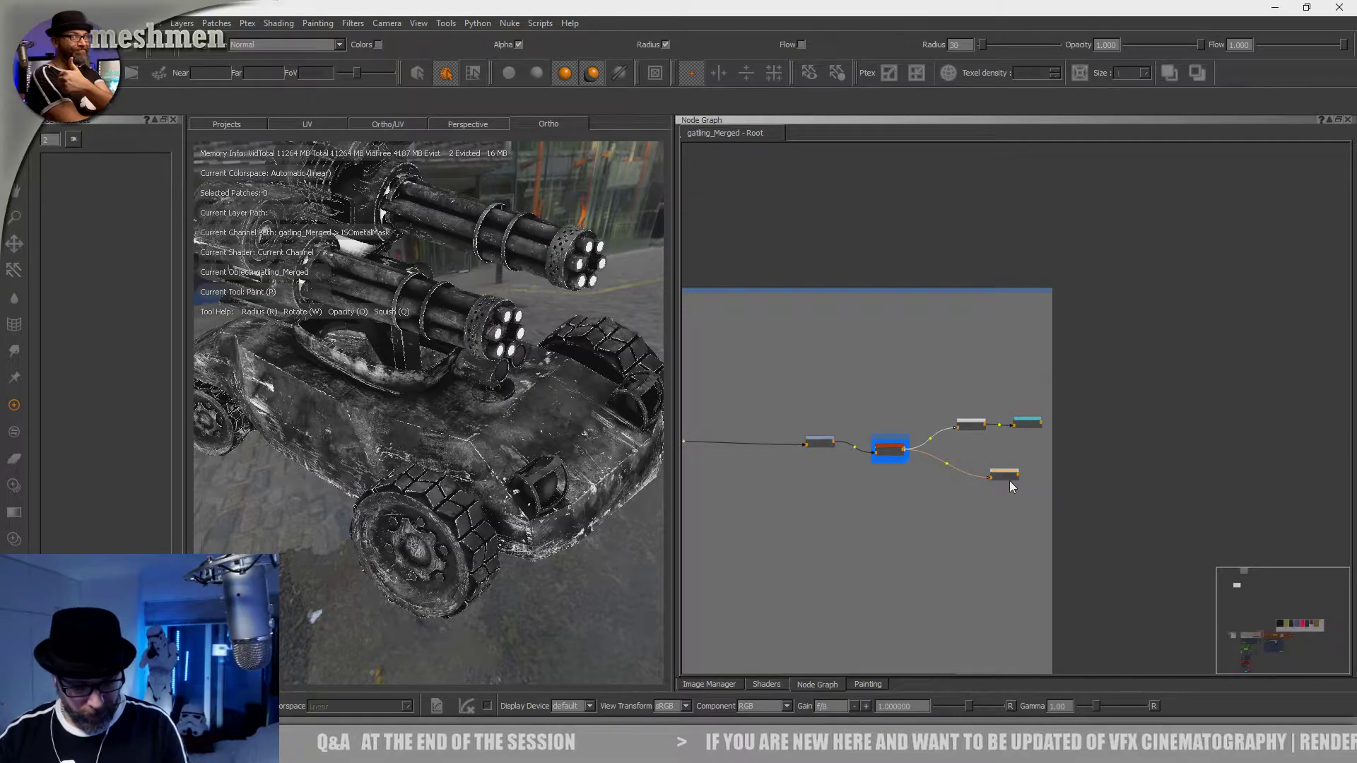
pyautogui.hotkey('ctrl', 'shift', 'e')
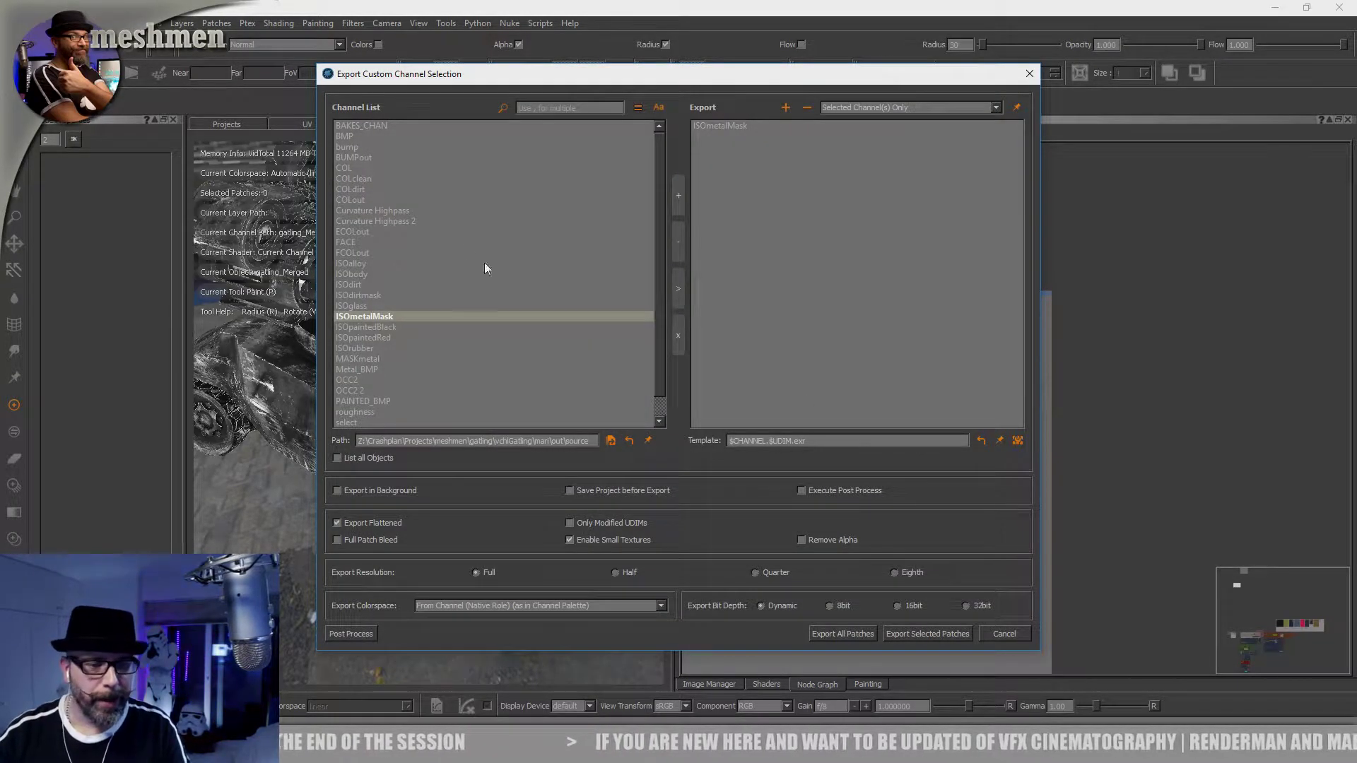
pyautogui.moveTo(449, 78); pyautogui.dragTo(444, 91)
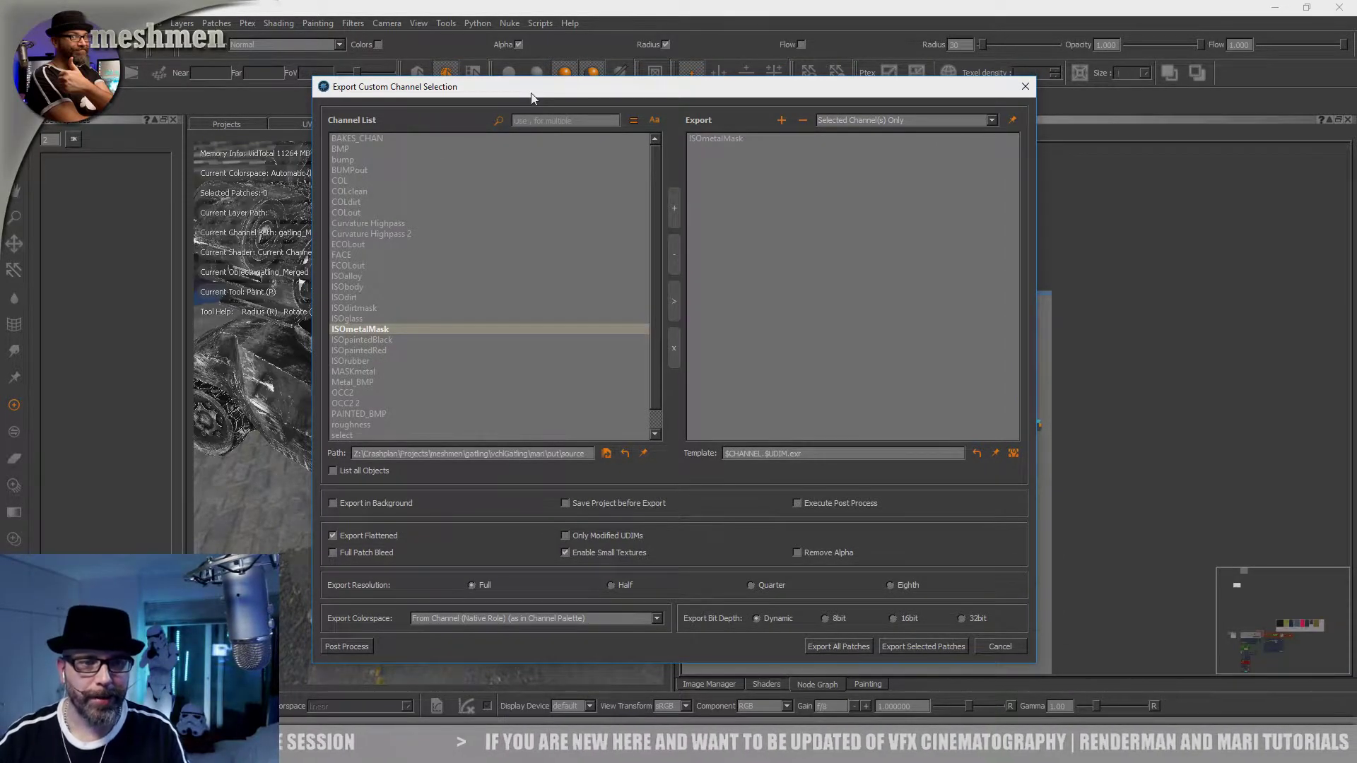
pyautogui.moveTo(532, 96); pyautogui.dragTo(535, 91)
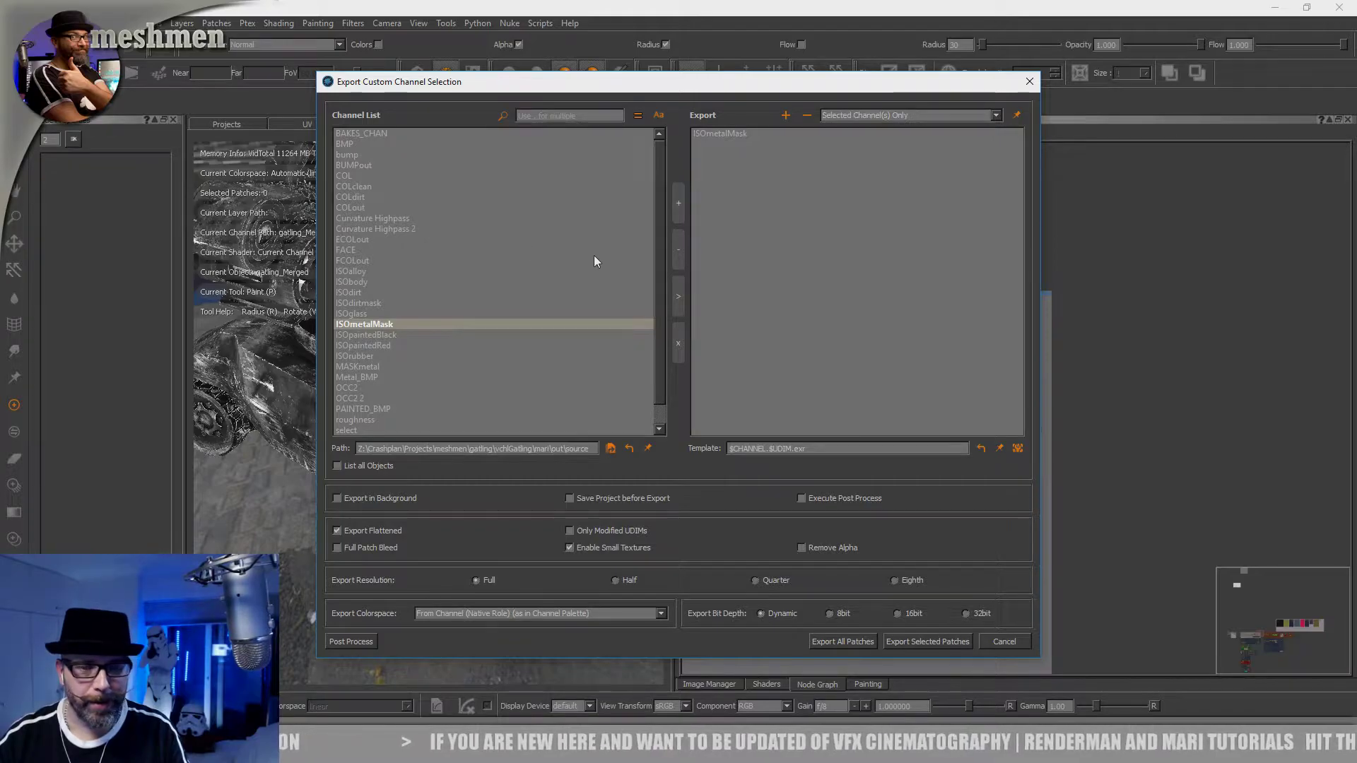
pyautogui.moveTo(658, 233)
pyautogui.mouseDown()
pyautogui.moveTo(660, 264)
pyautogui.moveTo(658, 235)
pyautogui.mouseUp()
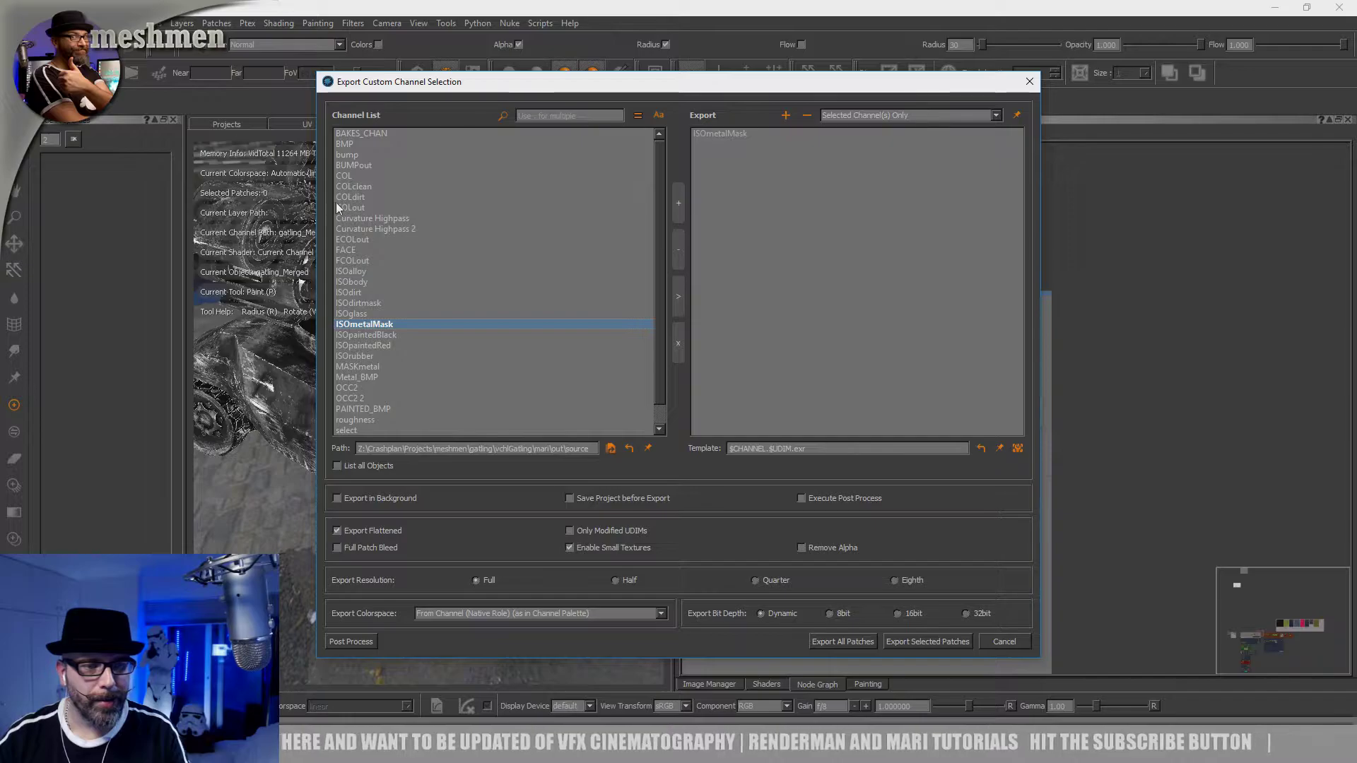
pyautogui.click(354, 187)
pyautogui.click(677, 202)
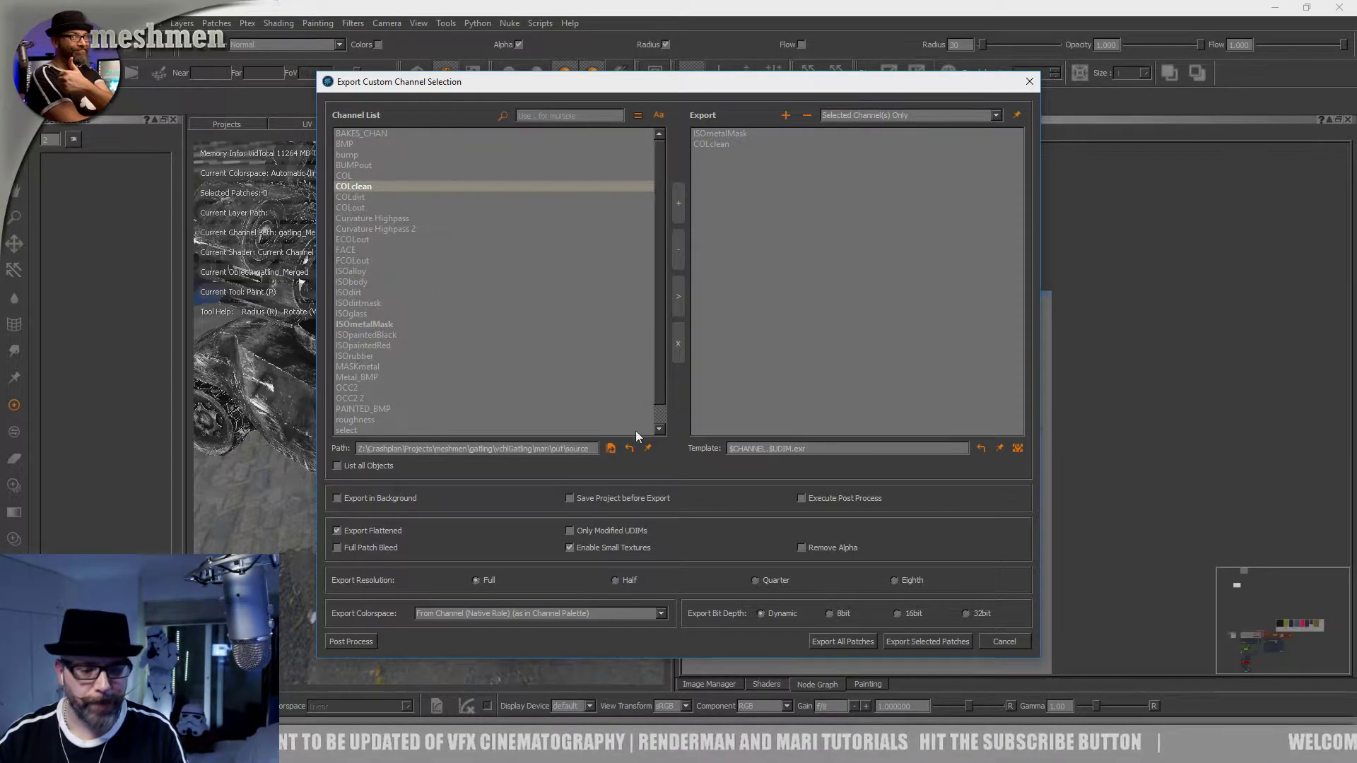
pyautogui.click(1003, 642)
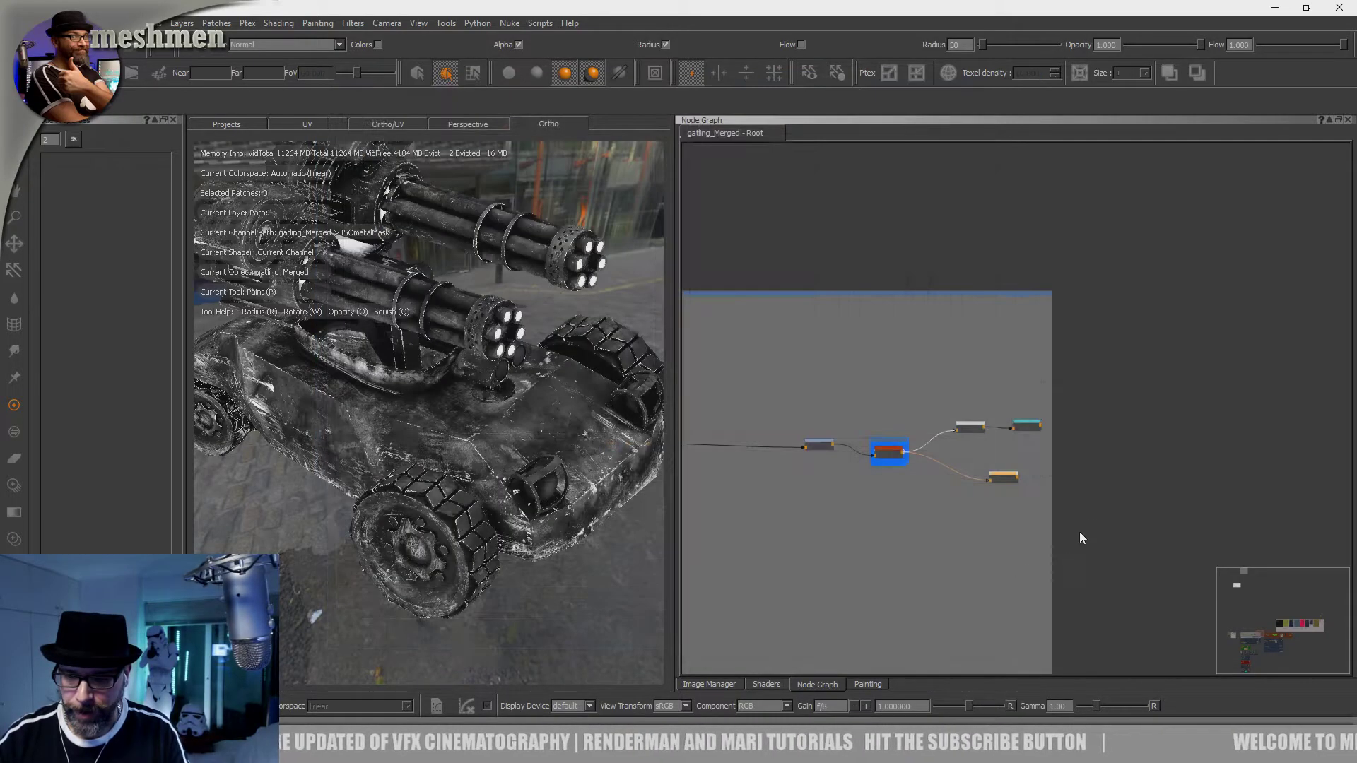
# Step: Find the COLdirt channel node and the bake point feeding it at the end of the group beneath Dirtmask
pyautogui.scroll(5, 1081, 523)
pyautogui.moveTo(1066, 466); pyautogui.dragTo(844, 419, button='middle')
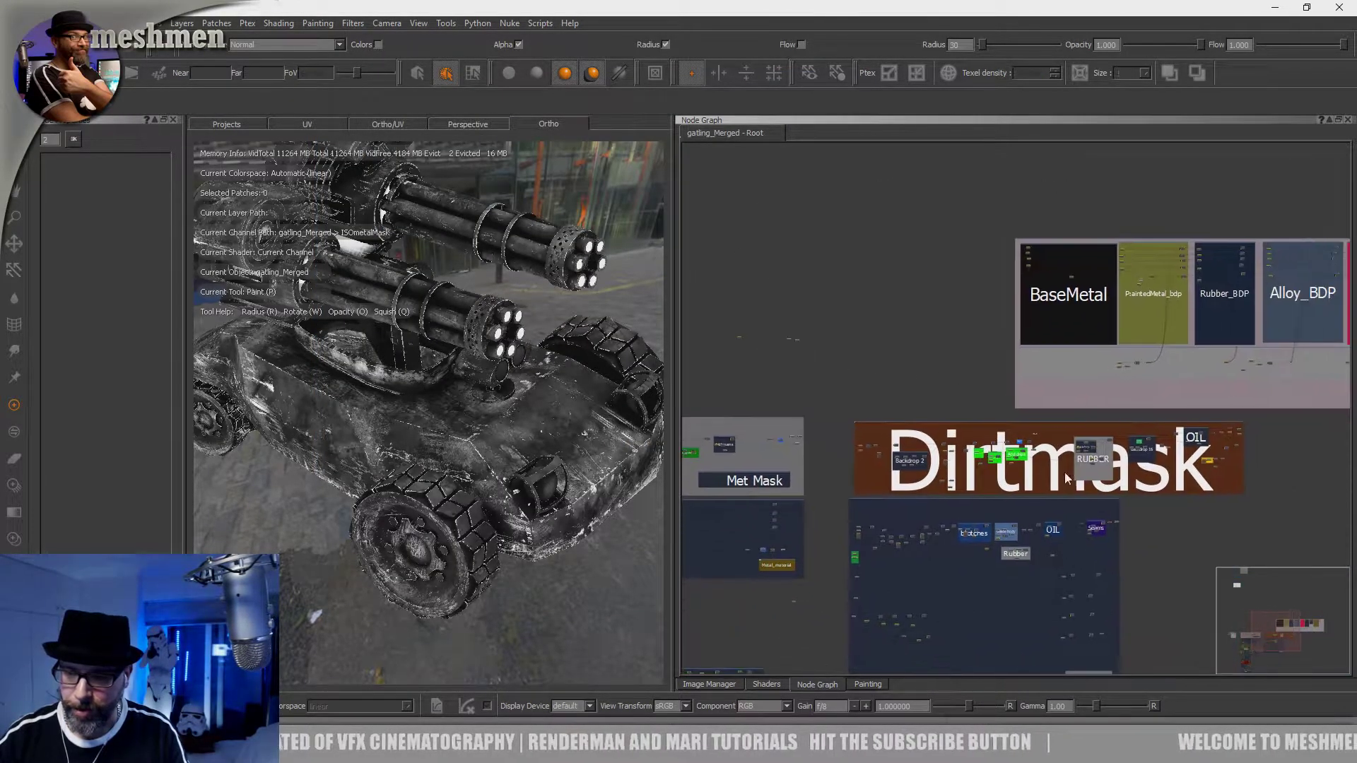
pyautogui.moveTo(1120, 499); pyautogui.dragTo(999, 426, button='middle')
pyautogui.scroll(9, 985, 486)
pyautogui.scroll(2, 1003, 478)
pyautogui.moveTo(1084, 429); pyautogui.dragTo(1081, 545, button='middle')
pyautogui.scroll(5, 1084, 454)
pyautogui.moveTo(1119, 262); pyautogui.dragTo(1129, 253)
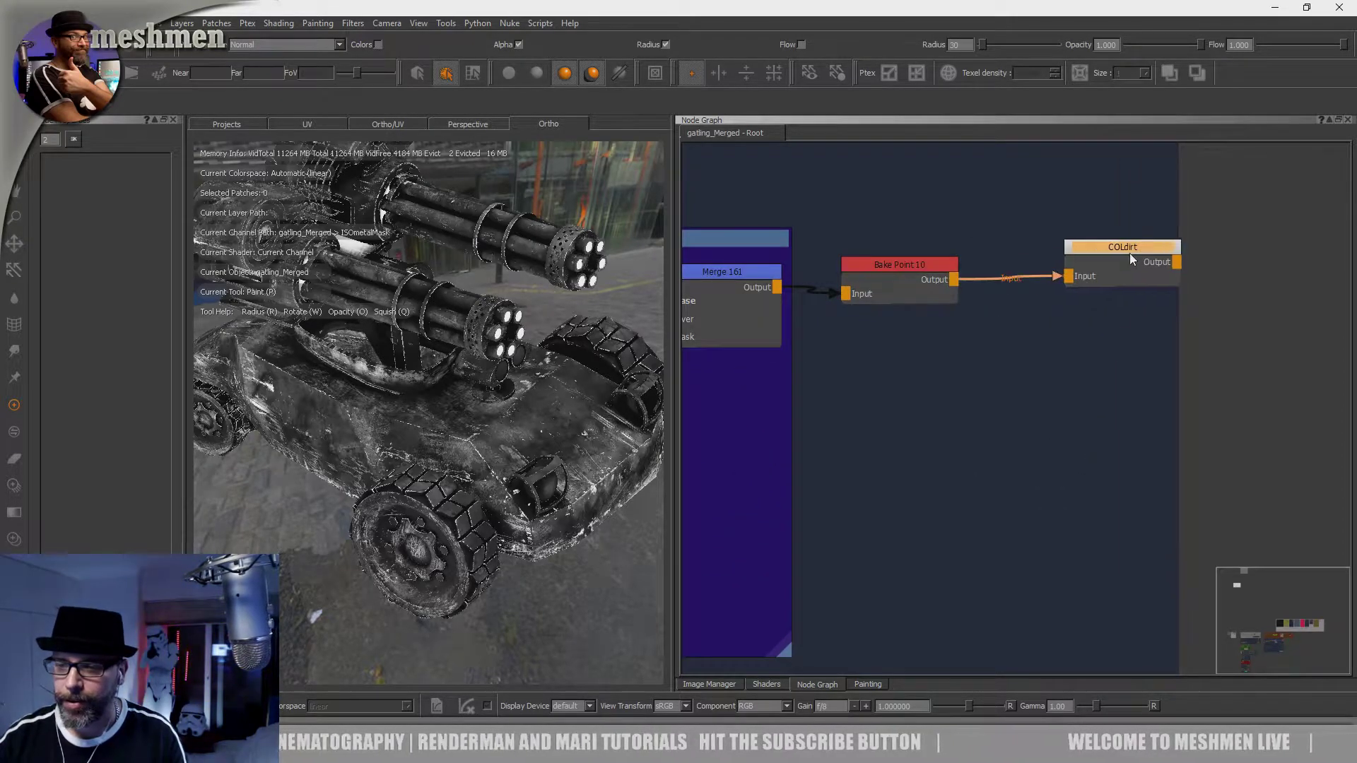
pyautogui.scroll(-6, 1102, 395)
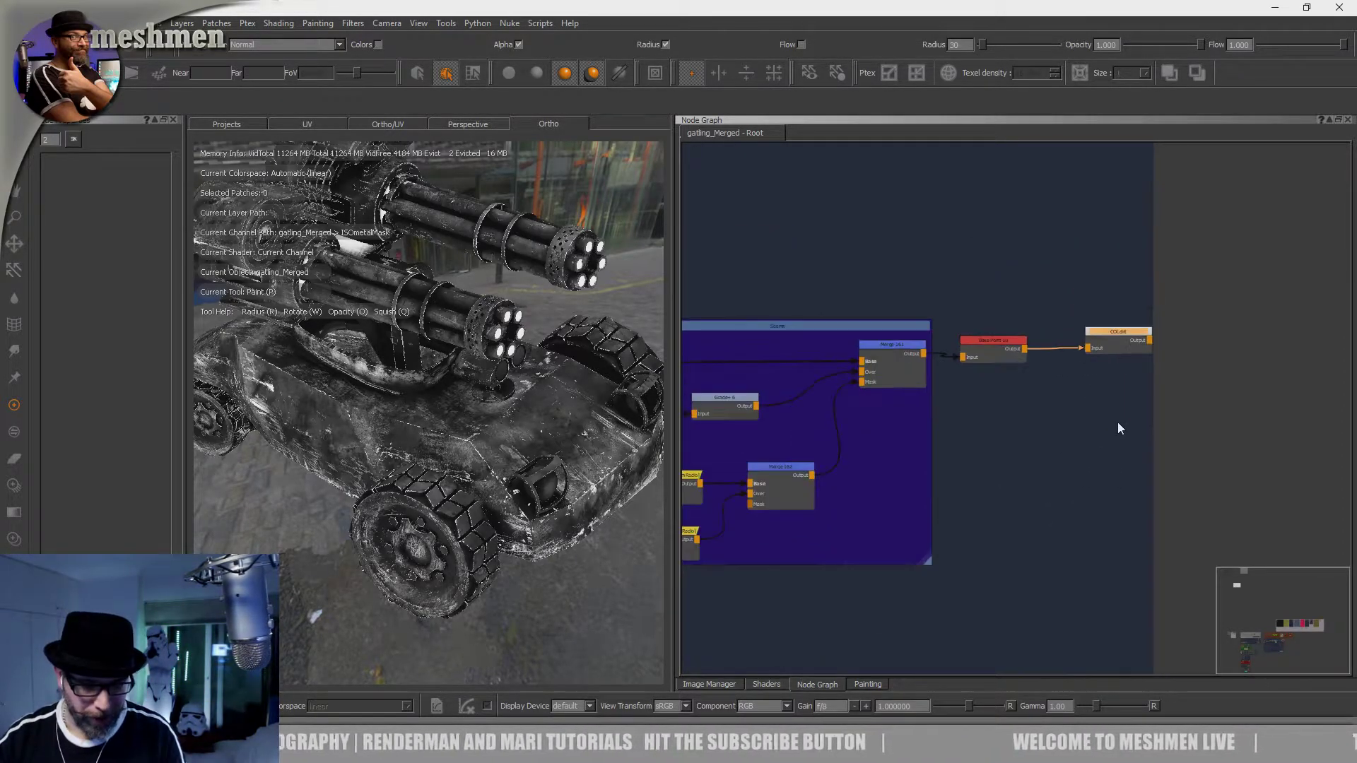
# Step: Move Bake Point 10 upward between the Seams group and the COLdirt node
pyautogui.scroll(5, 1067, 375)
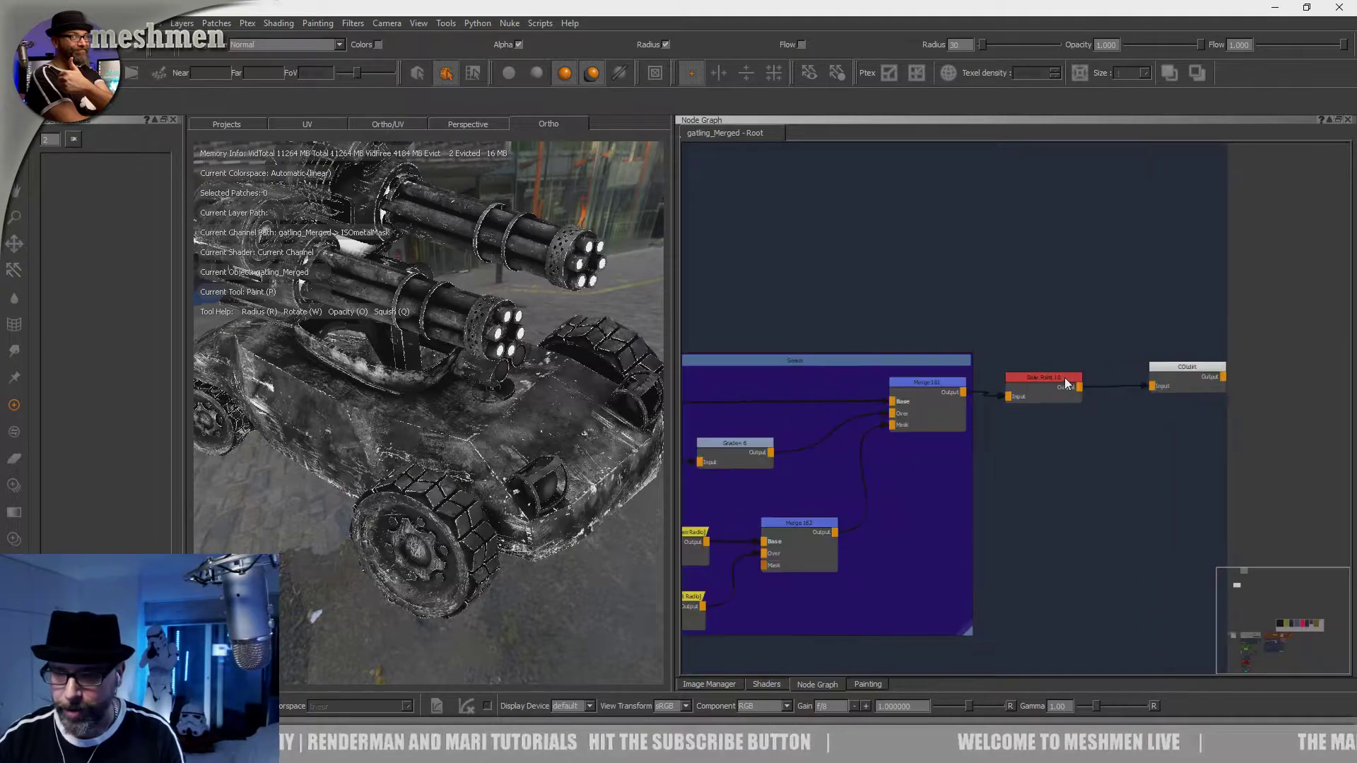
pyautogui.click(1046, 384)
pyautogui.moveTo(1028, 385); pyautogui.dragTo(1057, 316)
pyautogui.scroll(-5, 1172, 301)
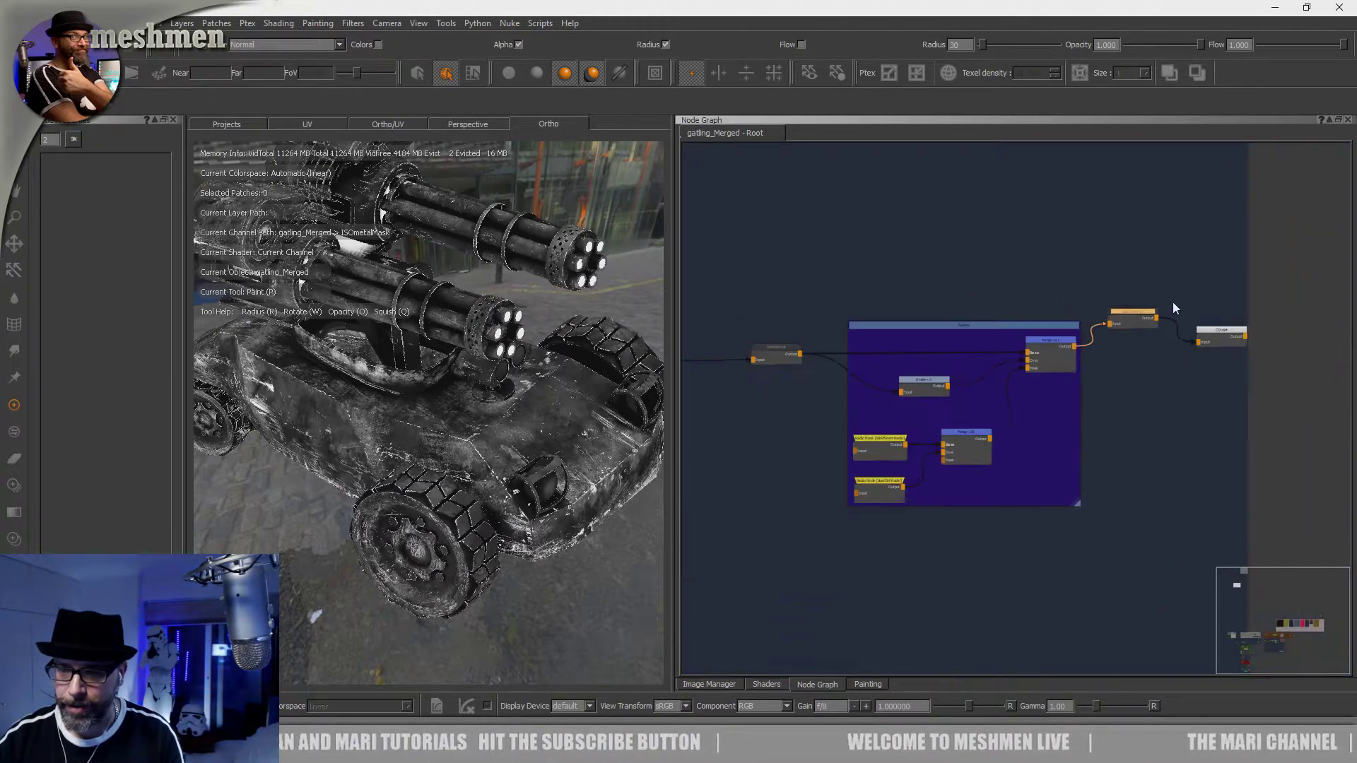
pyautogui.scroll(4, 1201, 340)
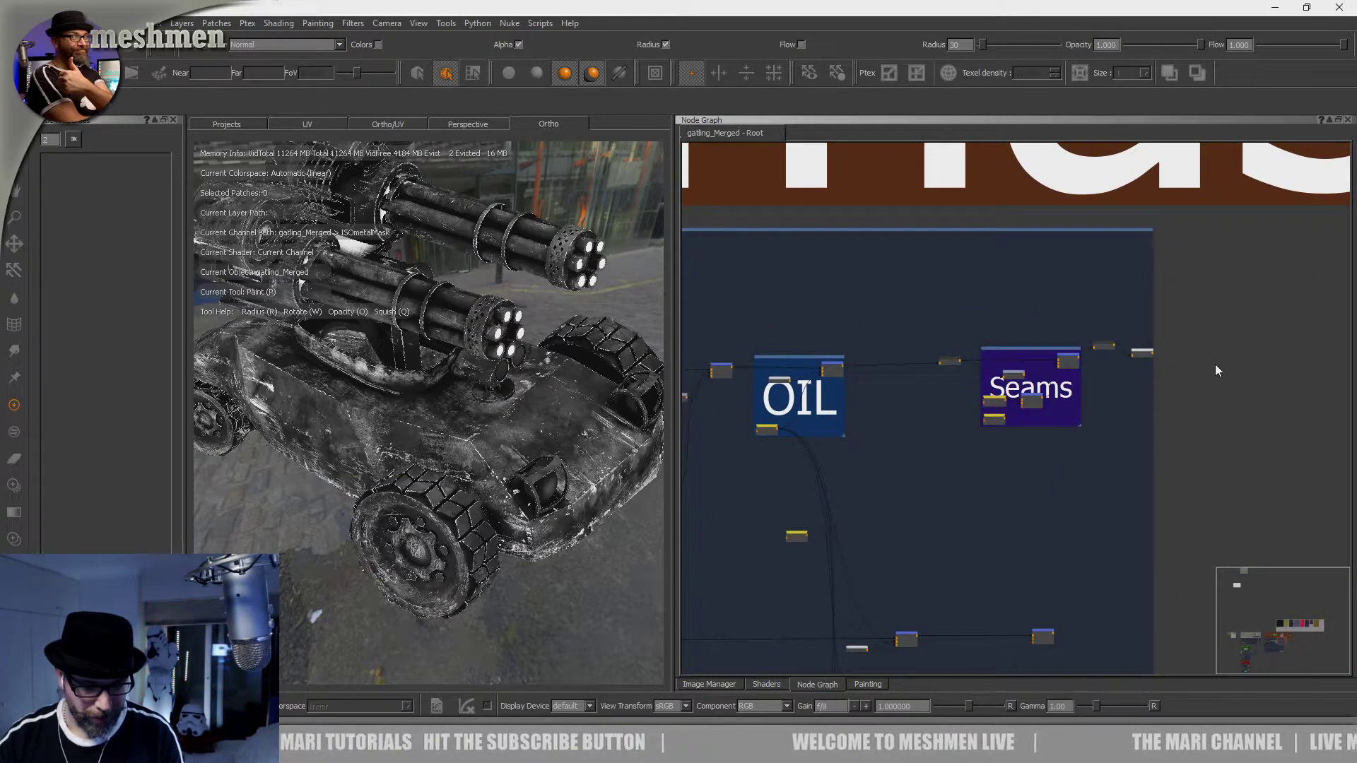
# Step: Export all patches of the ISOmetalMask, COLdirt, COLclean and ISOdirt channels, flattened at full resolution, with the $CHANNEL.$UDIM.exr template
pyautogui.hotkey('ctrl', 'e')
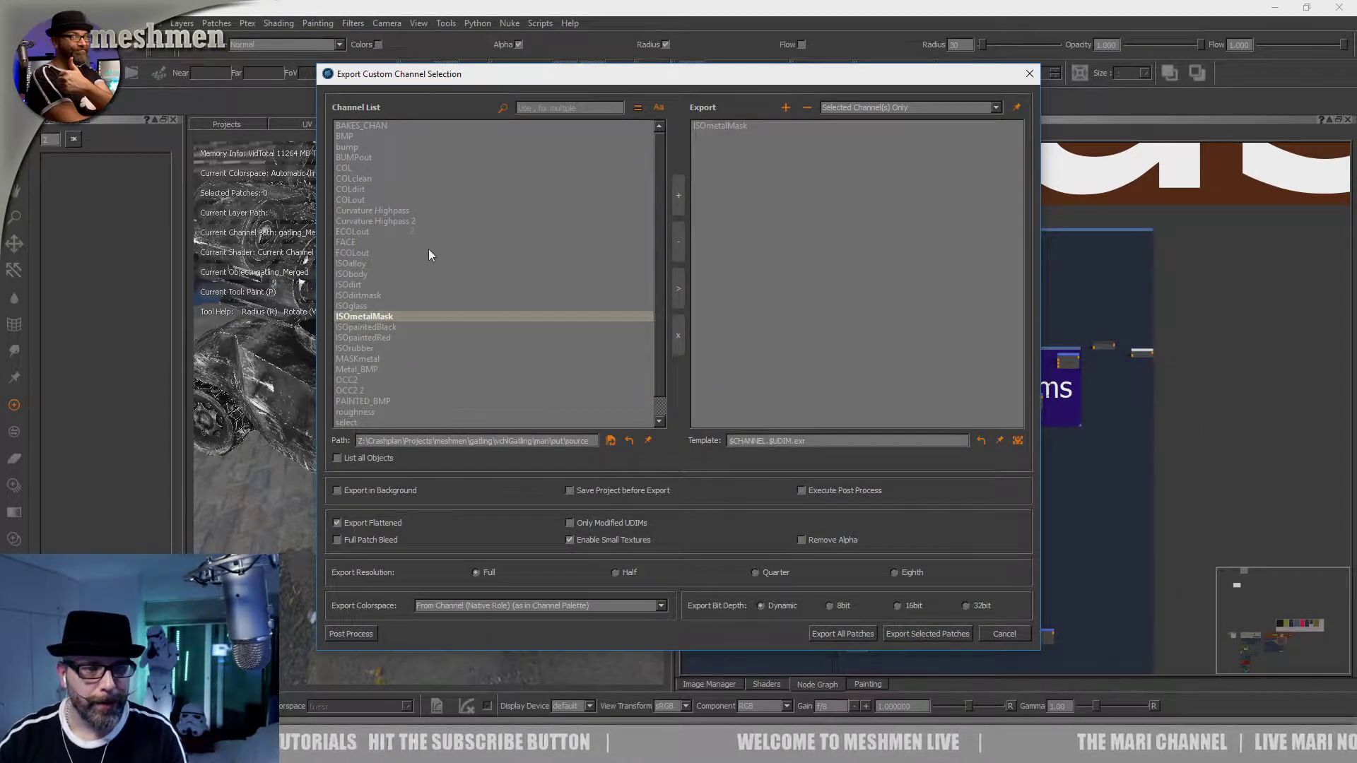
pyautogui.click(360, 191)
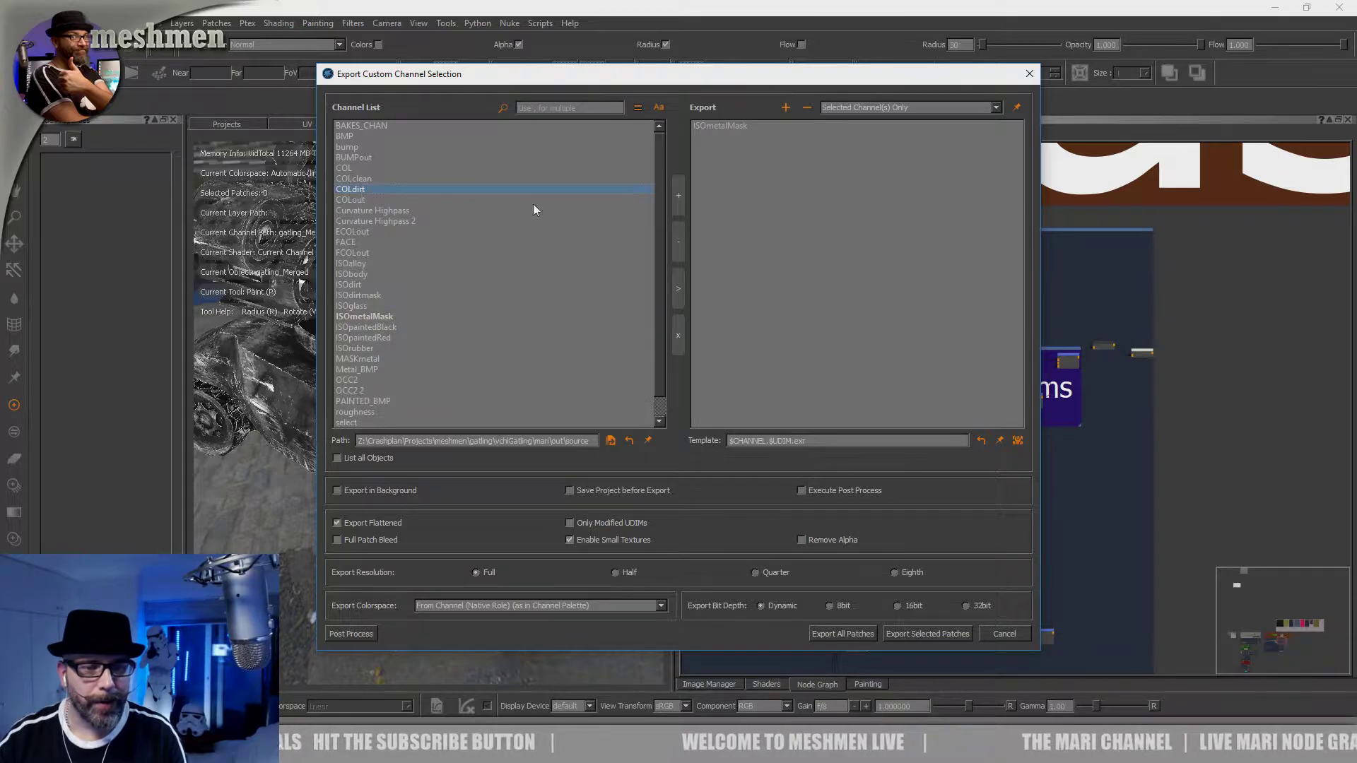
pyautogui.click(675, 198)
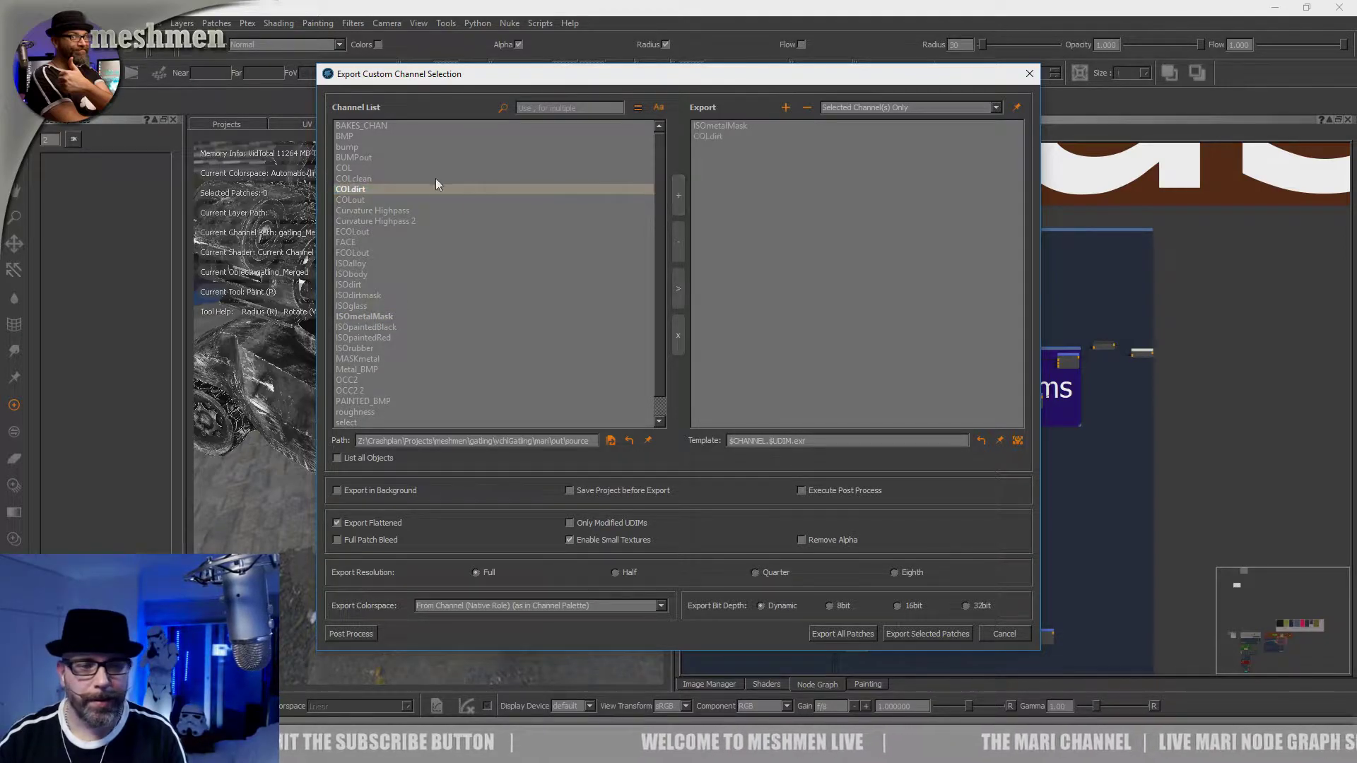
pyautogui.click(362, 178)
pyautogui.click(679, 202)
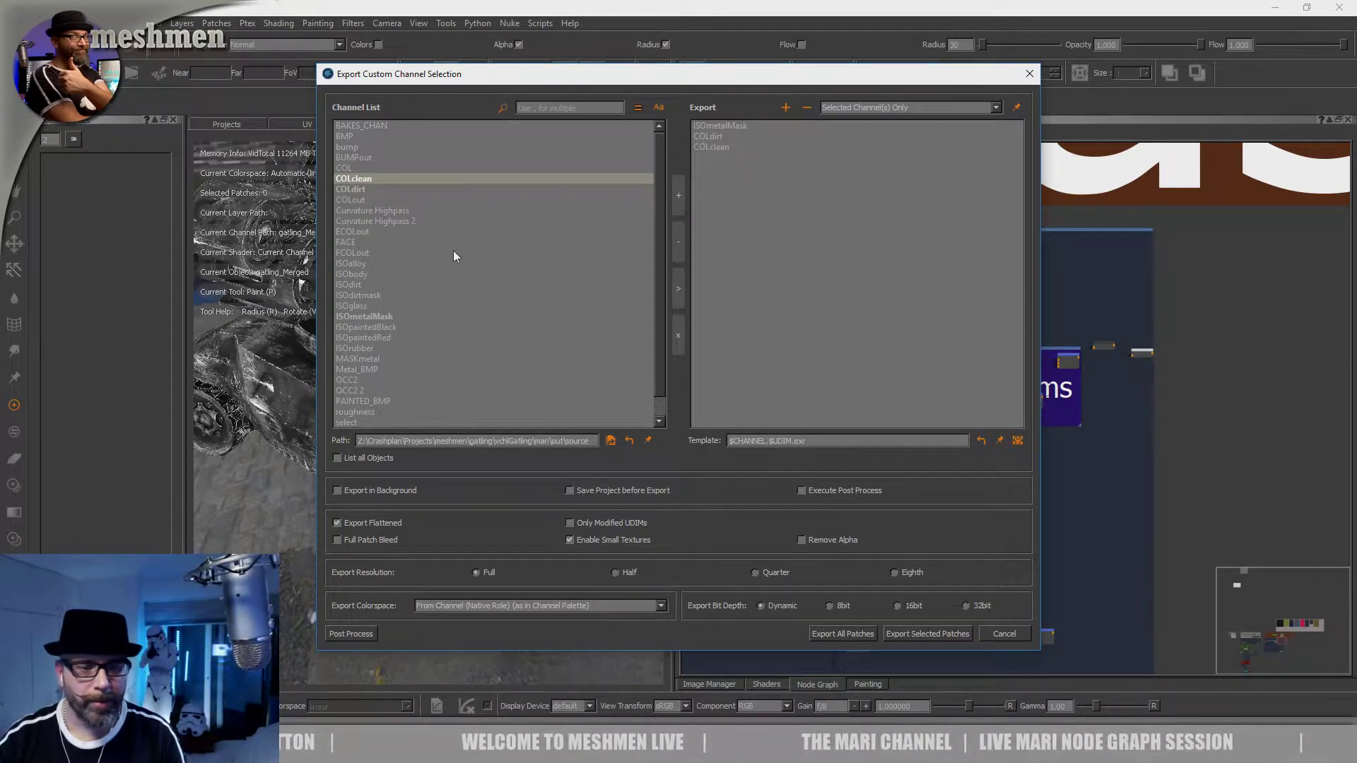
pyautogui.click(346, 284)
pyautogui.click(677, 196)
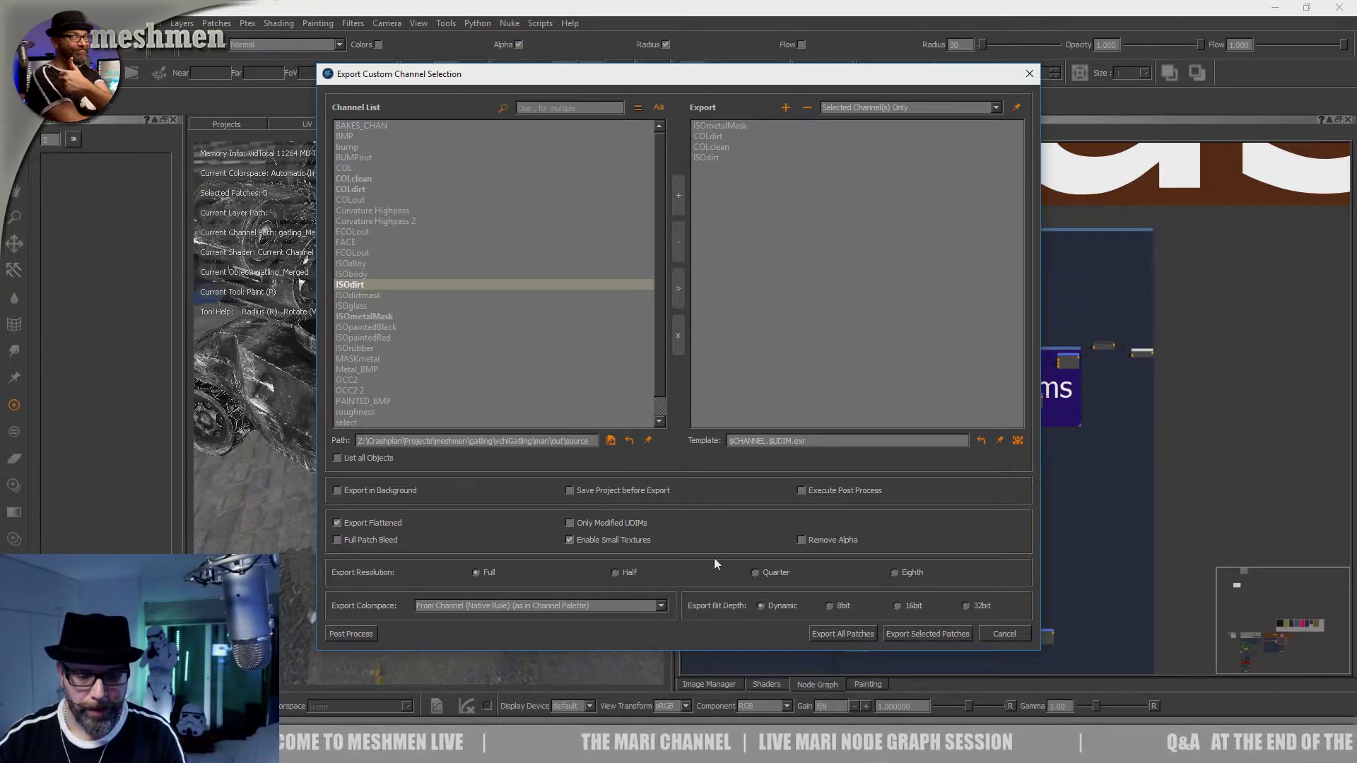
pyautogui.click(855, 634)
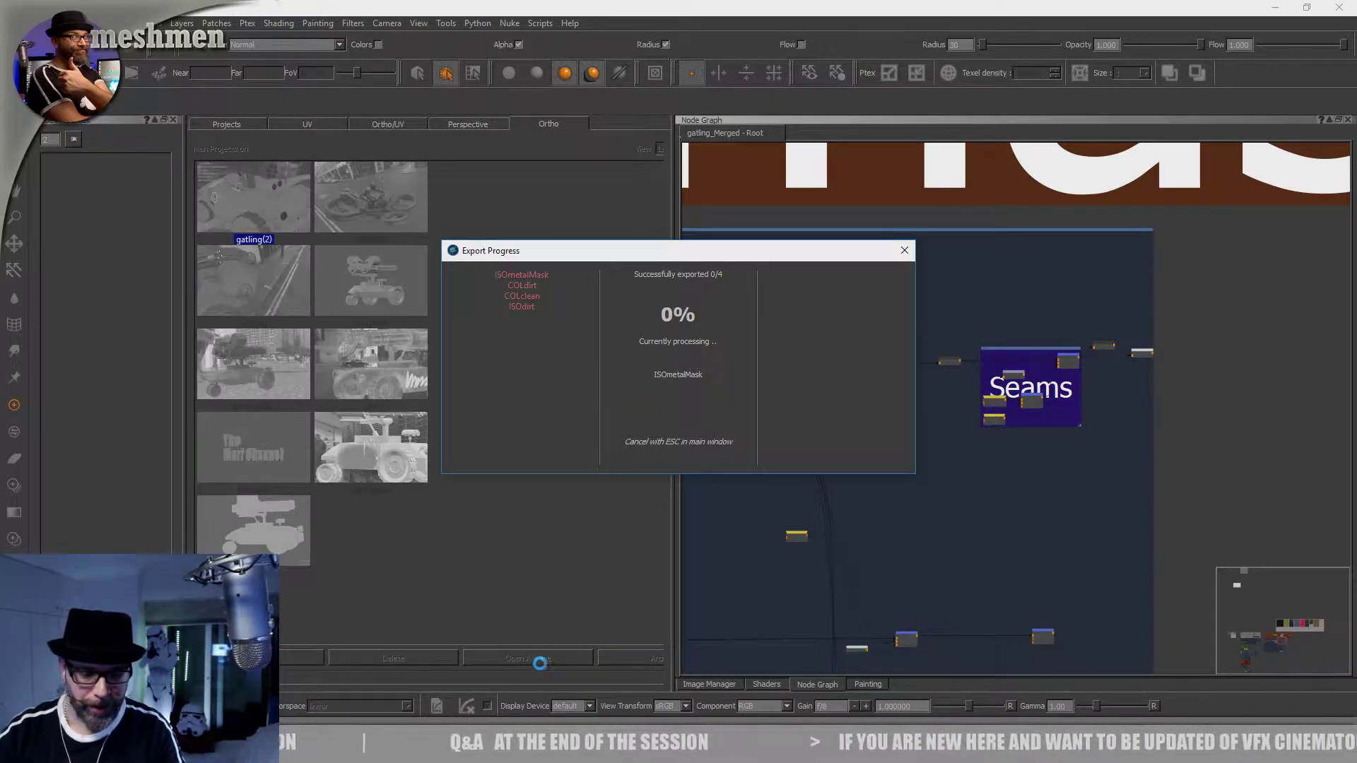
# Step: Switch to the web browser and open the follow-along project page from the meshmen bookmarks folder
pyautogui.click(234, 749)
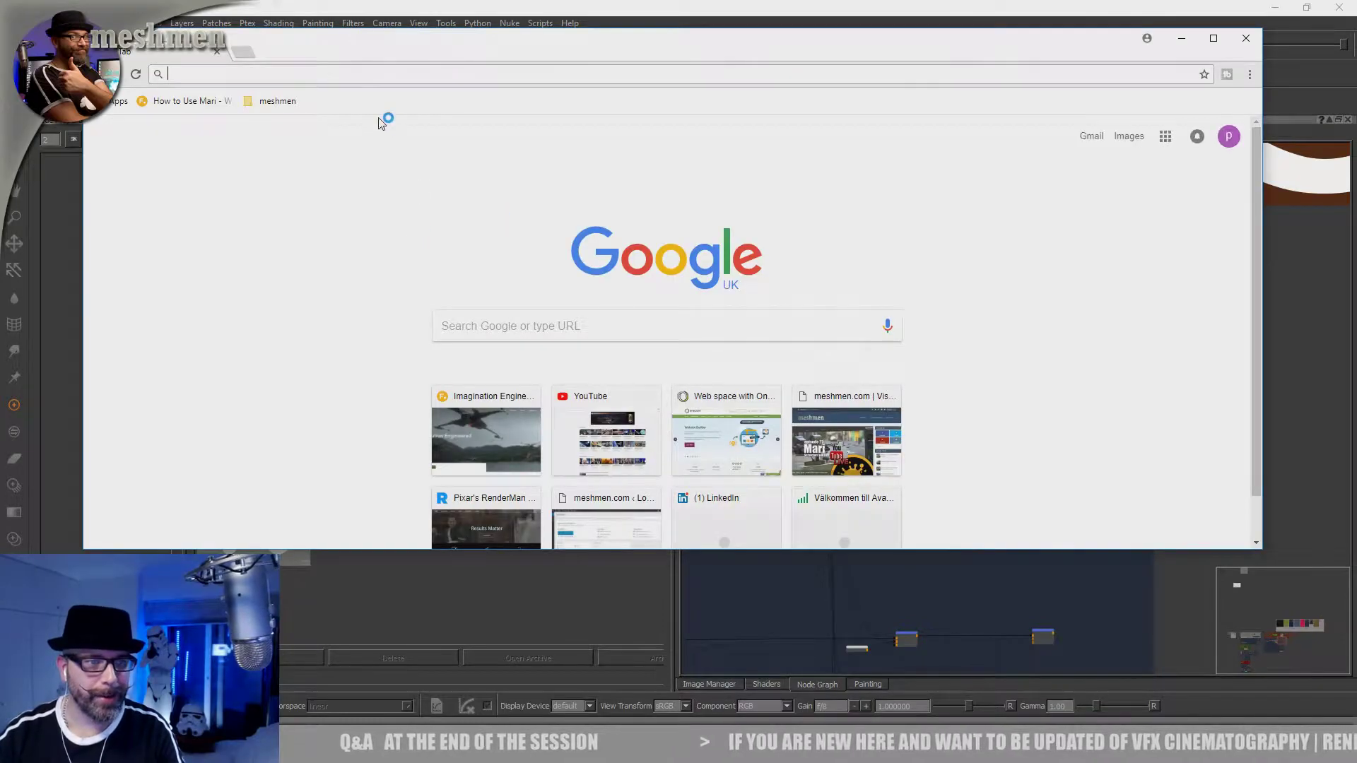
pyautogui.click(280, 102)
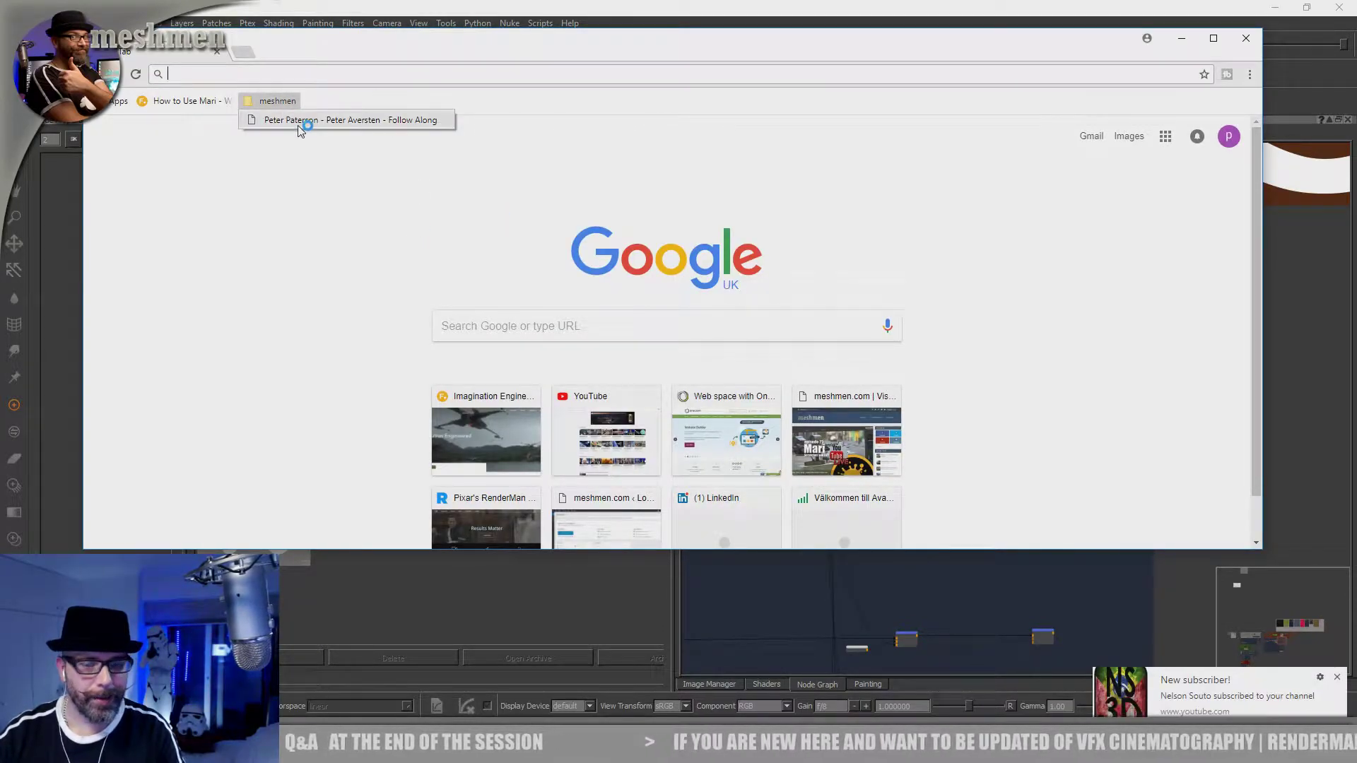
pyautogui.click(302, 121)
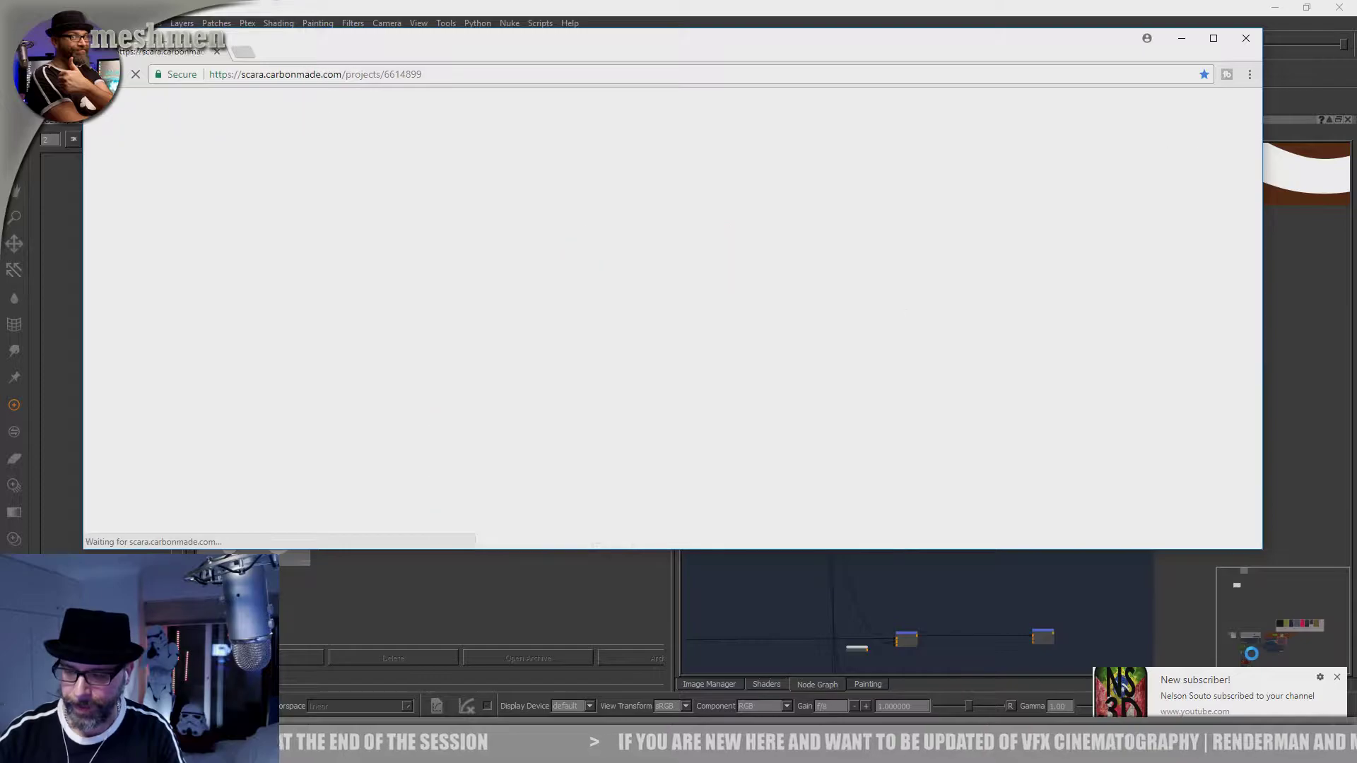
# Step: Review the vehicle renders and the node graph screenshot throughout the follow-along project page, enlarging the browser window for a better view
pyautogui.scroll(-6, 883, 428)
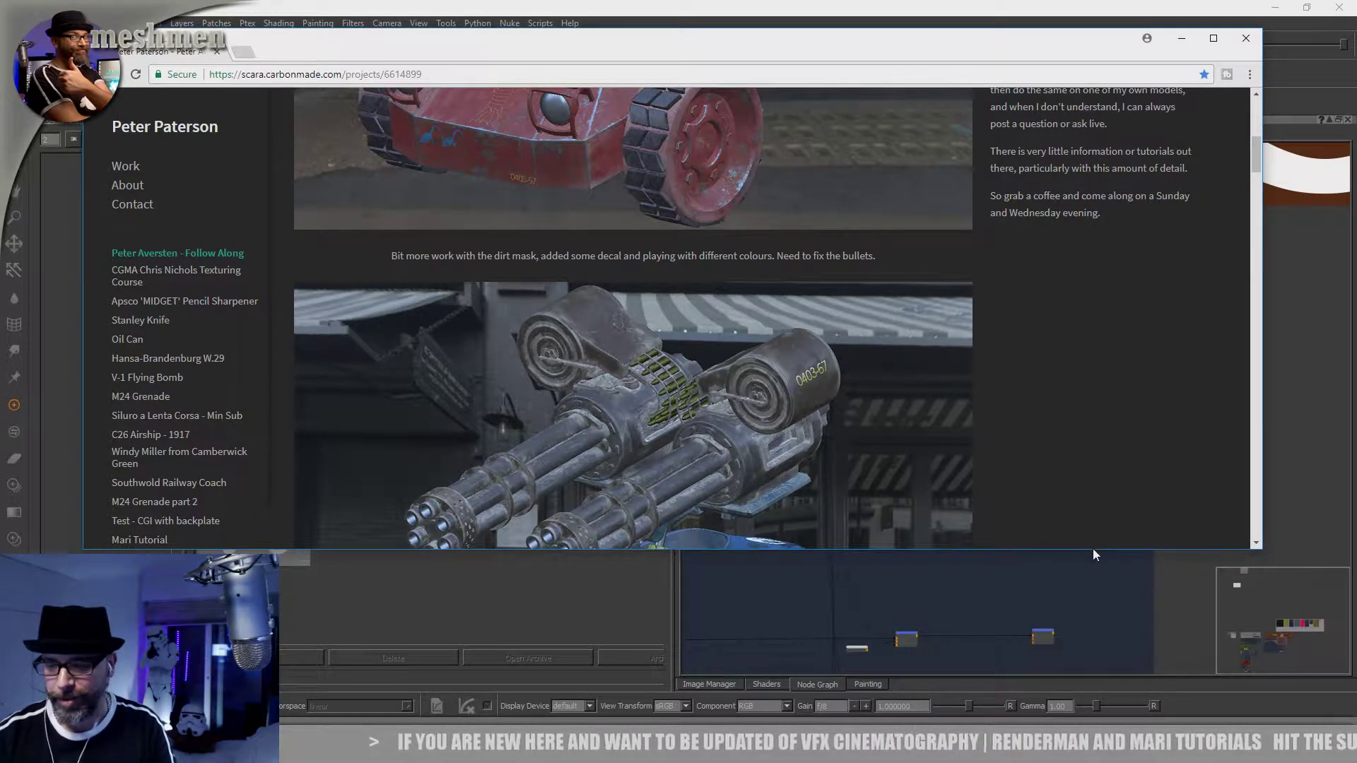
pyautogui.moveTo(1088, 549); pyautogui.dragTo(1087, 663)
pyautogui.scroll(-2, 918, 466)
pyautogui.scroll(-6, 918, 466)
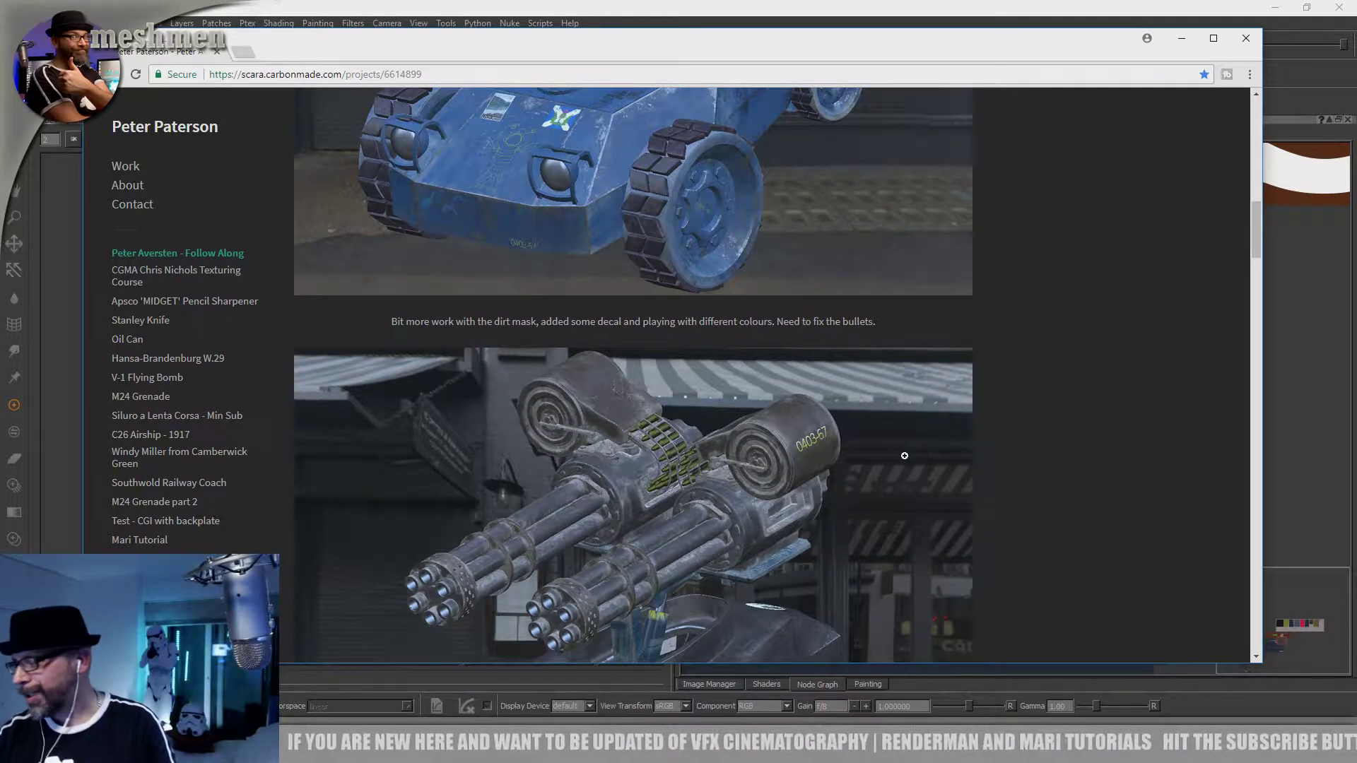
pyautogui.scroll(10, 905, 456)
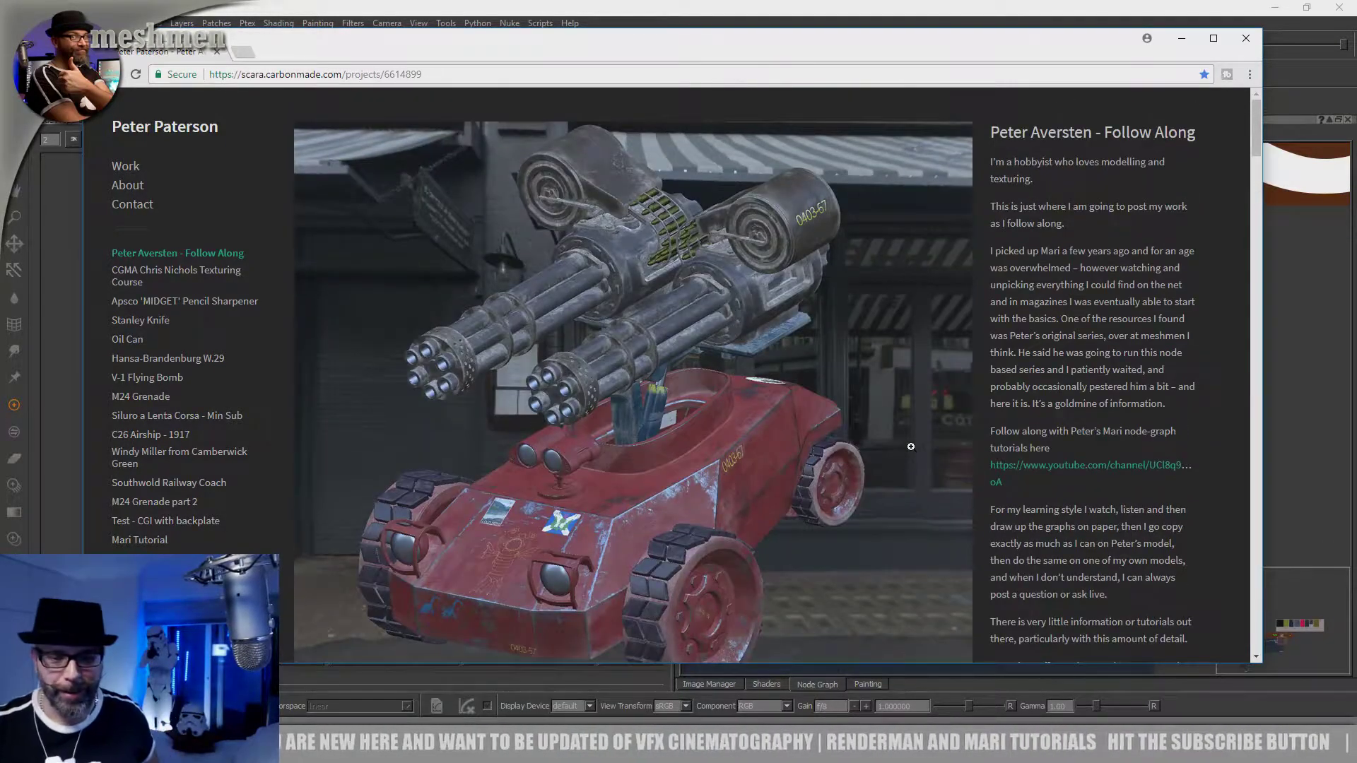
pyautogui.scroll(-15, 911, 446)
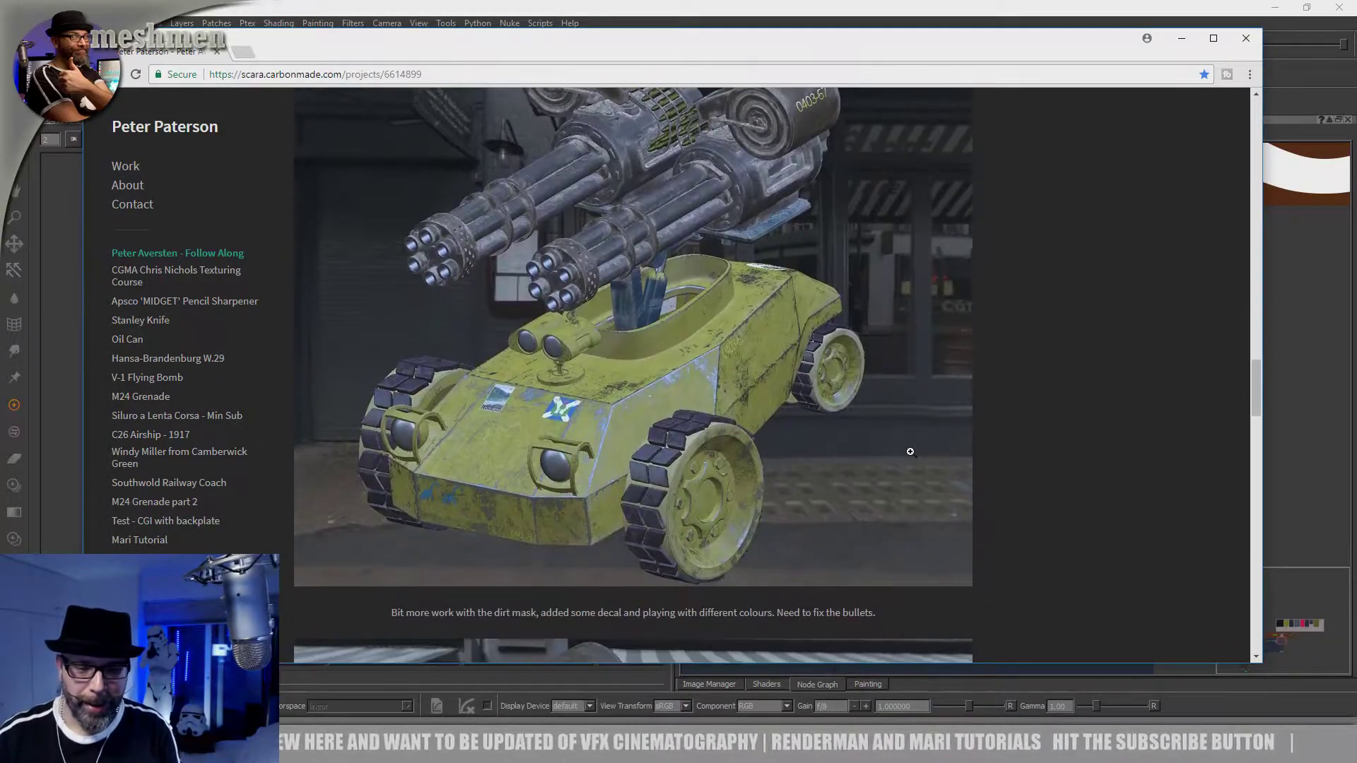
pyautogui.scroll(-10, 909, 452)
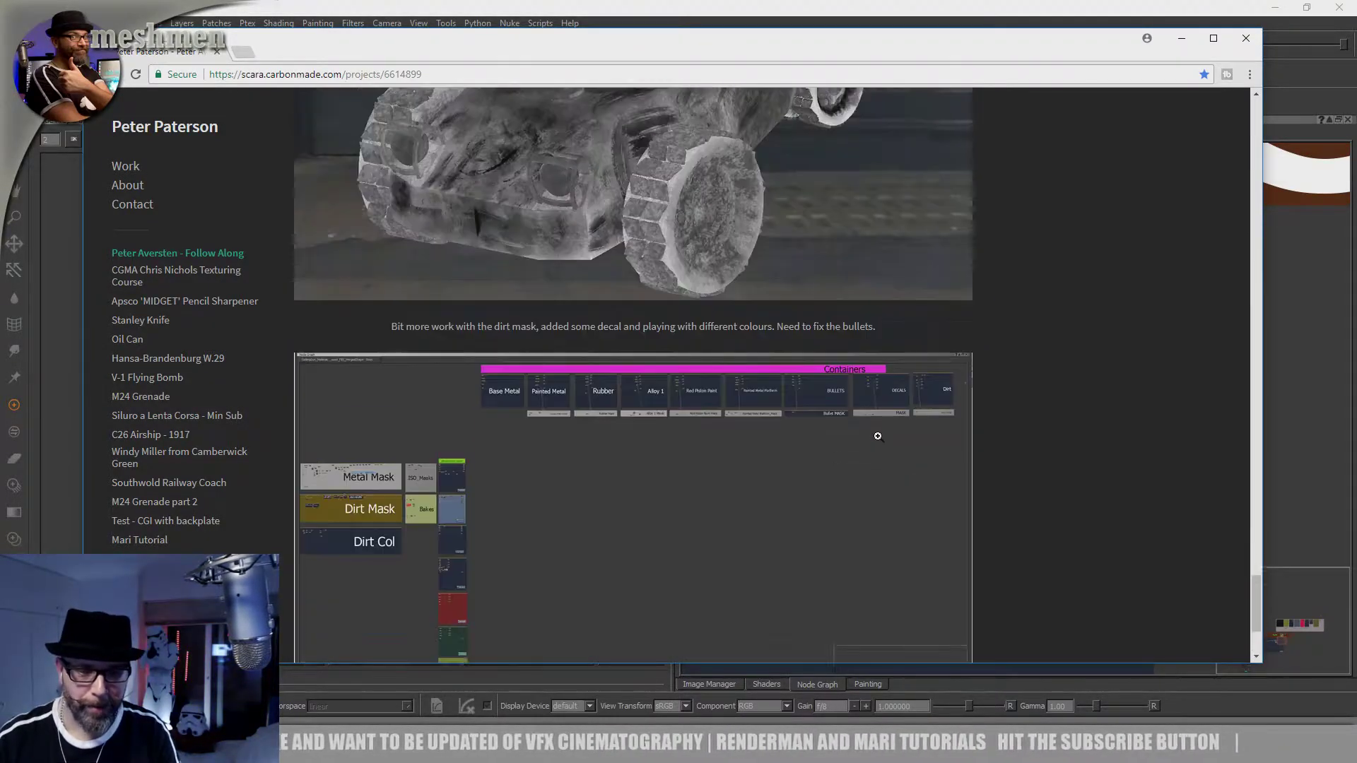
# Step: Compare the green, dirt colour and dirt mask renders near the page's end, and view the red dirt colour render enlarged
pyautogui.scroll(5, 877, 436)
pyautogui.scroll(8, 877, 436)
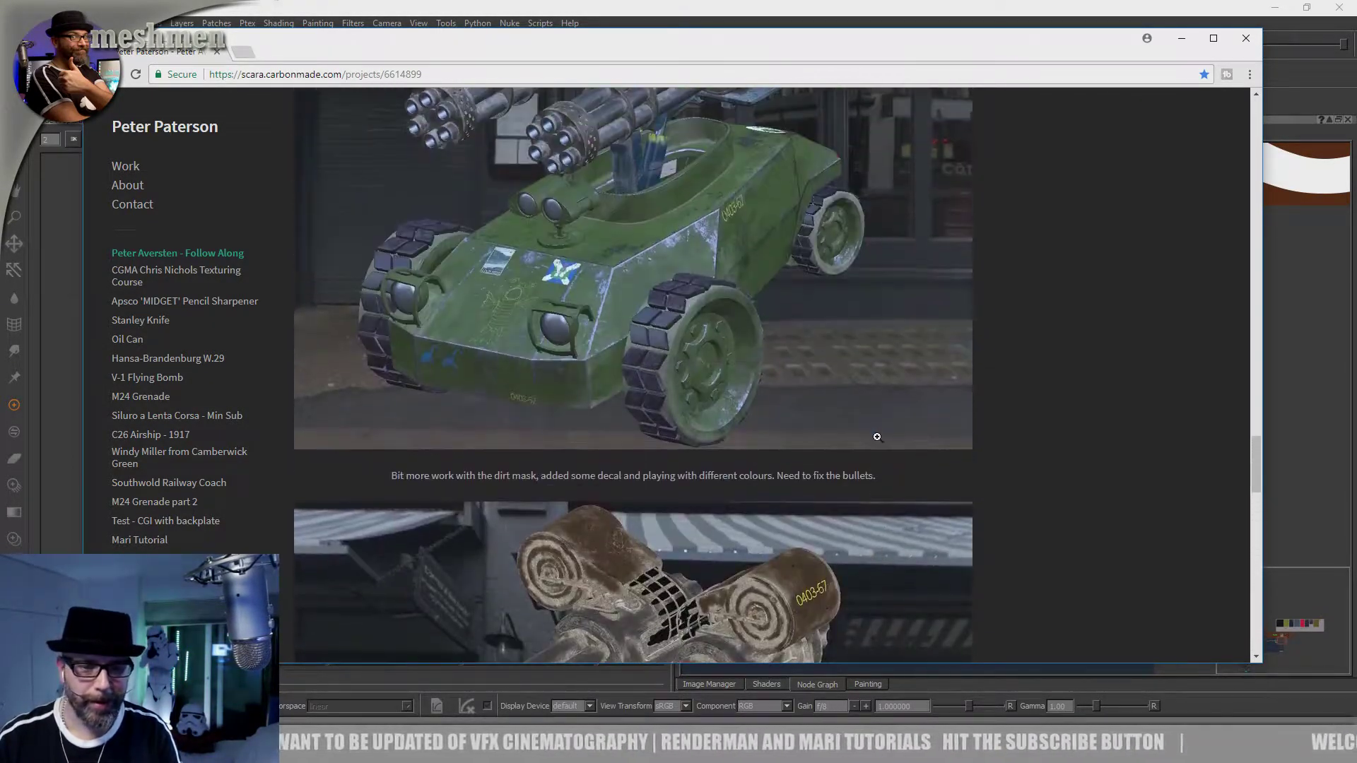
pyautogui.scroll(-5, 814, 439)
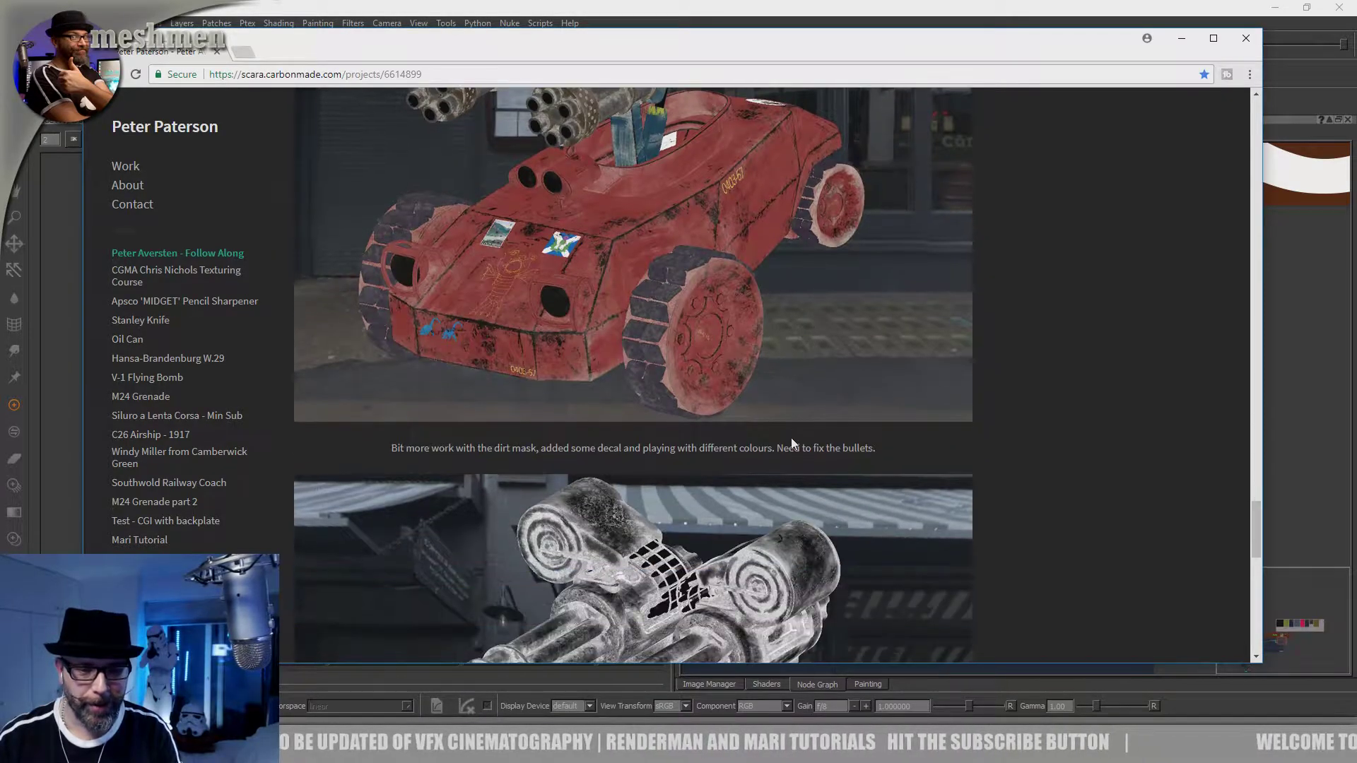
pyautogui.scroll(-4, 788, 448)
pyautogui.scroll(-4, 782, 449)
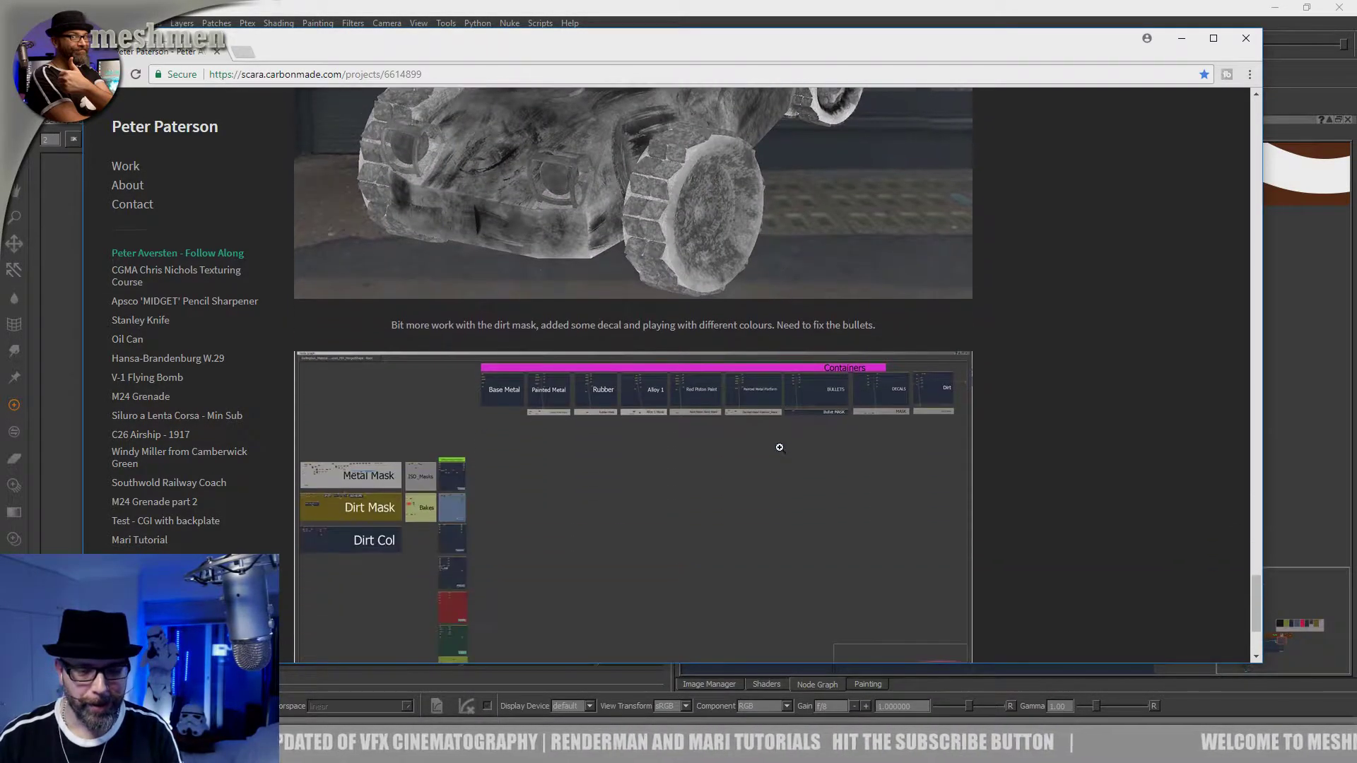
pyautogui.scroll(10, 778, 449)
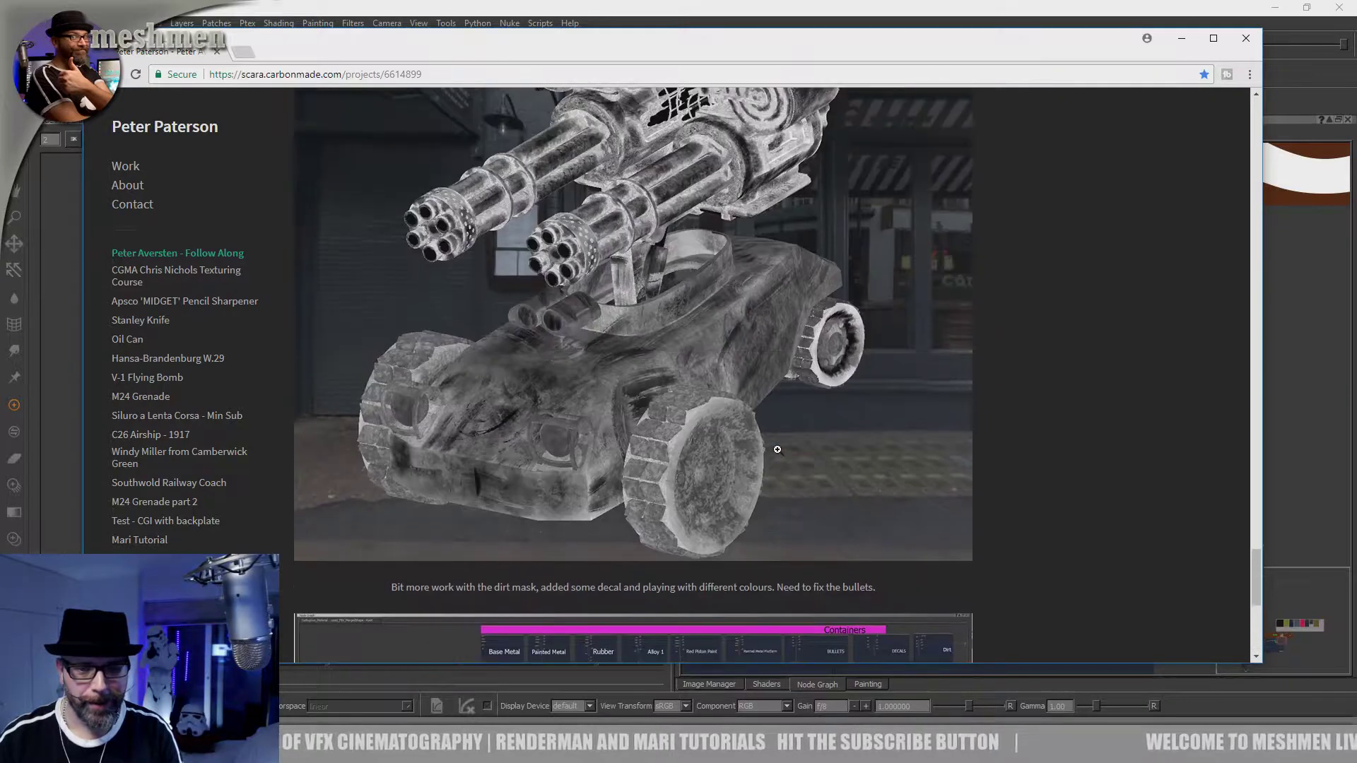
pyautogui.scroll(4, 643, 402)
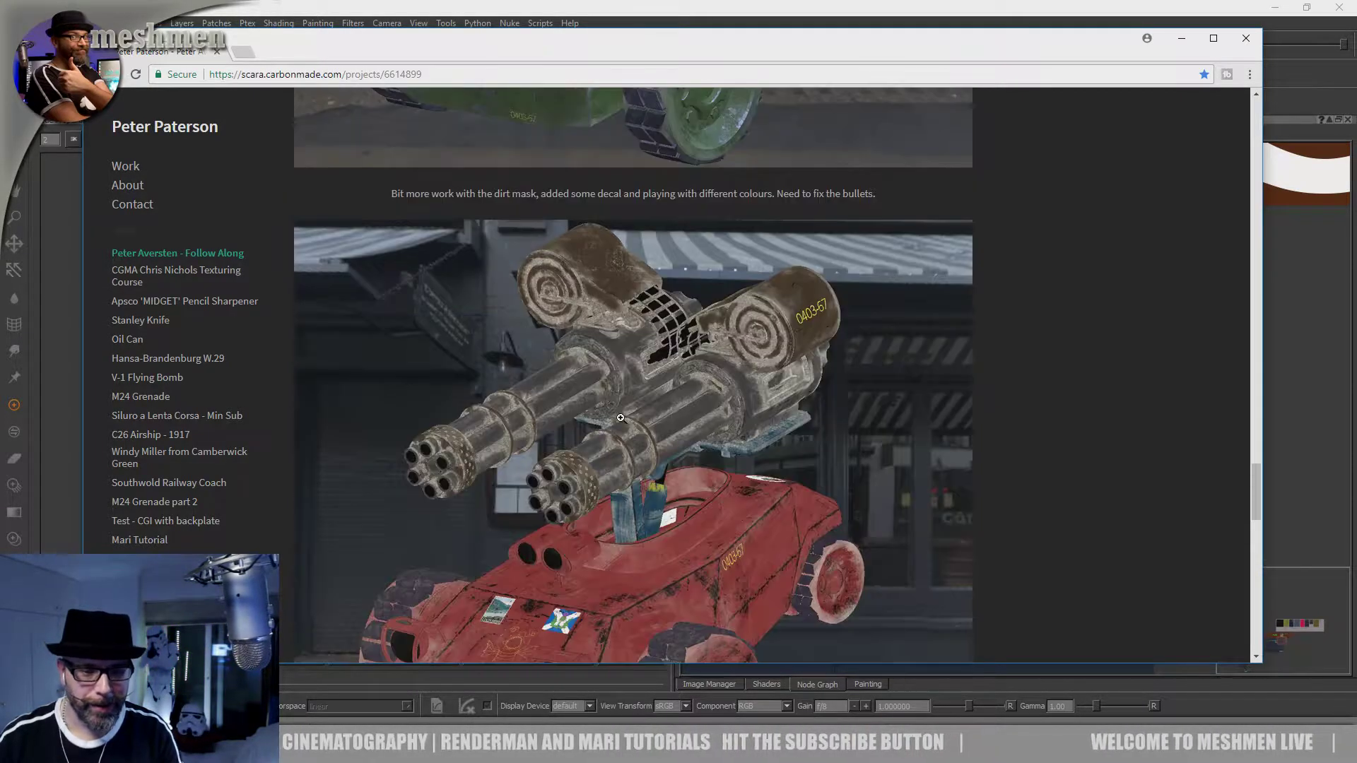
pyautogui.click(516, 462)
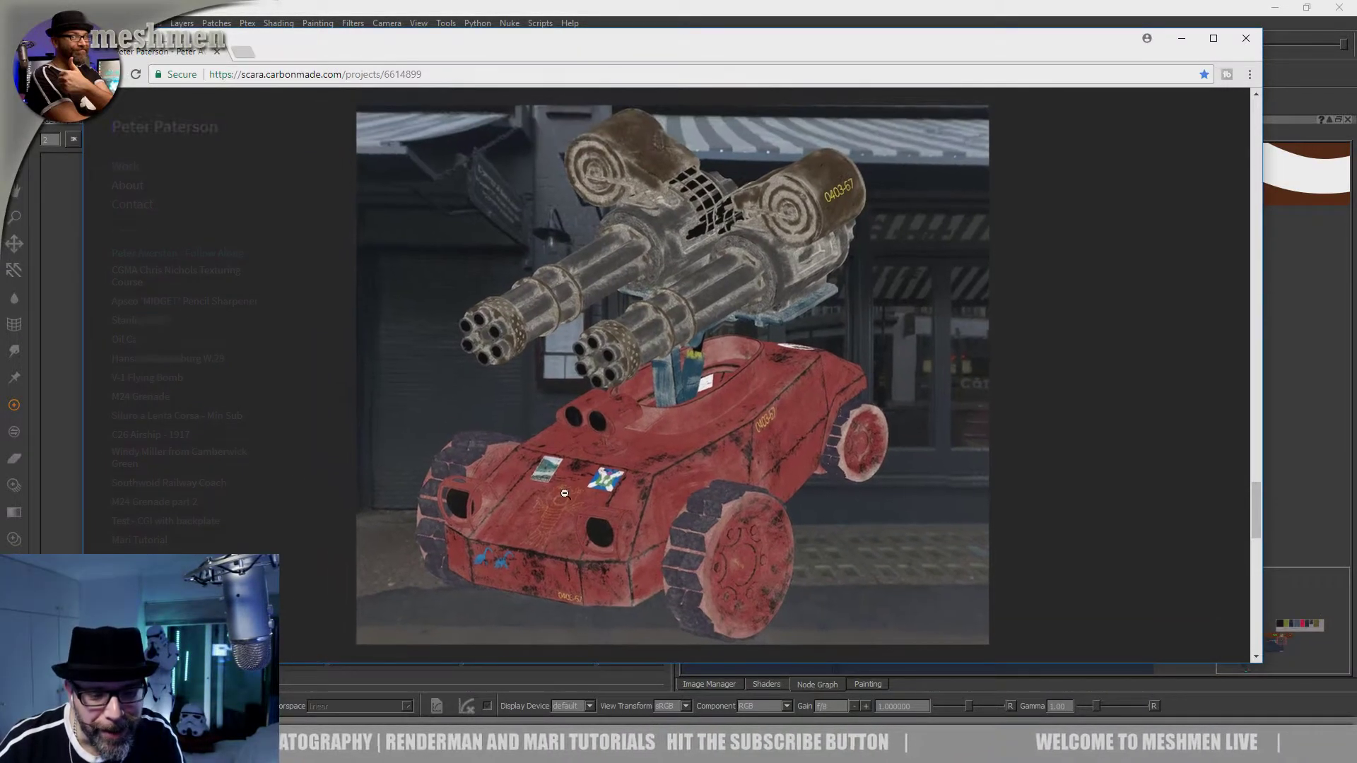
pyautogui.click(561, 510)
# Step: Examine the vehicle's colour variations on the project page, comparing the dirt wear on the differently painted renders
pyautogui.scroll(10, 551, 458)
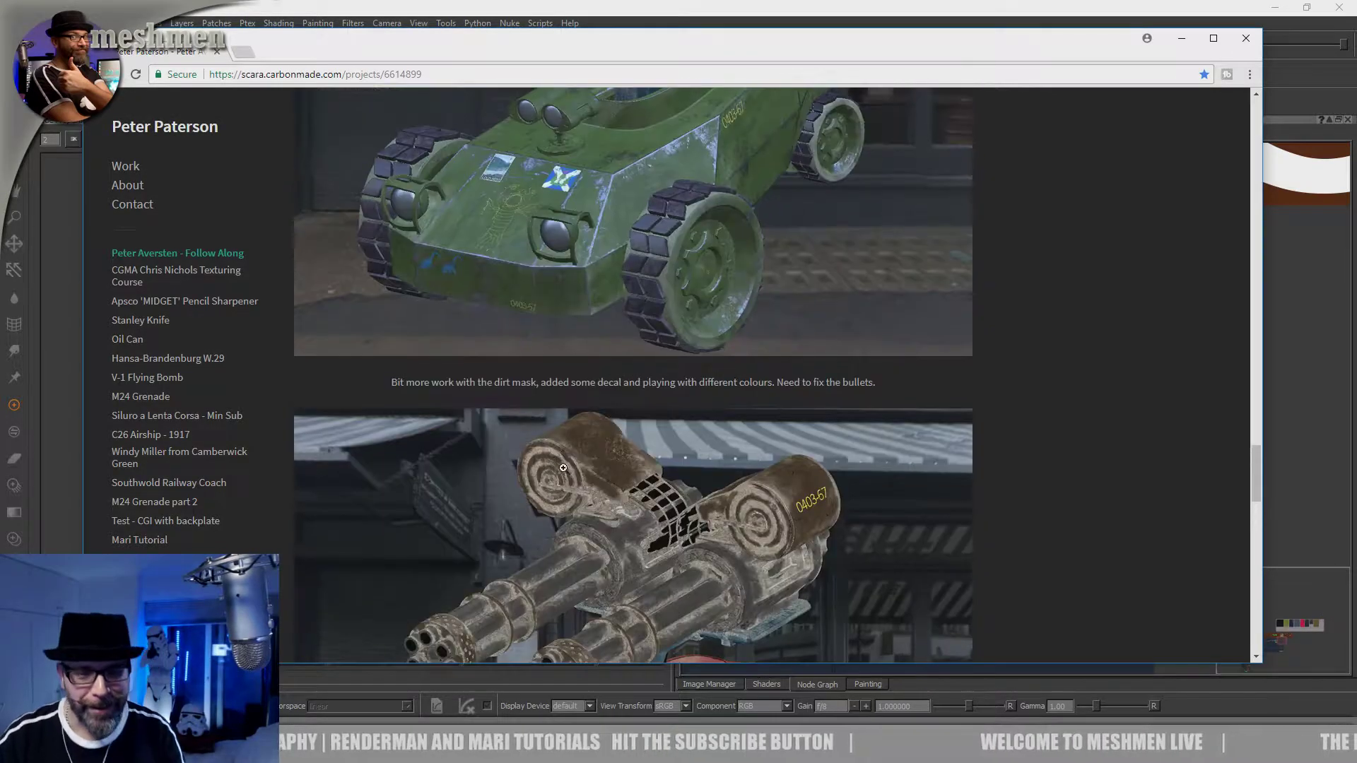
pyautogui.scroll(-5, 614, 380)
pyautogui.scroll(8, 622, 410)
pyautogui.scroll(2, 608, 424)
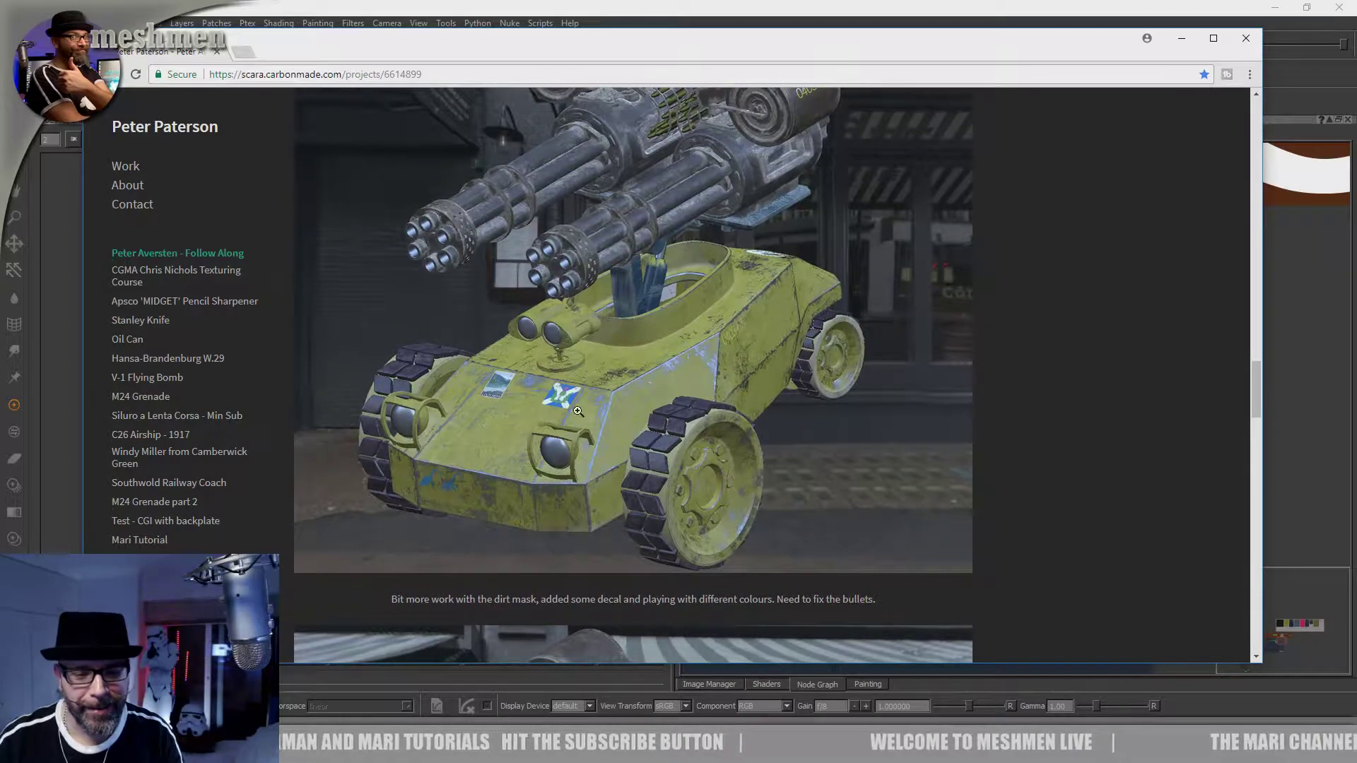
pyautogui.scroll(-5, 584, 413)
pyautogui.scroll(4, 586, 413)
pyautogui.scroll(-4, 590, 413)
pyautogui.scroll(3, 589, 413)
pyautogui.scroll(-5, 589, 414)
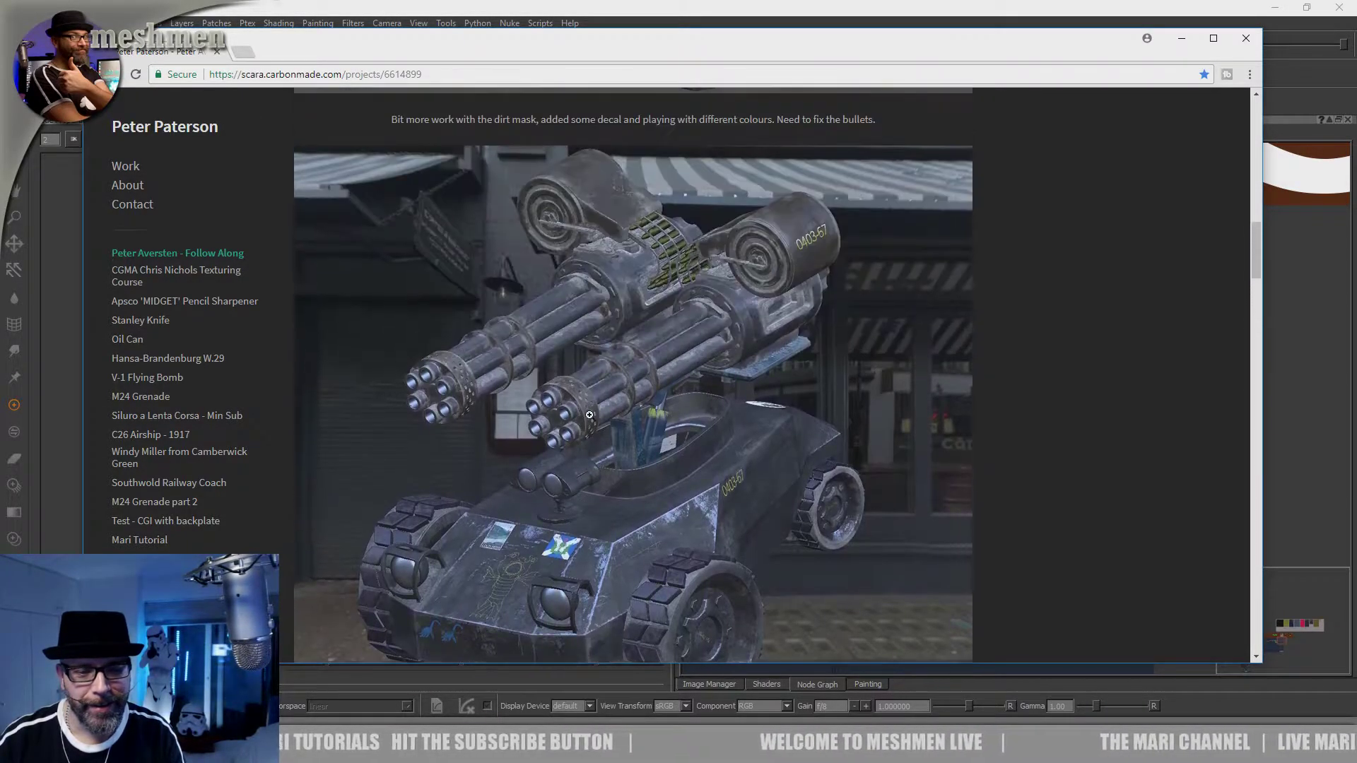
pyautogui.scroll(2, 612, 377)
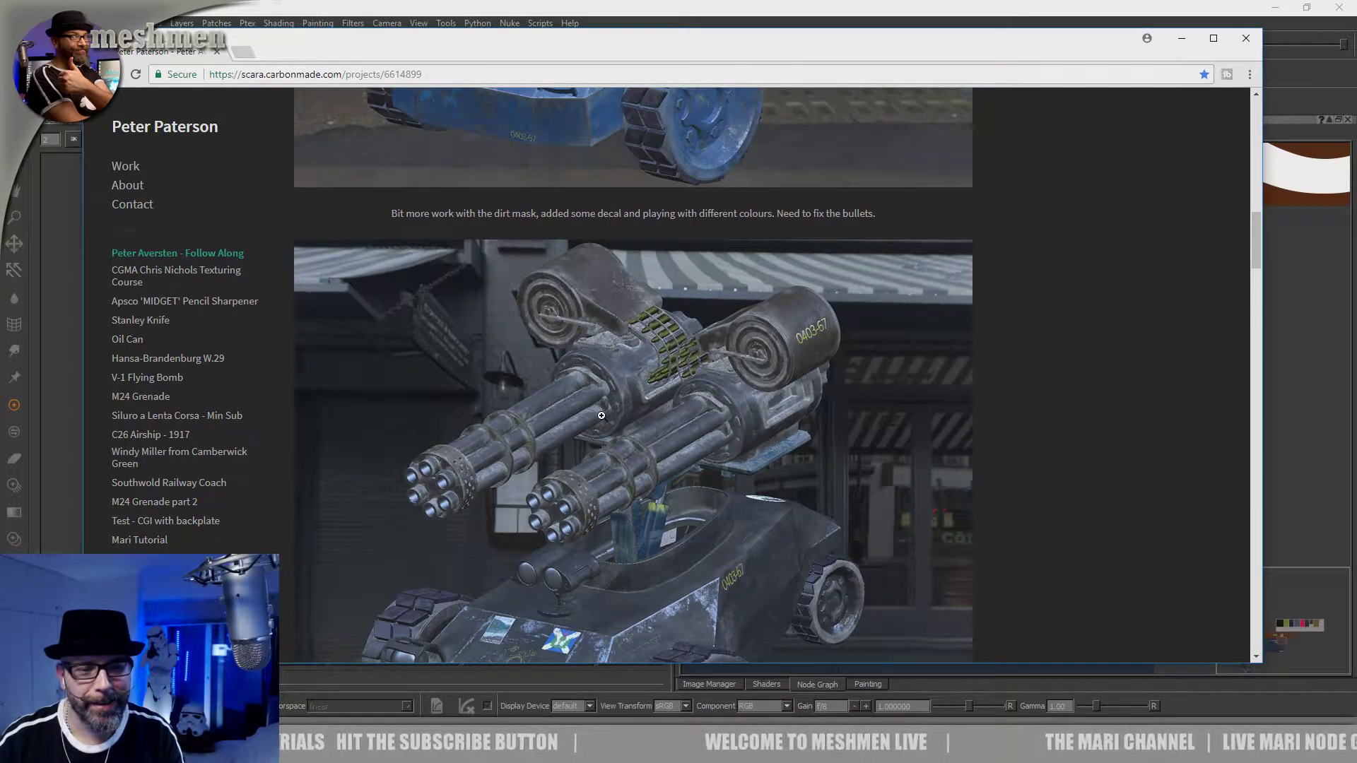
pyautogui.scroll(4, 601, 416)
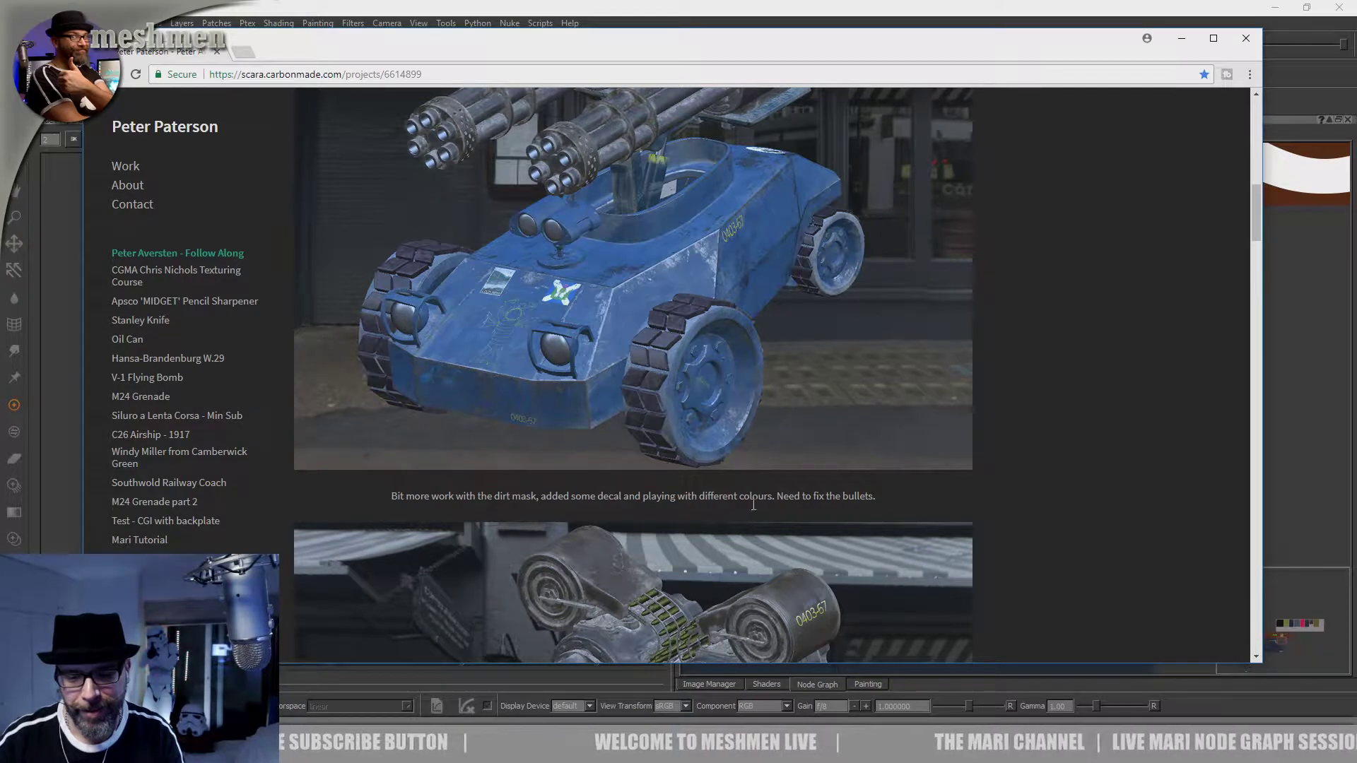
pyautogui.scroll(1, 677, 416)
pyautogui.scroll(-6, 678, 410)
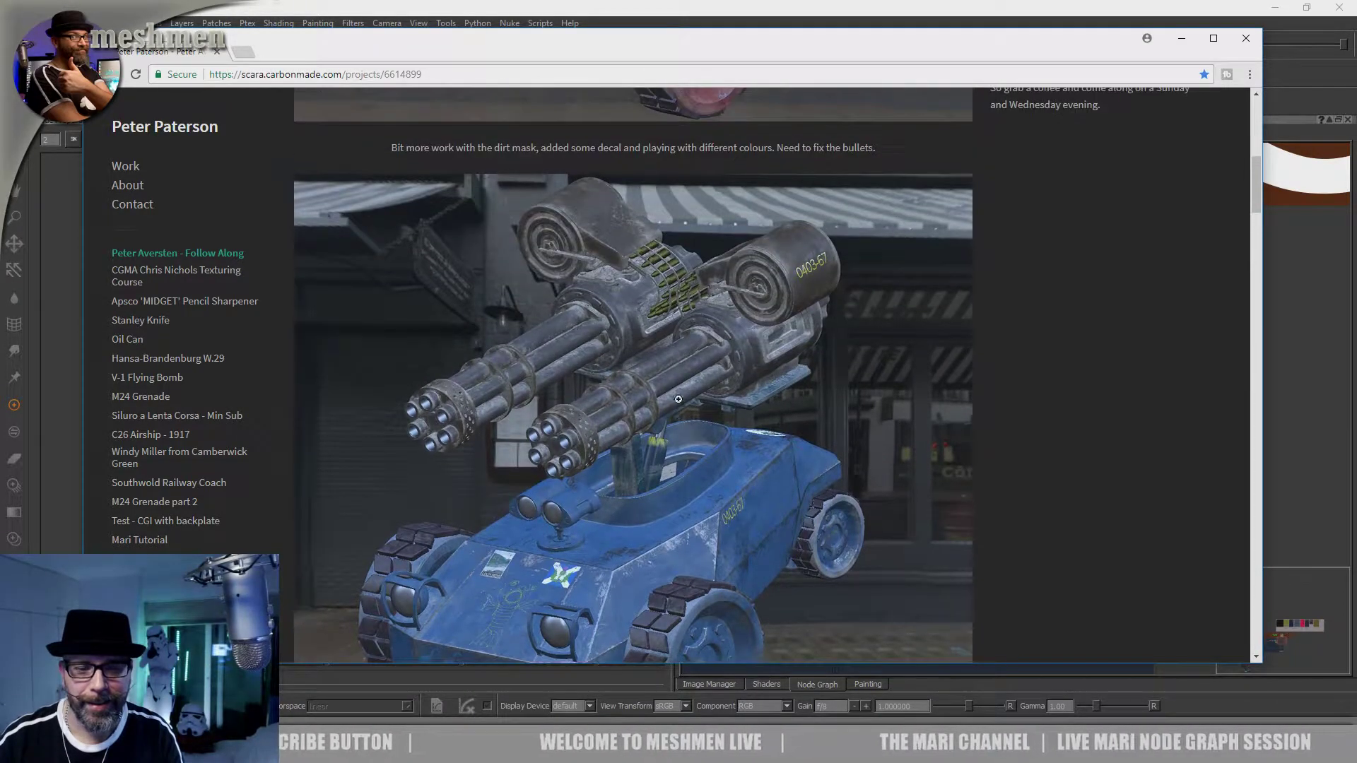
pyautogui.scroll(8, 689, 375)
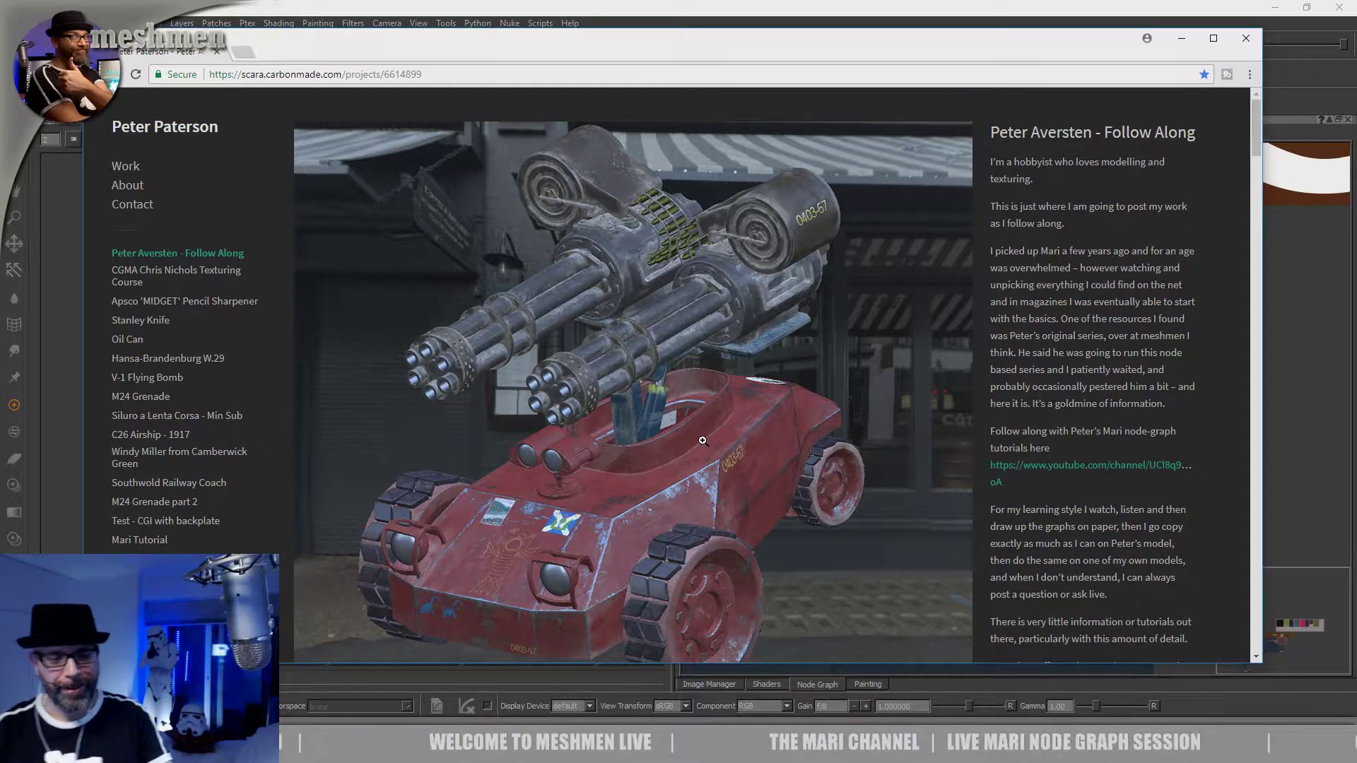
pyautogui.scroll(-18, 702, 440)
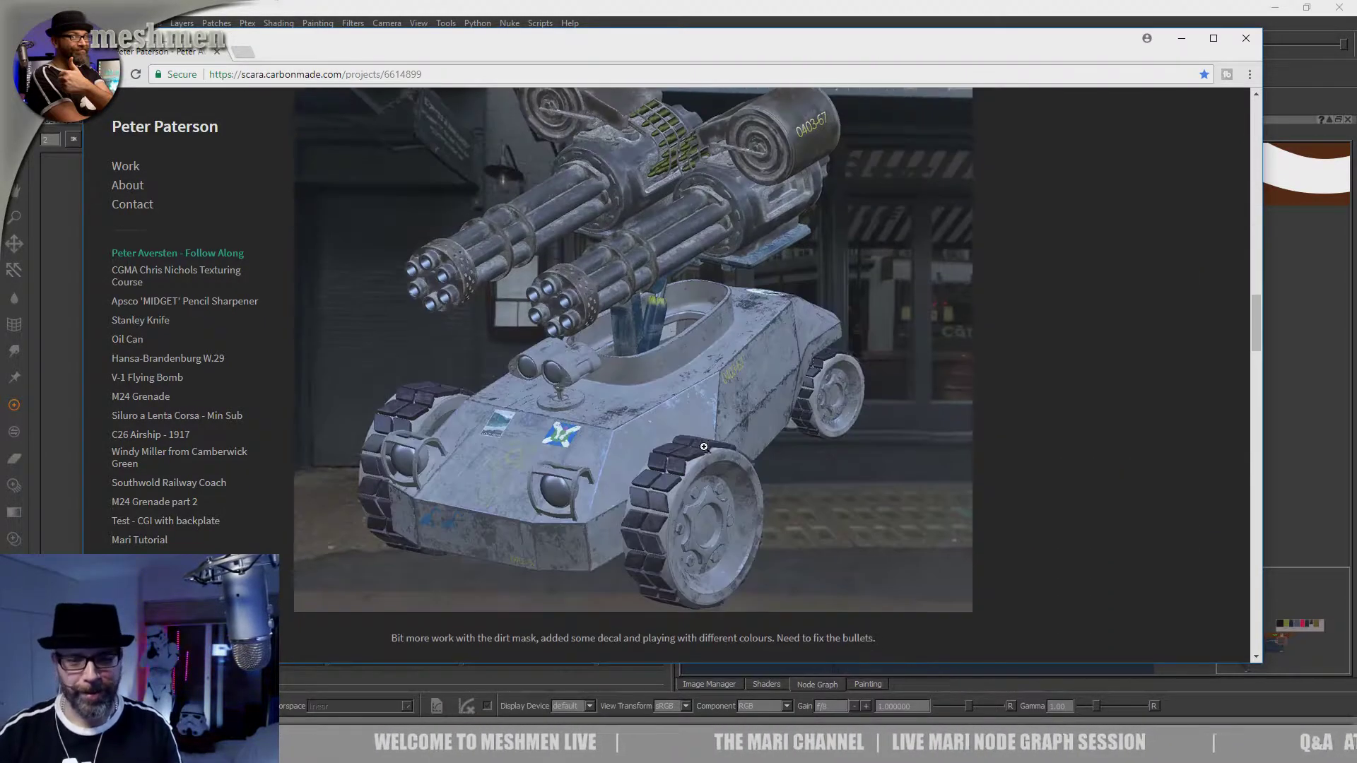
pyautogui.scroll(-9, 699, 453)
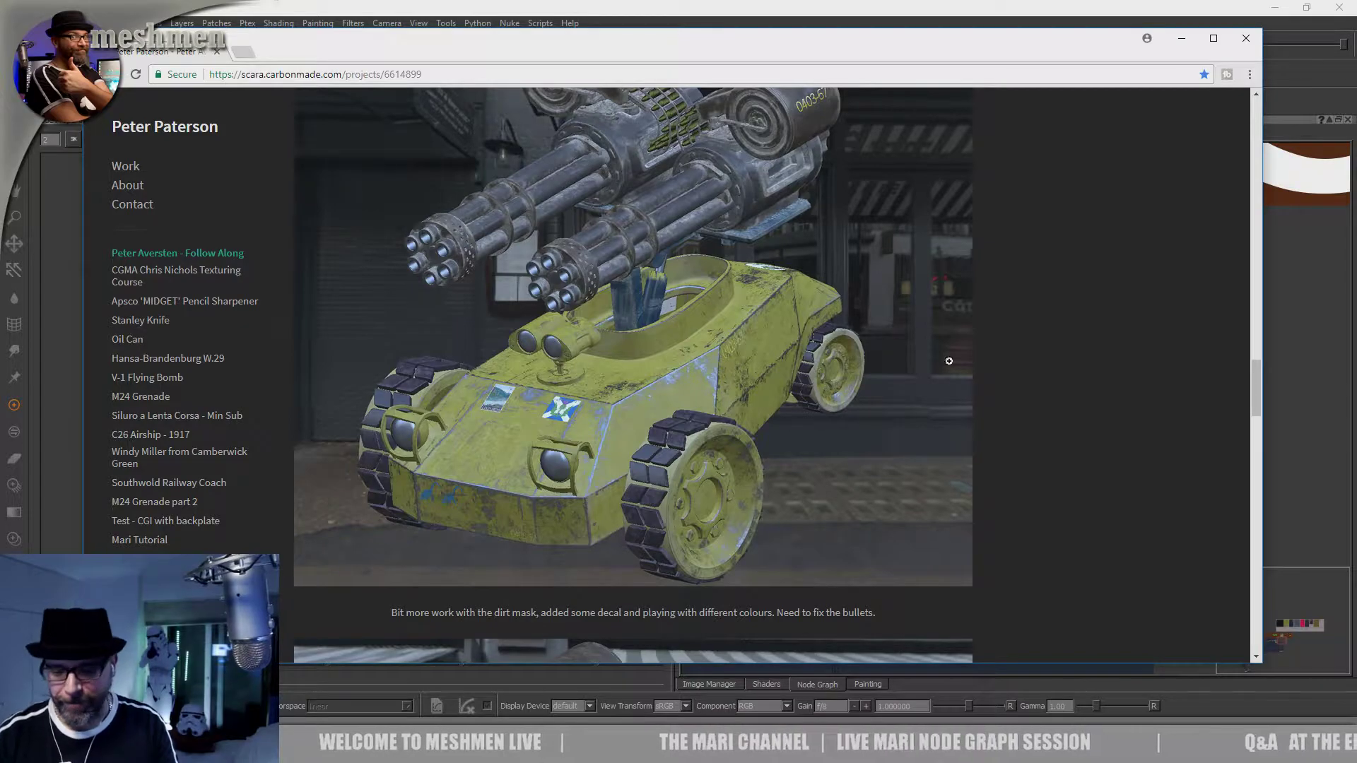
# Step: Move the browser window aside to check the channel export progress in Mari, and bring it back into view
pyautogui.moveTo(1033, 45)
pyautogui.mouseDown()
pyautogui.moveTo(705, 475)
pyautogui.moveTo(990, 346)
pyautogui.moveTo(1026, 57)
pyautogui.mouseUp()
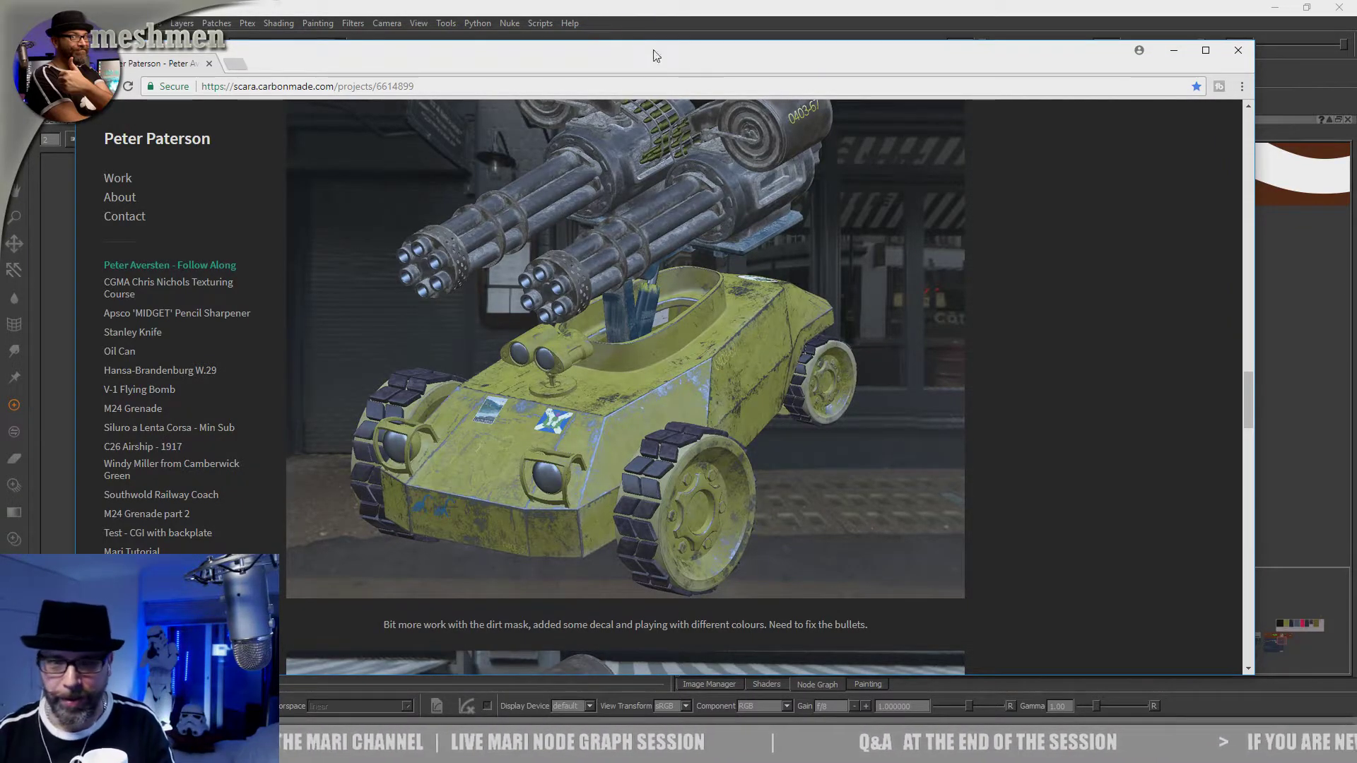
pyautogui.moveTo(698, 62)
pyautogui.mouseDown()
pyautogui.moveTo(622, 374)
pyautogui.moveTo(573, 481)
pyautogui.moveTo(707, 322)
pyautogui.moveTo(685, 141)
pyautogui.moveTo(693, 46)
pyautogui.mouseUp()
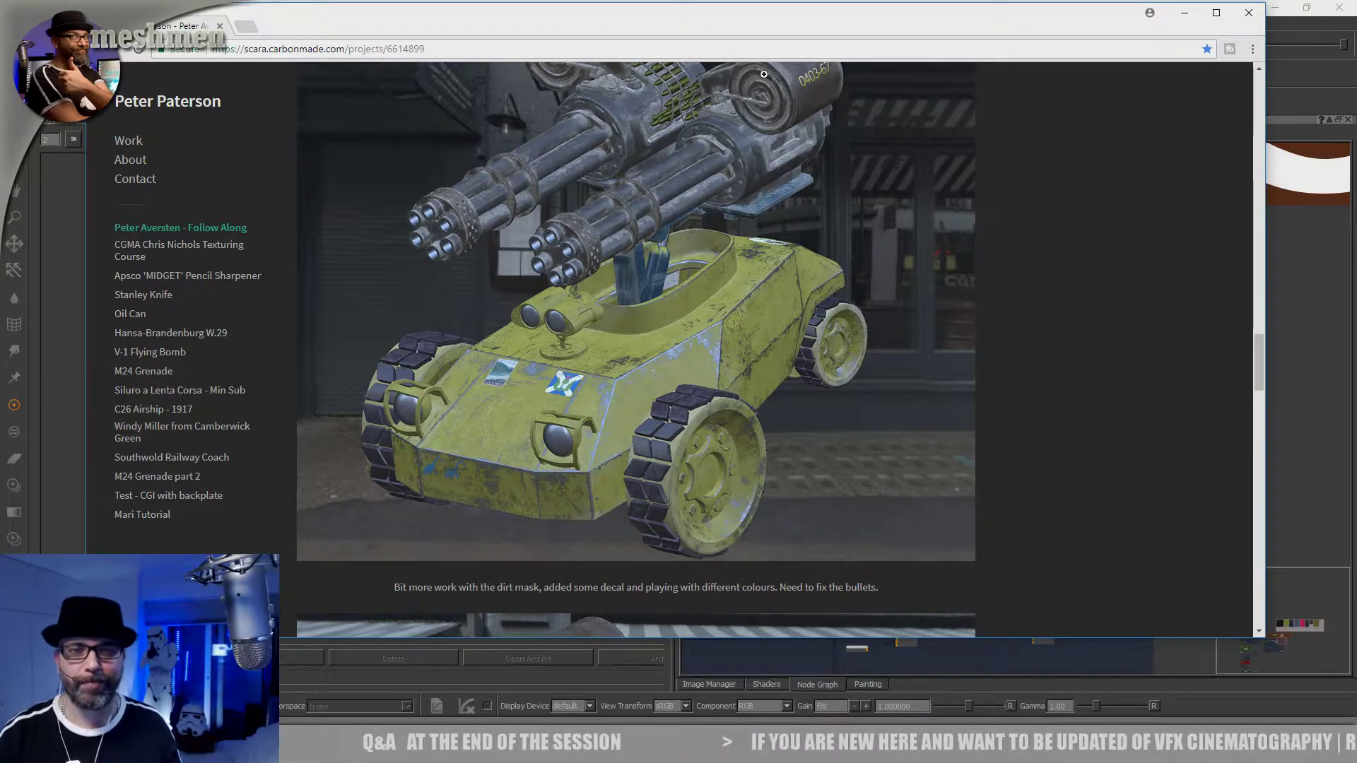
pyautogui.moveTo(696, 20); pyautogui.dragTo(546, 527)
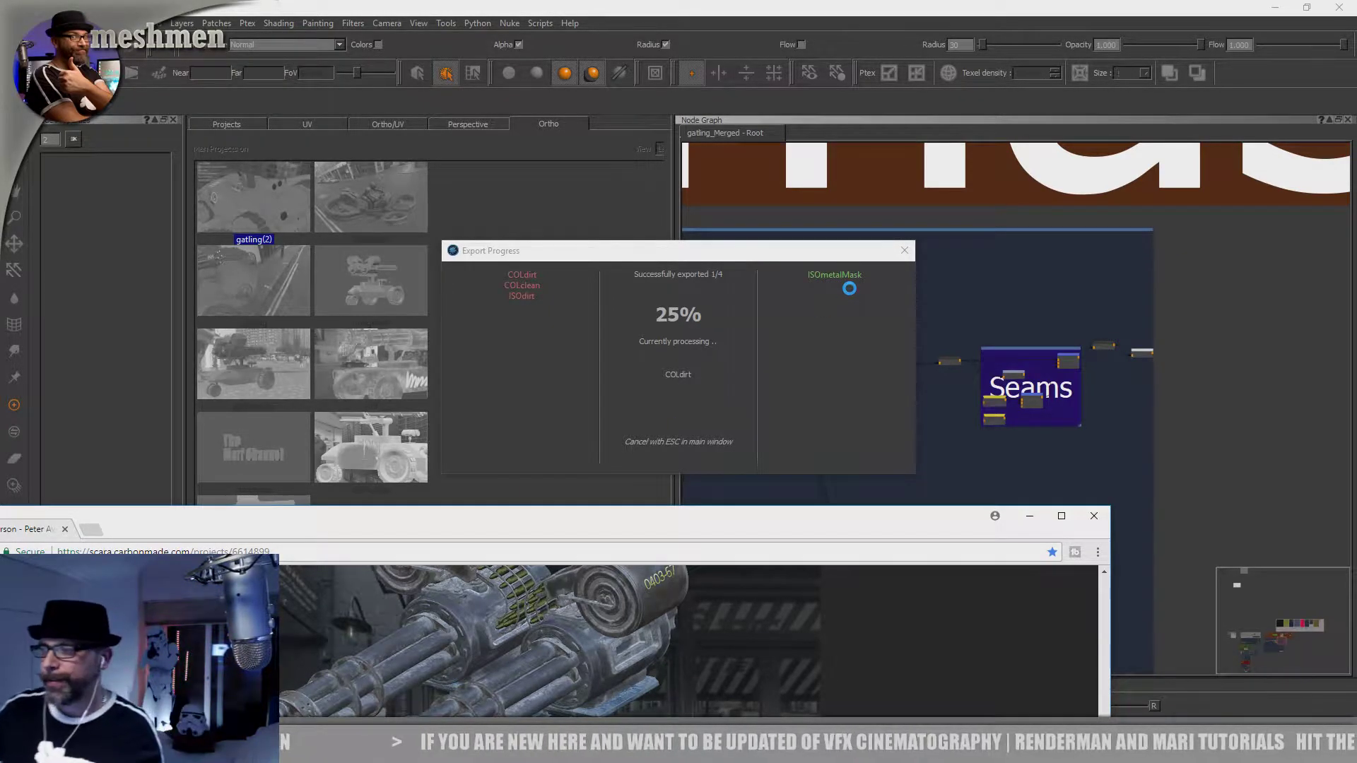
pyautogui.moveTo(433, 537); pyautogui.dragTo(600, 337)
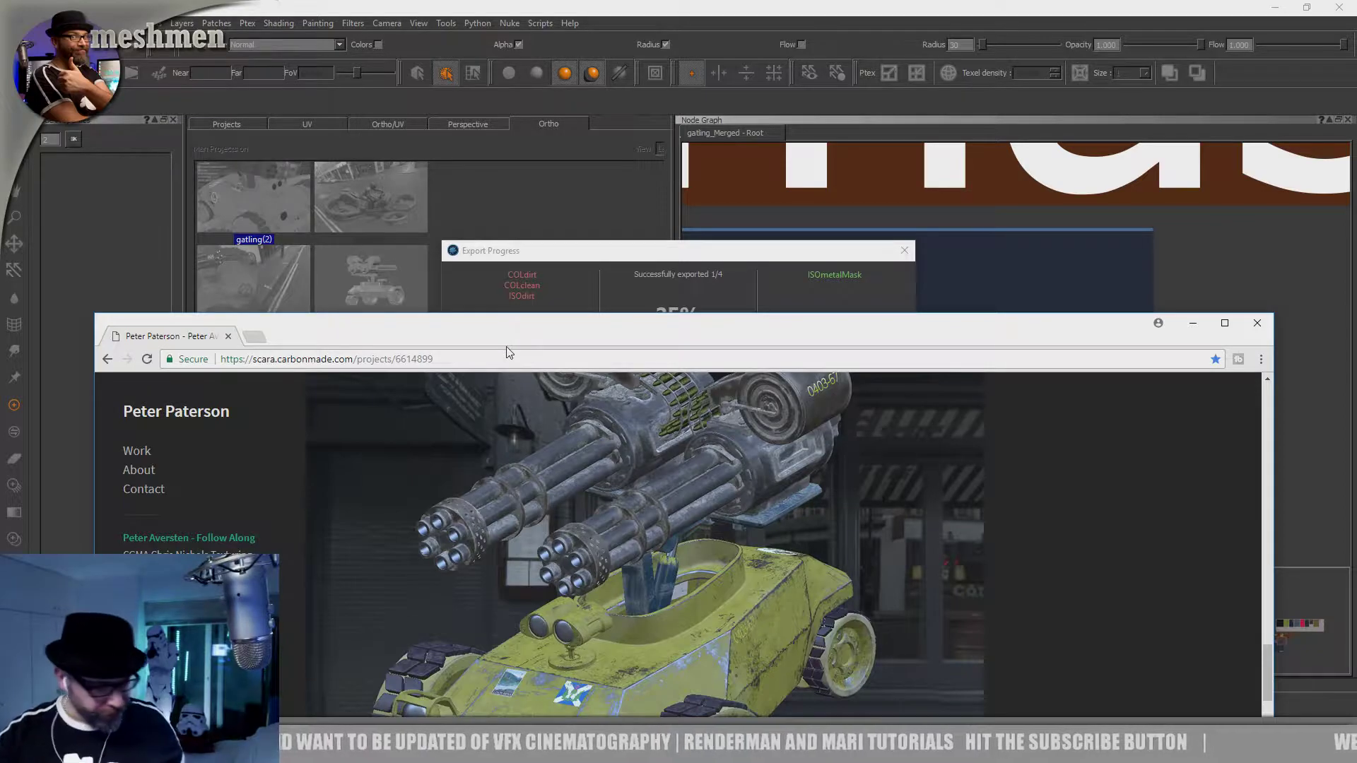
# Step: Open foundry.com in a new browser tab
pyautogui.moveTo(405, 345); pyautogui.dragTo(370, 191)
pyautogui.click(284, 182)
pyautogui.write('foundry.com')
pyautogui.press('Return')
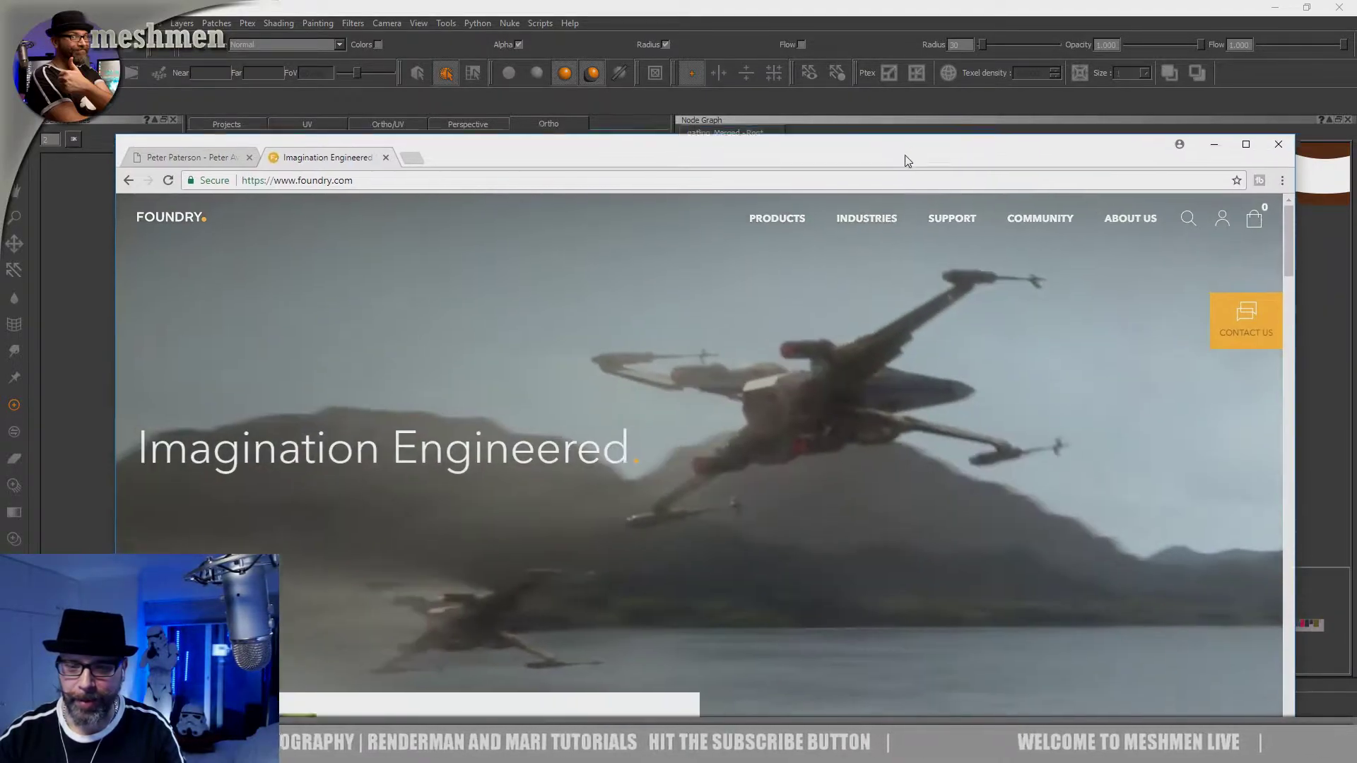
# Step: Go from the Foundry home page to its Community site and open the Discuss forums
pyautogui.moveTo(906, 161); pyautogui.dragTo(898, 139)
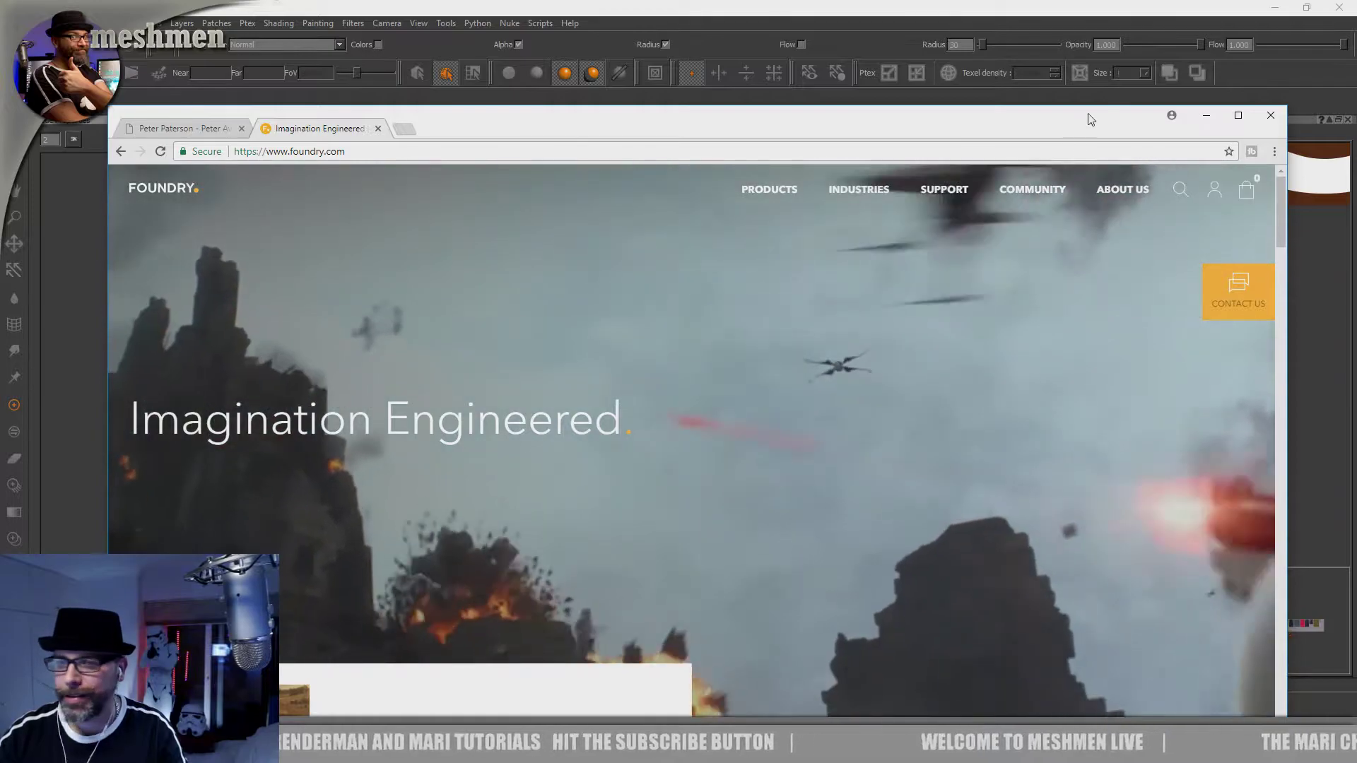
pyautogui.moveTo(1071, 122); pyautogui.dragTo(1071, 166)
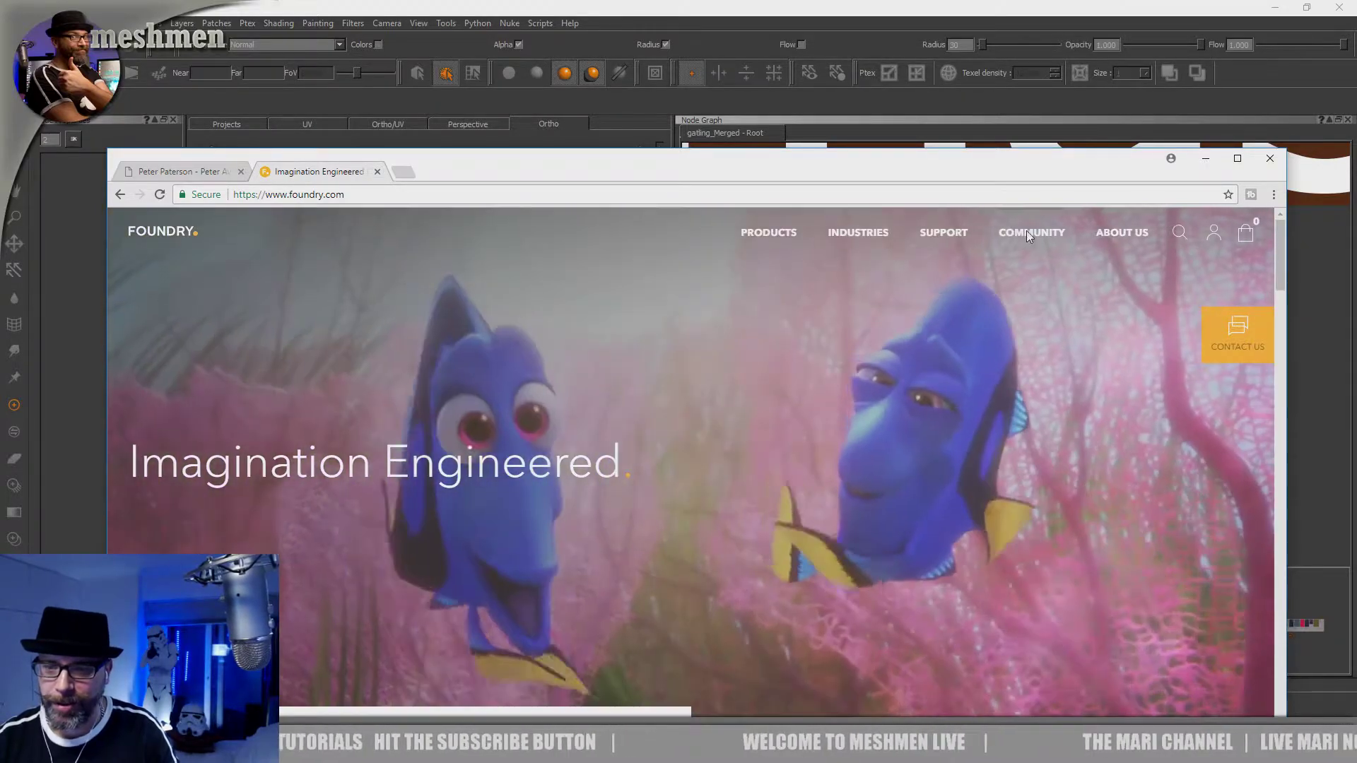
pyautogui.click(1026, 230)
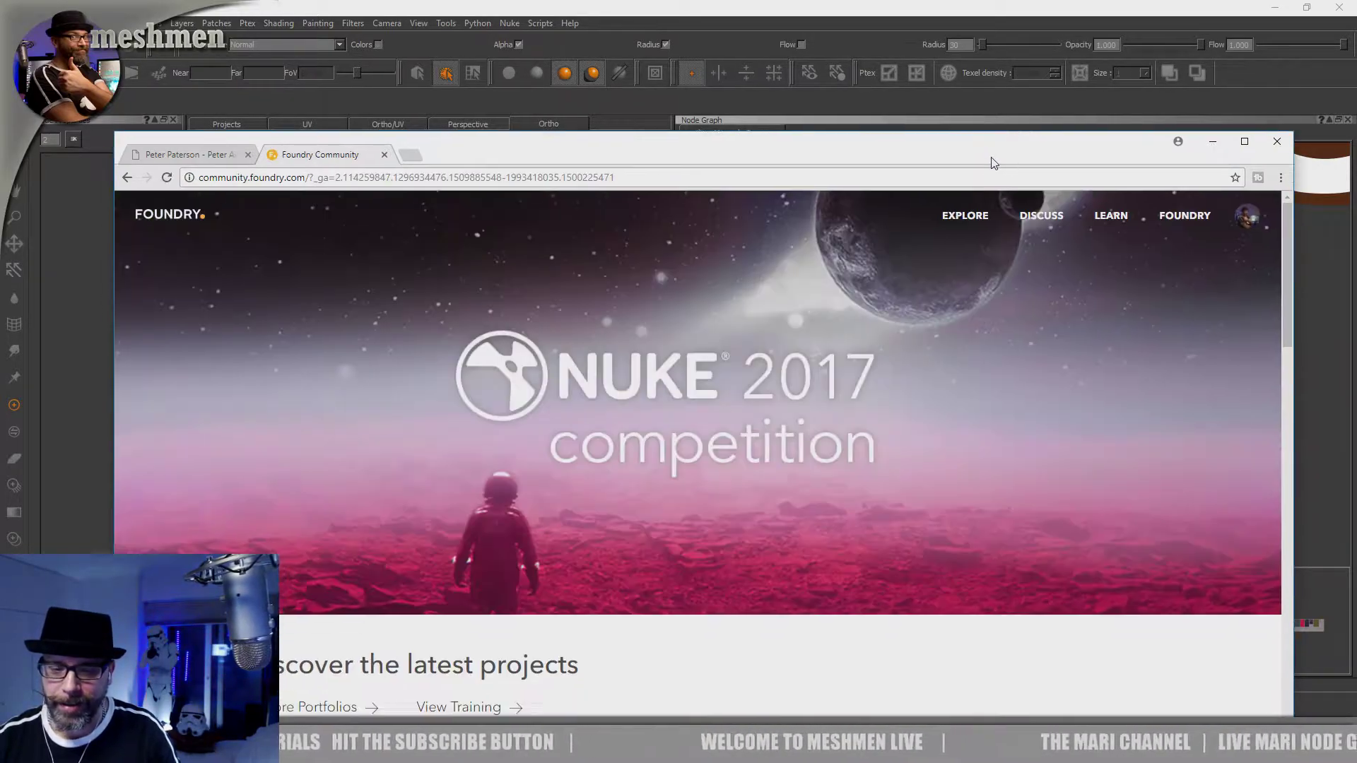
pyautogui.moveTo(990, 157); pyautogui.dragTo(1002, 68)
pyautogui.scroll(-4, 927, 299)
pyautogui.scroll(4, 918, 302)
pyautogui.click(1041, 143)
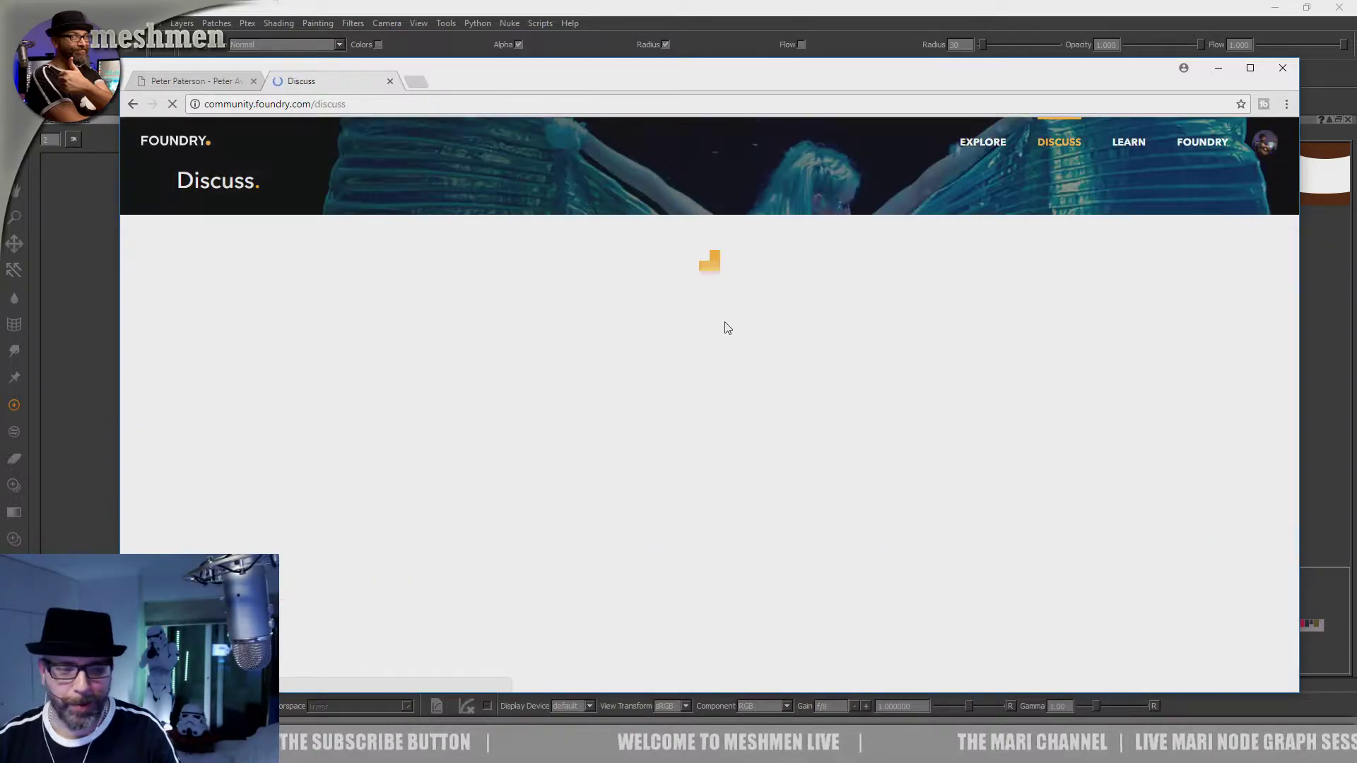
# Step: Look through the Mari discussion, support and beta feedback sections and the galleries of the Discuss forums
pyautogui.scroll(-10, 488, 389)
pyautogui.scroll(6, 390, 378)
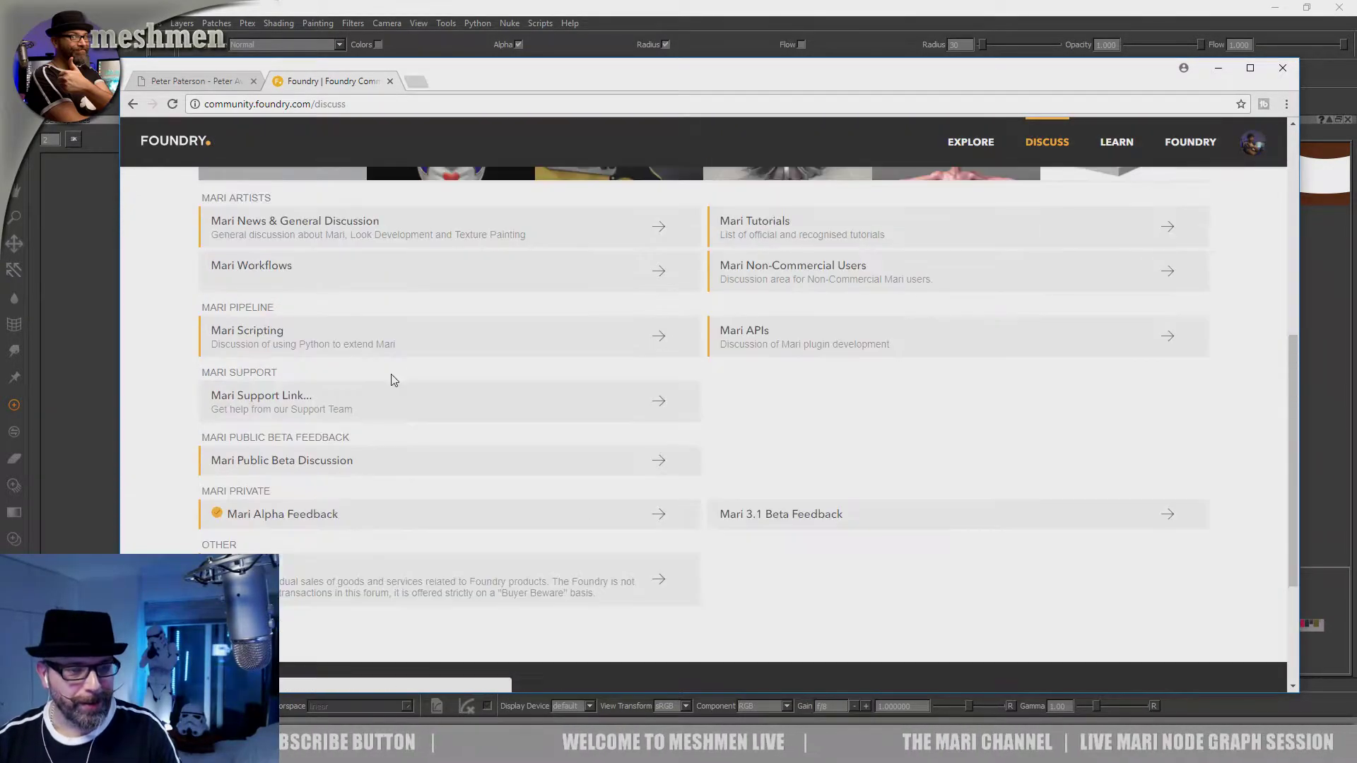
pyautogui.scroll(-6, 390, 468)
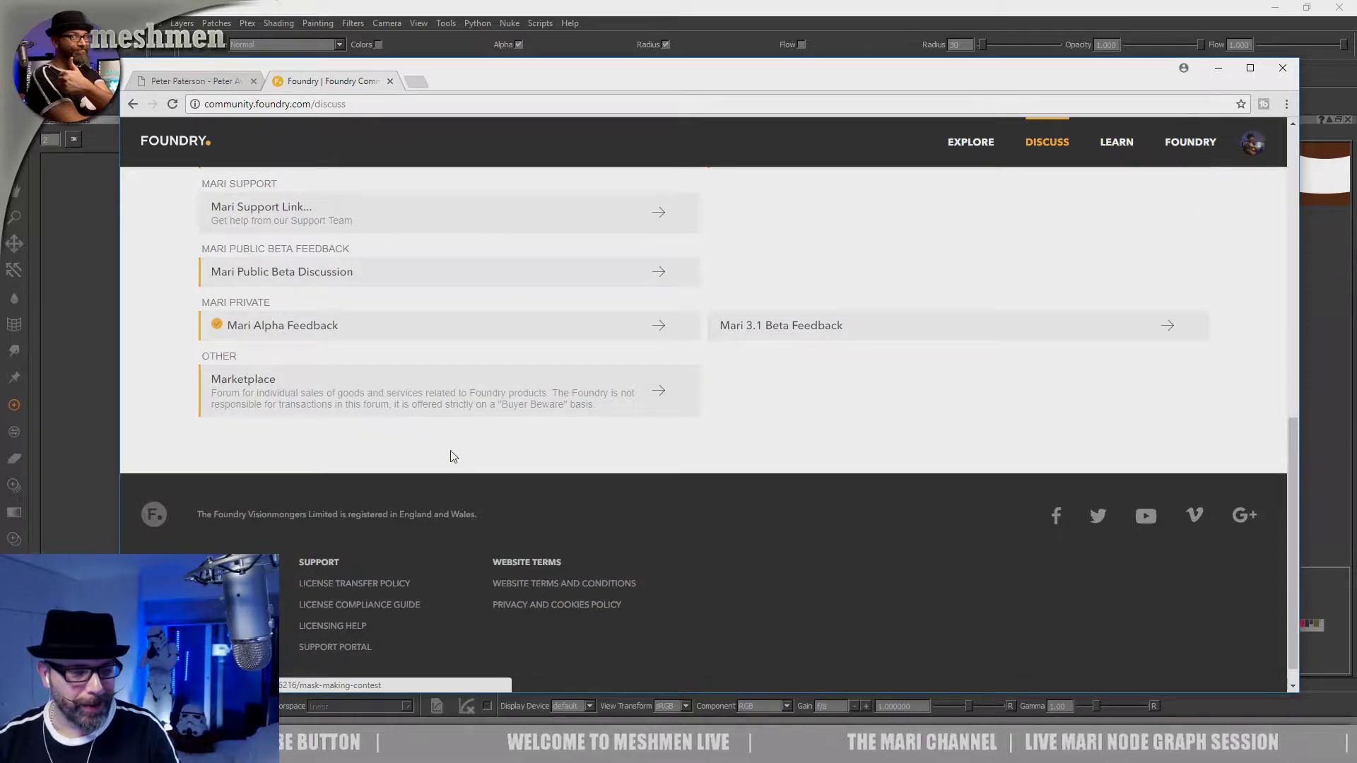
pyautogui.scroll(1, 379, 454)
pyautogui.moveTo(731, 95); pyautogui.dragTo(712, 108)
pyautogui.scroll(10, 557, 224)
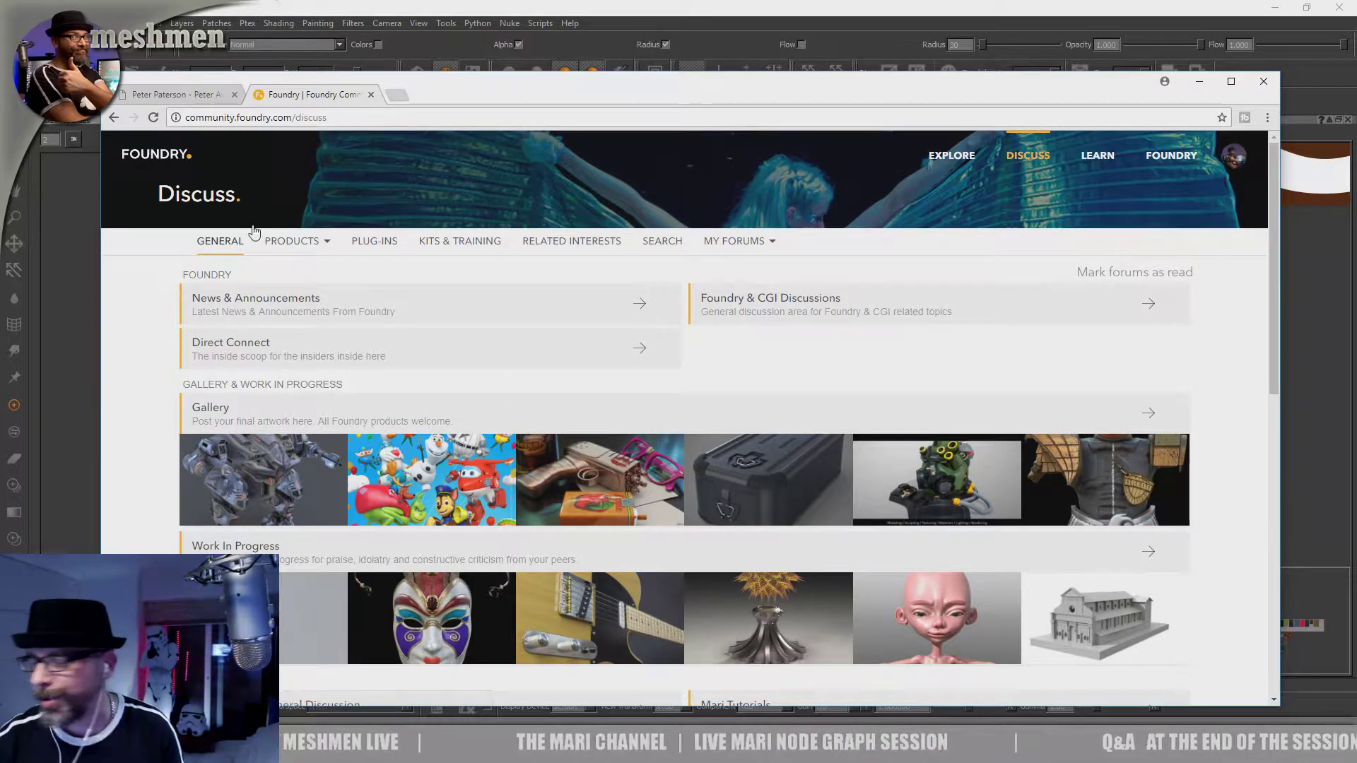
pyautogui.moveTo(726, 100); pyautogui.dragTo(677, 66)
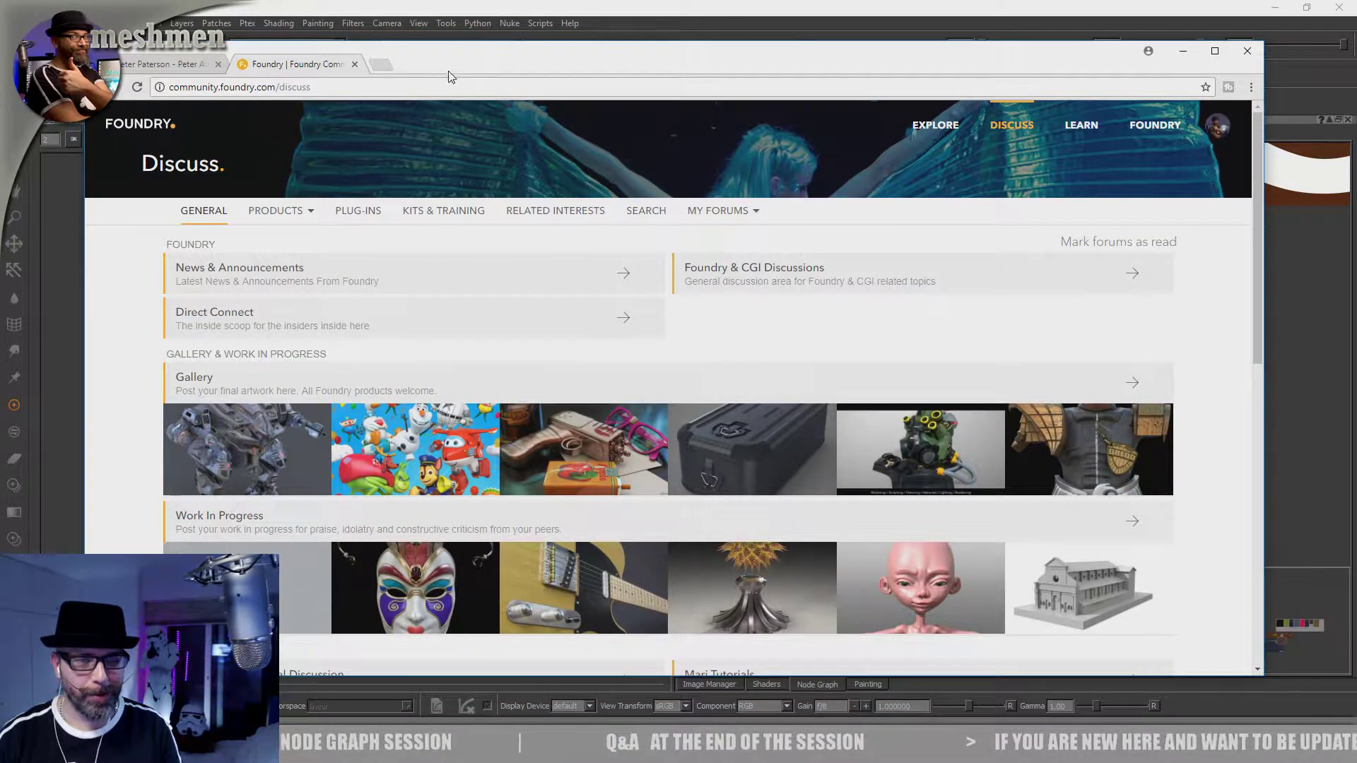
pyautogui.moveTo(438, 76); pyautogui.dragTo(447, 87)
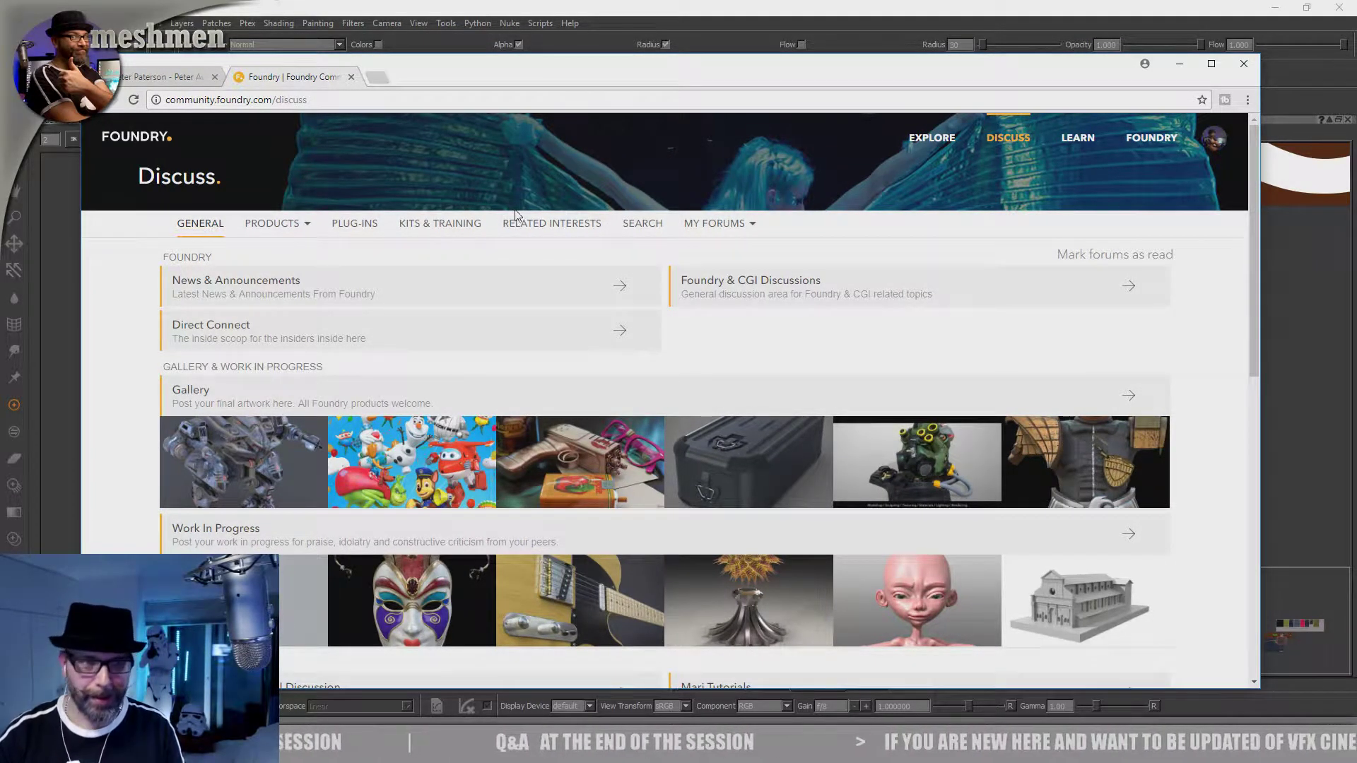
pyautogui.moveTo(531, 94)
pyautogui.mouseDown()
pyautogui.moveTo(508, 558)
pyautogui.moveTo(529, 173)
pyautogui.moveTo(513, 110)
pyautogui.moveTo(527, 88)
pyautogui.mouseUp()
# Step: Open YouTube in a new browser tab and go to the Meshmen Studio channel page
pyautogui.click(372, 87)
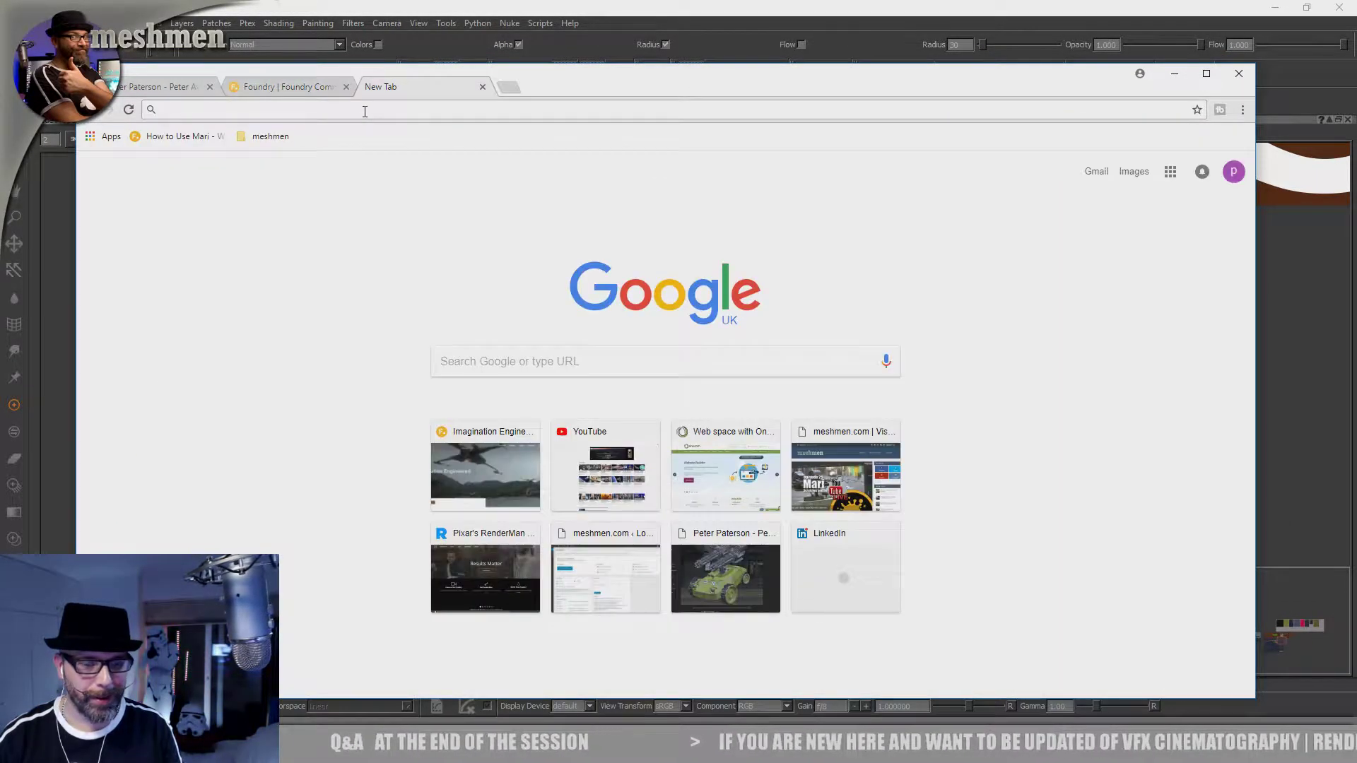
pyautogui.click(583, 460)
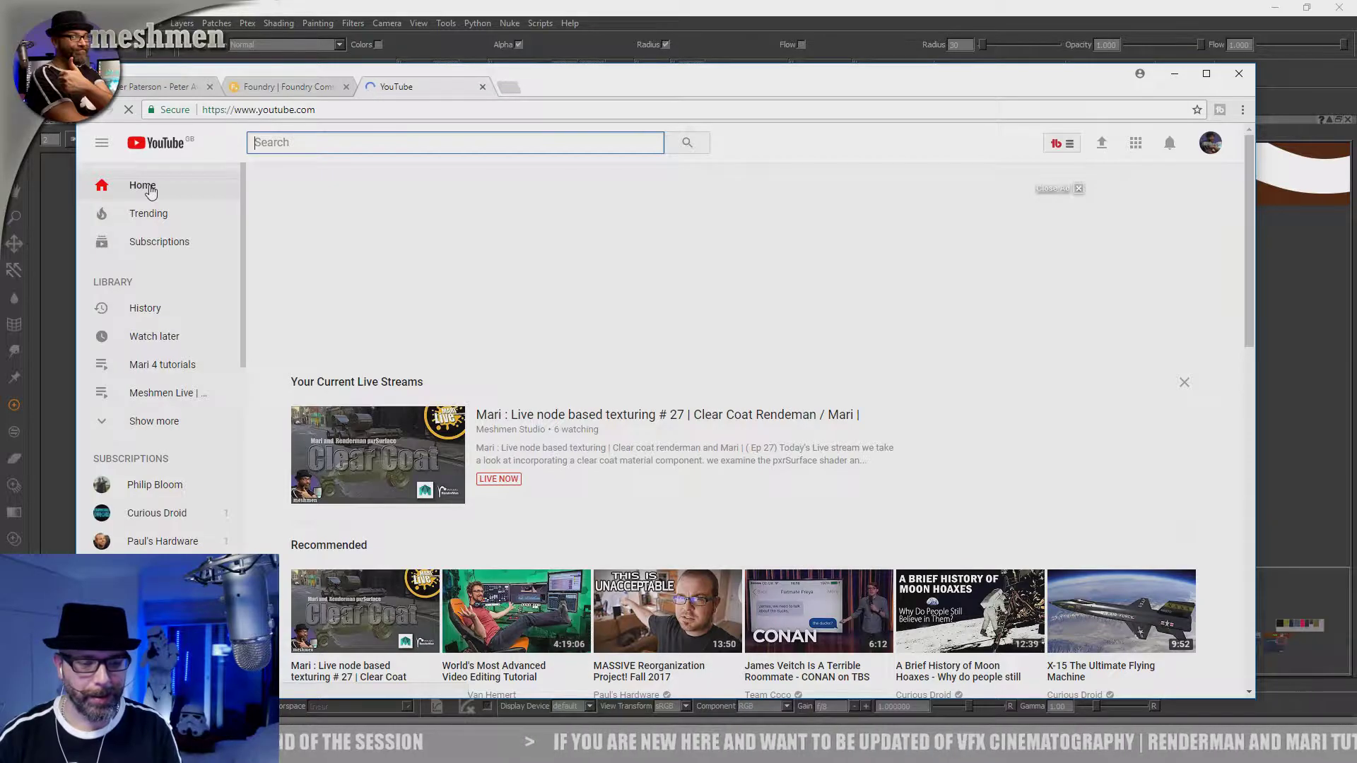
pyautogui.click(1212, 147)
pyautogui.click(1100, 230)
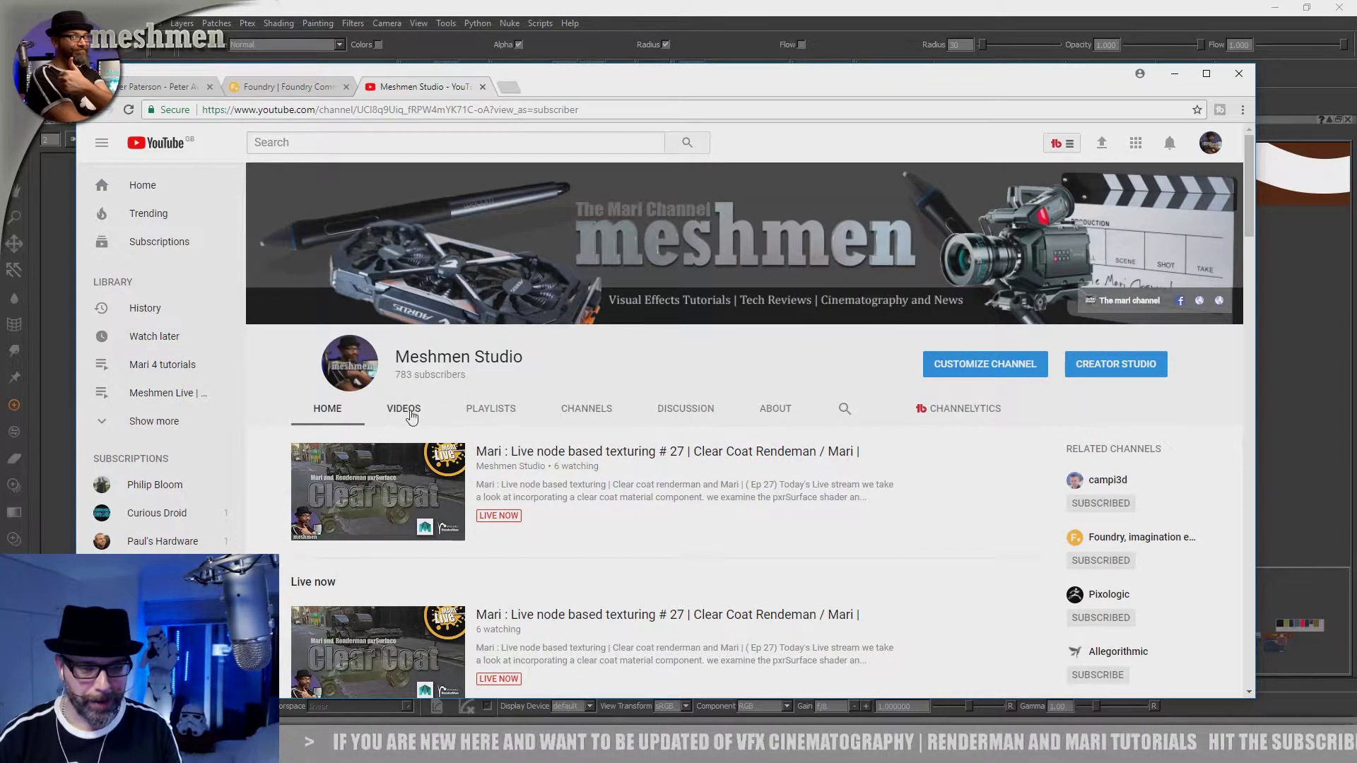
# Step: Look through the uploaded videos and the playlists of the Meshmen Studio channel
pyautogui.click(404, 409)
pyautogui.scroll(-10, 556, 399)
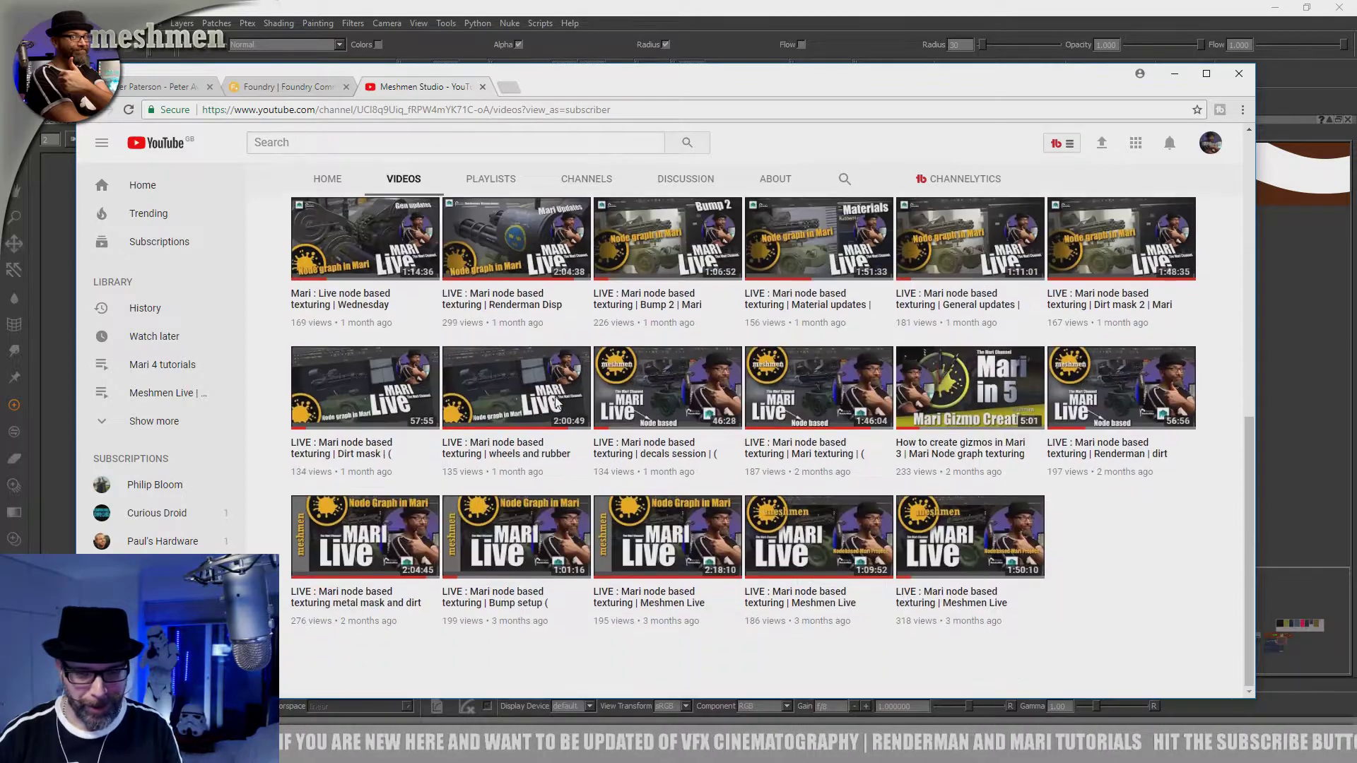
pyautogui.scroll(15, 556, 403)
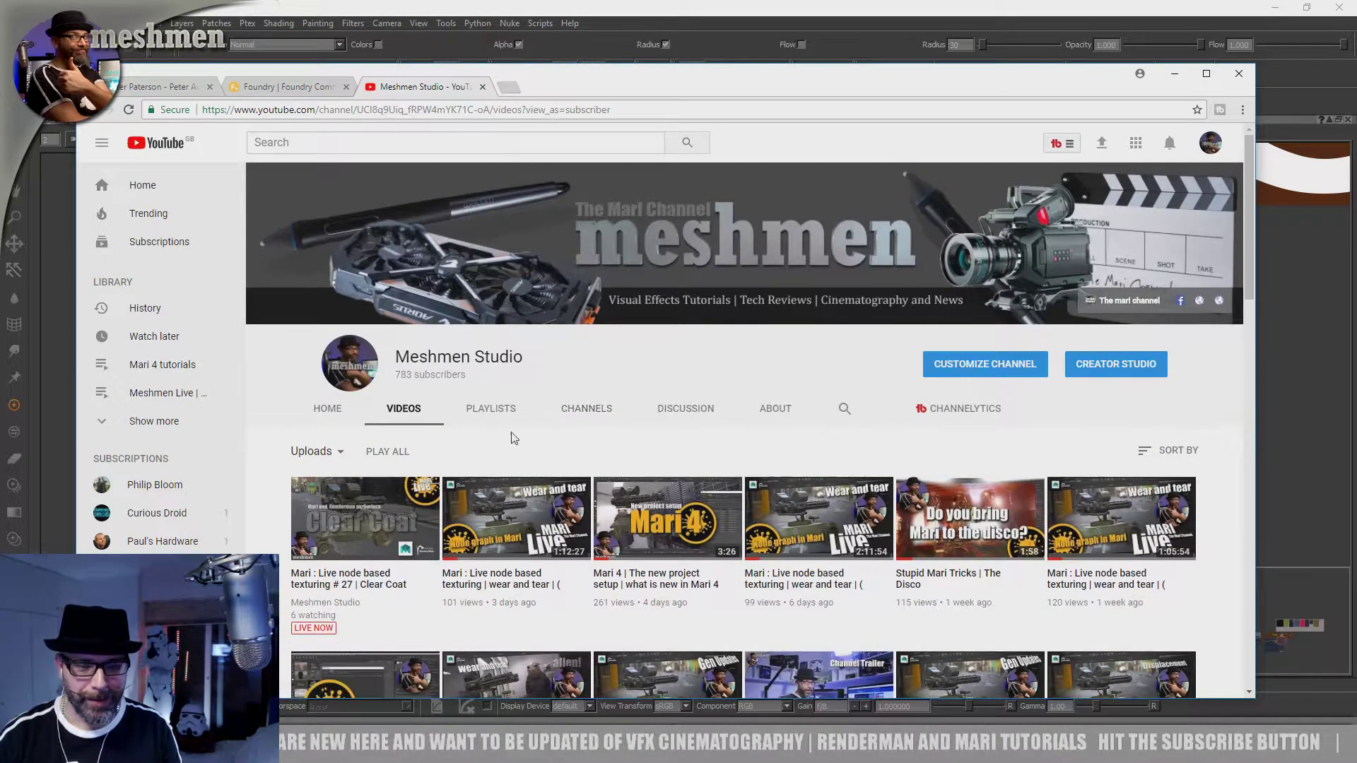
pyautogui.click(486, 410)
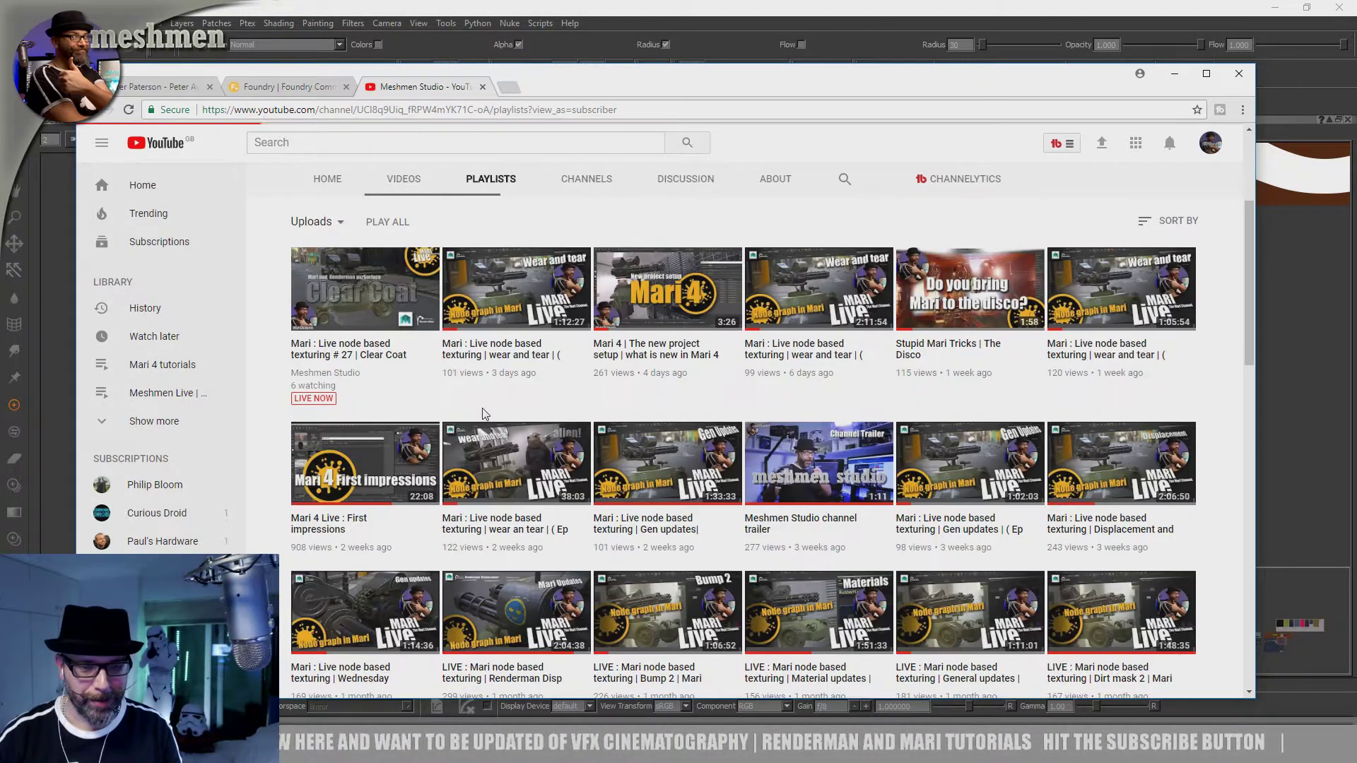
pyautogui.scroll(-1, 501, 412)
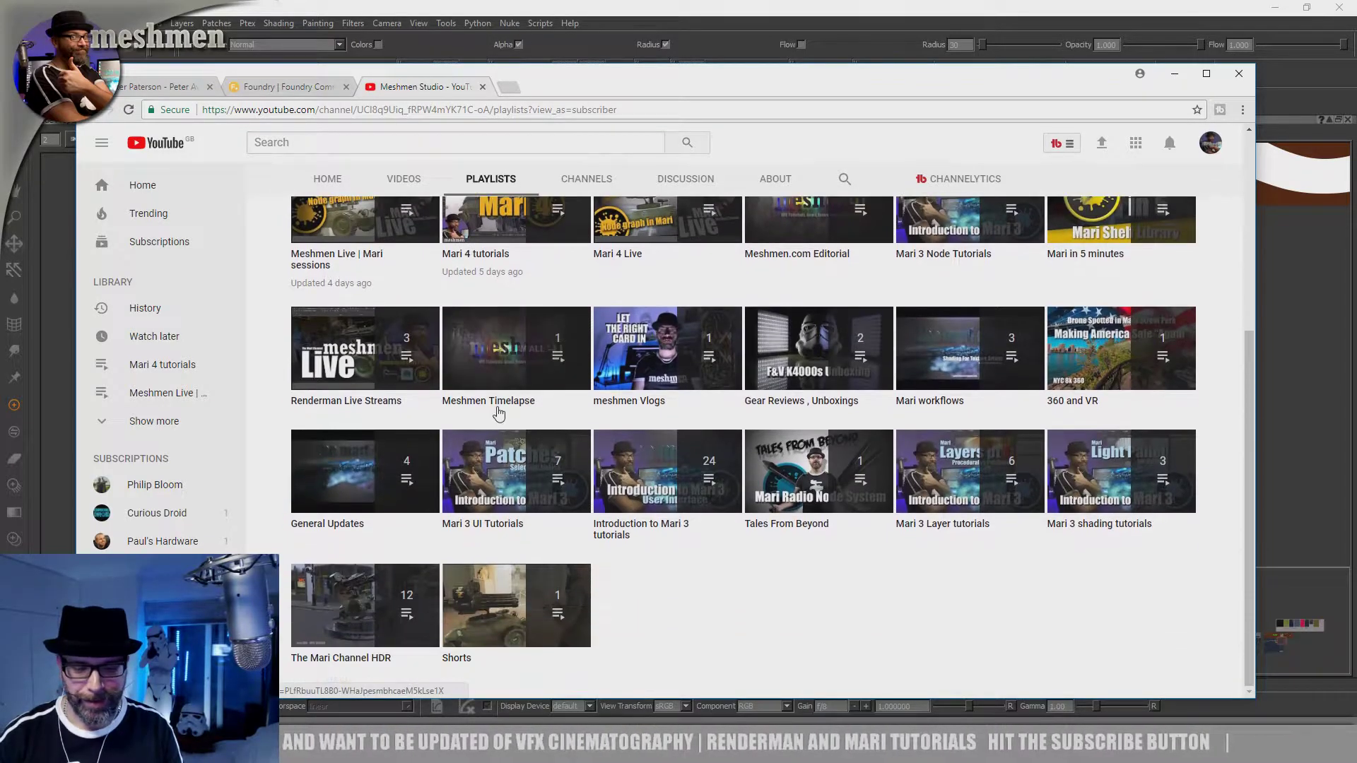
# Step: Play the Bullets Included video from the Shorts playlist, skipping ahead to the scenes with the gatling vehicle, and pause it at about 1:08
pyautogui.click(505, 578)
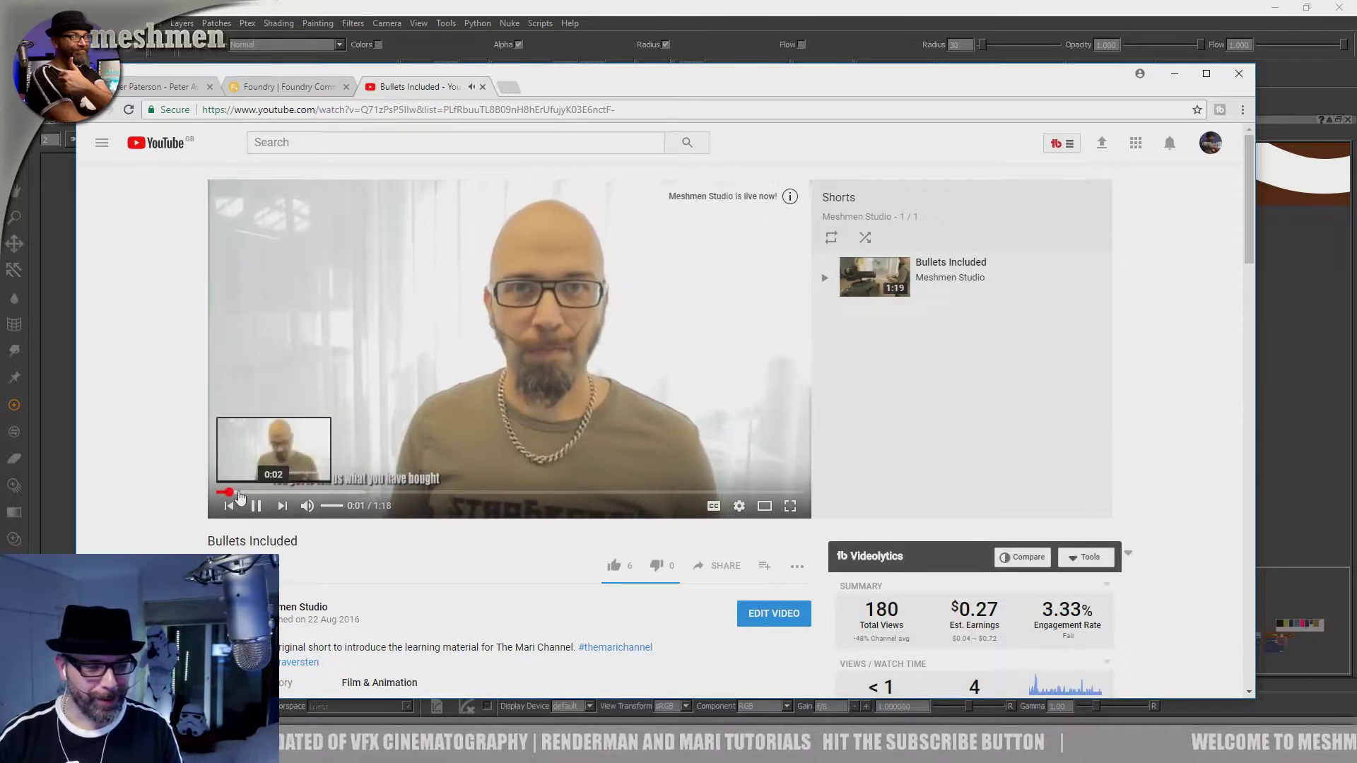
pyautogui.click(274, 494)
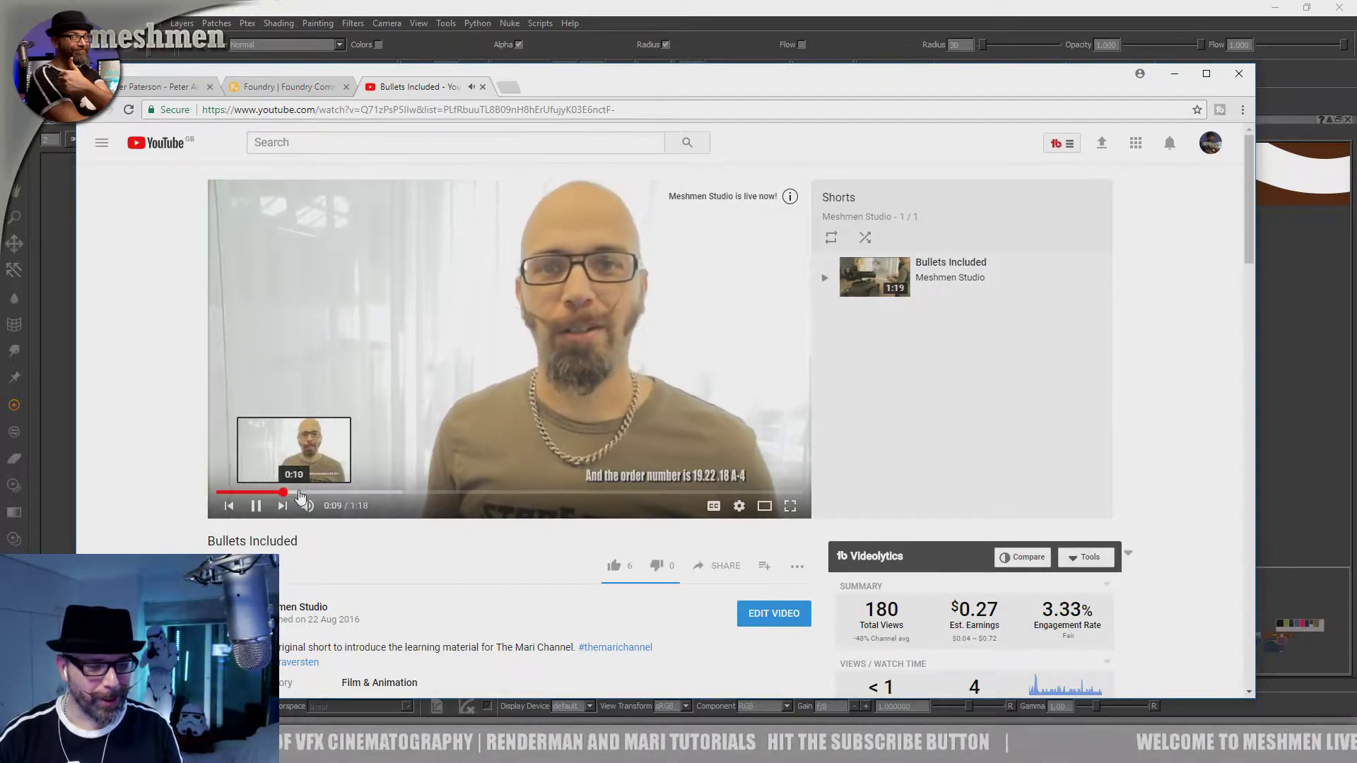
pyautogui.click(297, 493)
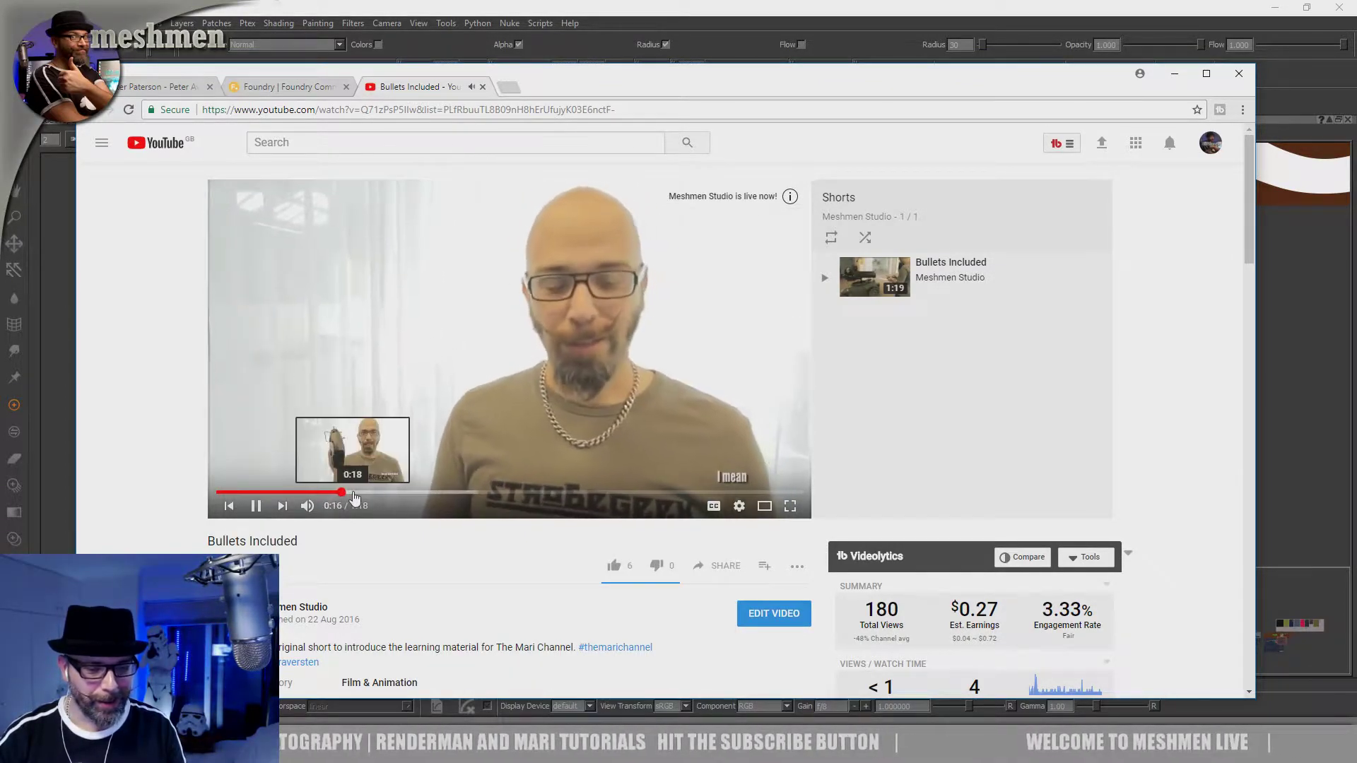
pyautogui.click(410, 493)
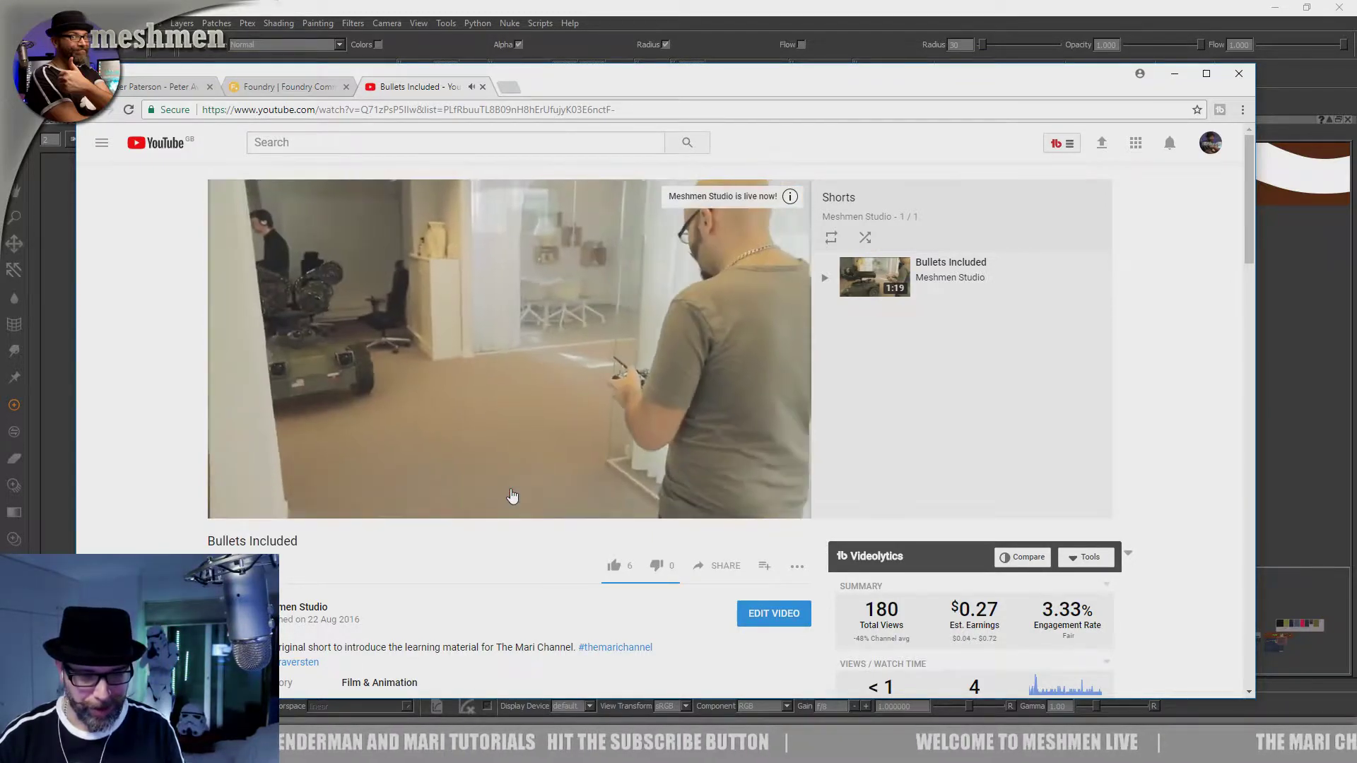
pyautogui.click(501, 492)
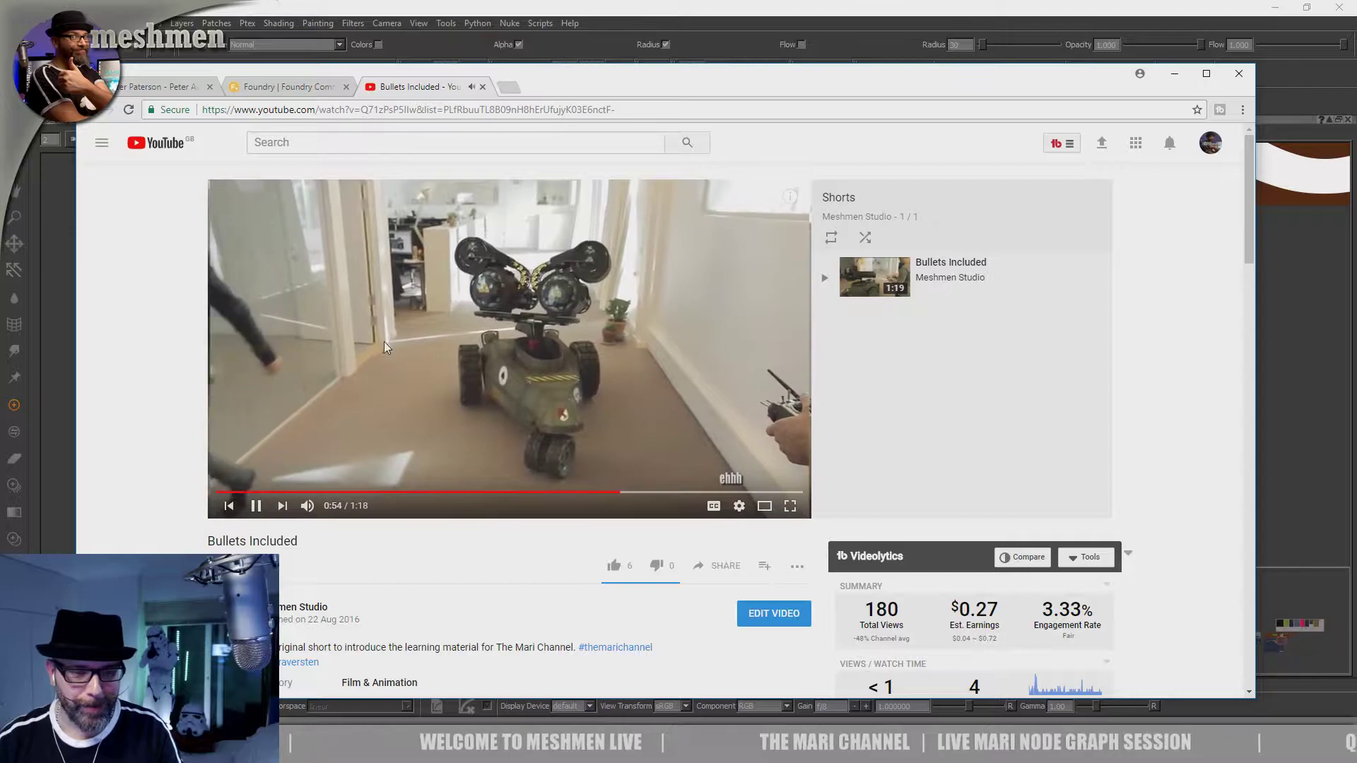
pyautogui.click(594, 493)
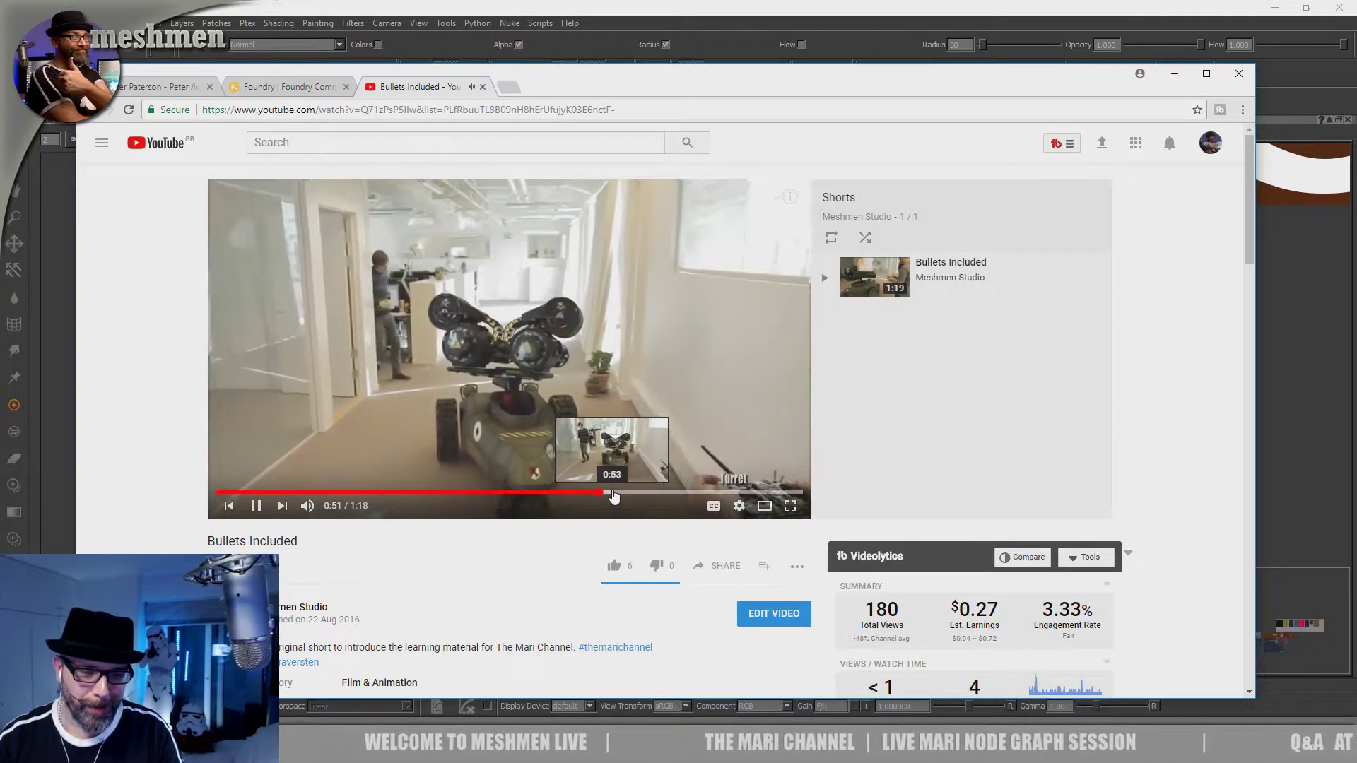
pyautogui.click(645, 492)
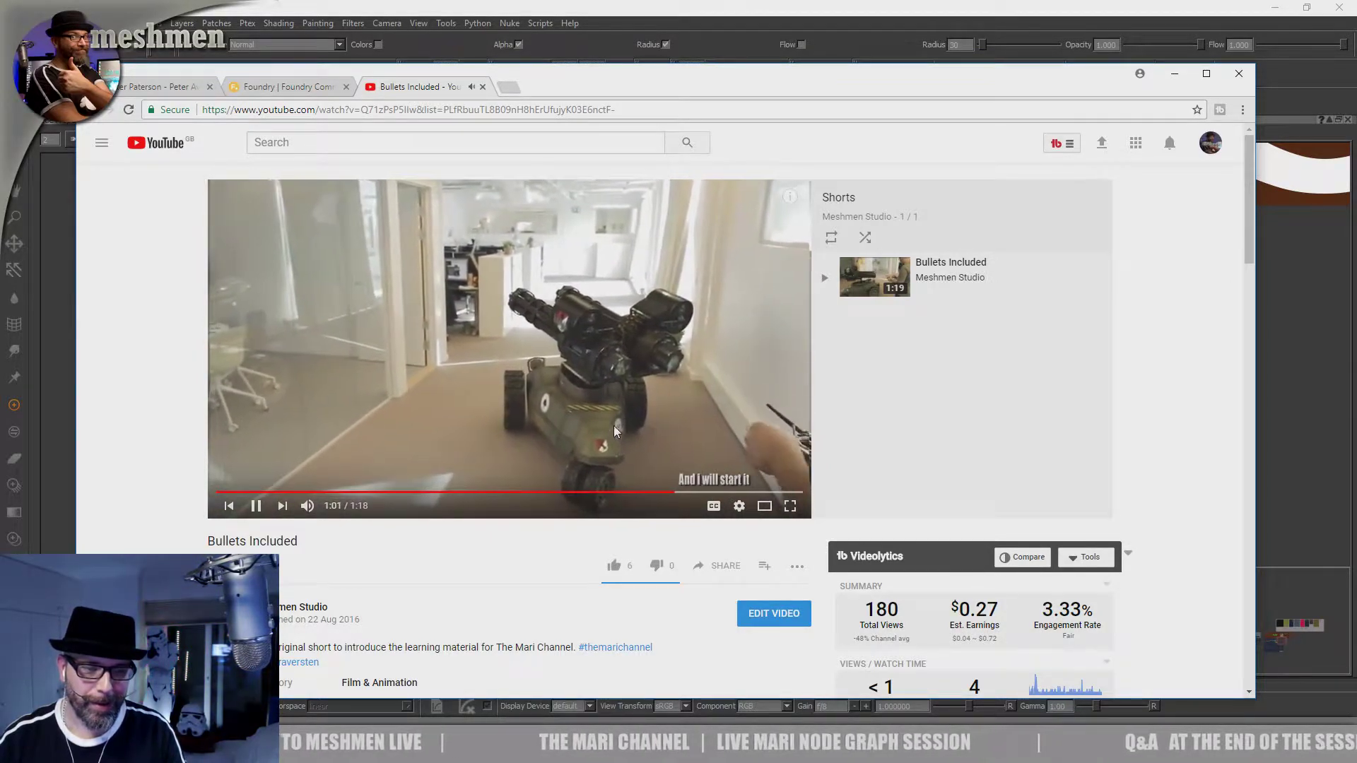
pyautogui.click(702, 493)
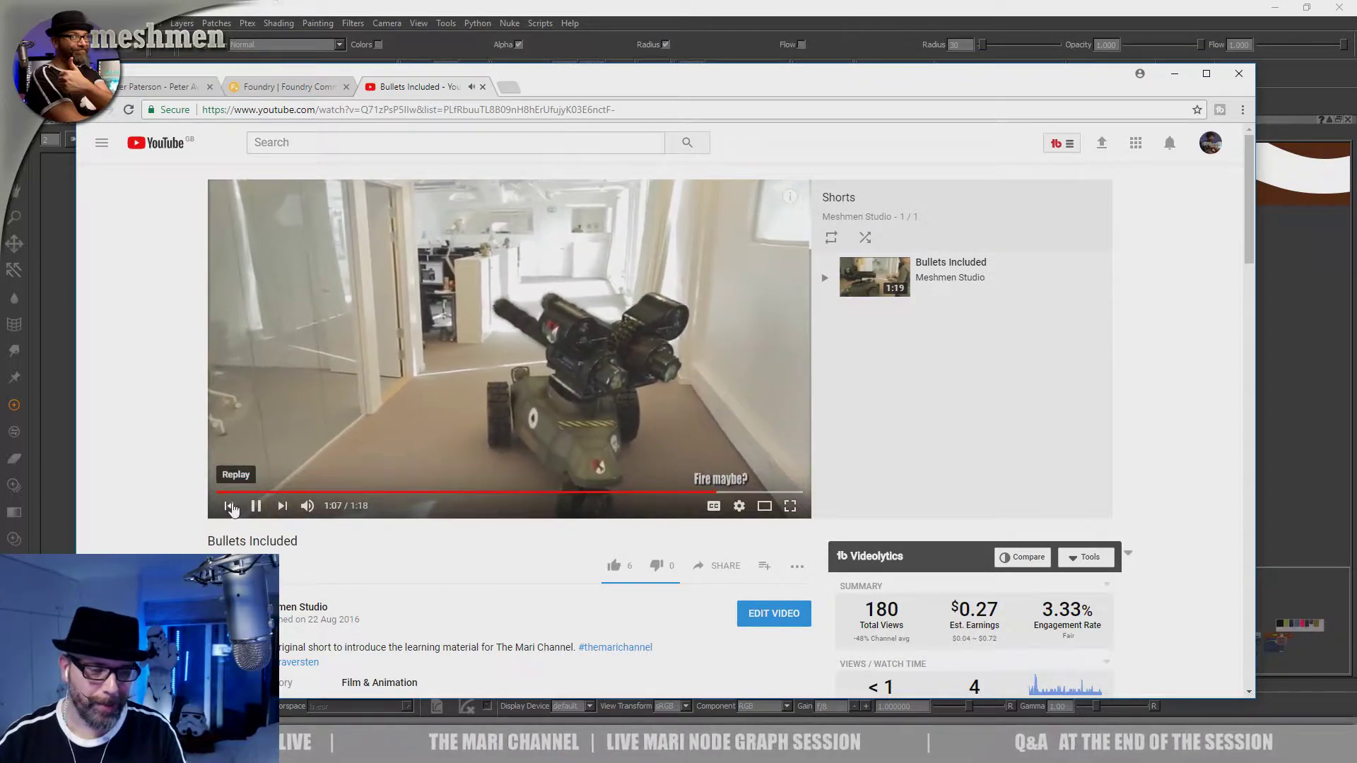
pyautogui.click(255, 505)
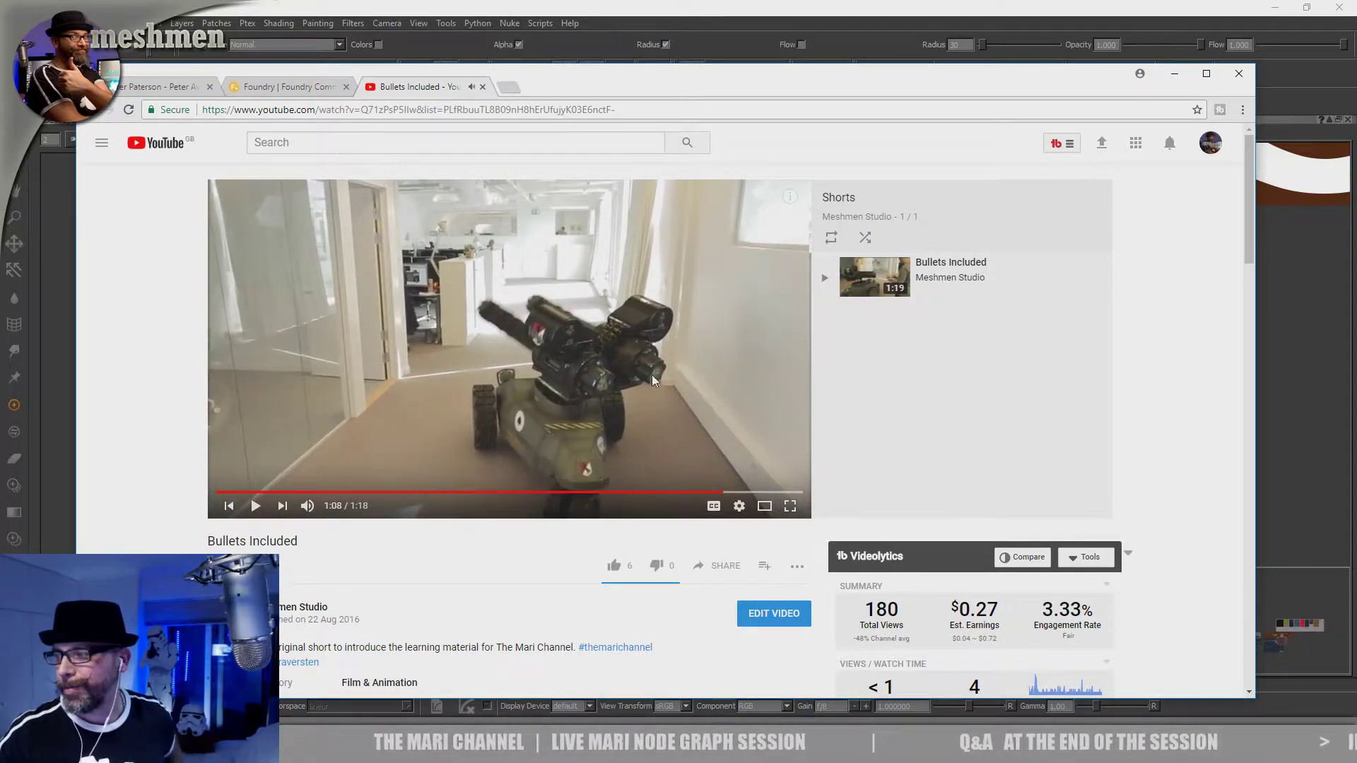
# Step: Close the YouTube tab and move the browser window aside to check the channel export progress in Mari
pyautogui.moveTo(718, 91); pyautogui.dragTo(733, 148)
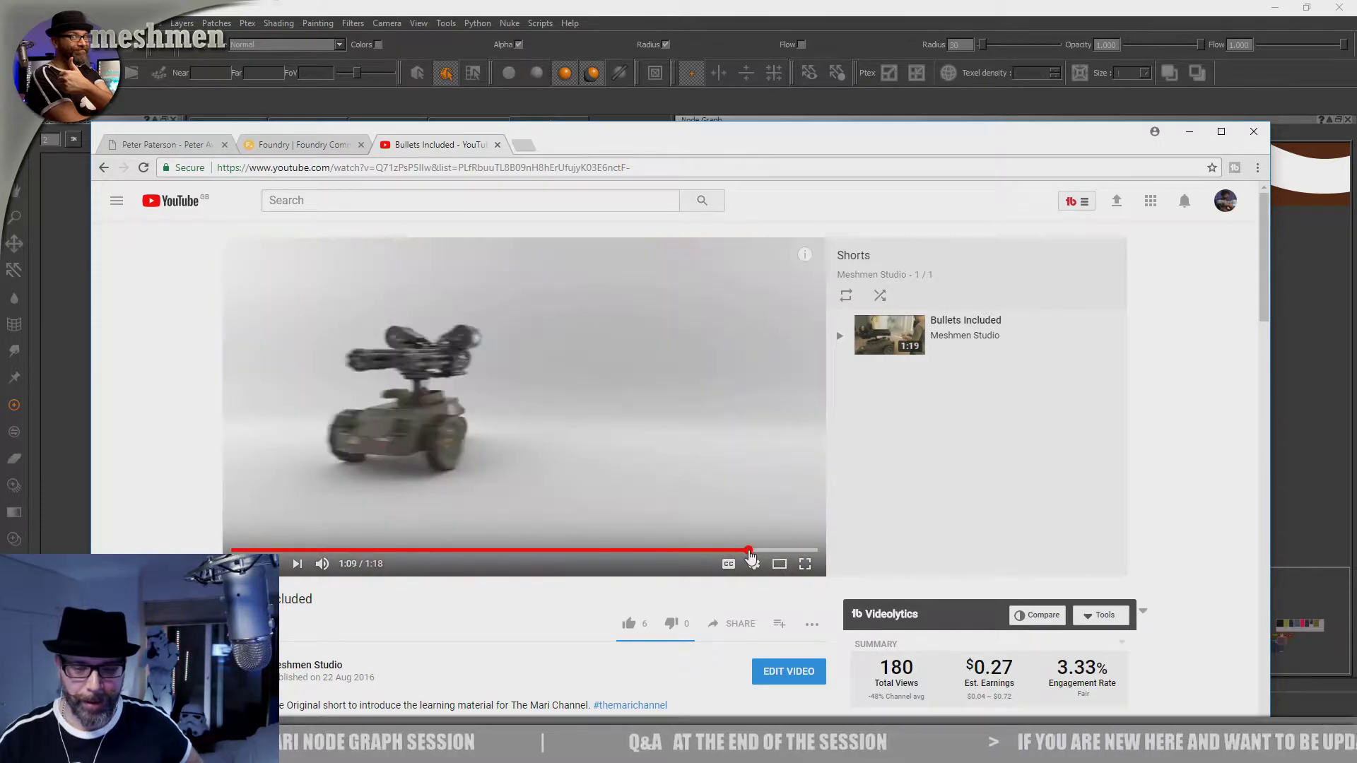
pyautogui.click(498, 145)
pyautogui.moveTo(551, 145); pyautogui.dragTo(616, 559)
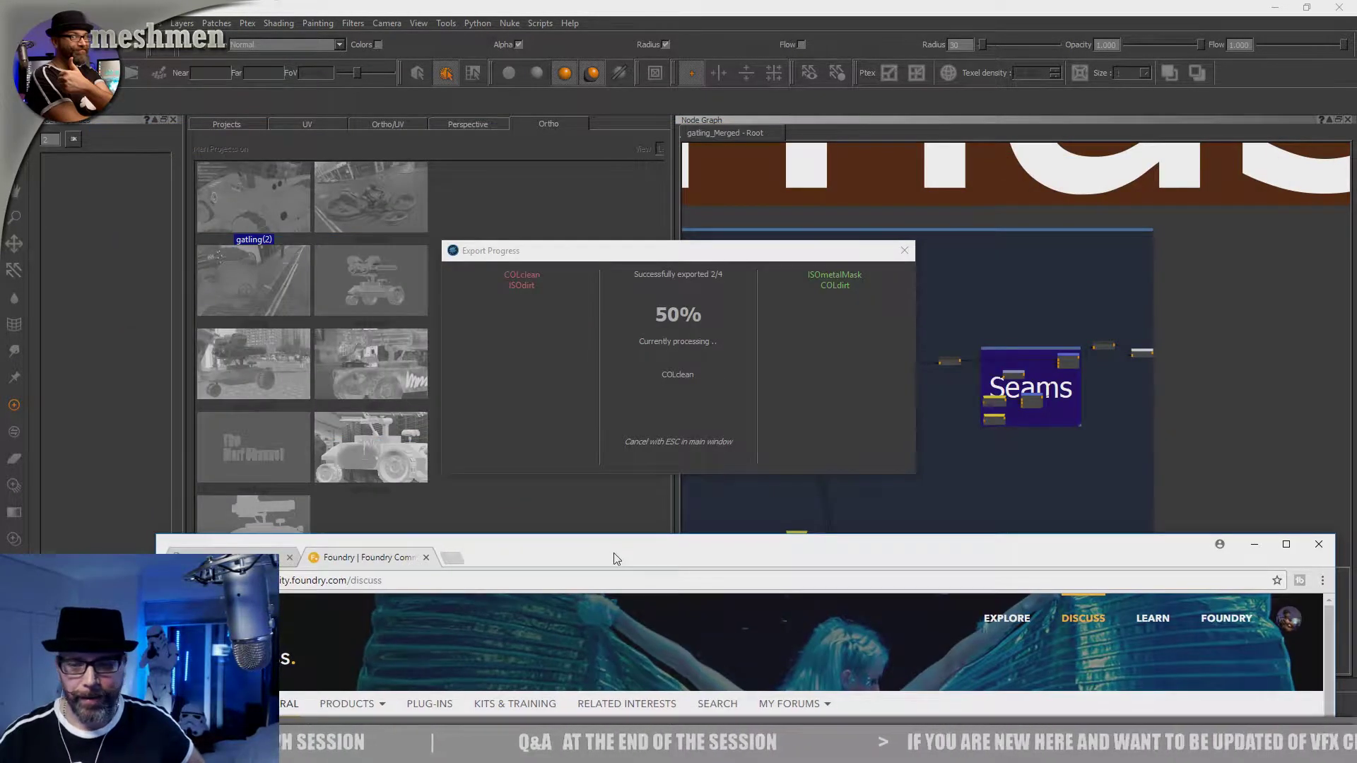
pyautogui.moveTo(743, 556); pyautogui.dragTo(717, 521)
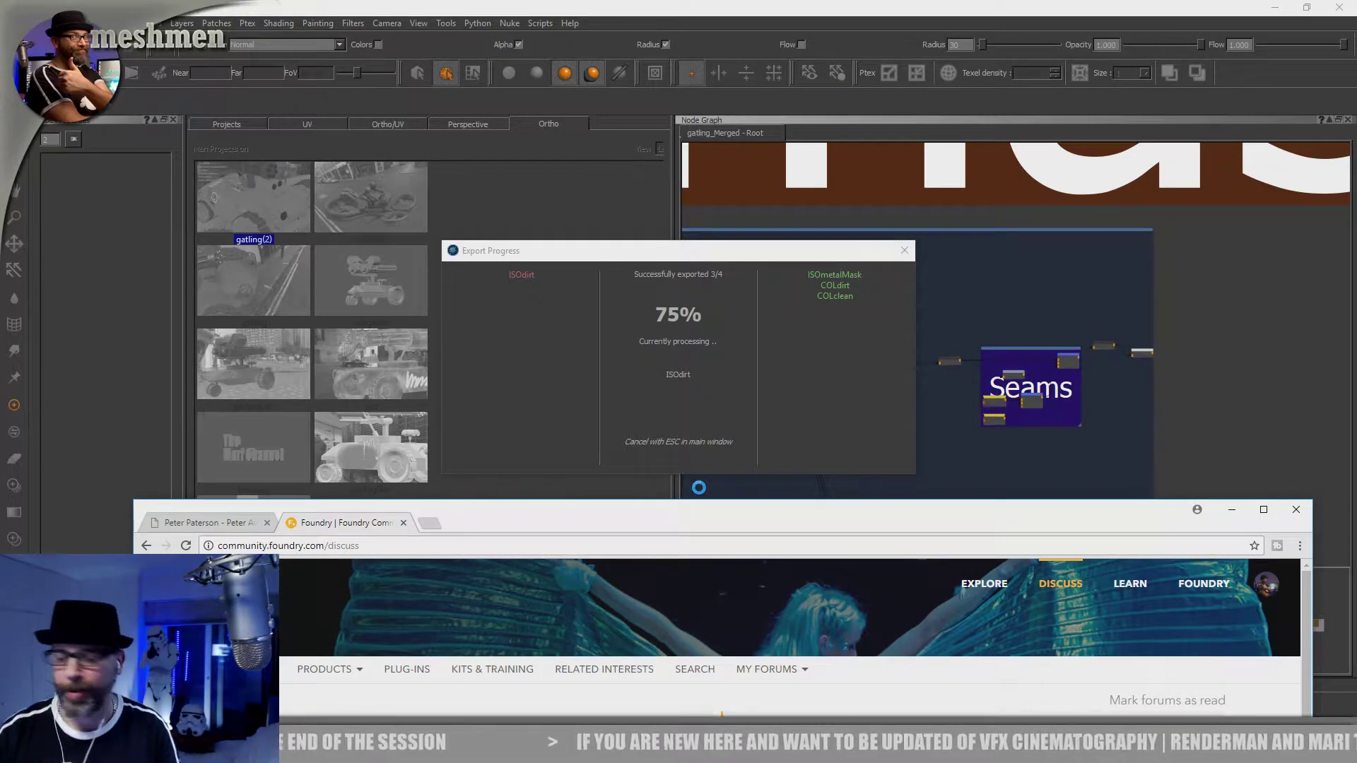
pyautogui.moveTo(718, 523); pyautogui.dragTo(717, 509)
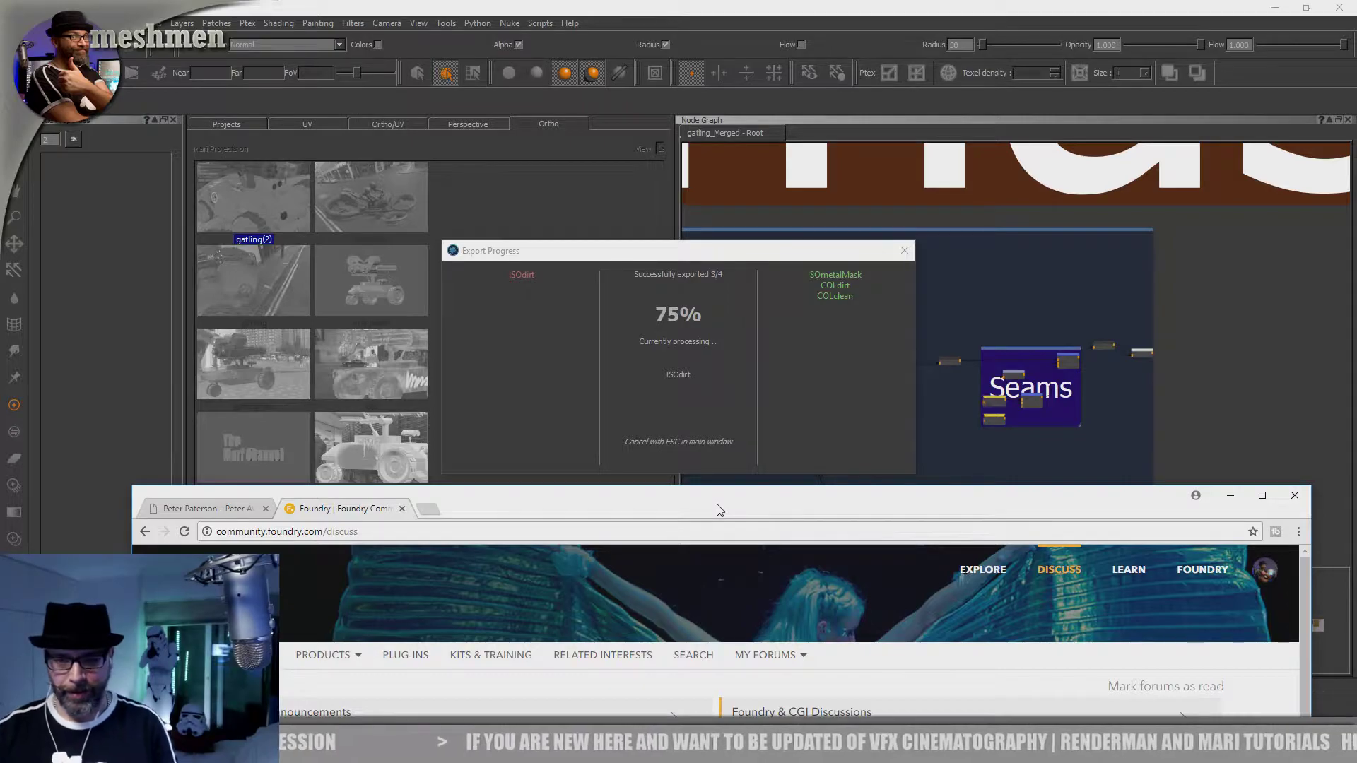
pyautogui.moveTo(720, 510); pyautogui.dragTo(724, 487)
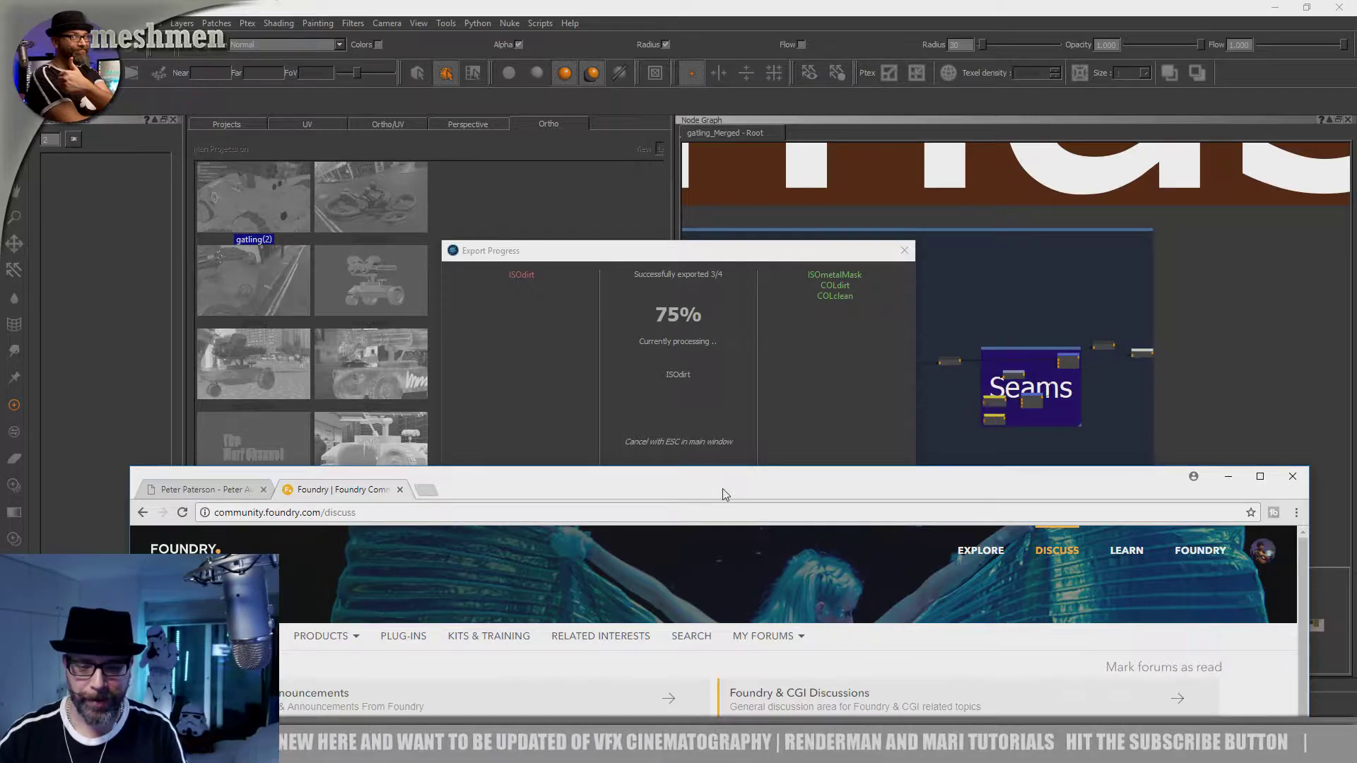
pyautogui.moveTo(723, 493); pyautogui.dragTo(728, 503)
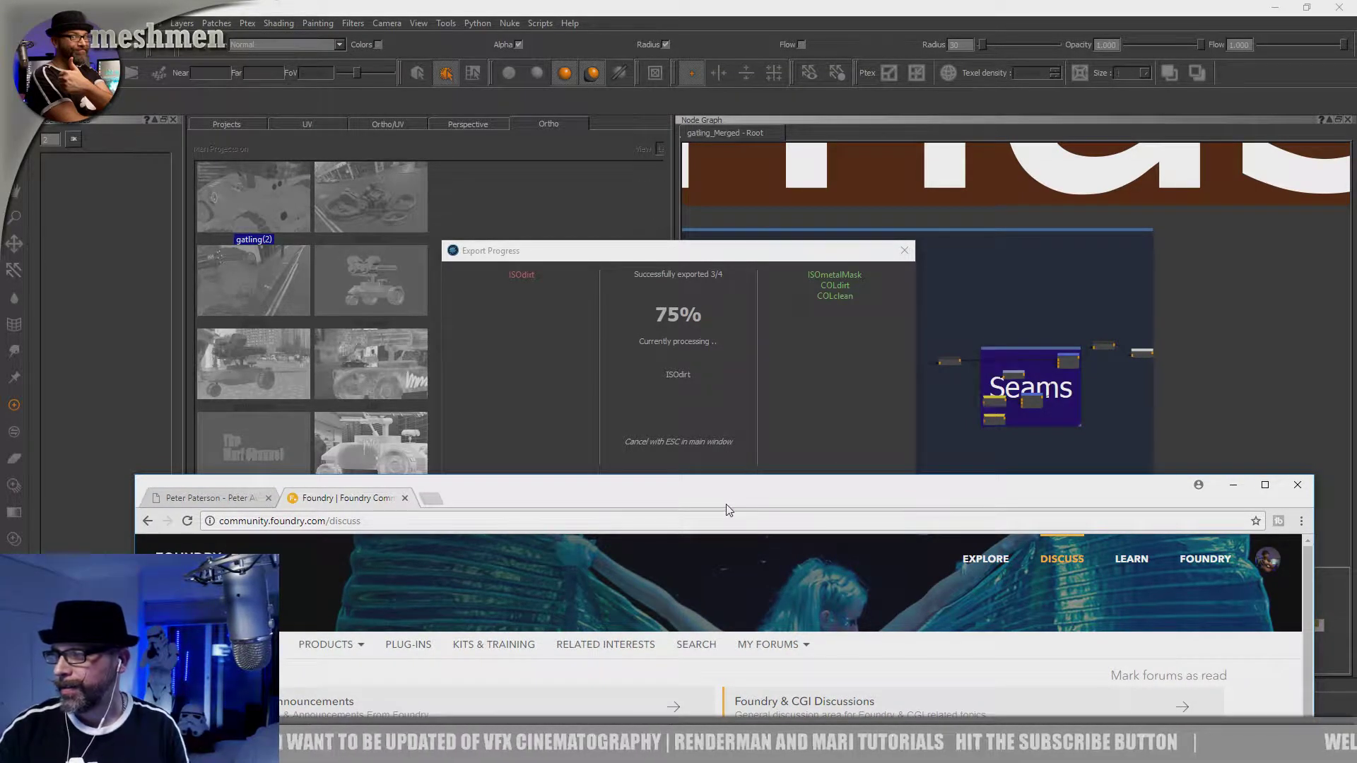
pyautogui.moveTo(730, 500); pyautogui.dragTo(772, 424)
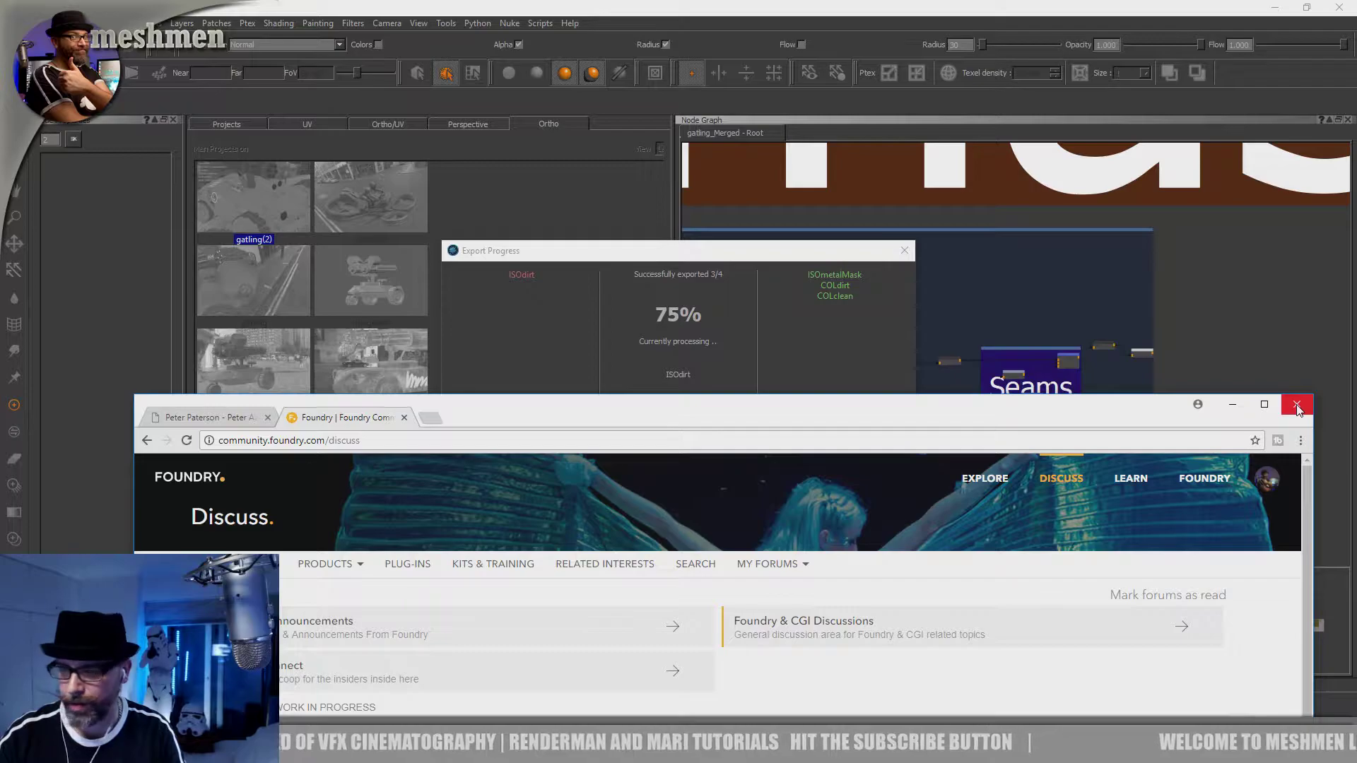
pyautogui.moveTo(874, 422); pyautogui.dragTo(877, 420)
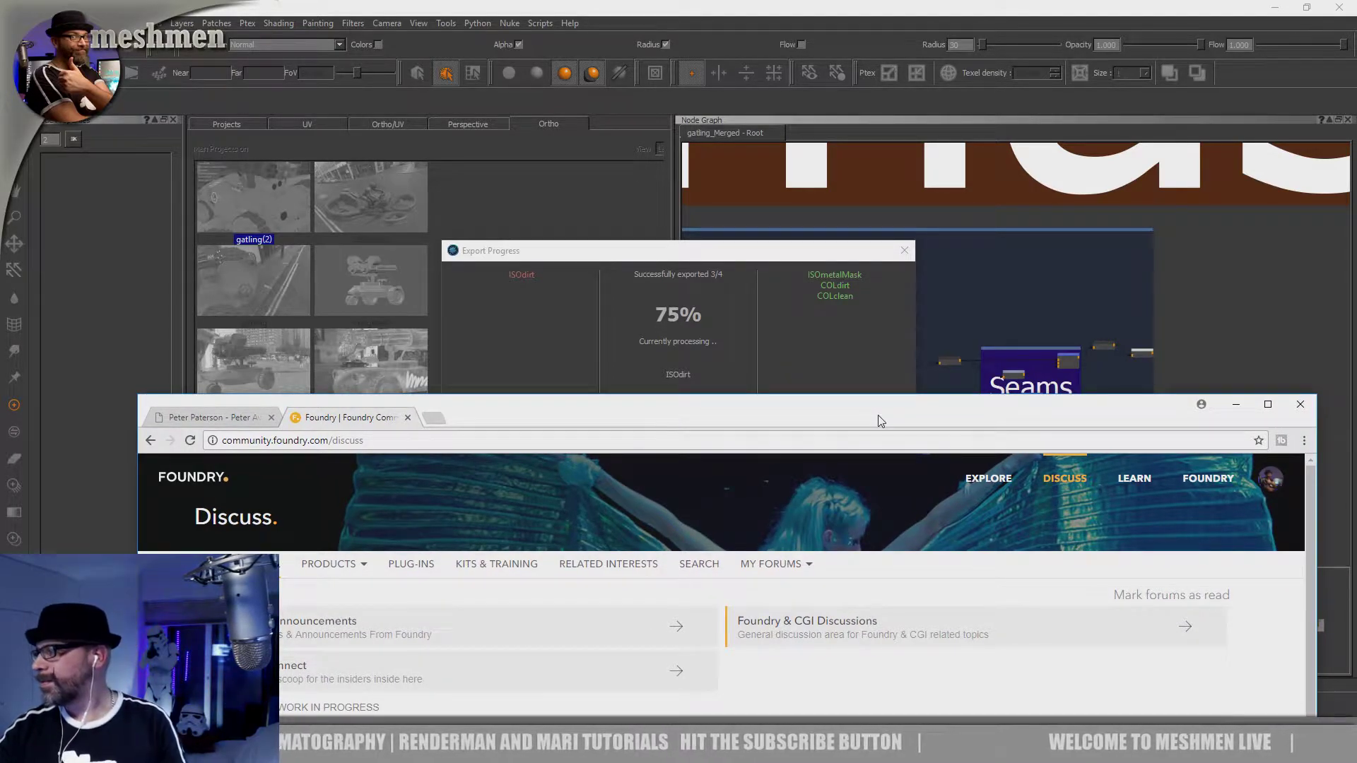
pyautogui.moveTo(874, 417); pyautogui.dragTo(880, 500)
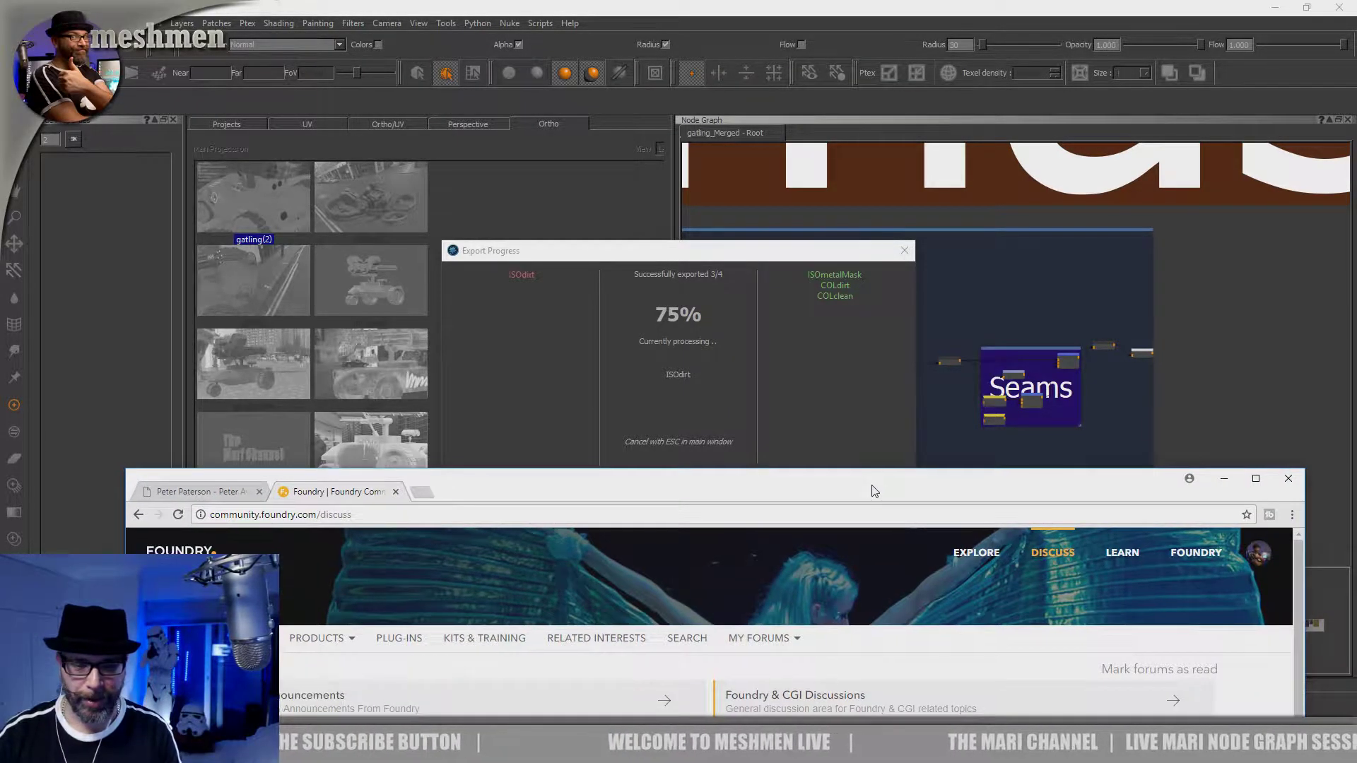
pyautogui.moveTo(872, 488); pyautogui.dragTo(879, 498)
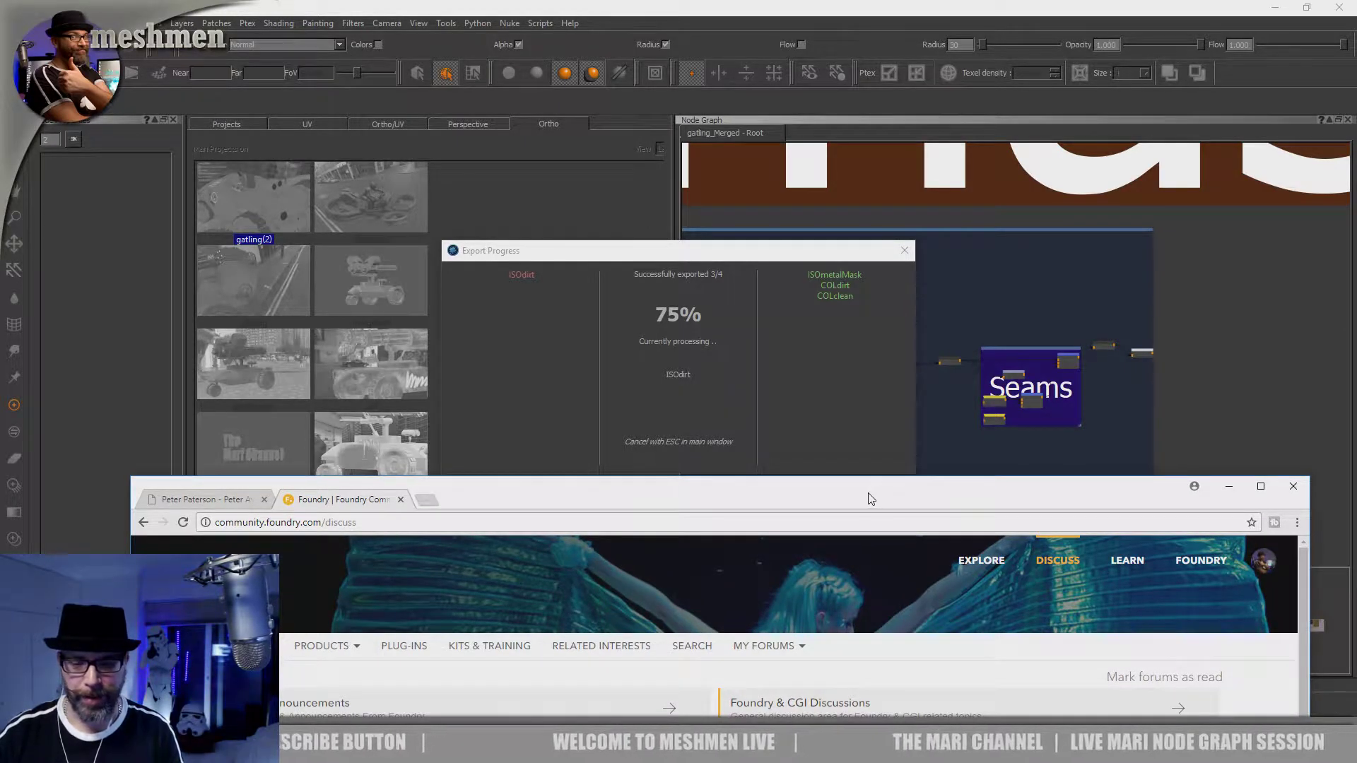
pyautogui.moveTo(872, 500); pyautogui.dragTo(882, 515)
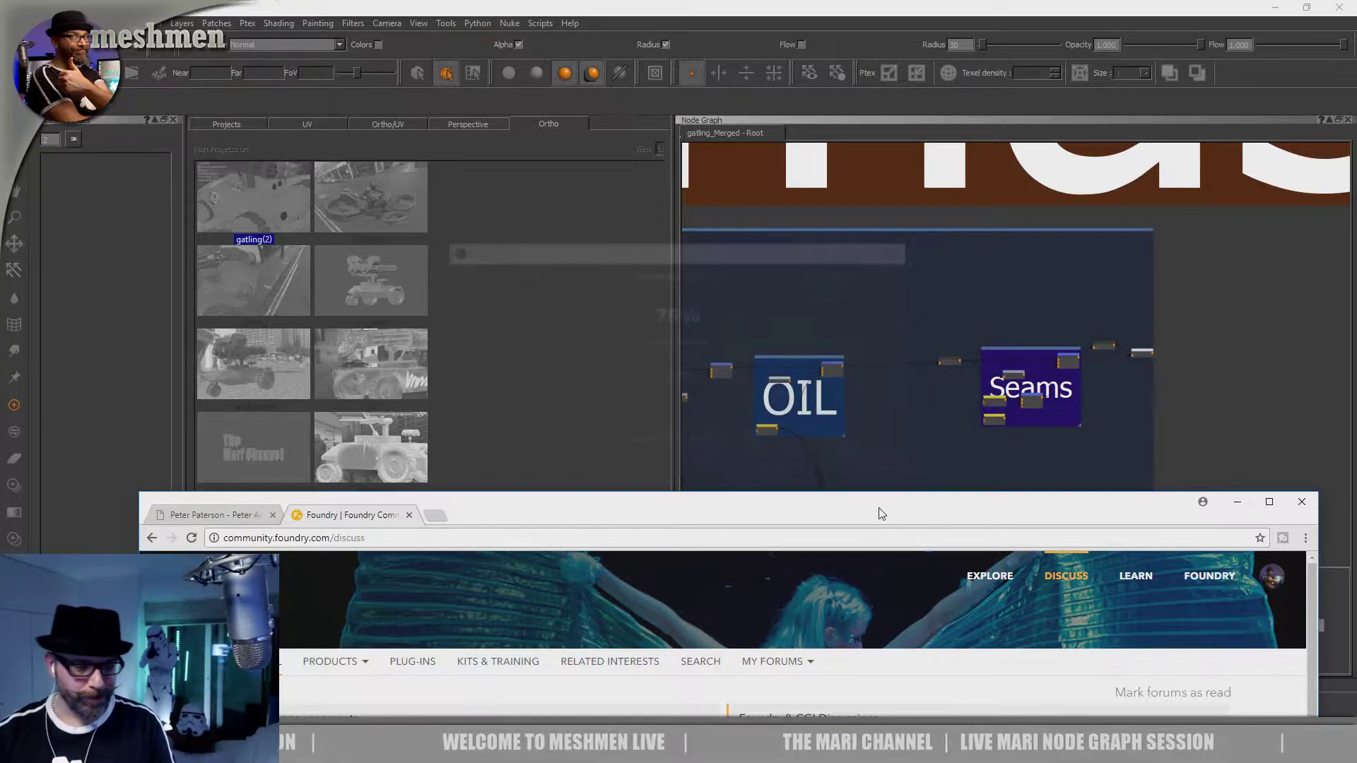
# Step: Bring Mari back in front of the browser and close the open gatling project
pyautogui.moveTo(881, 514); pyautogui.dragTo(808, 587)
pyautogui.click(645, 381)
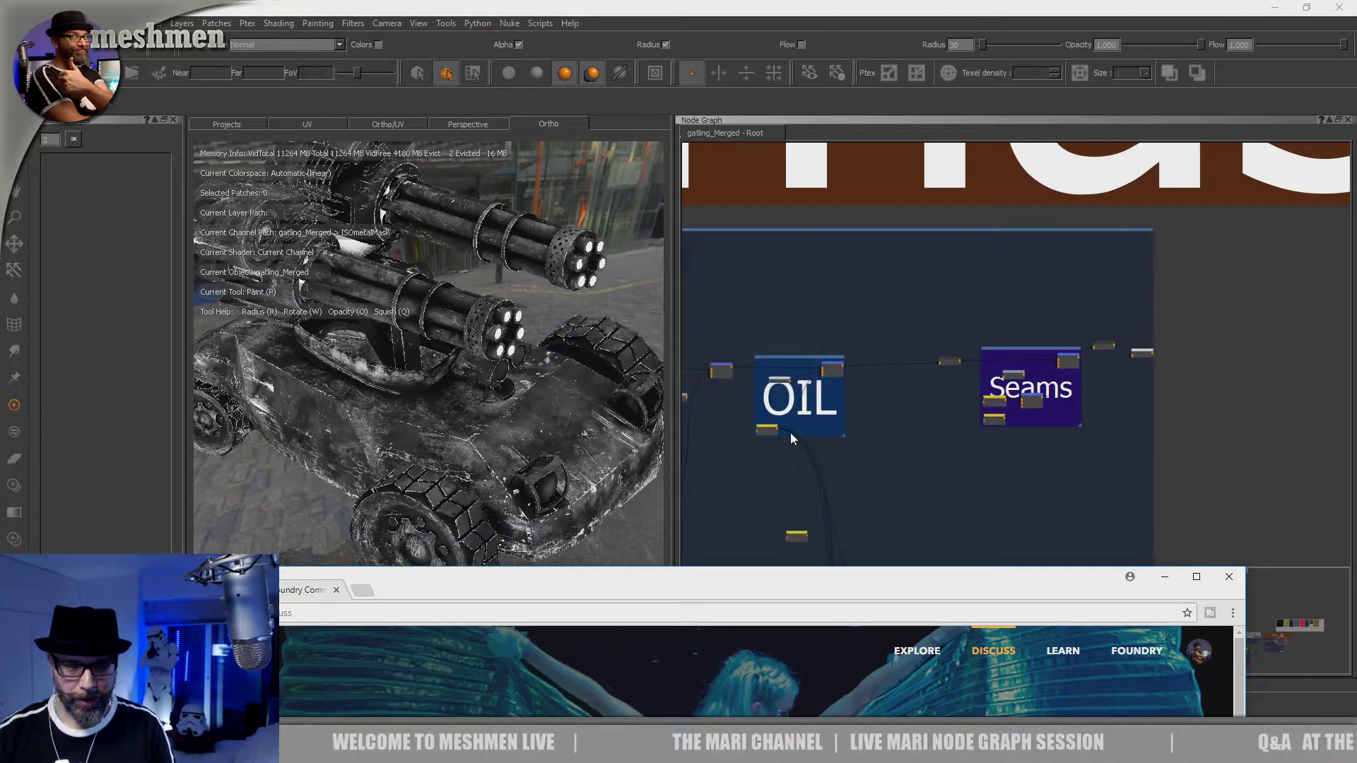
pyautogui.click(1206, 422)
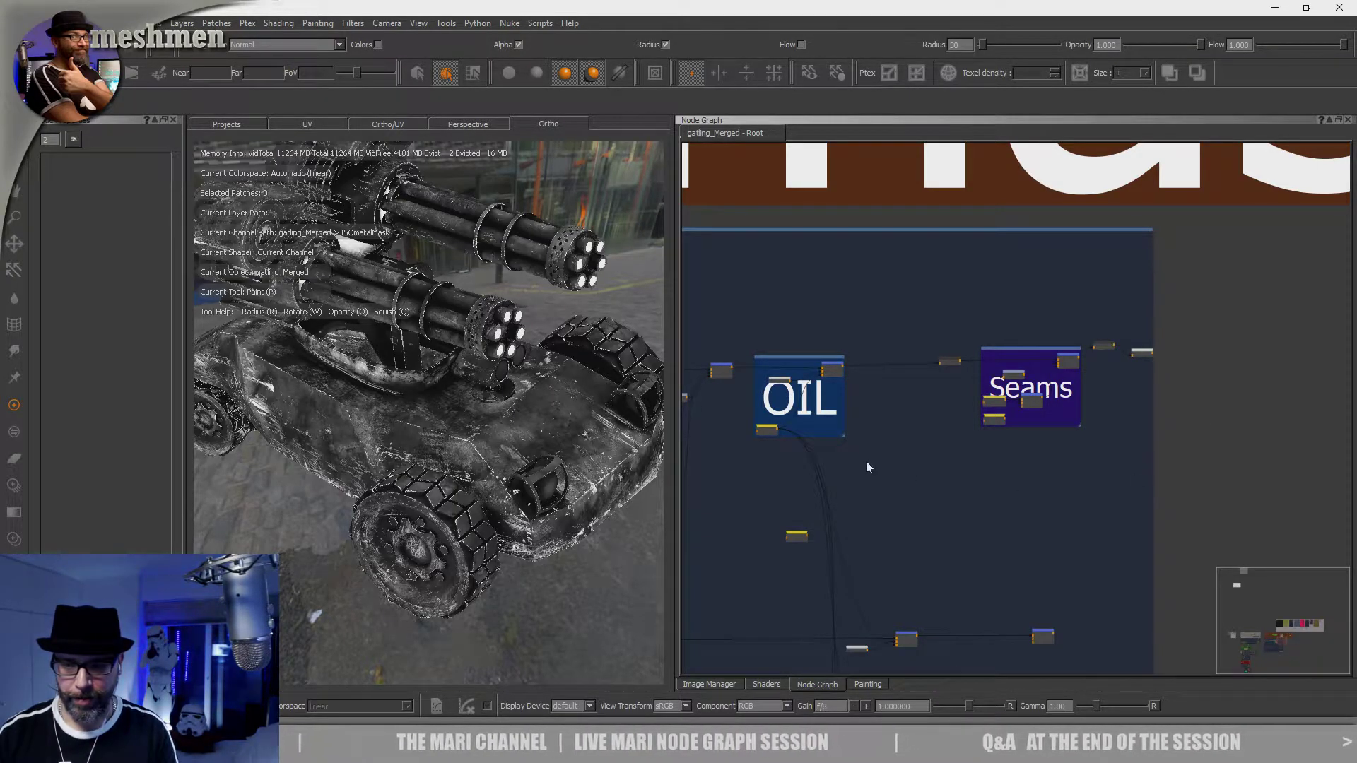
pyautogui.scroll(-5, 906, 480)
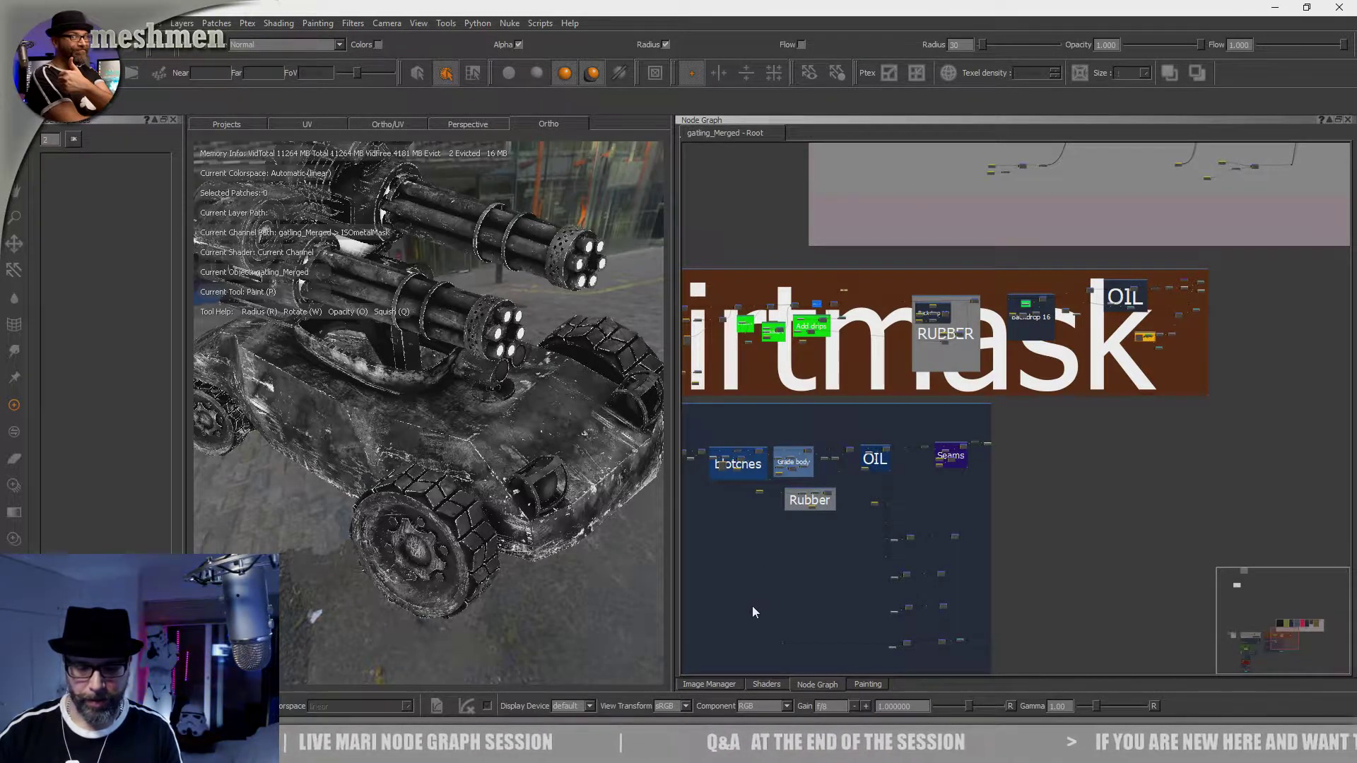
pyautogui.hotkey('ctrl', 'w')
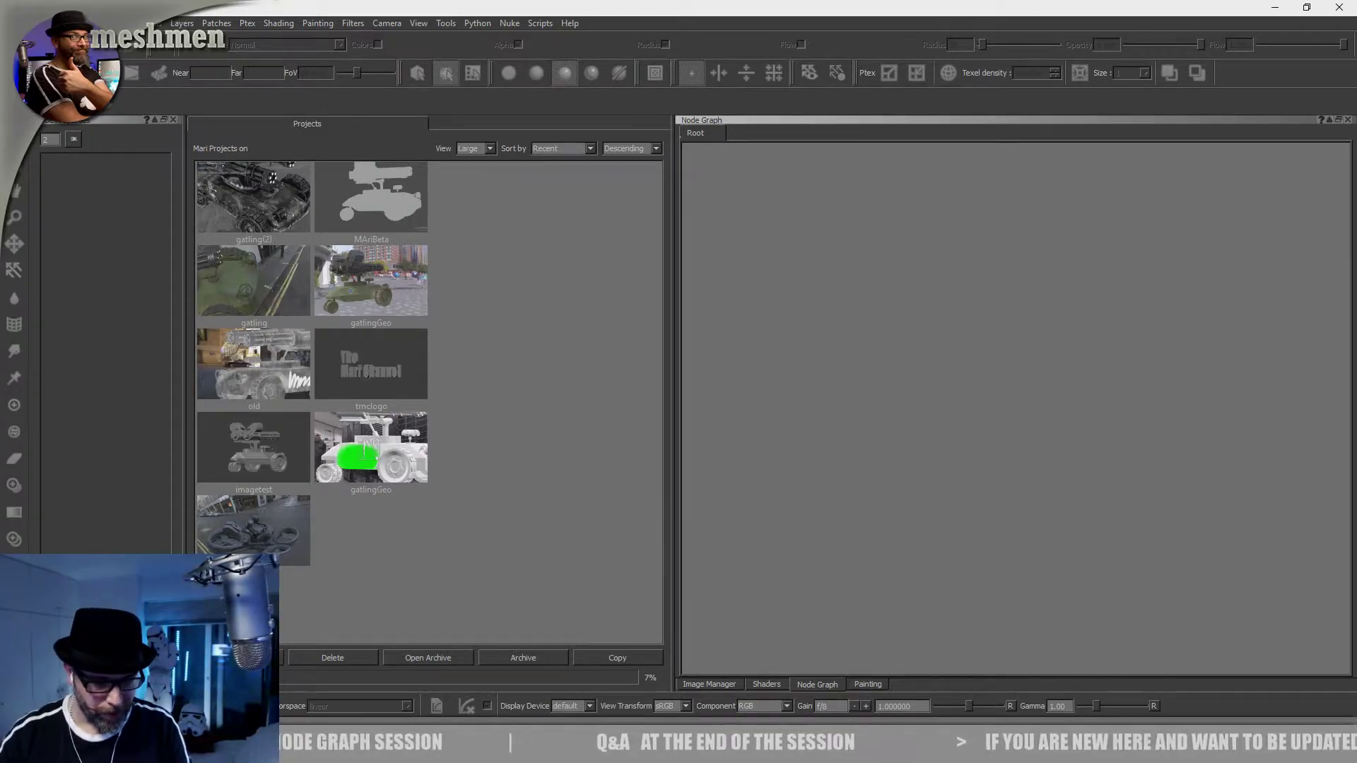
# Step: Browse the Projects (Z:) network drive in File Explorer to the Projects folder inside Crashplan
pyautogui.press('super+e')
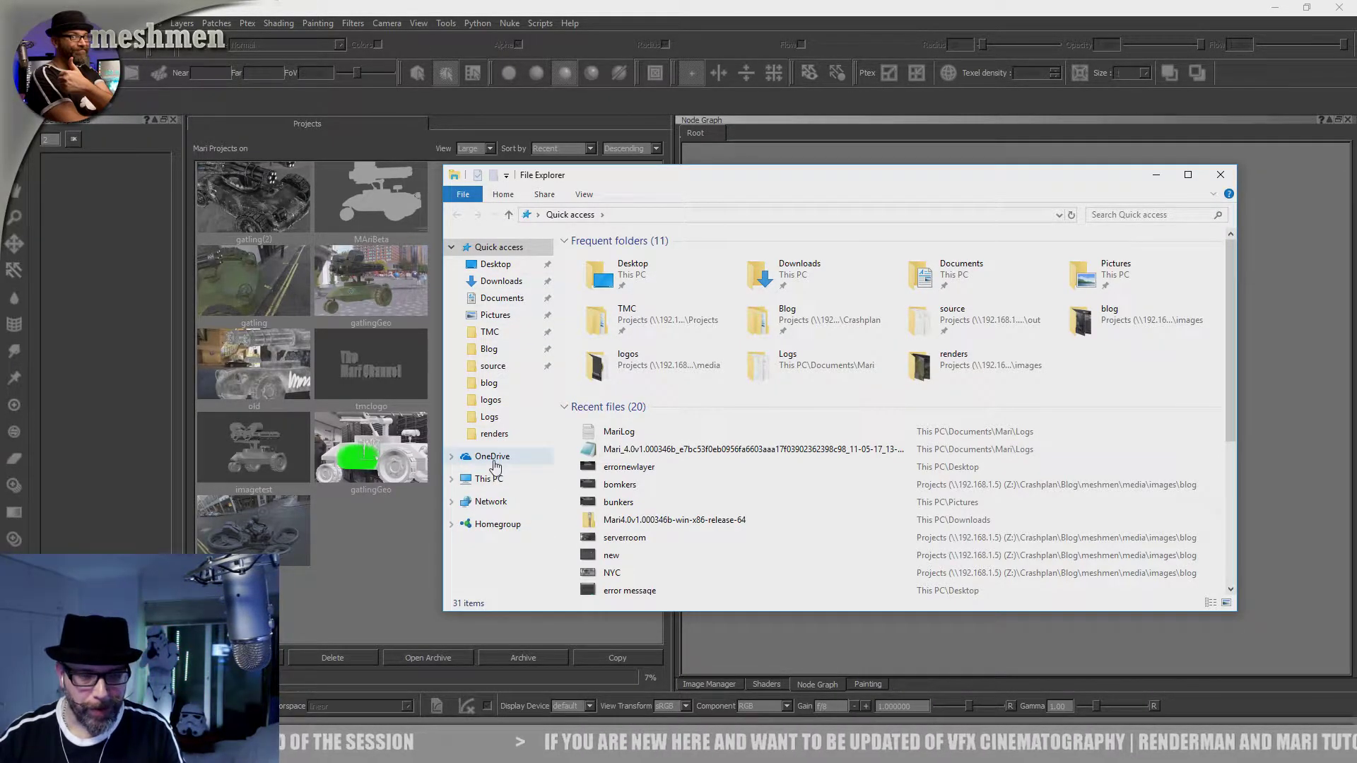
pyautogui.click(531, 480)
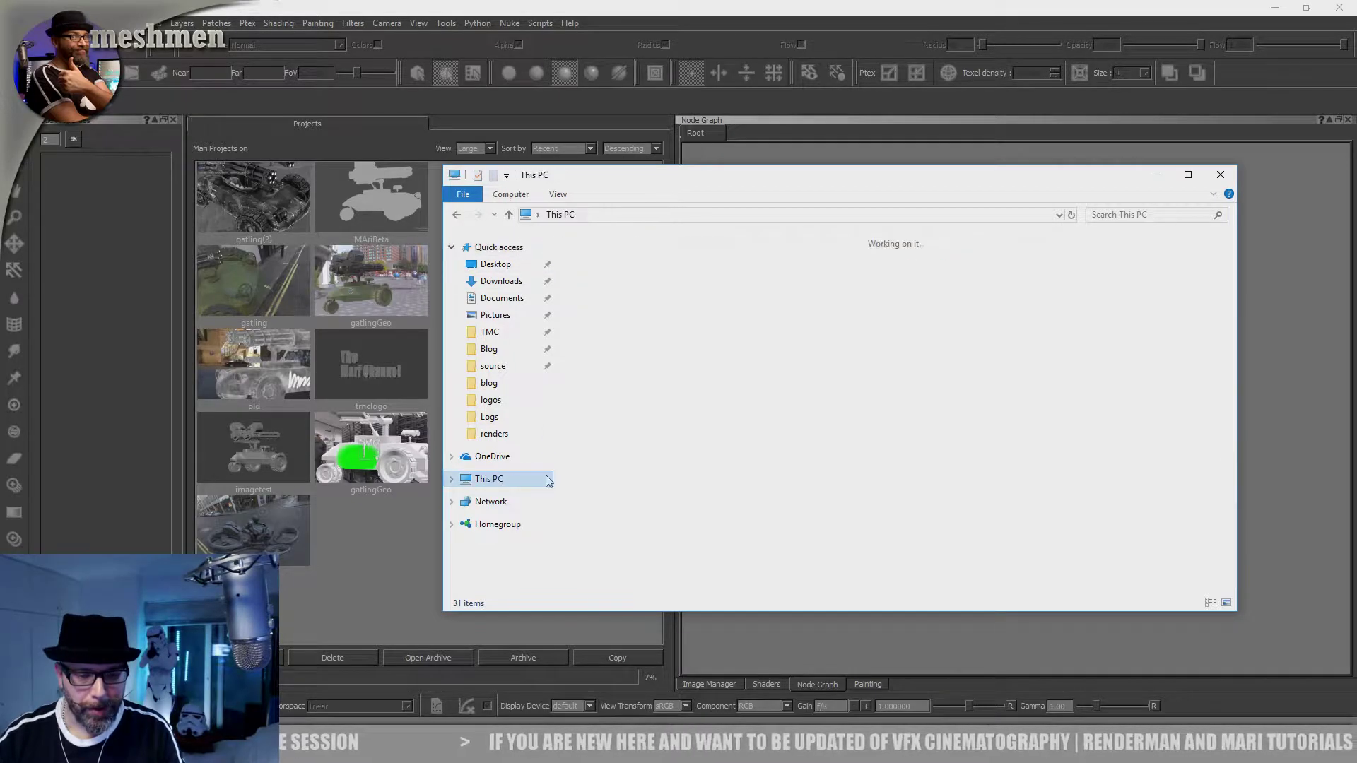
pyautogui.doubleClick(615, 560)
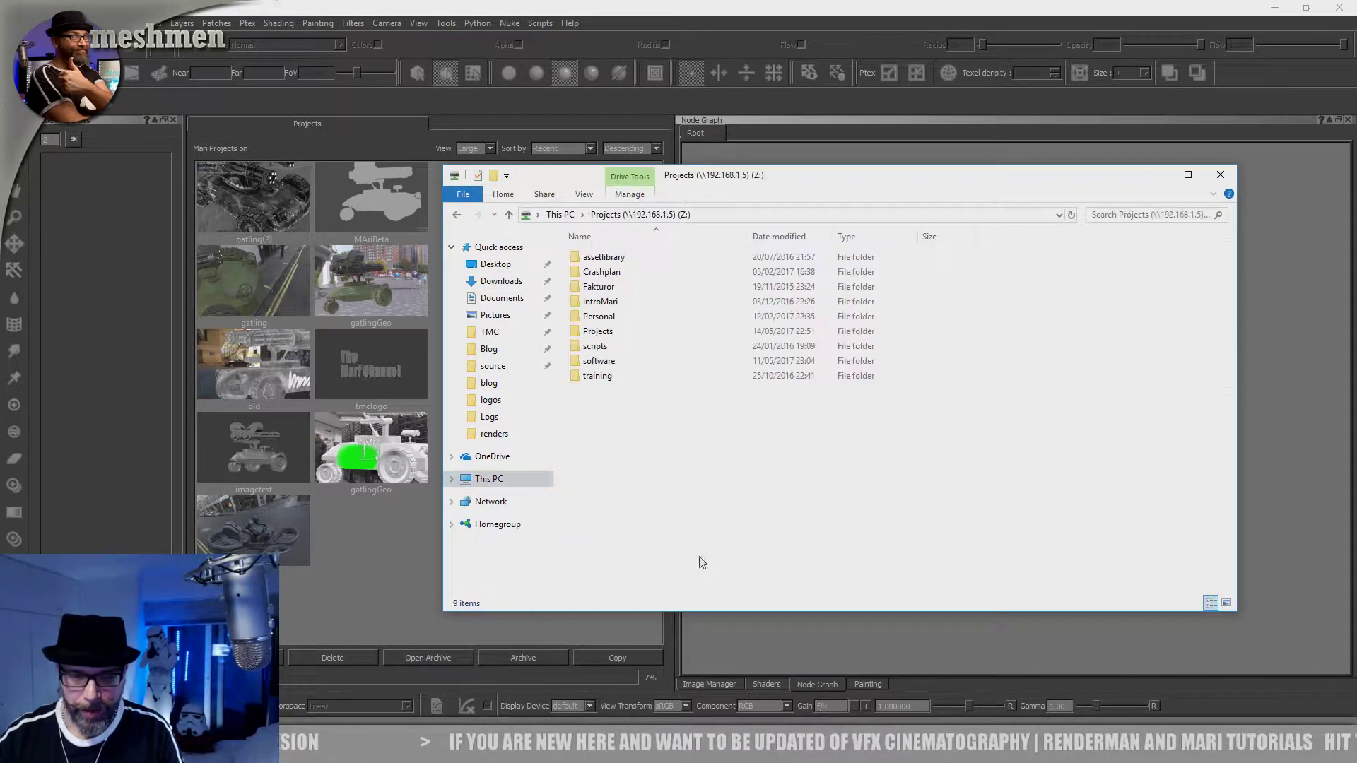
pyautogui.doubleClick(601, 332)
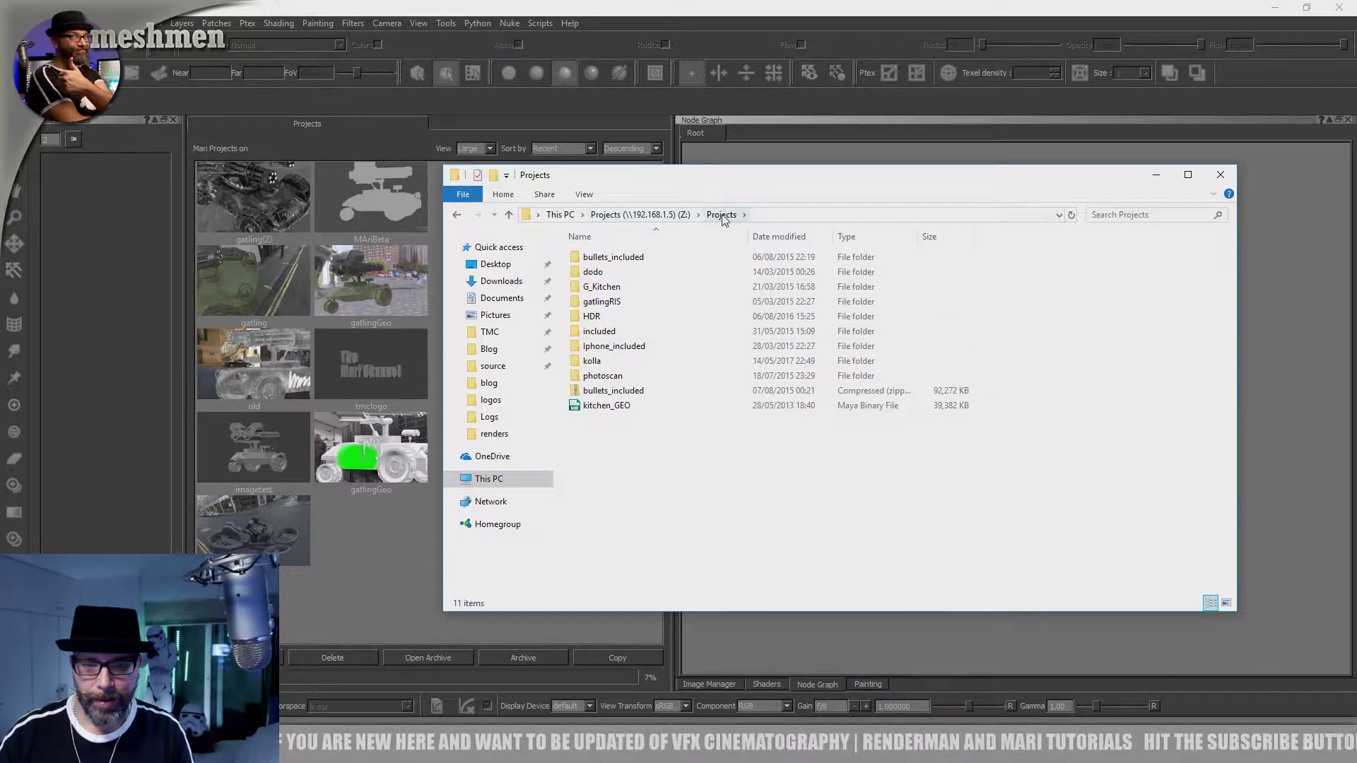
pyautogui.click(639, 214)
pyautogui.doubleClick(600, 273)
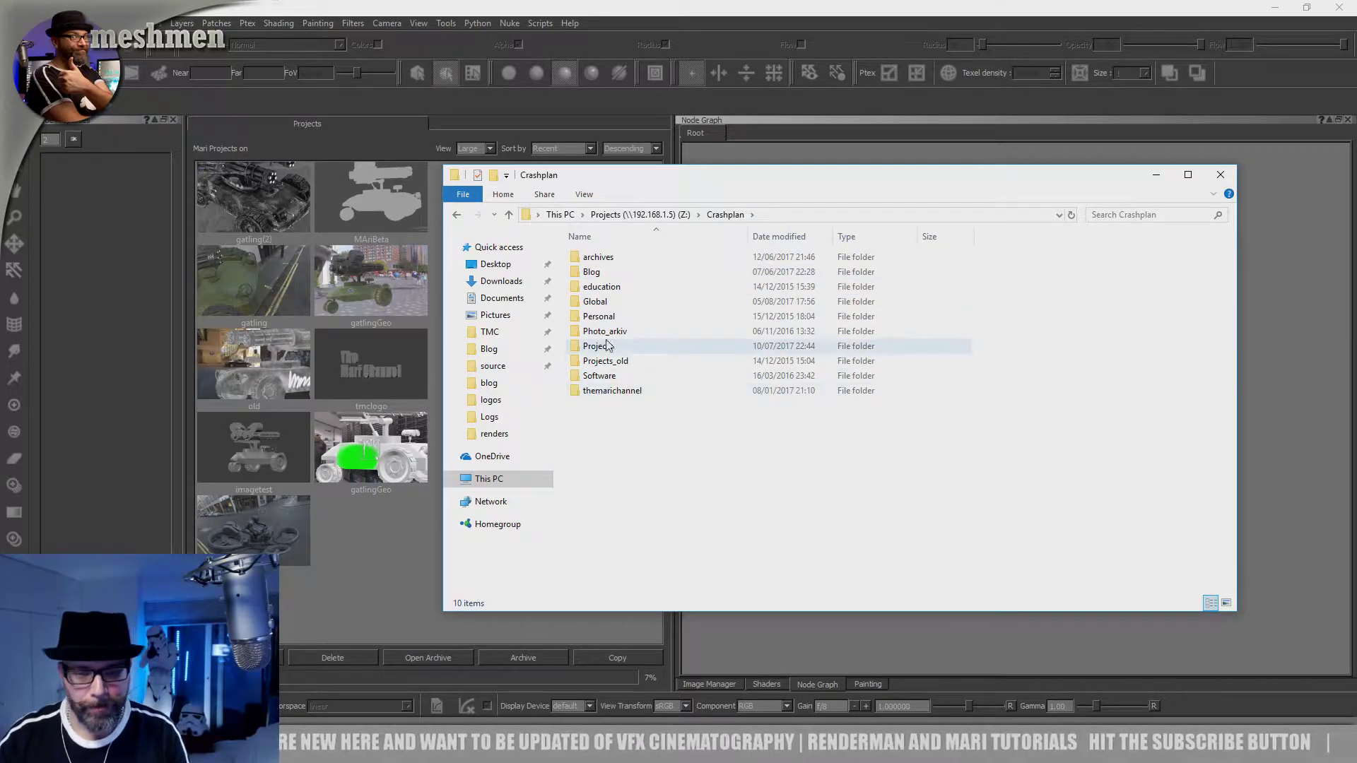
pyautogui.doubleClick(610, 345)
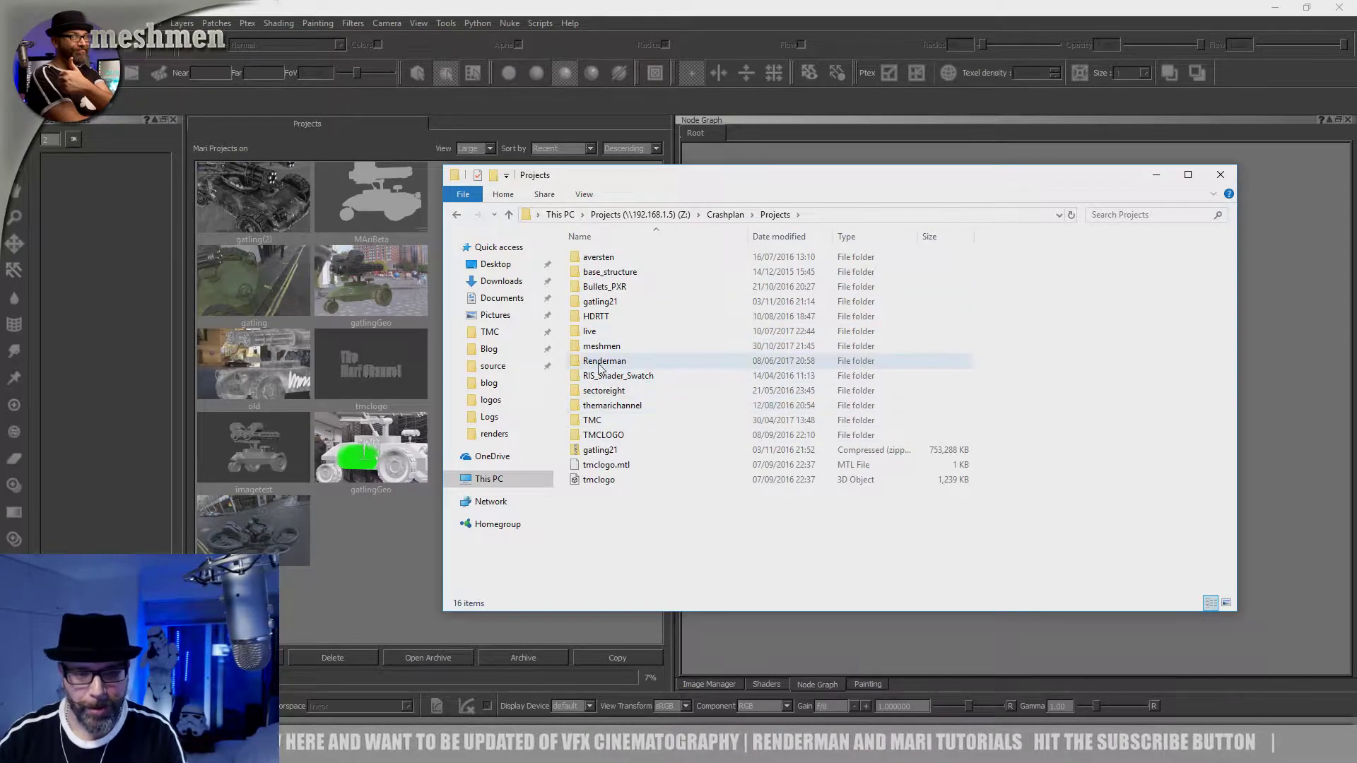
# Step: Open the exported textures' source folder under meshmen, gatling, vchlGatling, mari, out
pyautogui.doubleClick(597, 346)
pyautogui.doubleClick(596, 286)
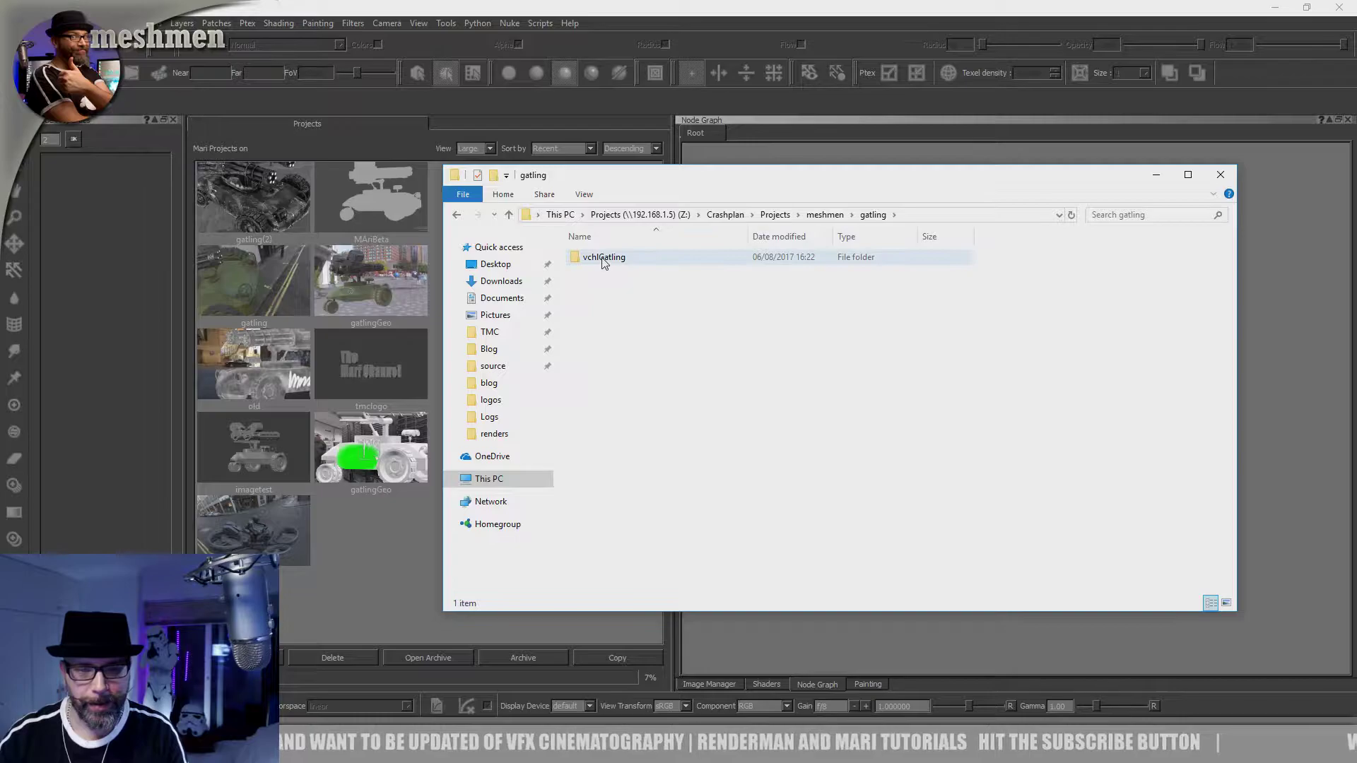
pyautogui.doubleClick(599, 257)
pyautogui.doubleClick(591, 345)
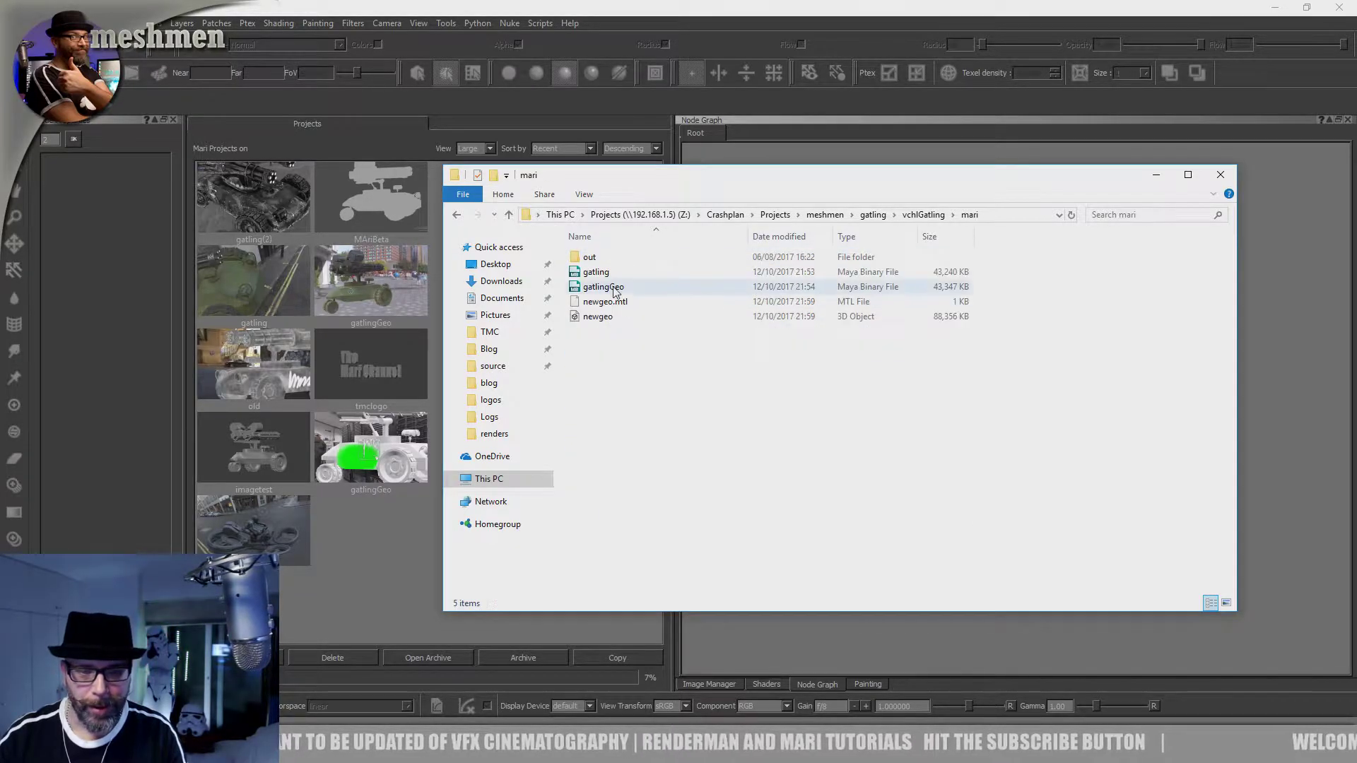
pyautogui.click(586, 259)
pyautogui.doubleClick(586, 258)
pyautogui.doubleClick(591, 258)
# Step: Sort the source folder by modification date and cut the newest EXR files, from ISOdirt.1045.exr through ISOmetalMask.1002.exr
pyautogui.click(778, 236)
pyautogui.scroll(-15, 671, 333)
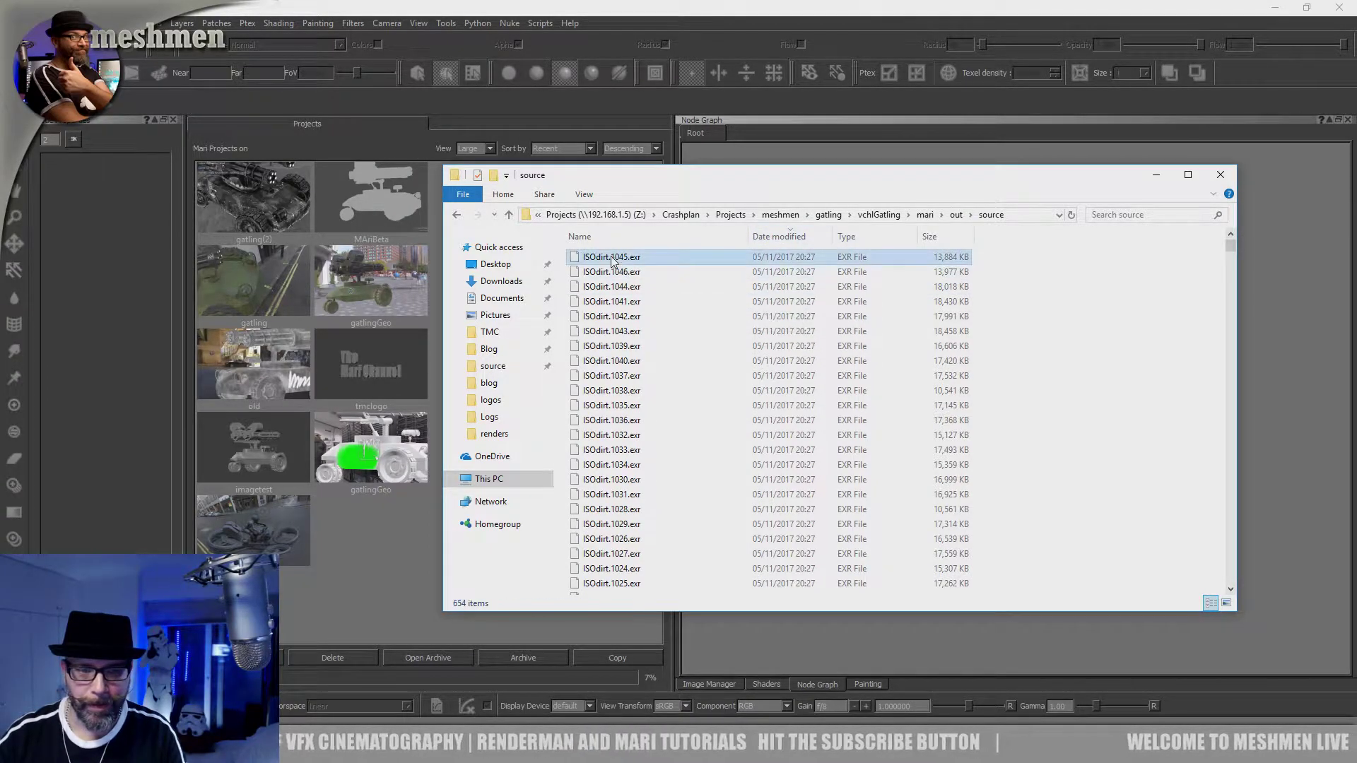
pyautogui.click(640, 410)
pyautogui.scroll(-20, 641, 414)
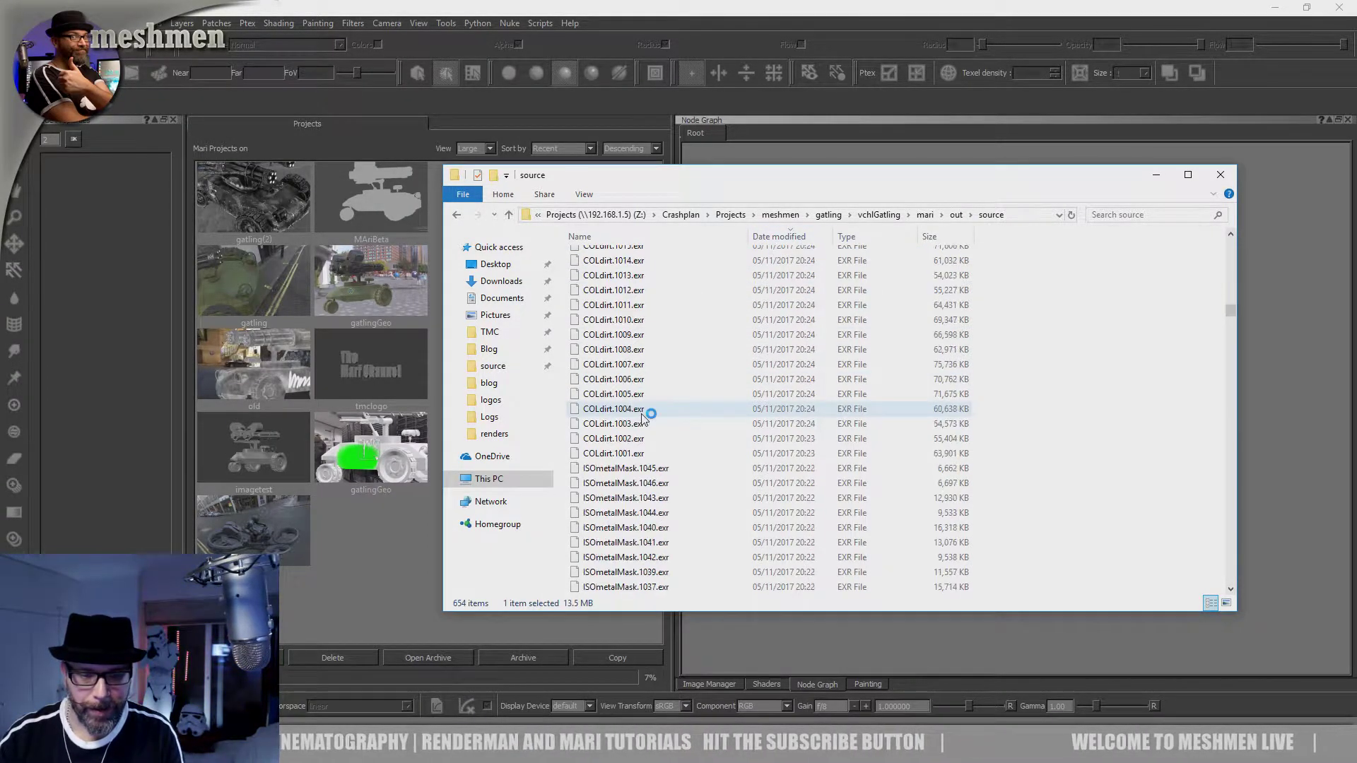
pyautogui.scroll(2, 645, 406)
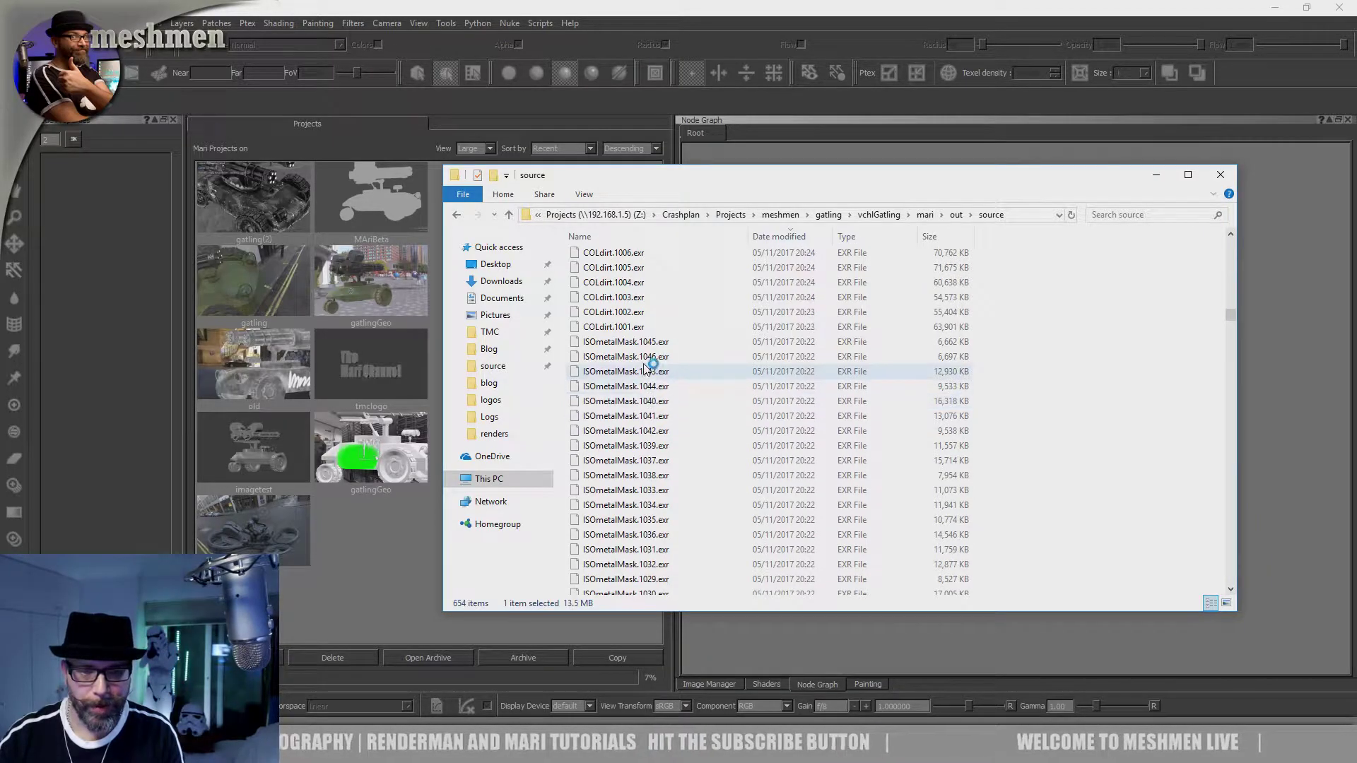
pyautogui.scroll(-13, 646, 381)
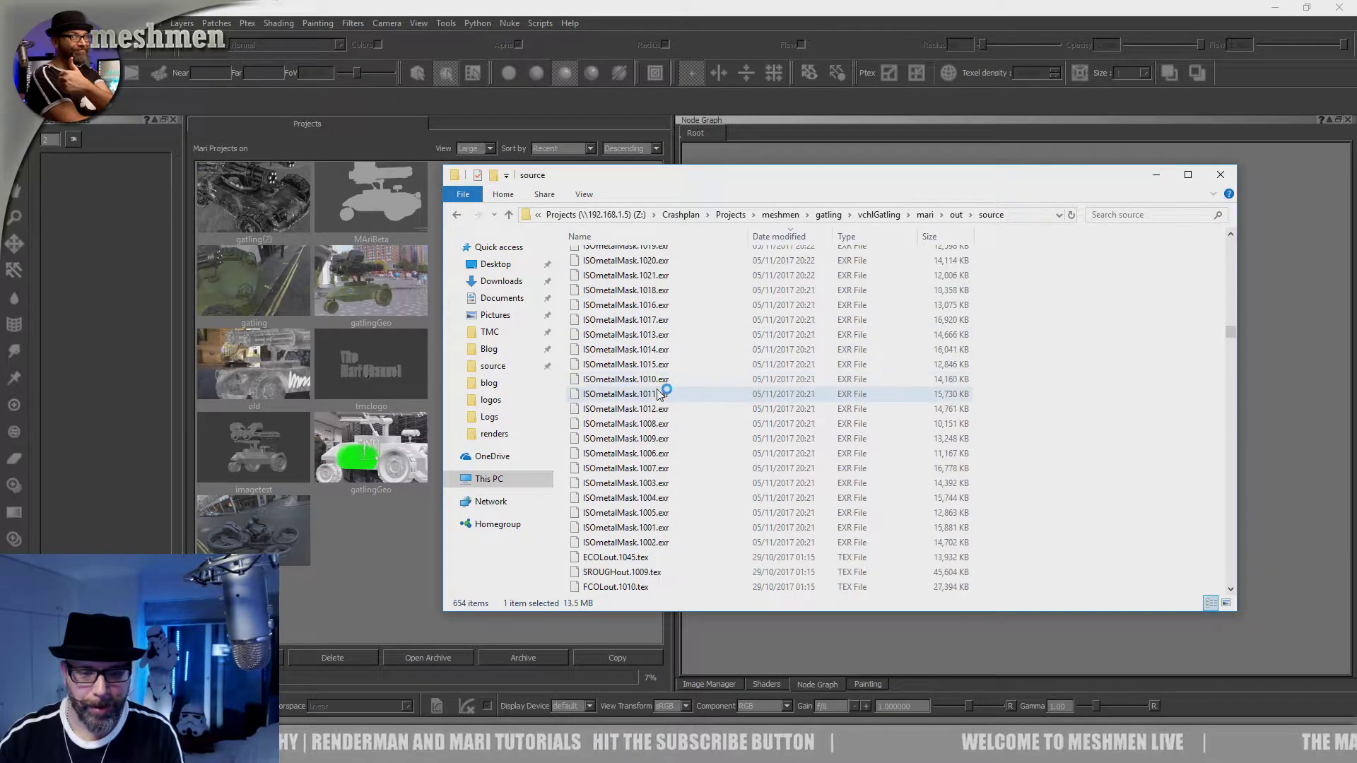
pyautogui.keyDown('shift'); pyautogui.click(645, 428); pyautogui.keyUp('shift')
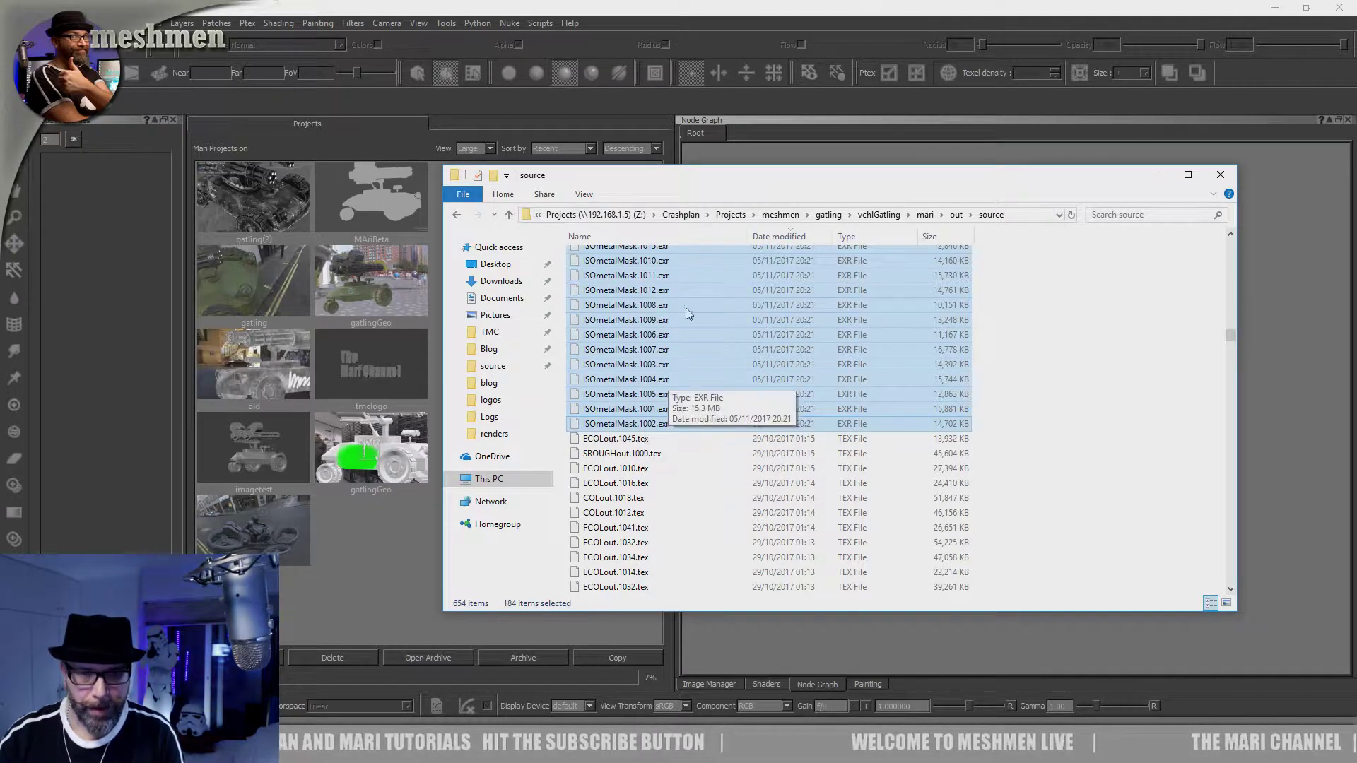
# Step: Create a folder named tx inside the out folder and move the cut EXR files into it
pyautogui.click(955, 215)
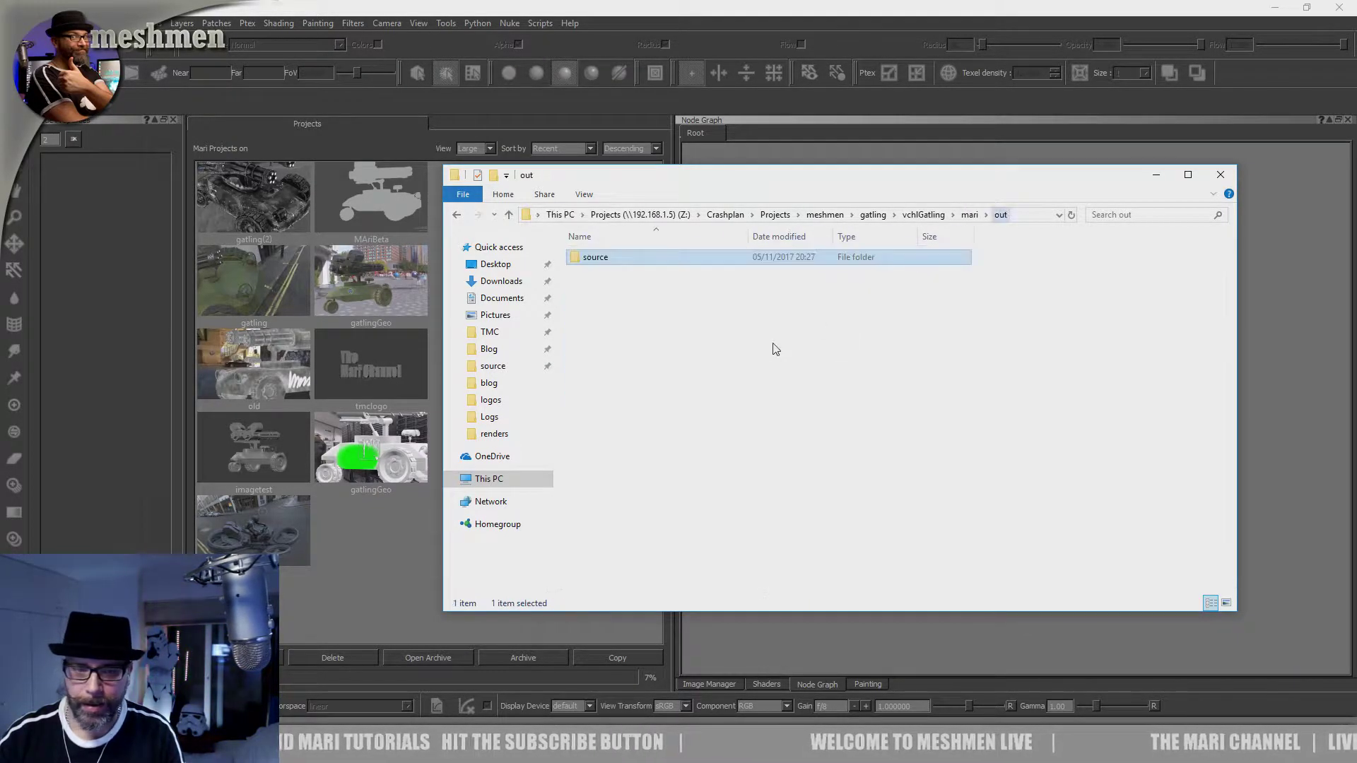
pyautogui.rightClick(642, 328)
pyautogui.moveTo(530, 463)
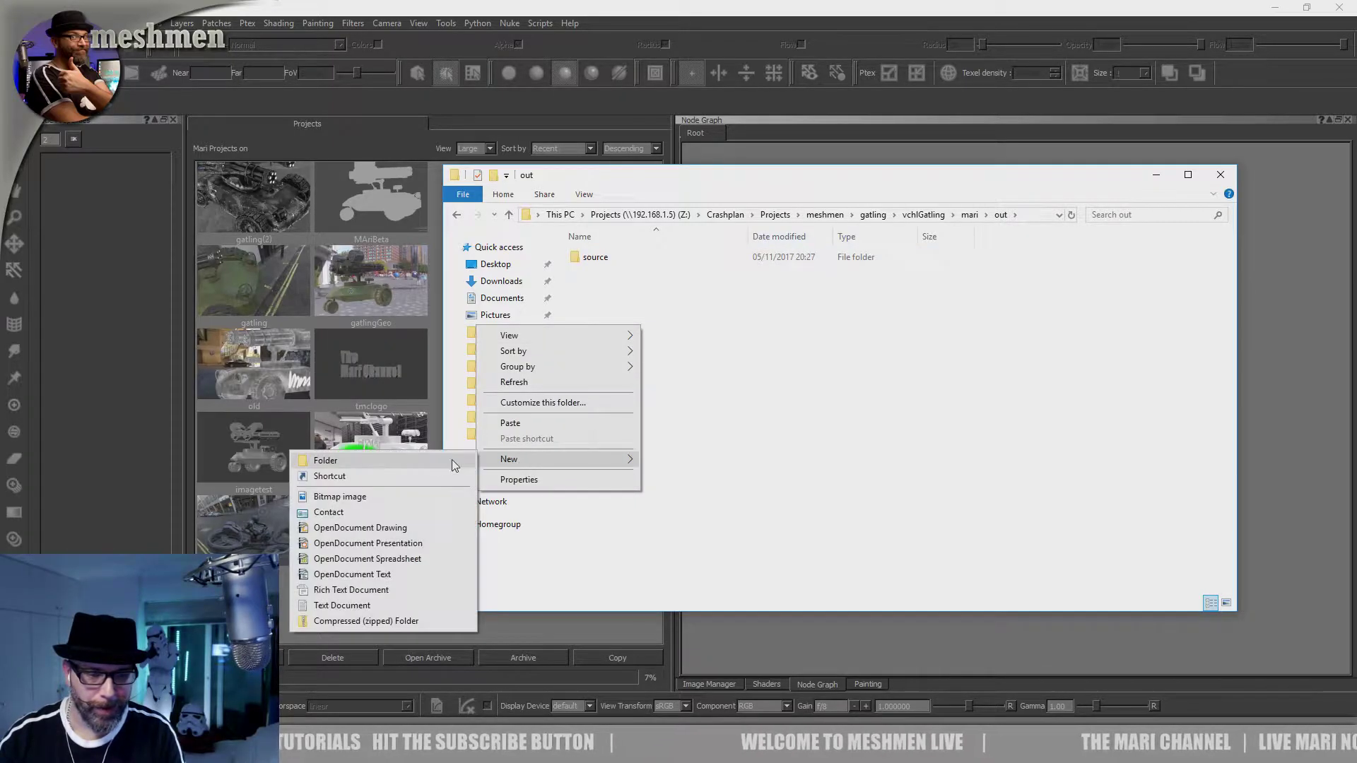
pyautogui.click(319, 460)
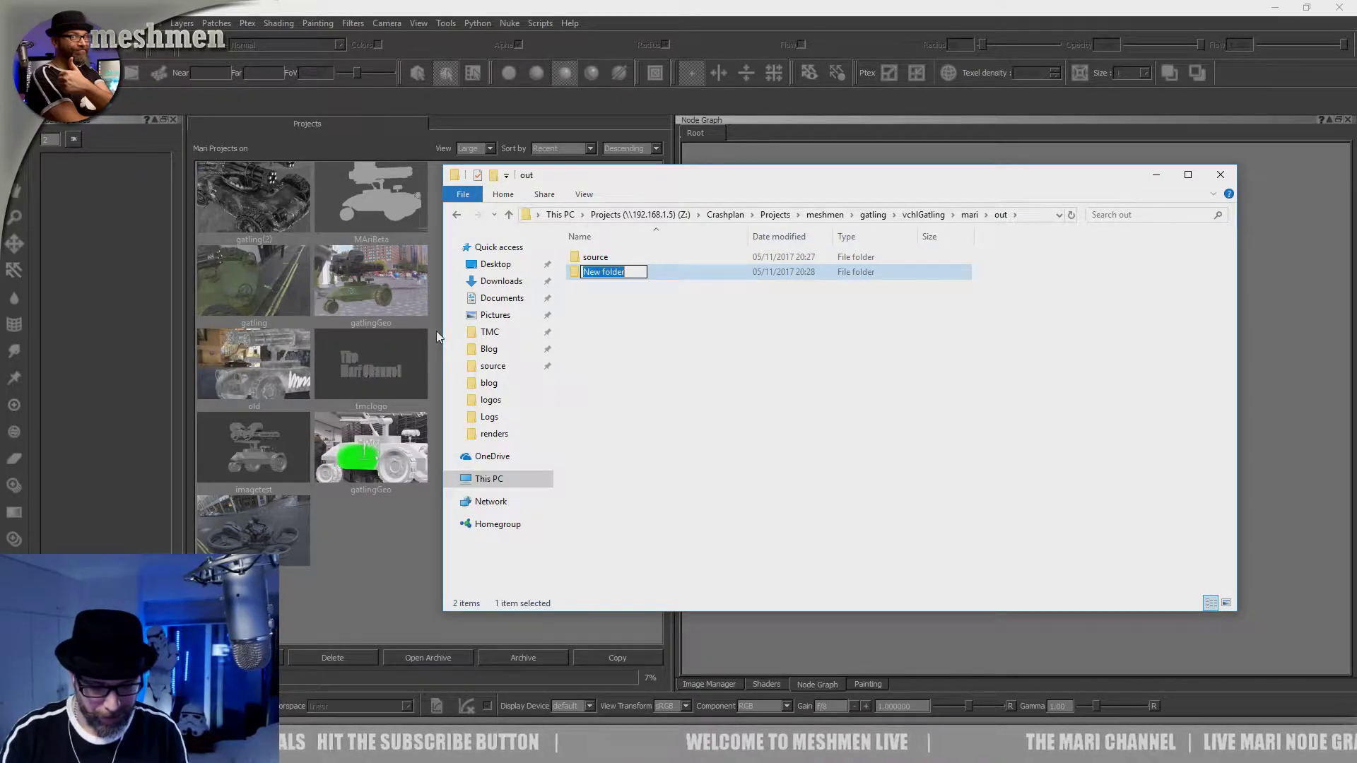
pyautogui.write('tx')
pyautogui.press('Return')
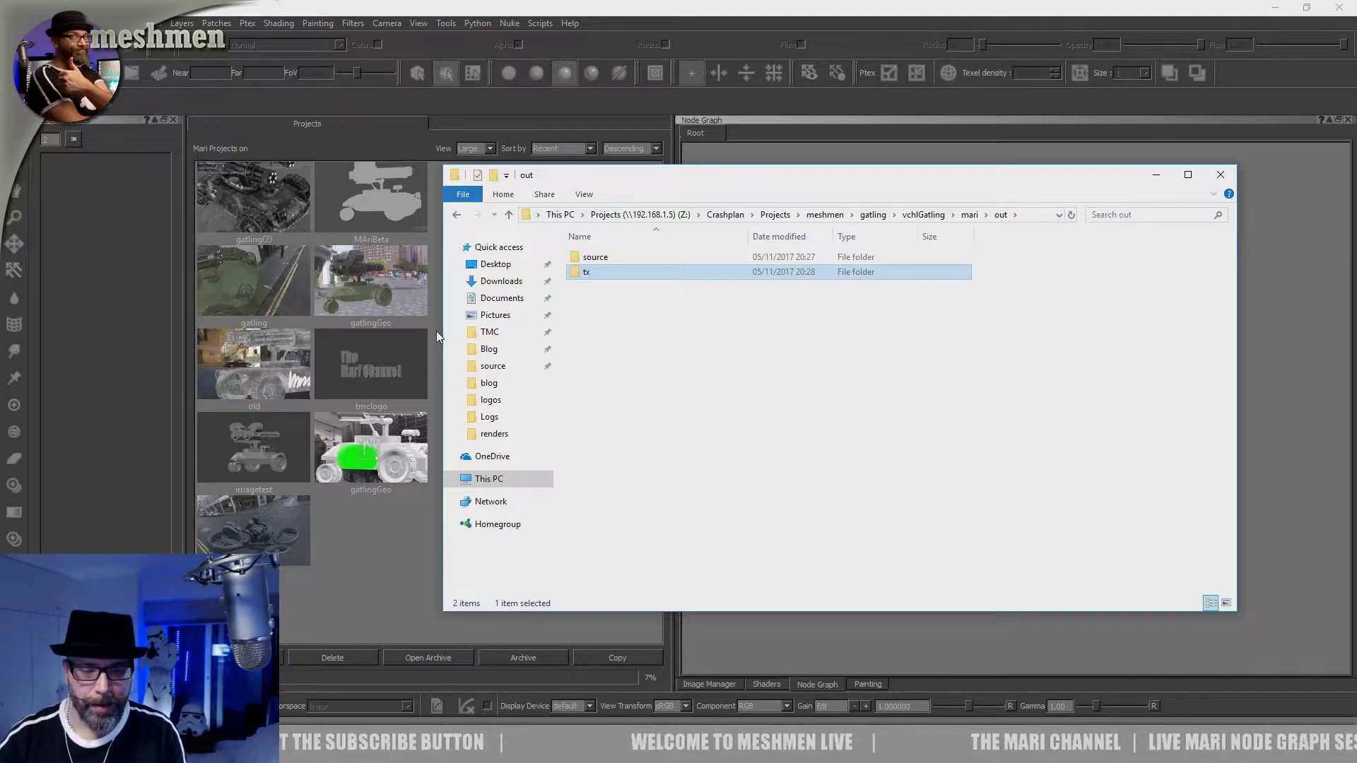
pyautogui.doubleClick(589, 276)
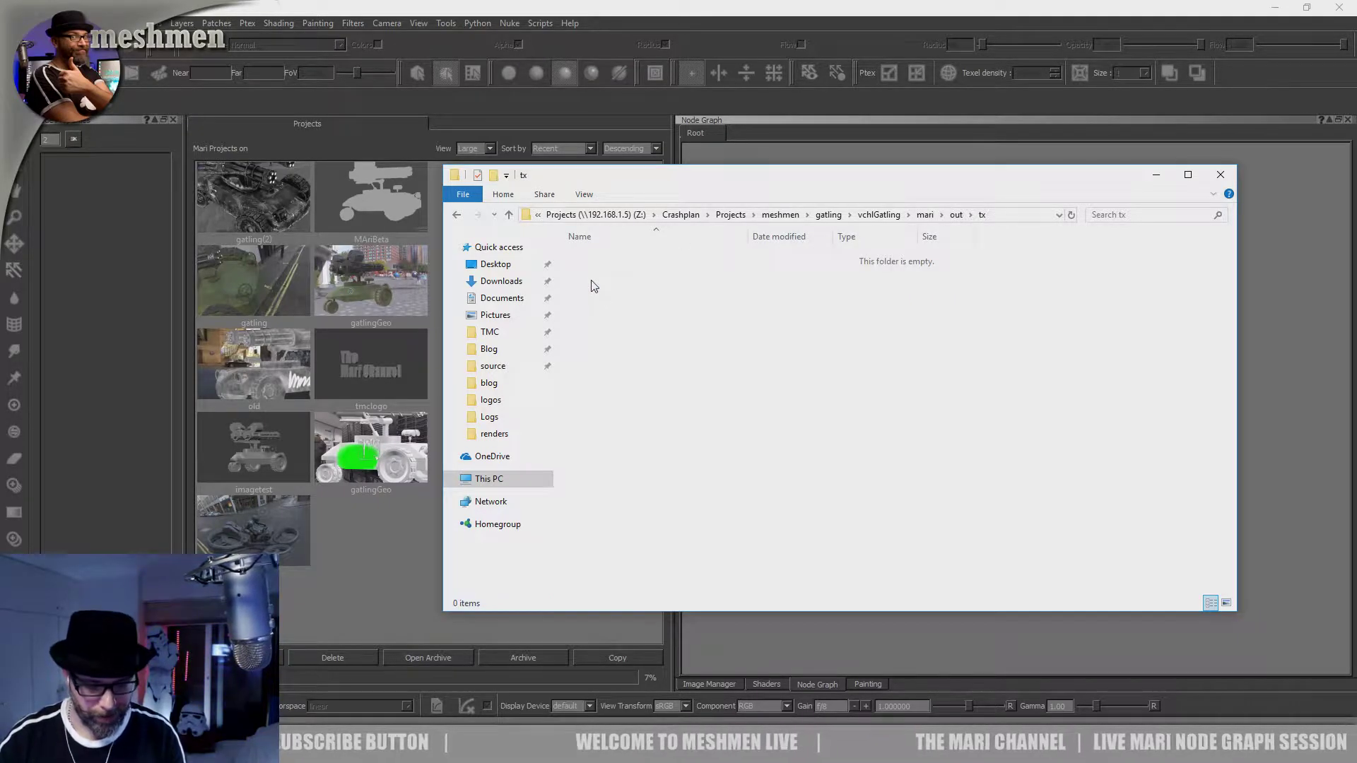
pyautogui.hotkey('ctrl', 'v')
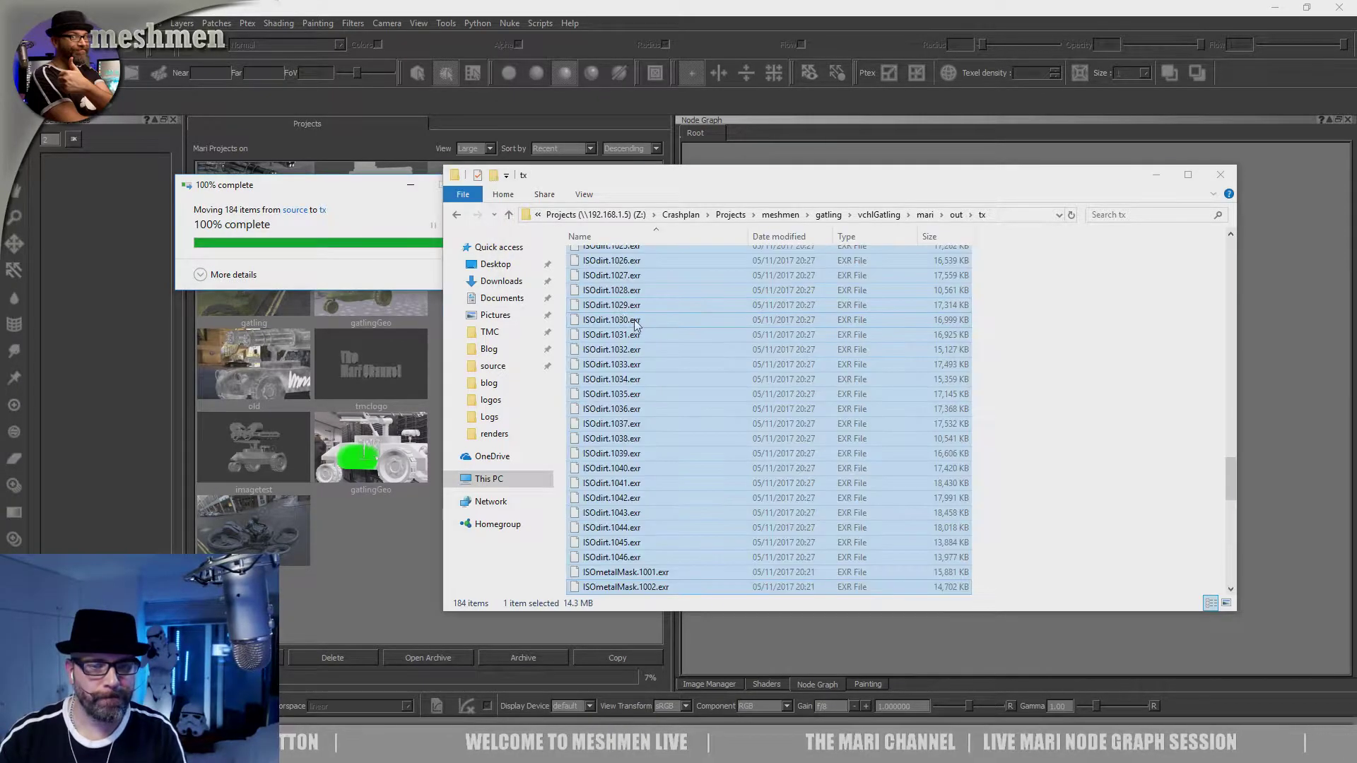
# Step: Close Mari and switch to the empty Maya scene
pyautogui.click(1114, 16)
pyautogui.click(1339, 7)
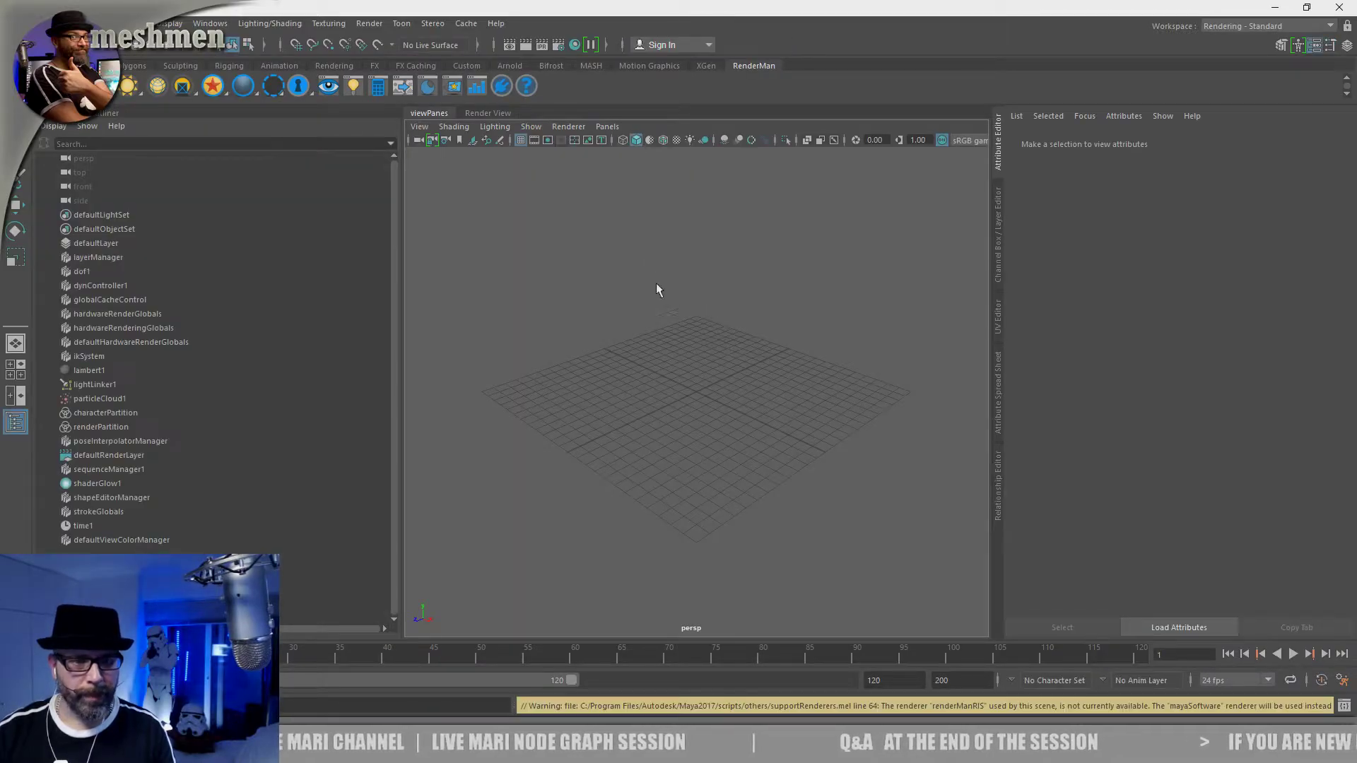
pyautogui.keyDown('alt'); pyautogui.moveTo(658, 387); pyautogui.dragTo(682, 350); pyautogui.keyUp('alt')
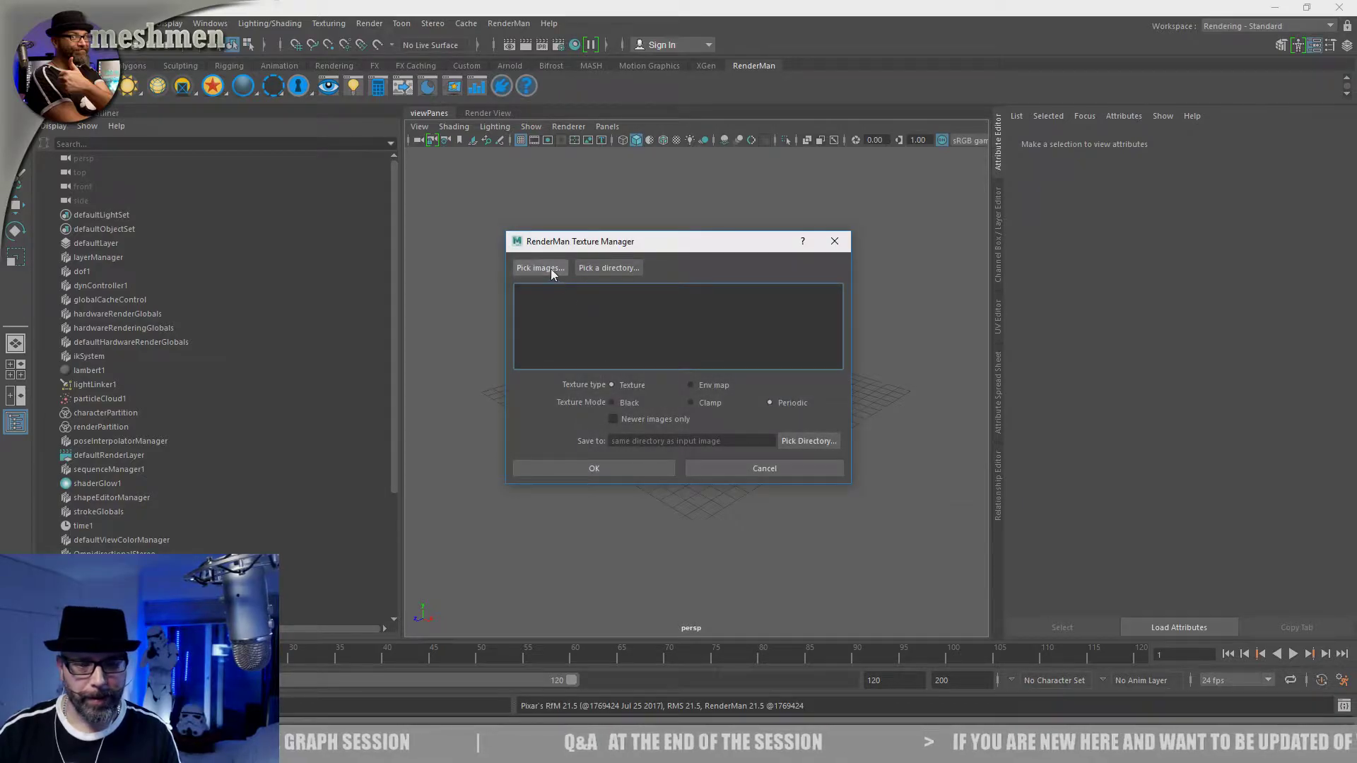
# Step: Pick the out\tx directory in the RenderMan Texture Manager and convert its EXR images as periodic textures in the same directory
pyautogui.click(621, 275)
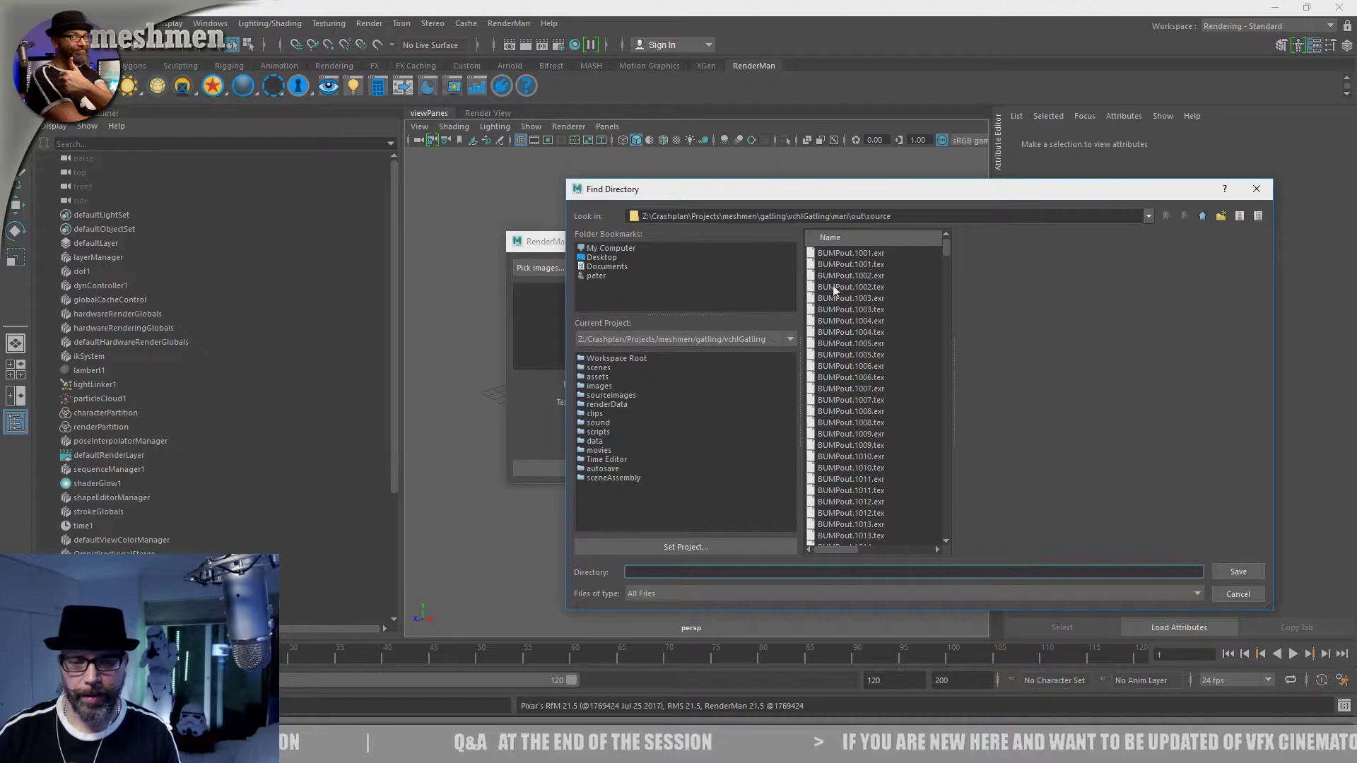
pyautogui.click(1201, 217)
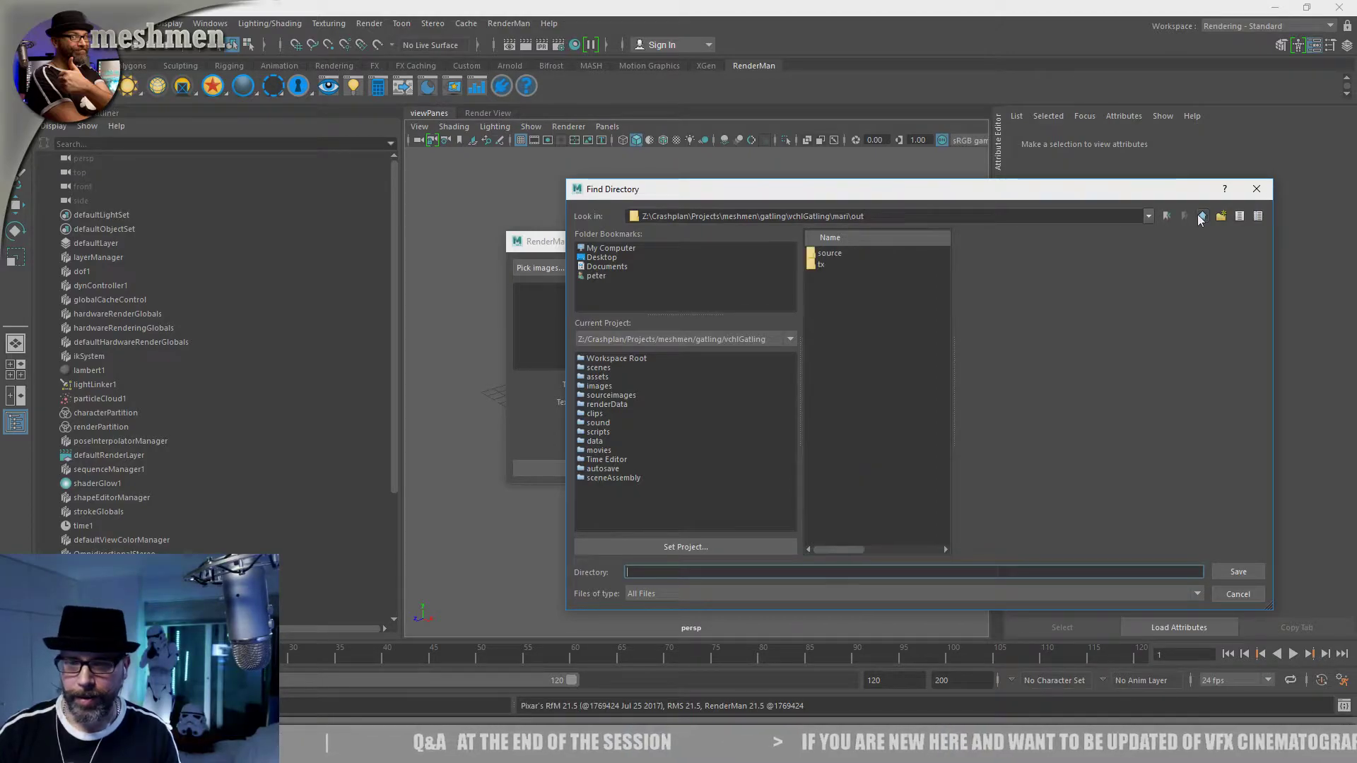
pyautogui.click(824, 266)
pyautogui.doubleClick(824, 264)
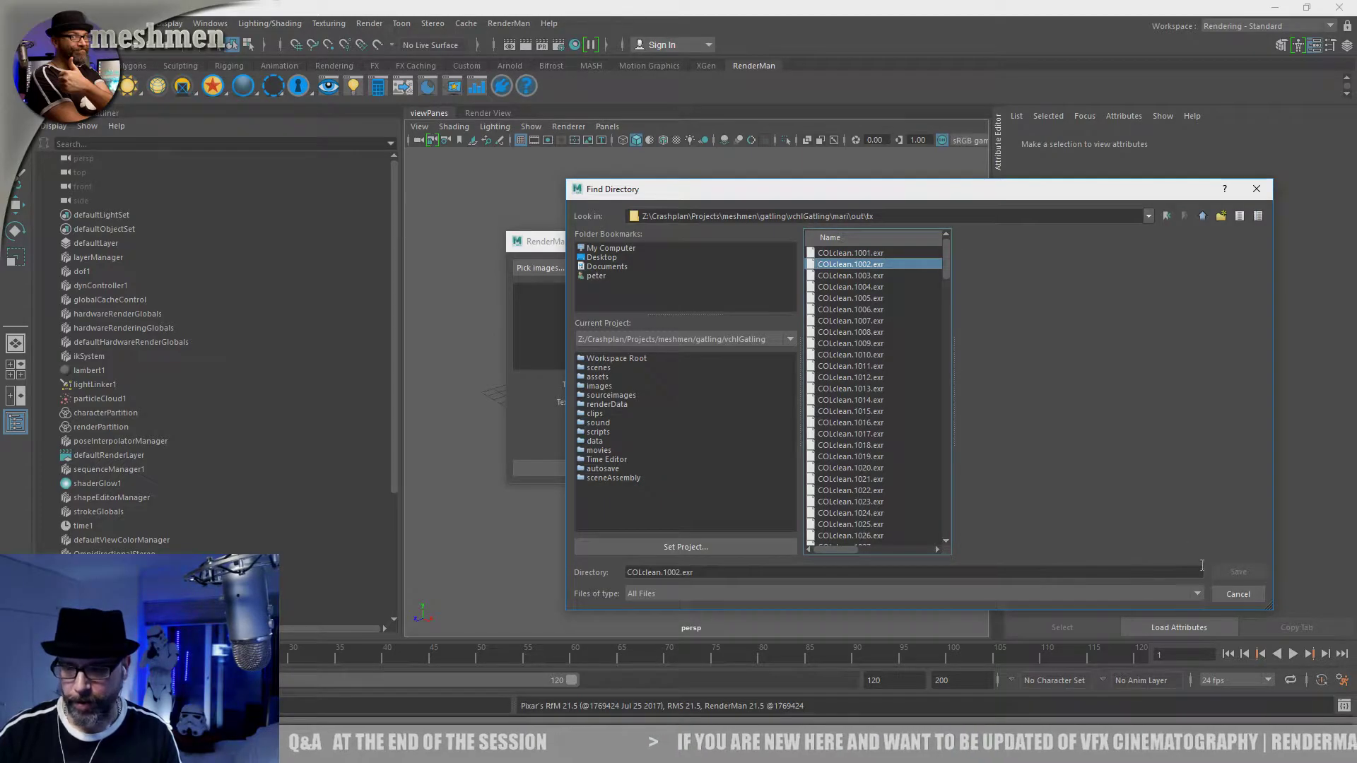
pyautogui.click(1201, 216)
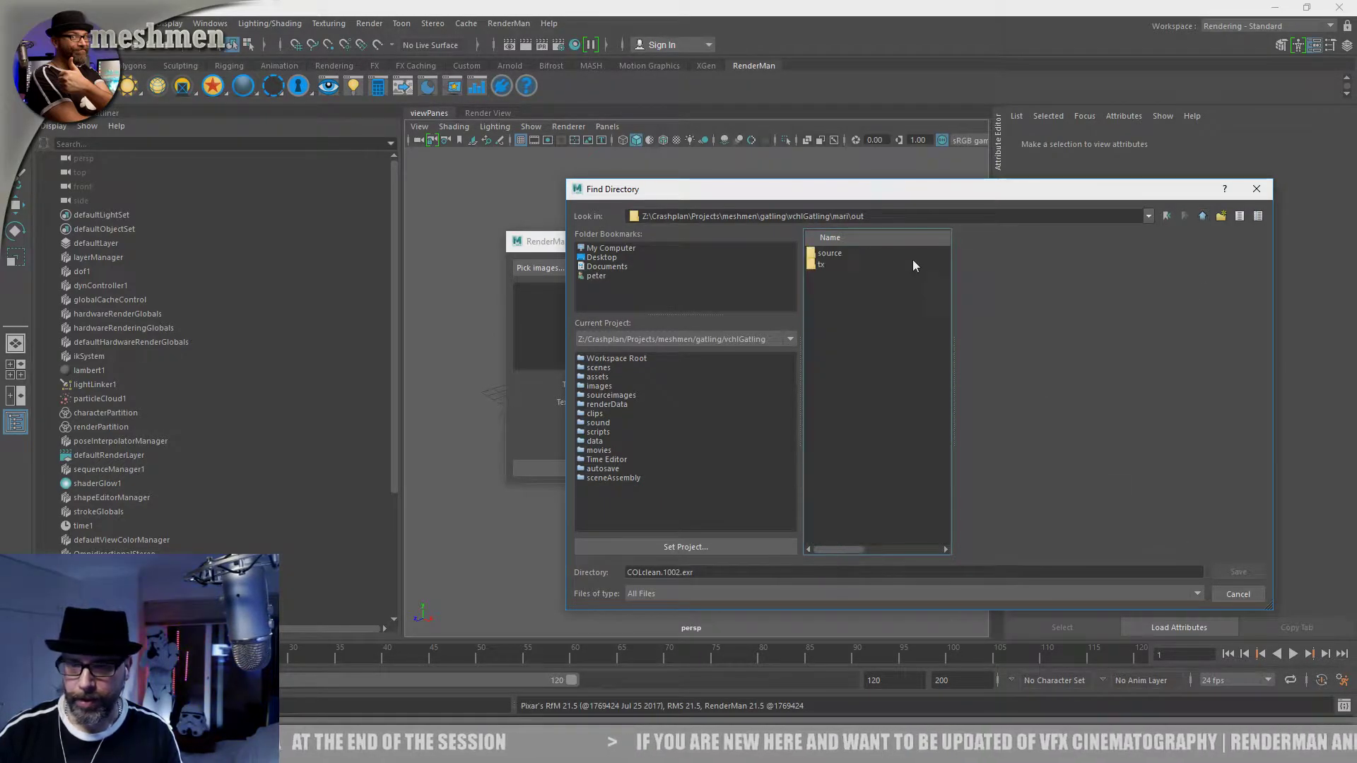
pyautogui.click(832, 265)
pyautogui.click(1240, 573)
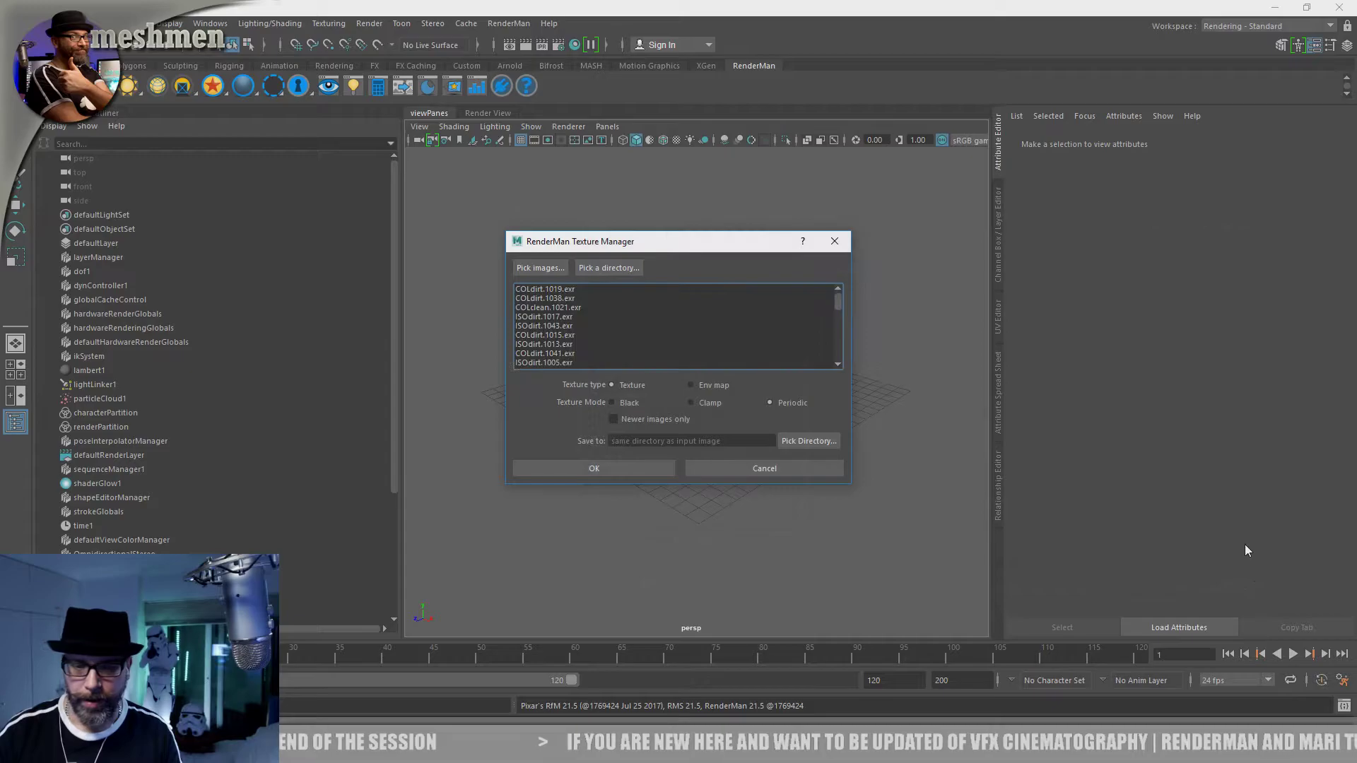
pyautogui.click(595, 468)
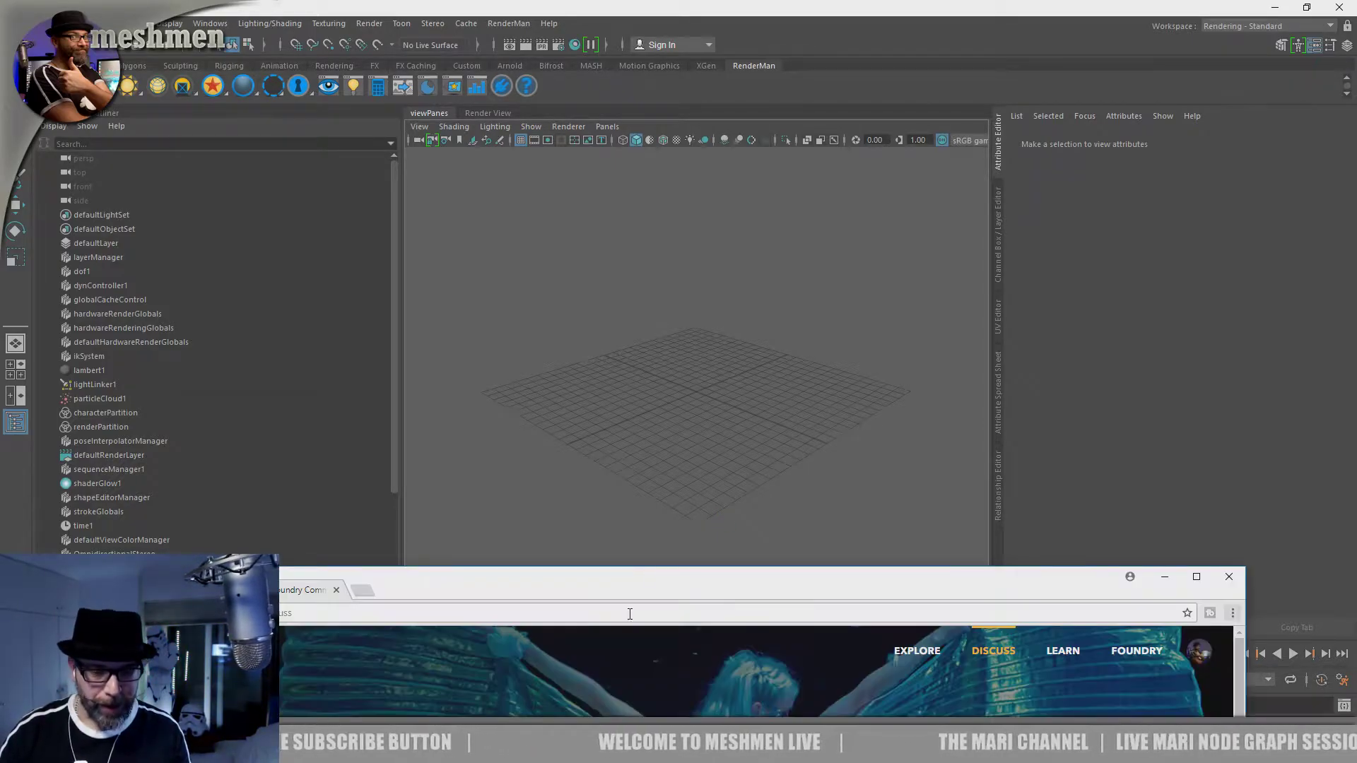
# Step: Switch to the browser, search for "disney papers" in a new tab, and open the Walt Disney Animation Studios publications page
pyautogui.moveTo(606, 582); pyautogui.dragTo(712, 77)
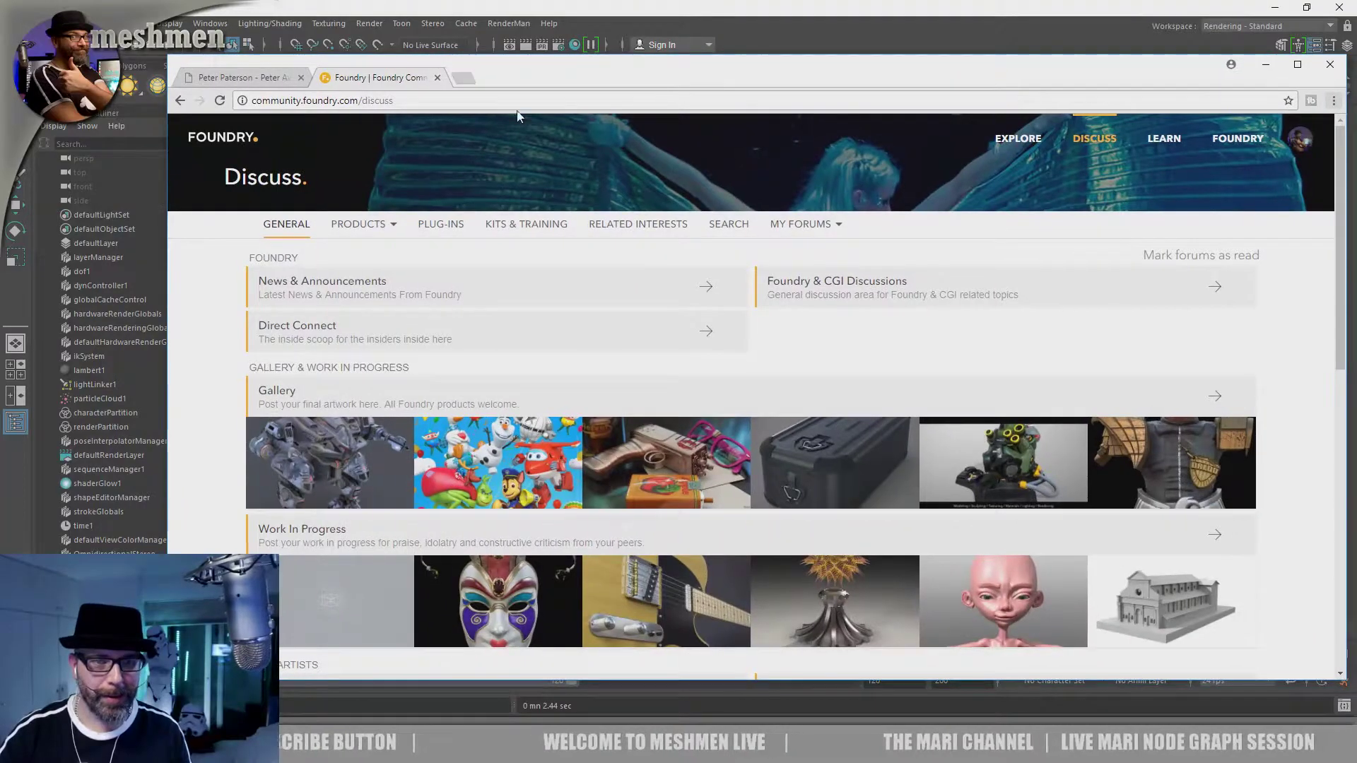
pyautogui.click(465, 83)
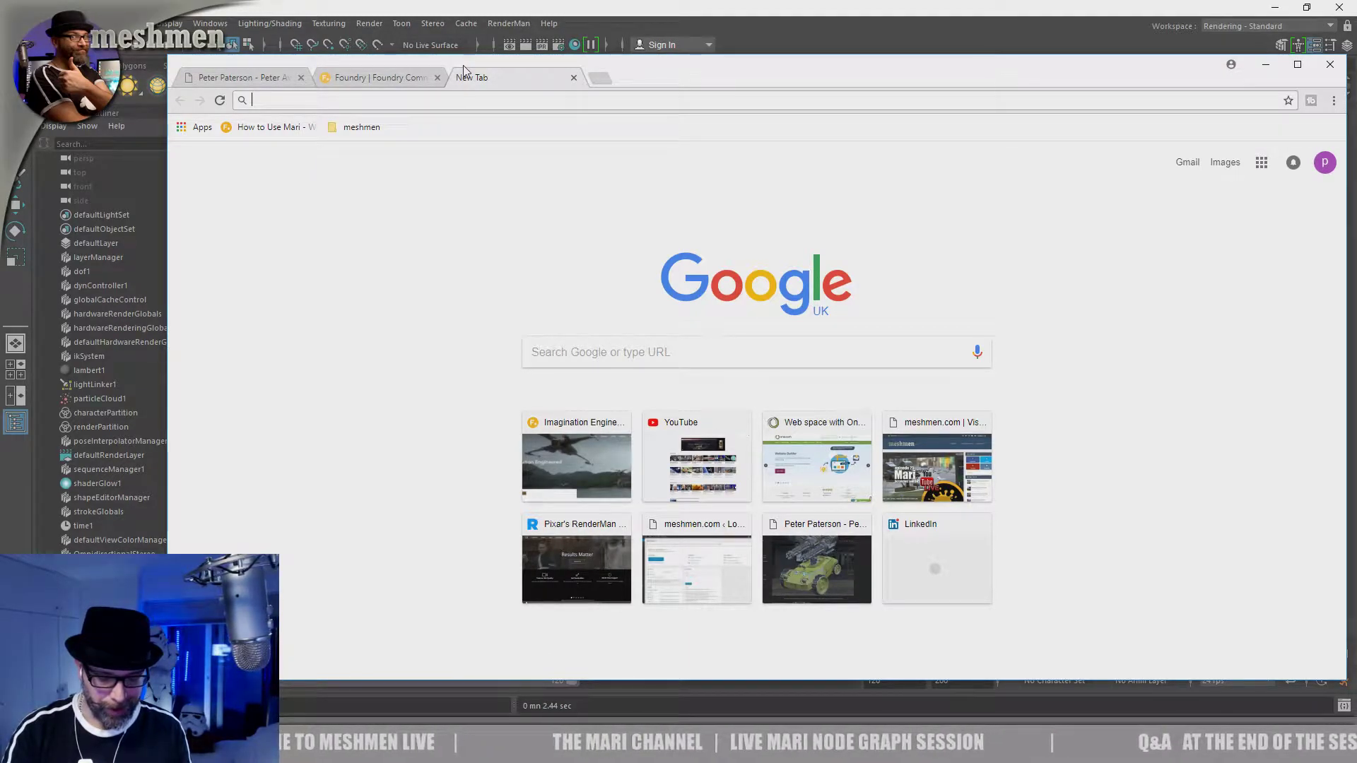
pyautogui.write('pi')
pyautogui.press('BackSpace')
pyautogui.press('BackSpace')
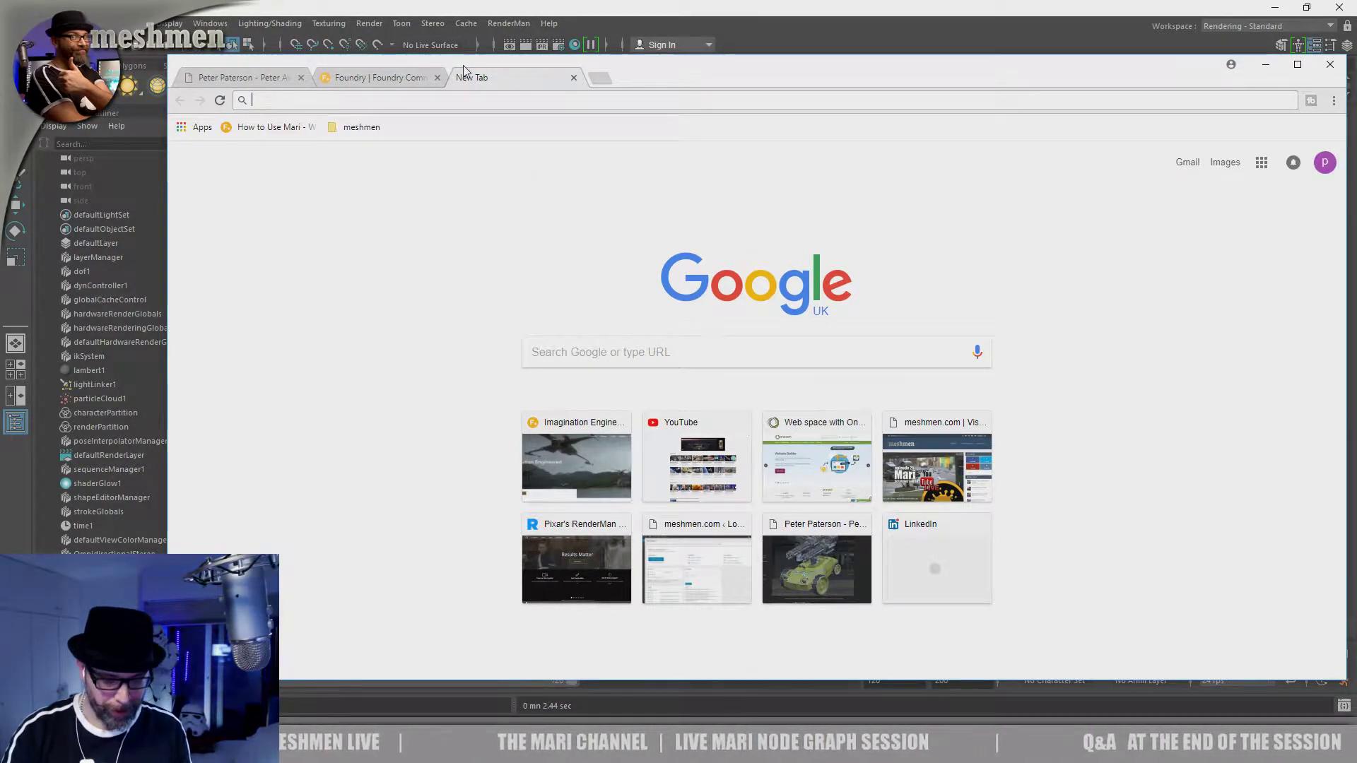
pyautogui.write('disney')
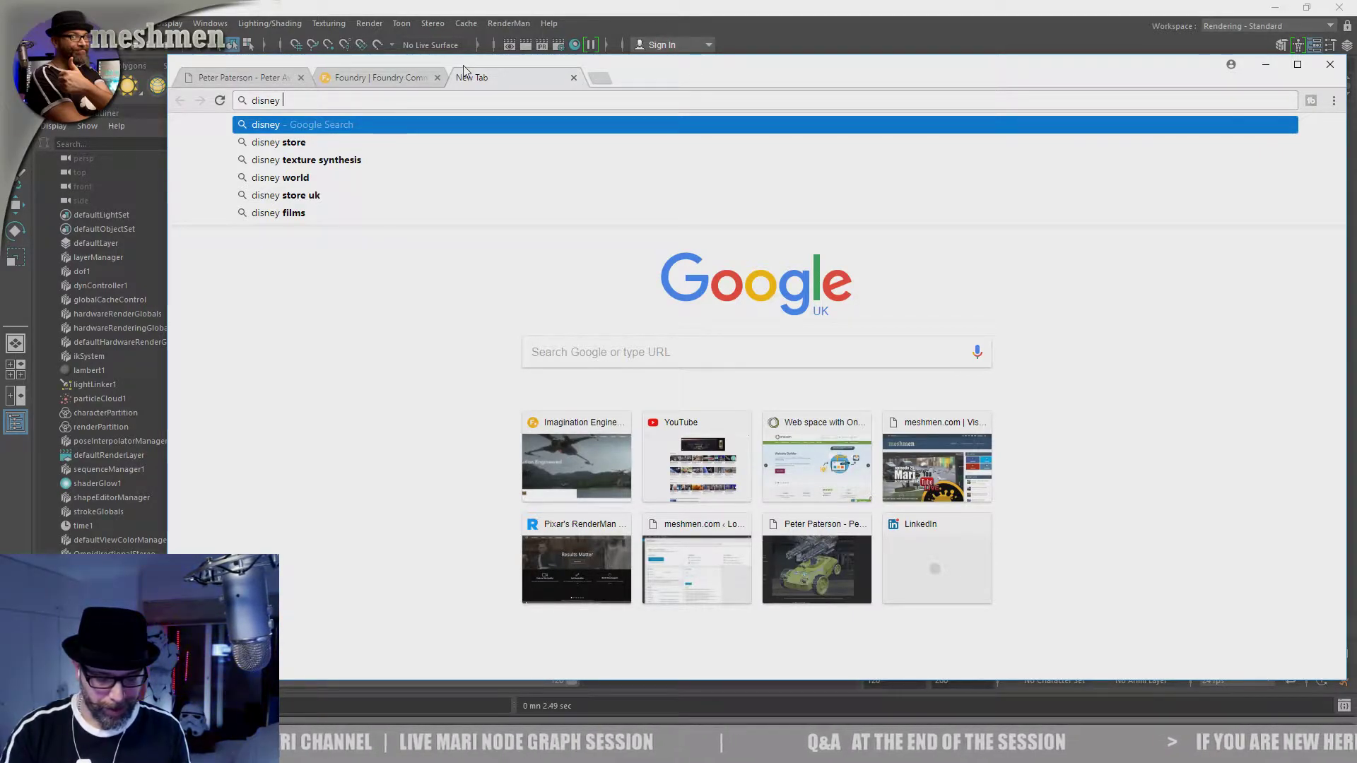
pyautogui.write('papers')
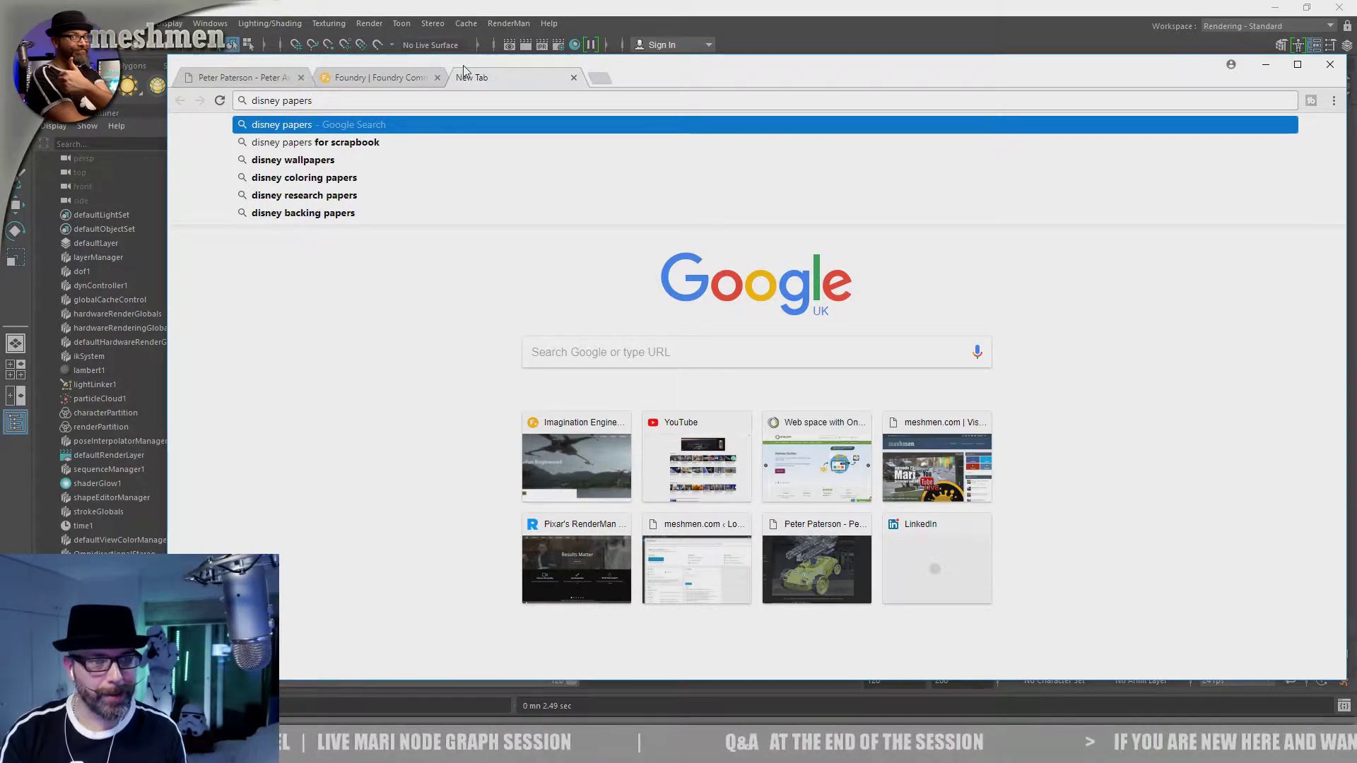
pyautogui.press('Return')
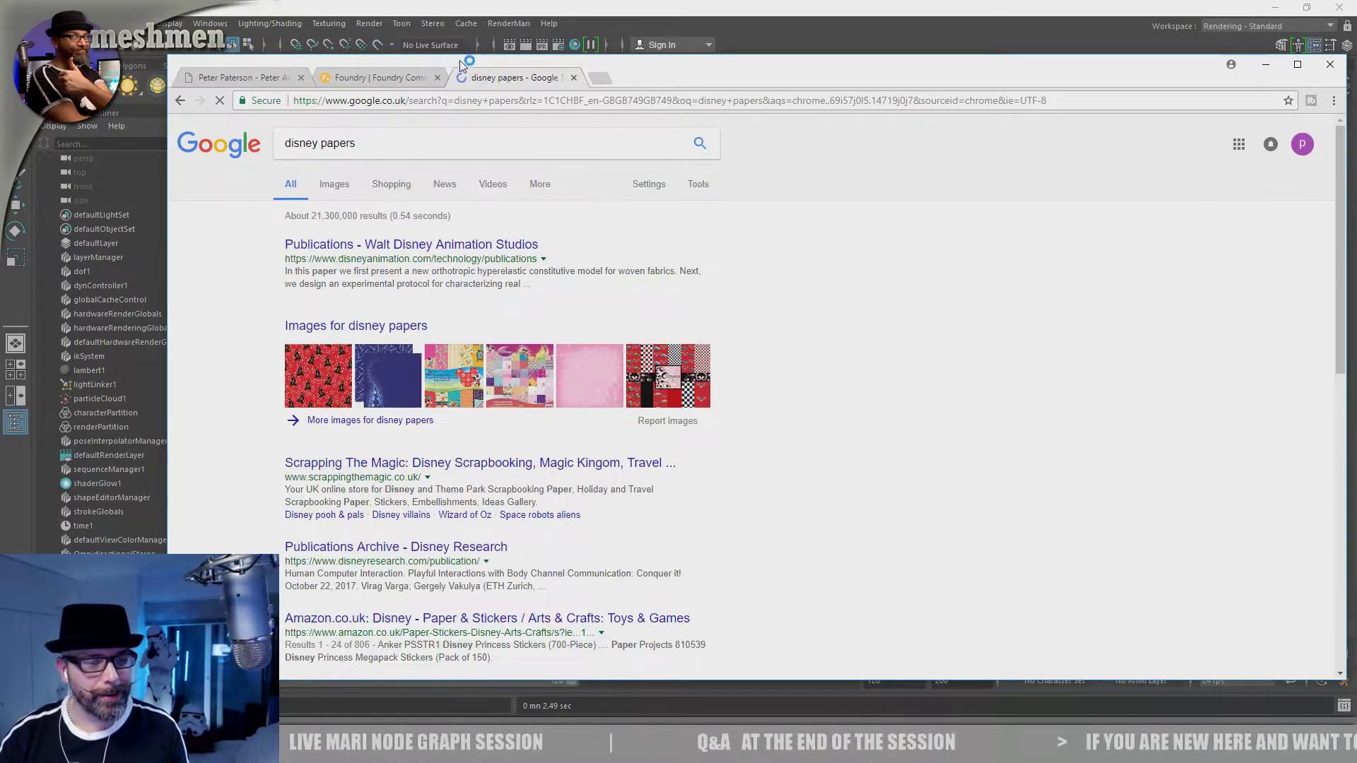
pyautogui.click(460, 244)
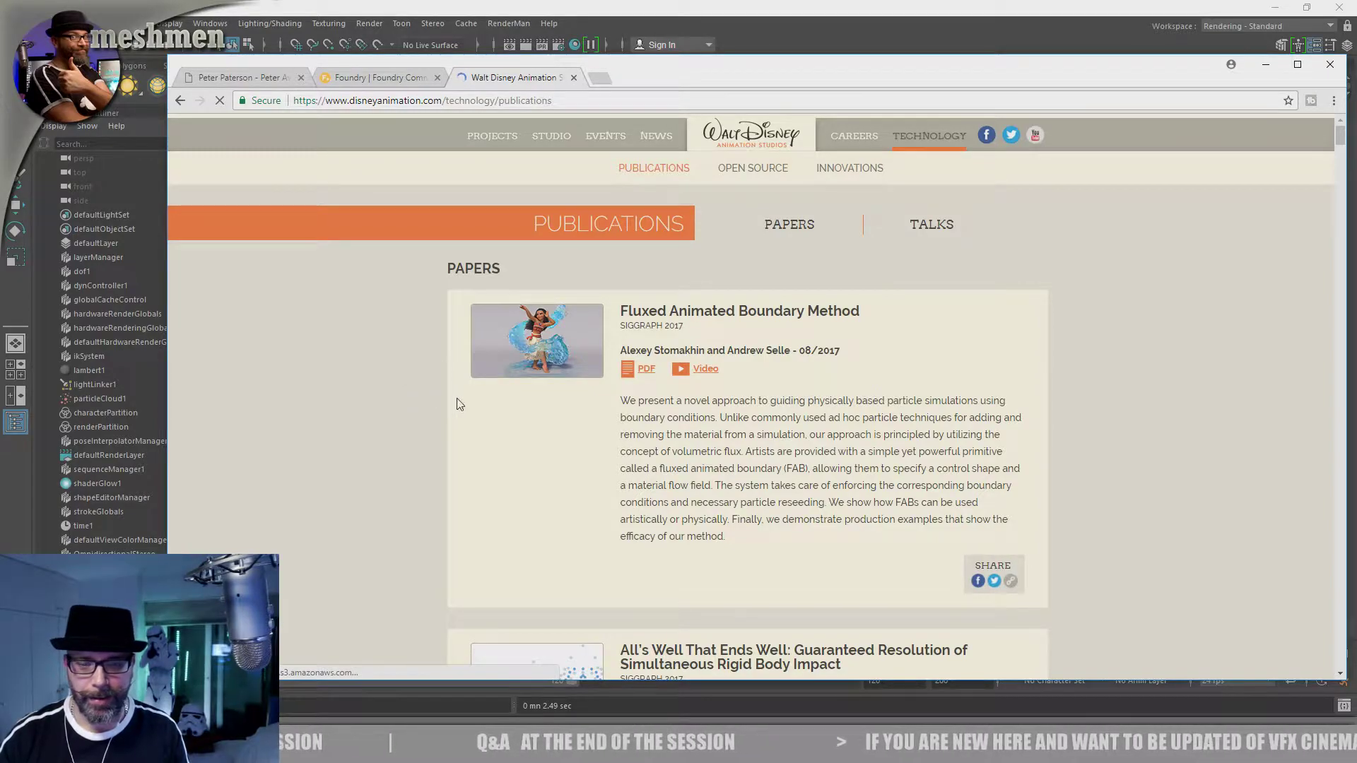
pyautogui.scroll(-7, 438, 423)
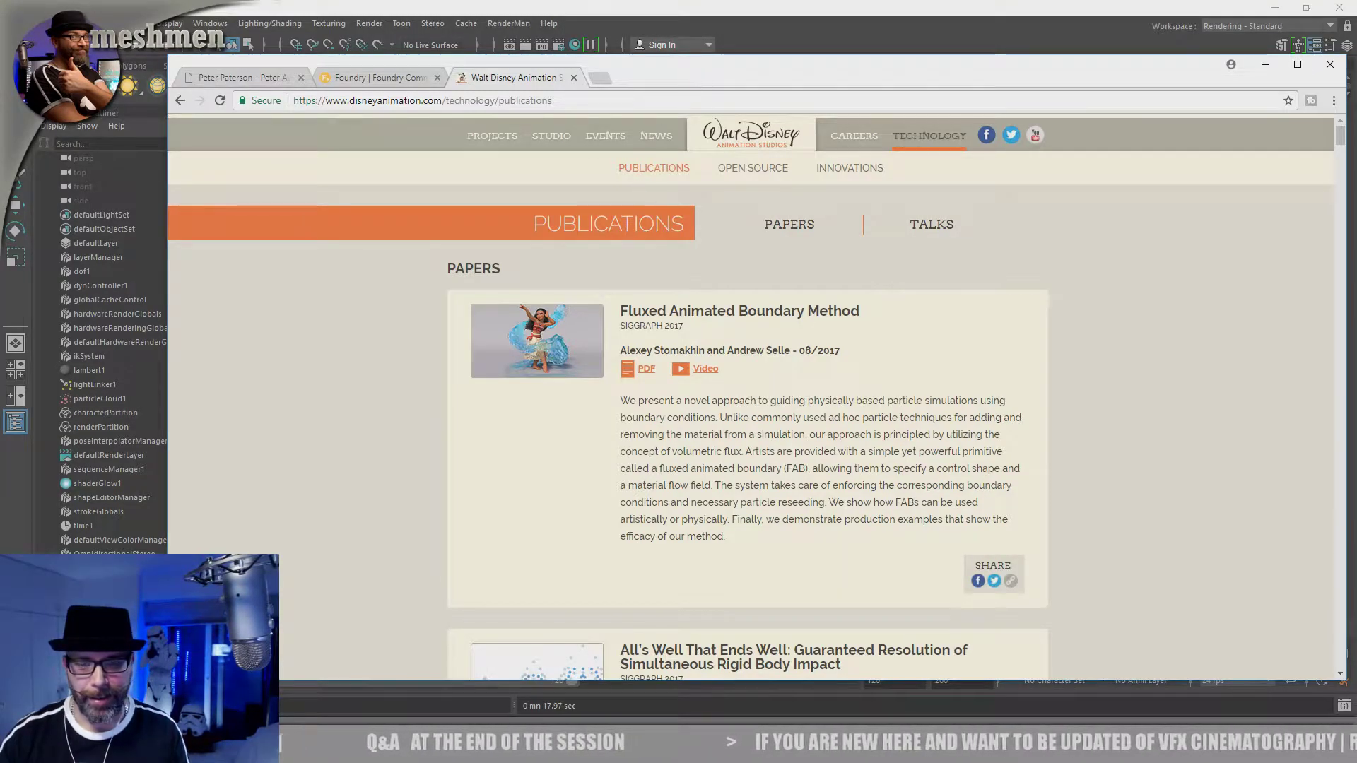
# Step: Browse the research papers listed on the Walt Disney Animation Studios publications page, including the hair and fur model paper
pyautogui.moveTo(703, 77); pyautogui.dragTo(700, 69)
pyautogui.scroll(-4, 1007, 377)
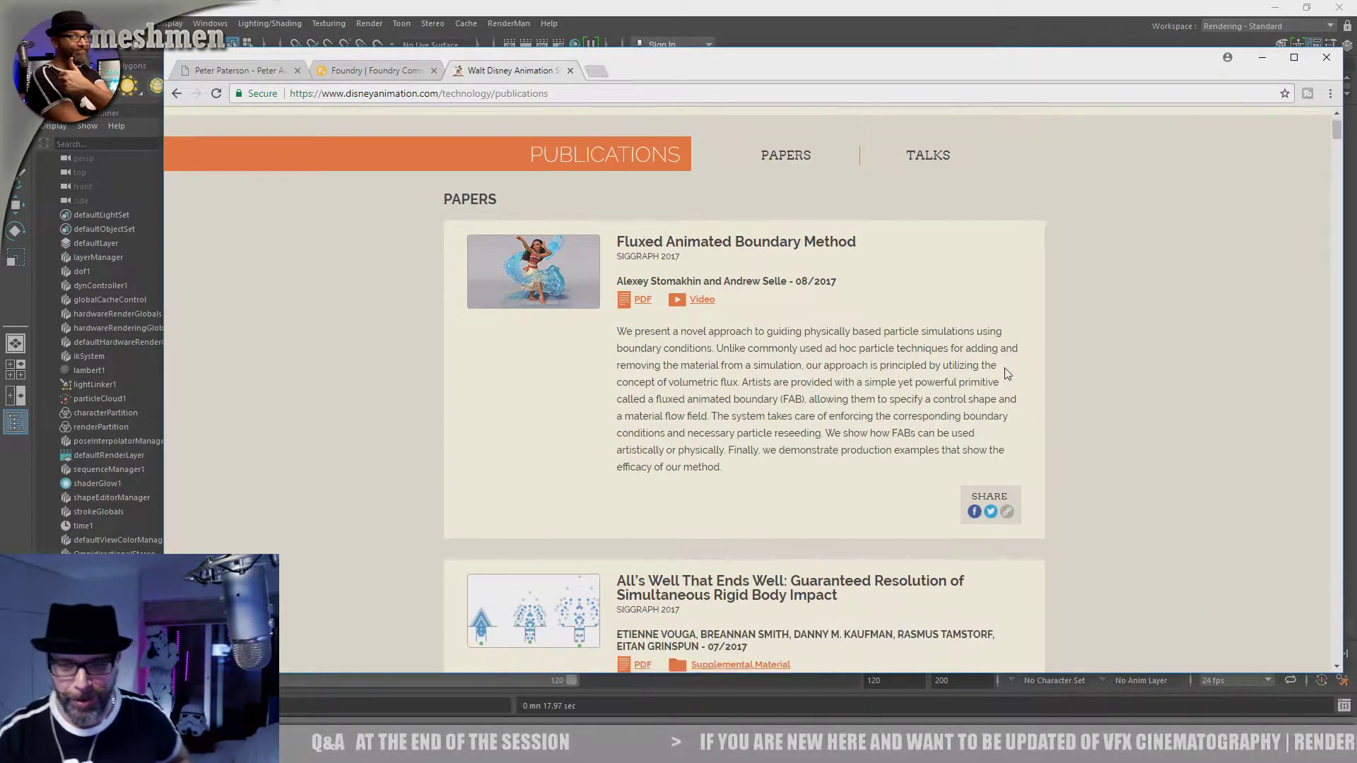
pyautogui.scroll(-5, 997, 377)
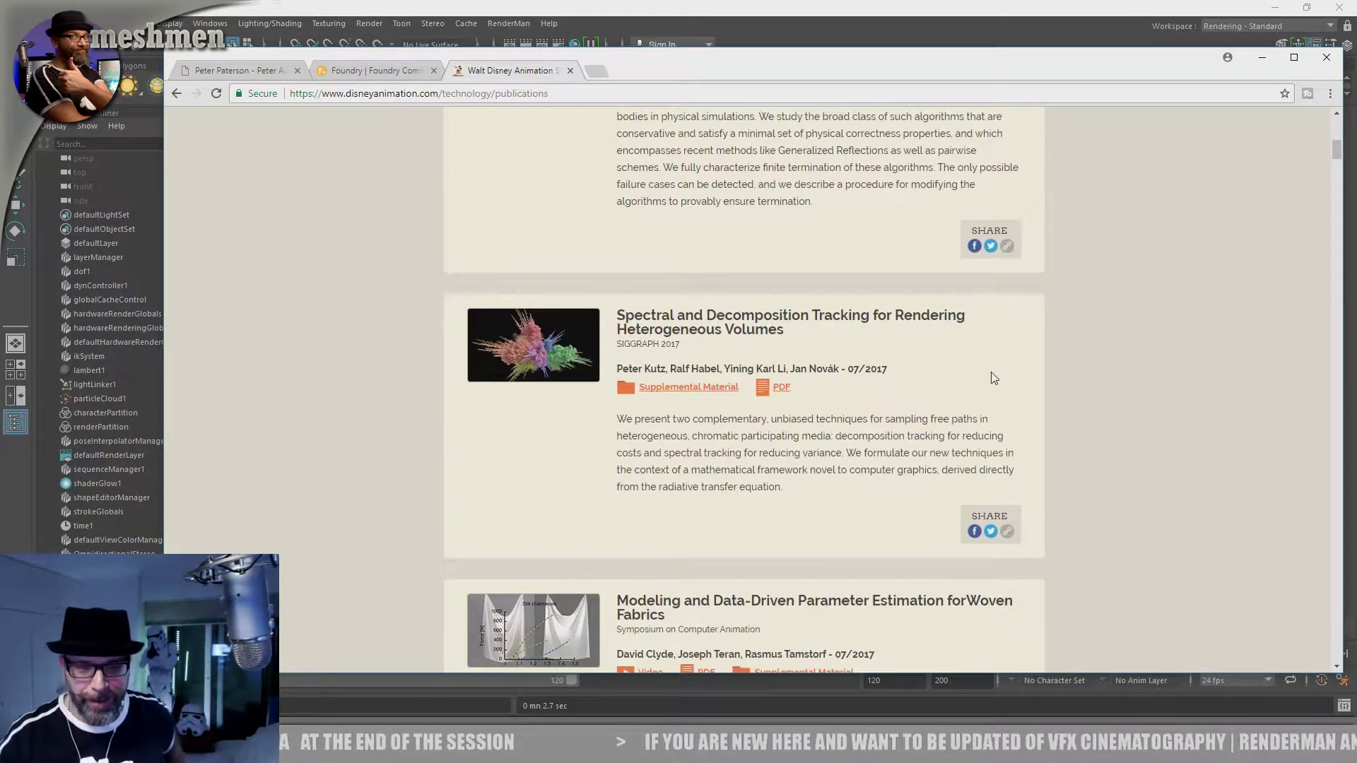
pyautogui.scroll(-1, 989, 368)
pyautogui.scroll(-2, 989, 363)
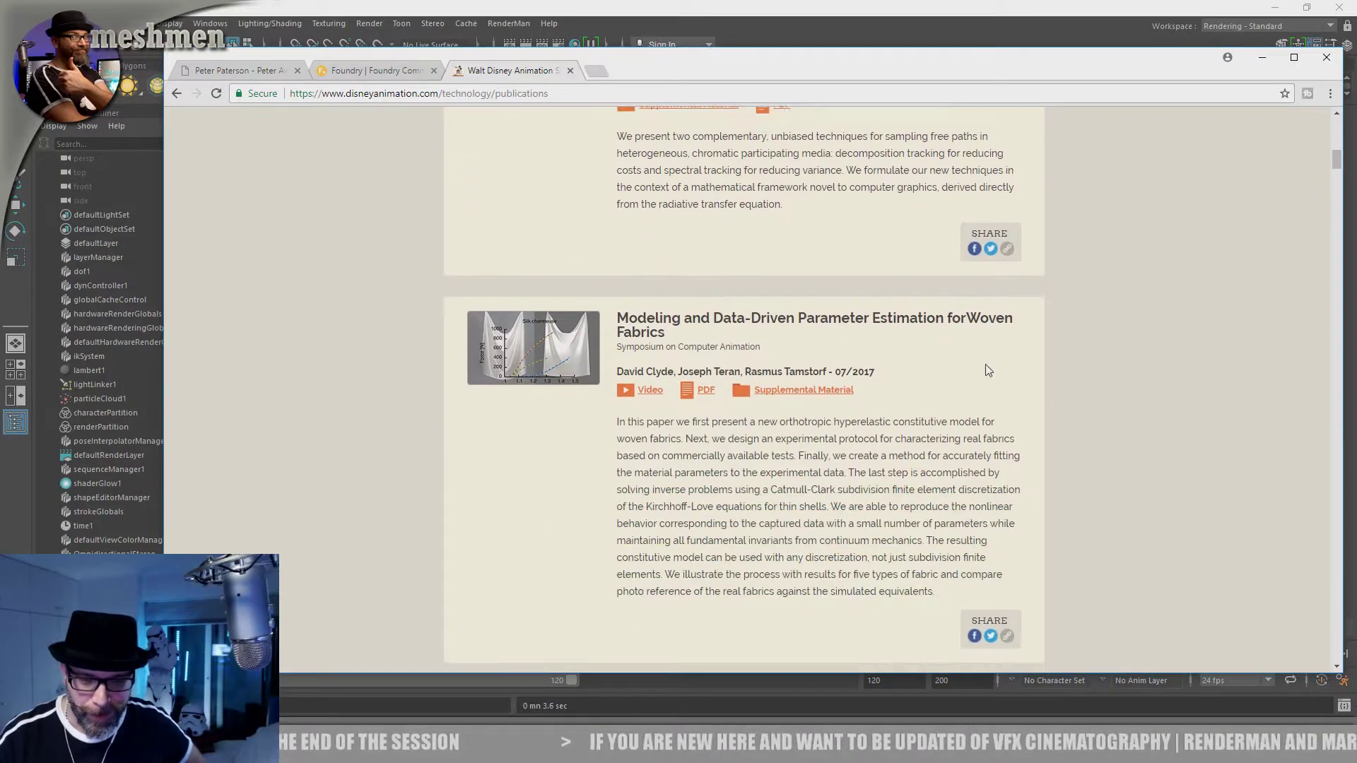
pyautogui.scroll(11, 987, 371)
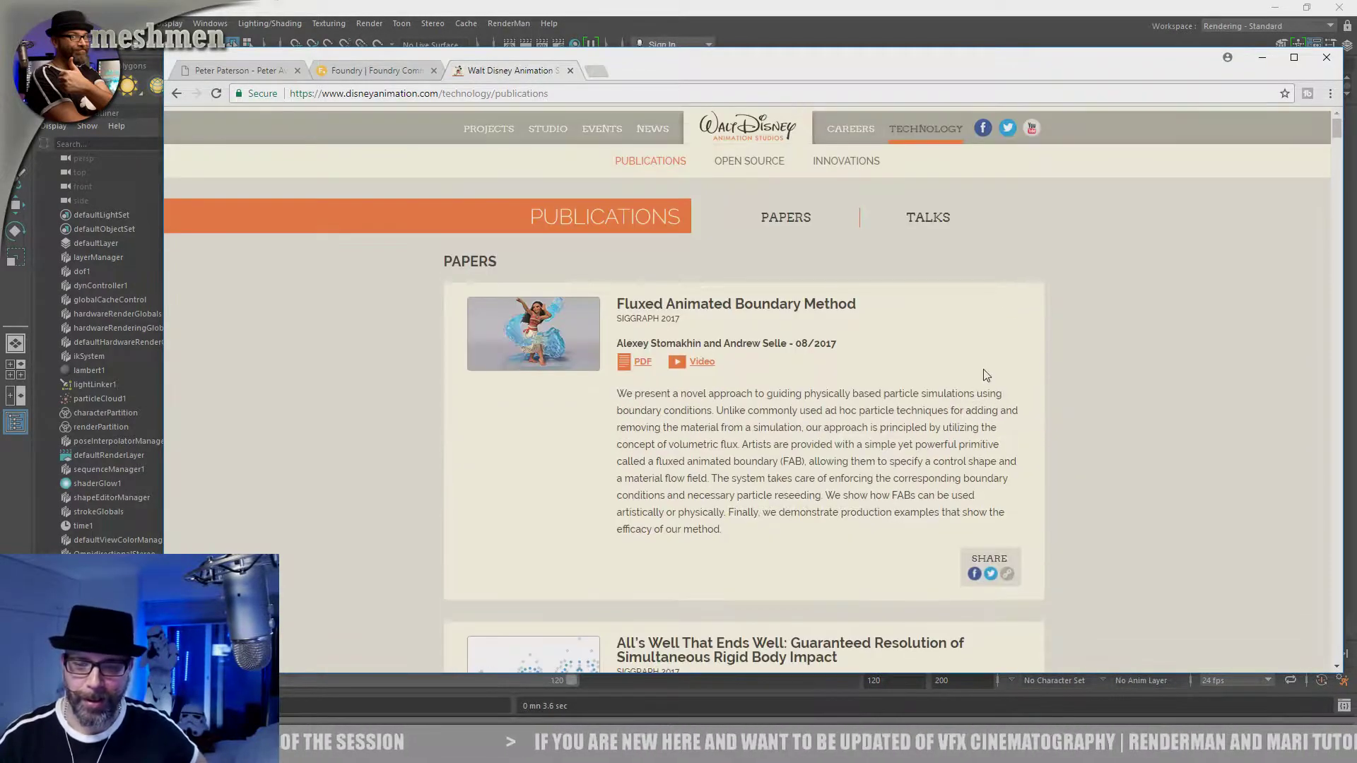
pyautogui.scroll(-1, 839, 365)
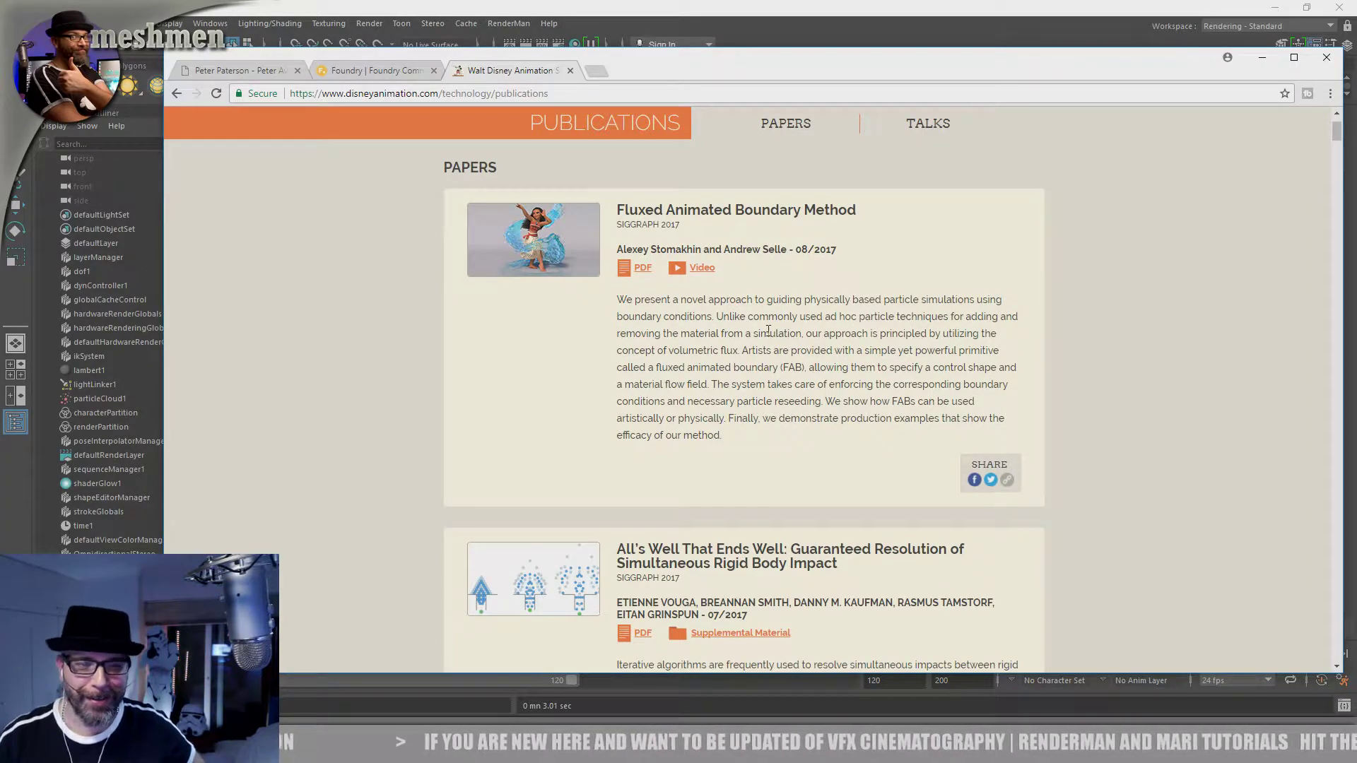
pyautogui.scroll(-5, 767, 345)
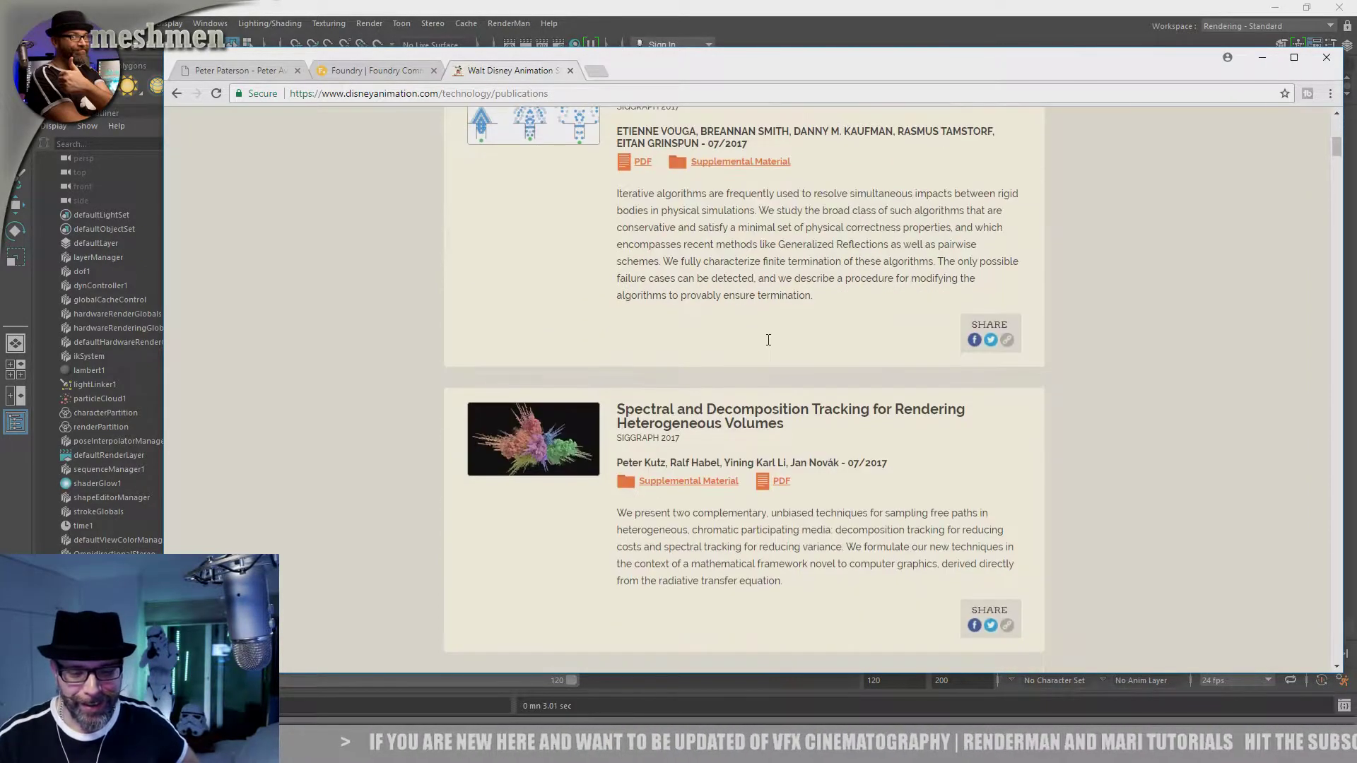
pyautogui.scroll(-2, 770, 345)
pyautogui.scroll(-8, 768, 341)
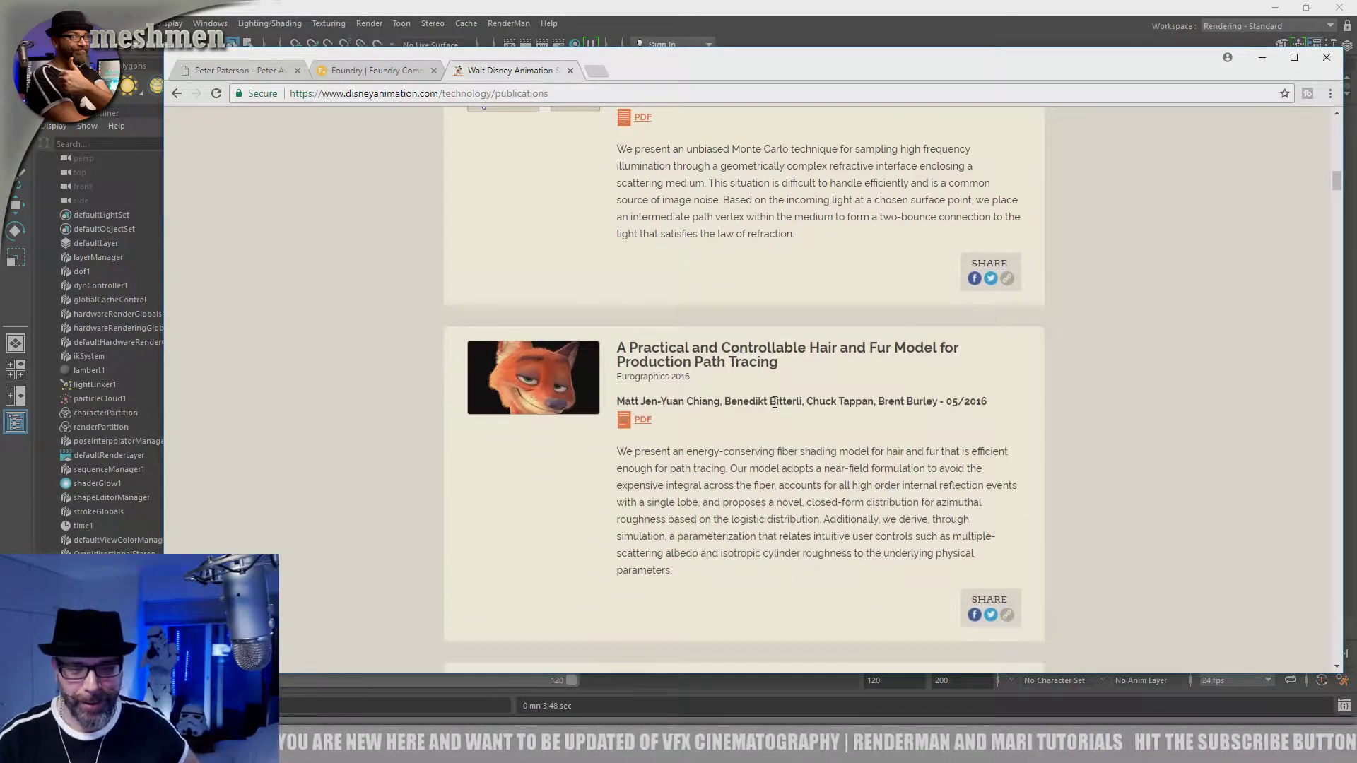
pyautogui.scroll(-3, 775, 402)
pyautogui.scroll(15, 775, 399)
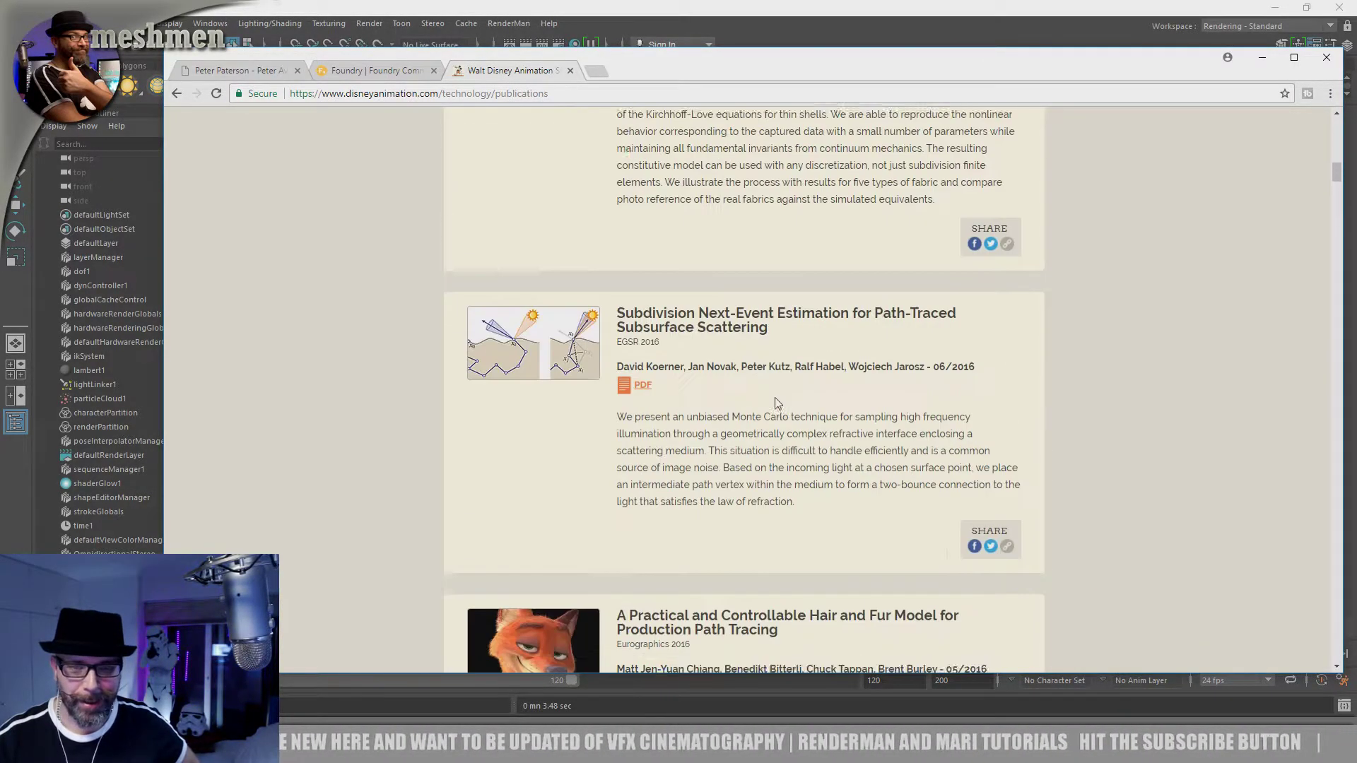
# Step: Search for "pixar papers" in a new tab and open the Monte Carlo denoising paper PDF from the Pixar Online Library
pyautogui.click(601, 75)
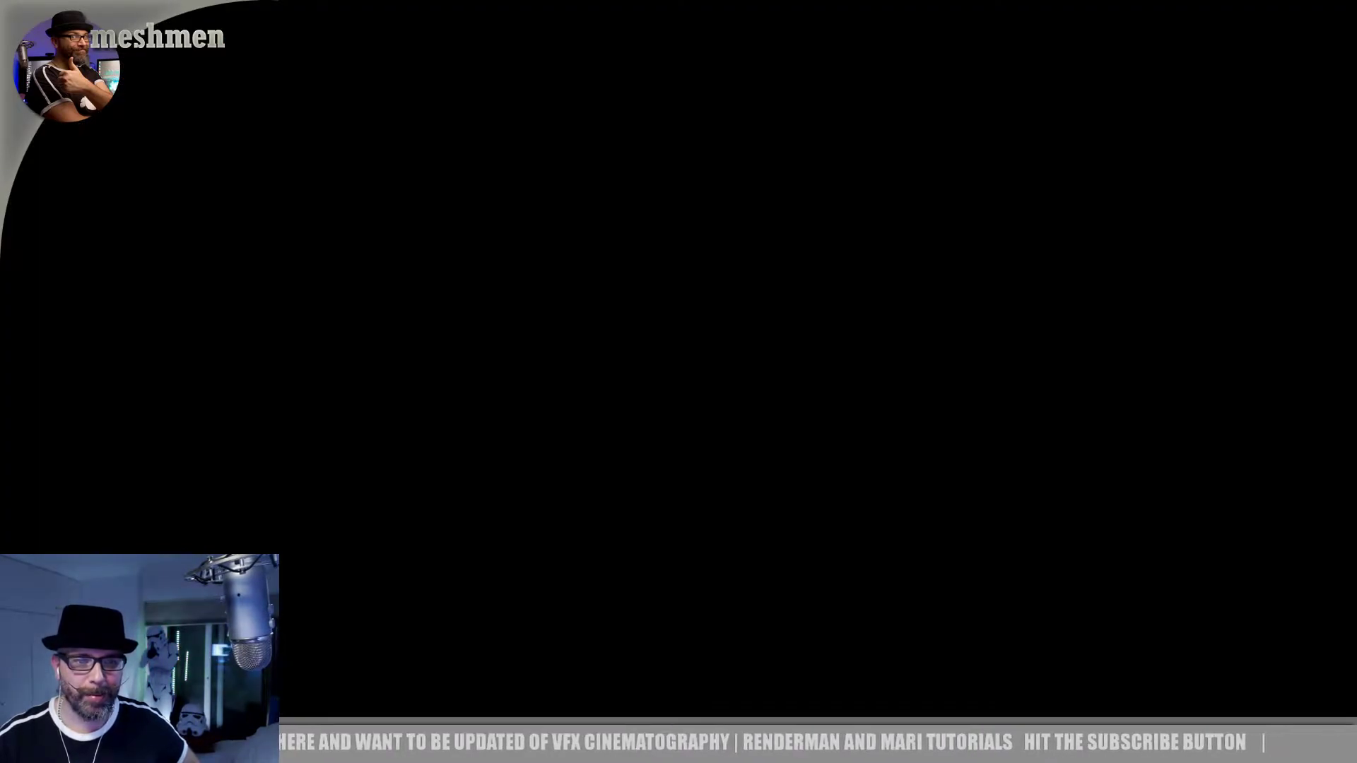
pyautogui.write('pix')
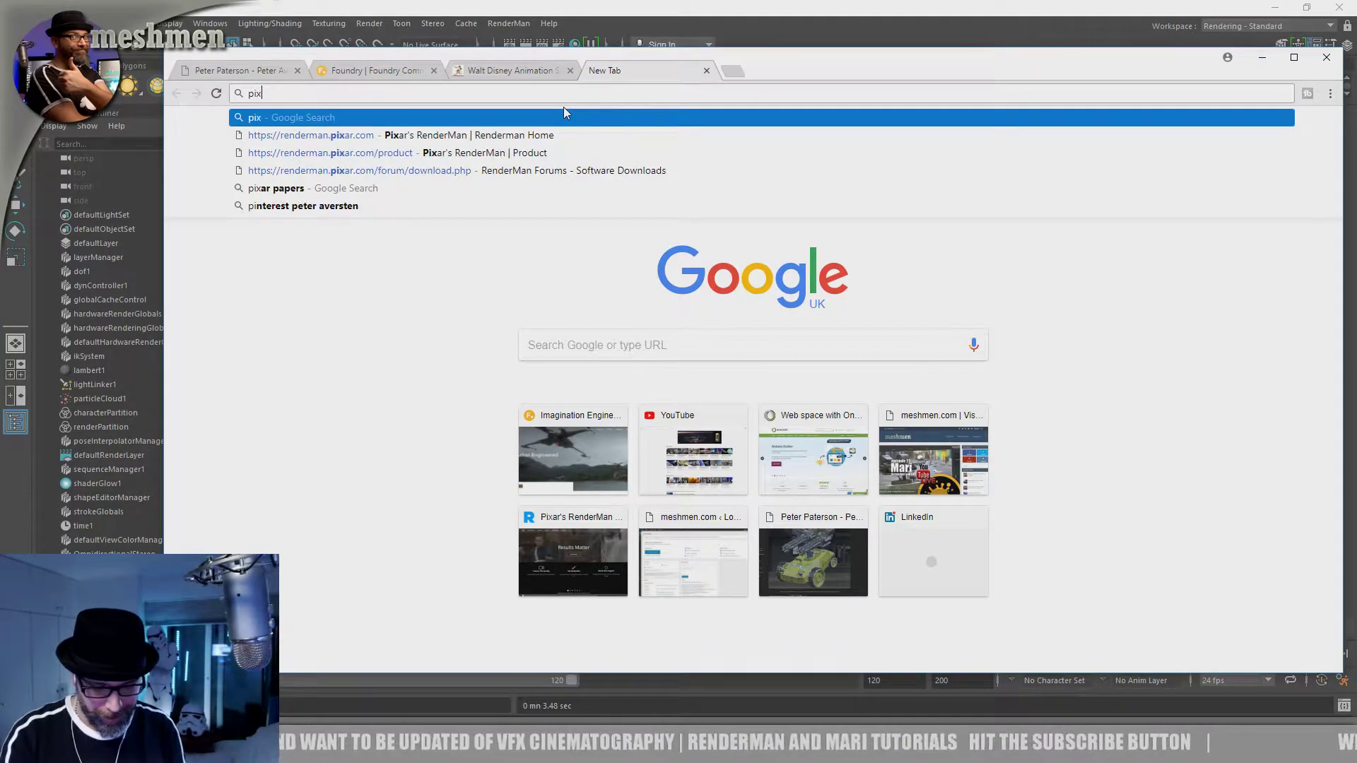
pyautogui.write('ar papers')
pyautogui.press('Return')
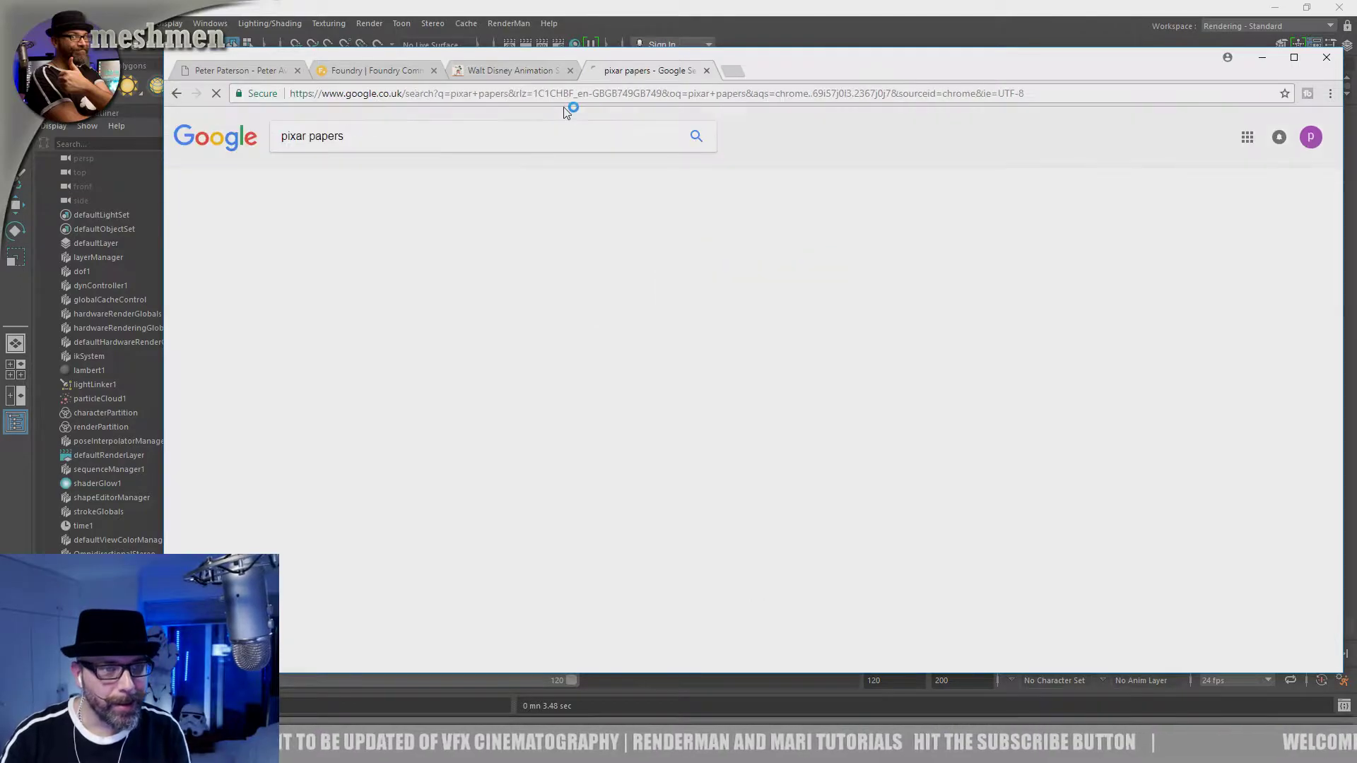
pyautogui.click(447, 236)
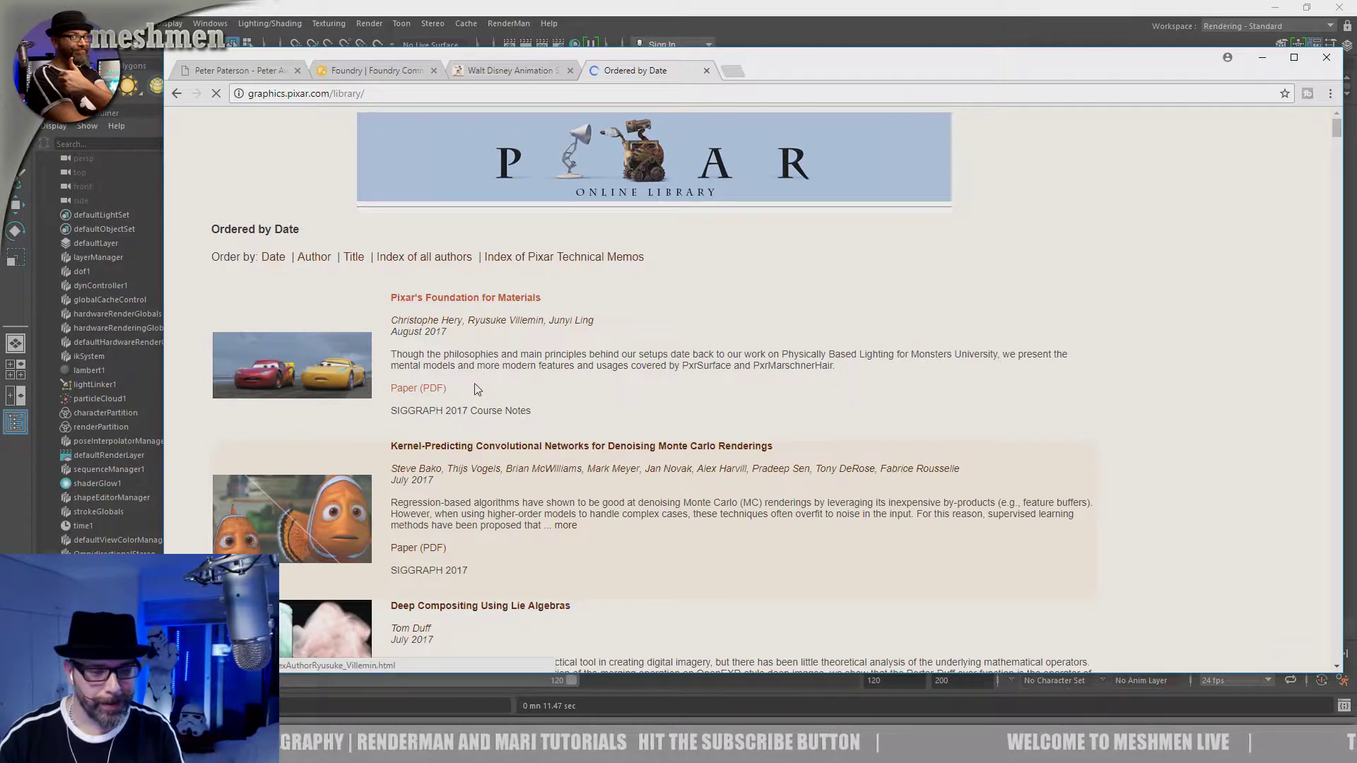
pyautogui.click(600, 450)
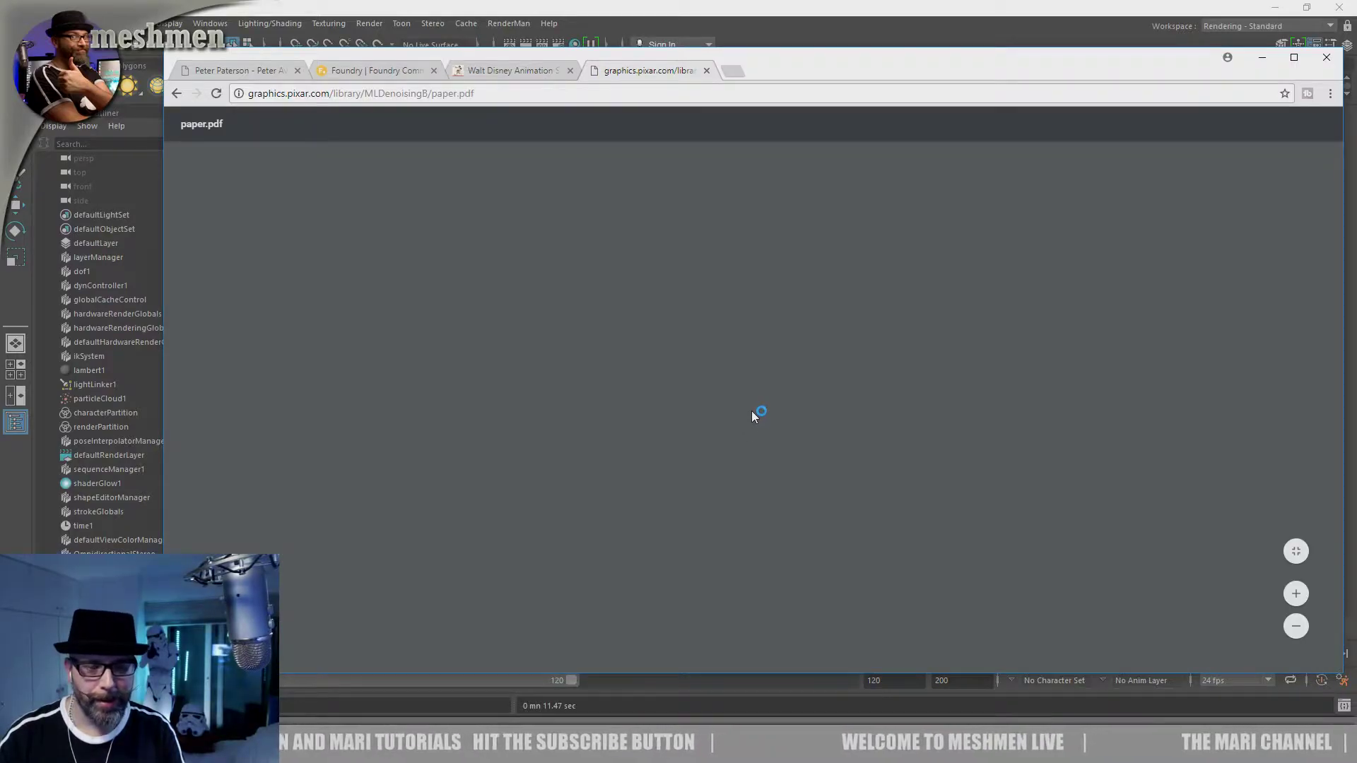
pyautogui.moveTo(779, 70); pyautogui.dragTo(825, 95)
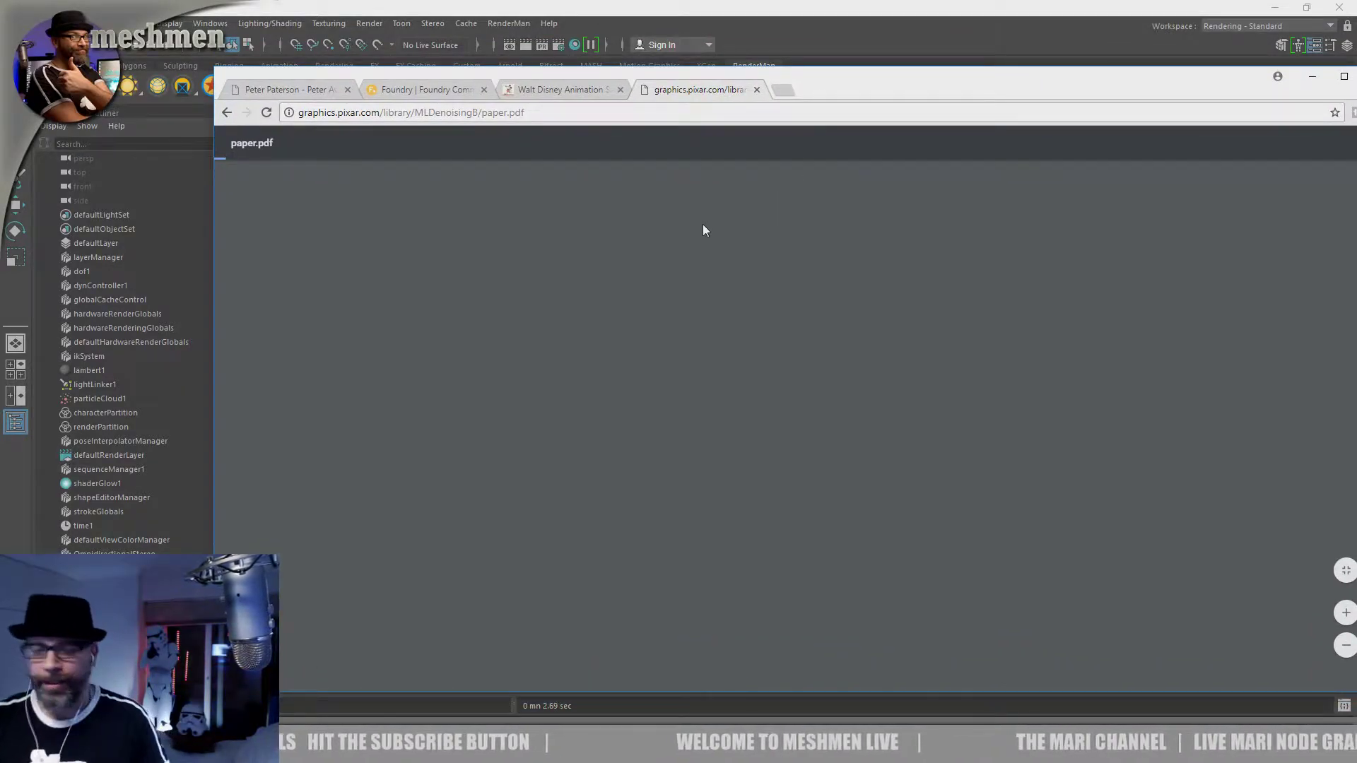
pyautogui.moveTo(816, 90); pyautogui.dragTo(806, 115)
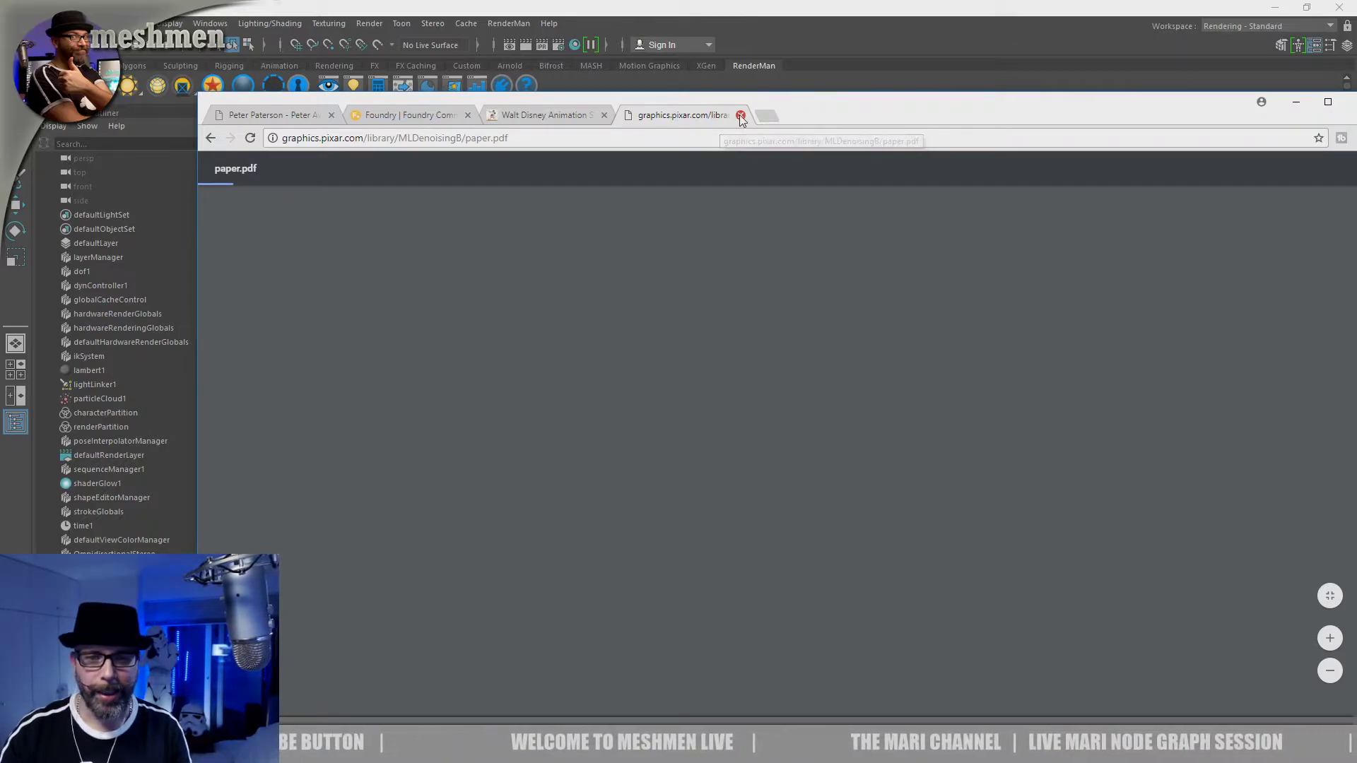
pyautogui.moveTo(817, 114); pyautogui.dragTo(813, 106)
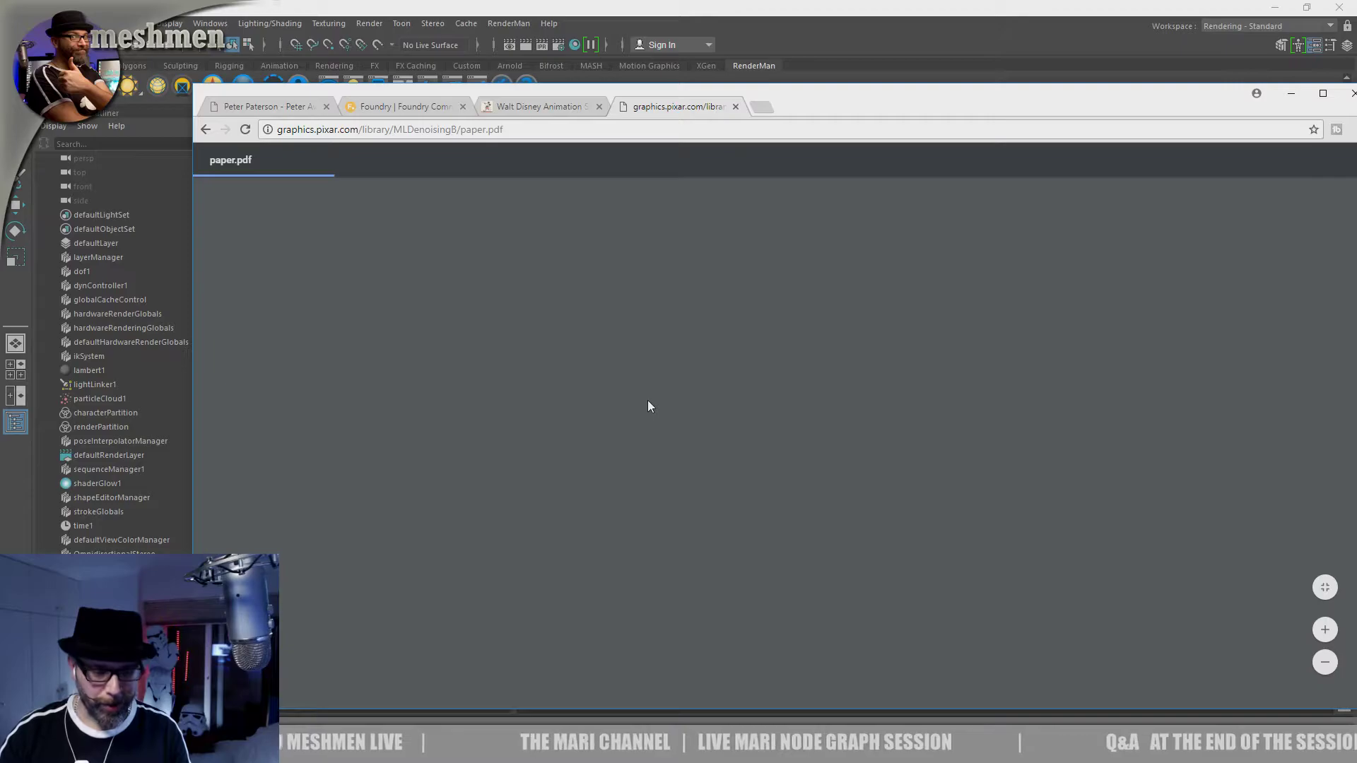
pyautogui.moveTo(943, 110); pyautogui.dragTo(975, 138)
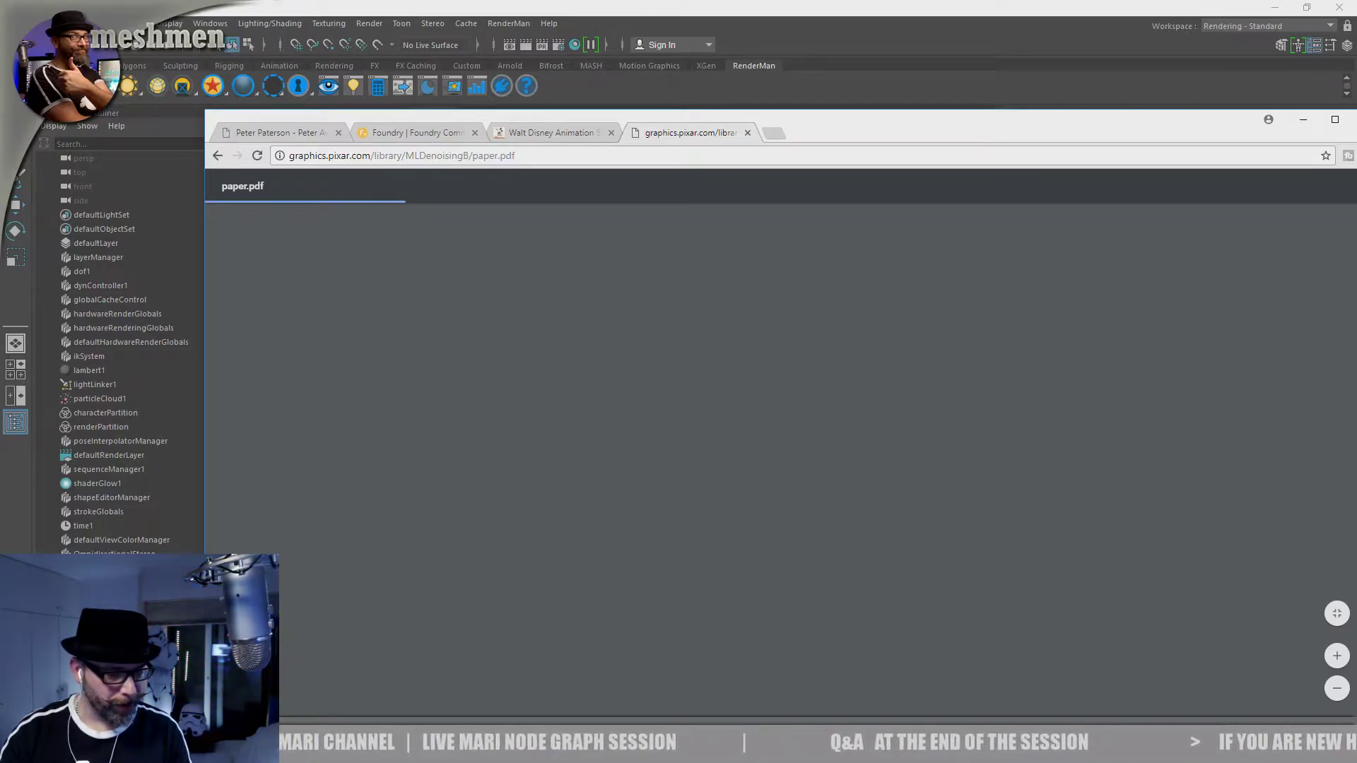
# Step: Launch CPU-Z without updating it, examine the processor's specification, cores and threads, and close it
pyautogui.press('super')
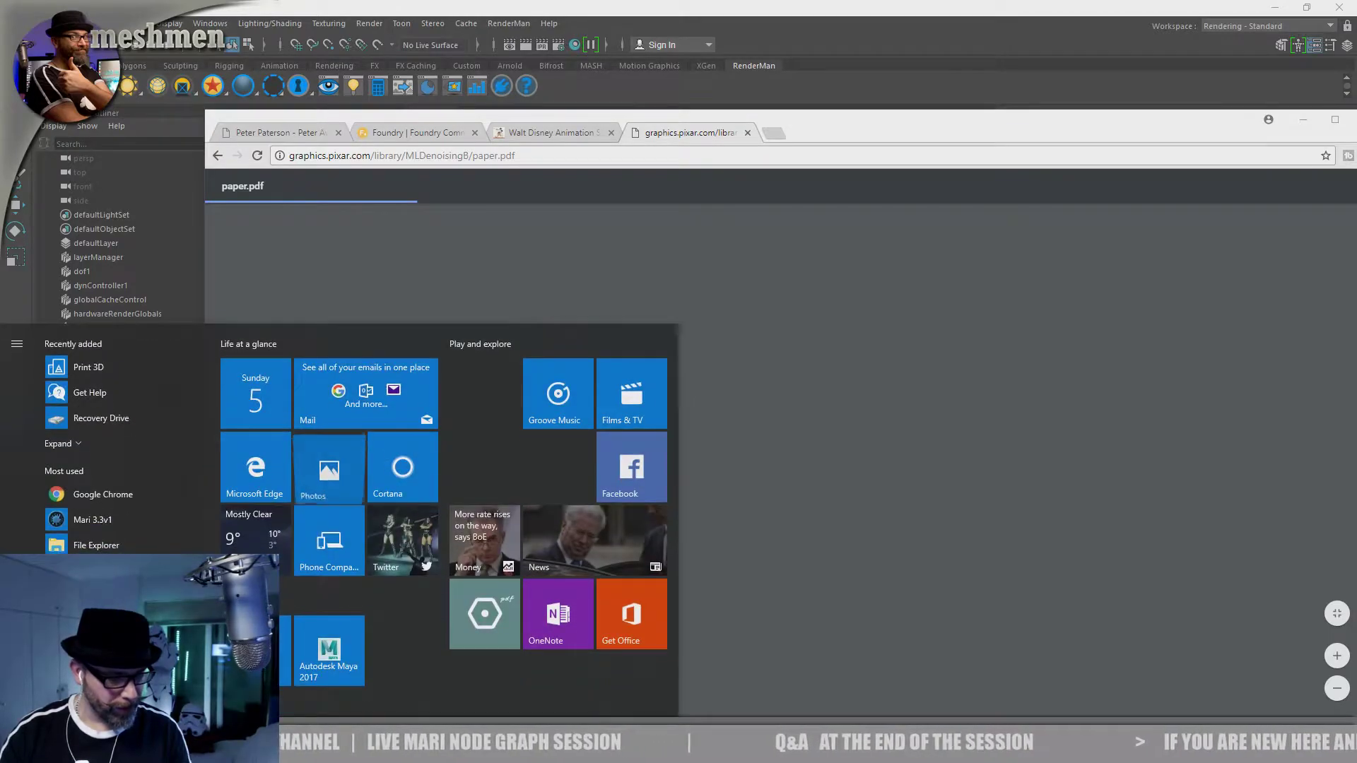
pyautogui.write('cpu')
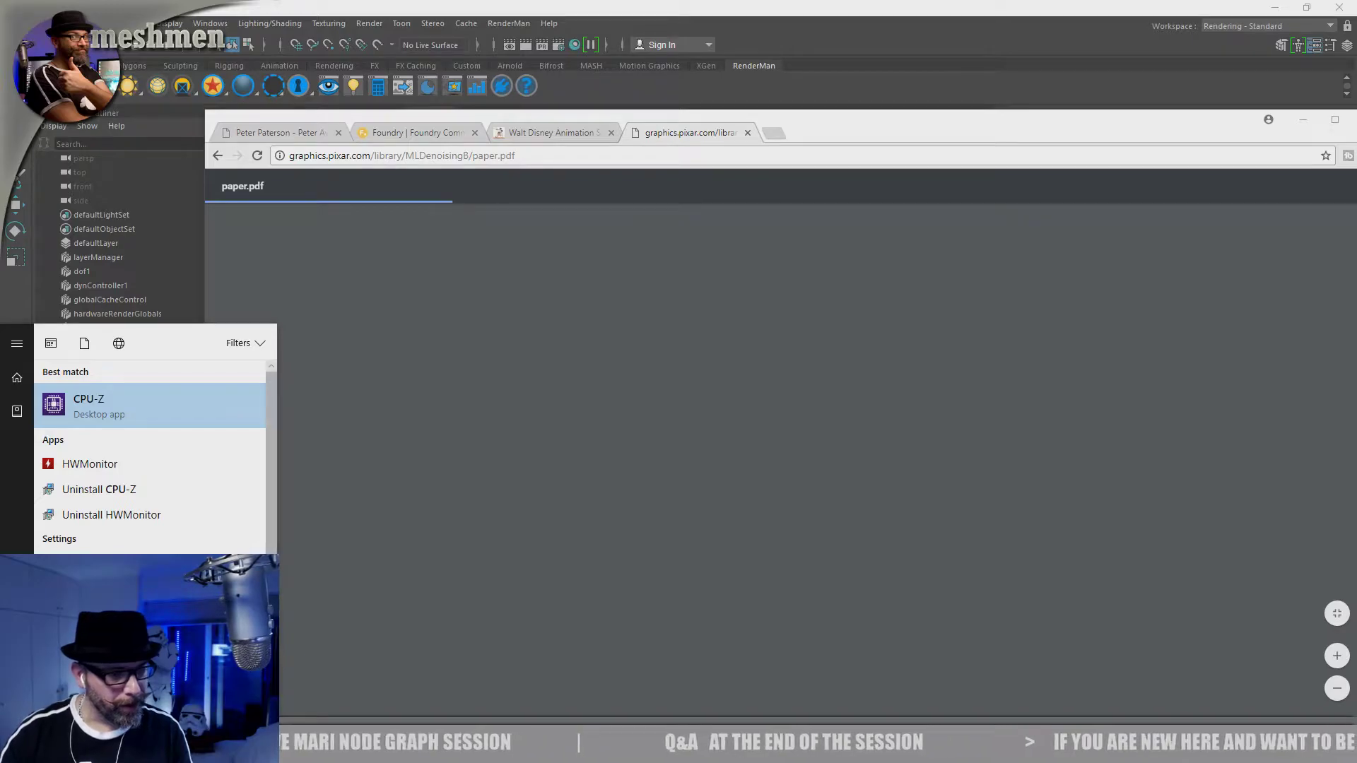
pyautogui.click(103, 401)
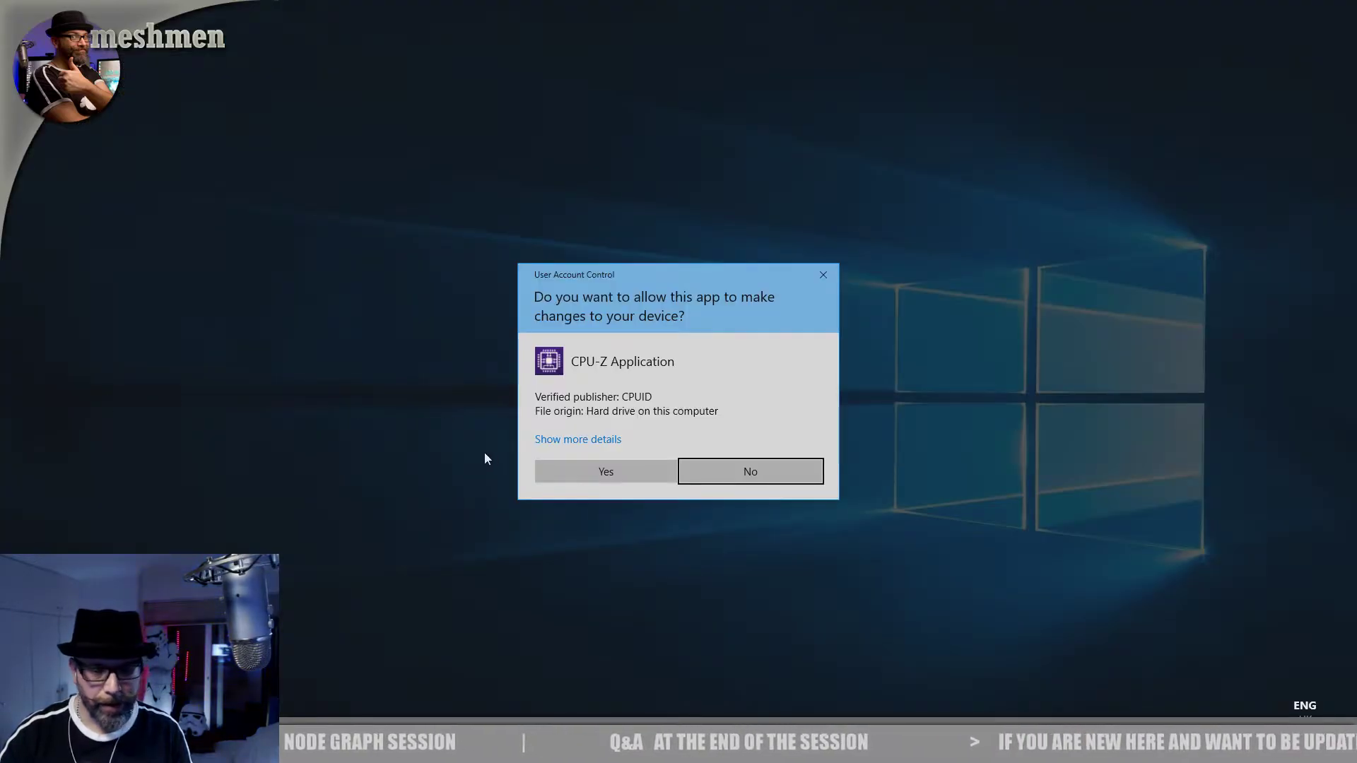
pyautogui.click(595, 472)
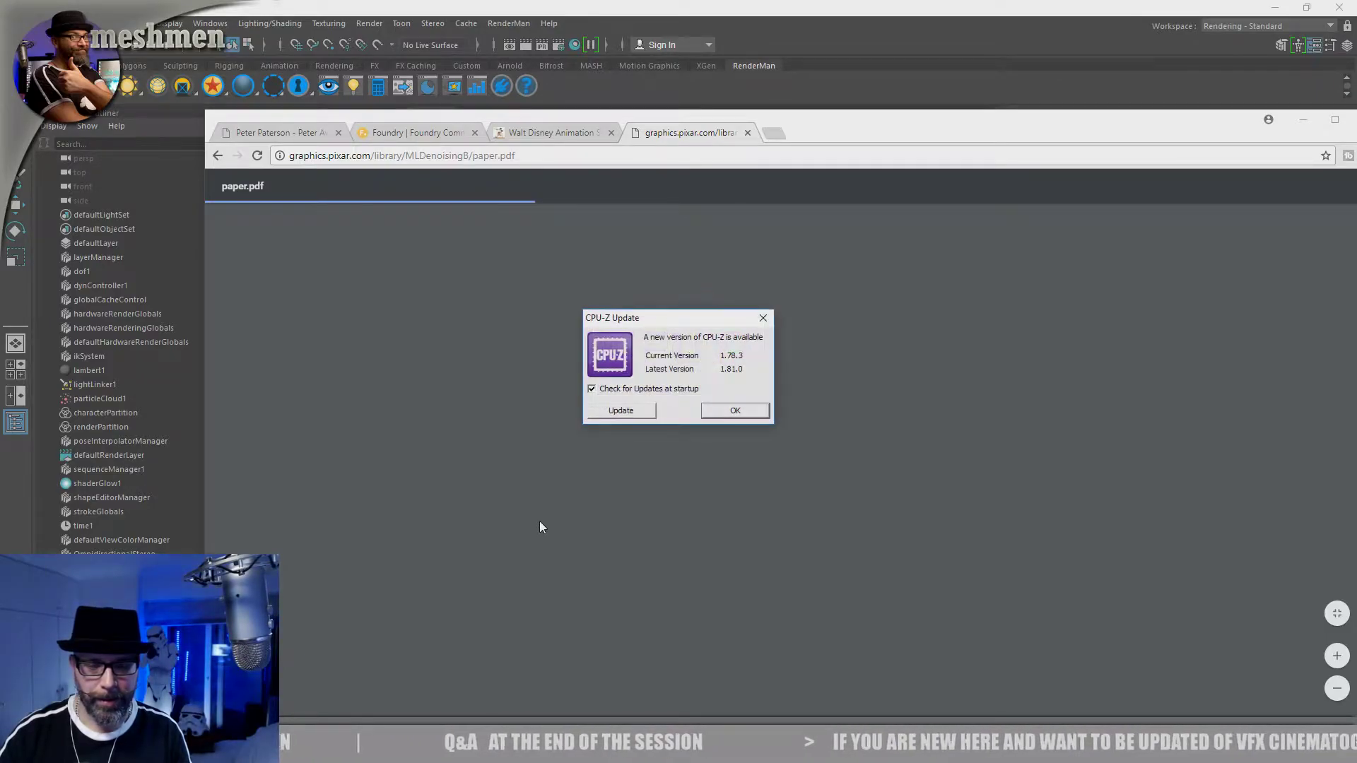
pyautogui.click(735, 412)
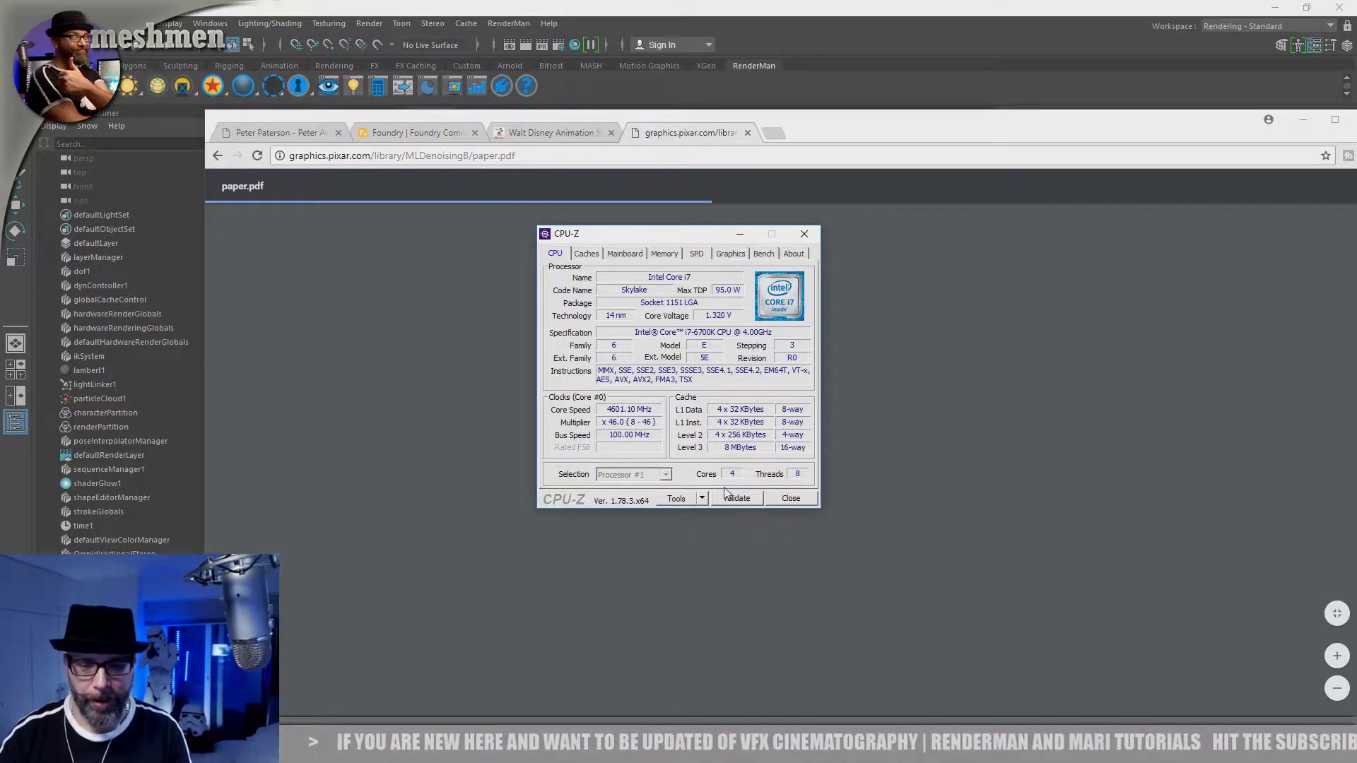
pyautogui.click(792, 498)
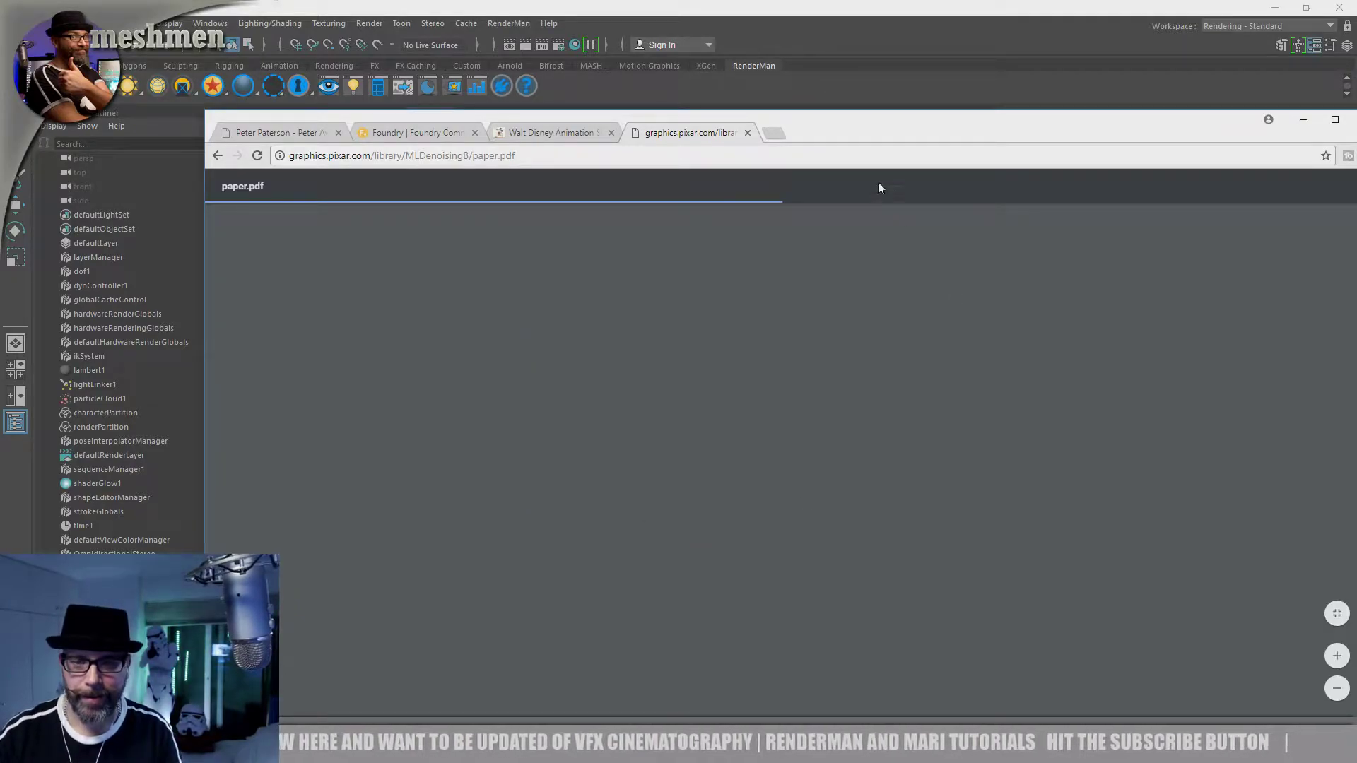
# Step: Return to the Walt Disney Animation Studios publications page and move the browser window aside to uncover Maya
pyautogui.moveTo(925, 138); pyautogui.dragTo(889, 151)
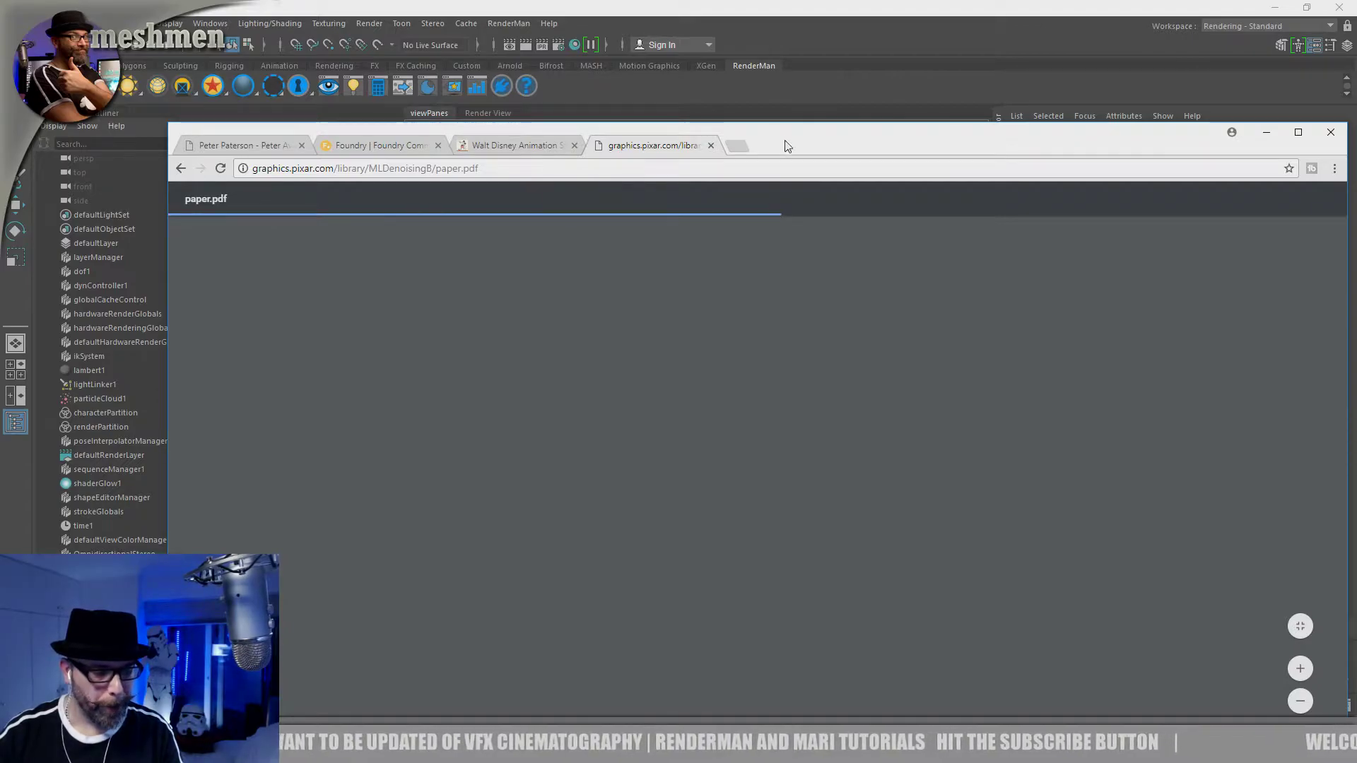
pyautogui.moveTo(775, 163); pyautogui.dragTo(797, 125)
pyautogui.click(547, 109)
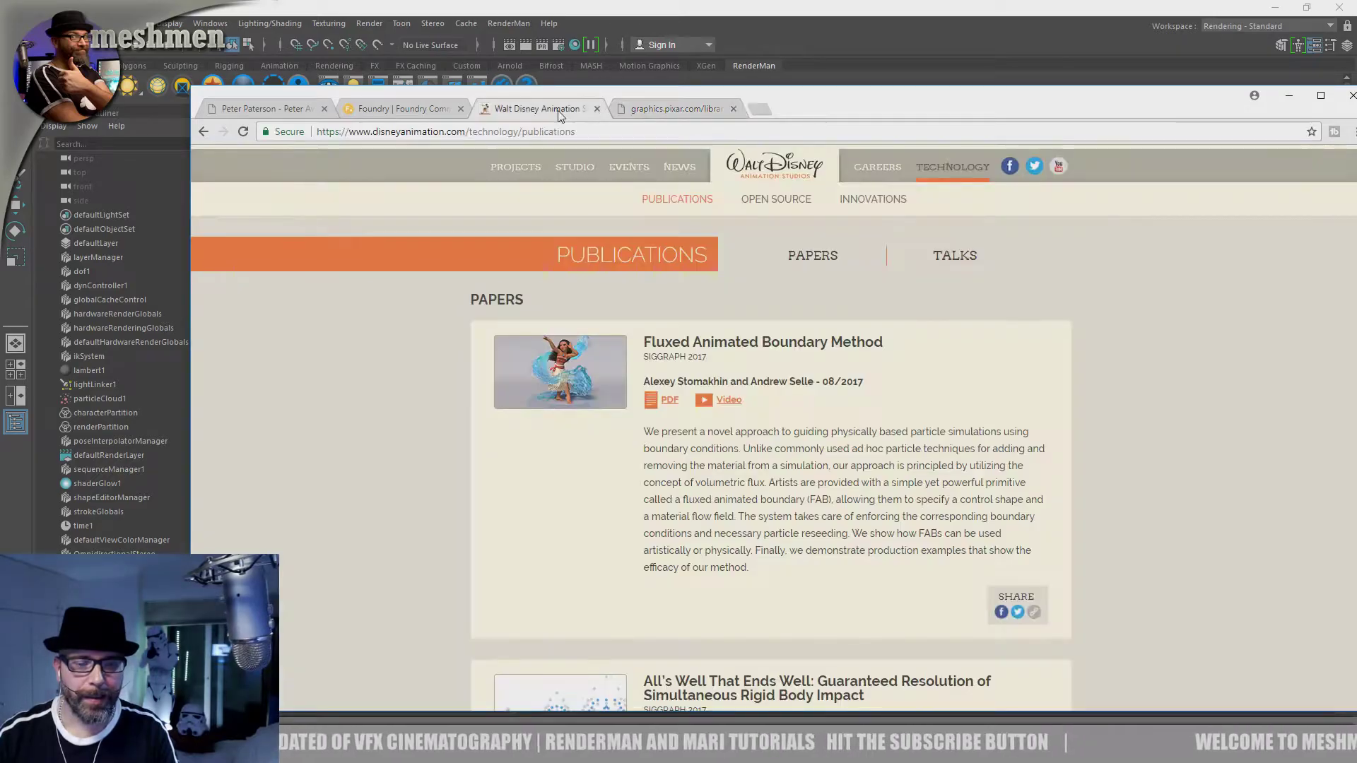
pyautogui.moveTo(818, 112); pyautogui.dragTo(909, 434)
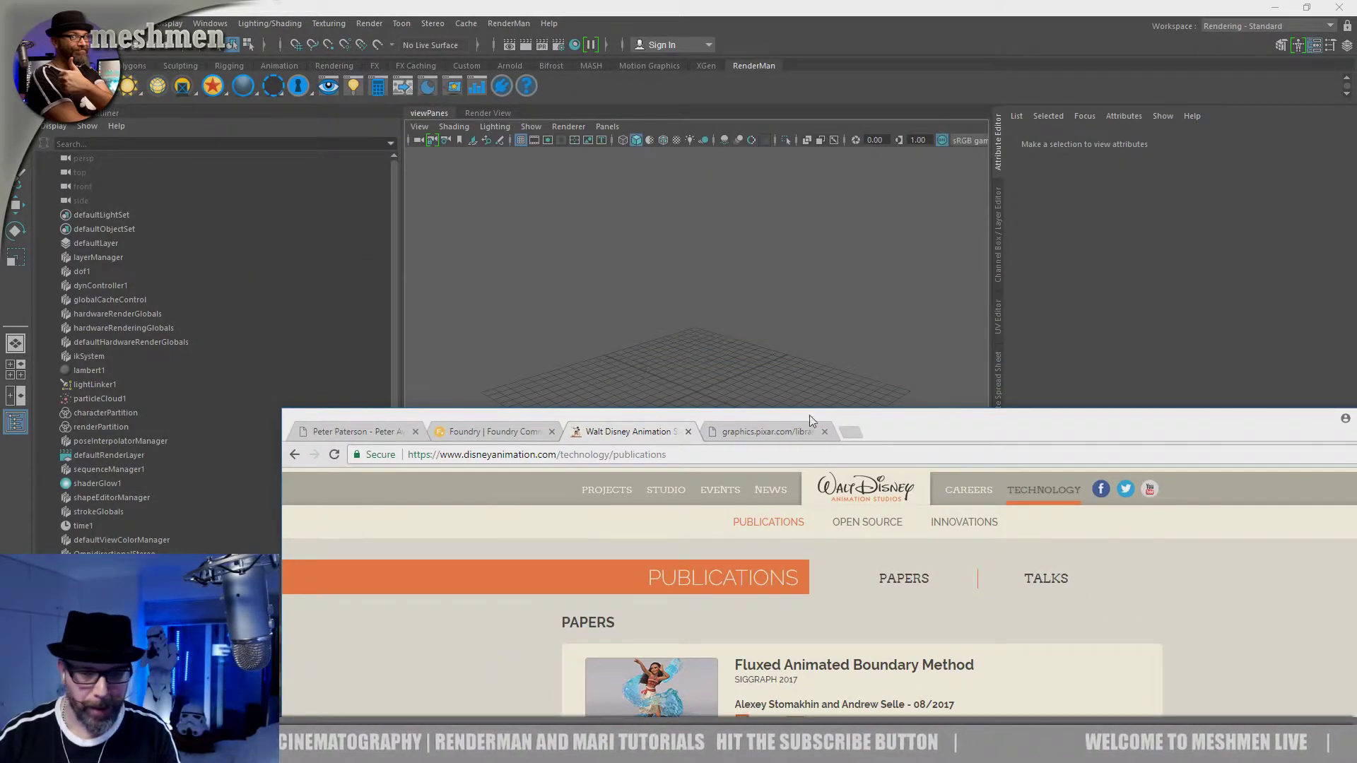
pyautogui.moveTo(782, 421); pyautogui.dragTo(955, 357)
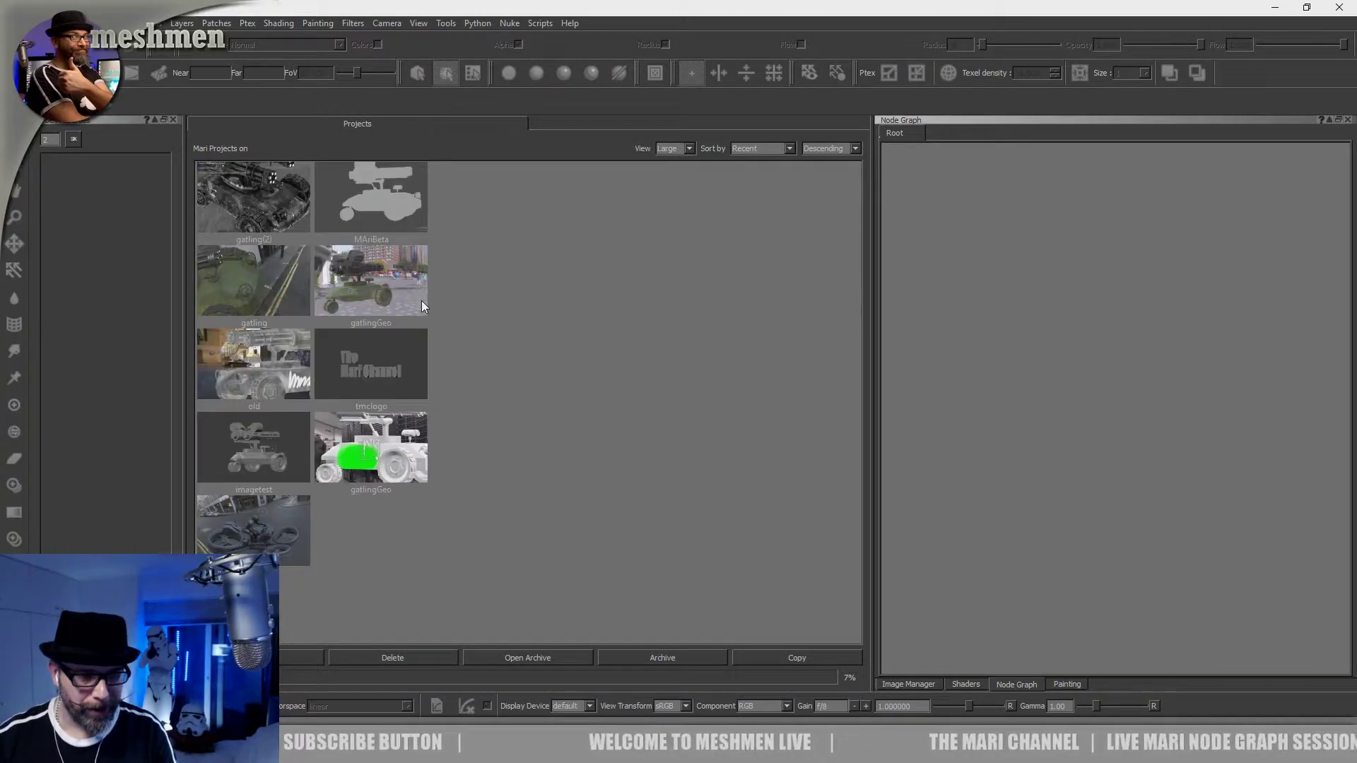
# Step: Open the gatling(2) project in Mari and look over its node graph around the Dirtmask and masks backdrops
pyautogui.doubleClick(266, 202)
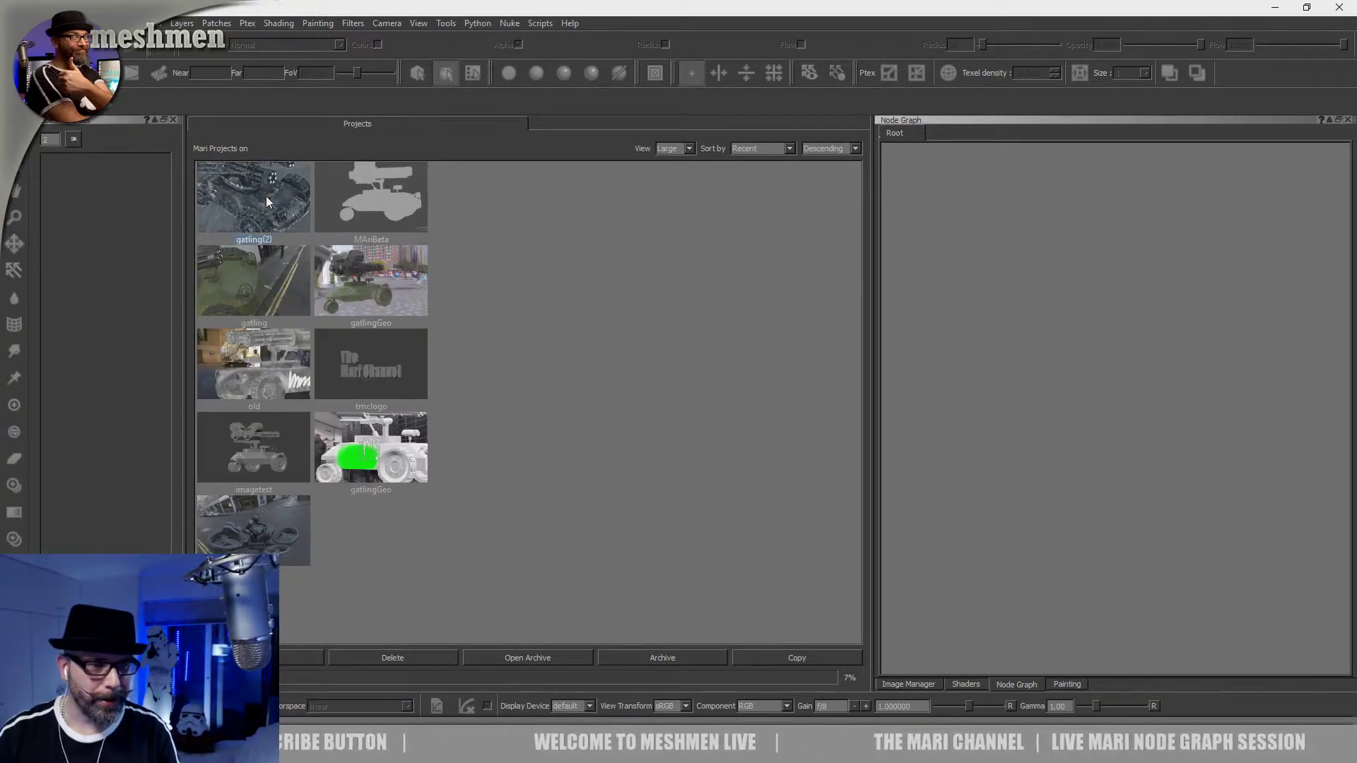
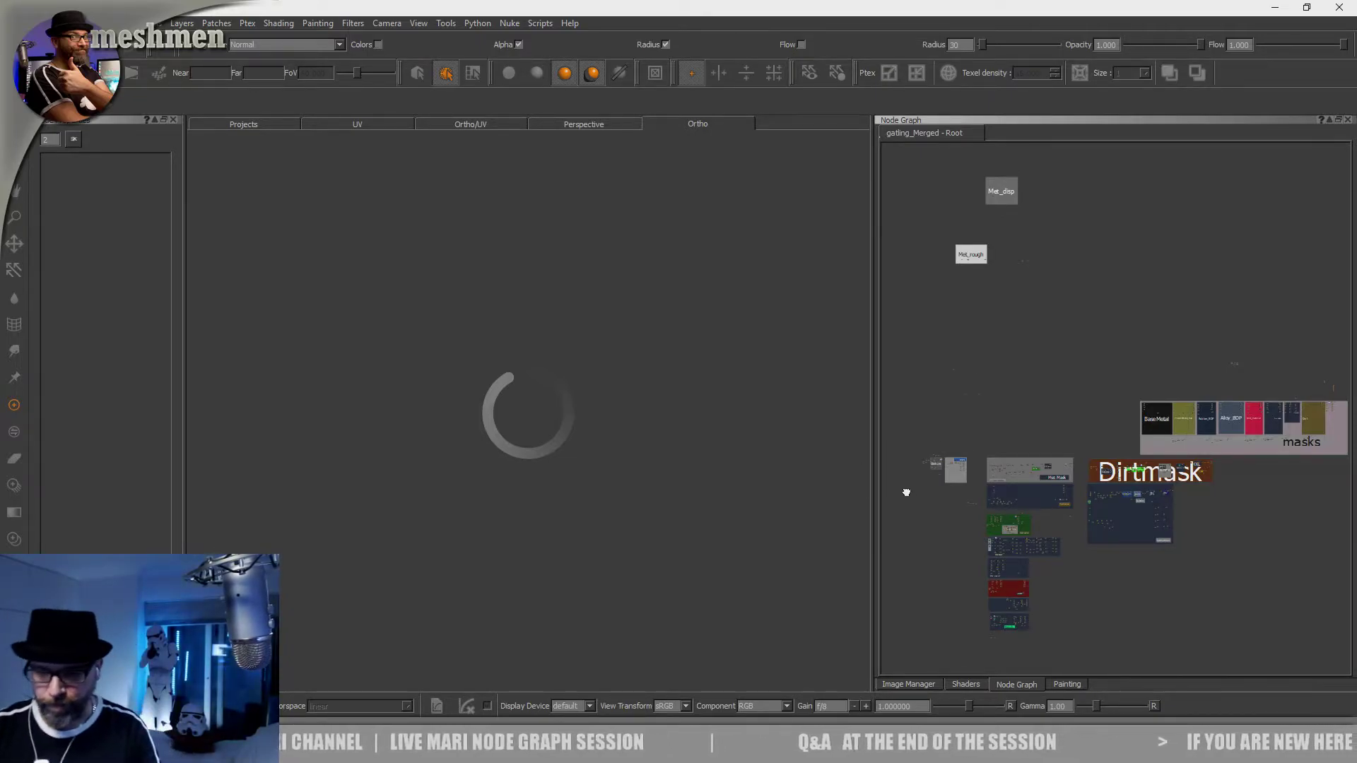
pyautogui.scroll(5, 1093, 502)
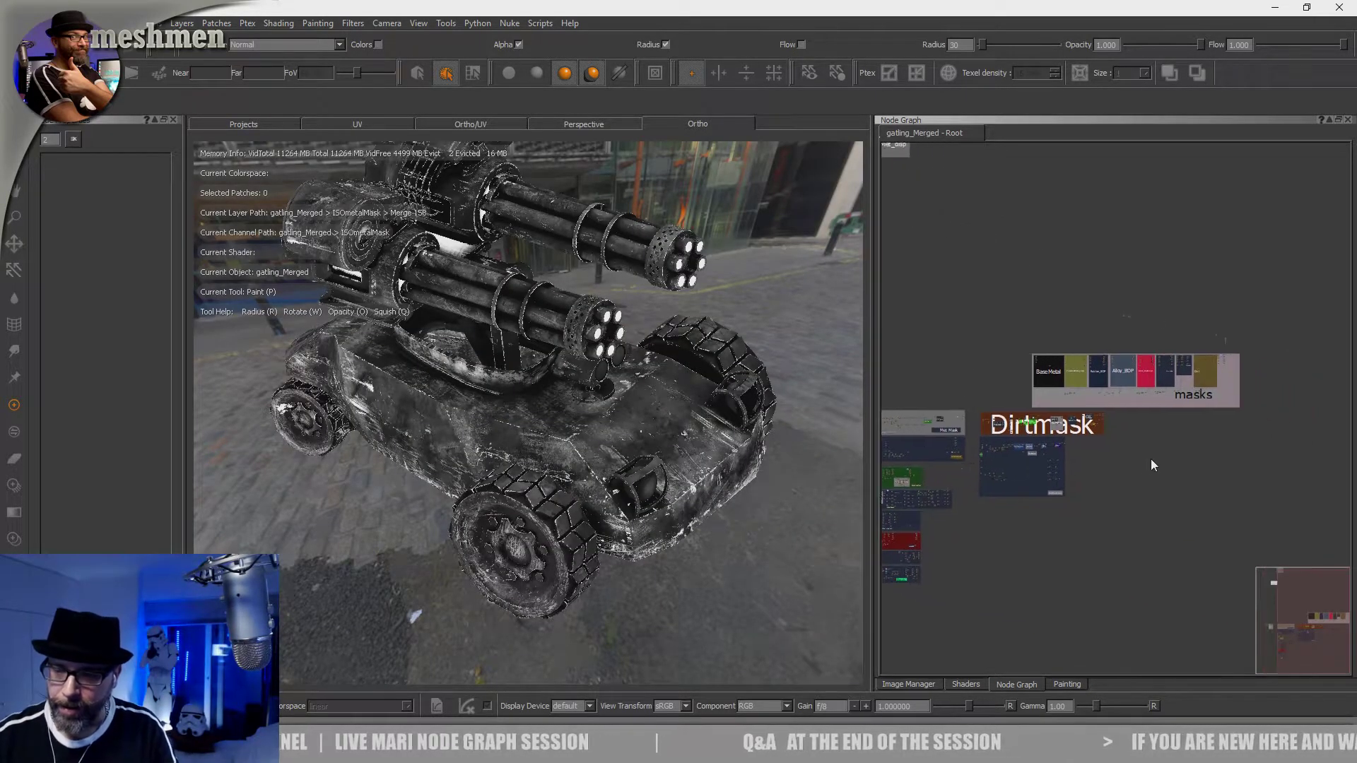
pyautogui.scroll(6, 1054, 491)
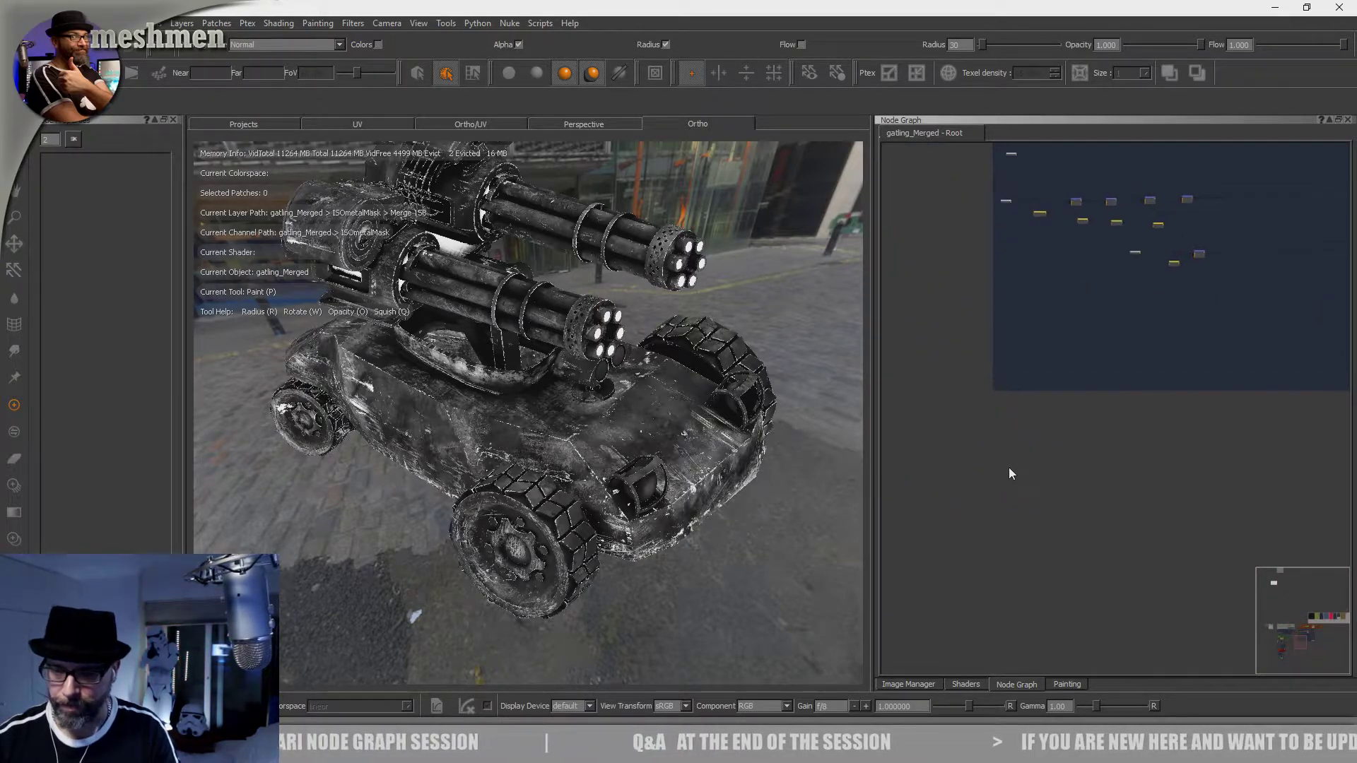
pyautogui.press('Tab')
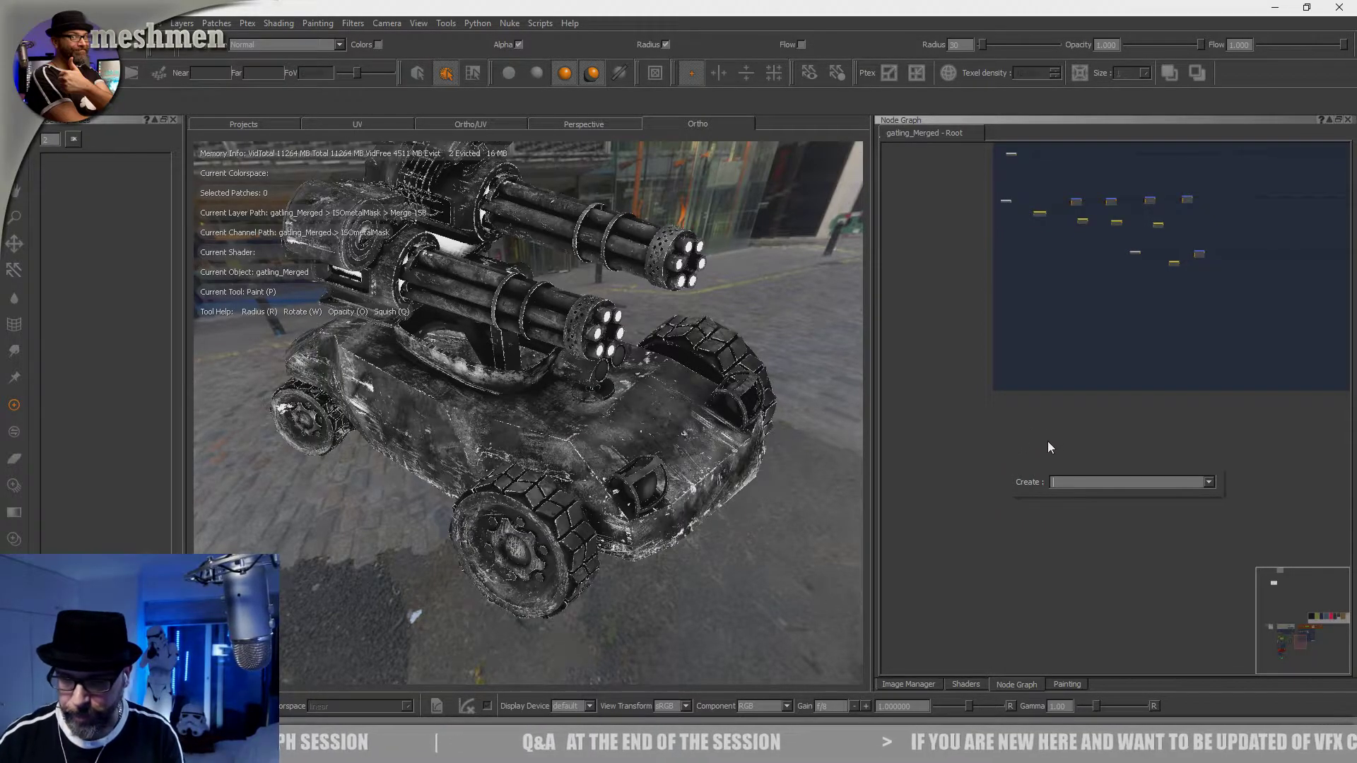
pyautogui.press('Escape')
pyautogui.scroll(-3, 1045, 442)
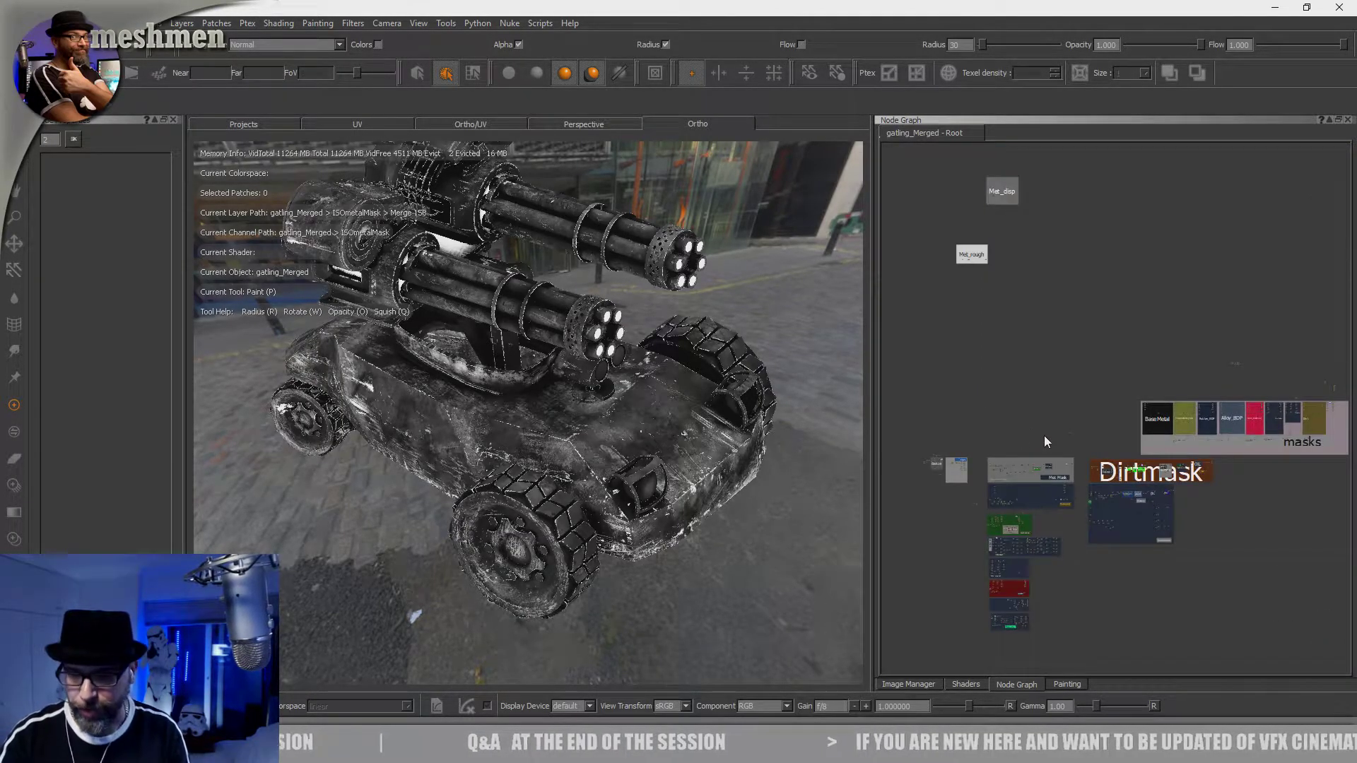
# Step: Open the keyboard shortcut manager, apply it to the Node Graph, and expand the MARI Extension Pack's Nodegraph Misc actions
pyautogui.scroll(6, 1120, 558)
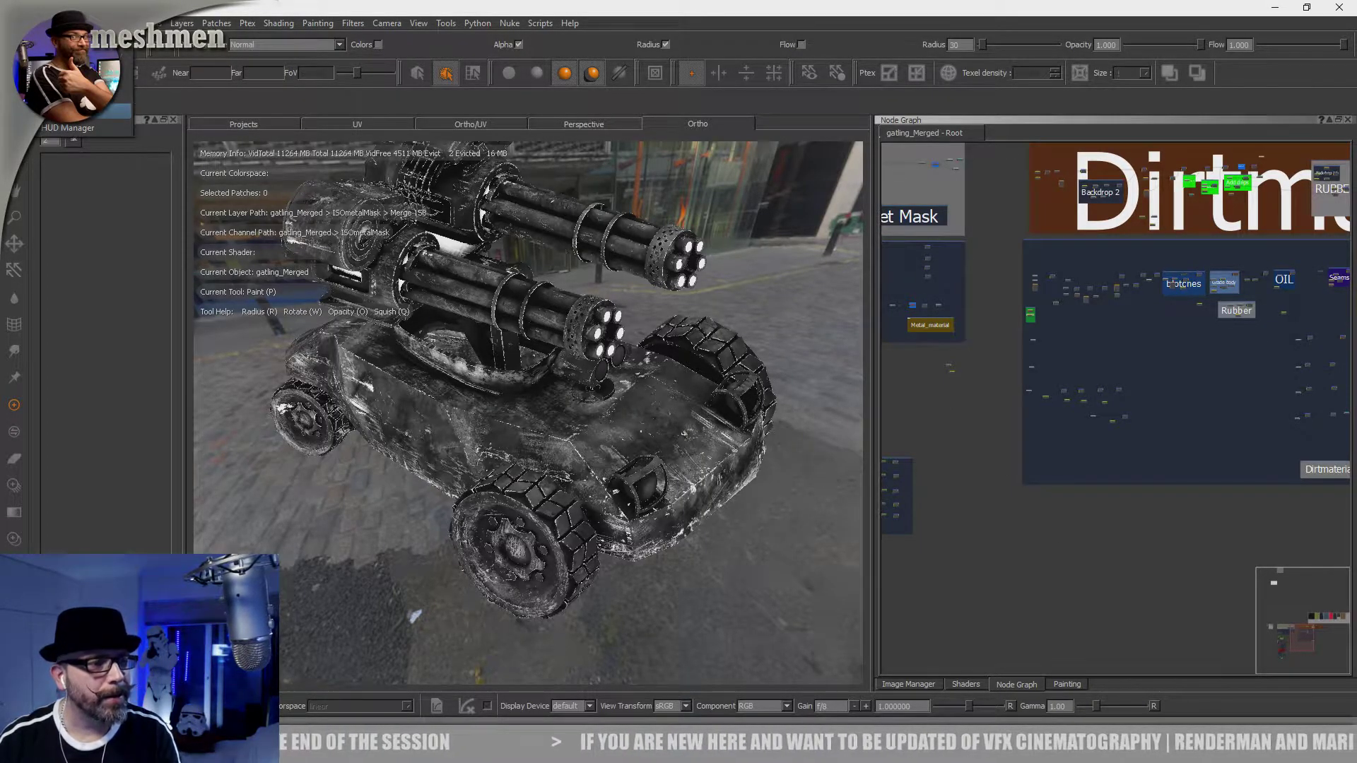
pyautogui.click(85, 111)
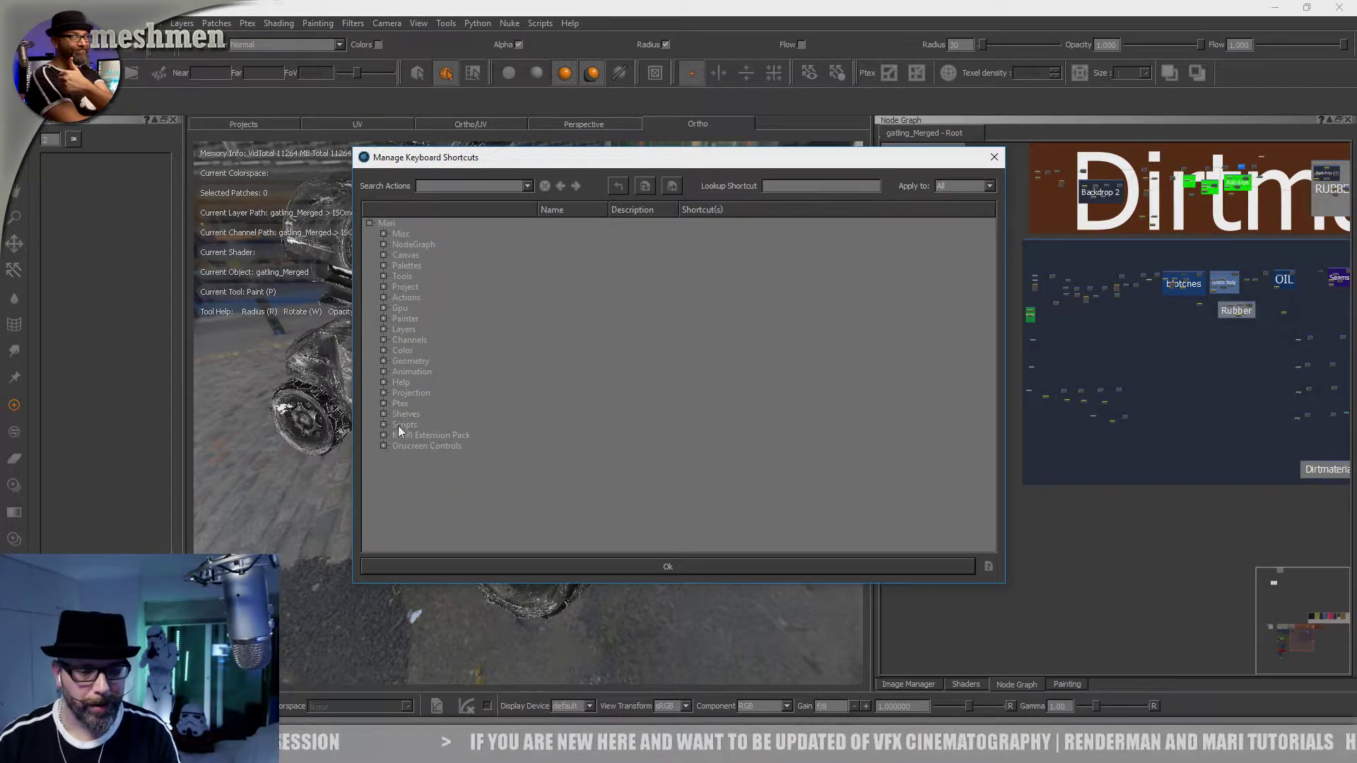
pyautogui.click(383, 436)
pyautogui.scroll(-3, 487, 441)
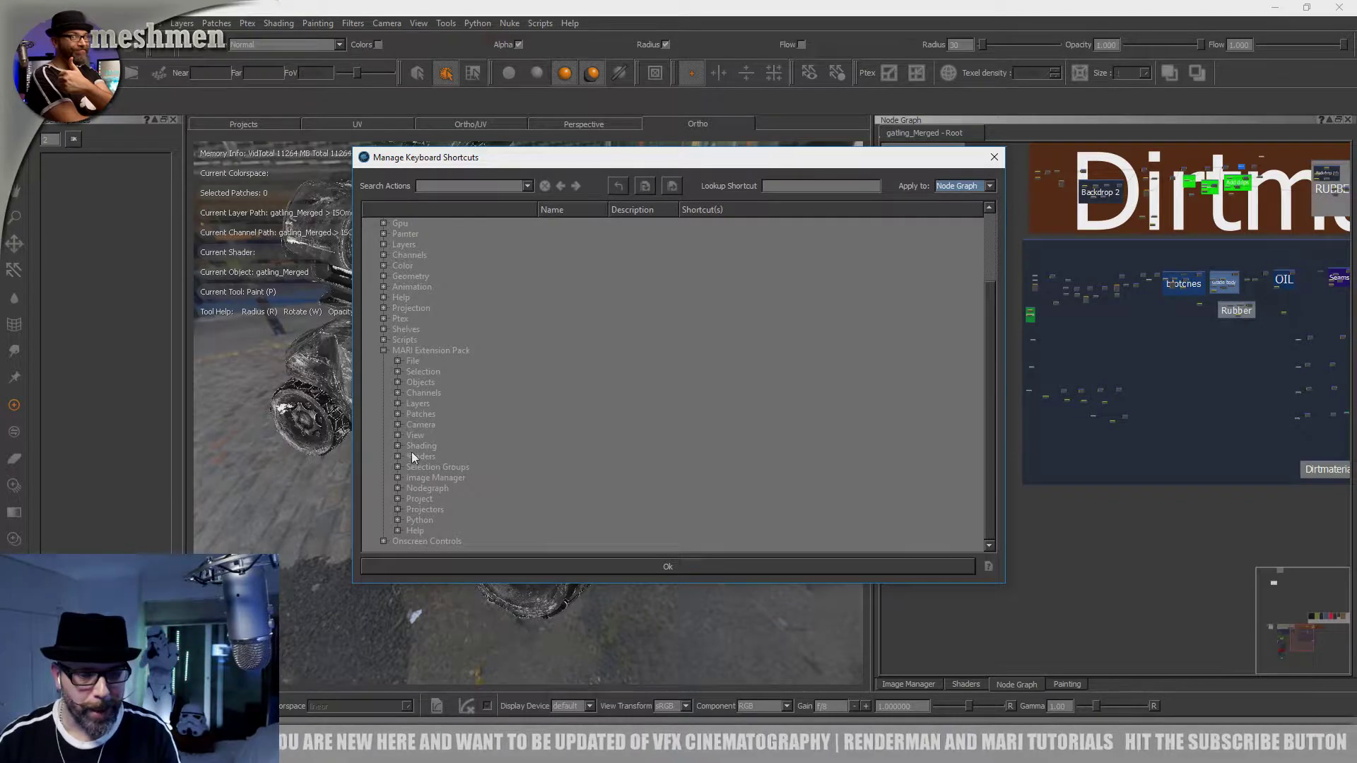
pyautogui.click(397, 488)
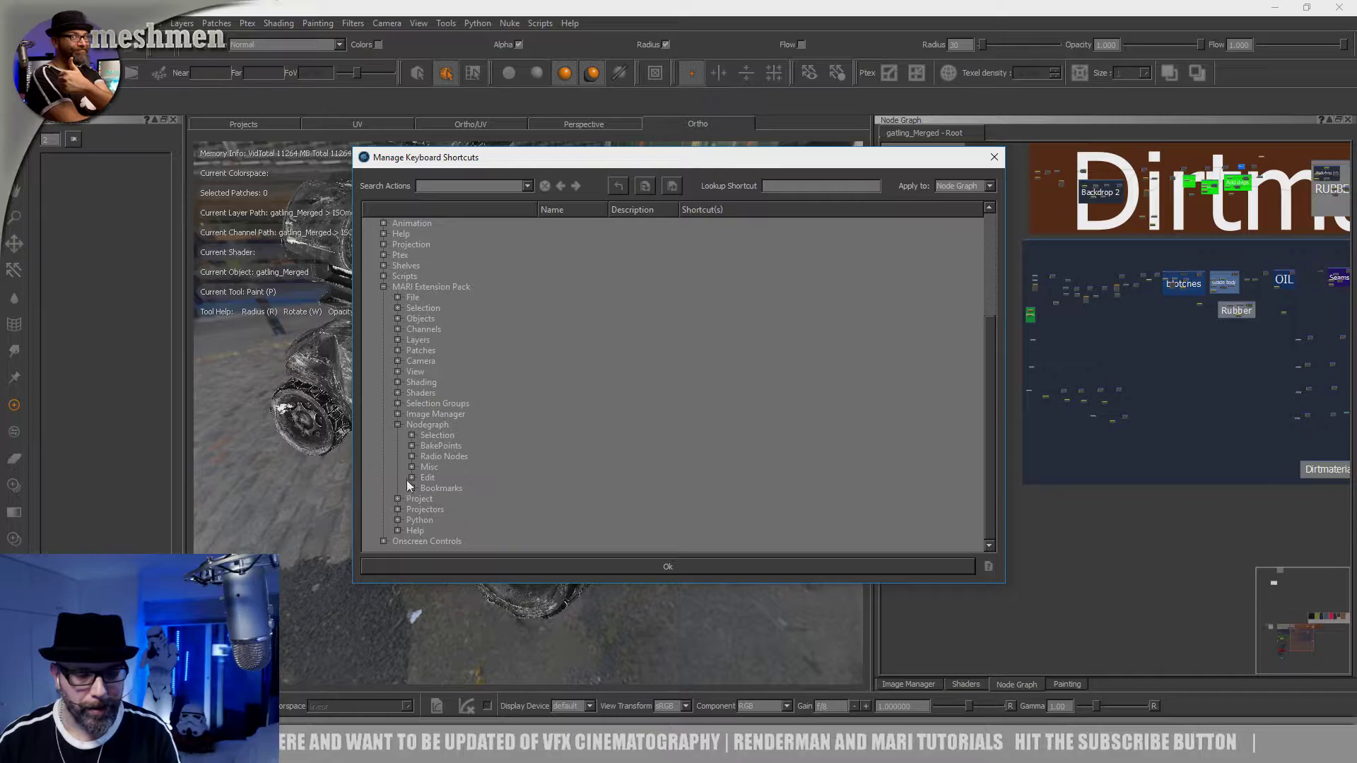
pyautogui.click(411, 468)
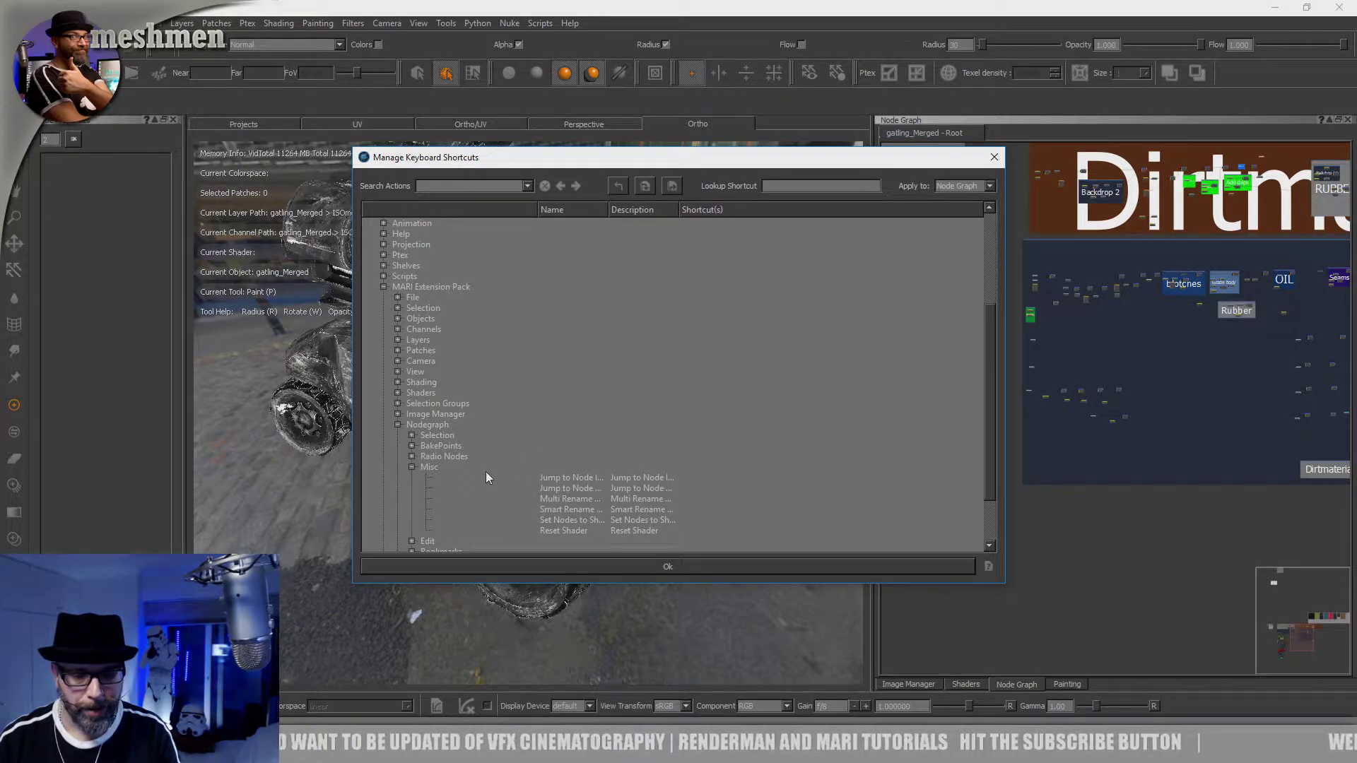
pyautogui.moveTo(679, 212); pyautogui.dragTo(742, 212)
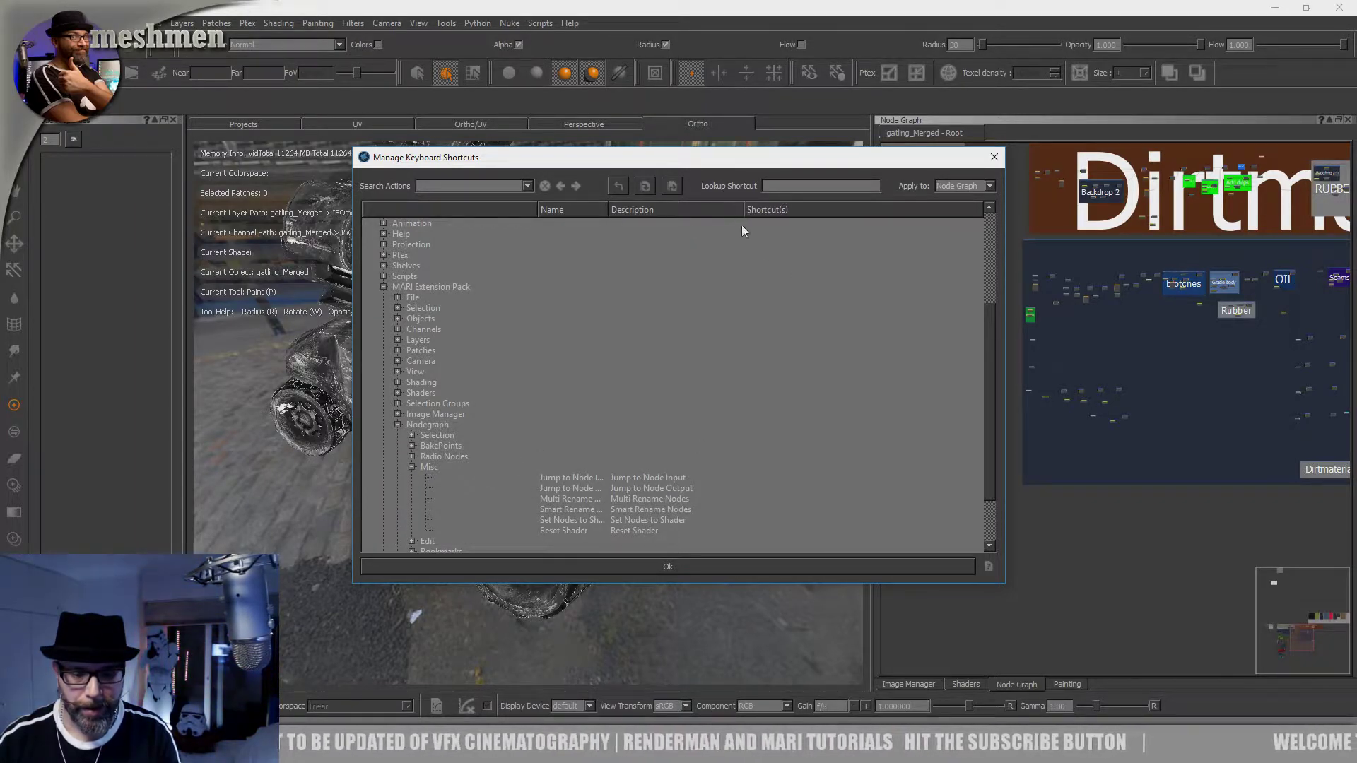
# Step: Assign B as the shortcut for the Bookmarks action in the Extension Pack's Nodegraph Bookmarks group
pyautogui.scroll(-1, 495, 496)
pyautogui.click(412, 509)
pyautogui.scroll(-1, 494, 498)
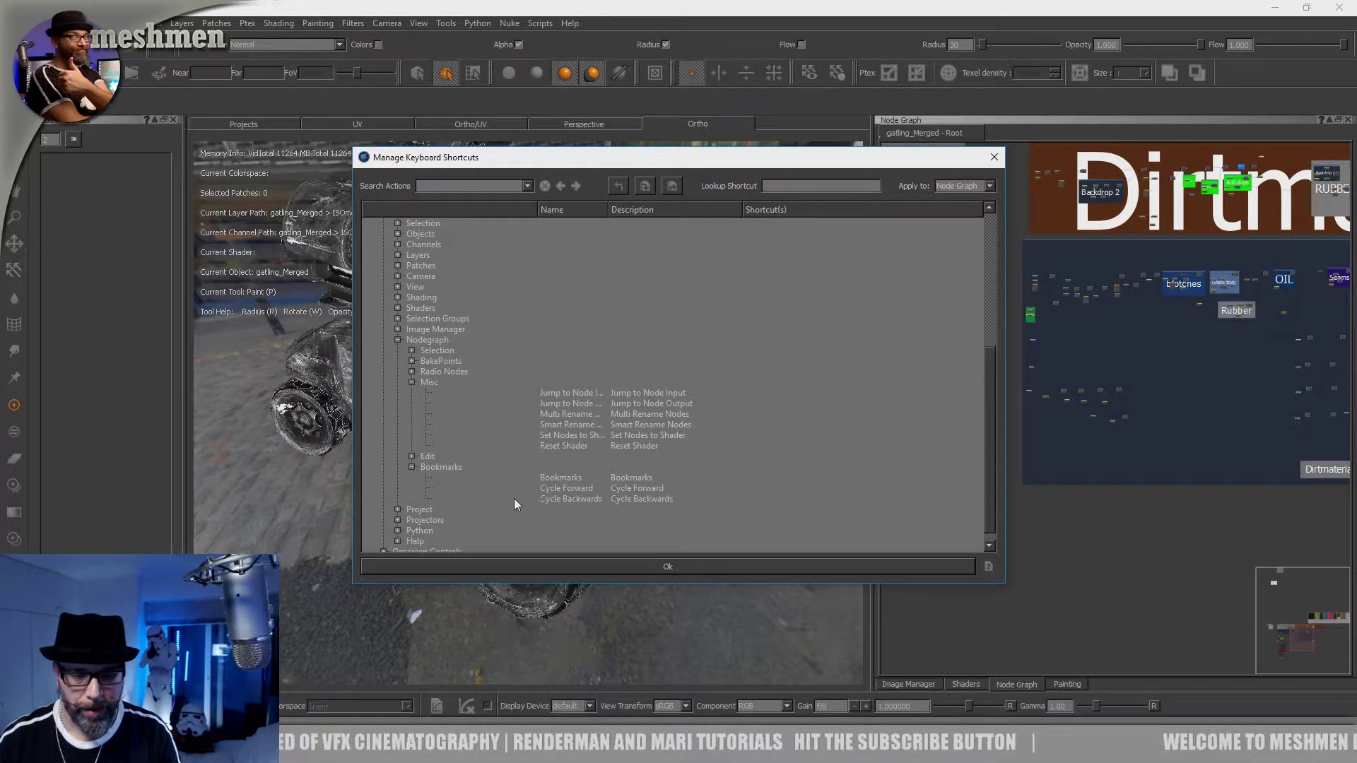
pyautogui.doubleClick(760, 477)
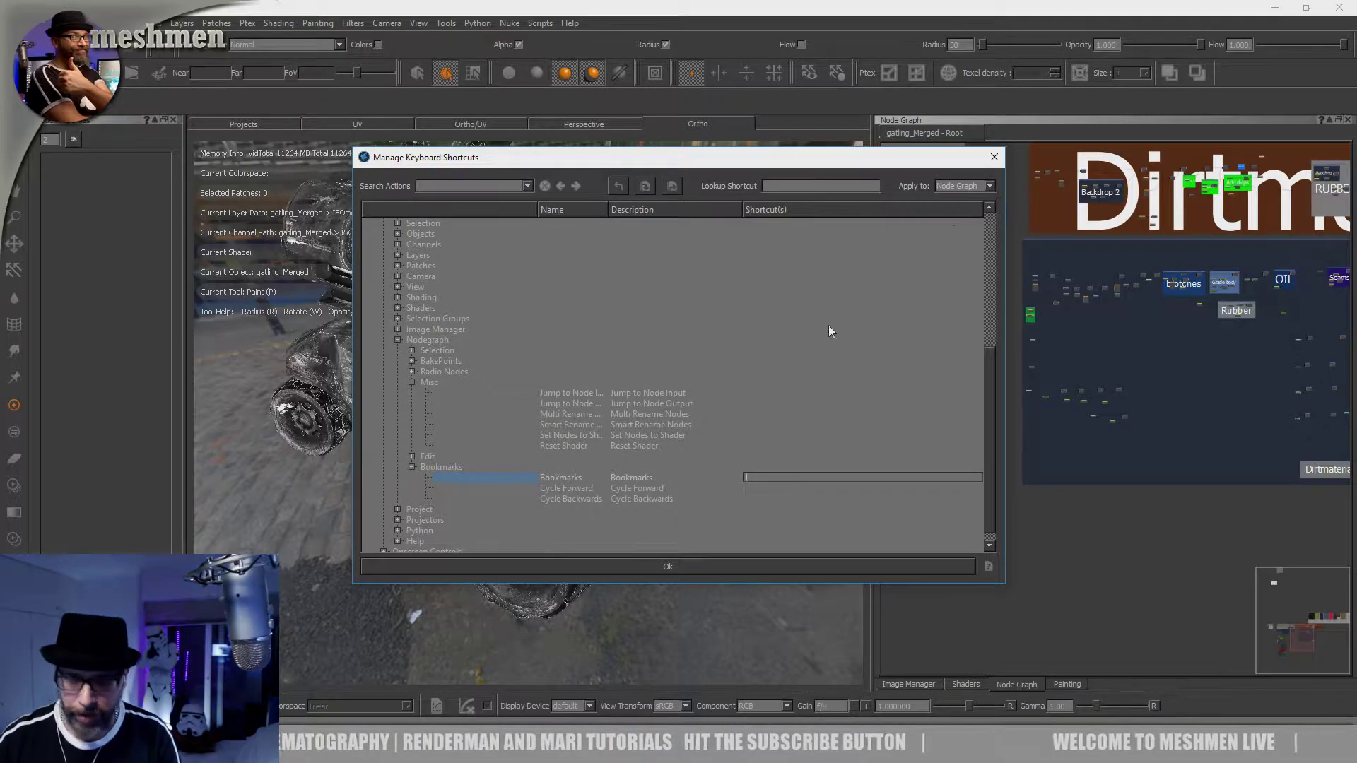
pyautogui.press('b')
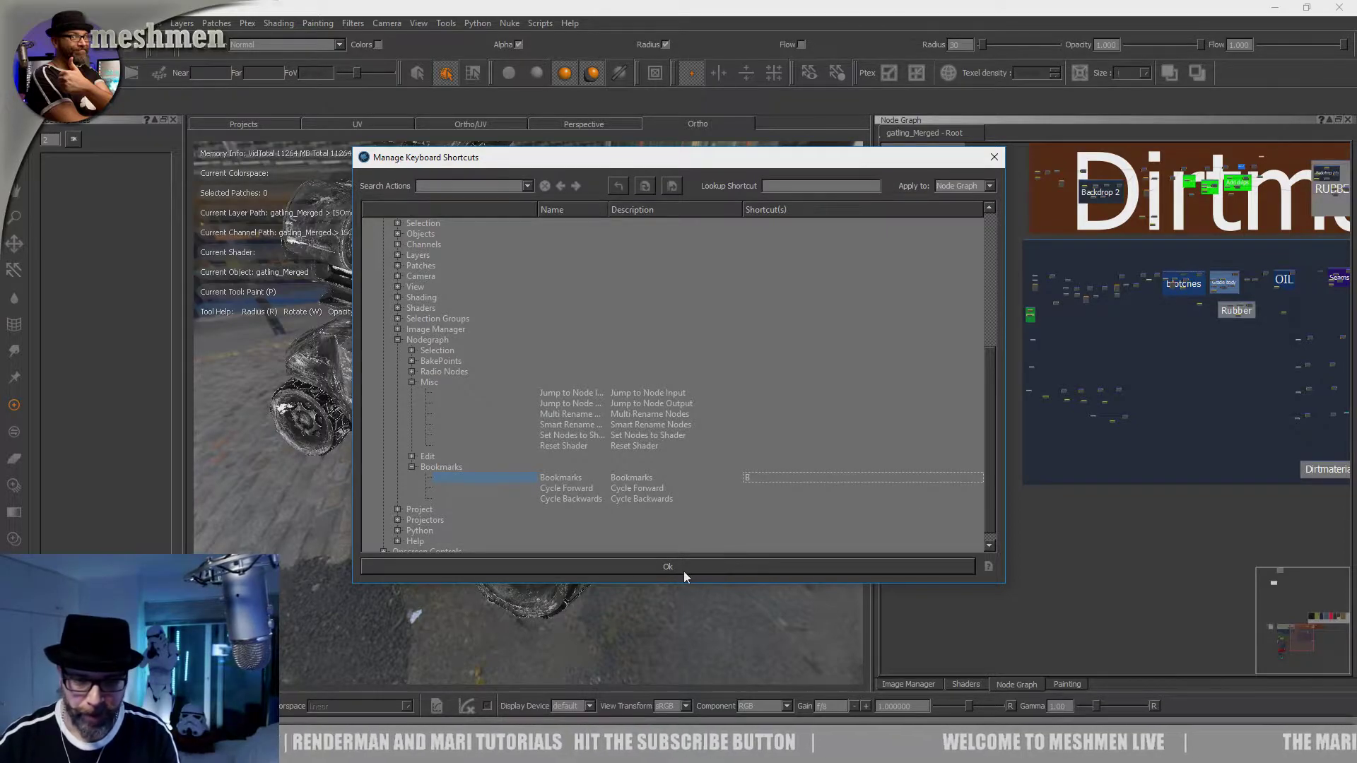
# Step: Assign C as the shortcut for Connect to Transmitter in the Extension Pack's Radio Nodes group
pyautogui.click(417, 372)
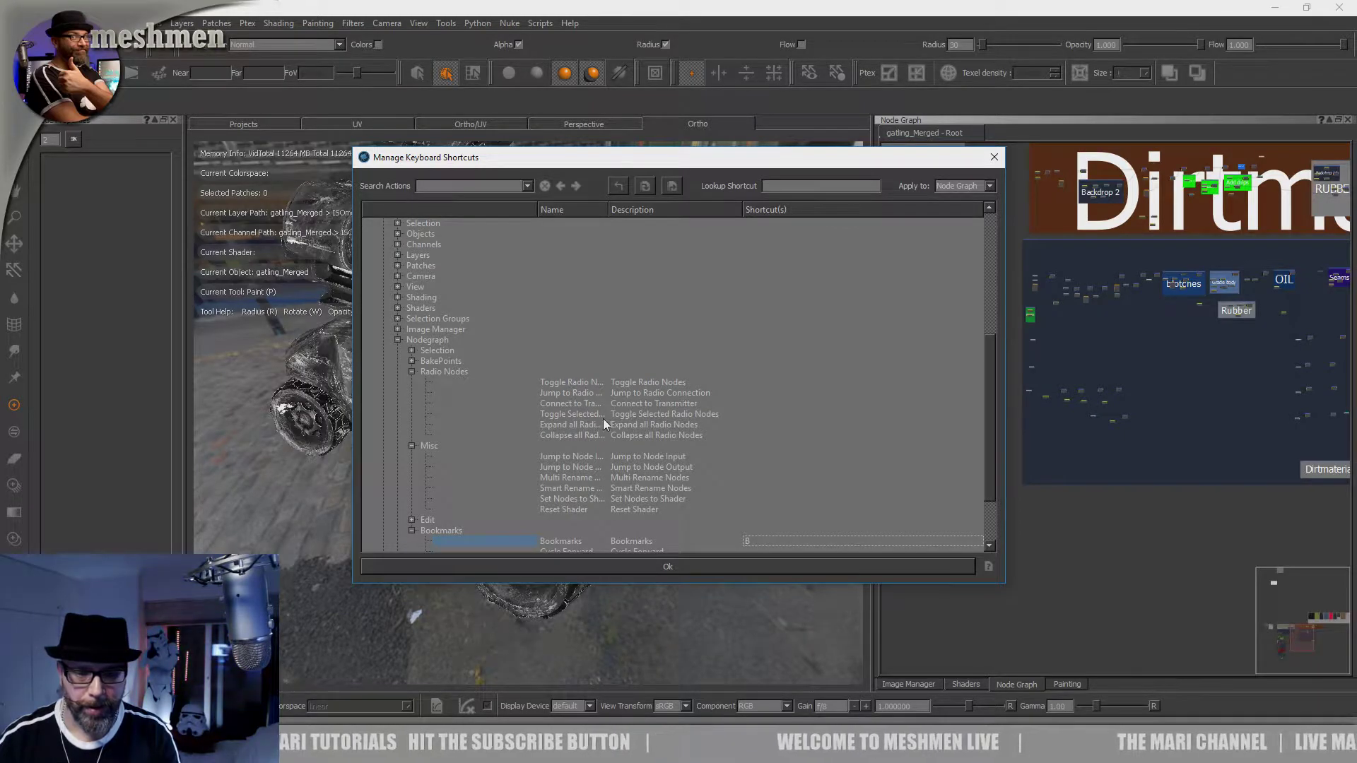
pyautogui.click(744, 401)
pyautogui.click(749, 403)
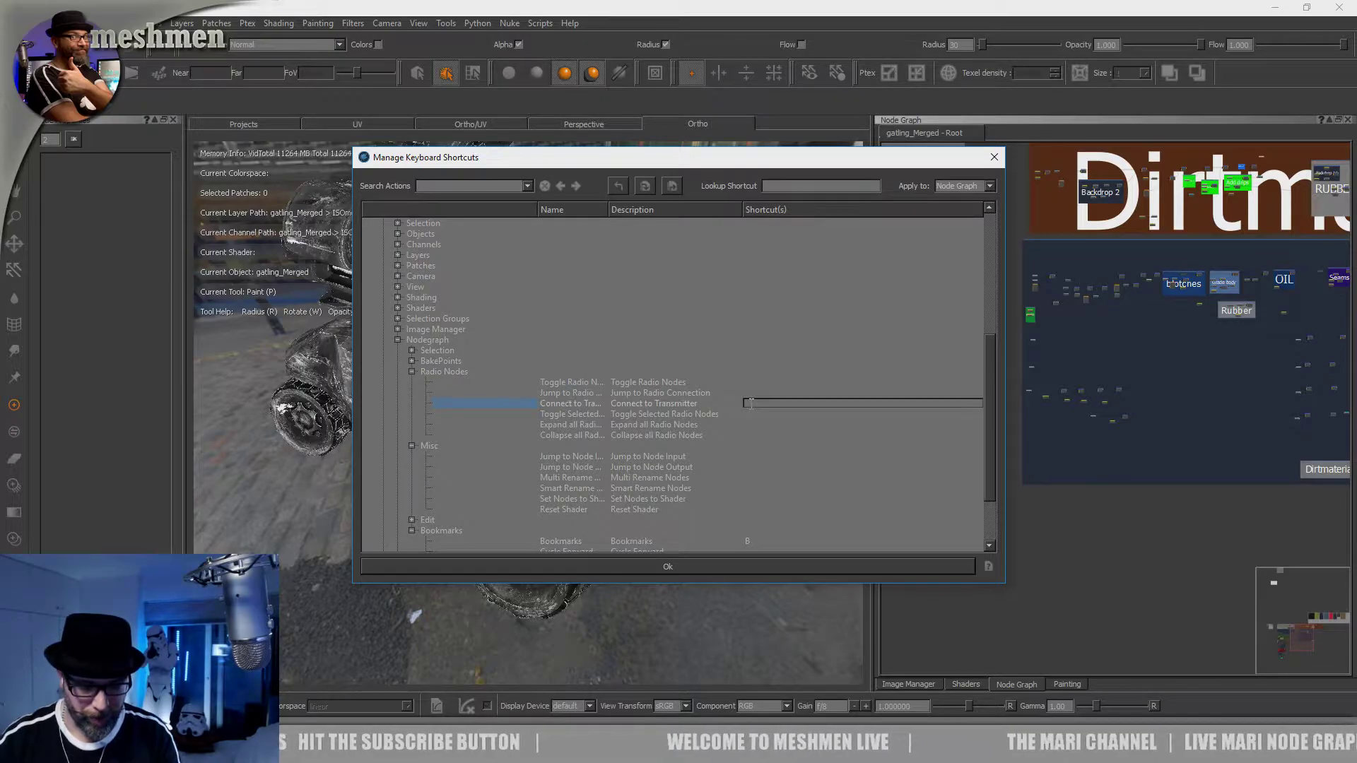
pyautogui.press('Return')
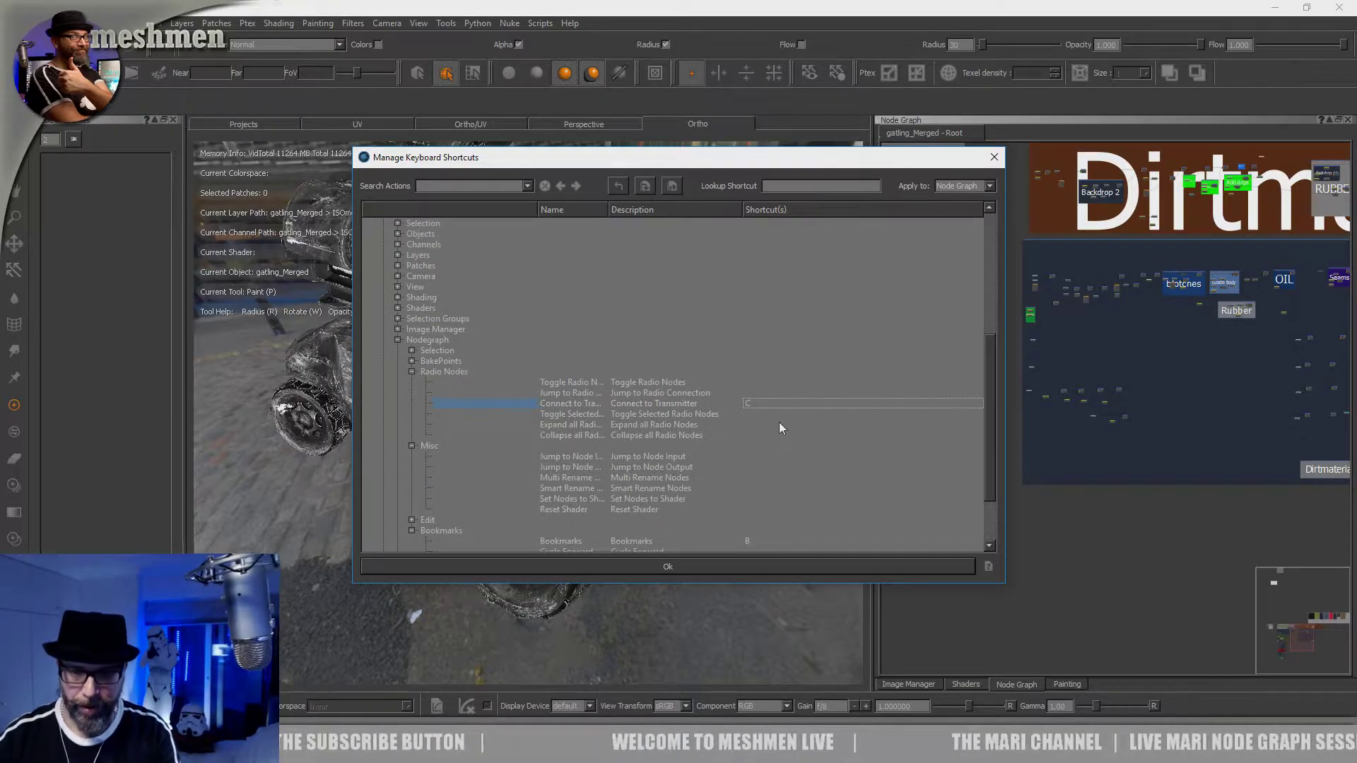
# Step: Look through the NodeGraph actions and their Create categories, including extPack, for the radio node creation commands
pyautogui.scroll(7, 591, 362)
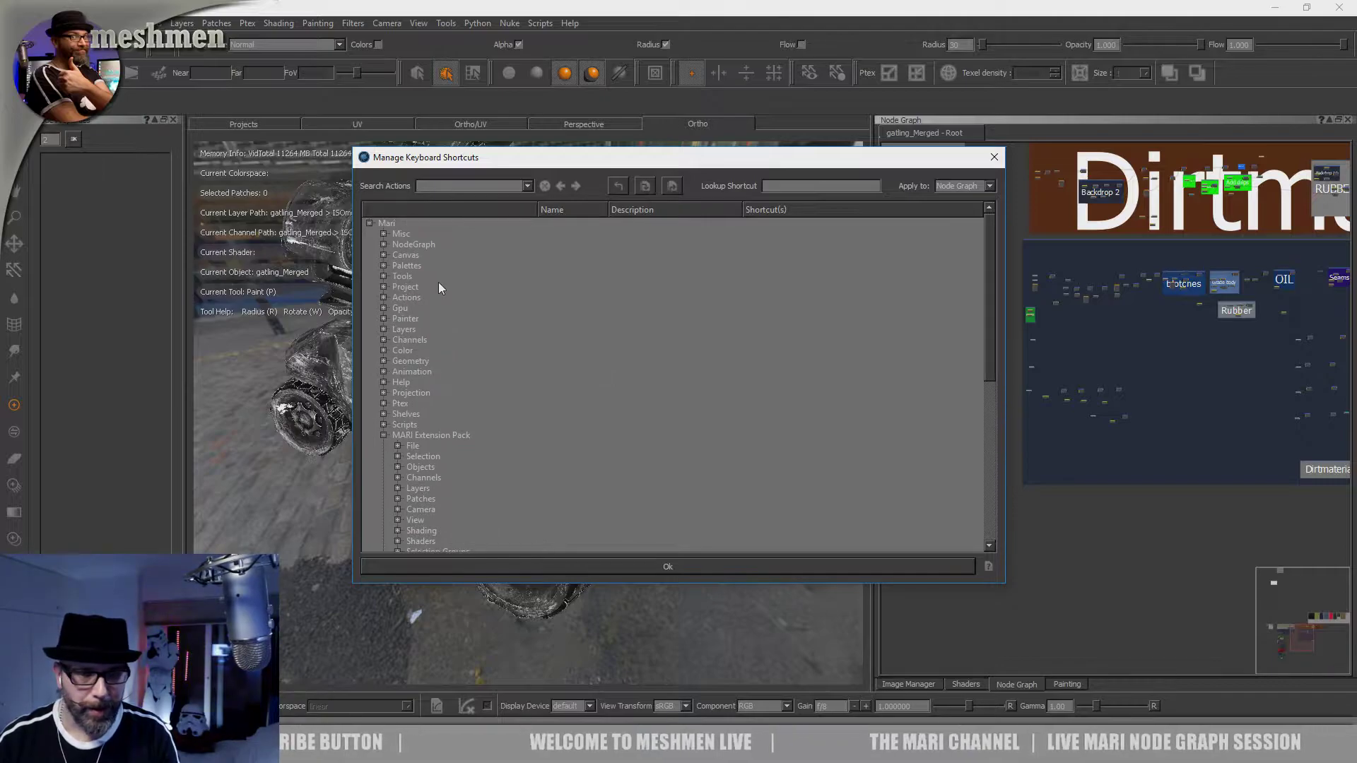
pyautogui.click(384, 245)
pyautogui.click(397, 331)
pyautogui.scroll(-4, 452, 373)
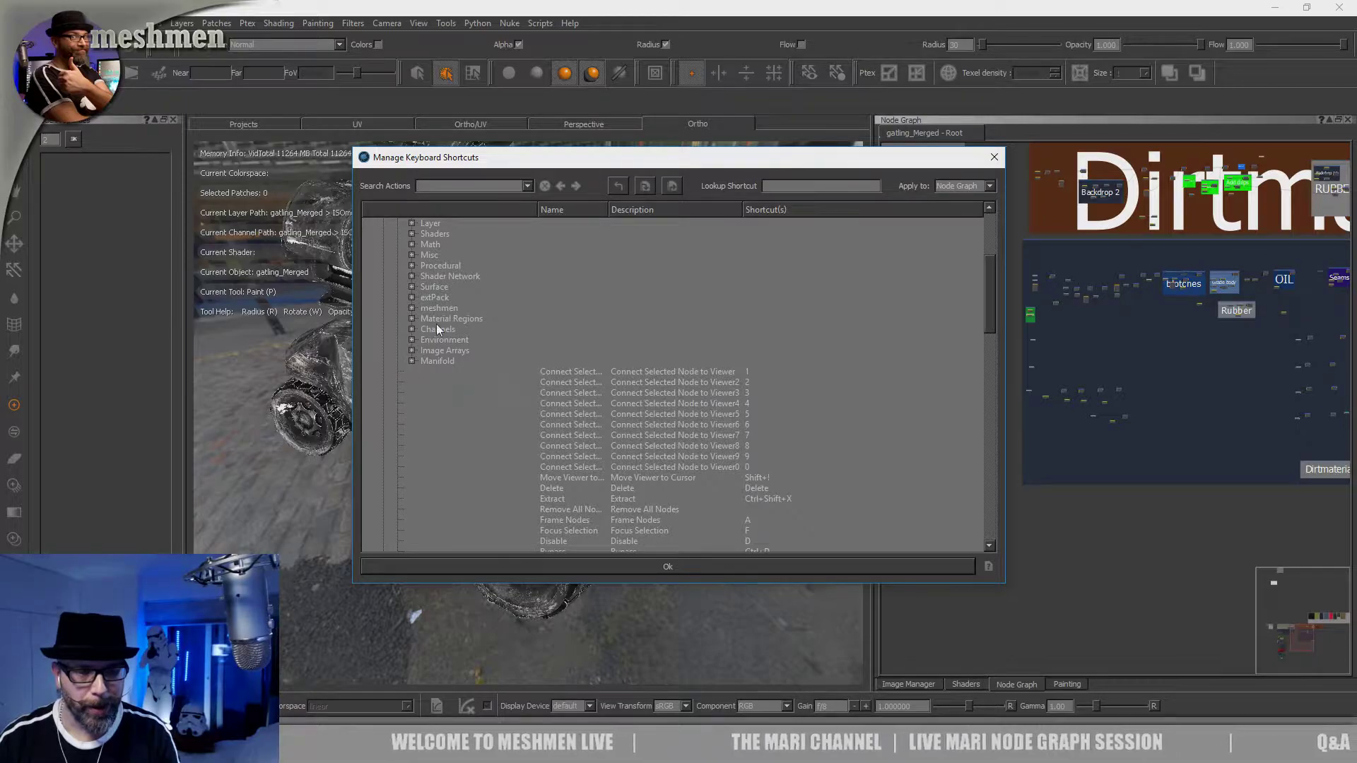
pyautogui.scroll(-9, 405, 344)
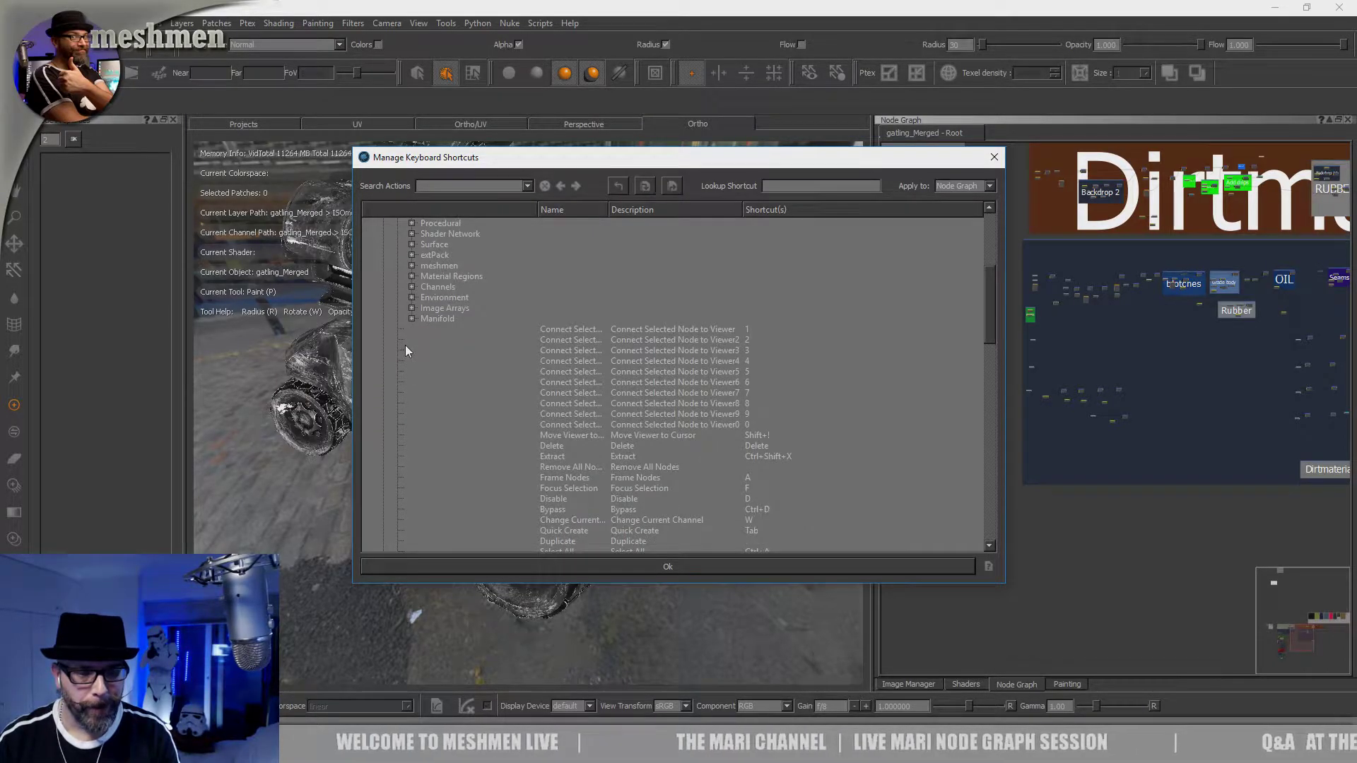
pyautogui.scroll(8, 407, 349)
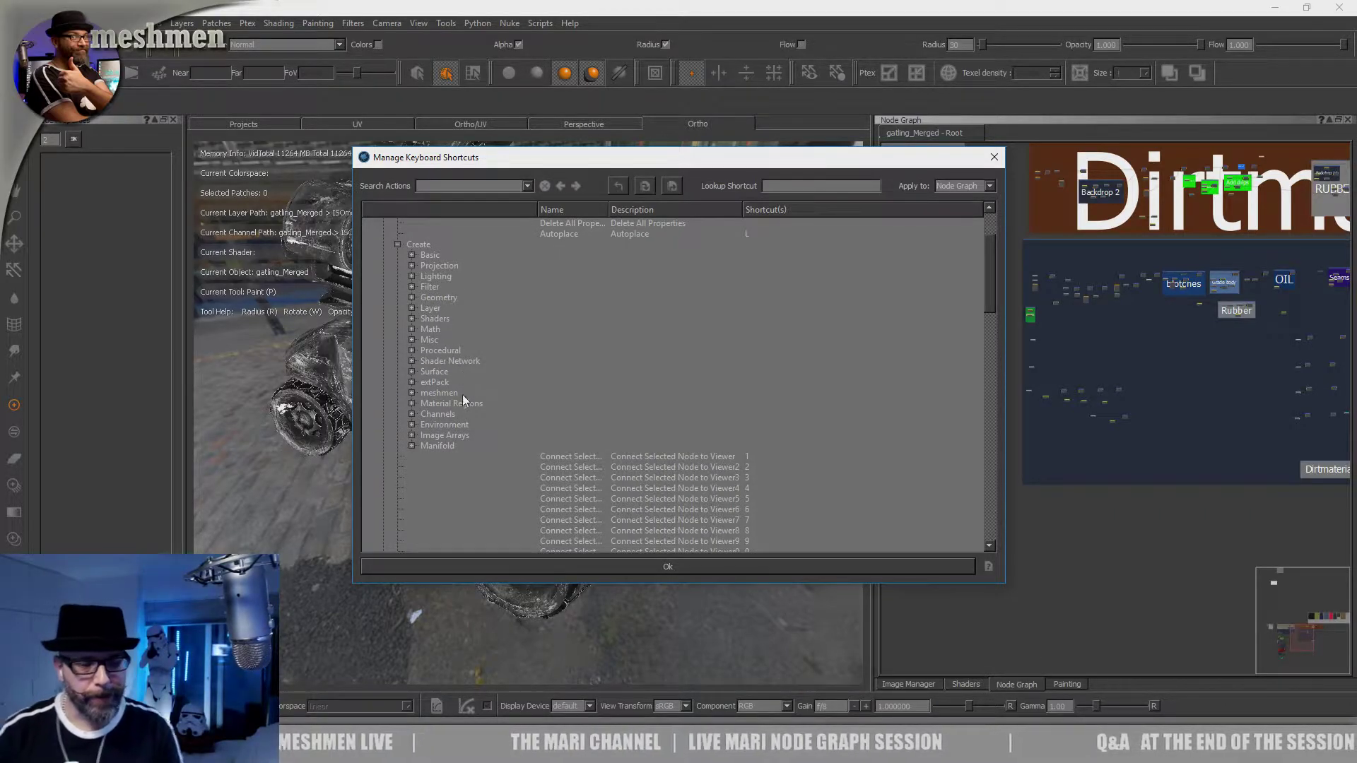
pyautogui.click(412, 382)
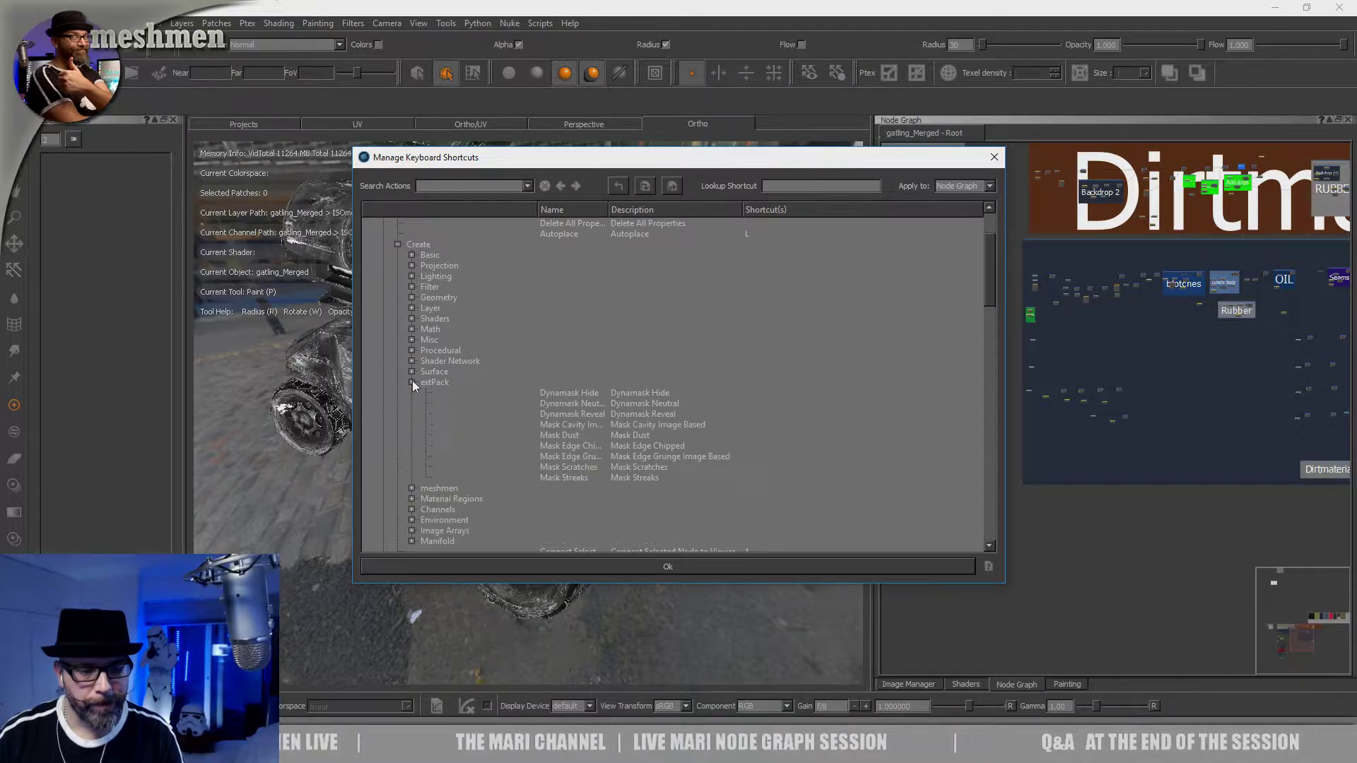
pyautogui.click(412, 382)
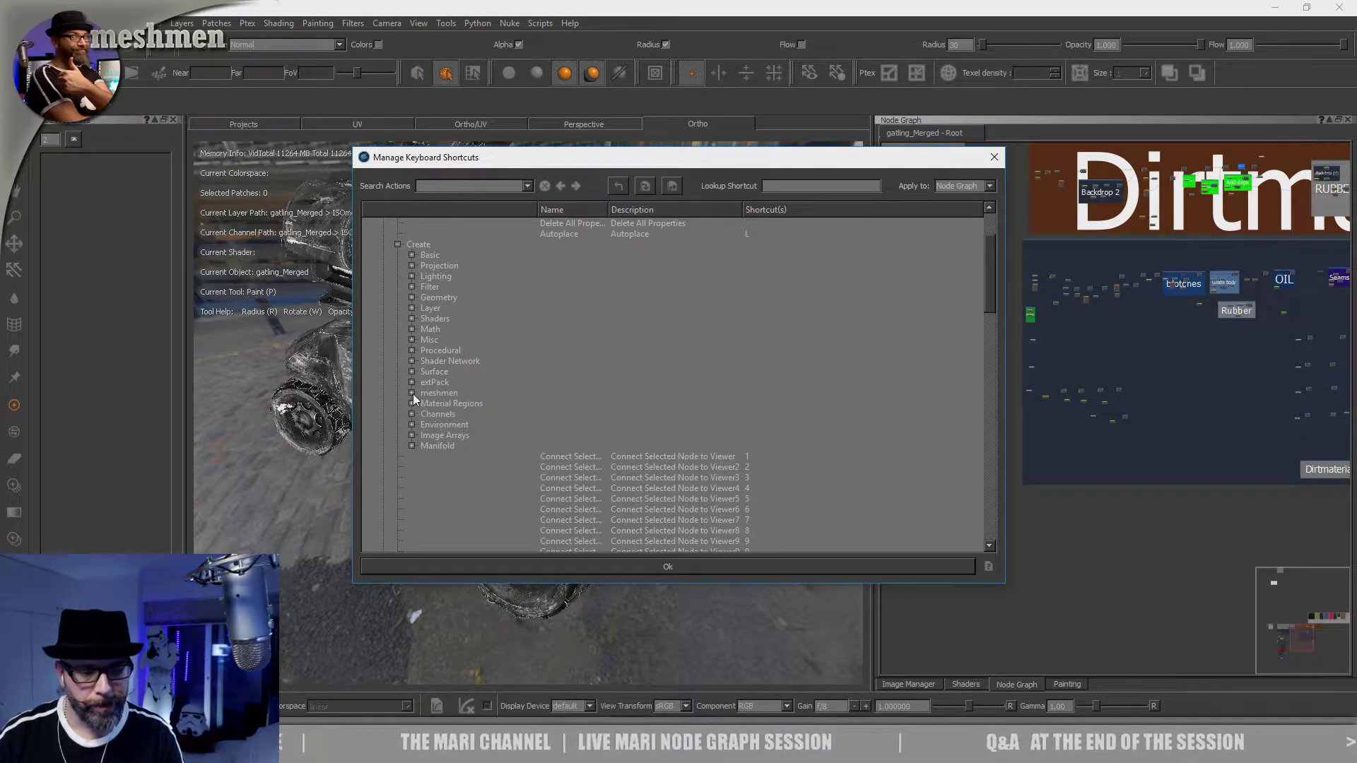
pyautogui.scroll(-10, 430, 333)
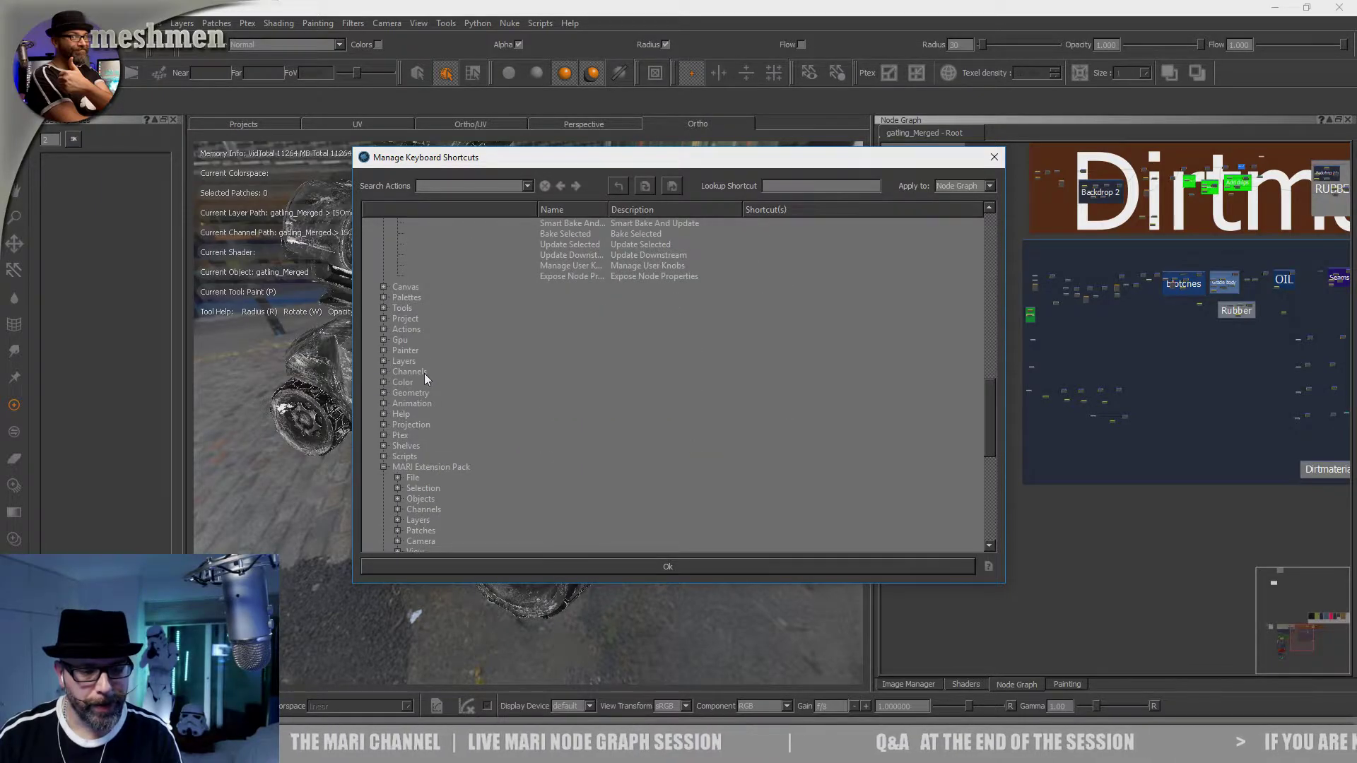
pyautogui.scroll(-4, 468, 425)
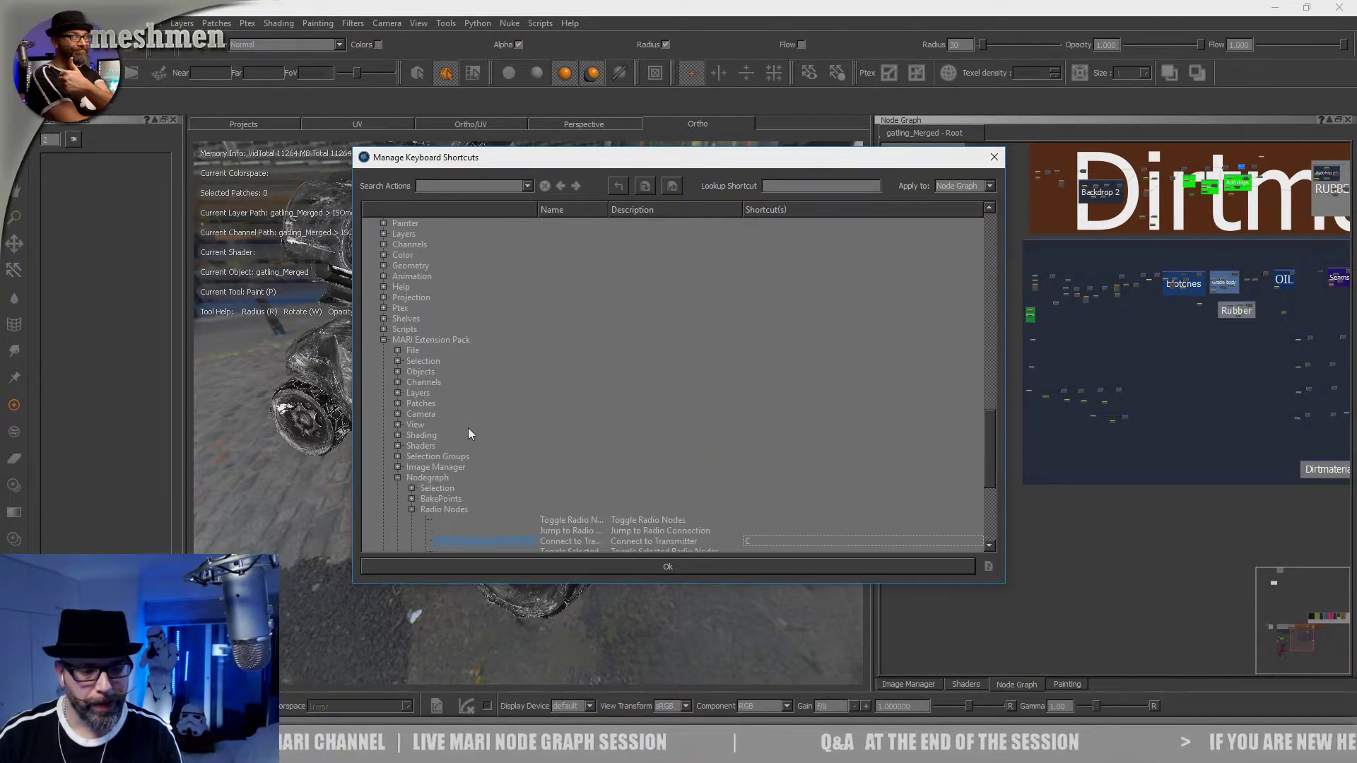
pyautogui.scroll(15, 467, 429)
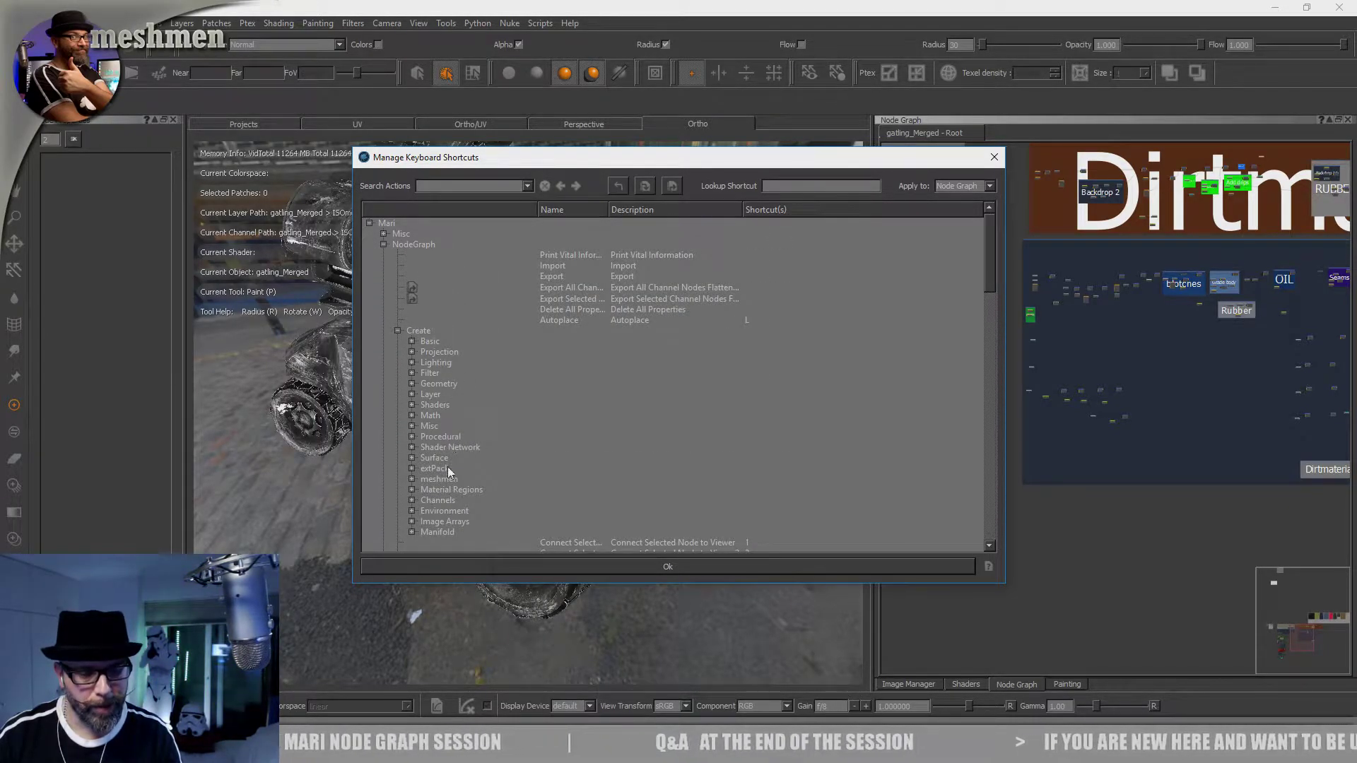
# Step: Assign R as the shortcut for creating a Radio Node in the NodeGraph Create Misc Extension Pack group
pyautogui.scroll(-1, 455, 502)
pyautogui.click(412, 384)
pyautogui.scroll(-3, 491, 396)
pyautogui.click(425, 423)
pyautogui.scroll(-2, 544, 424)
pyautogui.doubleClick(756, 402)
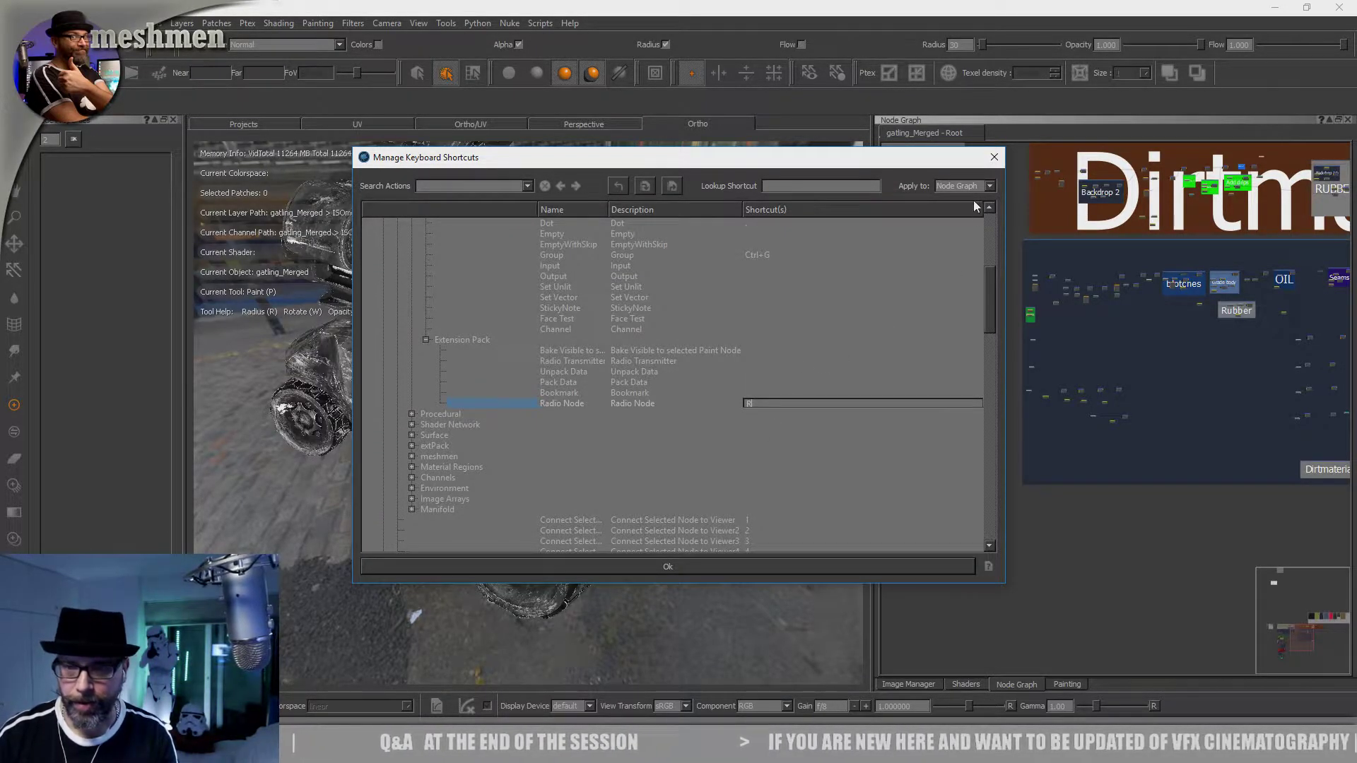
# Step: Assign T as the shortcut for creating a Radio Transmitter and accept the shortcut changes
pyautogui.doubleClick(752, 362)
pyautogui.press('t')
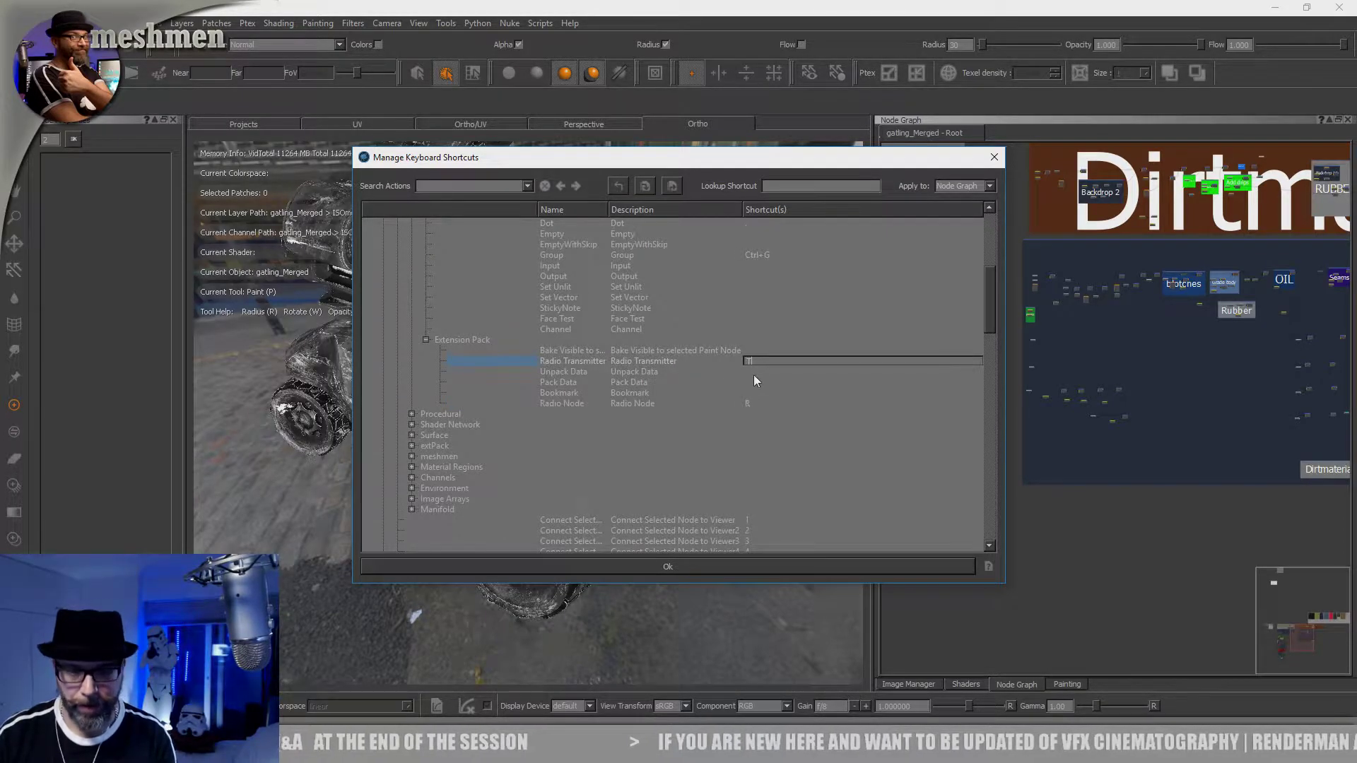
pyautogui.click(743, 436)
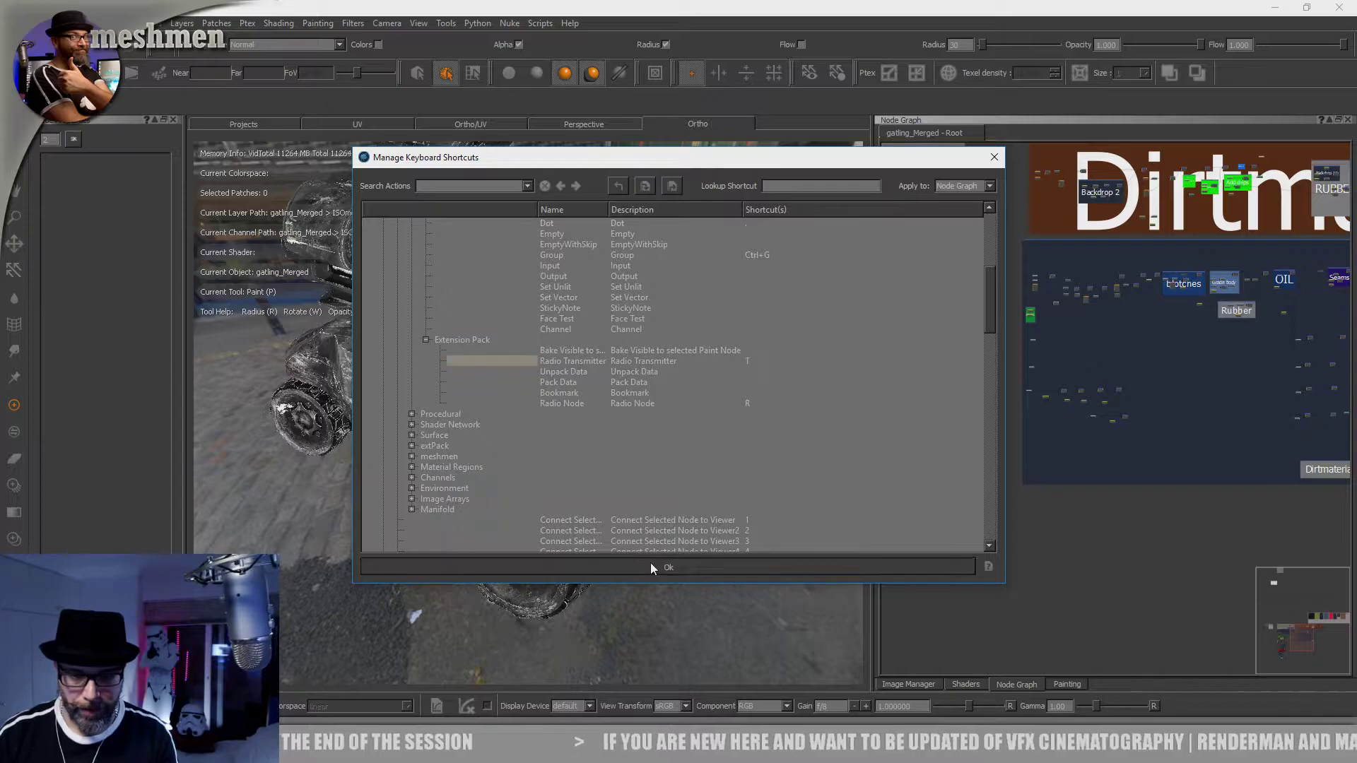
pyautogui.click(651, 565)
# Step: Create a Radio Transmitter node in the empty graph area below the blue Dirtmask backdrop
pyautogui.moveTo(1011, 530); pyautogui.dragTo(962, 460, button='middle')
pyautogui.scroll(3, 1023, 505)
pyautogui.moveTo(1033, 497); pyautogui.dragTo(1060, 495, button='middle')
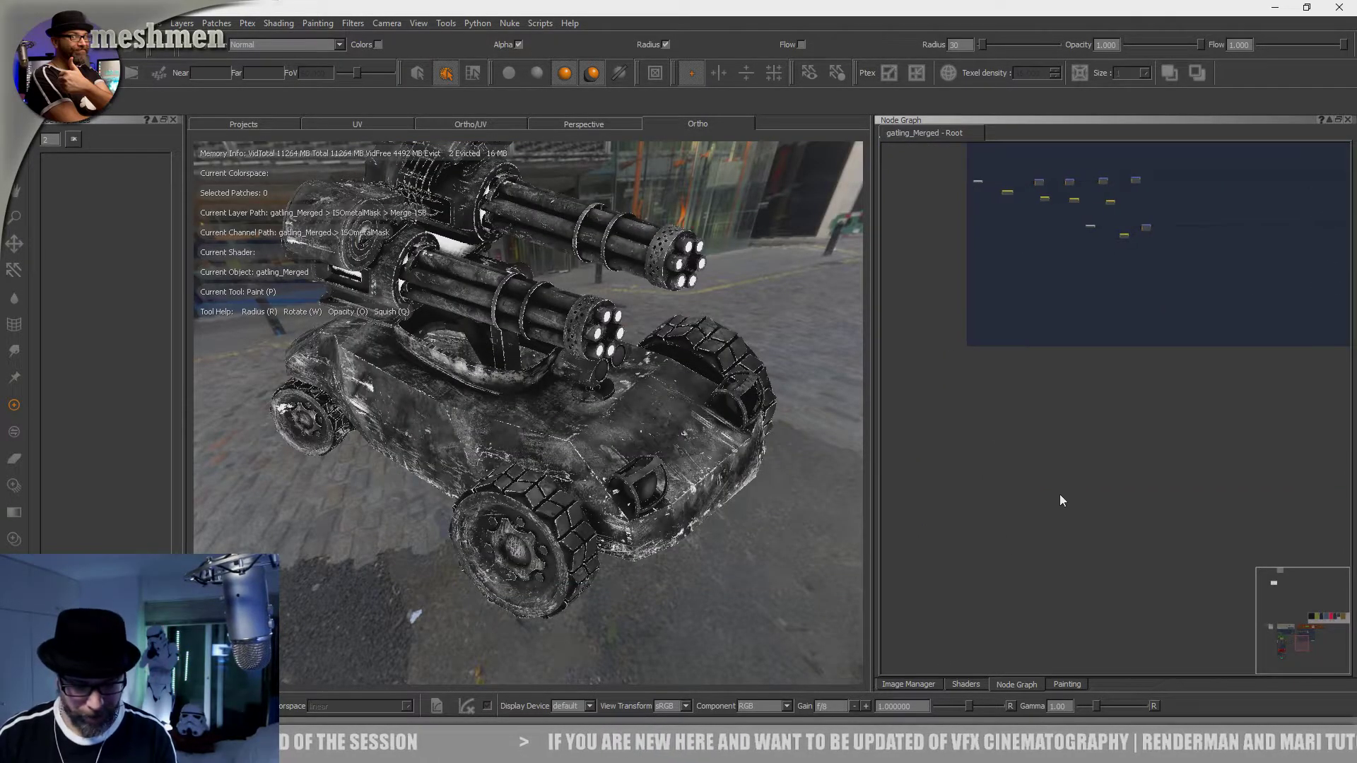
pyautogui.press('t')
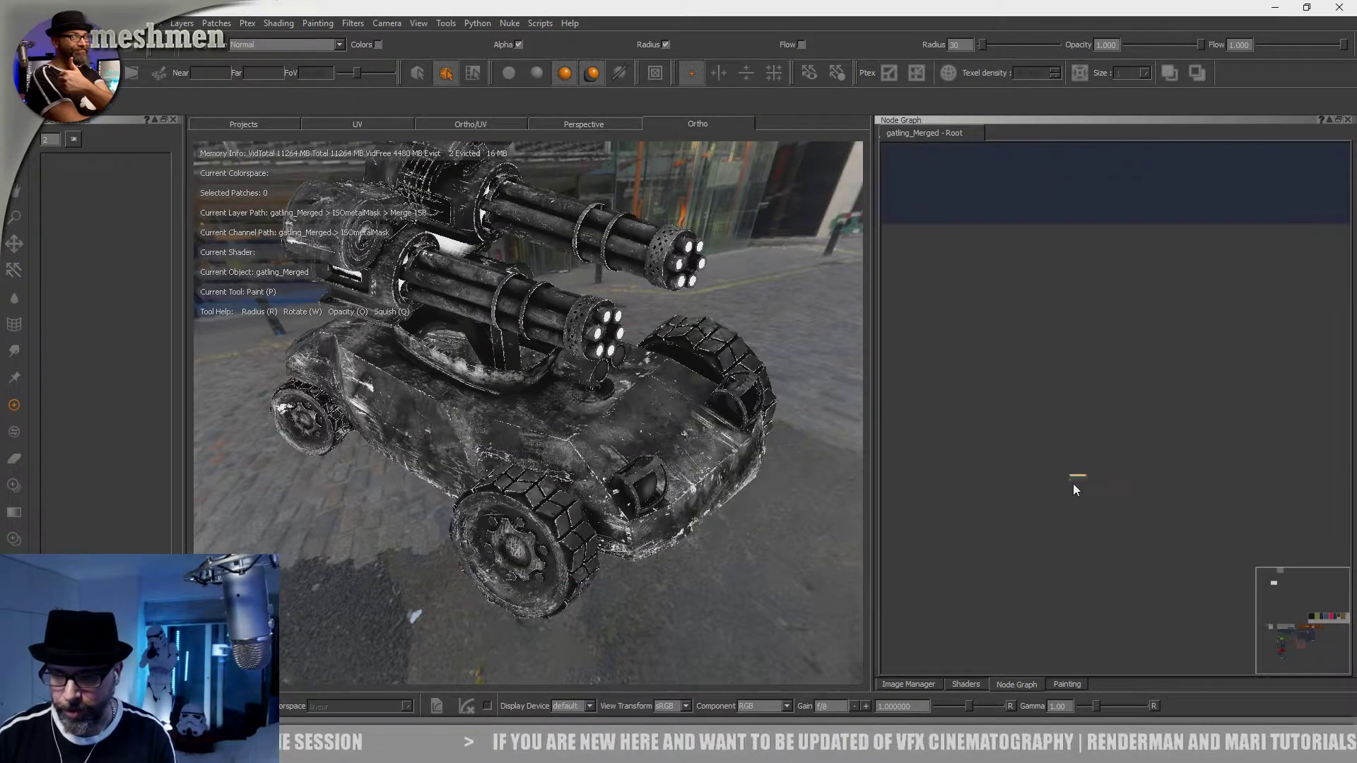
pyautogui.moveTo(1049, 430); pyautogui.dragTo(1011, 395)
pyautogui.click(1081, 454)
# Step: Create a Radio Node beside the transmitter, open its transmitter selection, and dismiss it without choosing one
pyautogui.press('r')
pyautogui.moveTo(1145, 400); pyautogui.dragTo(1084, 397)
pyautogui.doubleClick(1082, 385)
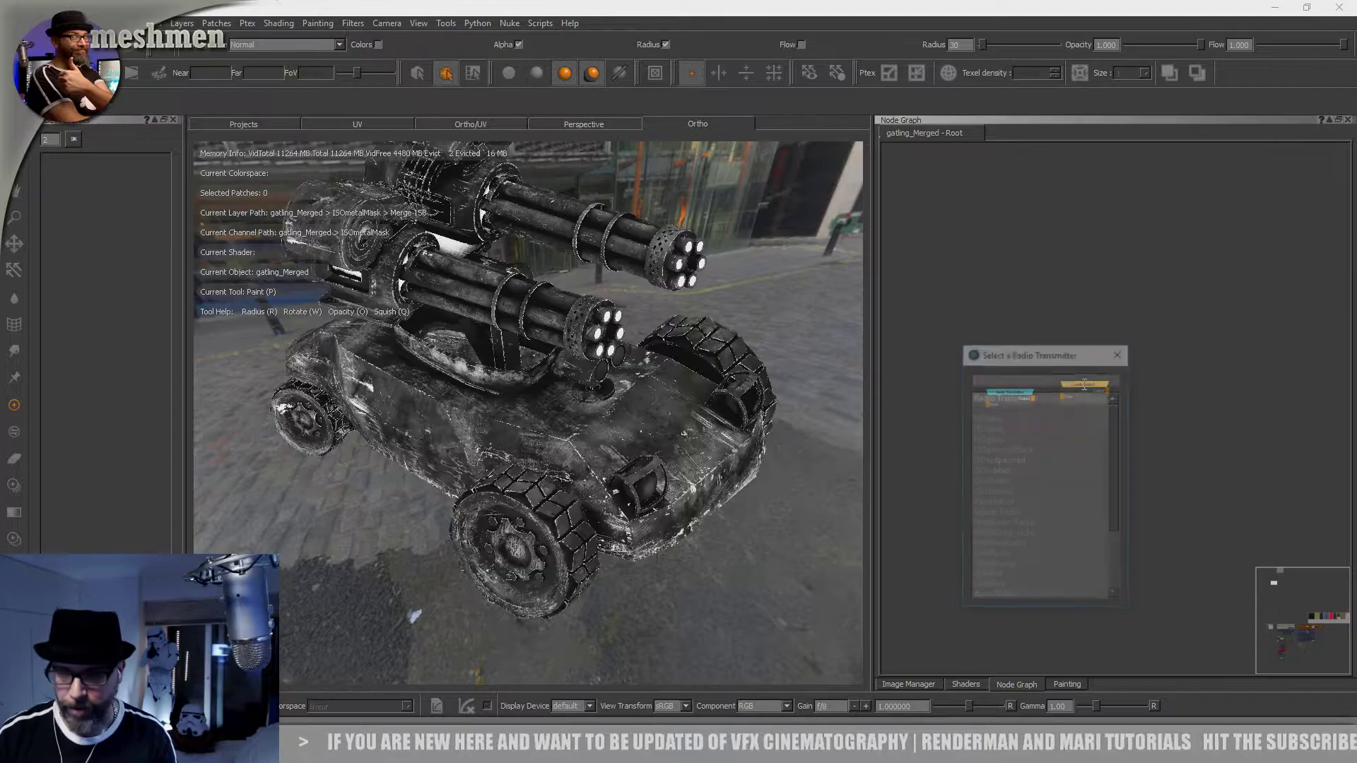
pyautogui.click(1122, 352)
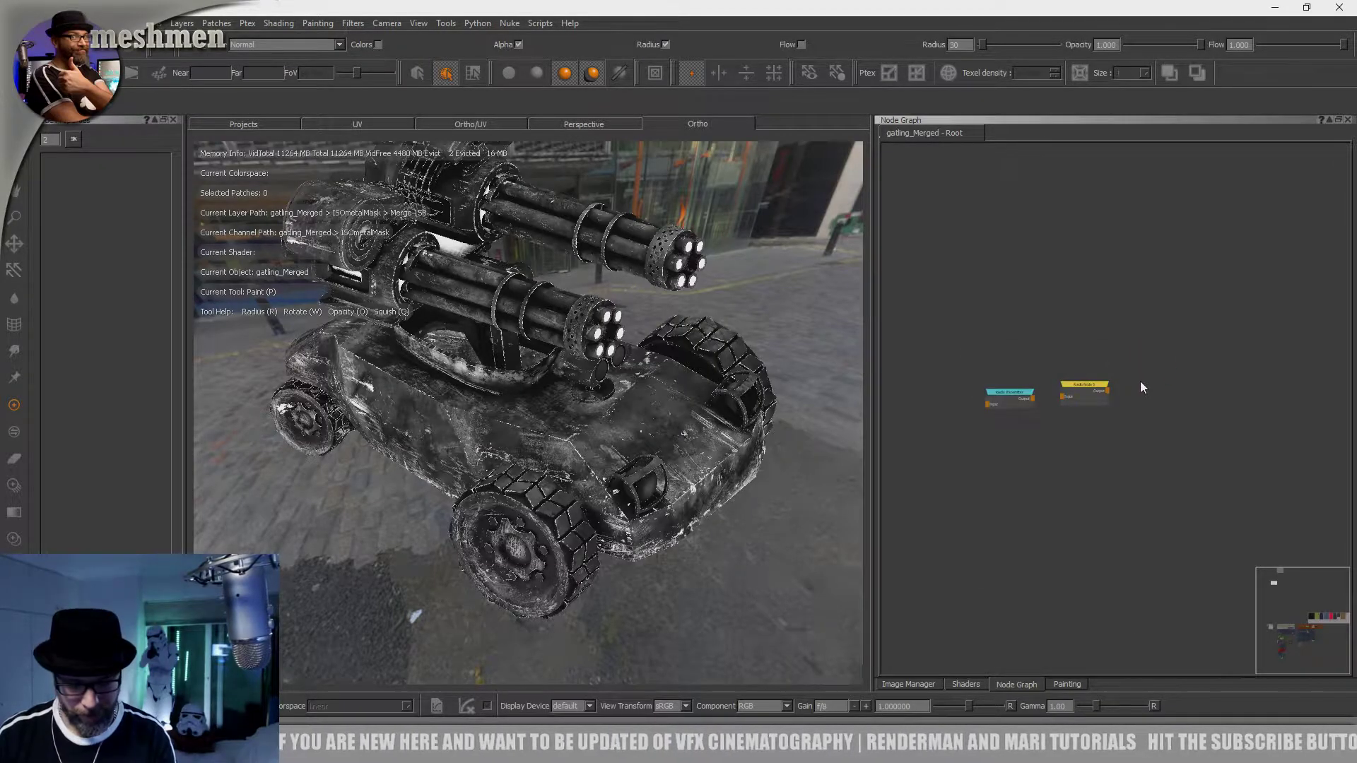
# Step: Open the Jump to Bookmark list and close it without jumping
pyautogui.moveTo(1143, 377); pyautogui.dragTo(1117, 374, button='middle')
pyautogui.press('j')
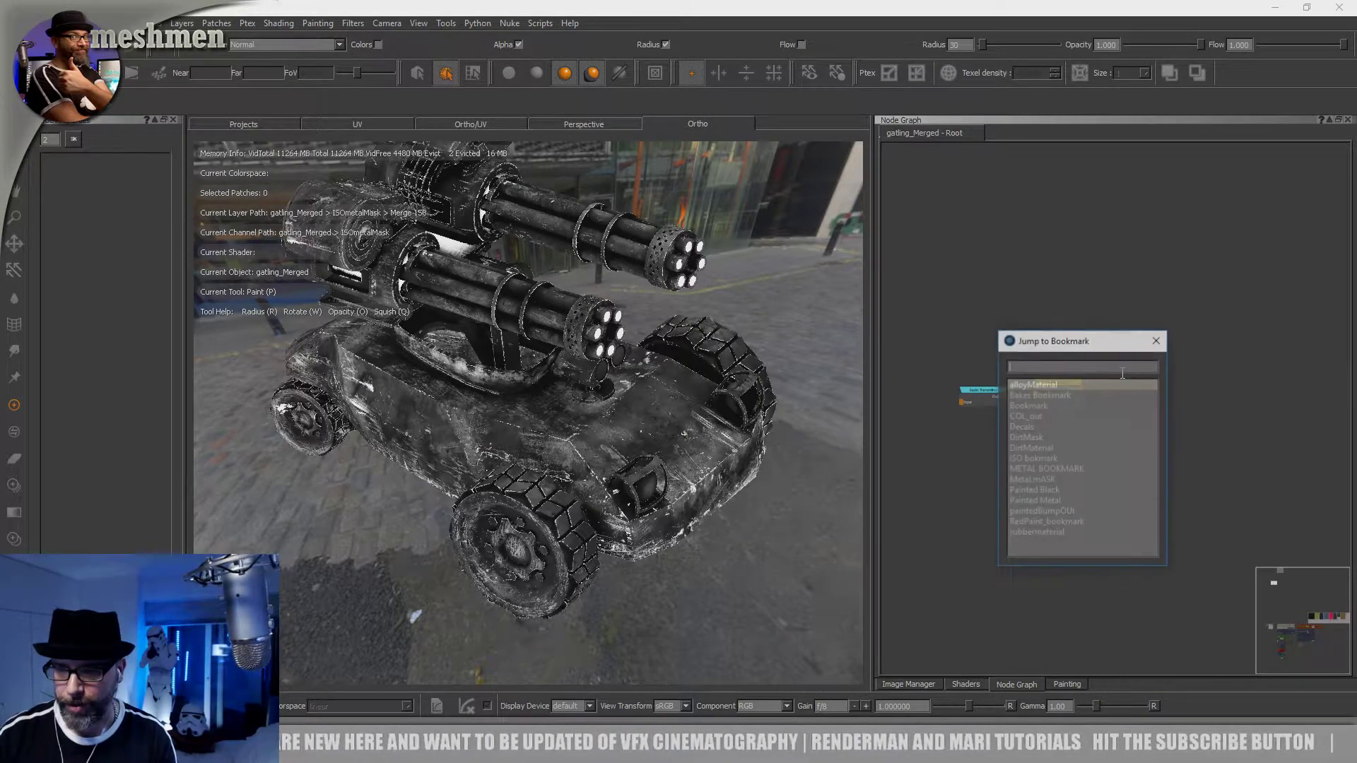
pyautogui.click(1155, 341)
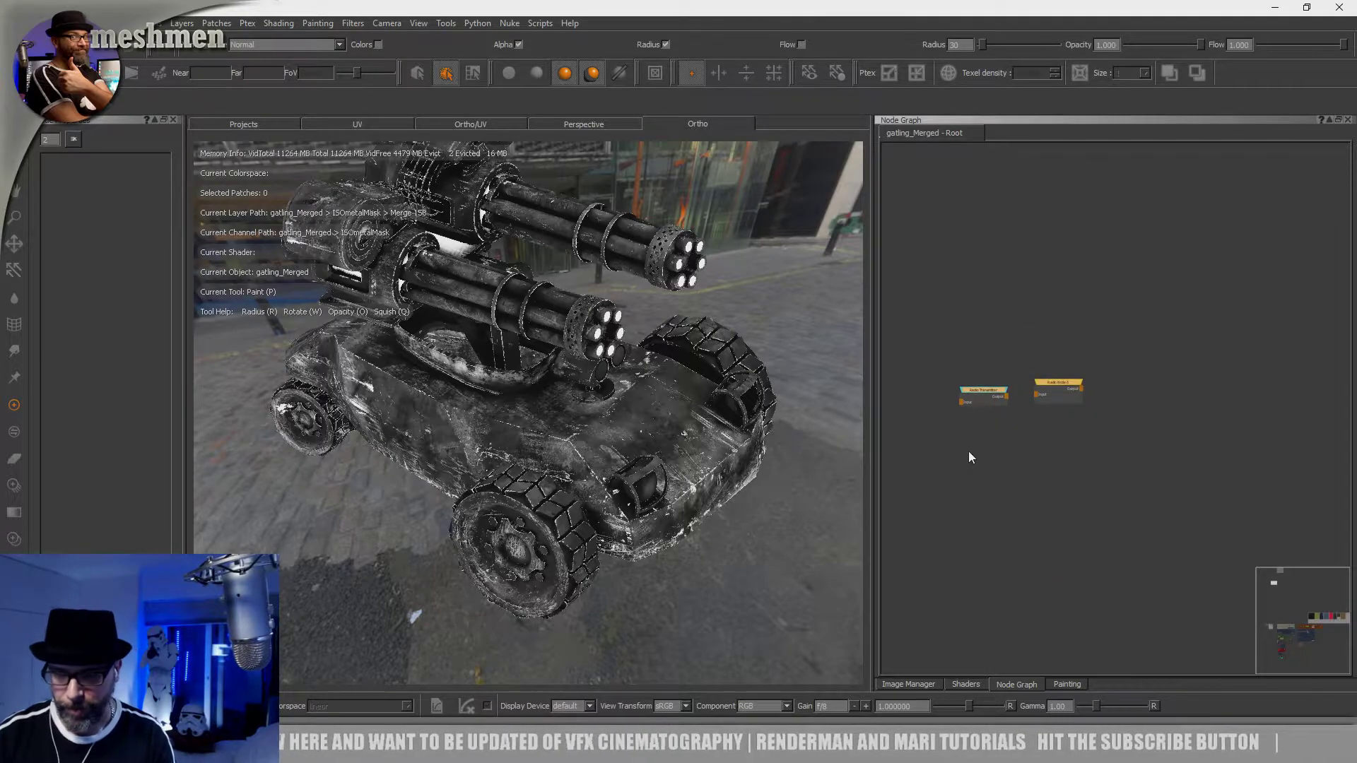
# Step: Delete the test Radio Transmitter and Radio Node from the graph
pyautogui.scroll(-3, 990, 427)
pyautogui.moveTo(968, 419); pyautogui.dragTo(947, 432)
pyautogui.press('Delete')
# Step: Create a Float node in the empty graph area below the blue backdrop
pyautogui.scroll(-5, 990, 403)
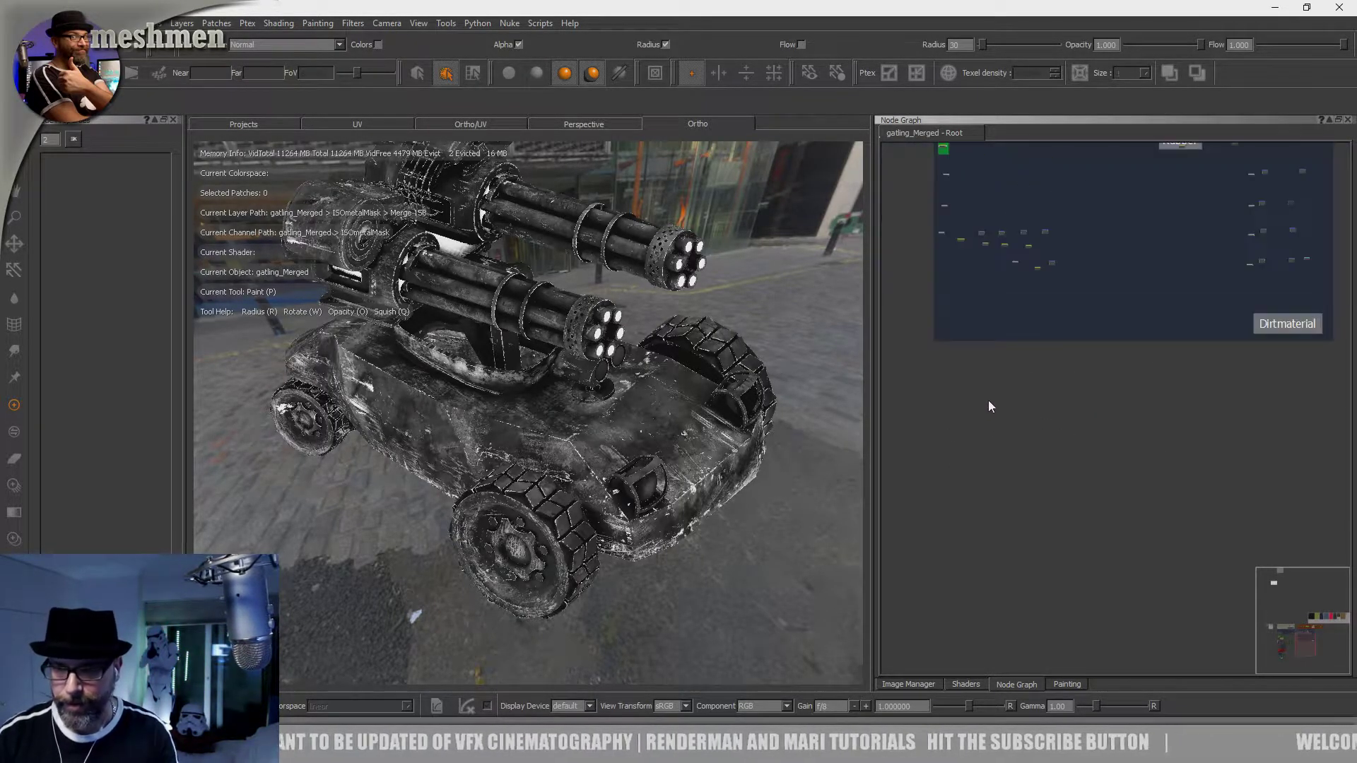
pyautogui.scroll(-3, 989, 405)
pyautogui.moveTo(988, 417); pyautogui.dragTo(1028, 472, button='middle')
pyautogui.scroll(6, 1024, 441)
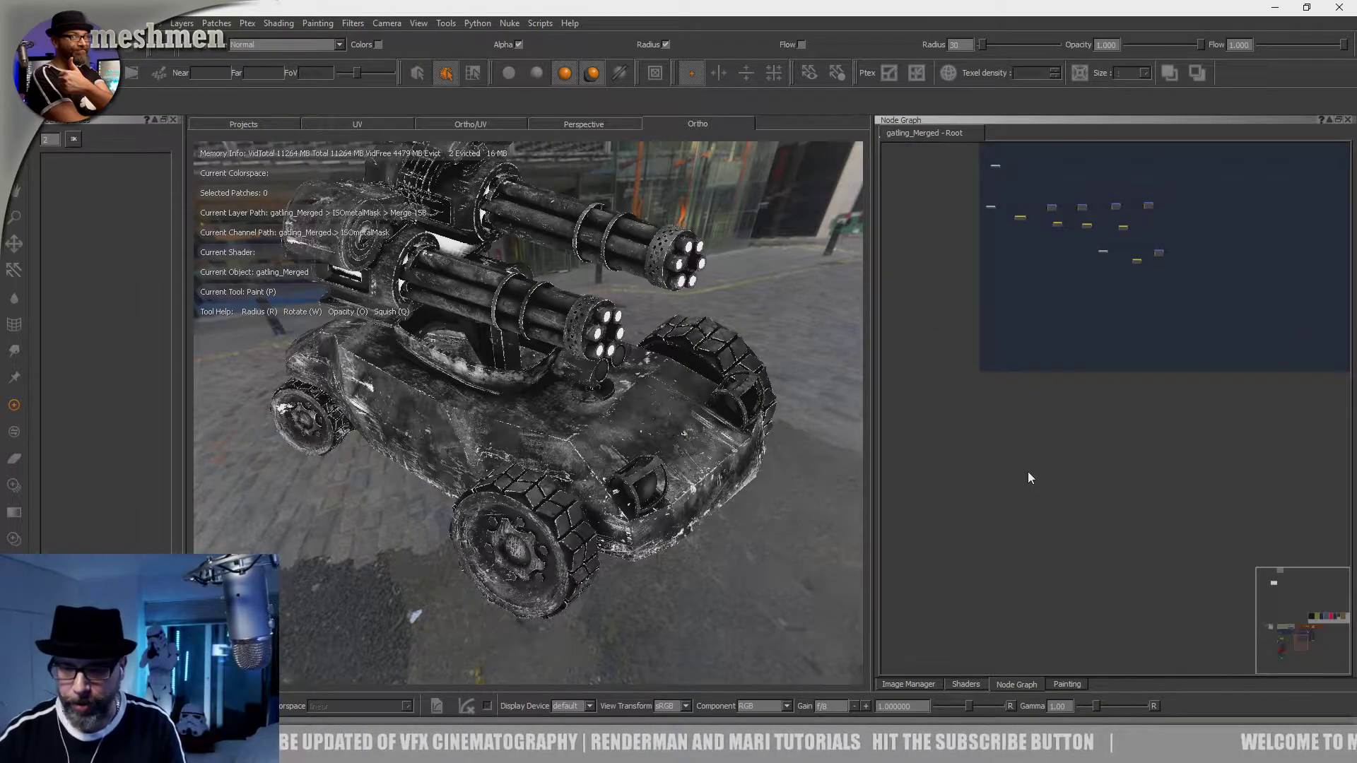
pyautogui.scroll(3, 1023, 473)
pyautogui.keyDown('alt'); pyautogui.moveTo(789, 481); pyautogui.dragTo(765, 513); pyautogui.keyUp('alt')
pyautogui.moveTo(972, 442); pyautogui.dragTo(961, 451, button='middle')
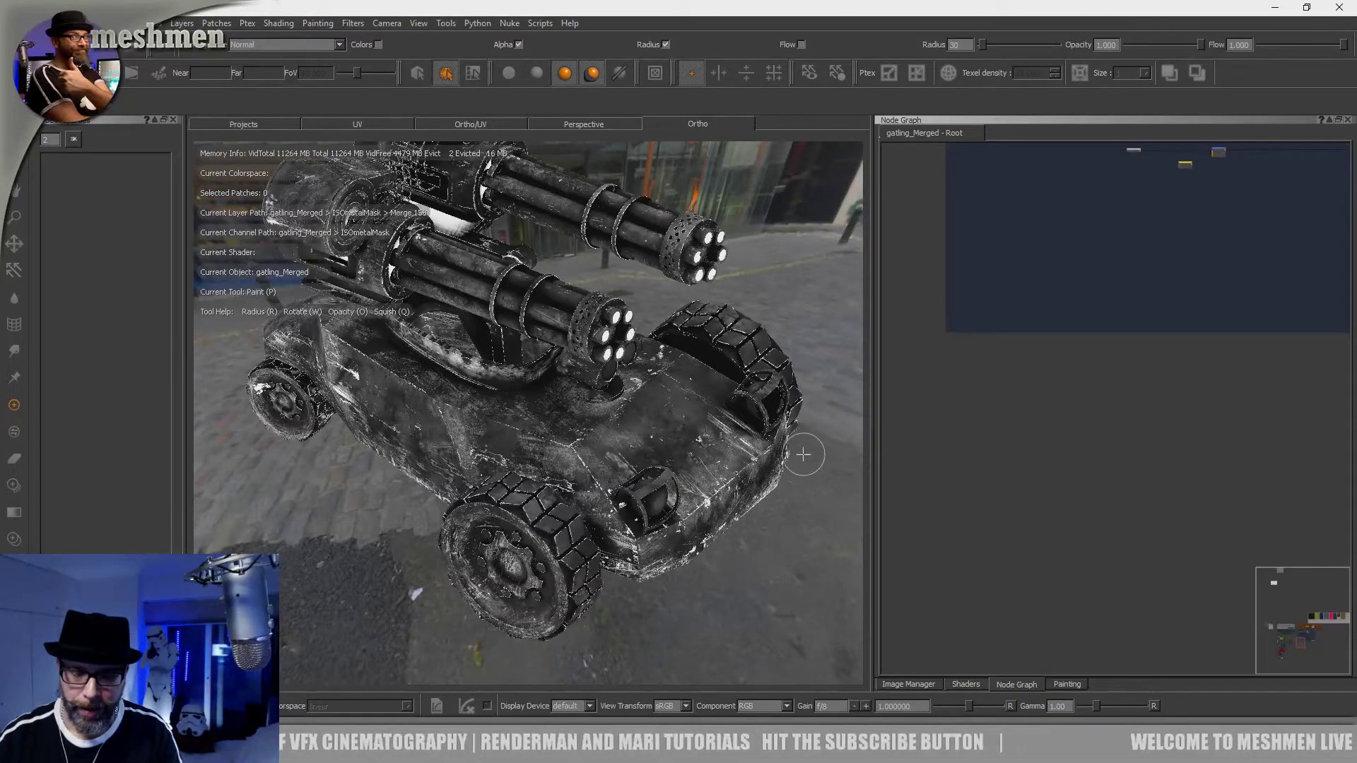
pyautogui.keyDown('alt'); pyautogui.moveTo(815, 453); pyautogui.dragTo(809, 436); pyautogui.keyUp('alt')
pyautogui.moveTo(997, 446); pyautogui.dragTo(1015, 483, button='middle')
pyautogui.scroll(4, 975, 438)
pyautogui.press('Tab')
pyautogui.write('c')
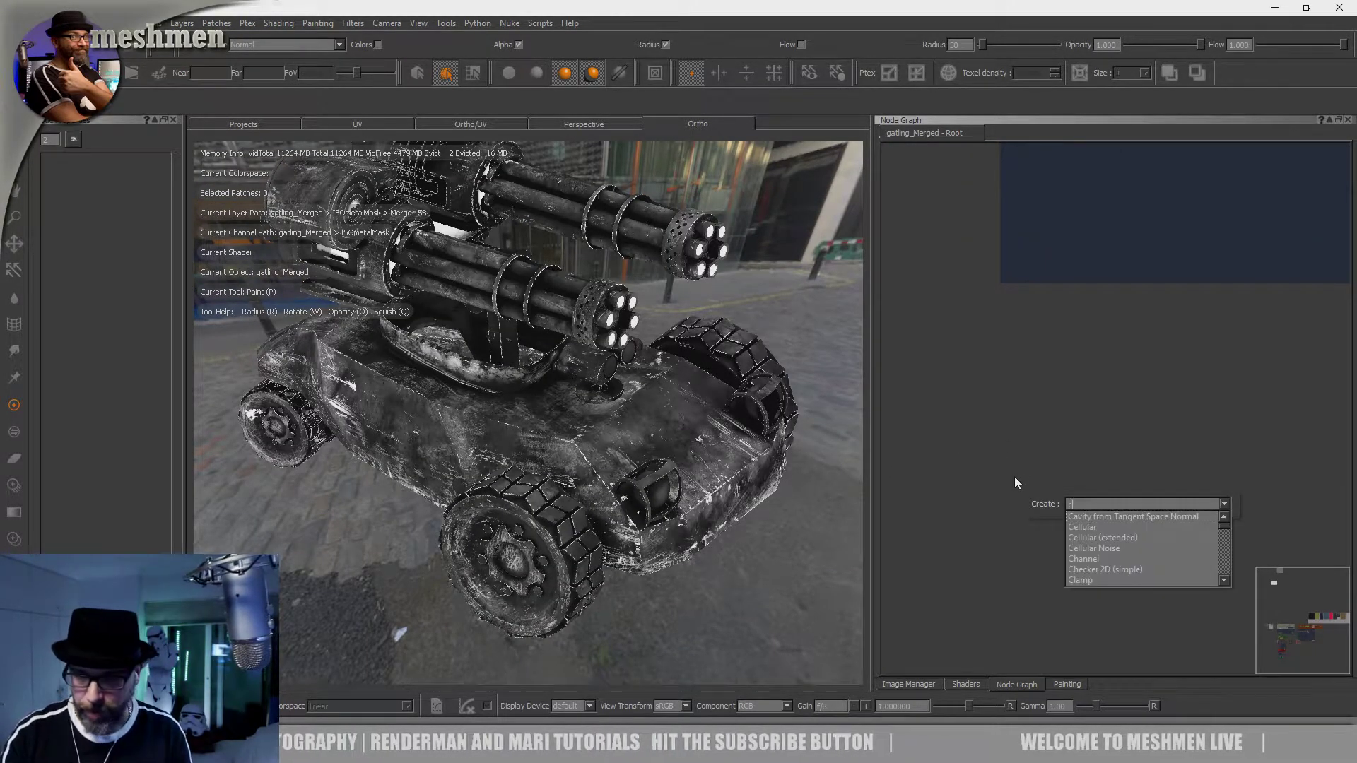
pyautogui.press('BackSpace')
pyautogui.write('flo')
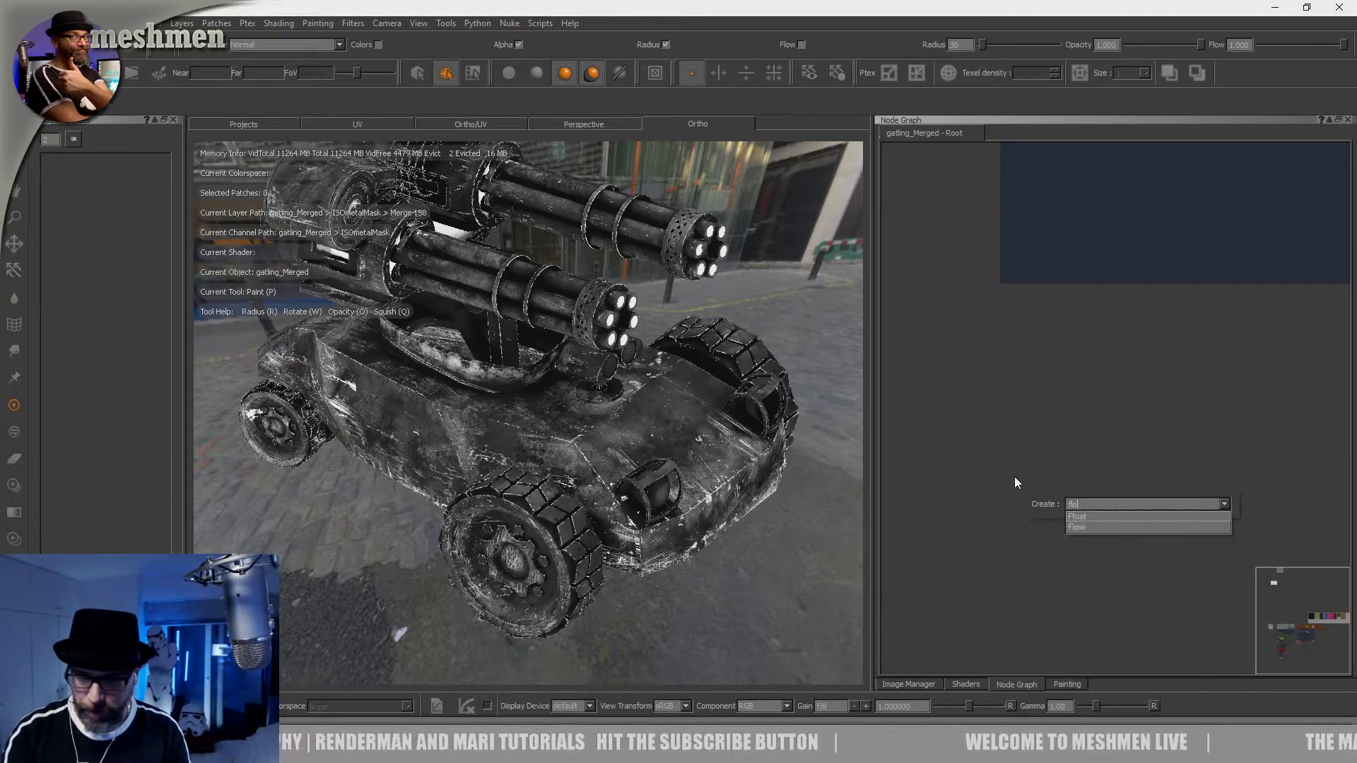
pyautogui.write('w')
pyautogui.press('Return')
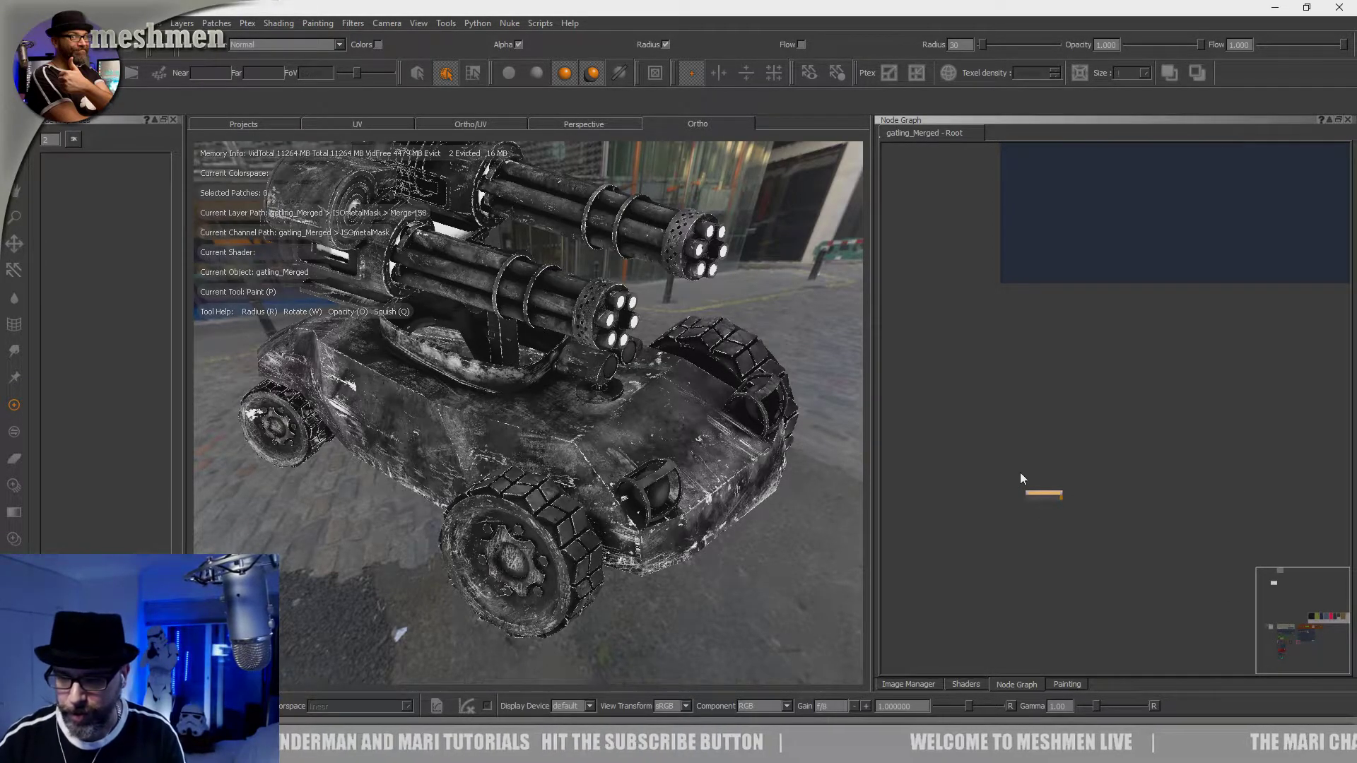
# Step: Open the Float node's properties, widen the properties area, and set the 0 - 1 value to 1
pyautogui.click(1034, 490)
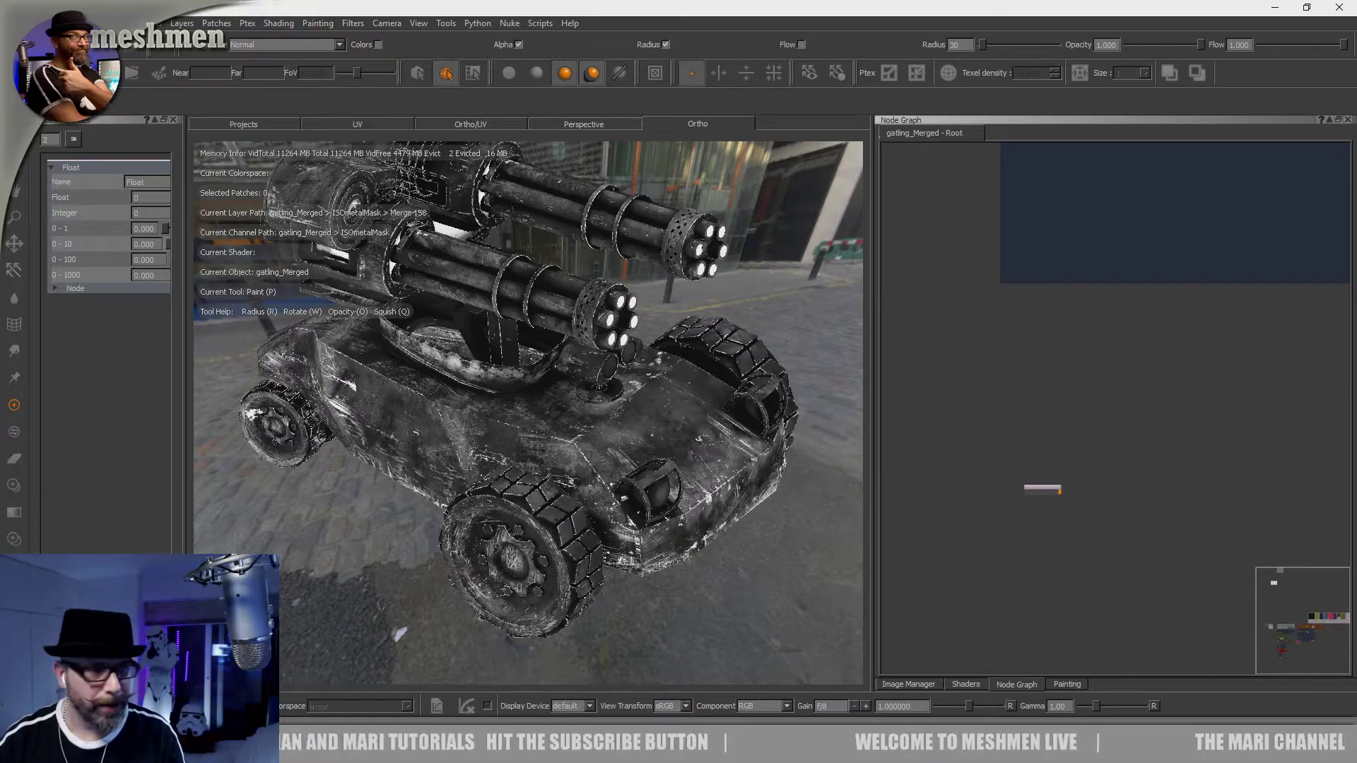
pyautogui.moveTo(184, 327); pyautogui.dragTo(338, 315)
pyautogui.click(138, 228)
pyautogui.write('1')
pyautogui.press('Return')
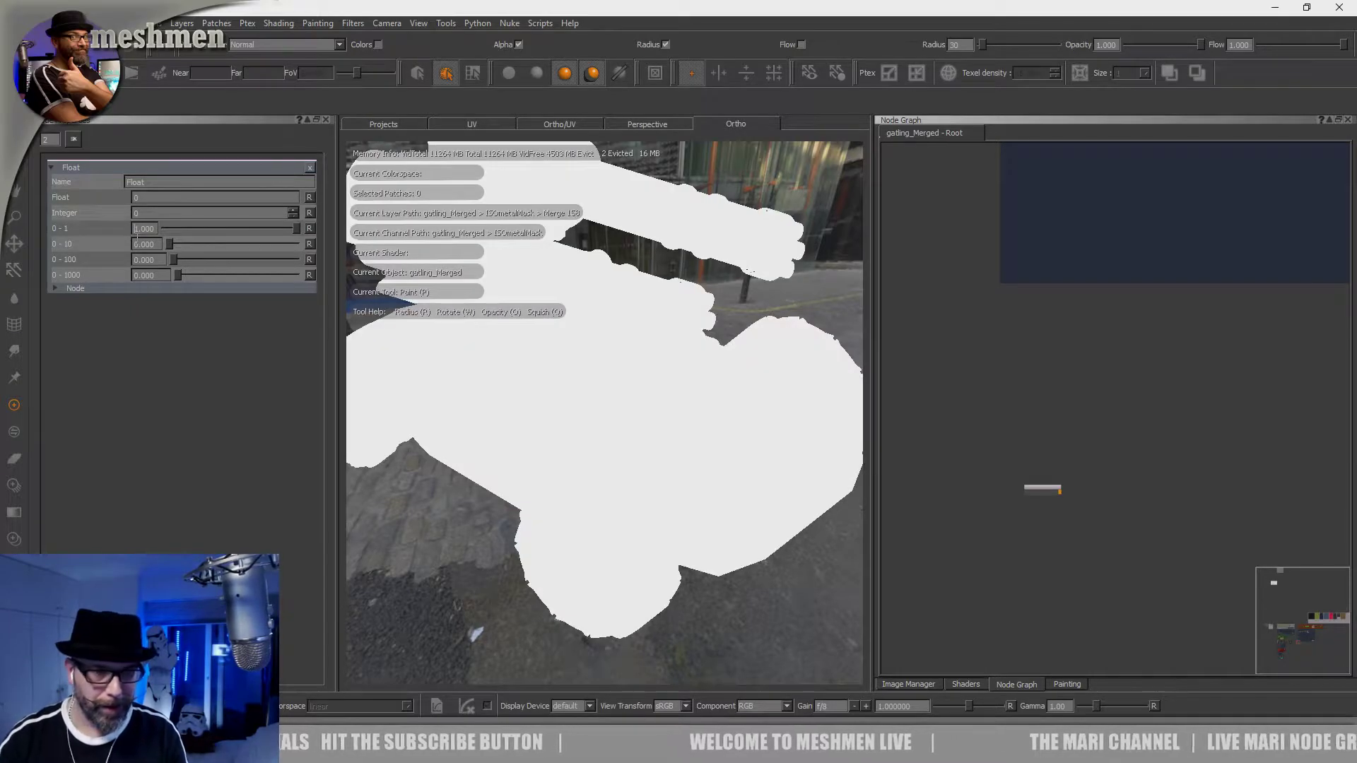
# Step: Add a Merge node fed by the Float node's output
pyautogui.moveTo(1028, 485); pyautogui.dragTo(1113, 481)
pyautogui.press('m')
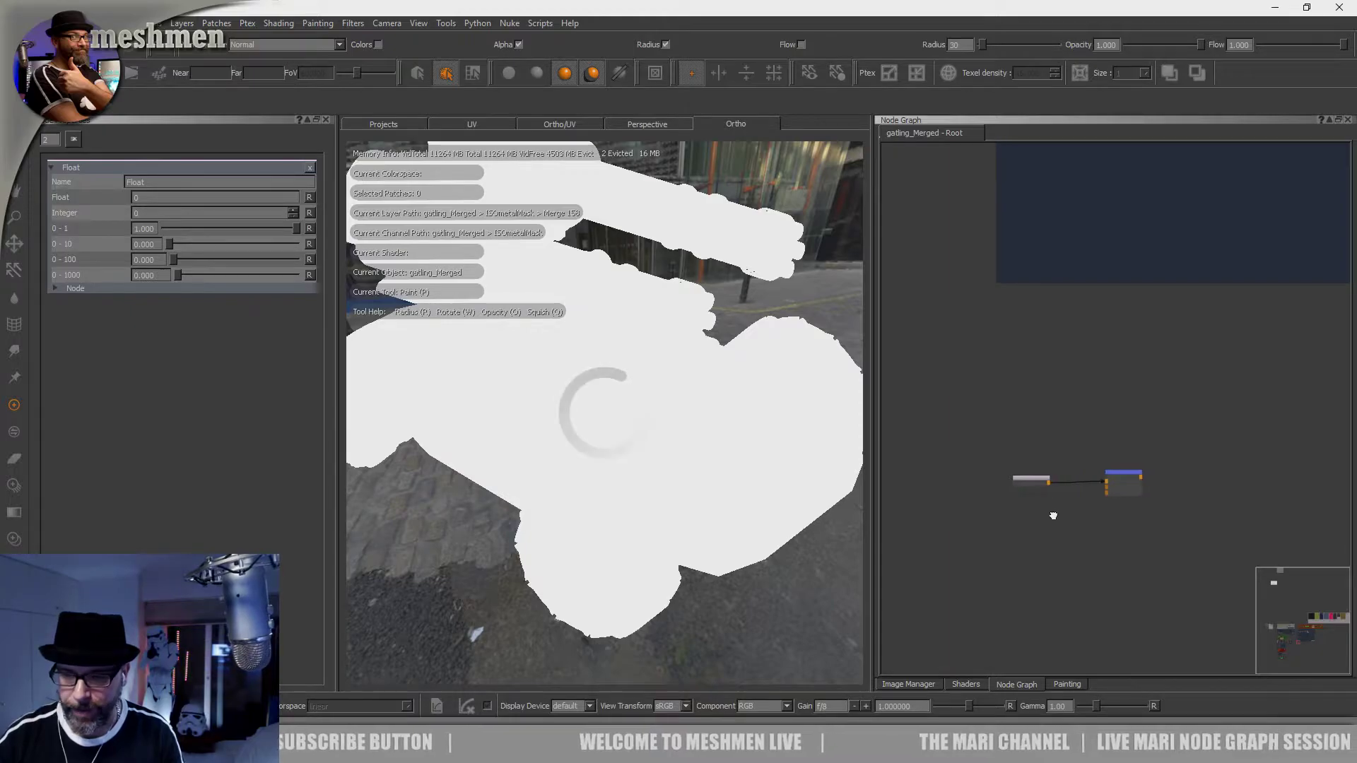
pyautogui.scroll(2, 1012, 516)
# Step: Create a Radio Node below the Float node and assign it a transmitter from the Select a Radio Transmitter list
pyautogui.press('Tab')
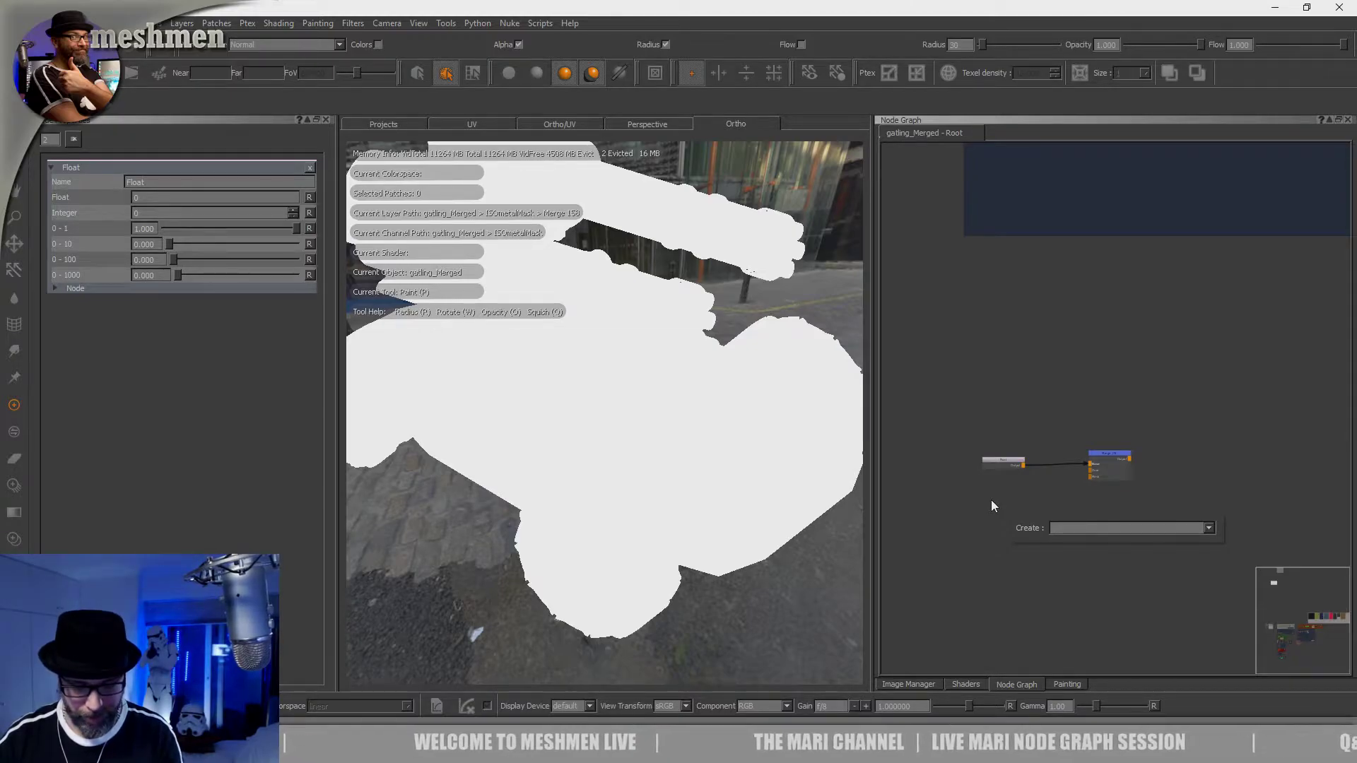
pyautogui.write('rt')
pyautogui.press('Return')
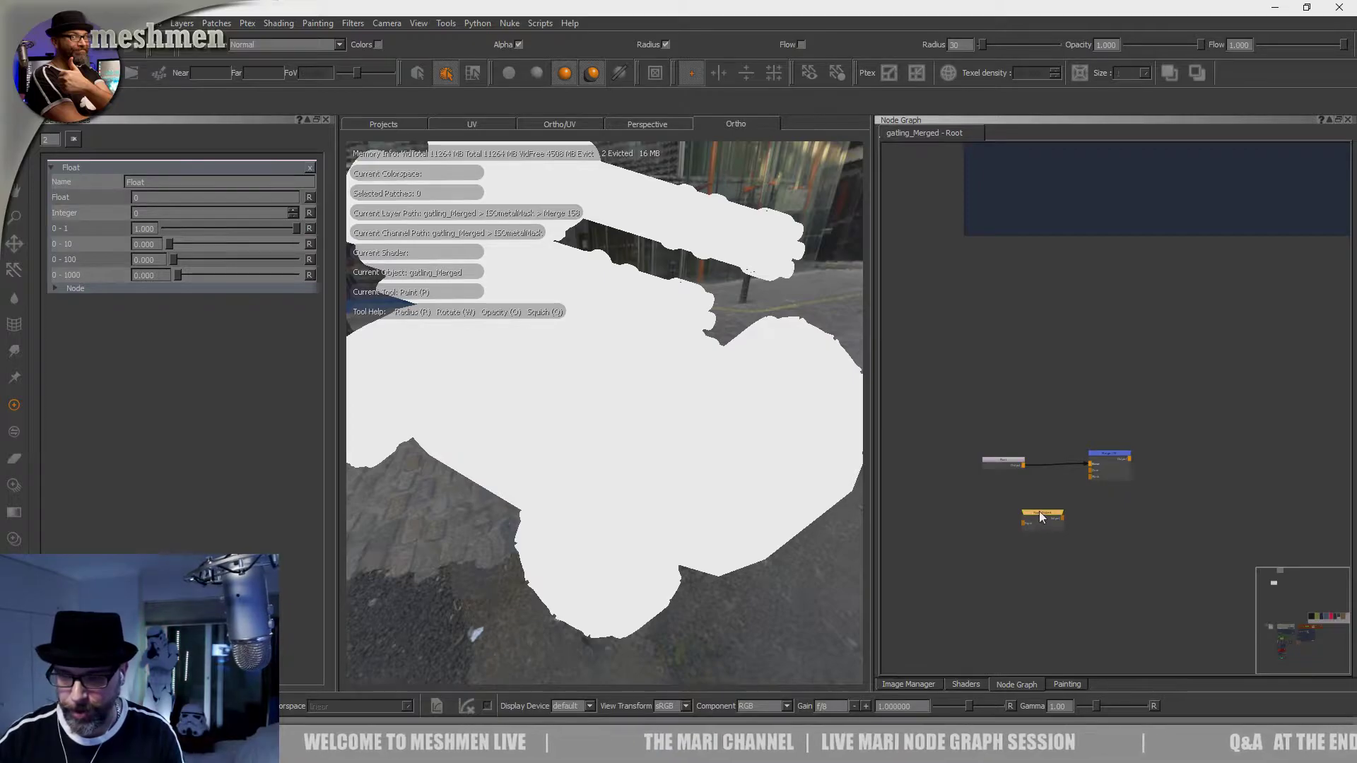
pyautogui.doubleClick(1032, 511)
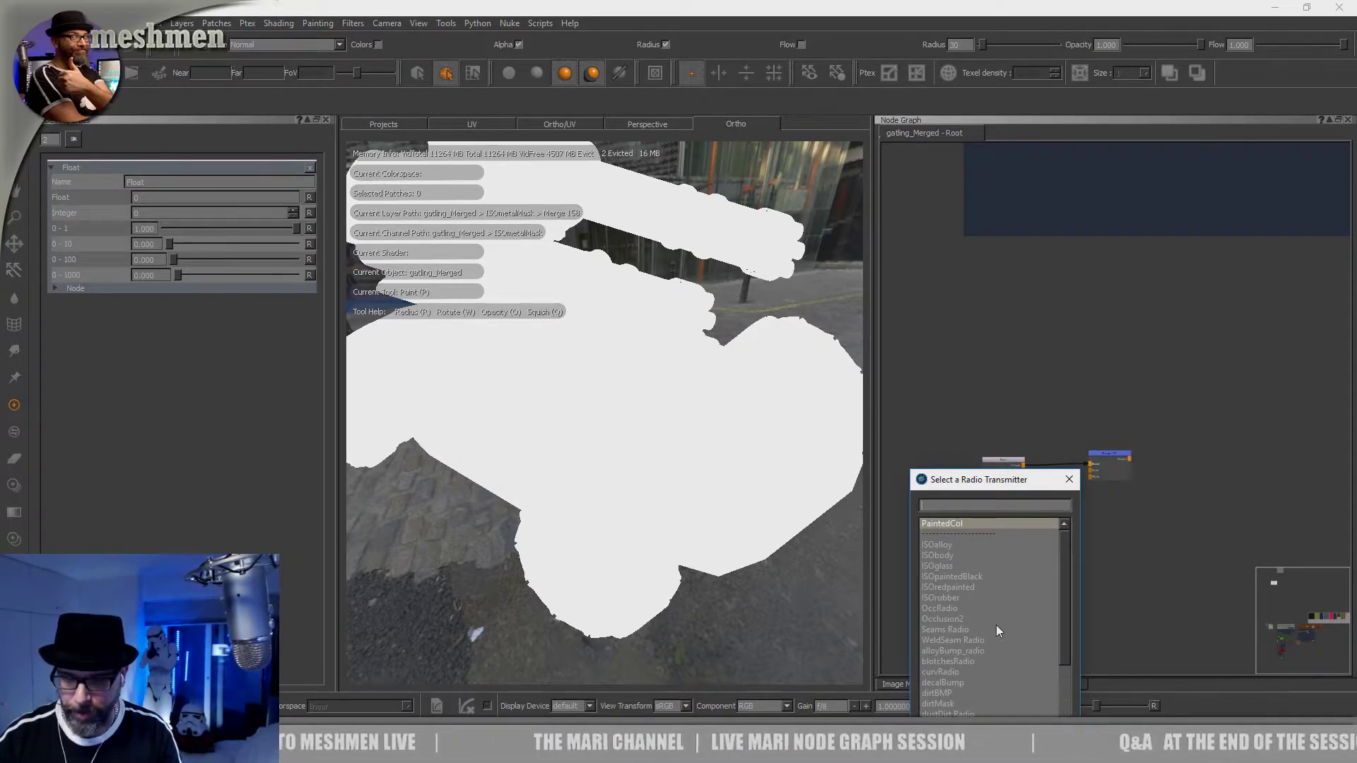
pyautogui.scroll(-3, 952, 612)
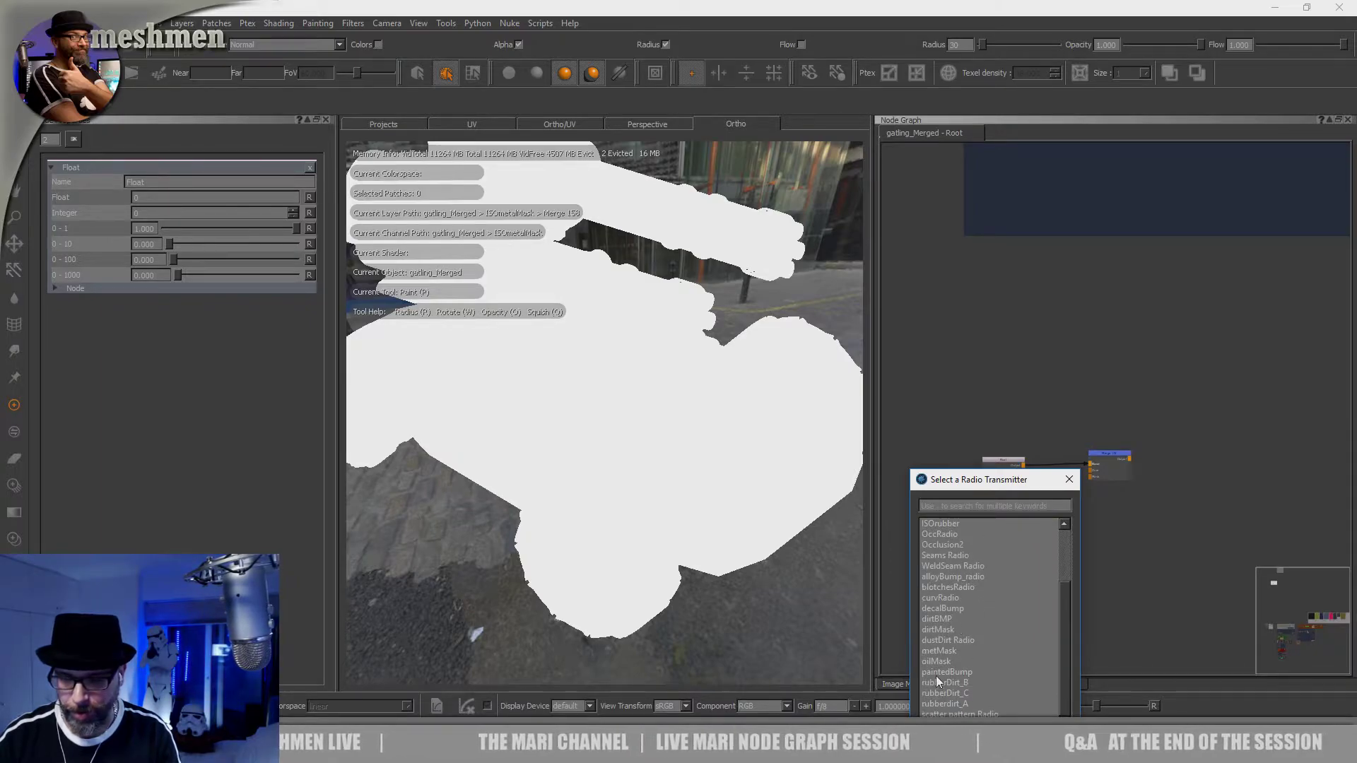
pyautogui.doubleClick(947, 652)
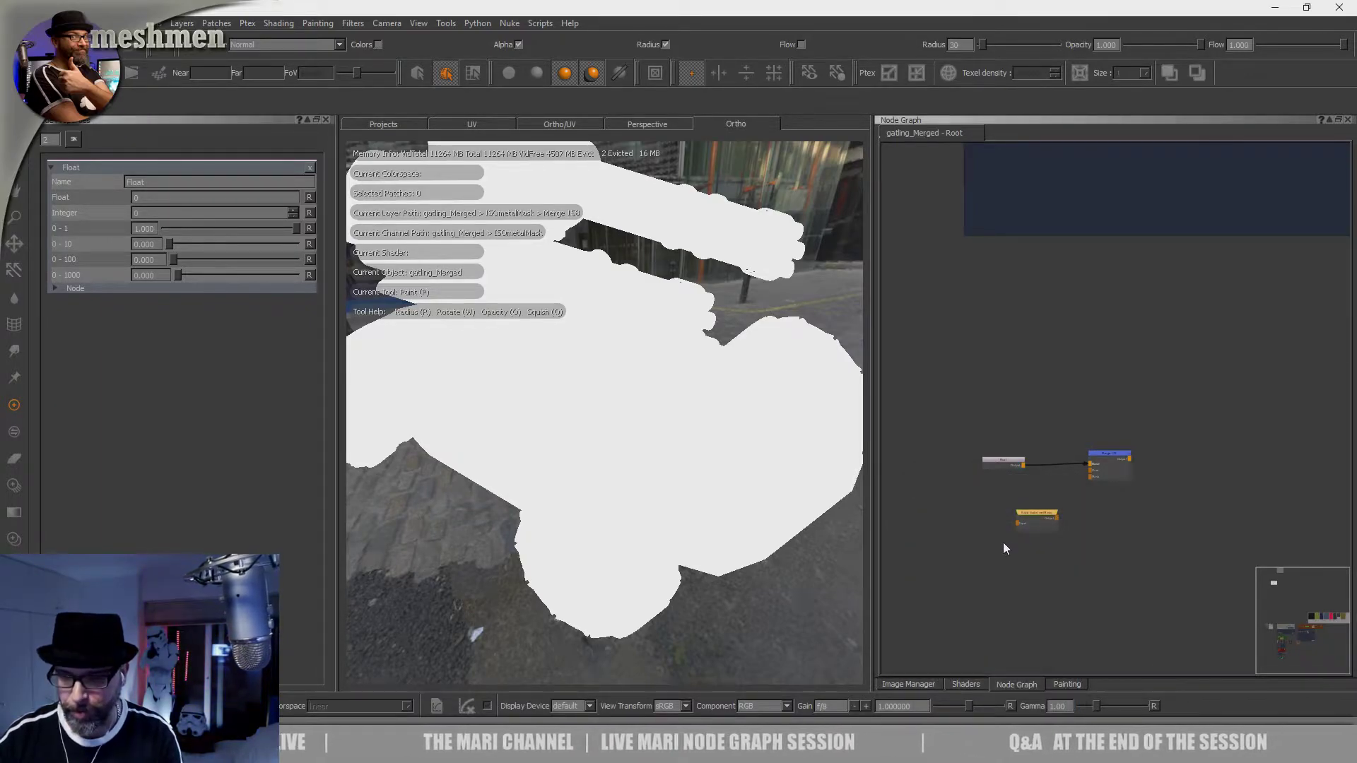
# Step: Display the Radio Node's output in the viewport and examine the mask up close on the vehicle body
pyautogui.press('v')
pyautogui.keyDown('alt'); pyautogui.moveTo(689, 484); pyautogui.dragTo(721, 488); pyautogui.keyUp('alt')
pyautogui.keyDown('alt'); pyautogui.moveTo(721, 487); pyautogui.dragTo(795, 480, button='right'); pyautogui.keyUp('alt')
pyautogui.moveTo(795, 480)
pyautogui.keyDown('alt'); pyautogui.mouseDown(button='middle')
pyautogui.moveTo(729, 502)
pyautogui.moveTo(675, 475)
pyautogui.mouseUp(button='middle'); pyautogui.keyUp('alt')
pyautogui.keyDown('alt'); pyautogui.moveTo(674, 475); pyautogui.dragTo(718, 488, button='right'); pyautogui.keyUp('alt')
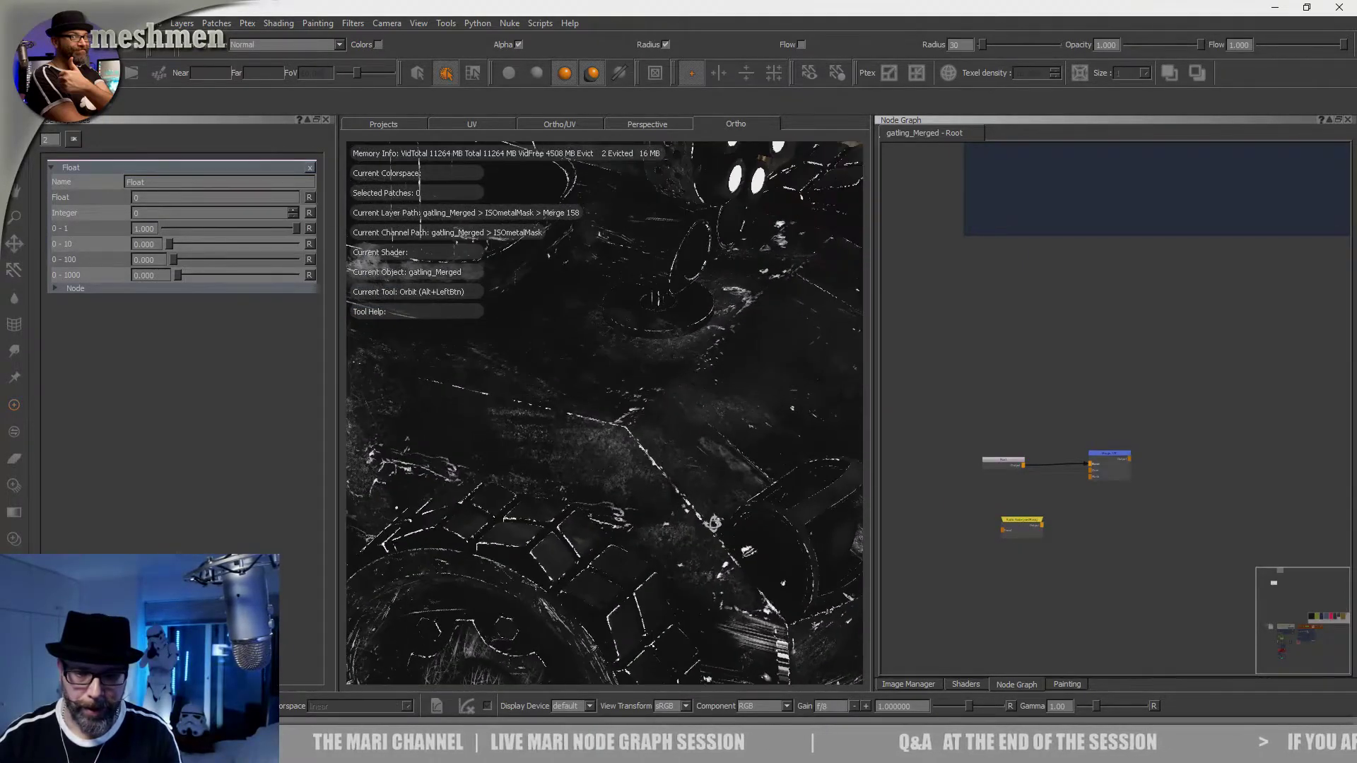
# Step: Shift the Float and Radio Nodes away from the Merge node and add an Invert node after the Radio Node
pyautogui.moveTo(1014, 526); pyautogui.dragTo(995, 526)
pyautogui.moveTo(999, 461); pyautogui.dragTo(987, 459)
pyautogui.moveTo(1006, 521); pyautogui.dragTo(991, 521)
pyautogui.press('Tab')
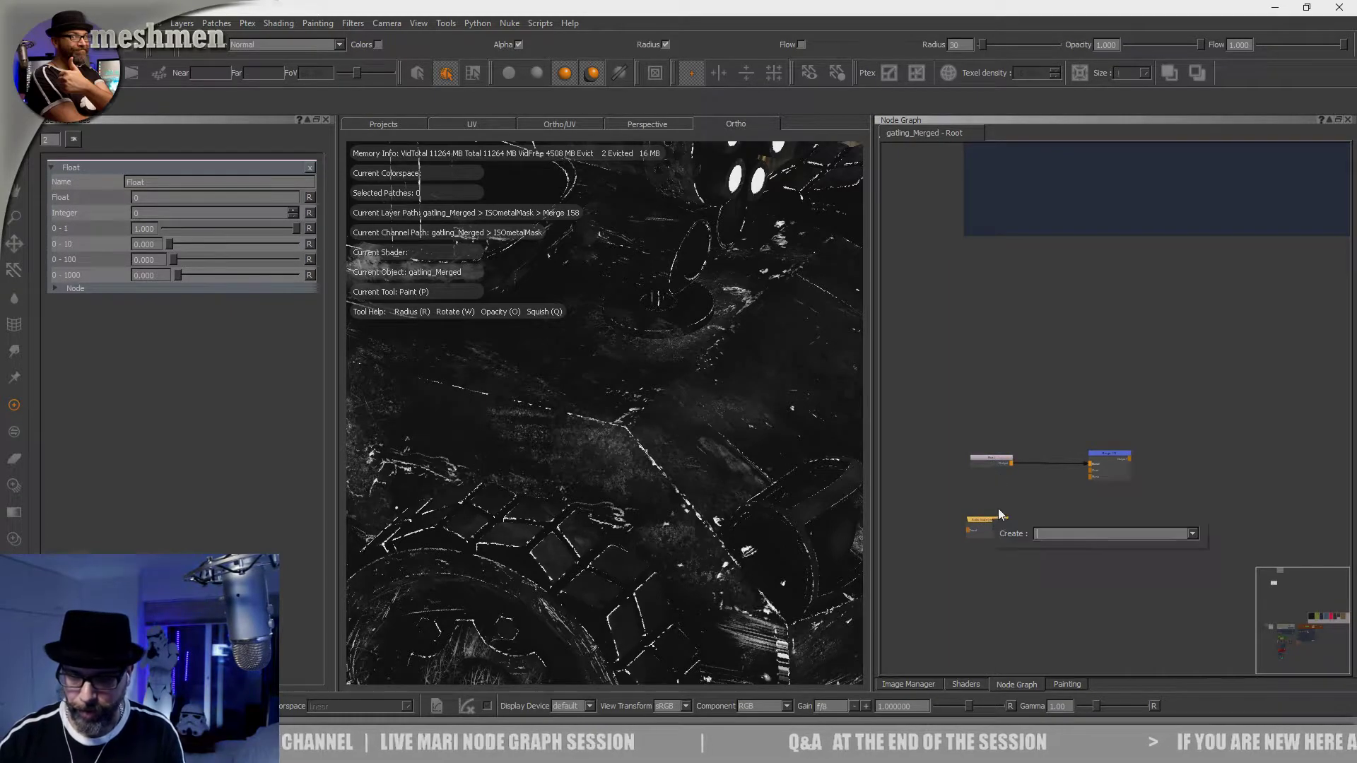
pyautogui.write('inv')
pyautogui.press('Down')
pyautogui.press('Down')
pyautogui.press('Return')
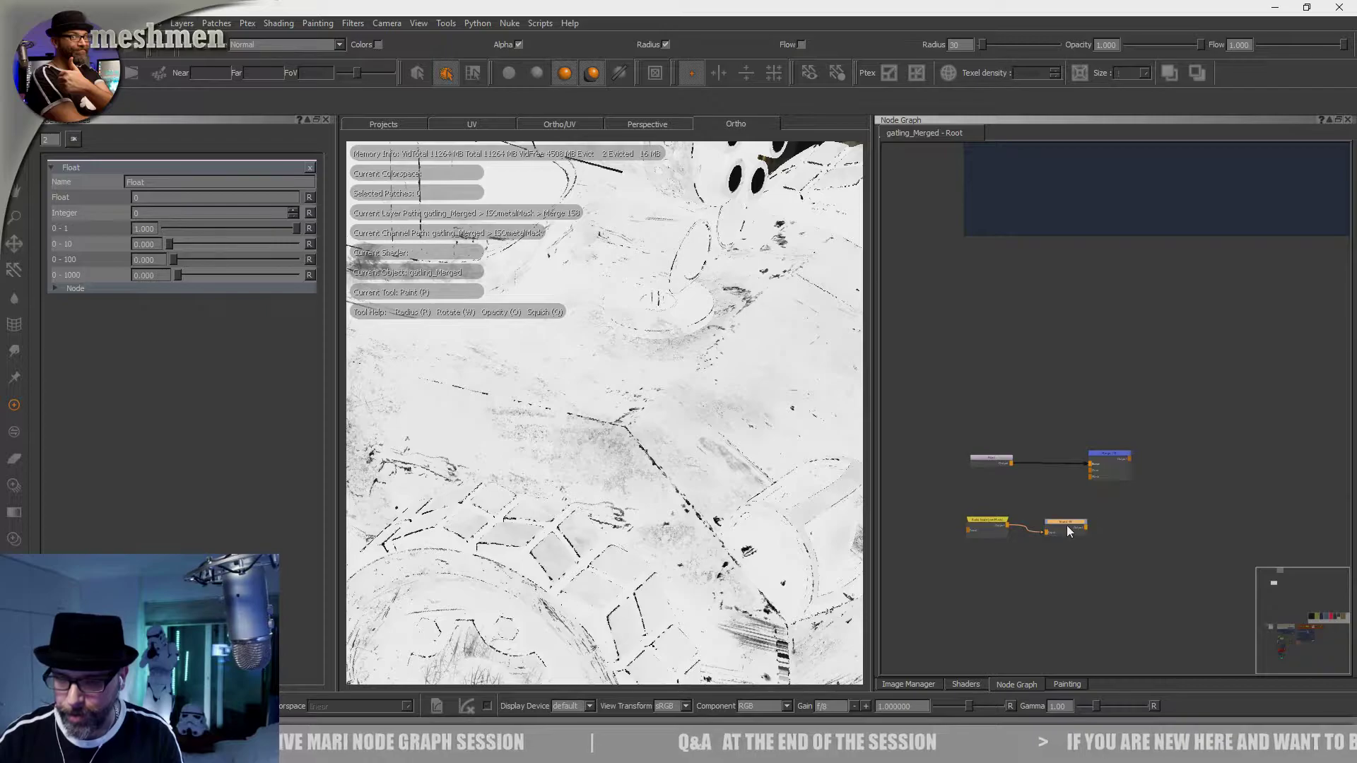
# Step: Space out the Merge node and connect the Invert node's output to its second input
pyautogui.moveTo(1066, 524); pyautogui.dragTo(1050, 520)
pyautogui.moveTo(1128, 451); pyautogui.dragTo(1167, 449)
pyautogui.moveTo(1070, 522); pyautogui.dragTo(1152, 451)
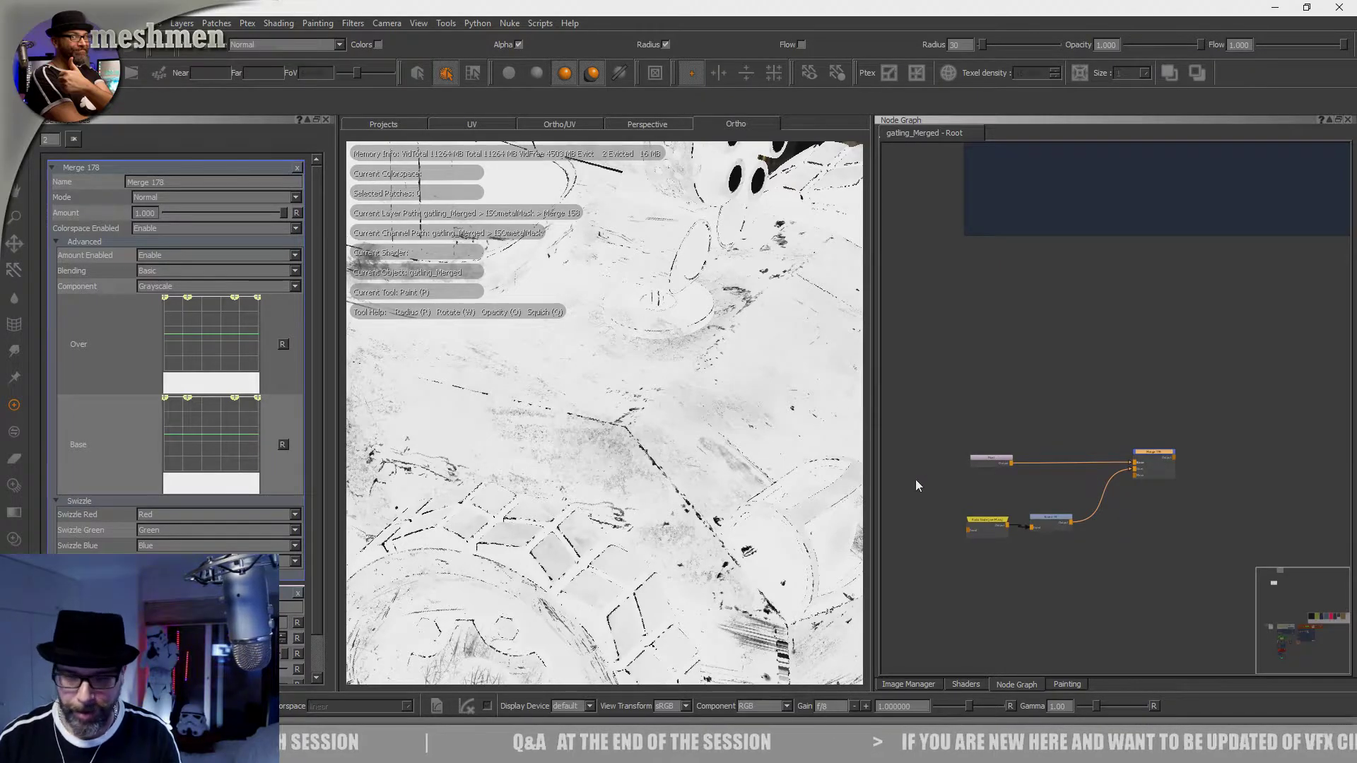
pyautogui.moveTo(1051, 517); pyautogui.dragTo(1053, 520)
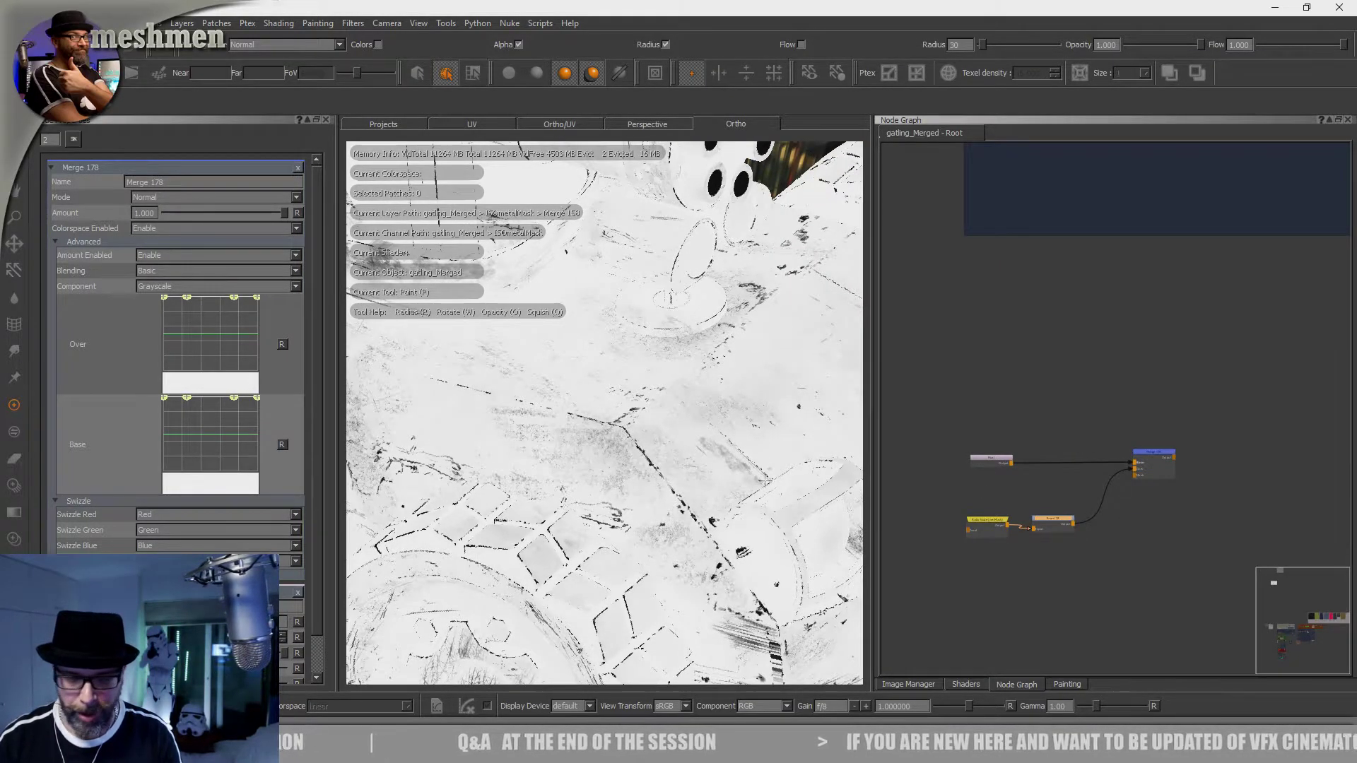
# Step: Set the Merge node's blend mode to Multiply
pyautogui.keyDown('alt'); pyautogui.moveTo(770, 482); pyautogui.dragTo(732, 496); pyautogui.keyUp('alt')
pyautogui.keyDown('alt'); pyautogui.moveTo(732, 497); pyautogui.dragTo(608, 466, button='middle'); pyautogui.keyUp('alt')
pyautogui.keyDown('alt'); pyautogui.moveTo(607, 466); pyautogui.dragTo(636, 466, button='right'); pyautogui.keyUp('alt')
pyautogui.moveTo(696, 474)
pyautogui.keyDown('alt'); pyautogui.mouseDown()
pyautogui.moveTo(699, 511)
pyautogui.moveTo(690, 505)
pyautogui.mouseUp(); pyautogui.keyUp('alt')
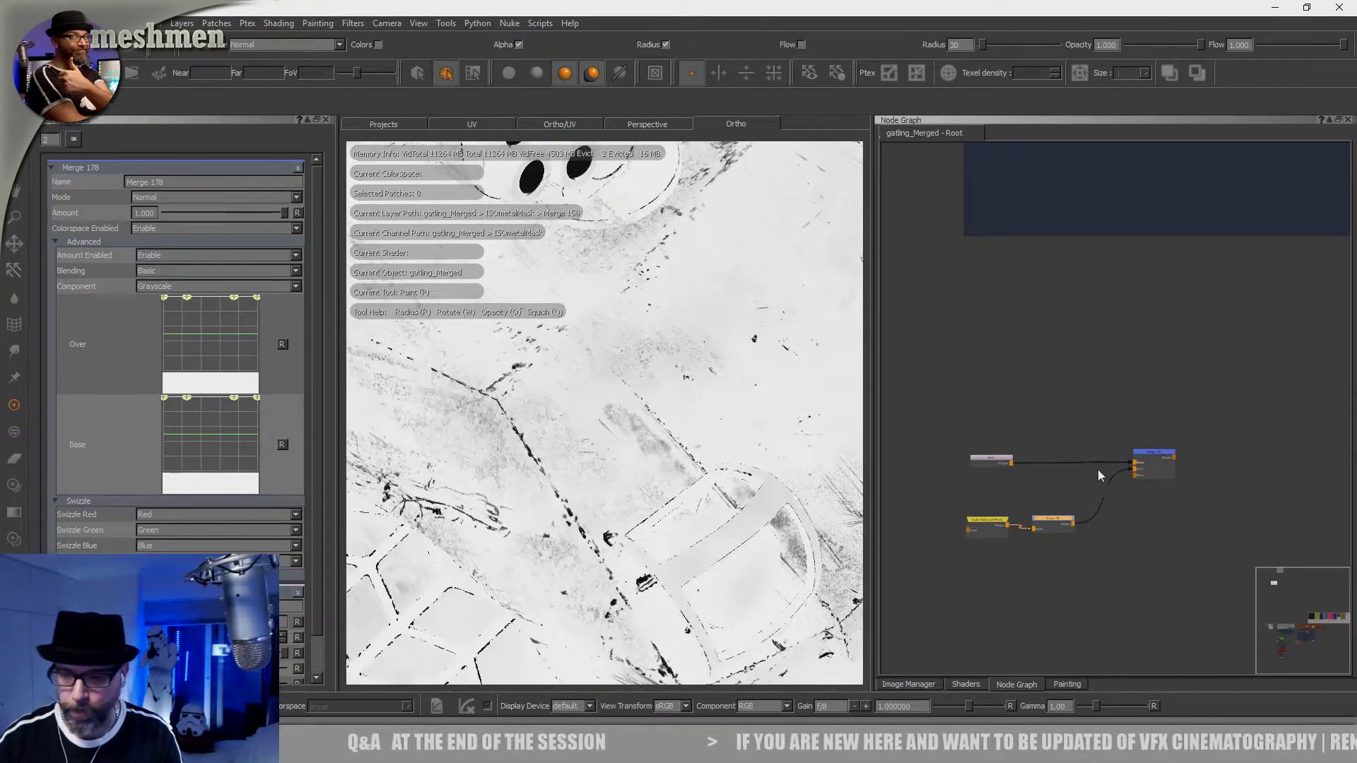
pyautogui.moveTo(1165, 452); pyautogui.dragTo(1177, 452)
pyautogui.click(973, 461)
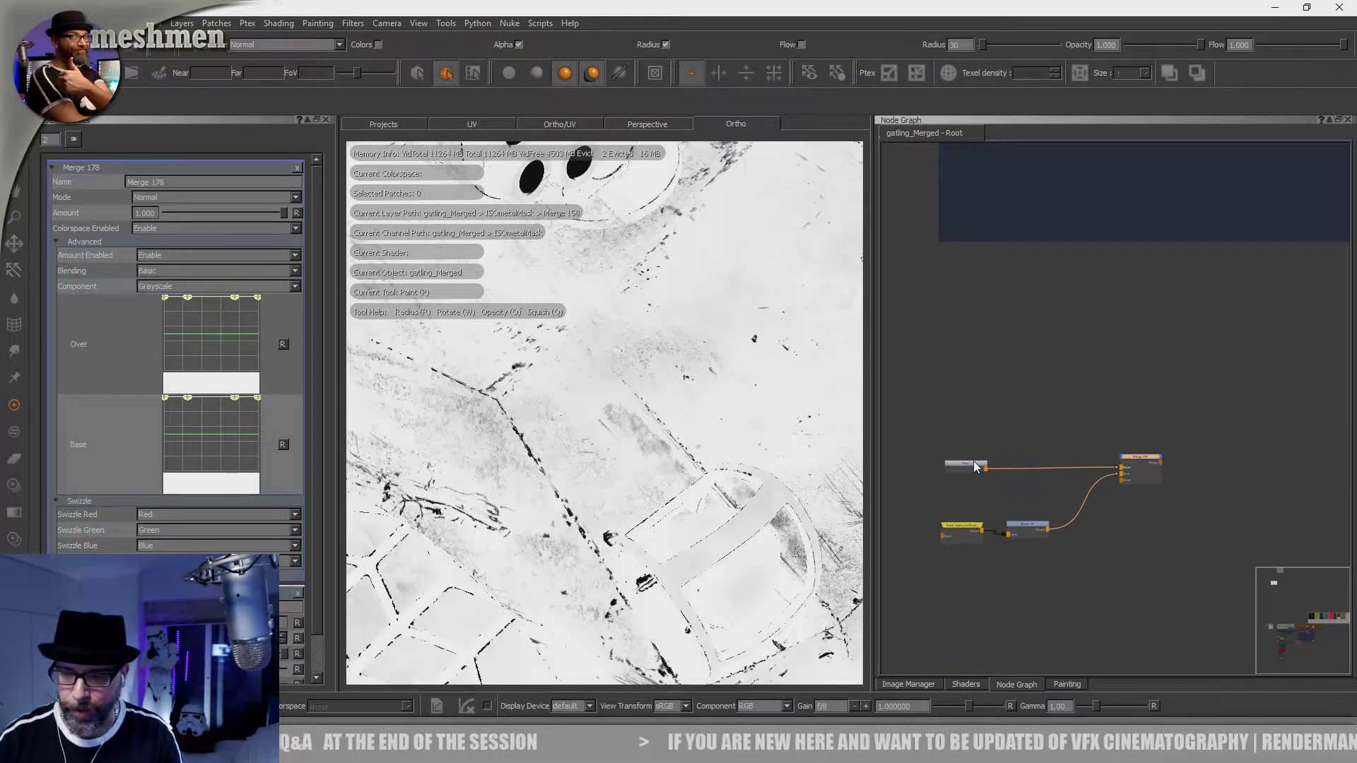
pyautogui.click(1142, 460)
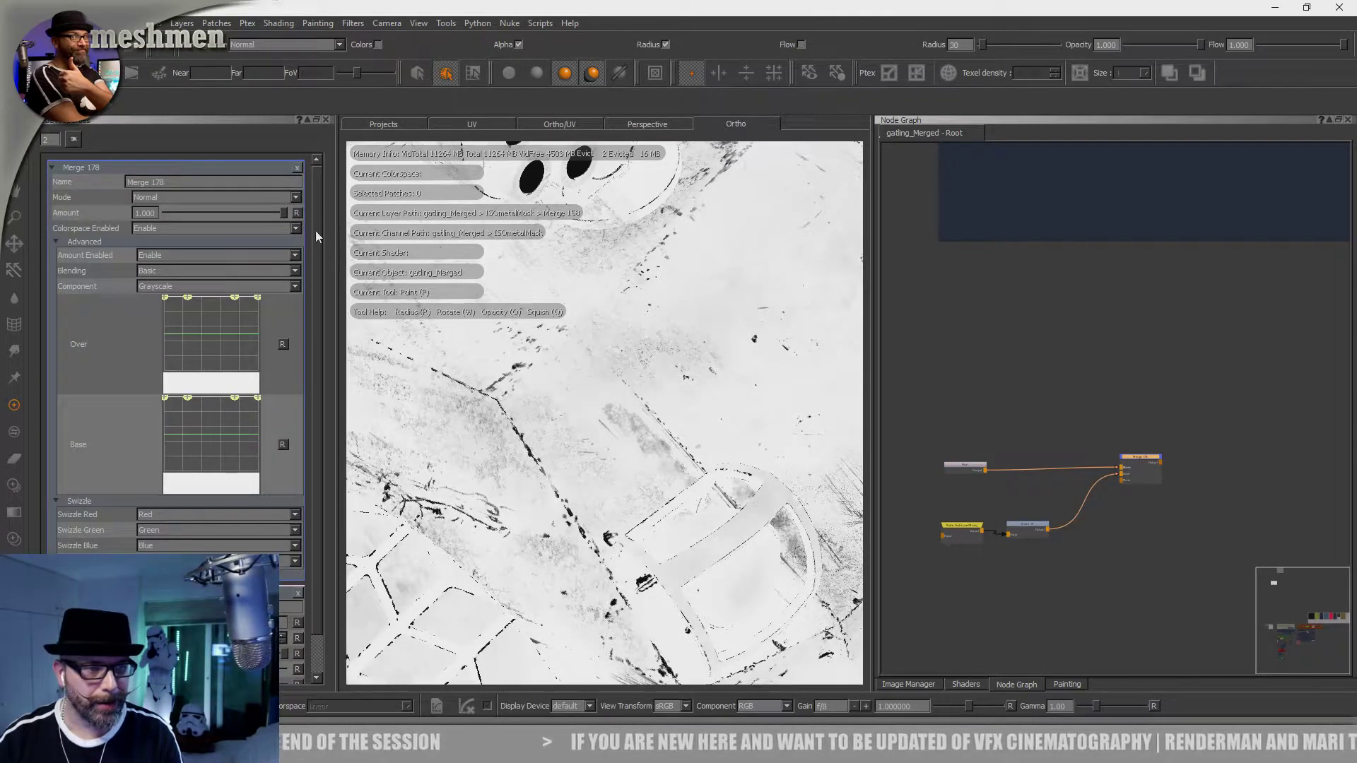
pyautogui.click(222, 197)
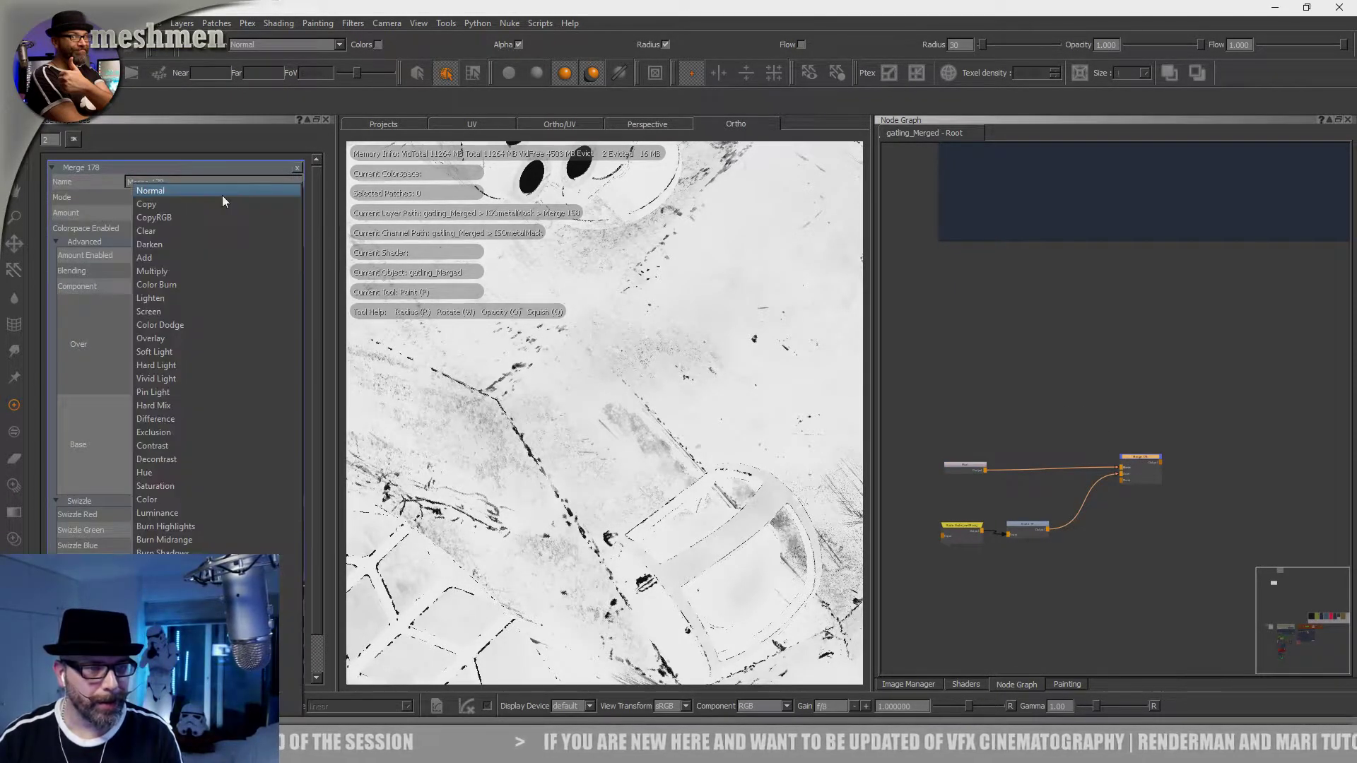
pyautogui.click(160, 271)
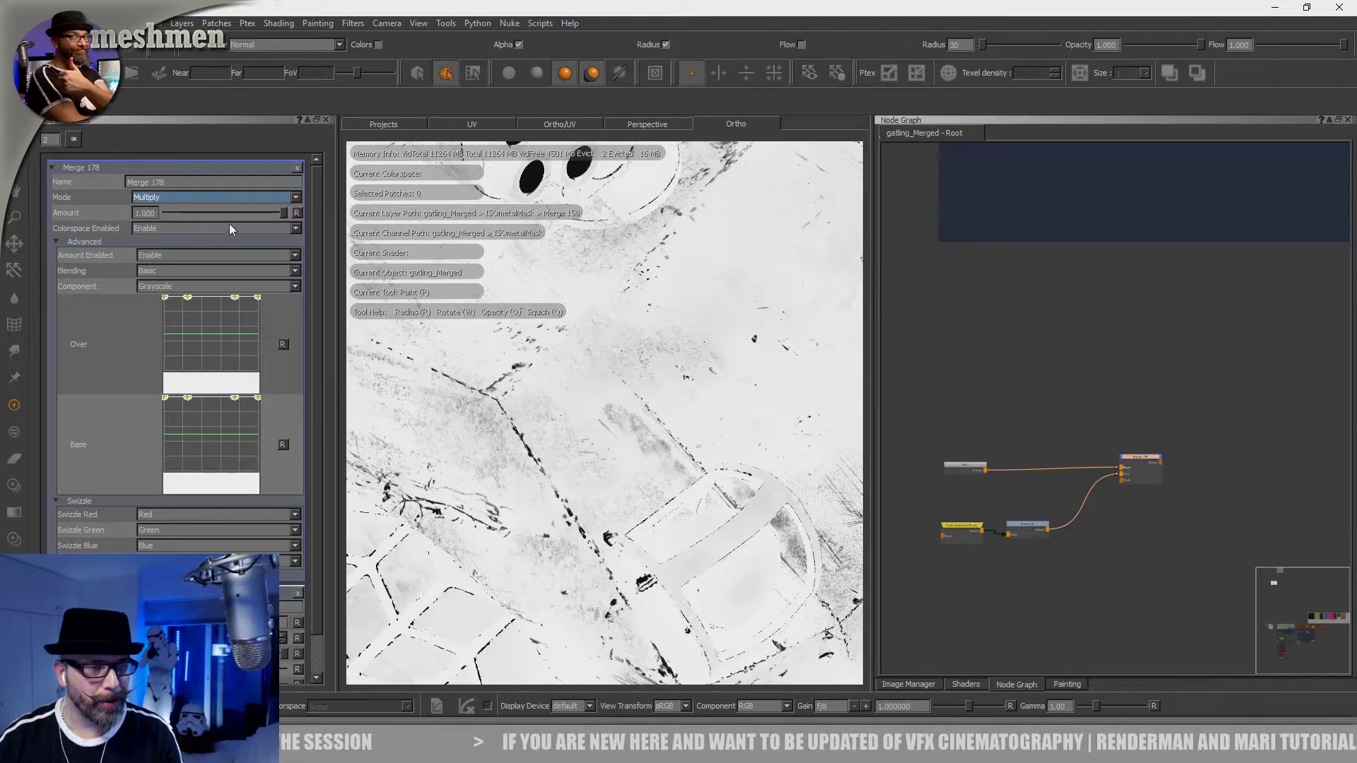
# Step: Test the multiplied mask by lowering the Float's 0 - 1 value to 0.323, viewing the Merge output, and raising the value to 1
pyautogui.click(984, 466)
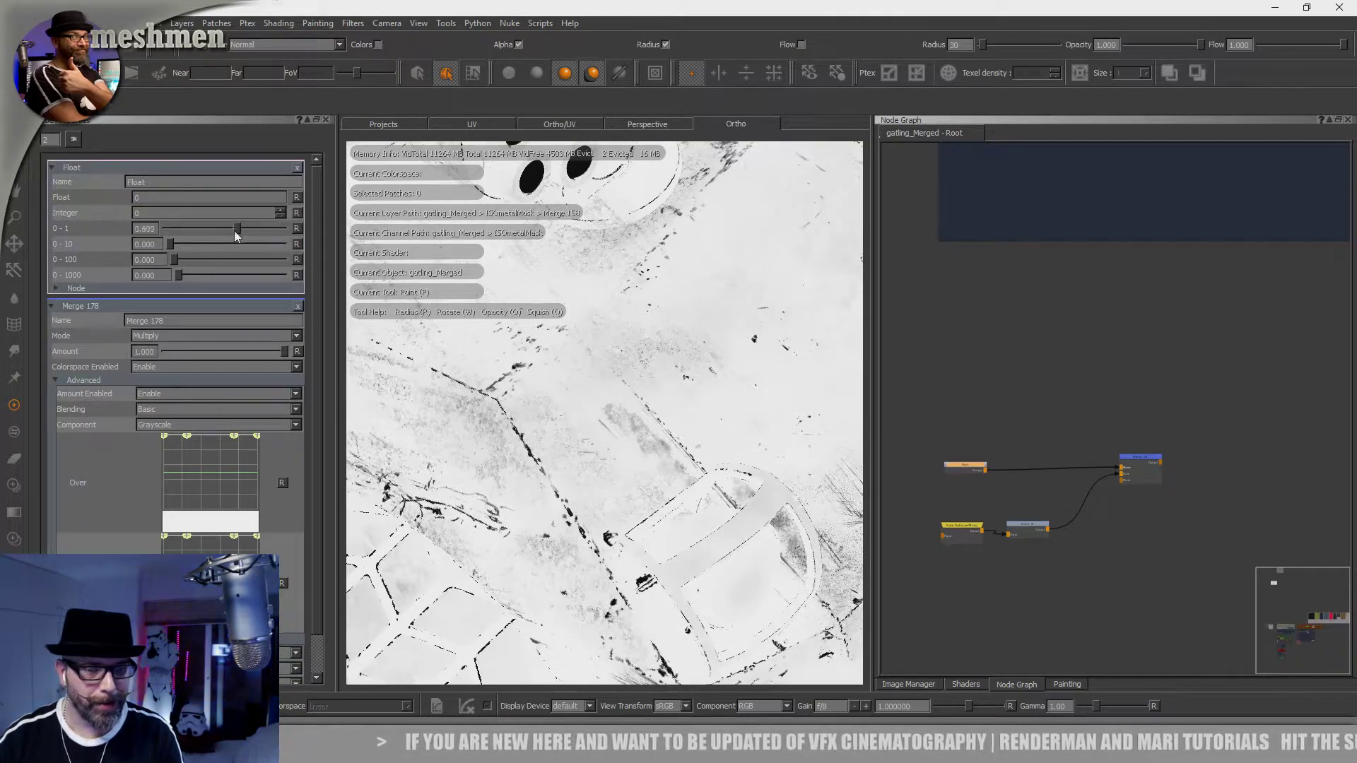
pyautogui.click(1140, 470)
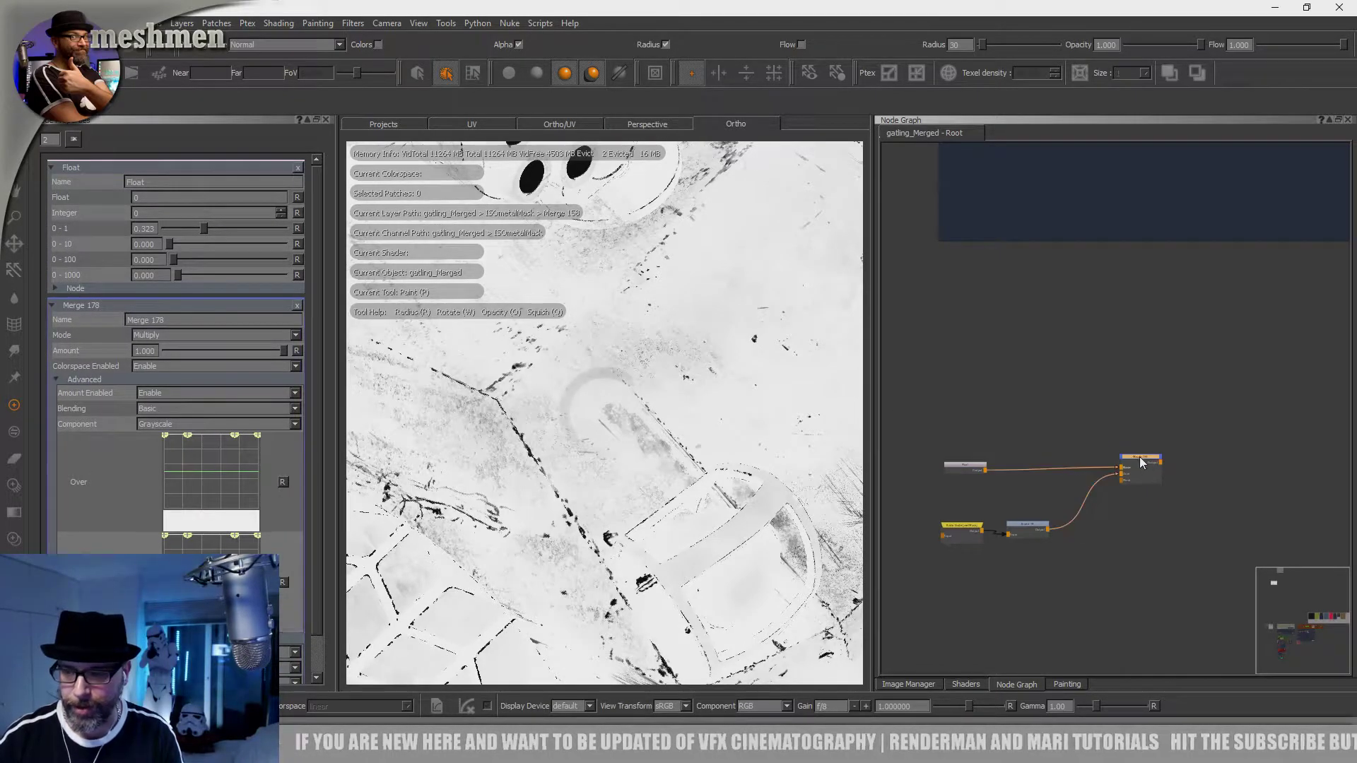
pyautogui.moveTo(1142, 462); pyautogui.dragTo(1145, 464)
pyautogui.moveTo(203, 230); pyautogui.dragTo(295, 230)
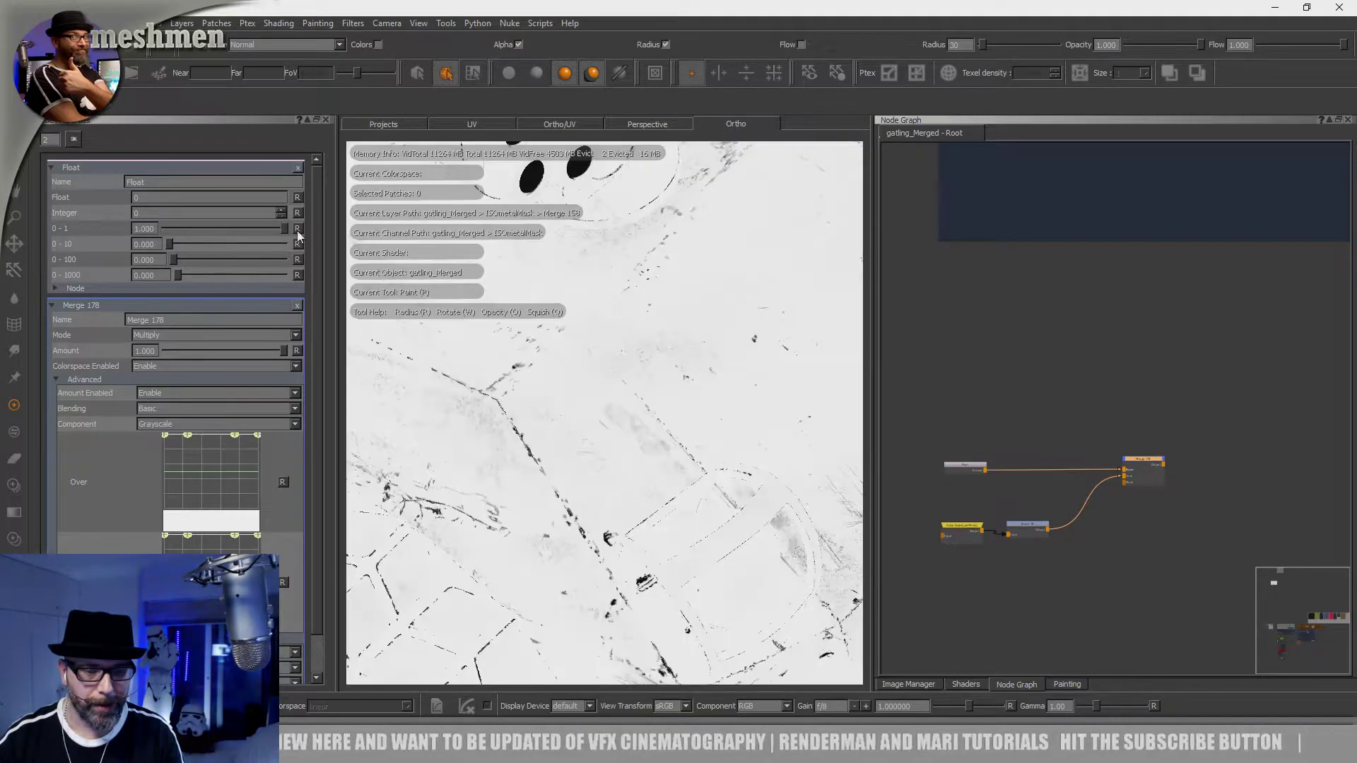
pyautogui.moveTo(1145, 470); pyautogui.dragTo(1122, 472)
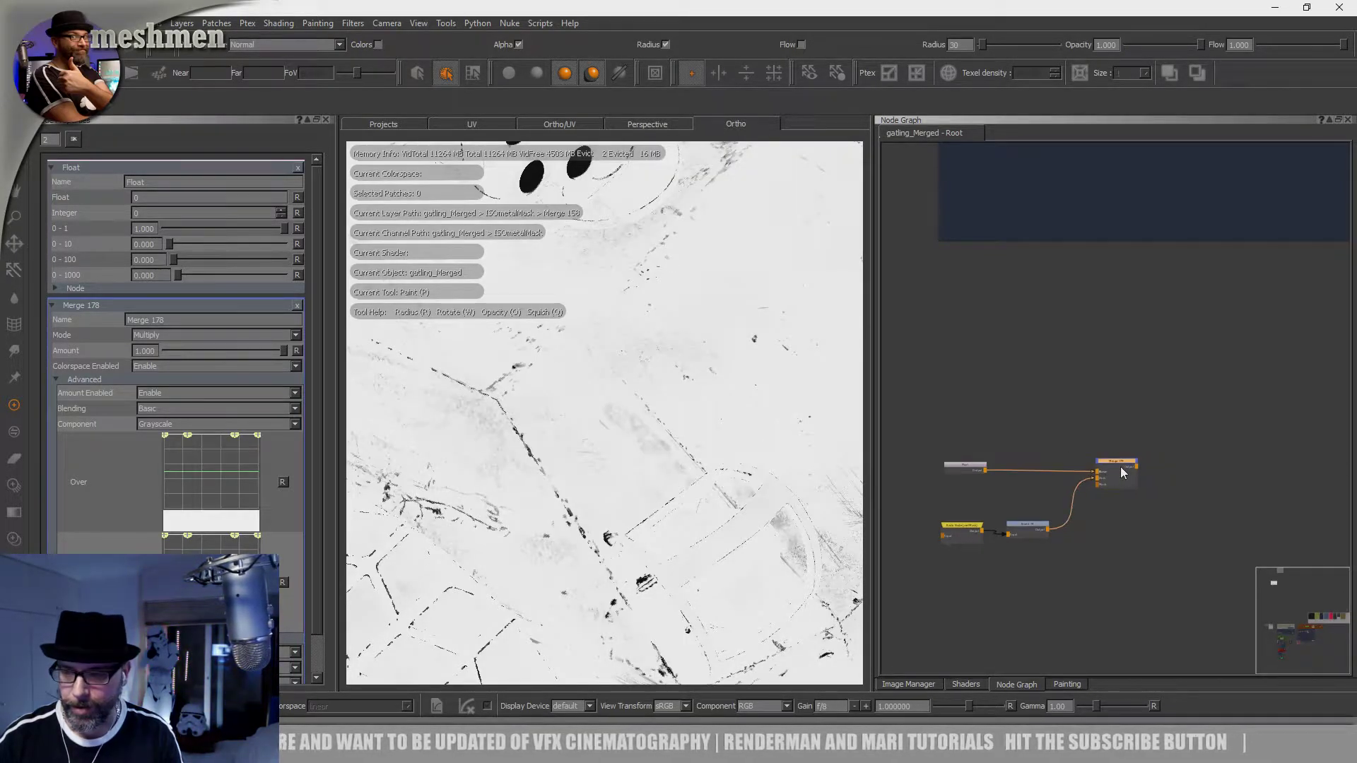
# Step: Add a second Merge node fed by the first Merge node's output
pyautogui.moveTo(1120, 430); pyautogui.dragTo(1038, 402, button='middle')
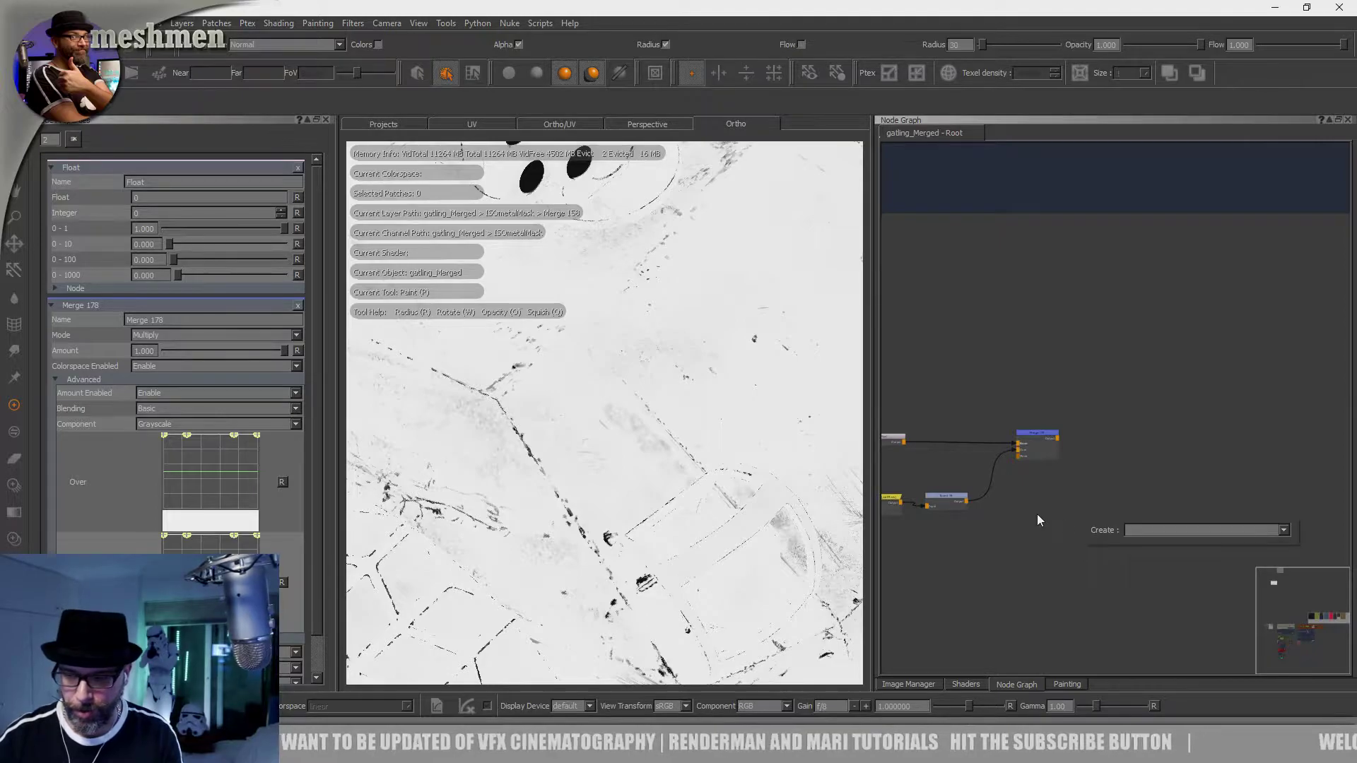
pyautogui.moveTo(1072, 478); pyautogui.dragTo(1029, 469, button='middle')
pyautogui.click(1000, 425)
pyautogui.moveTo(1000, 423); pyautogui.dragTo(1119, 423)
pyautogui.press('m')
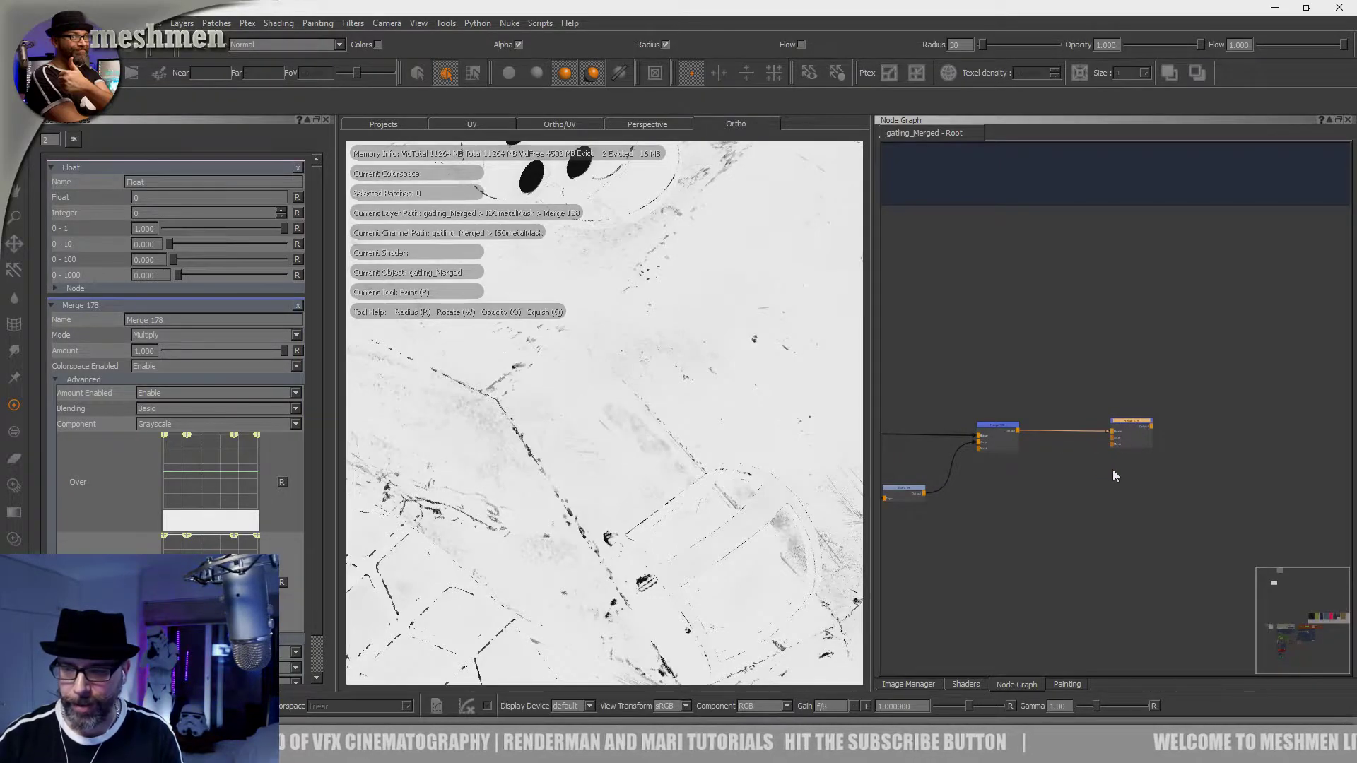
# Step: Chain a third Merge node after the second one and space it farther along the graph
pyautogui.moveTo(1132, 426); pyautogui.dragTo(1068, 432, button='middle')
pyautogui.press('m')
pyautogui.moveTo(1137, 431); pyautogui.dragTo(1252, 427)
pyautogui.click(1158, 497)
# Step: Create another Radio Node below the last two Merge nodes
pyautogui.moveTo(1159, 497); pyautogui.dragTo(1083, 497, button='middle')
pyautogui.press('Tab')
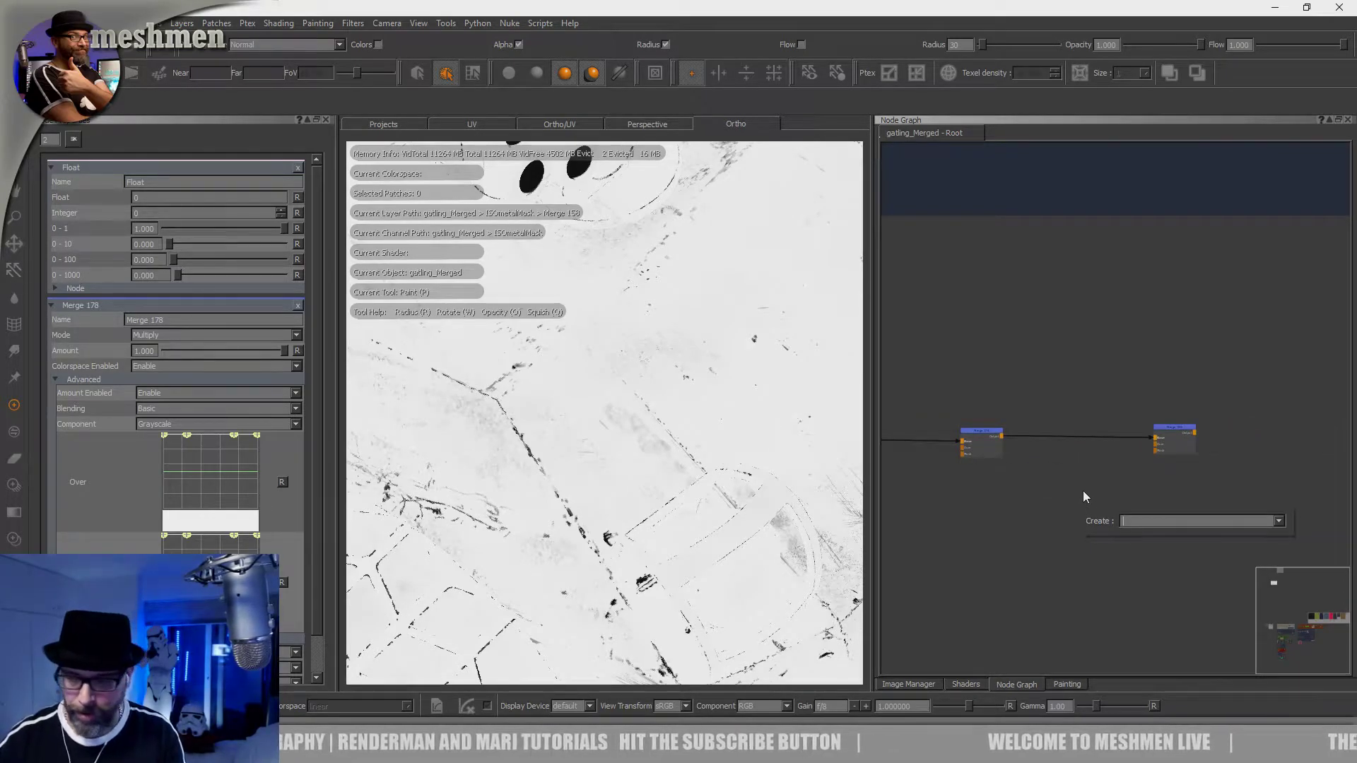
pyautogui.press('Escape')
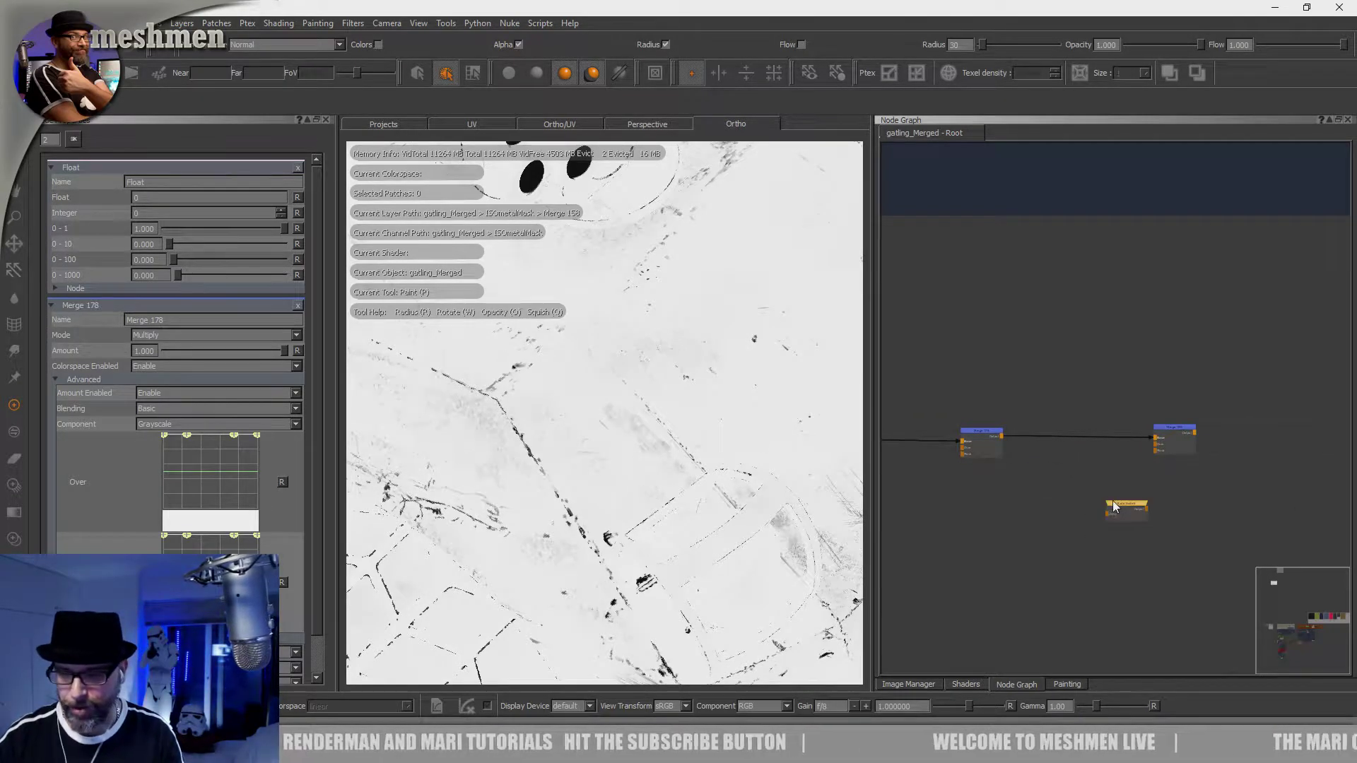
# Step: Connect the new radio receiver node below the last merge to the dirtMask transmitter
pyautogui.moveTo(1129, 503); pyautogui.dragTo(1103, 502)
pyautogui.doubleClick(1106, 508)
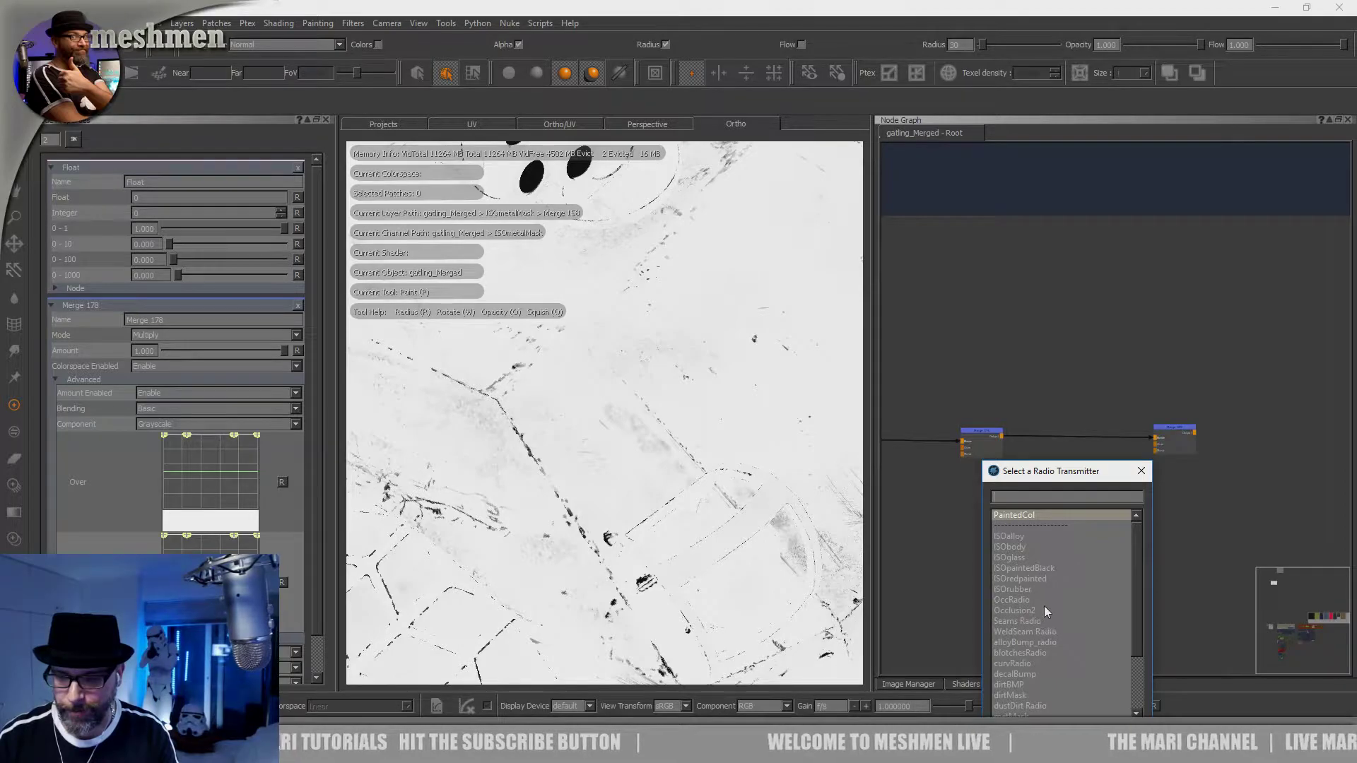
pyautogui.scroll(-2, 1043, 610)
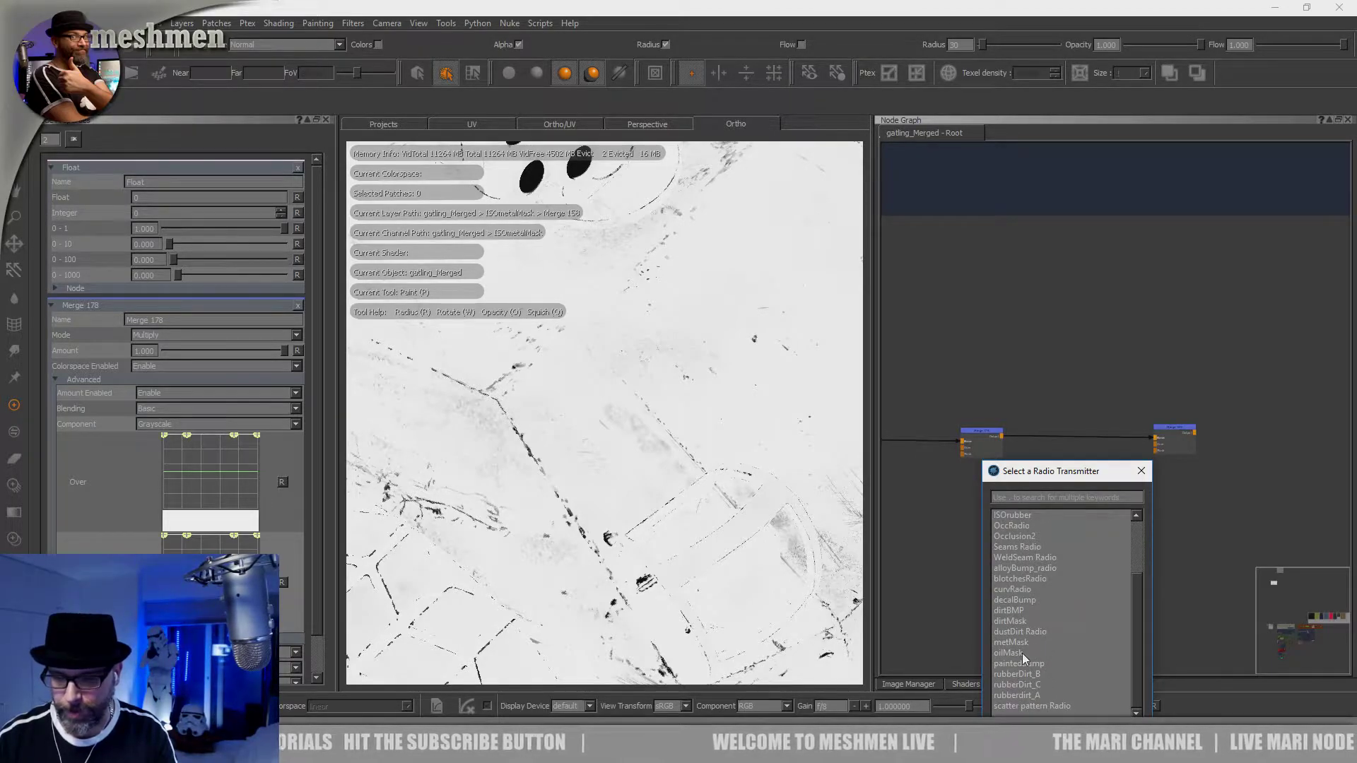
pyautogui.click(1011, 622)
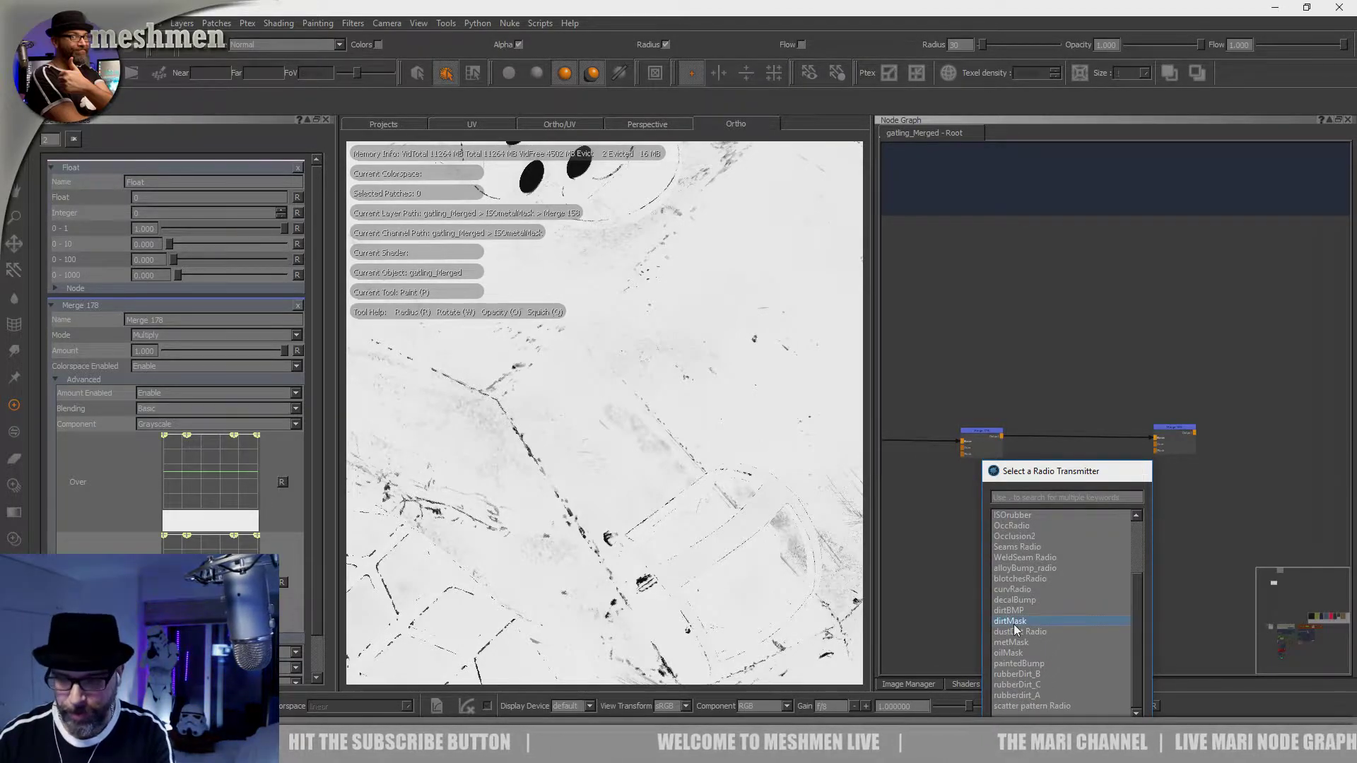
pyautogui.doubleClick(1012, 622)
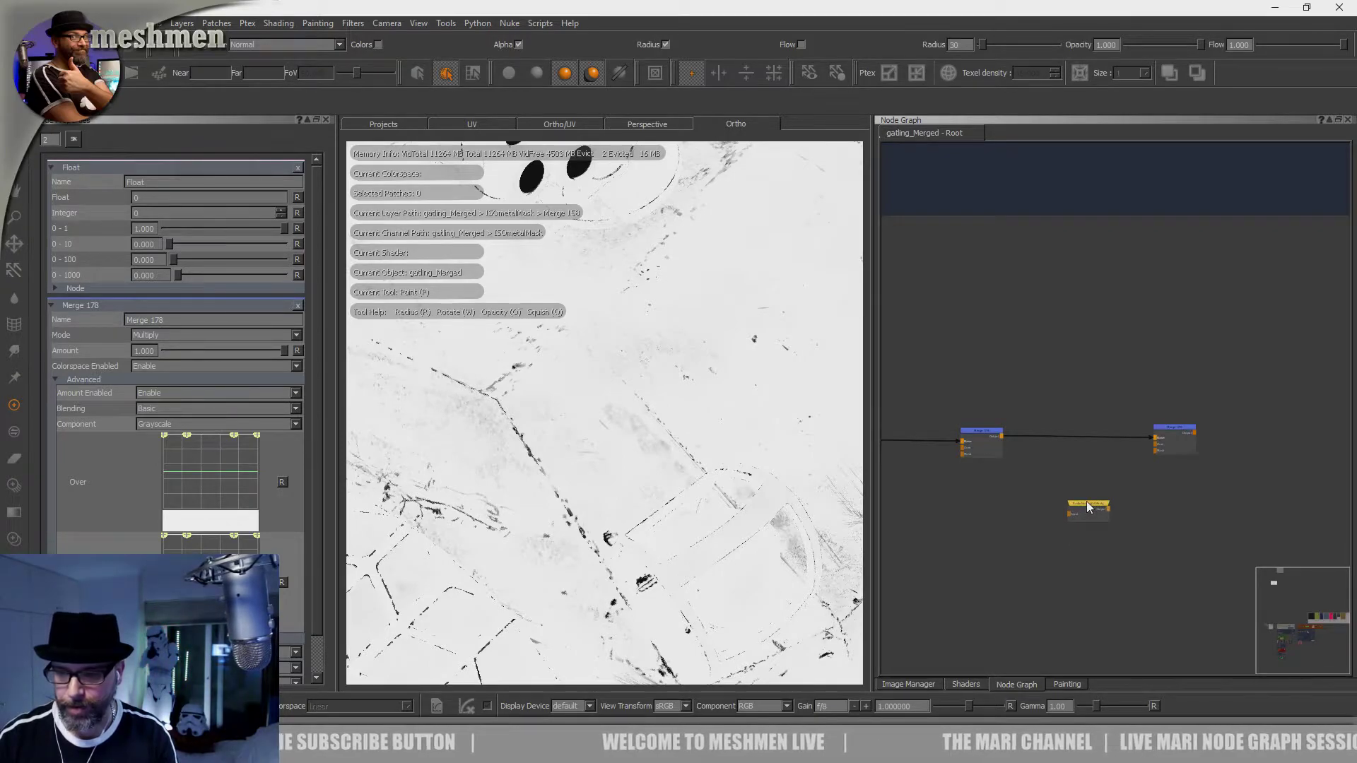
# Step: Add an Invert node after the dirtMask radio node and spread the two nodes apart
pyautogui.click(1091, 513)
pyautogui.moveTo(1092, 511); pyautogui.dragTo(1083, 512)
pyautogui.keyDown('alt'); pyautogui.moveTo(665, 469); pyautogui.dragTo(519, 309, button='right'); pyautogui.keyUp('alt')
pyautogui.keyDown('alt'); pyautogui.moveTo(566, 354); pyautogui.dragTo(530, 300); pyautogui.keyUp('alt')
pyautogui.moveTo(1068, 507); pyautogui.dragTo(1053, 510)
pyautogui.press('Tab')
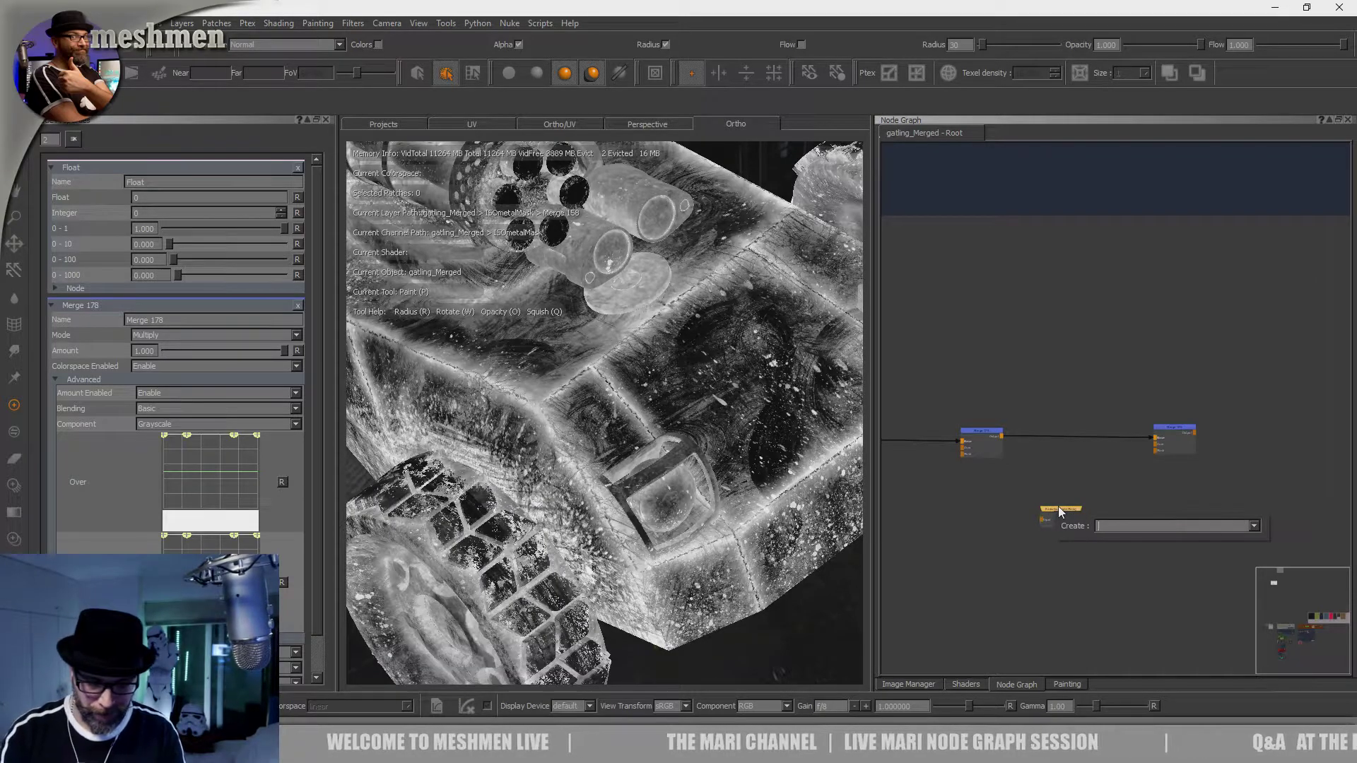
pyautogui.write('inv')
pyautogui.press('Down')
pyautogui.press('Return')
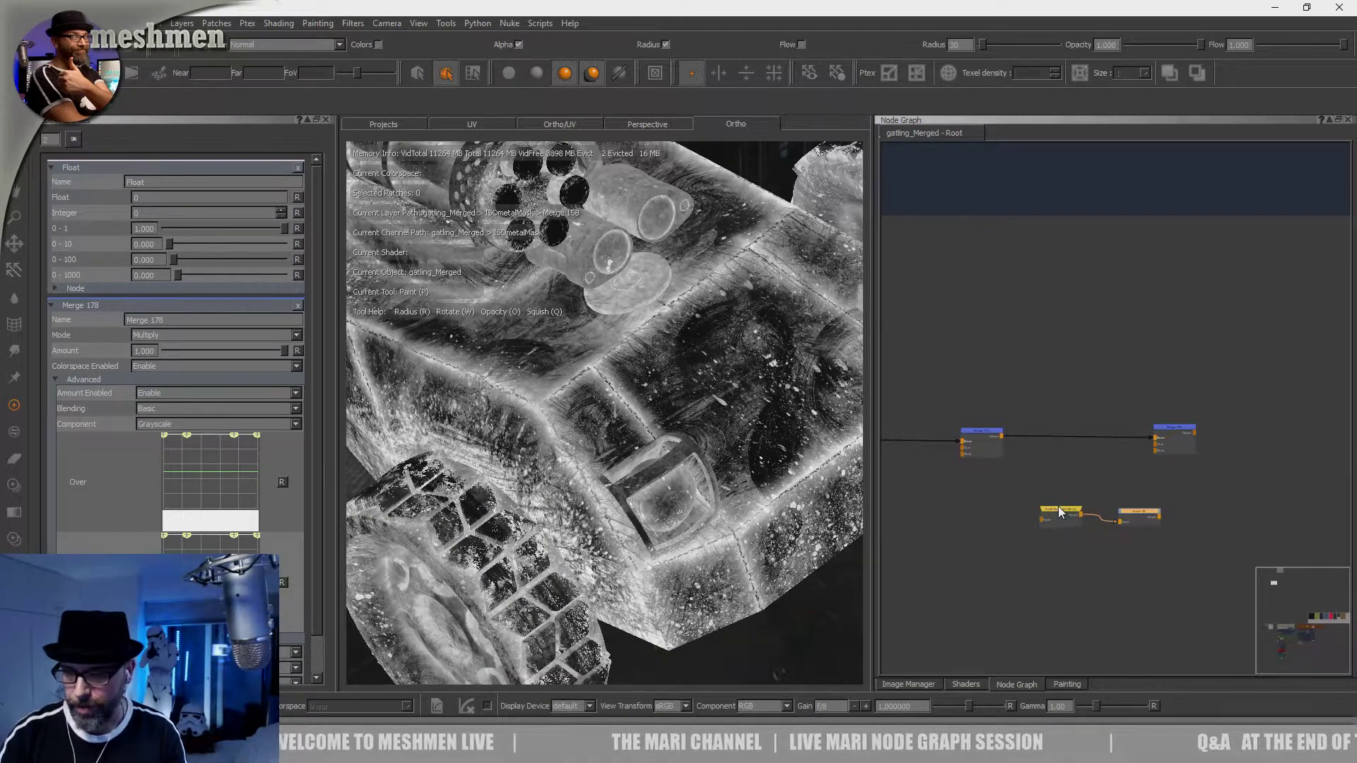
pyautogui.moveTo(1057, 515); pyautogui.dragTo(1014, 520)
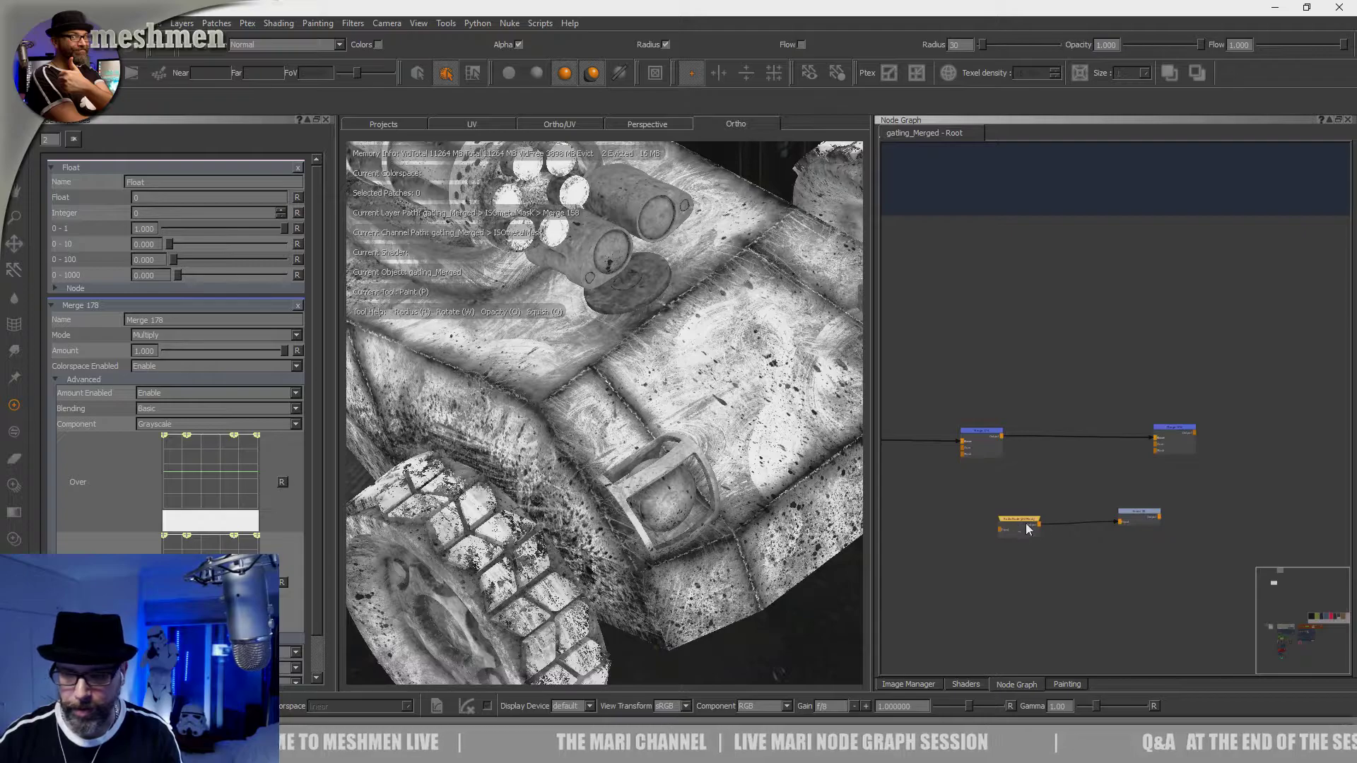
# Step: Connect the inverted dirt mask to the last merge node and set its blend mode to Multiply
pyautogui.moveTo(1119, 519)
pyautogui.mouseDown()
pyautogui.moveTo(1153, 444)
pyautogui.moveTo(1190, 429)
pyautogui.mouseUp()
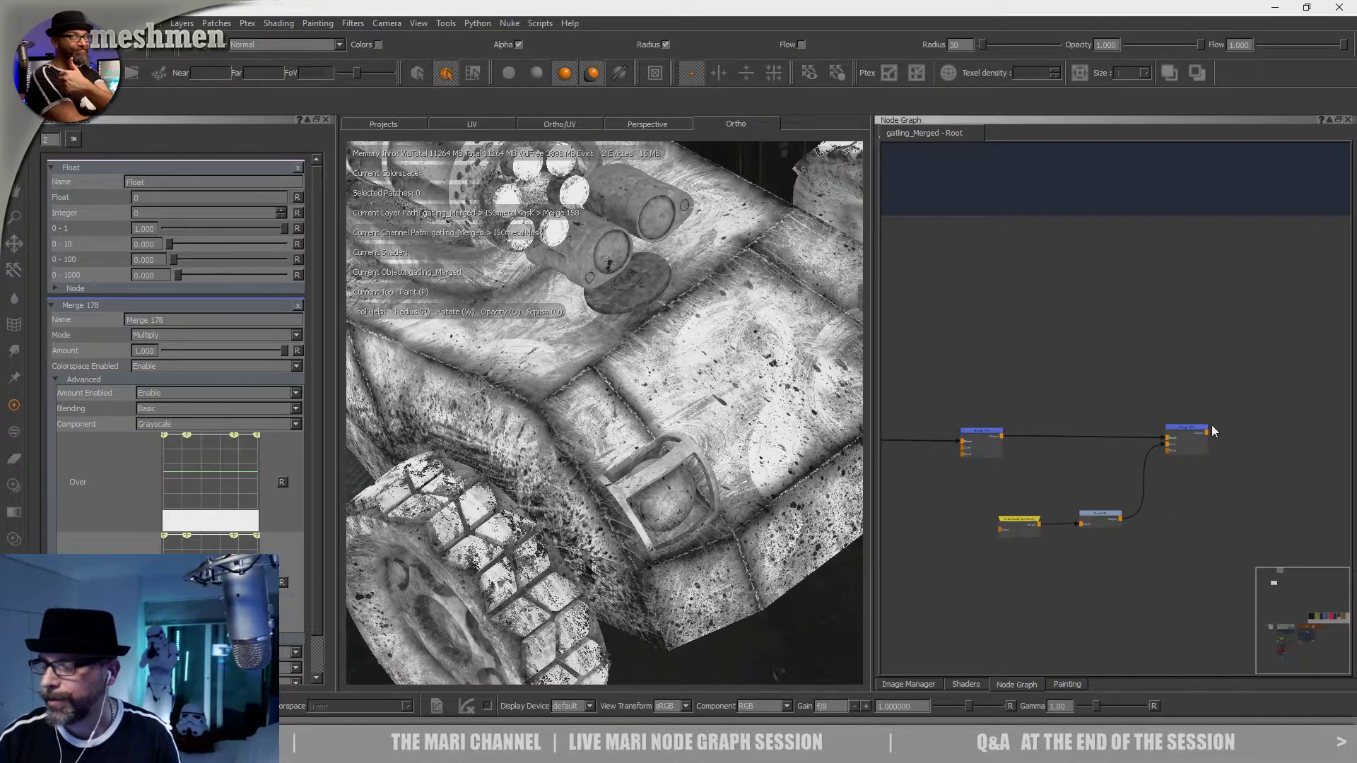
pyautogui.click(1198, 426)
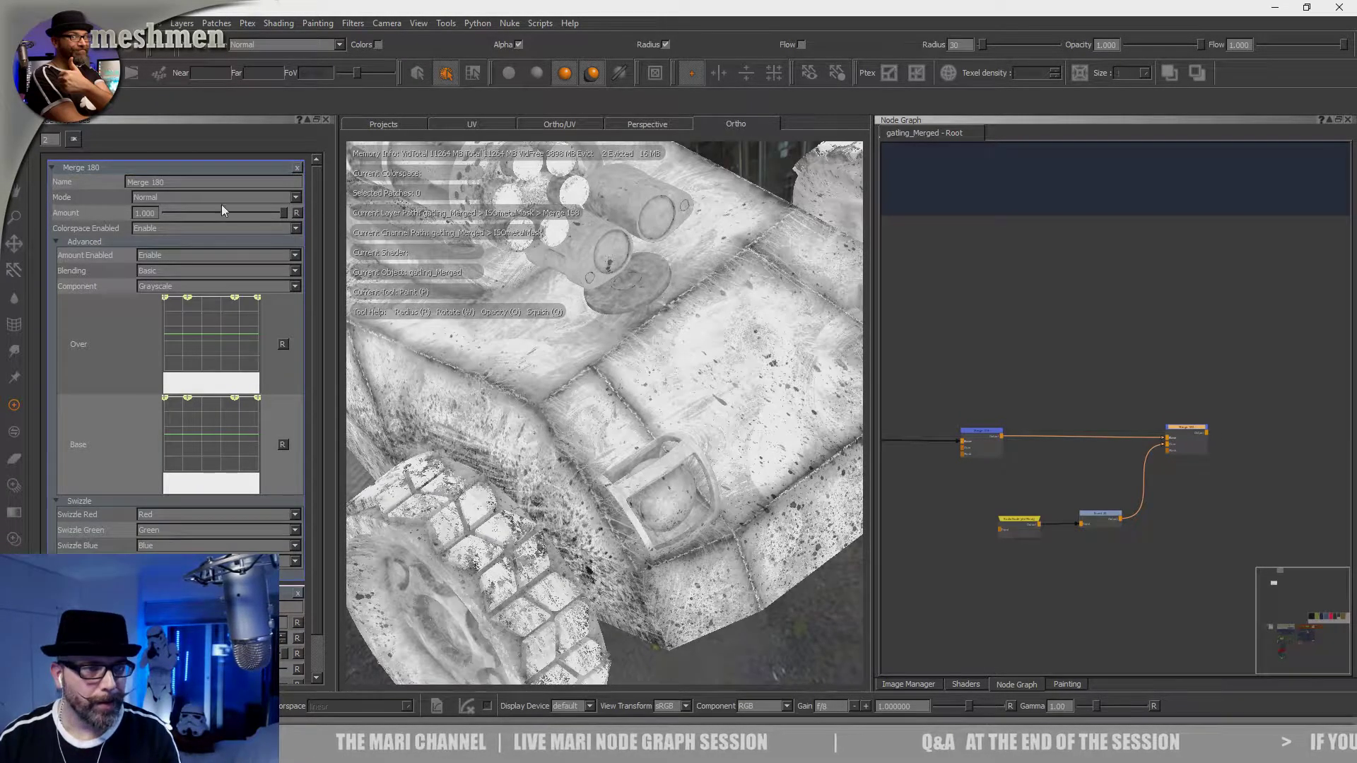
pyautogui.click(171, 197)
pyautogui.click(170, 271)
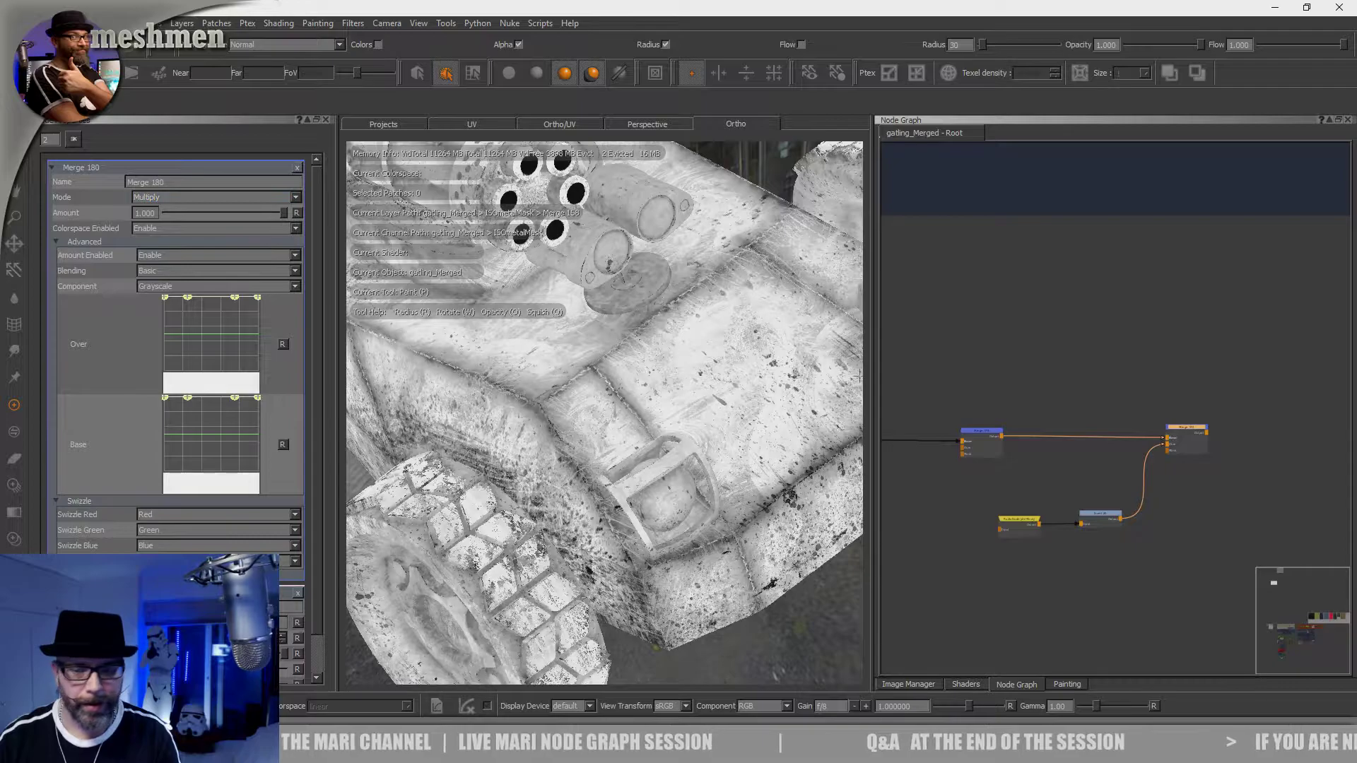
pyautogui.moveTo(1188, 431); pyautogui.dragTo(1194, 428)
pyautogui.click(1061, 456)
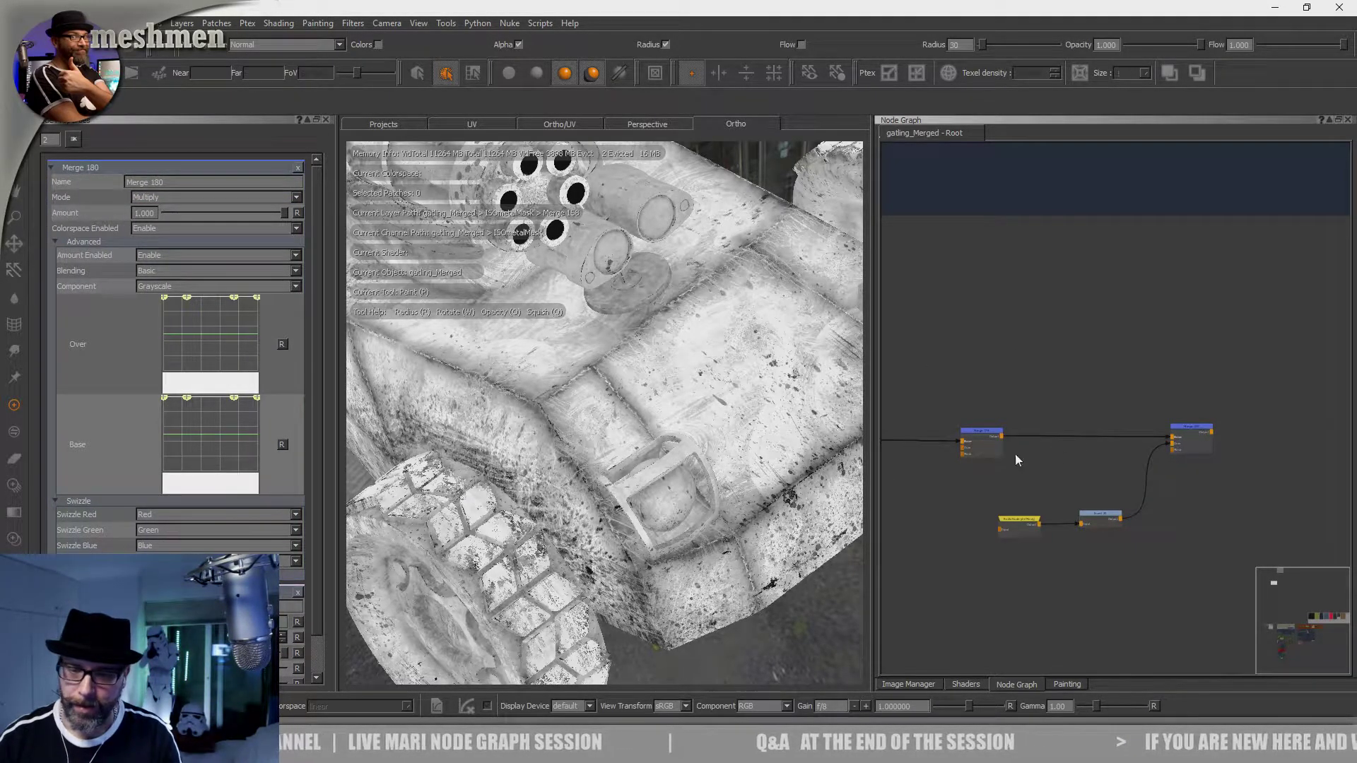
# Step: Examine the dirt merge's effect on the mask up close, testing its amount and comparing it with the preceding merge
pyautogui.click(1181, 430)
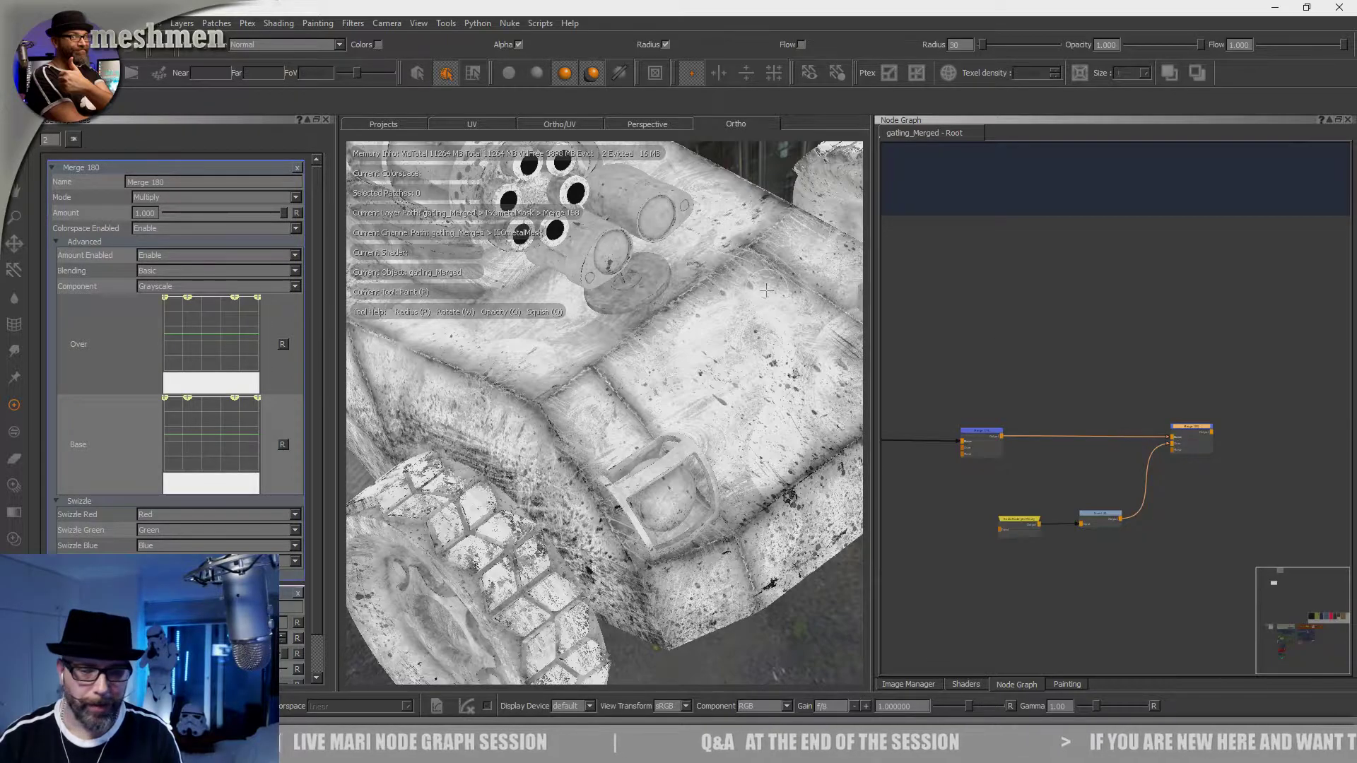
pyautogui.moveTo(222, 216); pyautogui.dragTo(288, 218)
pyautogui.moveTo(593, 399)
pyautogui.keyDown('alt'); pyautogui.mouseDown(button='right')
pyautogui.moveTo(668, 417)
pyautogui.moveTo(650, 419)
pyautogui.mouseUp(button='right'); pyautogui.keyUp('alt')
pyautogui.keyDown('alt'); pyautogui.moveTo(650, 420); pyautogui.dragTo(757, 426); pyautogui.keyUp('alt')
pyautogui.click(980, 431)
pyautogui.moveTo(1044, 439); pyautogui.dragTo(1088, 414, button='middle')
pyautogui.moveTo(1085, 409); pyautogui.dragTo(1087, 410)
pyautogui.keyDown('alt'); pyautogui.moveTo(752, 459); pyautogui.dragTo(828, 498, button='right'); pyautogui.keyUp('alt')
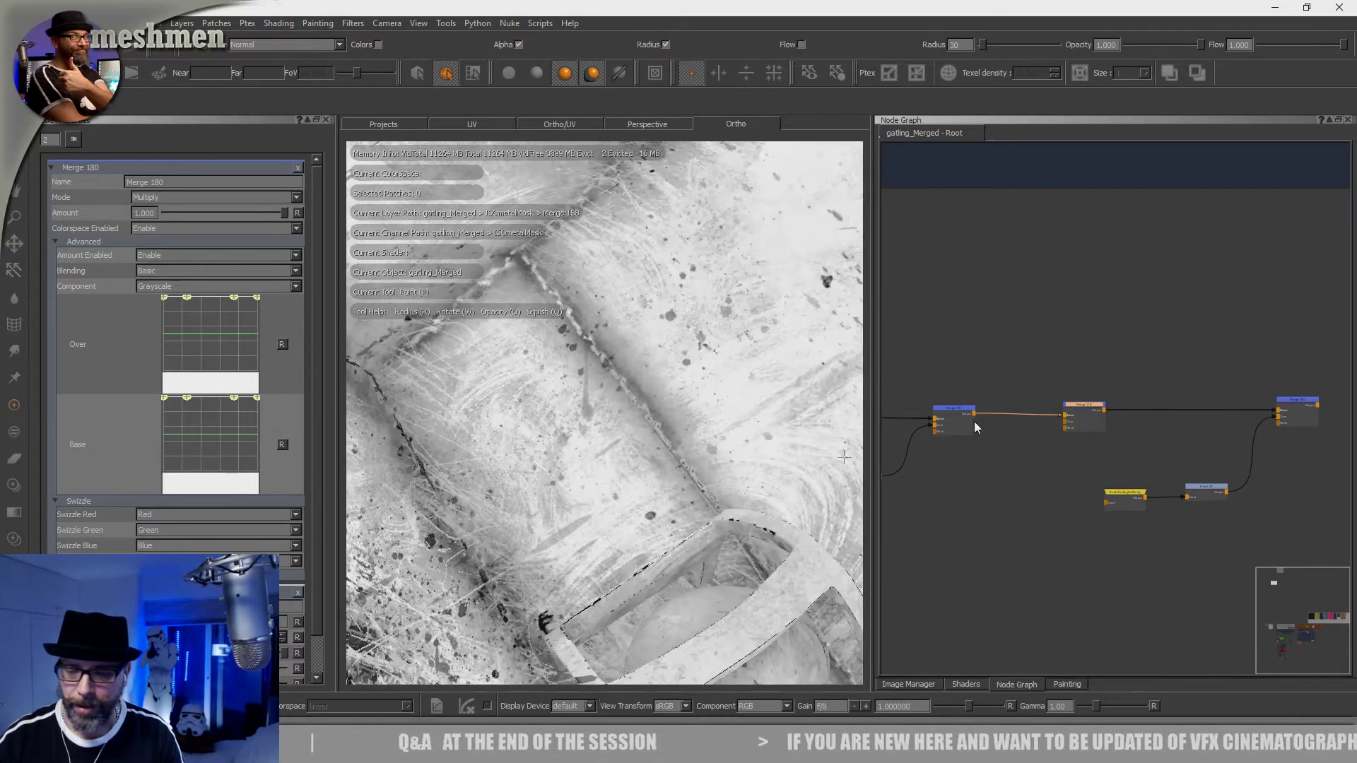
# Step: Space out the merge nodes and the inverted dirtMask branch along the end of the chain
pyautogui.click(1005, 484)
pyautogui.scroll(-3, 1026, 460)
pyautogui.moveTo(1044, 457); pyautogui.dragTo(972, 454, button='middle')
pyautogui.moveTo(1009, 492); pyautogui.dragTo(1181, 405)
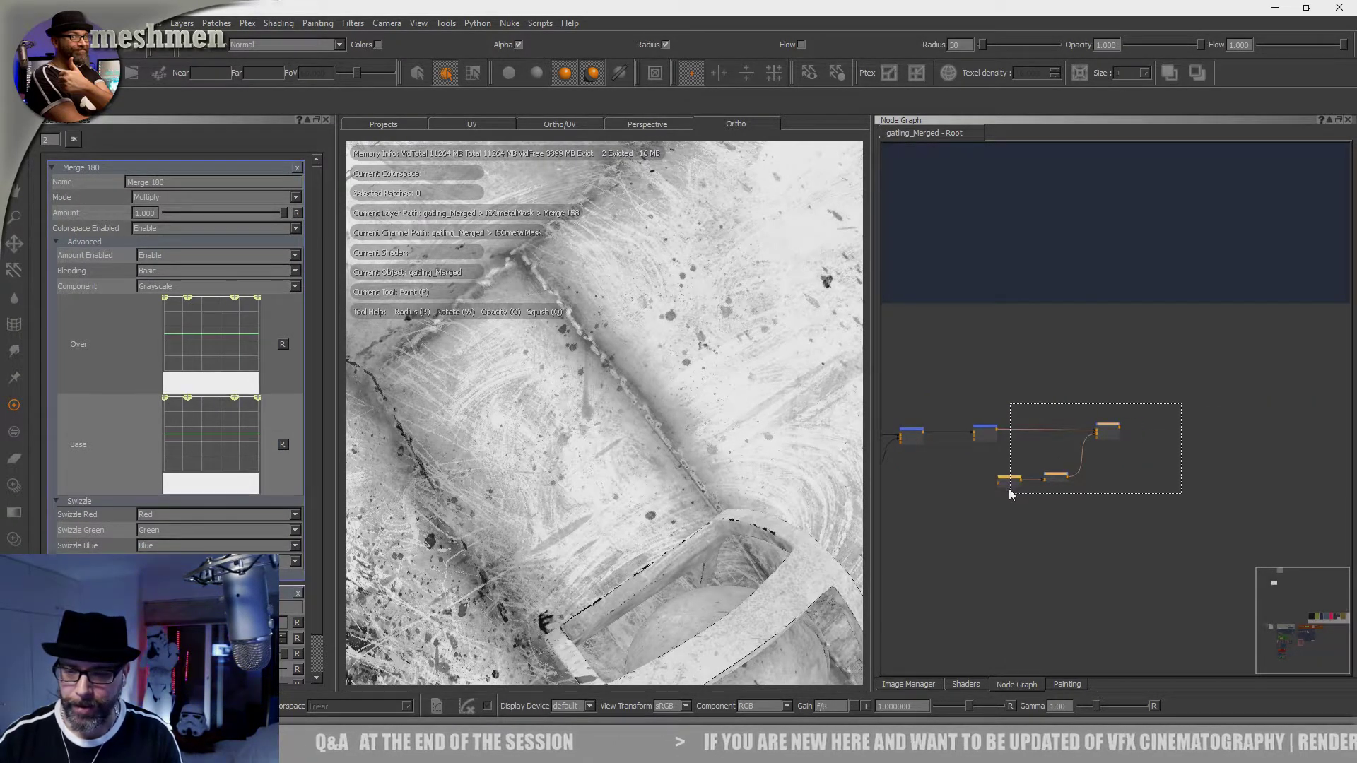
pyautogui.moveTo(1053, 478); pyautogui.dragTo(1262, 473)
pyautogui.click(1017, 459)
pyautogui.moveTo(1024, 433); pyautogui.dragTo(1079, 436)
pyautogui.moveTo(1057, 478); pyautogui.dragTo(1057, 472, button='middle')
pyautogui.moveTo(971, 481); pyautogui.dragTo(975, 481, button='middle')
pyautogui.moveTo(1328, 416); pyautogui.dragTo(1205, 425, button='middle')
pyautogui.moveTo(1153, 426); pyautogui.dragTo(1151, 430)
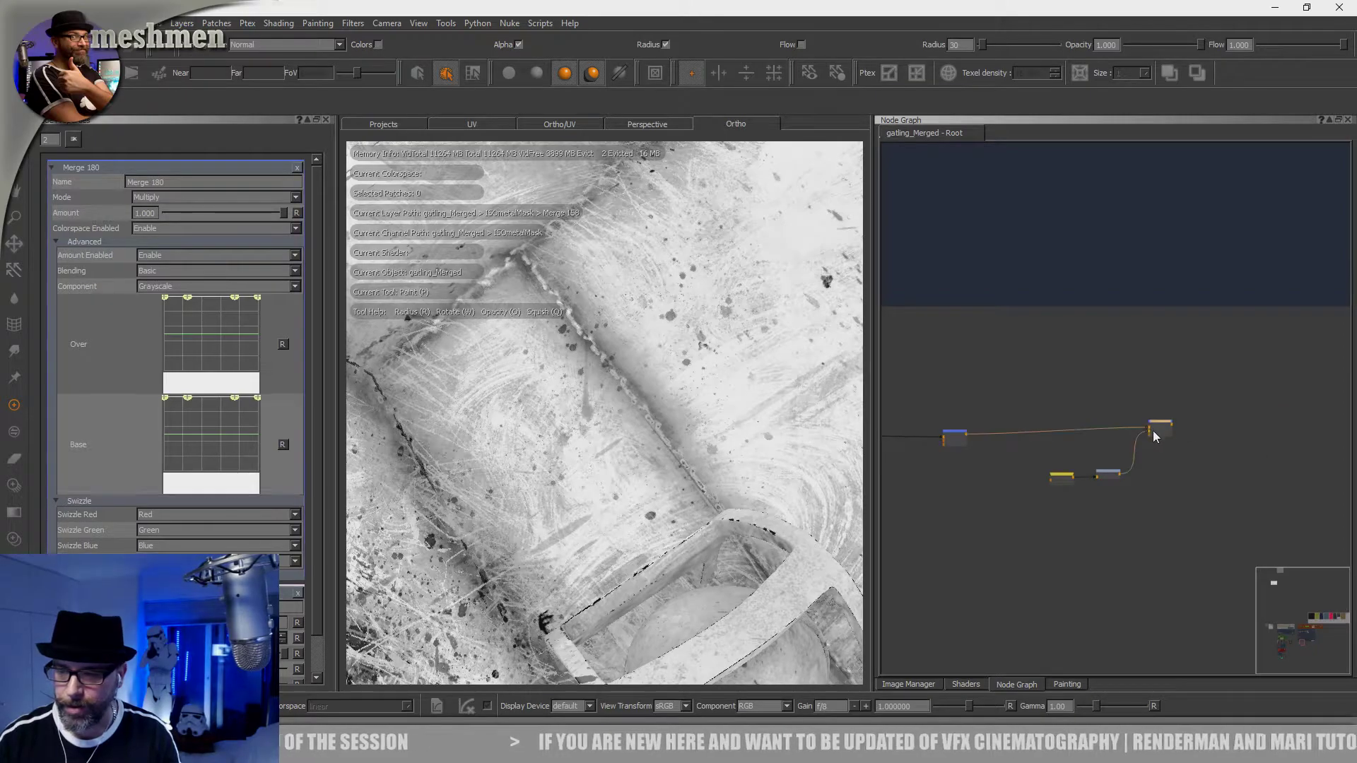
# Step: Add a Clamp node after the dirt merge at the end of the chain
pyautogui.moveTo(1258, 441); pyautogui.dragTo(1148, 466, button='middle')
pyautogui.press('Tab')
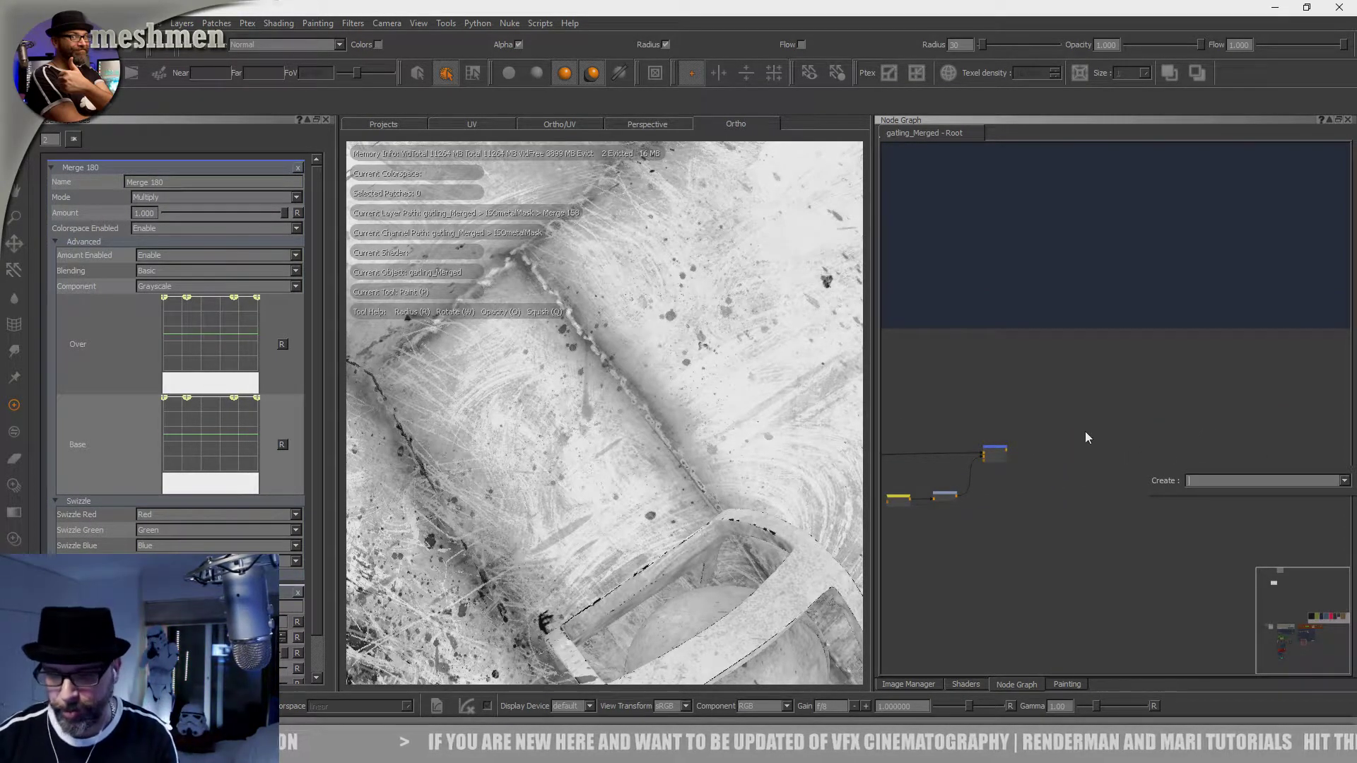
pyautogui.click(1063, 453)
pyautogui.click(998, 449)
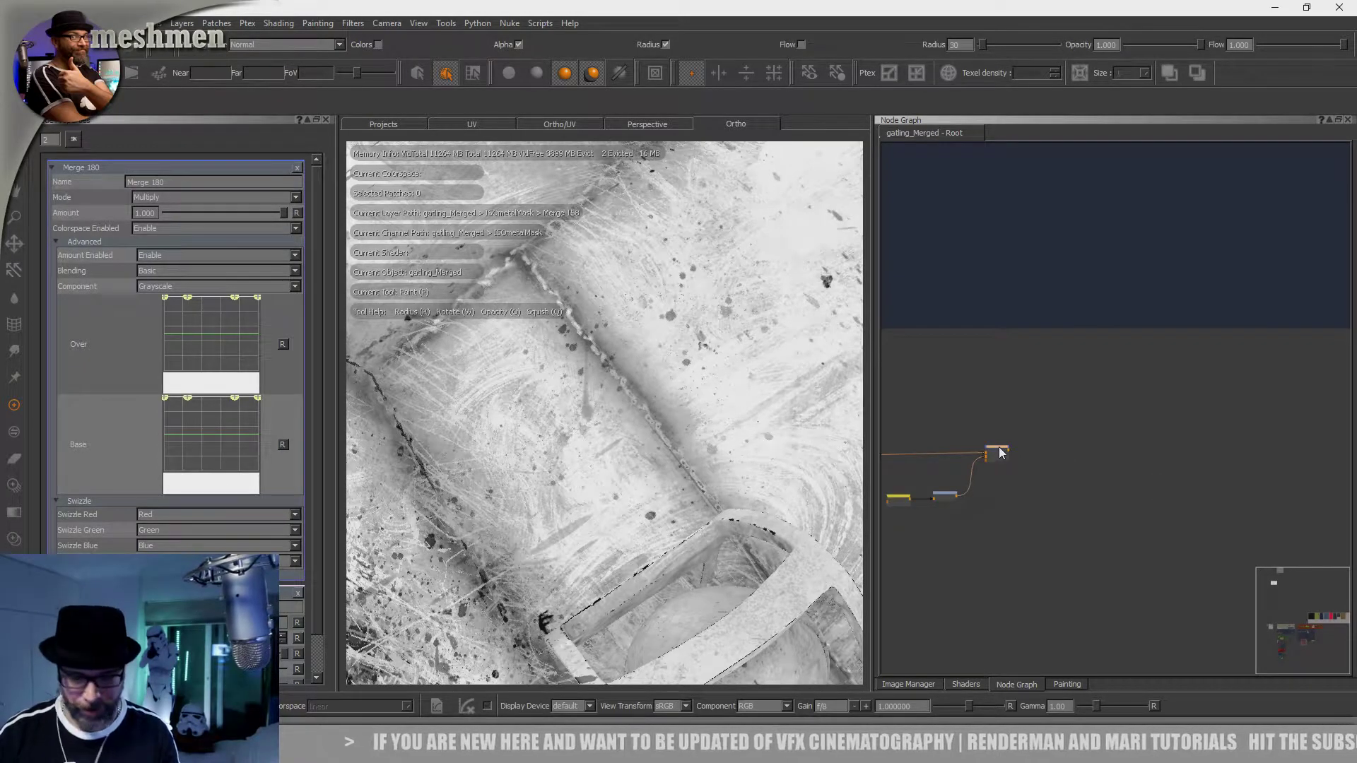
pyautogui.press('Tab')
pyautogui.write('lev')
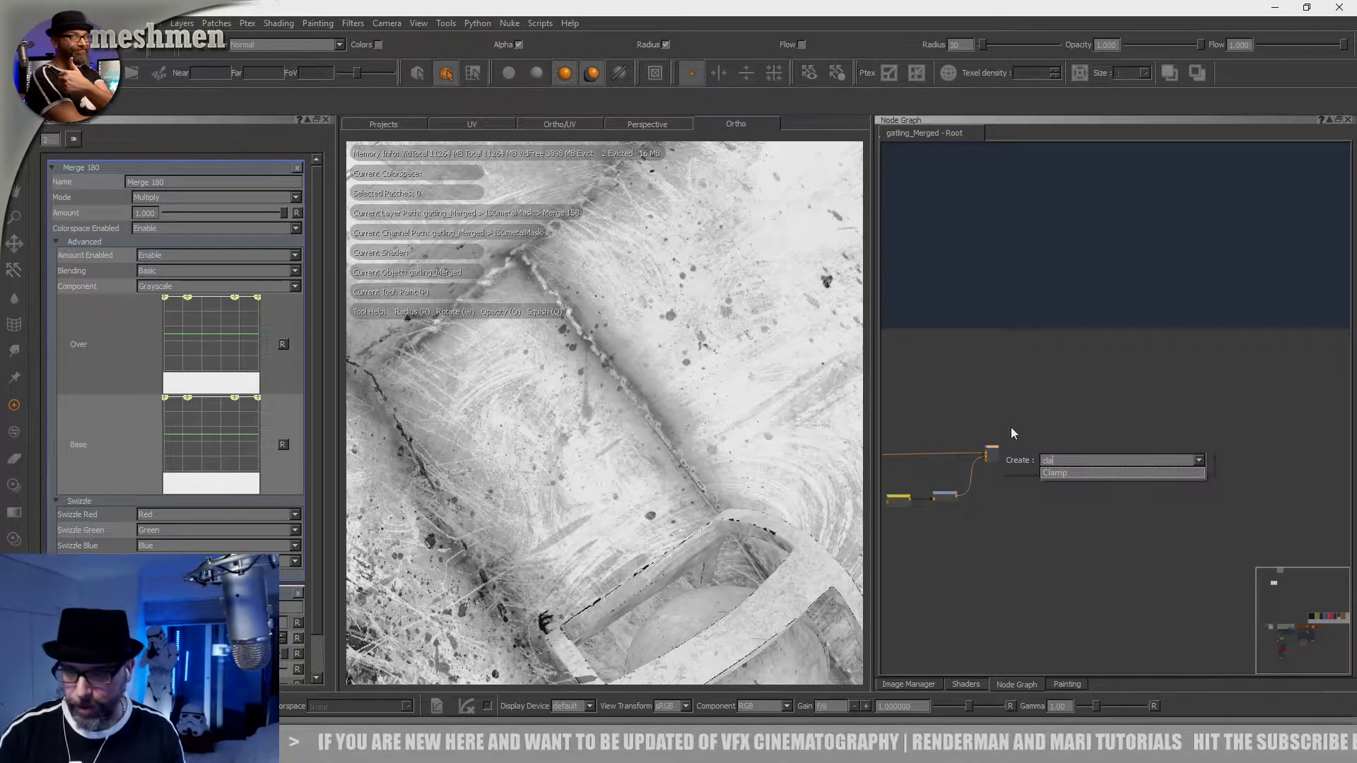
pyautogui.press('Down')
pyautogui.press('Return')
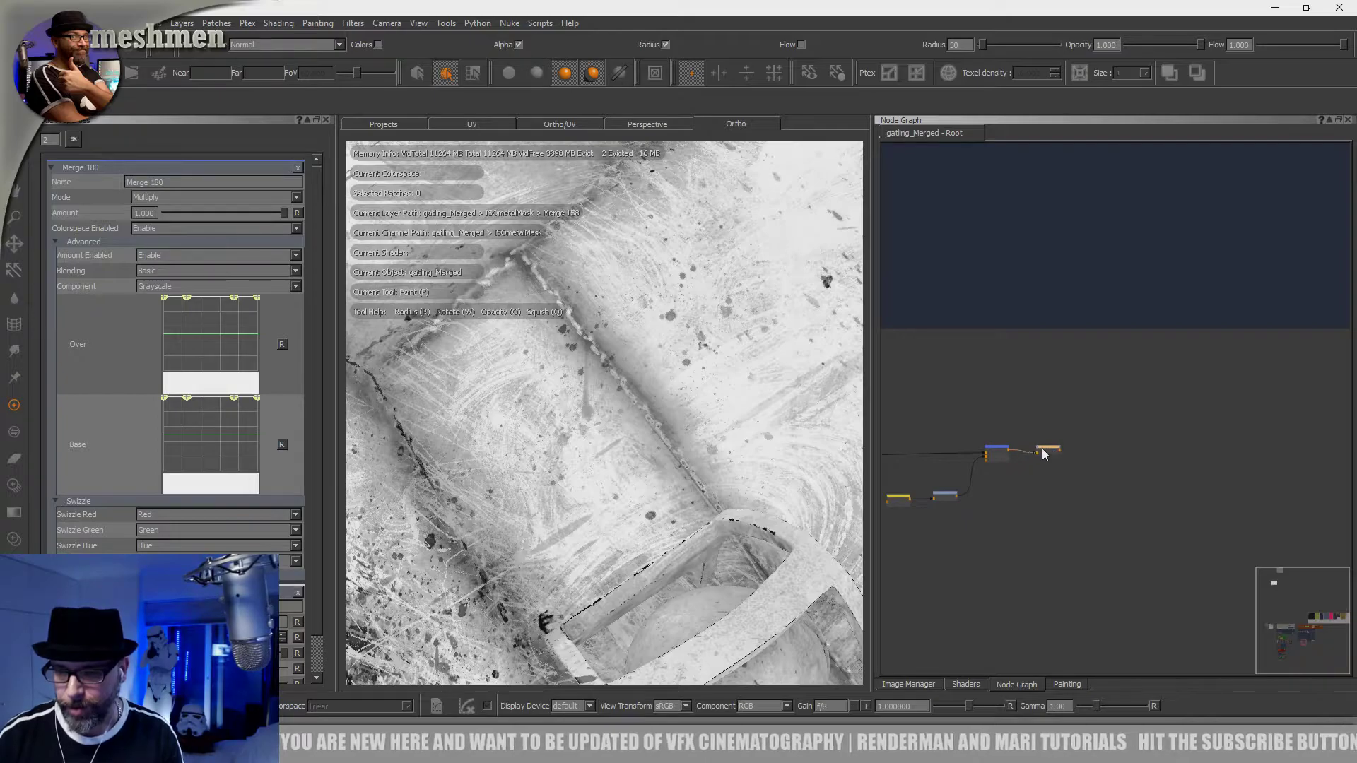
# Step: Add a channel named ISOclearCoat after the Clamp node, at 2048 x 2048 and 16bit (Half)
pyautogui.press('Tab')
pyautogui.write('cha')
pyautogui.press('Return')
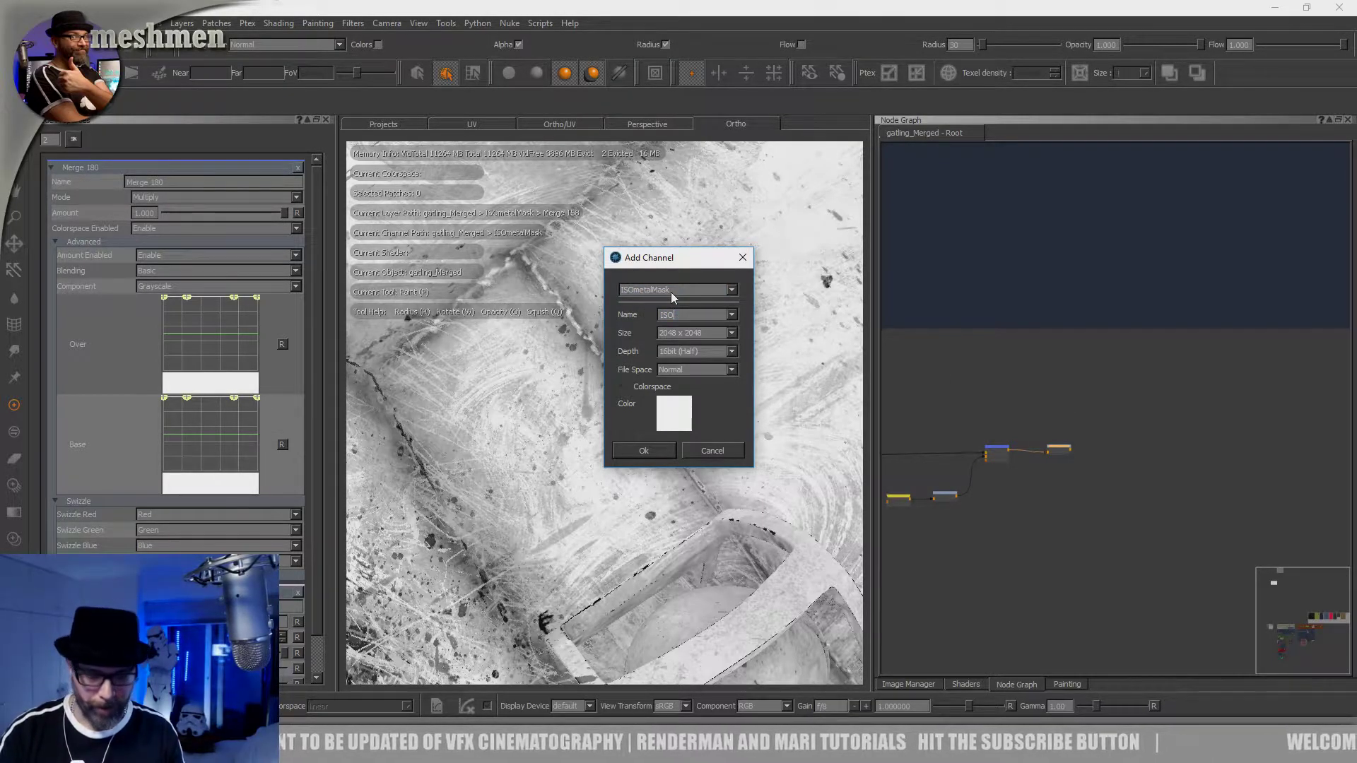
pyautogui.write('ISOclearcoat')
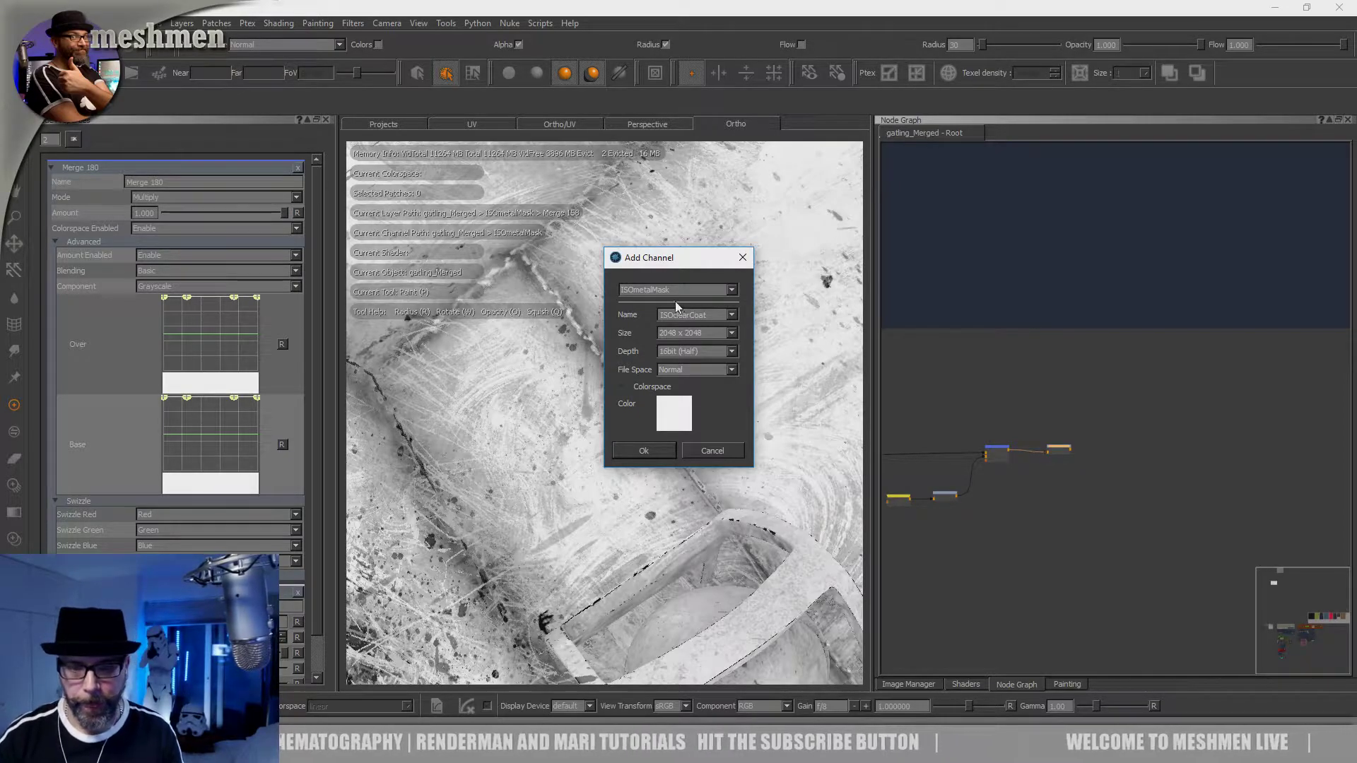
pyautogui.click(621, 387)
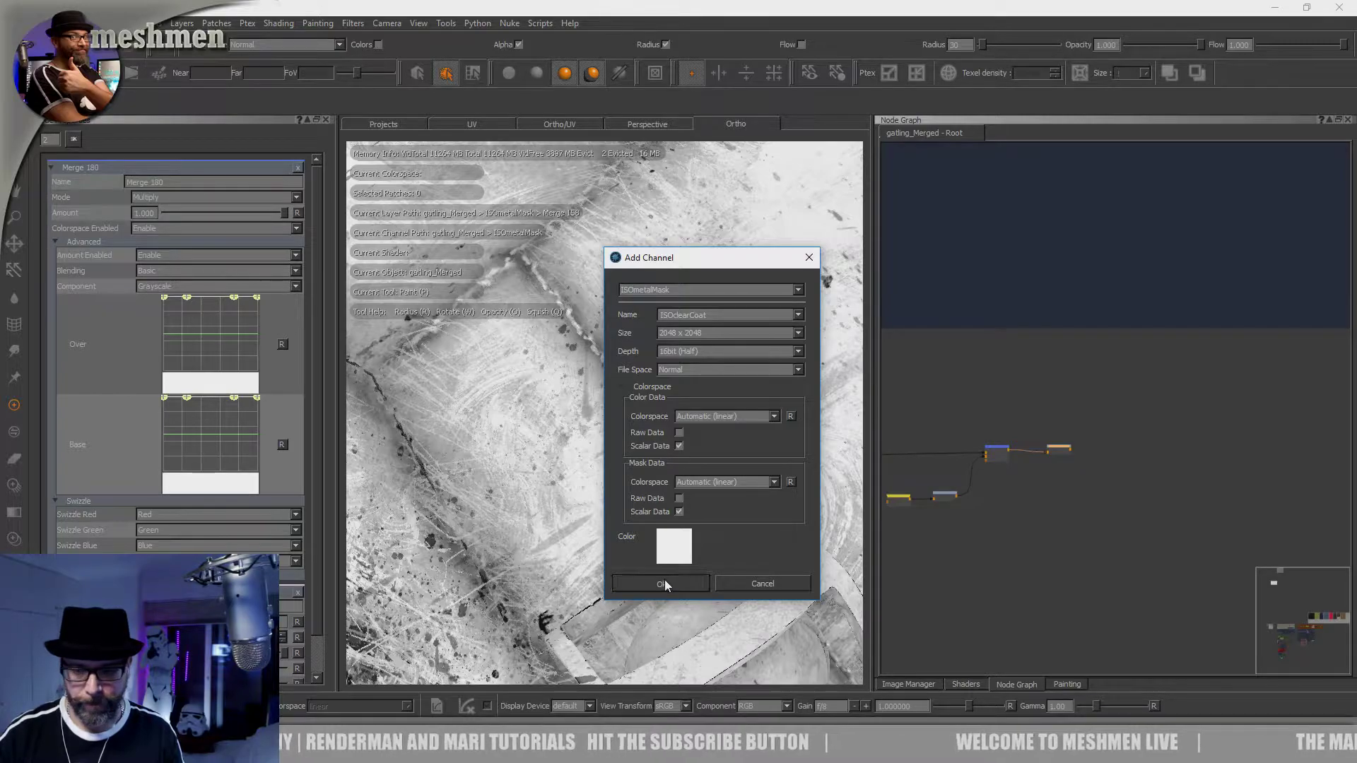
pyautogui.click(661, 583)
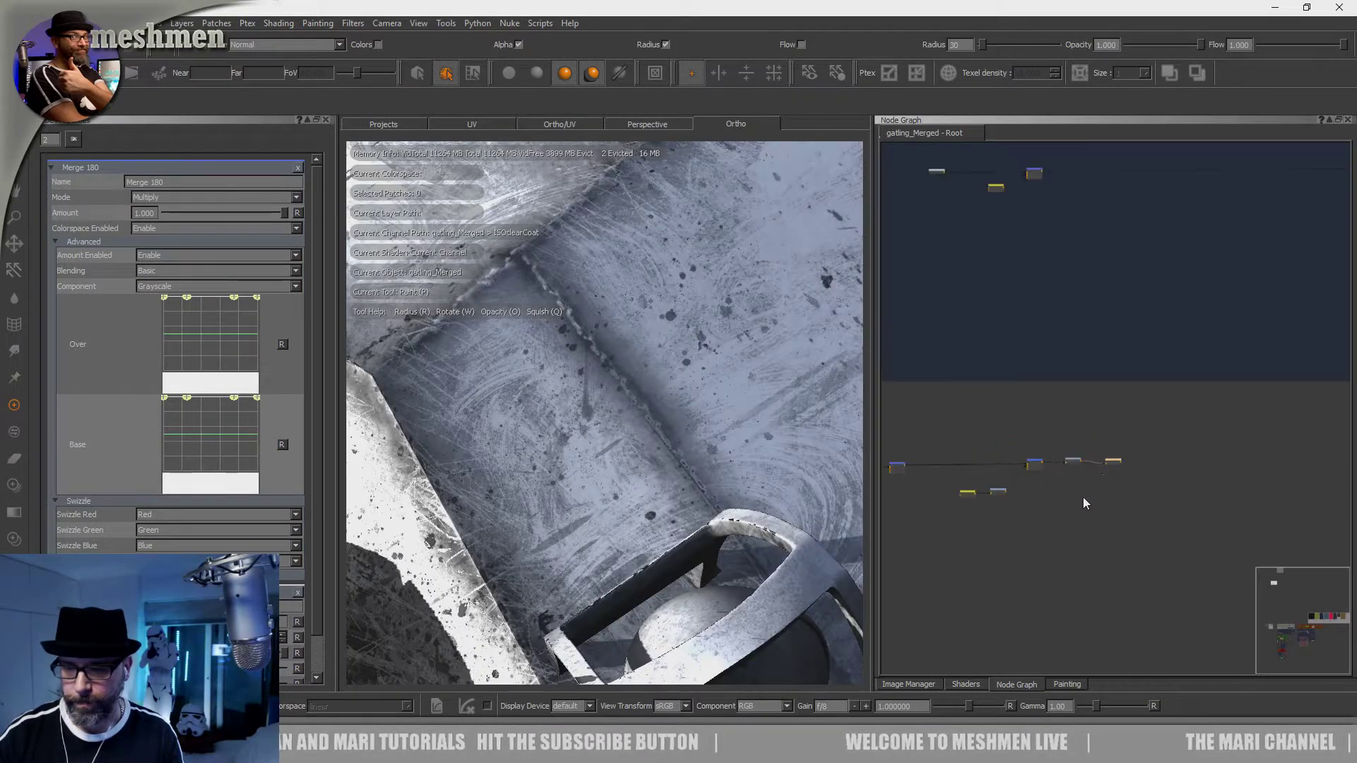
# Step: Select the whole clear coat node chain and create a backdrop behind it
pyautogui.moveTo(1083, 496); pyautogui.dragTo(1215, 473, button='middle')
pyautogui.scroll(-3, 1153, 507)
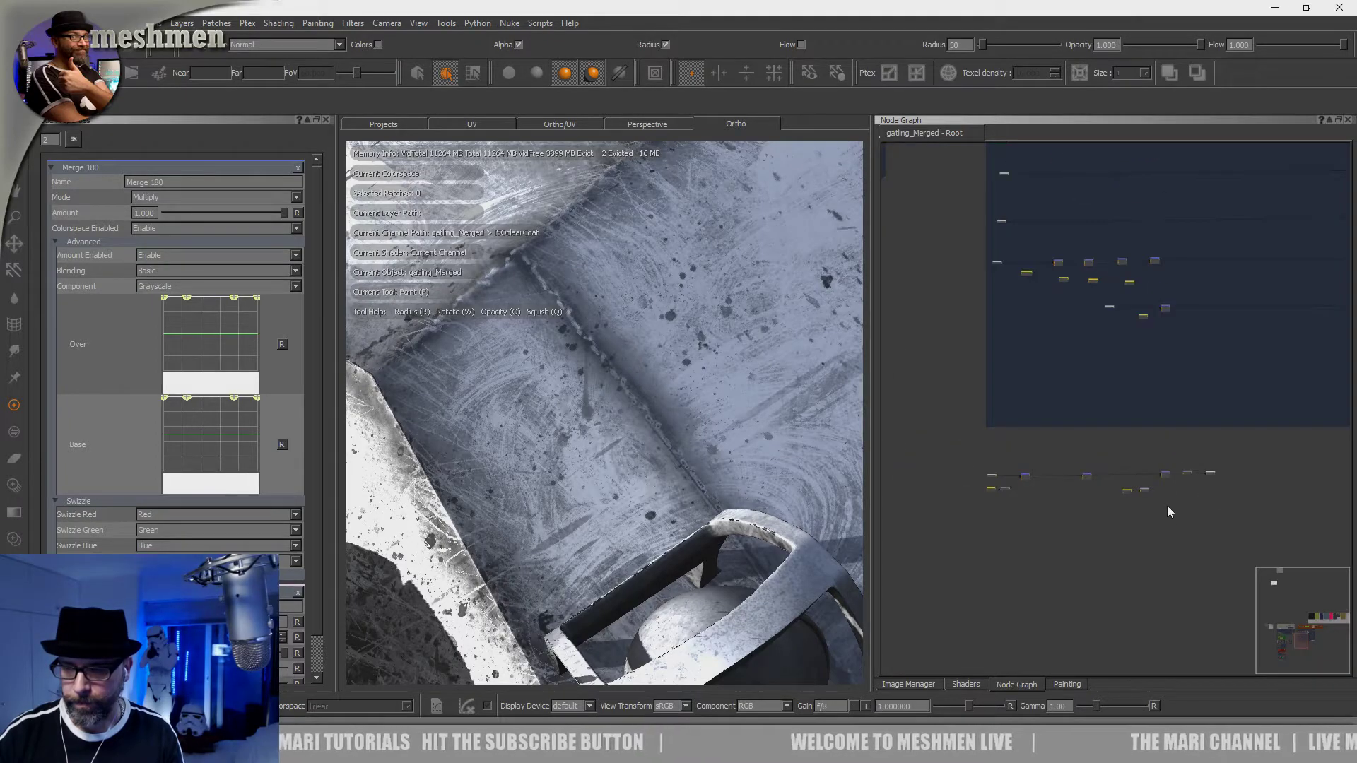
pyautogui.moveTo(976, 445); pyautogui.dragTo(1257, 533)
pyautogui.press('Tab')
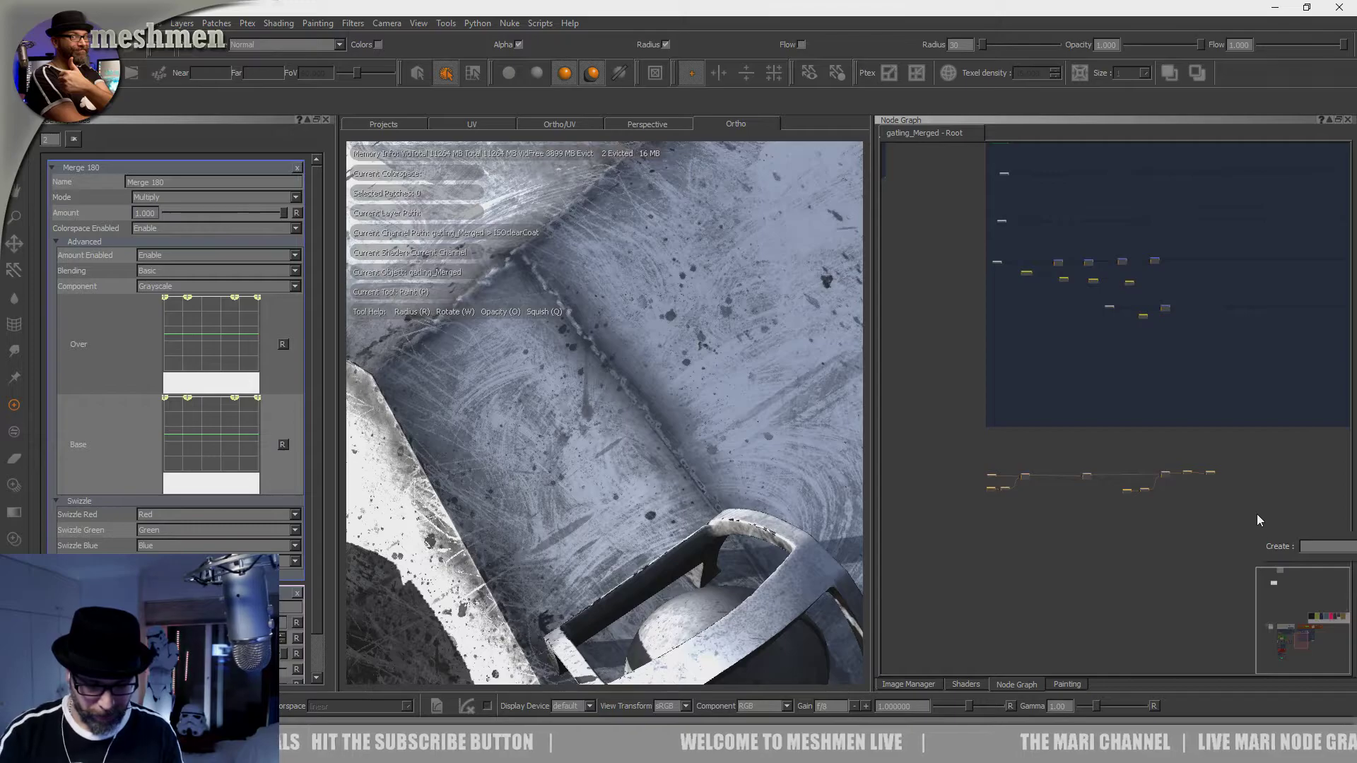
pyautogui.write('backdrop')
pyautogui.press('Return')
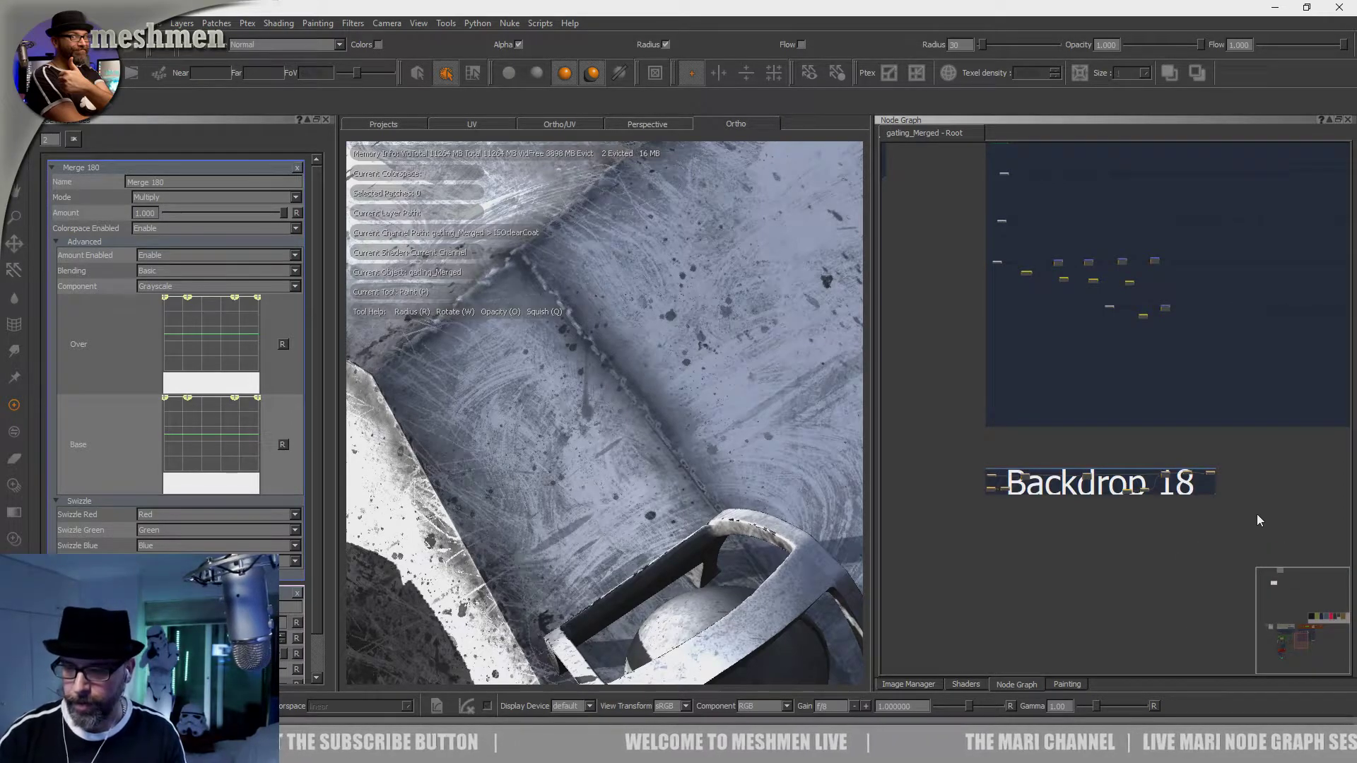
# Step: Enlarge the new backdrop beyond the node chain's lower right corner and widen the node graph pane
pyautogui.scroll(1, 1223, 506)
pyautogui.moveTo(1136, 479); pyautogui.dragTo(1121, 441, button='middle')
pyautogui.moveTo(1214, 469); pyautogui.dragTo(1290, 540)
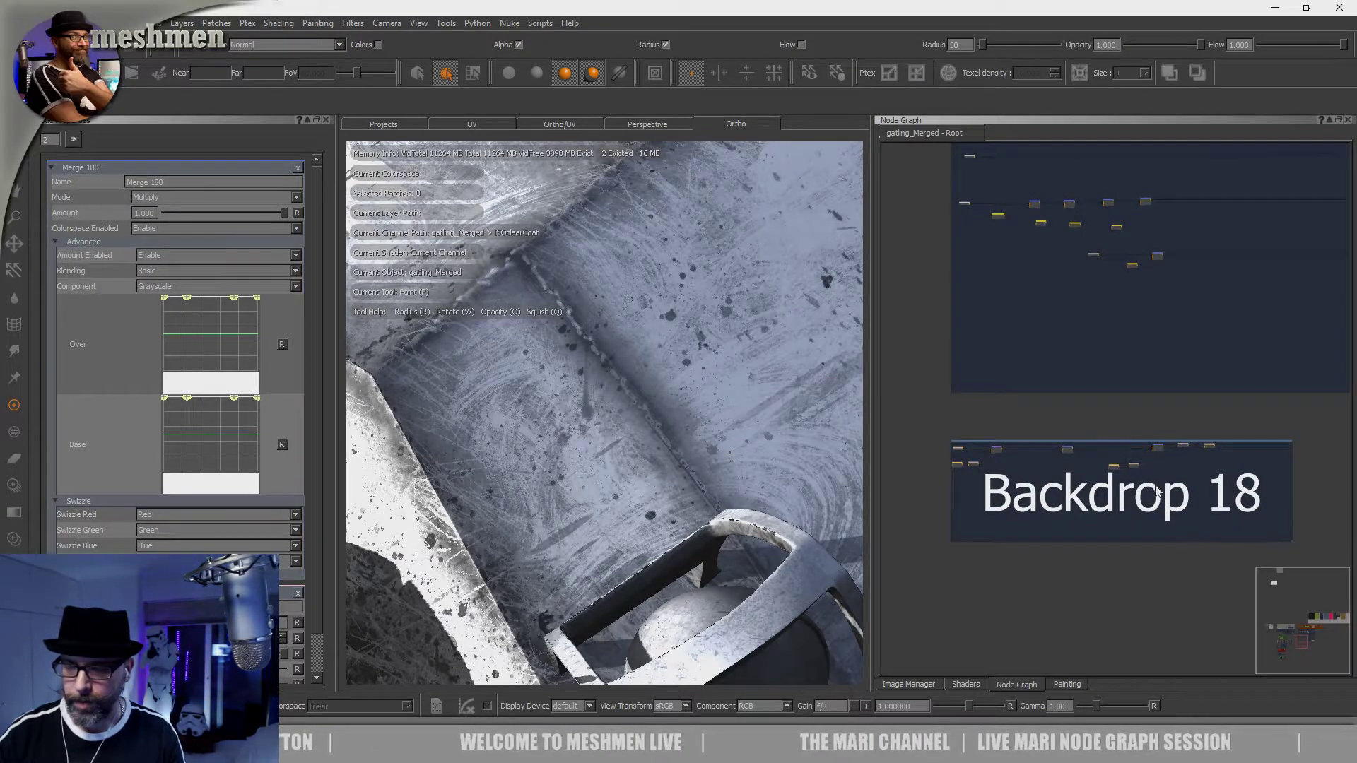
pyautogui.scroll(2, 1120, 452)
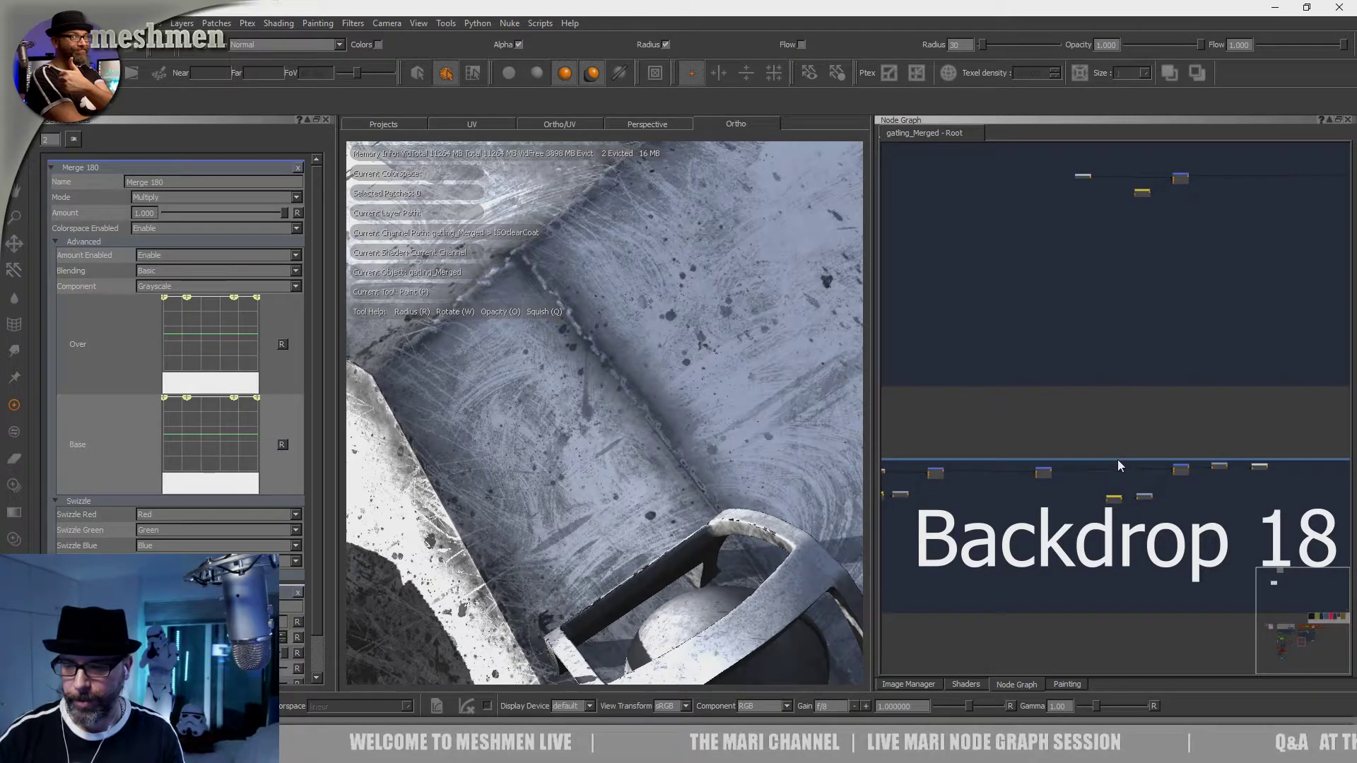
pyautogui.moveTo(979, 414); pyautogui.dragTo(1045, 381, button='middle')
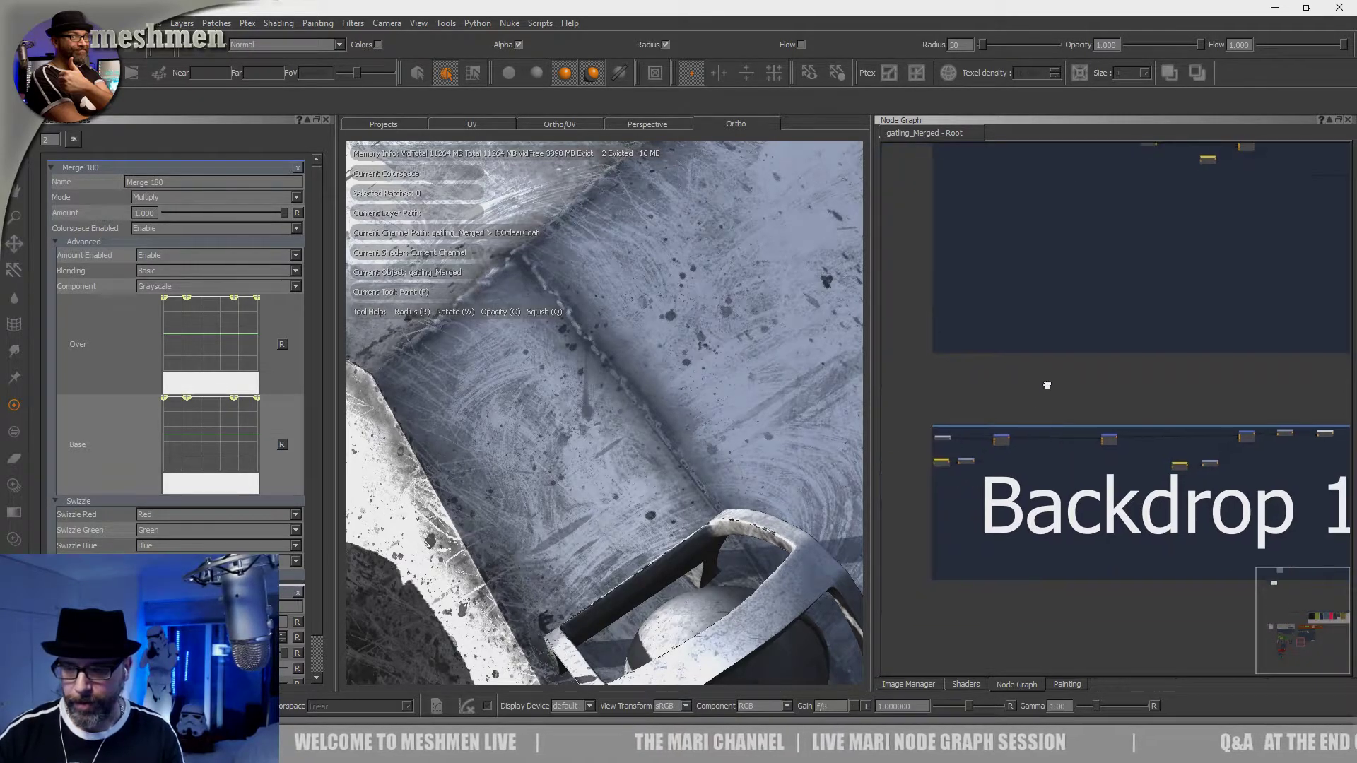
pyautogui.moveTo(871, 401); pyautogui.dragTo(756, 401)
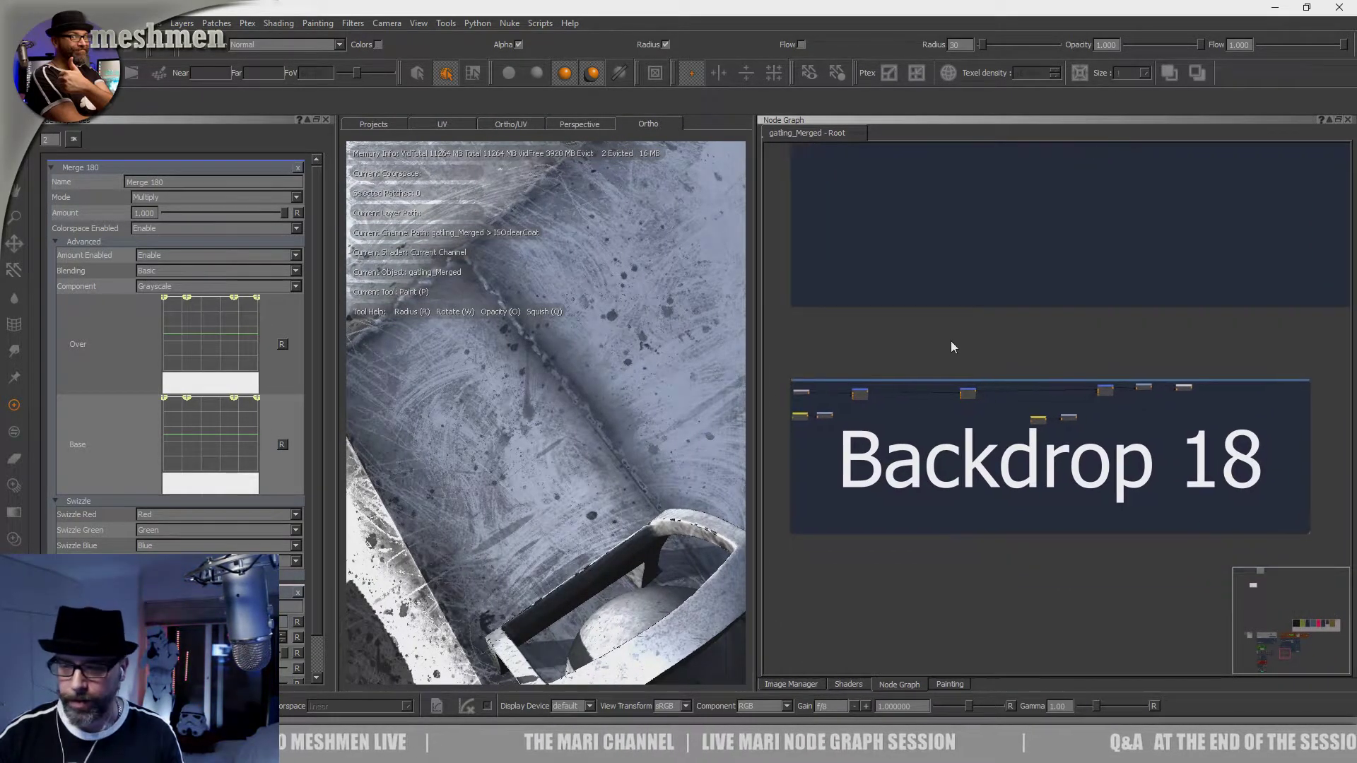
# Step: Open the properties of the new backdrop
pyautogui.scroll(4, 953, 344)
pyautogui.click(1016, 420)
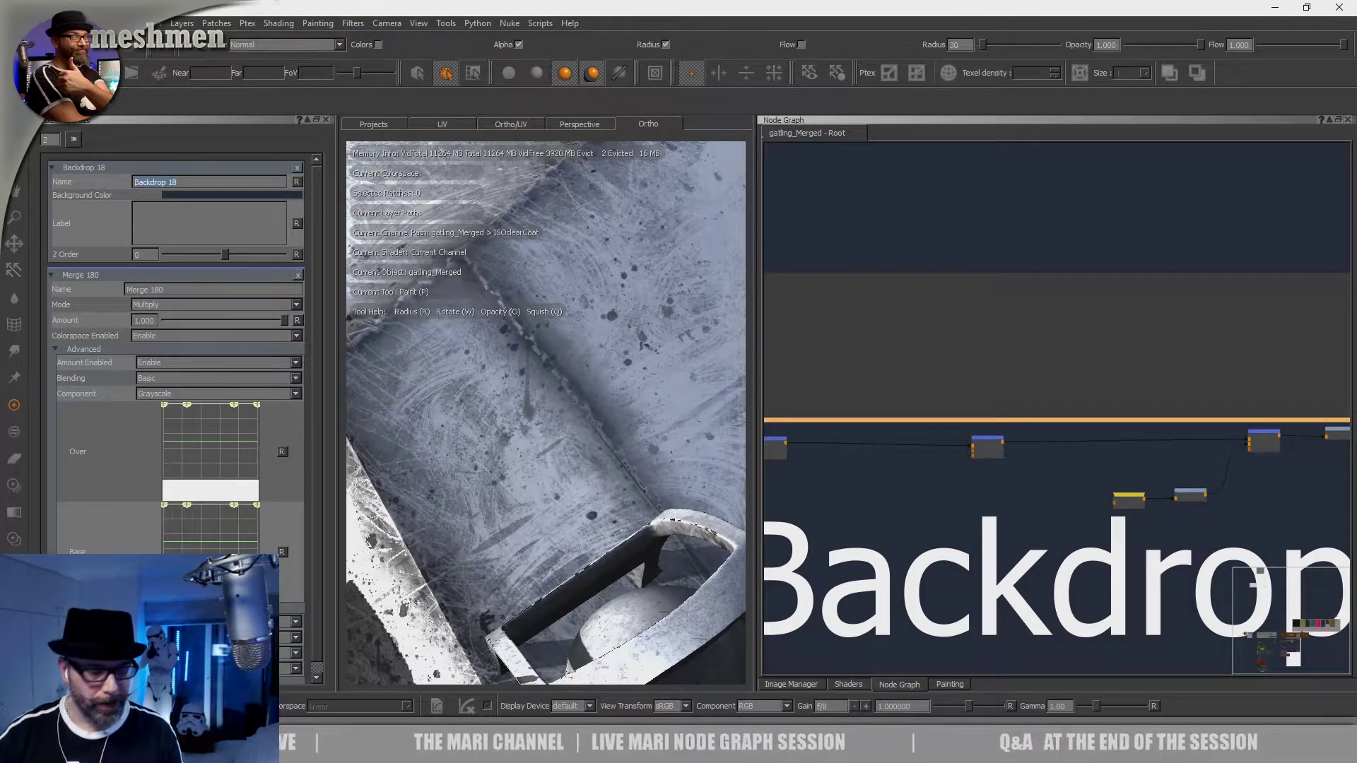
pyautogui.scroll(-6, 985, 373)
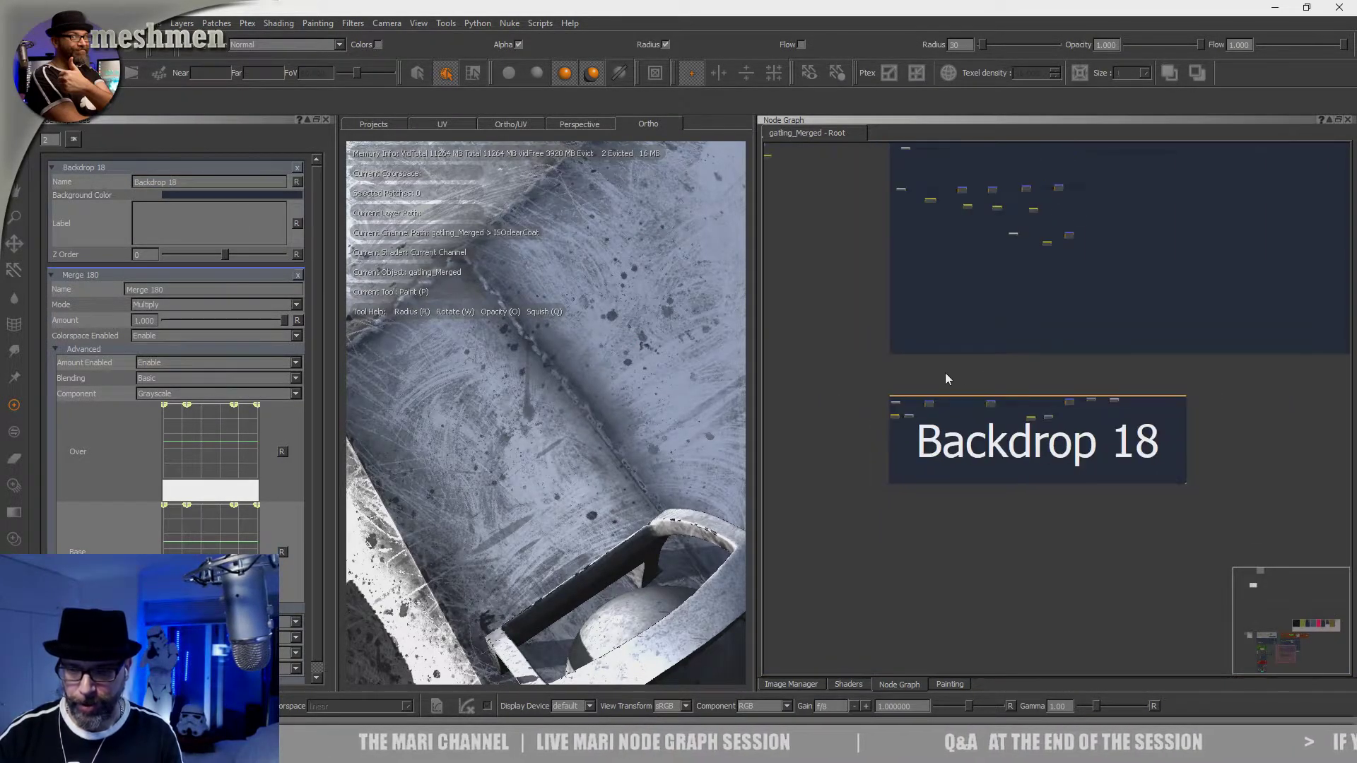
# Step: Shift the clear coat nodes slightly down inside their backdrop, and move the backdrop slightly up with them
pyautogui.scroll(2, 943, 368)
pyautogui.scroll(1, 908, 366)
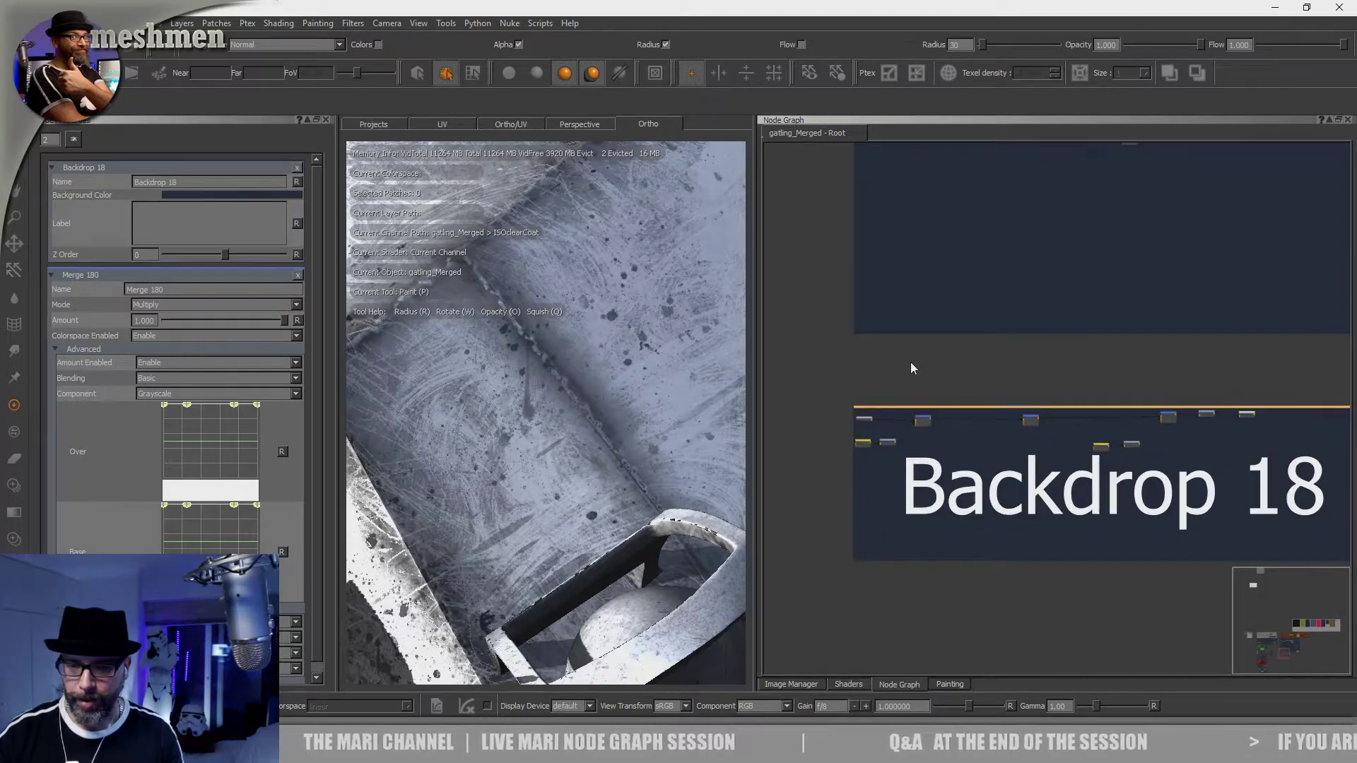
pyautogui.moveTo(903, 376); pyautogui.dragTo(884, 361, button='middle')
pyautogui.moveTo(937, 452); pyautogui.dragTo(863, 418)
pyautogui.moveTo(1009, 409); pyautogui.dragTo(1008, 422)
pyautogui.click(1069, 464)
pyautogui.moveTo(1254, 480); pyautogui.dragTo(1146, 413)
pyautogui.click(1083, 407)
pyautogui.moveTo(1069, 395); pyautogui.dragTo(1061, 391, button='middle')
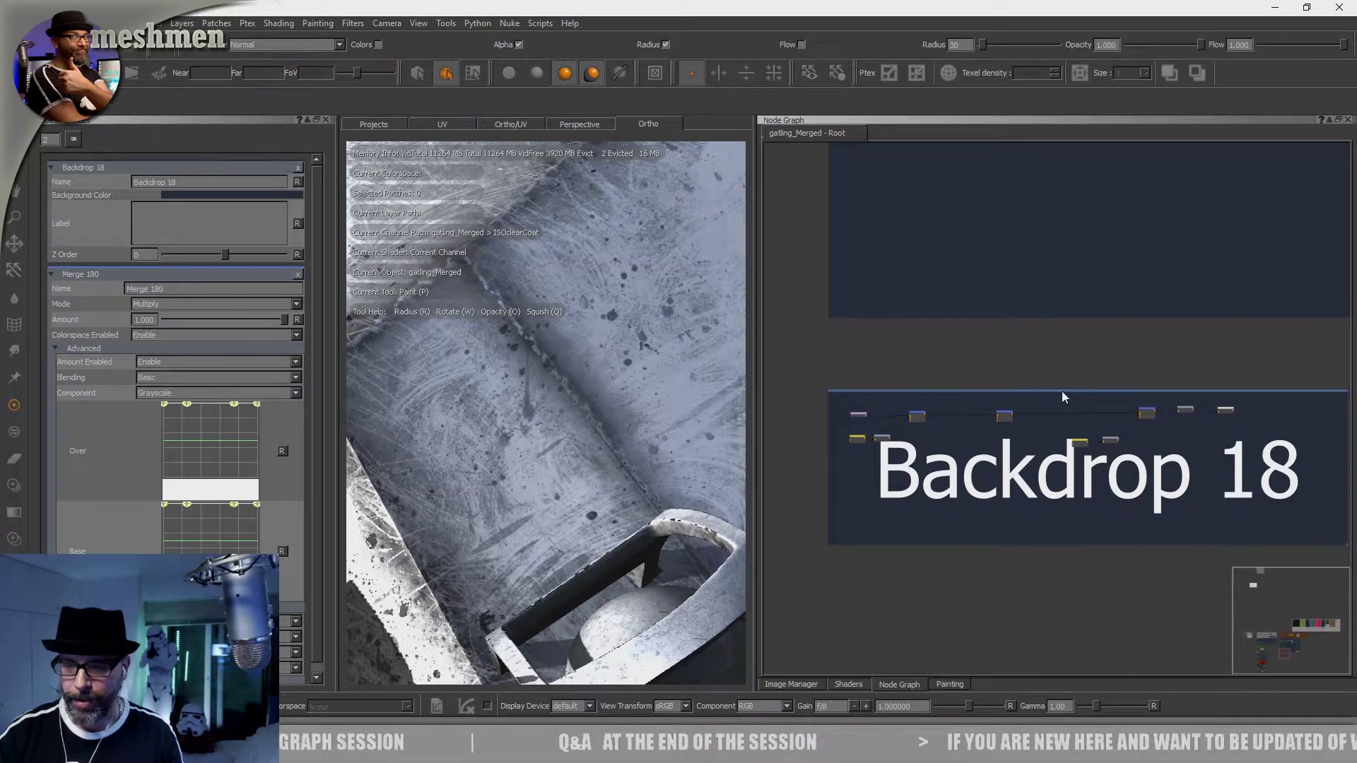
pyautogui.moveTo(1062, 392); pyautogui.dragTo(1059, 383)
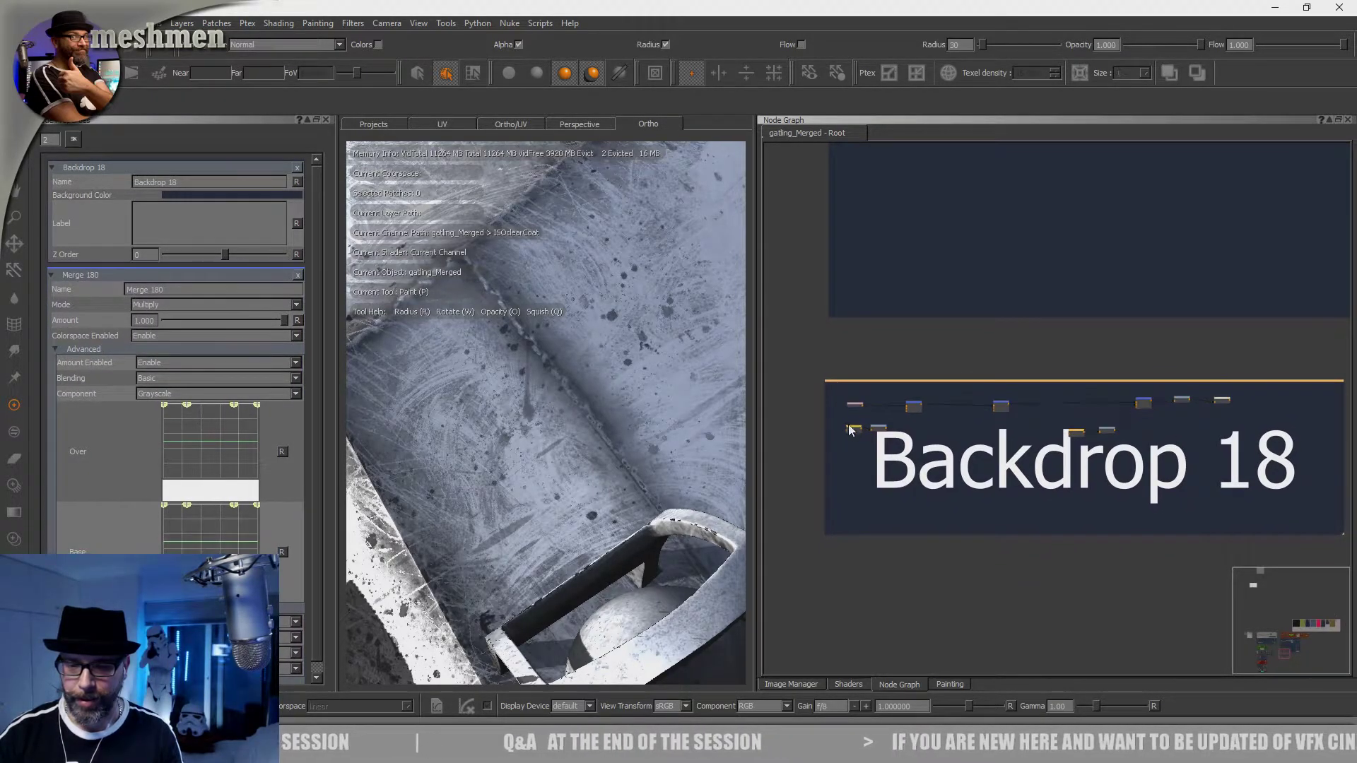
# Step: Move the clear coat chain's first node slightly up and outward, and its output node down toward the backdrop's lower right corner
pyautogui.moveTo(834, 395); pyautogui.dragTo(1233, 459)
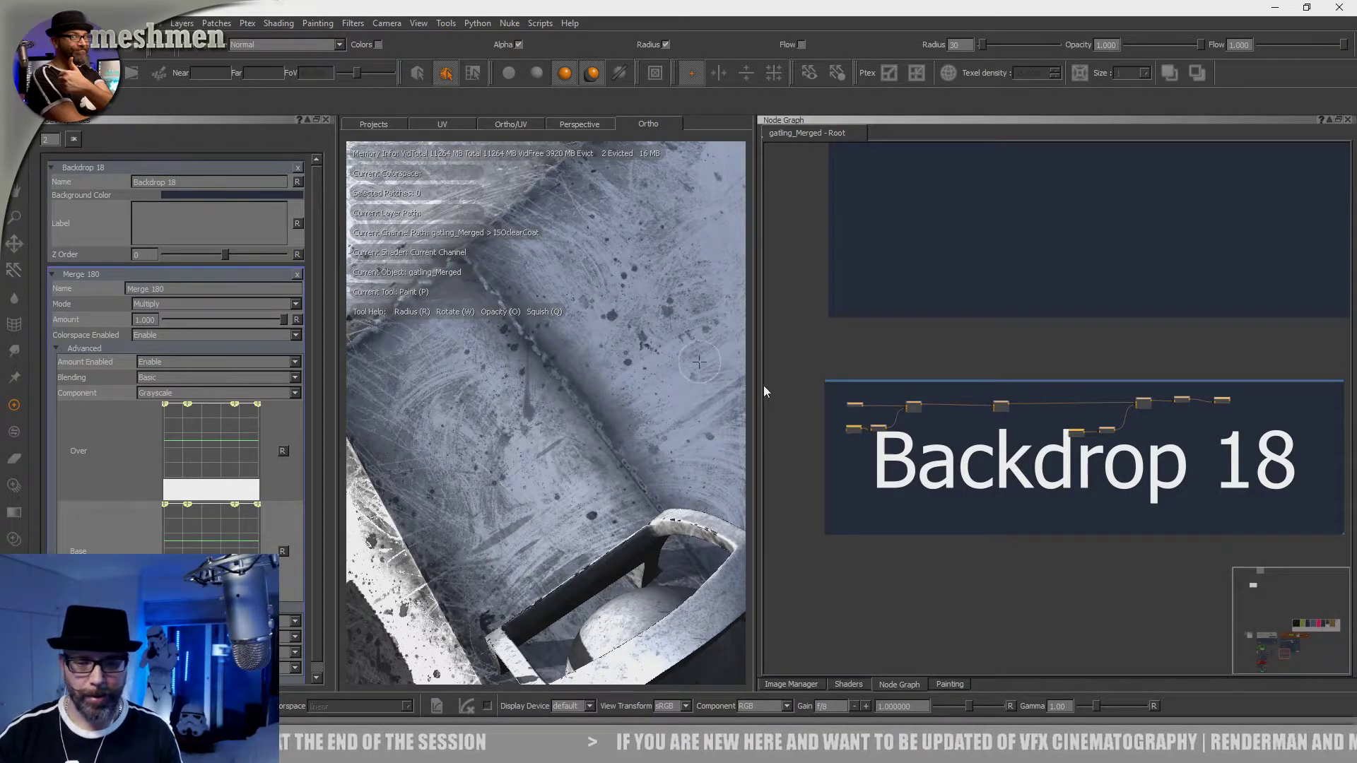
pyautogui.moveTo(851, 405); pyautogui.dragTo(838, 390)
pyautogui.moveTo(1248, 493); pyautogui.dragTo(1272, 491)
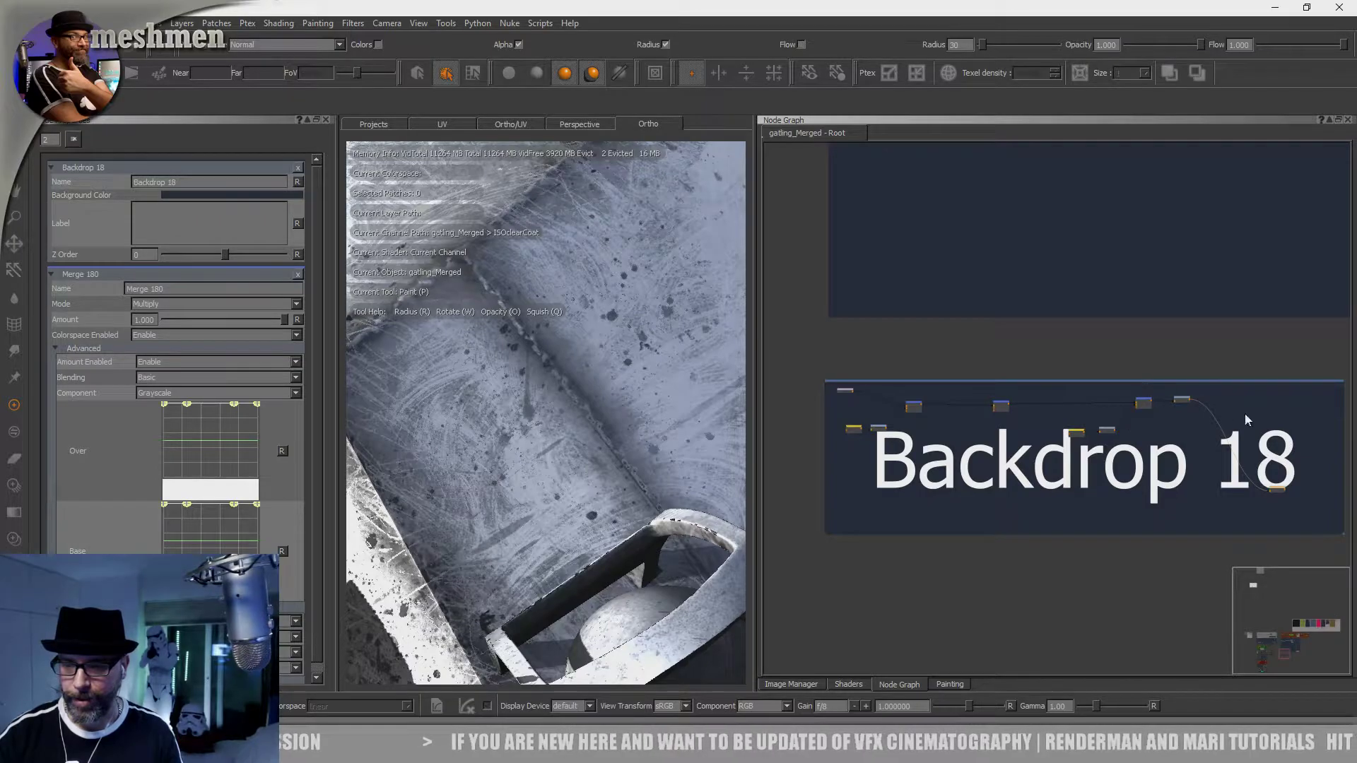
# Step: Move the whole clear coat node chain out of Backdrop 18 to the empty area below, and delete the emptied backdrop
pyautogui.moveTo(1029, 434); pyautogui.dragTo(830, 385)
pyautogui.moveTo(891, 578); pyautogui.dragTo(930, 441, button='middle')
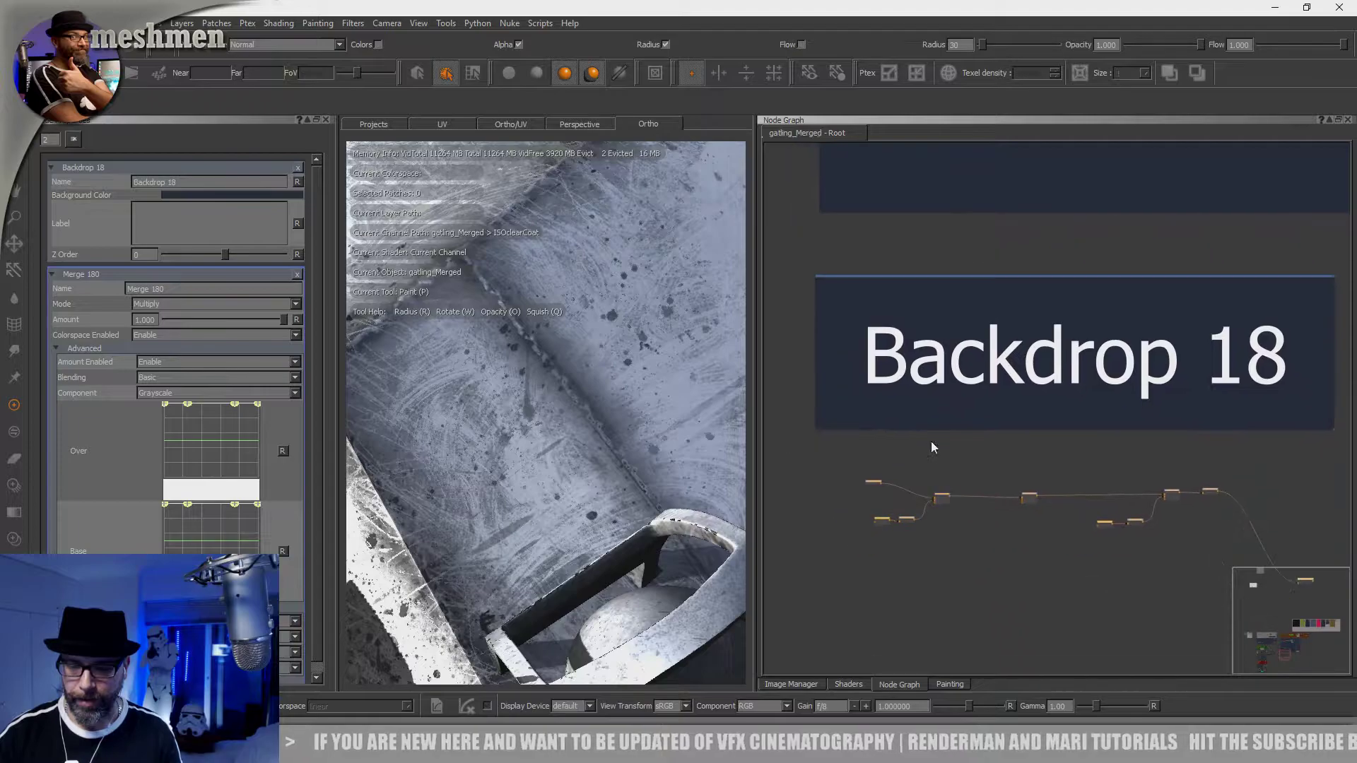
pyautogui.click(1035, 277)
pyautogui.press('Delete')
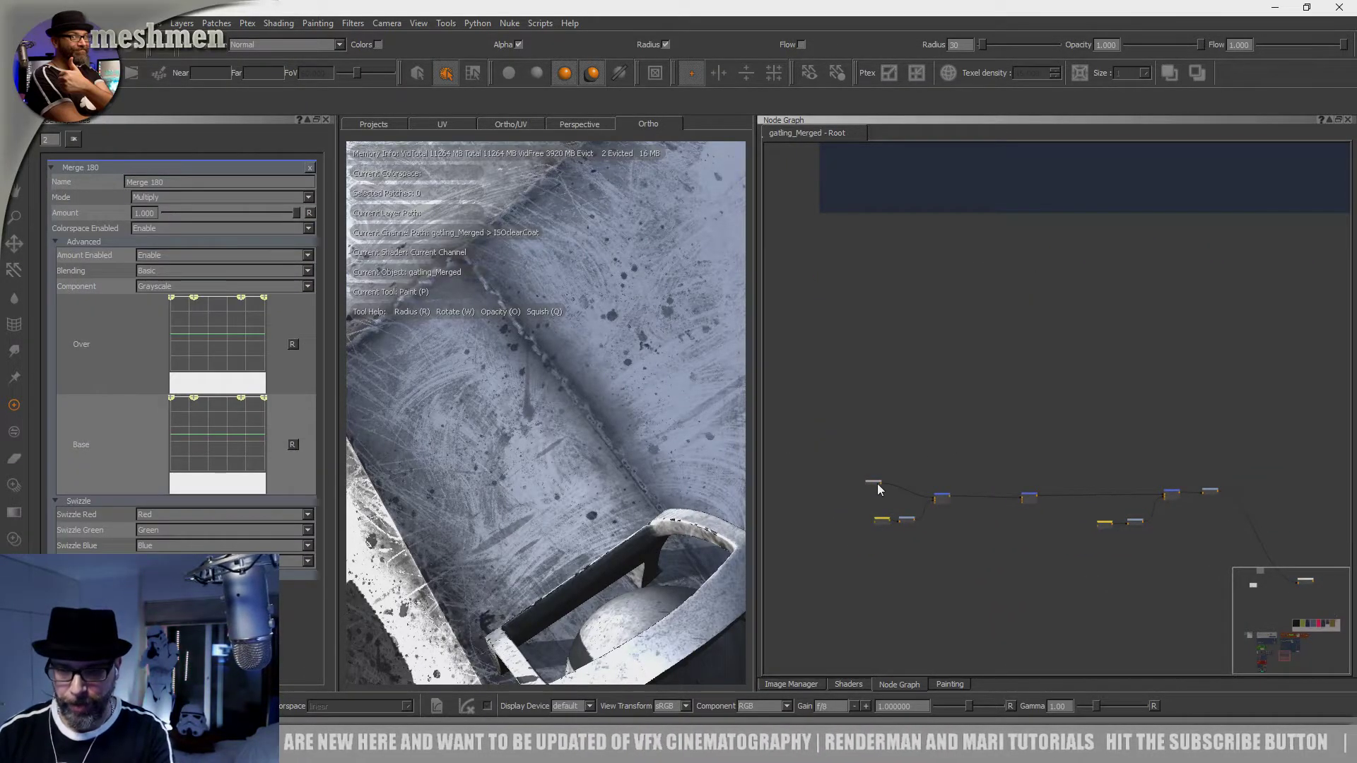
# Step: Spread the chain's first node further outward, select the whole clear coat chain and create a new Backdrop behind it
pyautogui.moveTo(936, 460); pyautogui.dragTo(914, 394, button='middle')
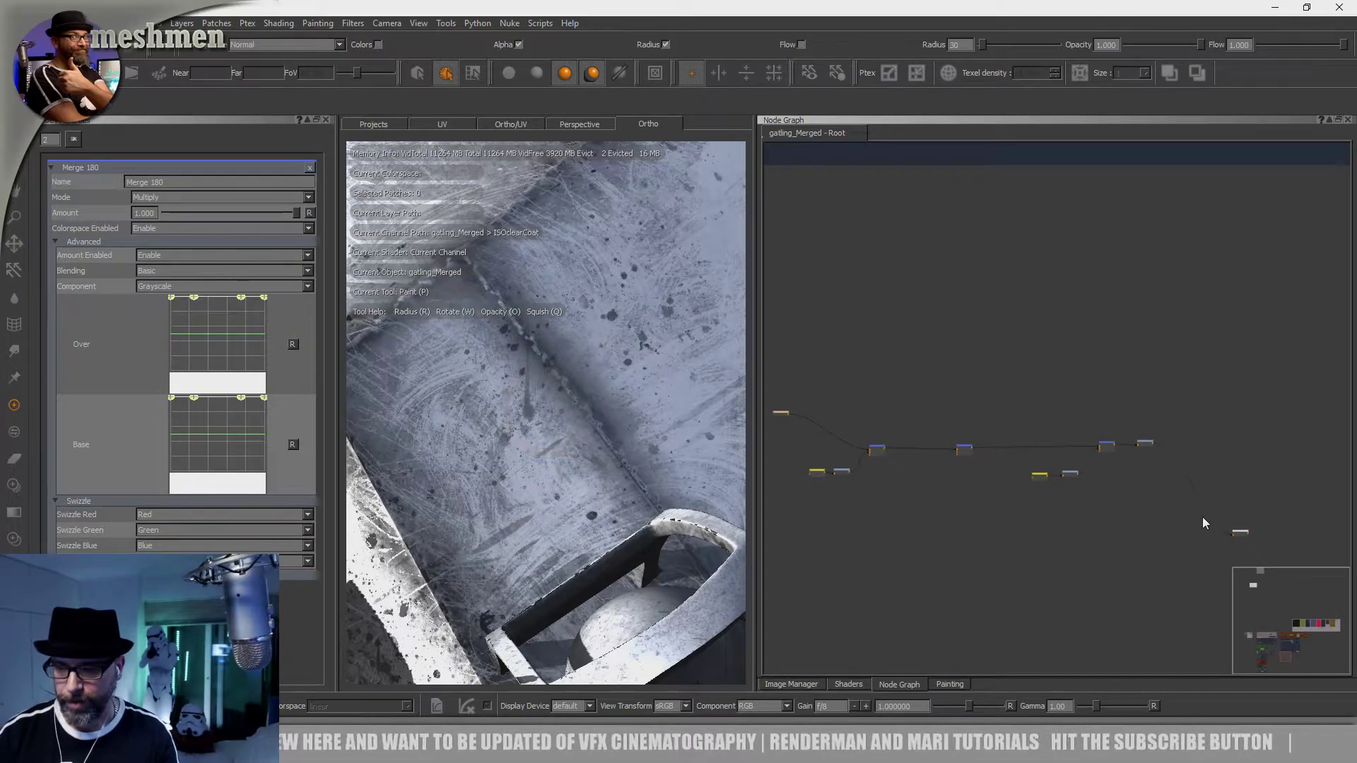
pyautogui.scroll(-2, 1223, 447)
pyautogui.moveTo(1300, 393); pyautogui.dragTo(887, 536)
pyautogui.press('Tab')
pyautogui.write('bac')
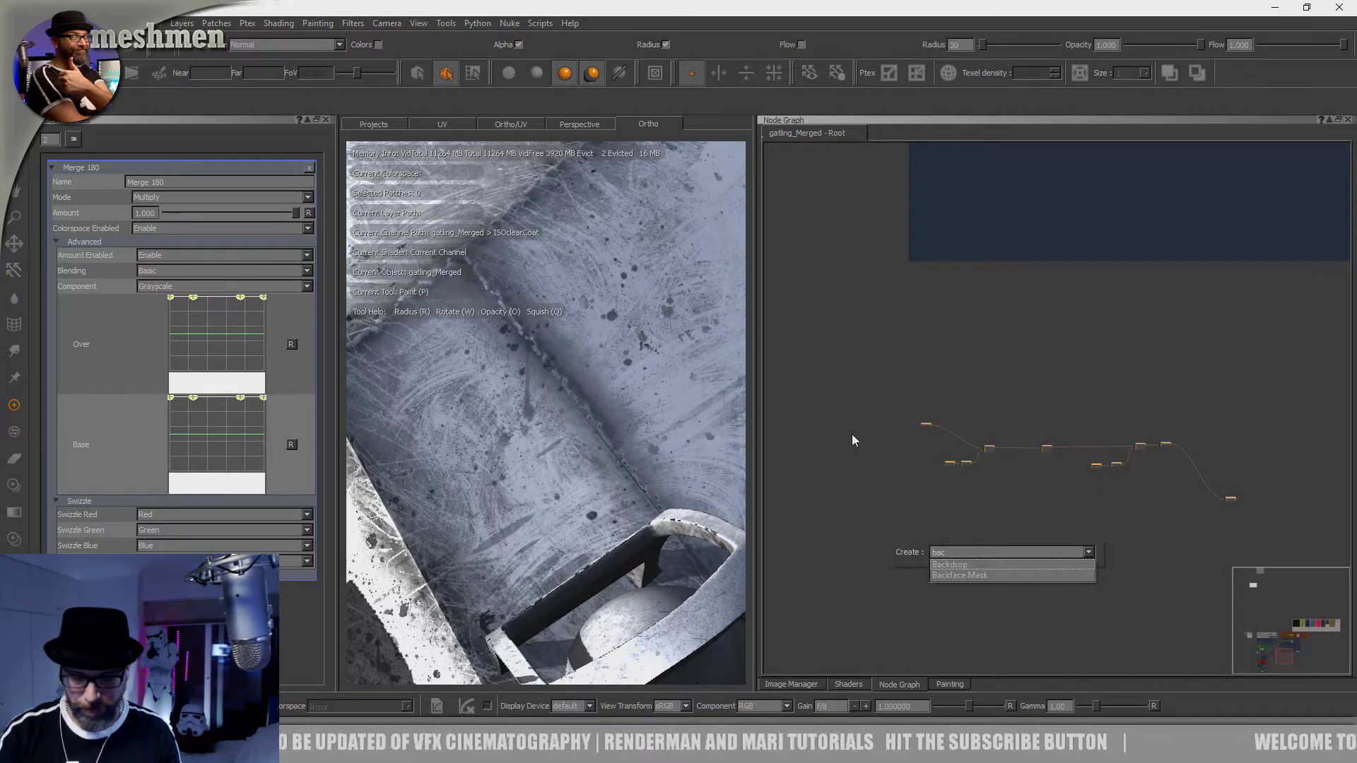
pyautogui.press('Escape')
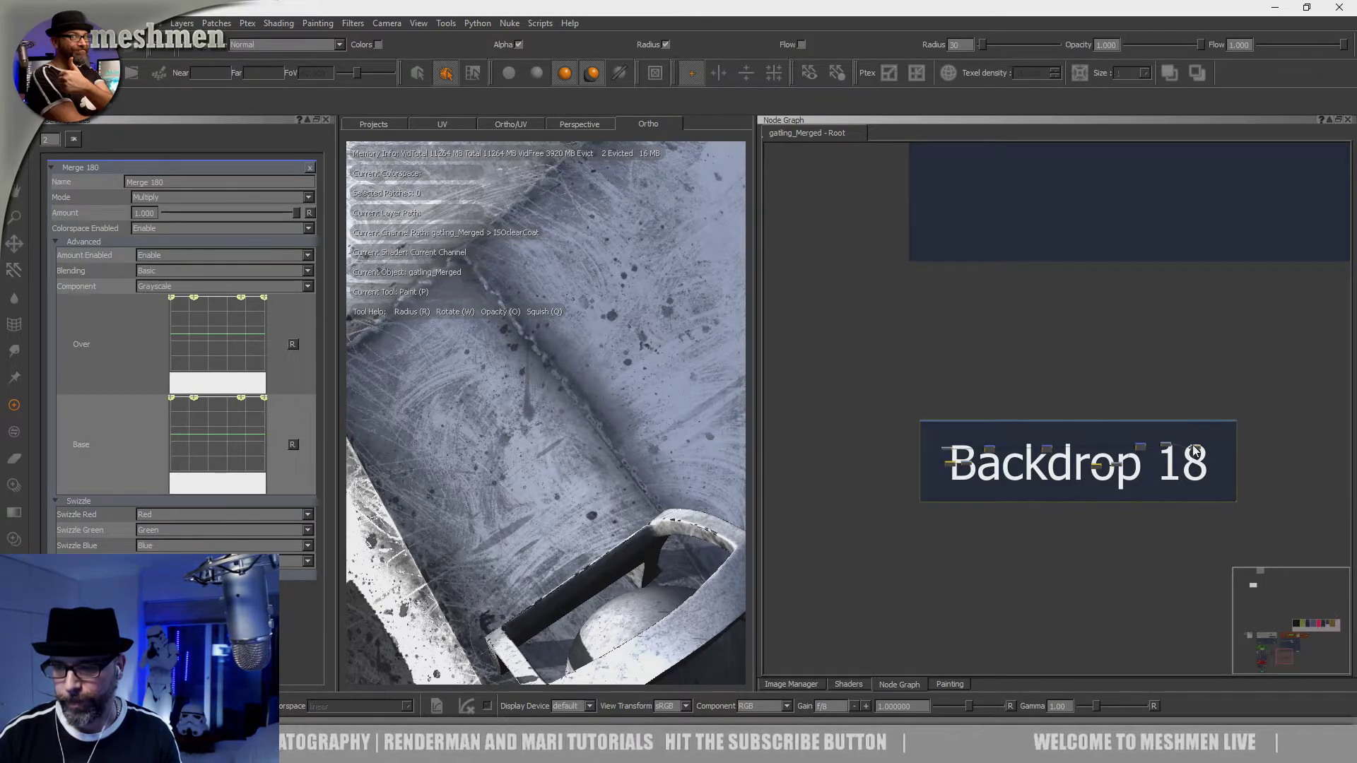
# Step: Open the properties of the new backdrop and rename it ISOclearcoat
pyautogui.scroll(5, 1004, 422)
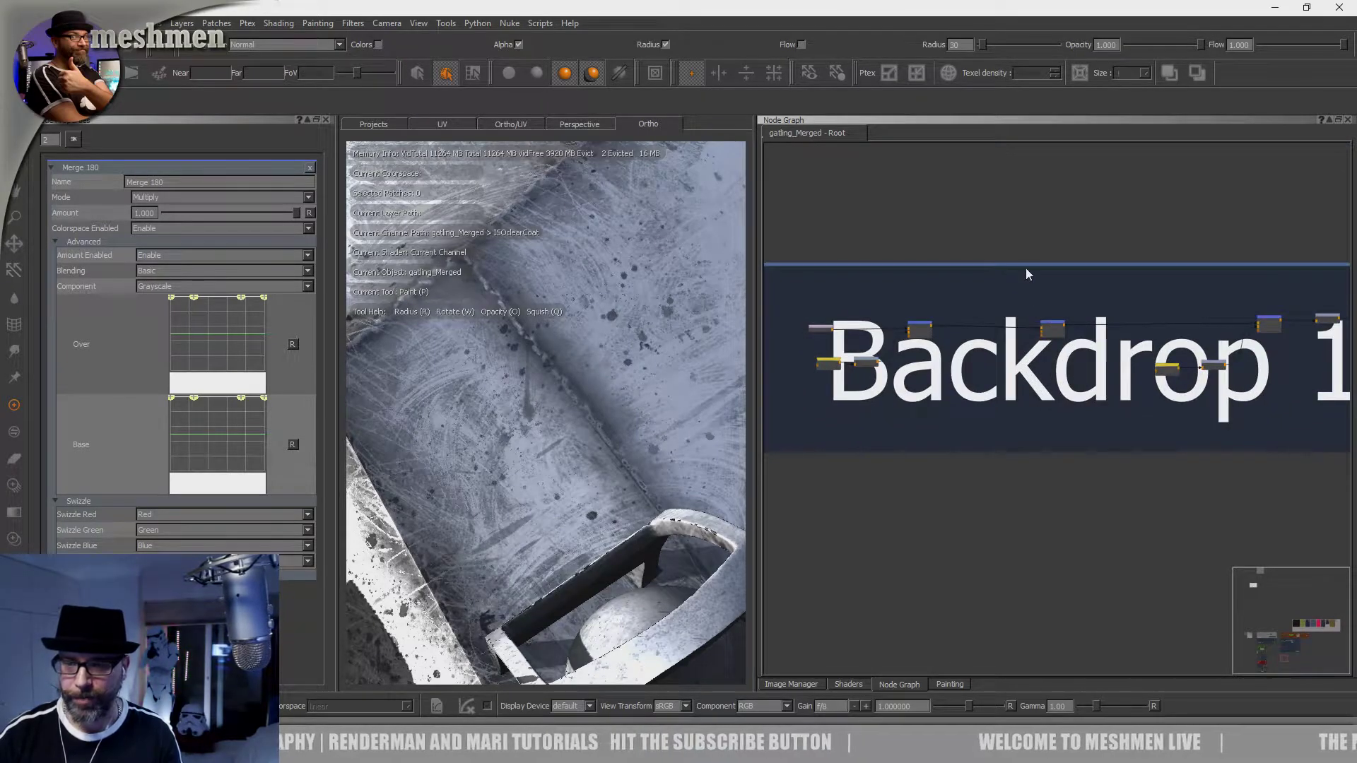
pyautogui.scroll(-3, 1045, 267)
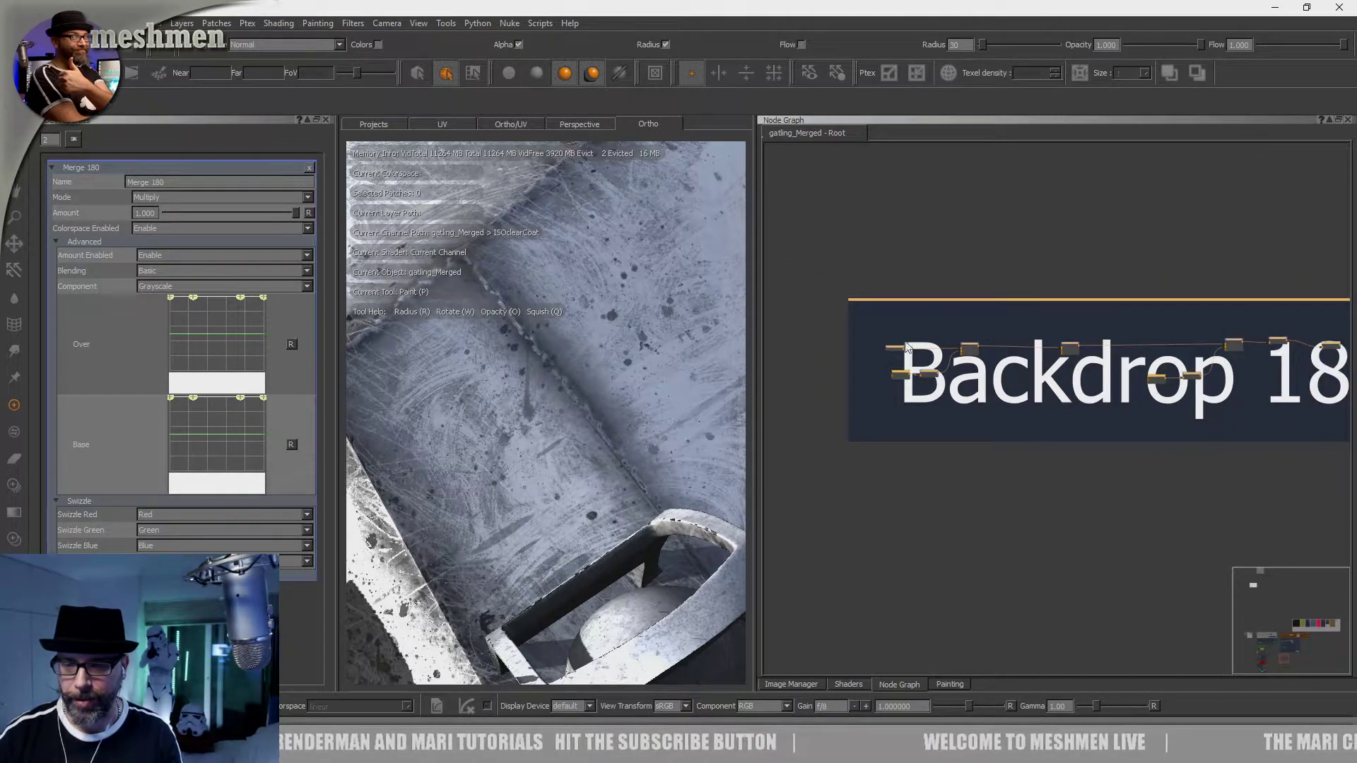
pyautogui.click(952, 300)
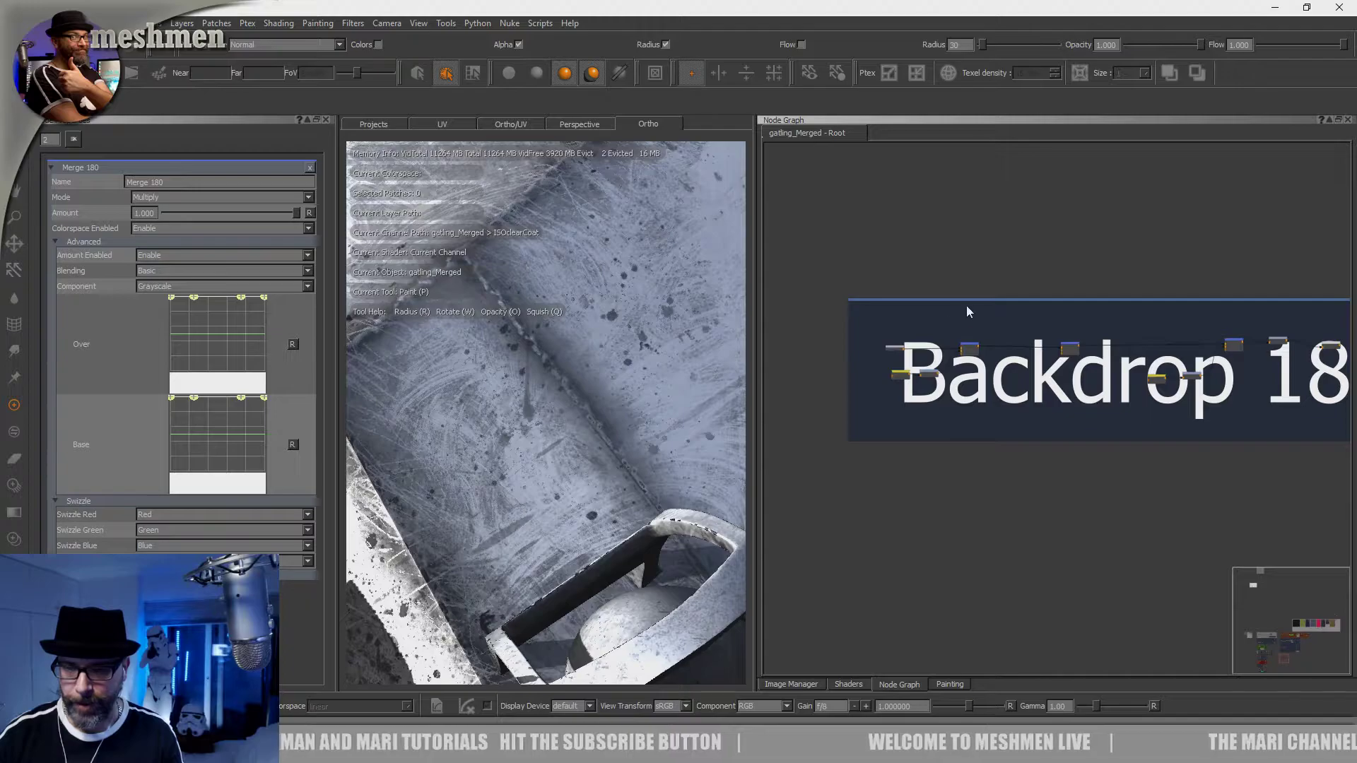
pyautogui.click(976, 300)
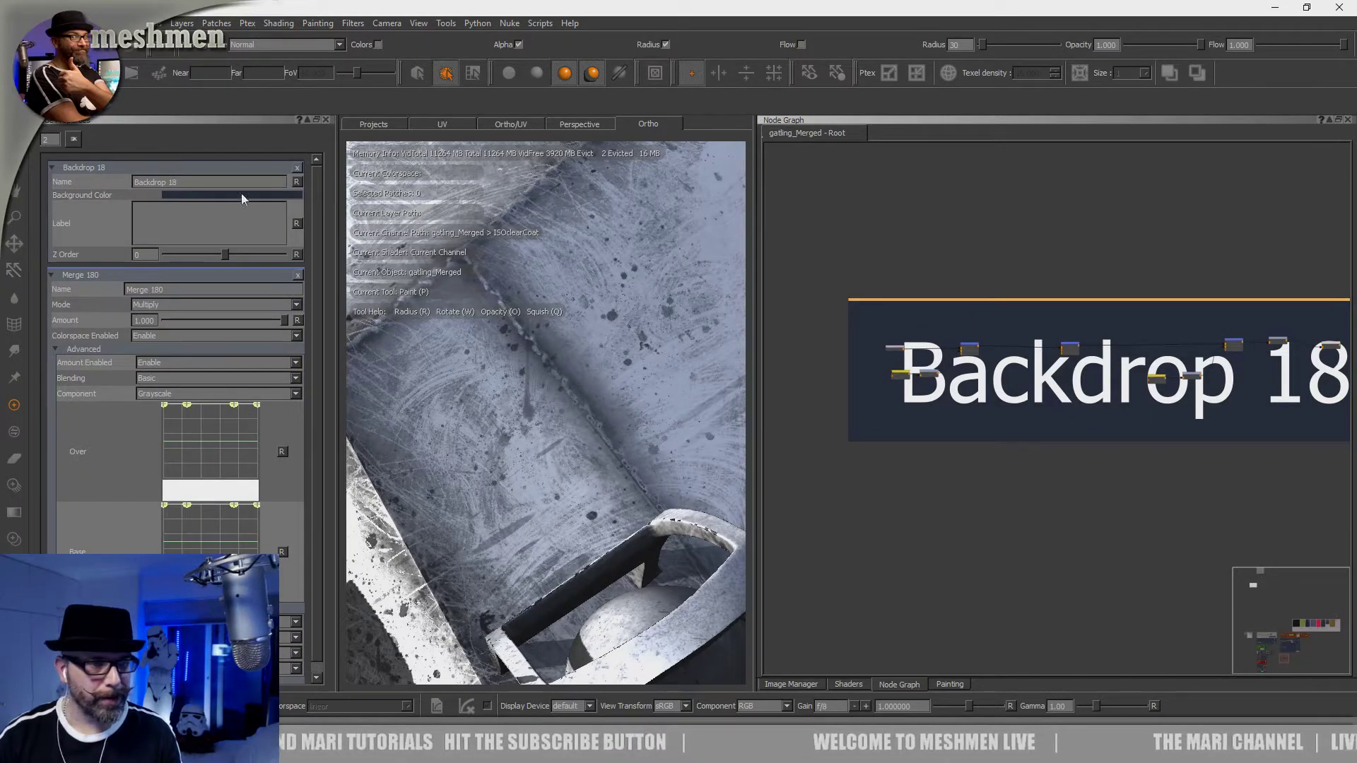
pyautogui.write('ISO')
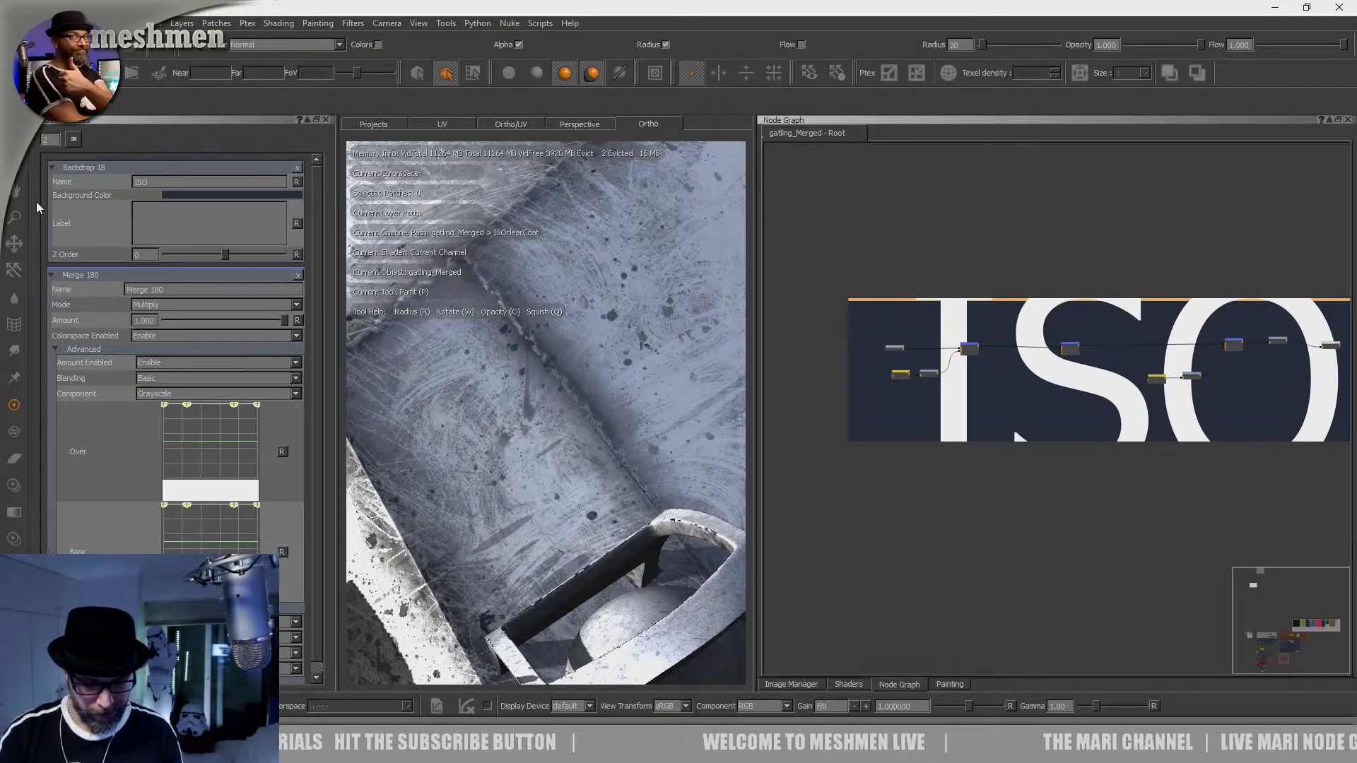
pyautogui.write('clearcoat')
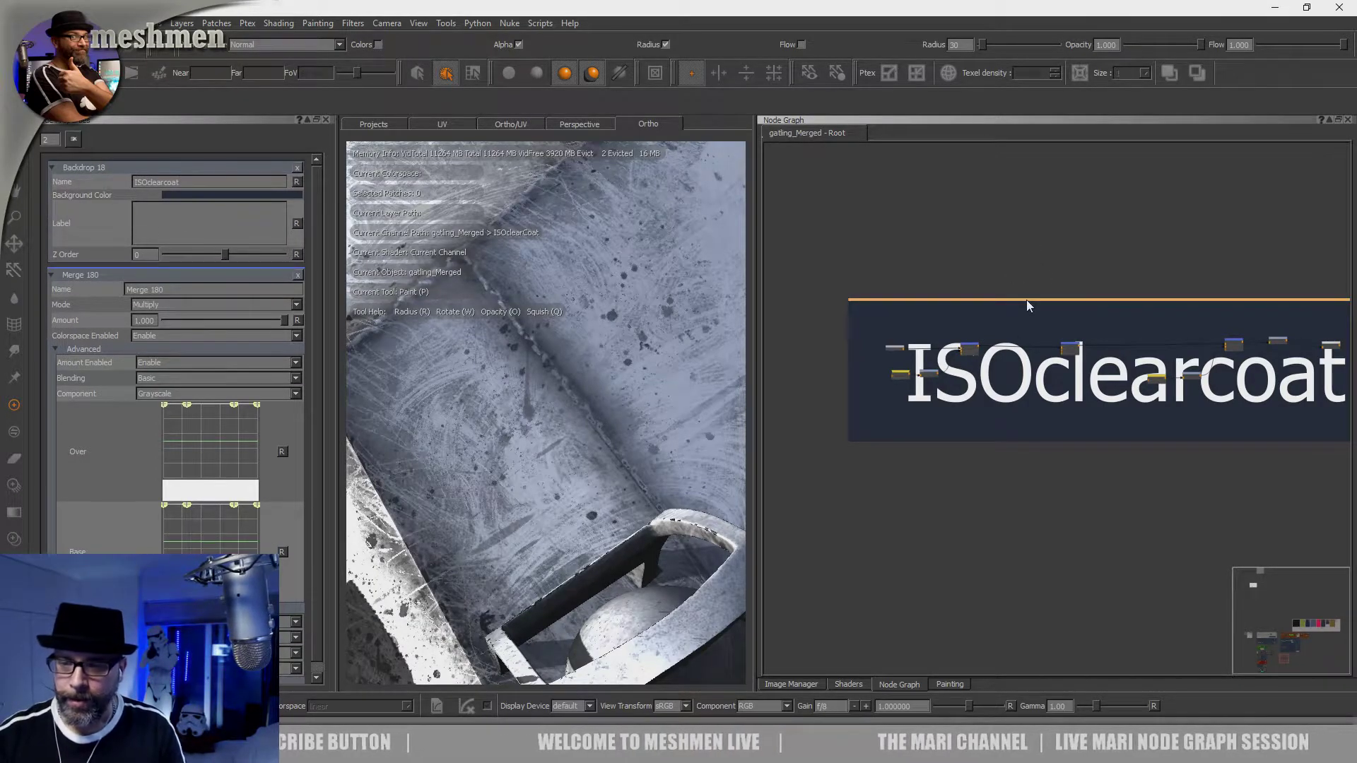
# Step: Set the ISOclearcoat backdrop's background colour to a bright, saturated green
pyautogui.click(213, 195)
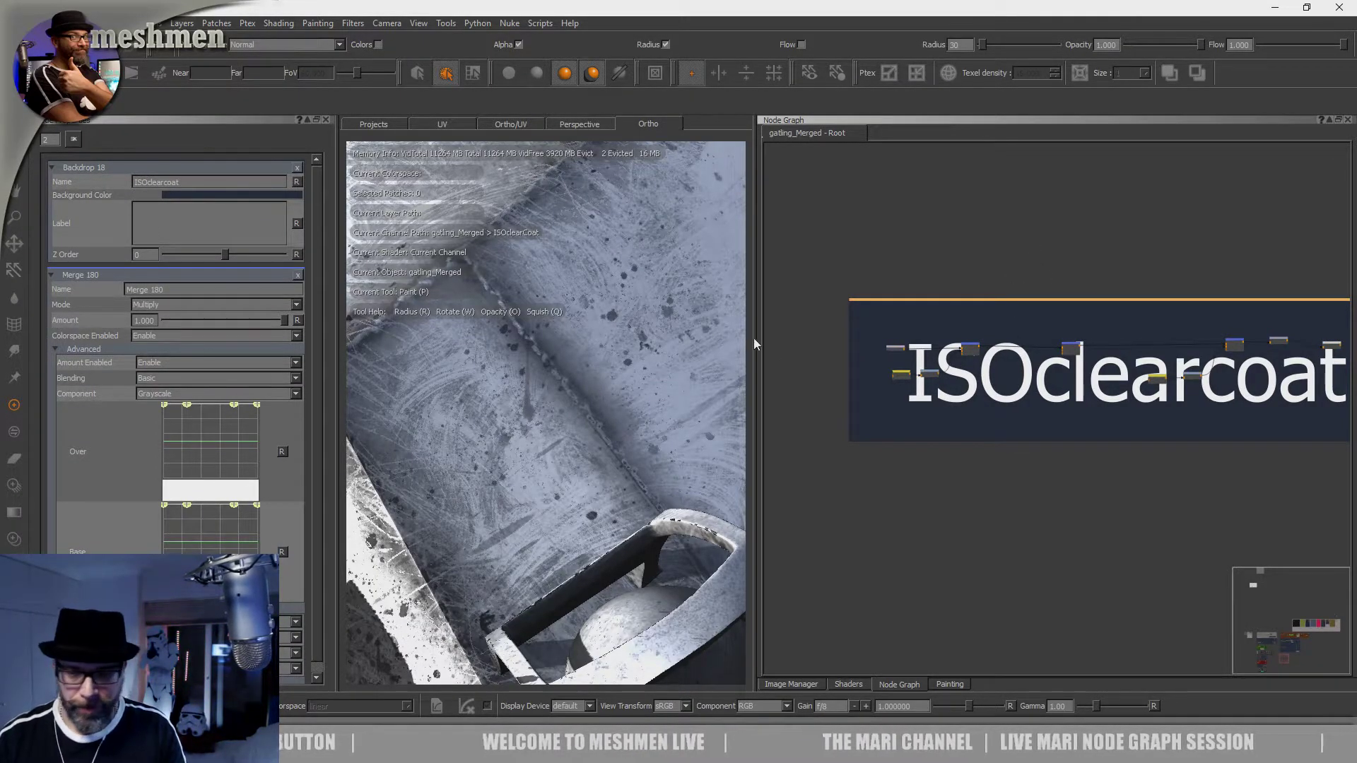
pyautogui.click(720, 416)
pyautogui.click(743, 425)
pyautogui.click(718, 362)
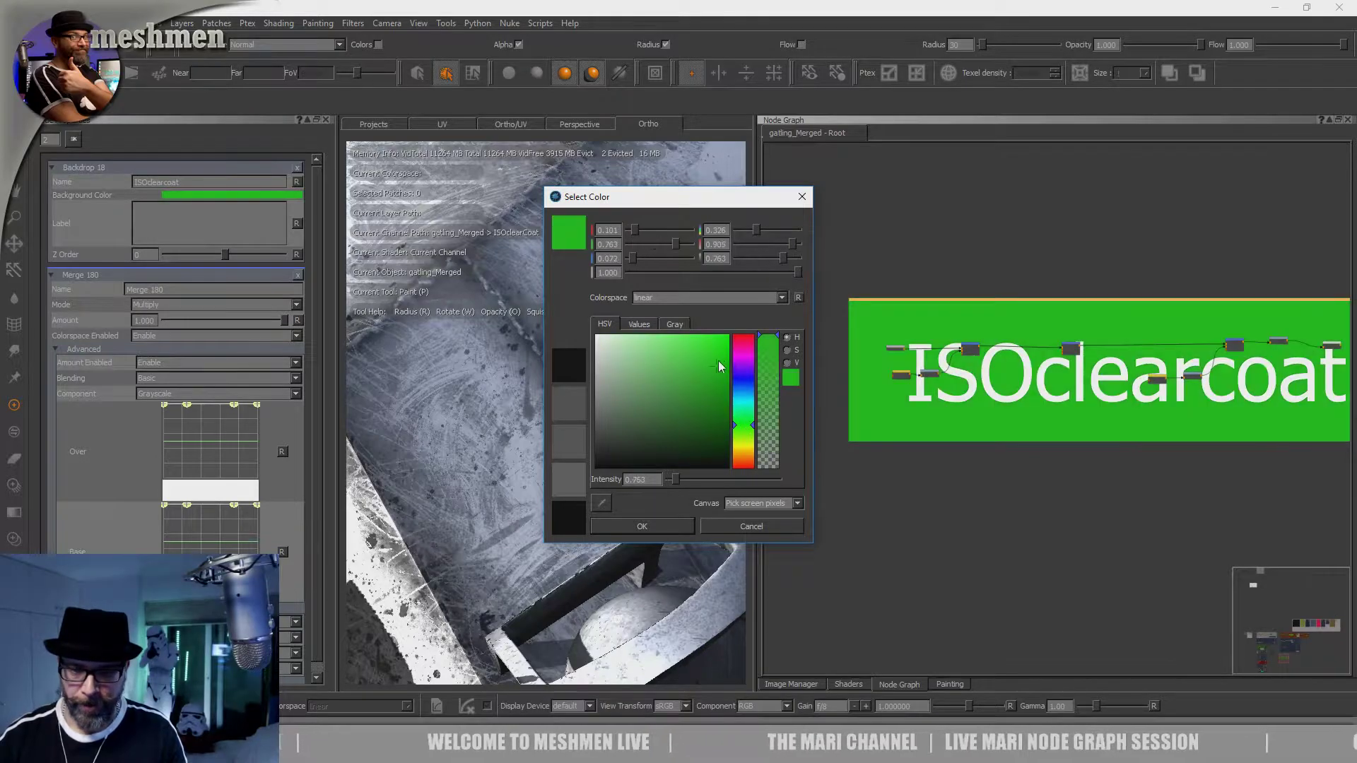
pyautogui.click(663, 530)
# Step: Move the ISOclearcoat backdrop with its nodes up toward the dark backdrop above it
pyautogui.scroll(1, 975, 293)
pyautogui.scroll(-1, 978, 304)
pyautogui.moveTo(978, 303); pyautogui.dragTo(931, 183)
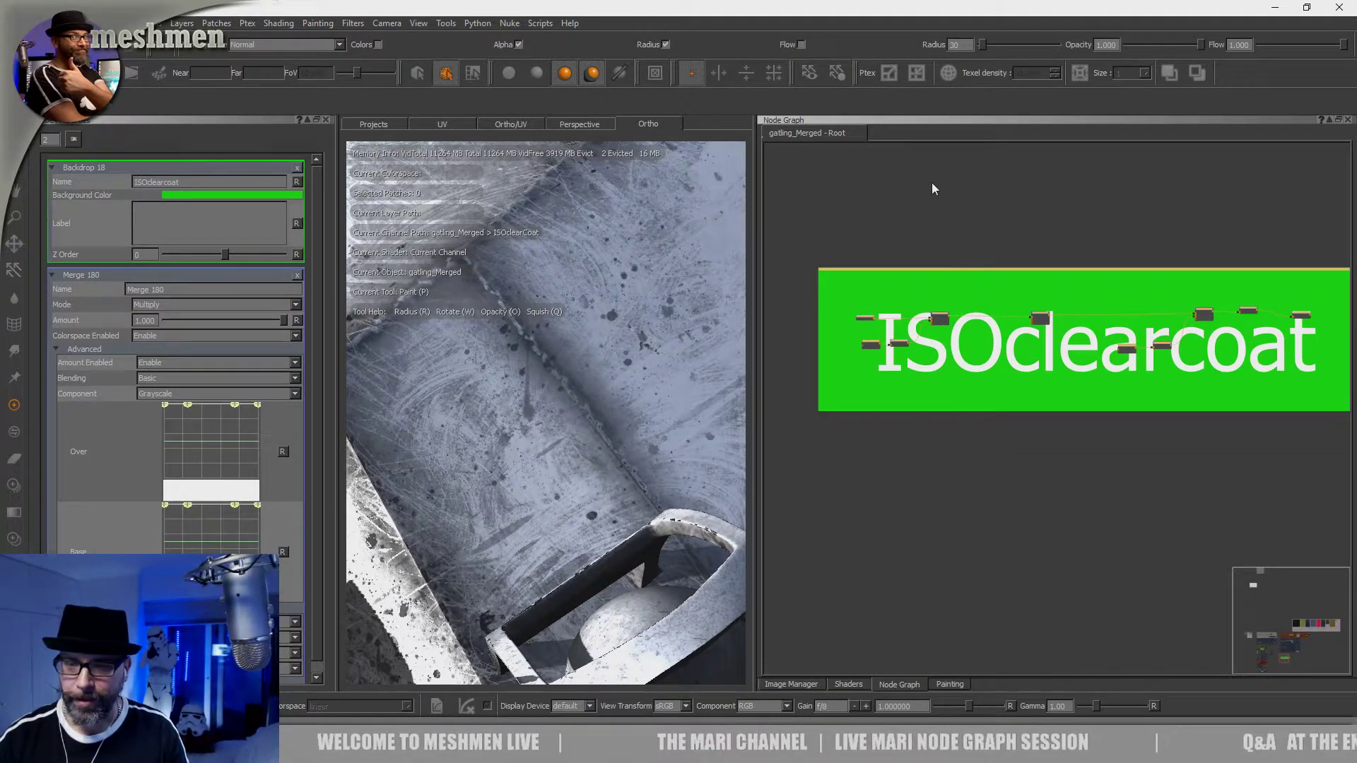
pyautogui.scroll(-1, 938, 216)
pyautogui.moveTo(940, 226); pyautogui.dragTo(945, 380, button='middle')
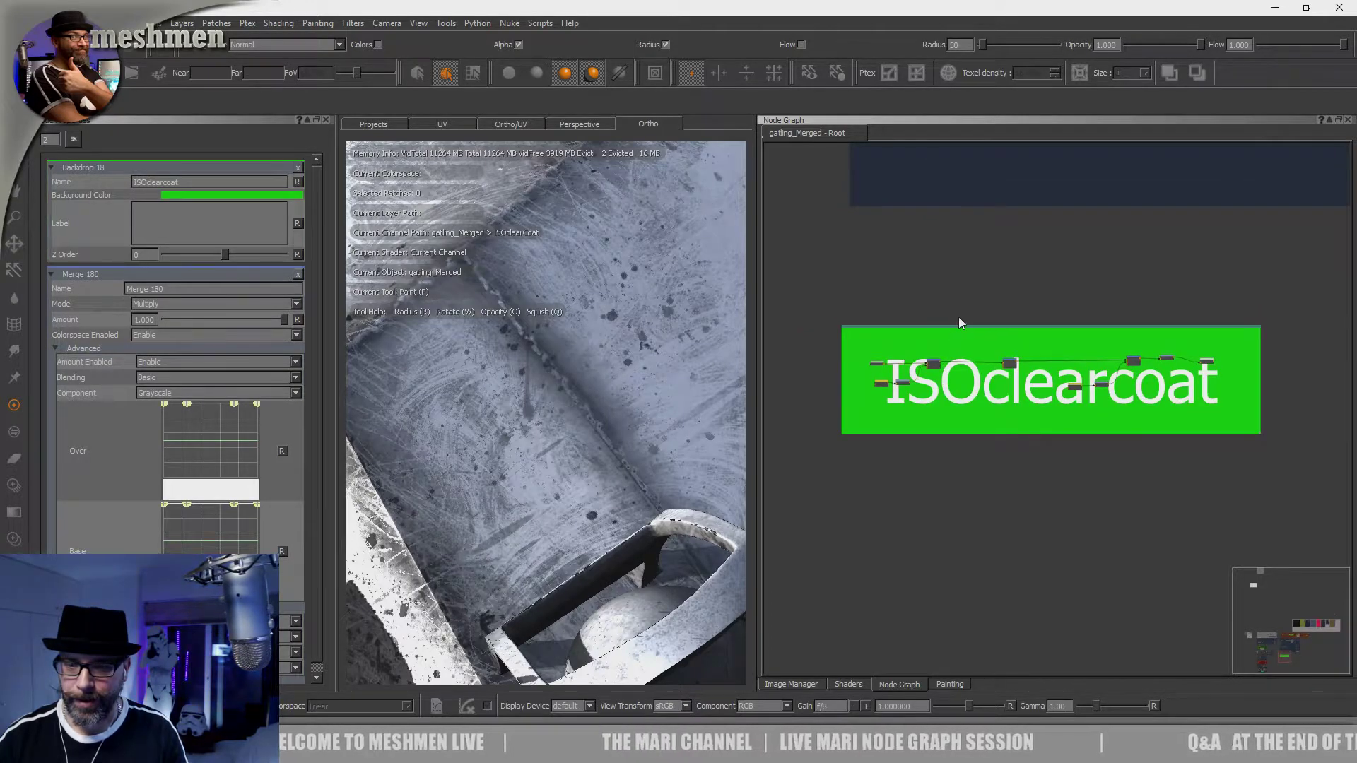
# Step: Lower the saturation of the ISOclearcoat backdrop's background colour to about 0.33, giving a pale green
pyautogui.click(186, 197)
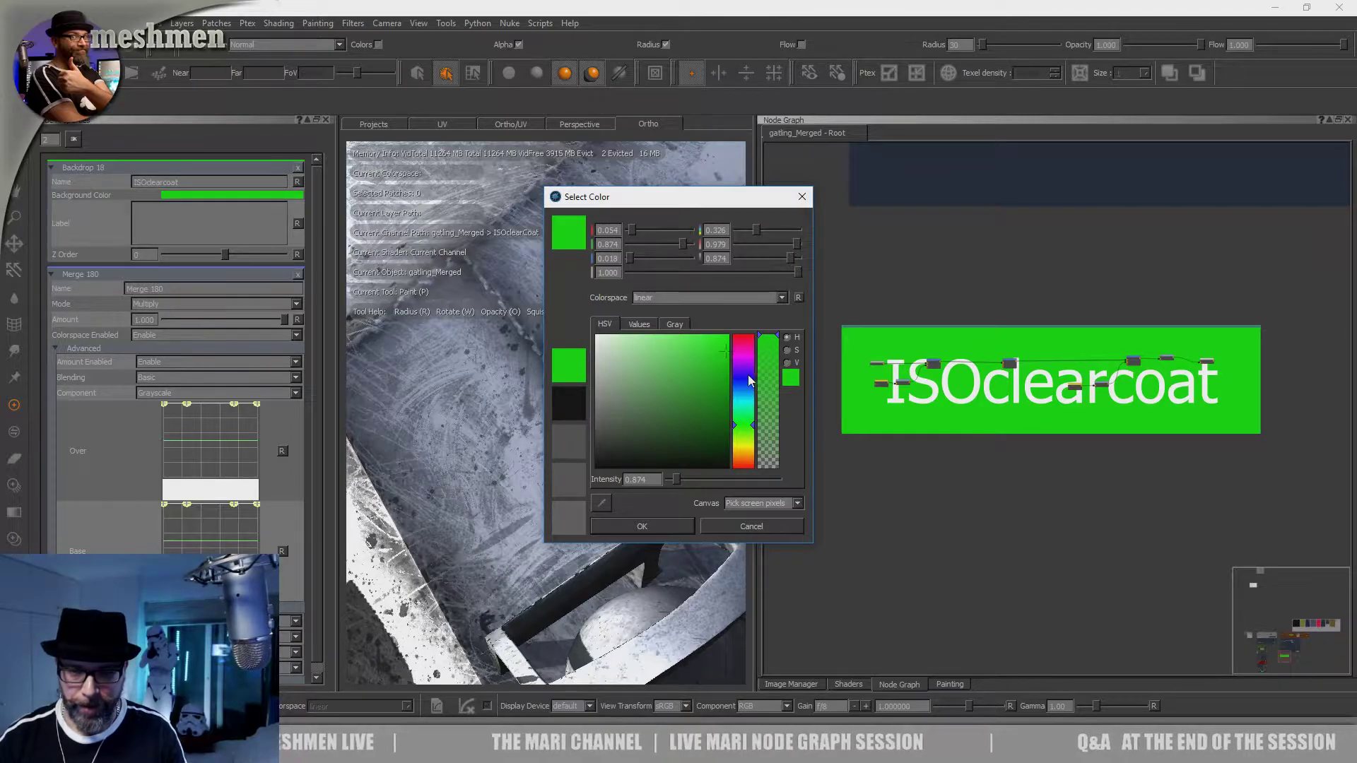
pyautogui.click(787, 350)
pyautogui.moveTo(752, 339); pyautogui.dragTo(756, 427)
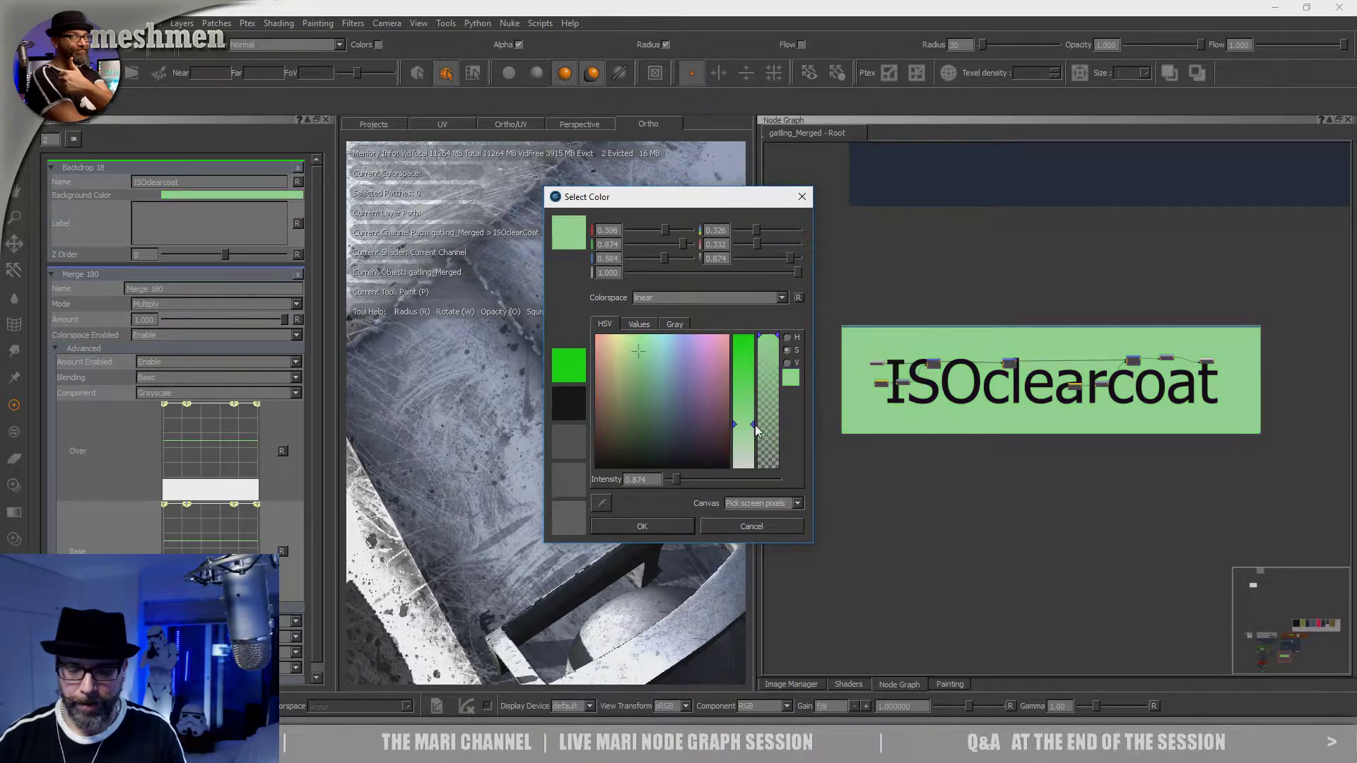
pyautogui.click(642, 526)
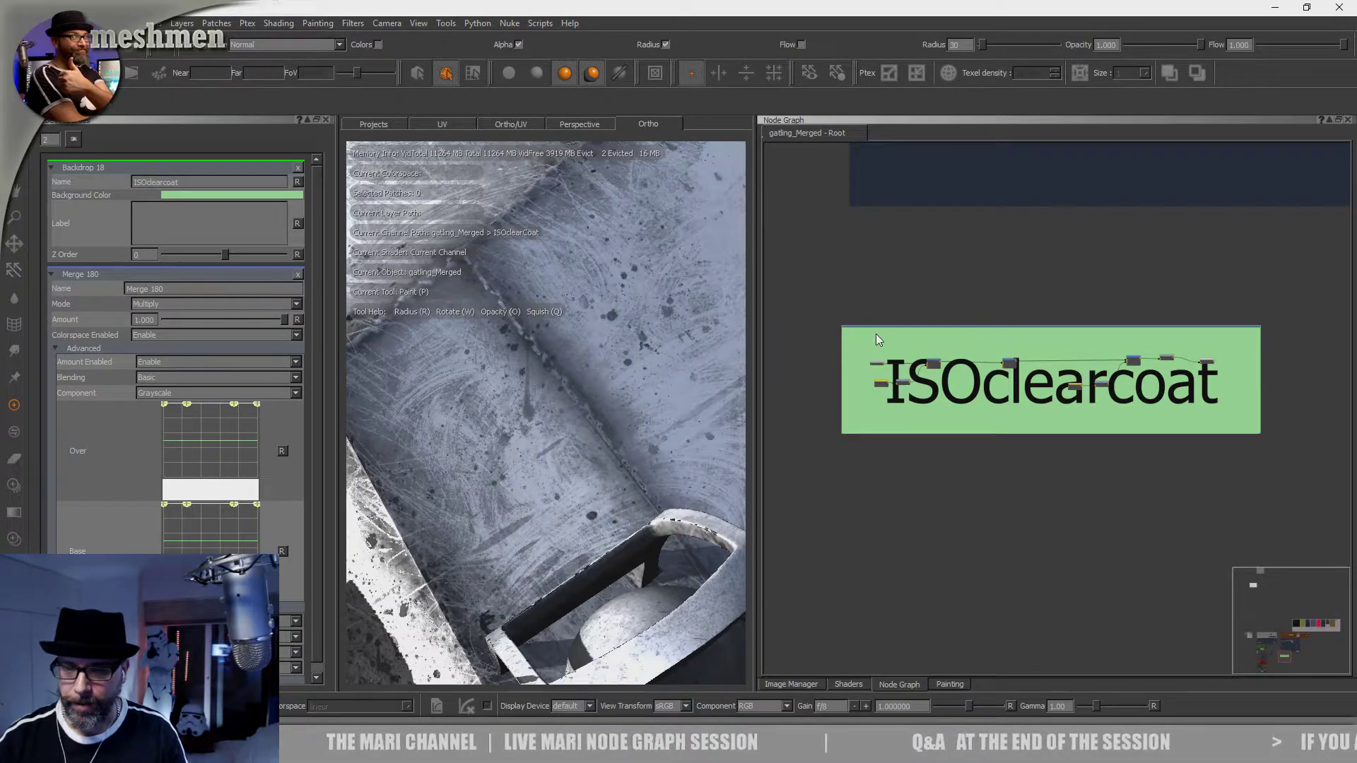
# Step: Move the pale green backdrop and its nodes further up, close beneath the dark backdrop and roughly aligned with its left edge
pyautogui.moveTo(878, 325); pyautogui.dragTo(872, 252)
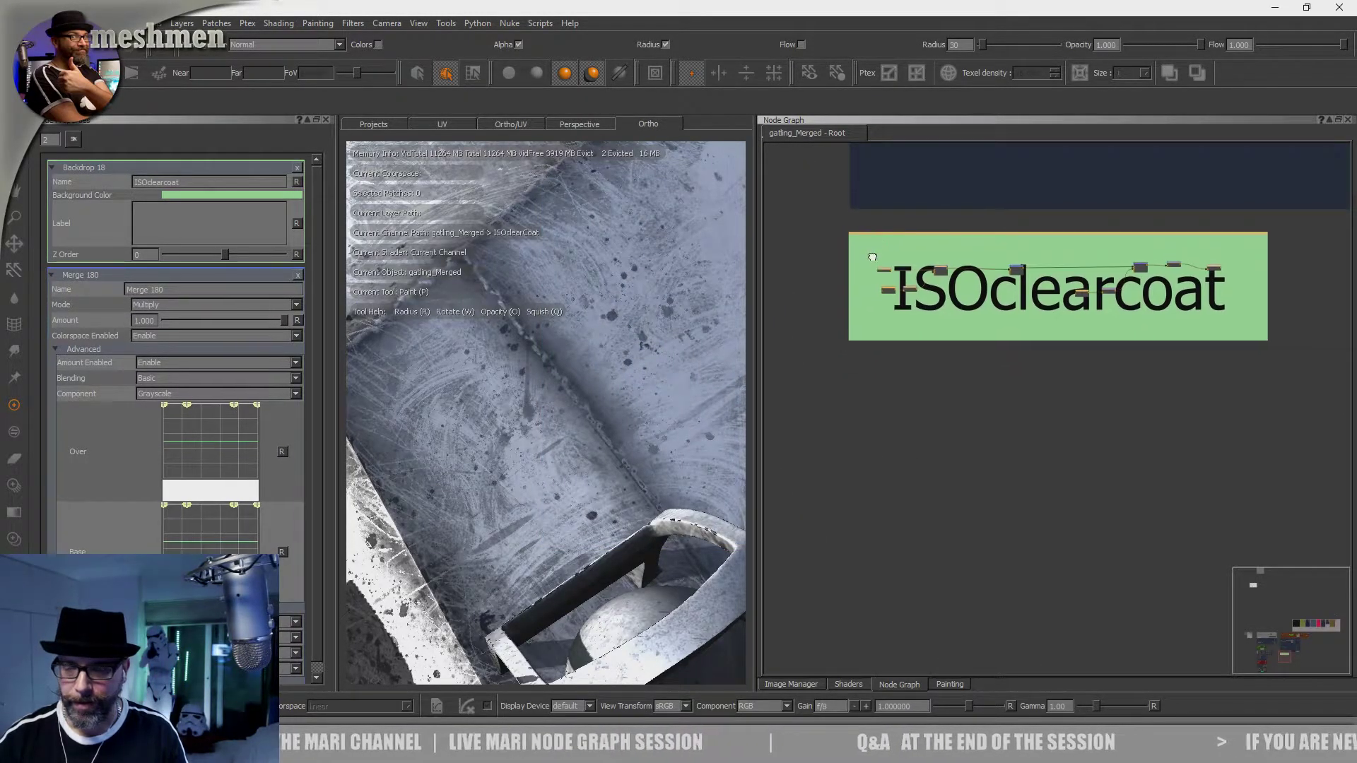
pyautogui.moveTo(872, 253); pyautogui.dragTo(884, 303, button='middle')
pyautogui.moveTo(954, 352); pyautogui.dragTo(970, 405, button='middle')
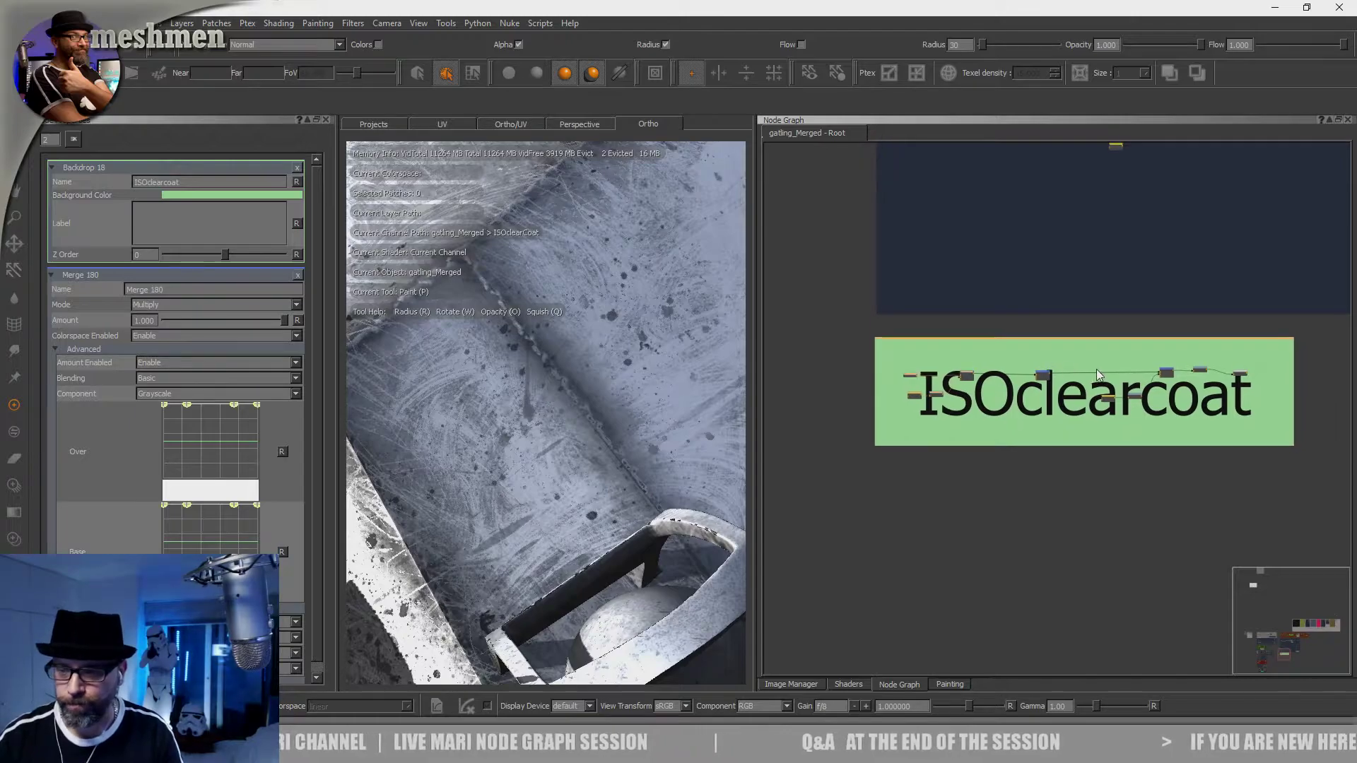
# Step: Create an Axis Projection node below the connection between the chain's first two Merge nodes and open its properties
pyautogui.moveTo(1100, 374); pyautogui.dragTo(1009, 369, button='middle')
pyautogui.scroll(3, 1074, 372)
pyautogui.moveTo(1078, 412); pyautogui.dragTo(1281, 391, button='middle')
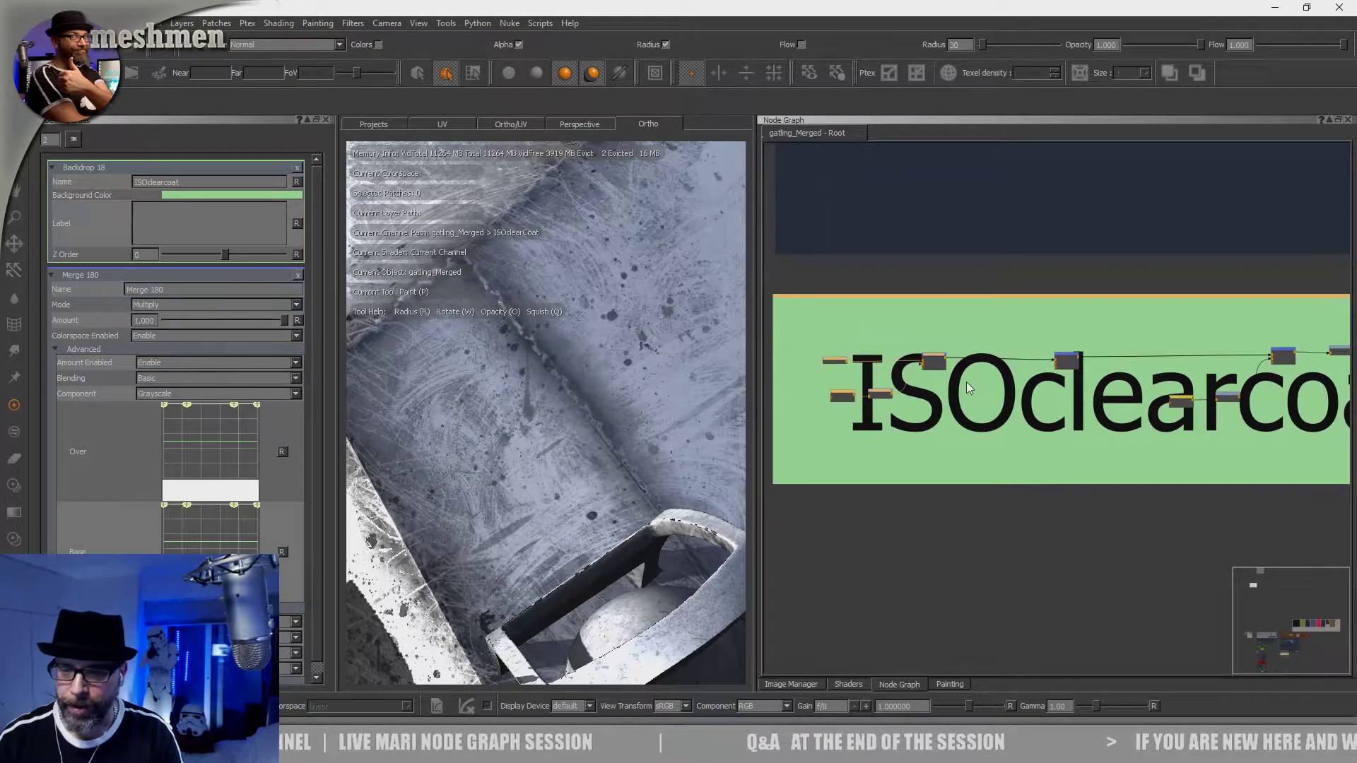
pyautogui.scroll(6, 968, 380)
pyautogui.scroll(-1, 1105, 398)
pyautogui.moveTo(1103, 401); pyautogui.dragTo(1035, 406, button='middle')
pyautogui.scroll(3, 968, 424)
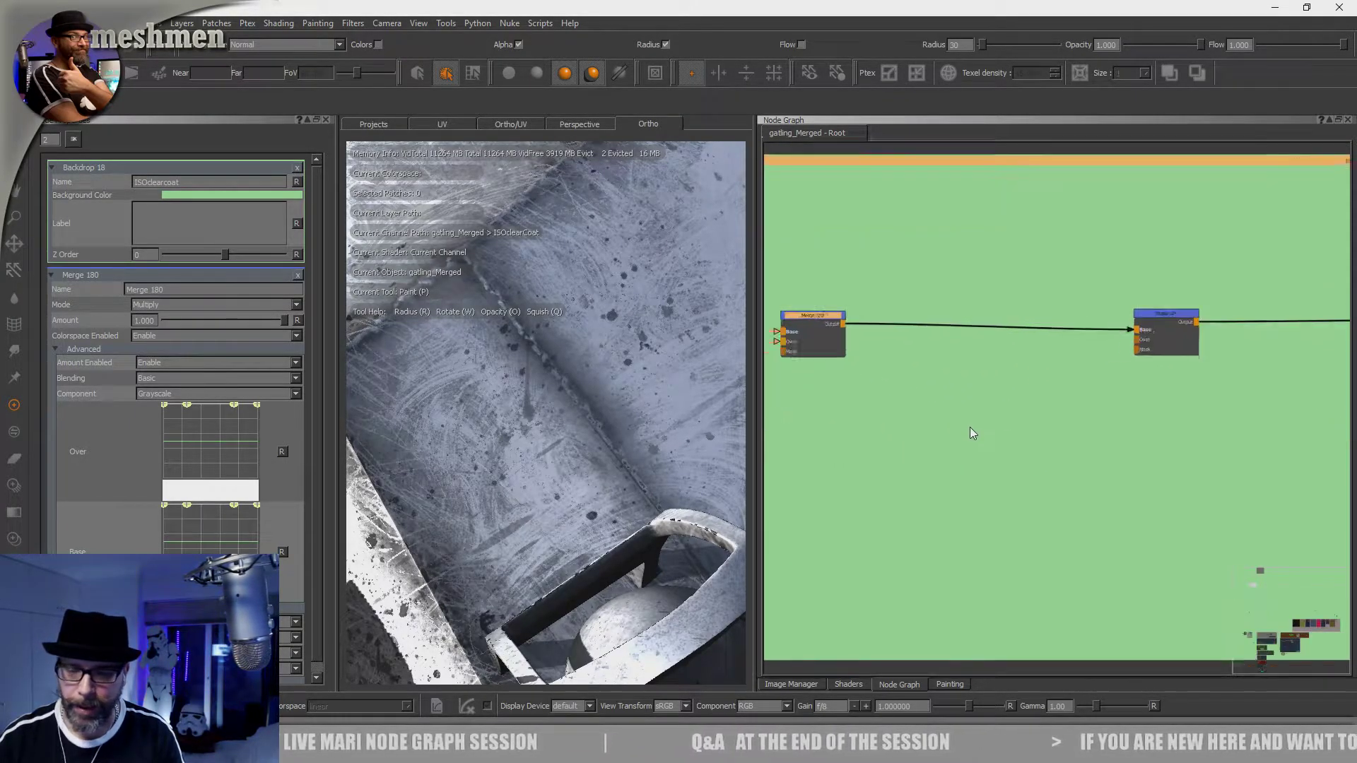
pyautogui.press('Tab')
pyautogui.write('a')
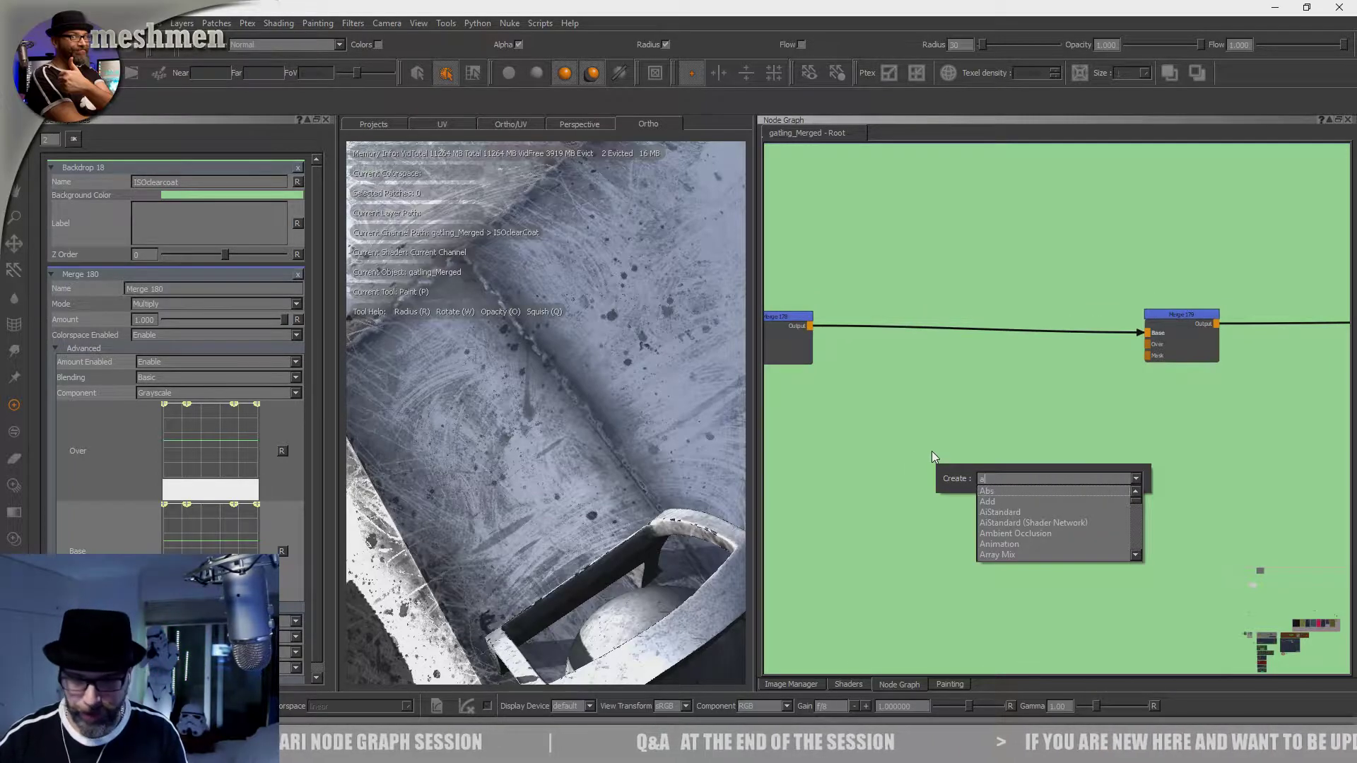
pyautogui.write('xi')
pyautogui.press('Down')
pyautogui.press('Down')
pyautogui.press('Return')
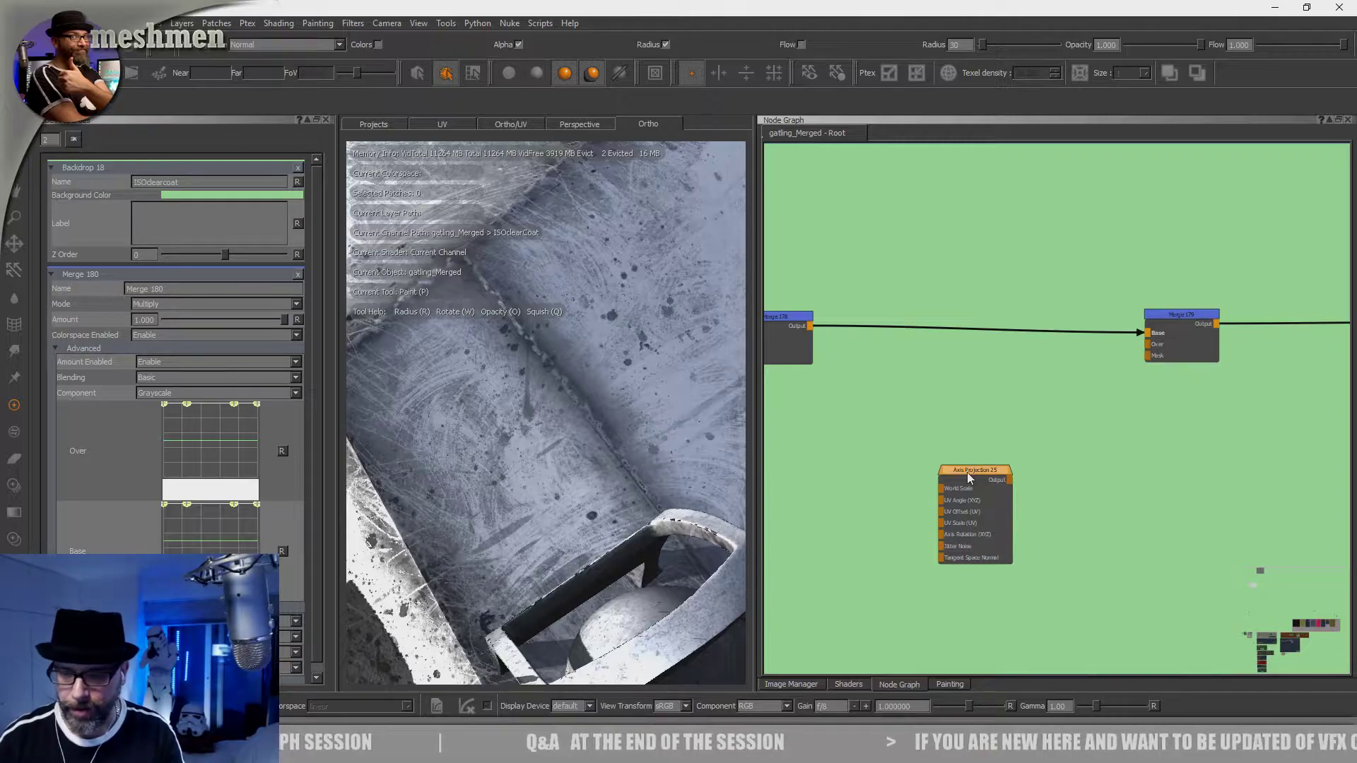
pyautogui.click(951, 460)
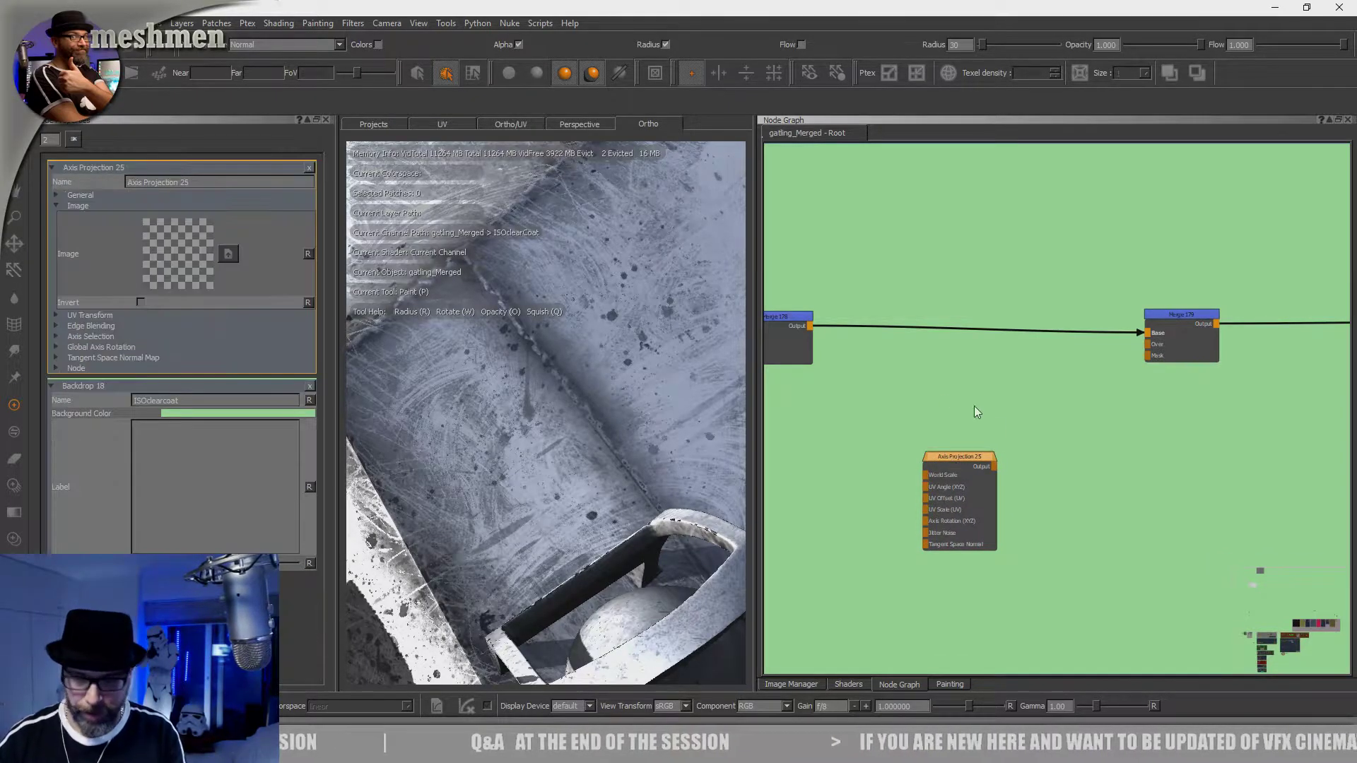
# Step: Bring up the Image Manager to choose a texture for the Axis Projection node
pyautogui.scroll(-3, 965, 330)
pyautogui.moveTo(965, 339); pyautogui.dragTo(963, 431, button='middle')
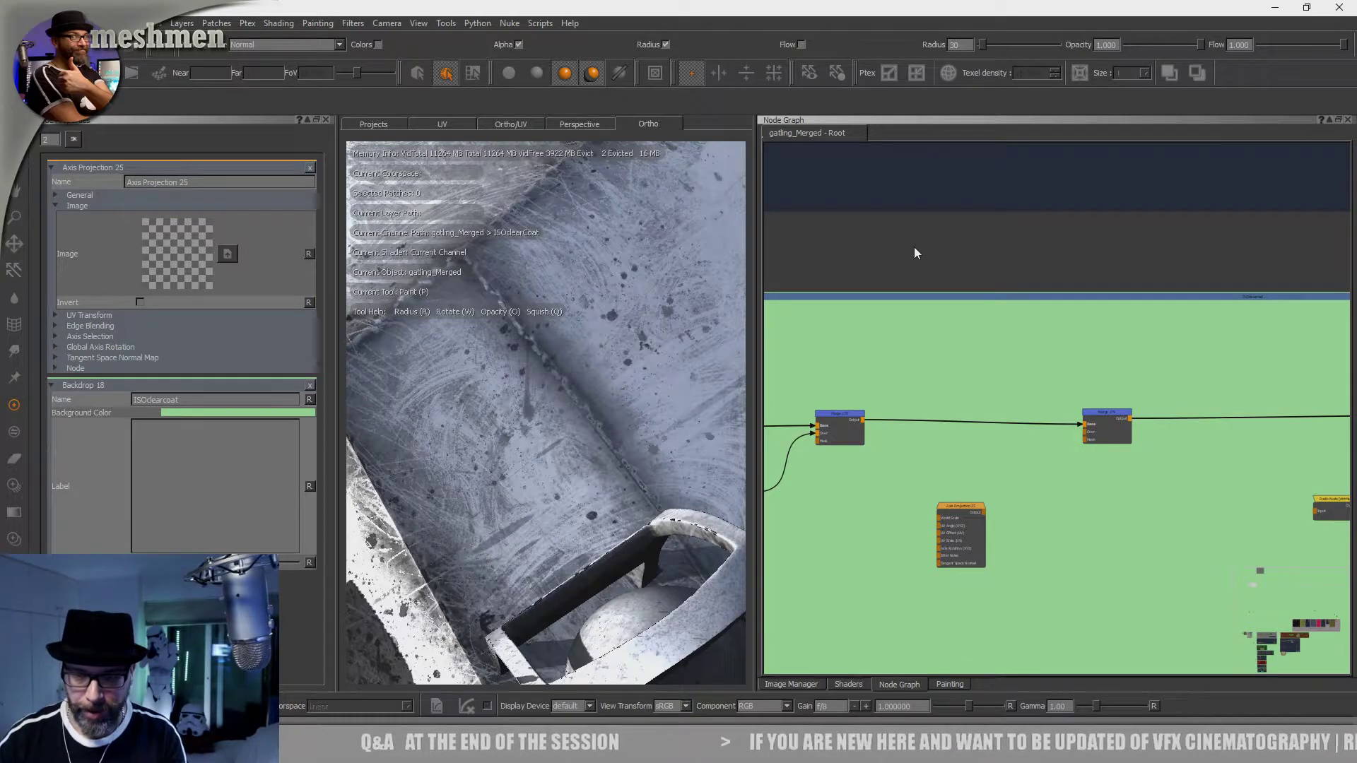
pyautogui.rightClick(835, 42)
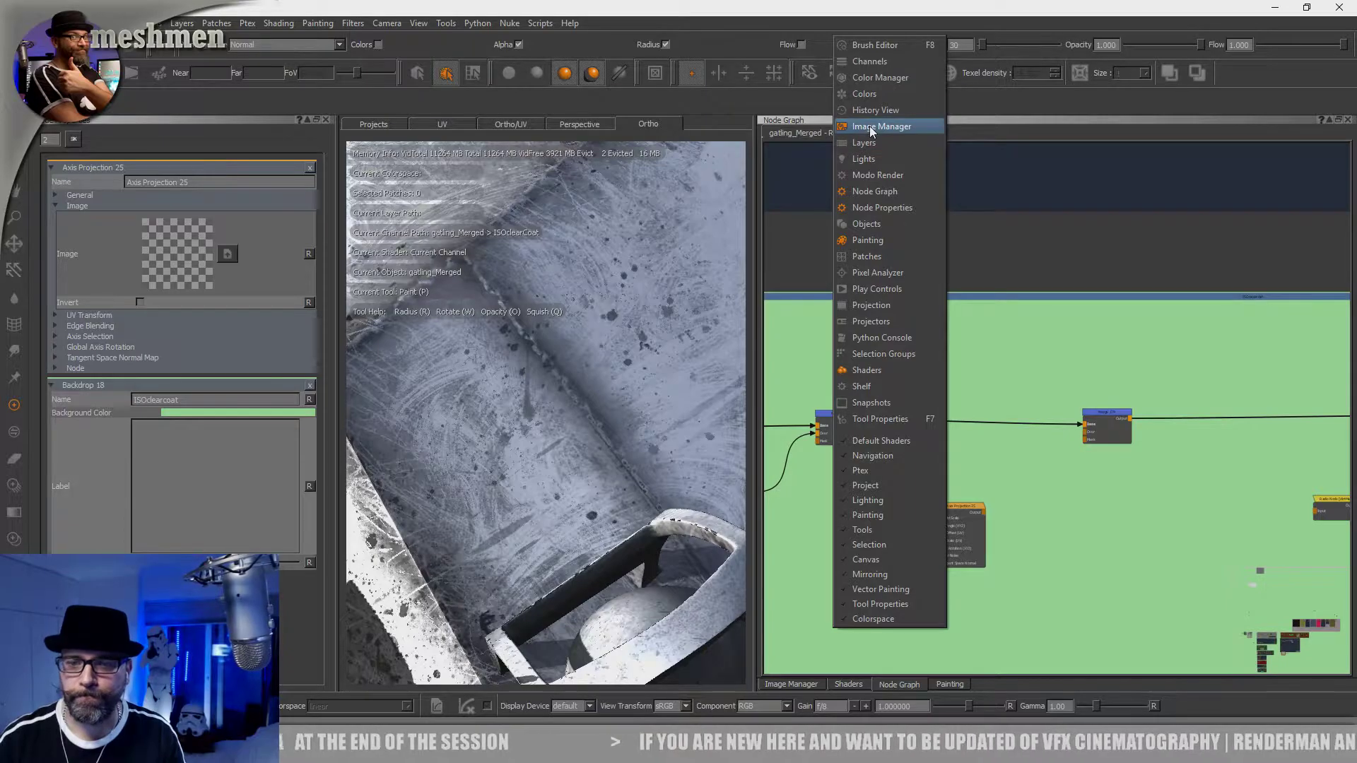
pyautogui.click(870, 128)
pyautogui.rightClick(846, 42)
pyautogui.click(868, 134)
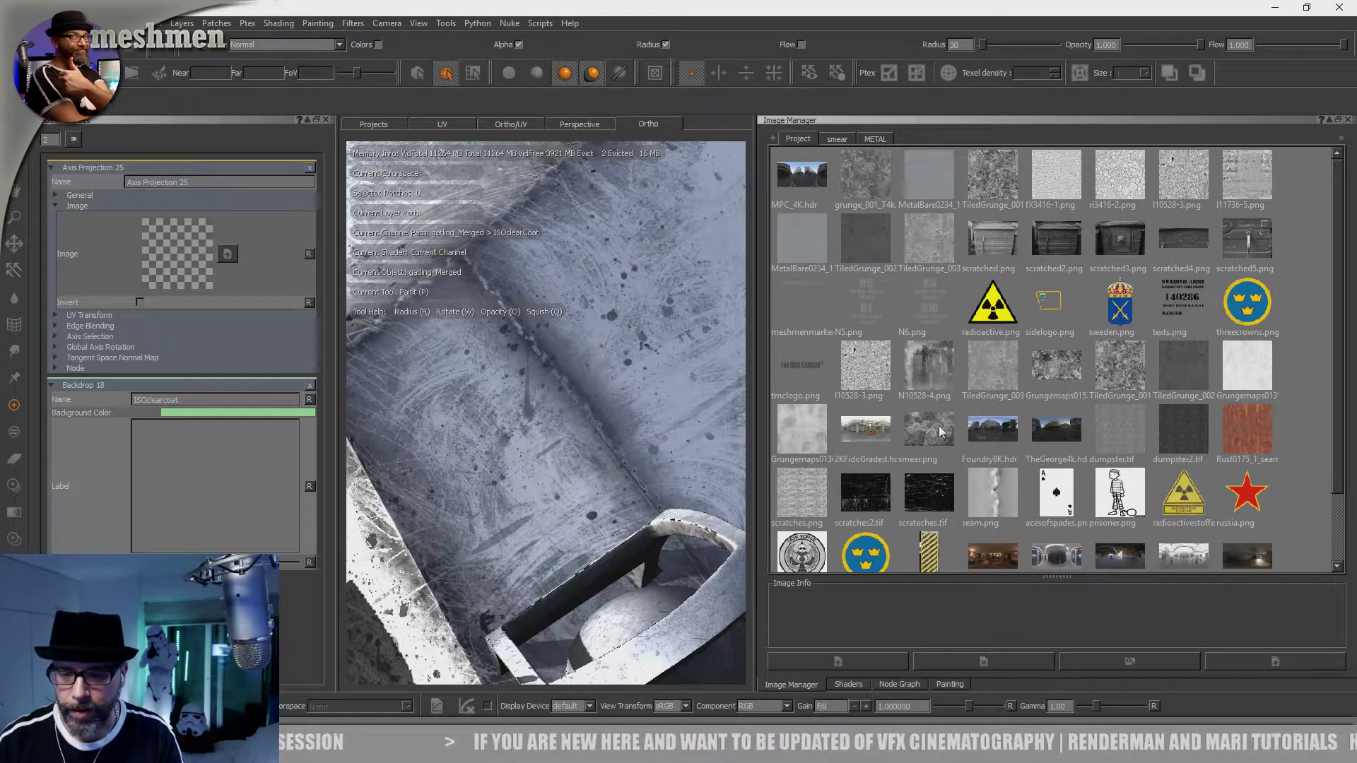
# Step: Preview the textures scratches.png, fX3416-1.png and Grungemaps0135_L.jpg at larger size
pyautogui.doubleClick(817, 497)
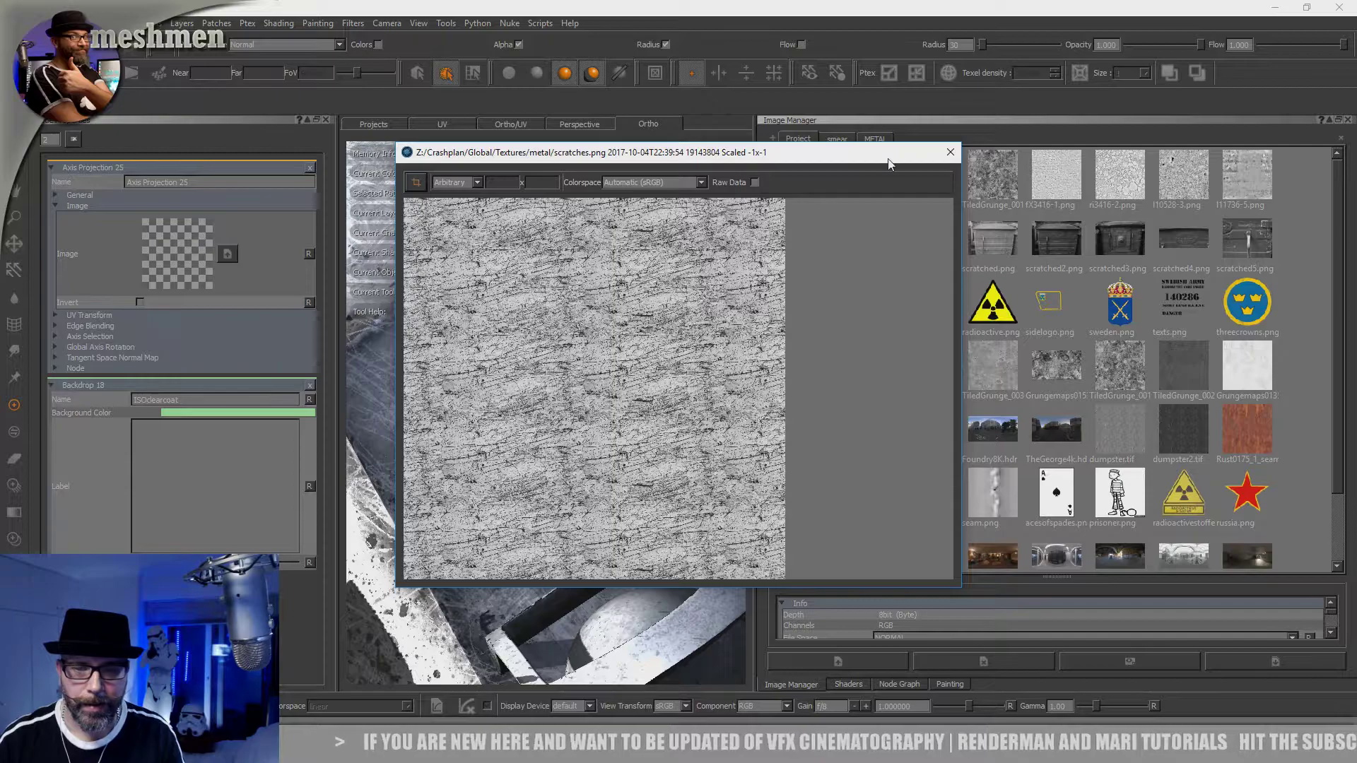
pyautogui.click(948, 153)
pyautogui.doubleClick(1053, 187)
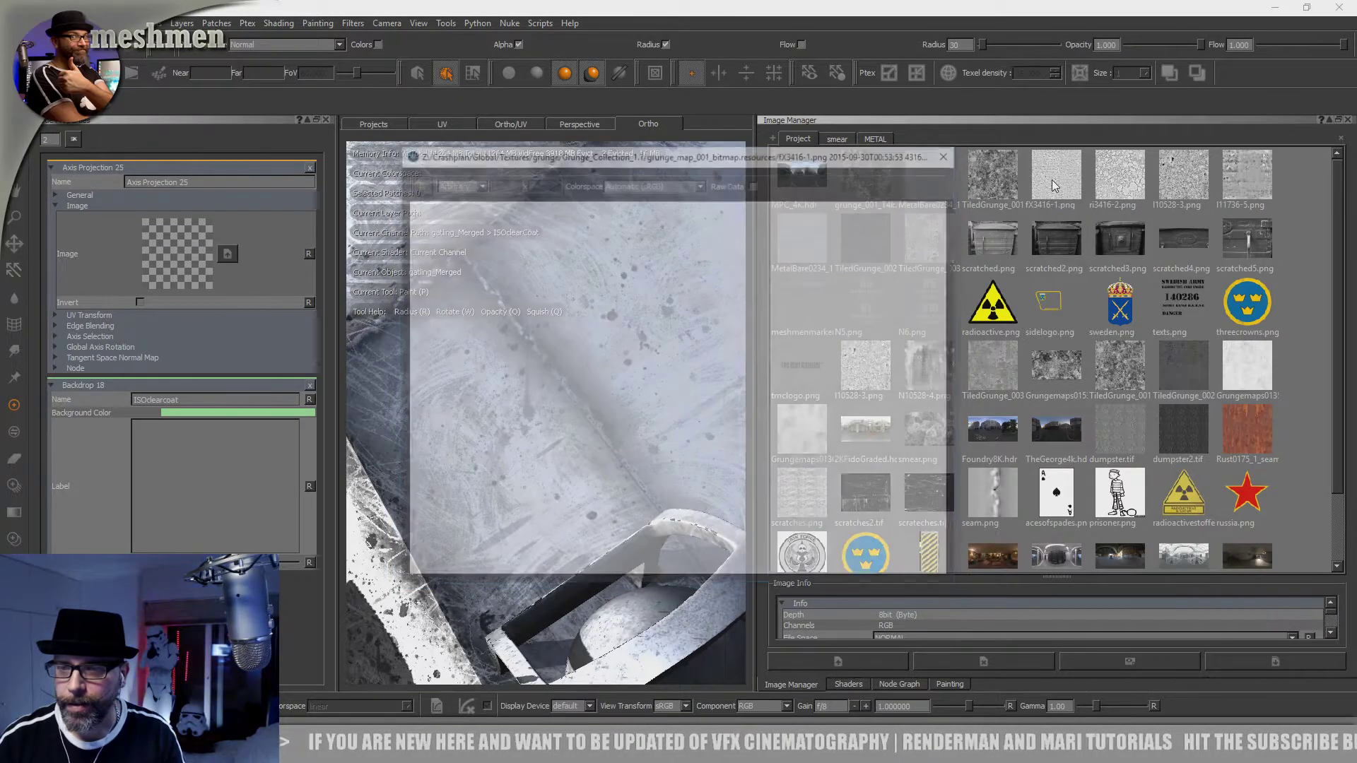
pyautogui.click(950, 152)
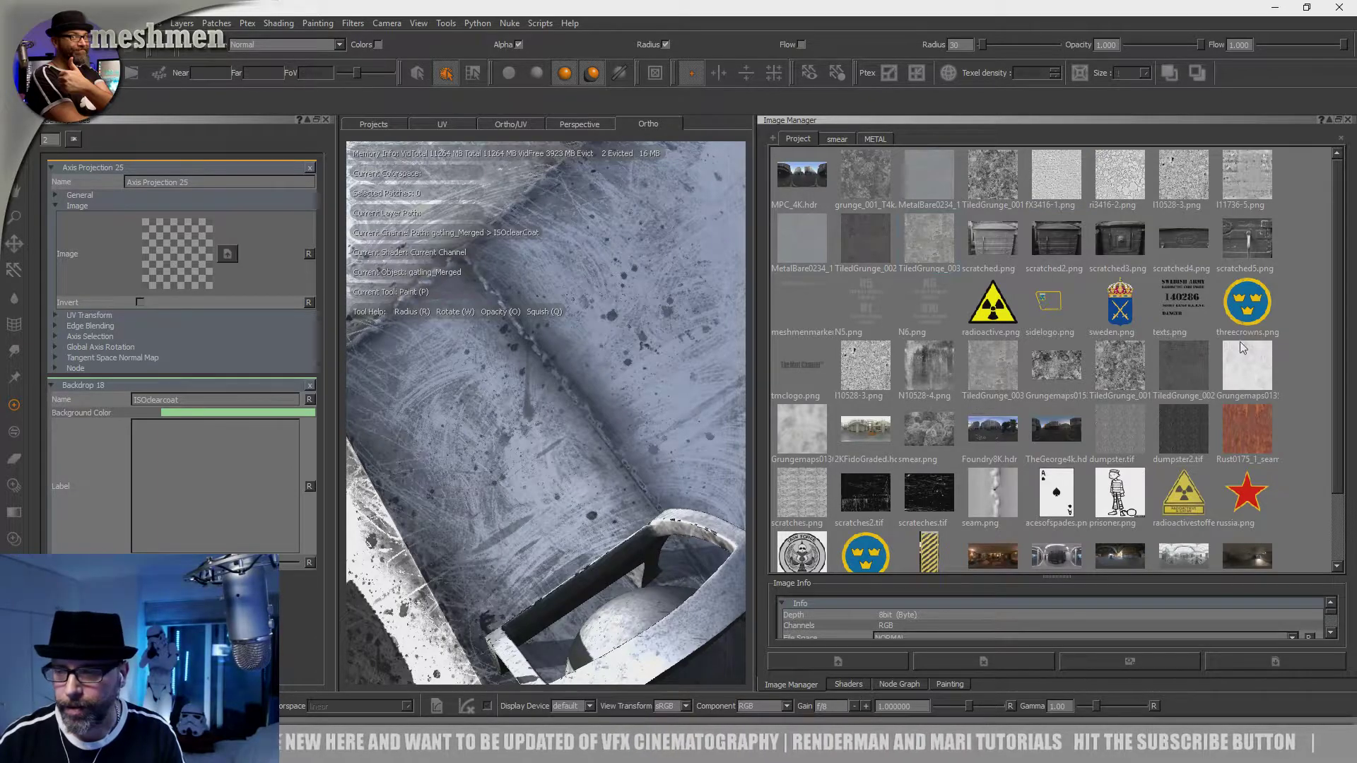
pyautogui.doubleClick(1258, 365)
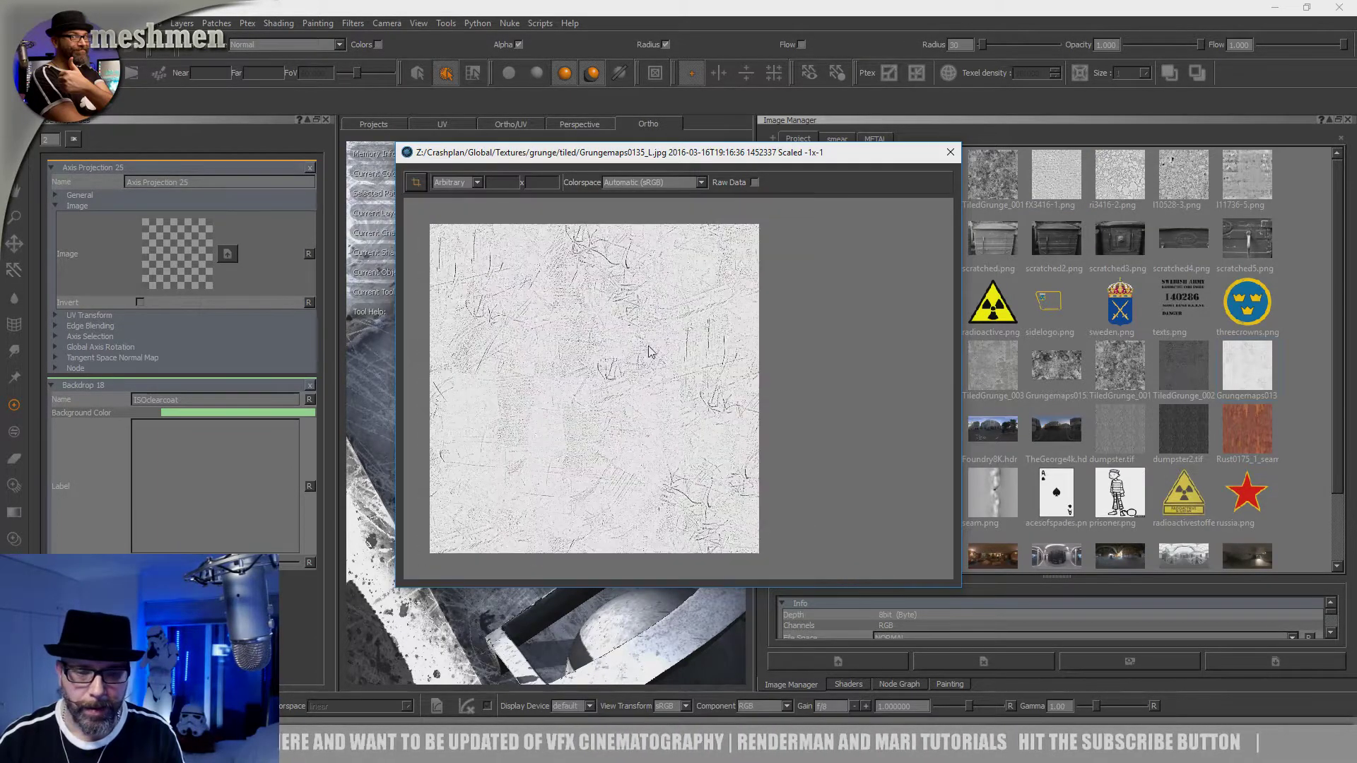
pyautogui.click(951, 152)
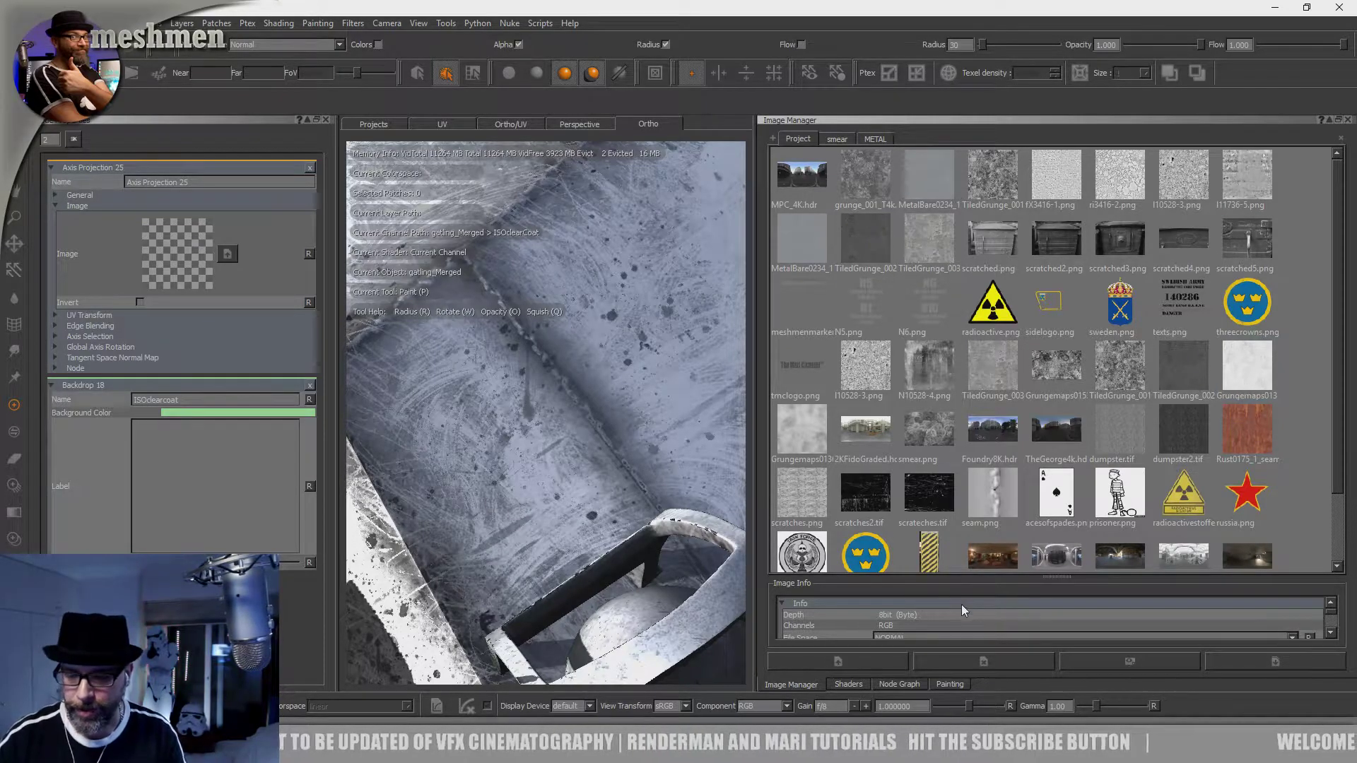
pyautogui.click(899, 684)
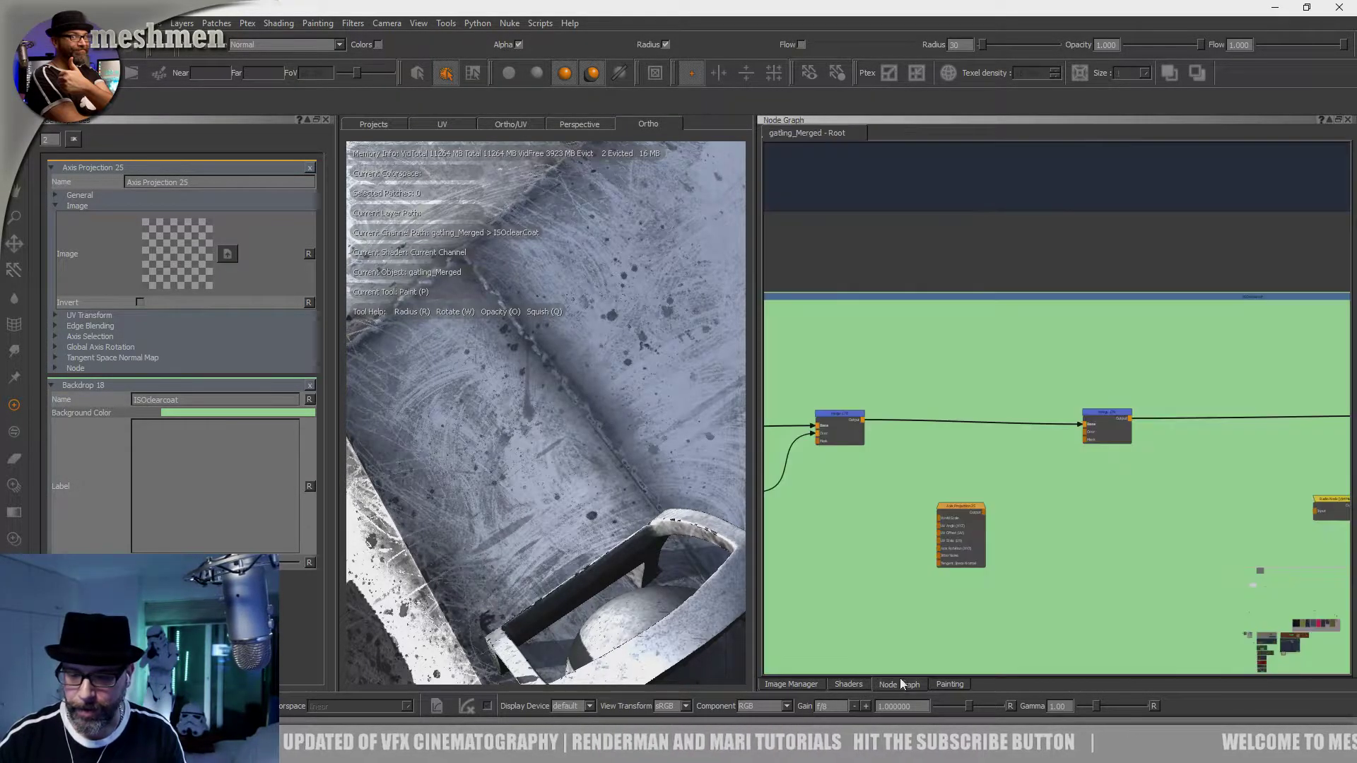
pyautogui.click(951, 508)
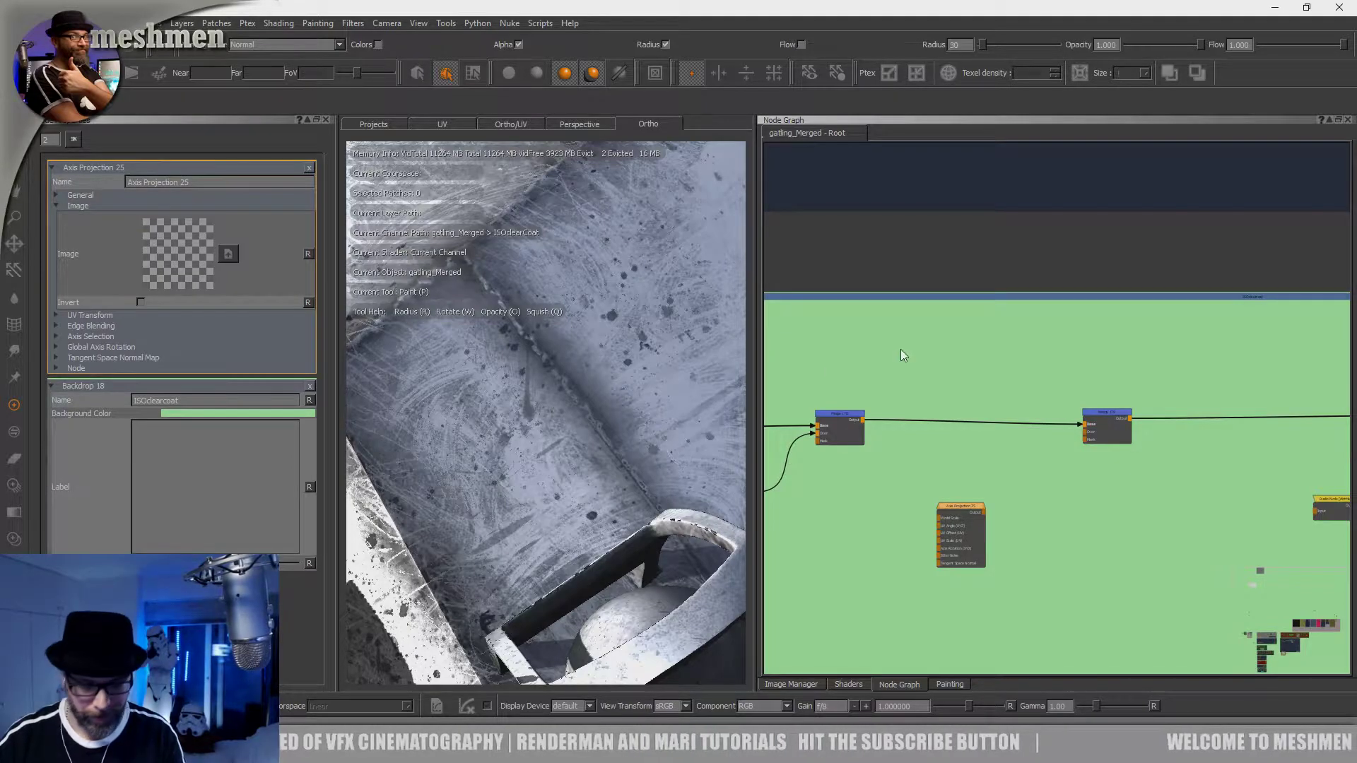
pyautogui.press('i')
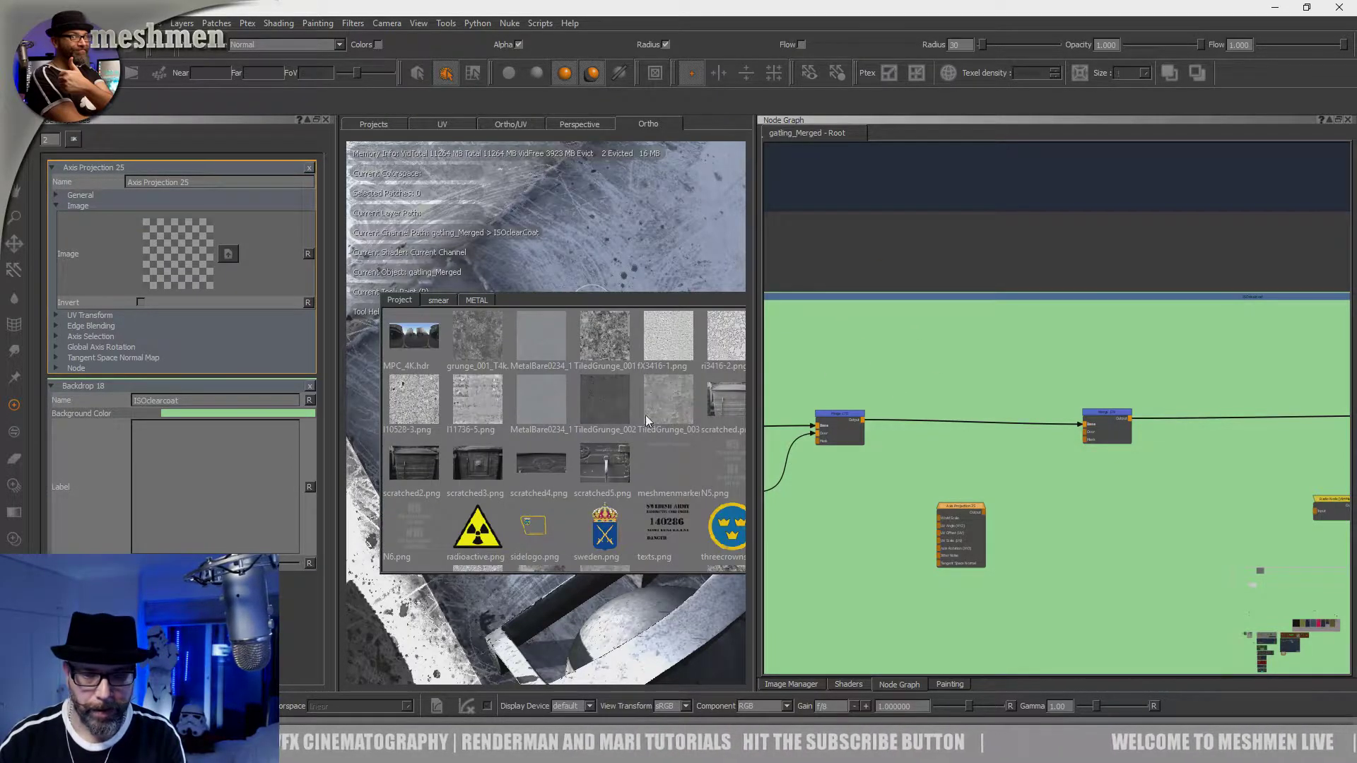
pyautogui.press('i')
pyautogui.scroll(-2, 583, 444)
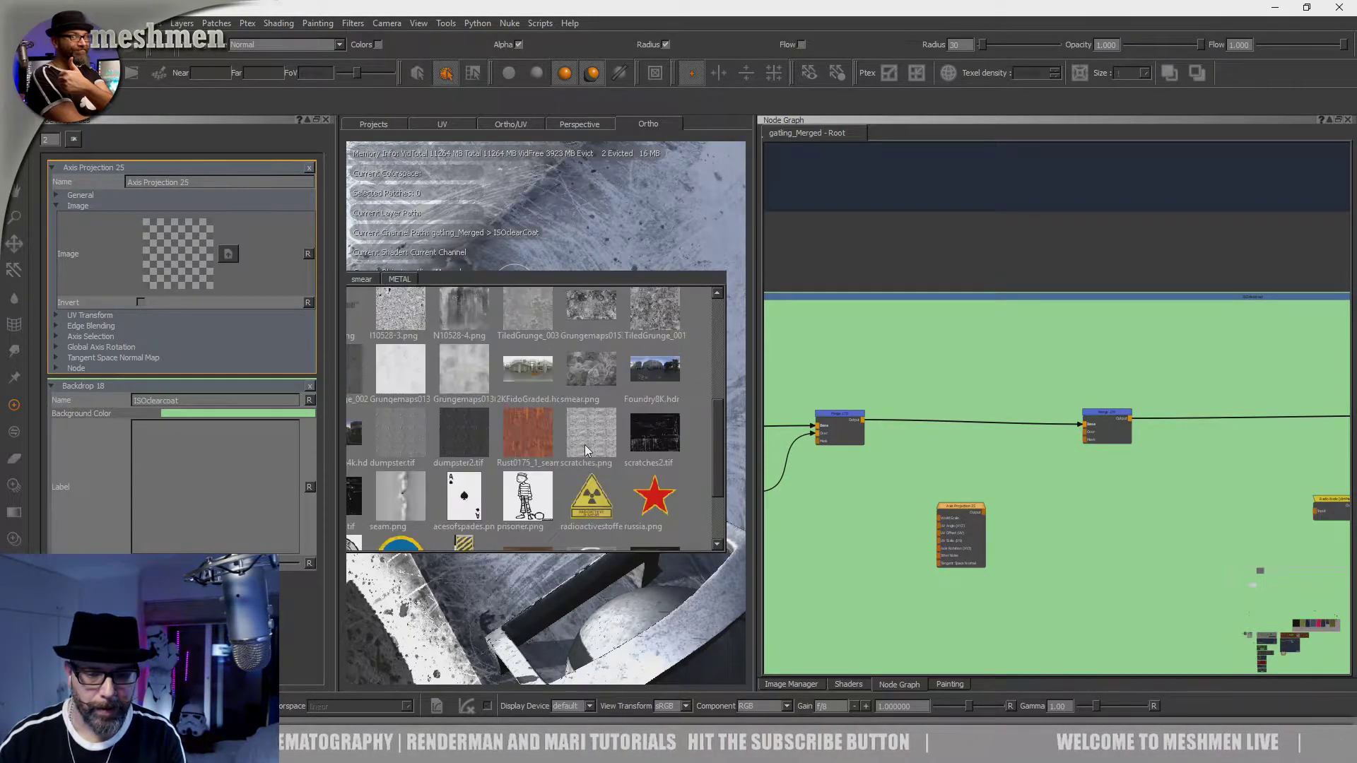
pyautogui.scroll(-2, 585, 444)
pyautogui.press('i')
pyautogui.press('i')
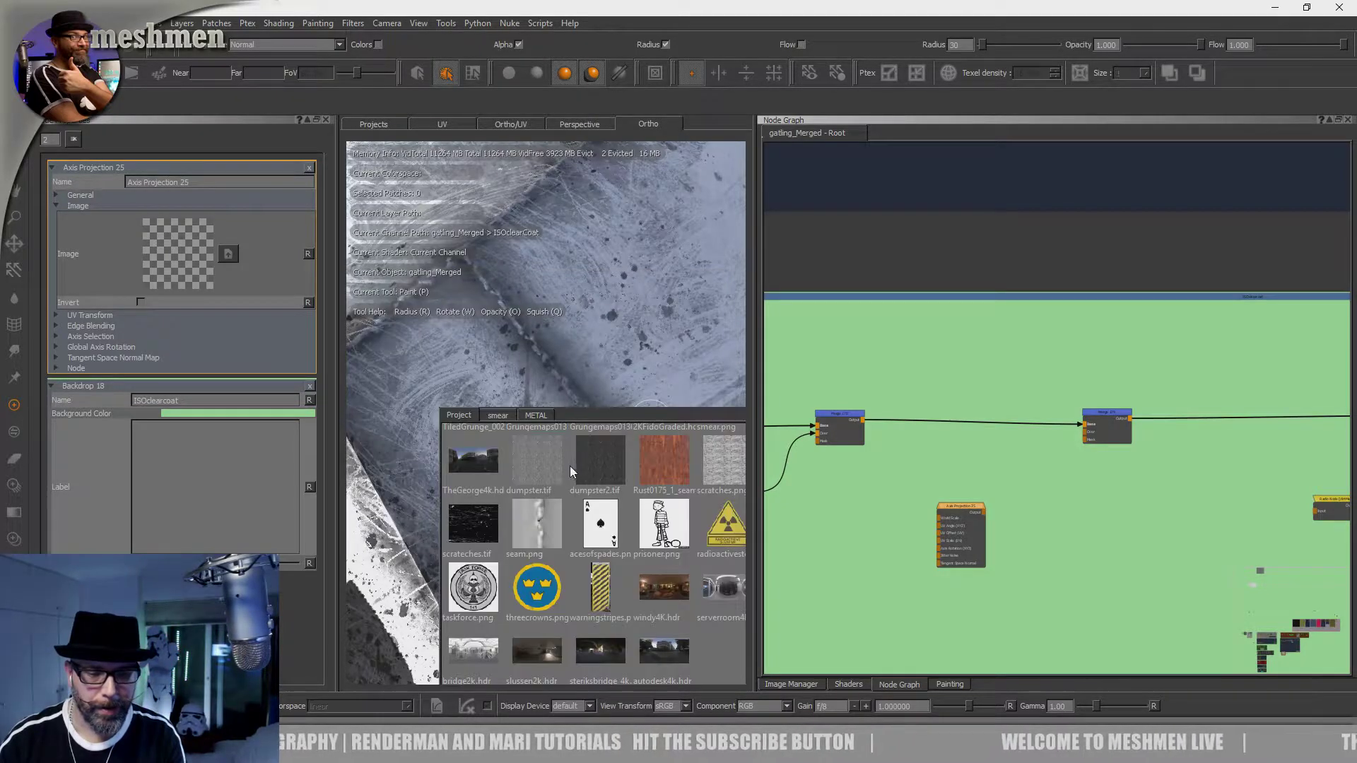
pyautogui.press('i')
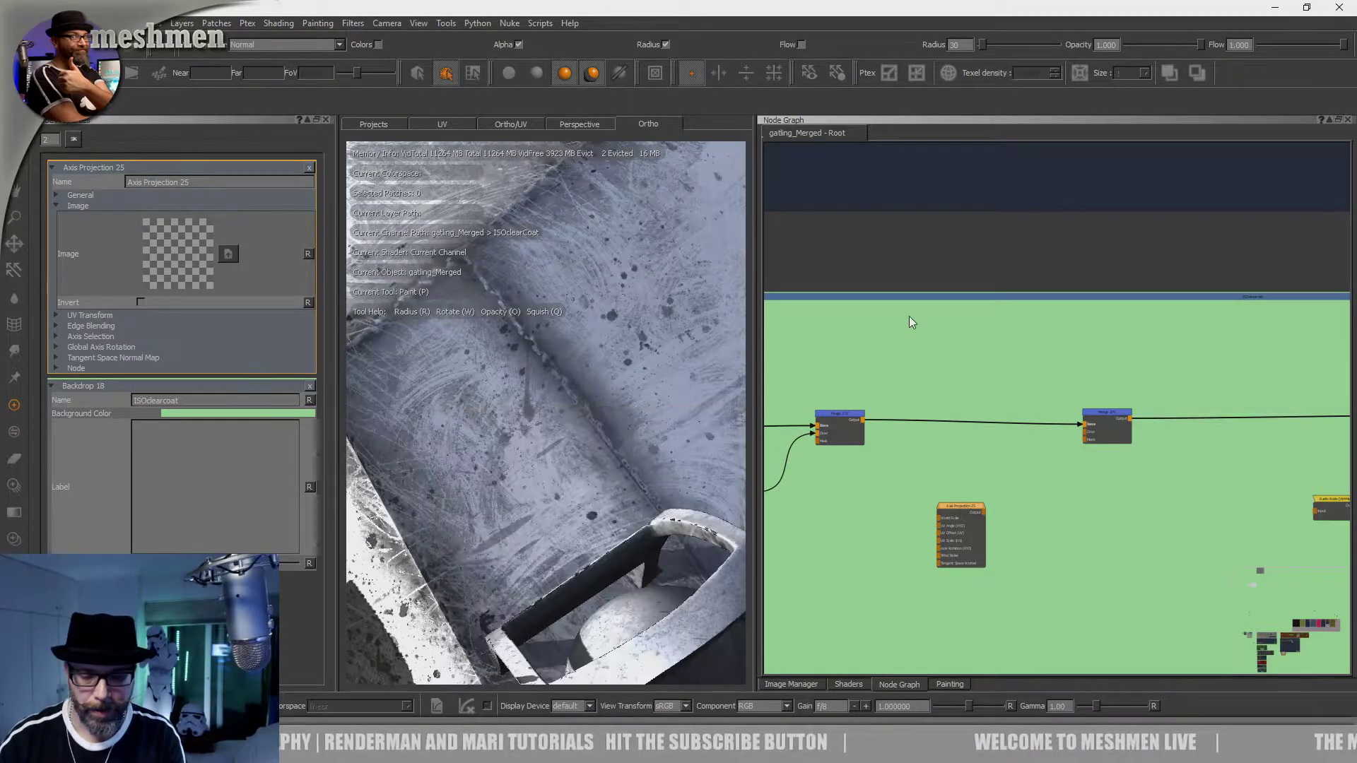
# Step: Assign the light scratch texture from the project images to the Axis Projection node and check its output on the model
pyautogui.click(794, 685)
pyautogui.moveTo(1178, 408); pyautogui.dragTo(178, 253)
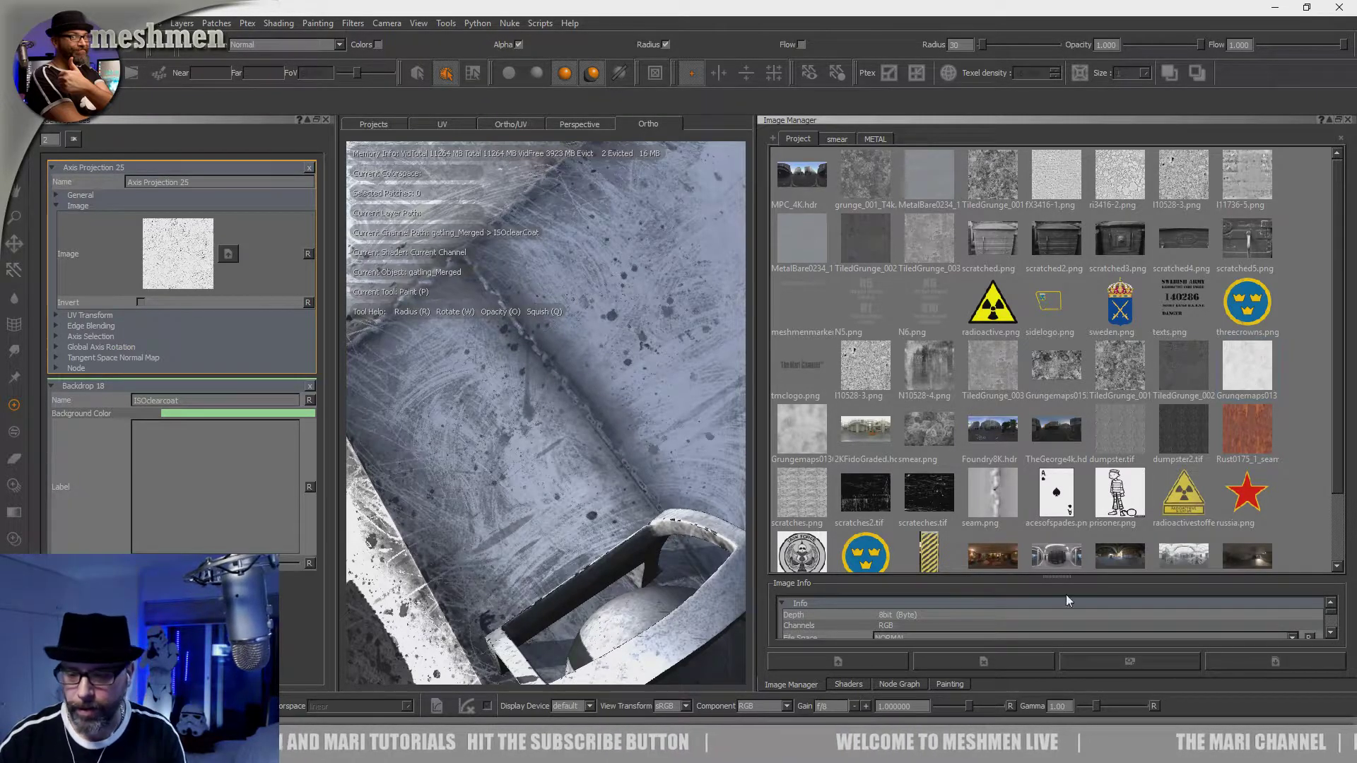
pyautogui.click(905, 684)
pyautogui.moveTo(968, 503); pyautogui.dragTo(971, 502)
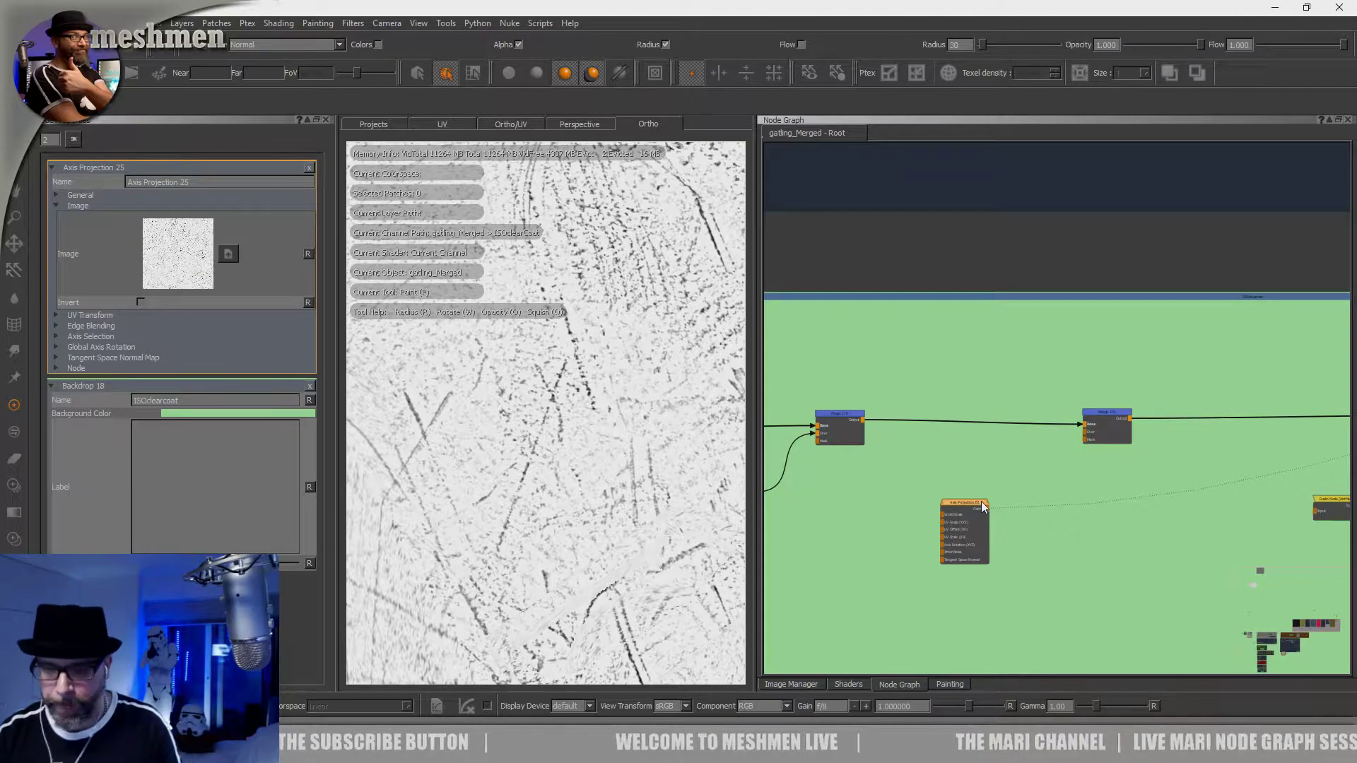
pyautogui.moveTo(983, 507); pyautogui.dragTo(983, 505)
pyautogui.scroll(-8, 629, 473)
pyautogui.scroll(8, 629, 473)
pyautogui.moveTo(629, 474)
pyautogui.keyDown('alt'); pyautogui.mouseDown()
pyautogui.moveTo(640, 479)
pyautogui.moveTo(596, 454)
pyautogui.moveTo(812, 491)
pyautogui.mouseUp(); pyautogui.keyUp('alt')
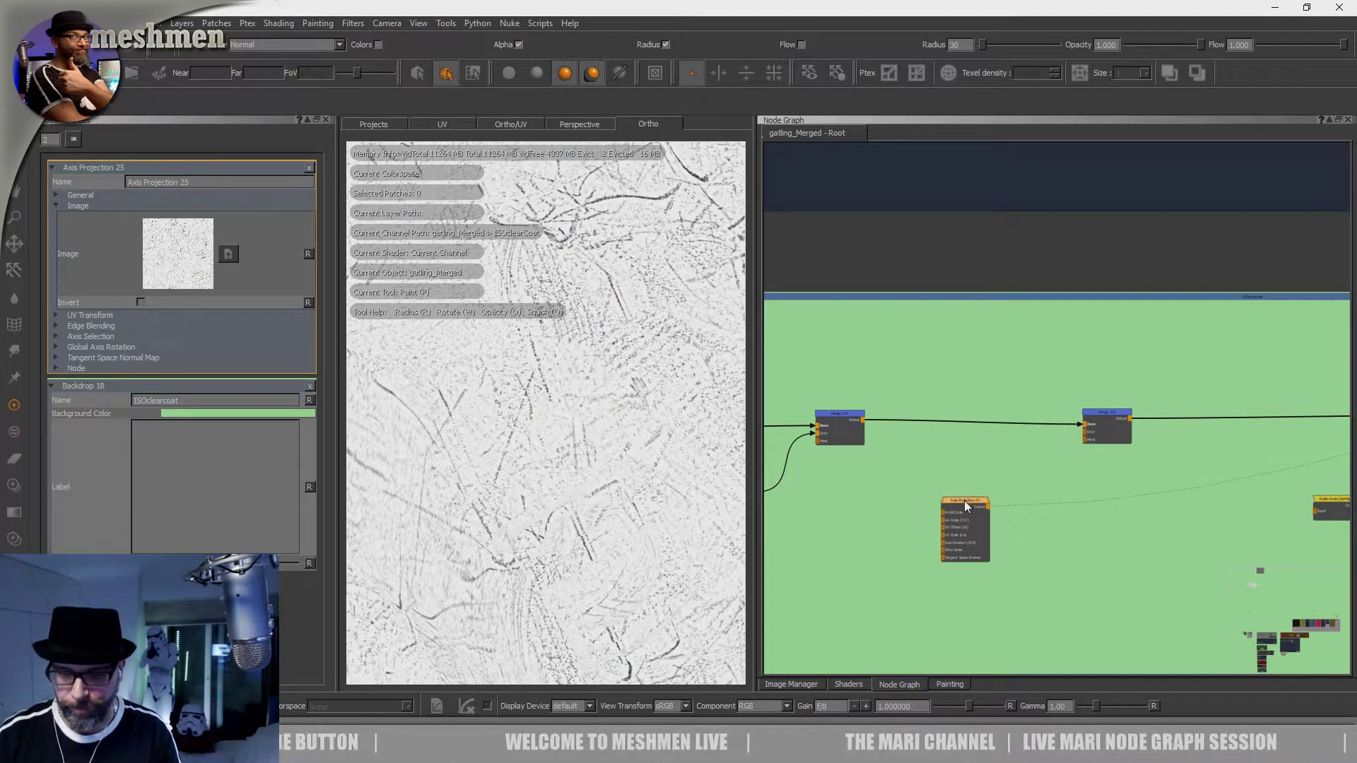
# Step: Set the Axis Projection's World Scale to 21, checking the size of the scratches on the model
pyautogui.click(56, 195)
pyautogui.moveTo(151, 302); pyautogui.dragTo(148, 316)
pyautogui.keyDown('alt'); pyautogui.moveTo(498, 417); pyautogui.dragTo(483, 448); pyautogui.keyUp('alt')
pyautogui.moveTo(483, 448)
pyautogui.keyDown('alt'); pyautogui.mouseDown(button='right')
pyautogui.moveTo(500, 433)
pyautogui.moveTo(478, 430)
pyautogui.mouseUp(button='right'); pyautogui.keyUp('alt')
pyautogui.keyDown('alt'); pyautogui.moveTo(479, 431); pyautogui.dragTo(567, 455, button='middle'); pyautogui.keyUp('alt')
pyautogui.moveTo(163, 210); pyautogui.dragTo(165, 221)
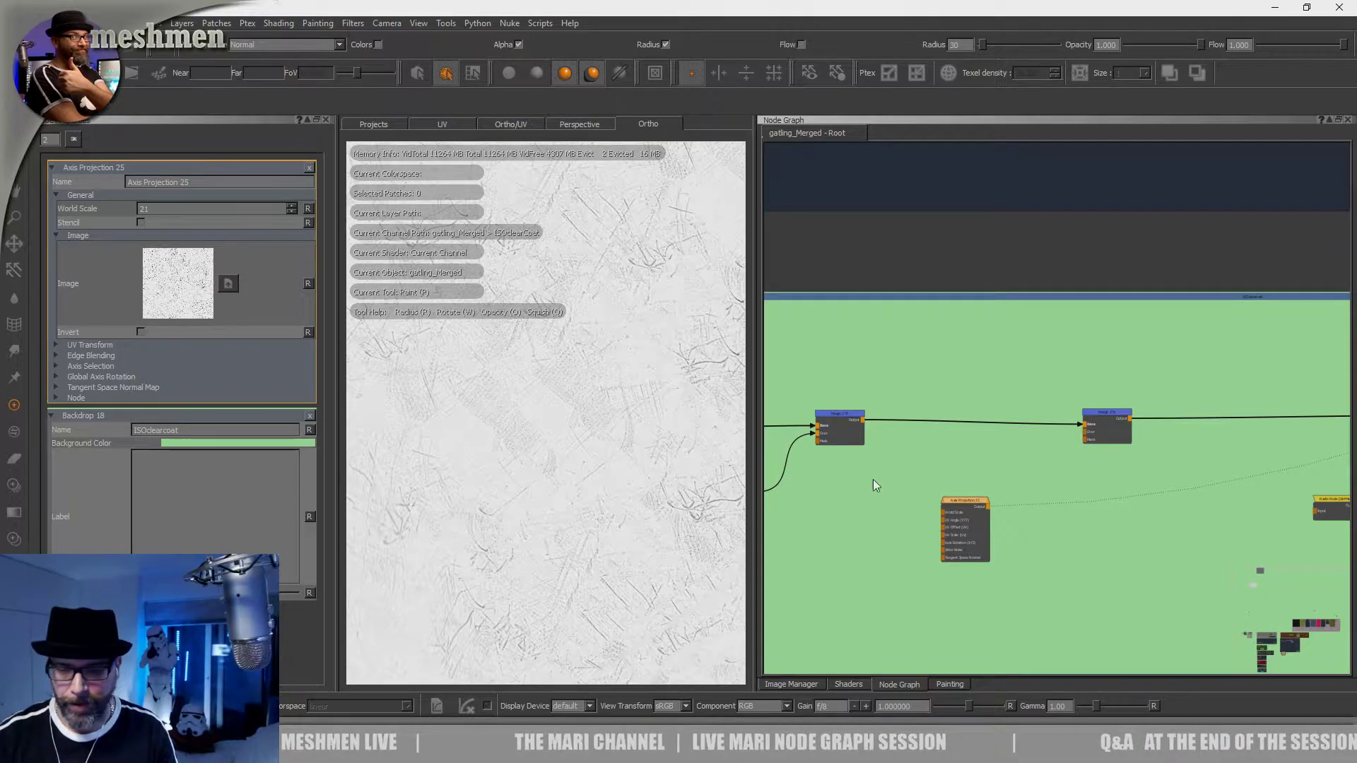
# Step: Connect the Axis Projection to the Over input of the second Merge node and set that Merge's mode to Multiply
pyautogui.moveTo(984, 511); pyautogui.dragTo(956, 506)
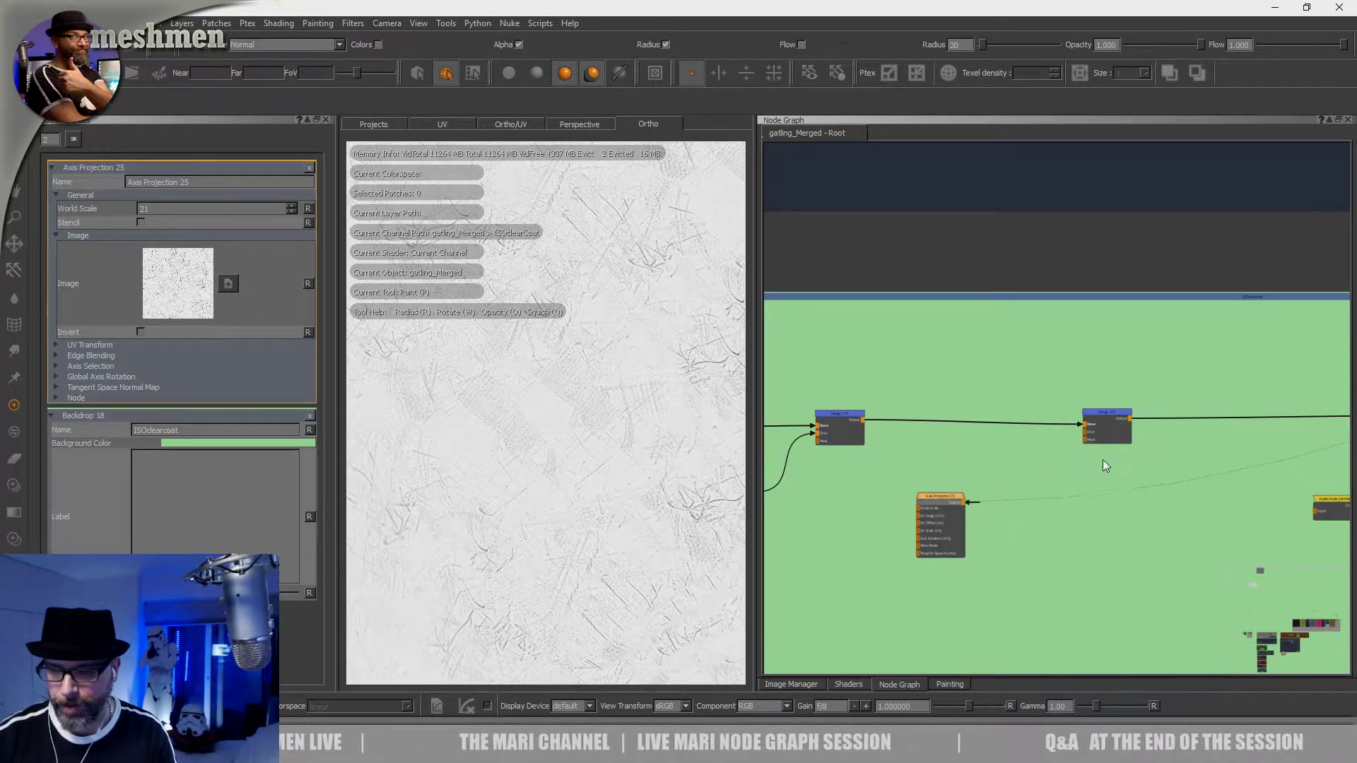
pyautogui.click(1108, 422)
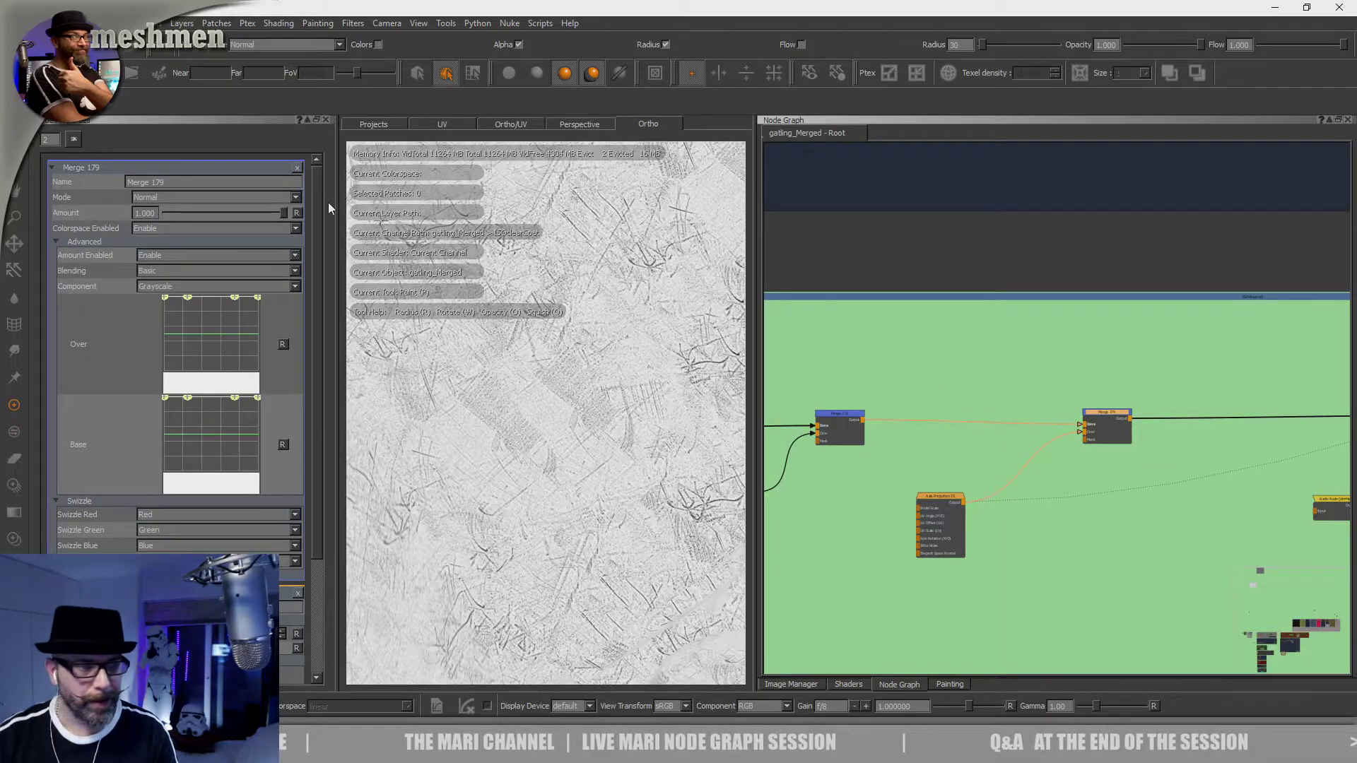
pyautogui.click(180, 198)
pyautogui.click(177, 272)
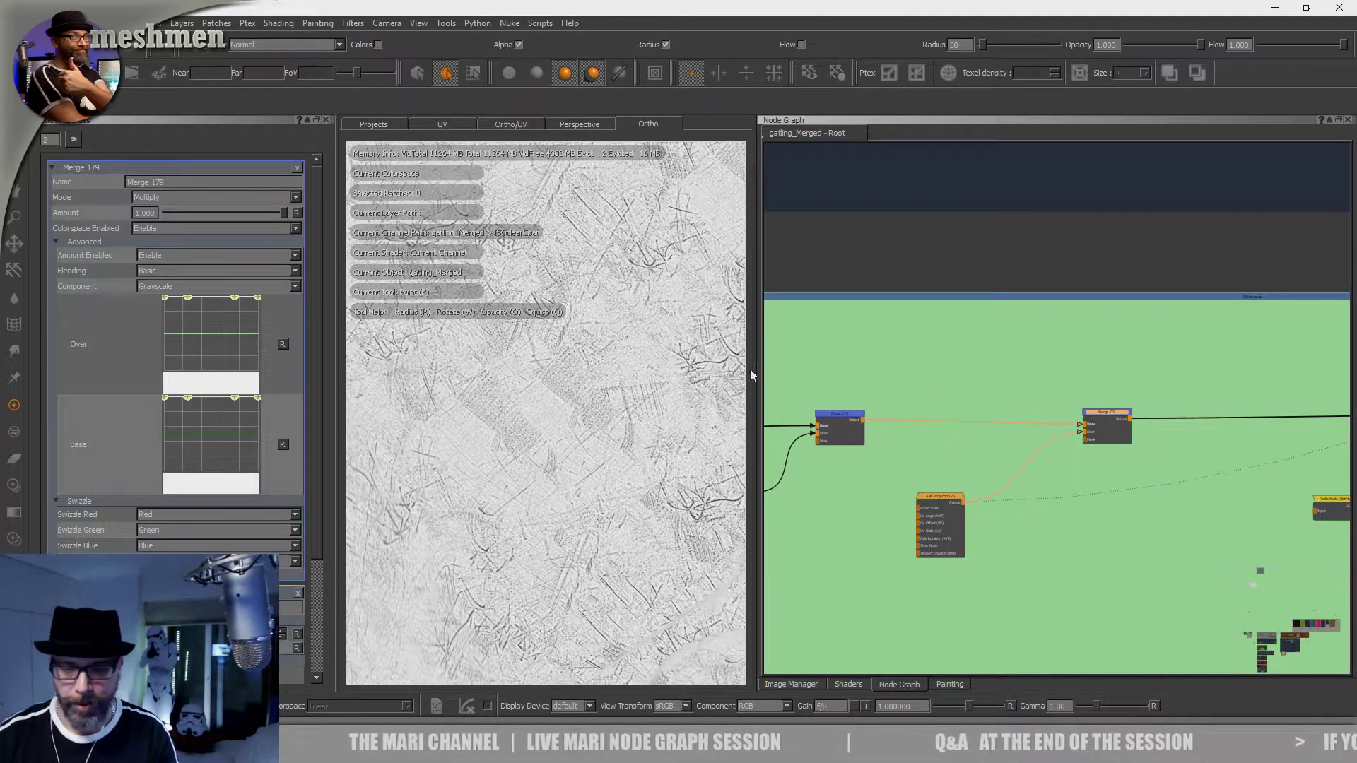
# Step: Display the Multiply Merge's output on the model and examine the blended scratches from different distances
pyautogui.moveTo(1108, 410); pyautogui.dragTo(1110, 405)
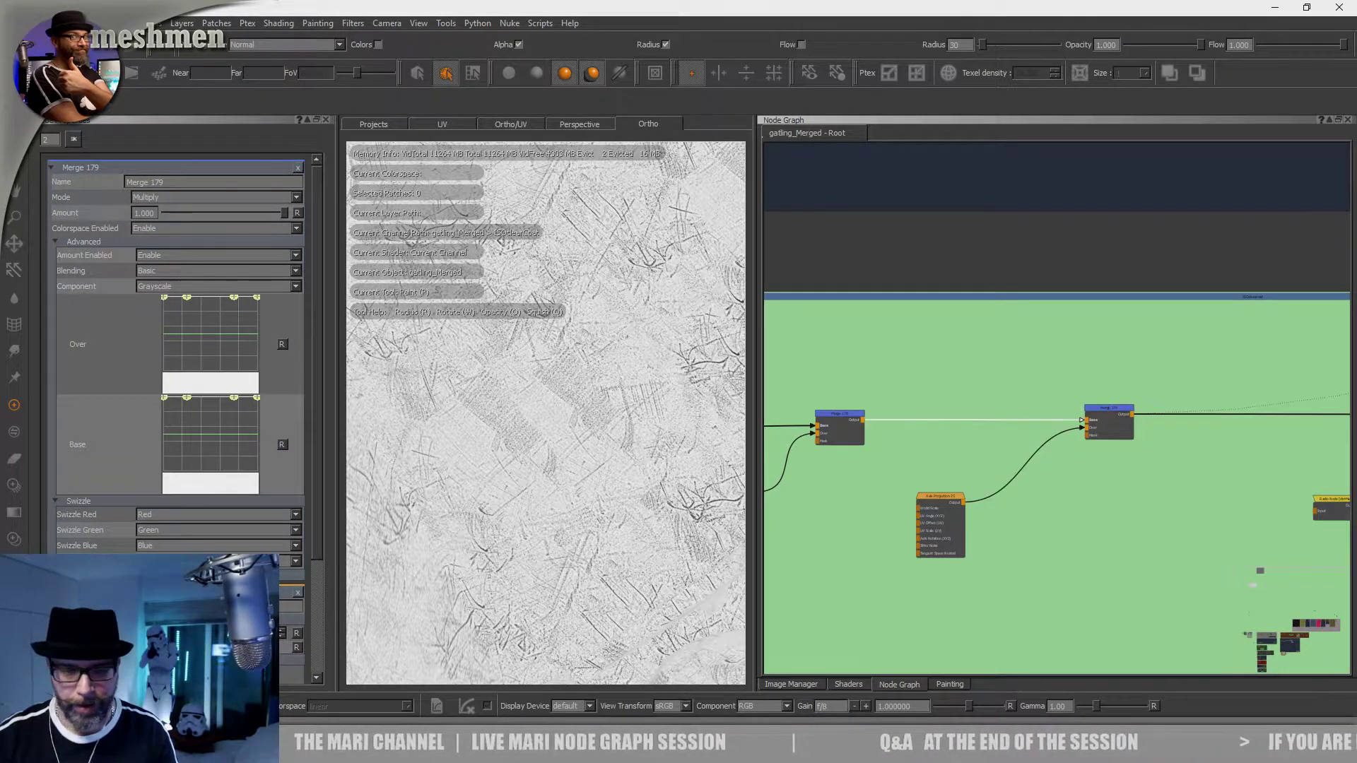
pyautogui.moveTo(547, 452)
pyautogui.keyDown('alt'); pyautogui.mouseDown()
pyautogui.moveTo(553, 484)
pyautogui.moveTo(547, 459)
pyautogui.mouseUp(); pyautogui.keyUp('alt')
pyautogui.keyDown('alt'); pyautogui.moveTo(546, 459); pyautogui.dragTo(473, 442, button='right'); pyautogui.keyUp('alt')
pyautogui.keyDown('alt'); pyautogui.moveTo(474, 441); pyautogui.dragTo(505, 434); pyautogui.keyUp('alt')
pyautogui.keyDown('alt'); pyautogui.moveTo(505, 434); pyautogui.dragTo(491, 431, button='right'); pyautogui.keyUp('alt')
# Step: Display the output of the Clamp node at the end of the chain and inspect the combined clear coat mask on the vehicle
pyautogui.moveTo(1233, 445); pyautogui.dragTo(973, 435, button='middle')
pyautogui.moveTo(1186, 431); pyautogui.dragTo(1097, 442, button='middle')
pyautogui.press('1')
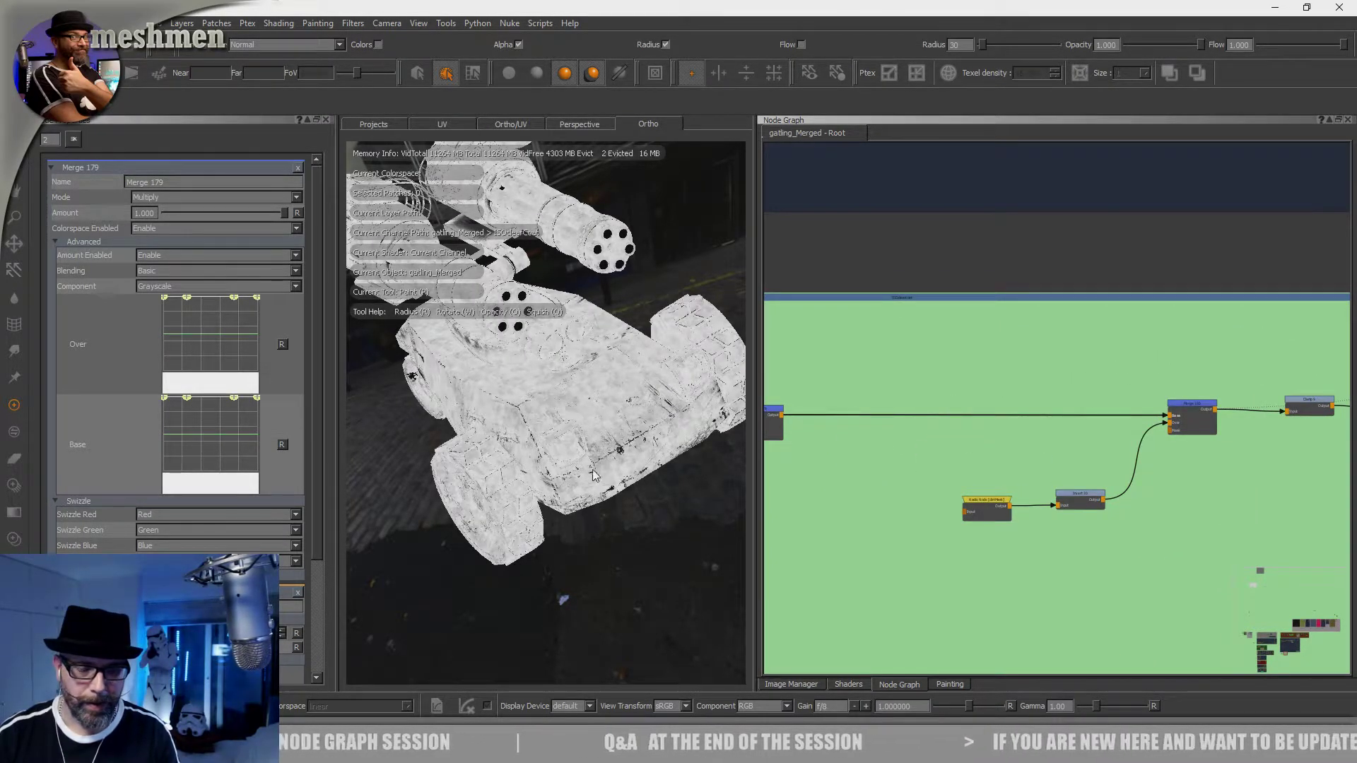
pyautogui.scroll(10, 552, 438)
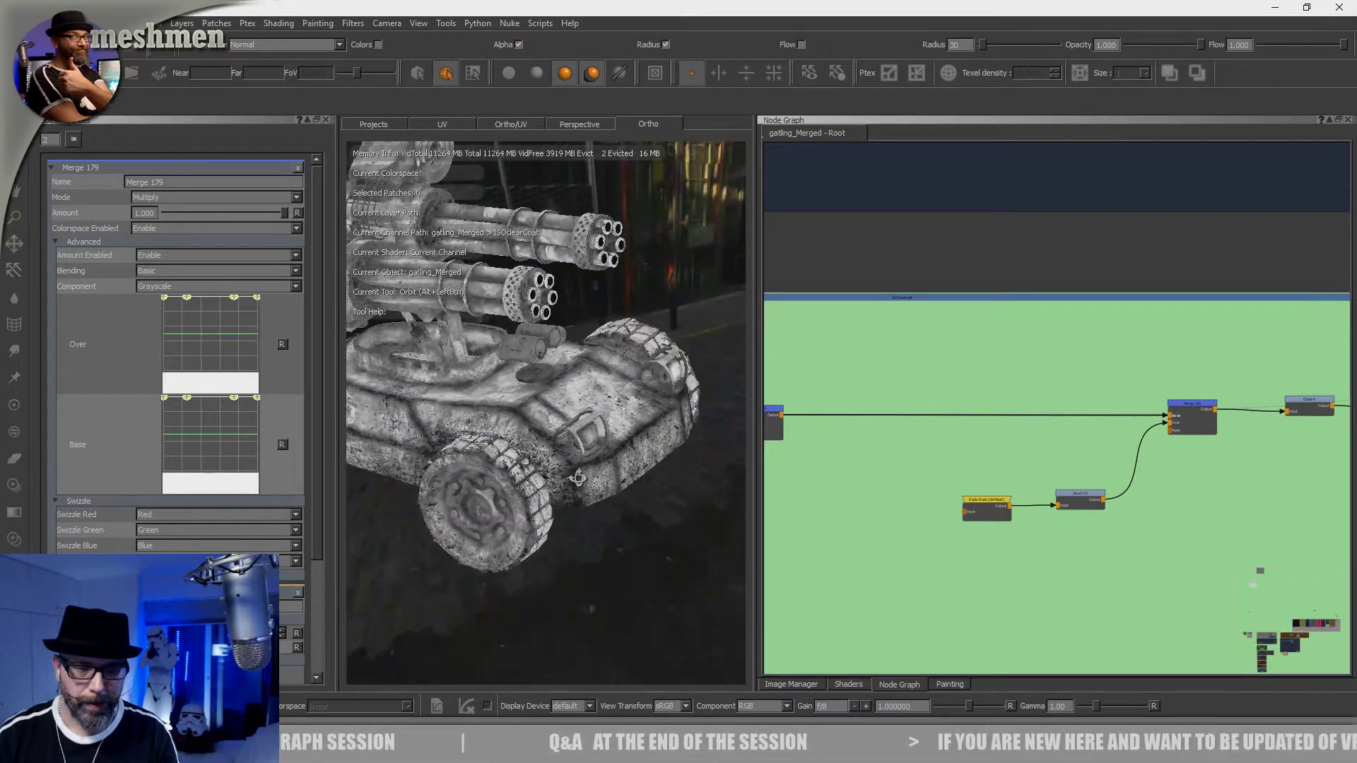
pyautogui.scroll(8, 553, 438)
pyautogui.moveTo(553, 438)
pyautogui.keyDown('alt'); pyautogui.mouseDown()
pyautogui.moveTo(519, 432)
pyautogui.moveTo(596, 436)
pyautogui.moveTo(363, 341)
pyautogui.moveTo(596, 460)
pyautogui.moveTo(607, 448)
pyautogui.moveTo(594, 480)
pyautogui.moveTo(620, 497)
pyautogui.moveTo(566, 452)
pyautogui.mouseUp(); pyautogui.keyUp('alt')
pyautogui.scroll(-8, 520, 432)
pyautogui.press('a')
pyautogui.scroll(10, 628, 460)
pyautogui.scroll(-4, 608, 448)
pyautogui.scroll(6, 622, 403)
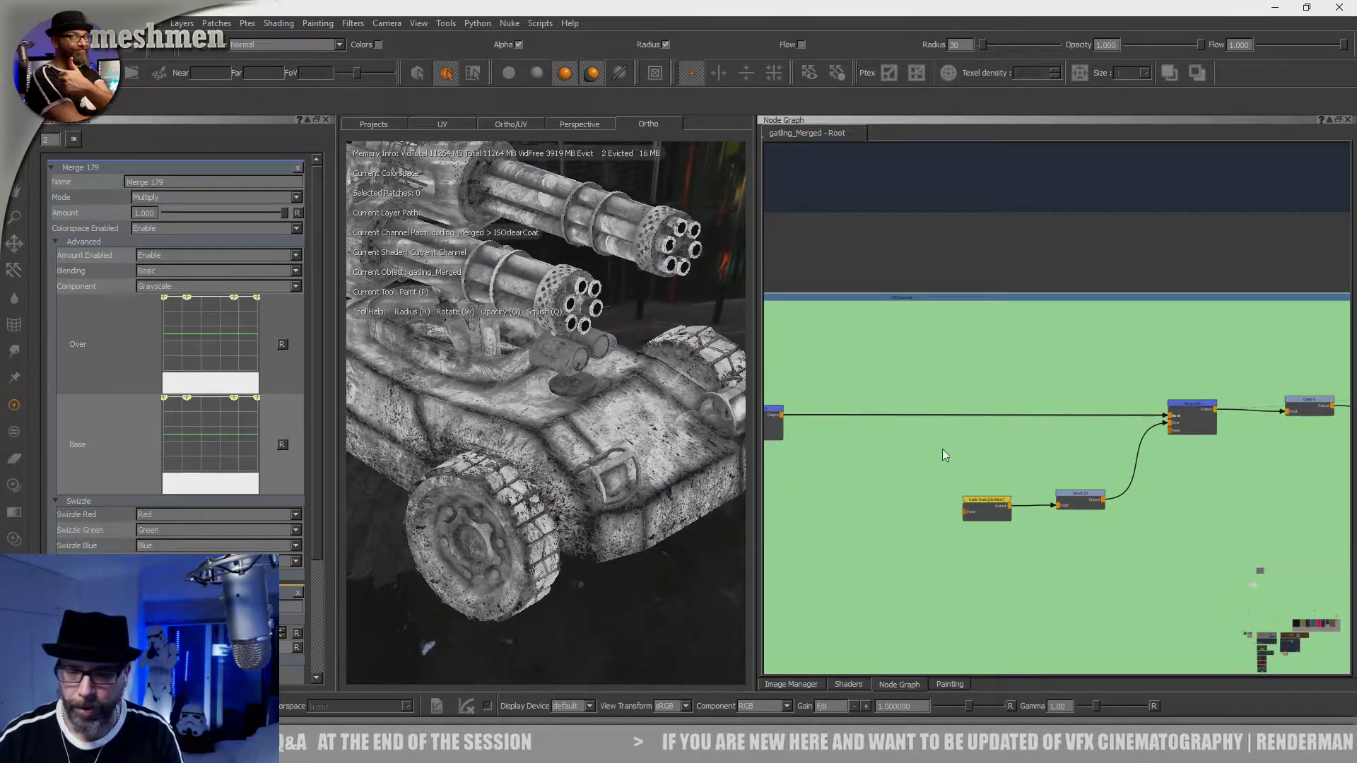
# Step: Move the ISOclearCoat channel node and the Clamp node further right inside the green backdrop to space out the chain's end
pyautogui.scroll(-2, 1074, 447)
pyautogui.scroll(-5, 1074, 445)
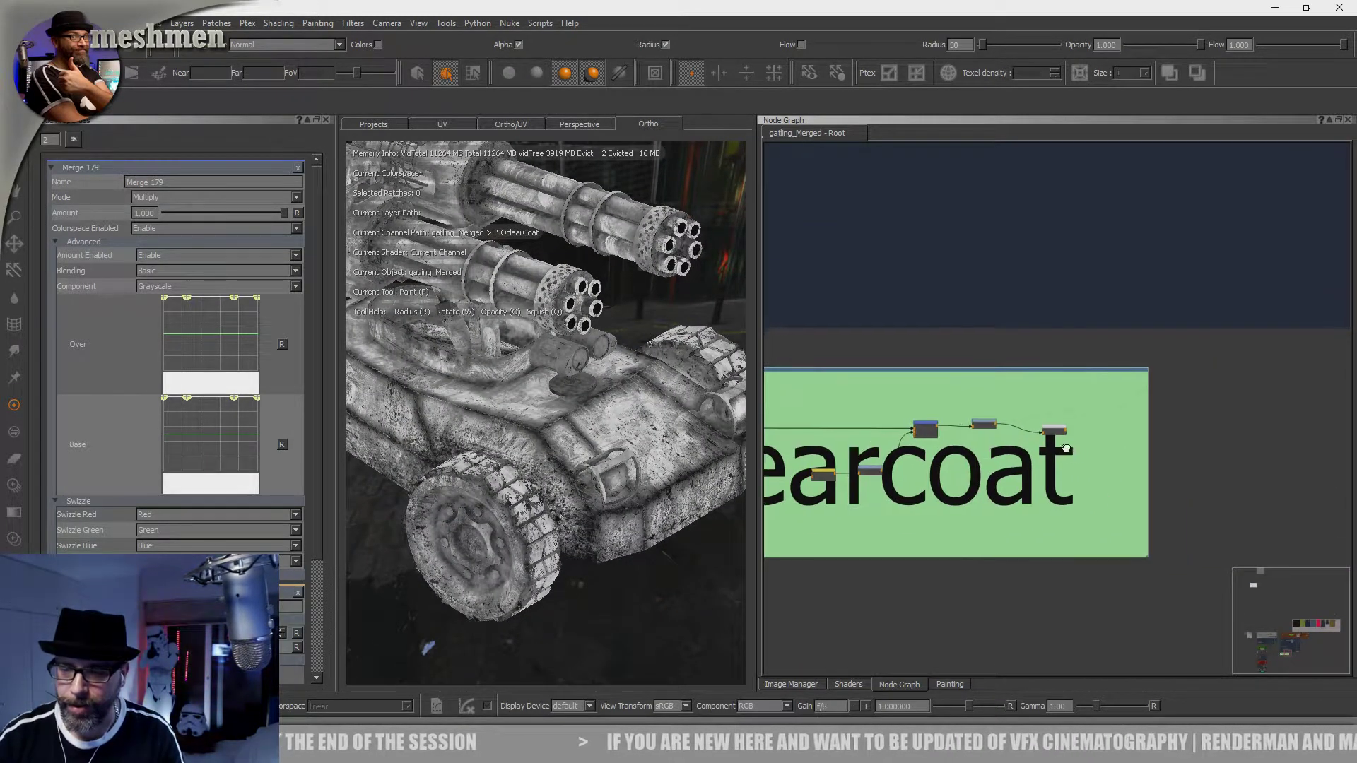
pyautogui.scroll(2, 1075, 456)
pyautogui.moveTo(1033, 413); pyautogui.dragTo(1161, 383)
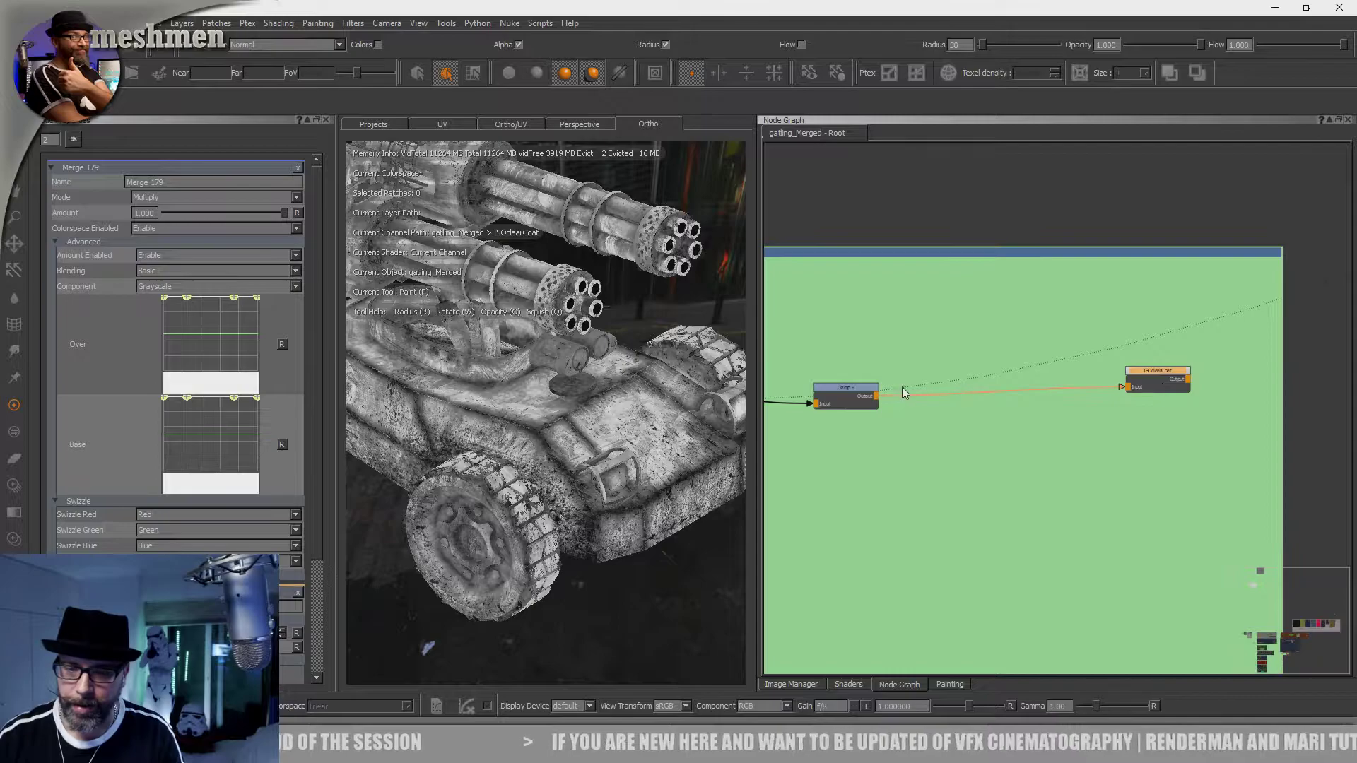
pyautogui.moveTo(850, 390); pyautogui.dragTo(996, 392)
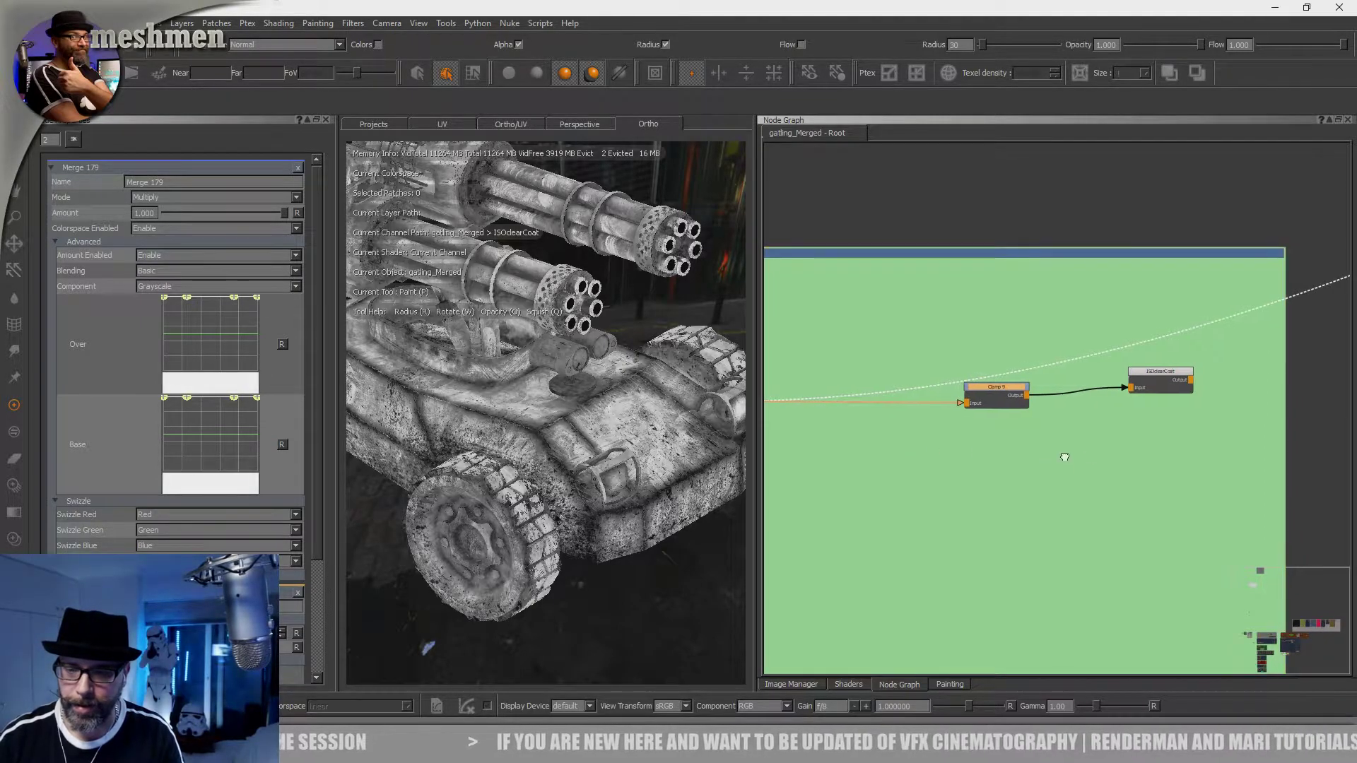
pyautogui.moveTo(1050, 455); pyautogui.dragTo(1220, 459, button='middle')
pyautogui.scroll(-4, 986, 468)
pyautogui.scroll(-3, 986, 467)
pyautogui.click(992, 468)
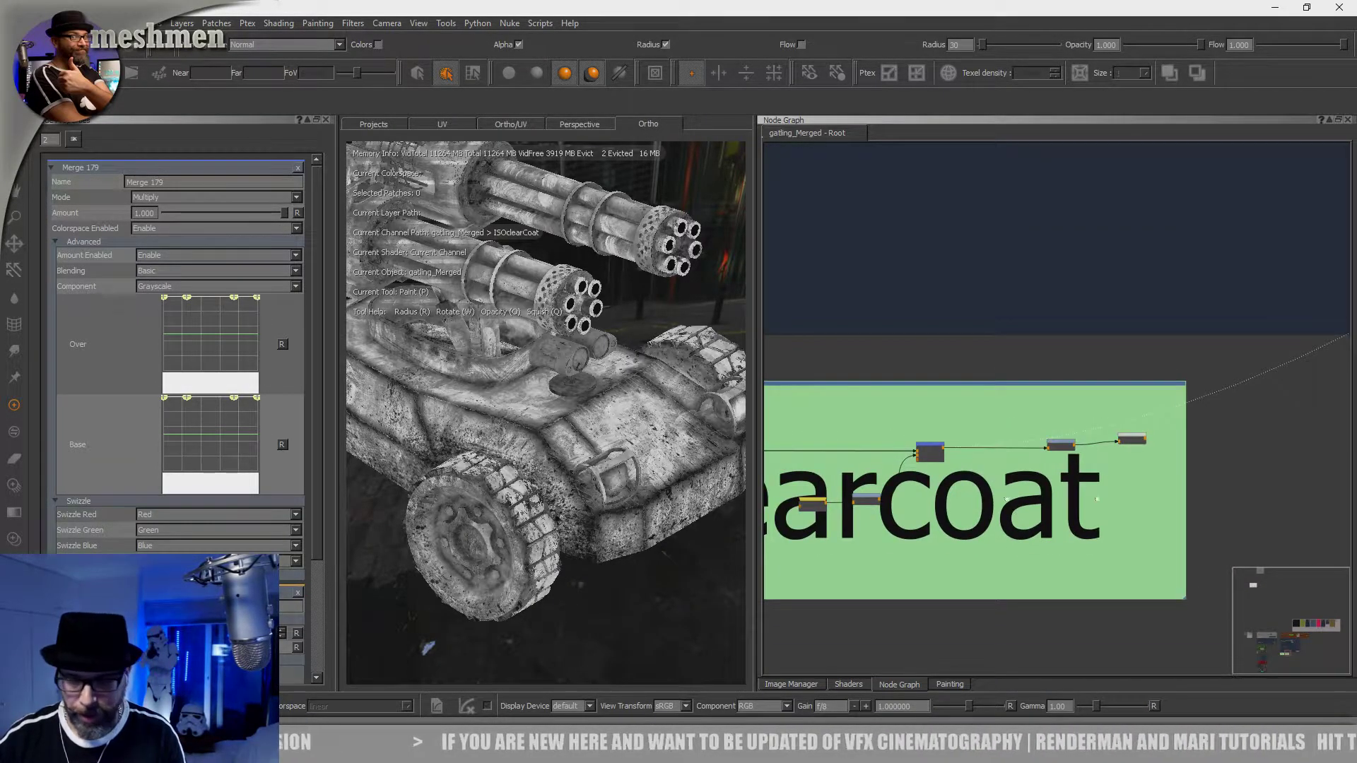
pyautogui.moveTo(1001, 490); pyautogui.dragTo(1090, 517, button='middle')
# Step: Jump to the ISO bookmark and bring the isolation channel nodes into view
pyautogui.press('j')
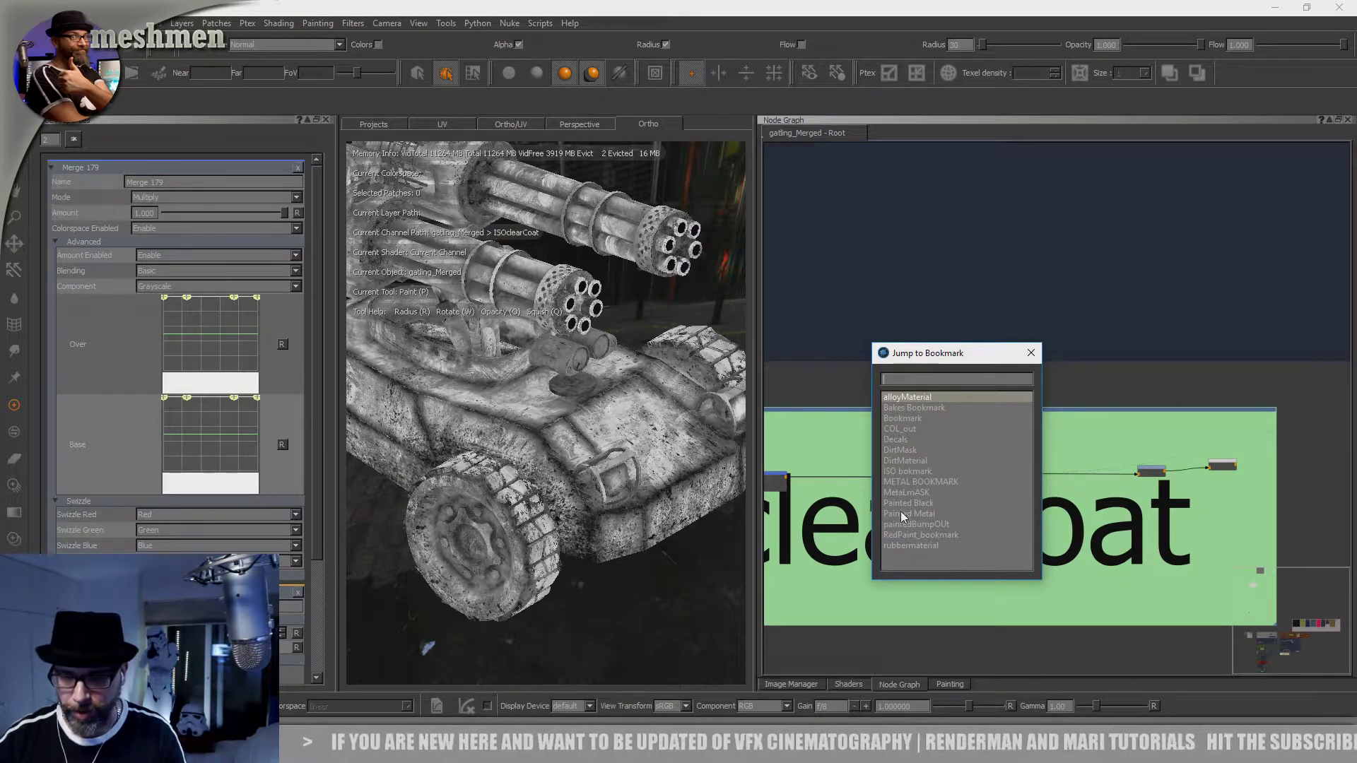
pyautogui.click(906, 471)
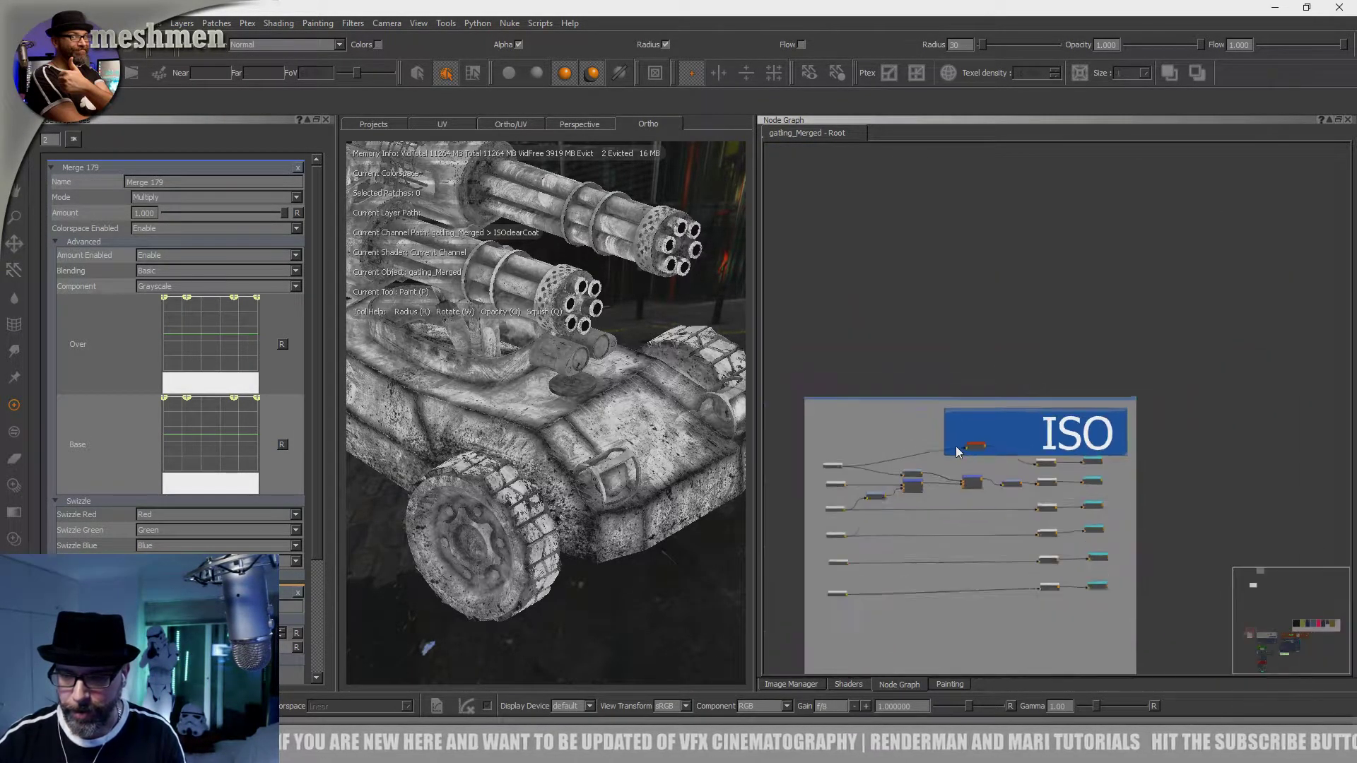
pyautogui.scroll(3, 986, 439)
pyautogui.moveTo(1111, 483); pyautogui.dragTo(984, 397, button='middle')
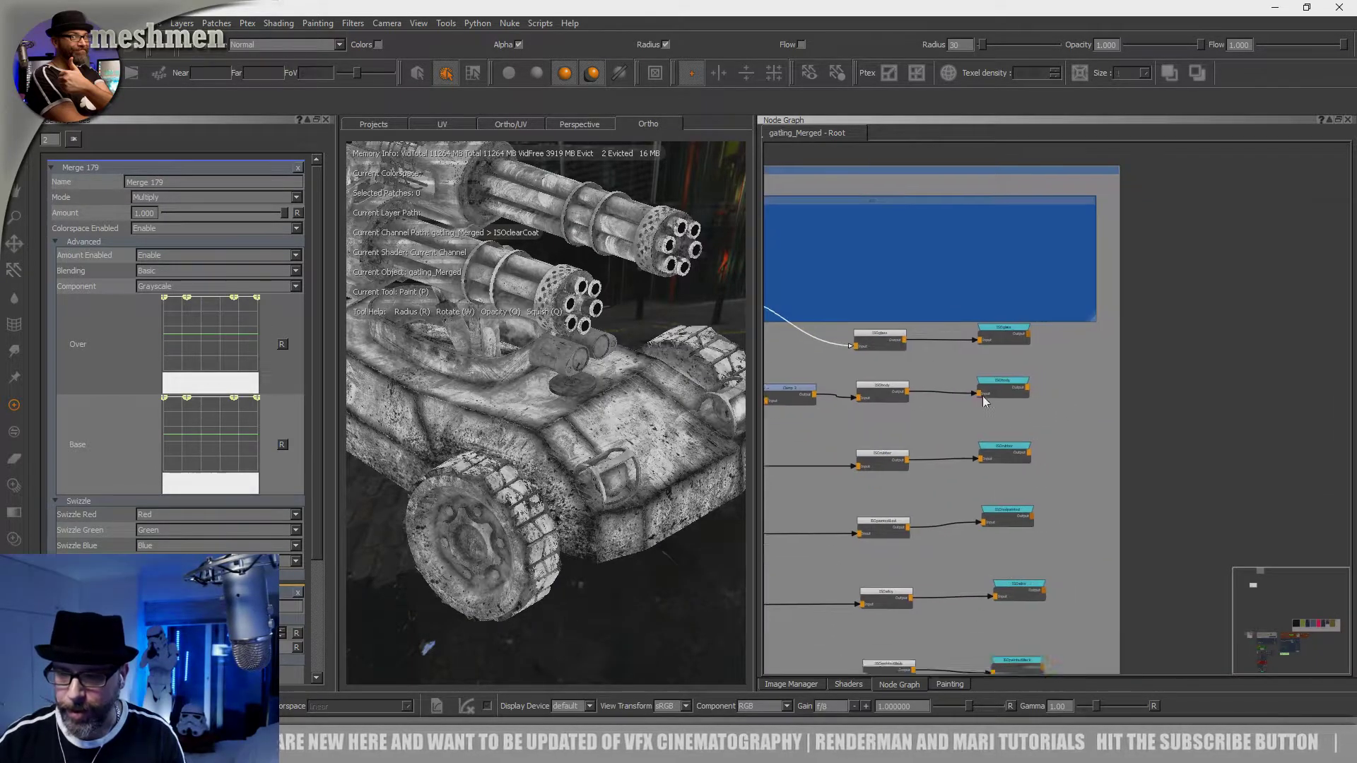
pyautogui.scroll(4, 984, 397)
pyautogui.scroll(-2, 982, 397)
# Step: Display the ISObody node's mask on the vehicle and examine which parts it isolates
pyautogui.click(1031, 389)
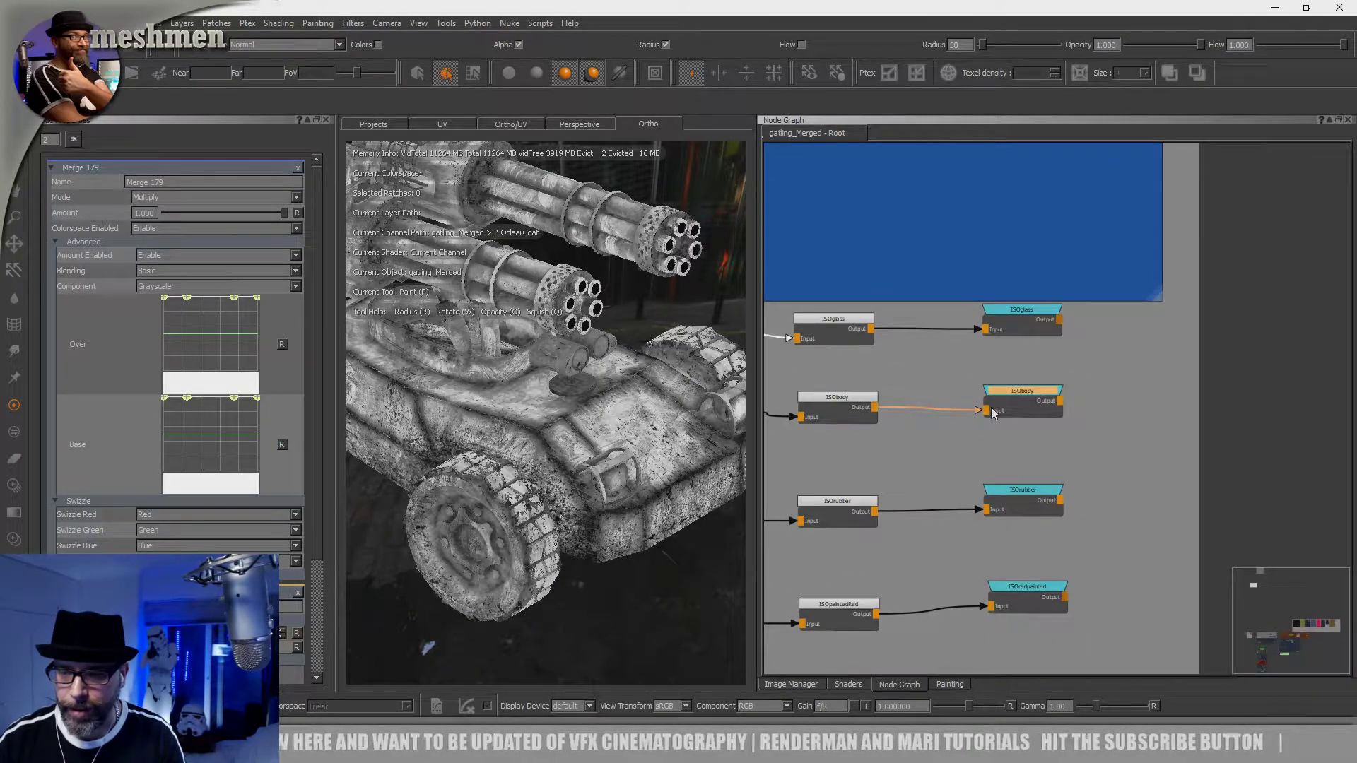
pyautogui.press('1')
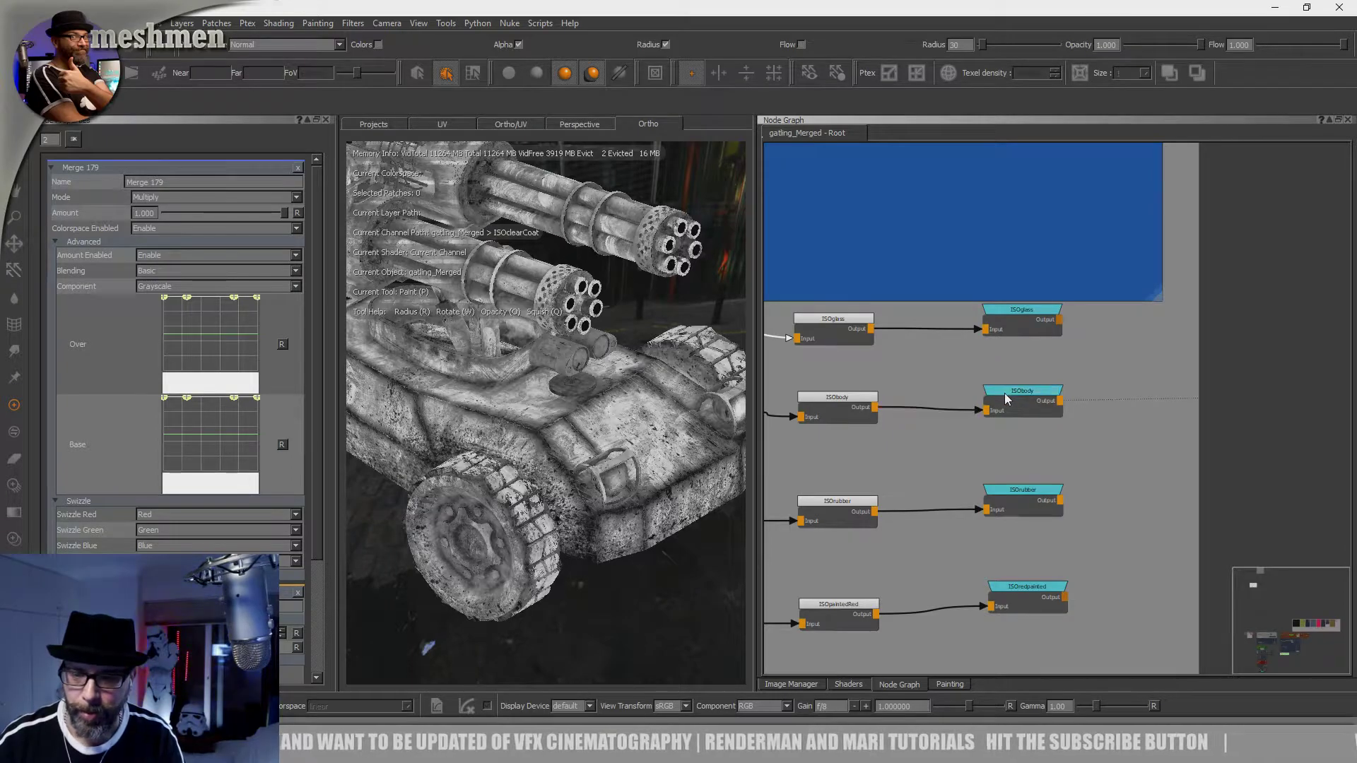
pyautogui.keyDown('alt'); pyautogui.moveTo(601, 438); pyautogui.dragTo(652, 425); pyautogui.keyUp('alt')
pyautogui.keyDown('alt'); pyautogui.moveTo(647, 425); pyautogui.dragTo(617, 434, button='right'); pyautogui.keyUp('alt')
pyautogui.moveTo(616, 434)
pyautogui.keyDown('alt'); pyautogui.mouseDown()
pyautogui.moveTo(587, 443)
pyautogui.moveTo(595, 431)
pyautogui.mouseUp(); pyautogui.keyUp('alt')
pyautogui.moveTo(608, 444); pyautogui.dragTo(615, 448)
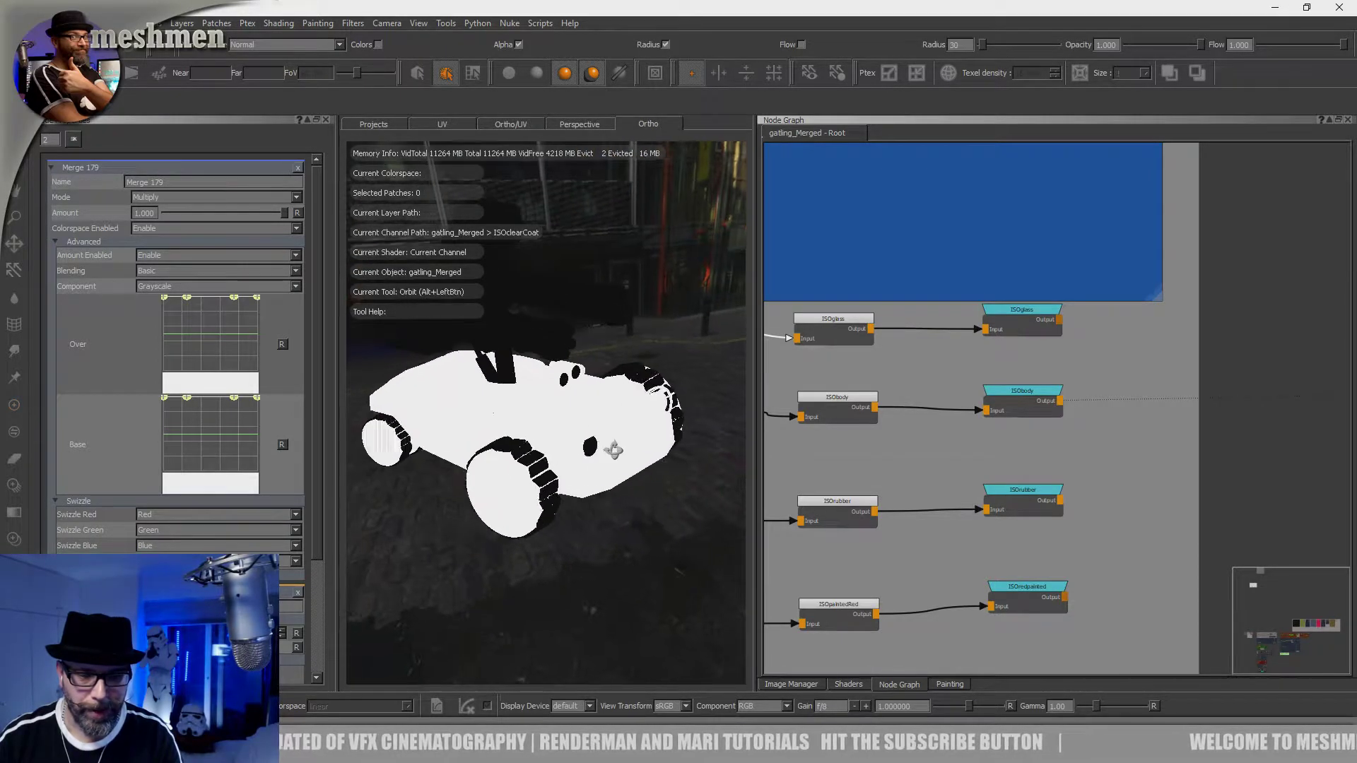
pyautogui.press('p')
# Step: Create a Bookmark node above the ISOclearCoat channel node in the green backdrop and name it ISOclearcoat
pyautogui.press('j')
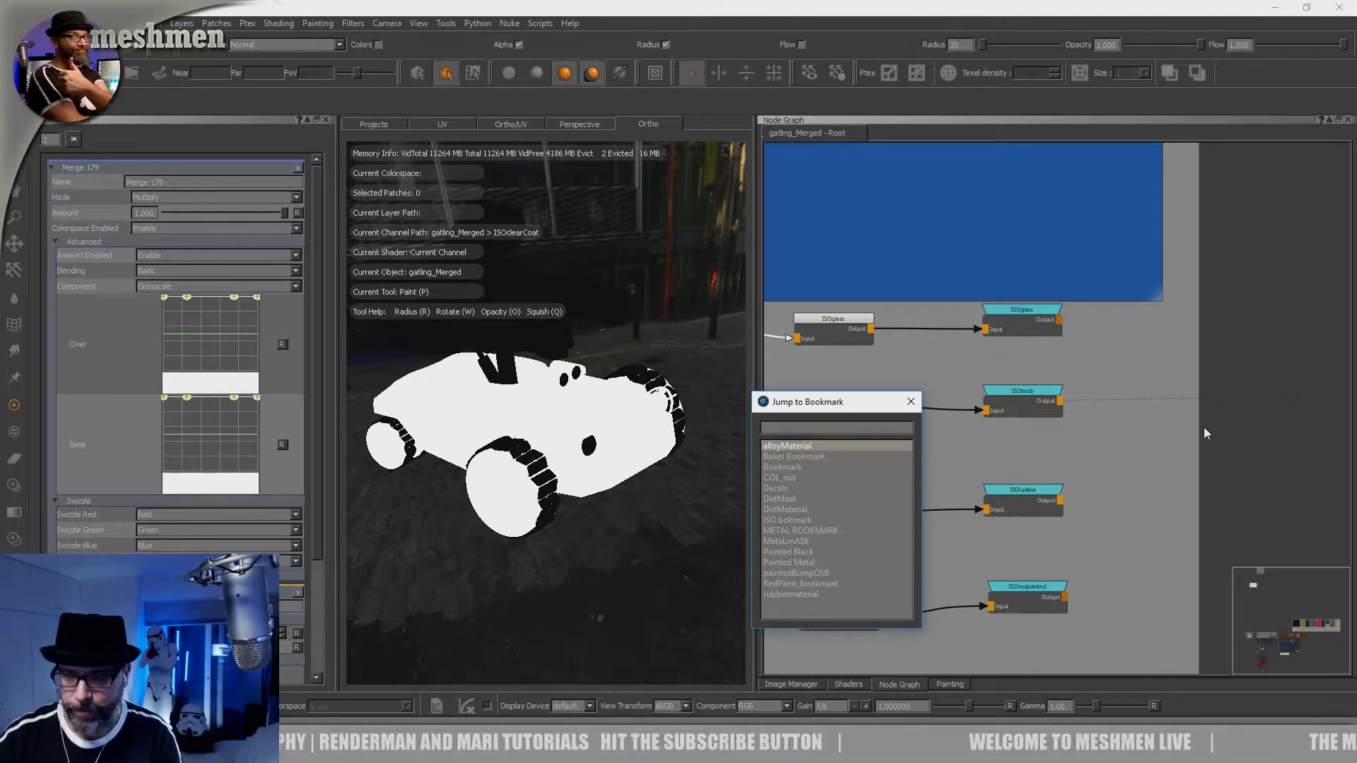
pyautogui.press('Return')
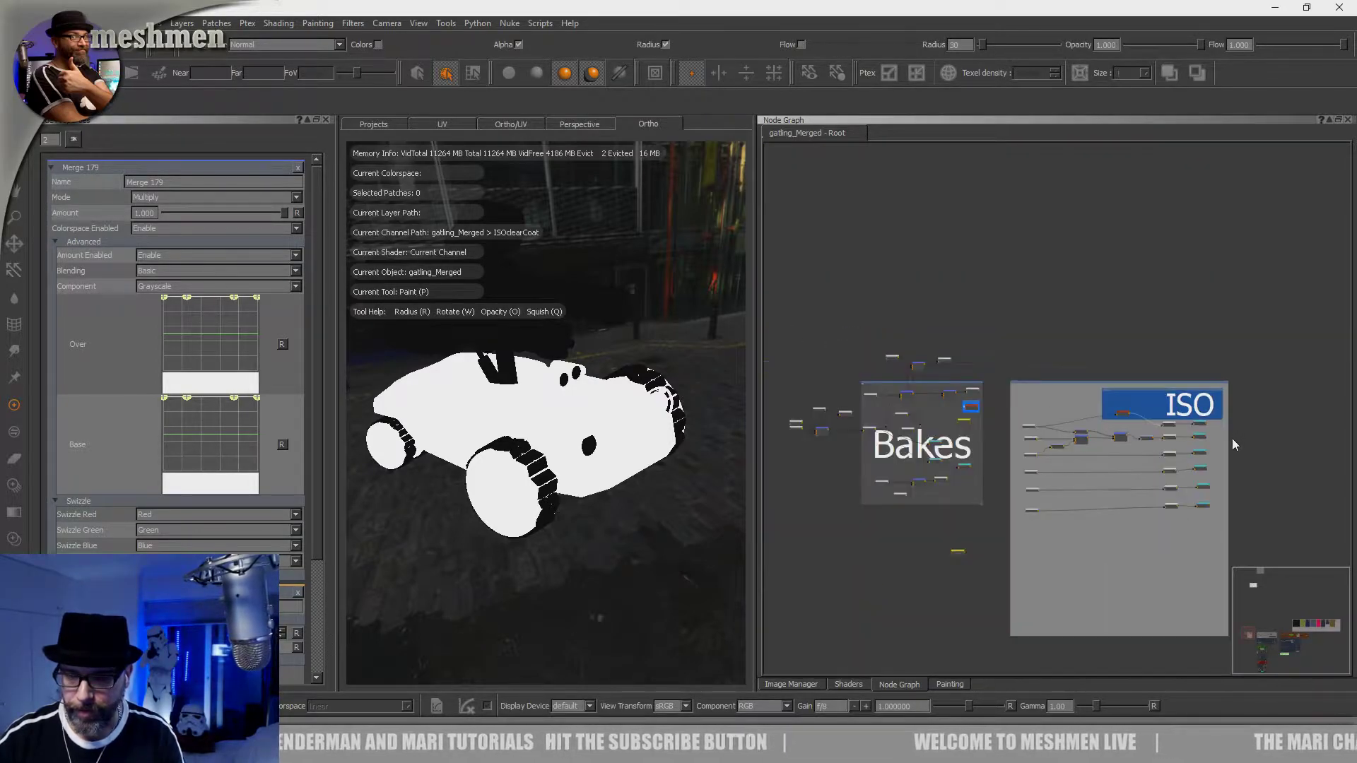
pyautogui.scroll(5, 1069, 481)
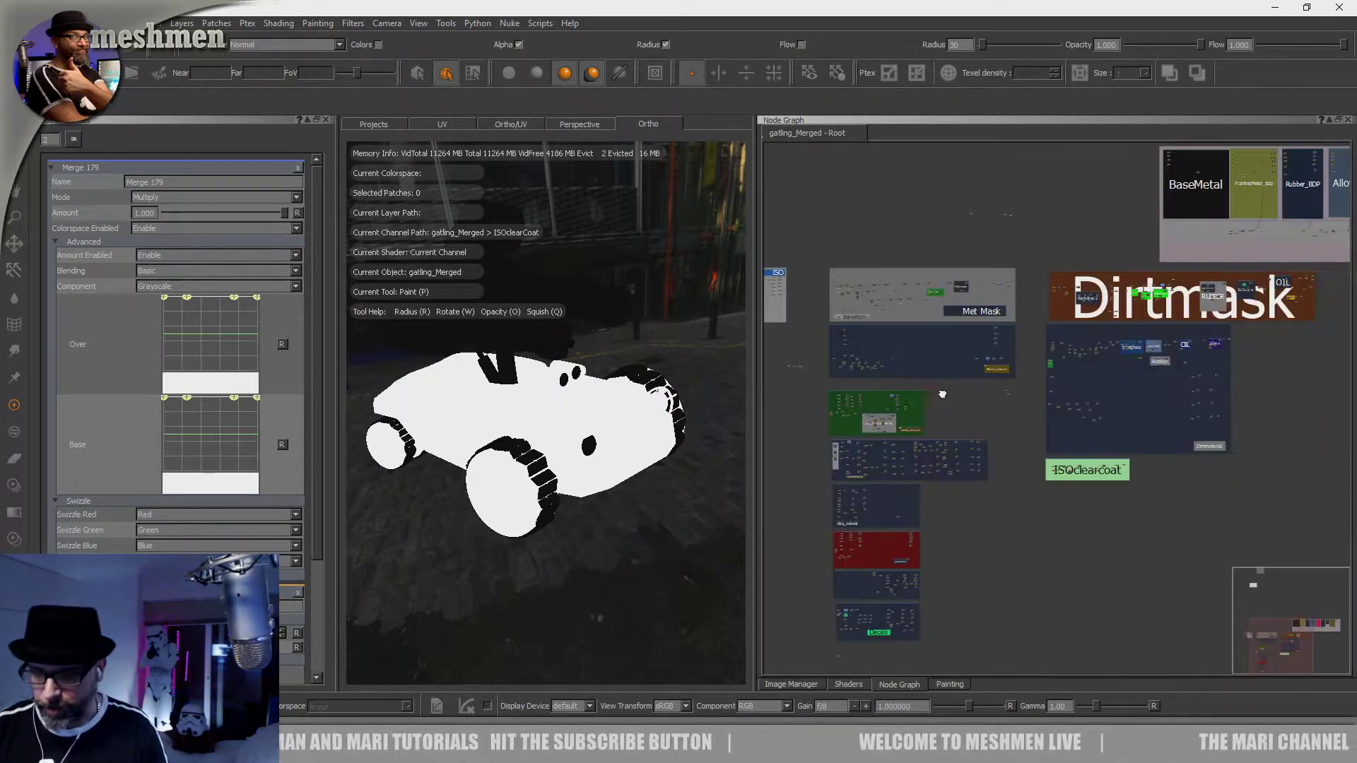
pyautogui.scroll(8, 1079, 473)
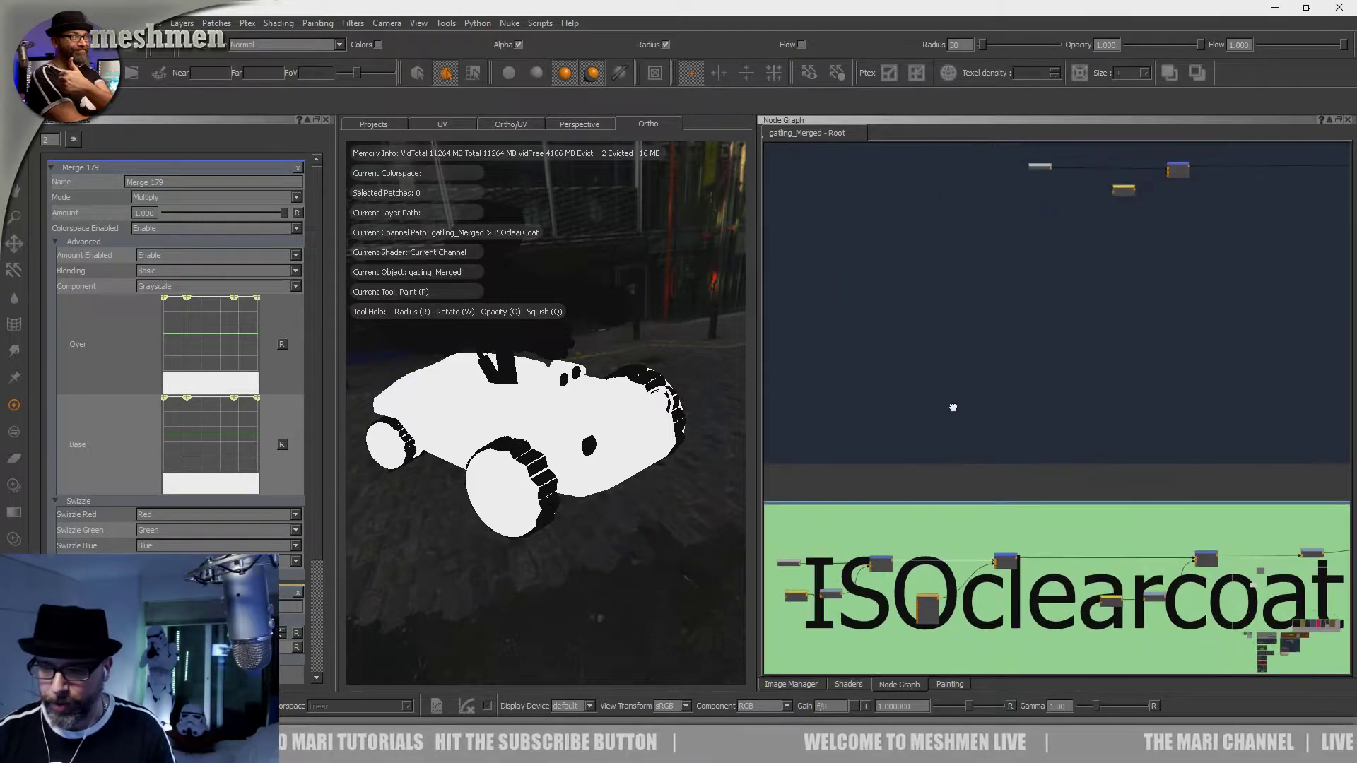
pyautogui.scroll(3, 1088, 470)
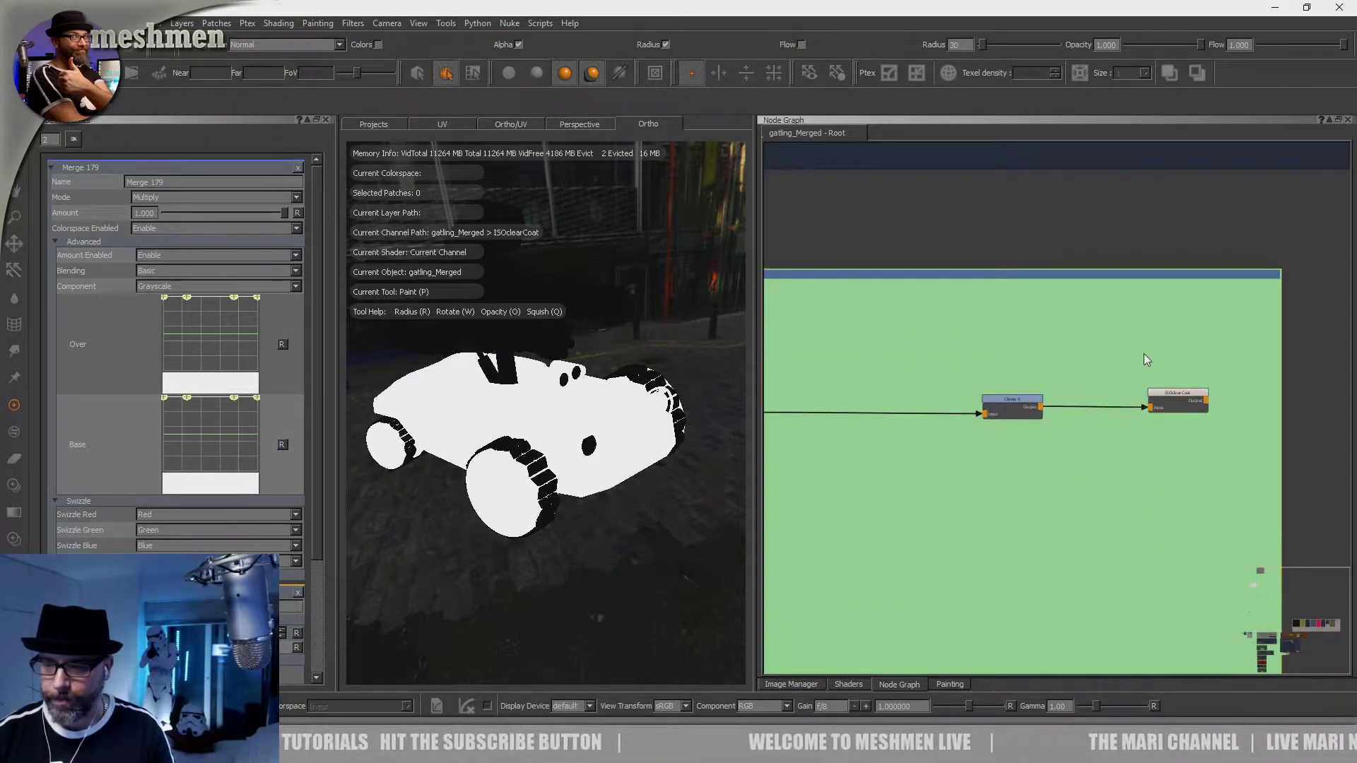
pyautogui.press('Tab')
pyautogui.write('BOO')
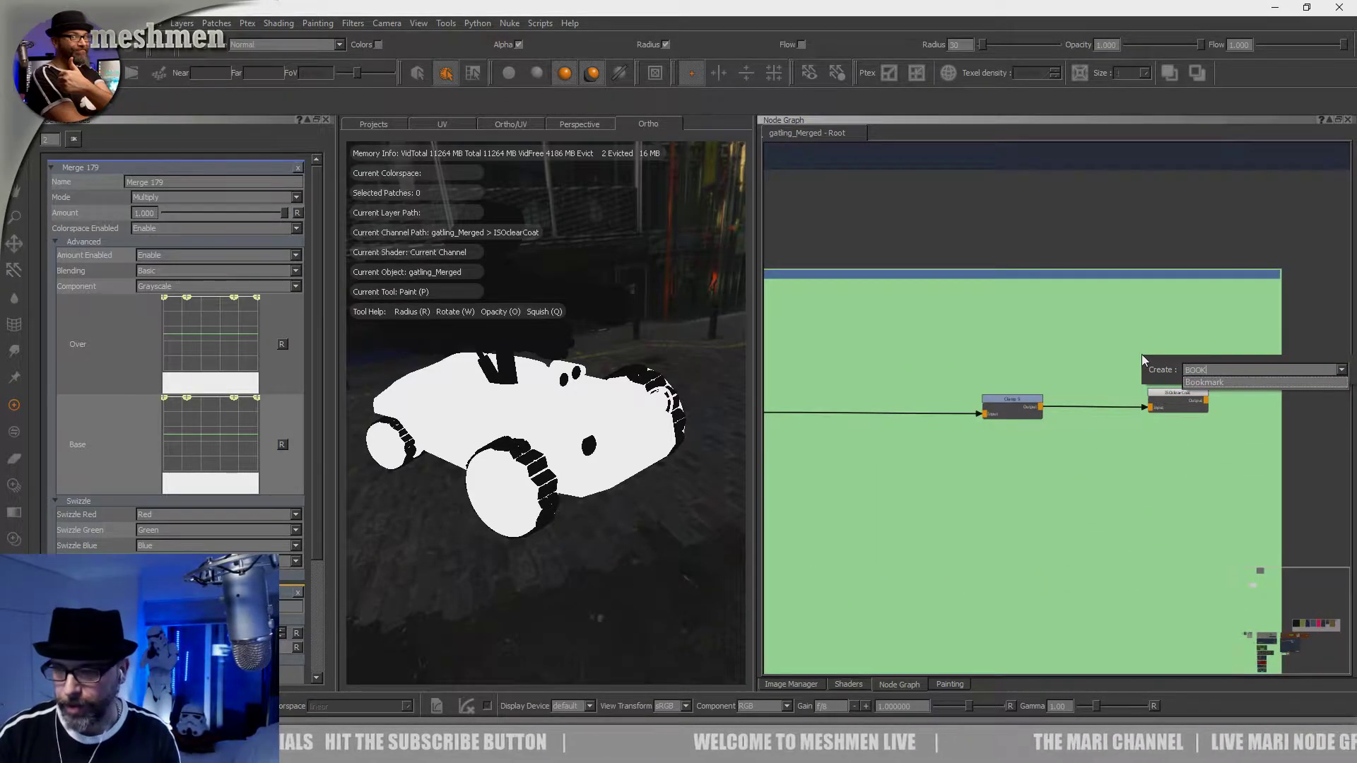
pyautogui.press('Return')
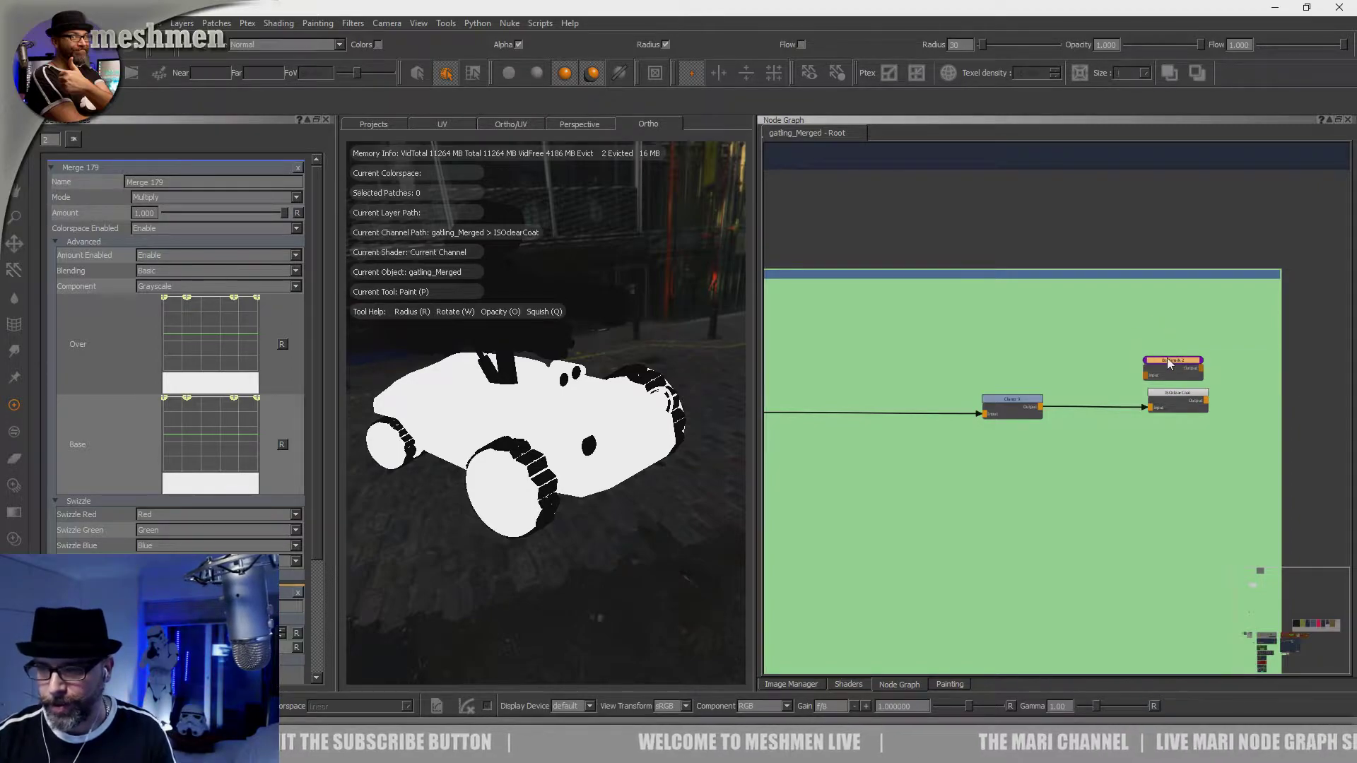
pyautogui.moveTo(1168, 359); pyautogui.dragTo(1133, 337)
pyautogui.doubleClick(1132, 340)
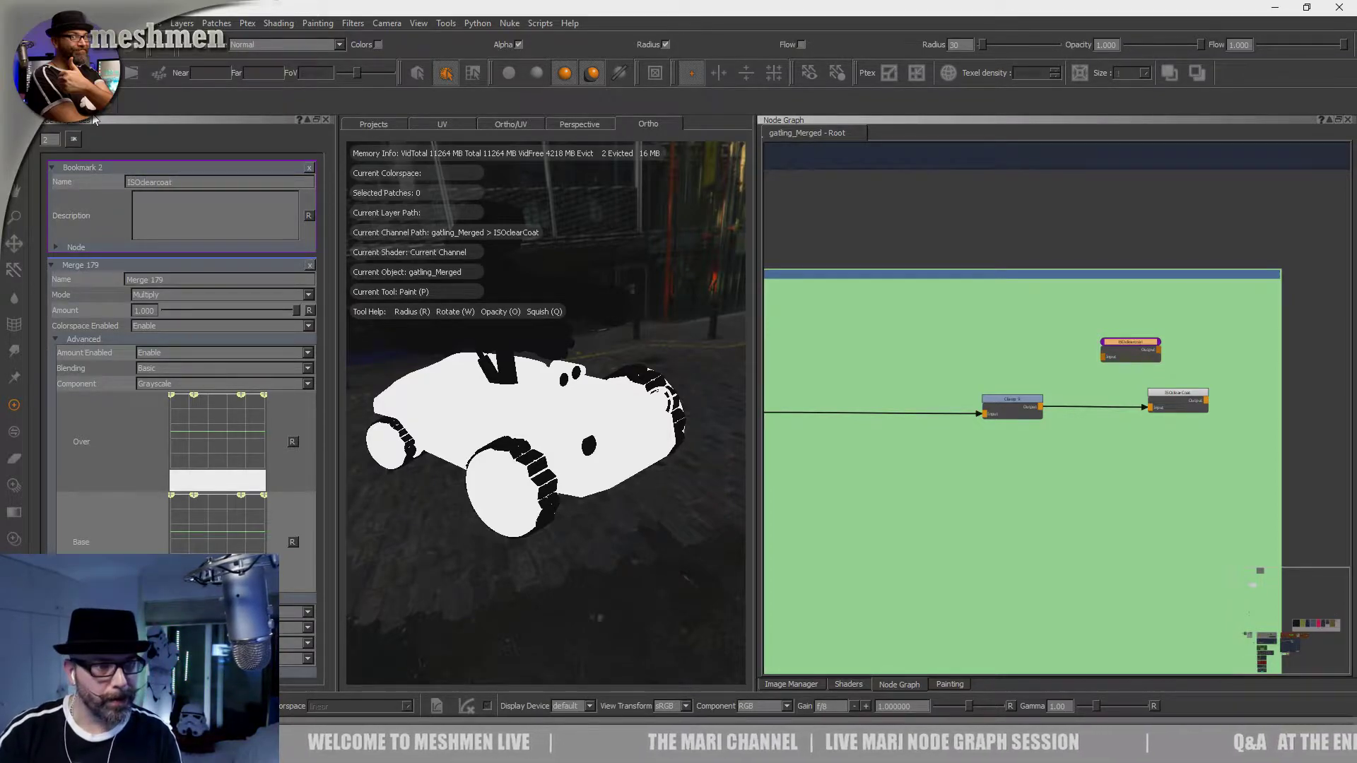
# Step: Insert a new Merge node between the last Merge node and the Clamp node in the green backdrop
pyautogui.moveTo(1139, 342); pyautogui.dragTo(1164, 337)
pyautogui.moveTo(1045, 344); pyautogui.dragTo(1161, 305, button='middle')
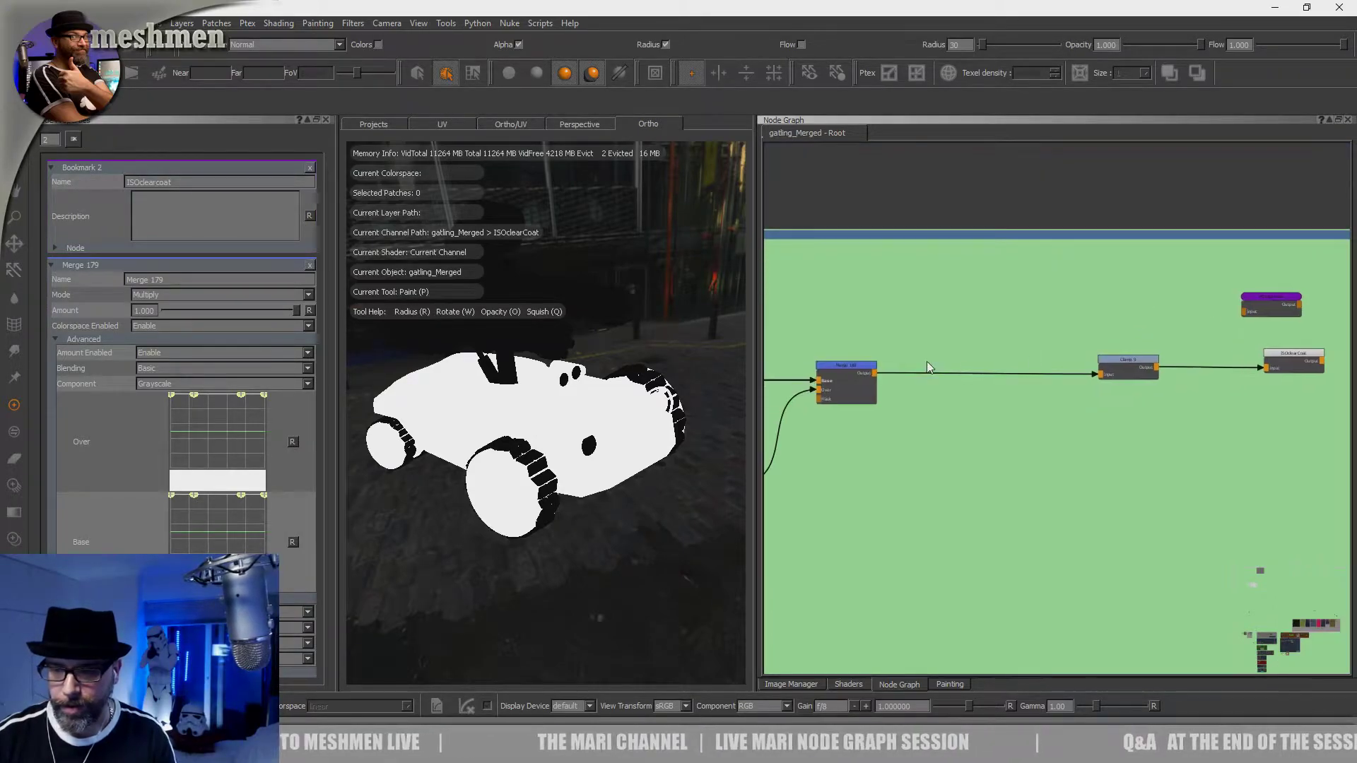
pyautogui.click(850, 363)
pyautogui.press('Tab')
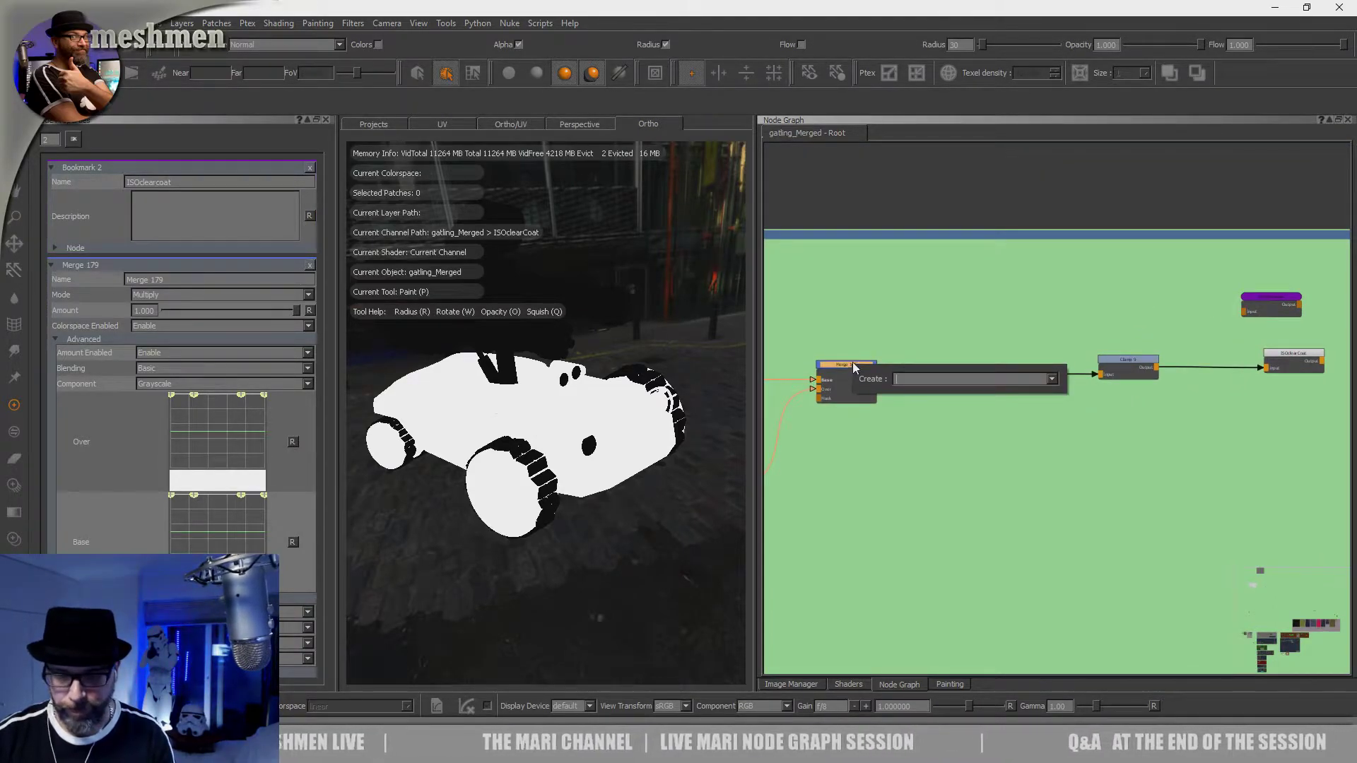
pyautogui.write('merge')
pyautogui.press('Return')
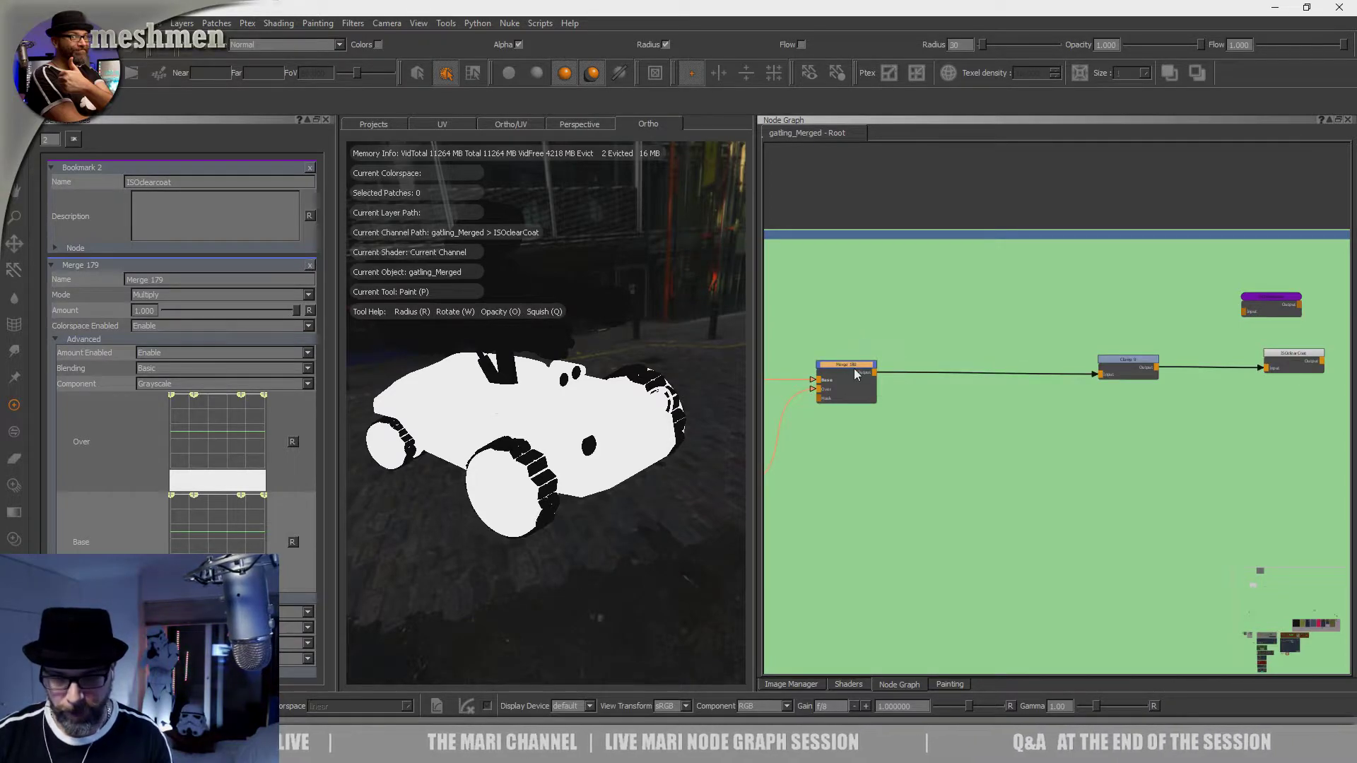
pyautogui.press('m')
pyautogui.moveTo(1026, 365); pyautogui.dragTo(992, 362)
pyautogui.click(921, 438)
pyautogui.scroll(2, 921, 438)
# Step: Add a Radio node below the new Merge node and choose ISObody as its transmitter
pyautogui.press('Tab')
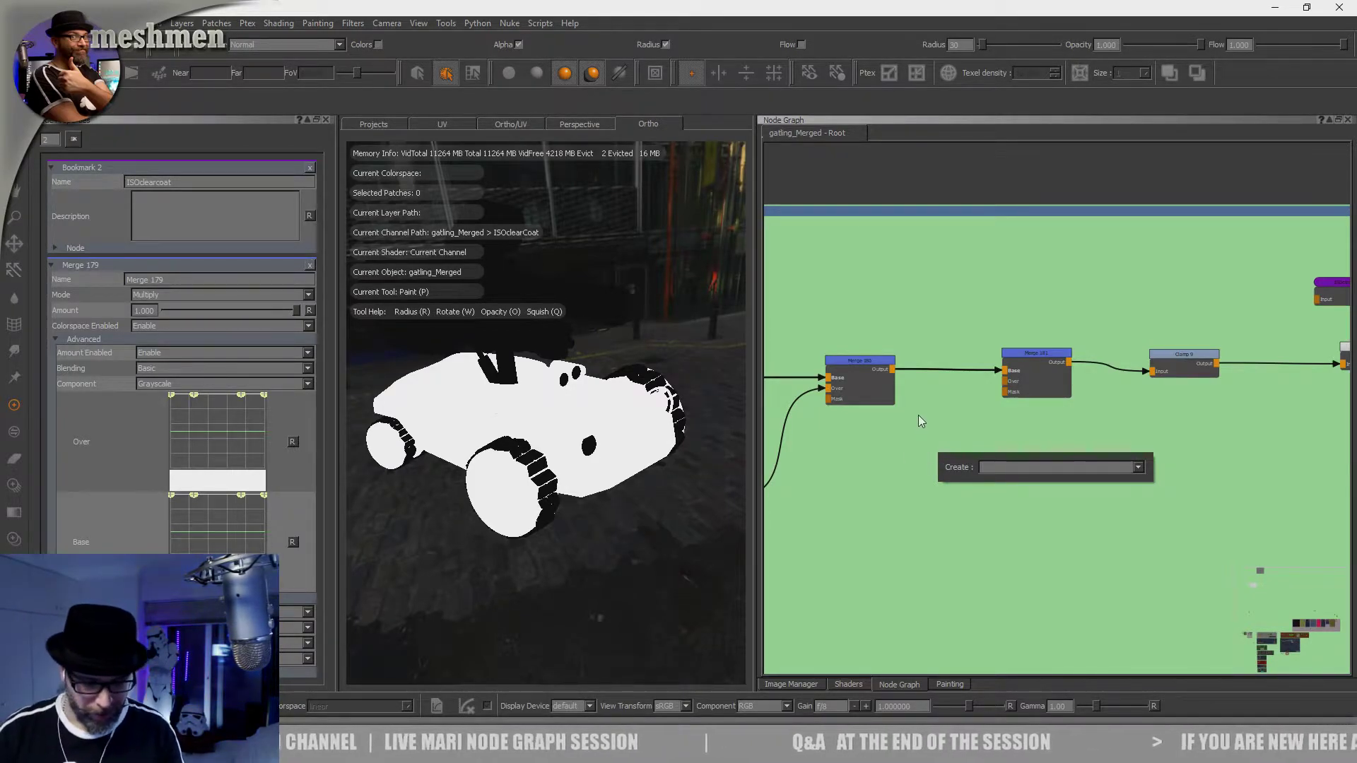
pyautogui.press('Escape')
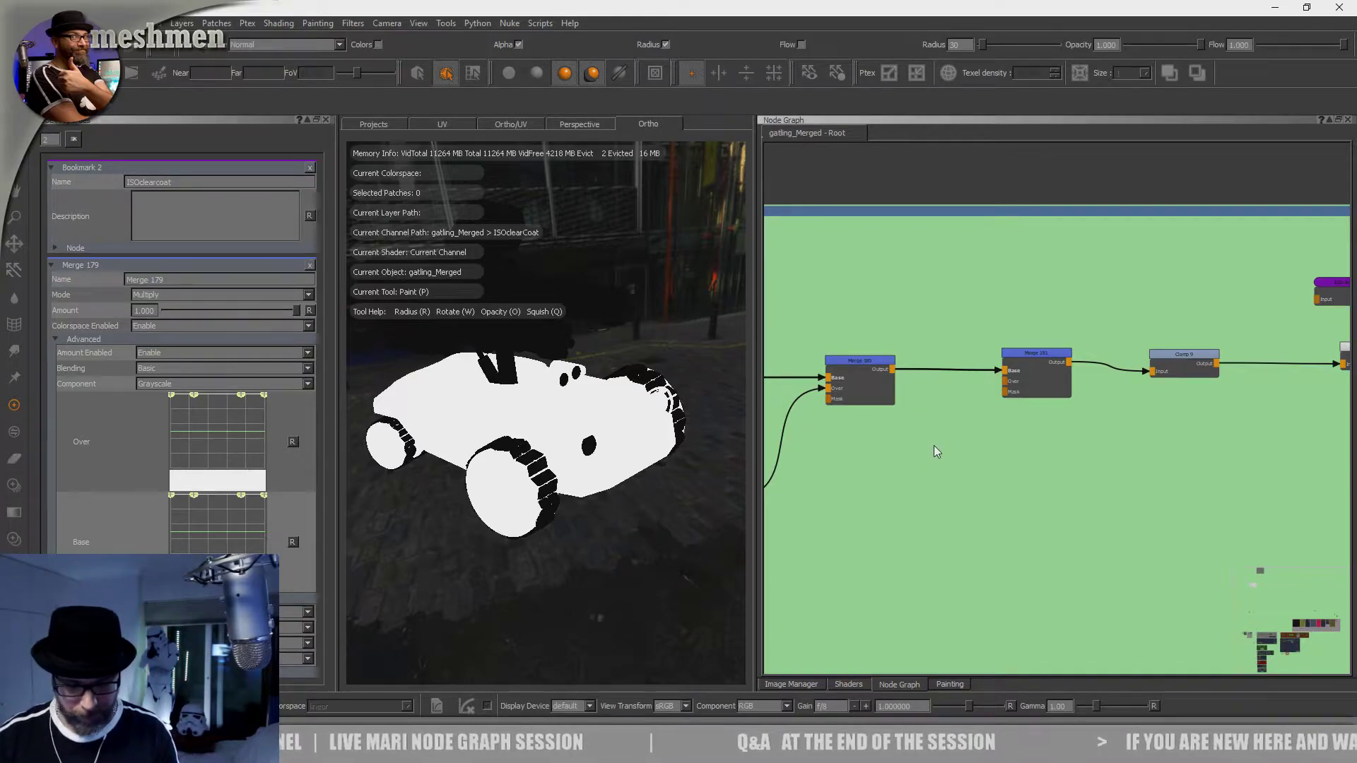
pyautogui.scroll(1, 933, 445)
pyautogui.press('r')
pyautogui.doubleClick(938, 491)
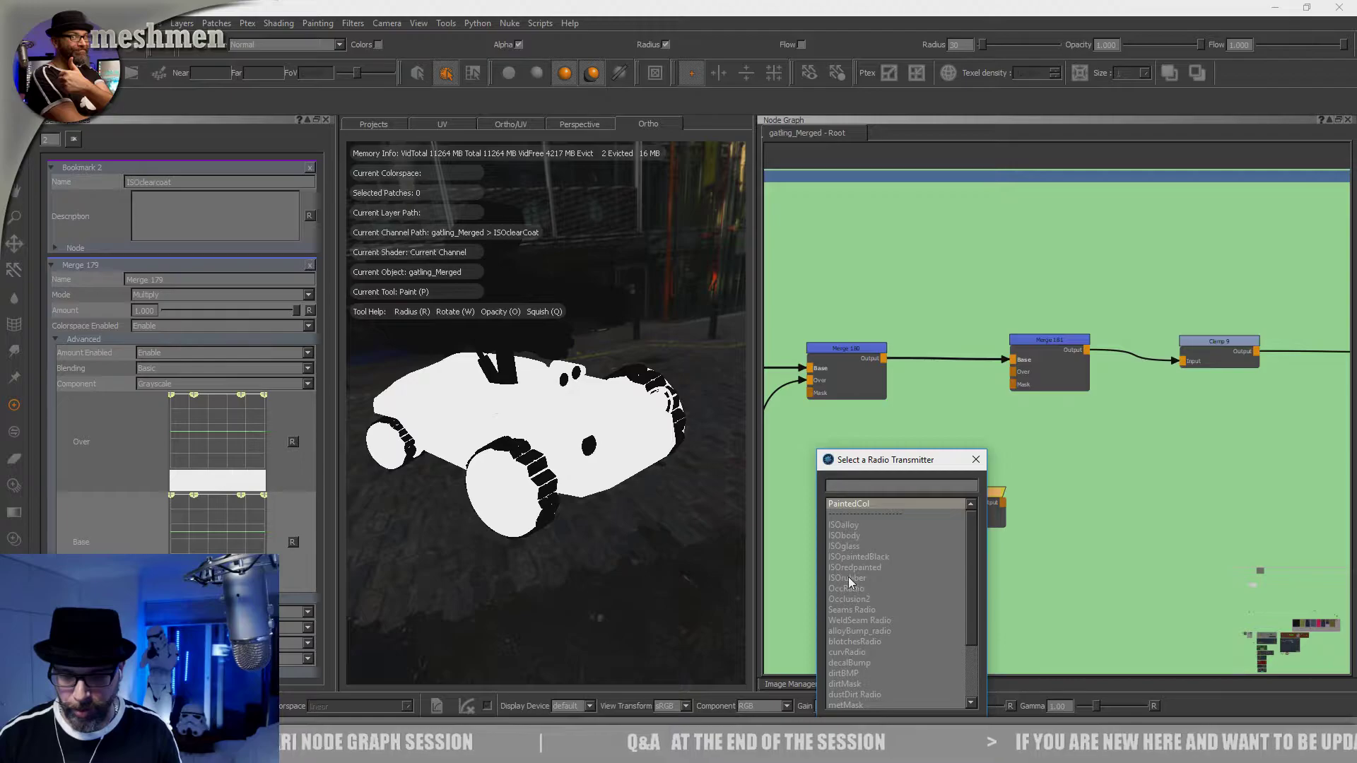
pyautogui.scroll(-2, 867, 584)
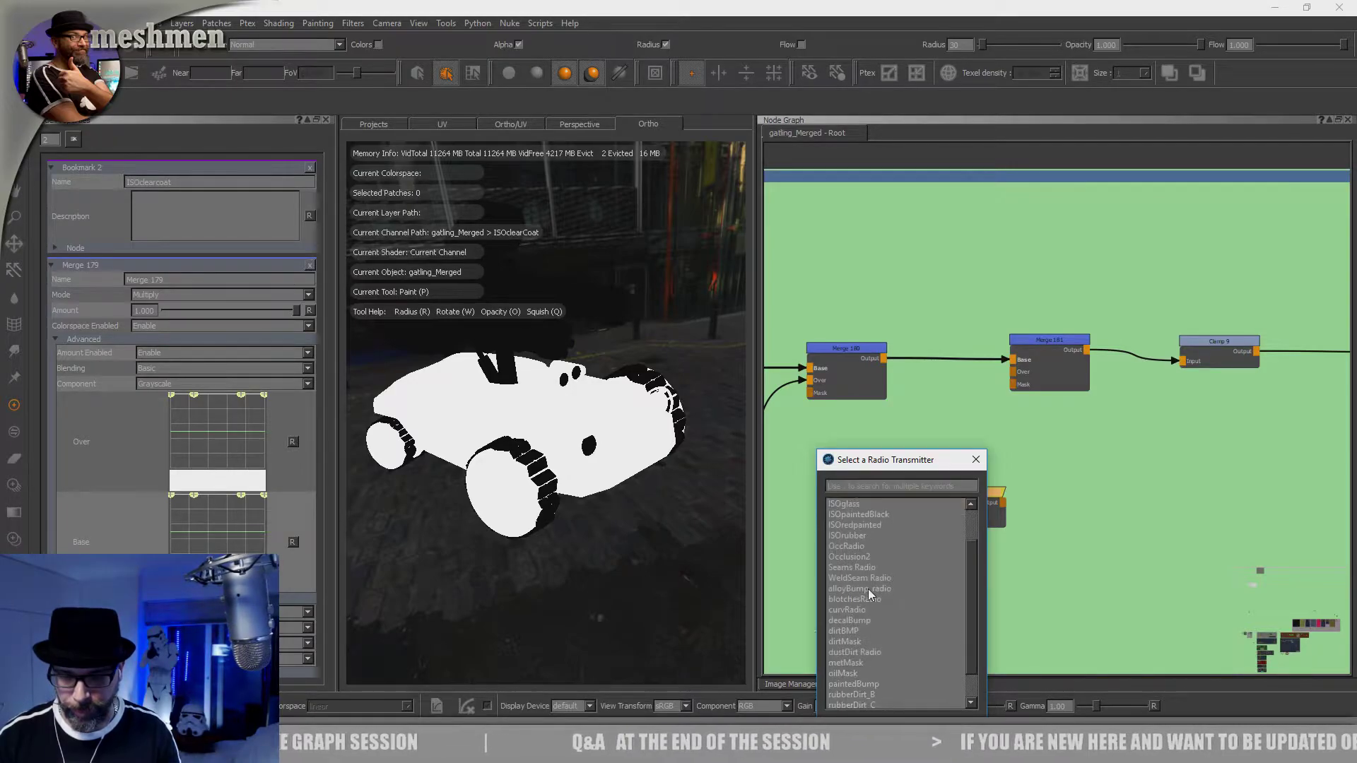
pyautogui.scroll(2, 869, 597)
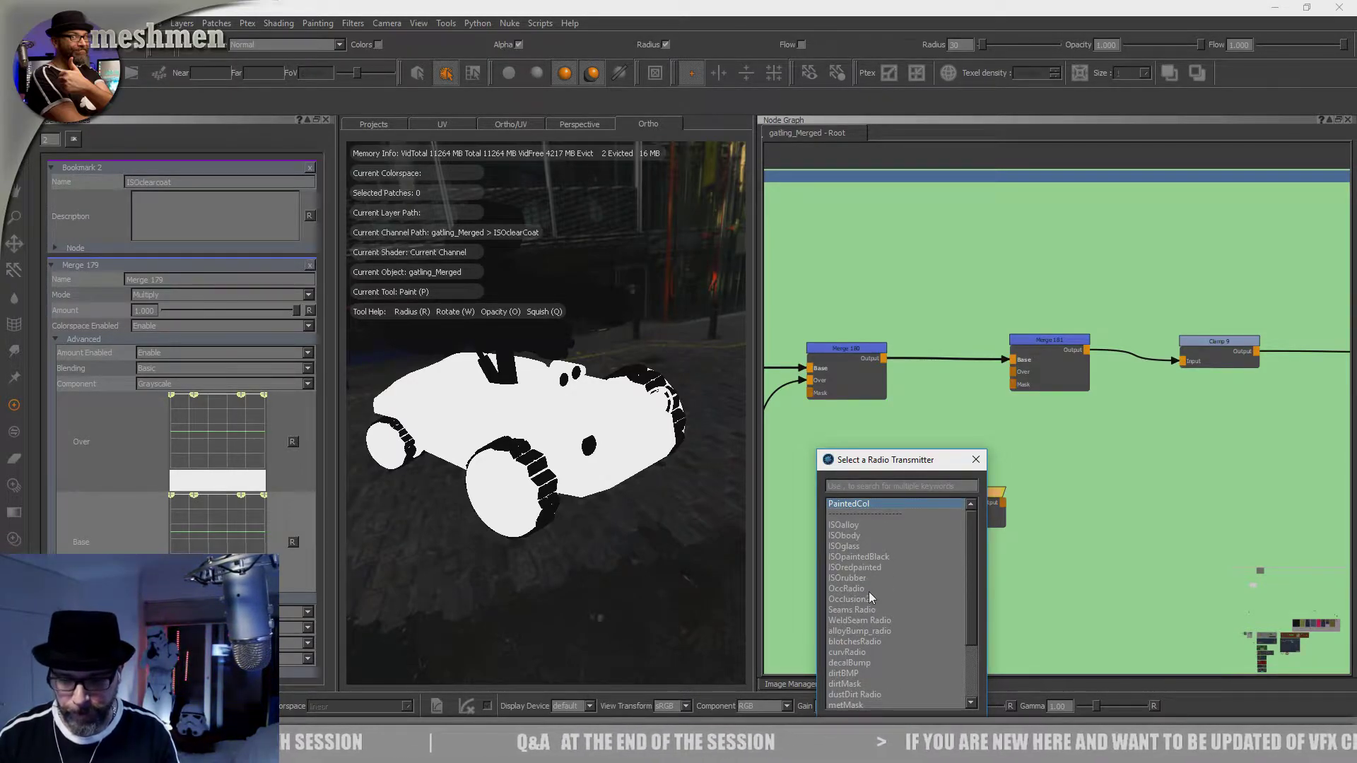
pyautogui.scroll(-1, 868, 597)
pyautogui.scroll(1, 867, 593)
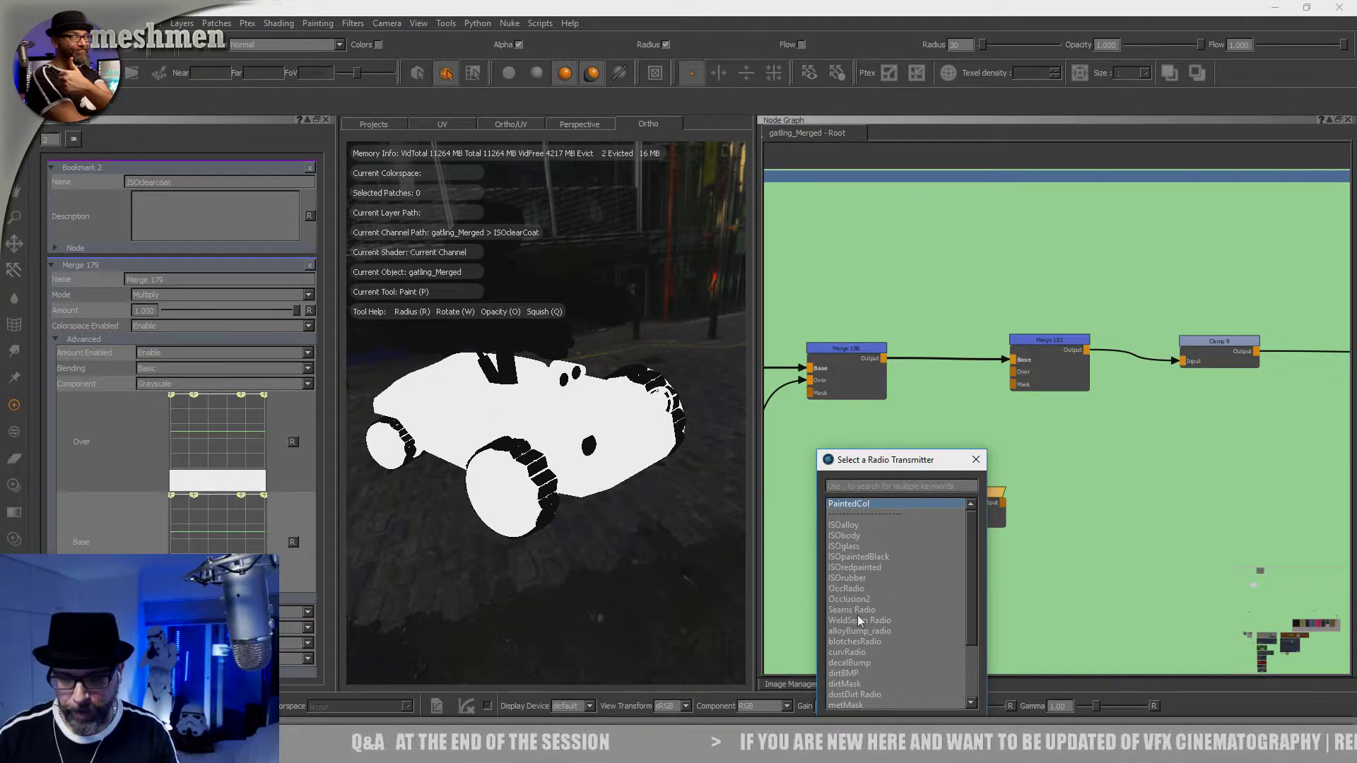
pyautogui.scroll(-3, 858, 620)
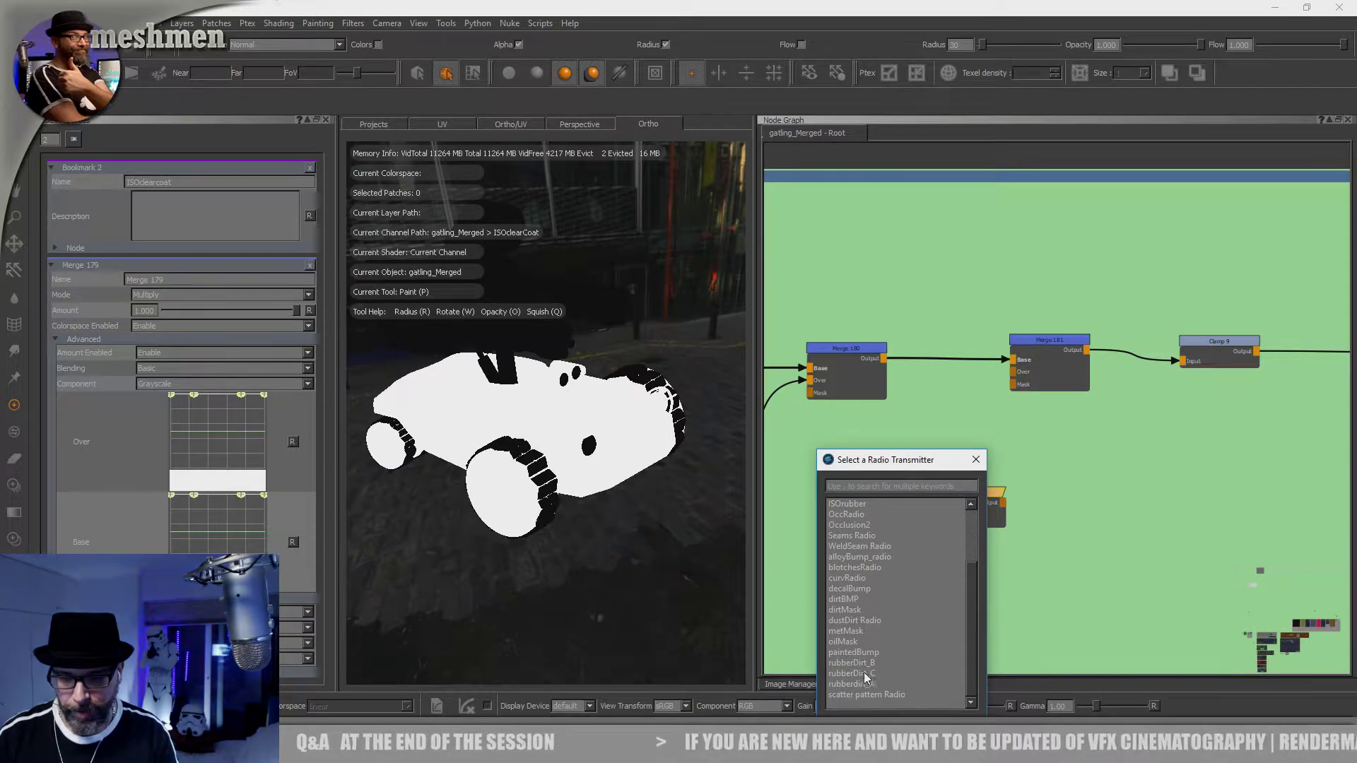
pyautogui.scroll(3, 850, 625)
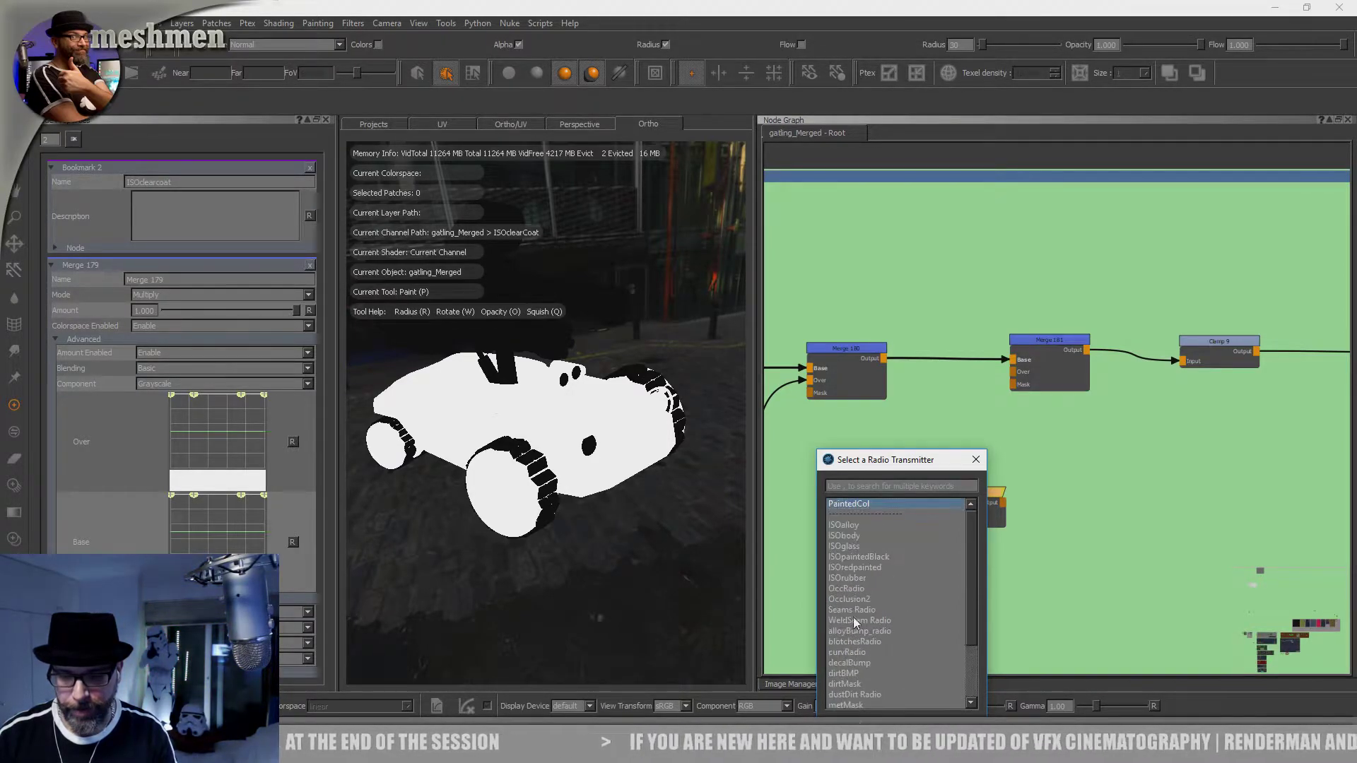
pyautogui.doubleClick(856, 537)
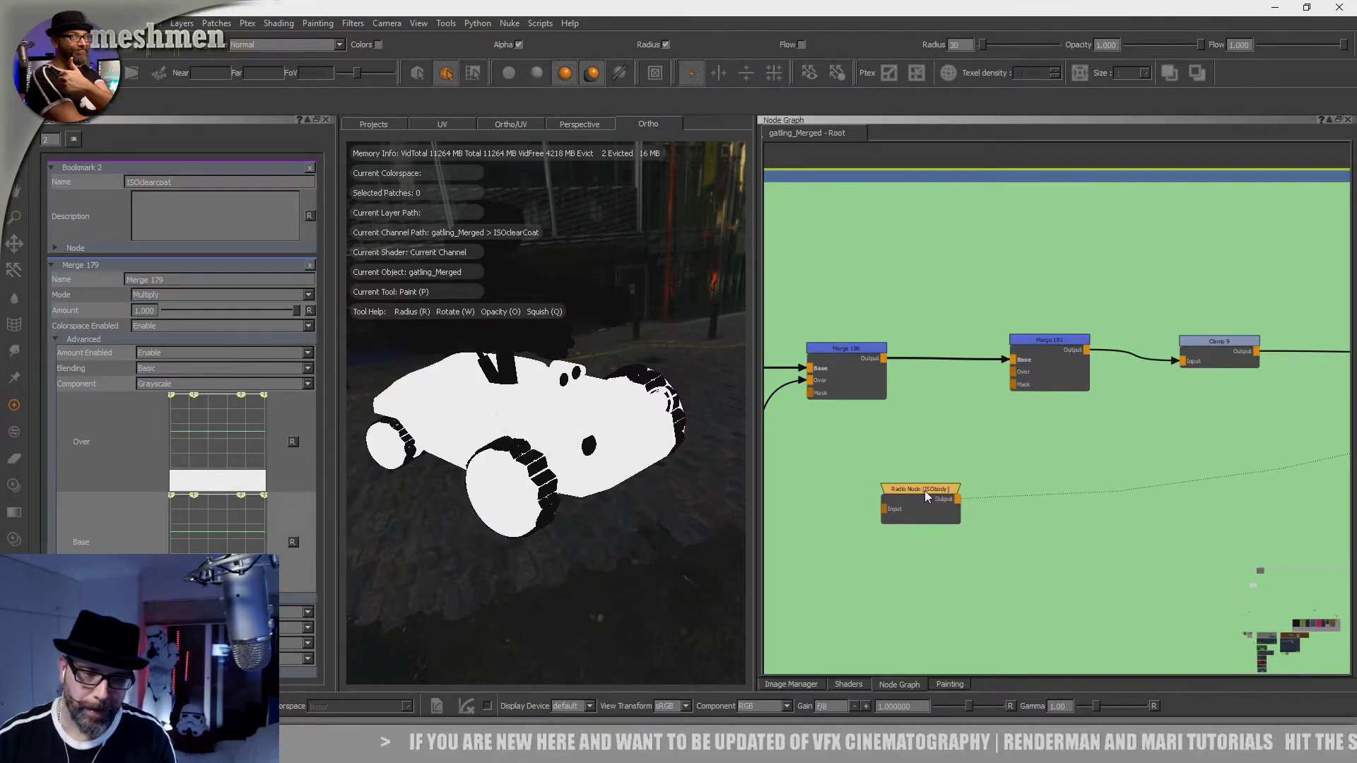
# Step: Connect the ISObody Radio node to the new Merge node's Over input and set the blend mode to Multiply
pyautogui.moveTo(908, 502); pyautogui.dragTo(1046, 374)
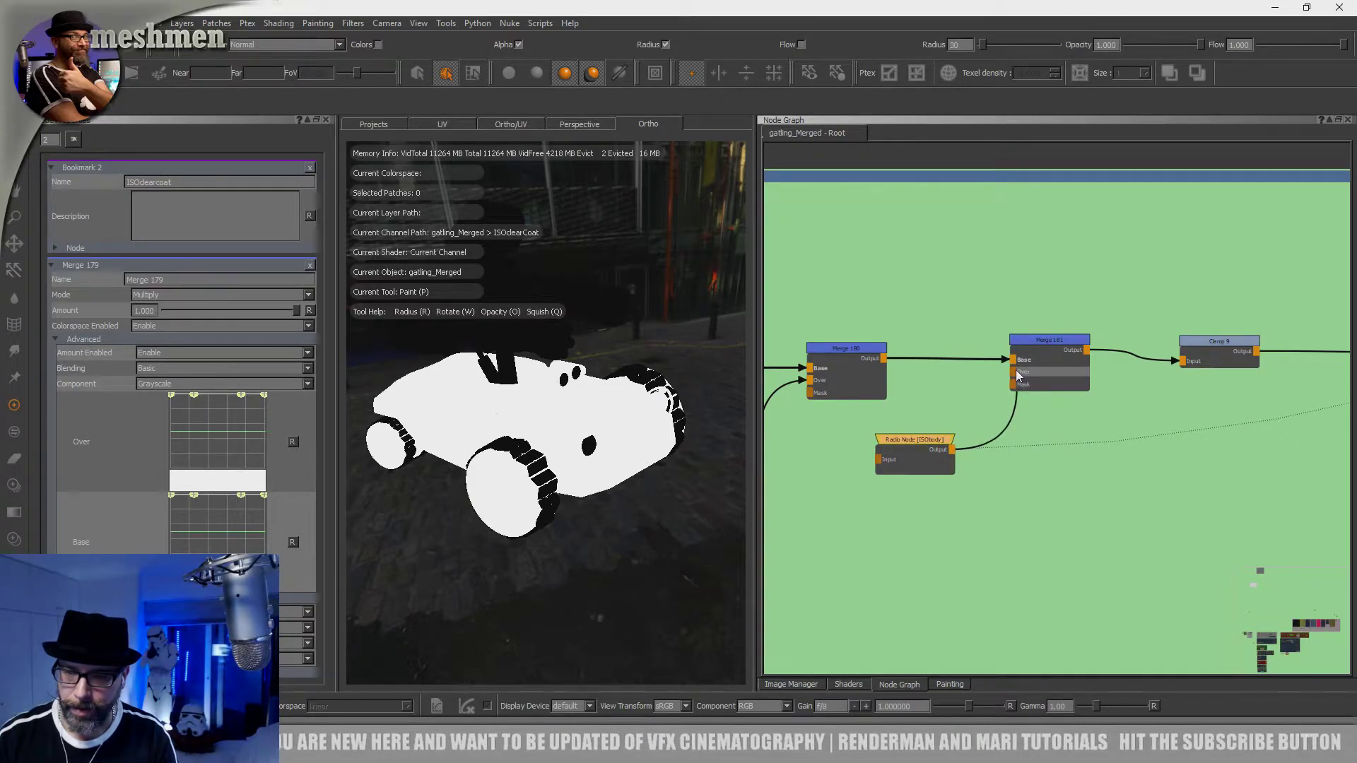
pyautogui.click(1053, 338)
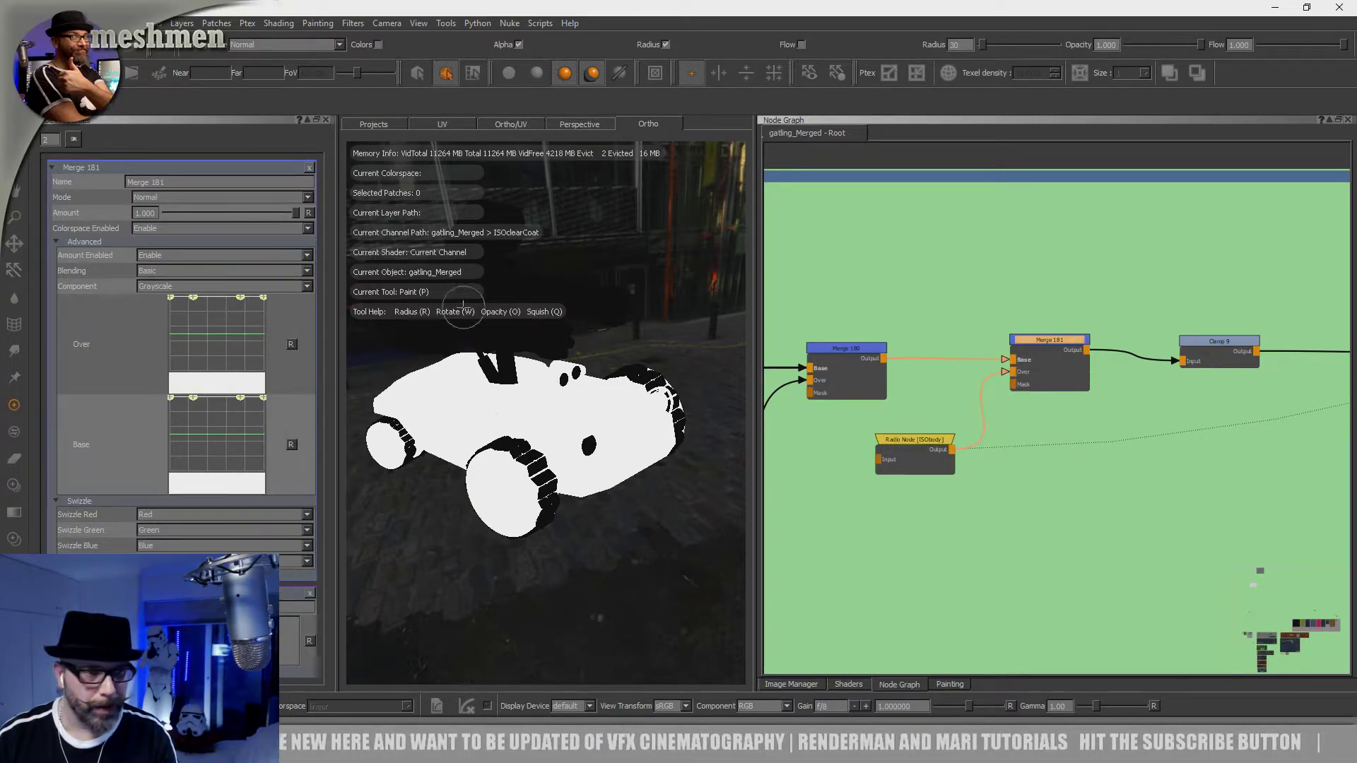
pyautogui.click(209, 199)
pyautogui.click(172, 285)
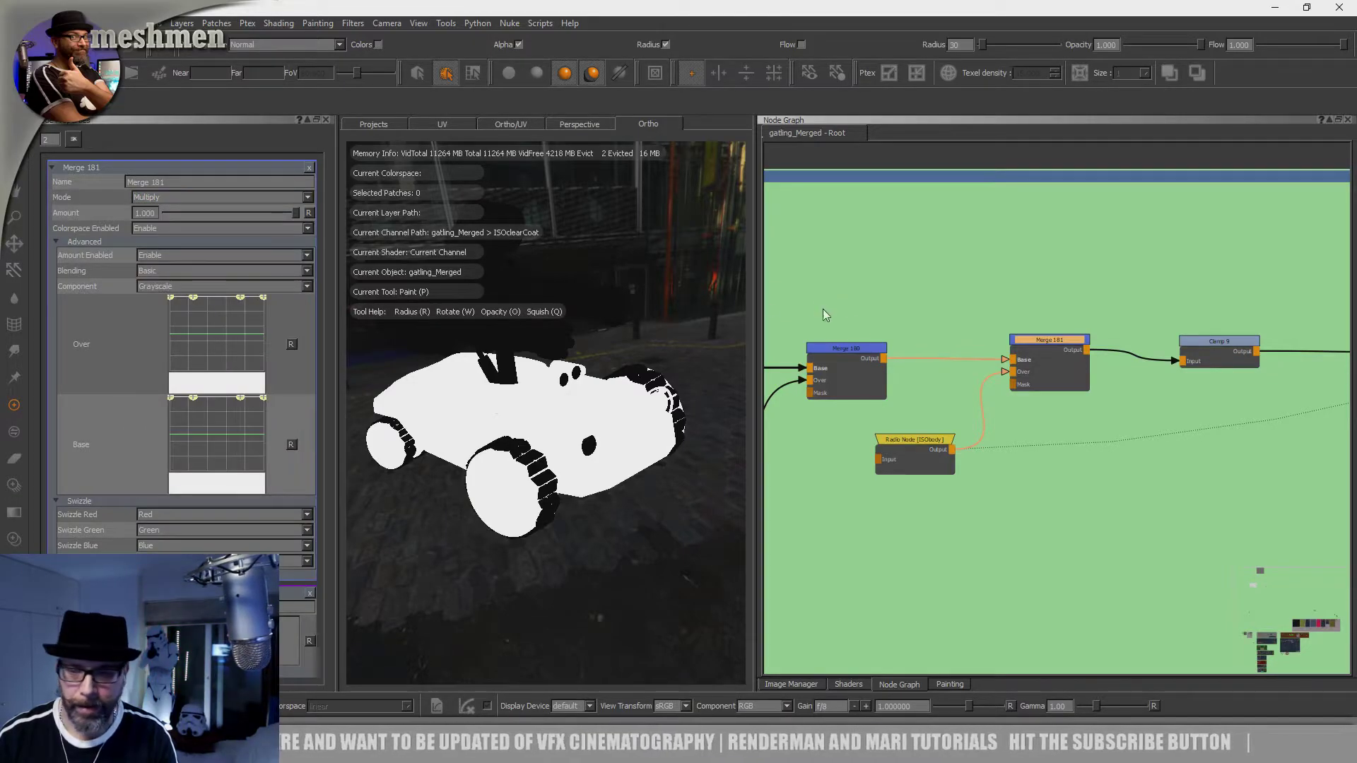
# Step: Display the new Merge node's result on the vehicle and examine the masked scratch detail on the body and wheels from several angles
pyautogui.press('1')
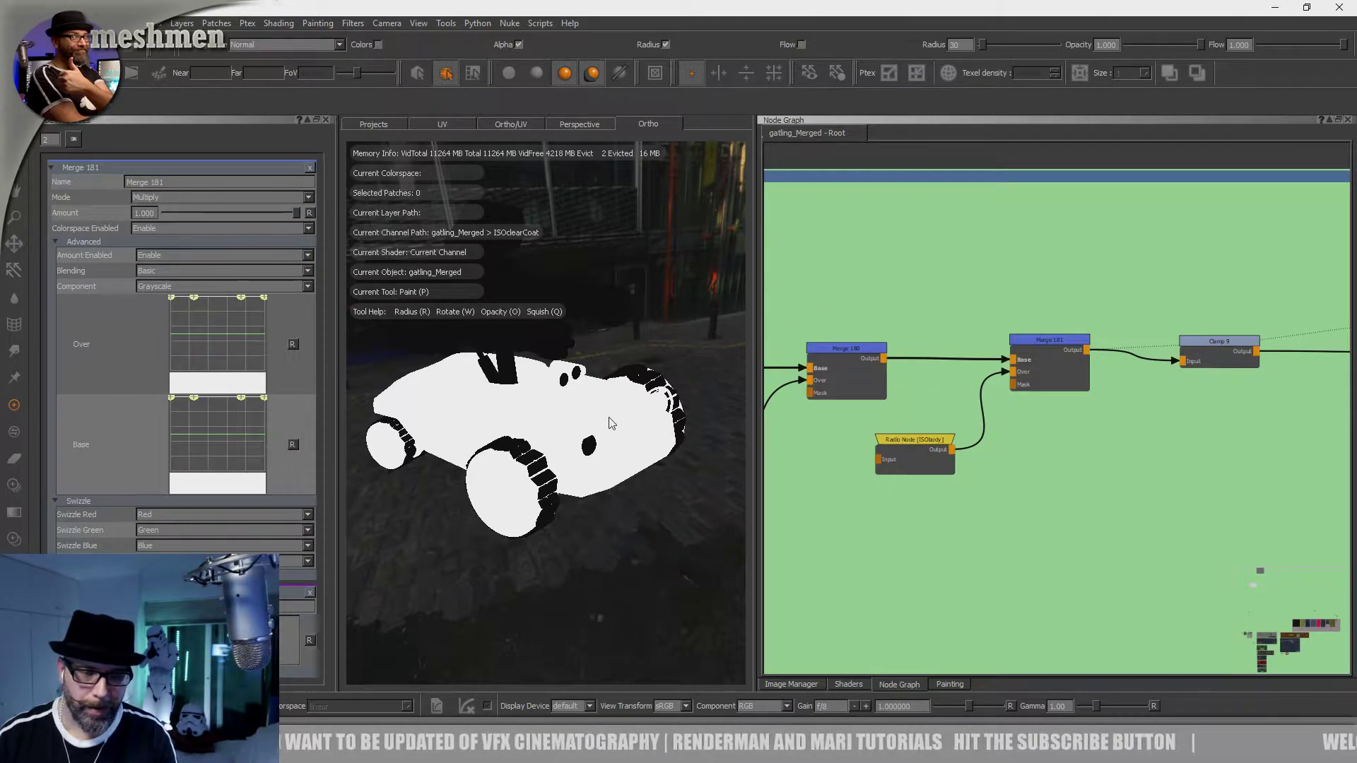
pyautogui.moveTo(1202, 342); pyautogui.dragTo(1210, 334)
pyautogui.click(790, 396)
pyautogui.keyDown('alt'); pyautogui.moveTo(650, 398); pyautogui.dragTo(509, 424, button='right'); pyautogui.keyUp('alt')
pyautogui.keyDown('alt'); pyautogui.moveTo(508, 424); pyautogui.dragTo(396, 551); pyautogui.keyUp('alt')
pyautogui.keyDown('alt'); pyautogui.moveTo(396, 551); pyautogui.dragTo(457, 575, button='right'); pyautogui.keyUp('alt')
pyautogui.keyDown('alt'); pyautogui.moveTo(457, 575); pyautogui.dragTo(495, 495); pyautogui.keyUp('alt')
pyautogui.keyDown('alt'); pyautogui.moveTo(494, 494); pyautogui.dragTo(600, 515, button='right'); pyautogui.keyUp('alt')
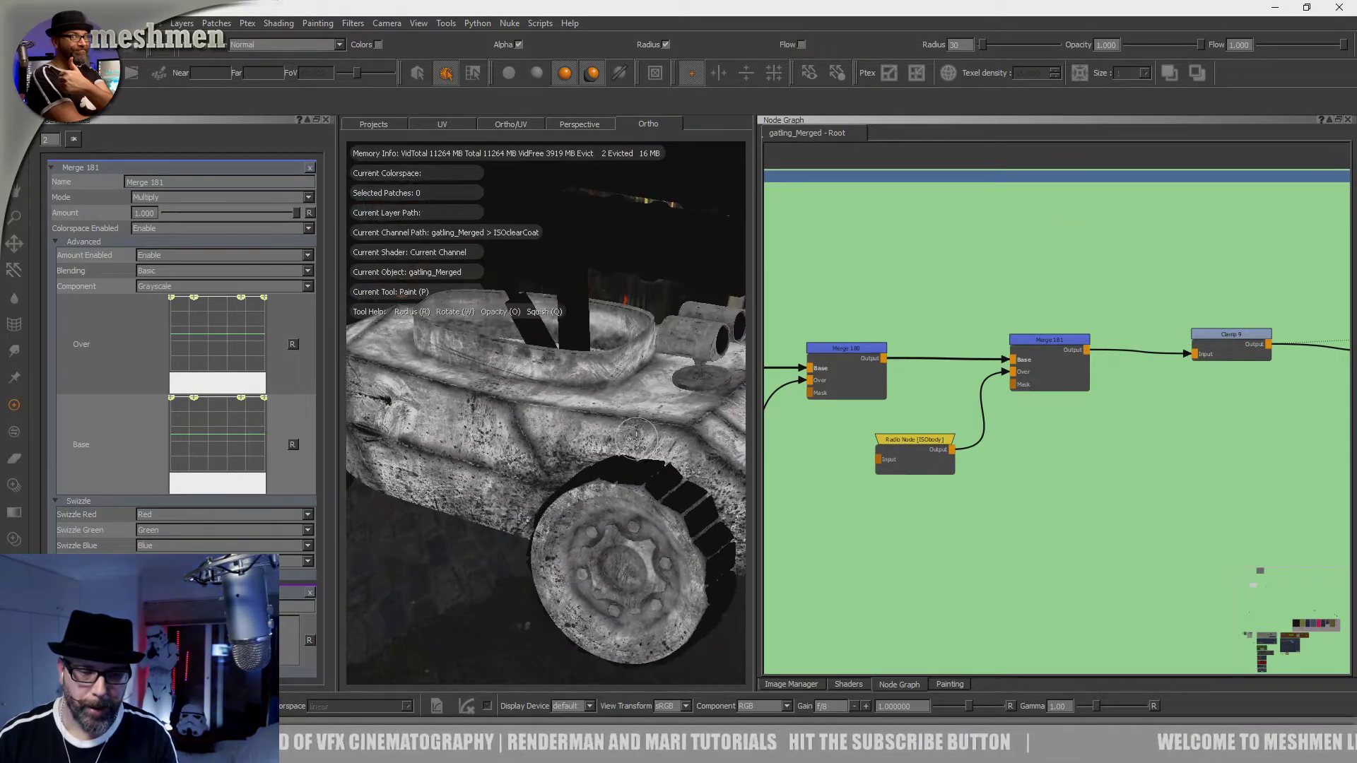
pyautogui.keyDown('alt'); pyautogui.moveTo(654, 406); pyautogui.dragTo(620, 450); pyautogui.keyUp('alt')
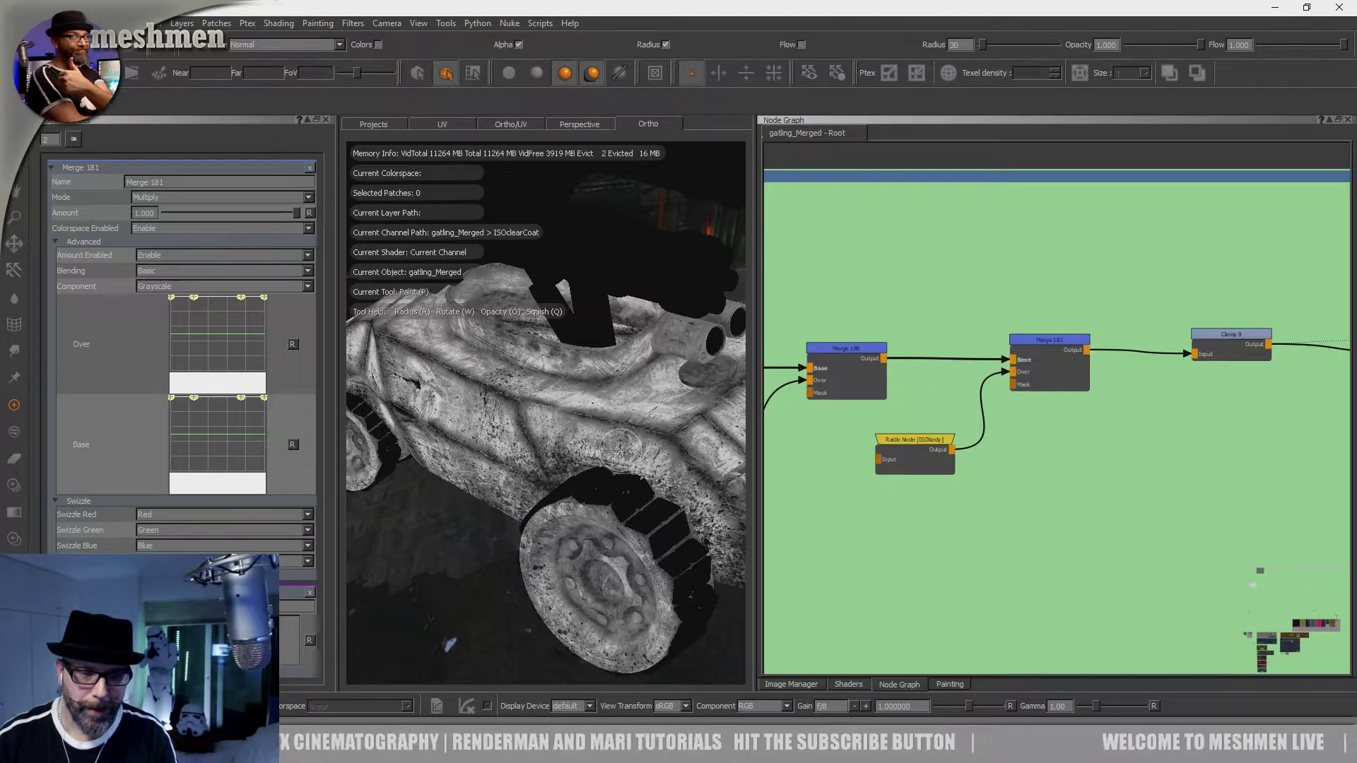
pyautogui.keyDown('alt'); pyautogui.moveTo(620, 450); pyautogui.dragTo(572, 364, button='right'); pyautogui.keyUp('alt')
pyautogui.keyDown('alt'); pyautogui.moveTo(574, 384); pyautogui.dragTo(600, 459); pyautogui.keyUp('alt')
pyautogui.keyDown('alt'); pyautogui.moveTo(622, 455); pyautogui.dragTo(552, 445, button='middle'); pyautogui.keyUp('alt')
pyautogui.keyDown('alt'); pyautogui.moveTo(552, 445); pyautogui.dragTo(516, 438, button='right'); pyautogui.keyUp('alt')
pyautogui.keyDown('alt'); pyautogui.moveTo(515, 453); pyautogui.dragTo(601, 424); pyautogui.keyUp('alt')
pyautogui.keyDown('alt'); pyautogui.moveTo(601, 424); pyautogui.dragTo(652, 458, button='middle'); pyautogui.keyUp('alt')
pyautogui.keyDown('alt'); pyautogui.moveTo(652, 458); pyautogui.dragTo(689, 480, button='right'); pyautogui.keyUp('alt')
pyautogui.keyDown('alt'); pyautogui.moveTo(547, 449); pyautogui.dragTo(488, 438); pyautogui.keyUp('alt')
pyautogui.keyDown('alt'); pyautogui.moveTo(438, 410); pyautogui.dragTo(491, 432, button='right'); pyautogui.keyUp('alt')
pyautogui.moveTo(530, 473)
pyautogui.keyDown('alt'); pyautogui.mouseDown()
pyautogui.moveTo(502, 507)
pyautogui.moveTo(563, 545)
pyautogui.mouseUp(); pyautogui.keyUp('alt')
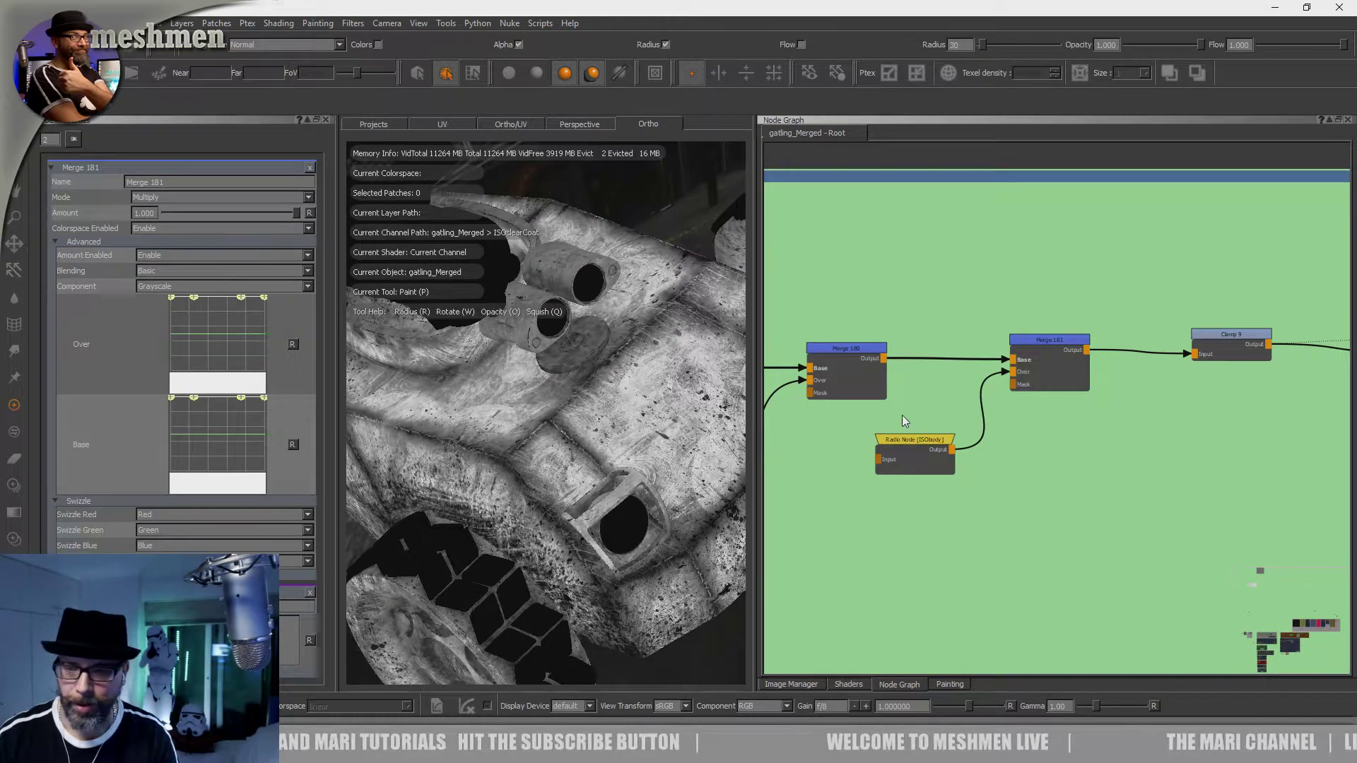
pyautogui.moveTo(1214, 343); pyautogui.dragTo(1214, 341)
pyautogui.moveTo(1056, 345); pyautogui.dragTo(1063, 342)
pyautogui.keyDown('alt'); pyautogui.moveTo(643, 403); pyautogui.dragTo(568, 424, button='right'); pyautogui.keyUp('alt')
pyautogui.keyDown('alt'); pyautogui.moveTo(567, 437); pyautogui.dragTo(651, 424); pyautogui.keyUp('alt')
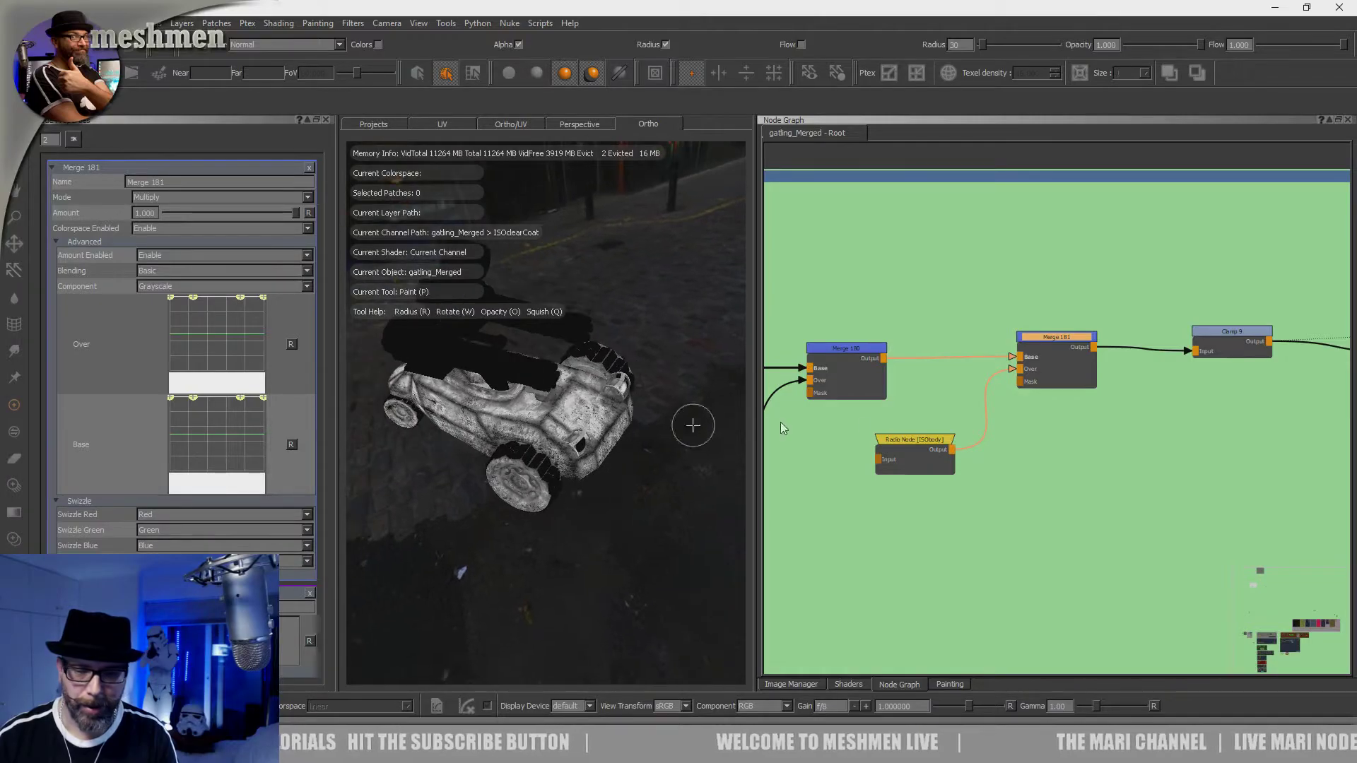
# Step: Display the mask of the Radio node at the start of the clear coat chain on the vehicle and examine it
pyautogui.scroll(-4, 921, 424)
pyautogui.scroll(4, 922, 424)
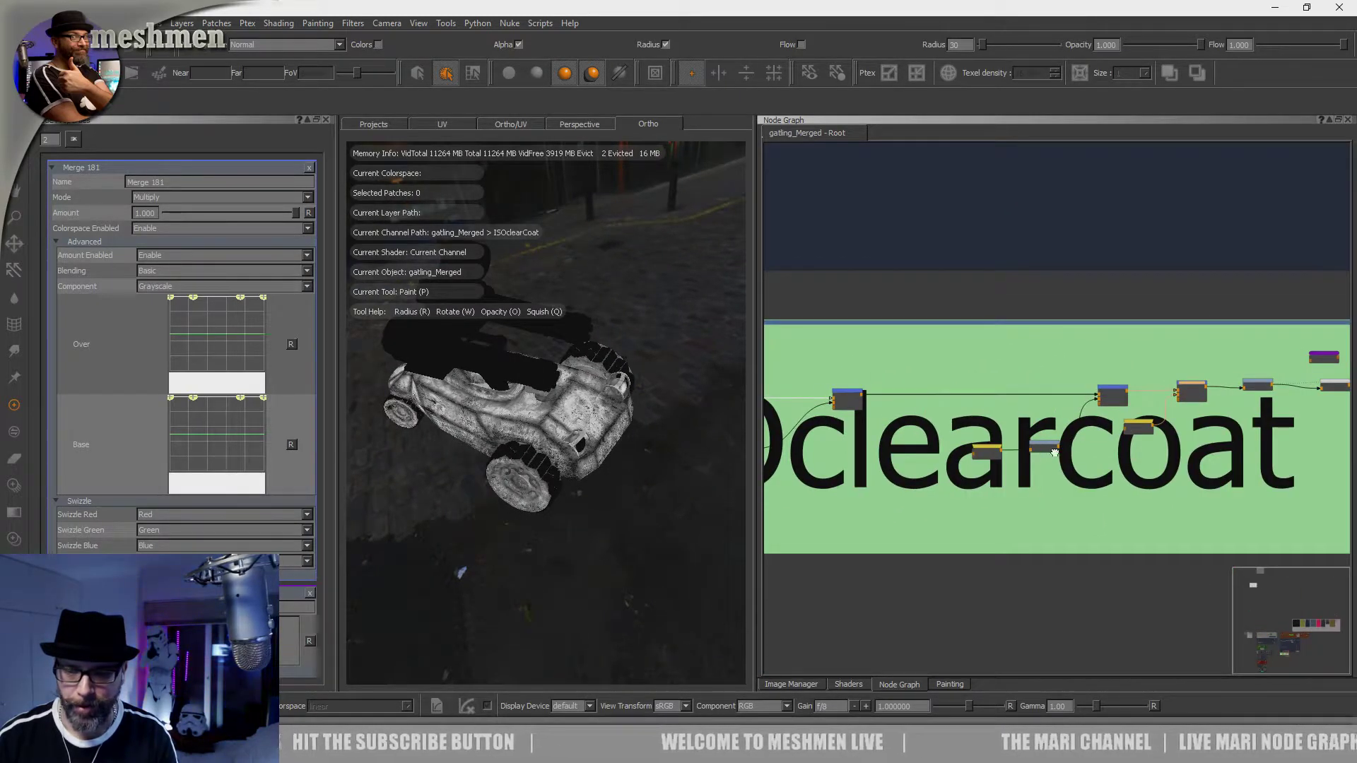
pyautogui.moveTo(1048, 453); pyautogui.dragTo(1285, 453, button='middle')
pyautogui.moveTo(784, 448); pyautogui.dragTo(940, 441, button='middle')
pyautogui.scroll(4, 941, 442)
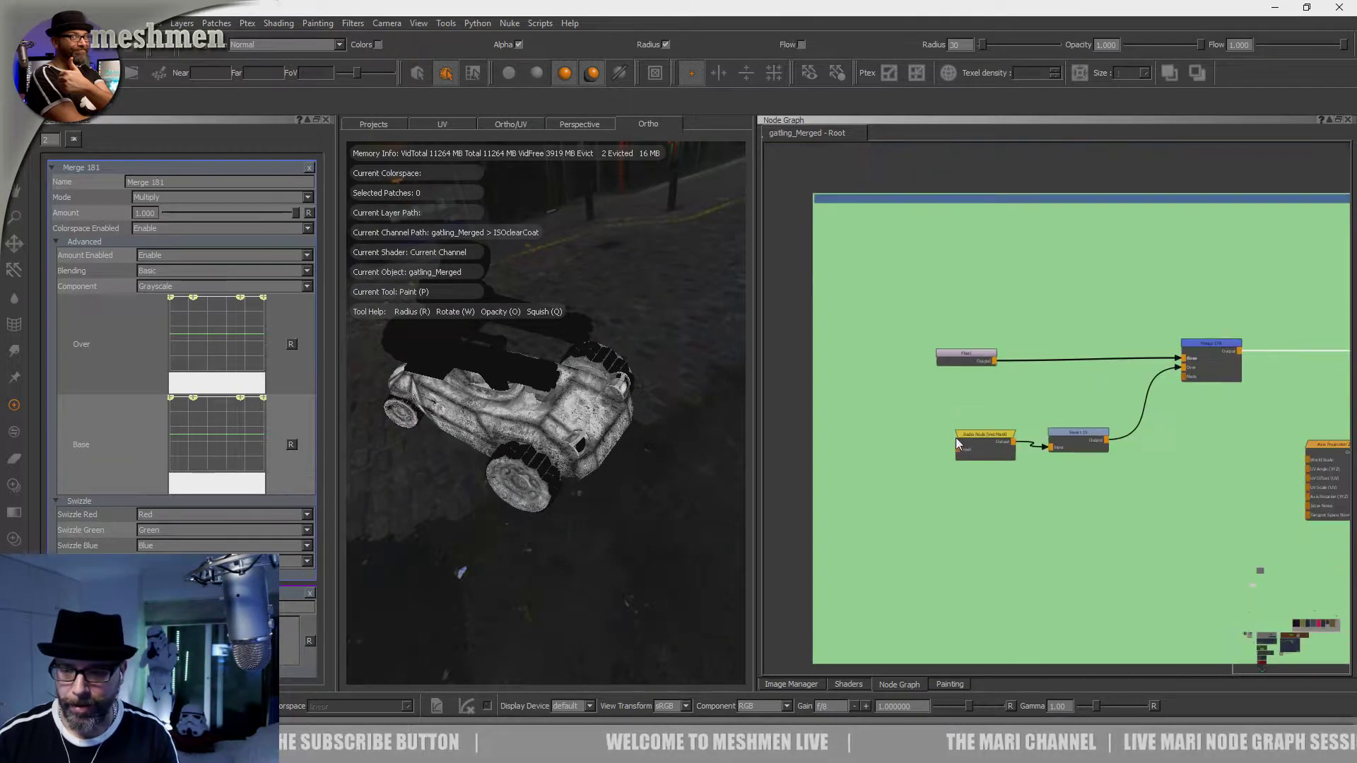
pyautogui.scroll(4, 952, 438)
pyautogui.moveTo(998, 442); pyautogui.dragTo(944, 446)
pyautogui.scroll(-3, 1083, 396)
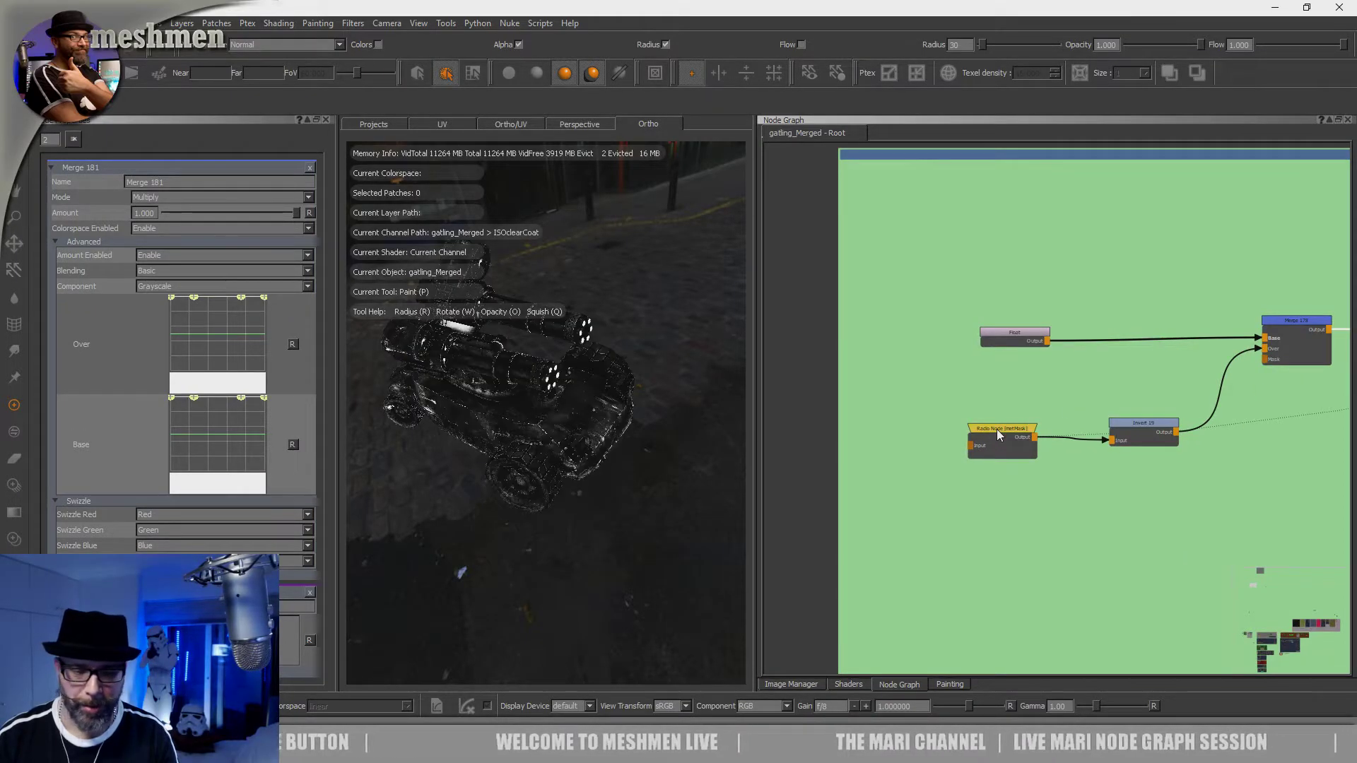
pyautogui.moveTo(1060, 463); pyautogui.dragTo(926, 472, button='middle')
pyautogui.press('v')
# Step: Compare the second Radio node's mask, the ISObody mask and the last Merge node's result on the vehicle
pyautogui.moveTo(1221, 387); pyautogui.dragTo(701, 441, button='middle')
pyautogui.click(1103, 476)
pyautogui.press('v')
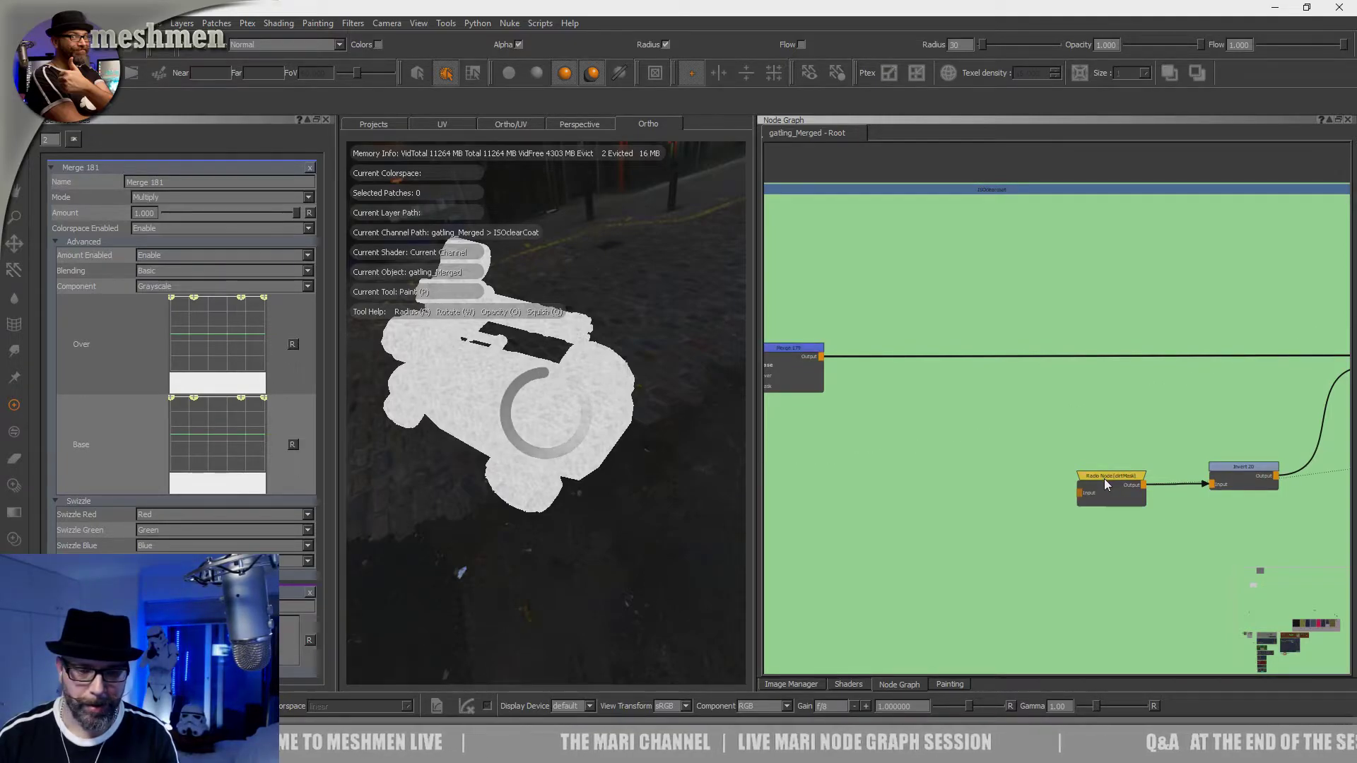
pyautogui.moveTo(1028, 417); pyautogui.dragTo(687, 417, button='middle')
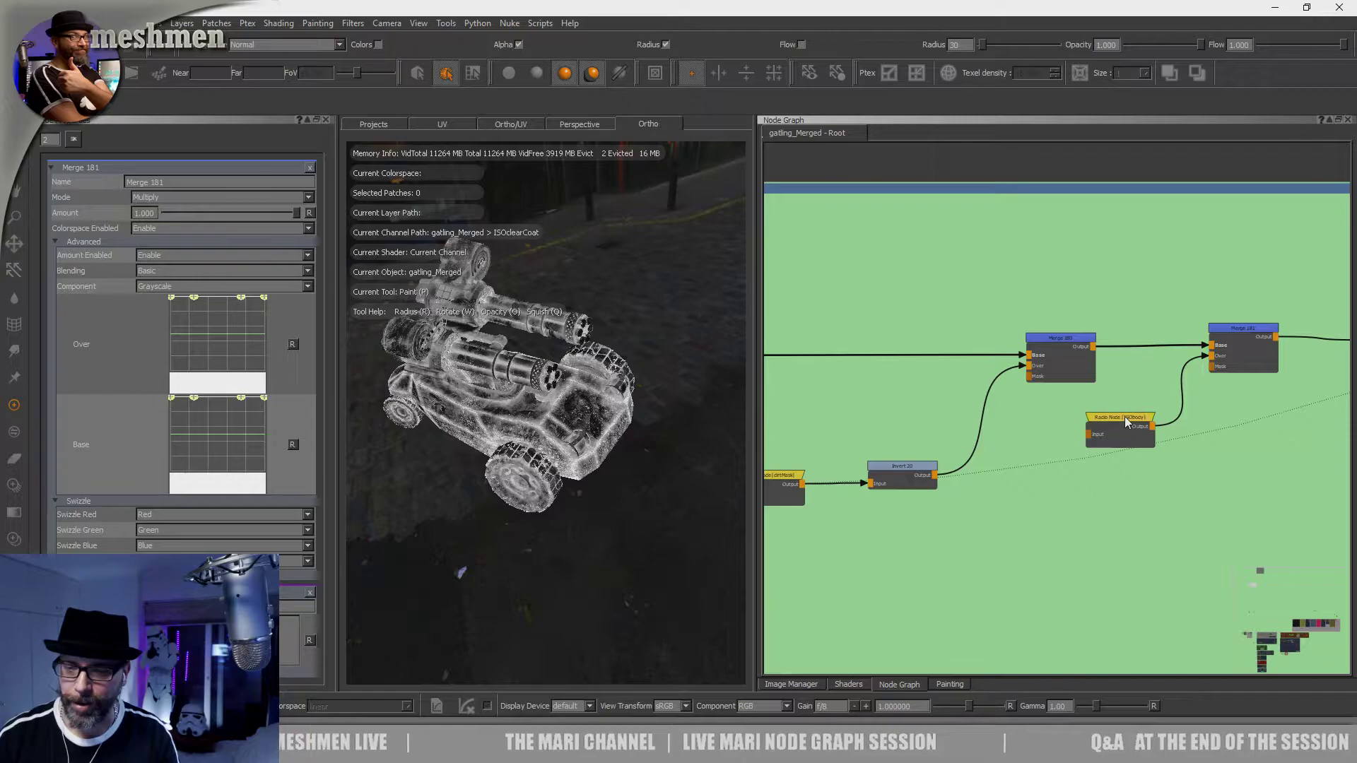
pyautogui.keyDown('alt'); pyautogui.moveTo(597, 460); pyautogui.dragTo(541, 399); pyautogui.keyUp('alt')
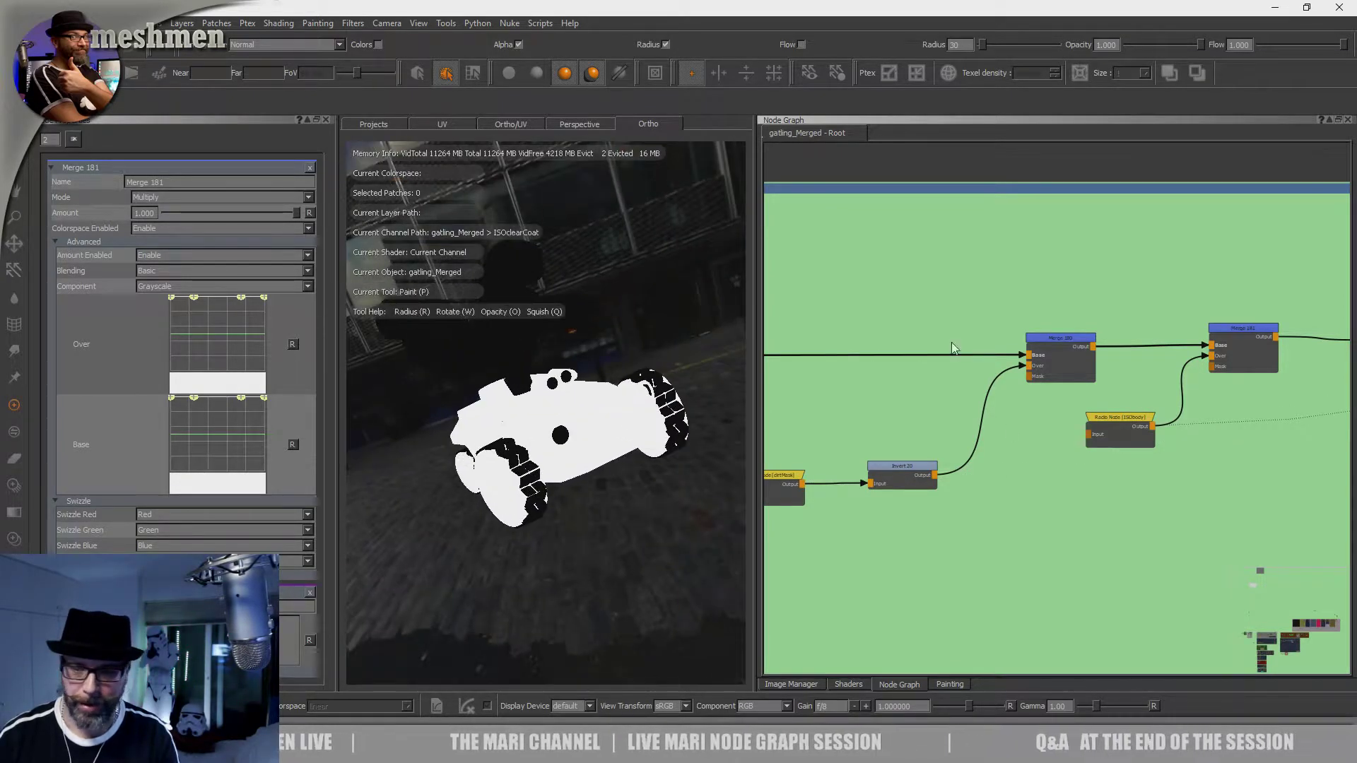
pyautogui.click(1236, 334)
pyautogui.press('1')
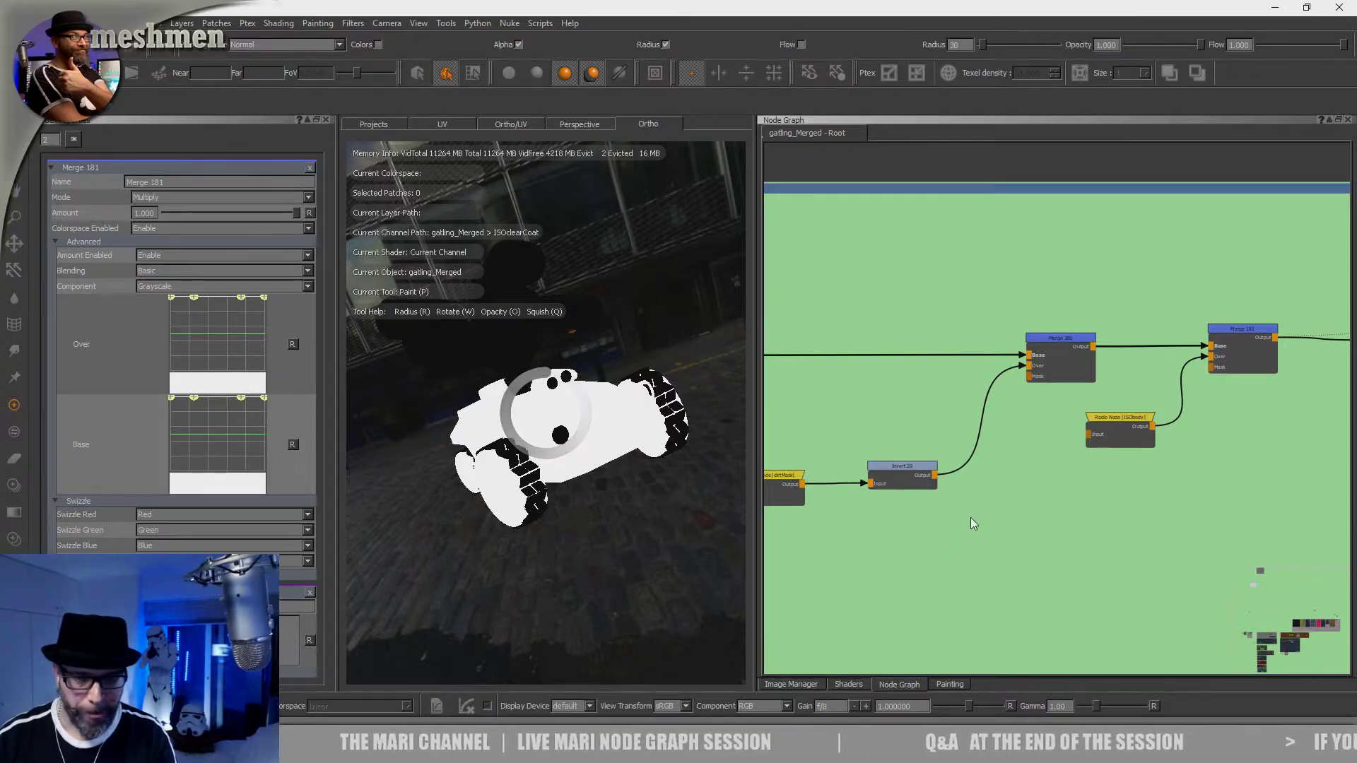
pyautogui.moveTo(984, 555); pyautogui.dragTo(999, 566, button='middle')
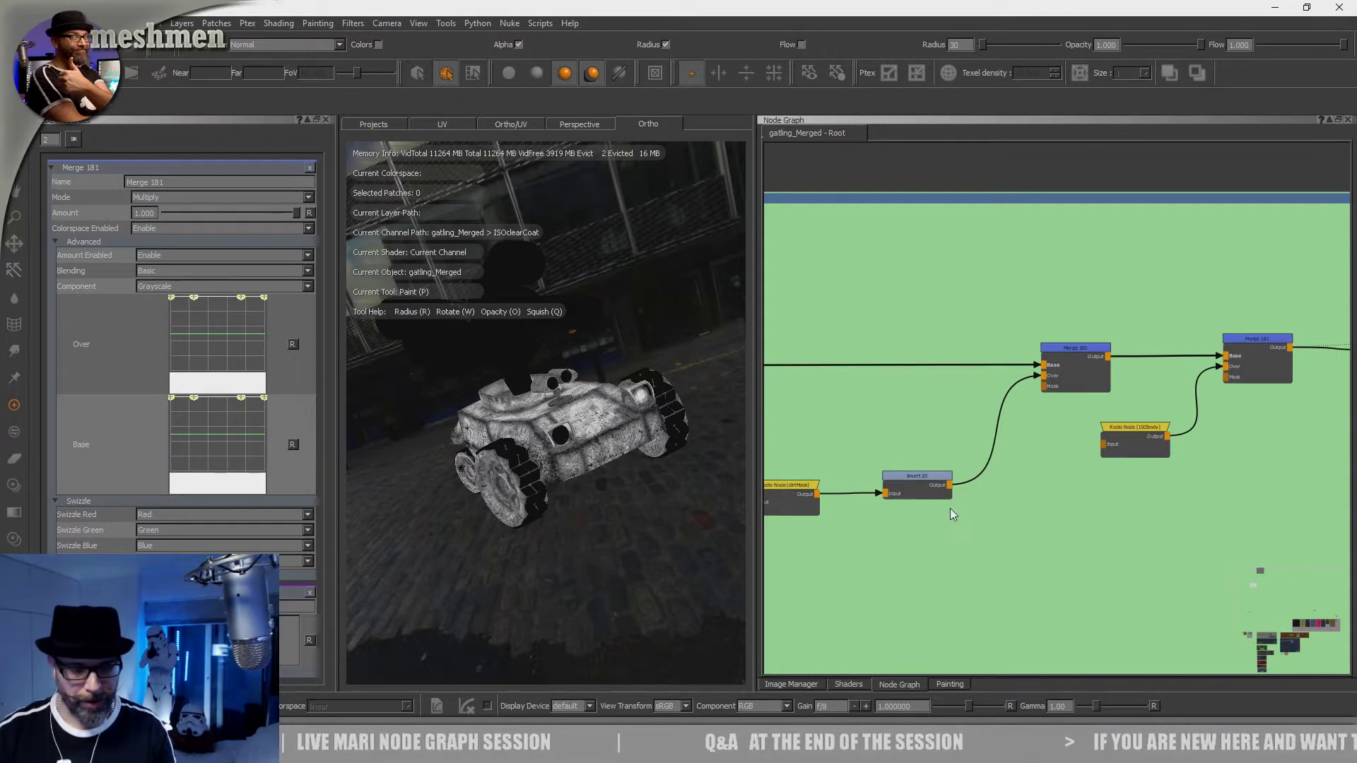
pyautogui.hotkey('alt', 'Tab')
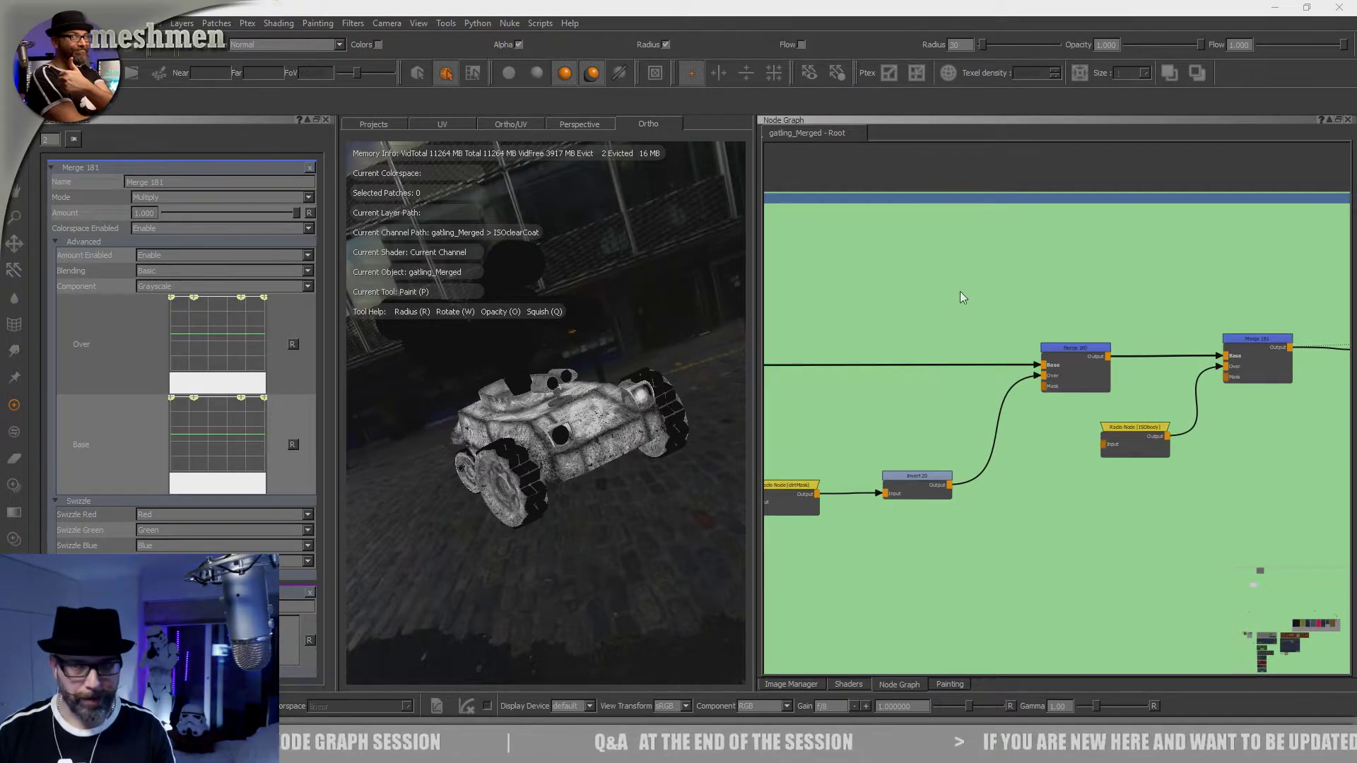
pyautogui.click(1274, 7)
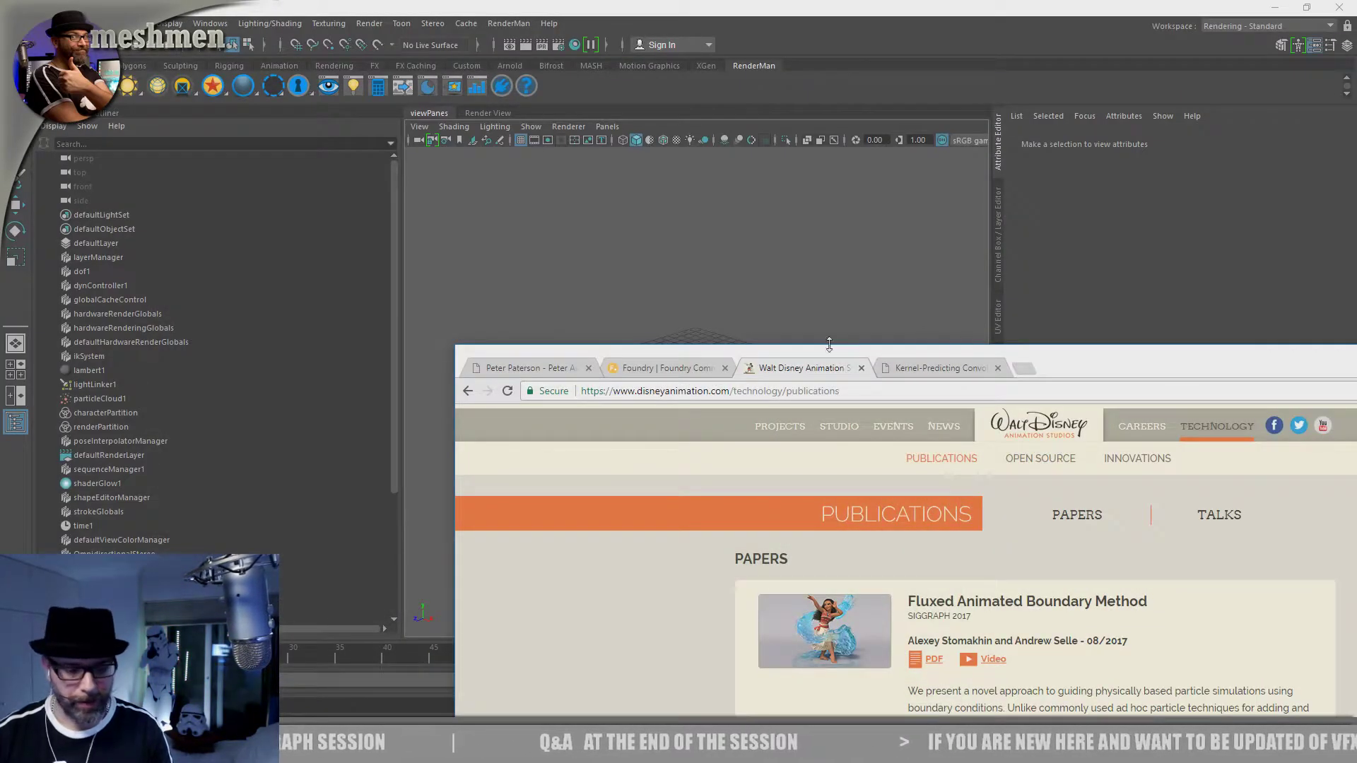
pyautogui.hotkey('alt', 'Tab')
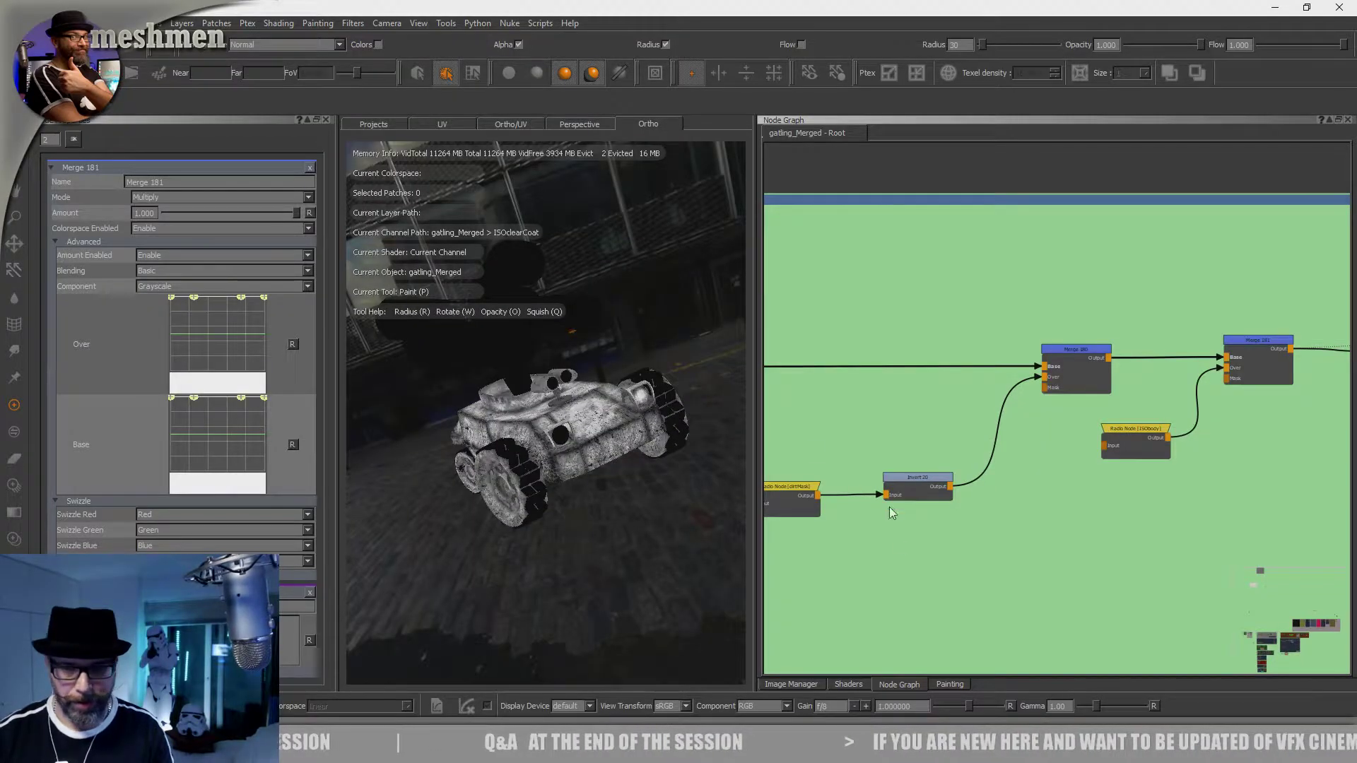
pyautogui.moveTo(1129, 438); pyautogui.dragTo(1130, 442)
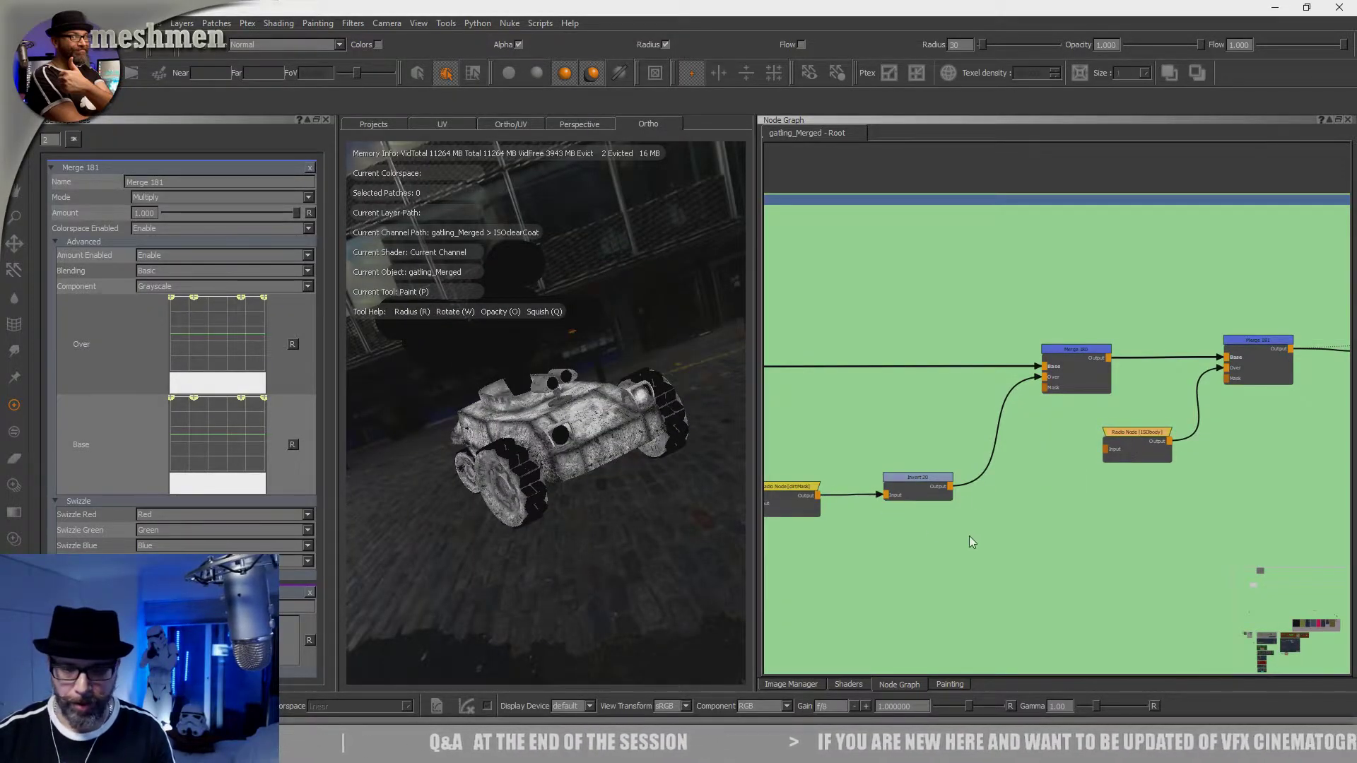
# Step: Insert a Merge node between the second Radio branch's Invert node and the Over input of the main chain's Merge
pyautogui.moveTo(608, 452)
pyautogui.keyDown('alt'); pyautogui.mouseDown()
pyautogui.moveTo(642, 479)
pyautogui.moveTo(636, 502)
pyautogui.moveTo(672, 495)
pyautogui.mouseUp(); pyautogui.keyUp('alt')
pyautogui.scroll(-5, 900, 546)
pyautogui.moveTo(898, 548); pyautogui.dragTo(1137, 495, button='middle')
pyautogui.scroll(4, 1121, 498)
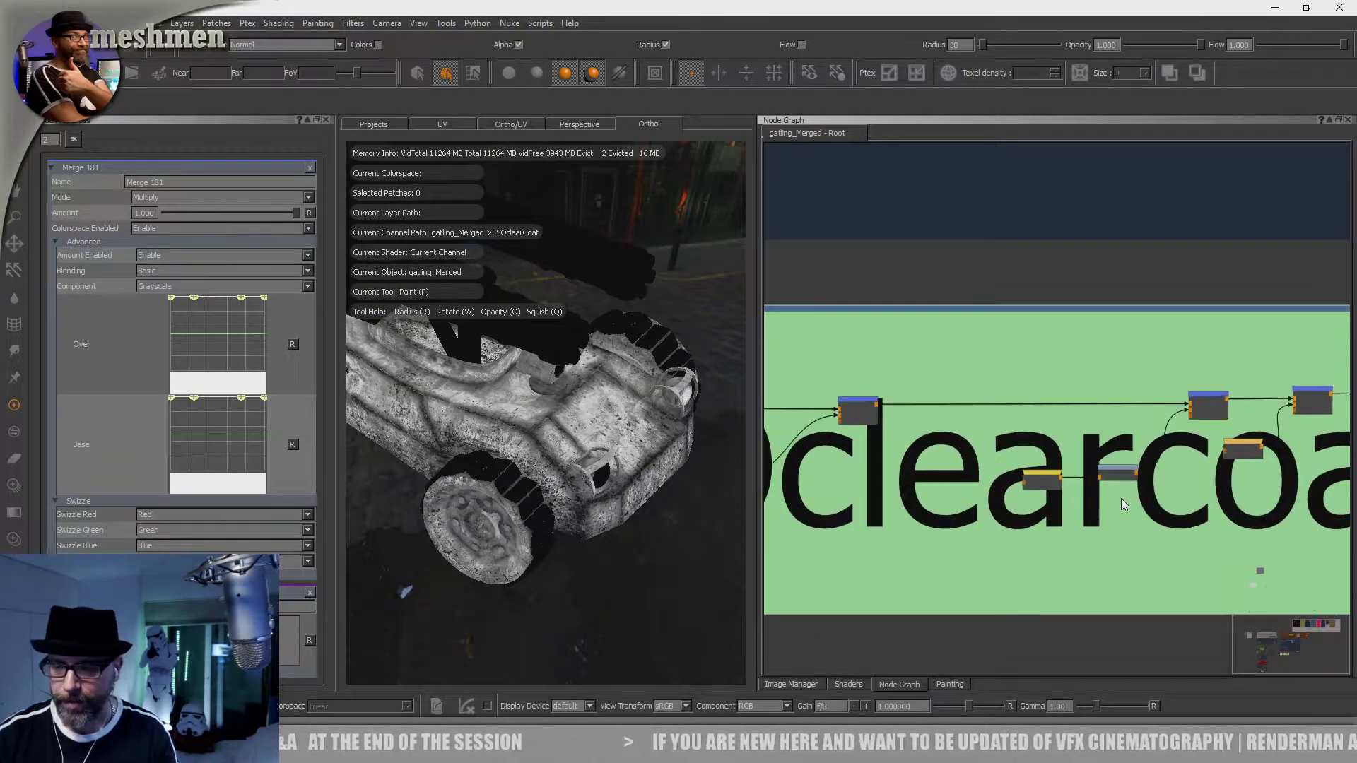
pyautogui.moveTo(1175, 534); pyautogui.dragTo(820, 502)
pyautogui.click(934, 566)
pyautogui.moveTo(914, 494); pyautogui.dragTo(918, 495)
pyautogui.press('m')
pyautogui.moveTo(1016, 484); pyautogui.dragTo(1037, 483)
pyautogui.click(934, 559)
pyautogui.moveTo(933, 560); pyautogui.dragTo(970, 536, button='middle')
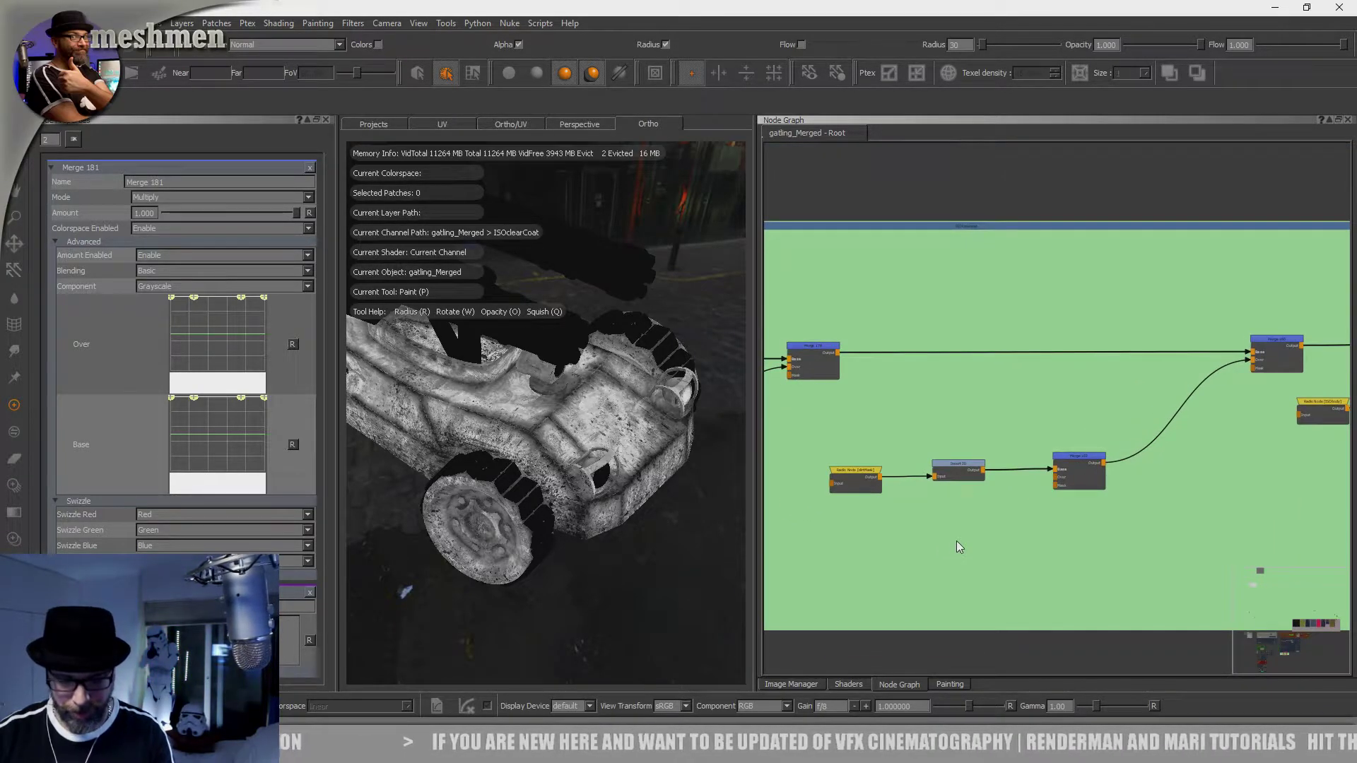
pyautogui.click(1085, 461)
pyautogui.keyDown('alt'); pyautogui.moveTo(622, 452); pyautogui.dragTo(566, 519); pyautogui.keyUp('alt')
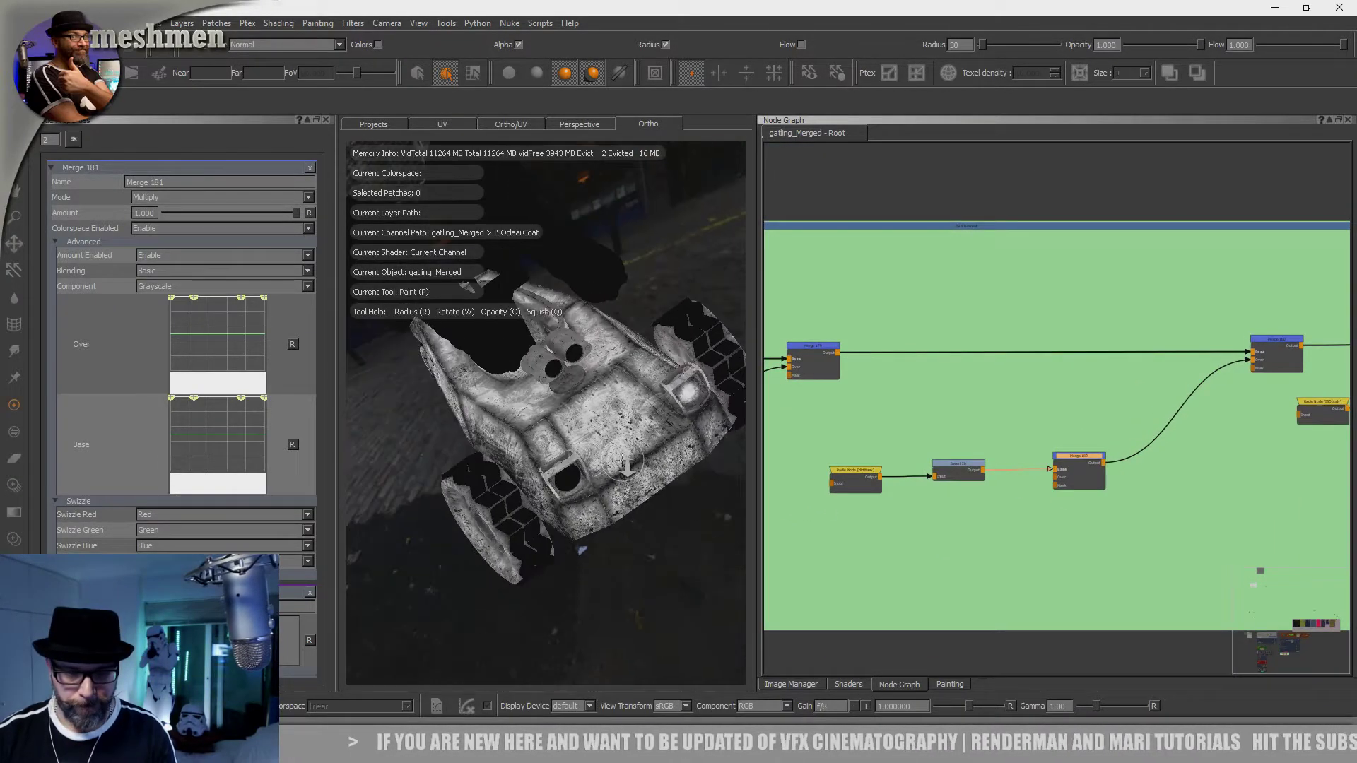
# Step: Enlarge the viewport, frame the whole vehicle and examine the scratched clear coat mask from the front
pyautogui.keyDown('alt'); pyautogui.moveTo(565, 494); pyautogui.dragTo(687, 505, button='right'); pyautogui.keyUp('alt')
pyautogui.press('p')
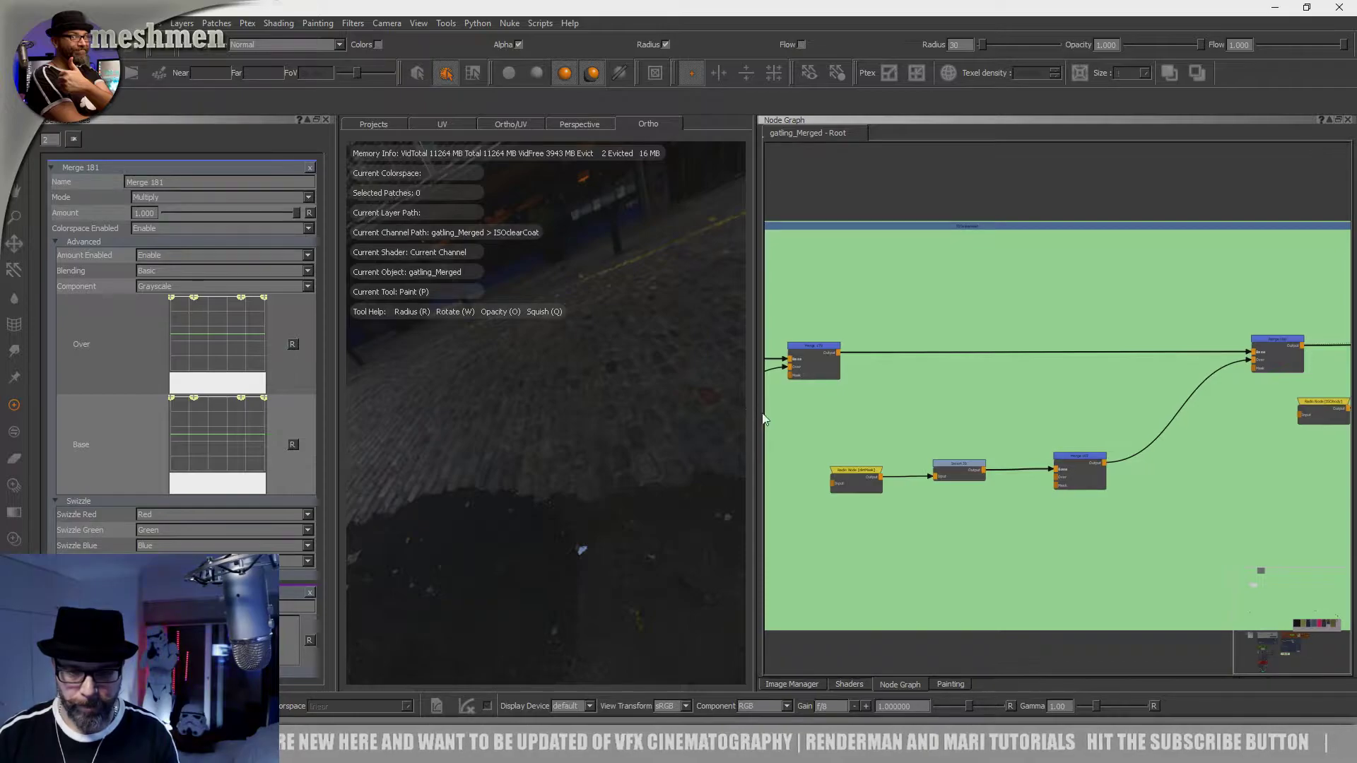
pyautogui.moveTo(749, 420); pyautogui.dragTo(1049, 424)
pyautogui.moveTo(778, 438)
pyautogui.keyDown('alt'); pyautogui.mouseDown()
pyautogui.moveTo(804, 466)
pyautogui.moveTo(766, 424)
pyautogui.moveTo(762, 498)
pyautogui.moveTo(702, 551)
pyautogui.moveTo(705, 533)
pyautogui.moveTo(597, 554)
pyautogui.mouseUp(); pyautogui.keyUp('alt')
pyautogui.keyDown('alt'); pyautogui.moveTo(597, 554); pyautogui.dragTo(455, 530, button='middle'); pyautogui.keyUp('alt')
pyautogui.keyDown('alt'); pyautogui.moveTo(455, 530); pyautogui.dragTo(615, 526, button='right'); pyautogui.keyUp('alt')
pyautogui.keyDown('alt'); pyautogui.moveTo(615, 526); pyautogui.dragTo(666, 536); pyautogui.keyUp('alt')
# Step: Add a white 2048 x 2048, 16bit (Half) Paint node to the new Merge's Over input and set the Merge mode to Multiply
pyautogui.moveTo(1194, 422); pyautogui.dragTo(1070, 428, button='middle')
pyautogui.click(1249, 465)
pyautogui.moveTo(1279, 427); pyautogui.dragTo(1266, 432, button='middle')
pyautogui.click(1118, 533)
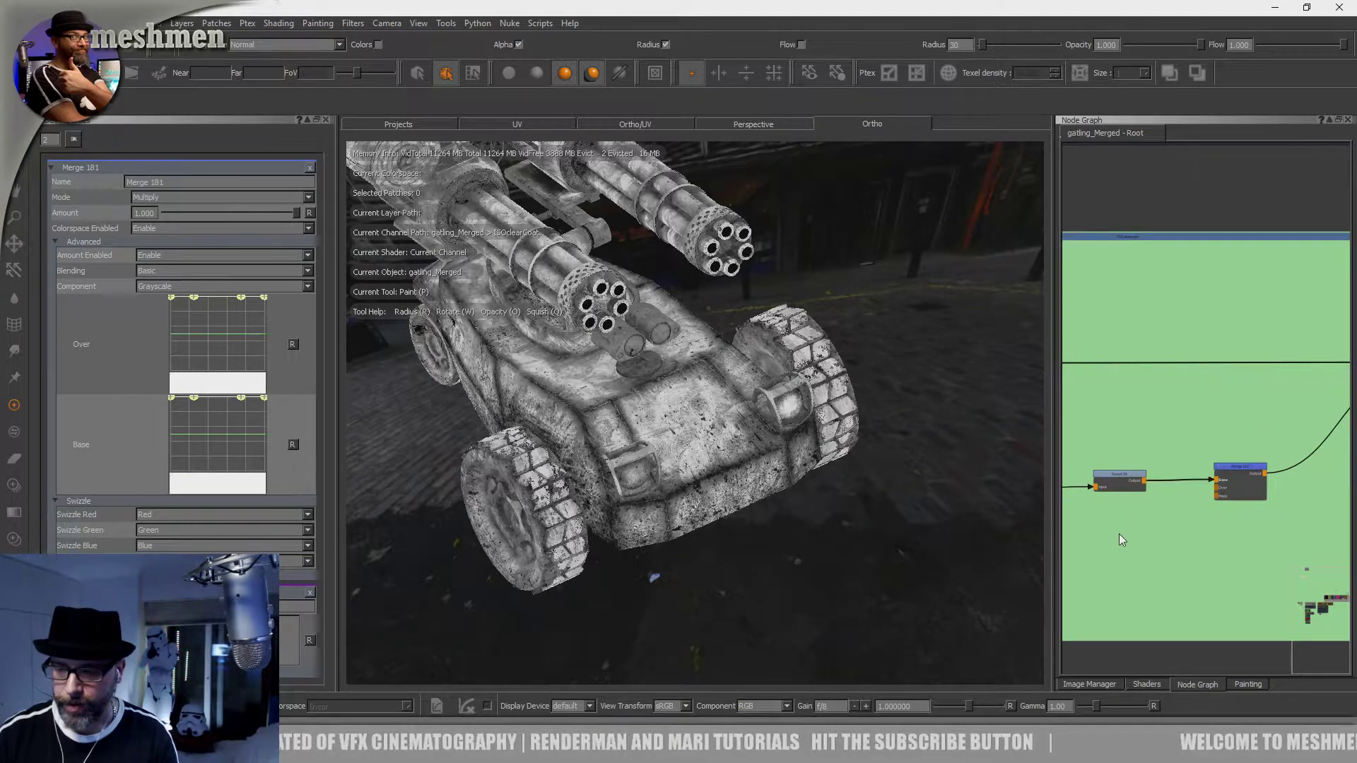
pyautogui.press('p')
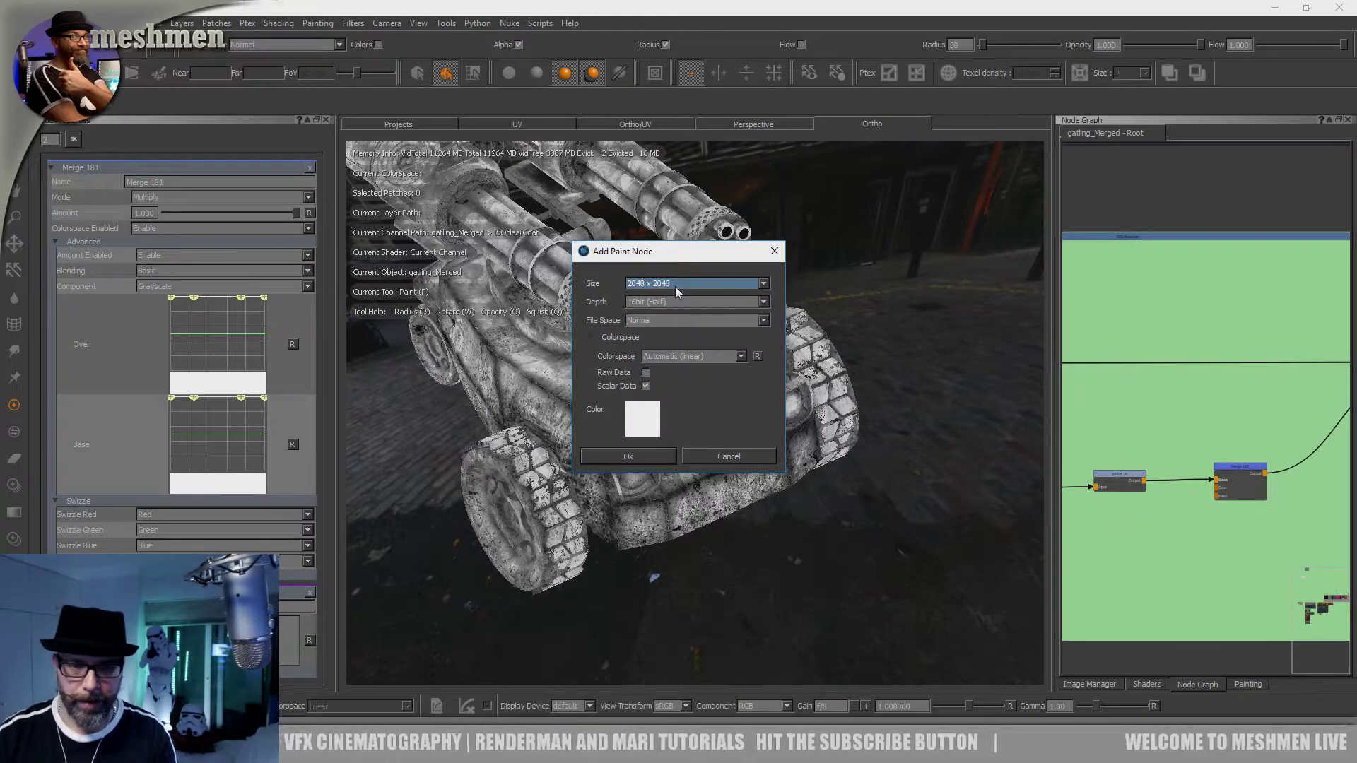
pyautogui.click(628, 456)
pyautogui.moveTo(1133, 546); pyautogui.dragTo(1117, 545)
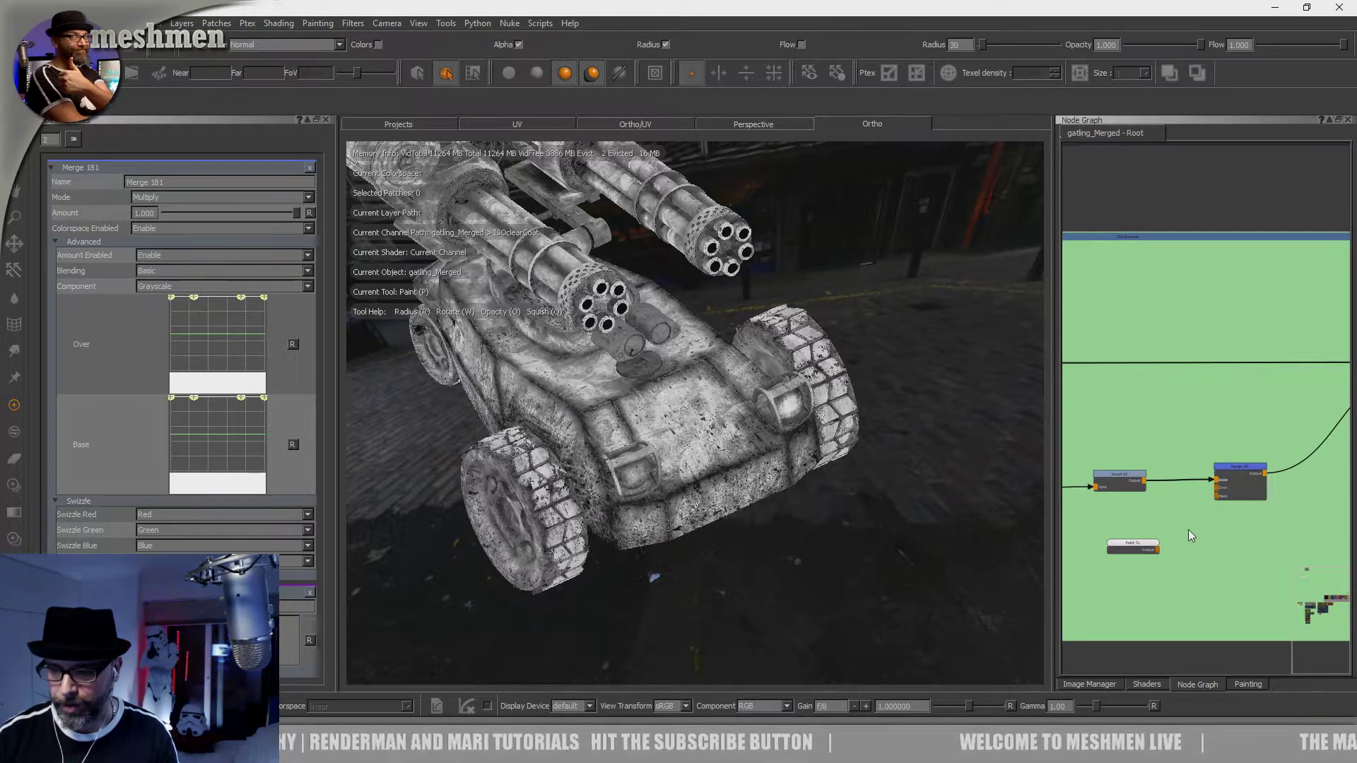
pyautogui.moveTo(1158, 549); pyautogui.dragTo(1217, 496)
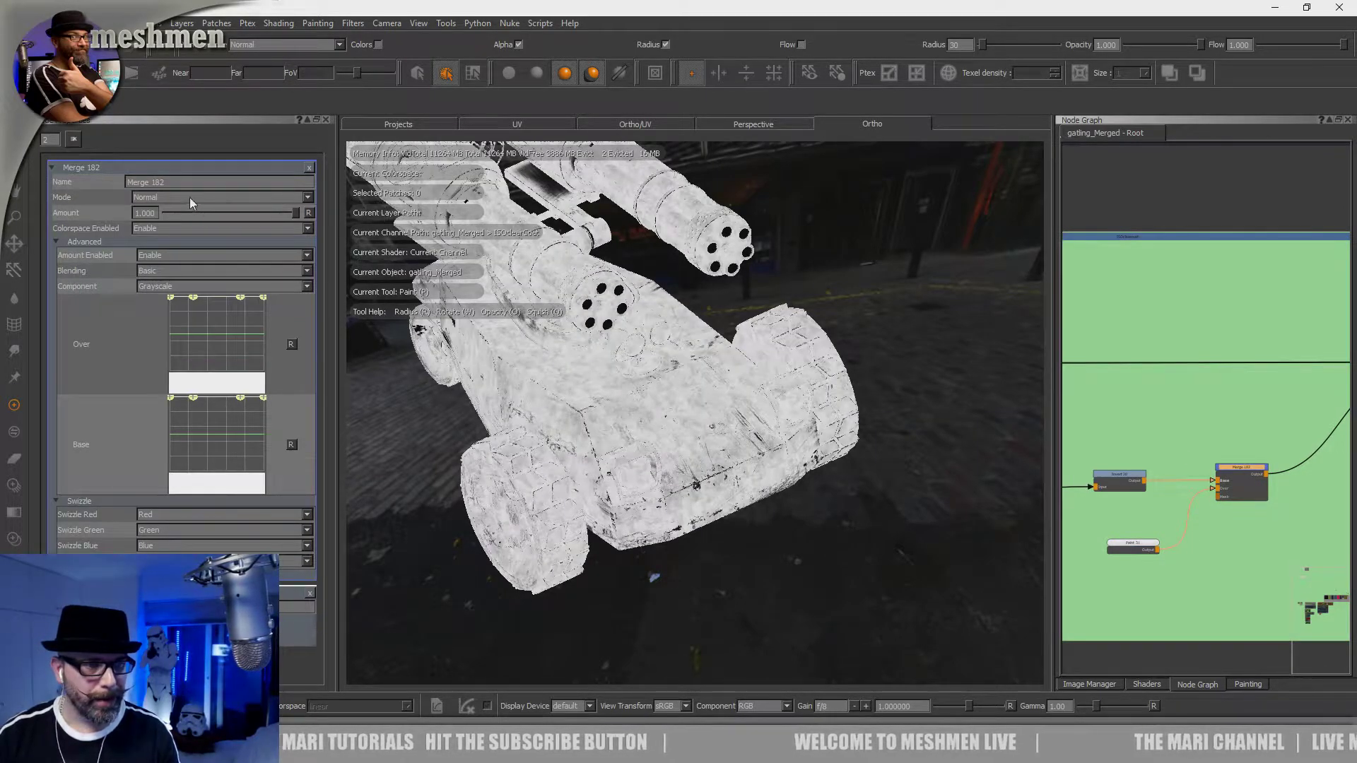
pyautogui.click(189, 197)
pyautogui.click(167, 269)
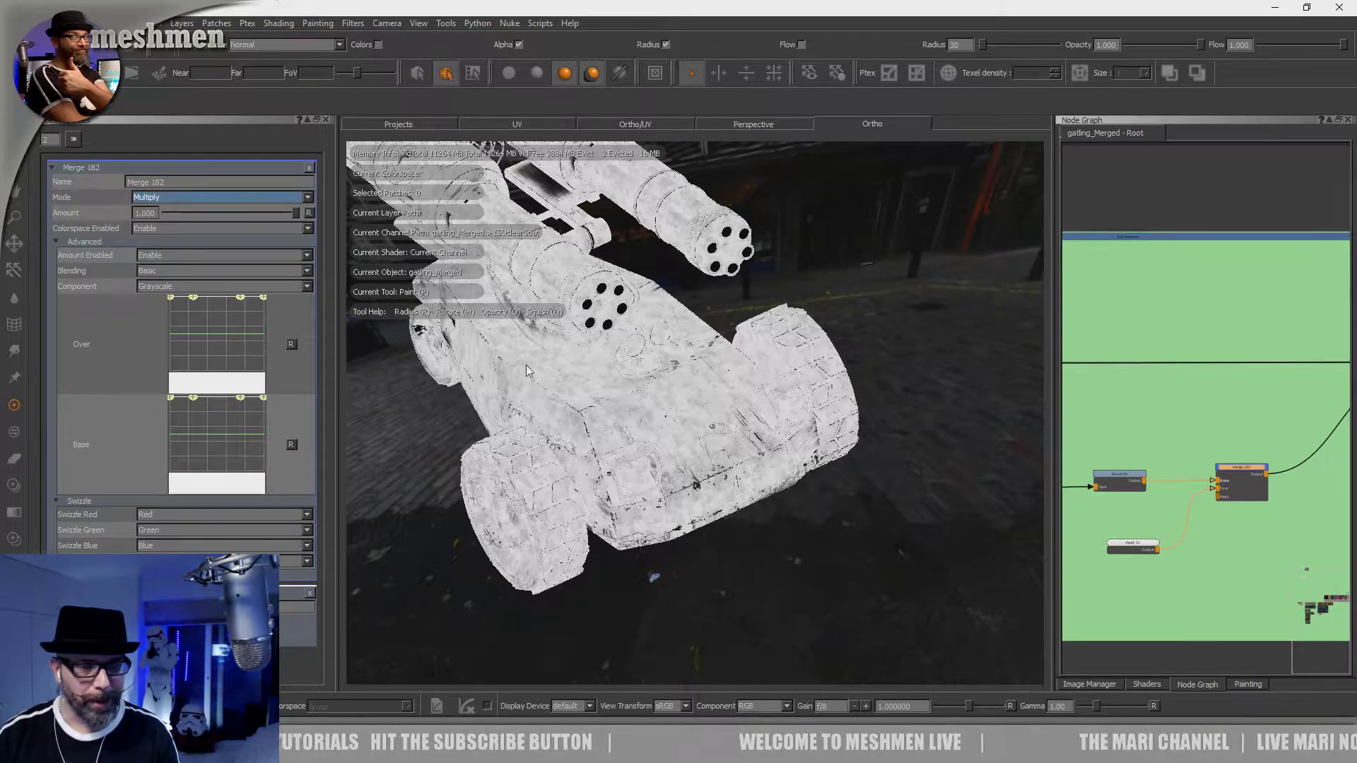
# Step: Load a dark scratch image from the METAL image set into the Paint Through tool over a close-up of the vehicle's front
pyautogui.moveTo(945, 466)
pyautogui.keyDown('alt'); pyautogui.mouseDown(button='right')
pyautogui.moveTo(853, 479)
pyautogui.moveTo(843, 467)
pyautogui.mouseUp(button='right'); pyautogui.keyUp('alt')
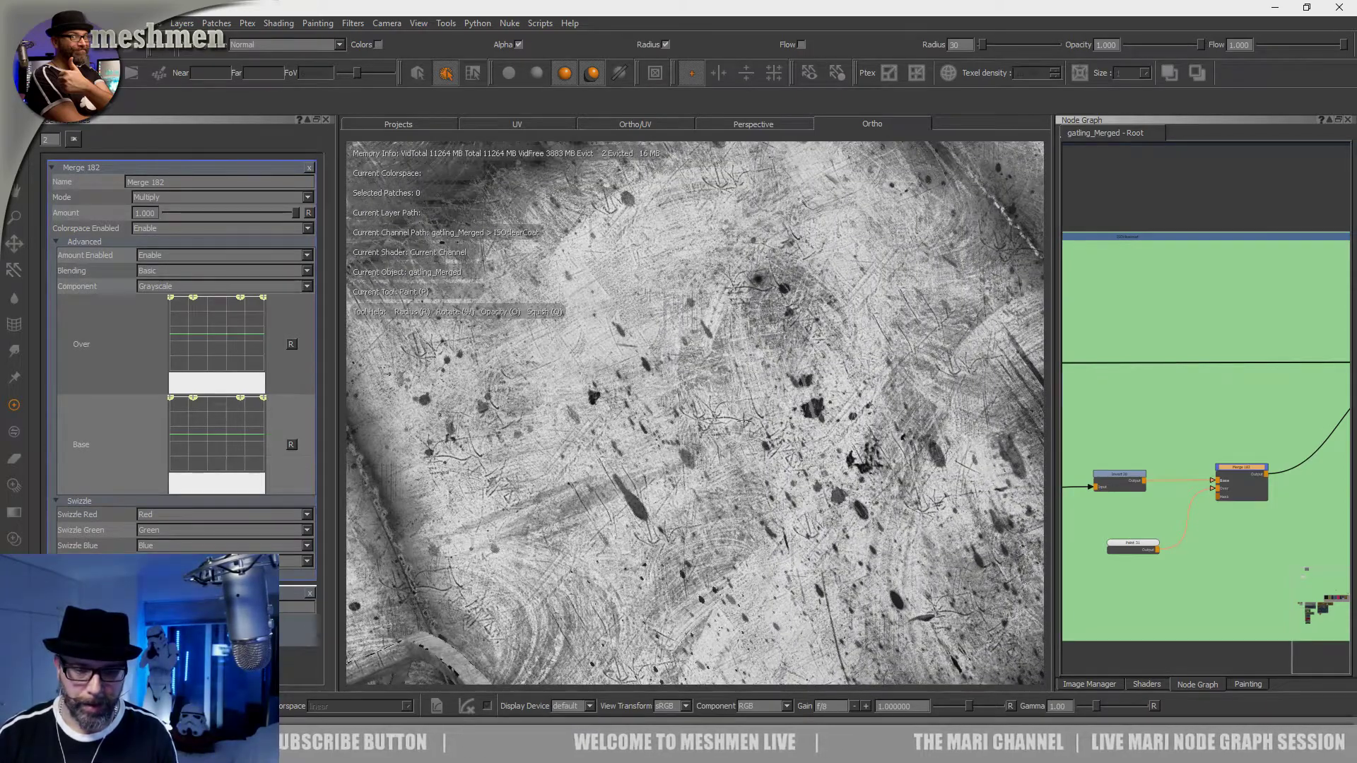
pyautogui.keyDown('alt'); pyautogui.moveTo(678, 452); pyautogui.dragTo(658, 458); pyautogui.keyUp('alt')
pyautogui.keyDown('alt'); pyautogui.moveTo(658, 458); pyautogui.dragTo(635, 463, button='right'); pyautogui.keyUp('alt')
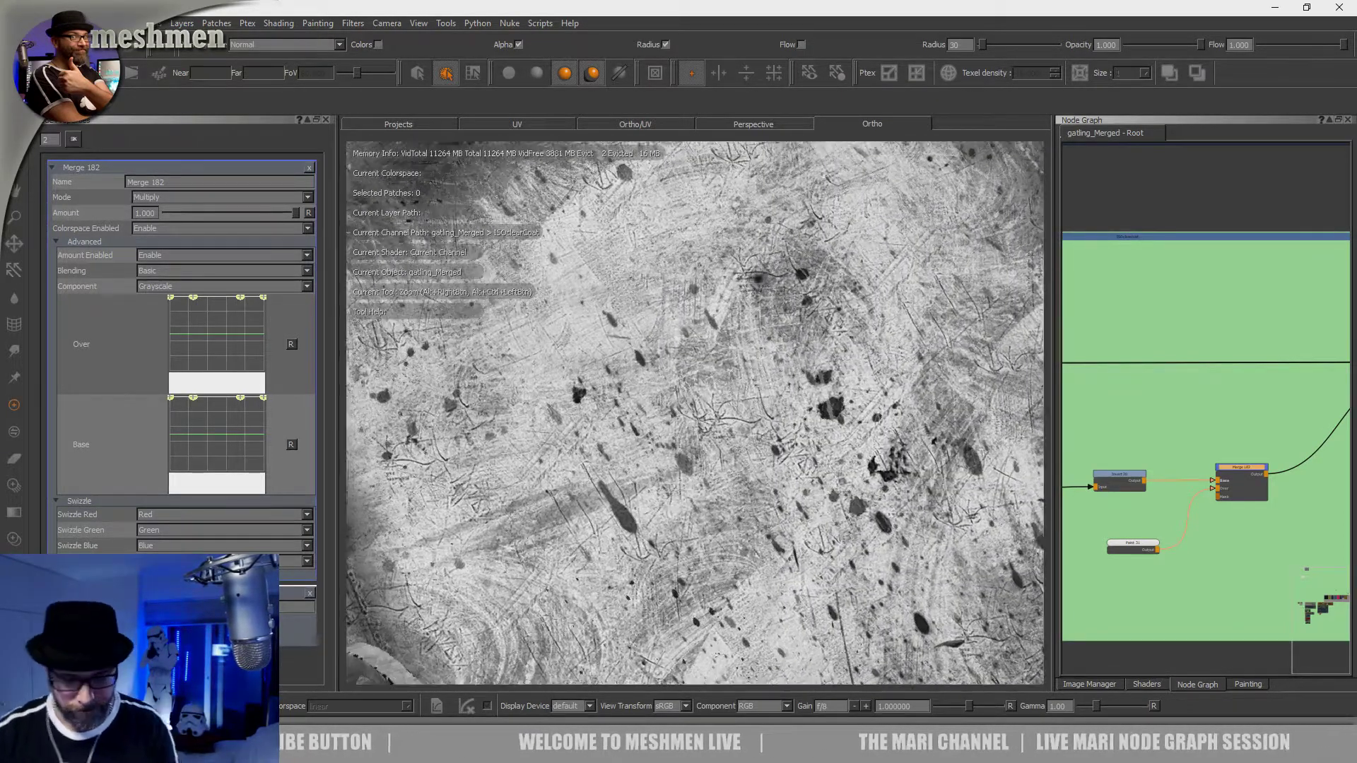
pyautogui.press('k')
pyautogui.click(559, 377)
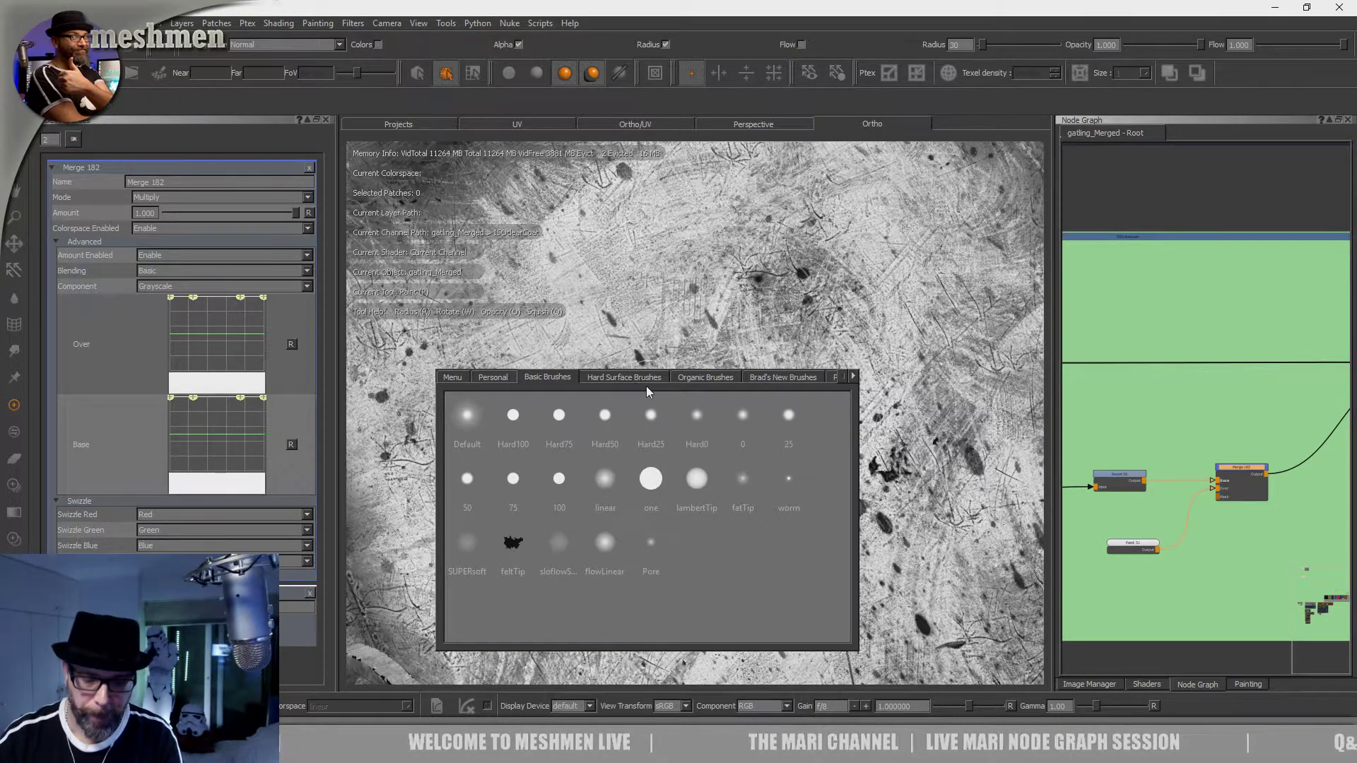
pyautogui.press('l')
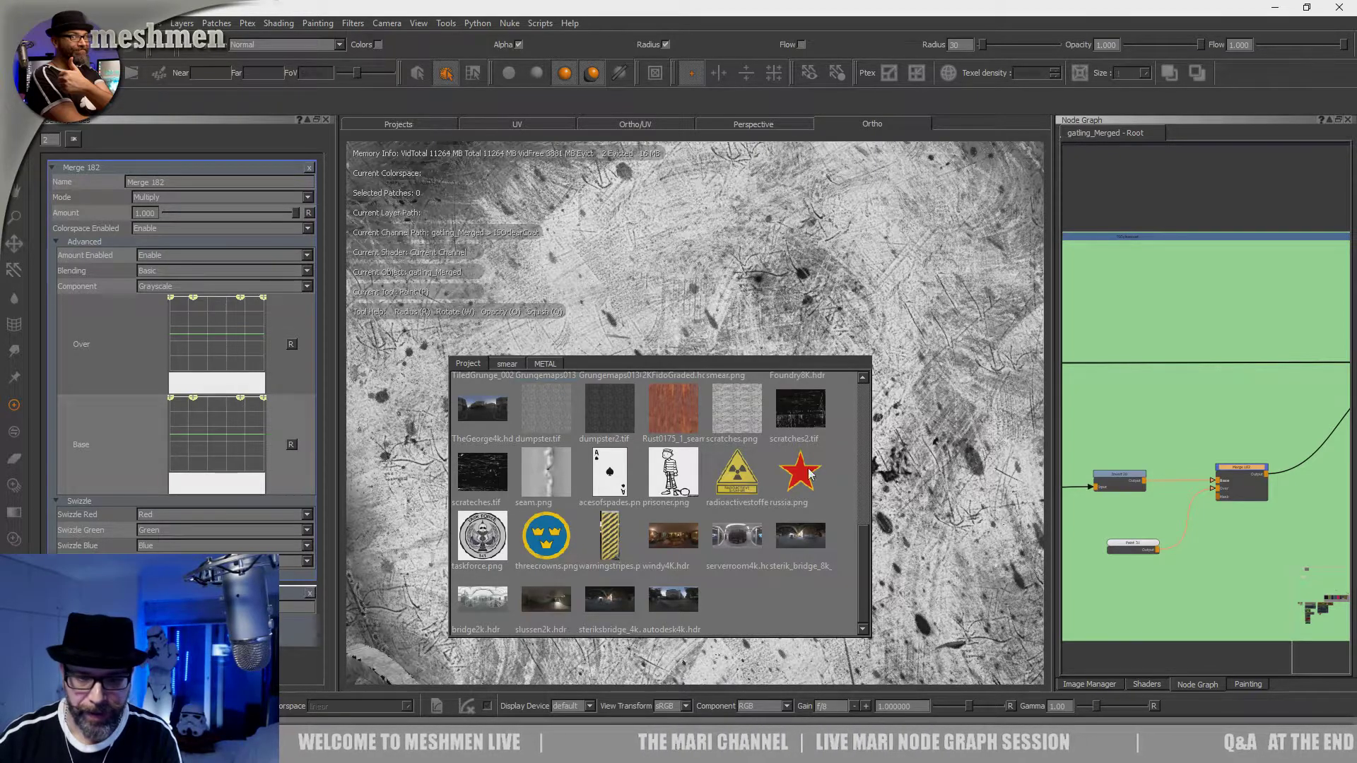
pyautogui.click(541, 364)
pyautogui.moveTo(676, 536); pyautogui.dragTo(850, 289)
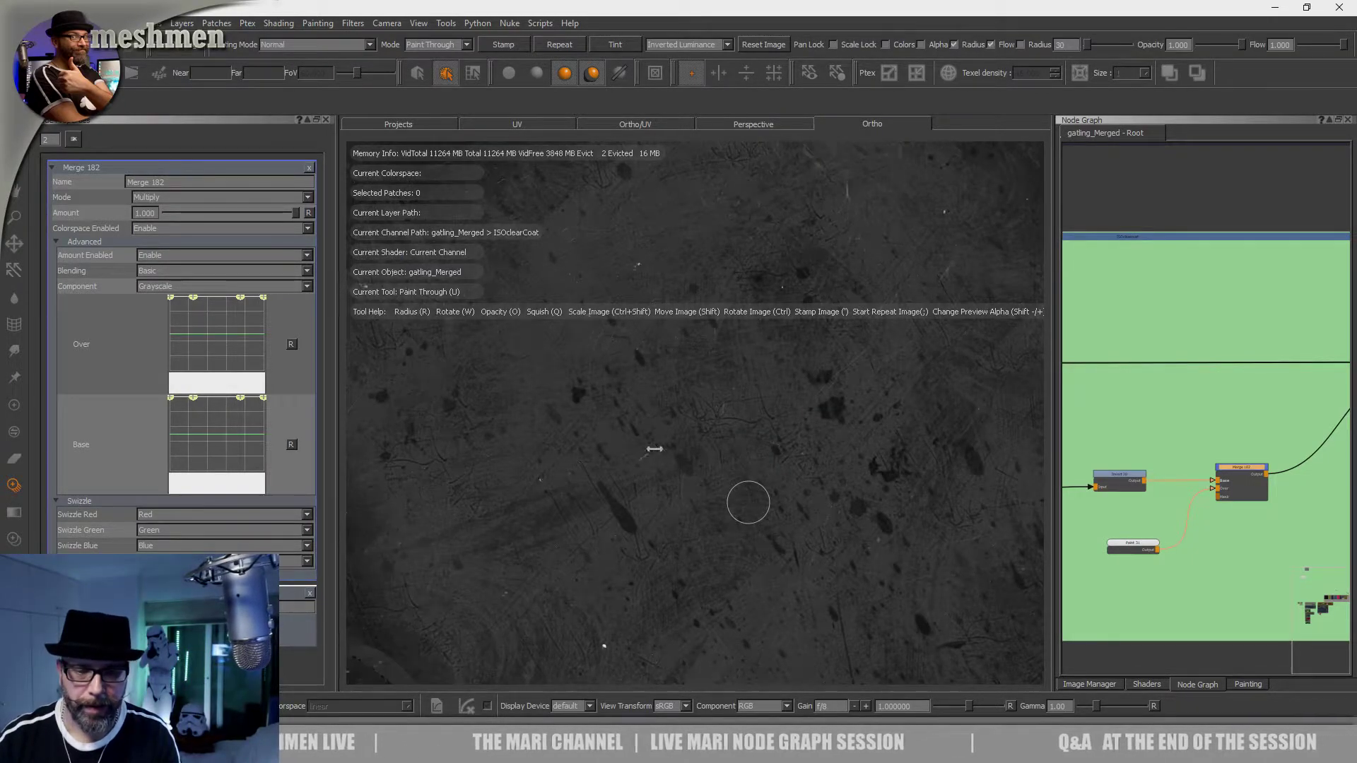
# Step: Show the painting settings, enable the Source Grade and set its Rgb value to 5.000
pyautogui.keyDown('alt'); pyautogui.moveTo(665, 453); pyautogui.dragTo(660, 424); pyautogui.keyUp('alt')
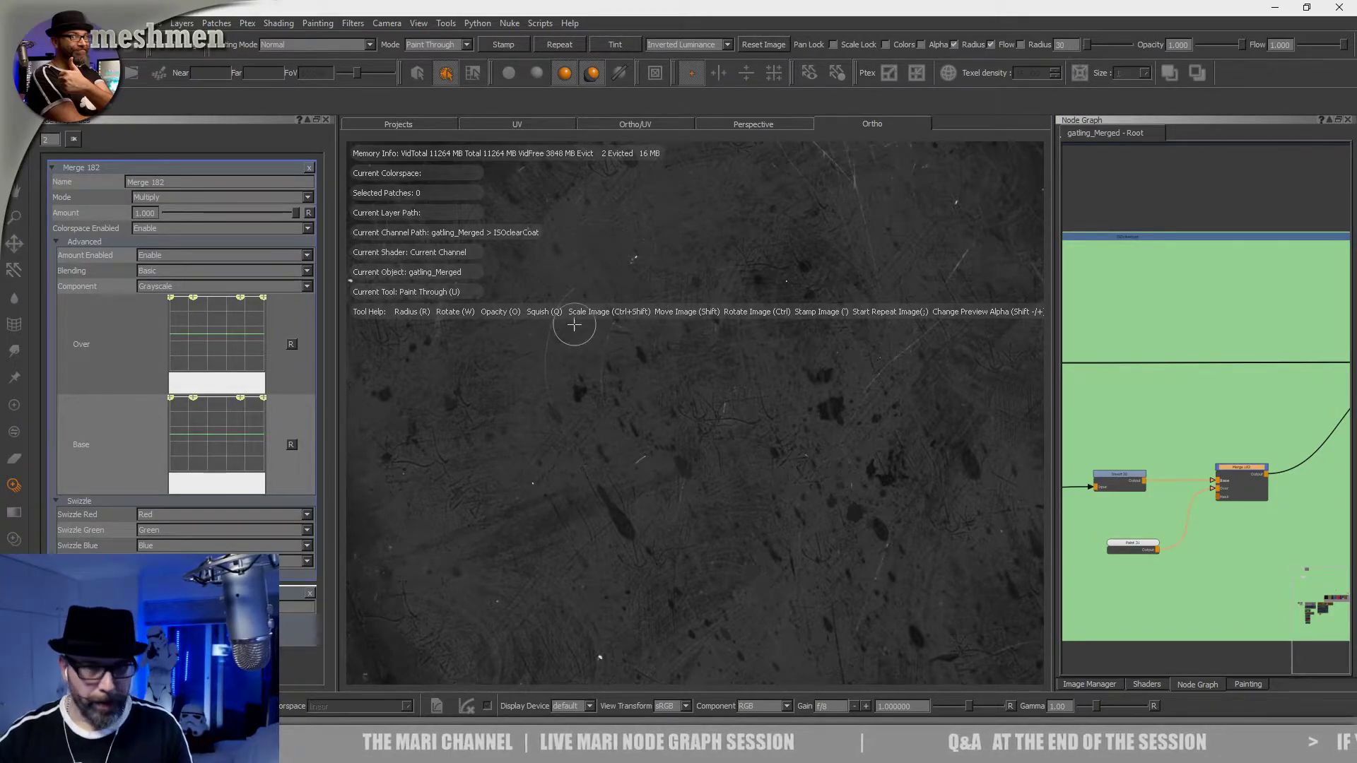
pyautogui.rightClick(727, 30)
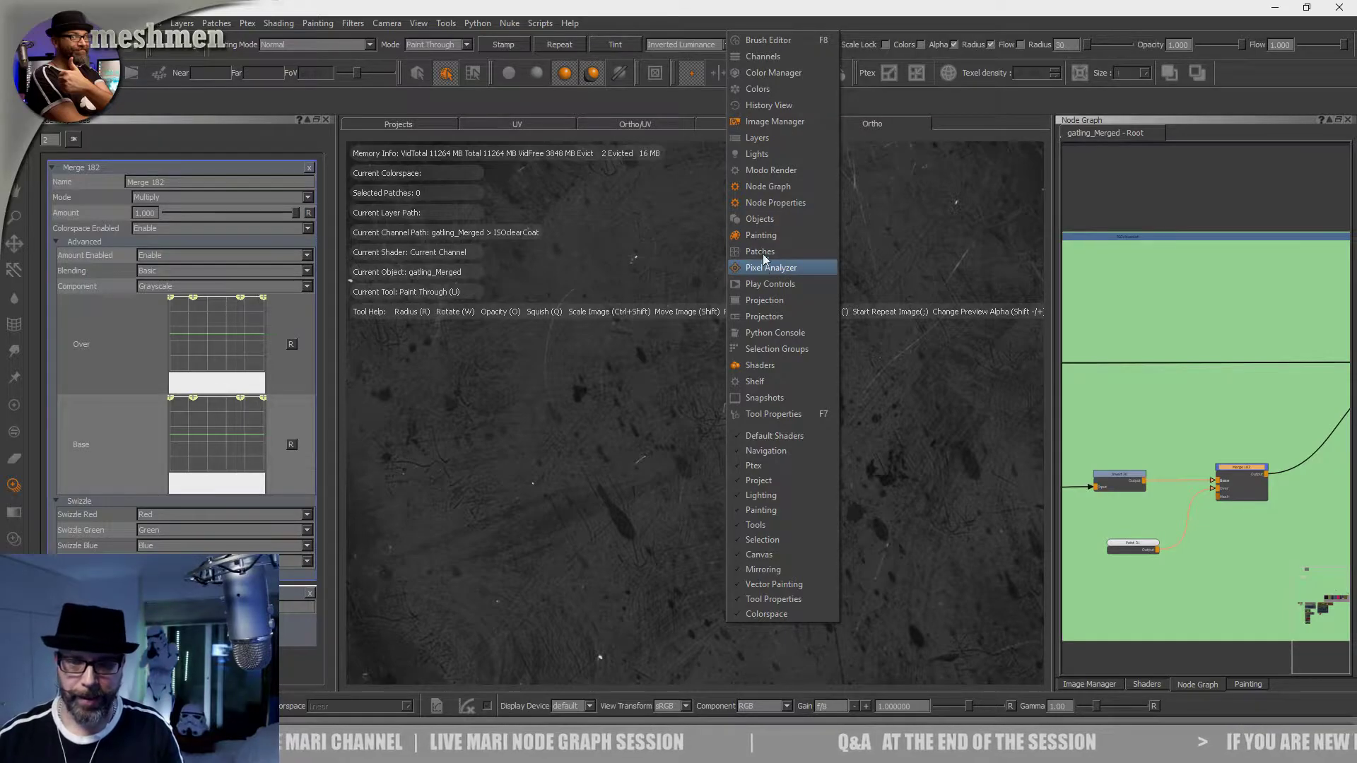
pyautogui.click(766, 234)
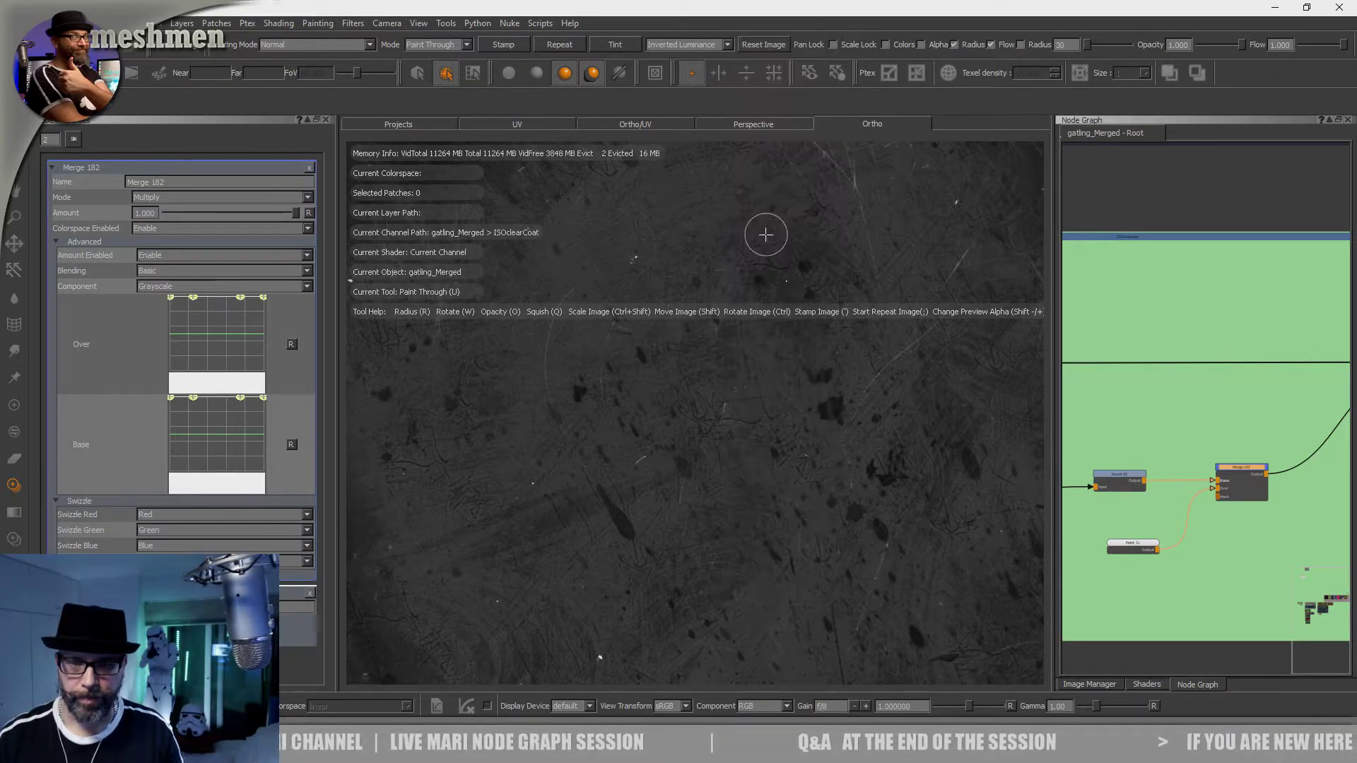
pyautogui.rightClick(746, 25)
pyautogui.click(783, 227)
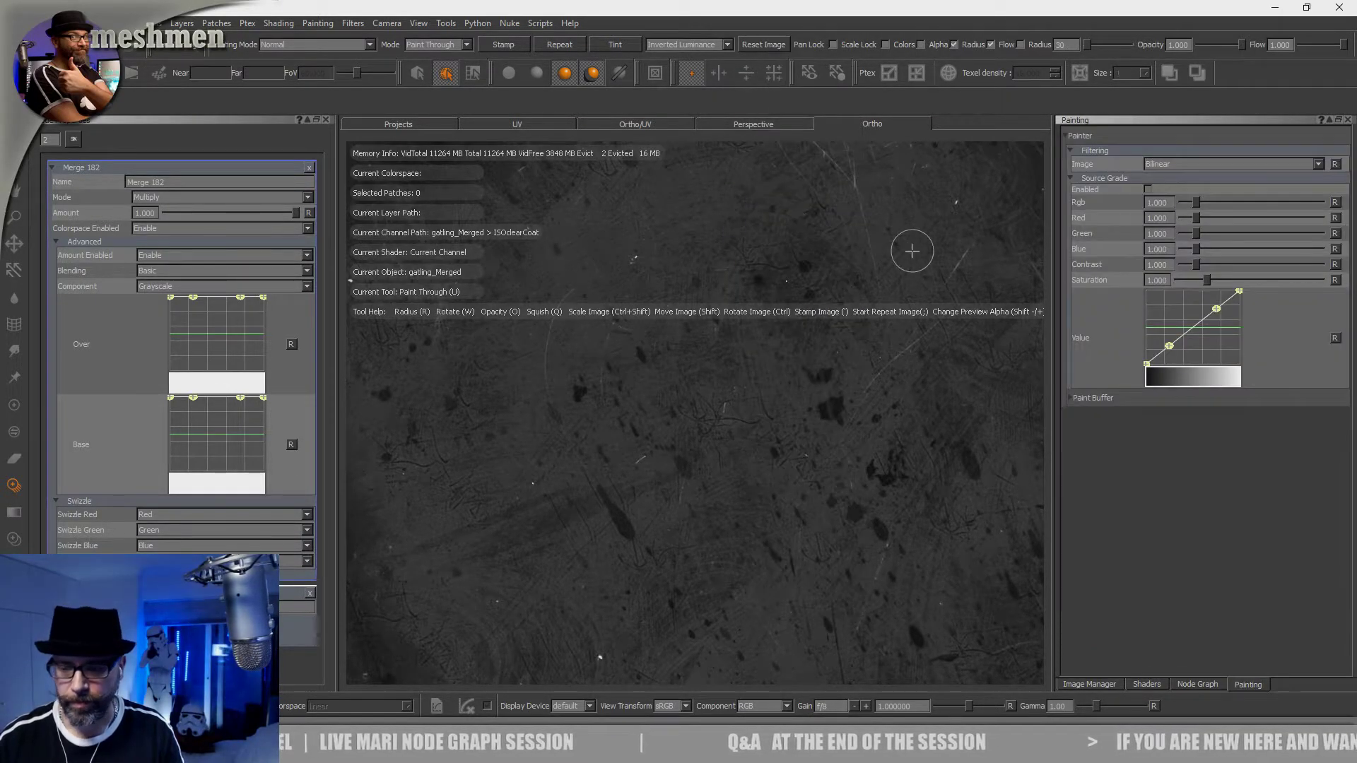
pyautogui.click(1148, 189)
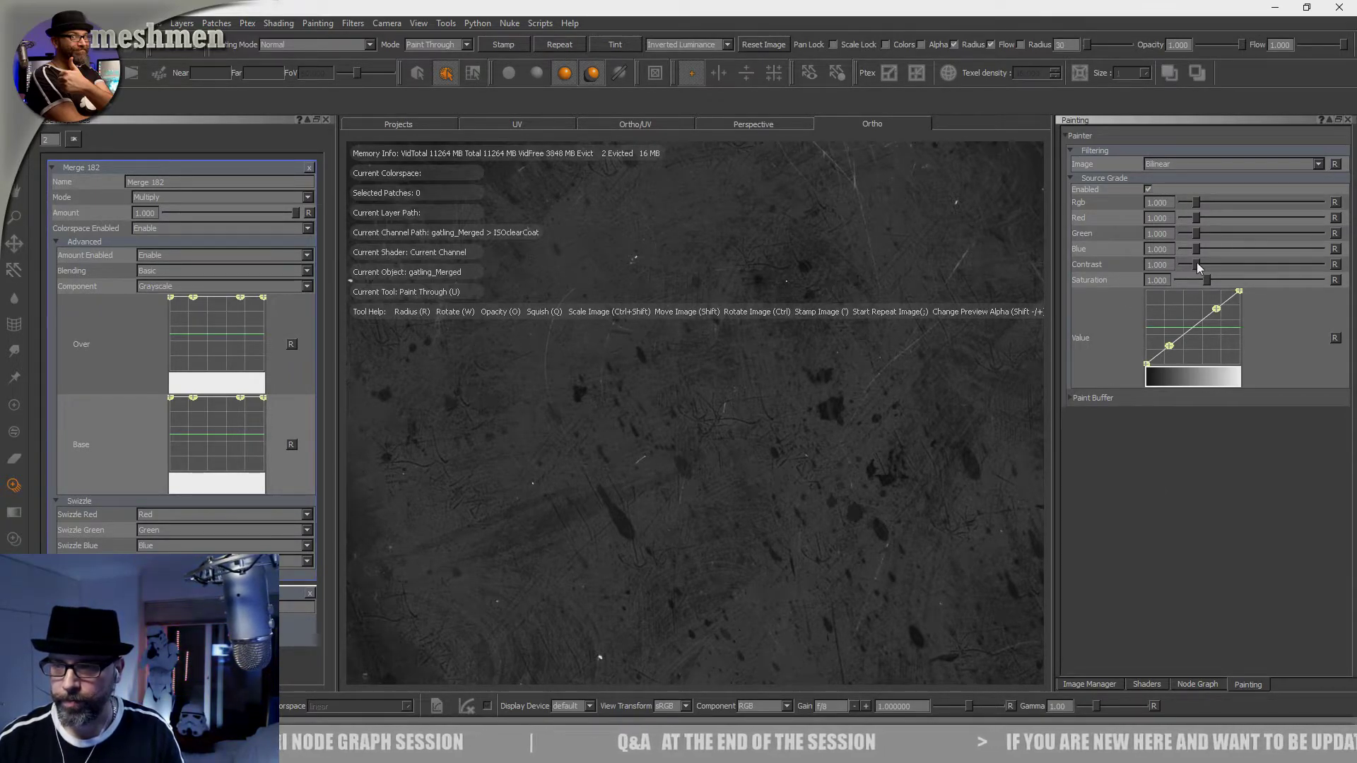
pyautogui.moveTo(1196, 202); pyautogui.dragTo(1252, 203)
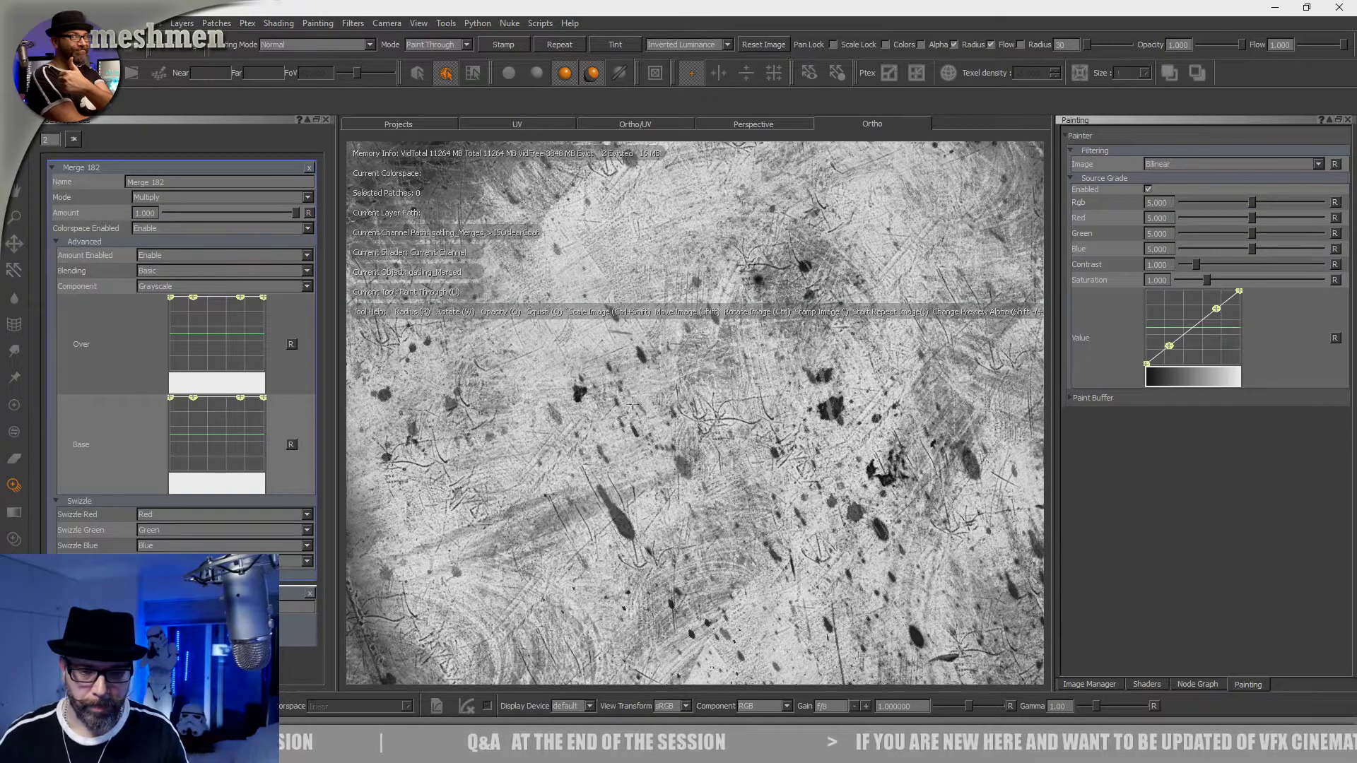
# Step: Display the new Merge's result and examine the vehicle beneath the brightened scratch image from several angles
pyautogui.keyDown('alt'); pyautogui.moveTo(629, 307); pyautogui.dragTo(704, 449, button='middle'); pyautogui.keyUp('alt')
pyautogui.keyDown('alt'); pyautogui.moveTo(704, 449); pyautogui.dragTo(538, 465, button='right'); pyautogui.keyUp('alt')
pyautogui.keyDown('alt'); pyautogui.moveTo(539, 465); pyautogui.dragTo(445, 371, button='middle'); pyautogui.keyUp('alt')
pyautogui.keyDown('alt'); pyautogui.moveTo(636, 453); pyautogui.dragTo(523, 459, button='right'); pyautogui.keyUp('alt')
pyautogui.keyDown('alt'); pyautogui.moveTo(657, 488); pyautogui.dragTo(753, 433); pyautogui.keyUp('alt')
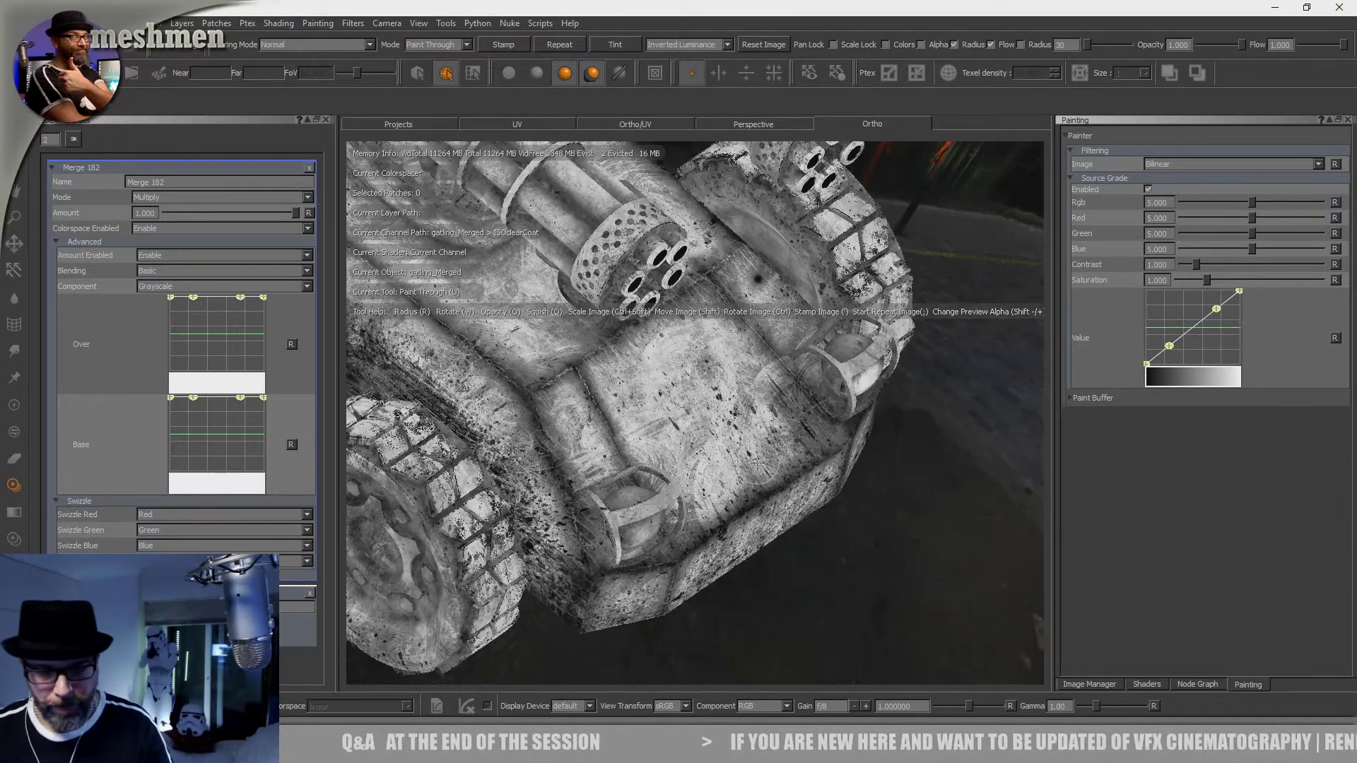
pyautogui.keyDown('alt'); pyautogui.moveTo(696, 489); pyautogui.dragTo(754, 461); pyautogui.keyUp('alt')
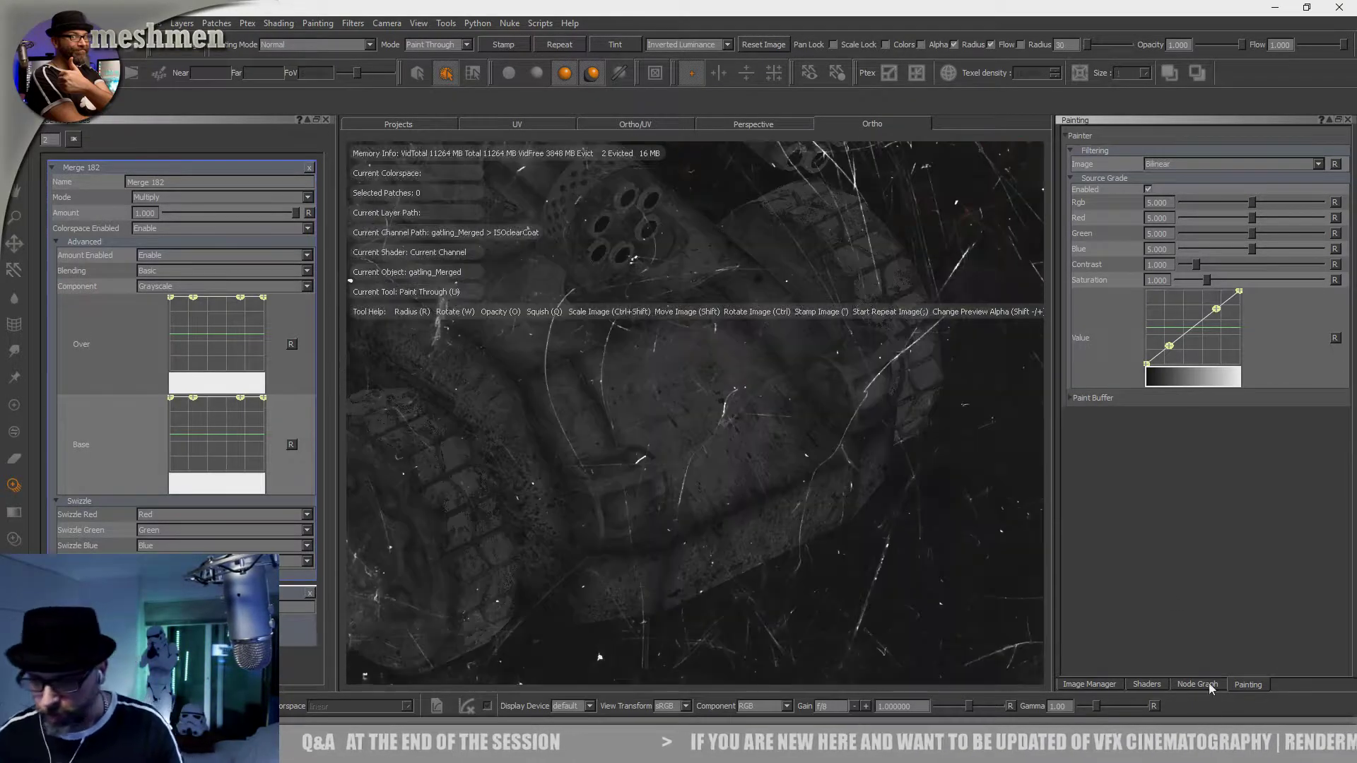
pyautogui.click(1207, 683)
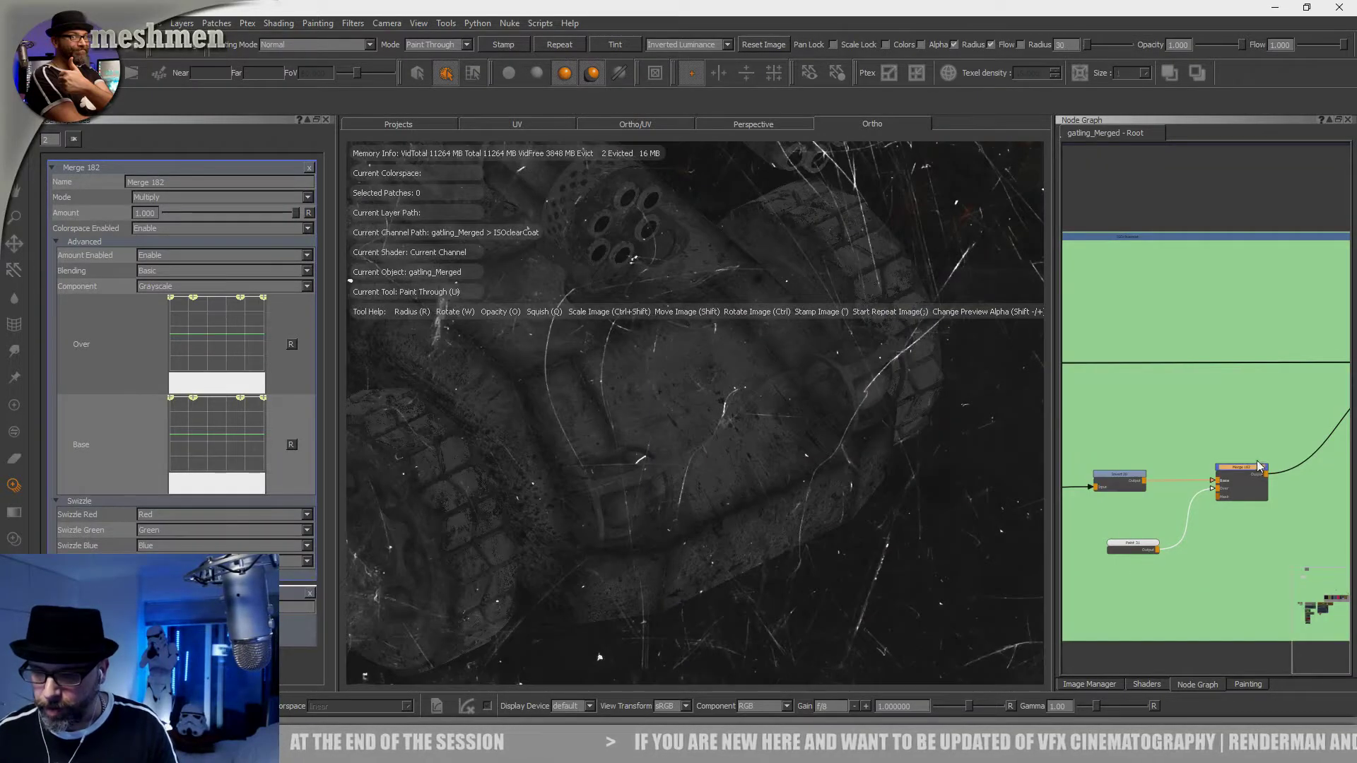
pyautogui.click(1258, 472)
pyautogui.press('1')
pyautogui.keyDown('alt'); pyautogui.moveTo(771, 424); pyautogui.dragTo(696, 431, button='right'); pyautogui.keyUp('alt')
pyautogui.keyDown('alt'); pyautogui.moveTo(696, 431); pyautogui.dragTo(721, 424); pyautogui.keyUp('alt')
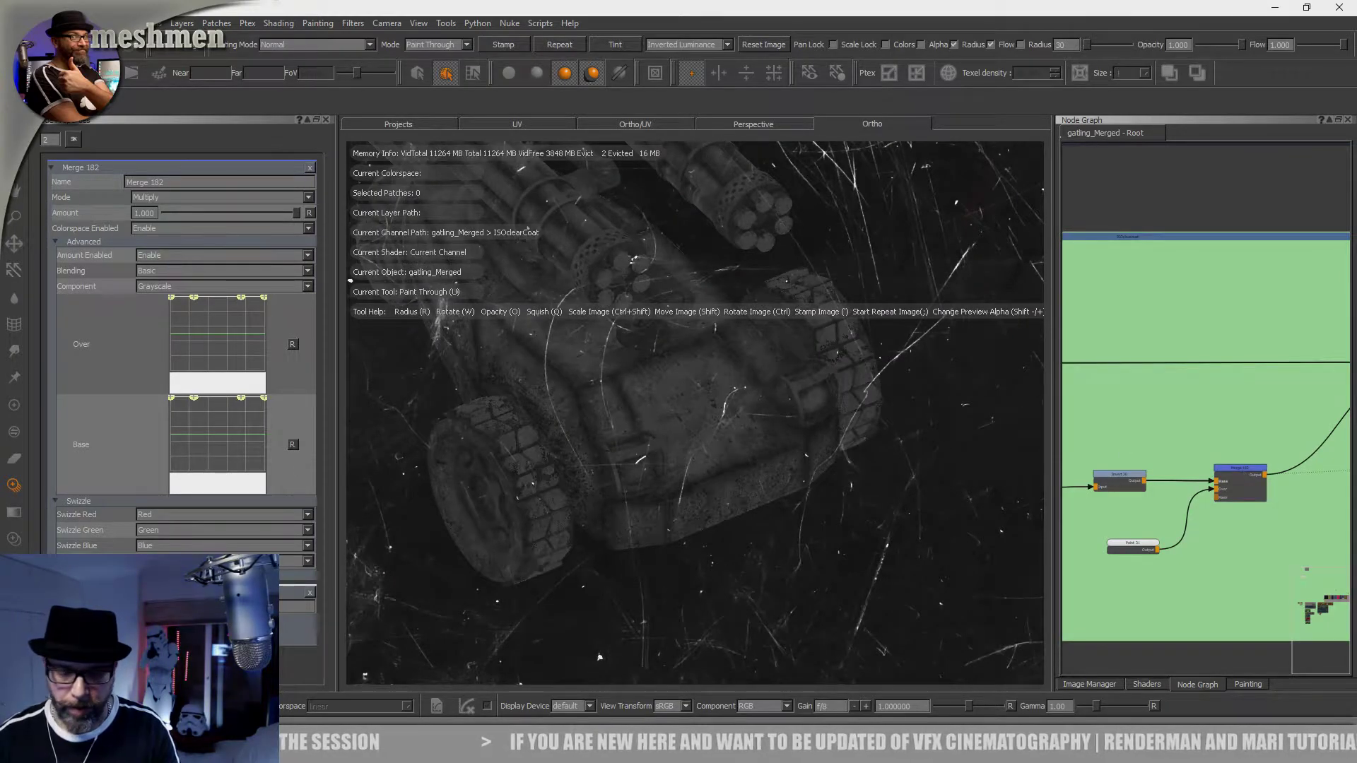
pyautogui.keyDown('alt'); pyautogui.moveTo(725, 466); pyautogui.dragTo(801, 448); pyautogui.keyUp('alt')
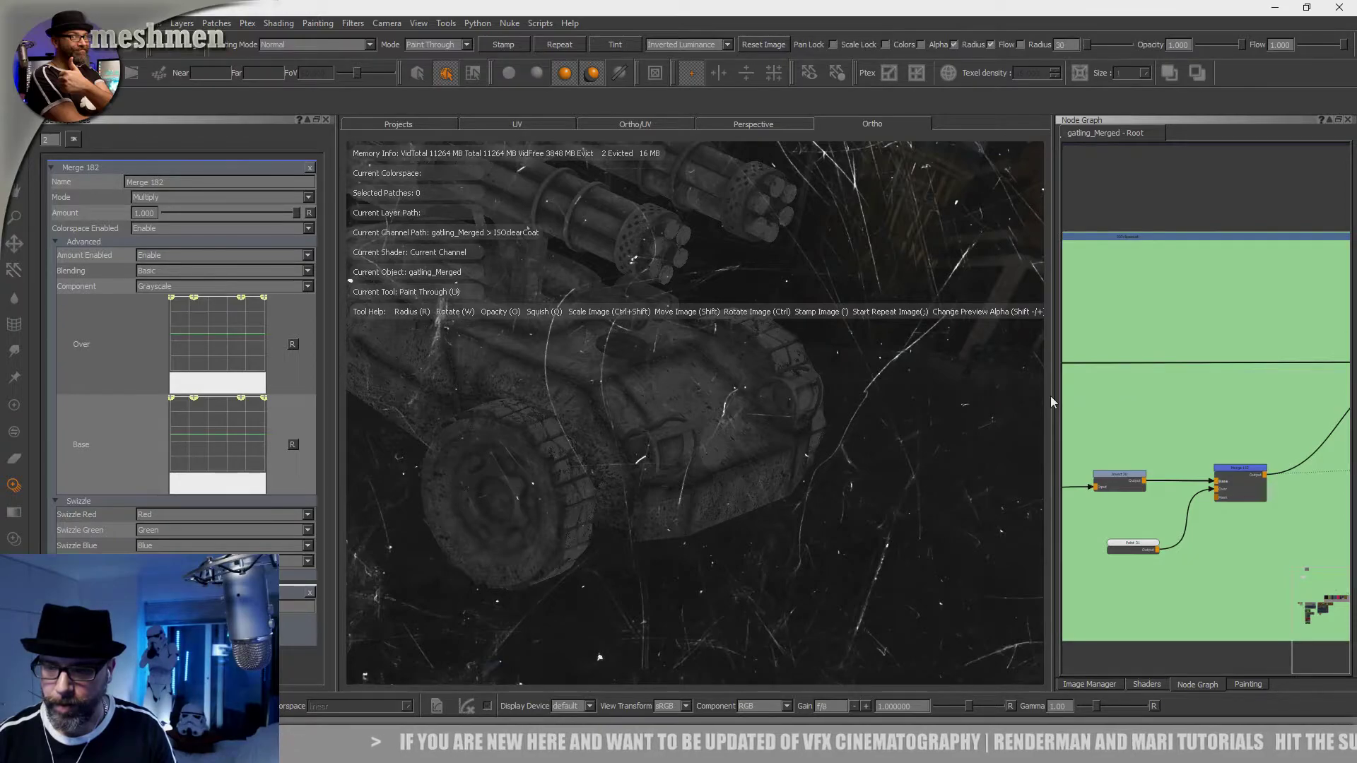
# Step: Enlarge the node graph, switch to the Paint tool and compare the Paint node's output with the new Merge's result
pyautogui.moveTo(1052, 395); pyautogui.dragTo(804, 406)
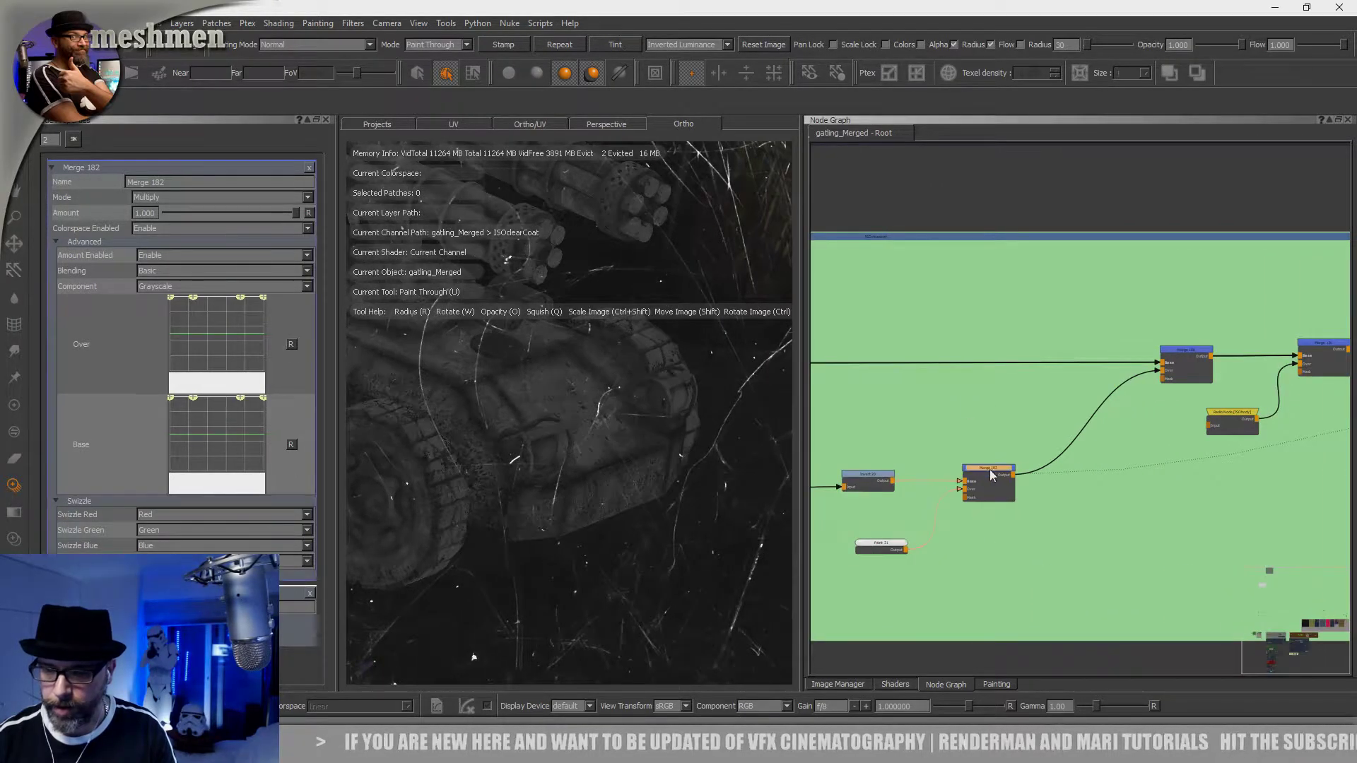
pyautogui.click(1182, 351)
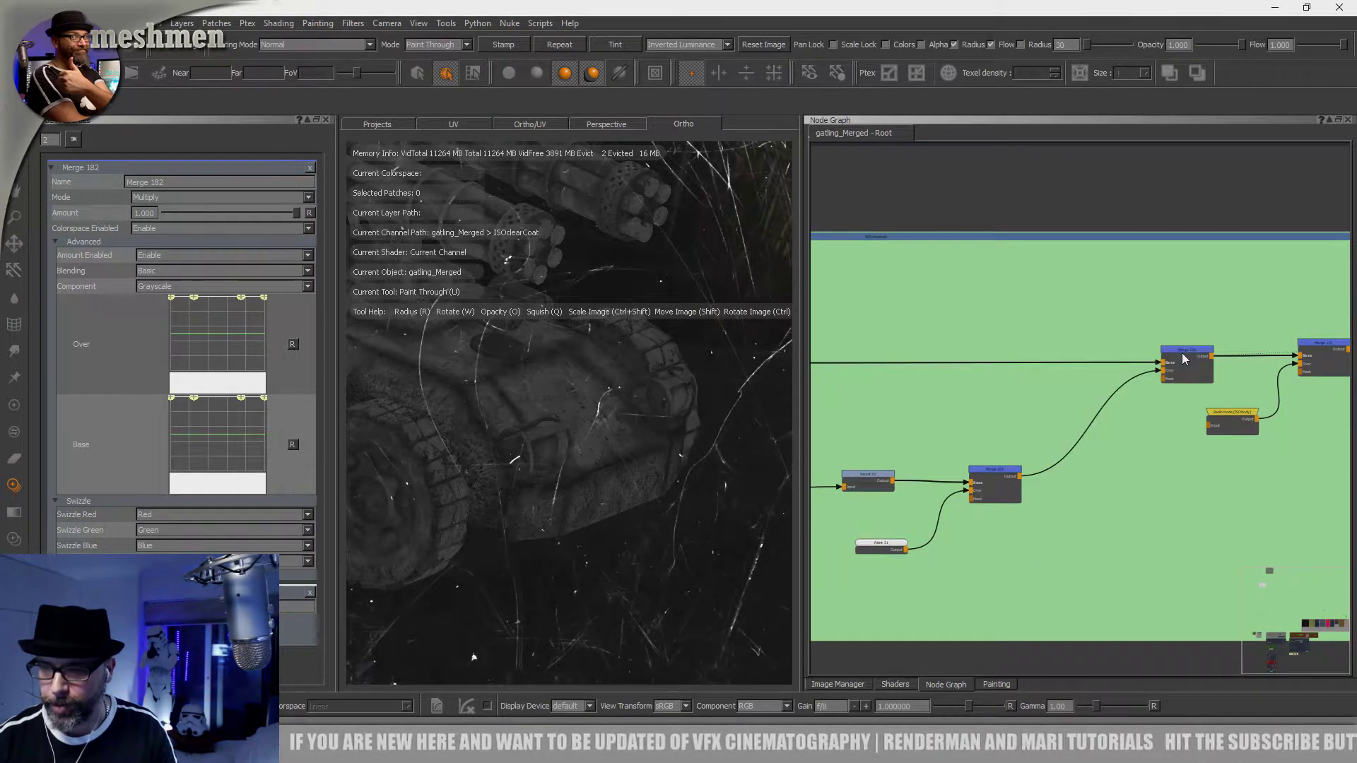
pyautogui.click(998, 471)
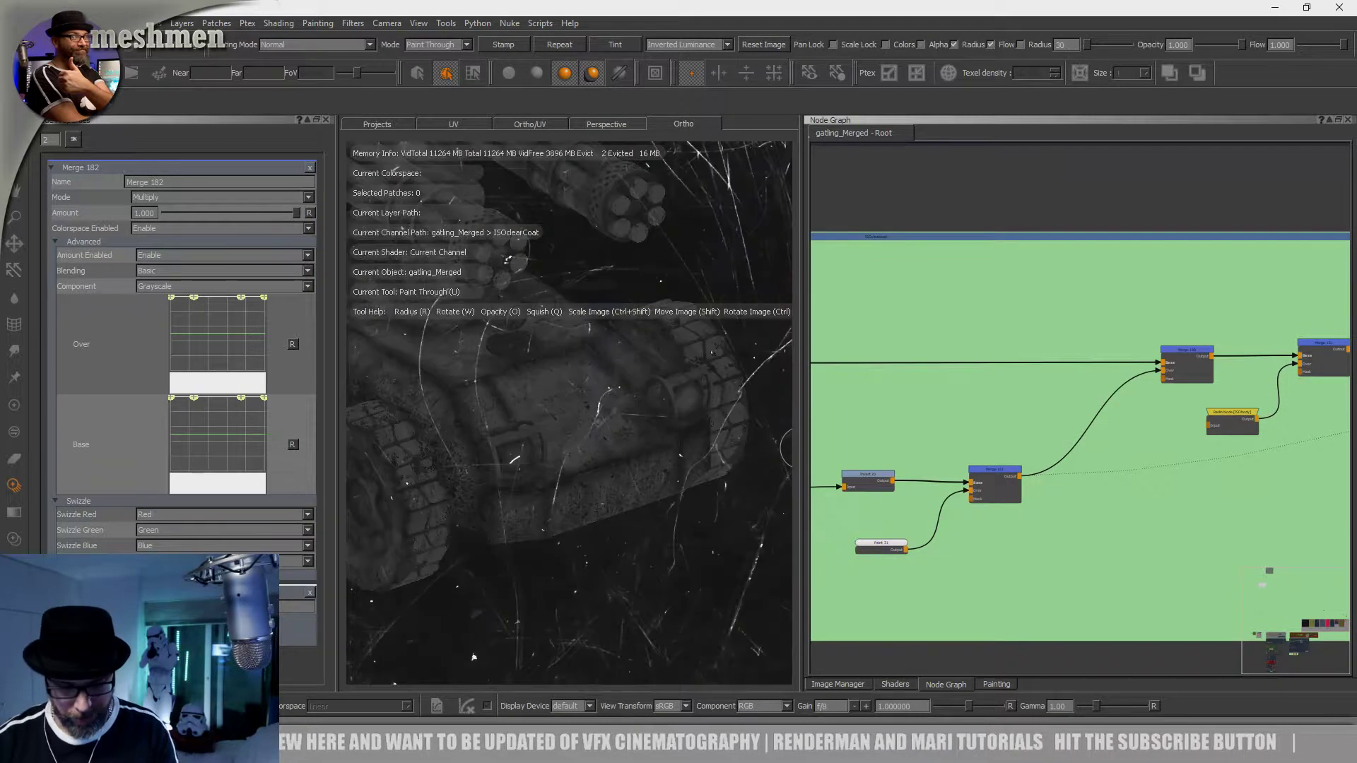
pyautogui.press('p')
pyautogui.moveTo(919, 472); pyautogui.dragTo(951, 466, button='middle')
pyautogui.keyDown('alt'); pyautogui.moveTo(1057, 423); pyautogui.dragTo(900, 422, button='right'); pyautogui.keyUp('alt')
pyautogui.moveTo(963, 439); pyautogui.dragTo(1114, 422, button='middle')
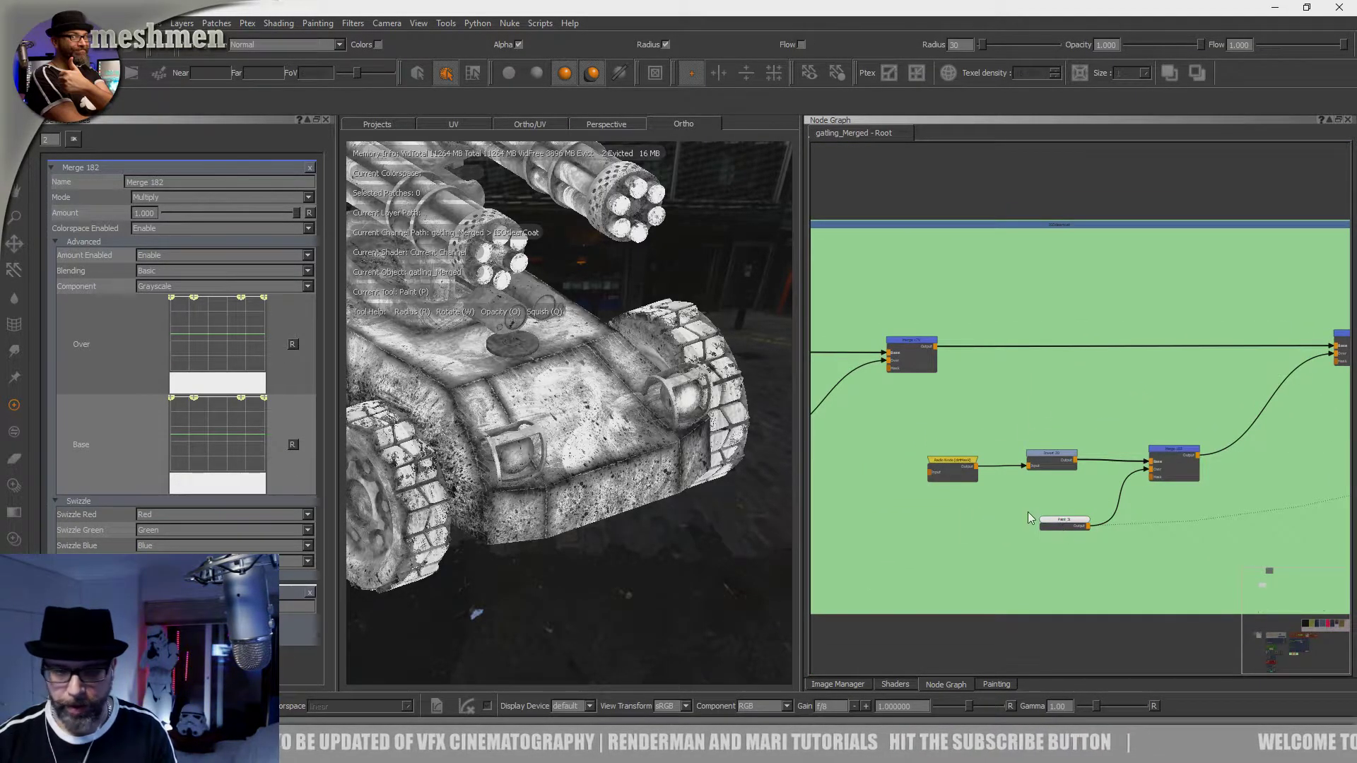
pyautogui.keyDown('alt'); pyautogui.moveTo(596, 437); pyautogui.dragTo(628, 396); pyautogui.keyUp('alt')
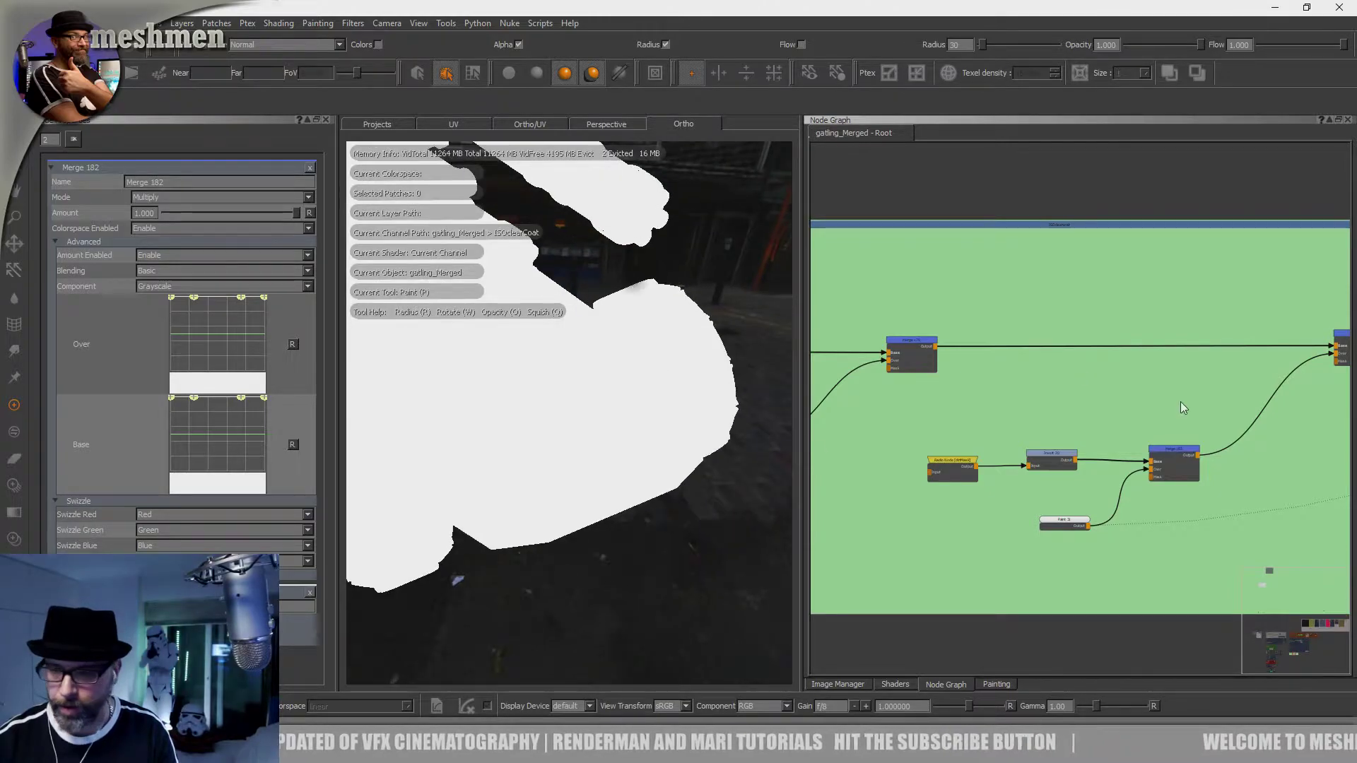
pyautogui.click(1172, 458)
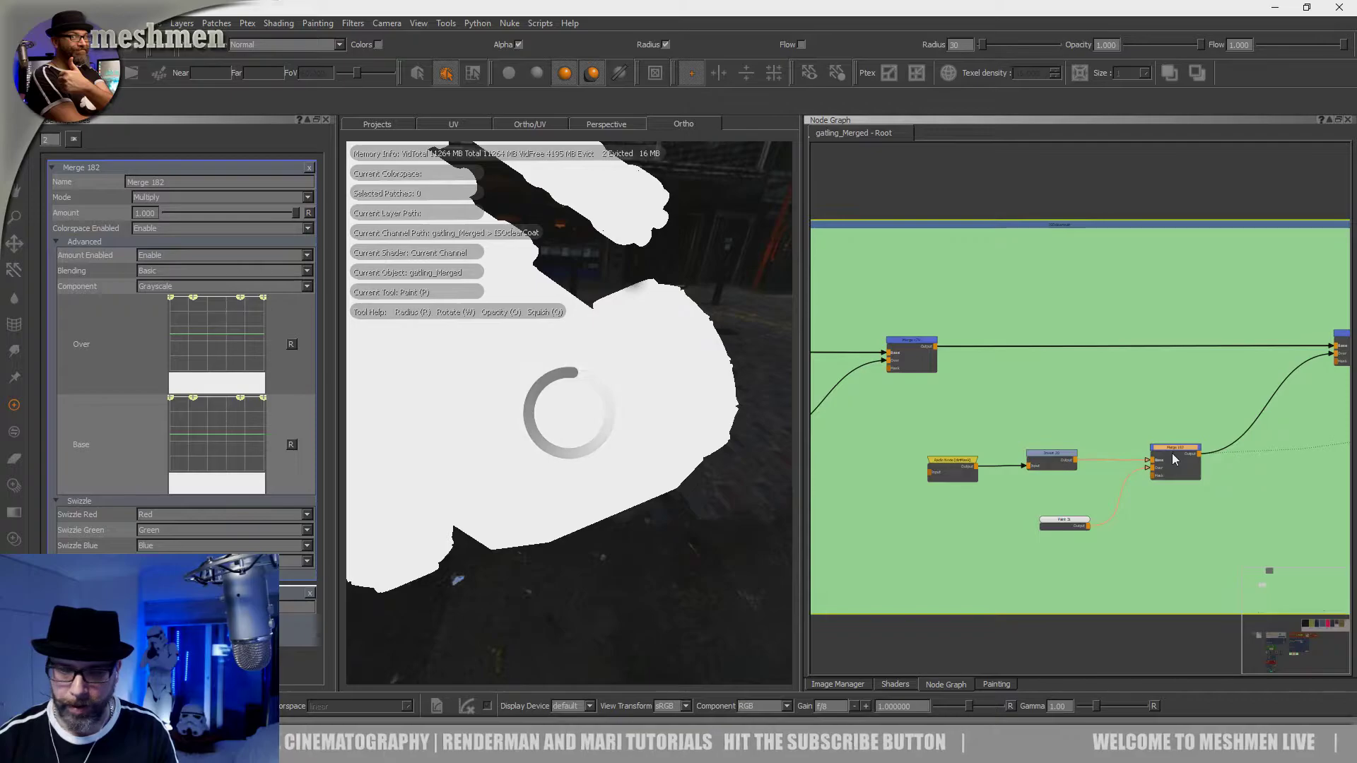
# Step: Detach the new Merge from the Invert branch and connect the Invert node directly to the main chain Merge's Over input
pyautogui.moveTo(999, 421); pyautogui.dragTo(1058, 405, button='middle')
pyautogui.moveTo(1203, 426); pyautogui.dragTo(1044, 477, button='middle')
pyautogui.scroll(3, 1087, 452)
pyautogui.moveTo(989, 486); pyautogui.dragTo(1192, 318)
pyautogui.moveTo(1235, 404); pyautogui.dragTo(1336, 374, button='middle')
pyautogui.scroll(-1, 1118, 431)
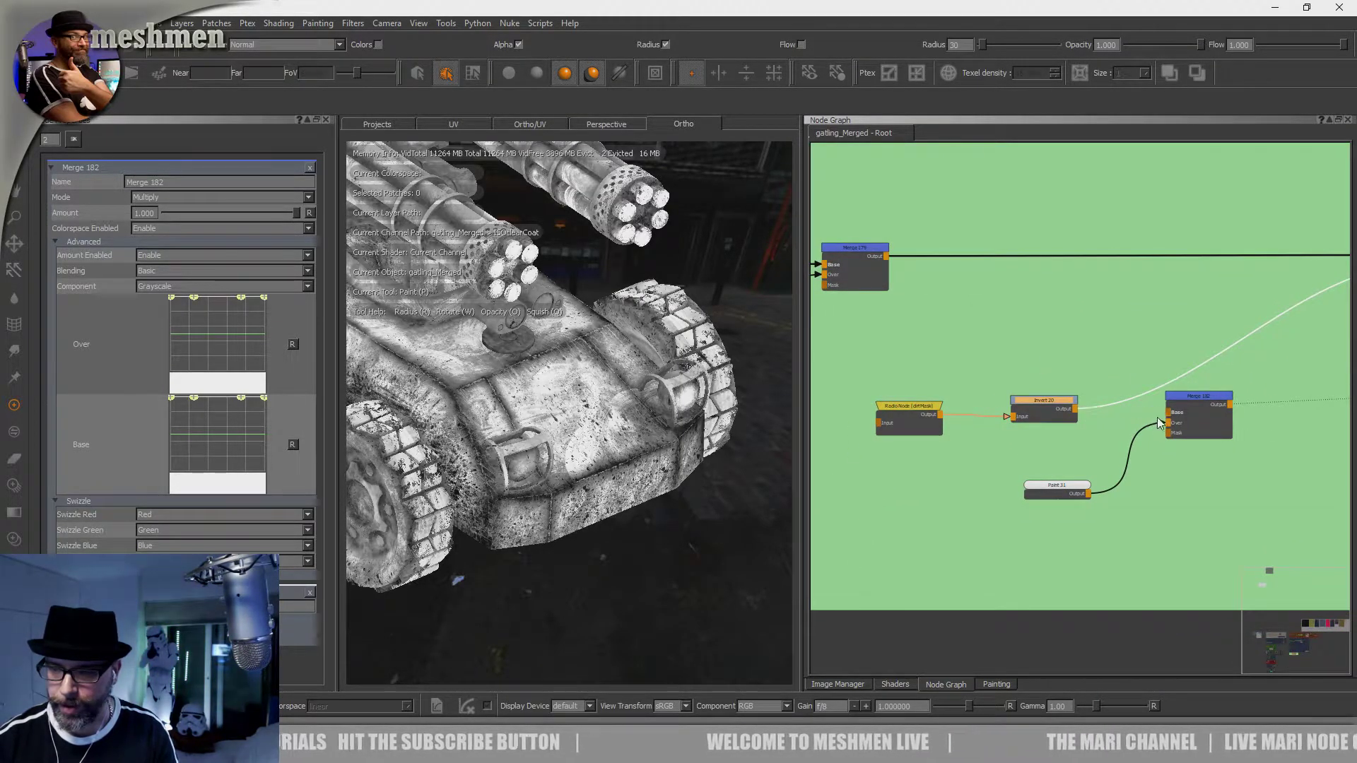
# Step: Move the Merge and its Paint node to the Axis Projection branch and insert the Merge before the main chain Merge's Over input
pyautogui.moveTo(1198, 415); pyautogui.dragTo(1195, 438)
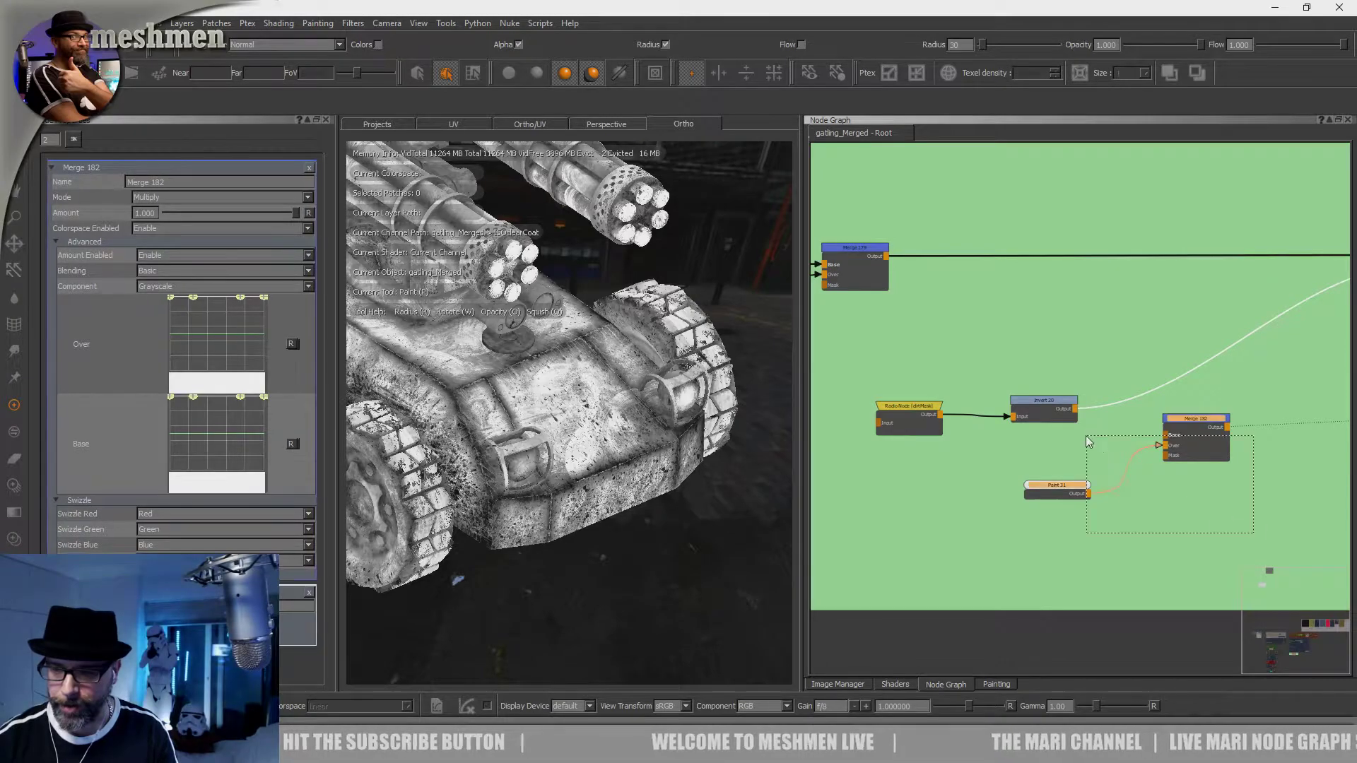
pyautogui.moveTo(1087, 436); pyautogui.dragTo(1253, 532)
pyautogui.moveTo(1062, 493)
pyautogui.mouseDown()
pyautogui.moveTo(952, 541)
pyautogui.moveTo(841, 541)
pyautogui.mouseUp()
pyautogui.moveTo(927, 509)
pyautogui.mouseDown(button='middle')
pyautogui.moveTo(1157, 494)
pyautogui.moveTo(1240, 465)
pyautogui.mouseUp(button='middle')
pyautogui.moveTo(1169, 432); pyautogui.dragTo(970, 417)
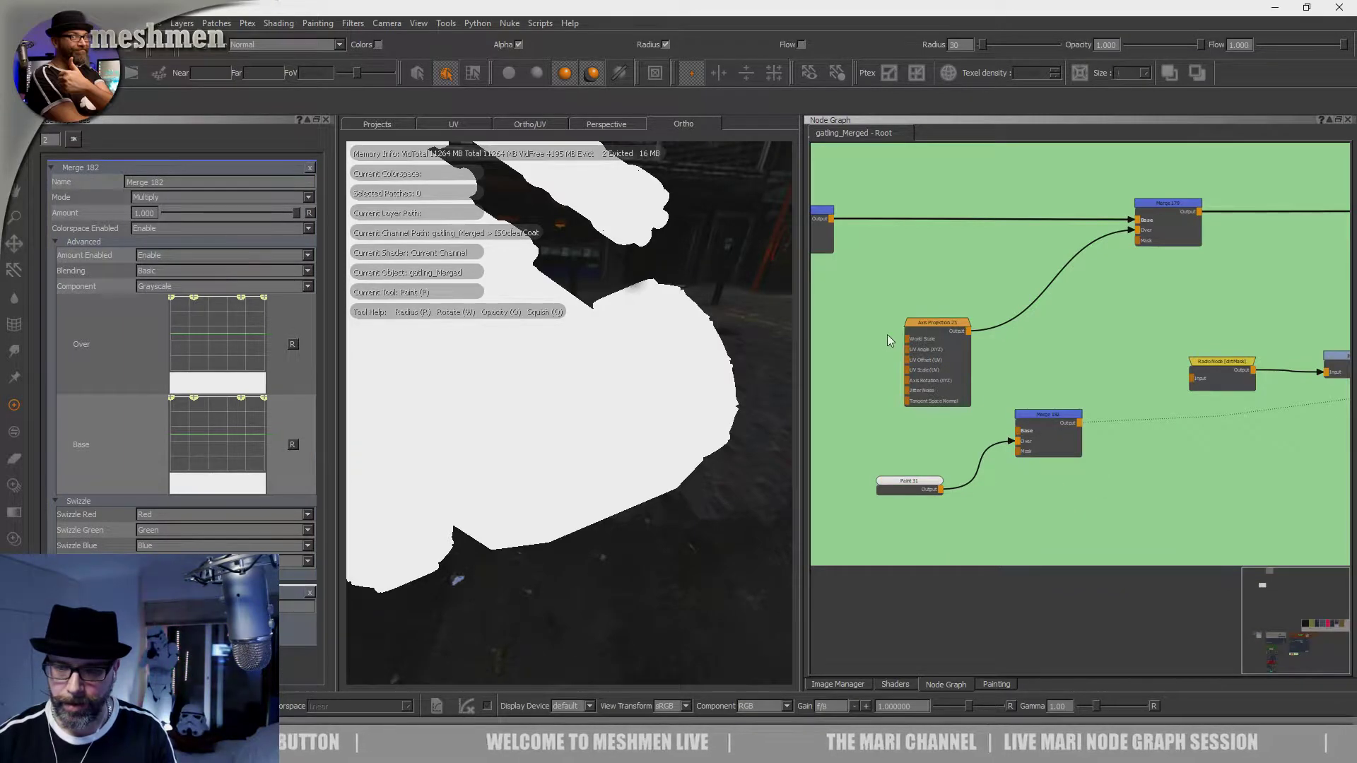
pyautogui.moveTo(890, 334); pyautogui.dragTo(879, 338)
pyautogui.moveTo(1044, 412); pyautogui.dragTo(1015, 332)
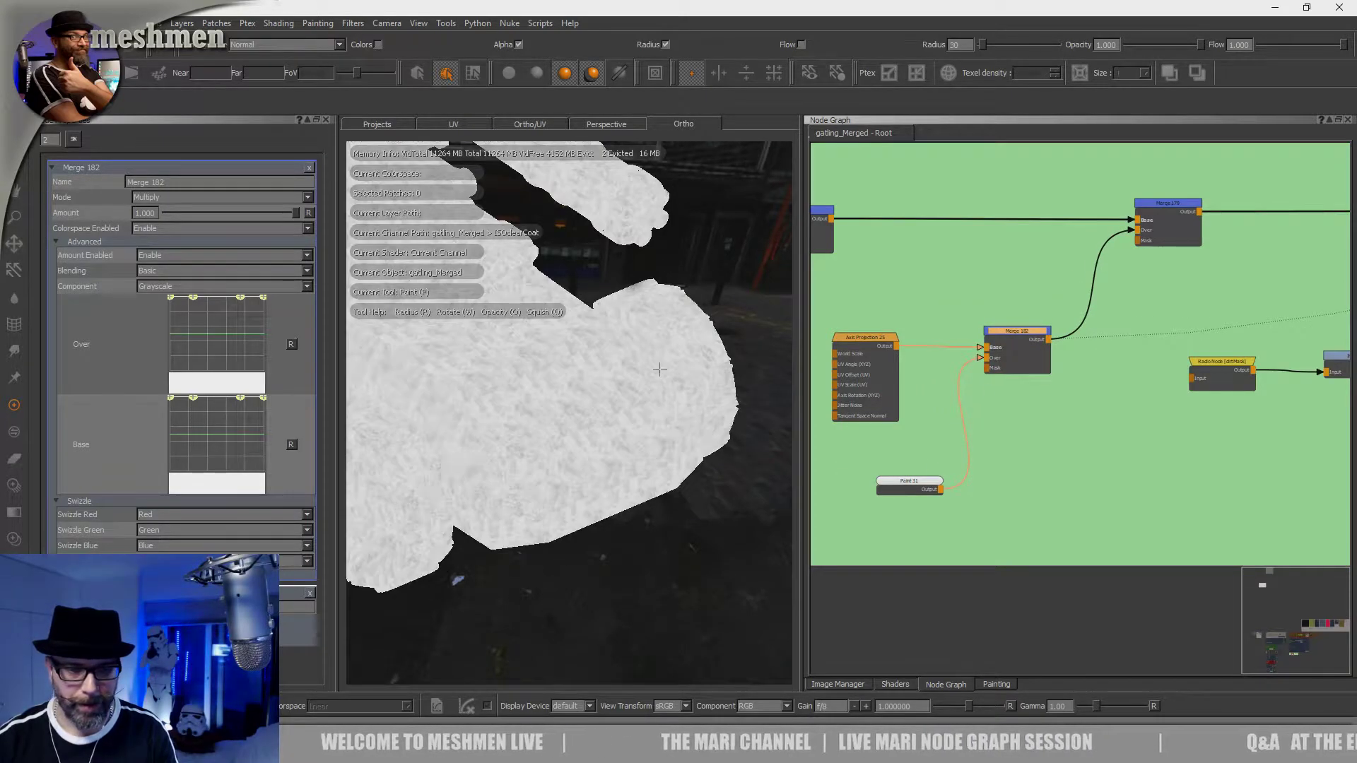
# Step: Display the combined mask result from the node chain and examine the vehicle's front body panel up close
pyautogui.keyDown('alt'); pyautogui.moveTo(659, 369); pyautogui.dragTo(629, 479); pyautogui.keyUp('alt')
pyautogui.keyDown('alt'); pyautogui.moveTo(659, 370); pyautogui.dragTo(613, 540); pyautogui.keyUp('alt')
pyautogui.scroll(-3, 1143, 362)
pyautogui.moveTo(1143, 362); pyautogui.dragTo(1027, 392, button='middle')
pyautogui.moveTo(1248, 302); pyautogui.dragTo(1117, 325, button='middle')
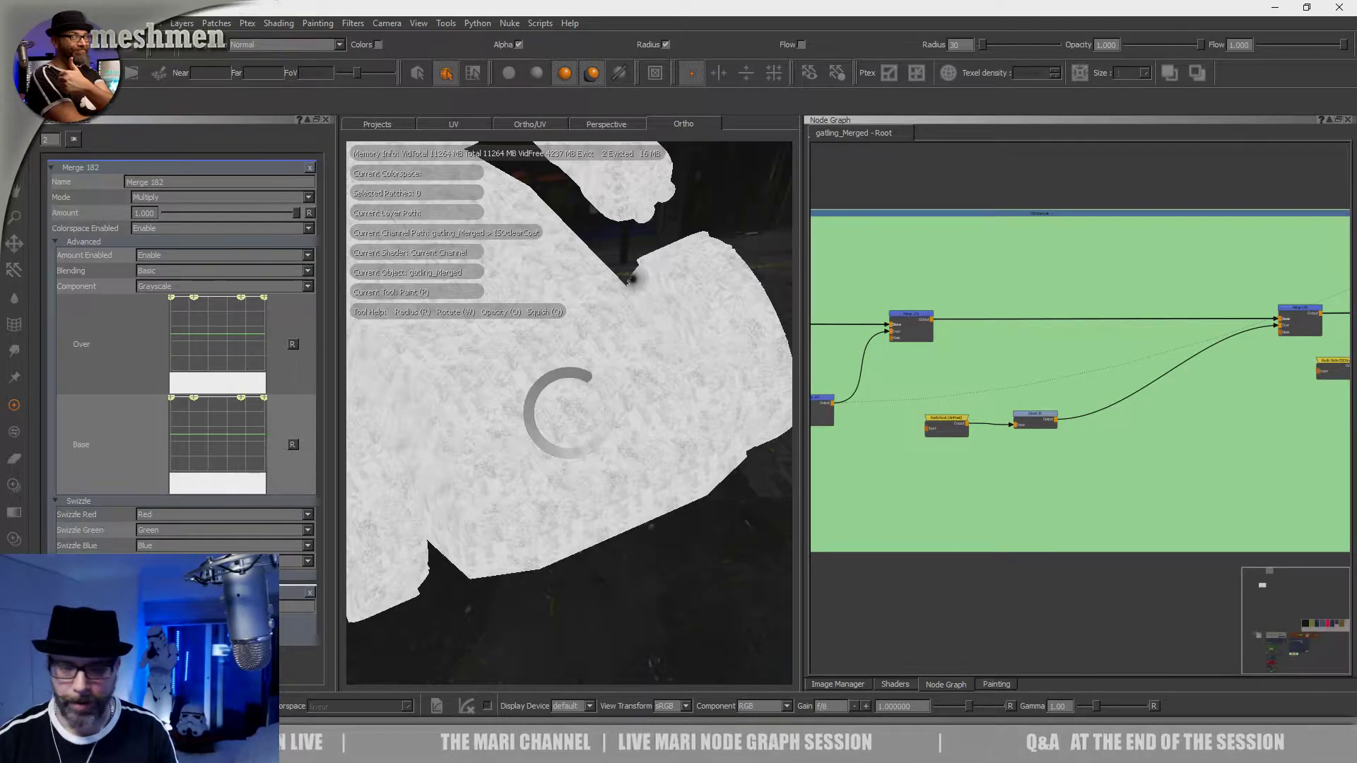
pyautogui.keyDown('alt'); pyautogui.moveTo(659, 369); pyautogui.dragTo(679, 521); pyautogui.keyUp('alt')
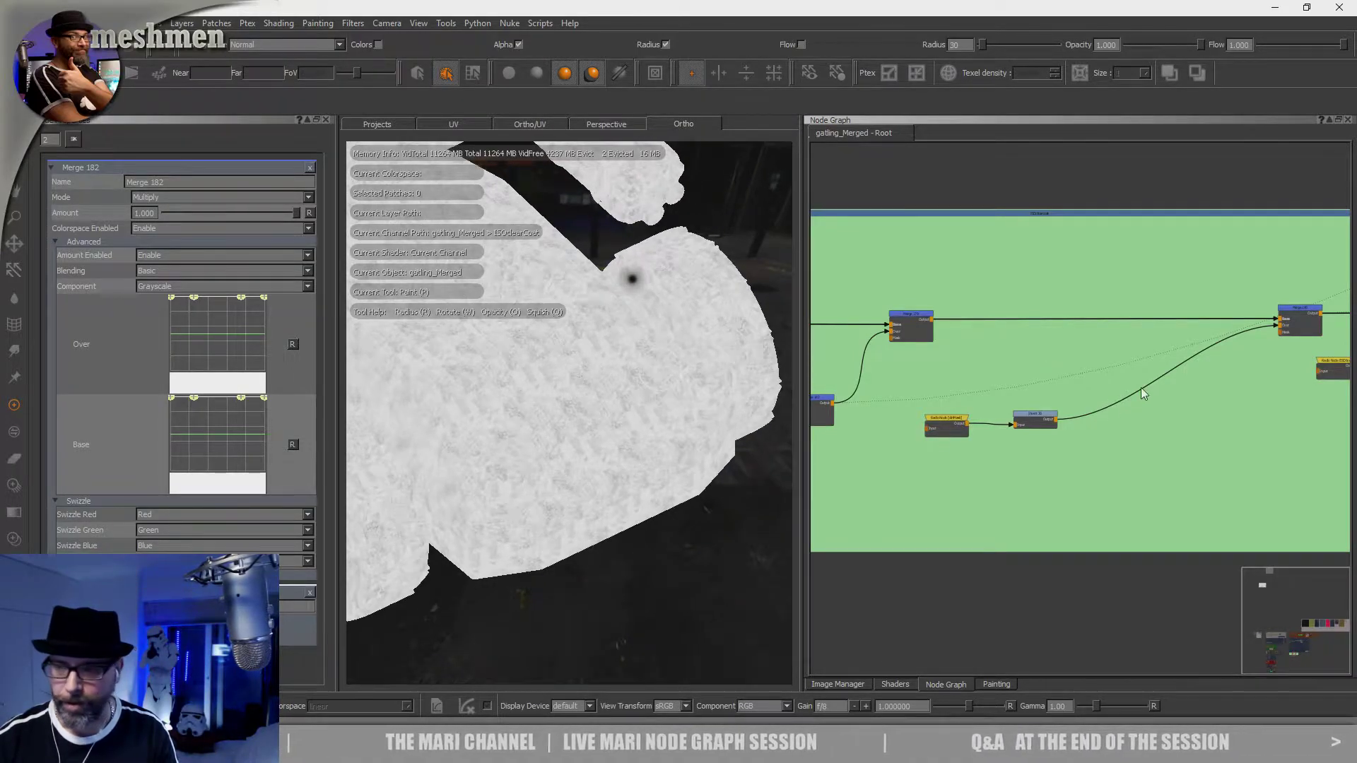
pyautogui.press('1')
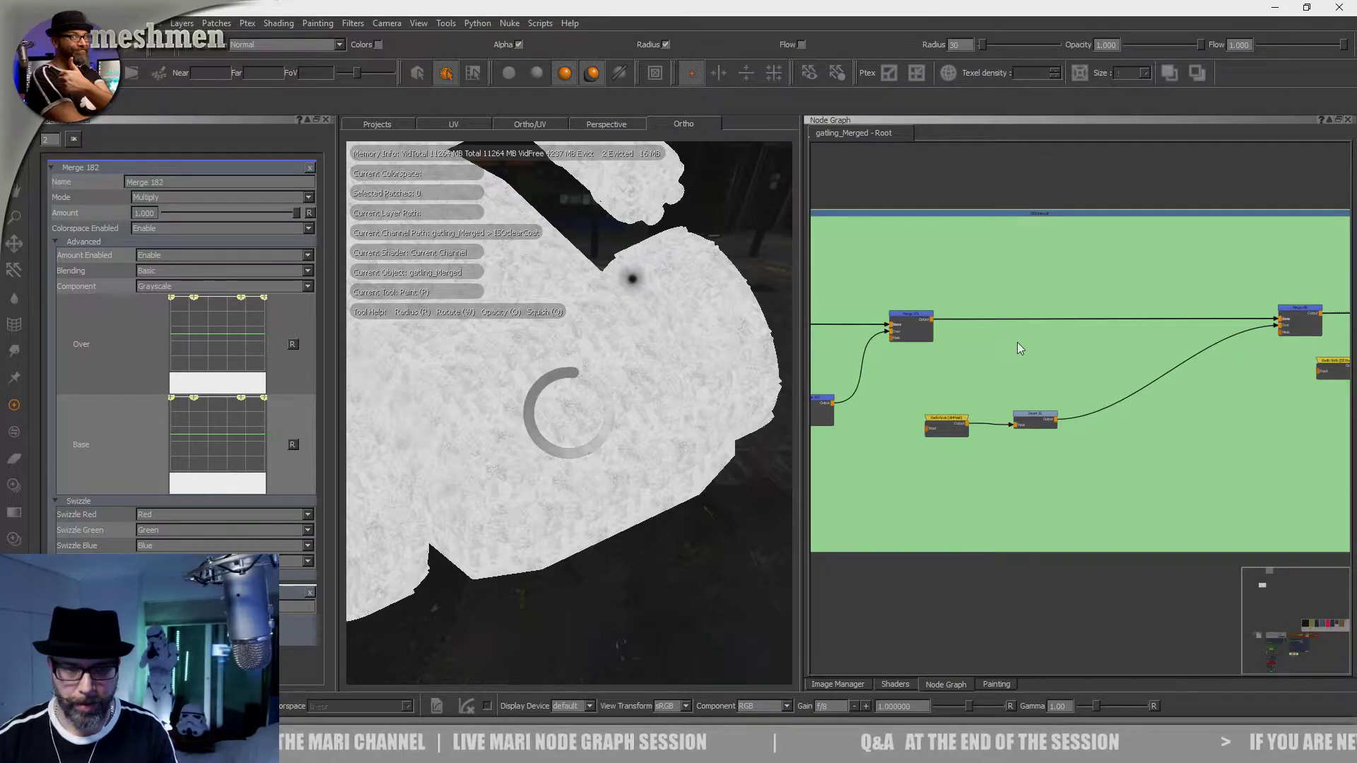
pyautogui.scroll(8, 660, 370)
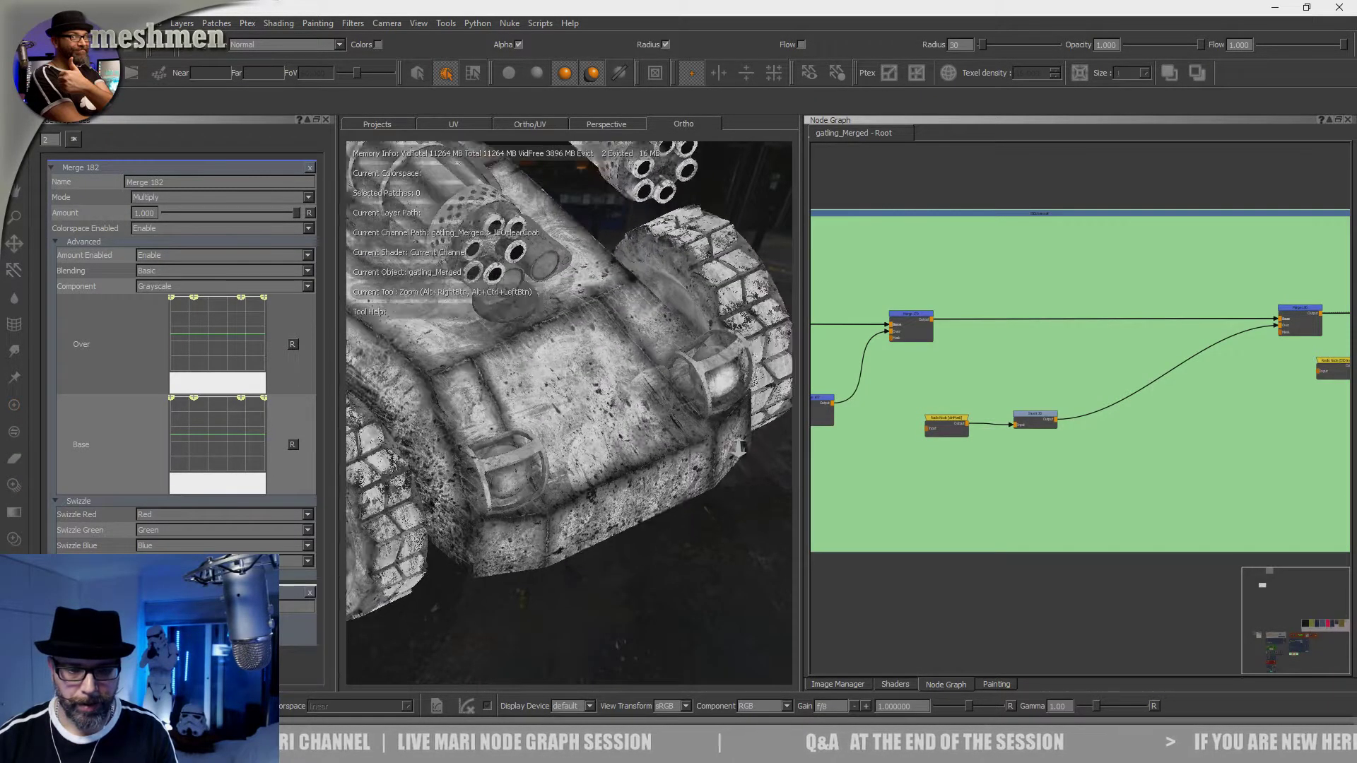
pyautogui.keyDown('alt'); pyautogui.moveTo(660, 368); pyautogui.dragTo(662, 438); pyautogui.keyUp('alt')
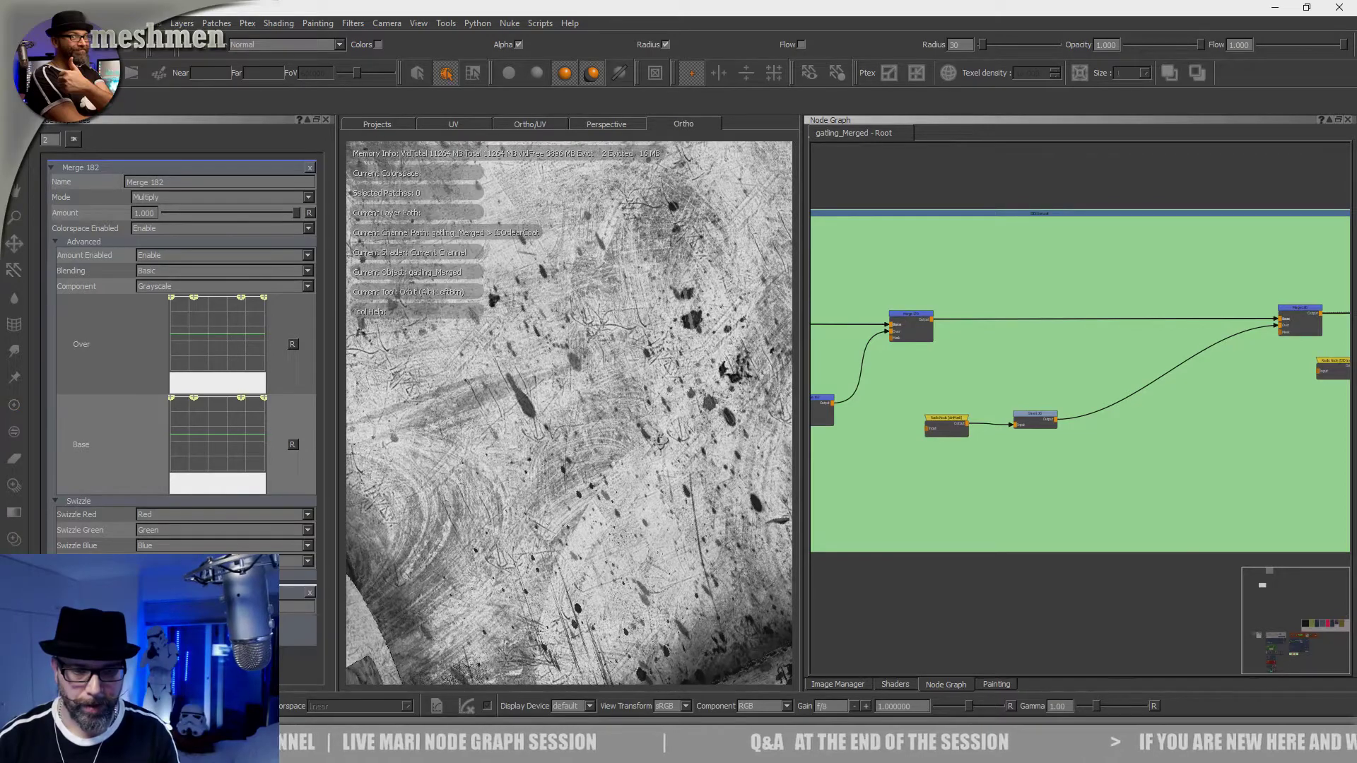
# Step: In the UV view, select the eight body patches in the two lowest rows and hide all other patches
pyautogui.click(456, 122)
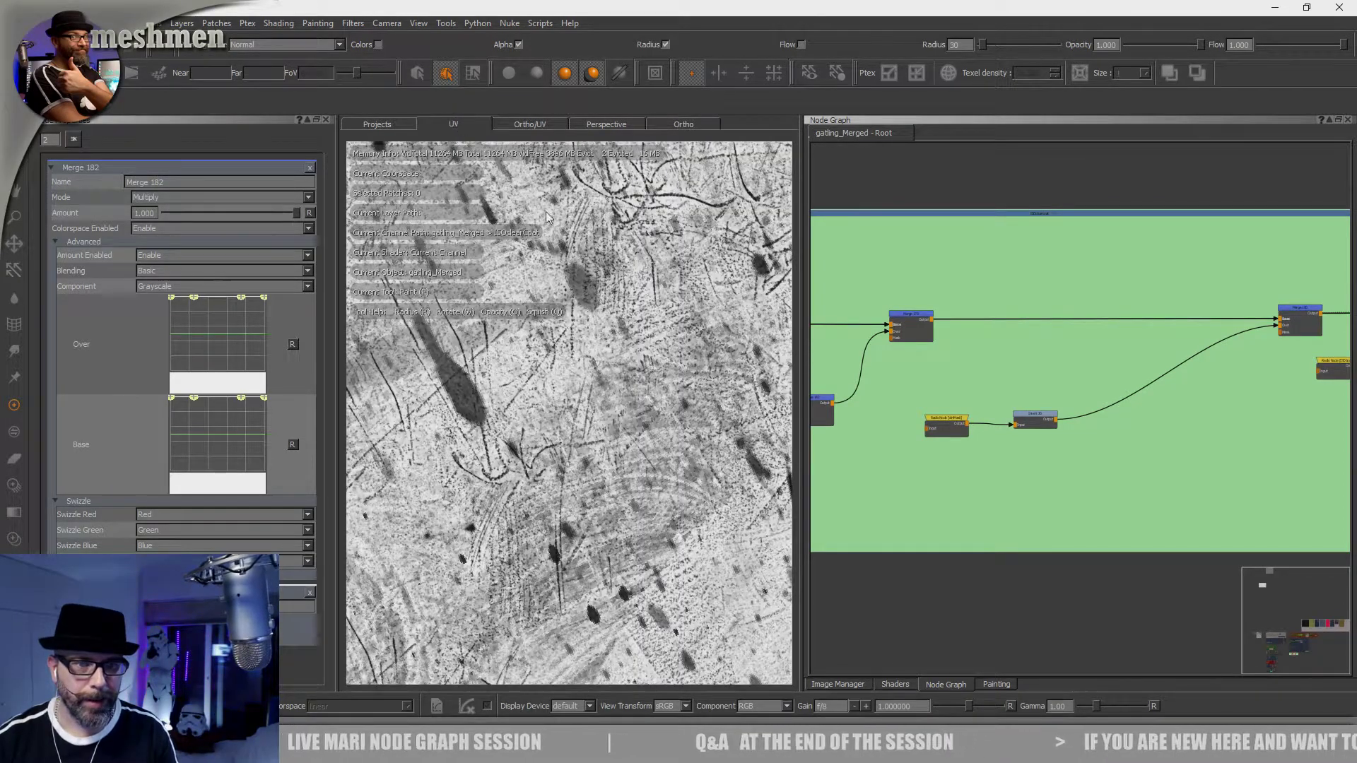
pyautogui.keyDown('alt'); pyautogui.moveTo(659, 448); pyautogui.dragTo(491, 455, button='right'); pyautogui.keyUp('alt')
pyautogui.keyDown('alt'); pyautogui.moveTo(491, 456); pyautogui.dragTo(561, 440, button='middle'); pyautogui.keyUp('alt')
pyautogui.keyDown('alt'); pyautogui.moveTo(564, 420); pyautogui.dragTo(659, 370, button='right'); pyautogui.keyUp('alt')
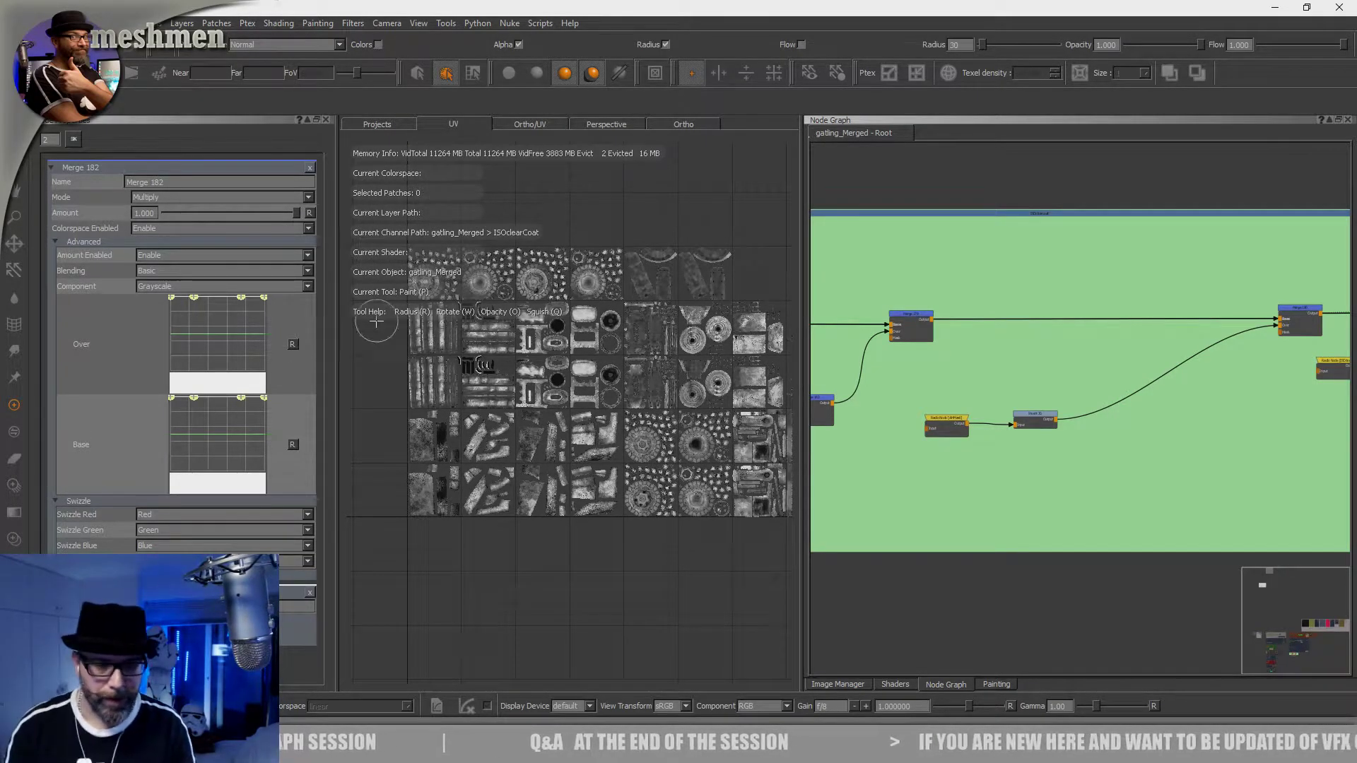
pyautogui.press('s')
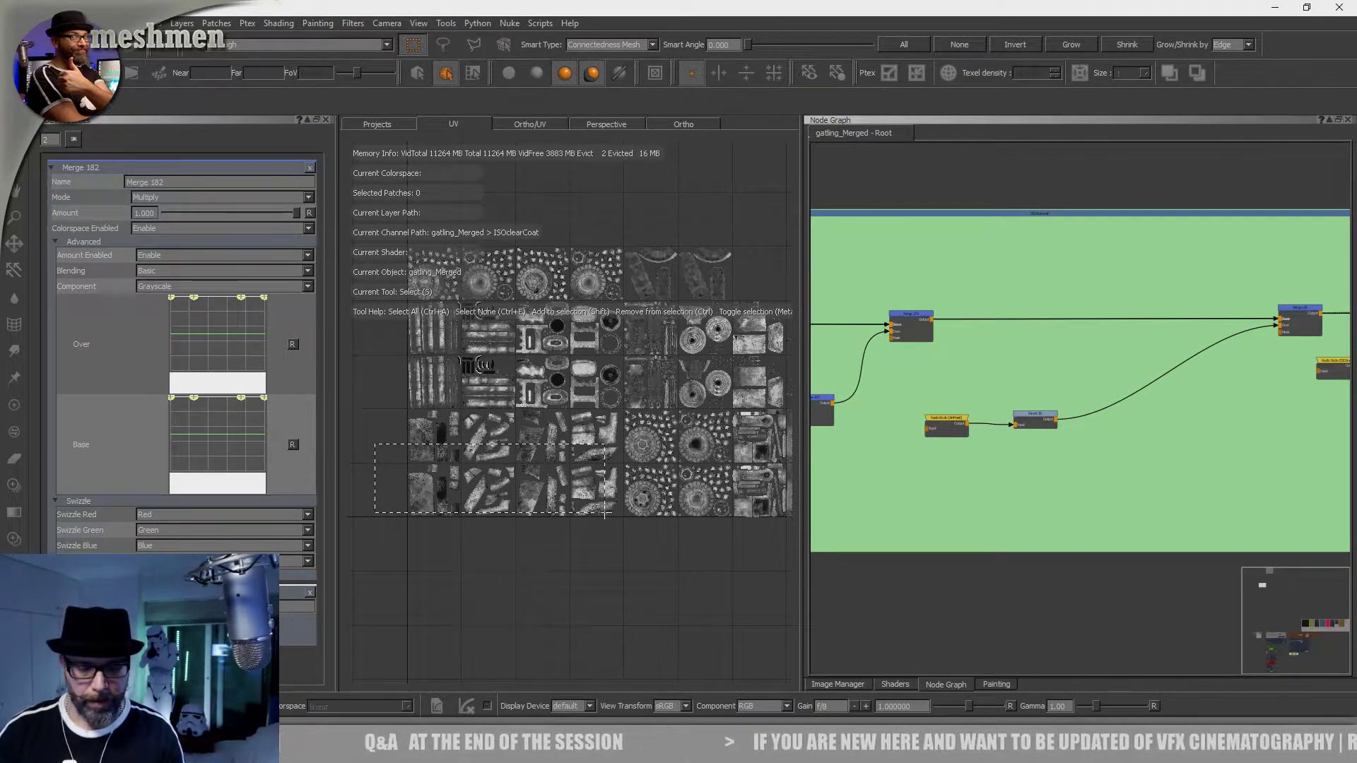
pyautogui.moveTo(605, 515); pyautogui.dragTo(604, 513)
pyautogui.hotkey('shift', 'h')
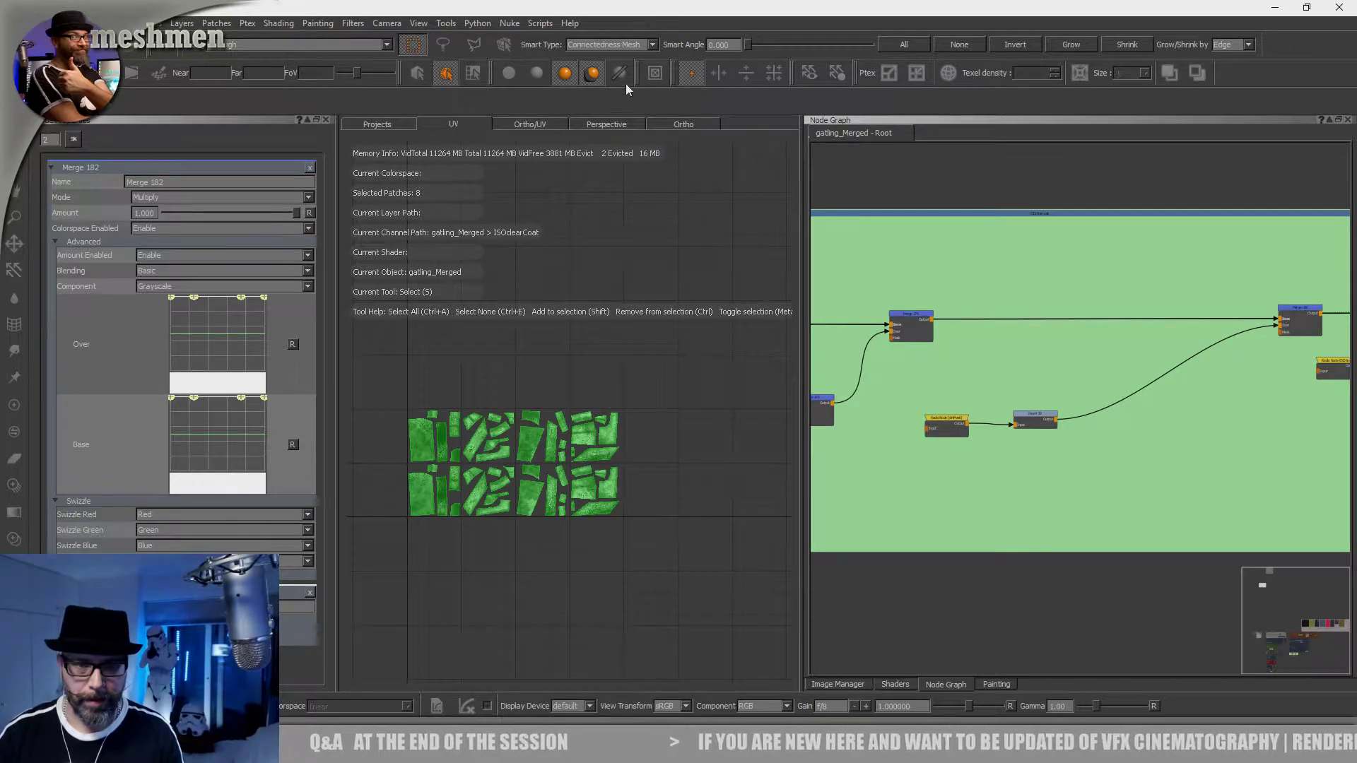
# Step: Return to the Ortho view, clear the patch selection and activate Paint Through over the body's front panel
pyautogui.click(683, 125)
pyautogui.keyDown('alt'); pyautogui.moveTo(611, 489); pyautogui.dragTo(554, 591, button='right'); pyautogui.keyUp('alt')
pyautogui.keyDown('alt'); pyautogui.moveTo(554, 591); pyautogui.dragTo(668, 573); pyautogui.keyUp('alt')
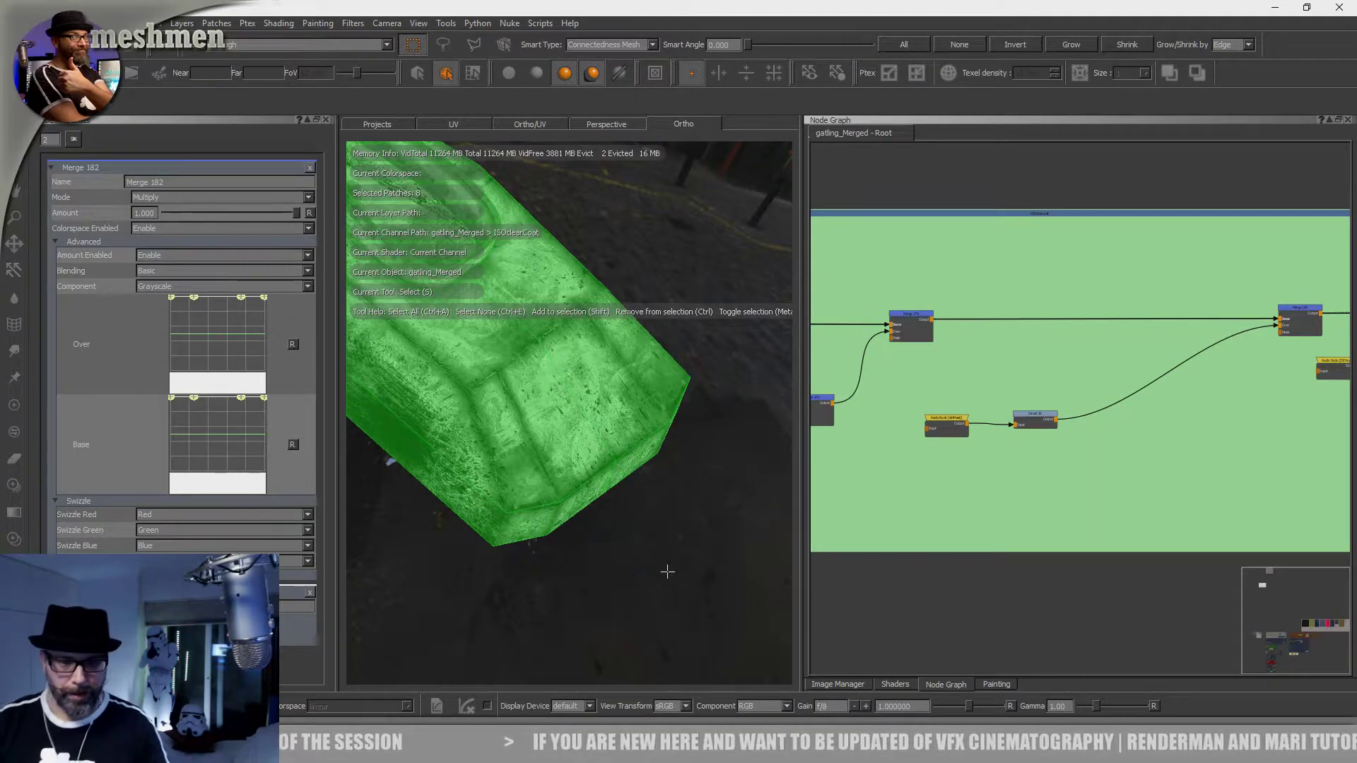
pyautogui.click(677, 462)
pyautogui.keyDown('alt'); pyautogui.moveTo(677, 462); pyautogui.dragTo(646, 452); pyautogui.keyUp('alt')
pyautogui.keyDown('alt'); pyautogui.moveTo(647, 452); pyautogui.dragTo(664, 474, button='right'); pyautogui.keyUp('alt')
pyautogui.keyDown('alt'); pyautogui.moveTo(664, 473); pyautogui.dragTo(581, 463); pyautogui.keyUp('alt')
pyautogui.keyDown('alt'); pyautogui.moveTo(580, 463); pyautogui.dragTo(539, 460, button='right'); pyautogui.keyUp('alt')
pyautogui.keyDown('alt'); pyautogui.moveTo(539, 460); pyautogui.dragTo(498, 462); pyautogui.keyUp('alt')
pyautogui.keyDown('alt'); pyautogui.moveTo(499, 463); pyautogui.dragTo(563, 489, button='right'); pyautogui.keyUp('alt')
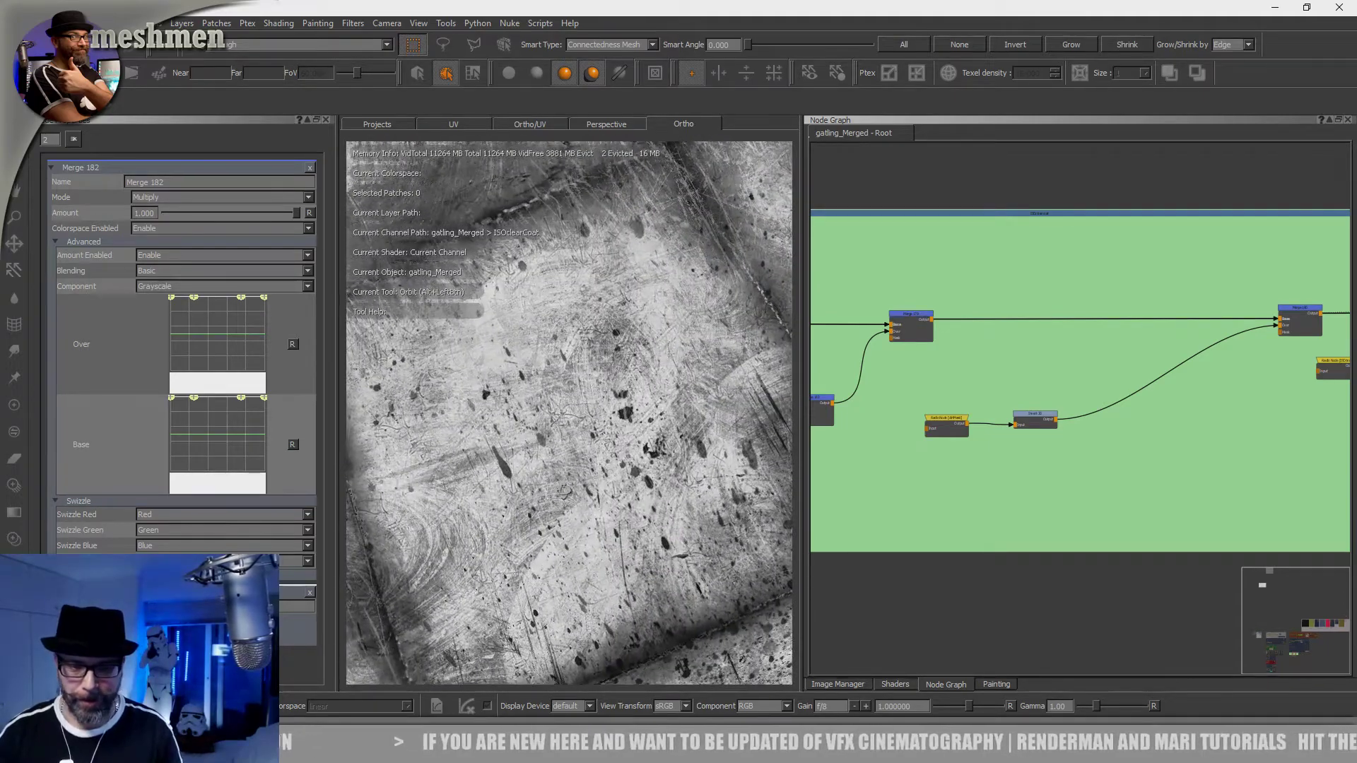
pyautogui.press('u')
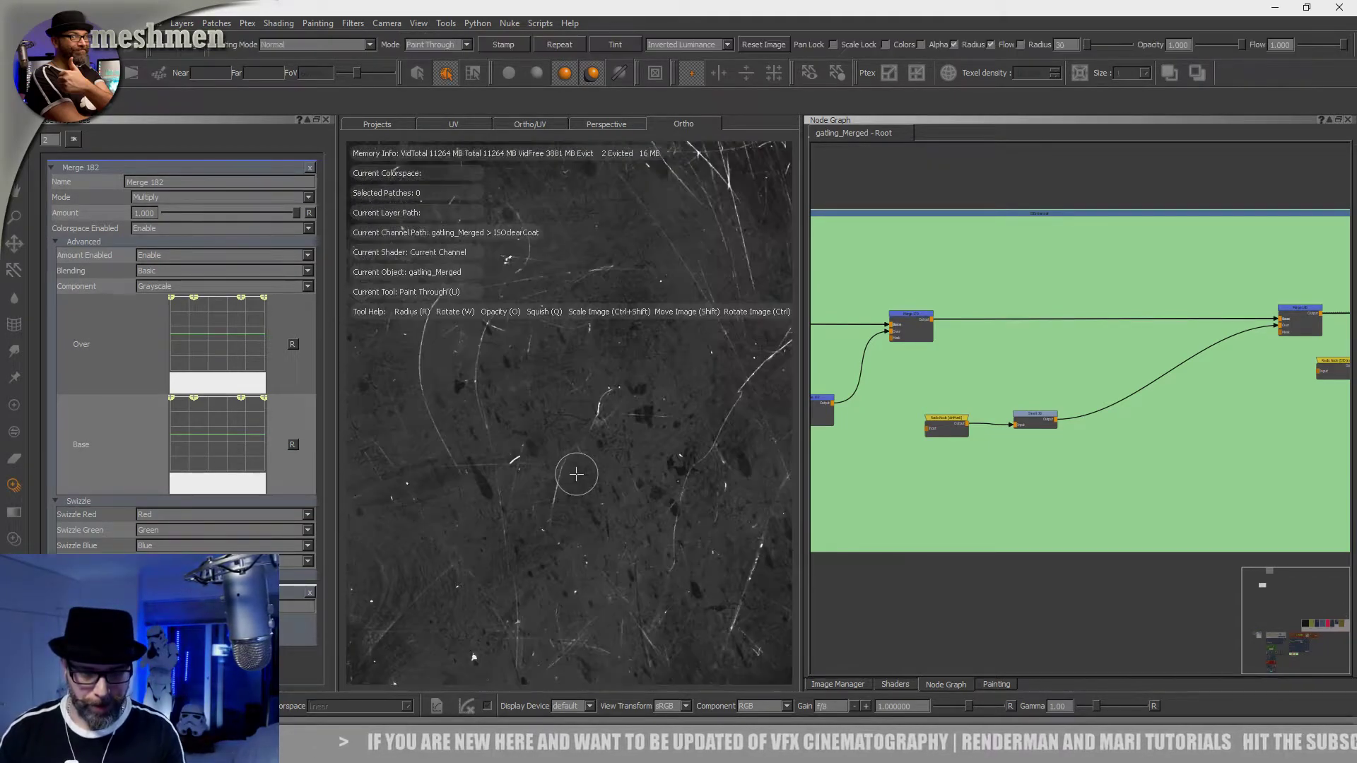
# Step: Try the Inverted Luminance stencil on the front panel, set the brush radius to 196 and switch the stencil to Luminance
pyautogui.moveTo(579, 502)
pyautogui.keyDown('shift'); pyautogui.mouseDown()
pyautogui.moveTo(564, 542)
pyautogui.moveTo(556, 498)
pyautogui.mouseUp(); pyautogui.keyUp('shift')
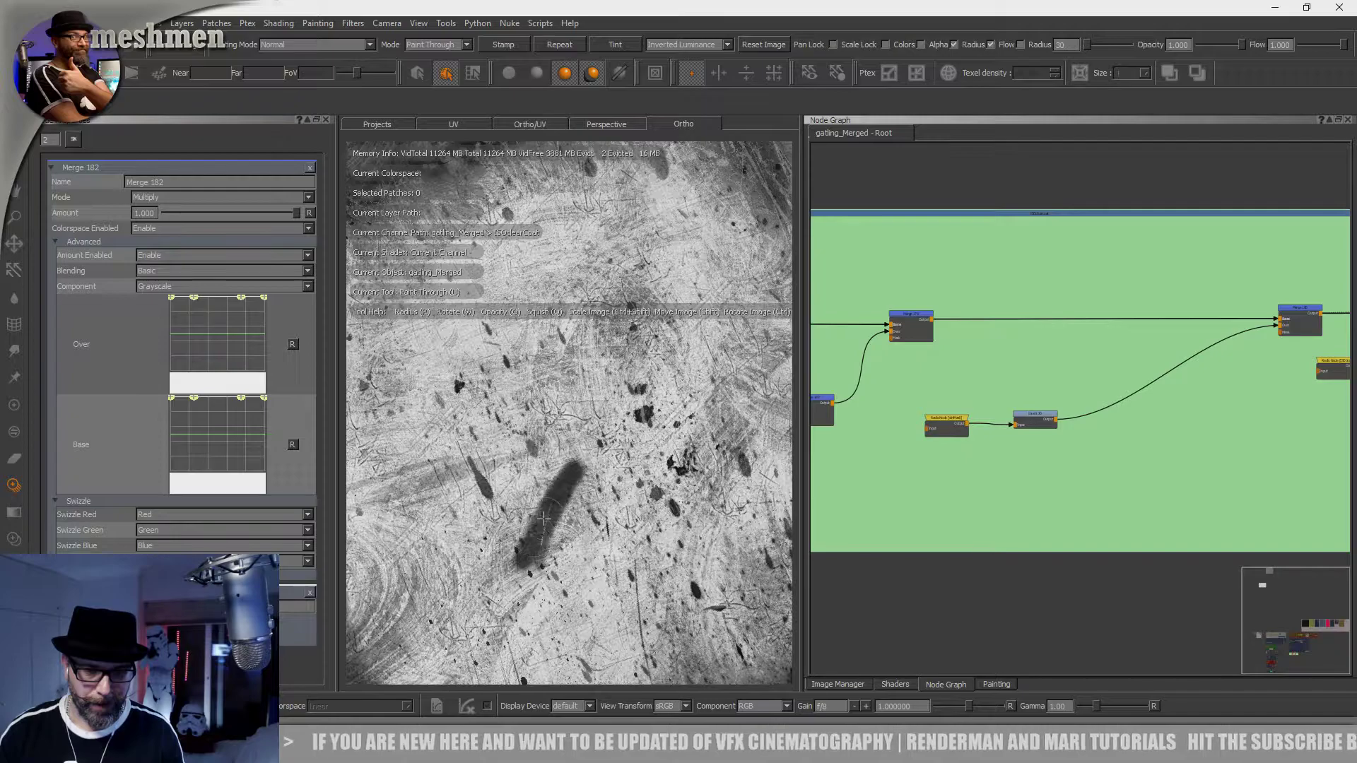
pyautogui.click(687, 44)
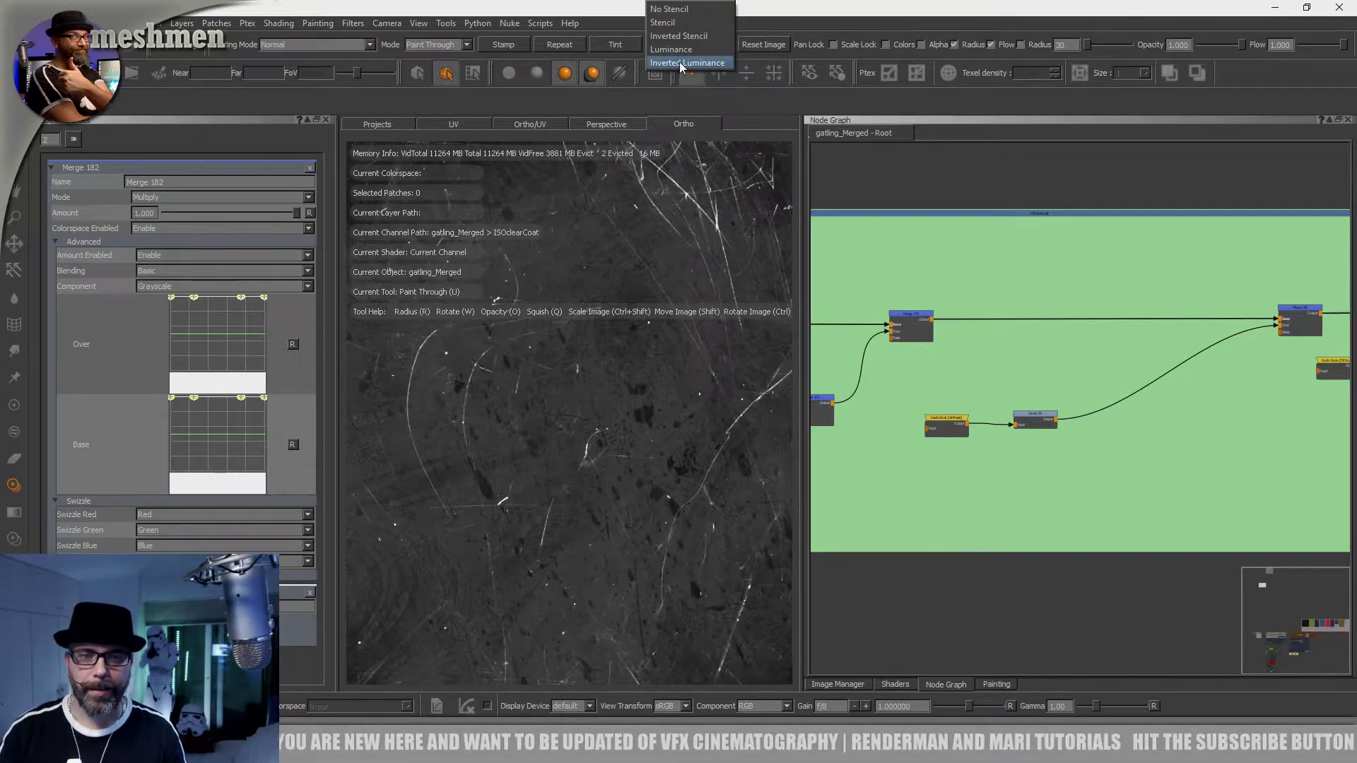
pyautogui.click(683, 63)
pyautogui.click(528, 499)
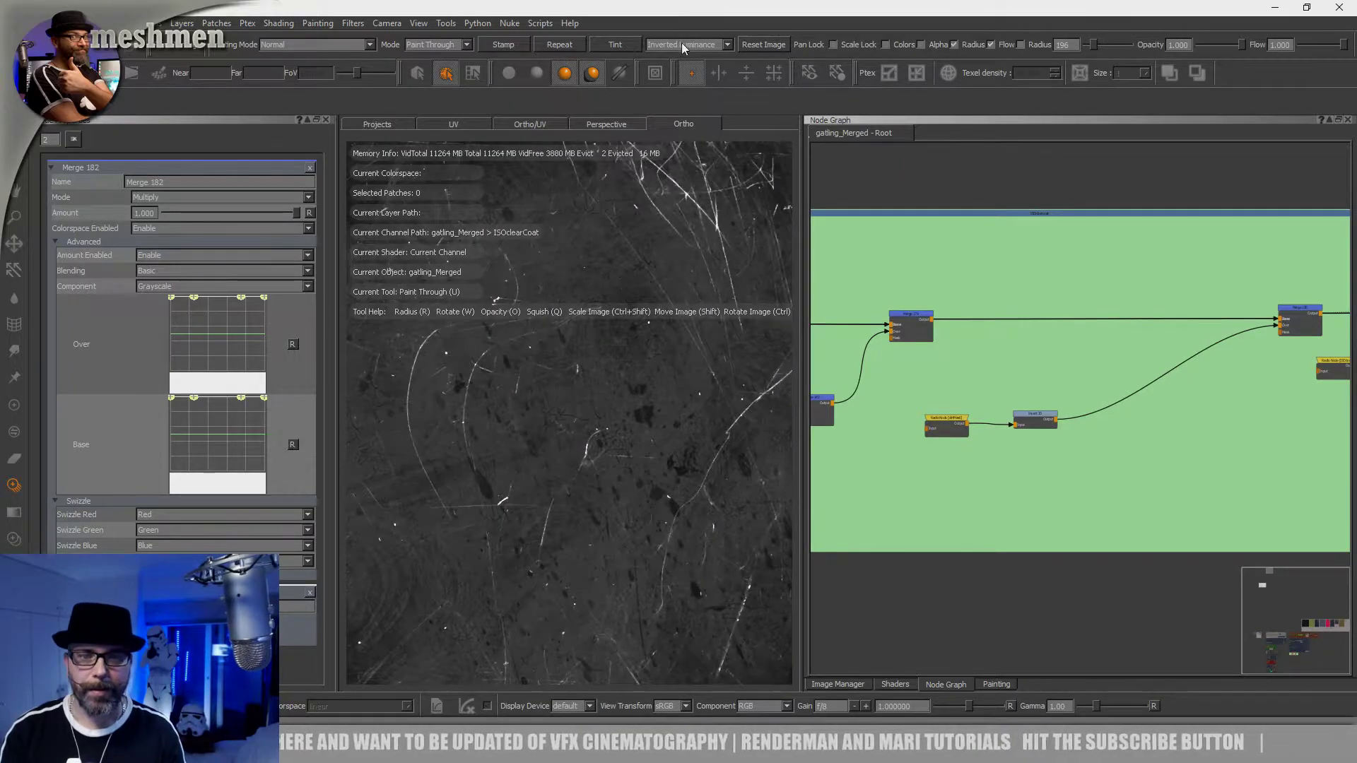
pyautogui.click(680, 47)
pyautogui.click(674, 32)
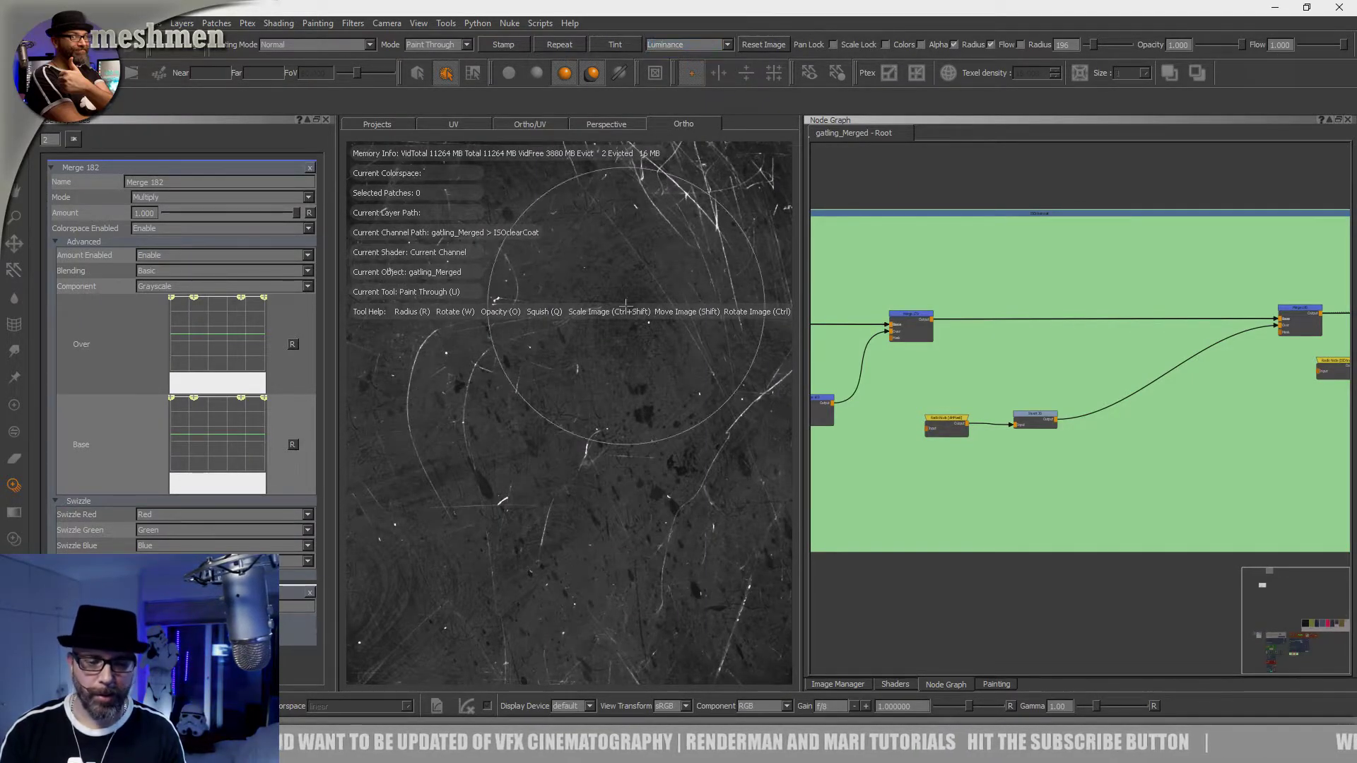
pyautogui.click(629, 289)
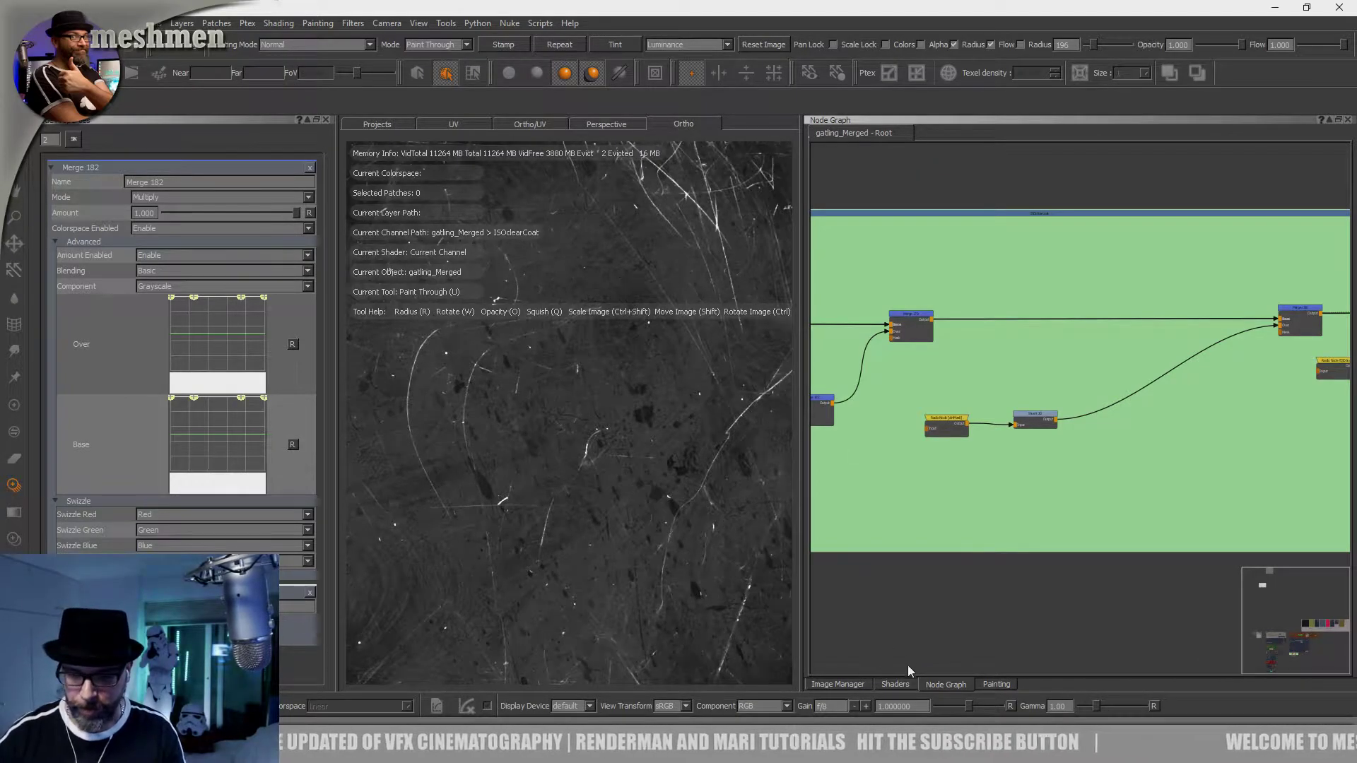
# Step: In the painting Source Grade settings, set the scratch image's RGB to about 4.5 and its contrast to 1.010
pyautogui.click(997, 684)
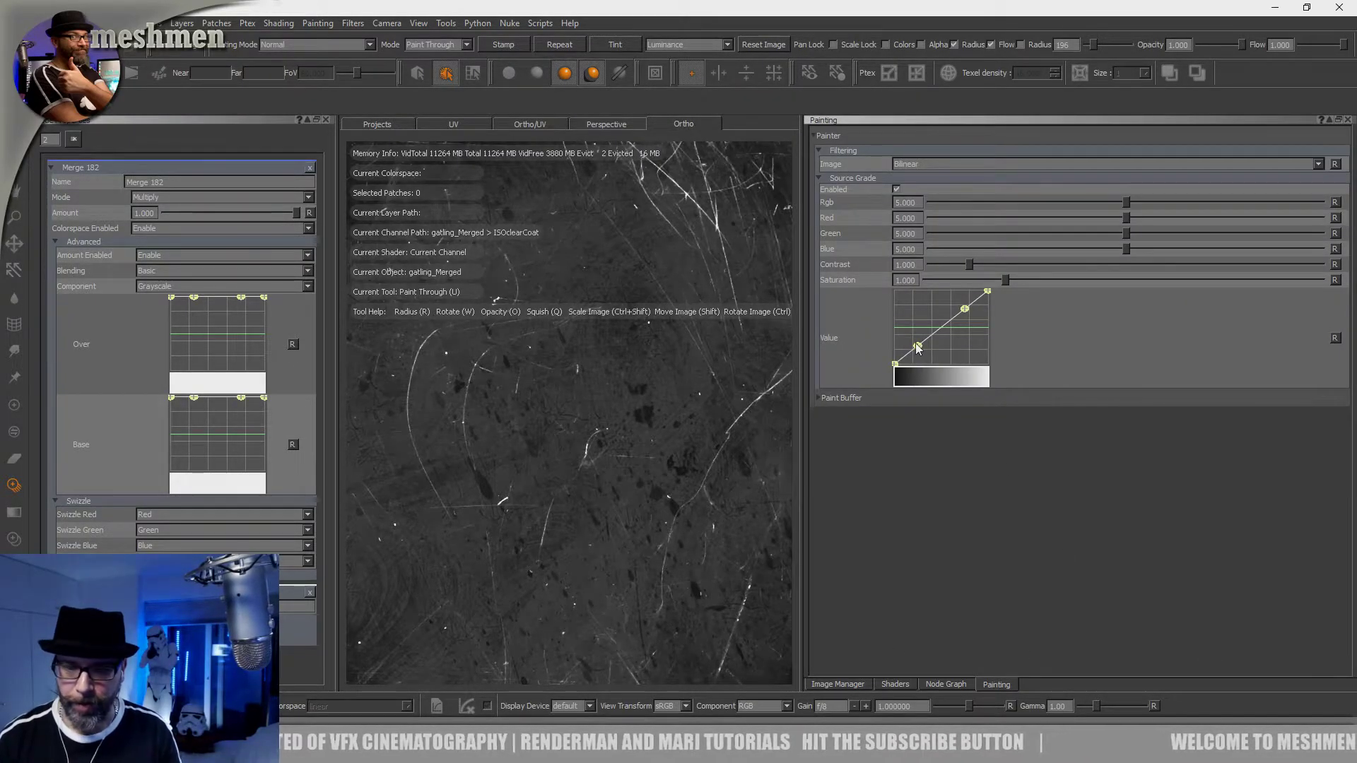
pyautogui.moveTo(917, 347)
pyautogui.mouseDown()
pyautogui.moveTo(956, 299)
pyautogui.moveTo(913, 347)
pyautogui.moveTo(923, 302)
pyautogui.moveTo(914, 347)
pyautogui.mouseUp()
pyautogui.click(1335, 337)
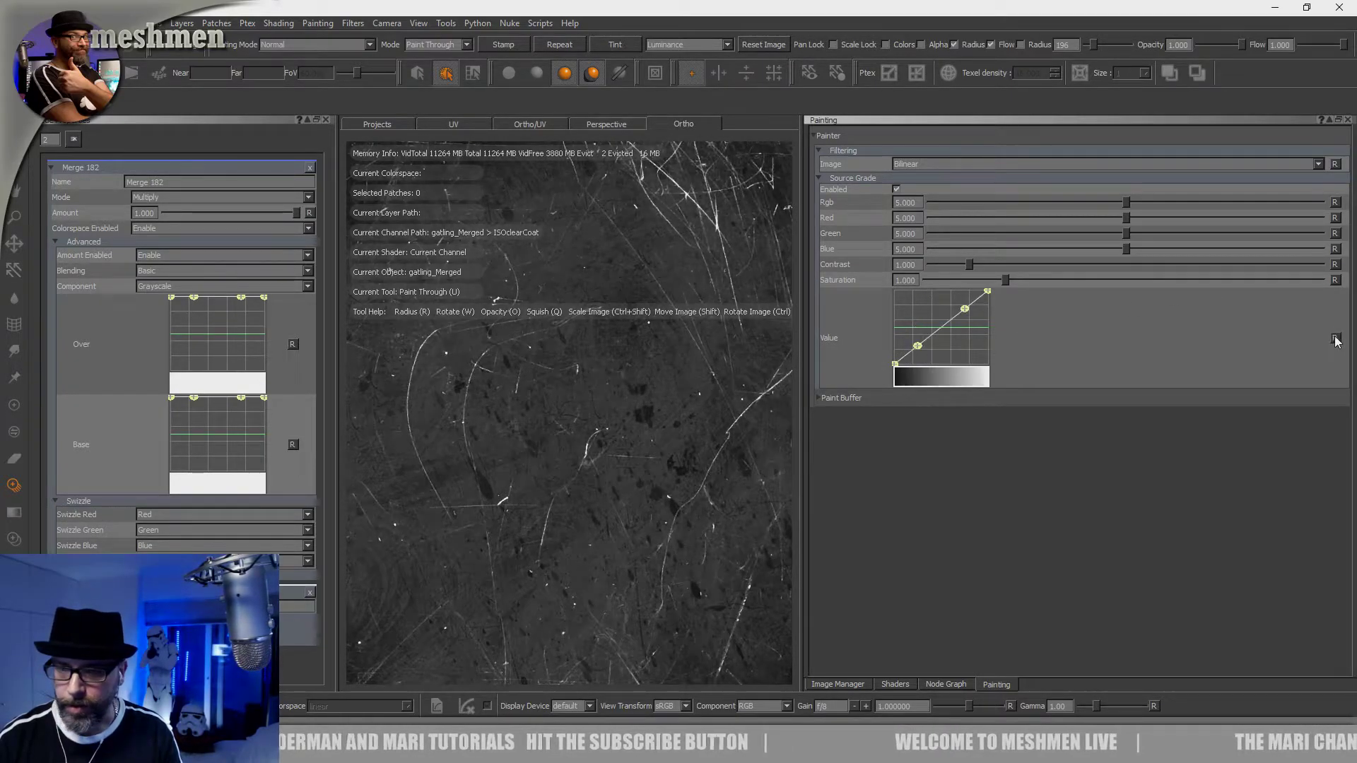
pyautogui.moveTo(968, 263); pyautogui.dragTo(973, 253)
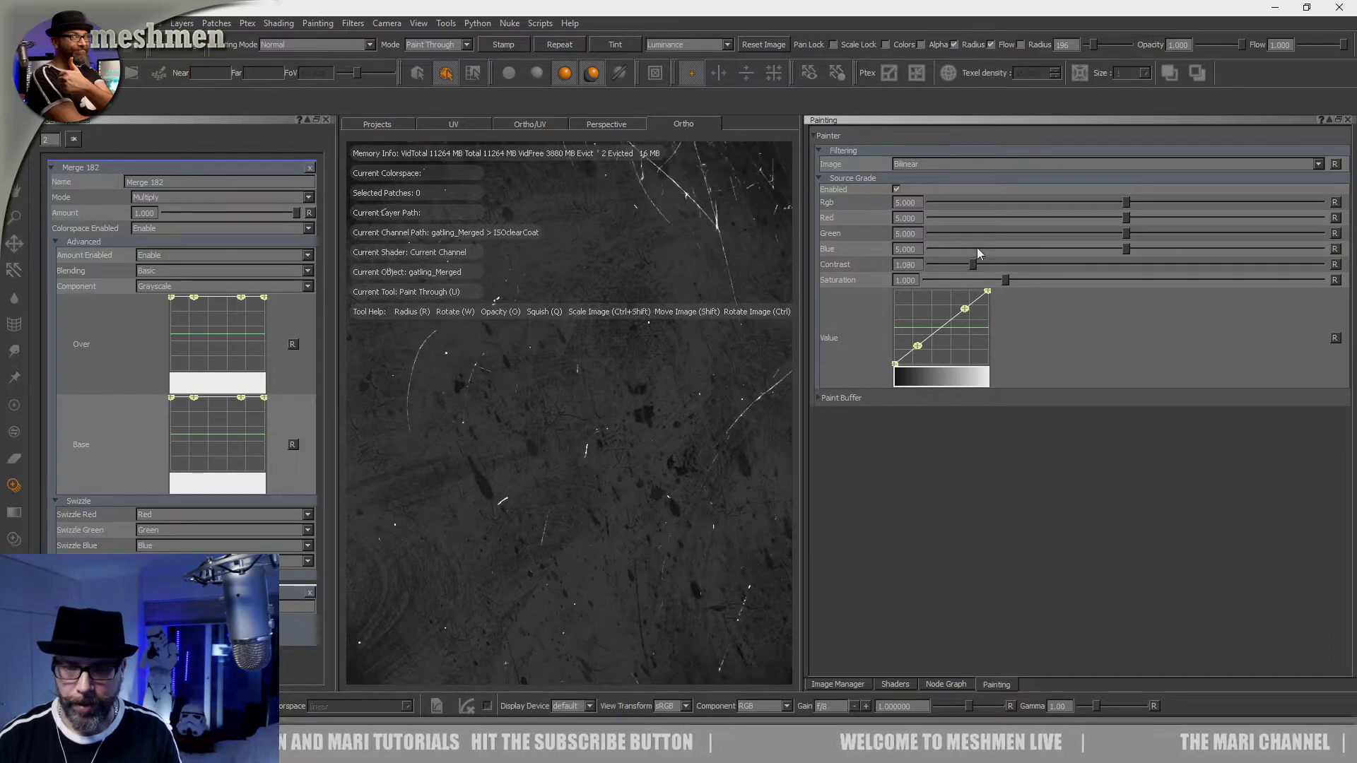
pyautogui.moveTo(1126, 202); pyautogui.dragTo(1142, 202)
pyautogui.moveTo(971, 264); pyautogui.dragTo(968, 272)
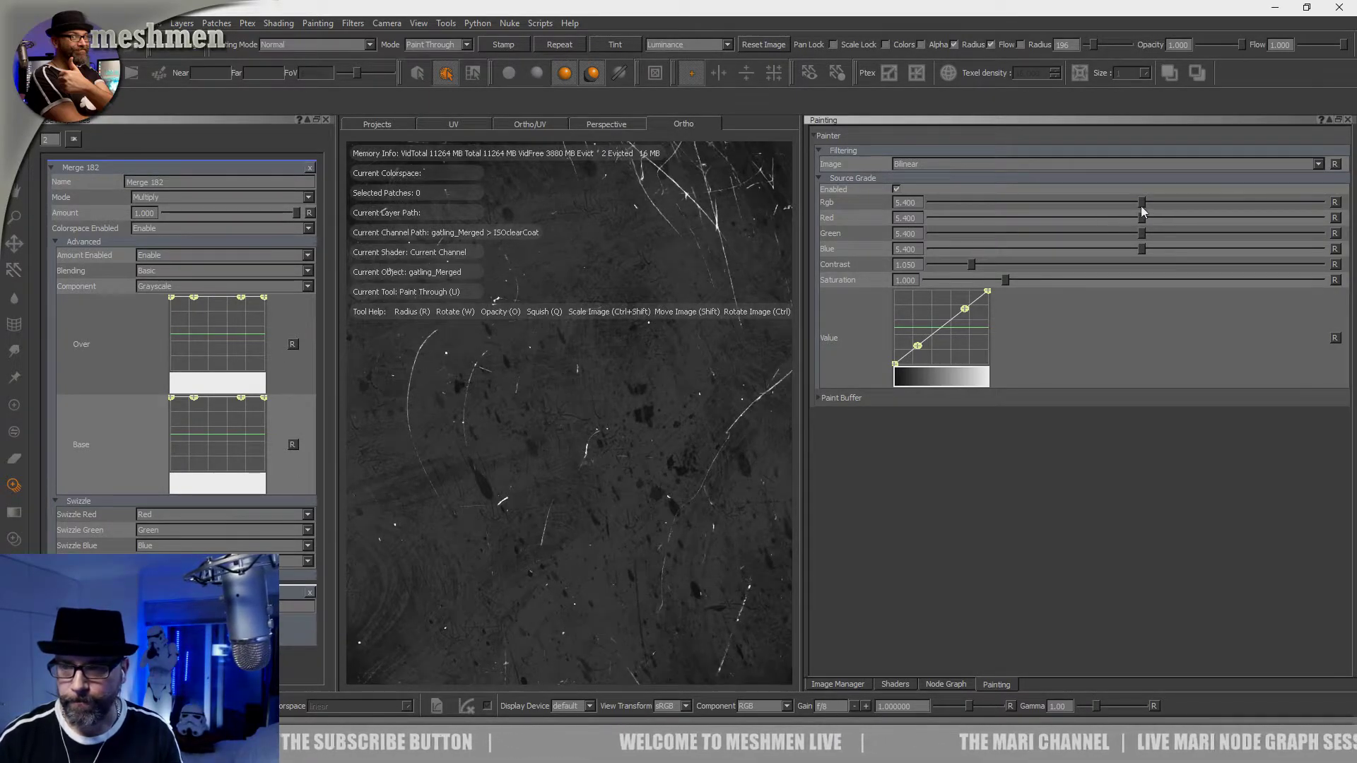
pyautogui.moveTo(971, 263); pyautogui.dragTo(968, 265)
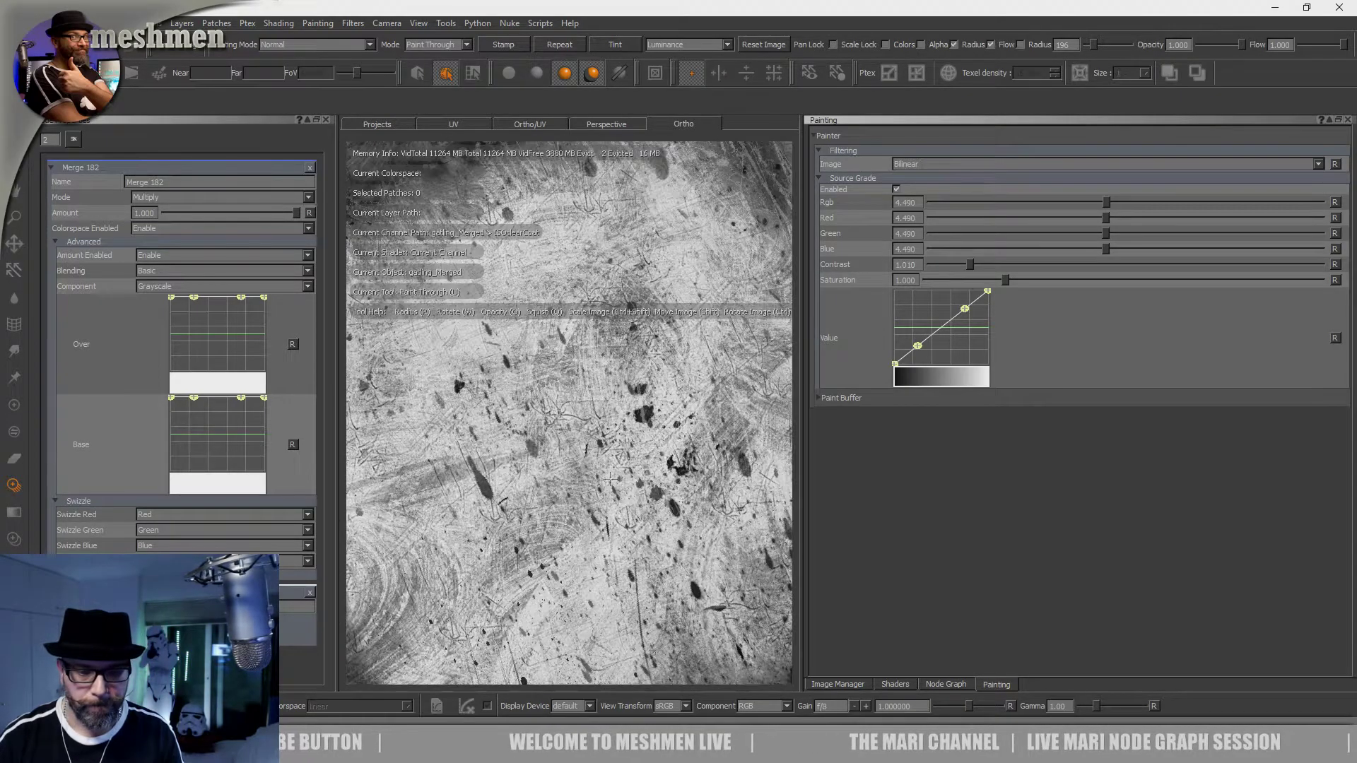
# Step: Paint scratches through the graded image onto the body's front panel and bake them
pyautogui.keyDown('alt'); pyautogui.moveTo(586, 339); pyautogui.dragTo(594, 337, button='middle'); pyautogui.keyUp('alt')
pyautogui.keyDown('alt'); pyautogui.moveTo(594, 337); pyautogui.dragTo(656, 467); pyautogui.keyUp('alt')
pyautogui.keyDown('alt'); pyautogui.moveTo(433, 409); pyautogui.dragTo(537, 431, button='right'); pyautogui.keyUp('alt')
pyautogui.keyDown('alt'); pyautogui.moveTo(487, 438); pyautogui.dragTo(607, 459, button='middle'); pyautogui.keyUp('alt')
pyautogui.moveTo(608, 459)
pyautogui.keyDown('alt'); pyautogui.mouseDown(button='right')
pyautogui.moveTo(576, 473)
pyautogui.moveTo(609, 486)
pyautogui.mouseUp(button='right'); pyautogui.keyUp('alt')
pyautogui.keyDown('alt'); pyautogui.moveTo(609, 486); pyautogui.dragTo(629, 493); pyautogui.keyUp('alt')
pyautogui.moveTo(605, 431); pyautogui.dragTo(576, 376)
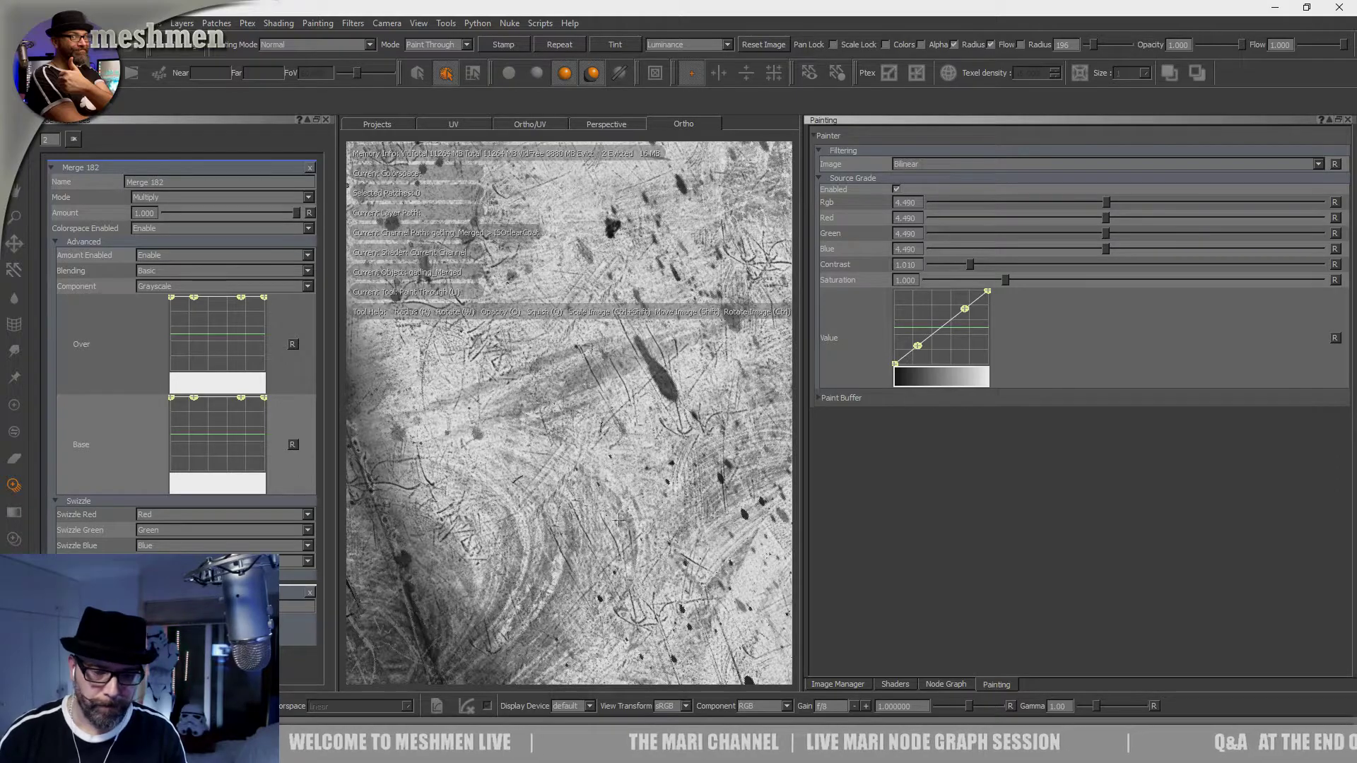
pyautogui.moveTo(622, 440); pyautogui.dragTo(631, 433)
pyautogui.press('b')
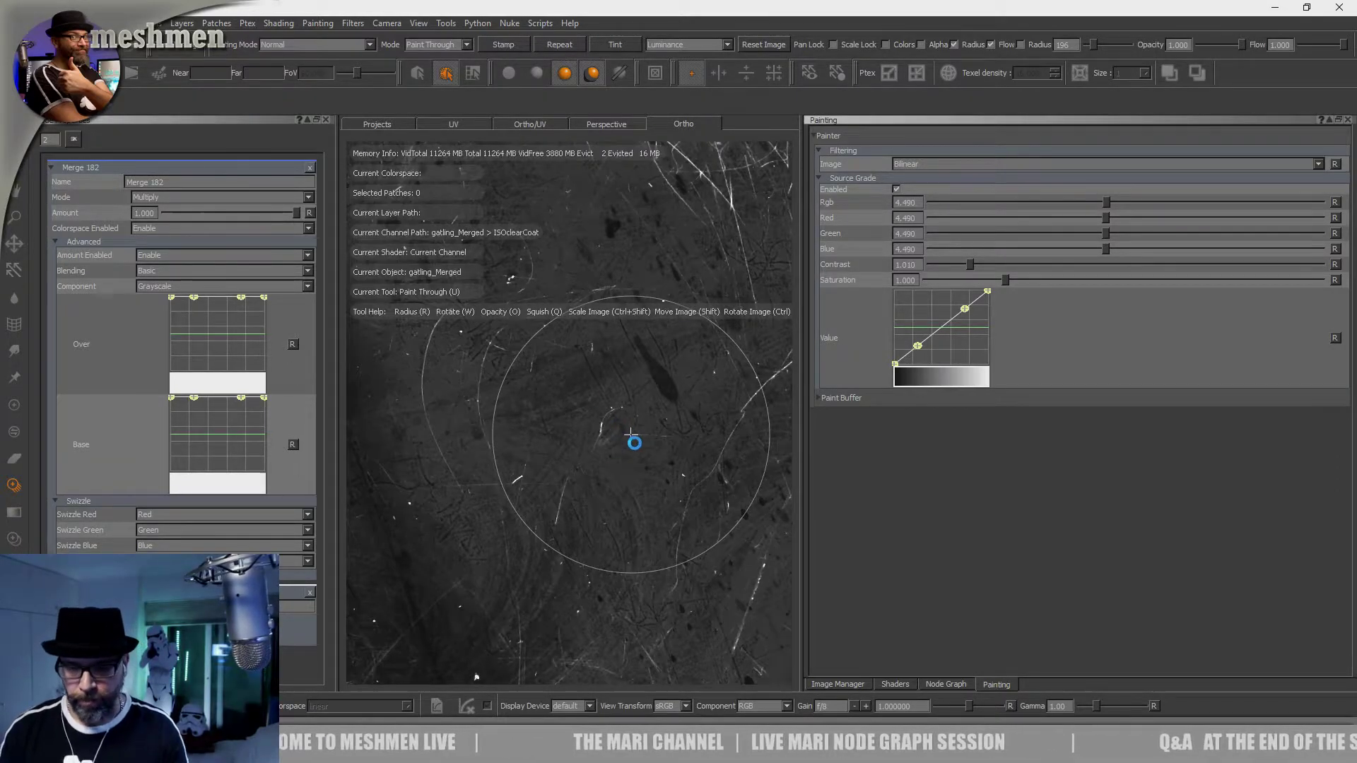
# Step: Reposition the scratch image and paint more scratches onto the body panel beside the solid black chipped patch
pyautogui.moveTo(630, 435)
pyautogui.keyDown('alt'); pyautogui.mouseDown(button='right')
pyautogui.moveTo(569, 469)
pyautogui.moveTo(627, 504)
pyautogui.mouseUp(button='right'); pyautogui.keyUp('alt')
pyautogui.keyDown('alt'); pyautogui.moveTo(627, 504); pyautogui.dragTo(519, 456); pyautogui.keyUp('alt')
pyautogui.keyDown('alt'); pyautogui.moveTo(519, 457); pyautogui.dragTo(601, 470, button='right'); pyautogui.keyUp('alt')
pyautogui.moveTo(600, 470)
pyautogui.keyDown('alt'); pyautogui.mouseDown(button='middle')
pyautogui.moveTo(517, 444)
pyautogui.moveTo(362, 446)
pyautogui.mouseUp(button='middle'); pyautogui.keyUp('alt')
pyautogui.keyDown('alt'); pyautogui.moveTo(361, 445); pyautogui.dragTo(374, 447); pyautogui.keyUp('alt')
pyautogui.keyDown('shift'); pyautogui.moveTo(566, 566); pyautogui.dragTo(602, 543); pyautogui.keyUp('shift')
pyautogui.moveTo(558, 398)
pyautogui.mouseDown()
pyautogui.moveTo(571, 414)
pyautogui.moveTo(569, 523)
pyautogui.moveTo(549, 453)
pyautogui.moveTo(563, 497)
pyautogui.mouseUp()
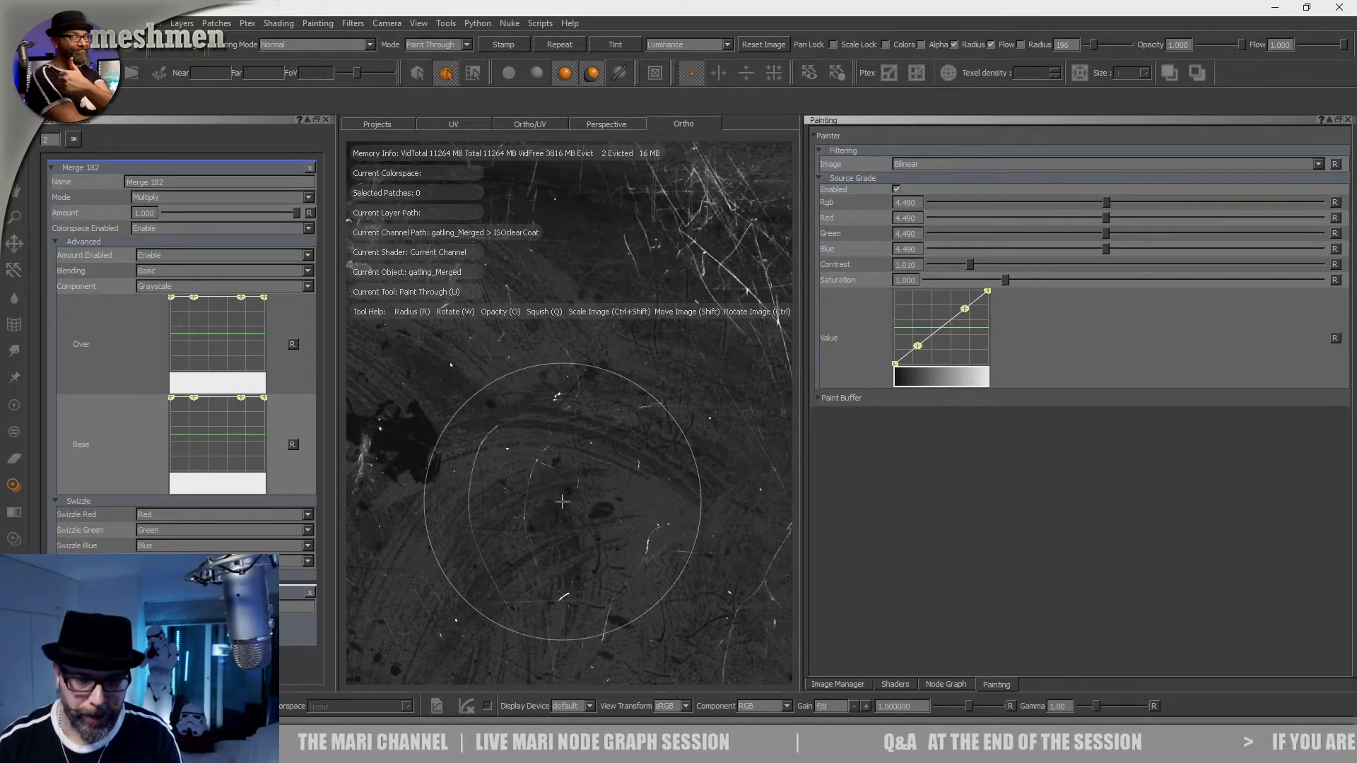
# Step: Switch to the regular Paint tool and choose a brush from the Hard Surface Brushes shelf
pyautogui.press('p')
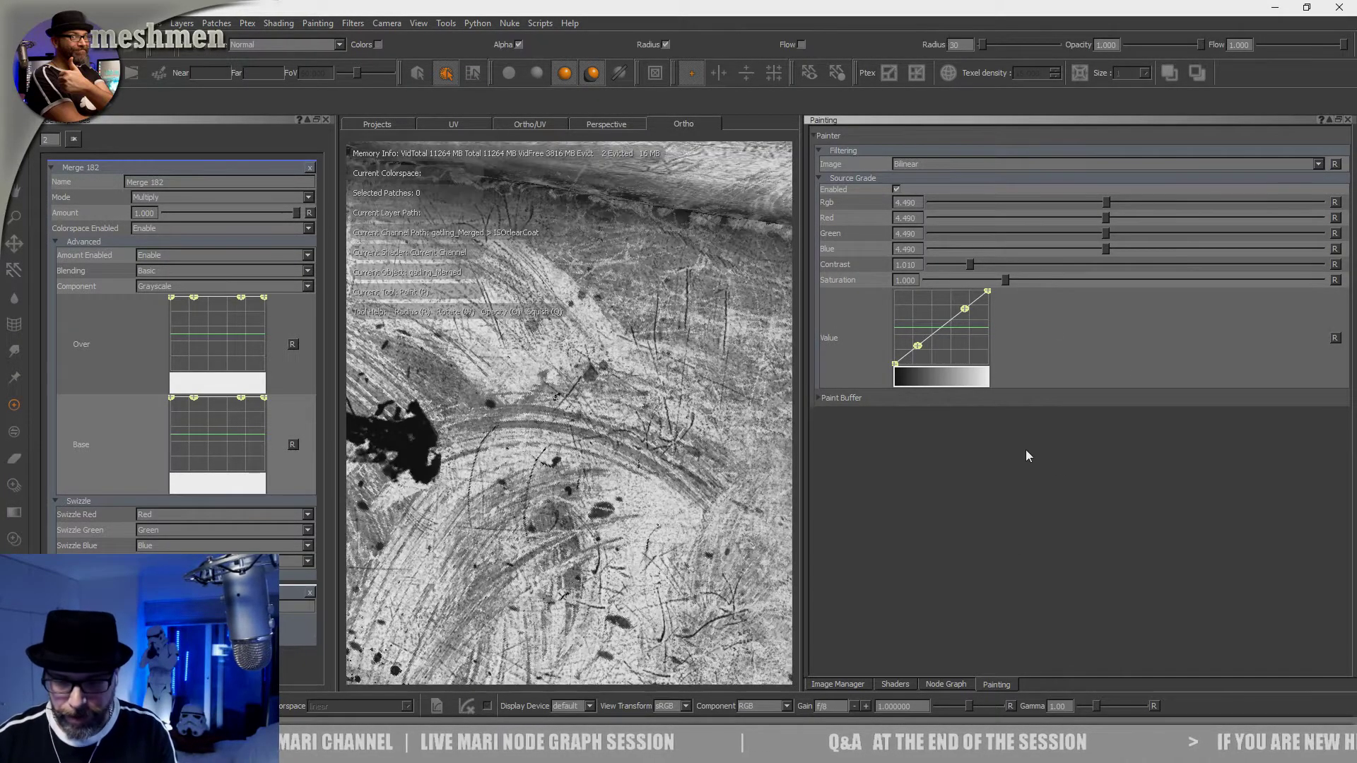
pyautogui.keyDown('alt'); pyautogui.moveTo(786, 521); pyautogui.dragTo(848, 587, button='right'); pyautogui.keyUp('alt')
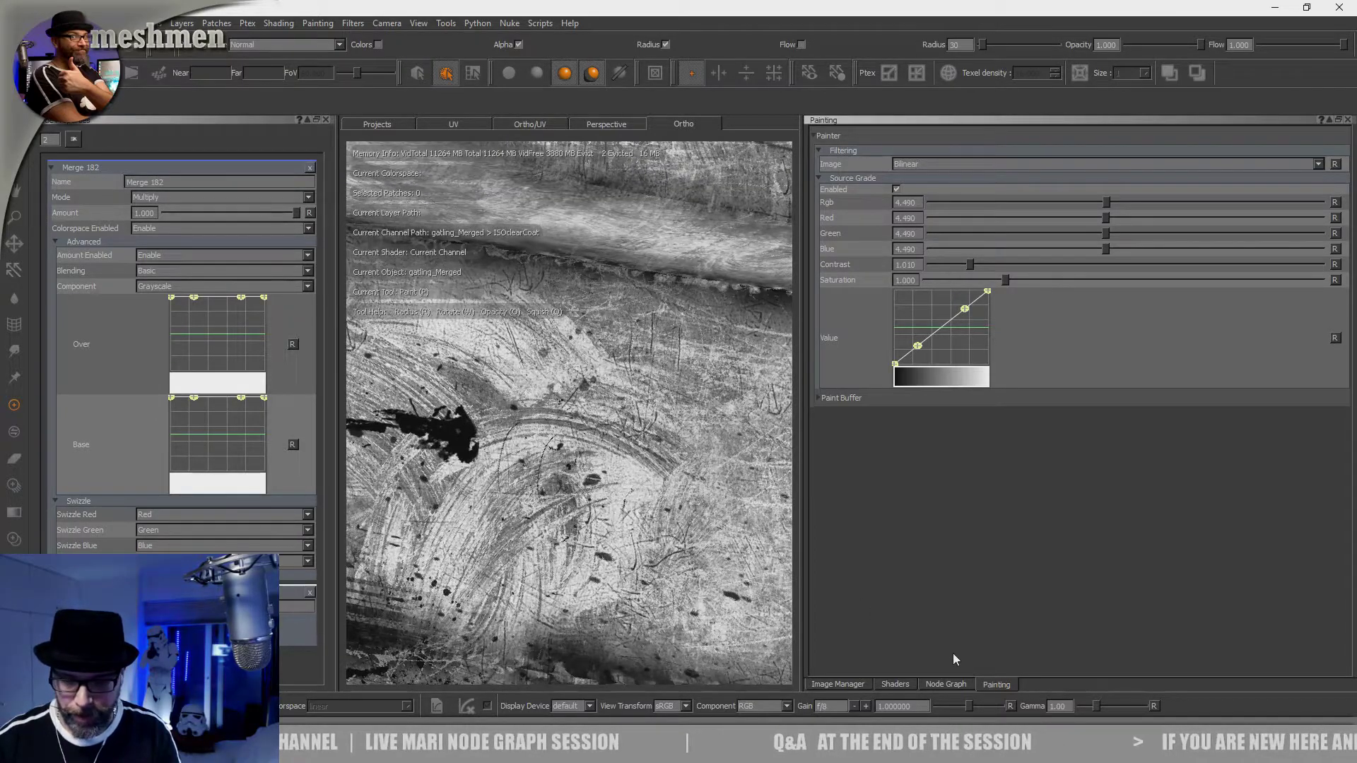
pyautogui.keyDown('alt'); pyautogui.moveTo(696, 558); pyautogui.dragTo(589, 514, button='right'); pyautogui.keyUp('alt')
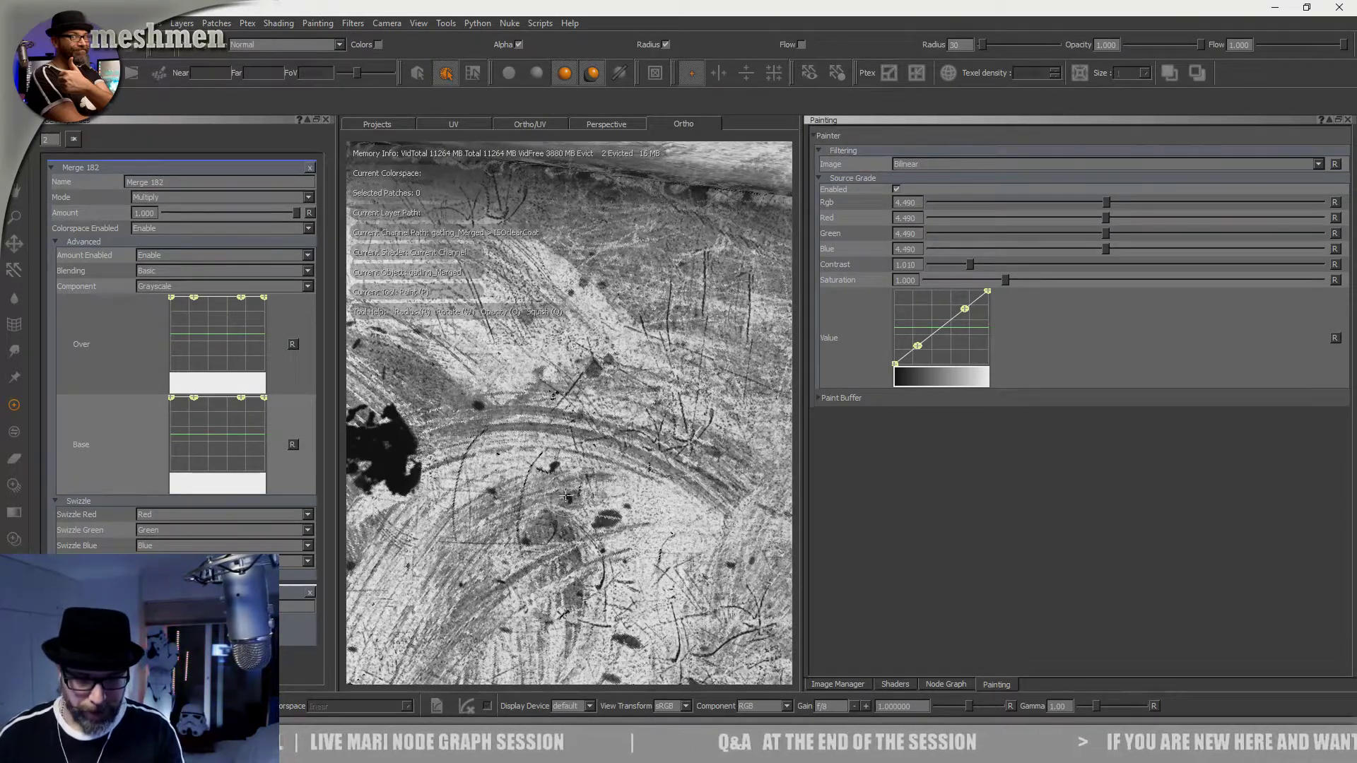
pyautogui.press('space')
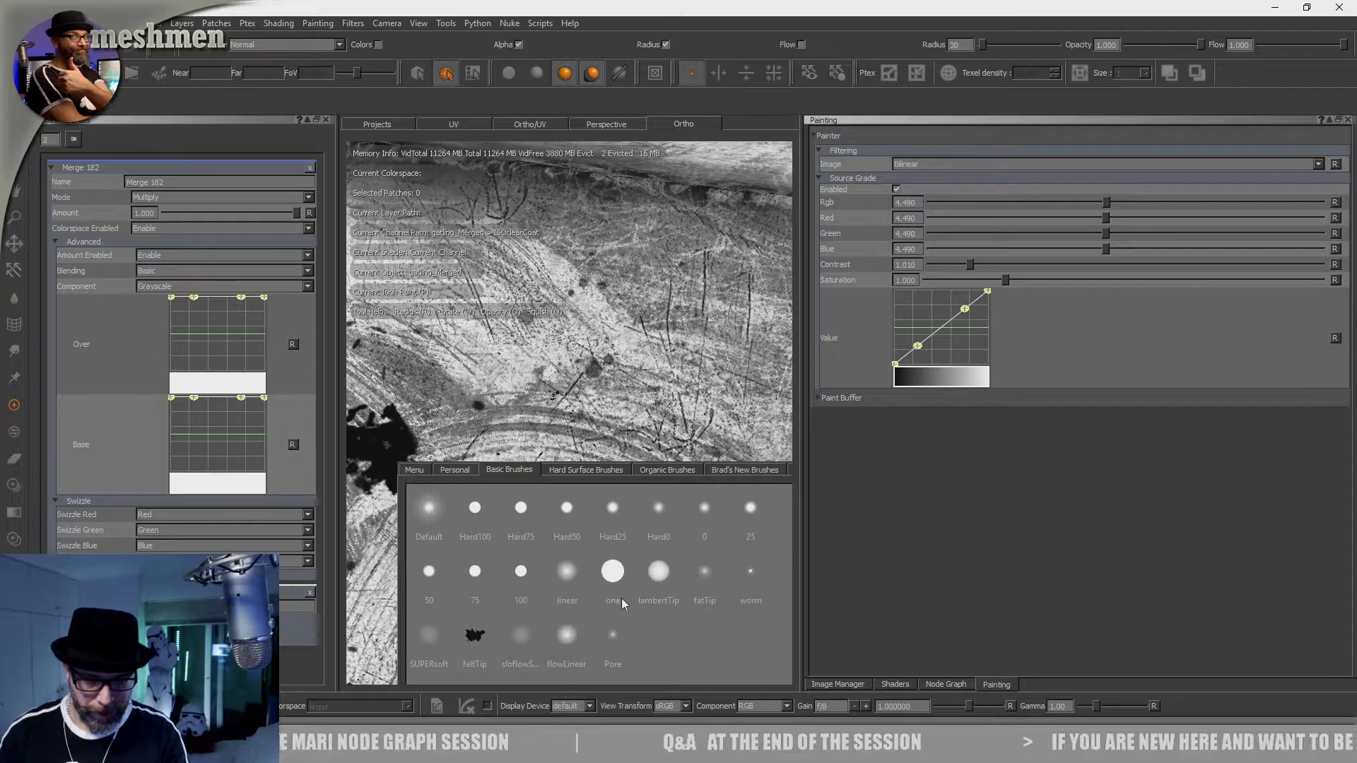
pyautogui.click(626, 567)
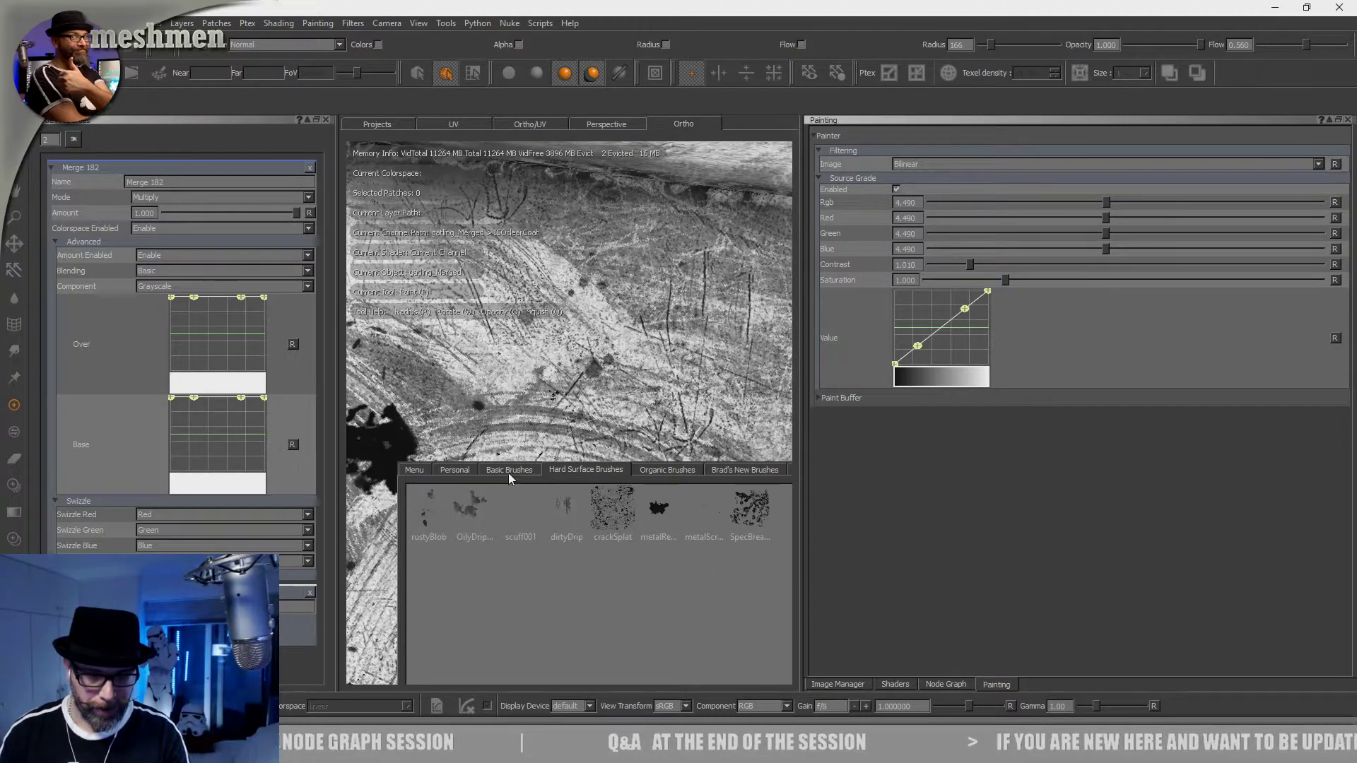
pyautogui.click(562, 470)
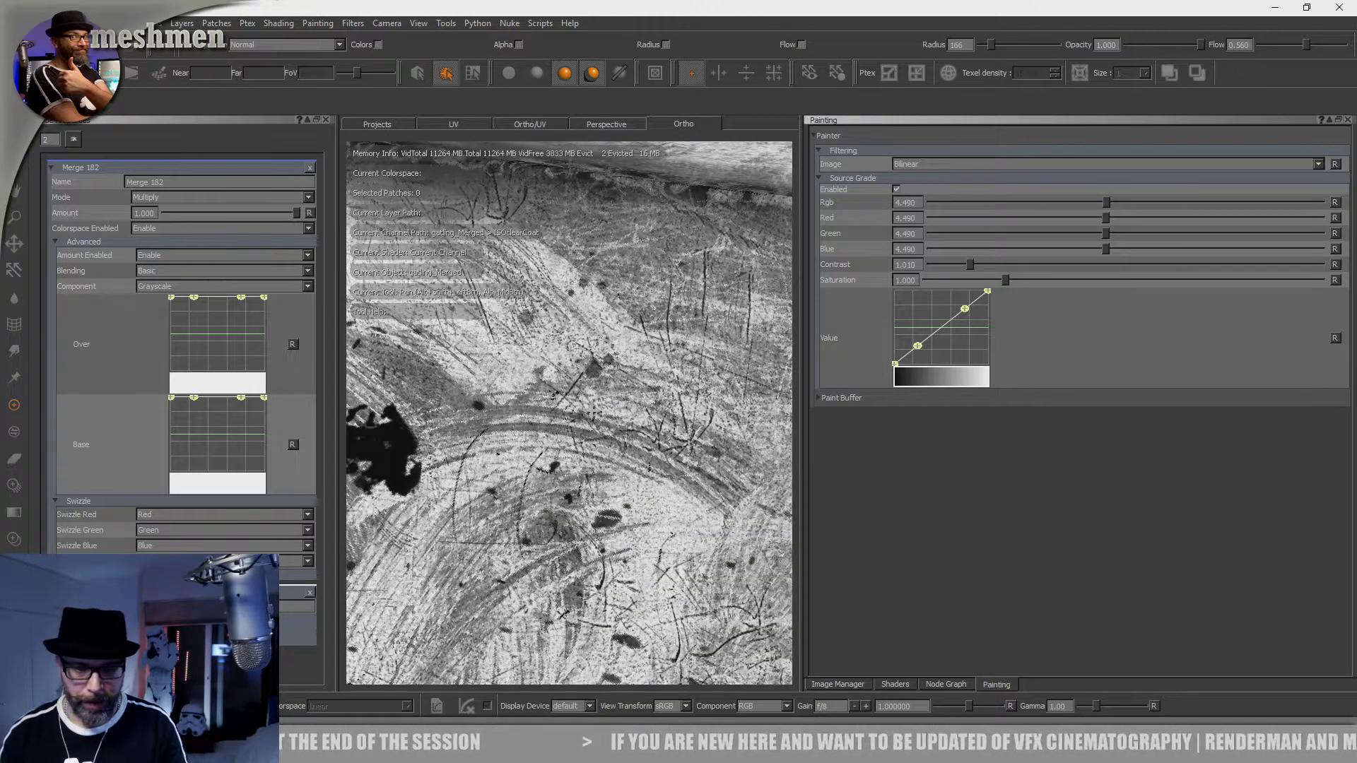
# Step: Hand-paint dark worn patches onto the body panels with the hard surface brush, including a large one on the front panel
pyautogui.keyDown('alt'); pyautogui.moveTo(617, 409); pyautogui.dragTo(614, 436, button='middle'); pyautogui.keyUp('alt')
pyautogui.moveTo(530, 512)
pyautogui.mouseDown()
pyautogui.moveTo(572, 365)
pyautogui.moveTo(622, 537)
pyautogui.moveTo(520, 558)
pyautogui.moveTo(566, 506)
pyautogui.moveTo(580, 568)
pyautogui.moveTo(570, 549)
pyautogui.moveTo(424, 509)
pyautogui.moveTo(589, 565)
pyautogui.mouseUp()
pyautogui.moveTo(689, 441)
pyautogui.keyDown('alt'); pyautogui.mouseDown(button='right')
pyautogui.moveTo(587, 460)
pyautogui.moveTo(578, 524)
pyautogui.mouseUp(button='right'); pyautogui.keyUp('alt')
pyautogui.keyDown('alt'); pyautogui.moveTo(579, 524); pyautogui.dragTo(376, 472, button='middle'); pyautogui.keyUp('alt')
pyautogui.moveTo(377, 472)
pyautogui.keyDown('alt'); pyautogui.mouseDown(button='right')
pyautogui.moveTo(572, 480)
pyautogui.moveTo(452, 473)
pyautogui.mouseUp(button='right'); pyautogui.keyUp('alt')
pyautogui.keyDown('alt'); pyautogui.moveTo(452, 473); pyautogui.dragTo(636, 452); pyautogui.keyUp('alt')
pyautogui.keyDown('alt'); pyautogui.moveTo(636, 452); pyautogui.dragTo(432, 471, button='middle'); pyautogui.keyUp('alt')
pyautogui.keyDown('alt'); pyautogui.moveTo(431, 471); pyautogui.dragTo(565, 474, button='right'); pyautogui.keyUp('alt')
pyautogui.keyDown('alt'); pyautogui.moveTo(375, 477); pyautogui.dragTo(673, 483, button='middle'); pyautogui.keyUp('alt')
pyautogui.keyDown('alt'); pyautogui.moveTo(608, 483); pyautogui.dragTo(629, 485, button='right'); pyautogui.keyUp('alt')
pyautogui.moveTo(584, 489)
pyautogui.mouseDown()
pyautogui.moveTo(554, 518)
pyautogui.moveTo(523, 395)
pyautogui.moveTo(508, 462)
pyautogui.moveTo(606, 565)
pyautogui.moveTo(646, 576)
pyautogui.mouseUp()
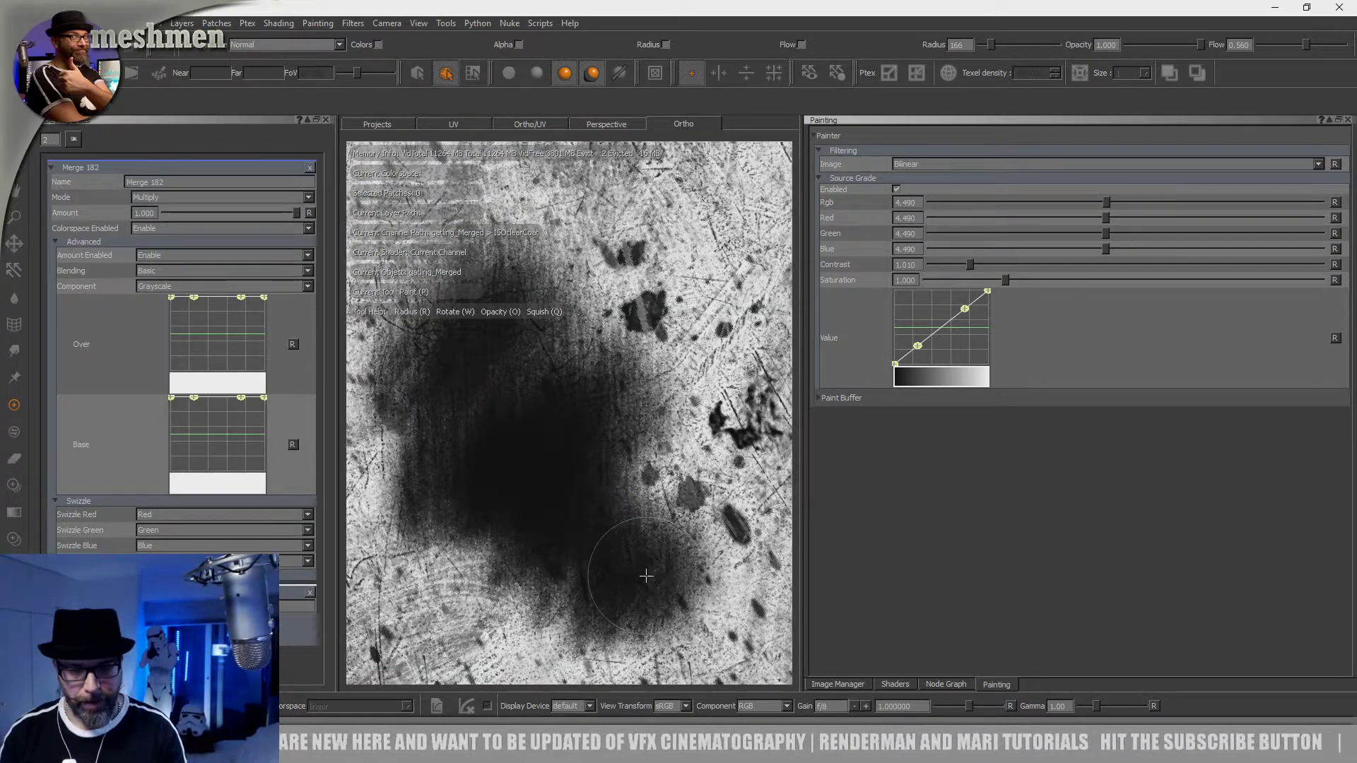
# Step: Unhide the rest of the vehicle to examine the painted wear, and return to the end of the clearcoat node chain
pyautogui.keyDown('alt'); pyautogui.moveTo(642, 566); pyautogui.dragTo(521, 494, button='right'); pyautogui.keyUp('alt')
pyautogui.keyDown('alt'); pyautogui.moveTo(521, 494); pyautogui.dragTo(569, 448); pyautogui.keyUp('alt')
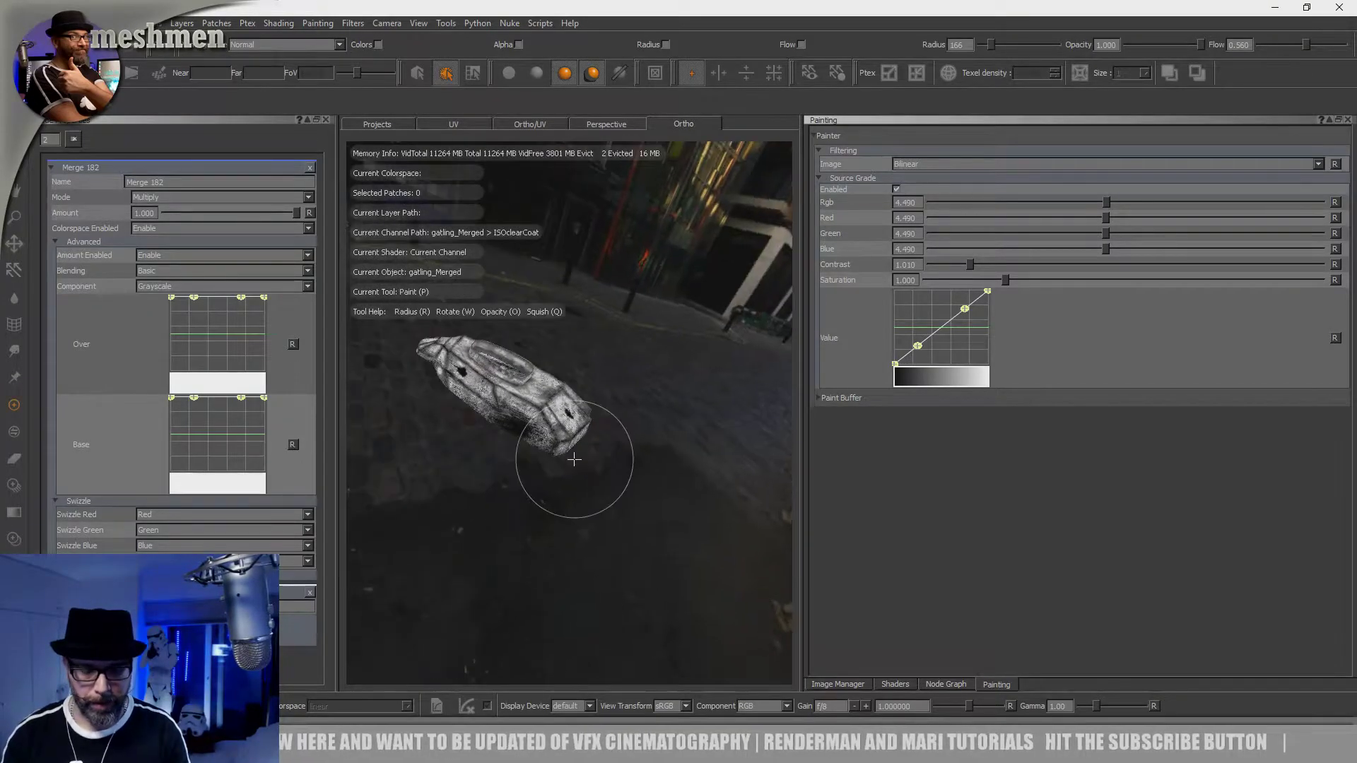
pyautogui.moveTo(690, 410)
pyautogui.keyDown('alt'); pyautogui.mouseDown()
pyautogui.moveTo(681, 400)
pyautogui.moveTo(670, 472)
pyautogui.moveTo(682, 459)
pyautogui.mouseUp(); pyautogui.keyUp('alt')
pyautogui.hotkey('ctrl', 'shift', 'h')
pyautogui.keyDown('alt'); pyautogui.moveTo(682, 459); pyautogui.dragTo(695, 443, button='right'); pyautogui.keyUp('alt')
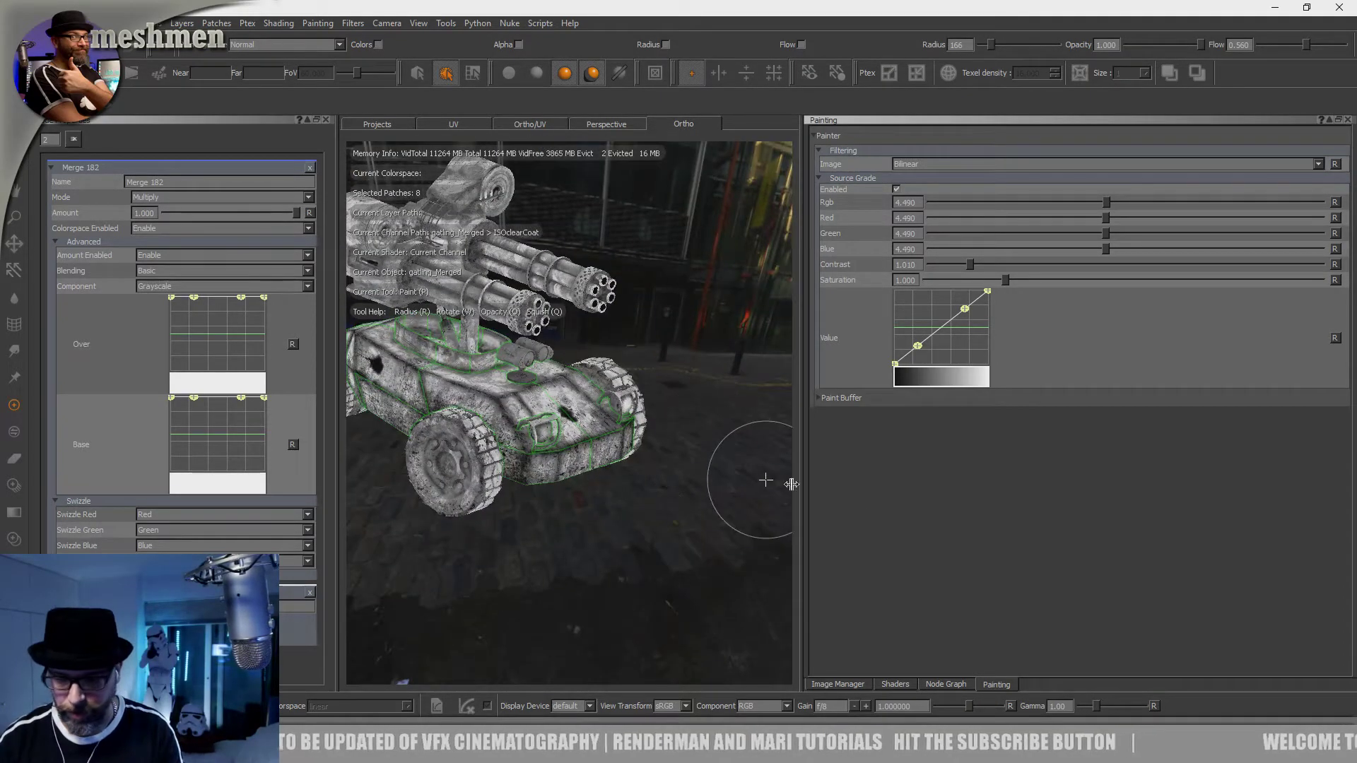
pyautogui.click(945, 684)
pyautogui.scroll(5, 1088, 532)
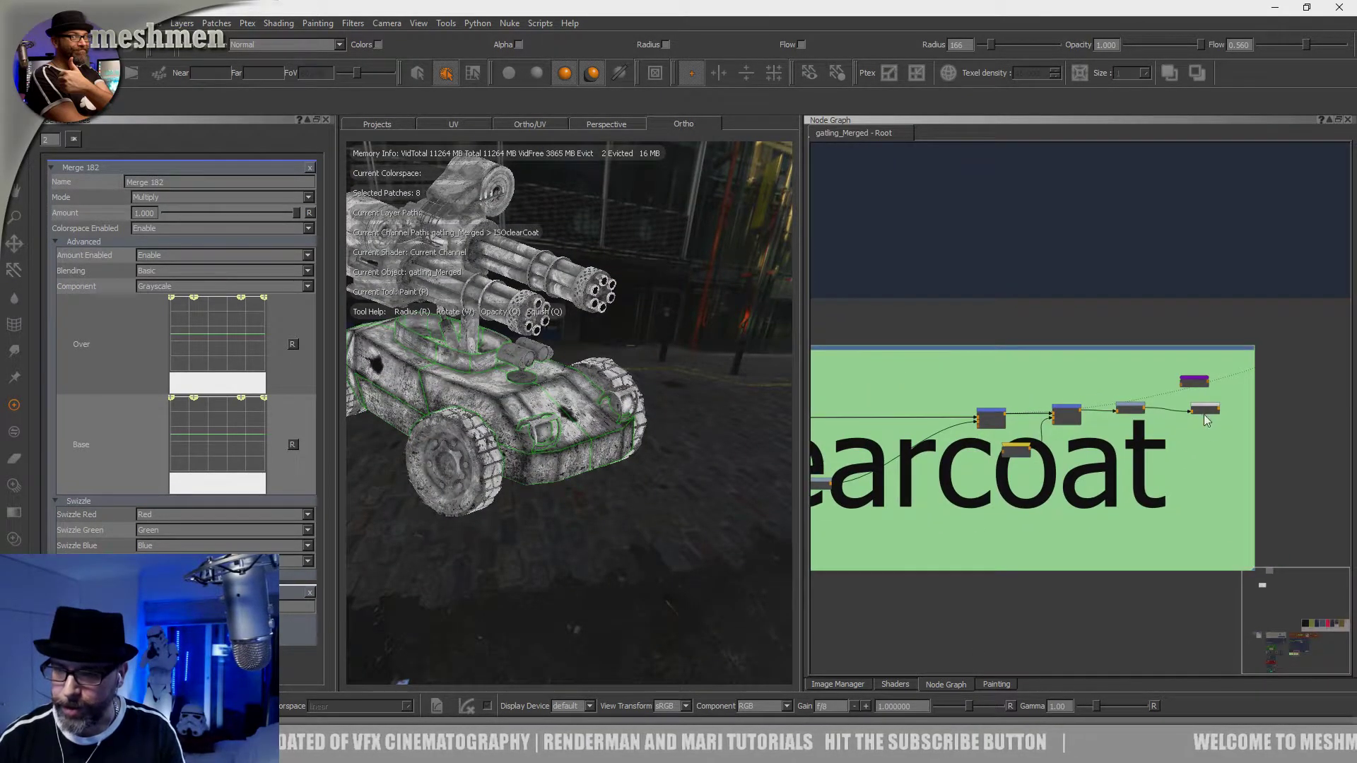
# Step: Display the ISOclearCoat channel node on the model and examine the scratches and worn patch on the front body panel
pyautogui.scroll(4, 1214, 431)
pyautogui.click(1217, 393)
pyautogui.press('v')
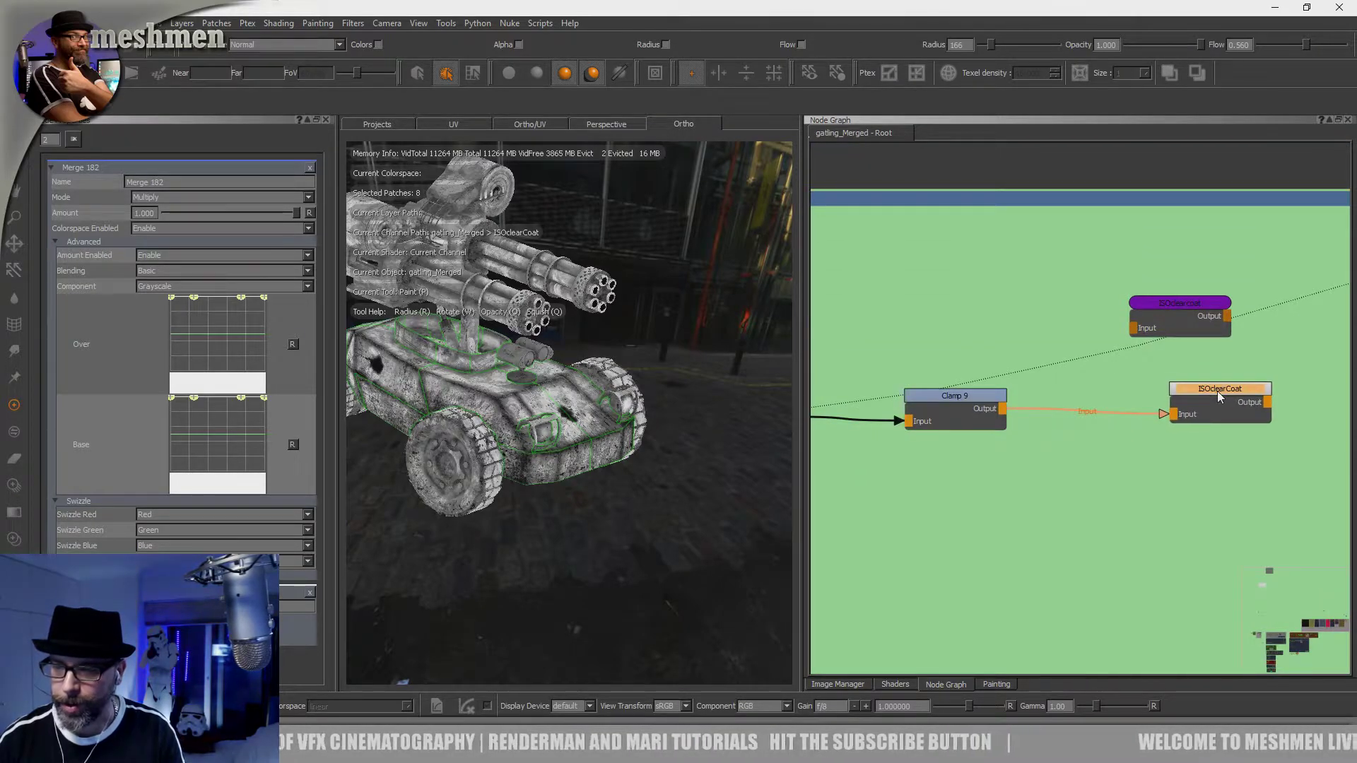
pyautogui.keyDown('alt'); pyautogui.moveTo(633, 442); pyautogui.dragTo(650, 463); pyautogui.keyUp('alt')
pyautogui.moveTo(650, 463)
pyautogui.keyDown('alt'); pyautogui.mouseDown(button='right')
pyautogui.moveTo(634, 479)
pyautogui.moveTo(647, 505)
pyautogui.mouseUp(button='right'); pyautogui.keyUp('alt')
pyautogui.keyDown('alt'); pyautogui.moveTo(684, 433); pyautogui.dragTo(675, 445); pyautogui.keyUp('alt')
pyautogui.keyDown('alt'); pyautogui.moveTo(675, 445); pyautogui.dragTo(641, 511, button='right'); pyautogui.keyUp('alt')
pyautogui.keyDown('alt'); pyautogui.moveTo(641, 510); pyautogui.dragTo(612, 518); pyautogui.keyUp('alt')
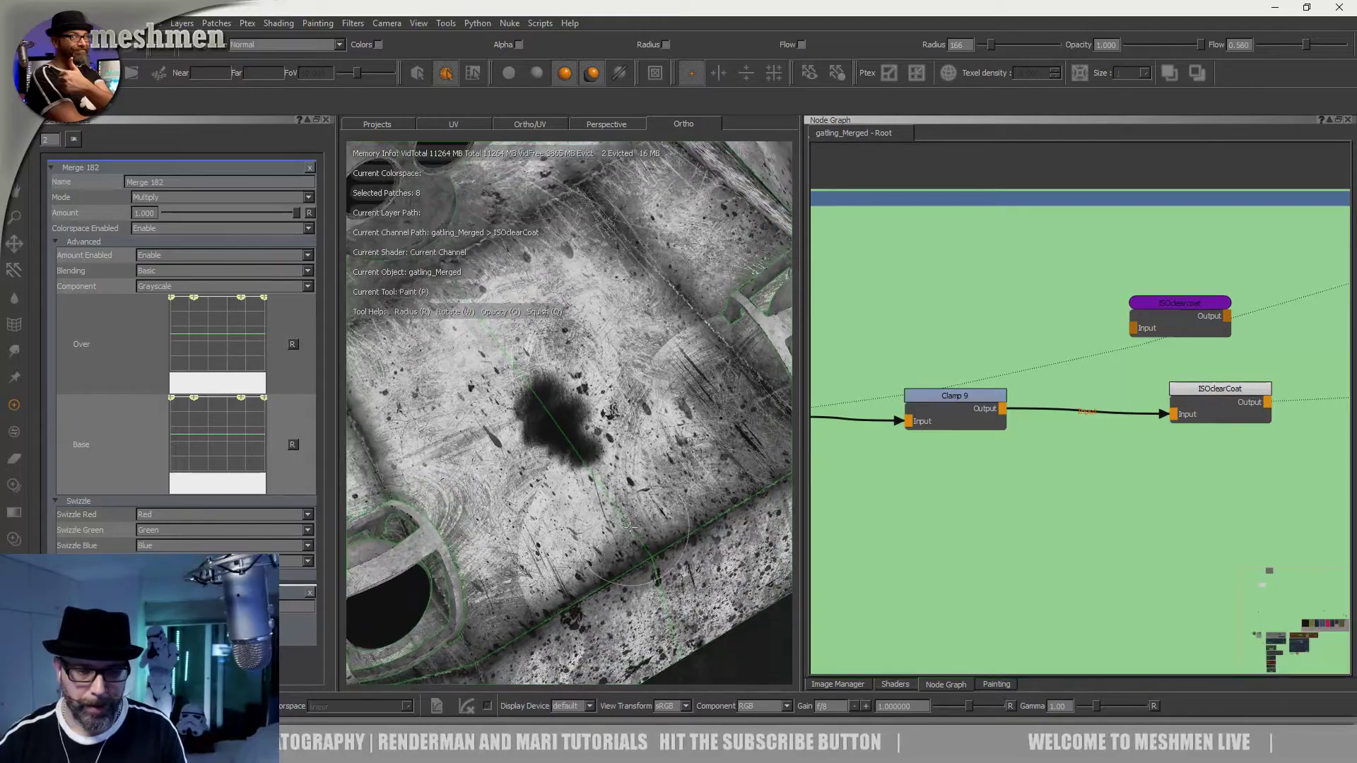
# Step: Select the ISOclearCoat channel node and open the flattened export for the selected channel node
pyautogui.click(1212, 389)
pyautogui.moveTo(1212, 389); pyautogui.dragTo(1211, 383, button='middle')
pyautogui.keyDown('alt'); pyautogui.moveTo(629, 495); pyautogui.dragTo(629, 446, button='right'); pyautogui.keyUp('alt')
pyautogui.moveTo(1200, 383); pyautogui.dragTo(1210, 375)
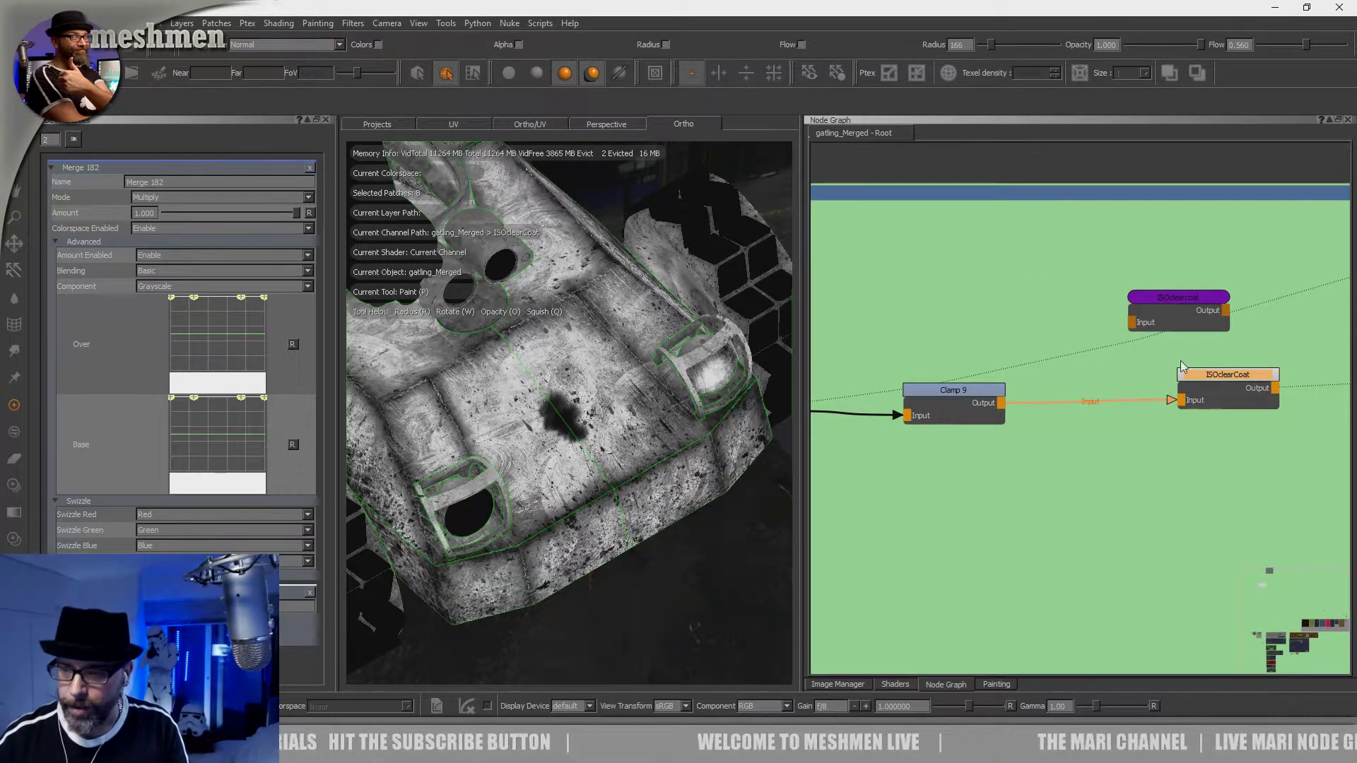
pyautogui.rightClick(1191, 370)
pyautogui.moveTo(1244, 416)
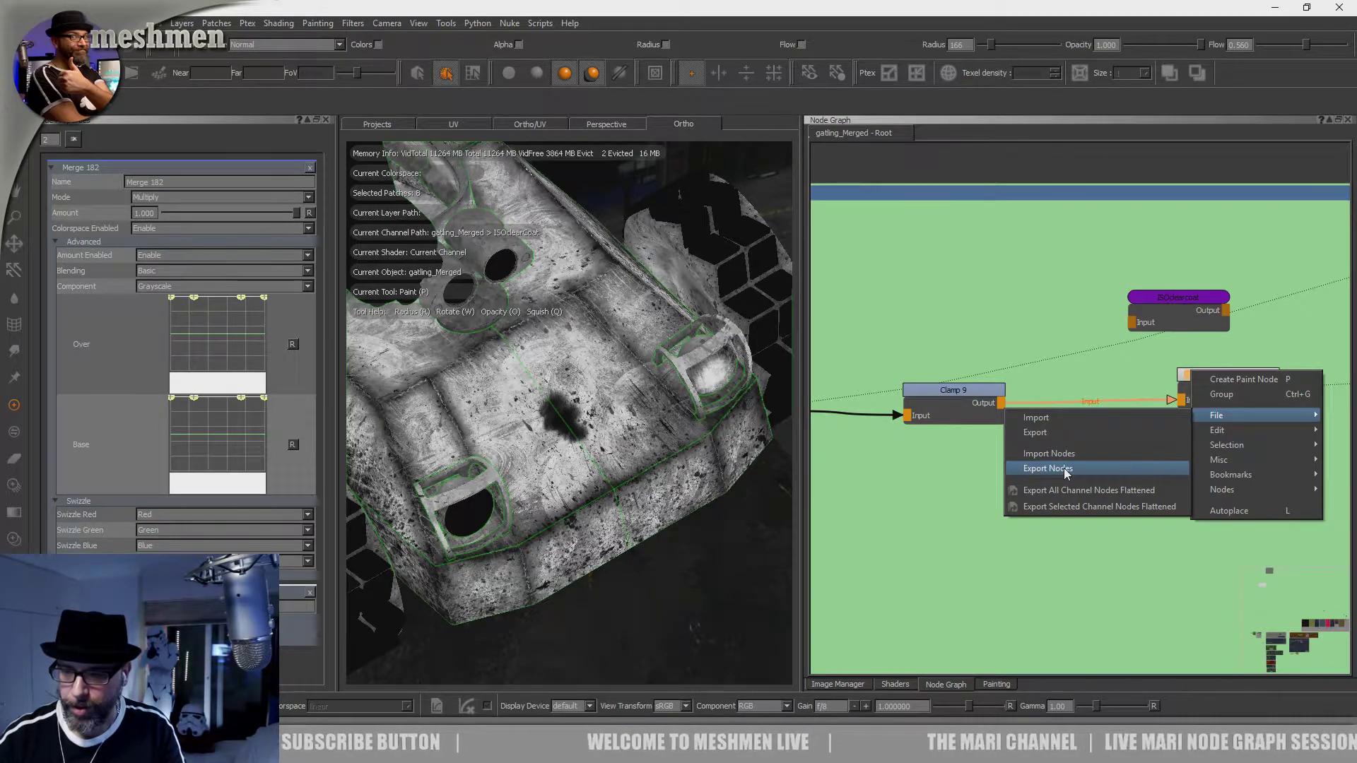
pyautogui.click(1075, 504)
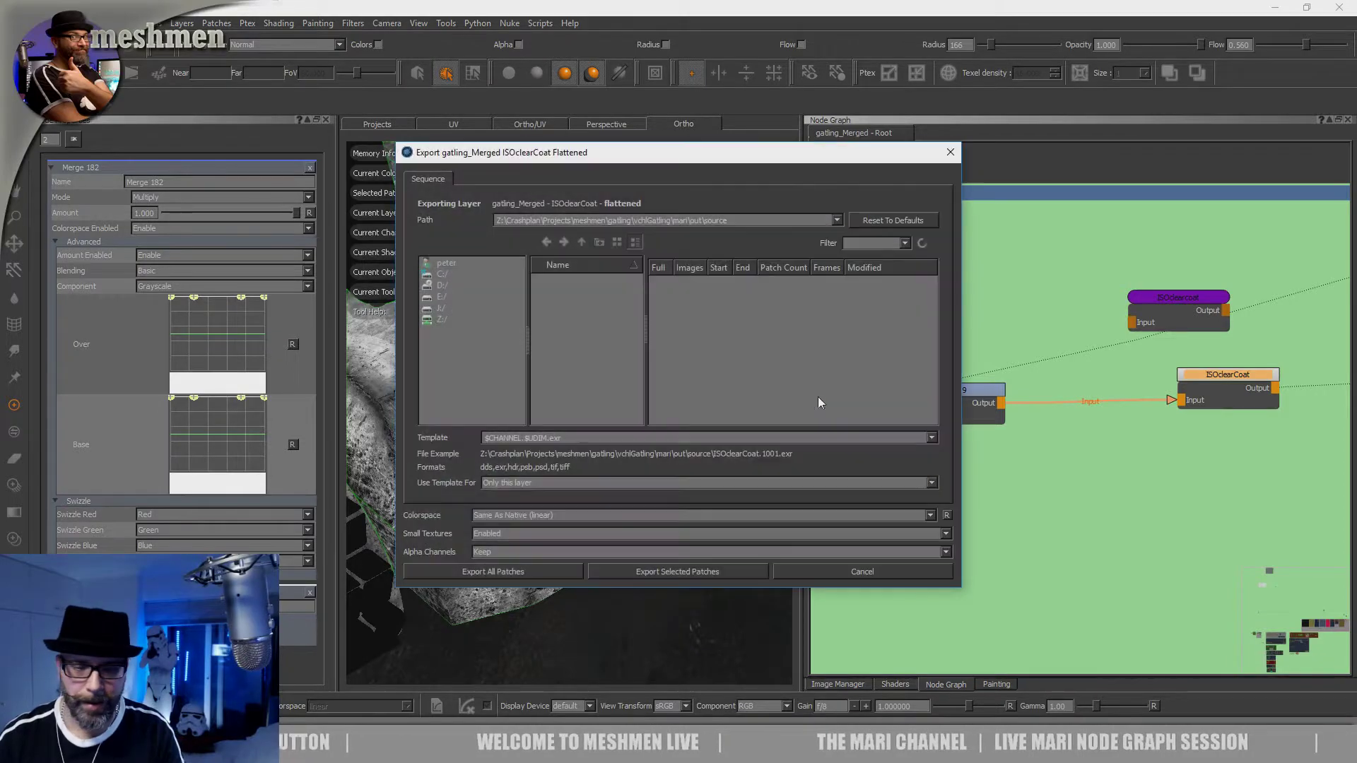
# Step: Create an ISOclearcoat folder inside mari/out and export all patches into it as EXR files with RLE compression
pyautogui.click(580, 243)
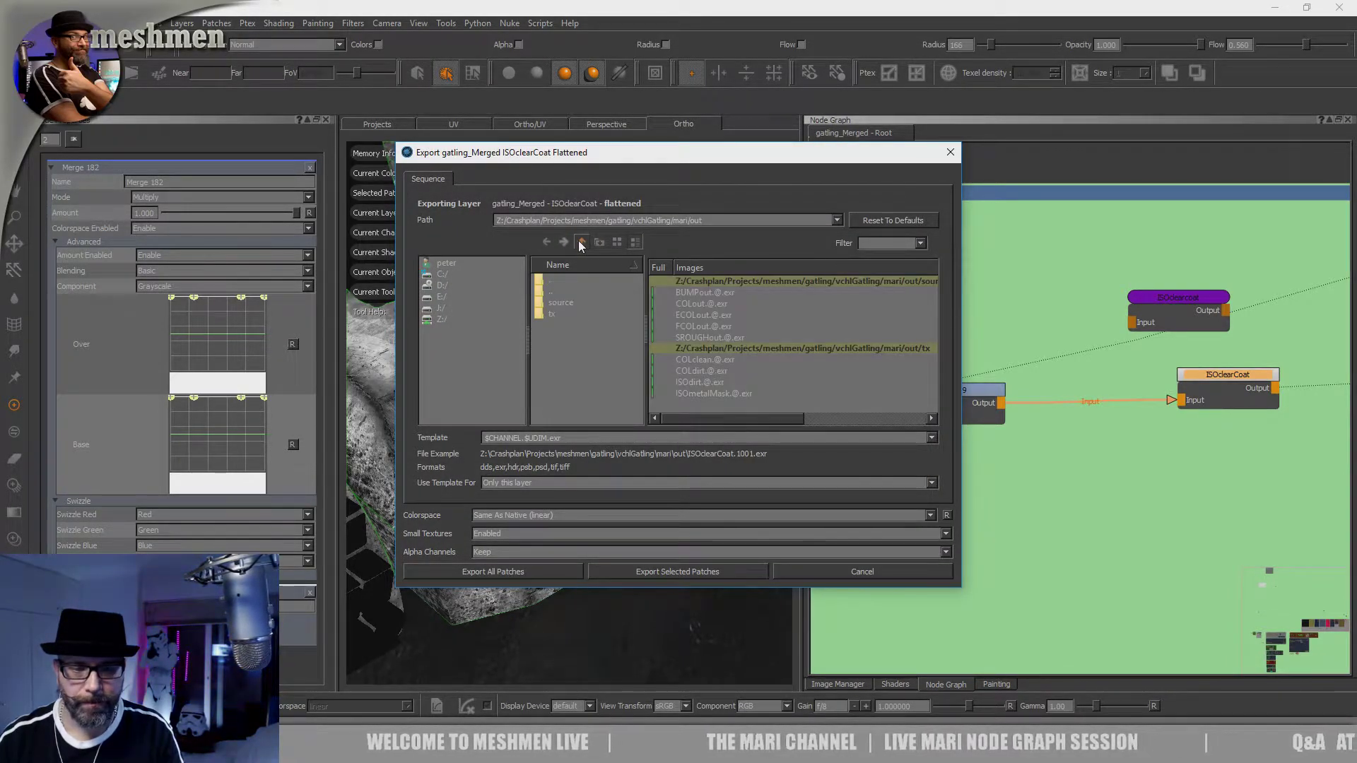
pyautogui.click(597, 243)
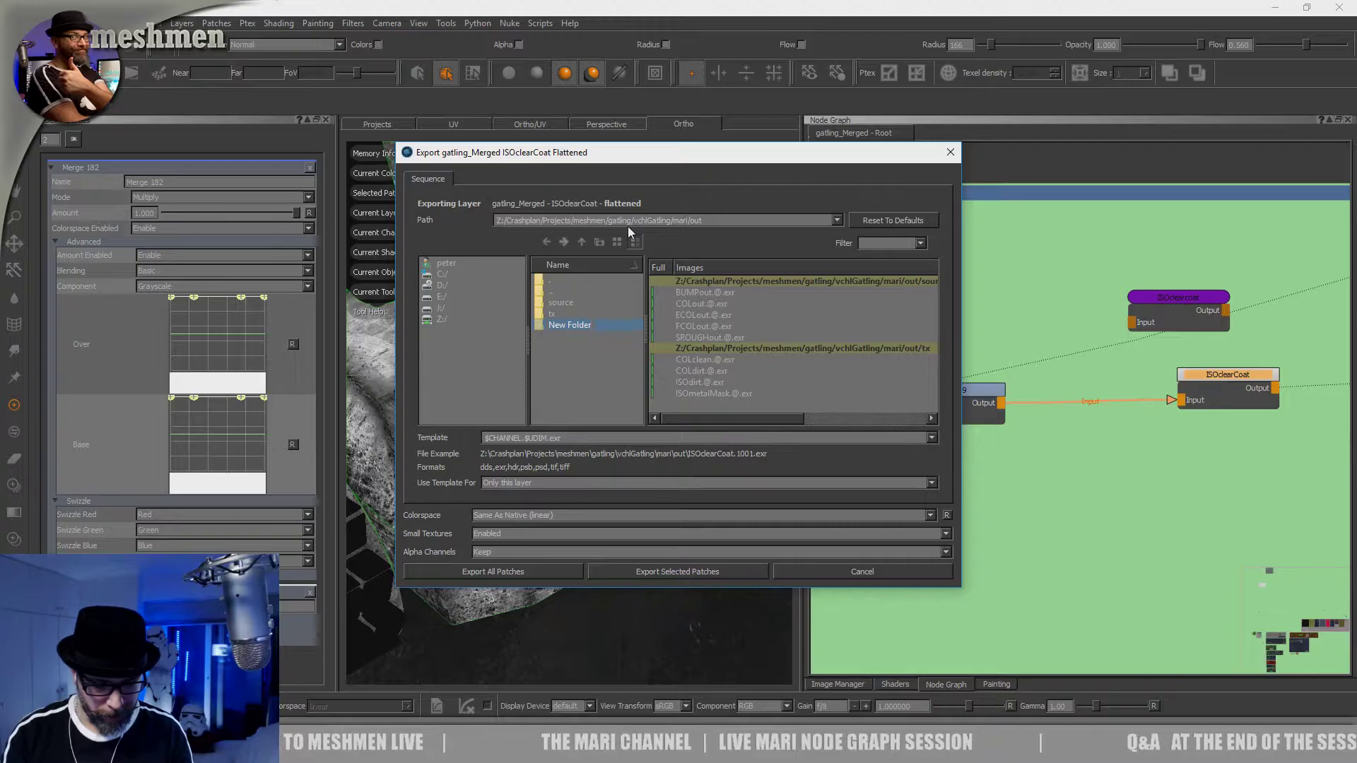
pyautogui.write('ISO')
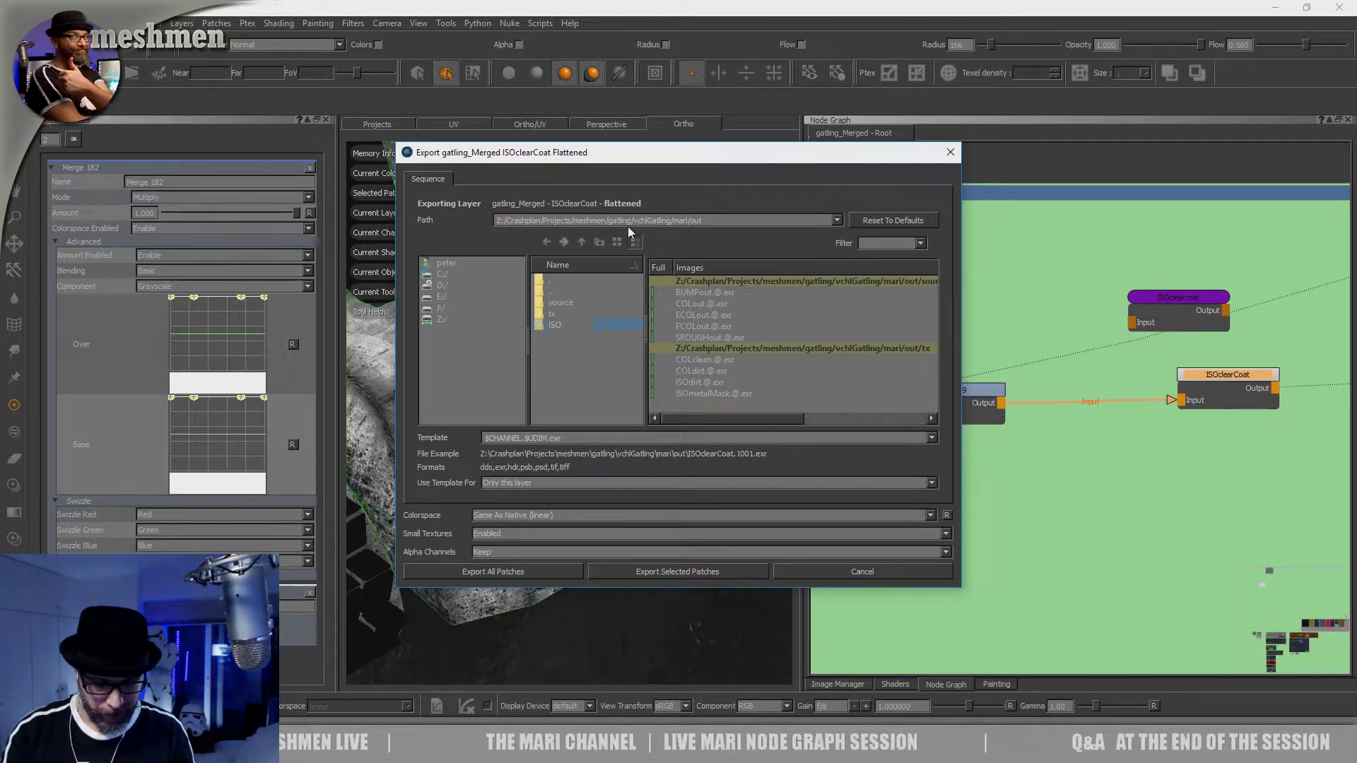
pyautogui.write('clearcoat')
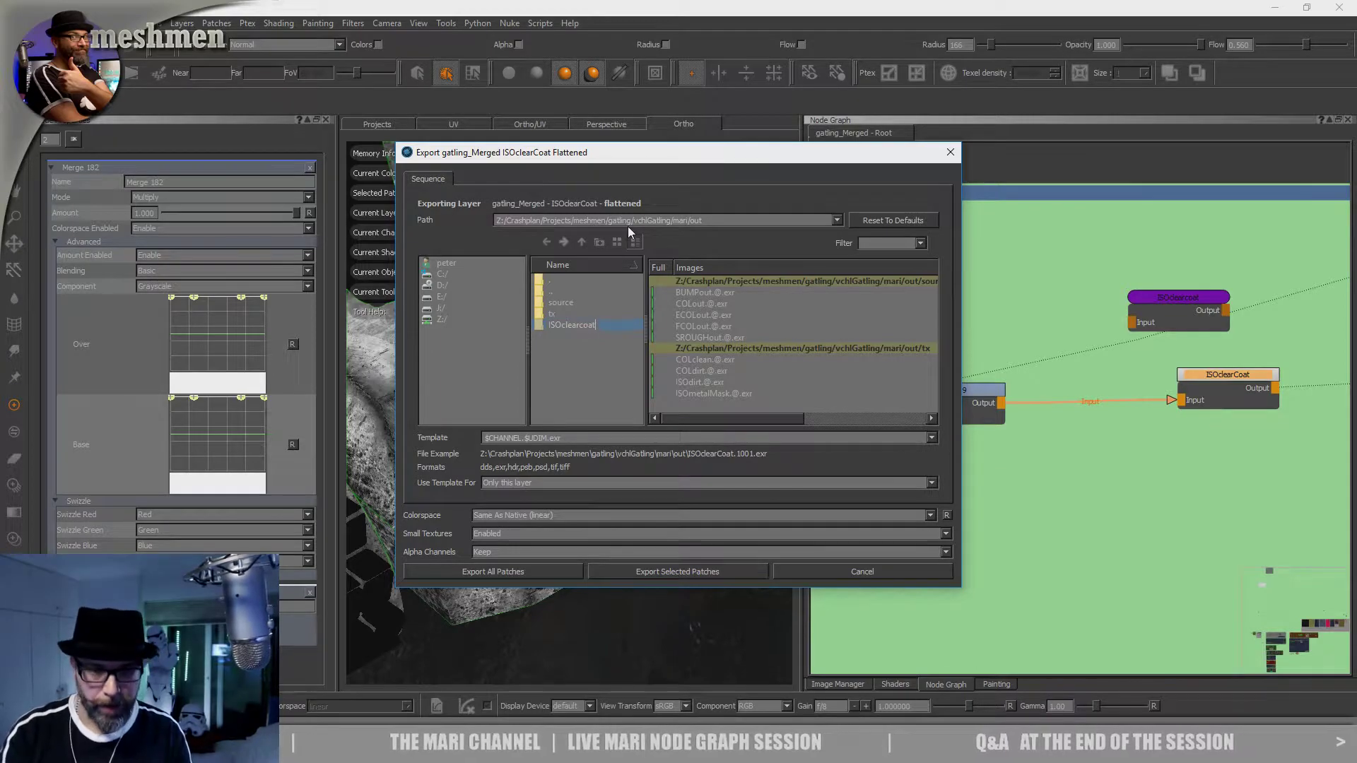
pyautogui.press('Return')
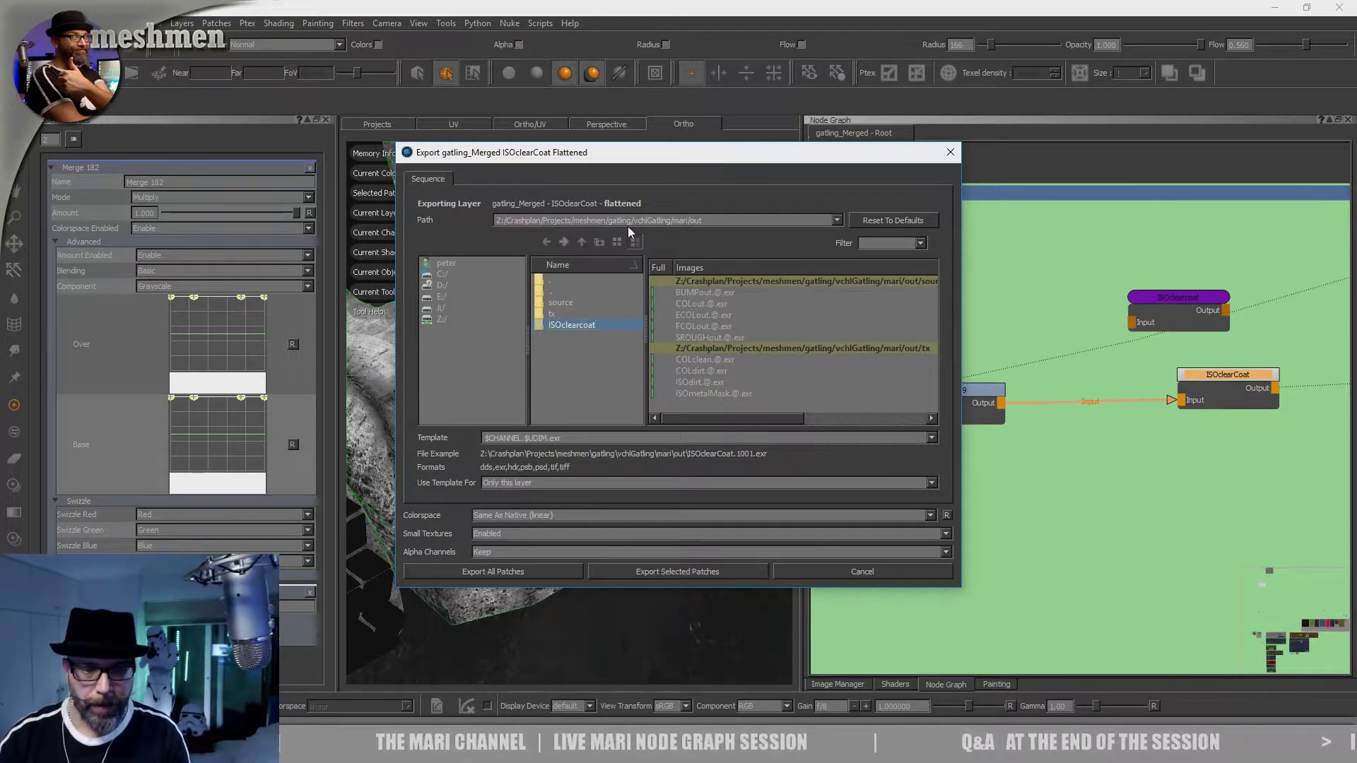
pyautogui.doubleClick(582, 325)
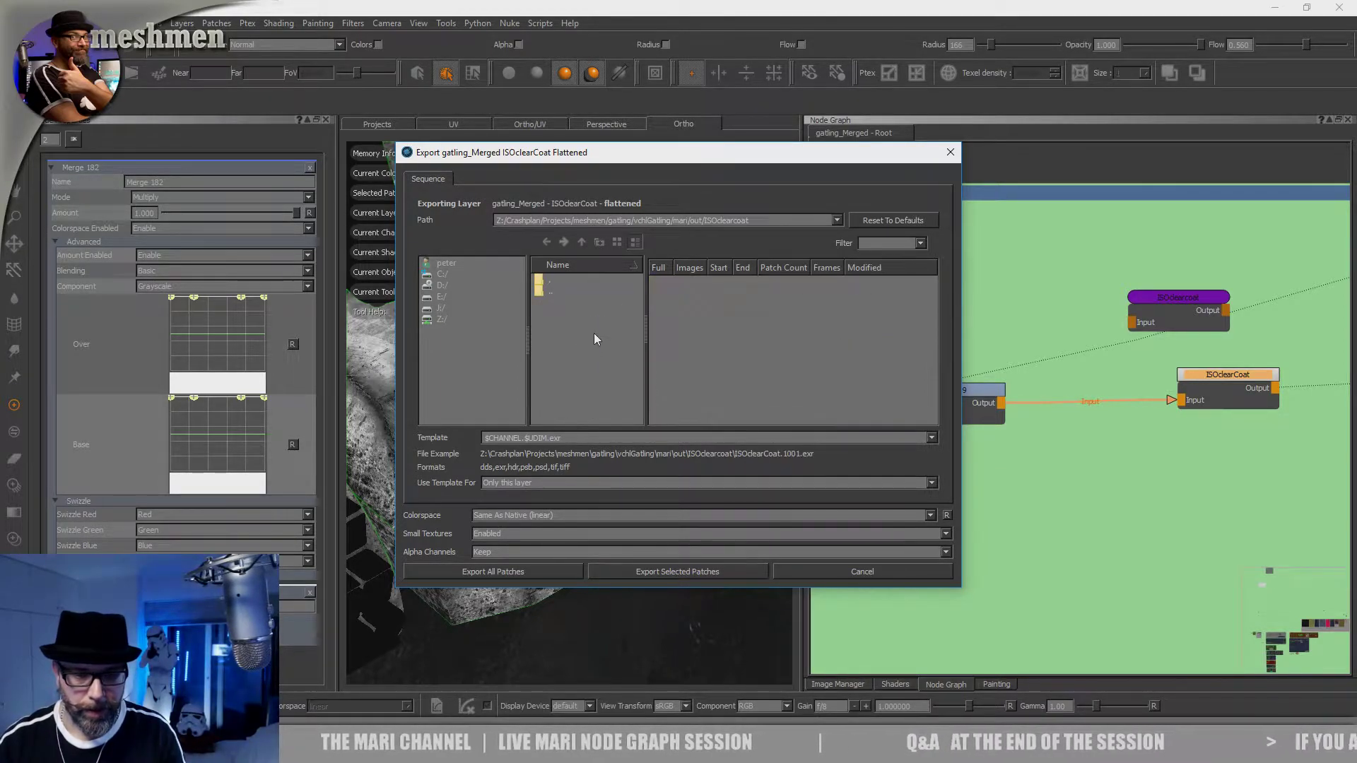
pyautogui.click(528, 571)
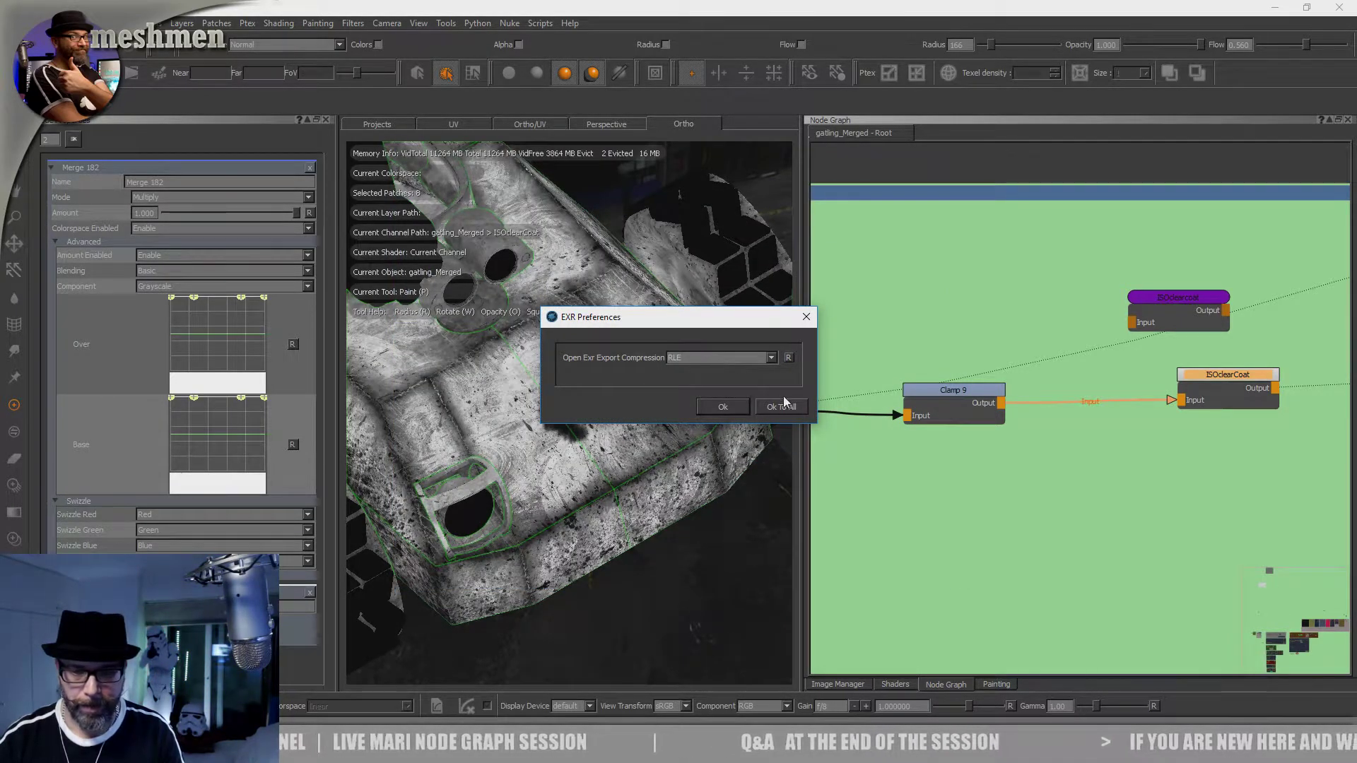
pyautogui.click(722, 406)
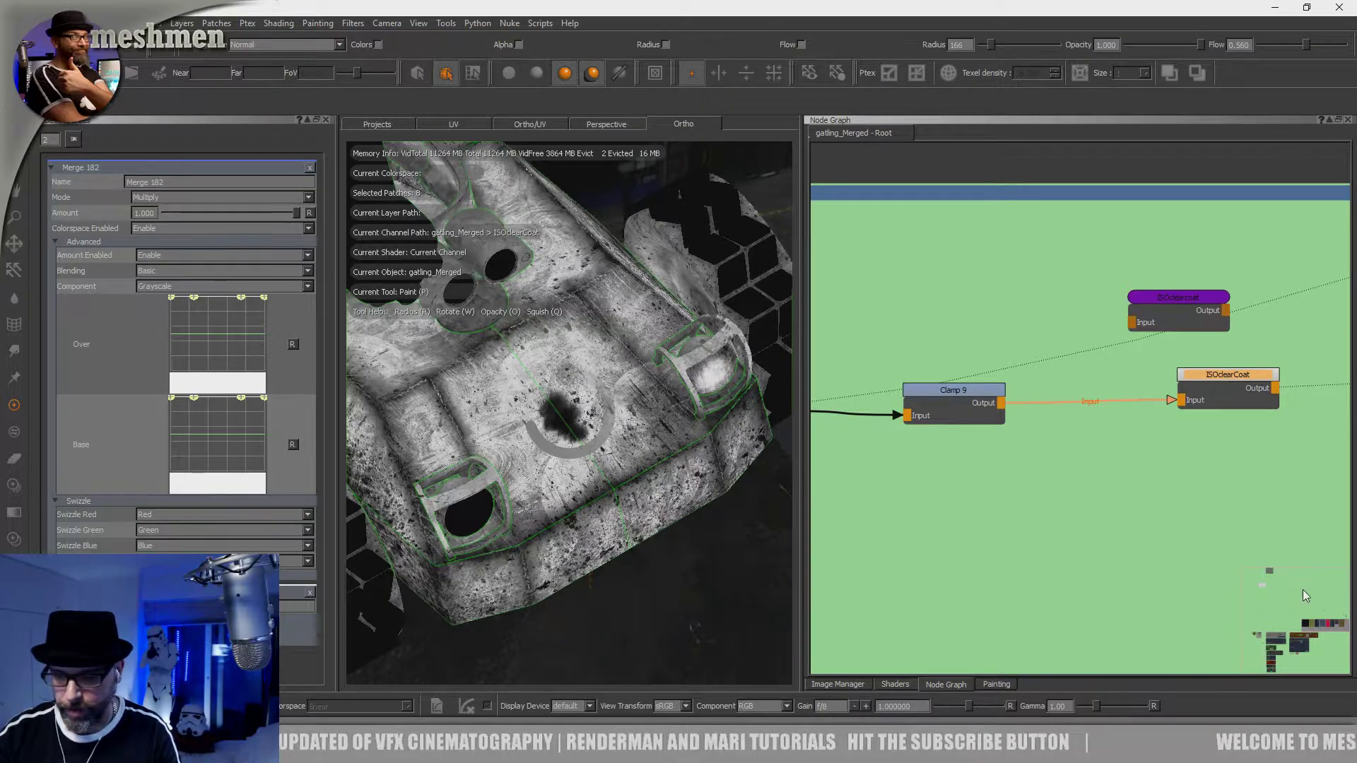
# Step: Switch to Maya and convert the whole mari/out/ISOclearcoat directory to periodic textures with the RenderMan Texture Manager
pyautogui.keyDown('alt'); pyautogui.moveTo(710, 509); pyautogui.dragTo(720, 539); pyautogui.keyUp('alt')
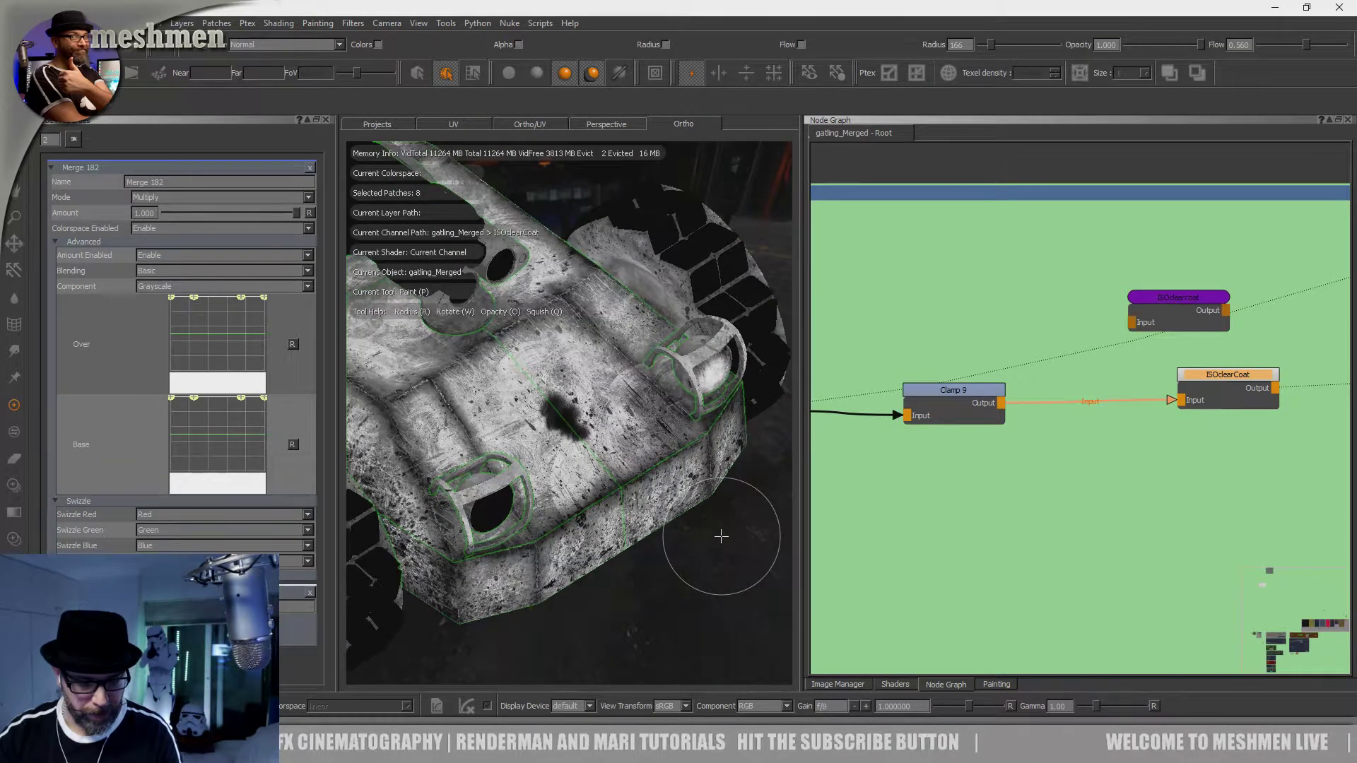
pyautogui.hotkey('alt', 'Tab')
pyautogui.press('Tab')
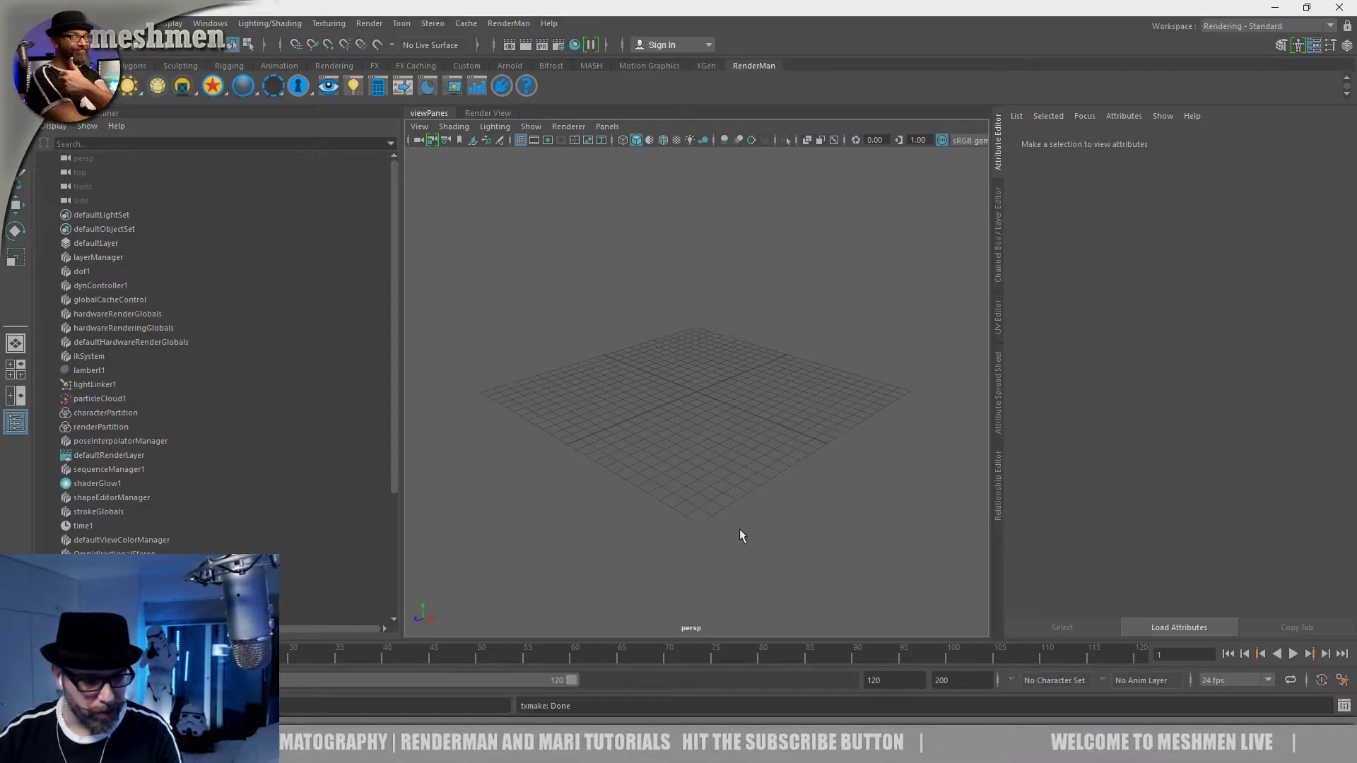
pyautogui.click(402, 86)
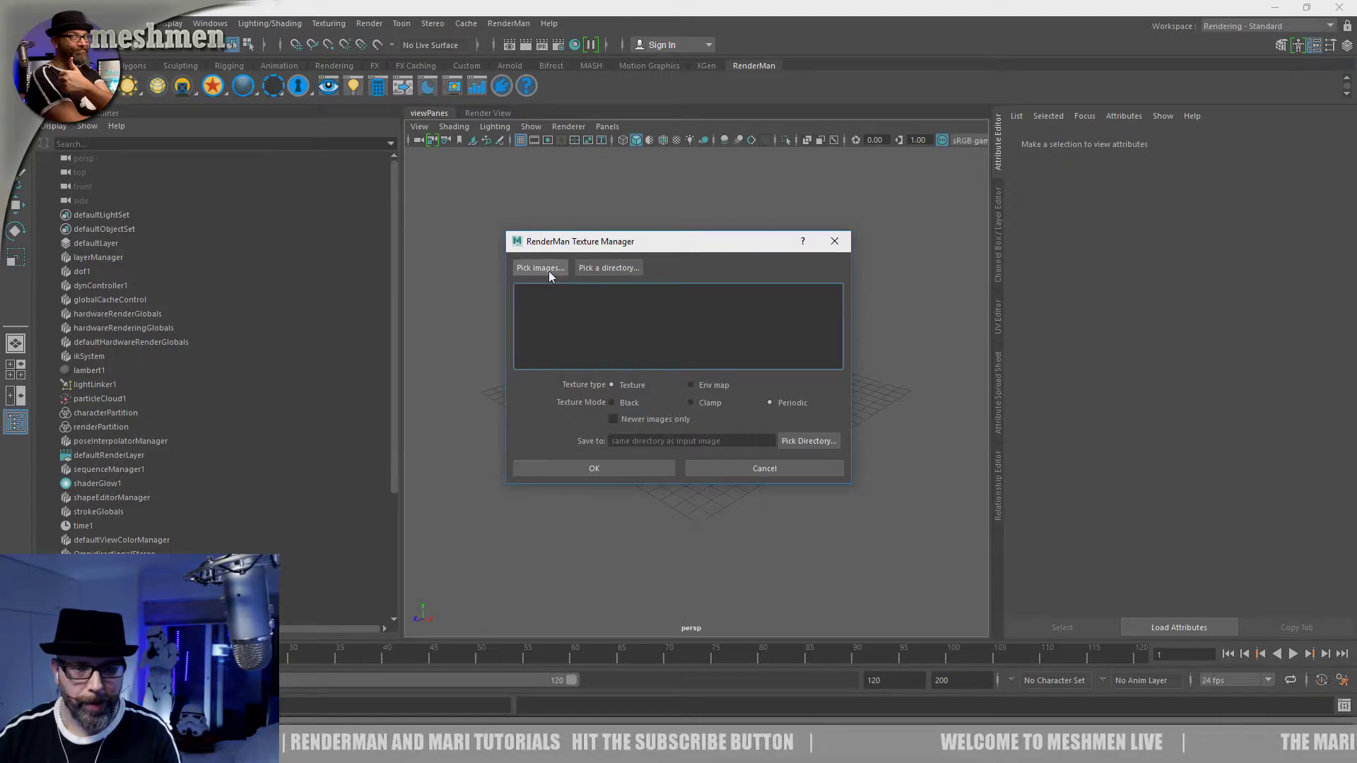
pyautogui.click(605, 269)
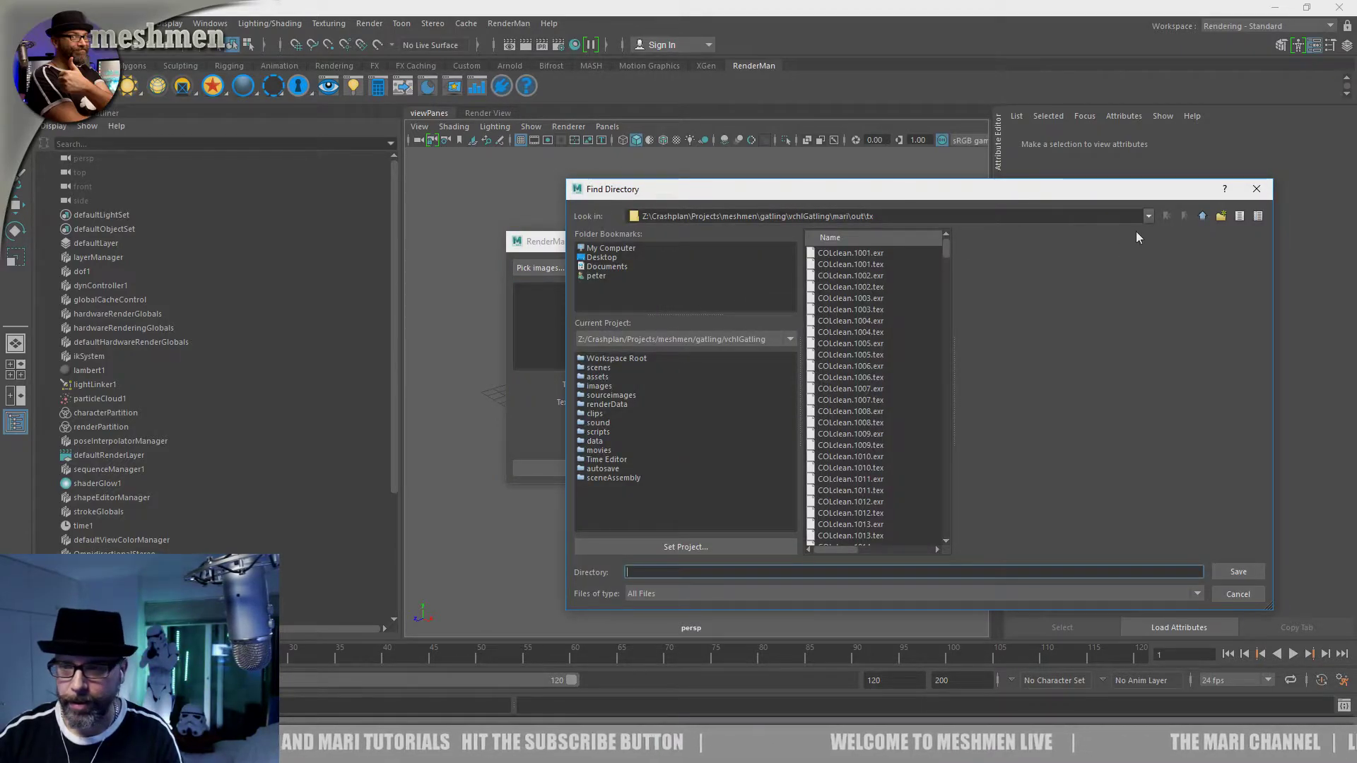
pyautogui.click(1202, 216)
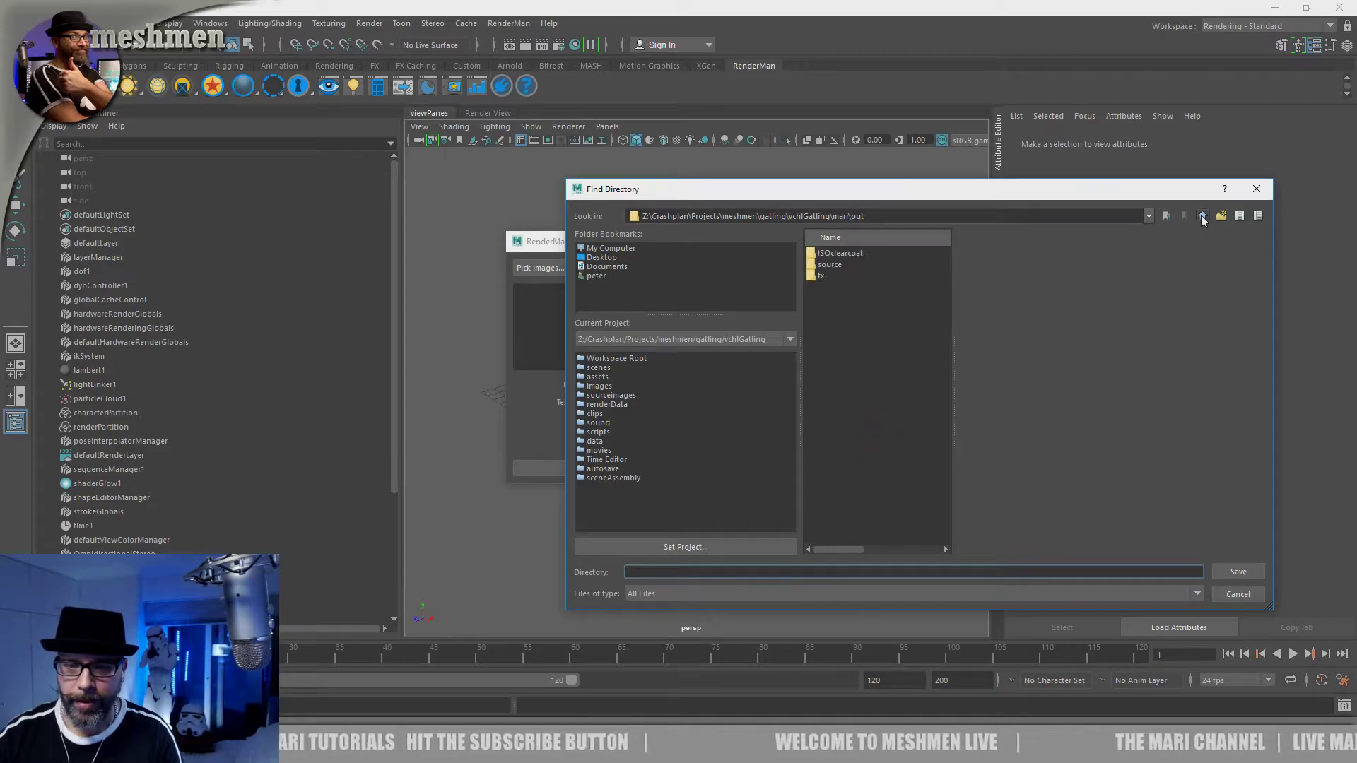
pyautogui.doubleClick(850, 253)
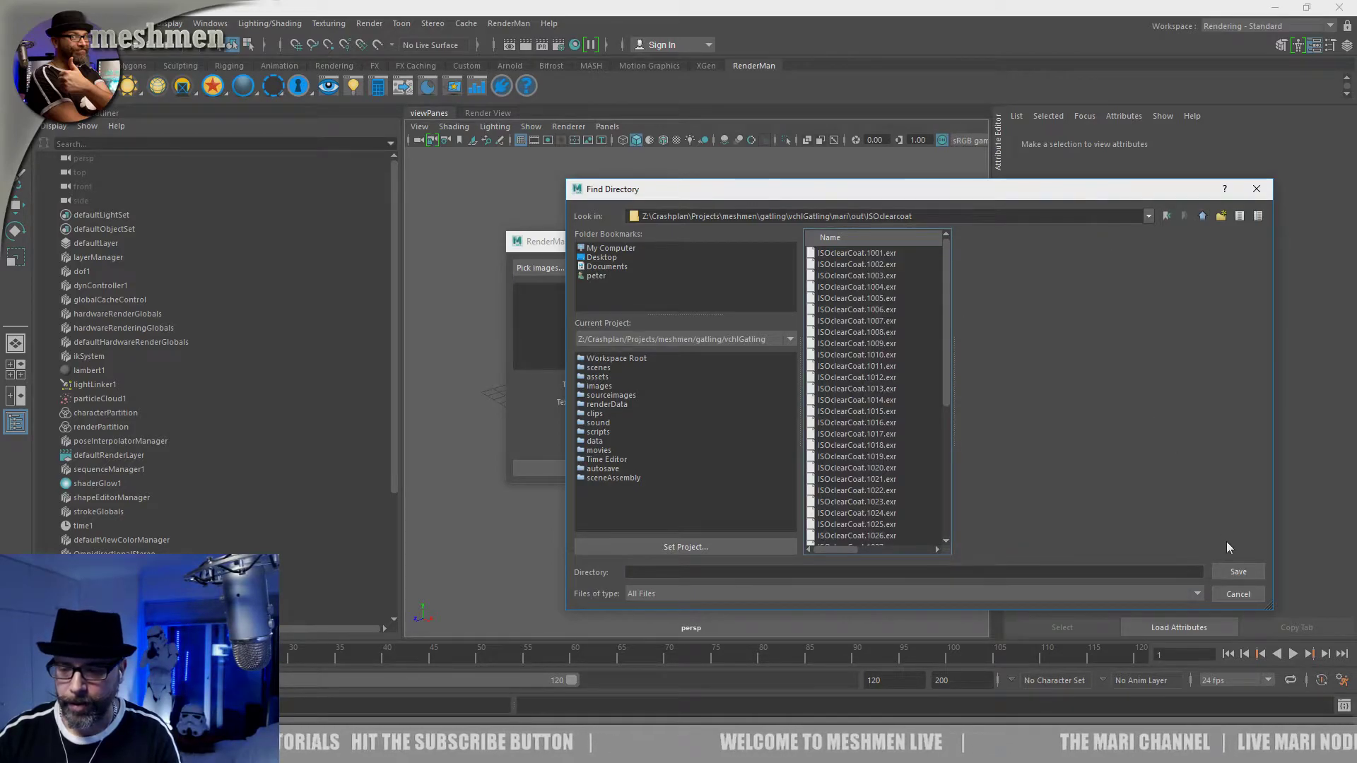
pyautogui.click(1237, 571)
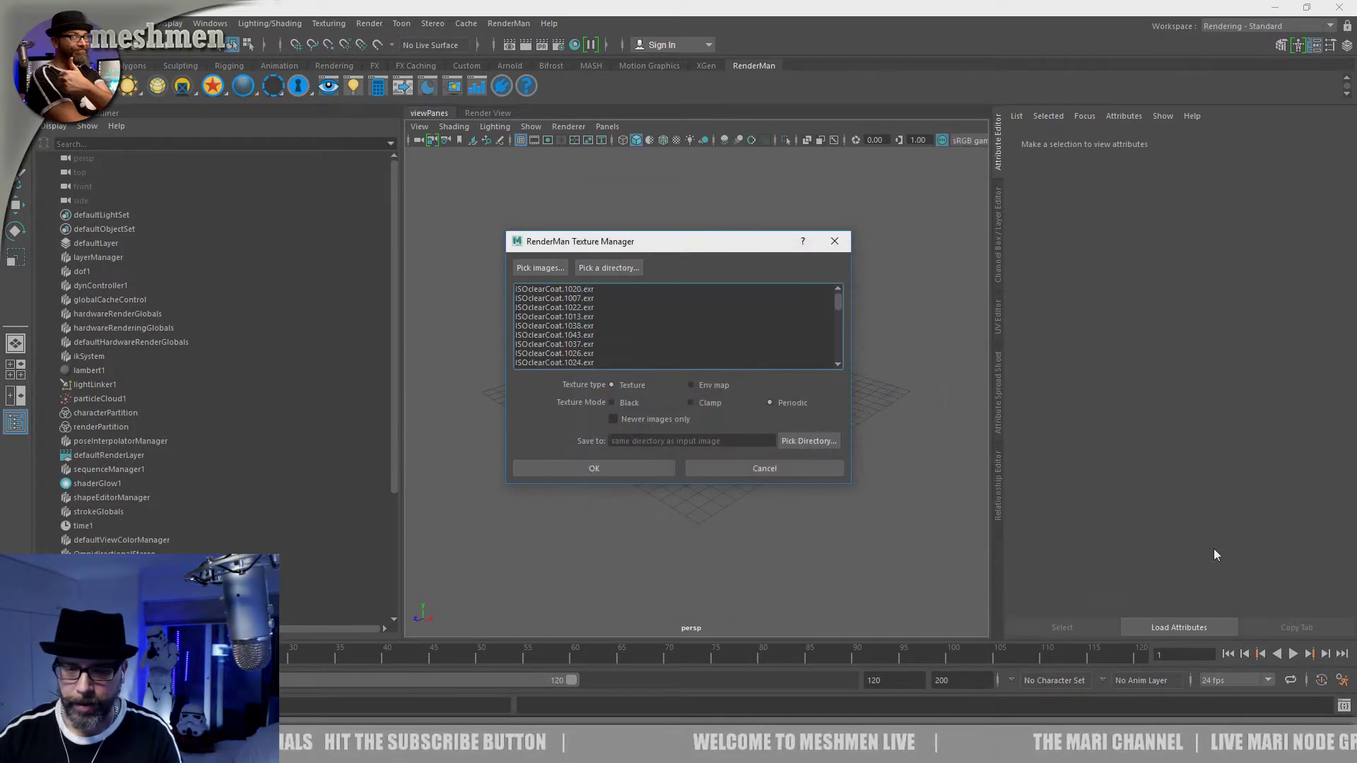
pyautogui.click(602, 468)
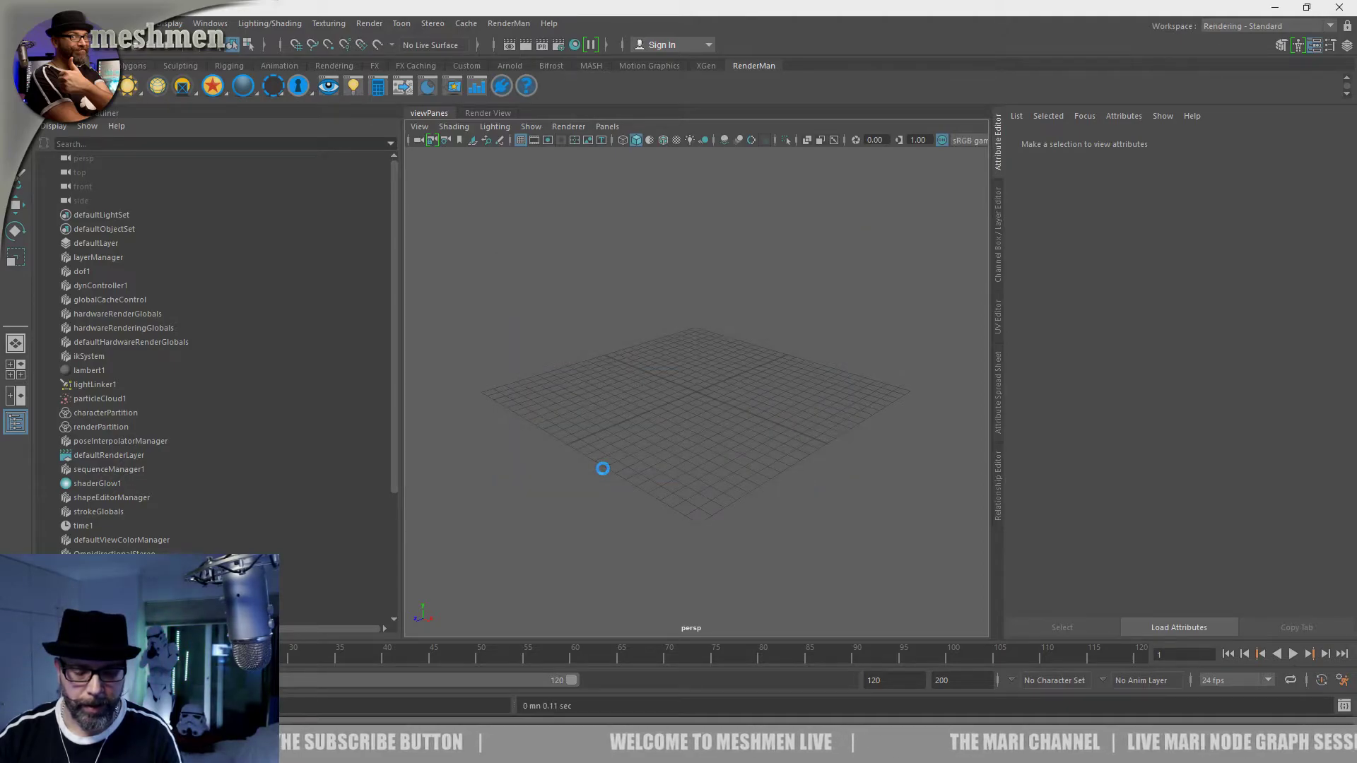
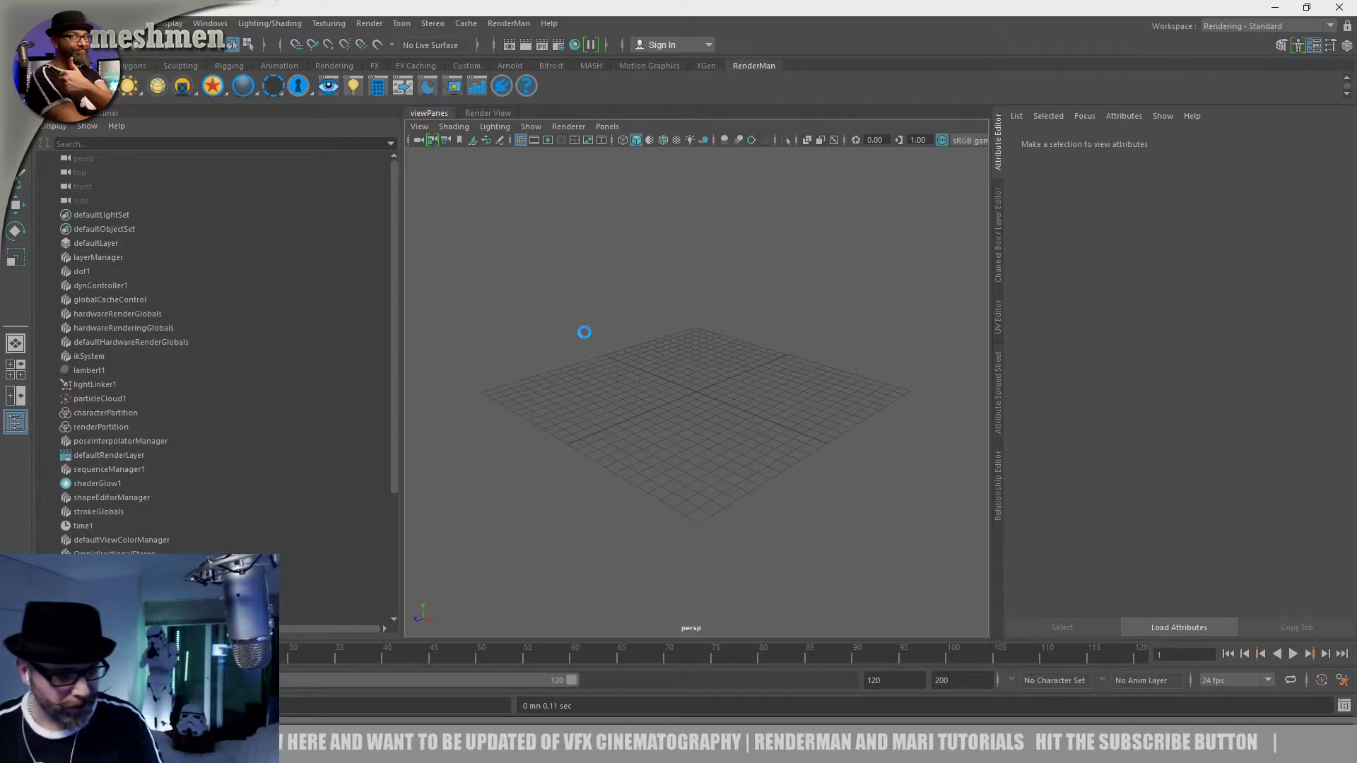
# Step: Open the scene clearcoat.mb and select the vehicle's body mesh
pyautogui.keyDown('alt'); pyautogui.moveTo(633, 378); pyautogui.dragTo(654, 409); pyautogui.keyUp('alt')
pyautogui.click(12, 23)
pyautogui.click(50, 62)
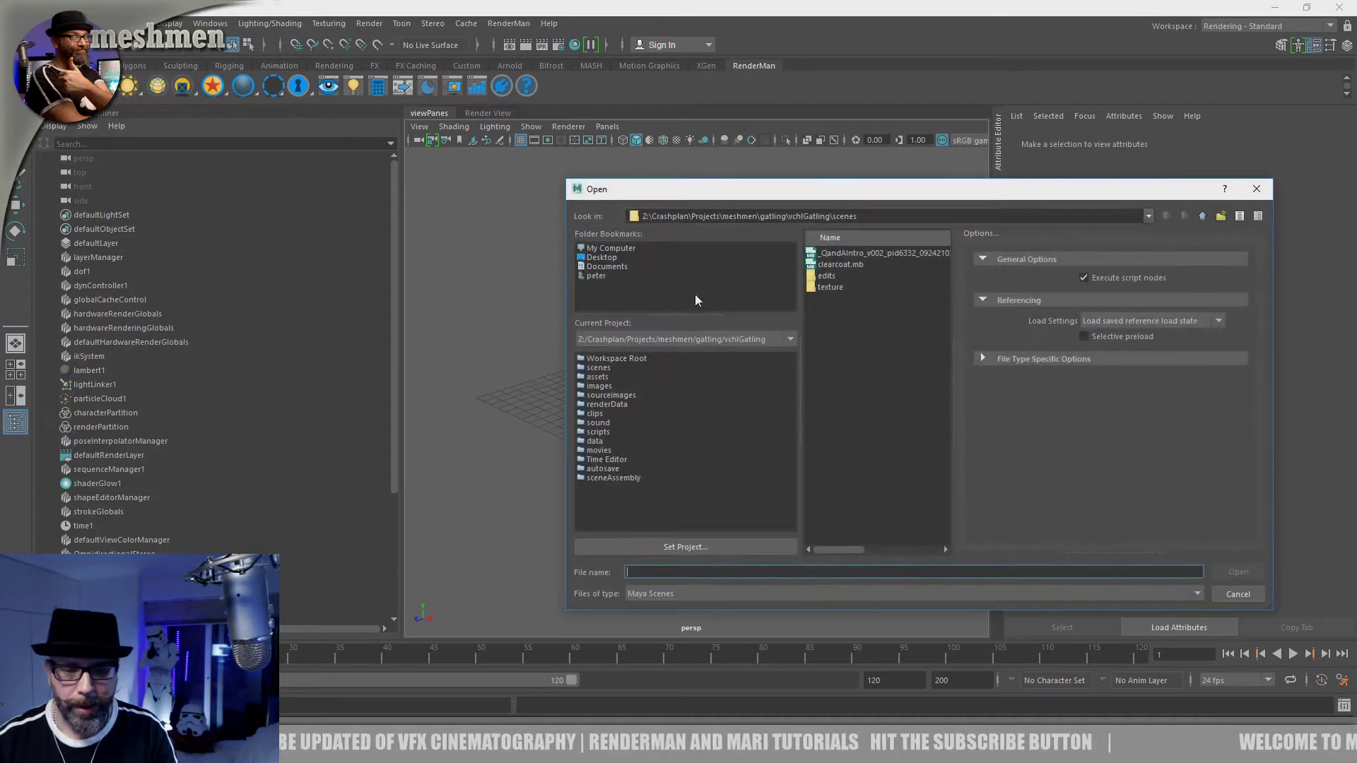
pyautogui.click(840, 265)
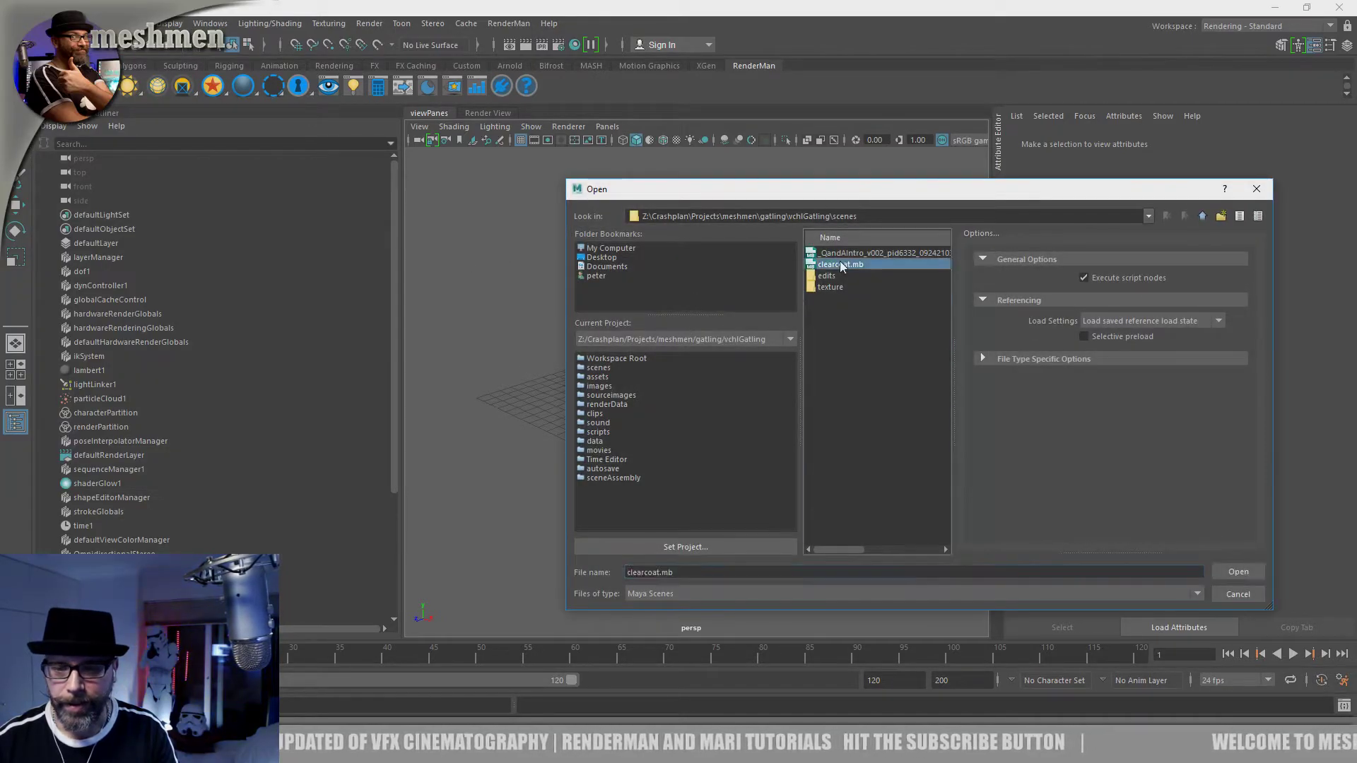
pyautogui.click(1235, 571)
pyautogui.click(682, 375)
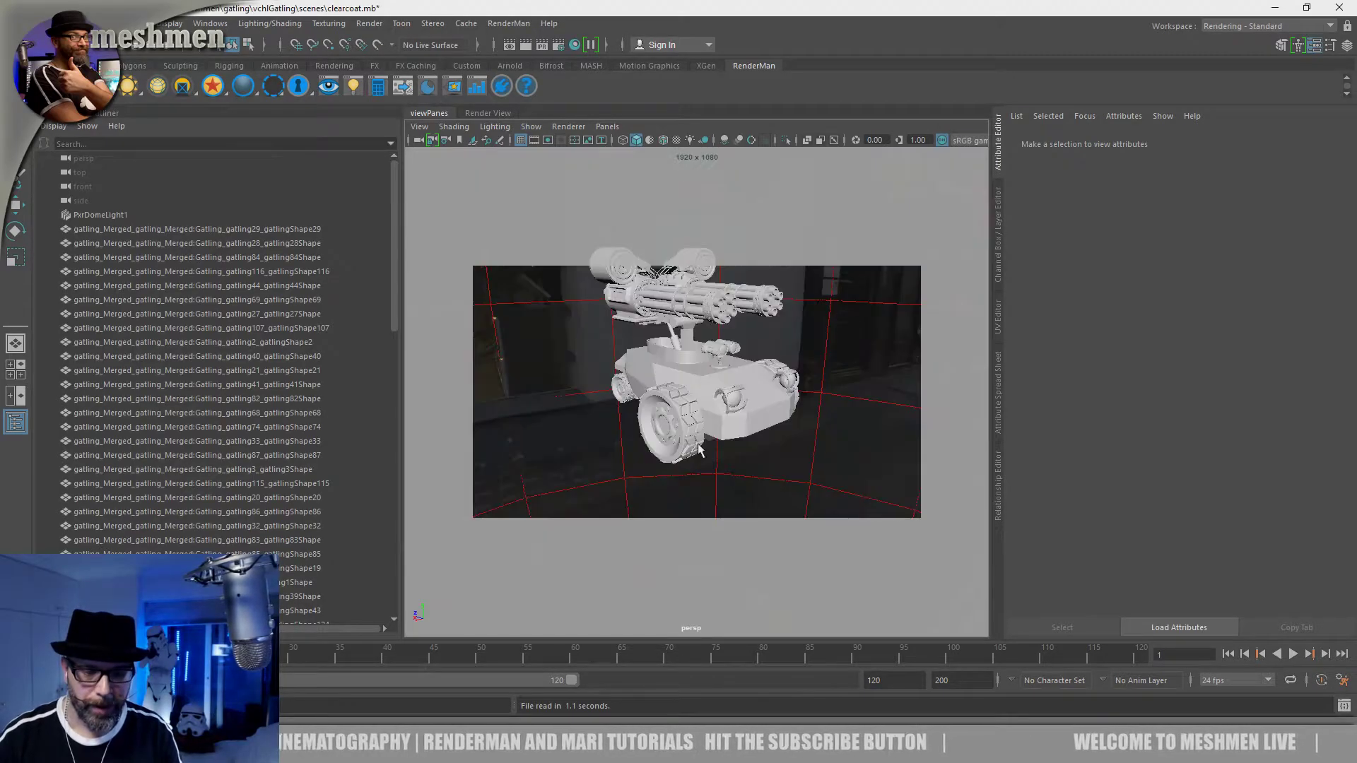
pyautogui.keyDown('alt'); pyautogui.moveTo(696, 452); pyautogui.dragTo(770, 342); pyautogui.keyUp('alt')
pyautogui.keyDown('alt'); pyautogui.moveTo(792, 388); pyautogui.dragTo(749, 413); pyautogui.keyUp('alt')
pyautogui.click(746, 405)
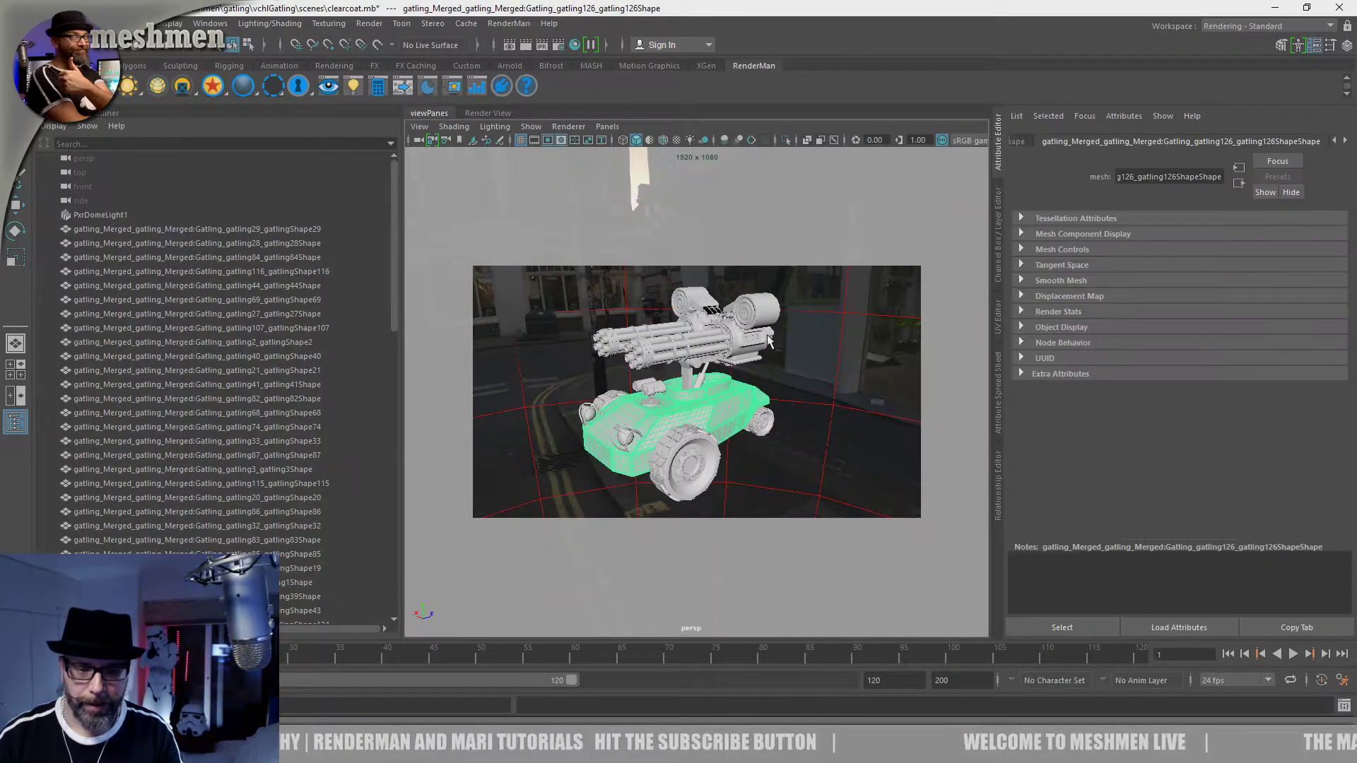
# Step: Open the Hypershade and create a RenderMan PxrLayerSurface material
pyautogui.click(558, 45)
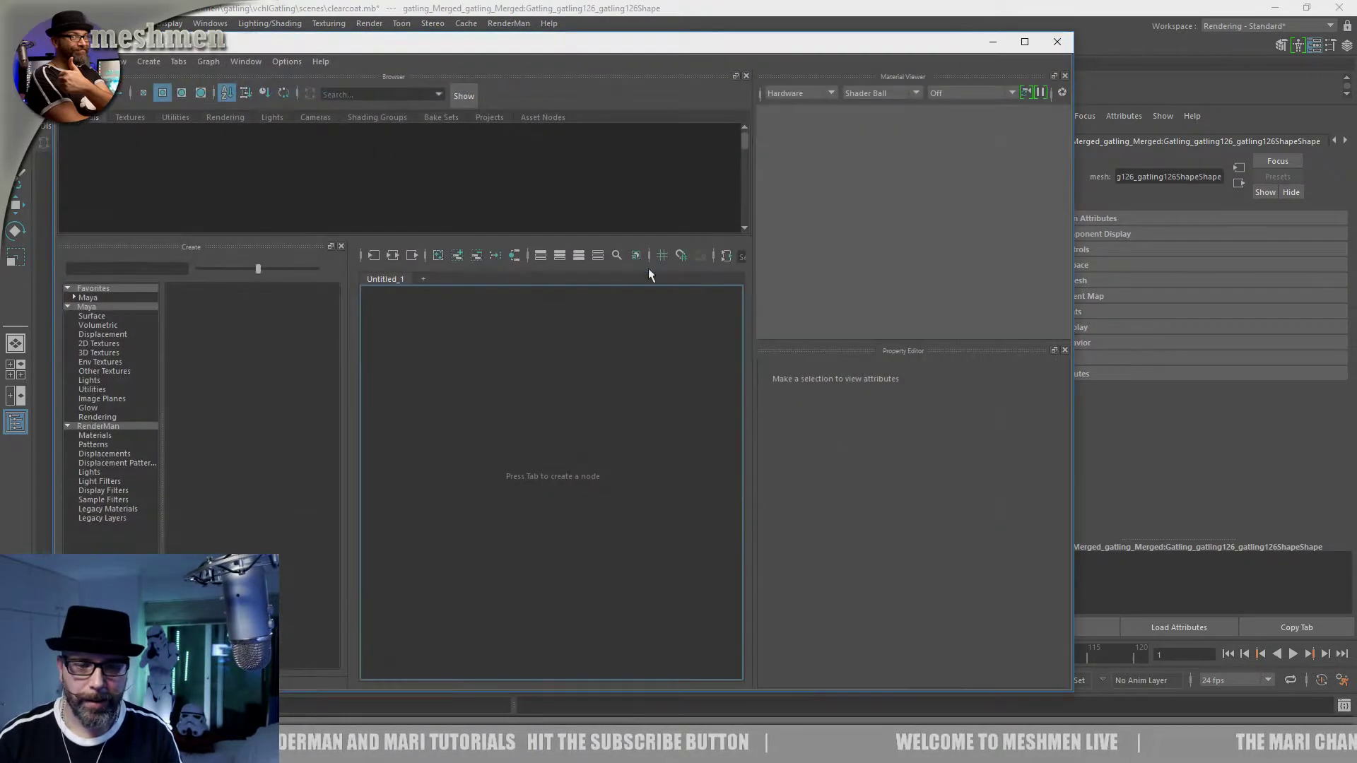
pyautogui.moveTo(541, 45); pyautogui.dragTo(1032, 64)
pyautogui.click(599, 275)
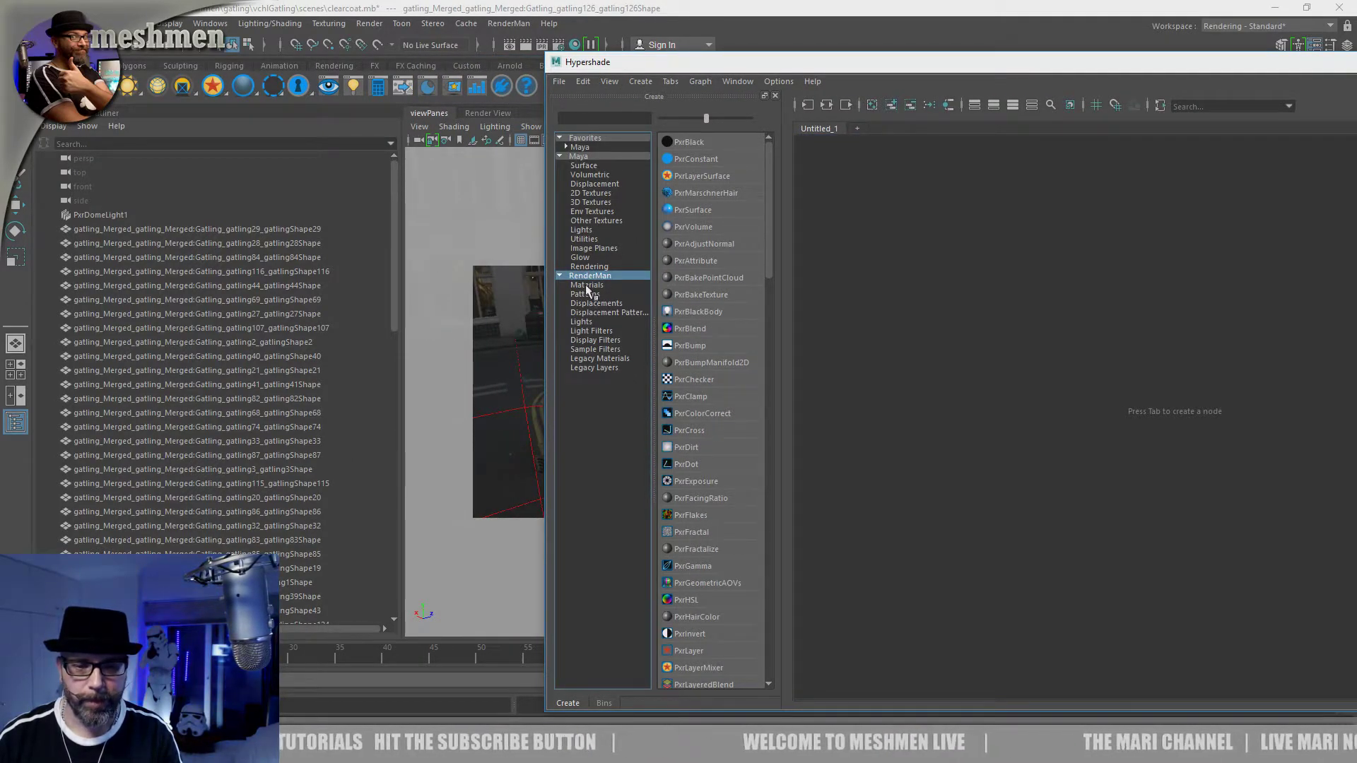
pyautogui.click(589, 285)
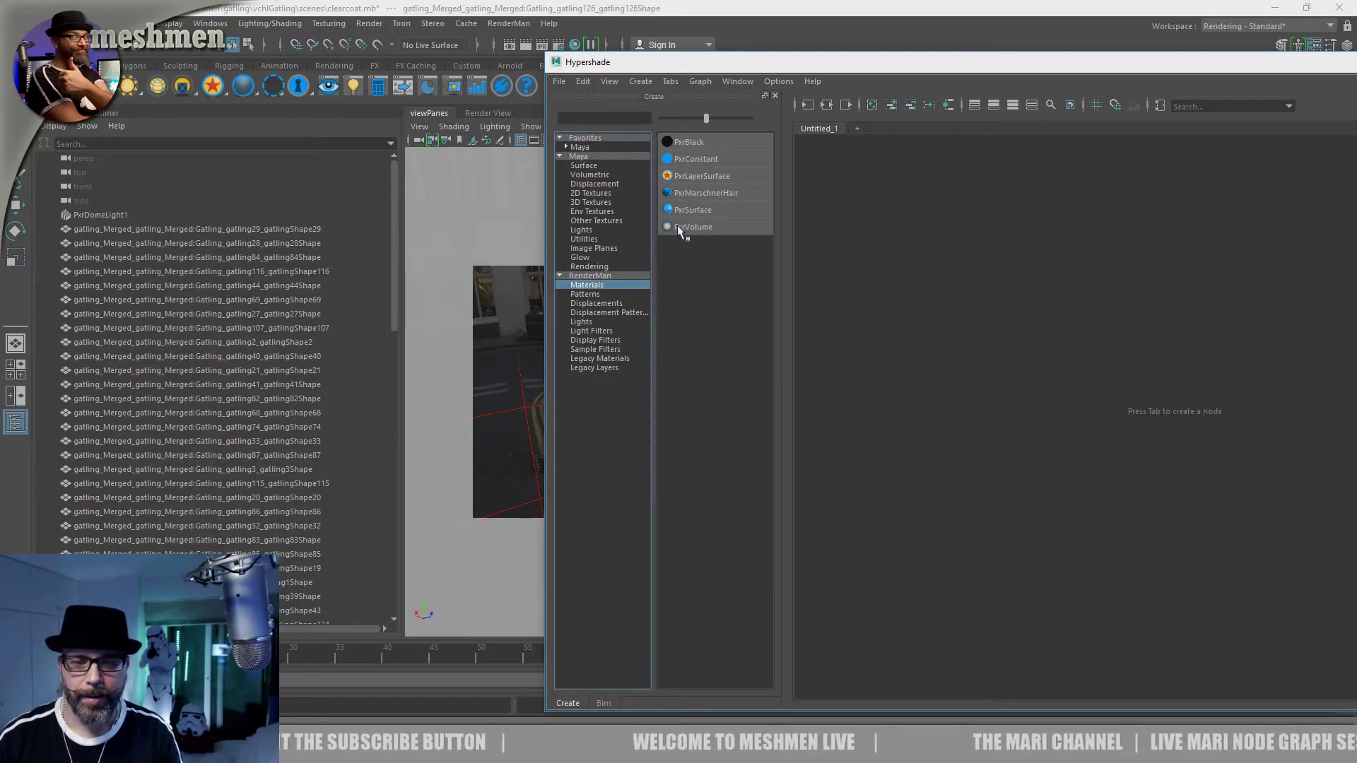
pyautogui.click(711, 175)
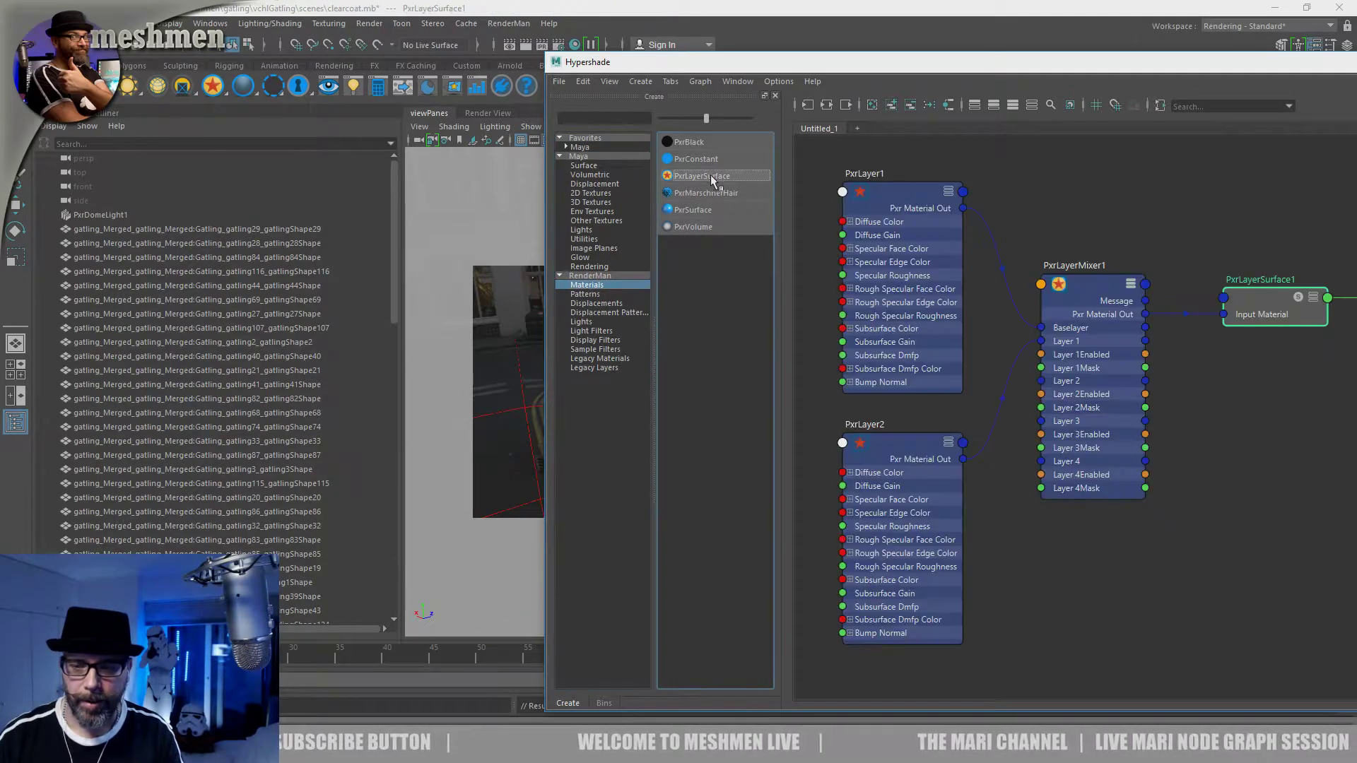
# Step: Tidy the new material's graph, aligning the two PxrLayer nodes in a column beside the layer mixer
pyautogui.click(887, 198)
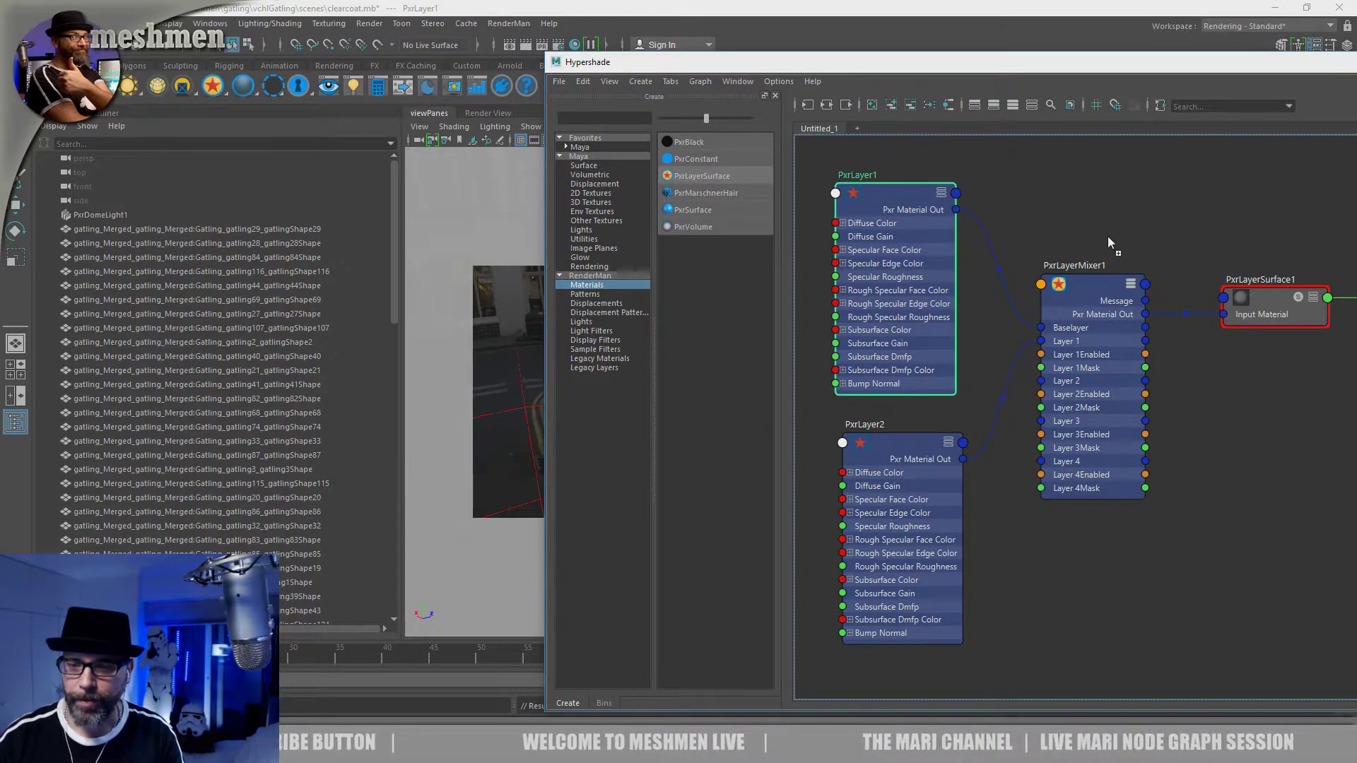
pyautogui.keyDown('alt'); pyautogui.moveTo(1090, 260); pyautogui.dragTo(1100, 271, button='middle'); pyautogui.keyUp('alt')
pyautogui.moveTo(1085, 291); pyautogui.dragTo(1094, 290)
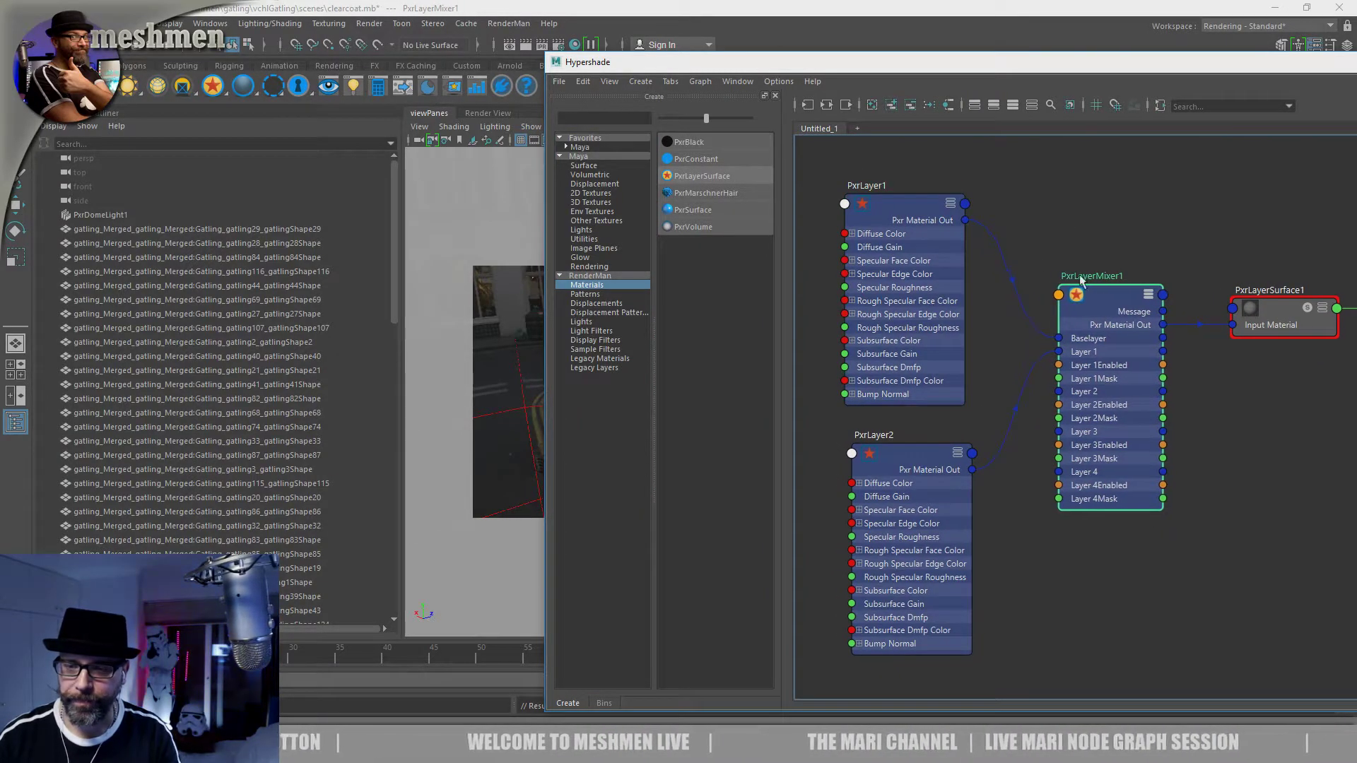
pyautogui.moveTo(921, 205); pyautogui.dragTo(928, 207)
pyautogui.moveTo(927, 445); pyautogui.dragTo(925, 444)
pyautogui.moveTo(912, 208); pyautogui.dragTo(910, 212)
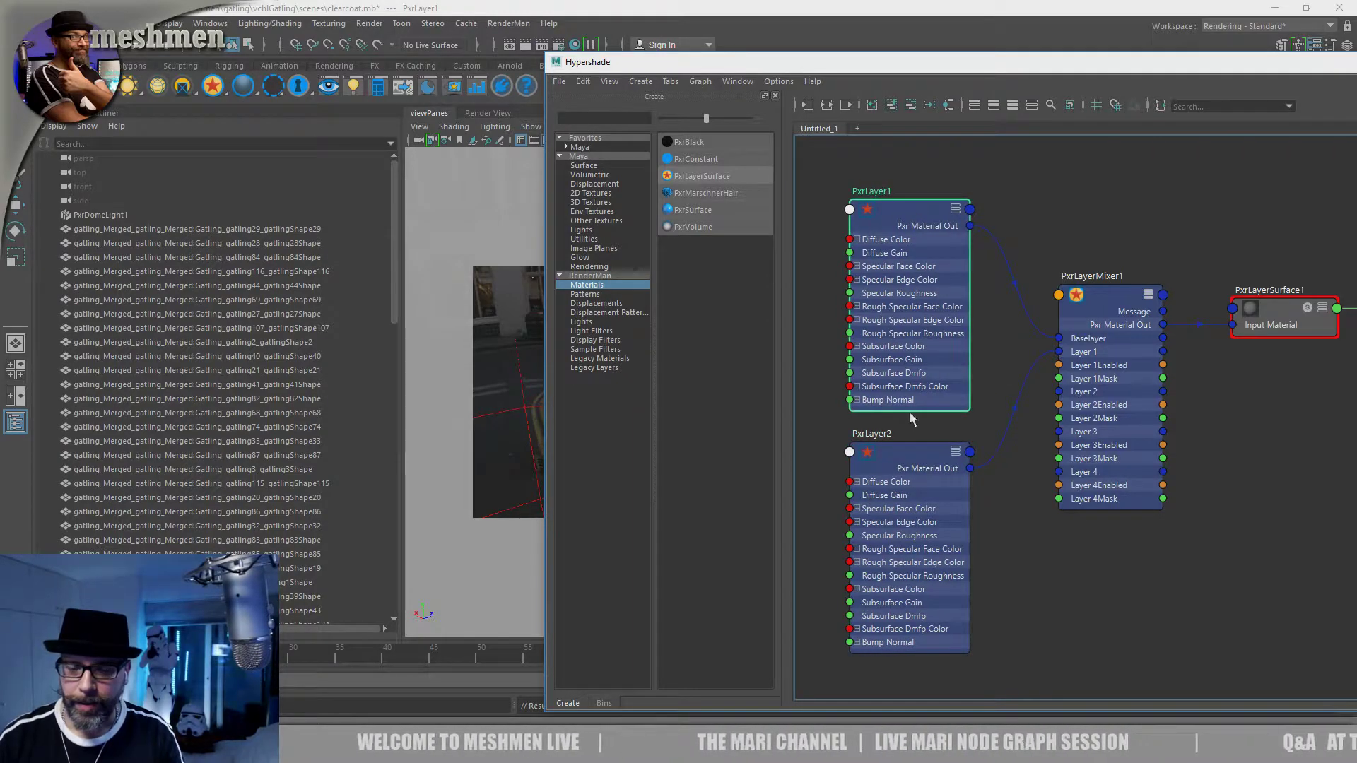
# Step: Select all the vehicle's meshes, leaving out the dome light, and assign the PxrLayerSurface material to them
pyautogui.moveTo(1021, 69); pyautogui.dragTo(1292, 260)
pyautogui.moveTo(770, 284); pyautogui.dragTo(548, 473)
pyautogui.keyDown('alt'); pyautogui.moveTo(630, 427); pyautogui.dragTo(702, 430); pyautogui.keyUp('alt')
pyautogui.keyDown('ctrl'); pyautogui.click(761, 435); pyautogui.keyUp('ctrl')
pyautogui.keyDown('alt'); pyautogui.moveTo(1235, 347); pyautogui.dragTo(966, 324, button='middle'); pyautogui.keyUp('alt')
pyautogui.moveTo(1099, 460)
pyautogui.mouseDown(button='right')
pyautogui.moveTo(1100, 427)
pyautogui.moveTo(1104, 438)
pyautogui.mouseUp(button='right')
pyautogui.keyDown('alt'); pyautogui.moveTo(1164, 432); pyautogui.dragTo(1089, 424, button='middle'); pyautogui.keyUp('alt')
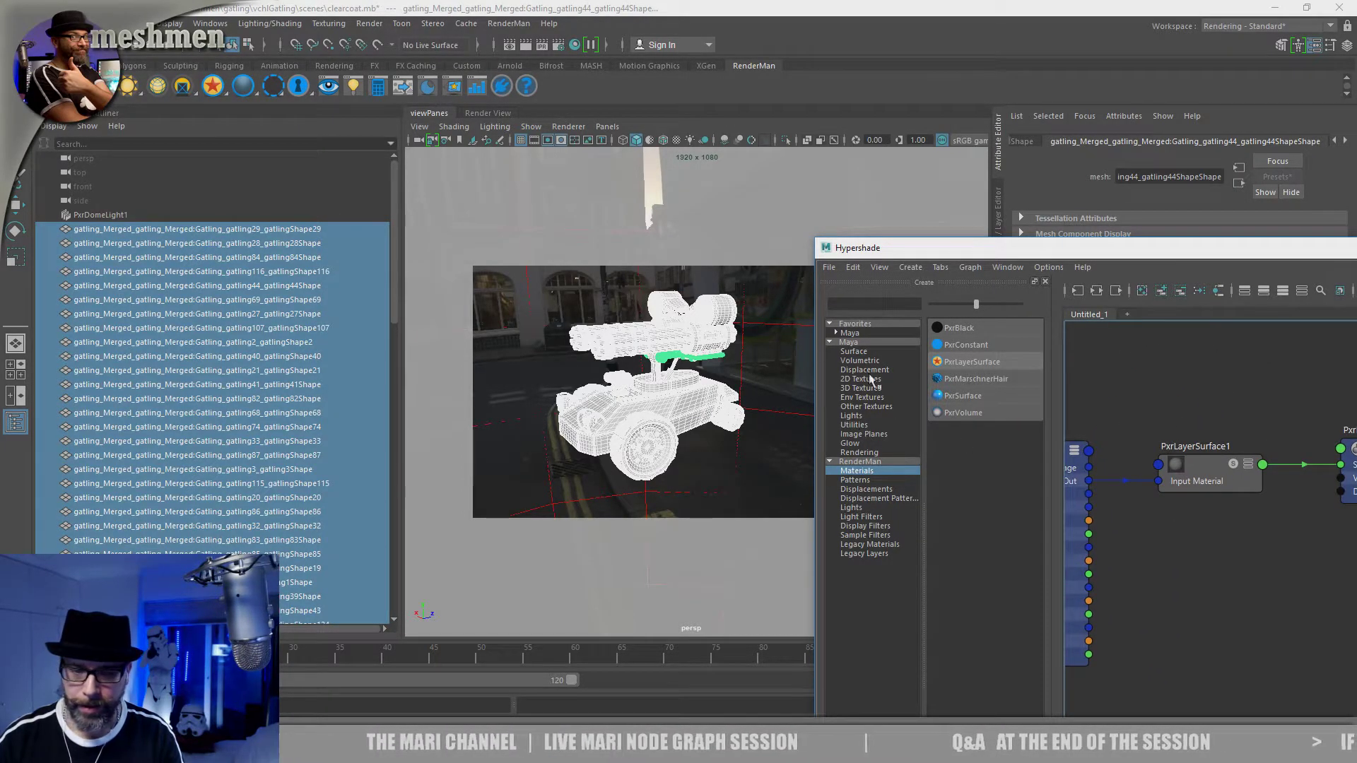
pyautogui.moveTo(1228, 467); pyautogui.dragTo(1182, 423, button='right')
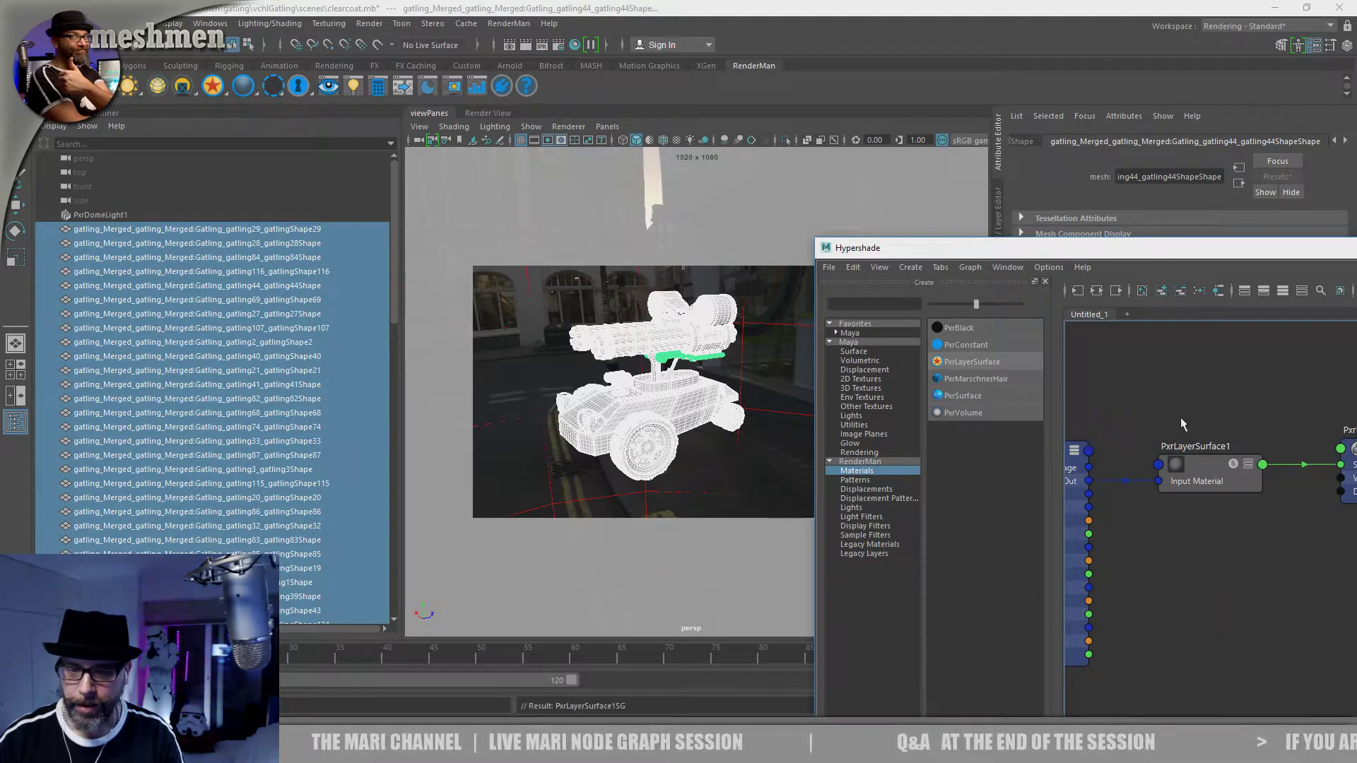
# Step: Set the PxrLayerSurface material's primary specular model to Ggx, keeping its specular Fresnel mode on Artistic
pyautogui.moveTo(815, 238); pyautogui.dragTo(354, 85)
pyautogui.keyDown('alt'); pyautogui.moveTo(1127, 406); pyautogui.dragTo(1160, 405, button='middle'); pyautogui.keyUp('alt')
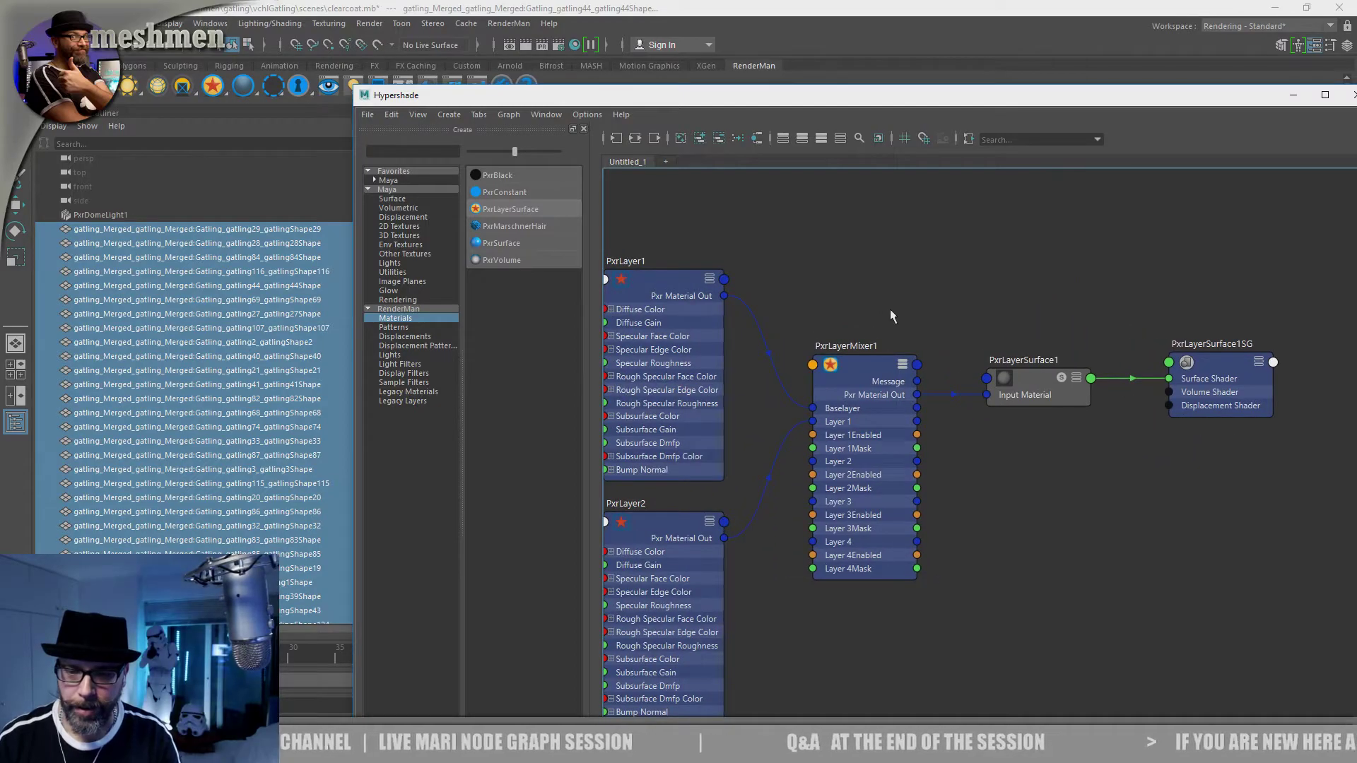
pyautogui.keyDown('alt'); pyautogui.moveTo(888, 308); pyautogui.dragTo(1009, 304, button='middle'); pyautogui.keyUp('alt')
pyautogui.moveTo(975, 365); pyautogui.dragTo(976, 359)
pyautogui.moveTo(1139, 384); pyautogui.dragTo(1142, 383)
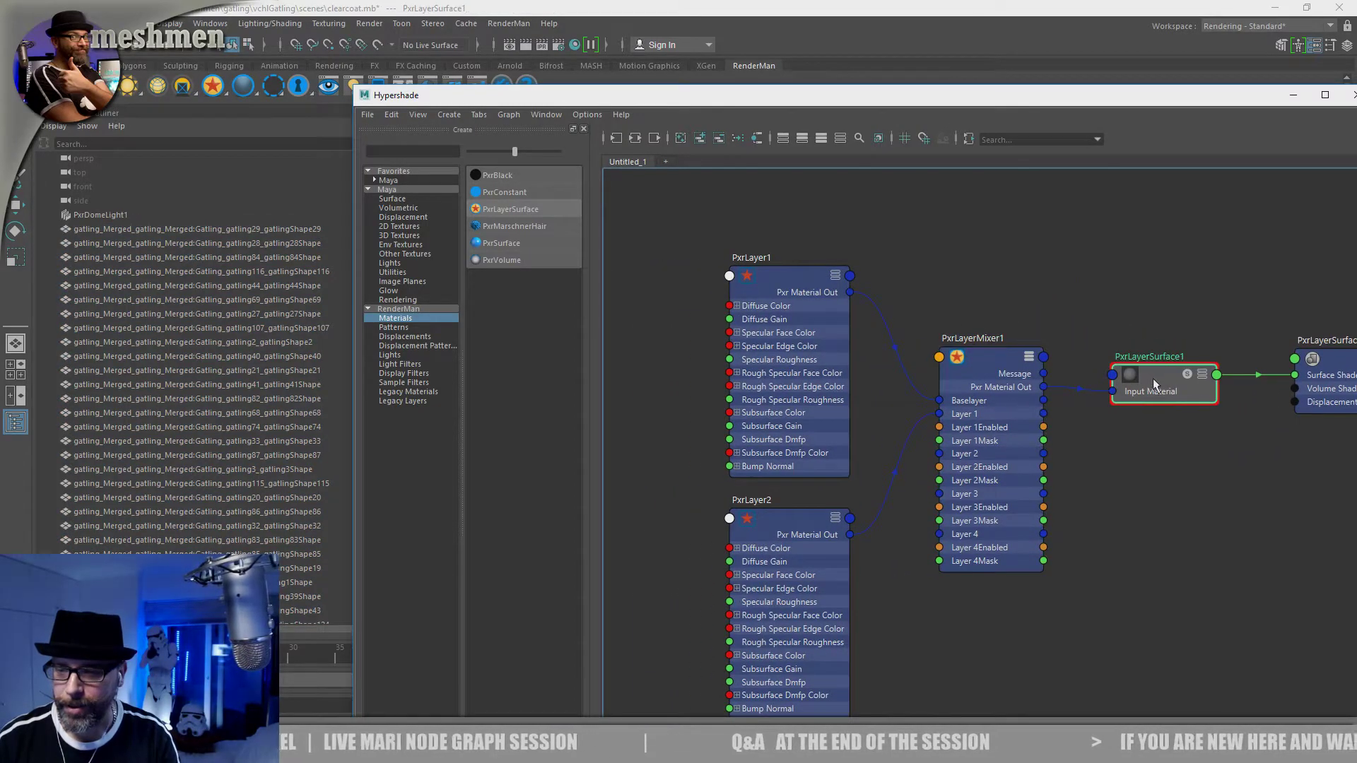
pyautogui.moveTo(1135, 102); pyautogui.dragTo(757, 77)
pyautogui.moveTo(784, 346); pyautogui.dragTo(788, 343)
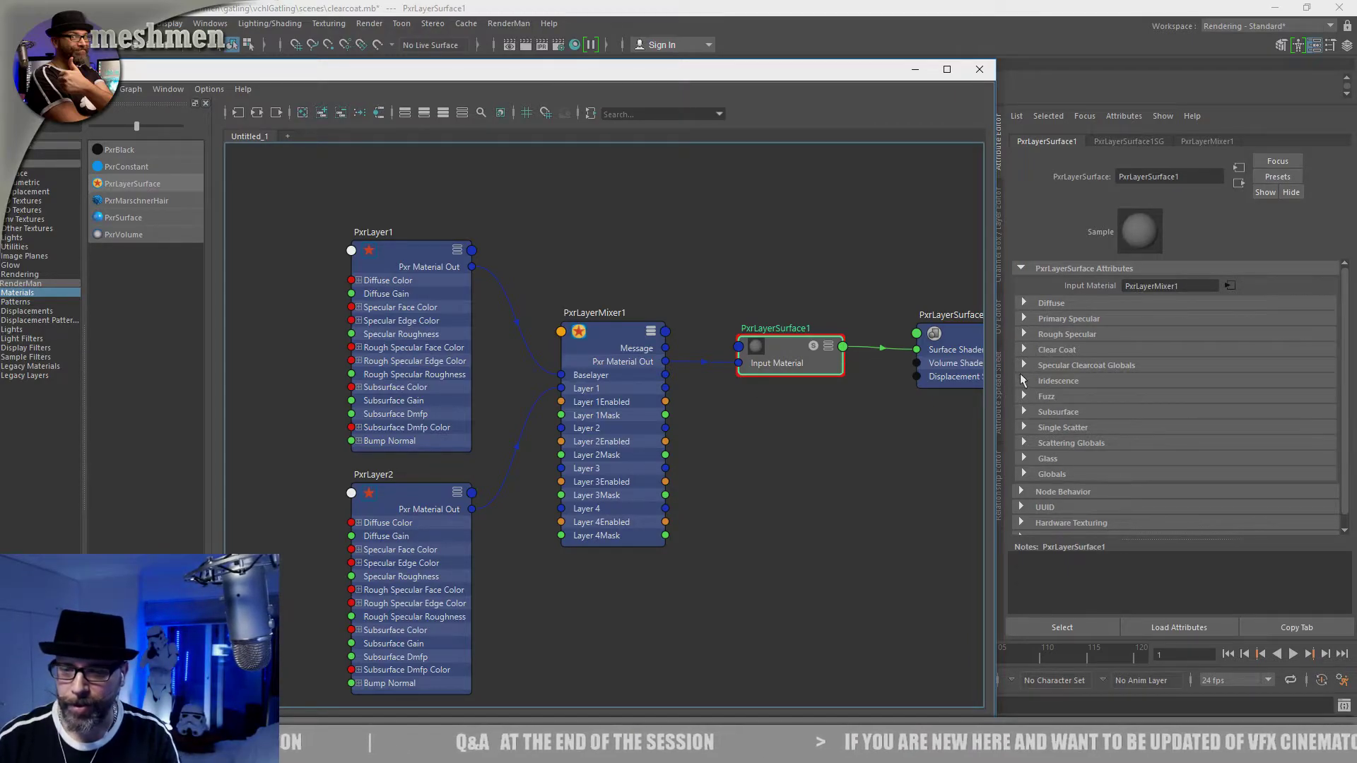
pyautogui.click(1024, 319)
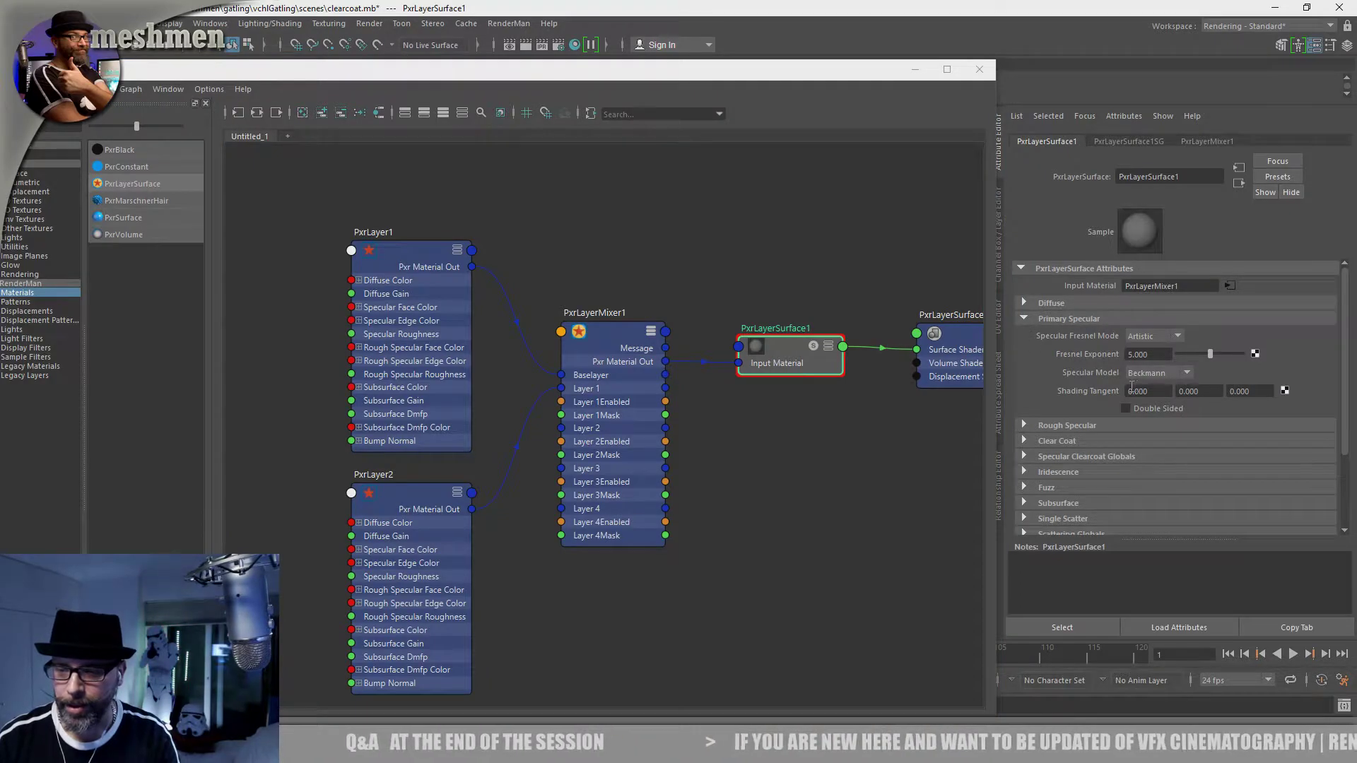
pyautogui.click(1173, 373)
pyautogui.click(1146, 404)
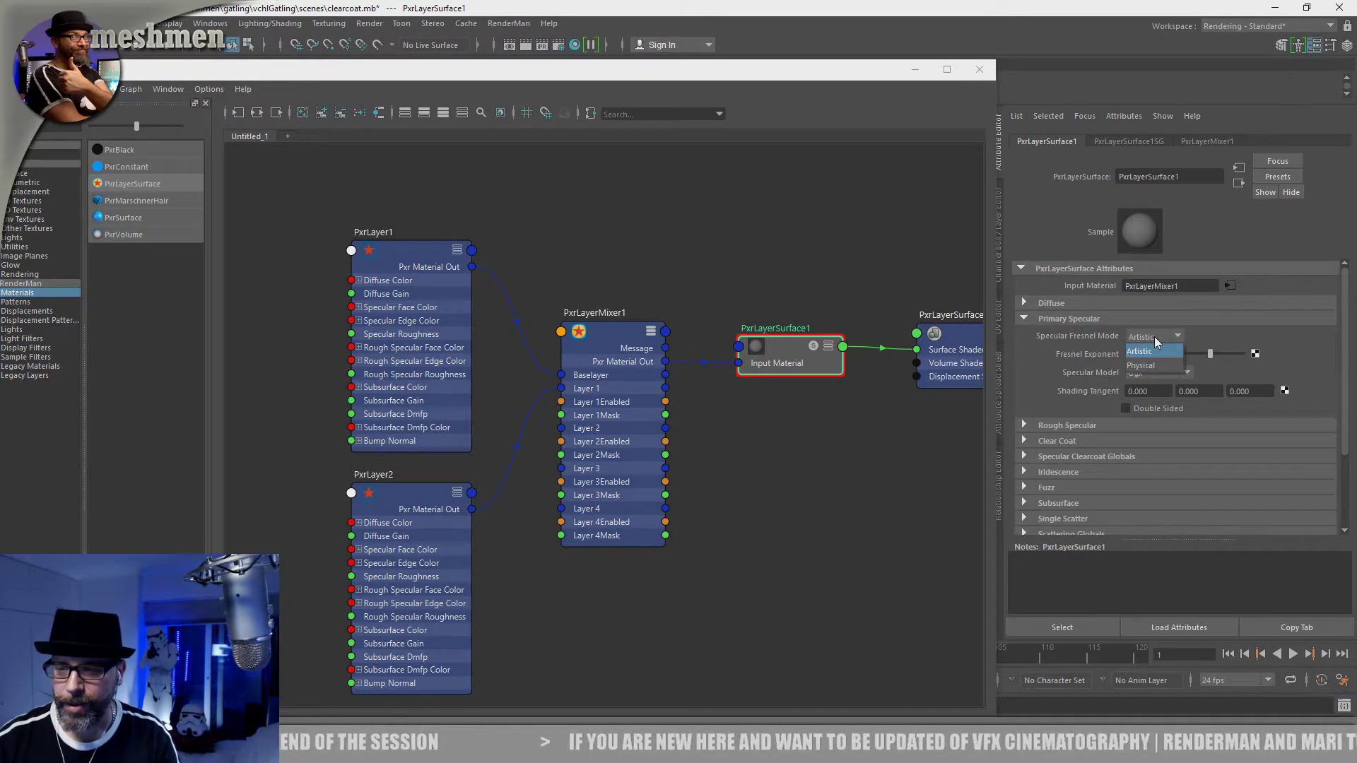
pyautogui.click(1153, 351)
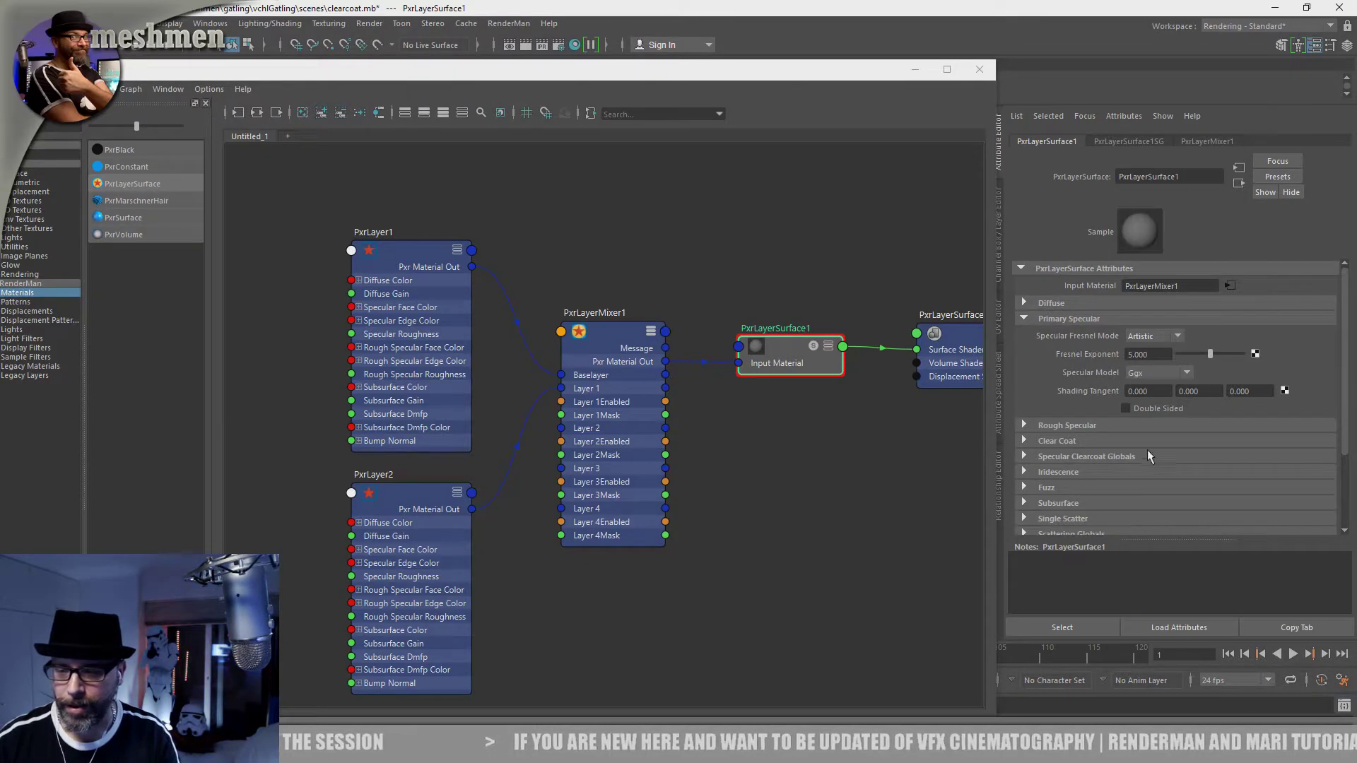
# Step: Set the clear coat's specular model to Ggx on the PxrLayerSurface material
pyautogui.click(1024, 441)
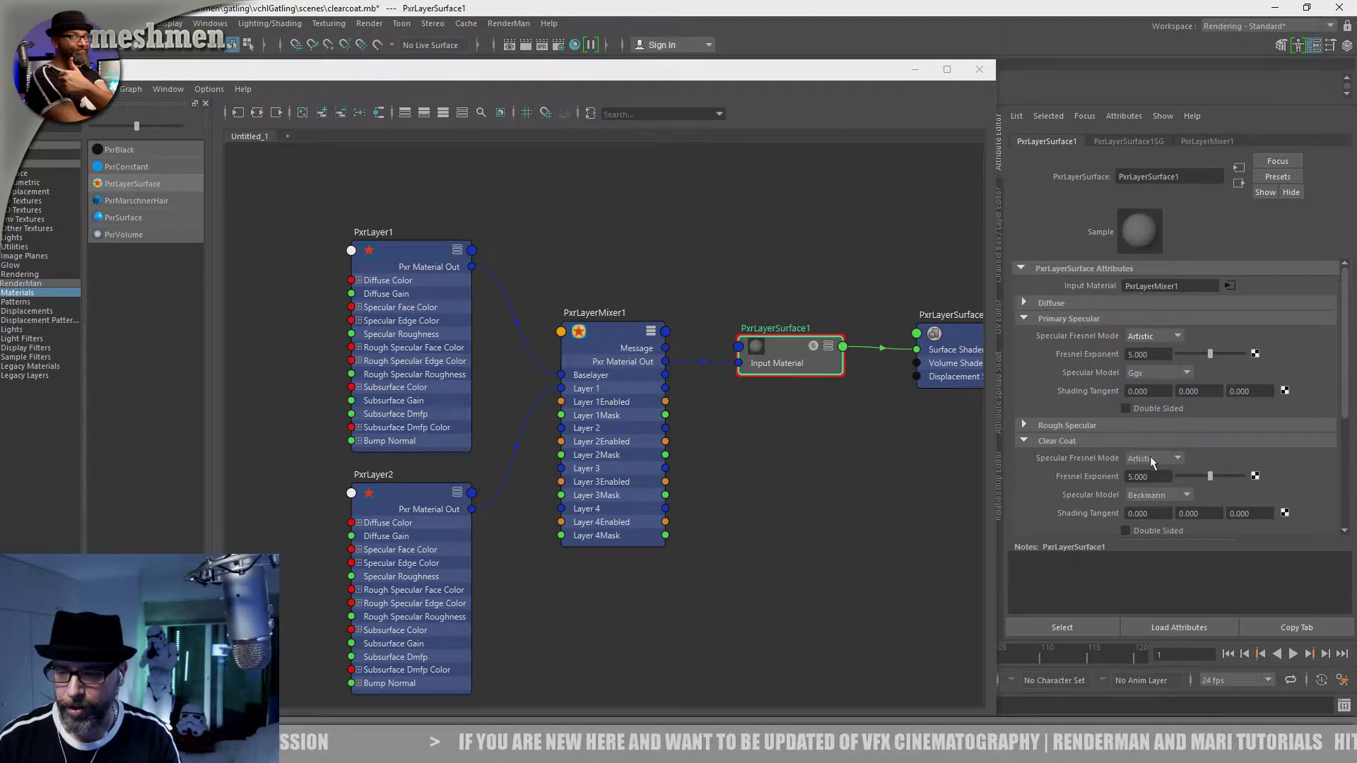
pyautogui.click(1155, 496)
pyautogui.click(1144, 521)
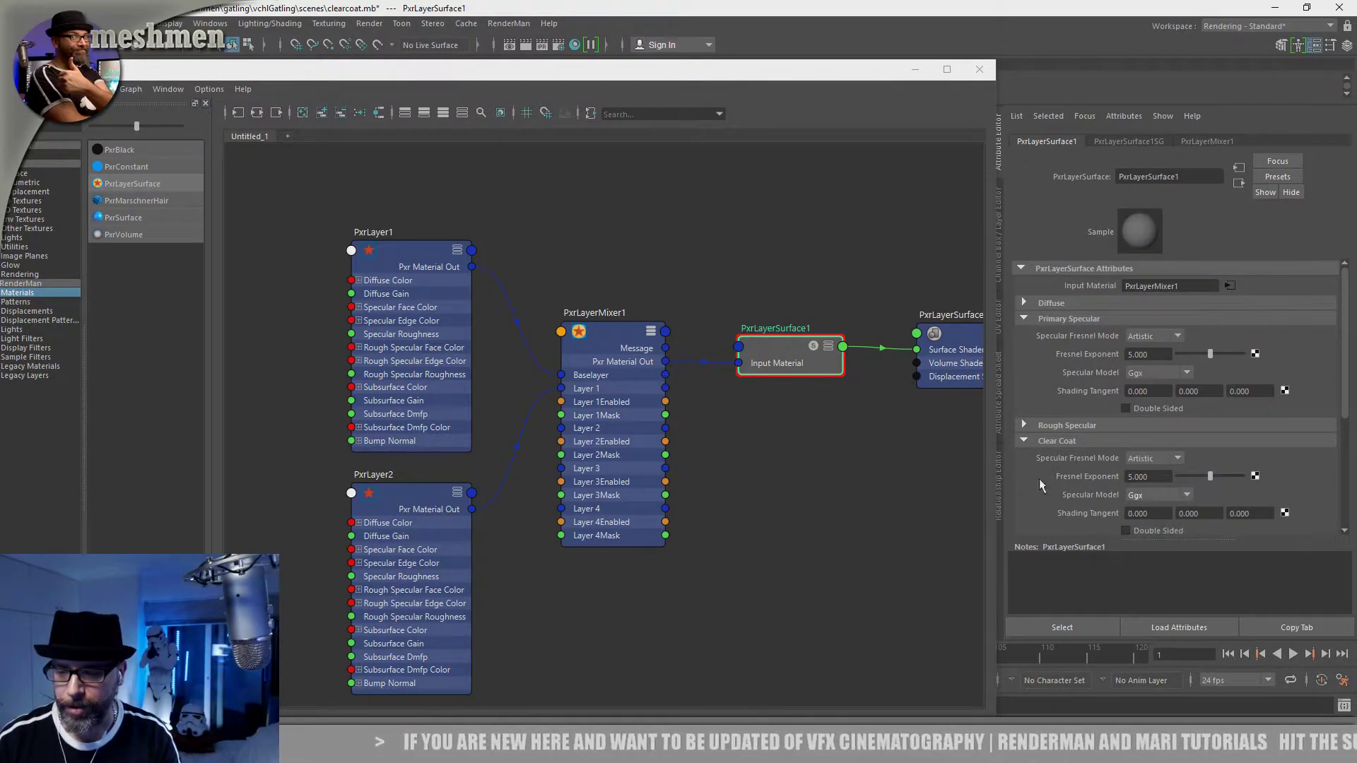
pyautogui.moveTo(782, 354); pyautogui.dragTo(785, 349)
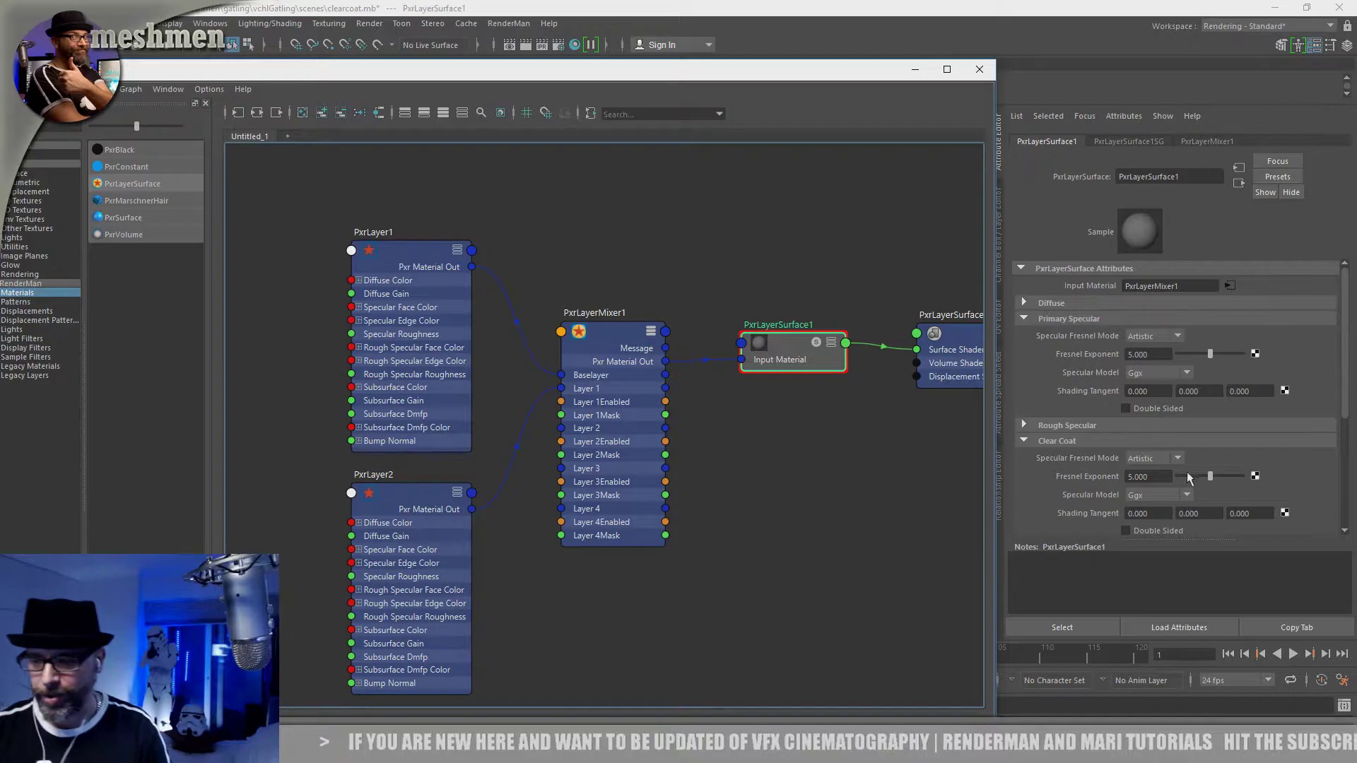
# Step: Disable Layer 1 in the PxrLayerMixer node so that only the base layer contributes
pyautogui.moveTo(558, 356); pyautogui.dragTo(565, 358)
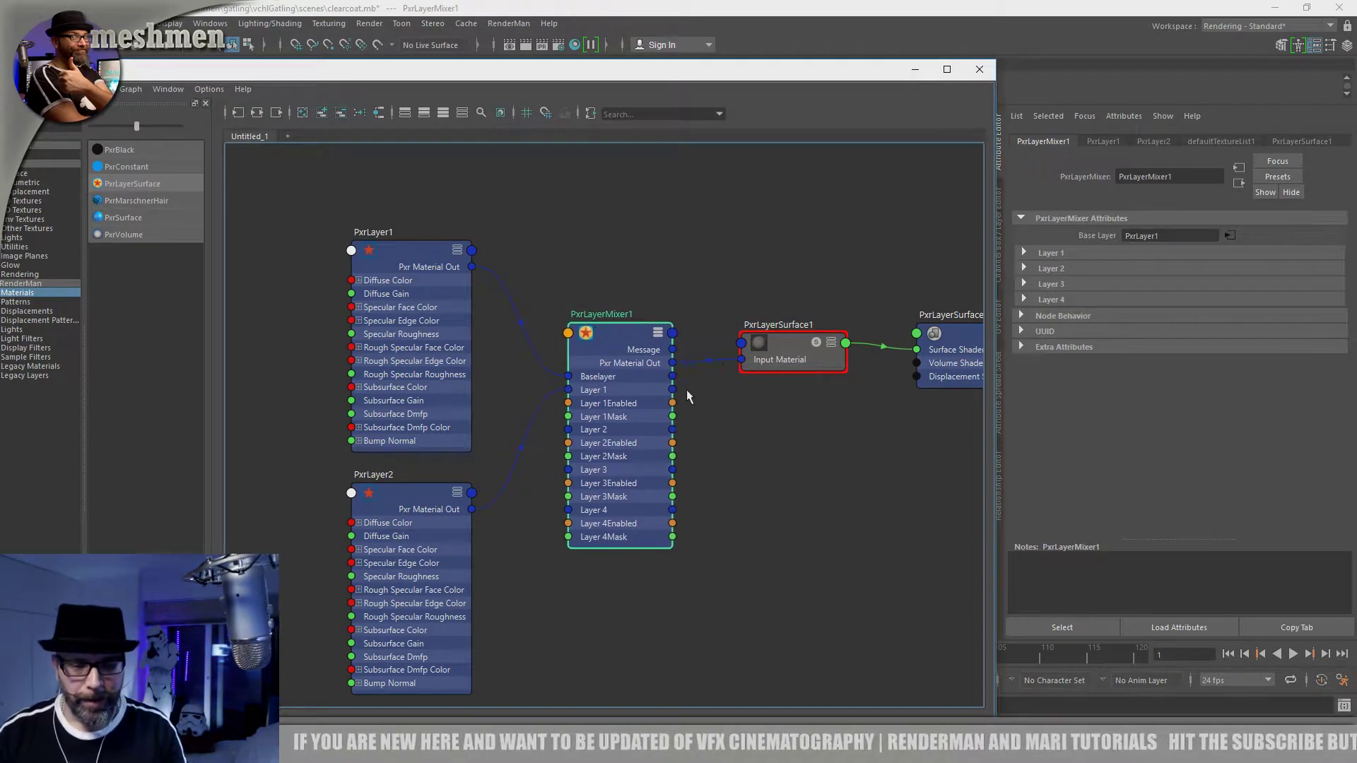
pyautogui.moveTo(698, 77); pyautogui.dragTo(591, 204)
pyautogui.click(1023, 253)
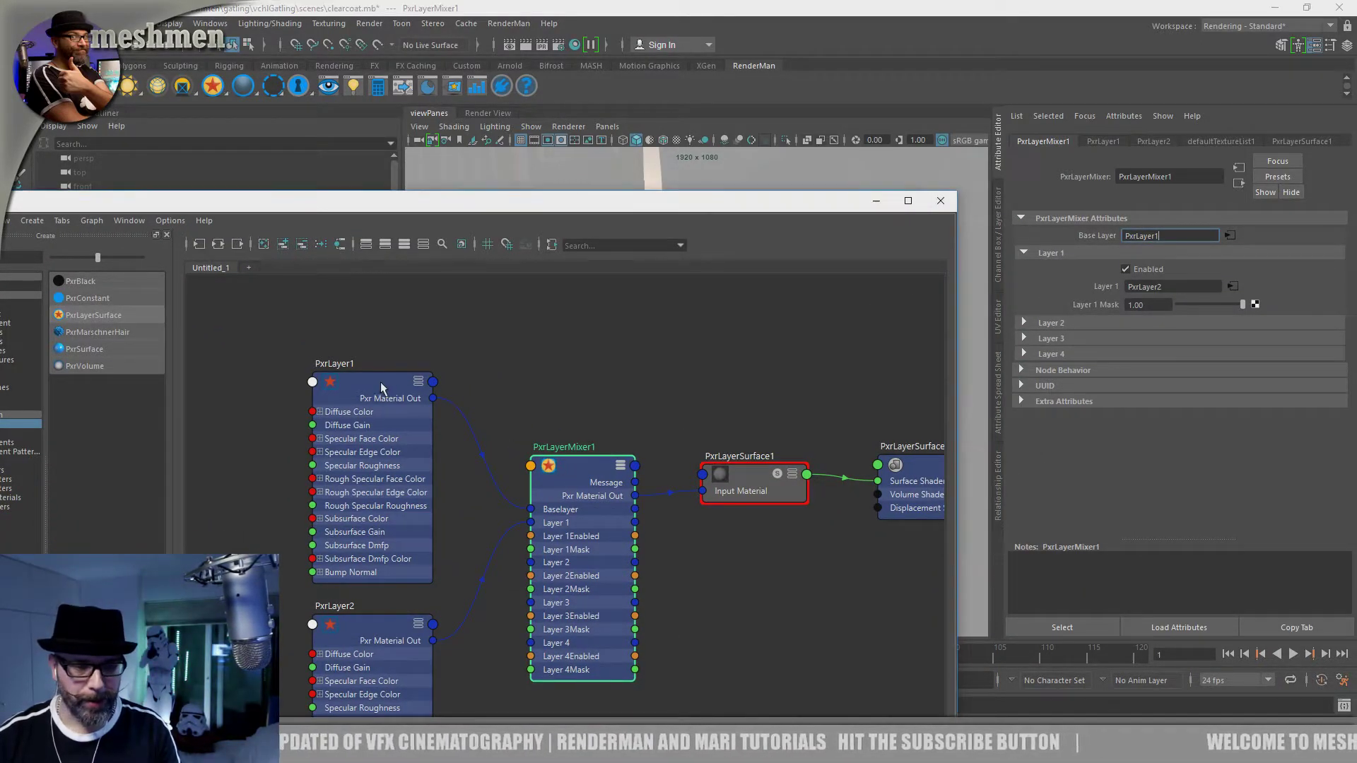
pyautogui.moveTo(381, 388); pyautogui.dragTo(383, 381)
pyautogui.moveTo(587, 463); pyautogui.dragTo(590, 464)
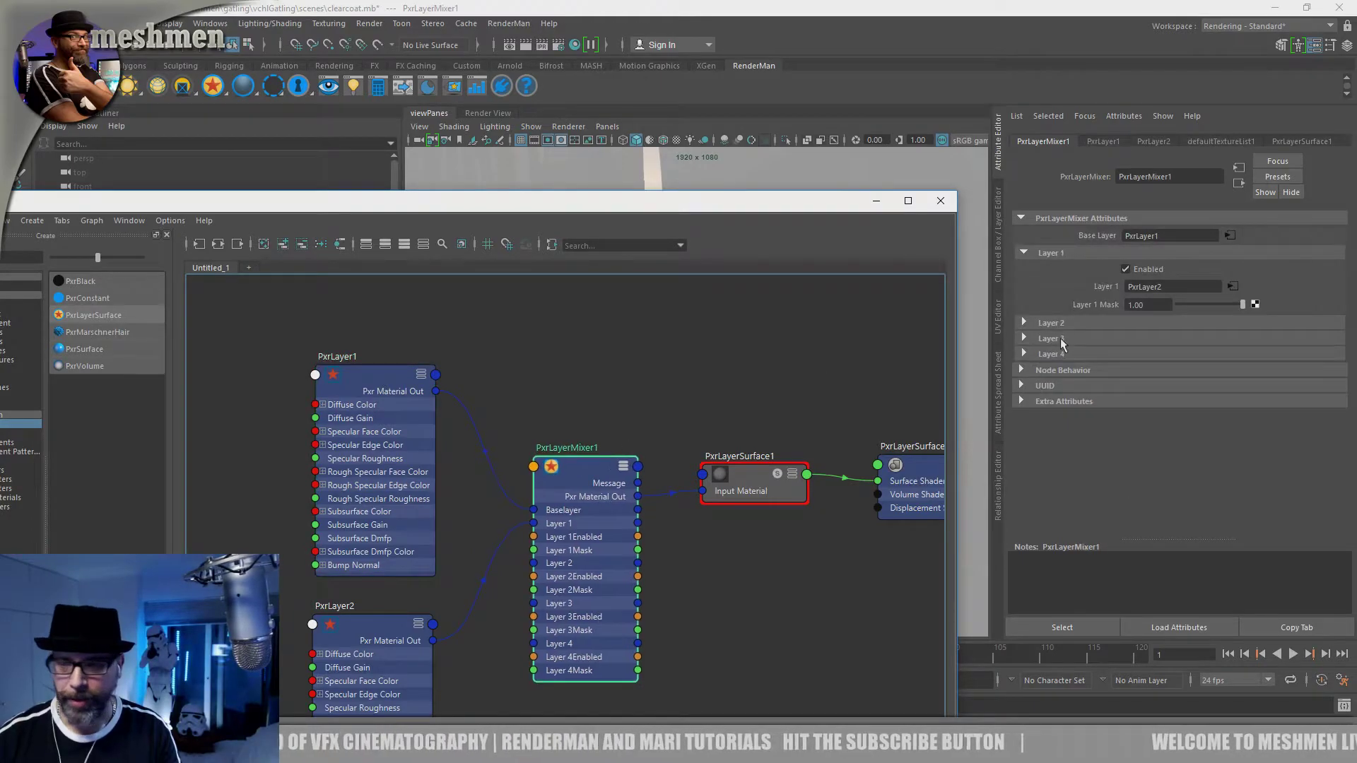
pyautogui.click(1125, 270)
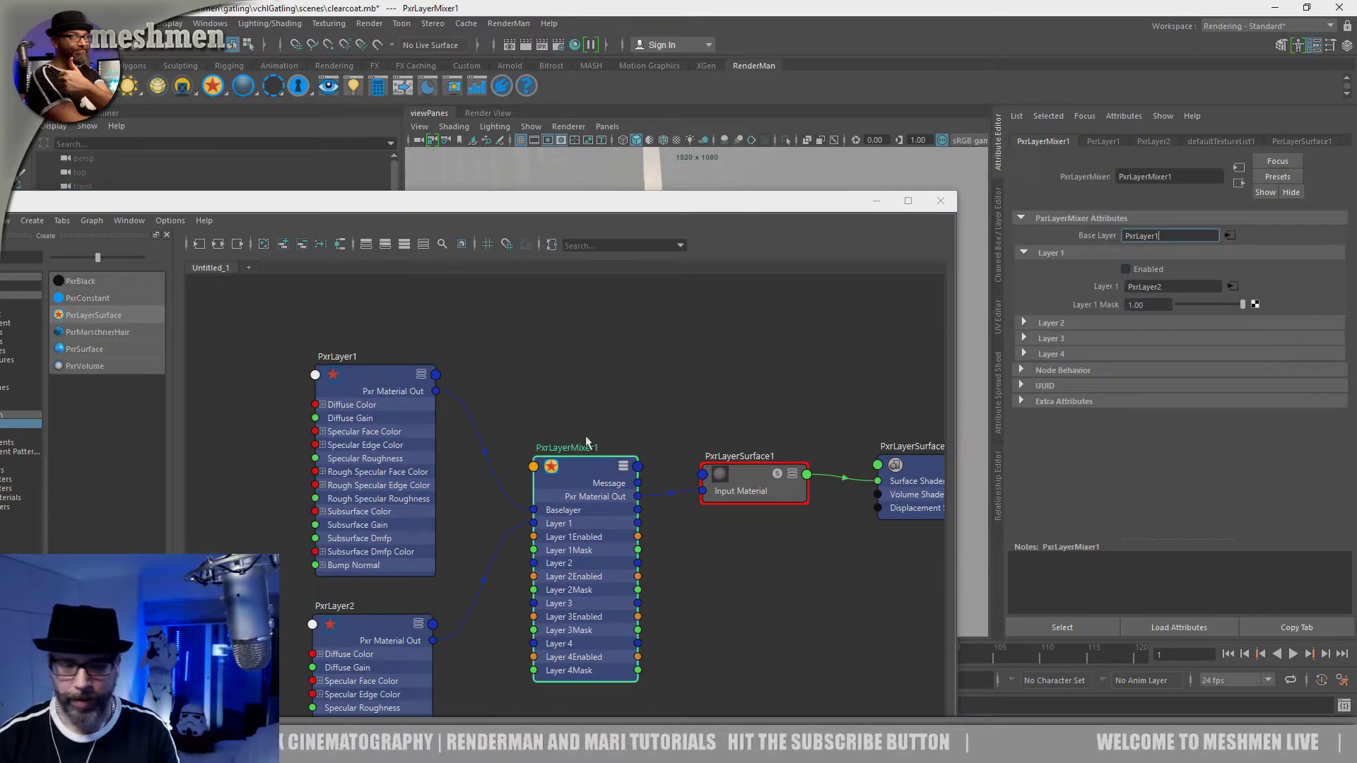
# Step: Make PxrLayer1's diffuse color black and enable its primary specular with near-white face and edge colors
pyautogui.click(379, 384)
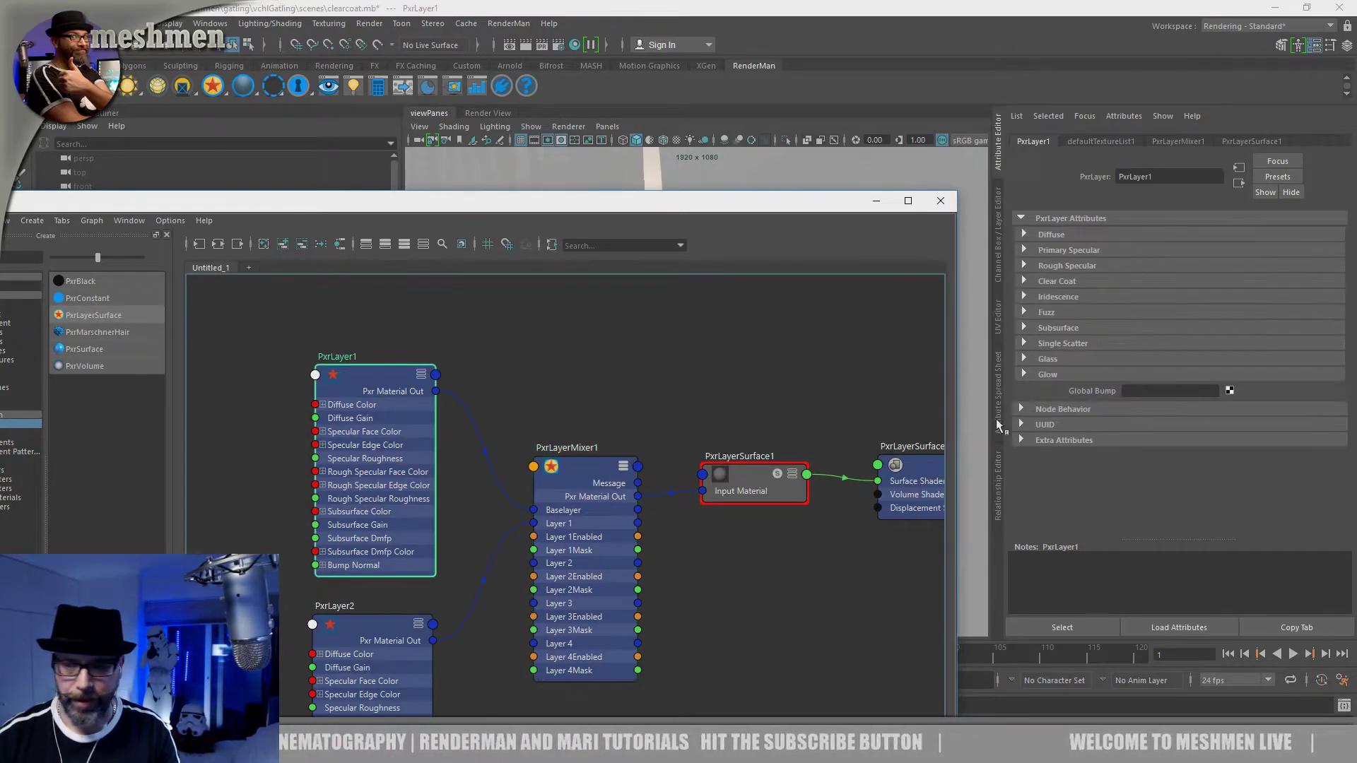
pyautogui.click(1022, 234)
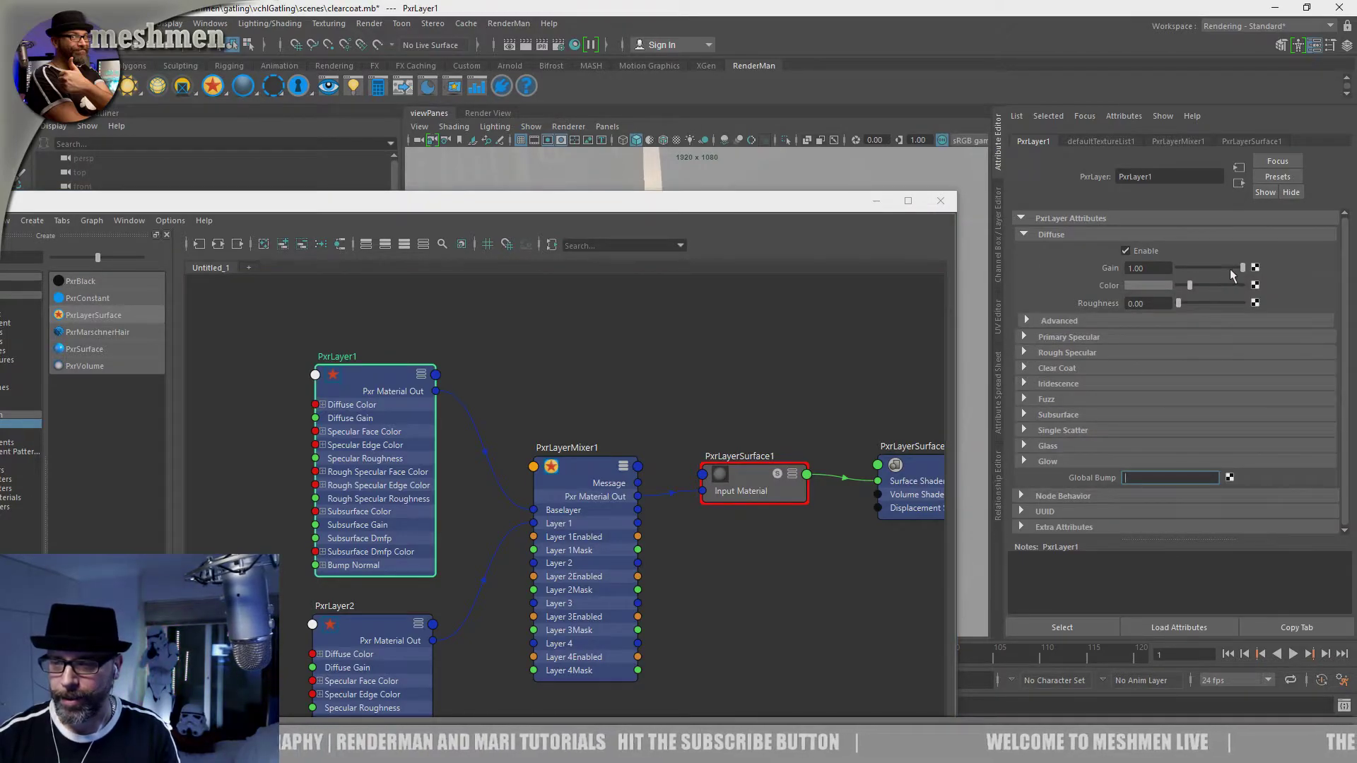
pyautogui.moveTo(1179, 269); pyautogui.dragTo(1236, 266)
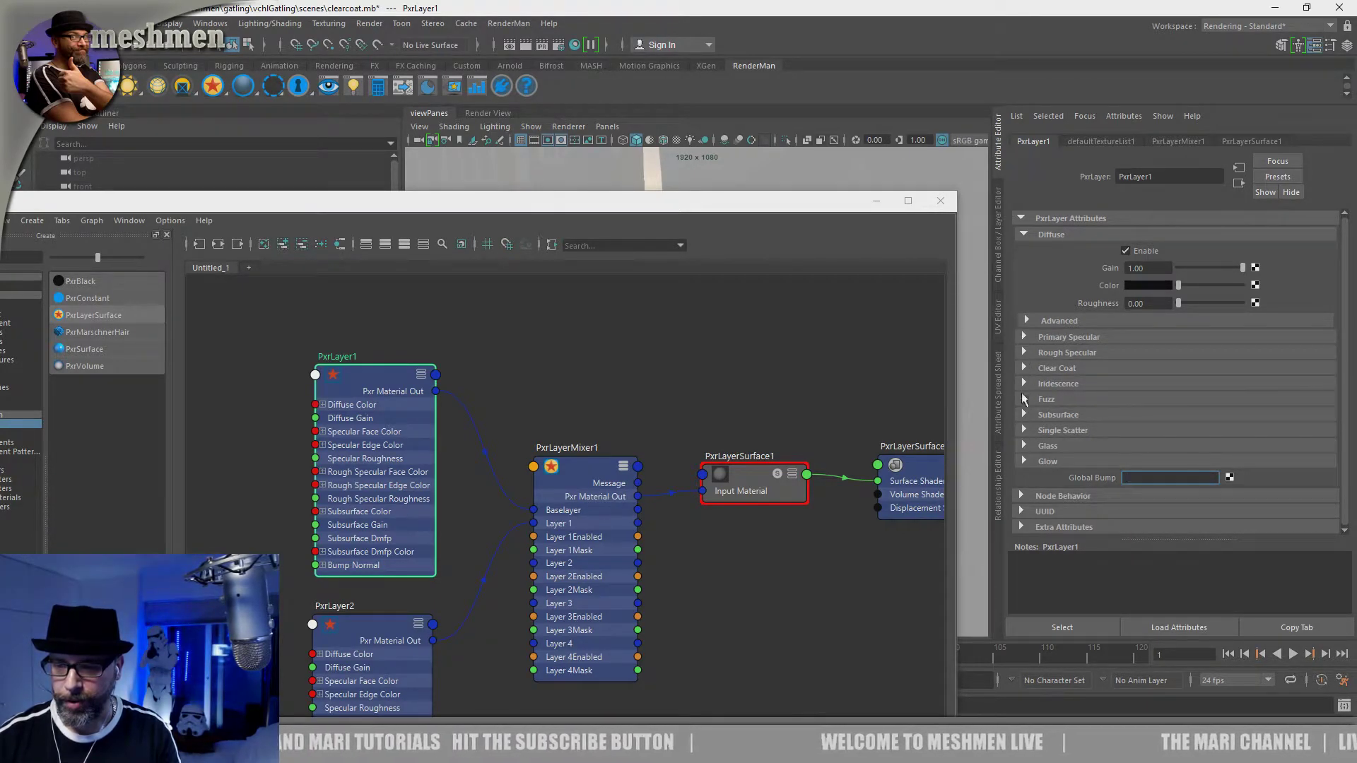
pyautogui.click(1029, 335)
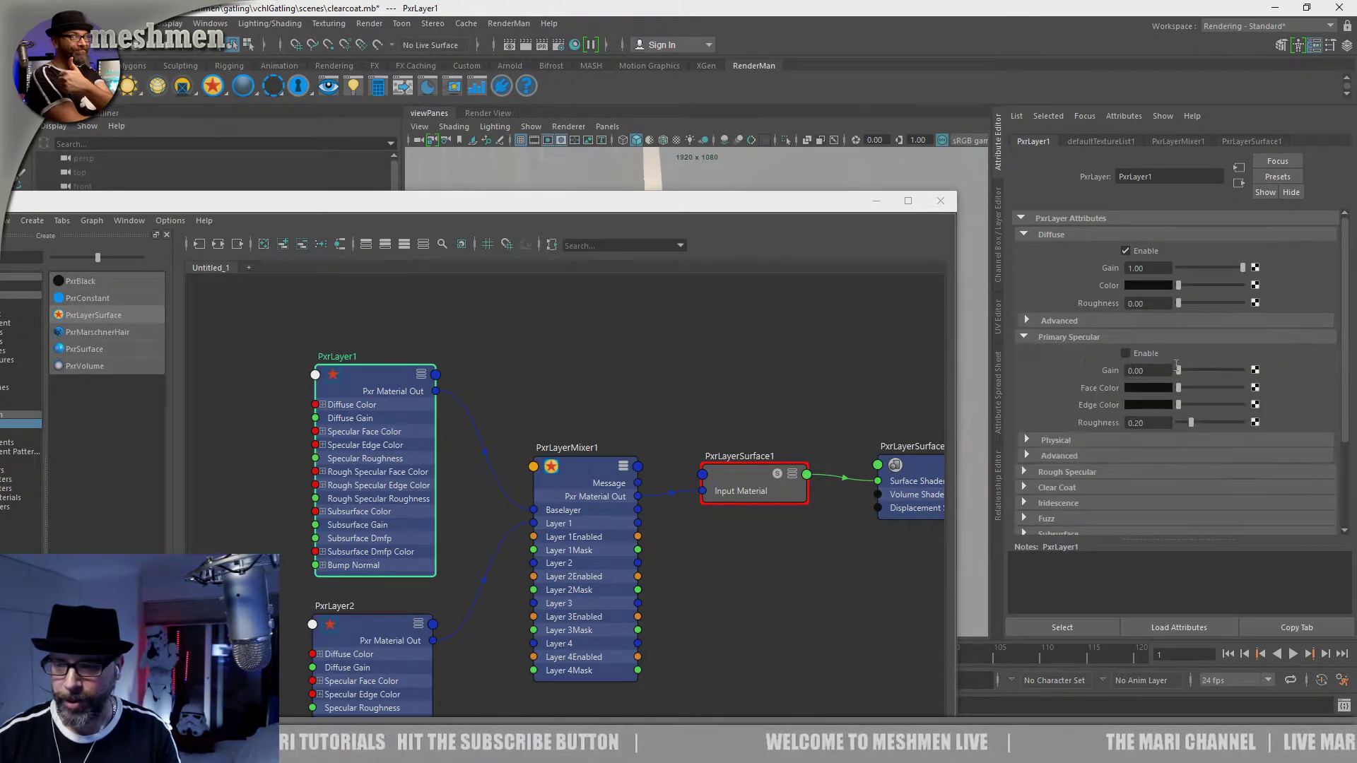
pyautogui.moveTo(1179, 388); pyautogui.dragTo(1232, 388)
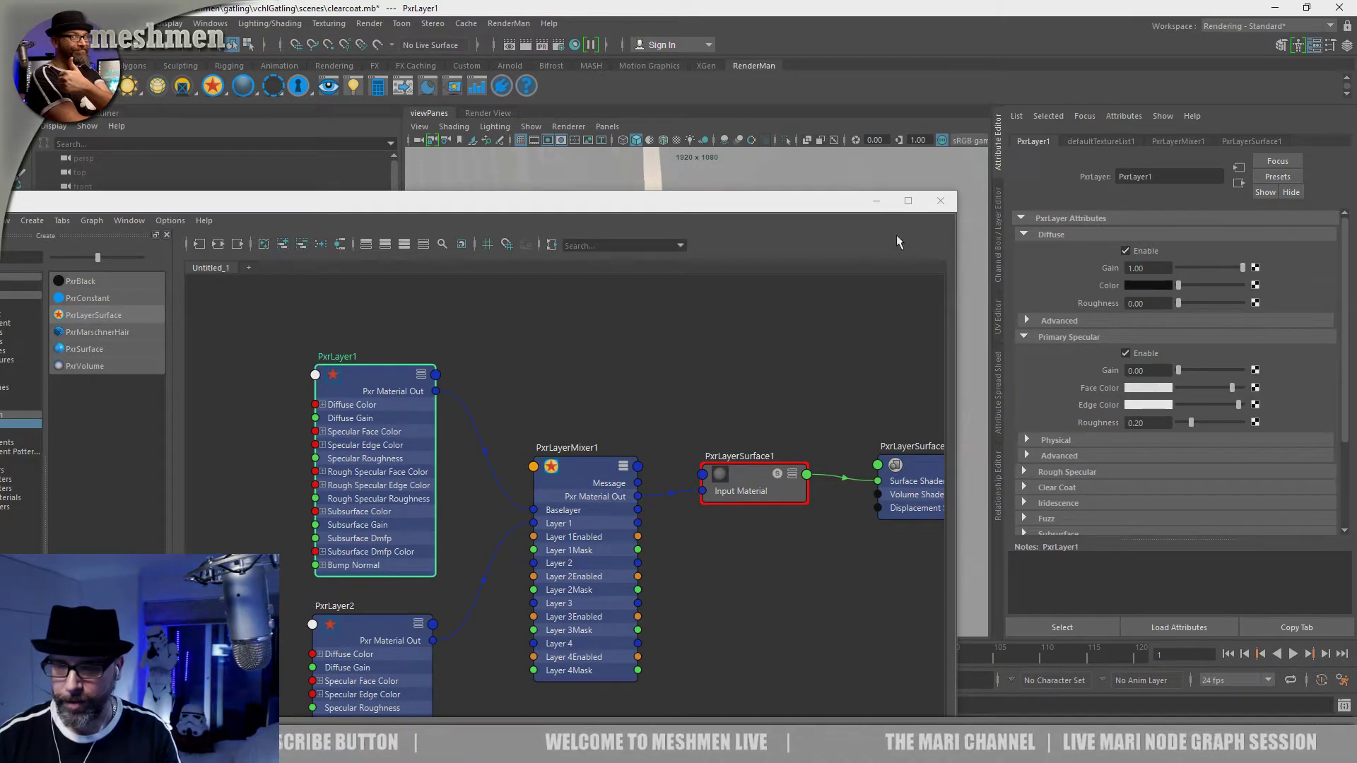
# Step: Start an interactive render of the vehicle and set PxrLayer1's primary specular gain to 1.00
pyautogui.moveTo(862, 209); pyautogui.dragTo(792, 457)
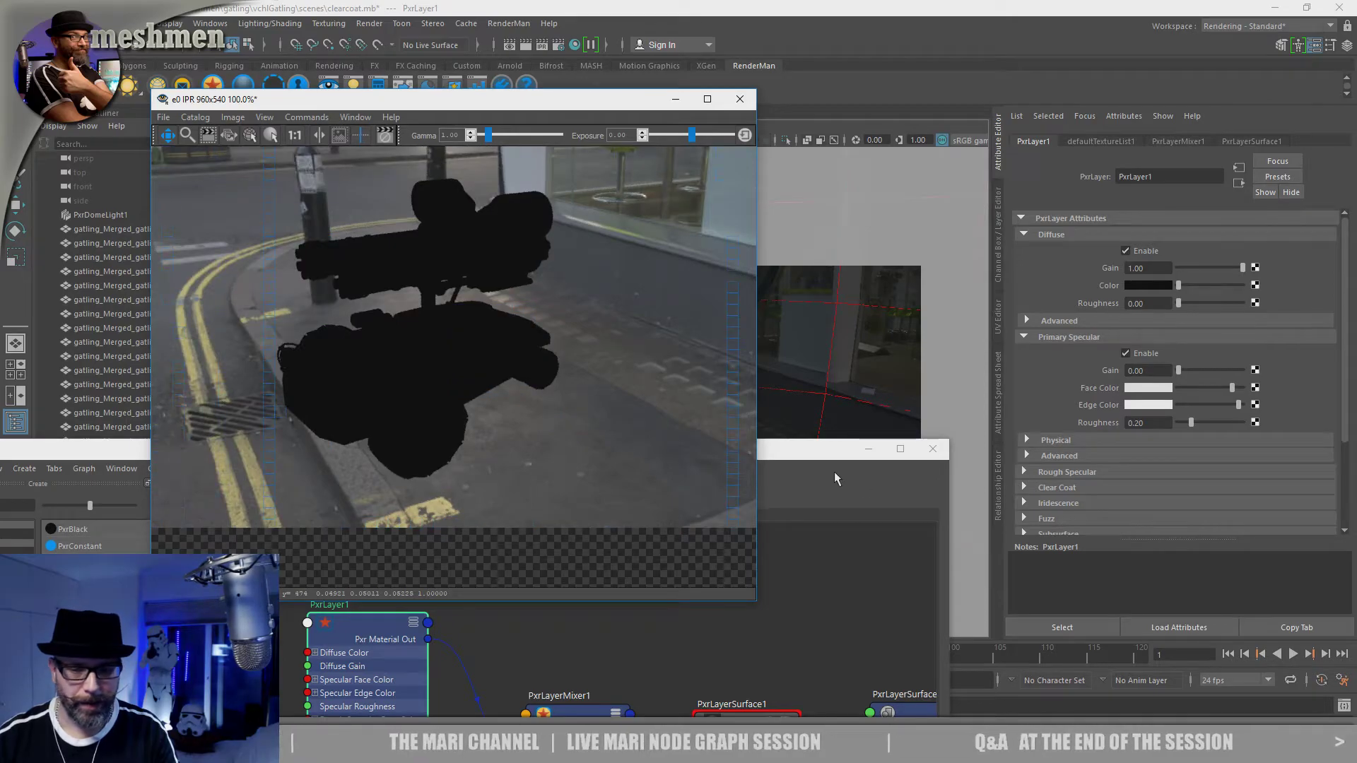
pyautogui.moveTo(824, 459); pyautogui.dragTo(891, 496)
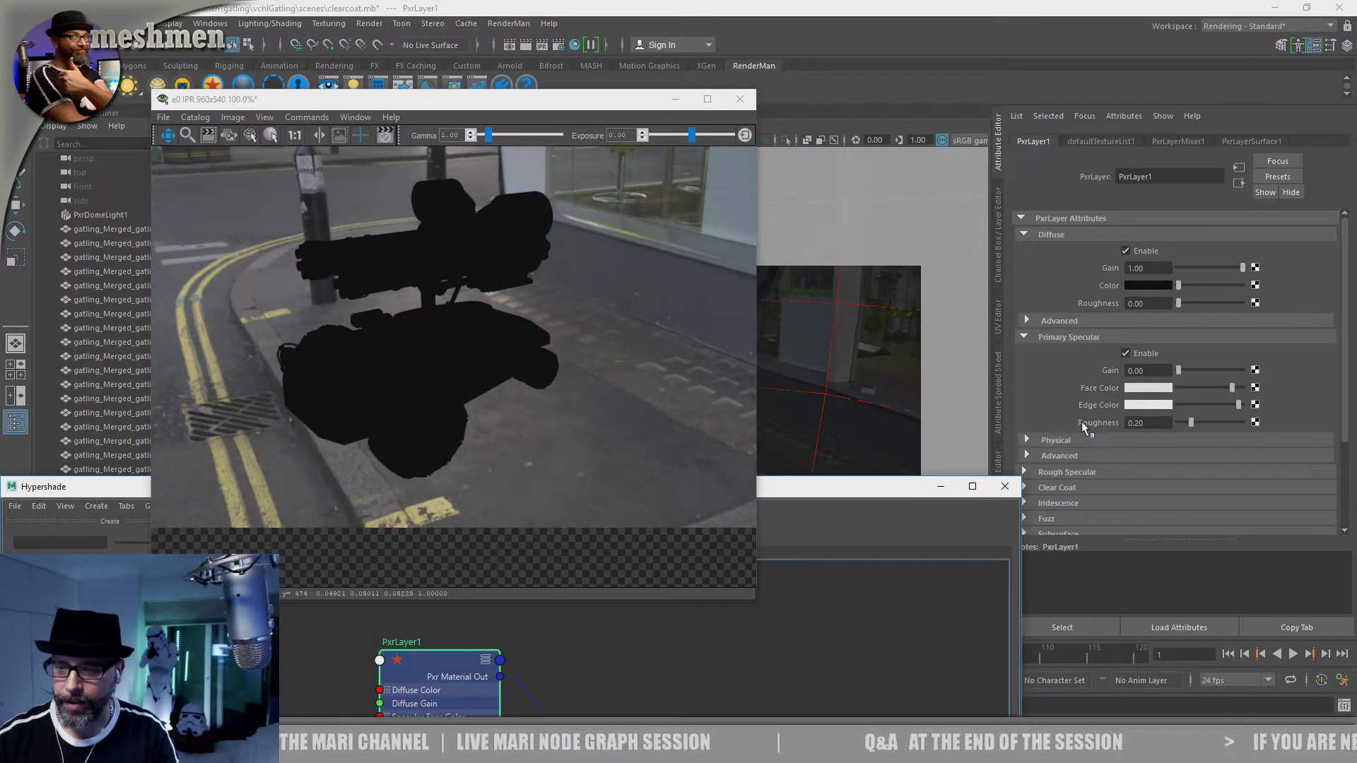
pyautogui.moveTo(1178, 370); pyautogui.dragTo(1321, 383)
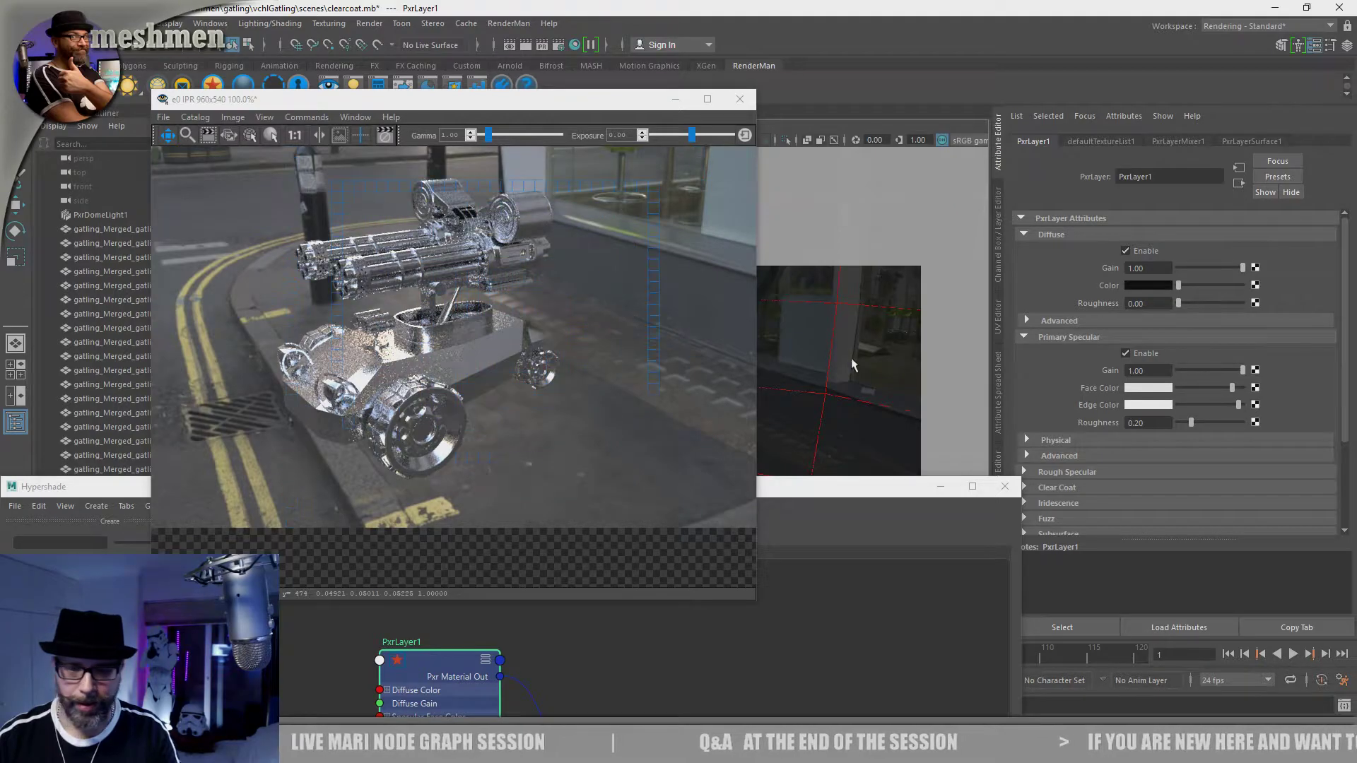
# Step: Test PxrLayer1's primary specular face and edge colors at black and at white in the live render
pyautogui.moveTo(1232, 387); pyautogui.dragTo(1181, 404)
pyautogui.keyDown('alt'); pyautogui.moveTo(879, 360); pyautogui.dragTo(875, 355); pyautogui.keyUp('alt')
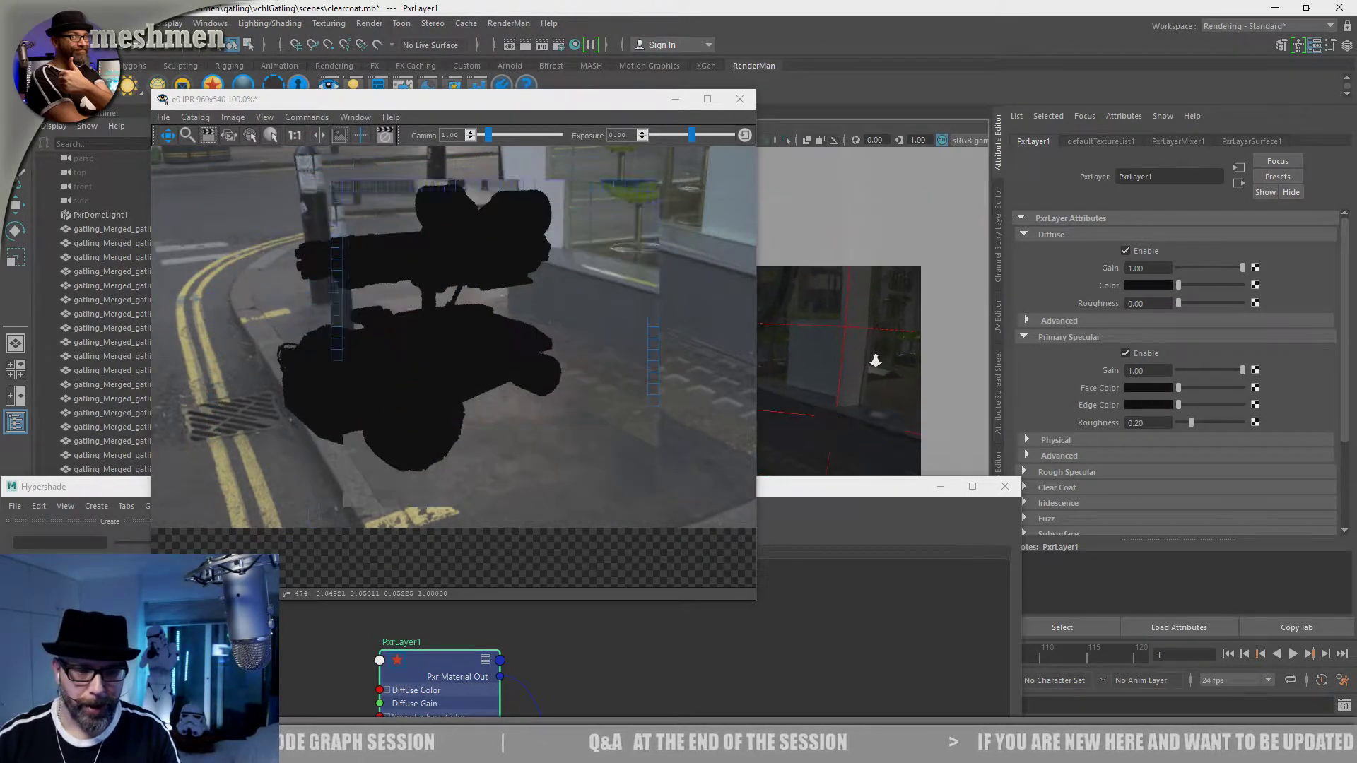
pyautogui.moveTo(1180, 404); pyautogui.dragTo(1247, 404)
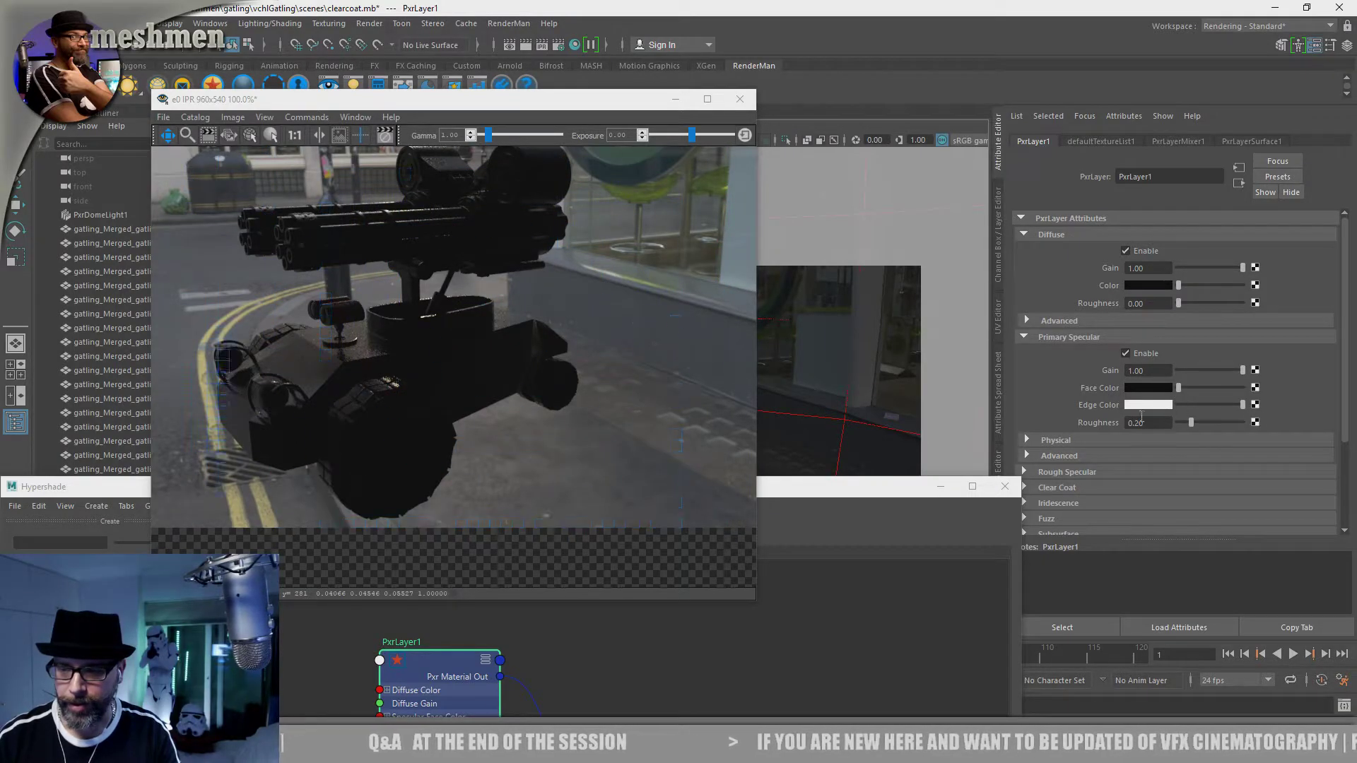
pyautogui.moveTo(1181, 388); pyautogui.dragTo(1243, 387)
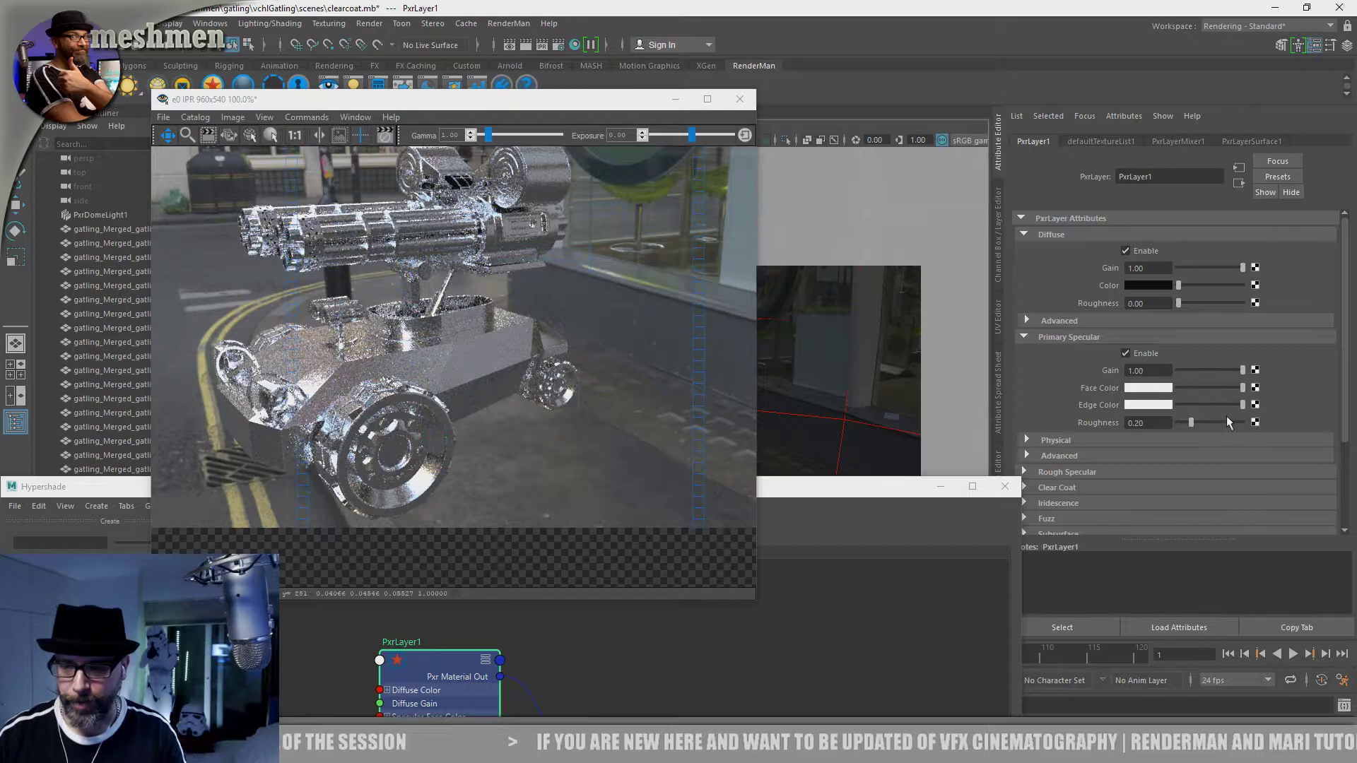
# Step: Set PxrLayer1's primary specular roughness to 0.40 and make its face and edge colors slightly off-white
pyautogui.moveTo(1193, 421); pyautogui.dragTo(1203, 422)
pyautogui.click(1230, 388)
pyautogui.moveTo(1241, 405); pyautogui.dragTo(1238, 405)
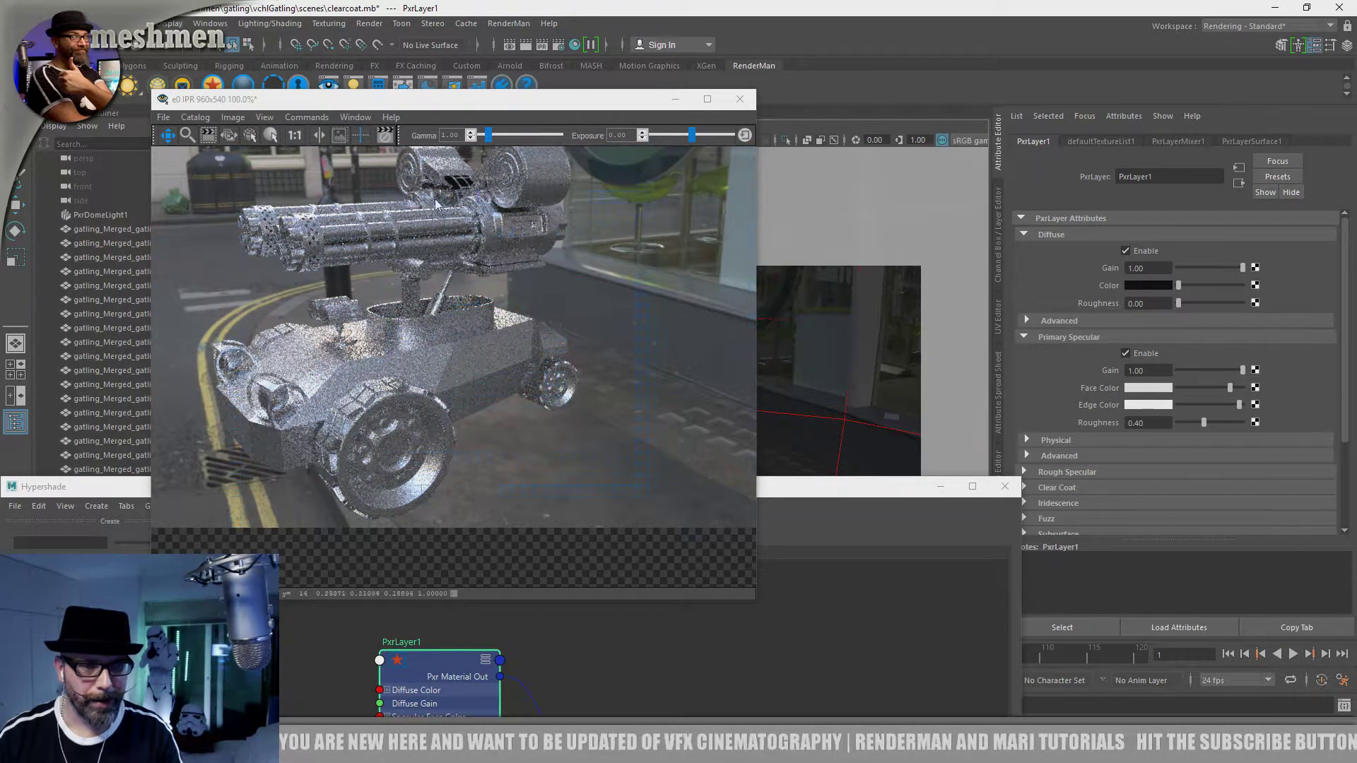
# Step: Enable Layer 1 again in the PxrLayerMixer node
pyautogui.moveTo(787, 487); pyautogui.dragTo(920, 167)
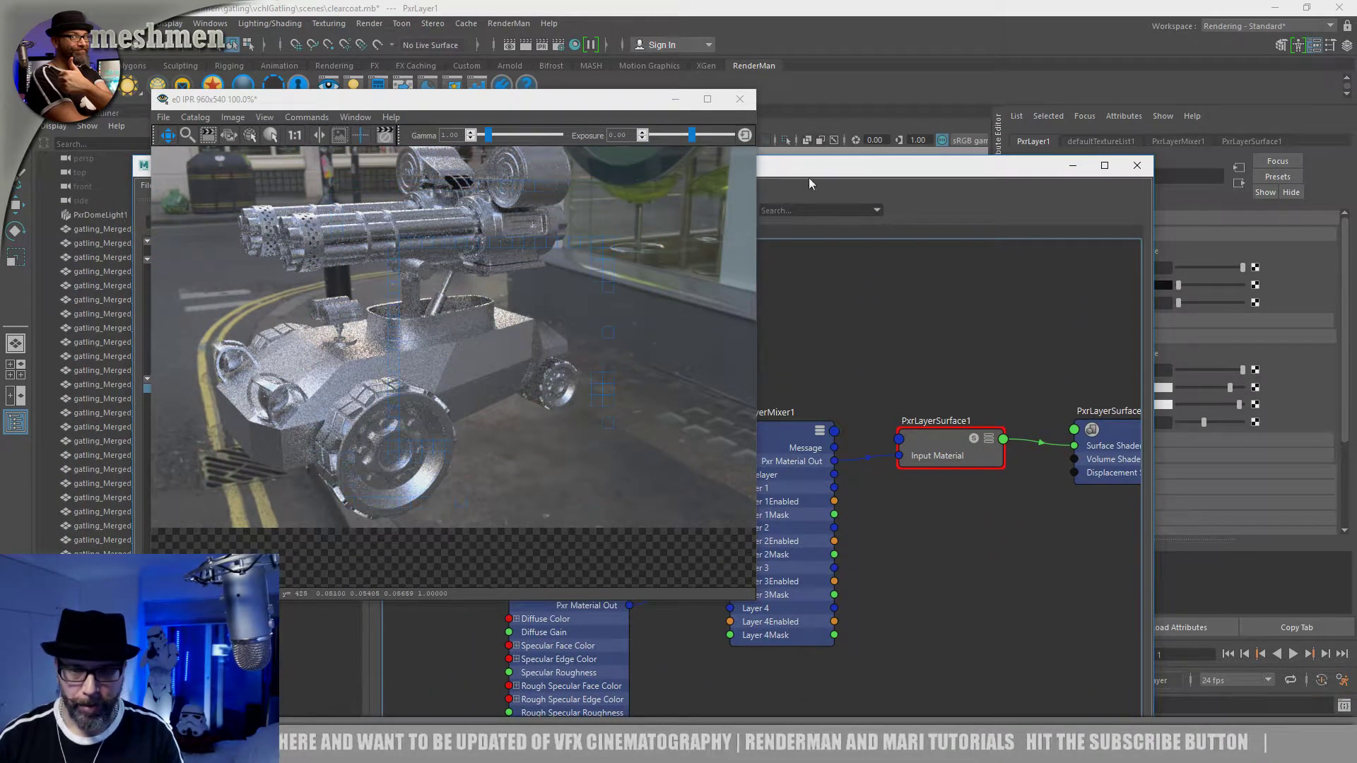
pyautogui.moveTo(826, 171); pyautogui.dragTo(852, 433)
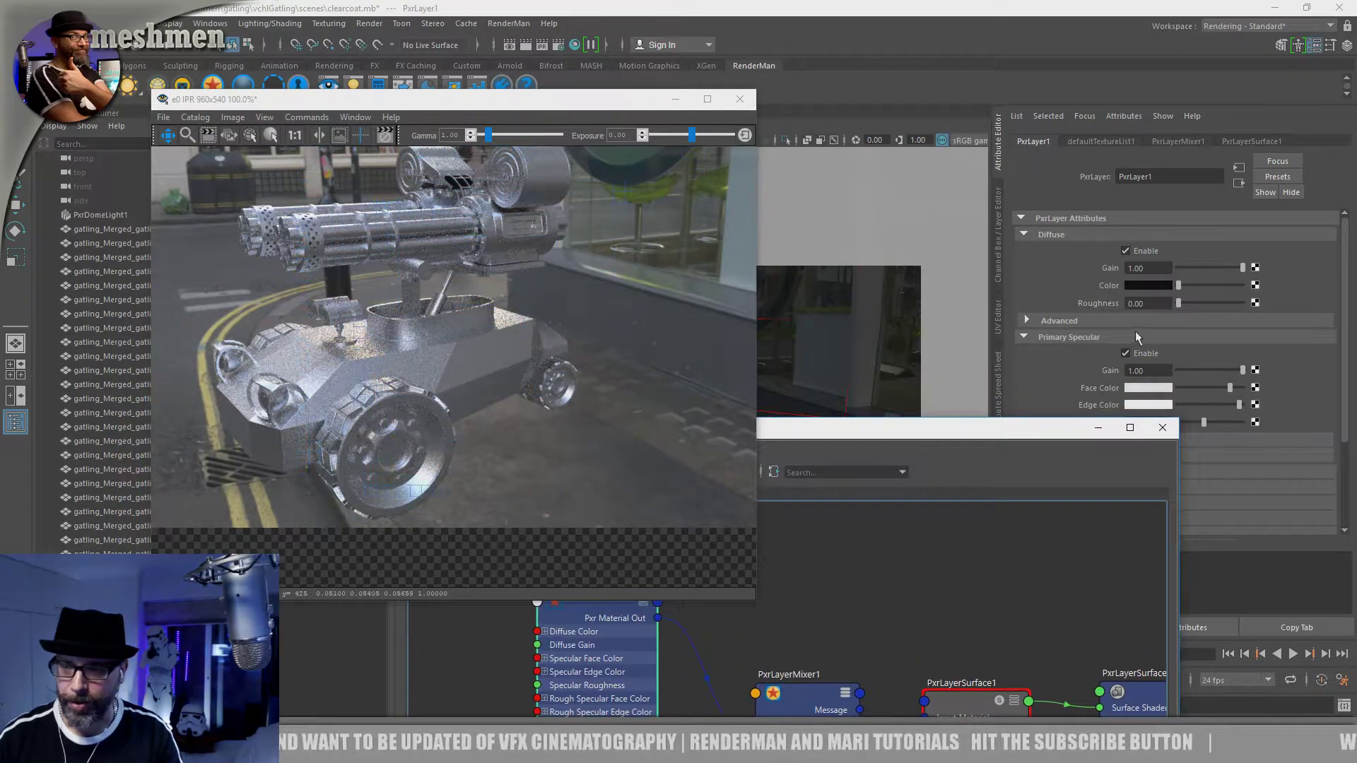
pyautogui.moveTo(948, 437); pyautogui.dragTo(925, 392)
pyautogui.click(904, 634)
pyautogui.click(1125, 270)
pyautogui.moveTo(840, 392); pyautogui.dragTo(968, 279)
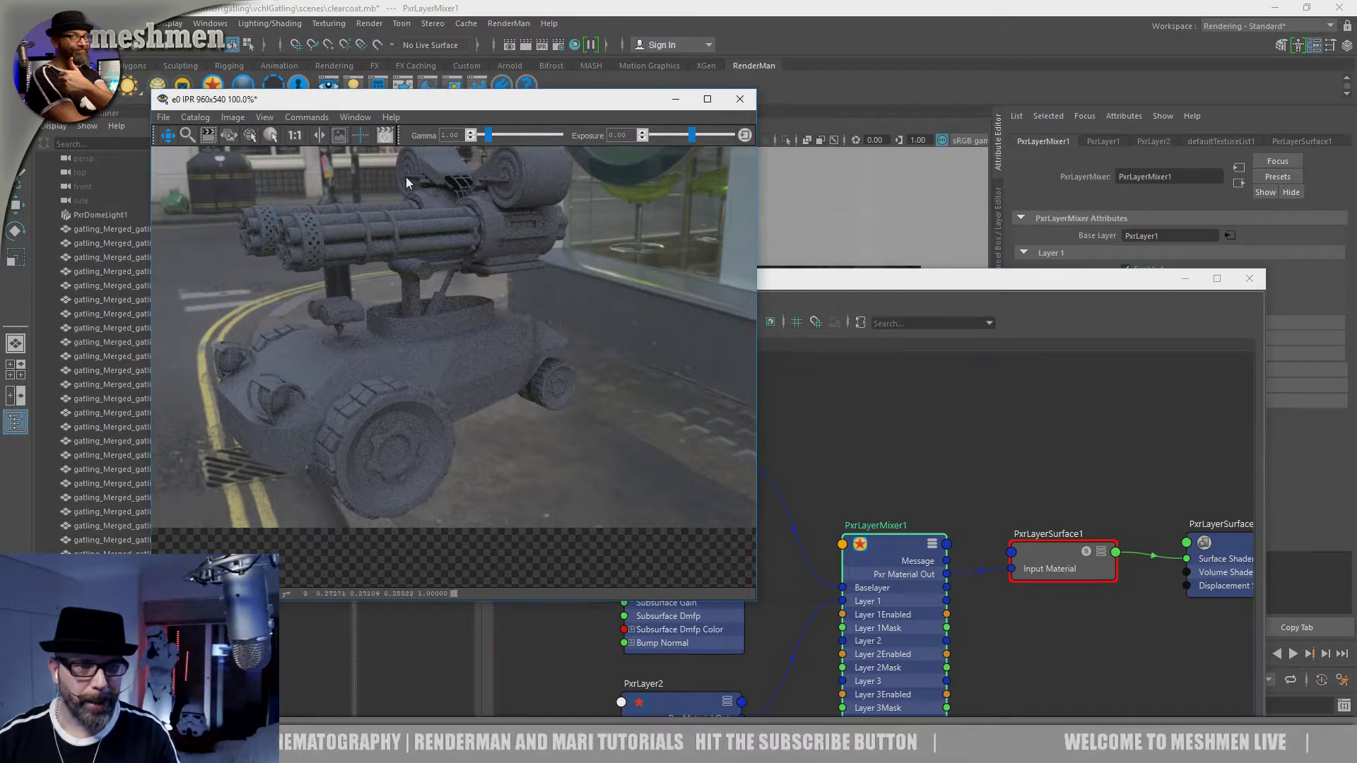
# Step: Arrange the render view and Hypershade windows side by side and reposition PxrLayer2 below PxrLayer1 in the graph
pyautogui.moveTo(546, 108); pyautogui.dragTo(424, 50)
pyautogui.moveTo(737, 286); pyautogui.dragTo(725, 98)
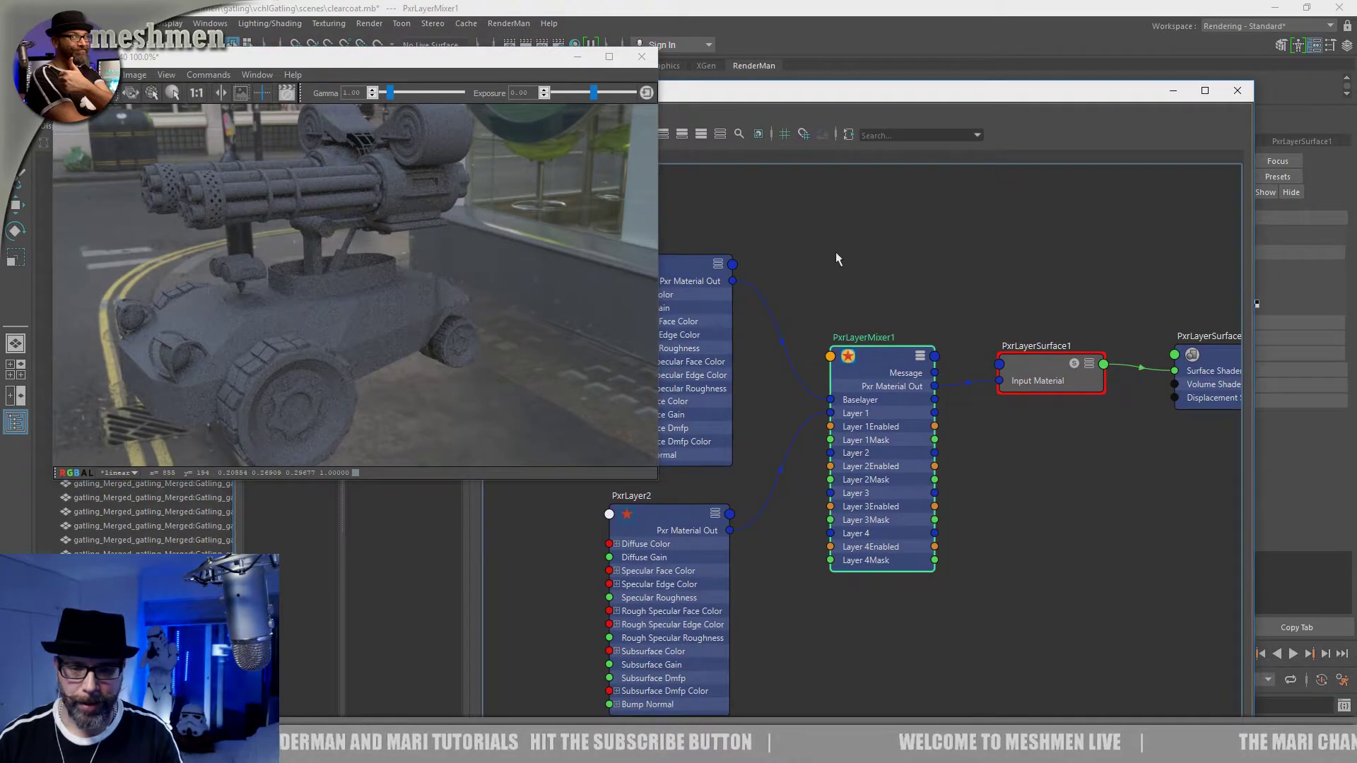
pyautogui.keyDown('alt'); pyautogui.moveTo(873, 312); pyautogui.dragTo(1085, 294, button='middle'); pyautogui.keyUp('alt')
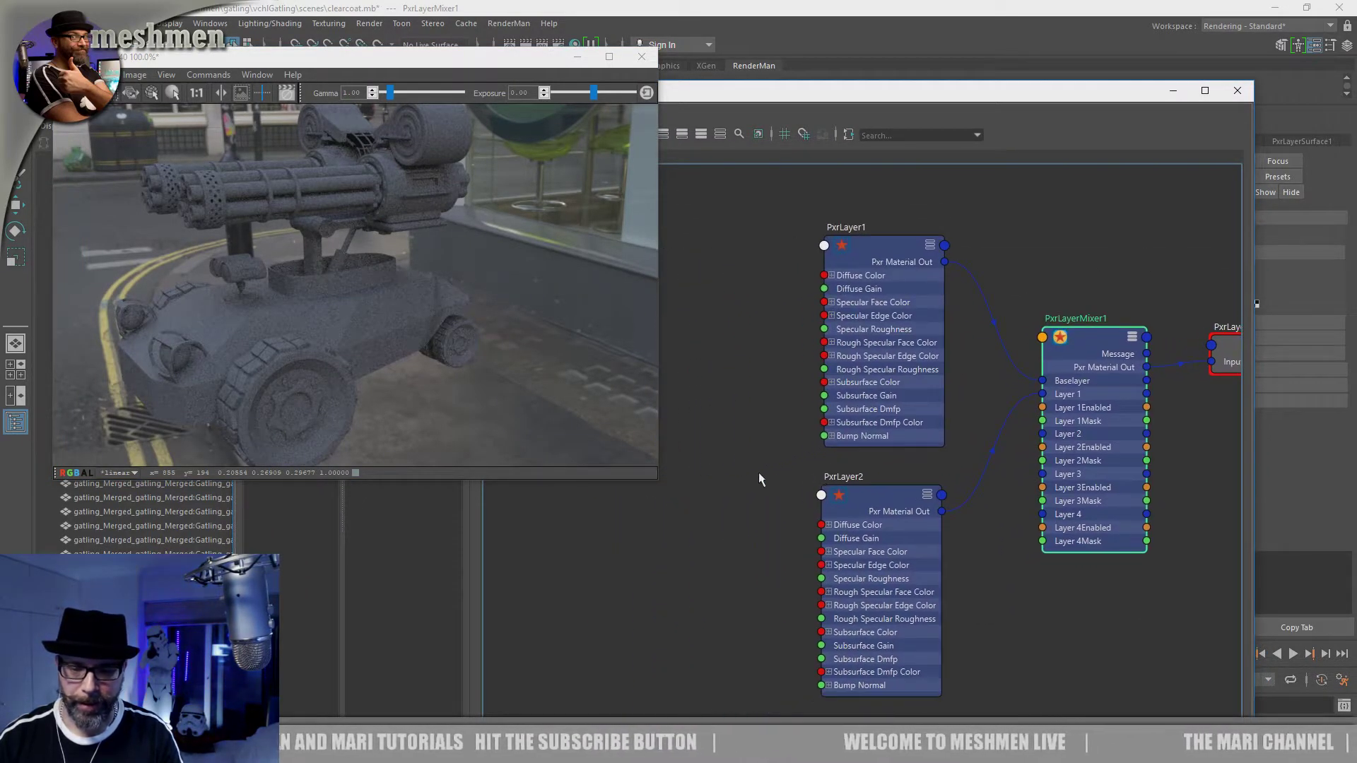
pyautogui.moveTo(724, 530)
pyautogui.keyDown('alt'); pyautogui.mouseDown(button='middle')
pyautogui.moveTo(766, 562)
pyautogui.moveTo(716, 514)
pyautogui.mouseUp(button='middle'); pyautogui.keyUp('alt')
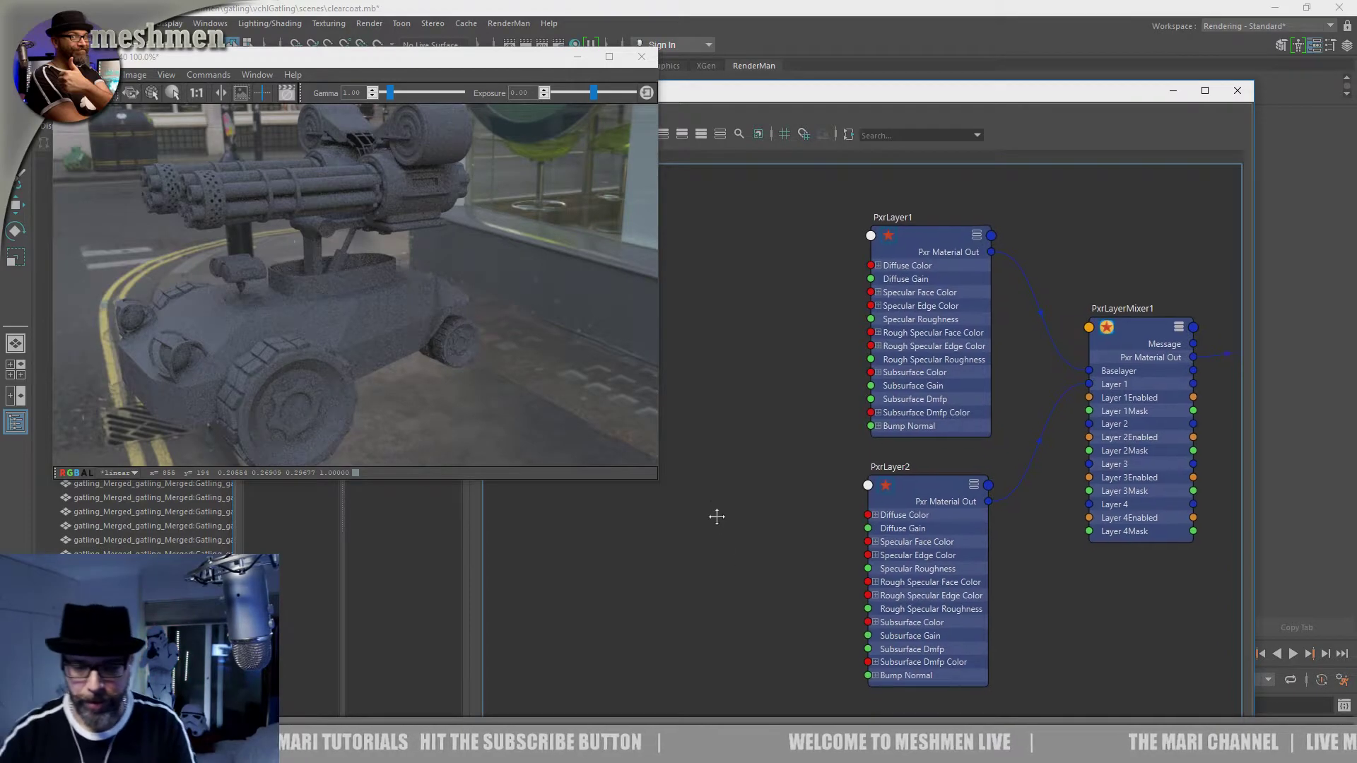
pyautogui.moveTo(931, 491)
pyautogui.mouseDown()
pyautogui.moveTo(905, 490)
pyautogui.moveTo(915, 482)
pyautogui.mouseUp()
pyautogui.keyDown('alt'); pyautogui.moveTo(896, 597); pyautogui.dragTo(885, 549, button='middle'); pyautogui.keyUp('alt')
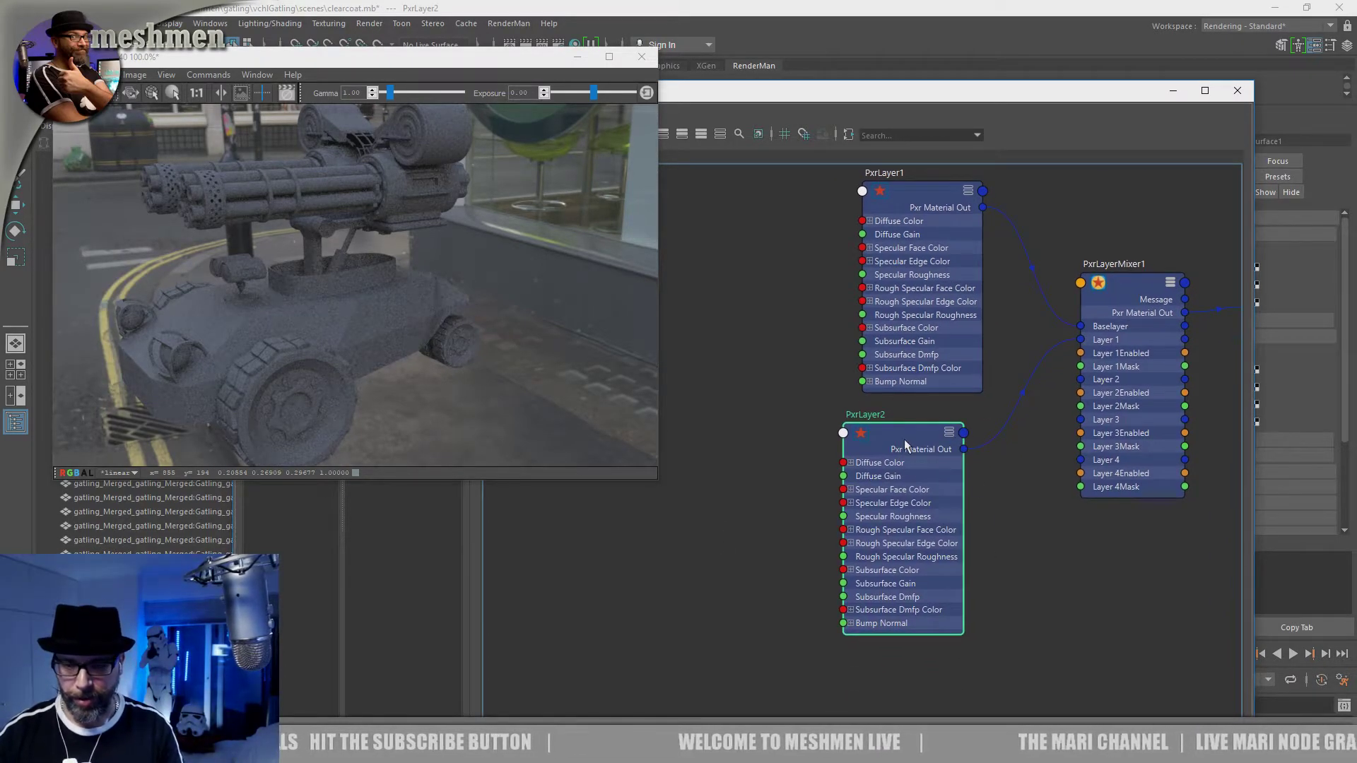
pyautogui.moveTo(906, 442); pyautogui.dragTo(910, 441)
# Step: Create a PxrTexture node in the Hypershade graph and place it beside PxrLayer2
pyautogui.click(655, 619)
pyautogui.press('Tab')
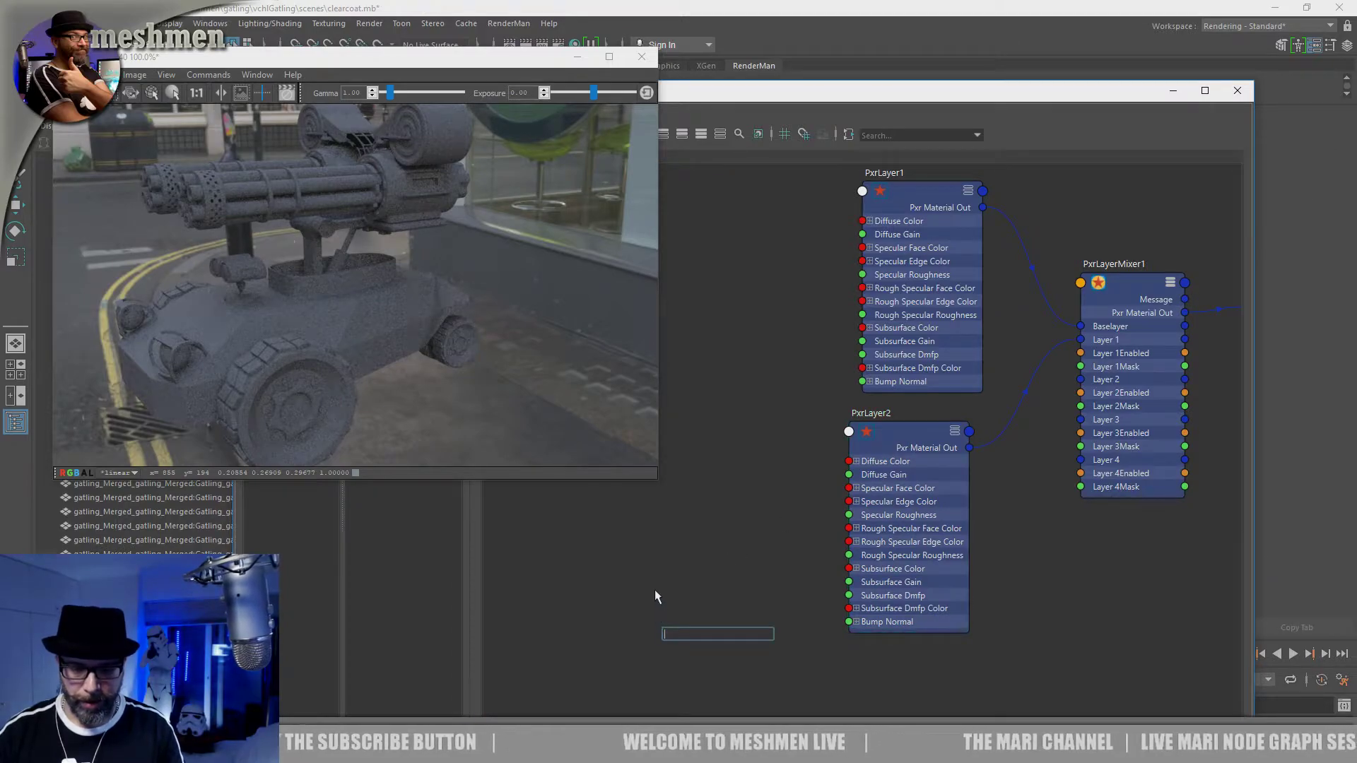
pyautogui.press('Tab')
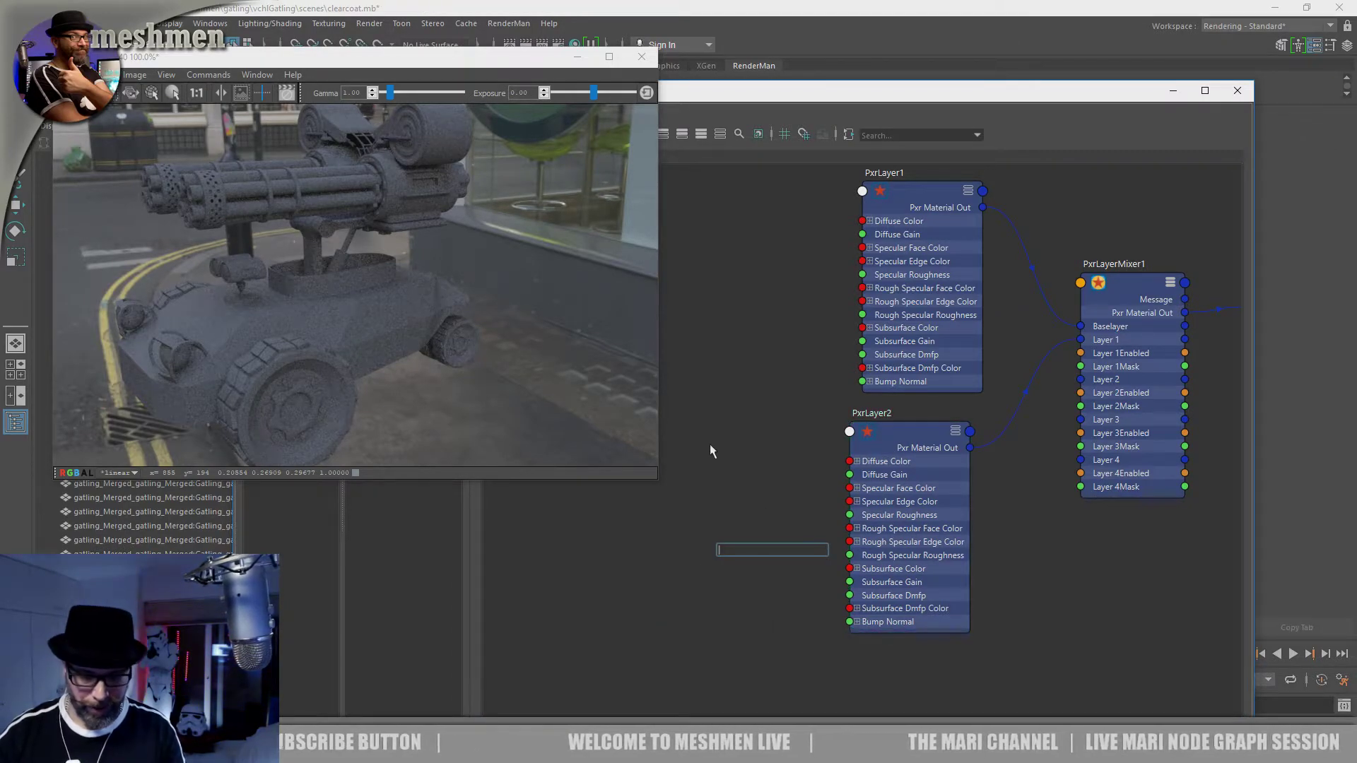
pyautogui.write('pxt')
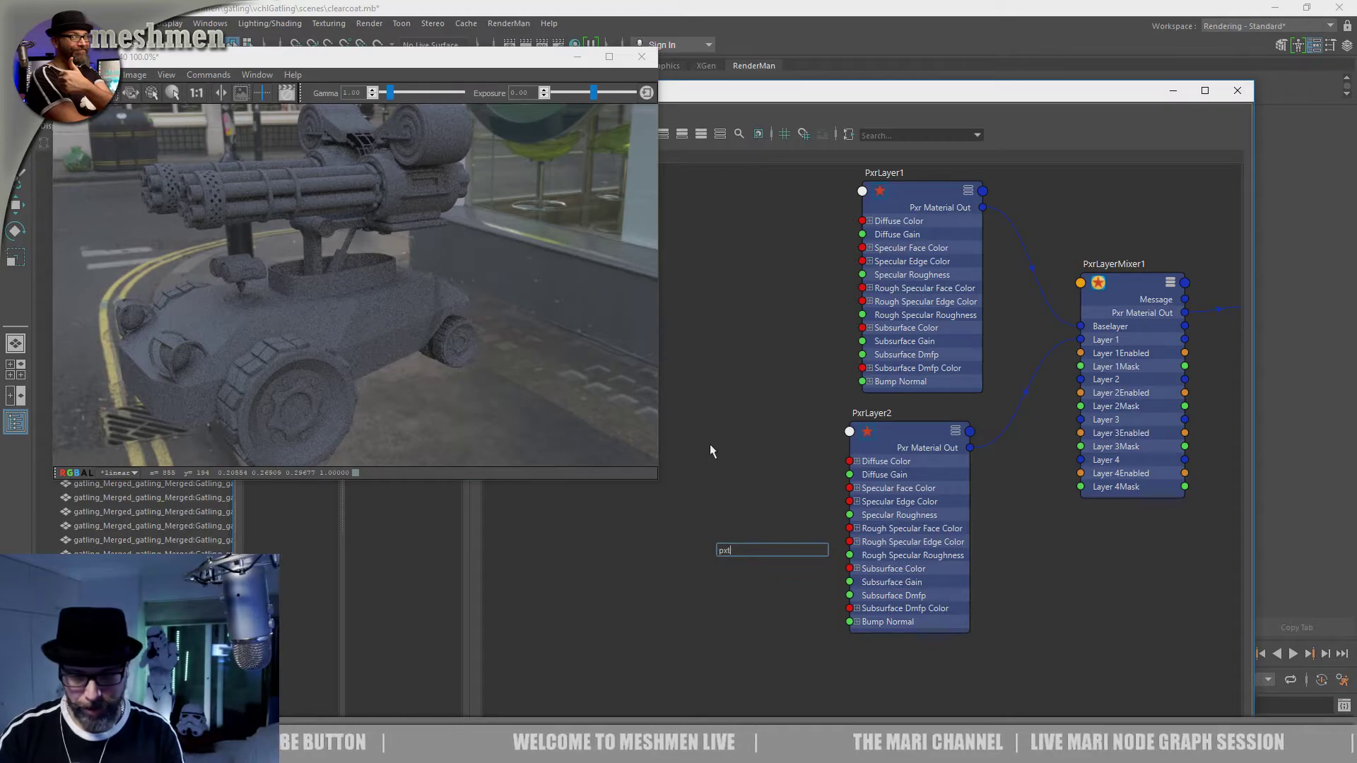
pyautogui.write('e')
pyautogui.press('BackSpace')
pyautogui.press('BackSpace')
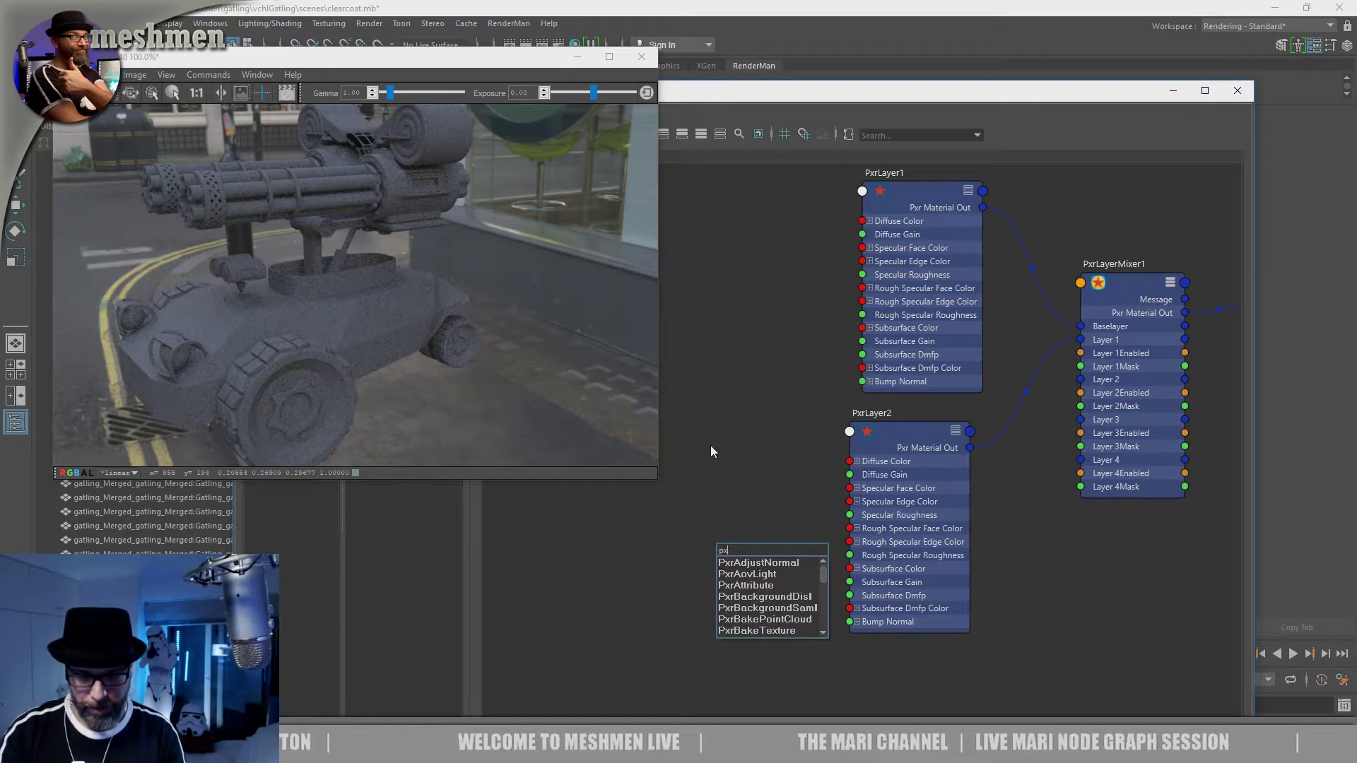
pyautogui.write('rta')
pyautogui.press('Down')
pyautogui.press('Down')
pyautogui.press('Return')
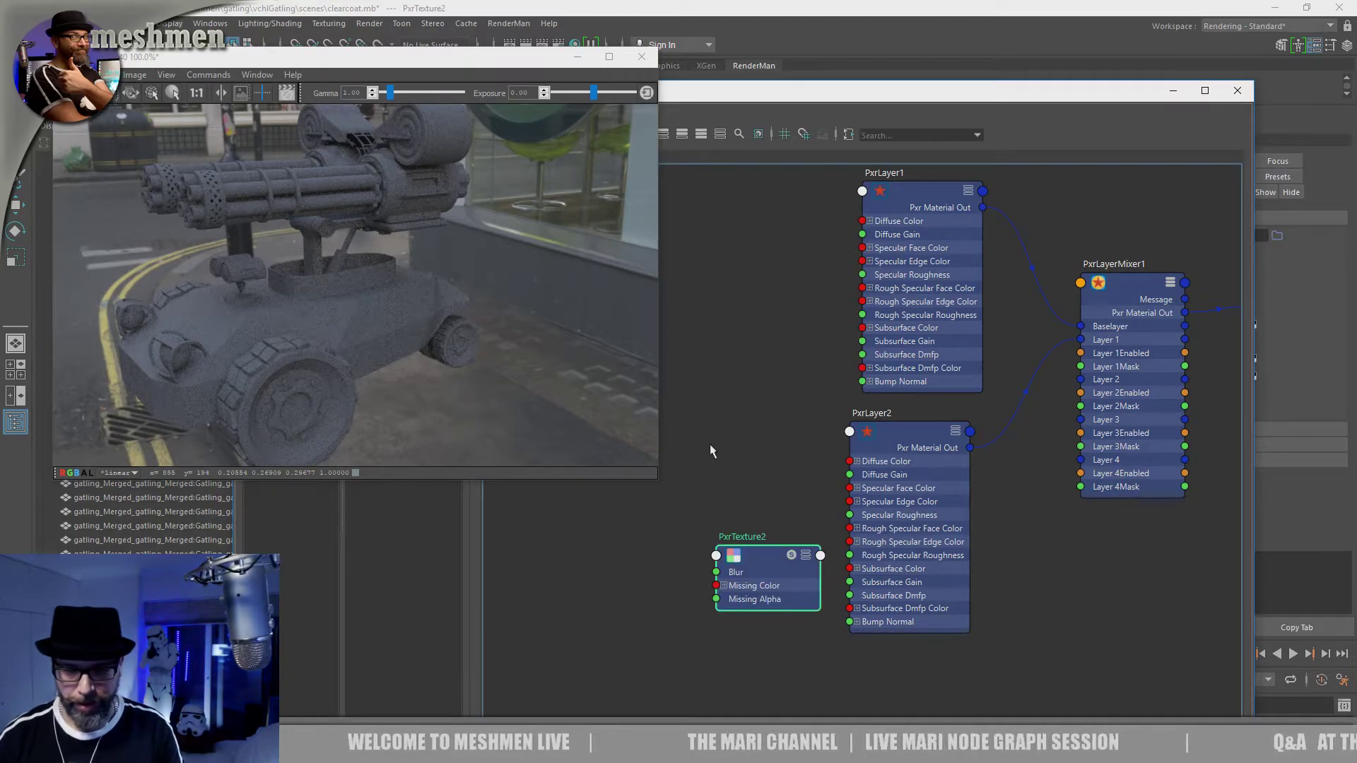
pyautogui.moveTo(758, 541); pyautogui.dragTo(711, 532)
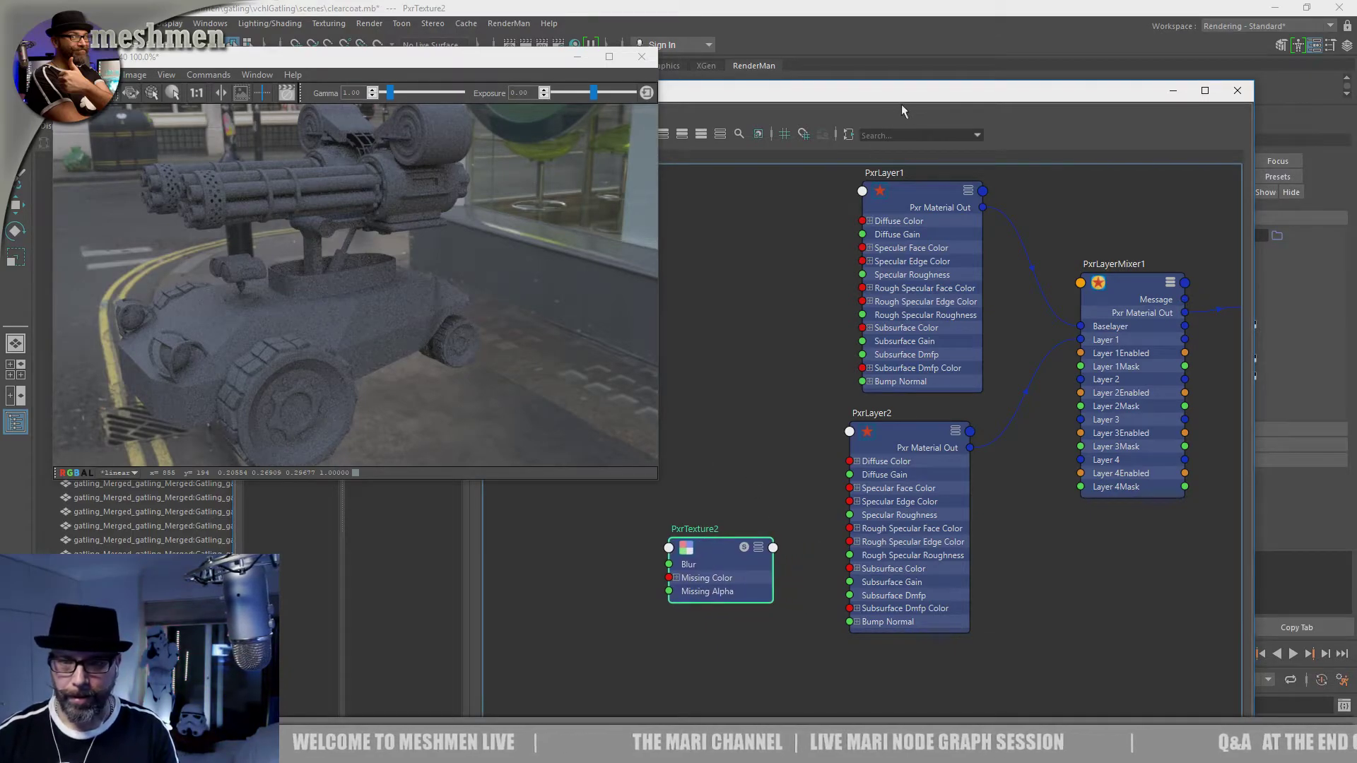
# Step: Rearrange the render view and Hypershade windows so the new texture node's attributes are uncovered
pyautogui.moveTo(900, 111); pyautogui.dragTo(868, 76)
pyautogui.moveTo(696, 514); pyautogui.dragTo(700, 507)
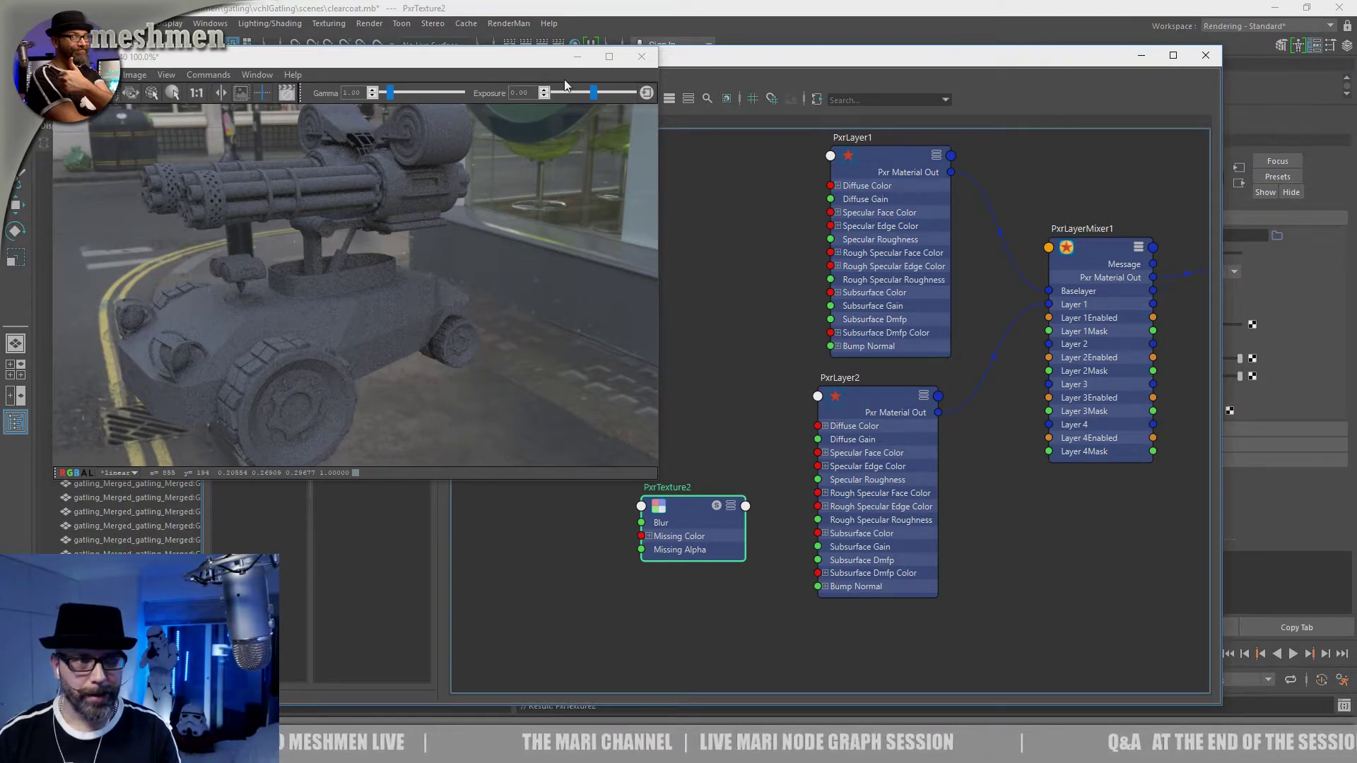
pyautogui.moveTo(485, 67); pyautogui.dragTo(452, 68)
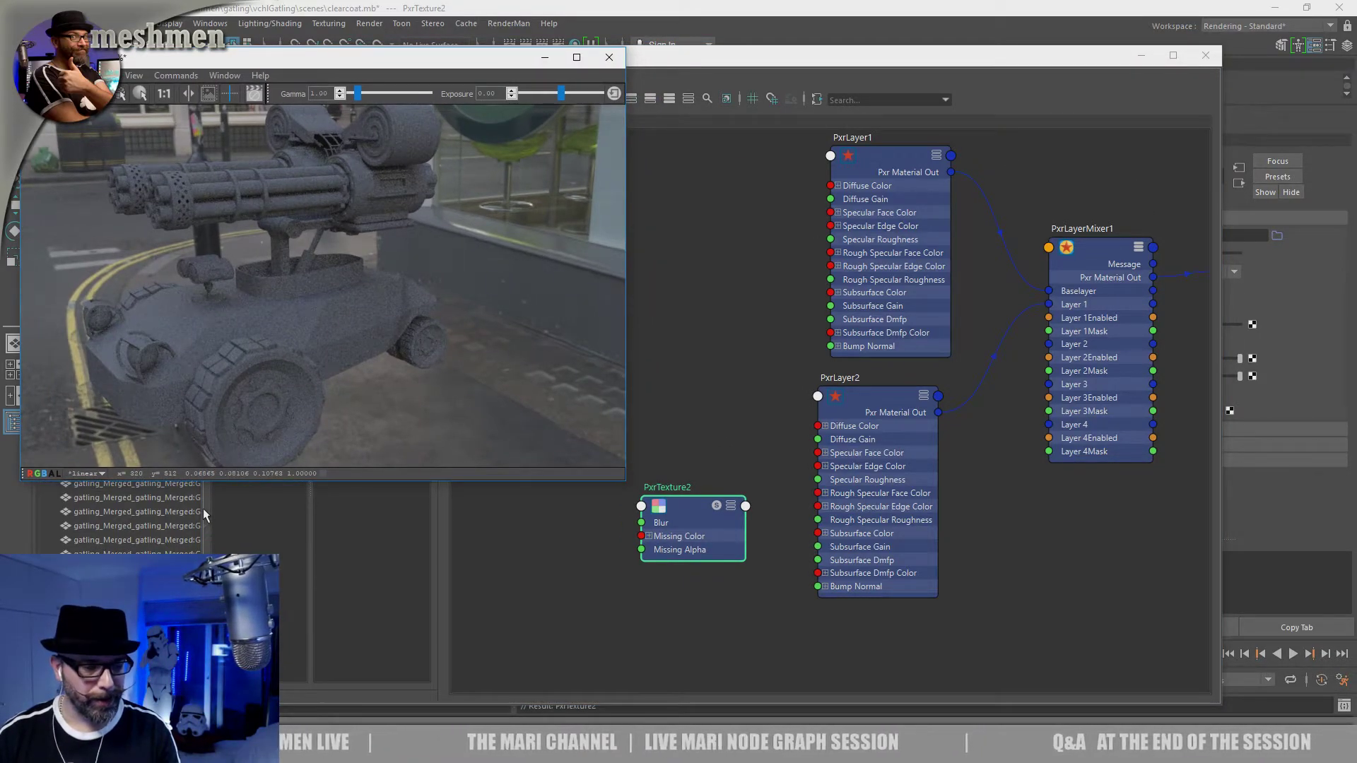
pyautogui.moveTo(204, 507); pyautogui.dragTo(487, 497)
pyautogui.keyDown('alt'); pyautogui.moveTo(897, 388); pyautogui.dragTo(738, 434, button='middle'); pyautogui.keyUp('alt')
pyautogui.moveTo(910, 57); pyautogui.dragTo(730, 68)
# Step: Load COLclean.1001.tex from the project's mari/out/tx folder as the new PxrTexture node's file
pyautogui.click(1276, 236)
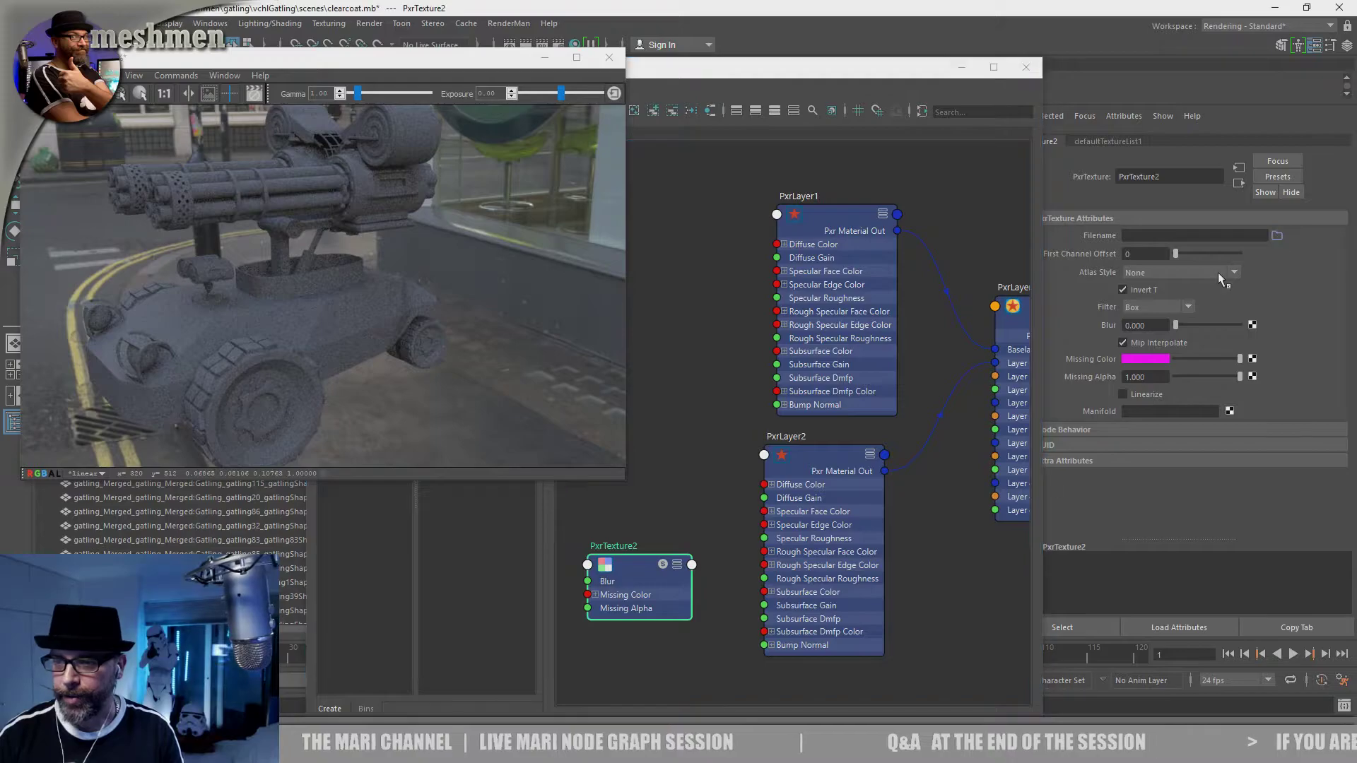
pyautogui.moveTo(835, 192); pyautogui.dragTo(949, 191)
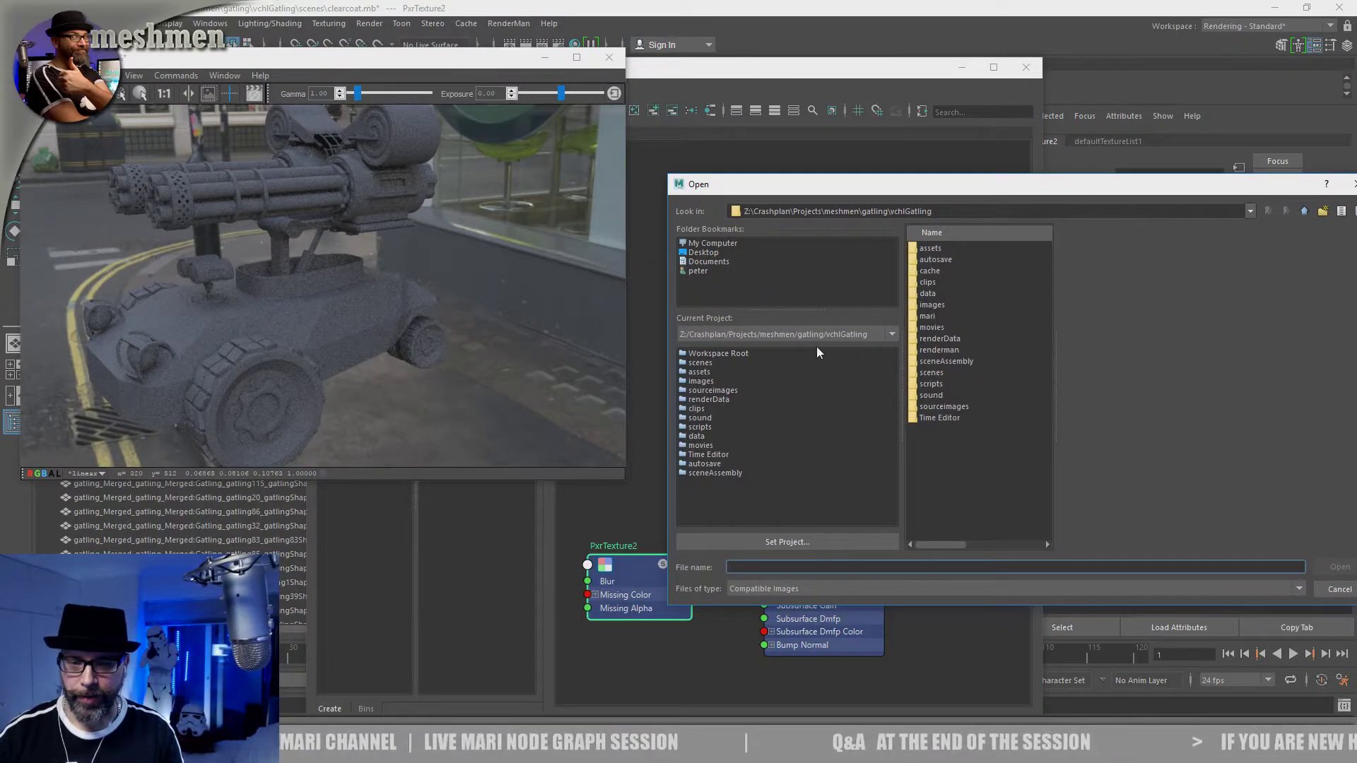
pyautogui.doubleClick(928, 316)
pyautogui.doubleClick(924, 247)
pyautogui.click(924, 270)
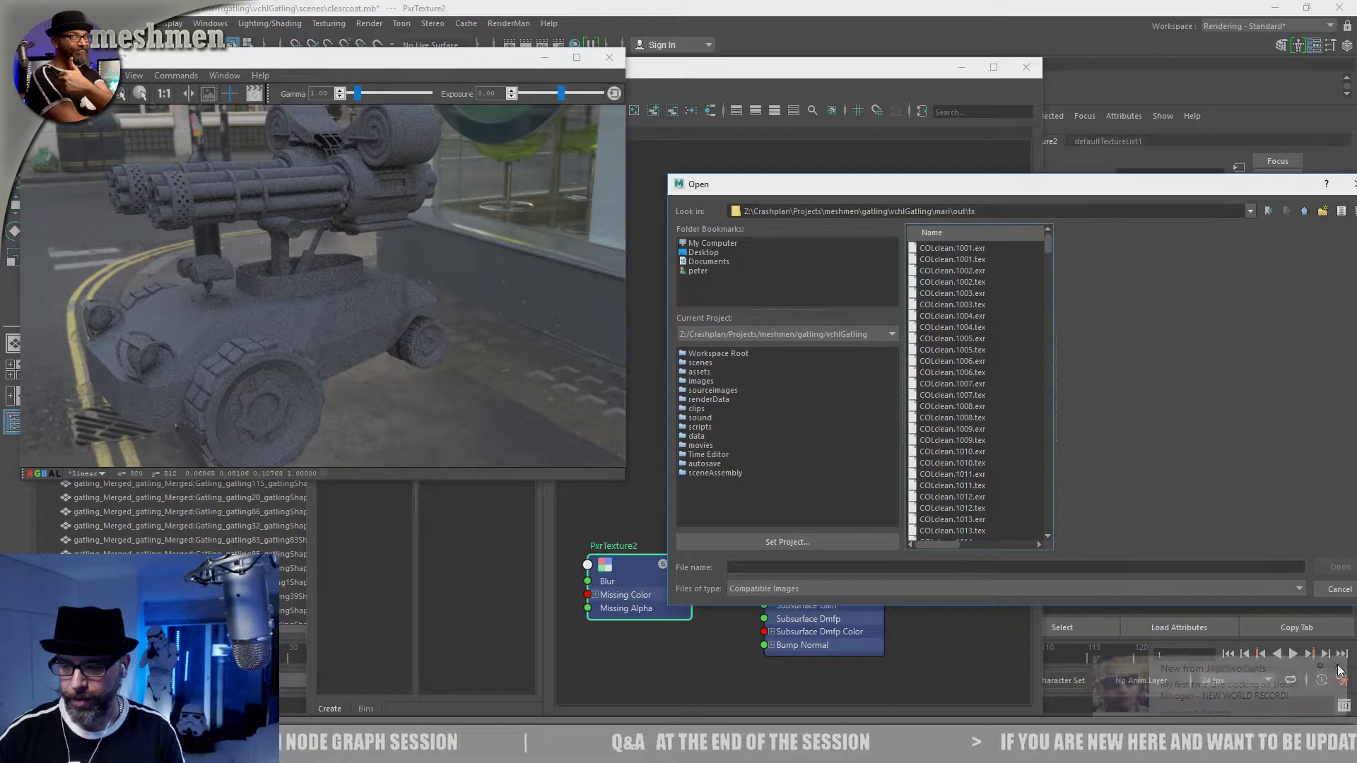
pyautogui.click(947, 248)
pyautogui.moveTo(1064, 185); pyautogui.dragTo(852, 98)
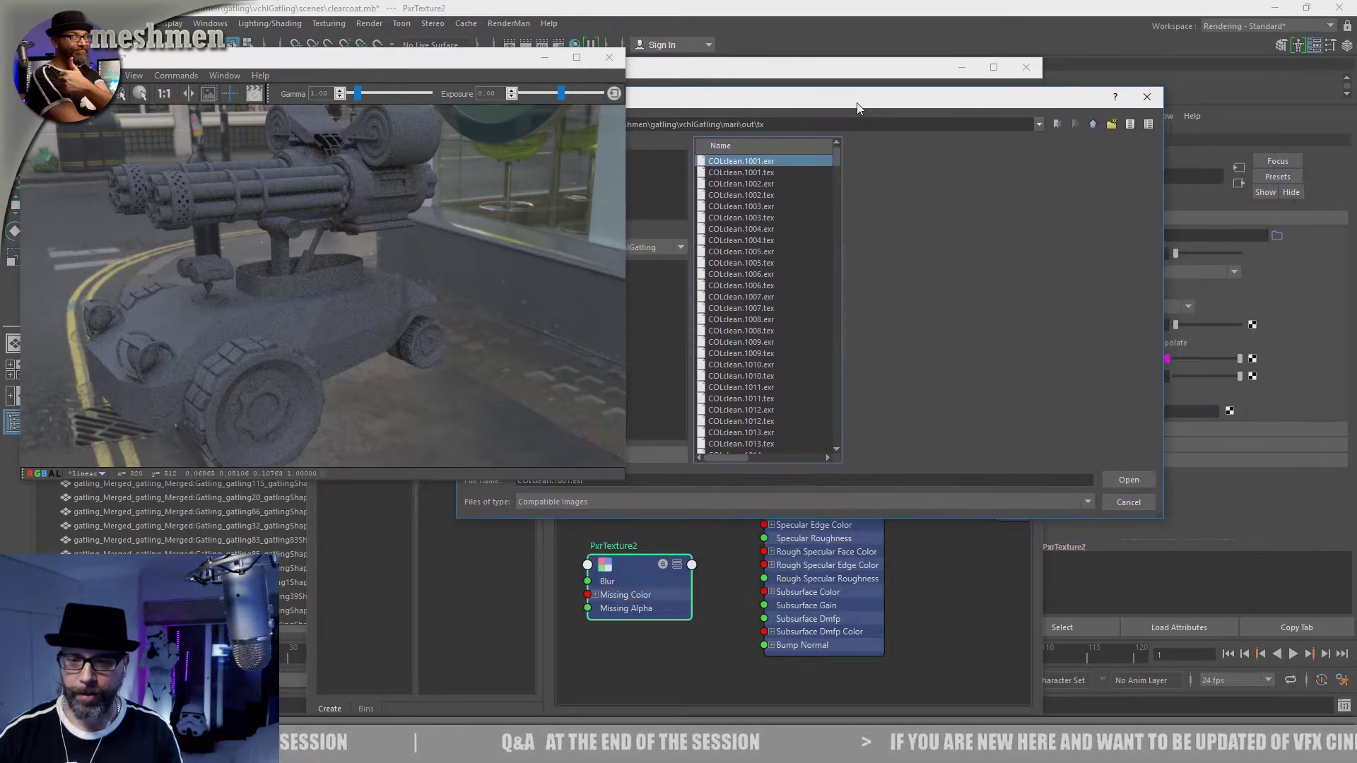
pyautogui.click(768, 173)
pyautogui.click(1125, 479)
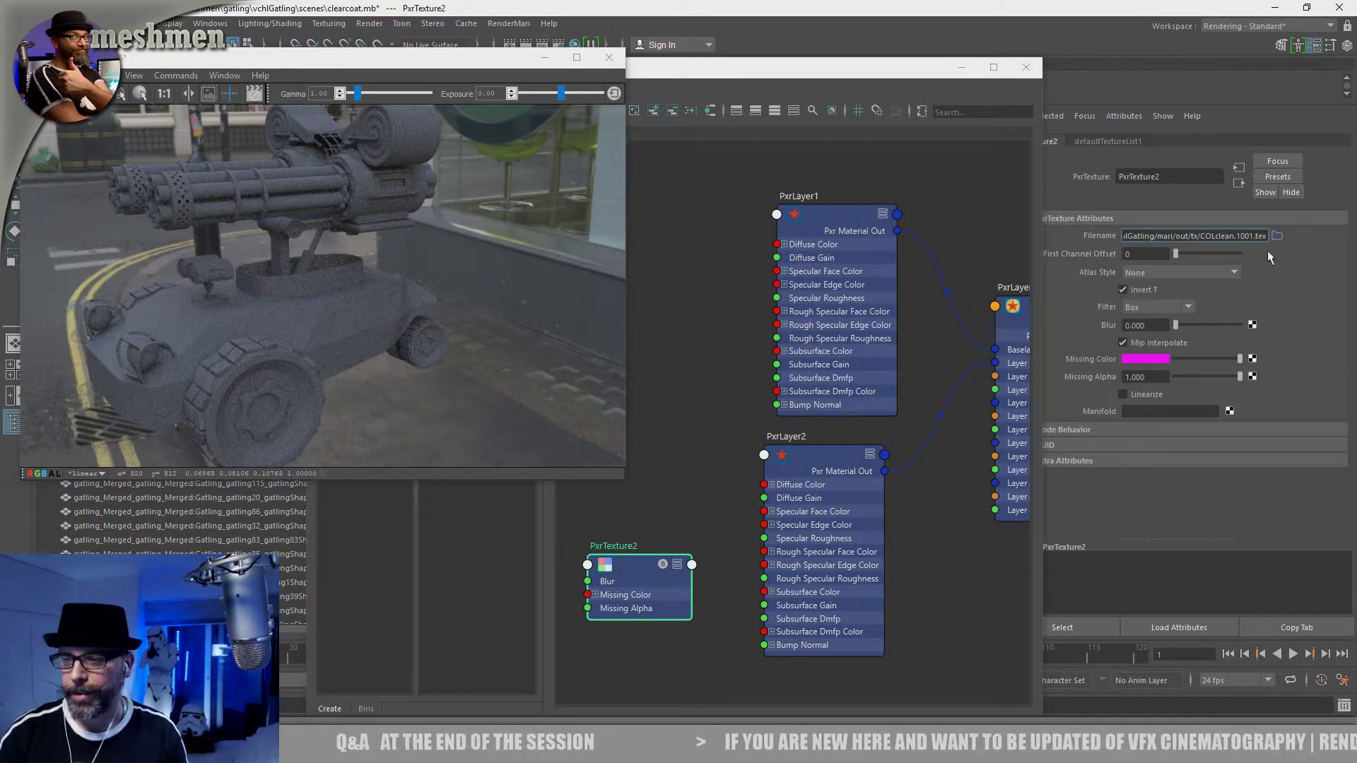
# Step: Replace the 1001 tile number in the texture's filename with _MAPID_, giving COLclean._MAPID_.tex
pyautogui.press('BackSpace')
pyautogui.press('BackSpace')
pyautogui.press('BackSpace')
pyautogui.press('BackSpace')
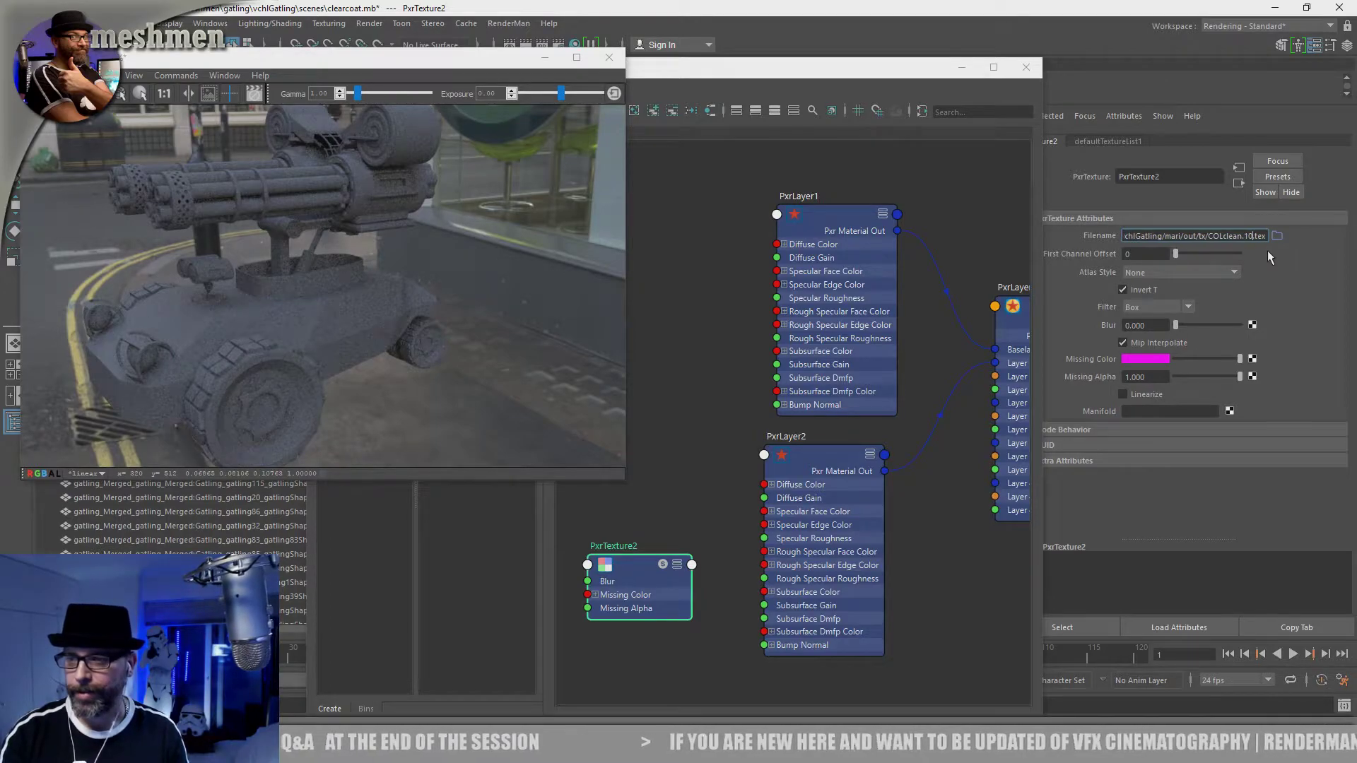
pyautogui.write('_')
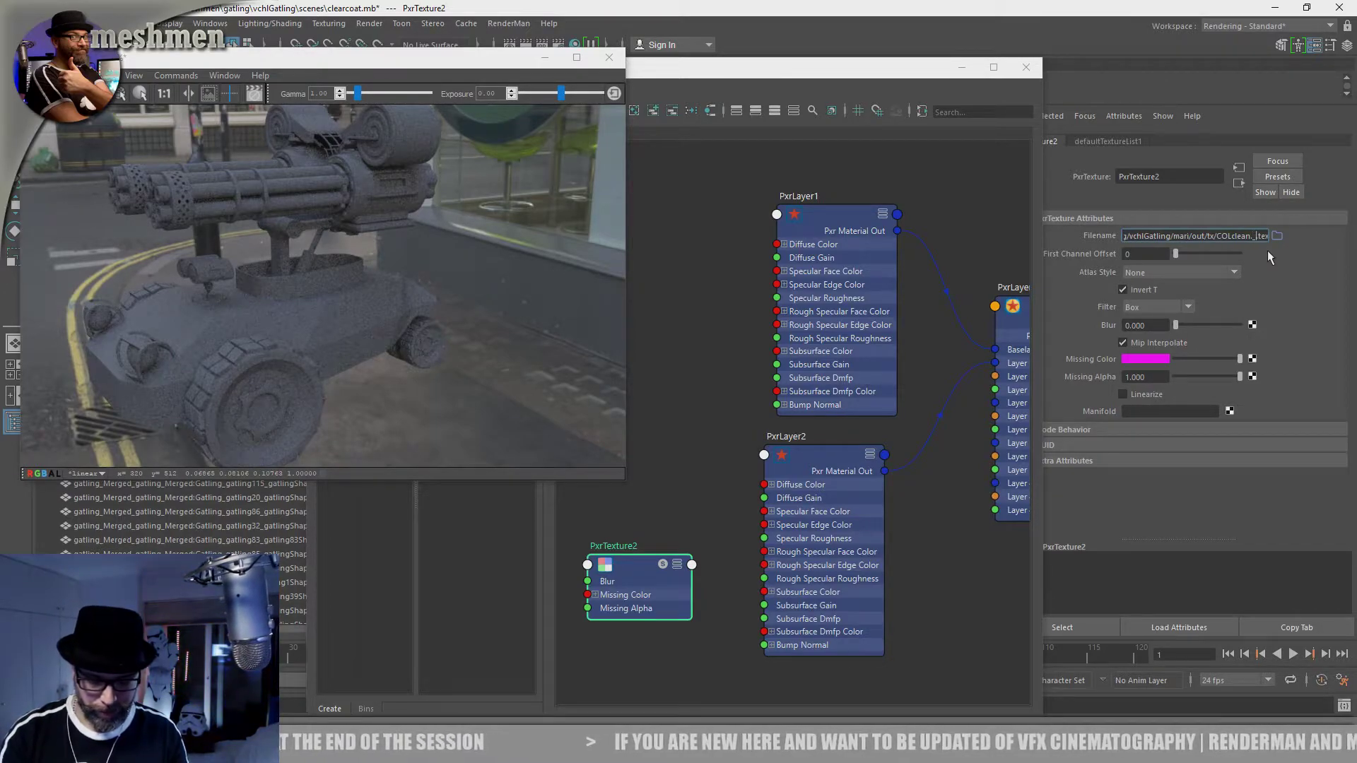
pyautogui.write('MAPID_.tex')
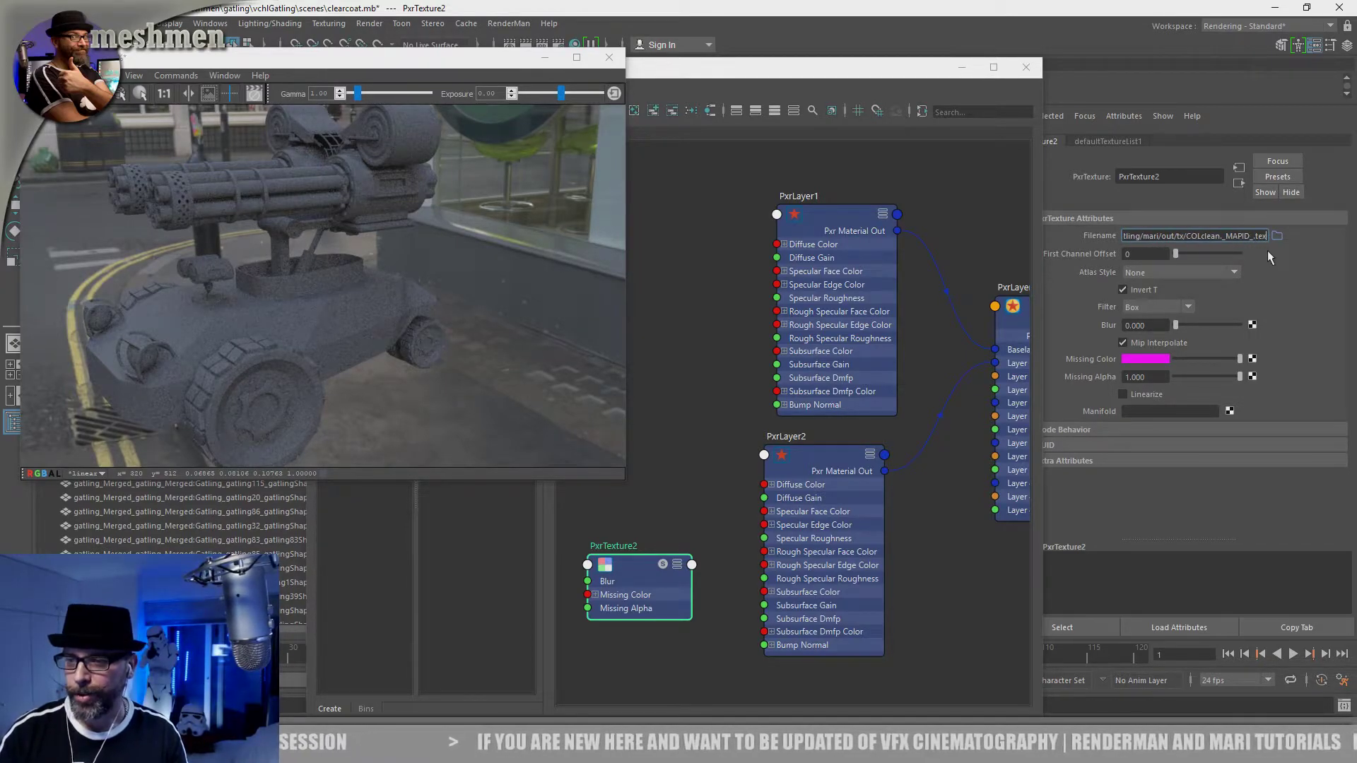
pyautogui.press('Return')
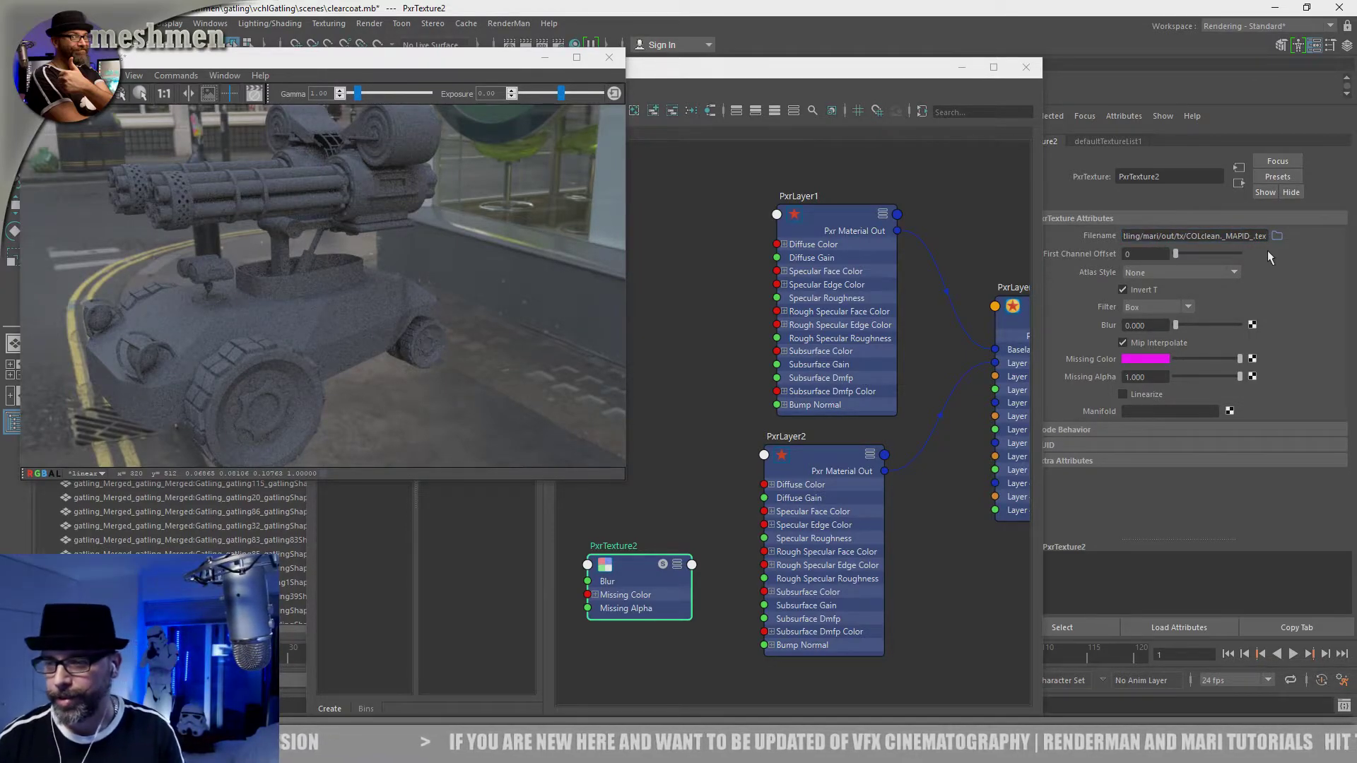
# Step: Set the color texture's atlas style to UDIM (Mari)
pyautogui.click(1171, 268)
pyautogui.click(1159, 299)
pyautogui.moveTo(651, 563); pyautogui.dragTo(633, 541)
pyautogui.click(1163, 272)
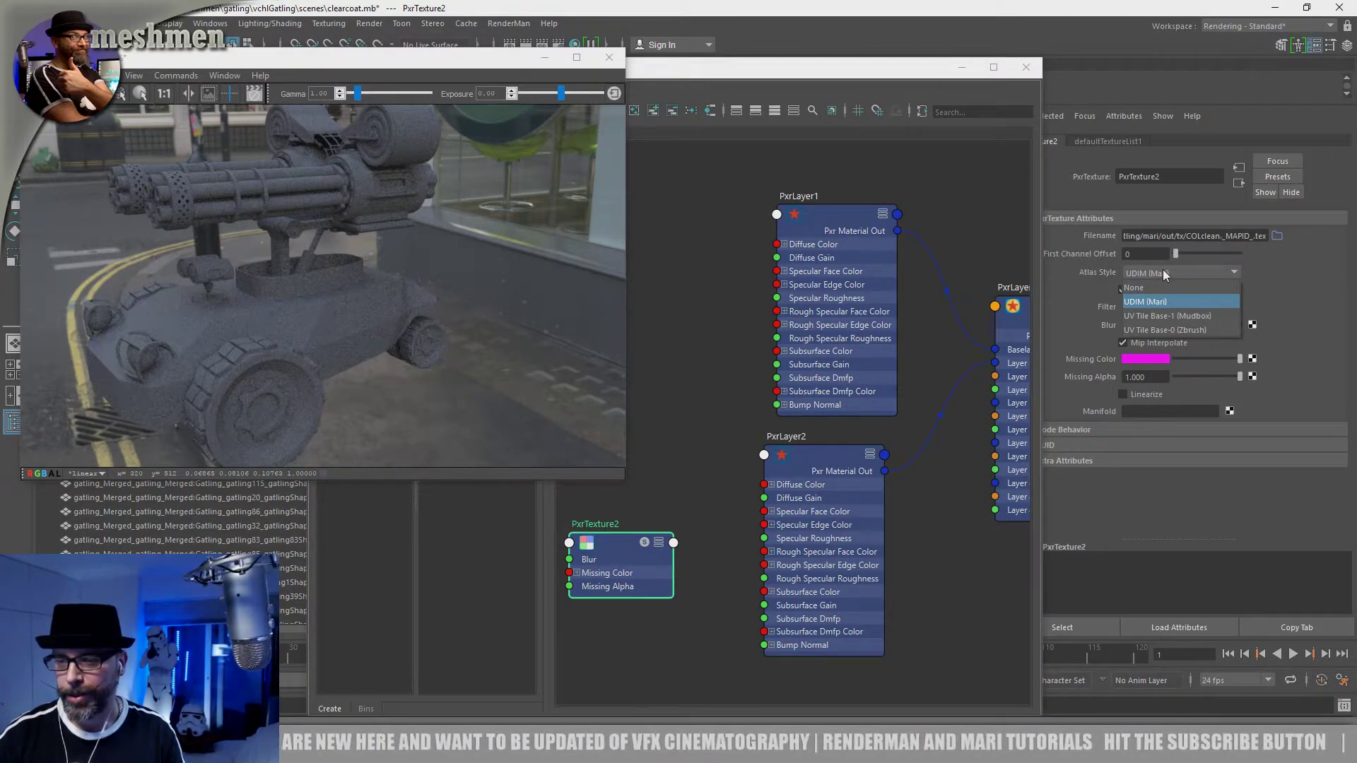
pyautogui.click(1142, 299)
# Step: Expand the color texture node and connect its Result RGB output to PxrLayer2's Diffuse Color
pyautogui.moveTo(646, 549); pyautogui.dragTo(611, 541)
pyautogui.click(647, 535)
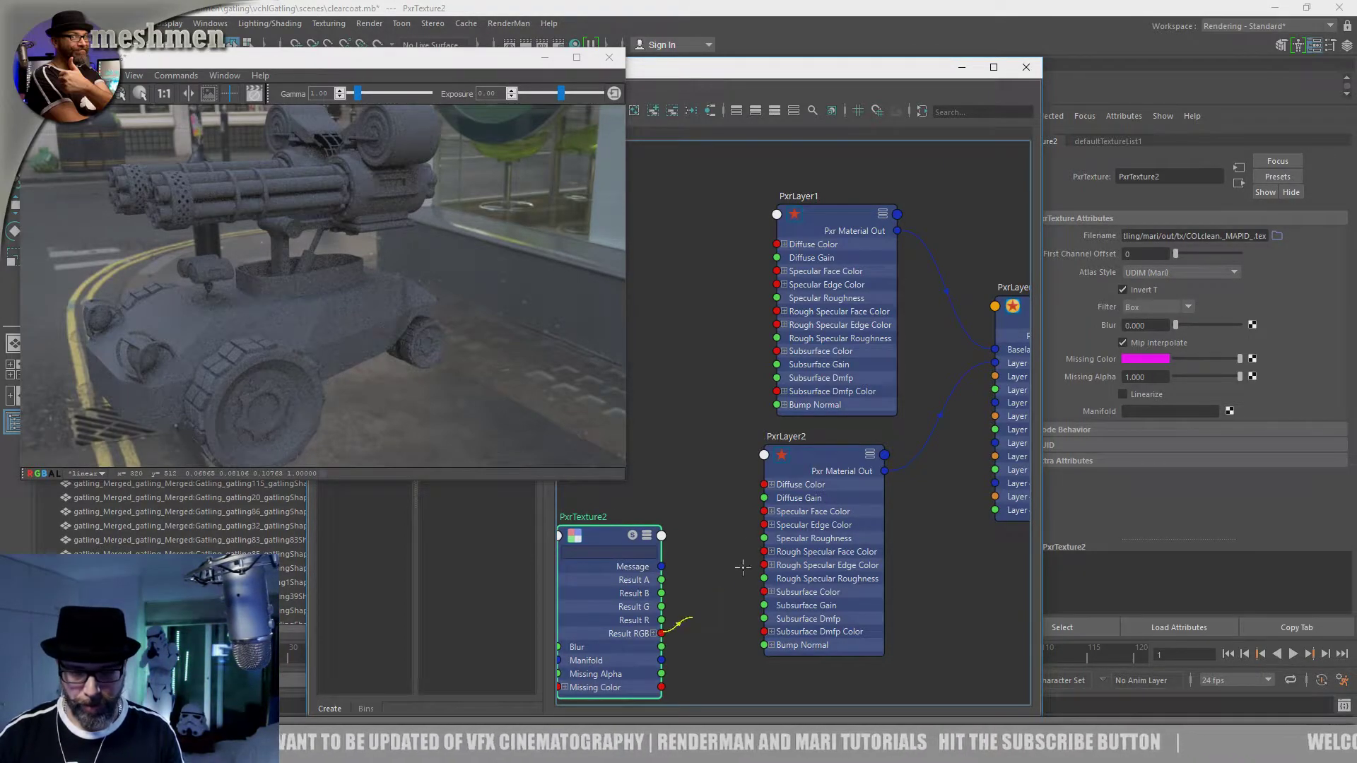
pyautogui.moveTo(756, 492); pyautogui.dragTo(805, 461)
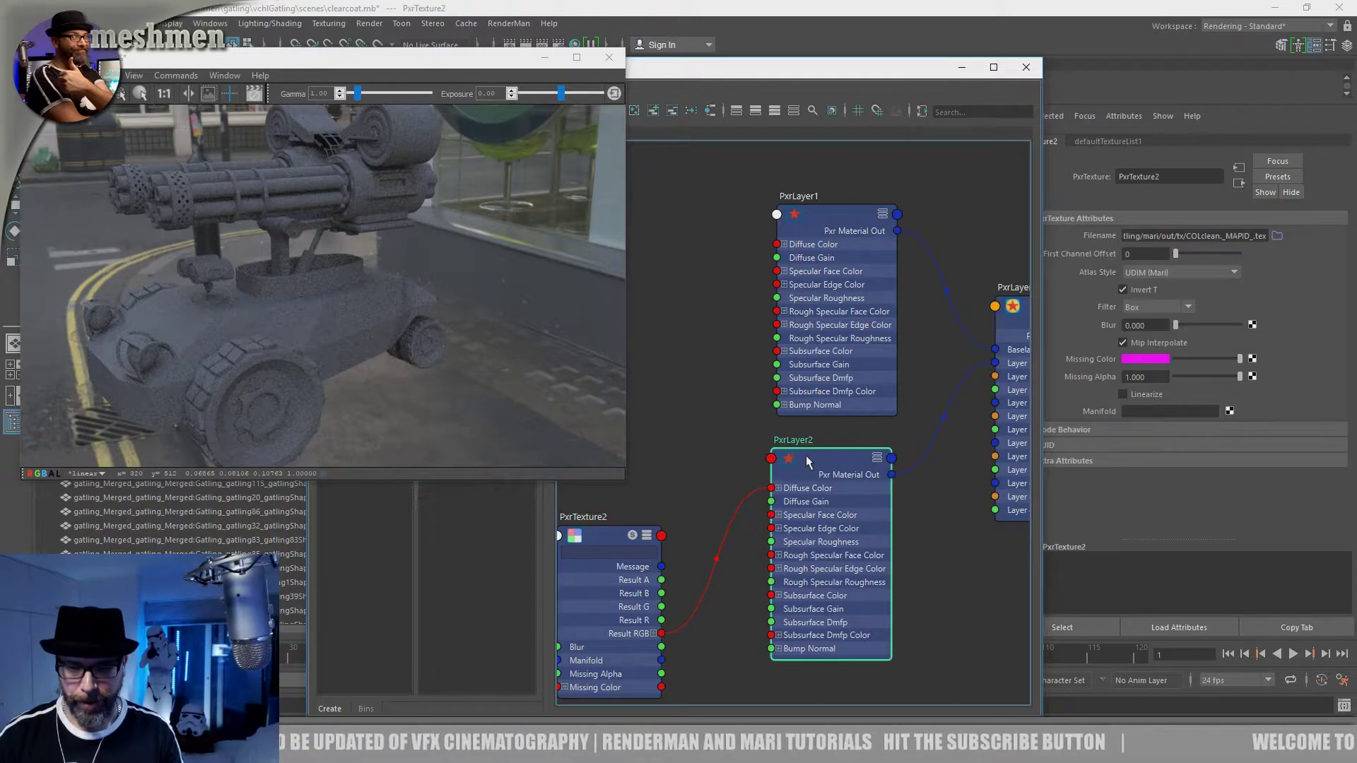
# Step: Reposition the Hypershade and render view windows to see the textured vehicle beside the node graph
pyautogui.scroll(2, 806, 461)
pyautogui.moveTo(704, 78); pyautogui.dragTo(899, 240)
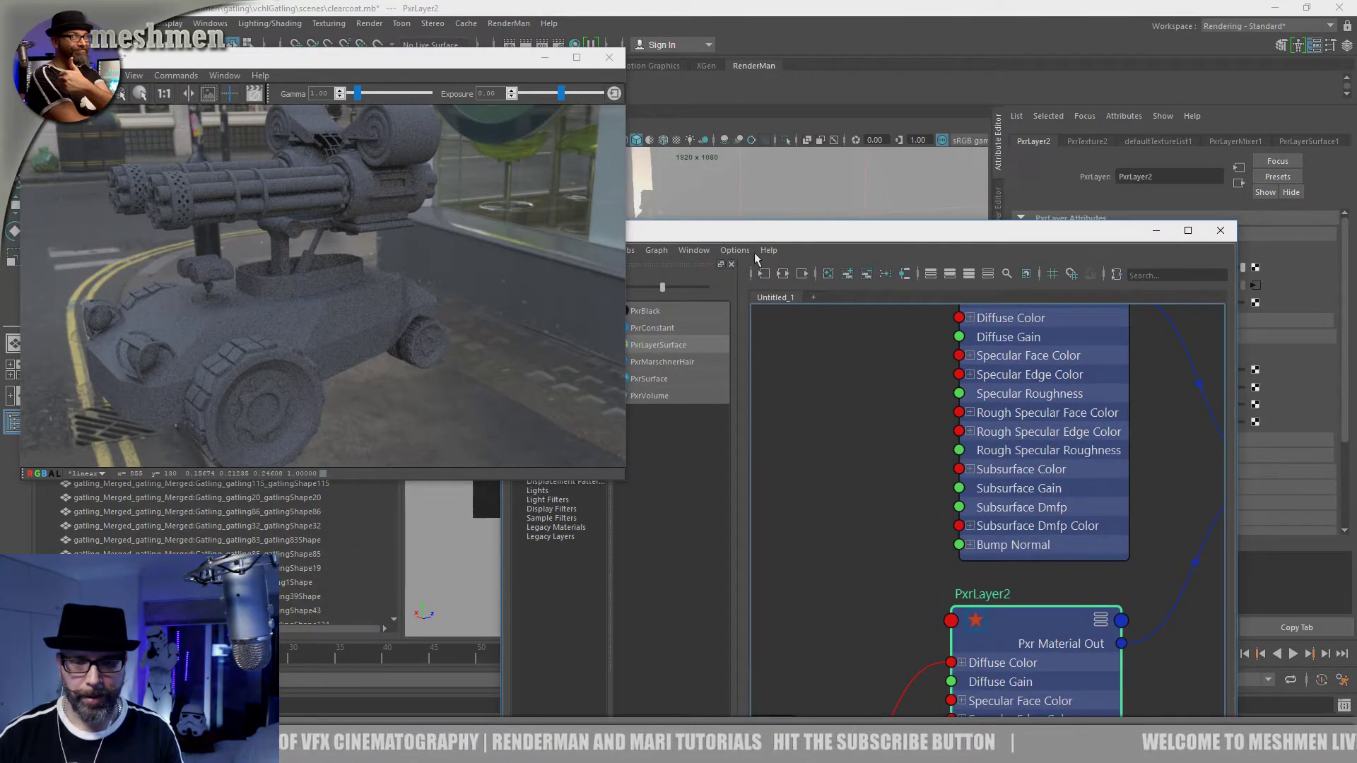
pyautogui.moveTo(318, 65); pyautogui.dragTo(407, 137)
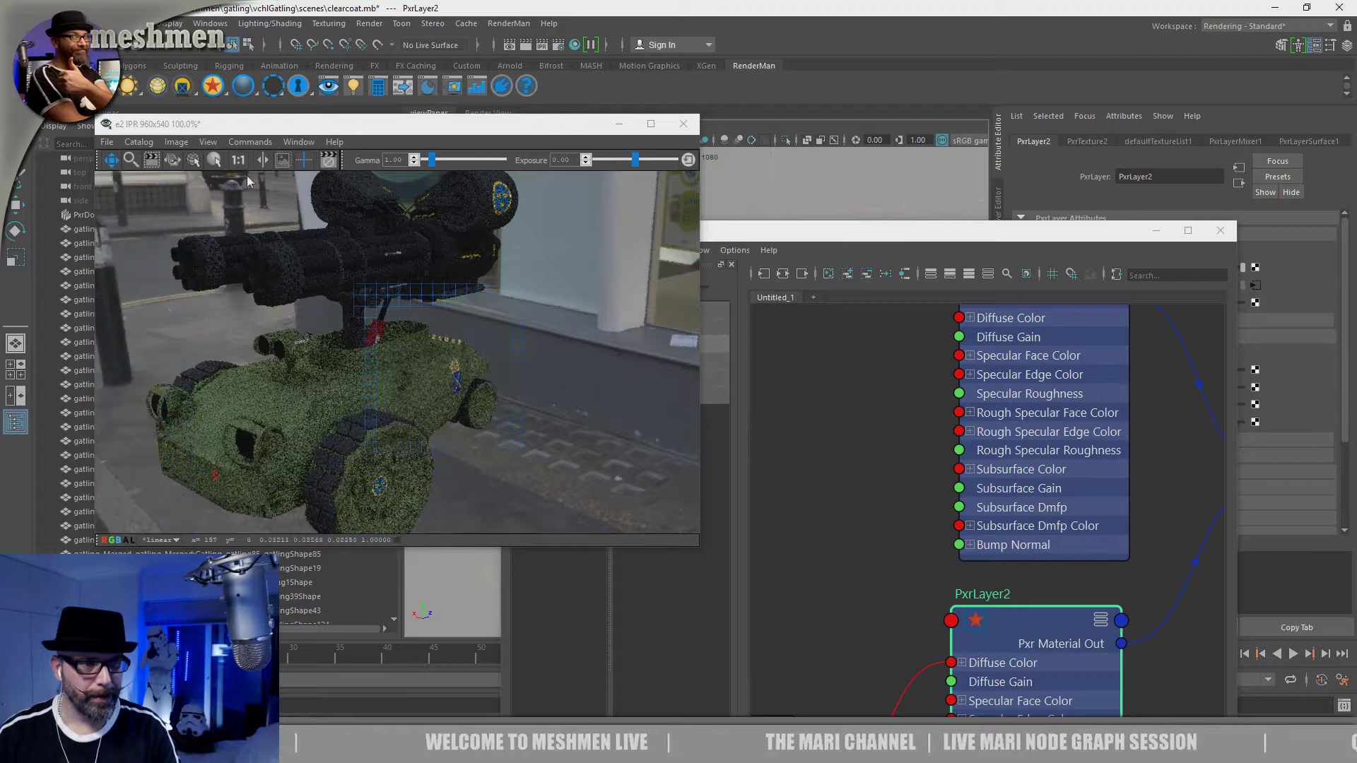
pyautogui.moveTo(734, 238); pyautogui.dragTo(689, 128)
pyautogui.moveTo(539, 134); pyautogui.dragTo(398, 185)
pyautogui.scroll(-2, 820, 420)
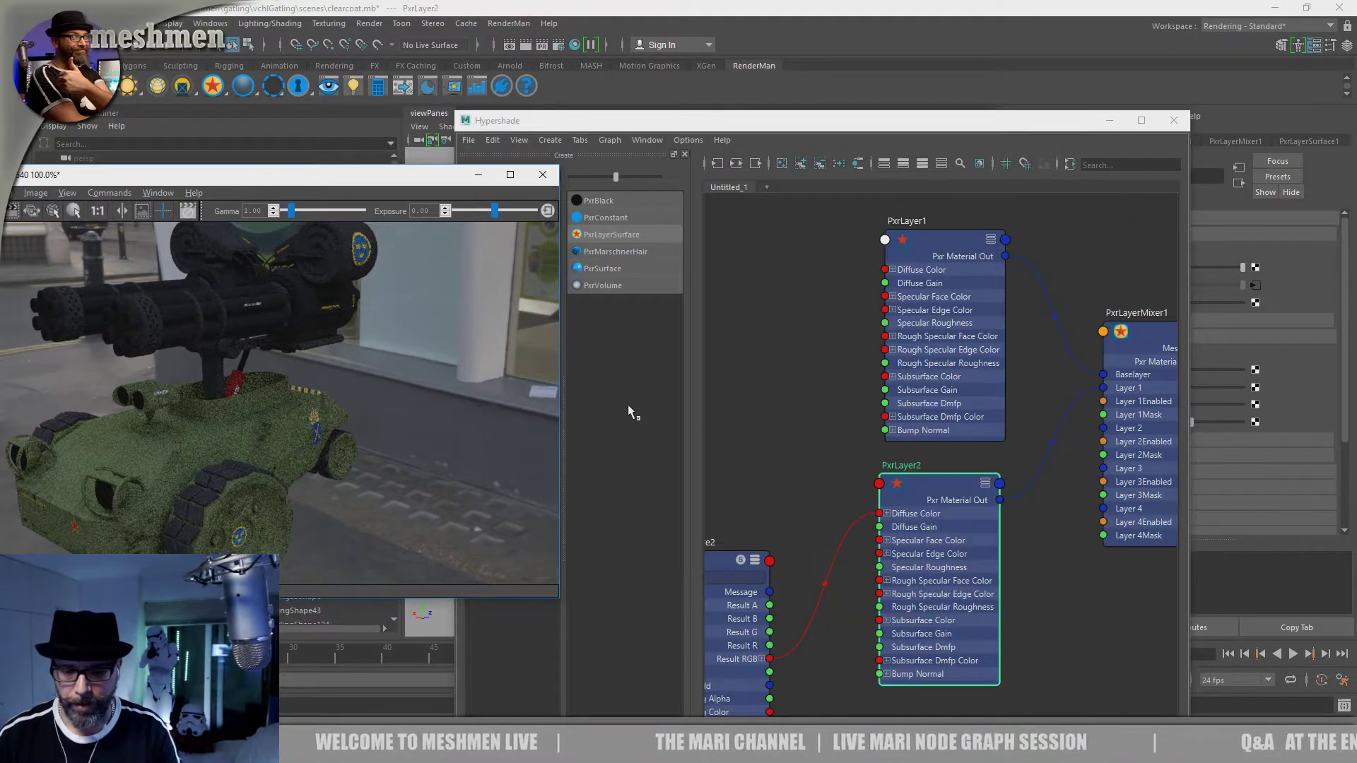
# Step: Start creating another node above the color texture node in the Hypershade graph
pyautogui.keyDown('alt'); pyautogui.moveTo(740, 463); pyautogui.dragTo(869, 329, button='middle'); pyautogui.keyUp('alt')
pyautogui.click(764, 382)
pyautogui.press('Tab')
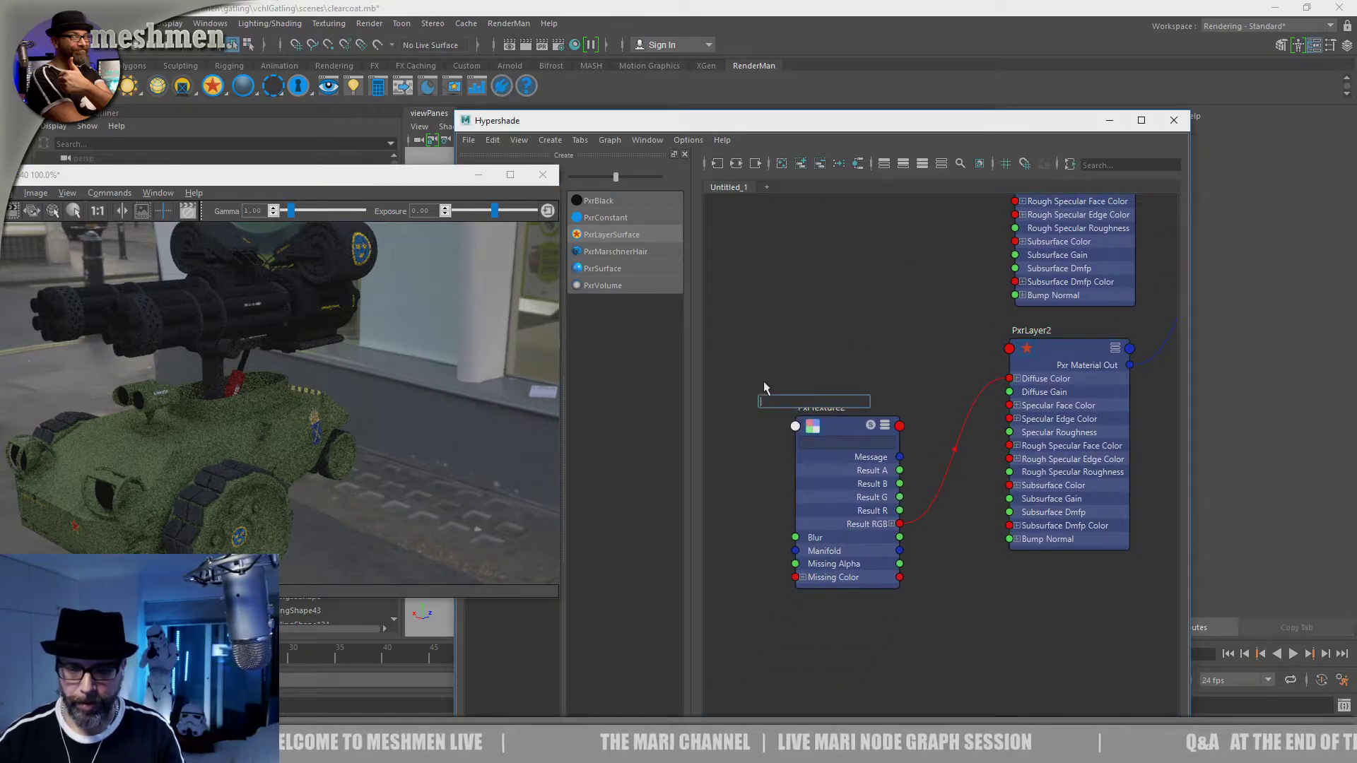
# Step: Add a new PxrTexture node to the shading graph and arrange it above the existing PxrTexture2 node
pyautogui.write('pxrt')
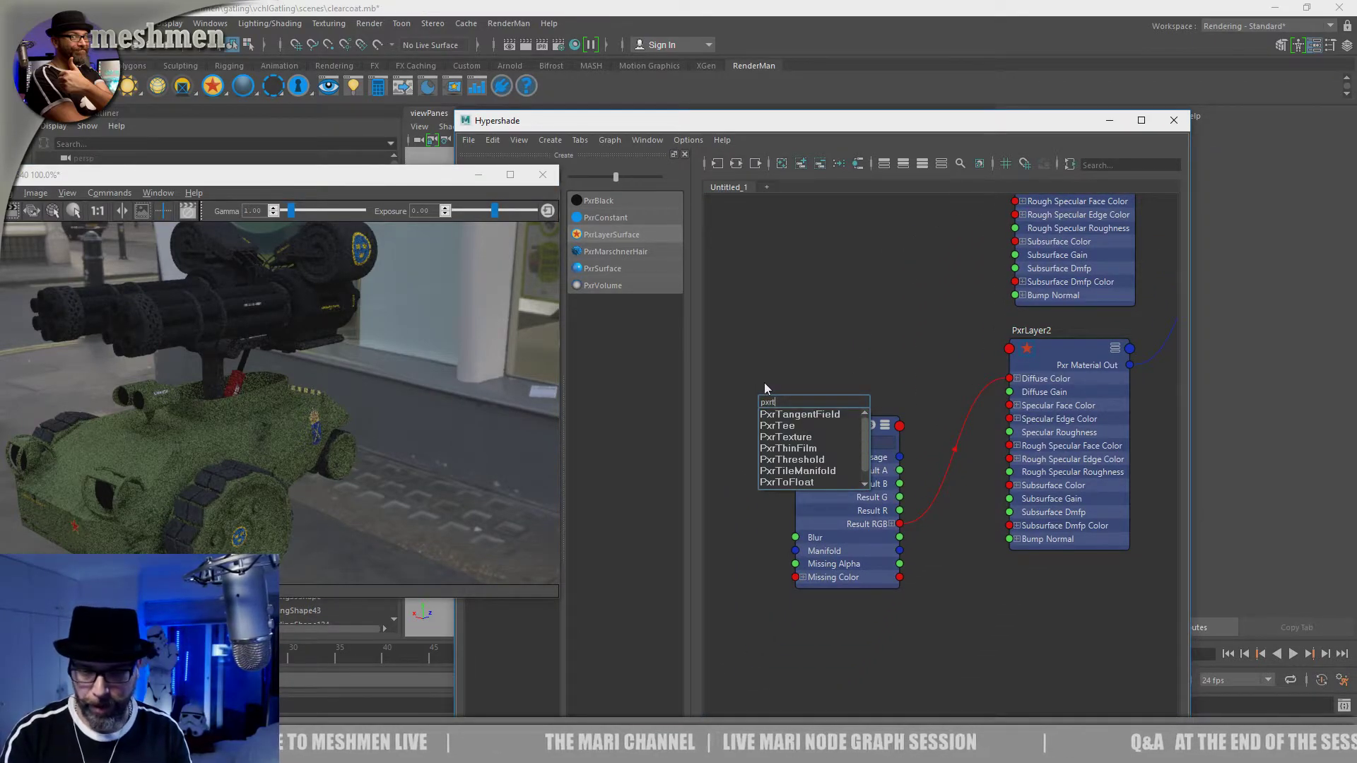
pyautogui.press('Down')
pyautogui.press('Down')
pyautogui.press('Down')
pyautogui.press('Return')
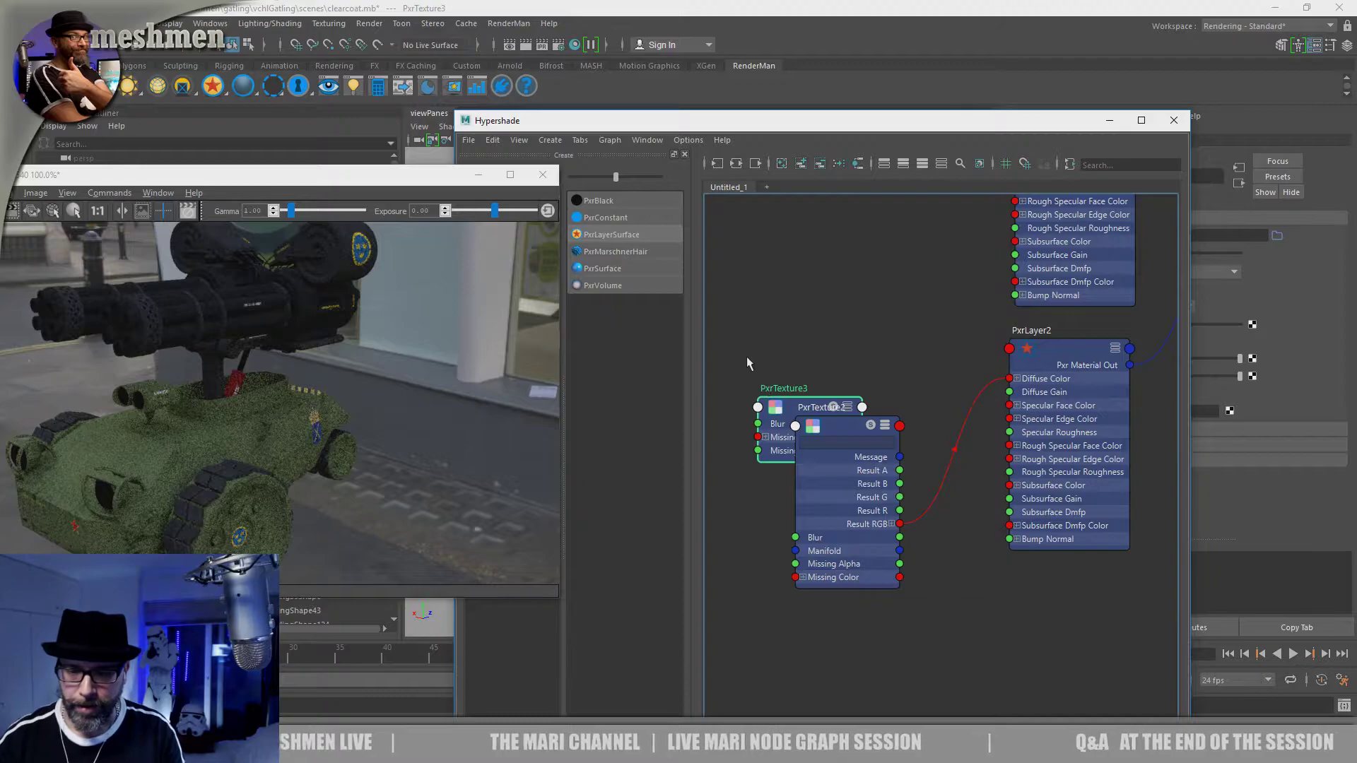
pyautogui.moveTo(838, 424); pyautogui.dragTo(833, 470)
pyautogui.click(875, 345)
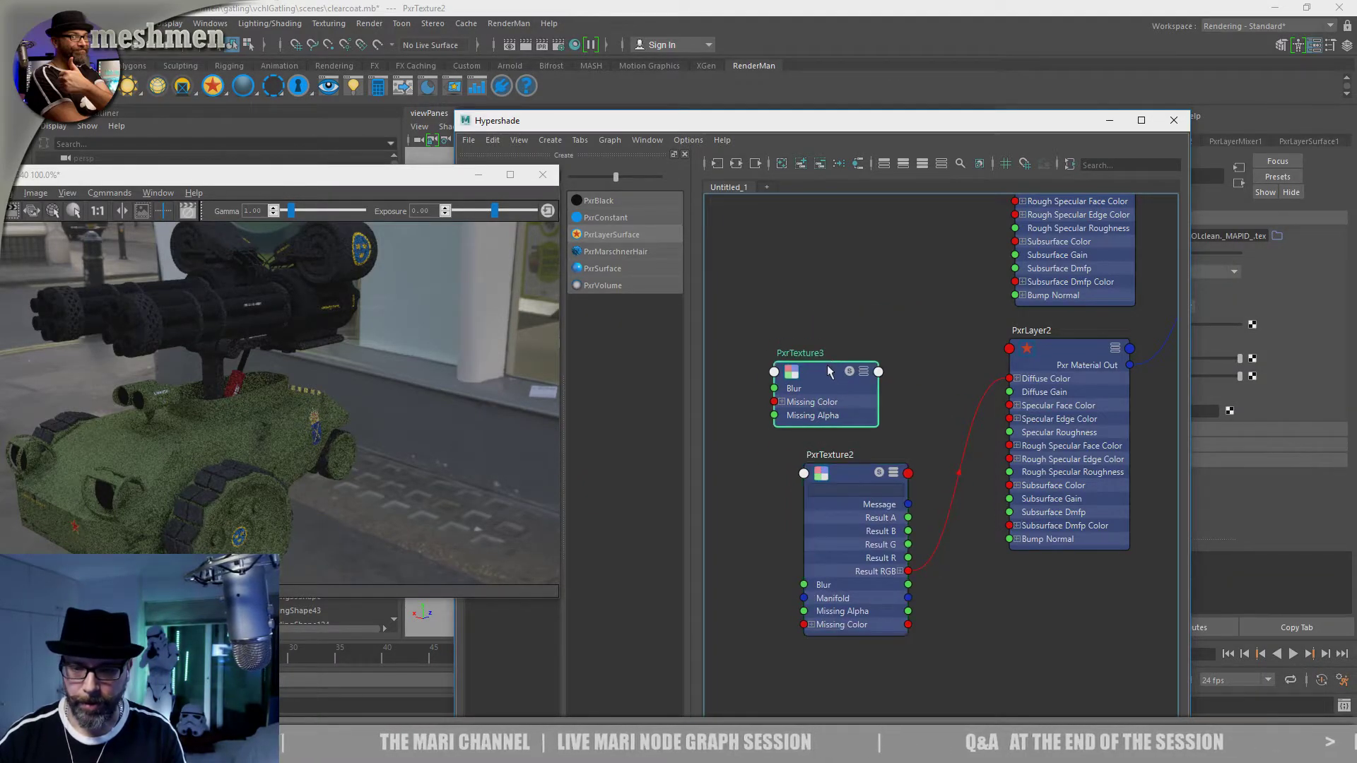
# Step: Rename the new PxrTexture node as Metmask and position it higher in the graph
pyautogui.moveTo(825, 375); pyautogui.dragTo(825, 346)
pyautogui.click(814, 332)
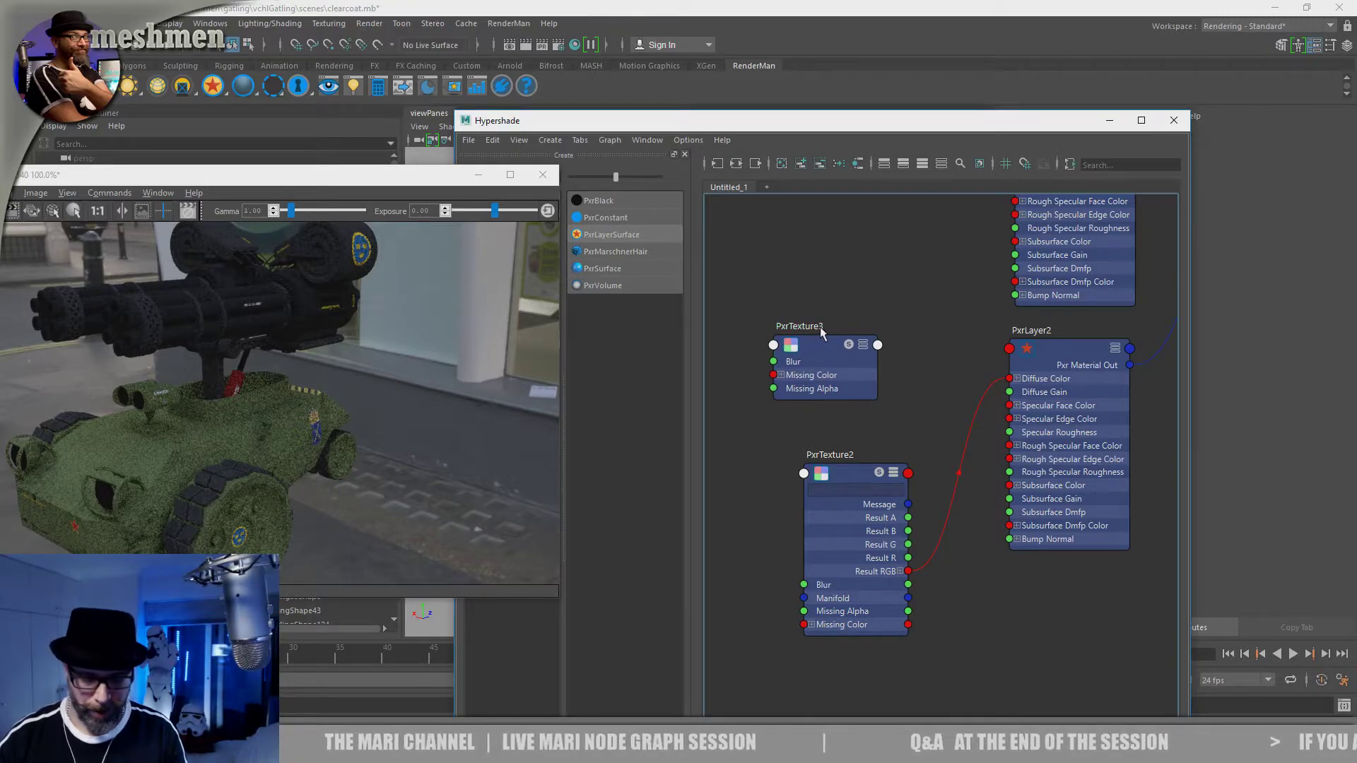
pyautogui.doubleClick(809, 325)
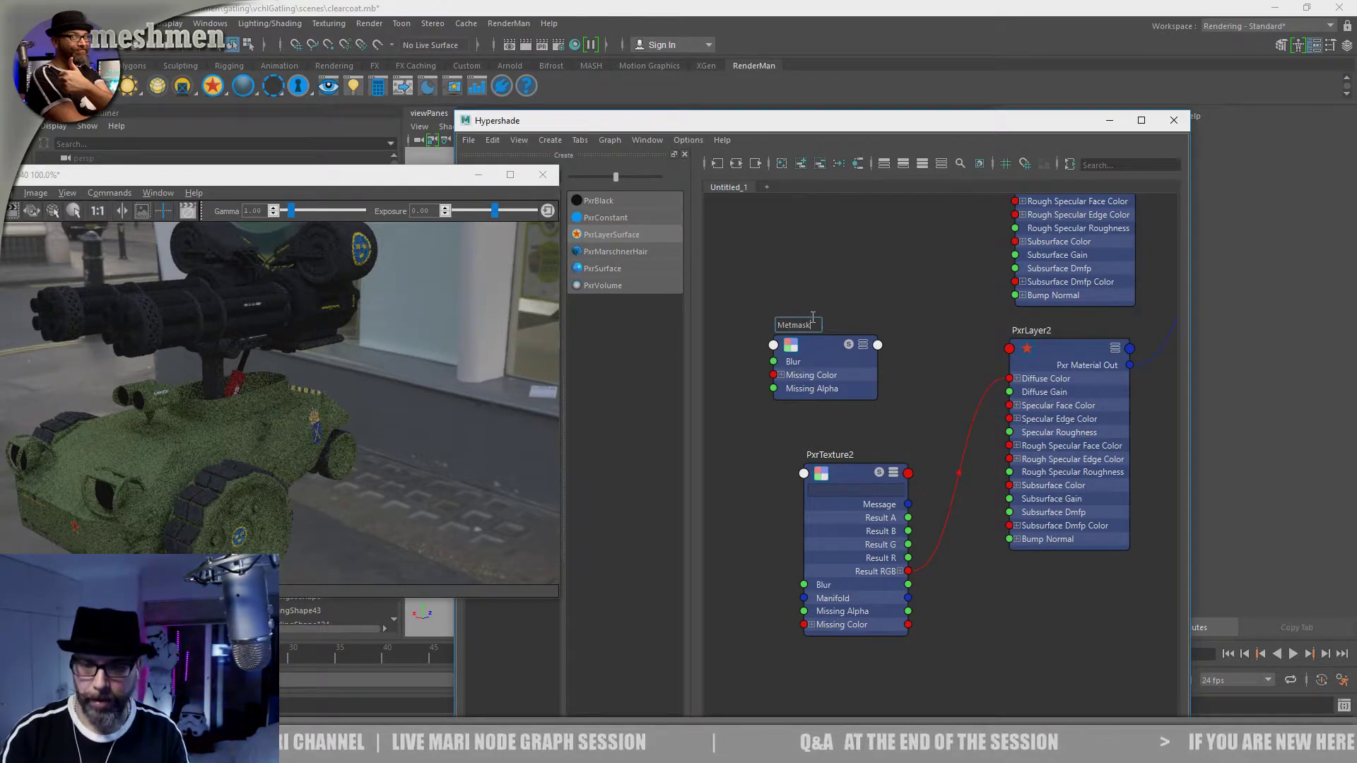
pyautogui.moveTo(816, 357); pyautogui.dragTo(814, 348)
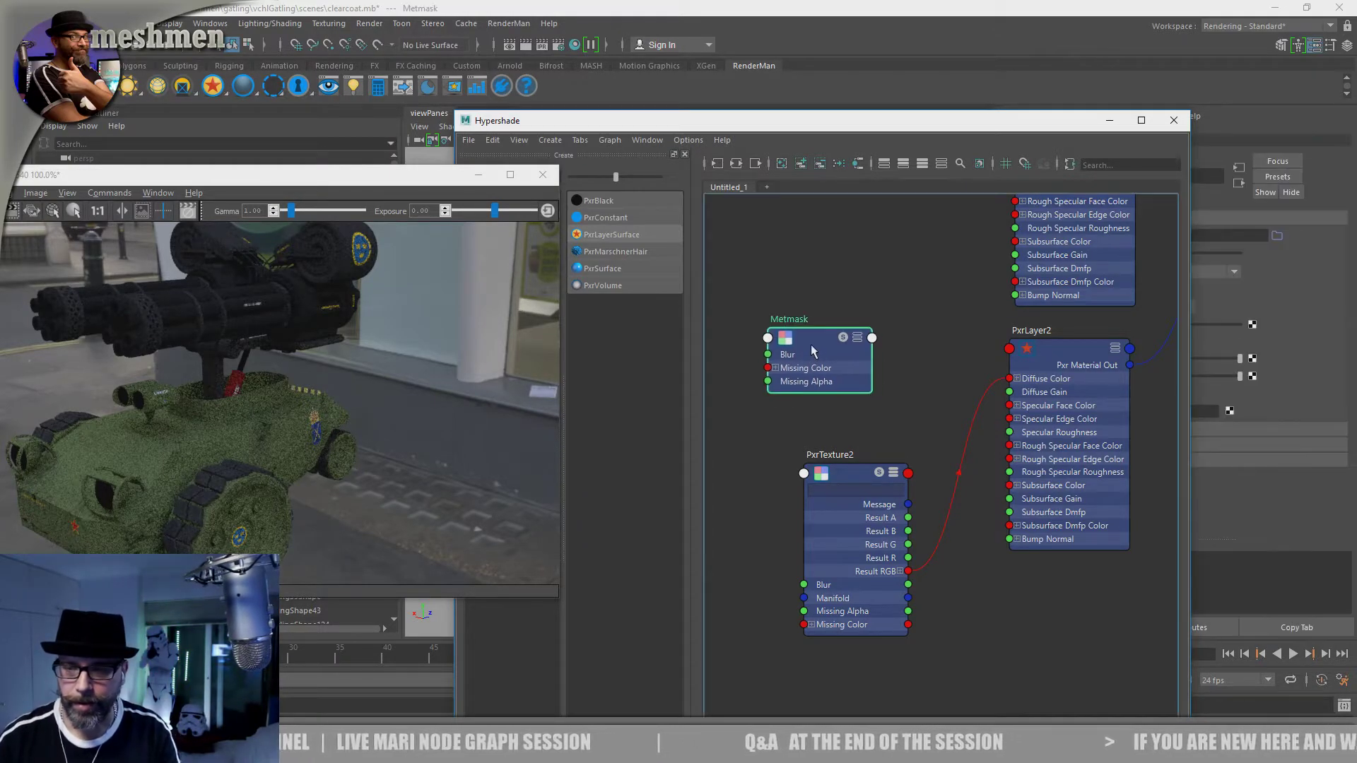
# Step: Load ISOmetalMask.1001.tex from the project's mari/out/tx folder as the Metmask texture's file
pyautogui.moveTo(962, 118); pyautogui.dragTo(853, 109)
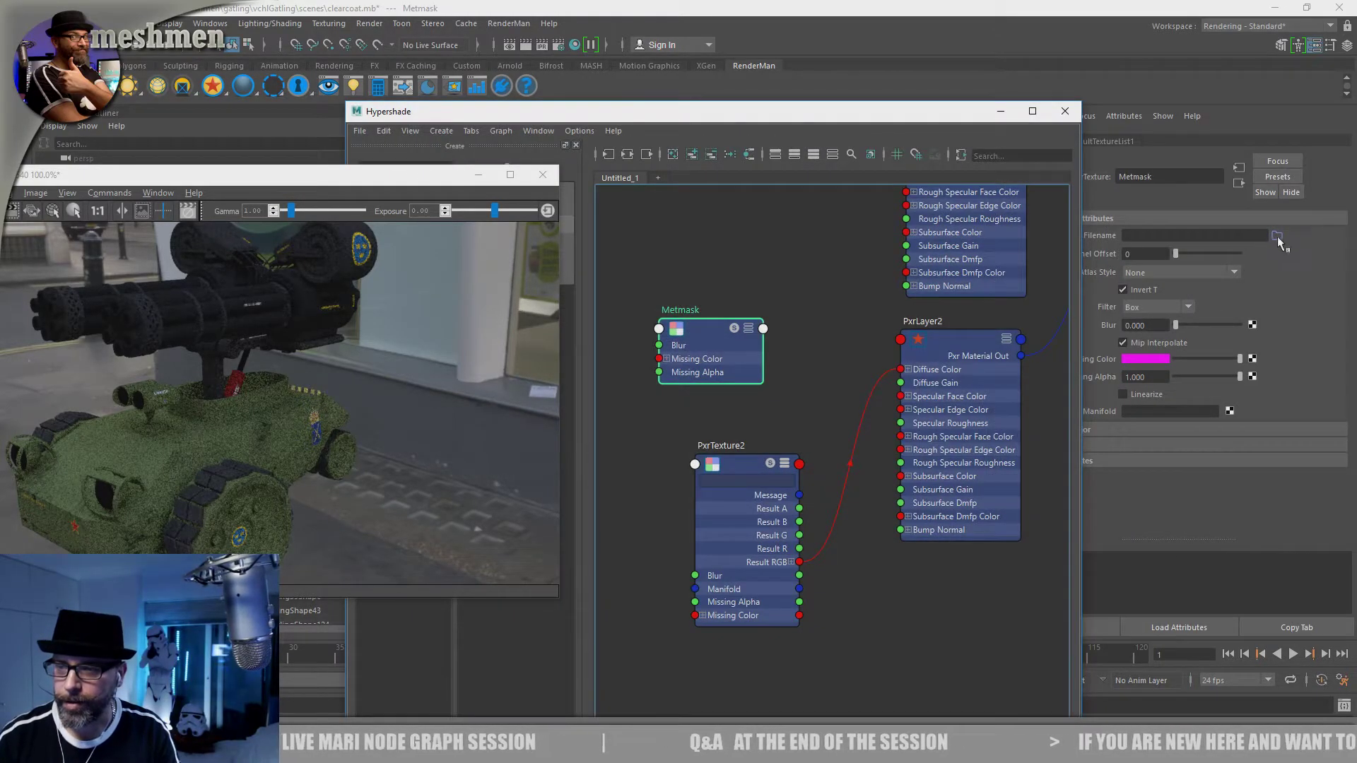
pyautogui.click(1276, 235)
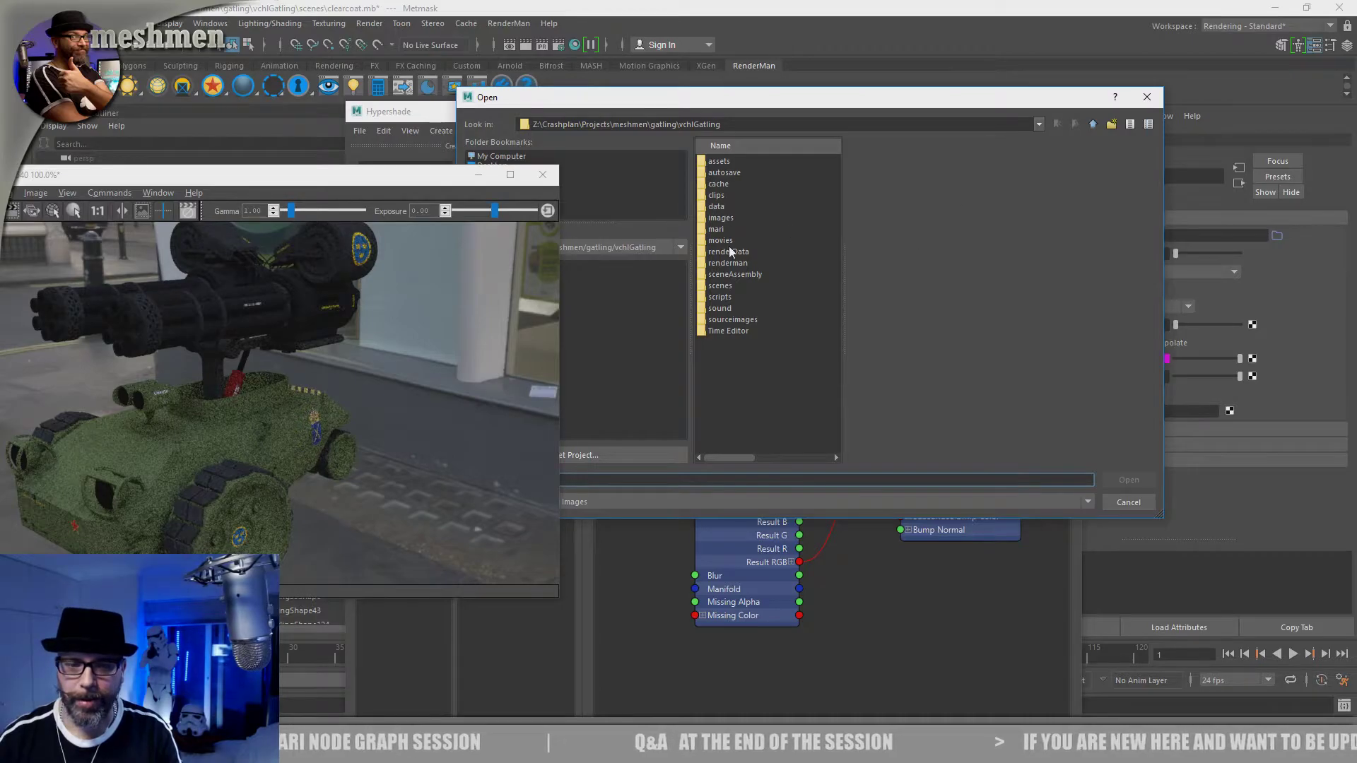
pyautogui.doubleClick(720, 229)
pyautogui.doubleClick(711, 161)
pyautogui.click(714, 184)
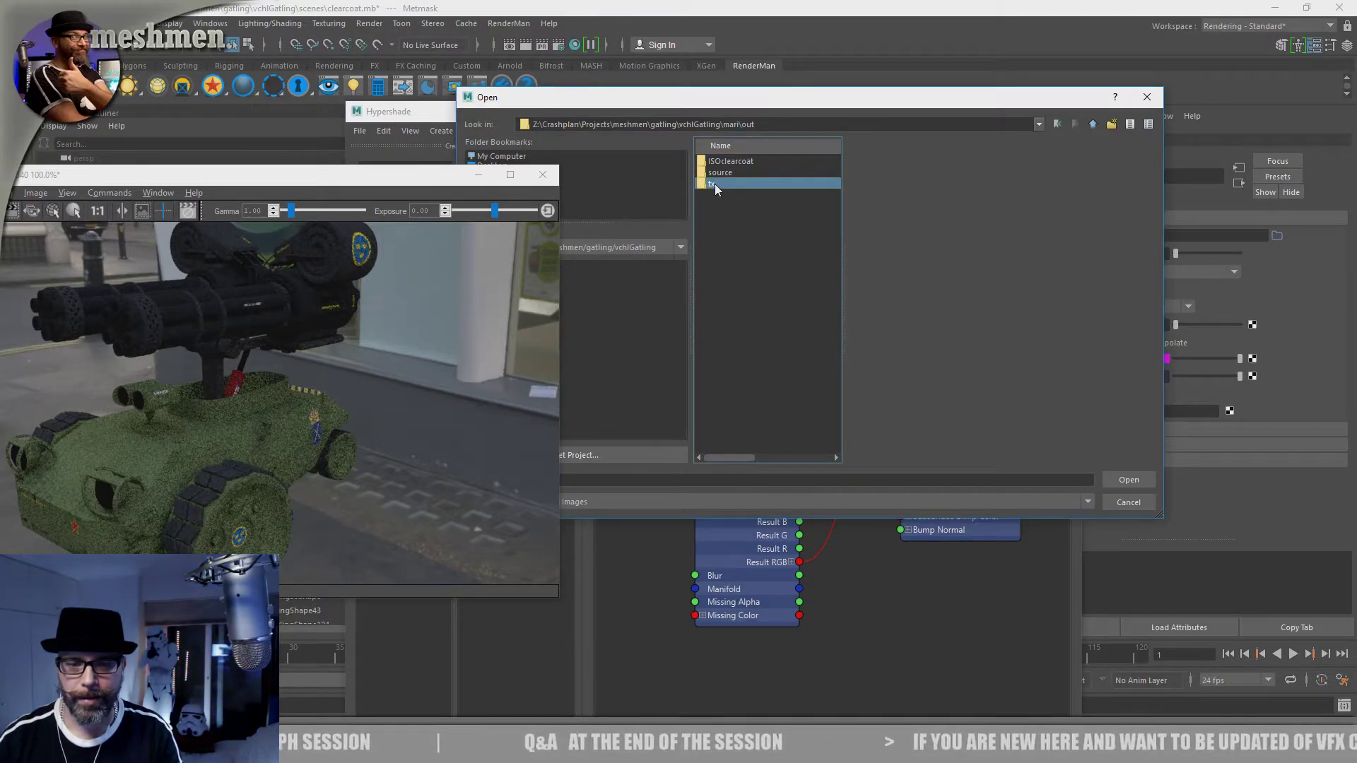
pyautogui.doubleClick(715, 184)
pyautogui.scroll(-20, 763, 255)
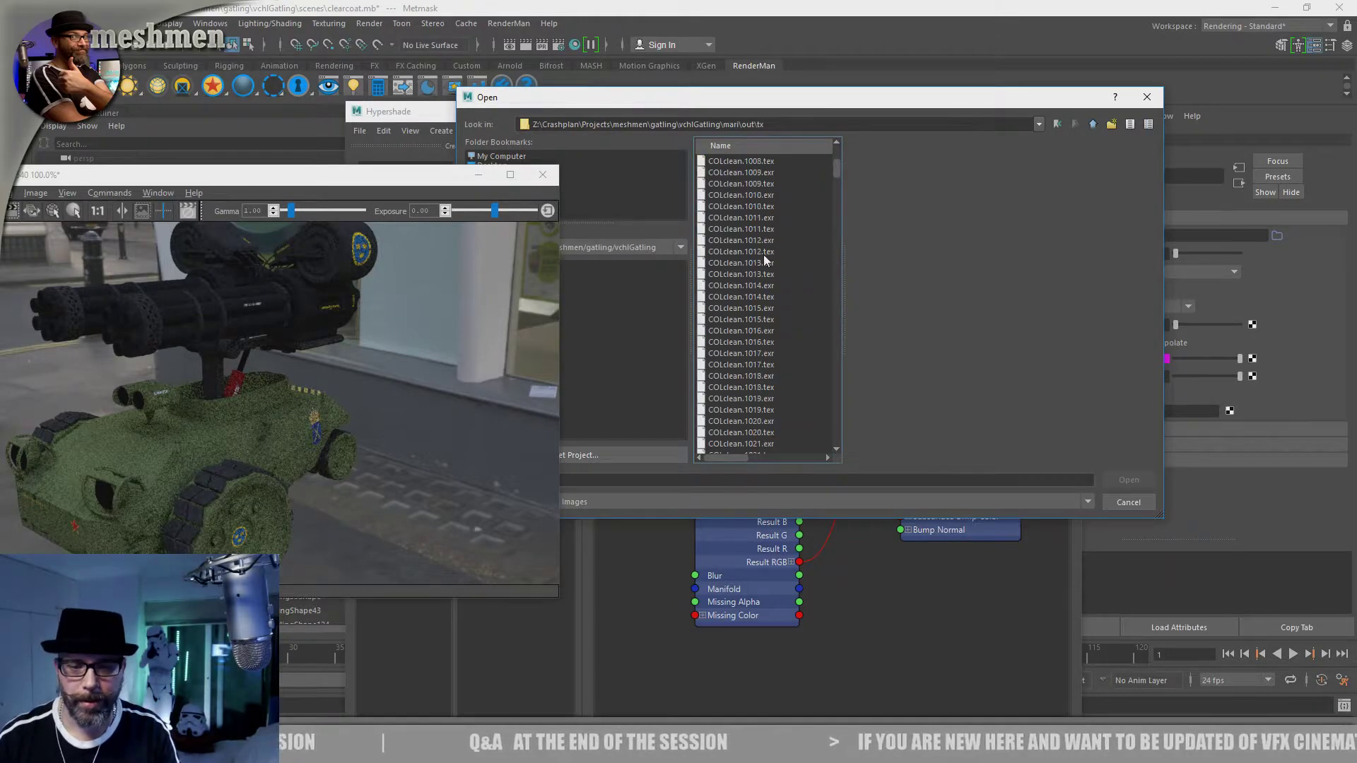
pyautogui.scroll(-20, 763, 251)
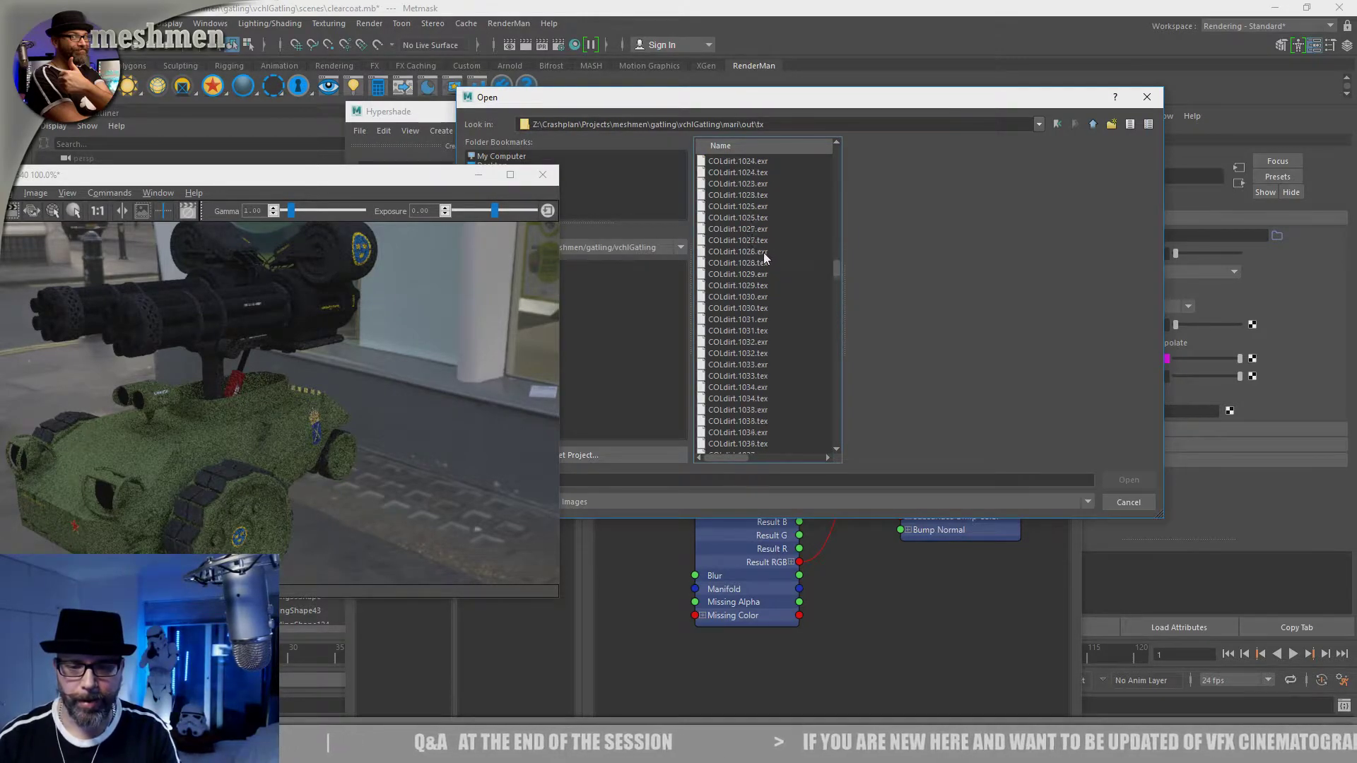
pyautogui.scroll(-20, 762, 252)
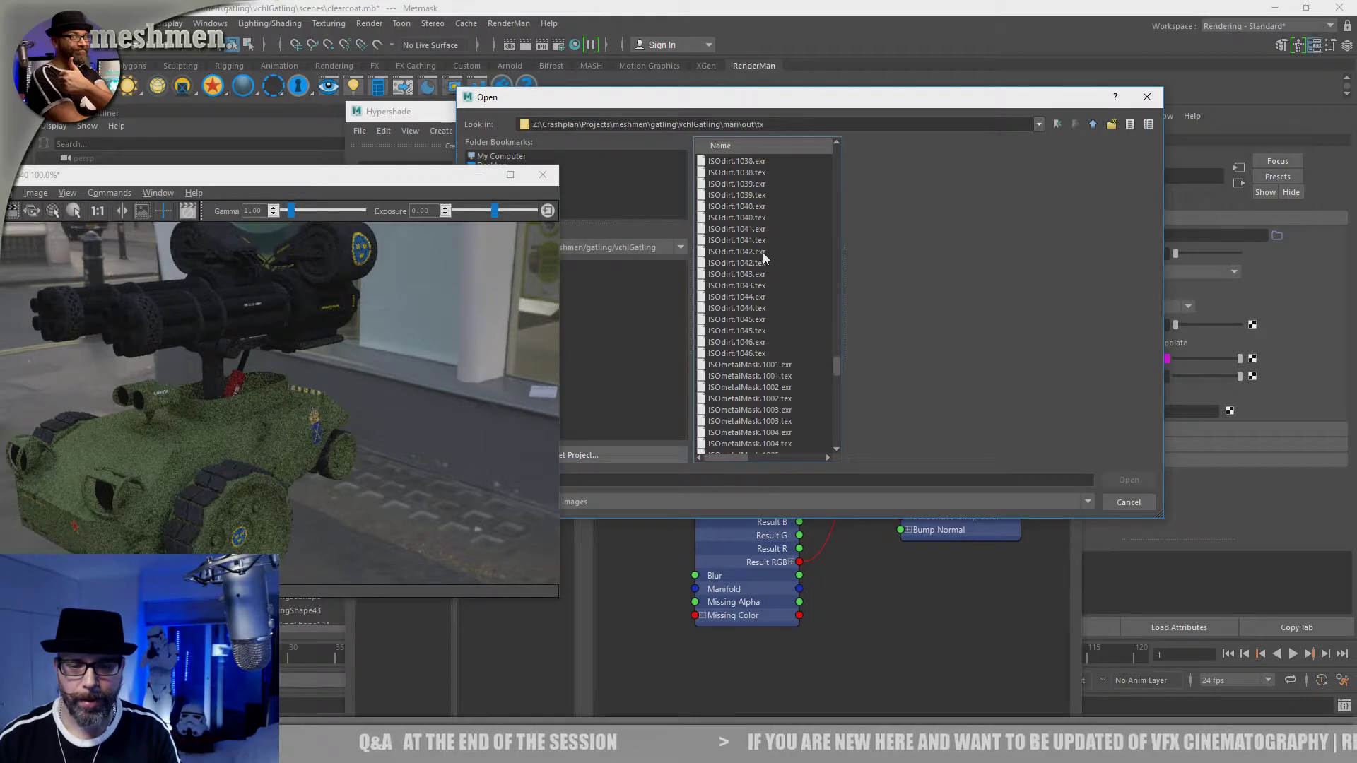
pyautogui.click(741, 366)
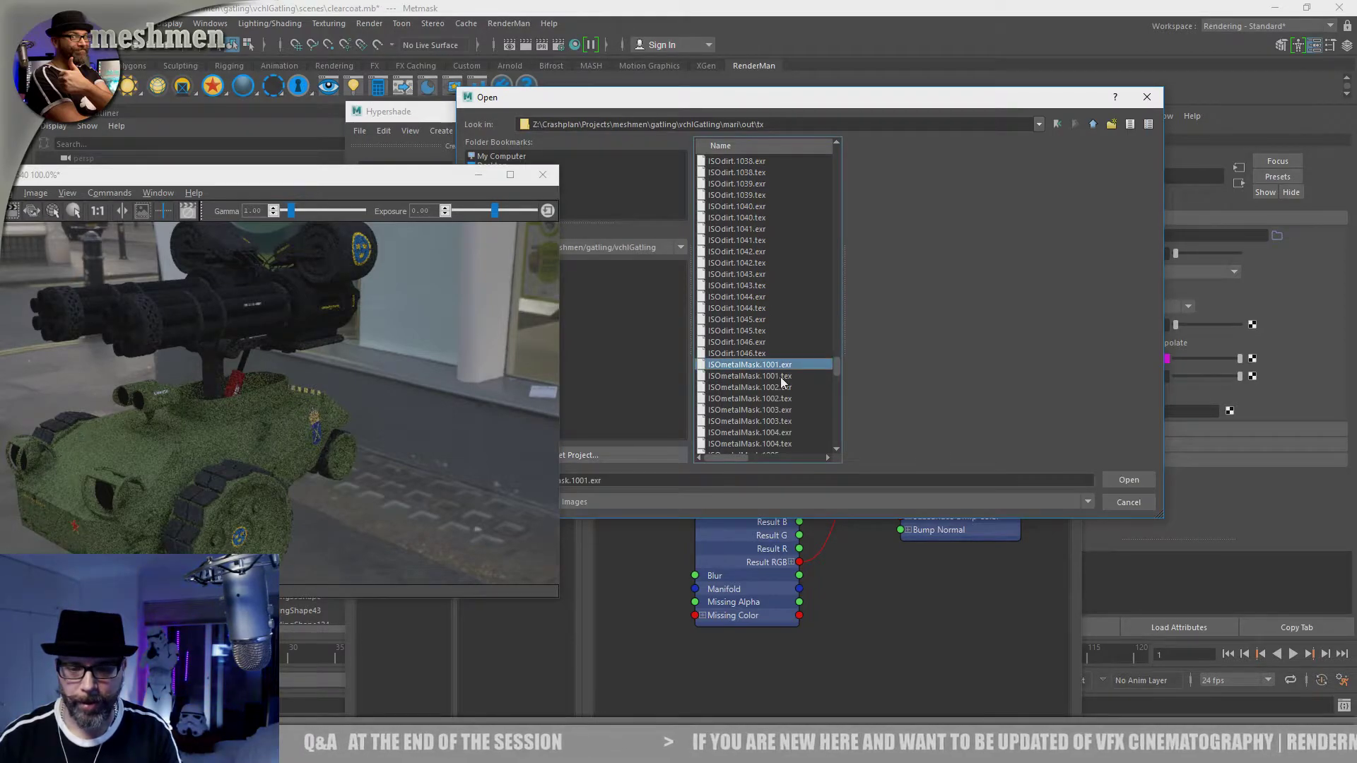
pyautogui.click(782, 377)
pyautogui.click(1127, 480)
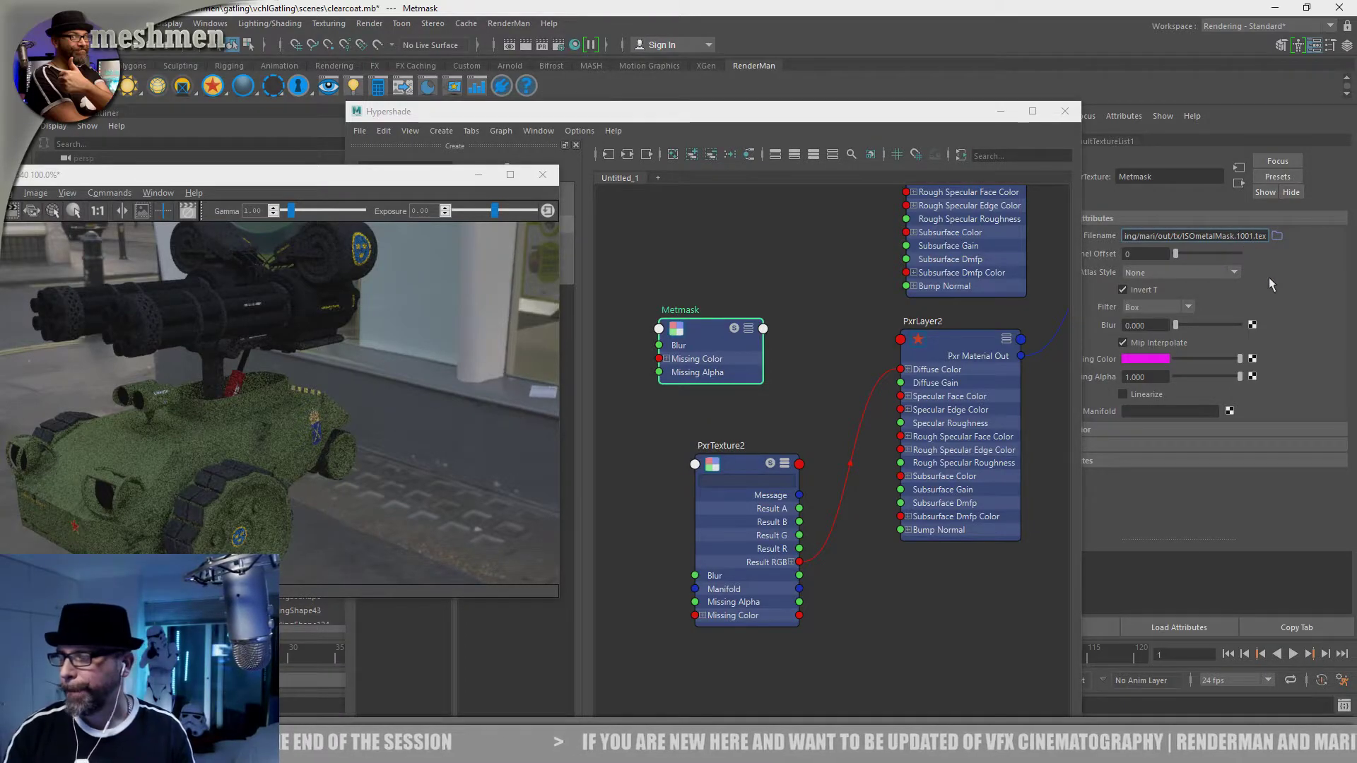
# Step: Replace the 1001 tile number in the Metmask filename with the _MAPID_ token
pyautogui.press('BackSpace')
pyautogui.press('BackSpace')
pyautogui.press('BackSpace')
pyautogui.press('BackSpace')
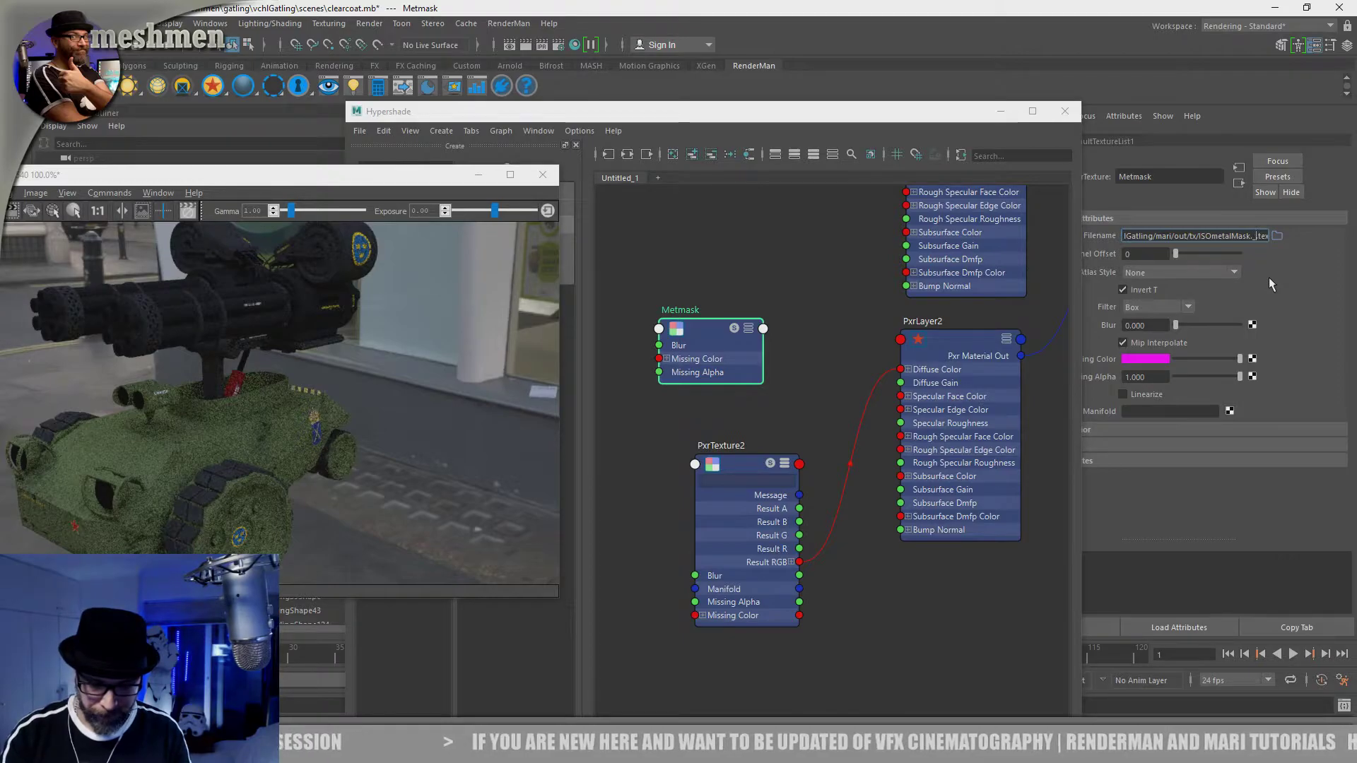
pyautogui.write('_MAPID_')
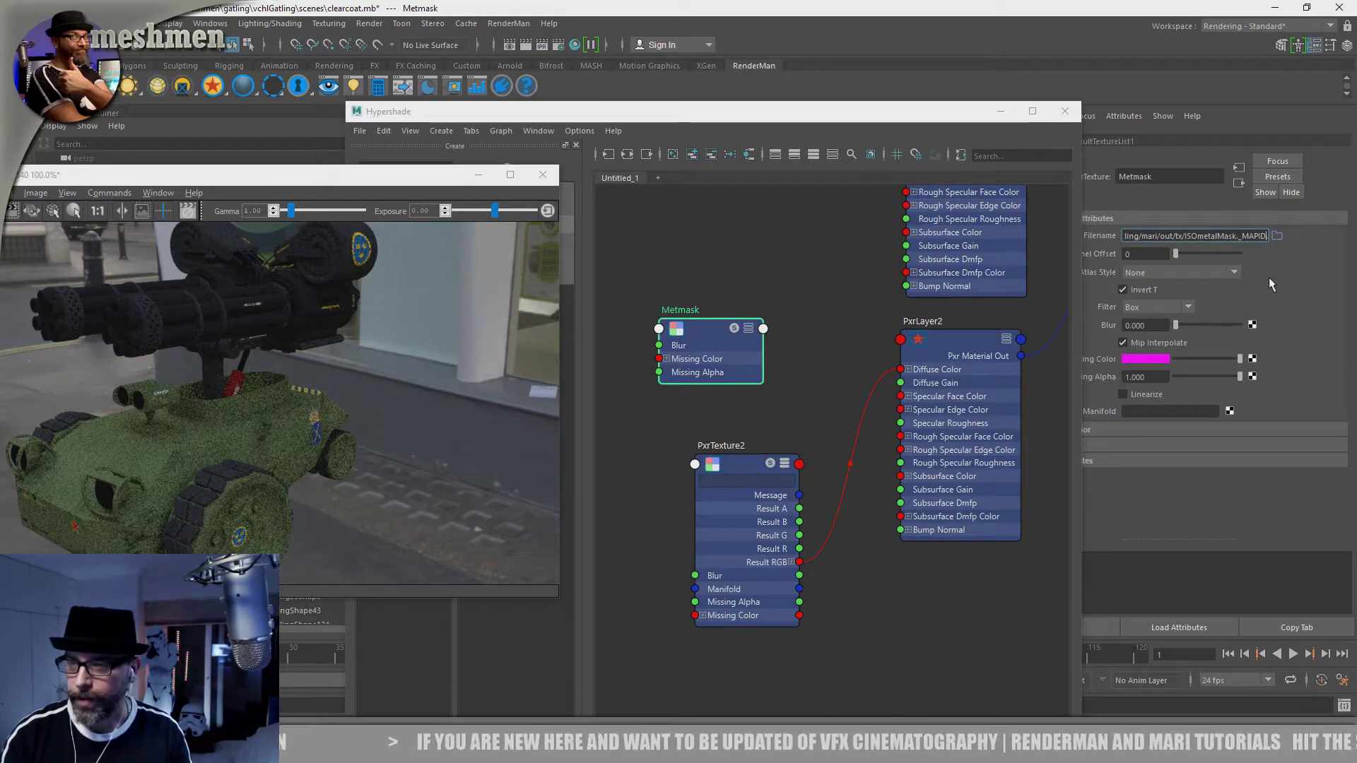
pyautogui.write('_')
pyautogui.press('Right')
pyautogui.press('Right')
pyautogui.press('Right')
pyautogui.press('Return')
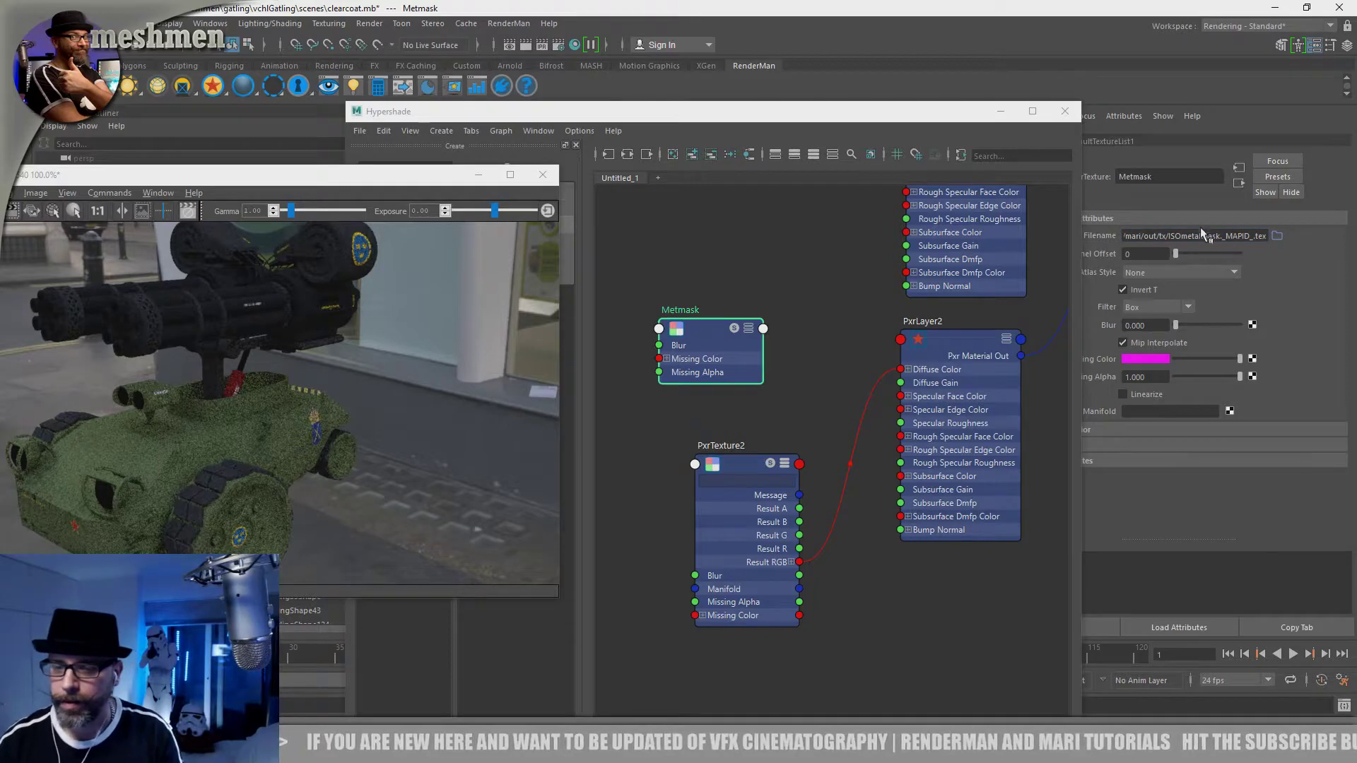
# Step: Move the Metmask node below PxrLayer2 in the shading graph
pyautogui.scroll(-5, 778, 325)
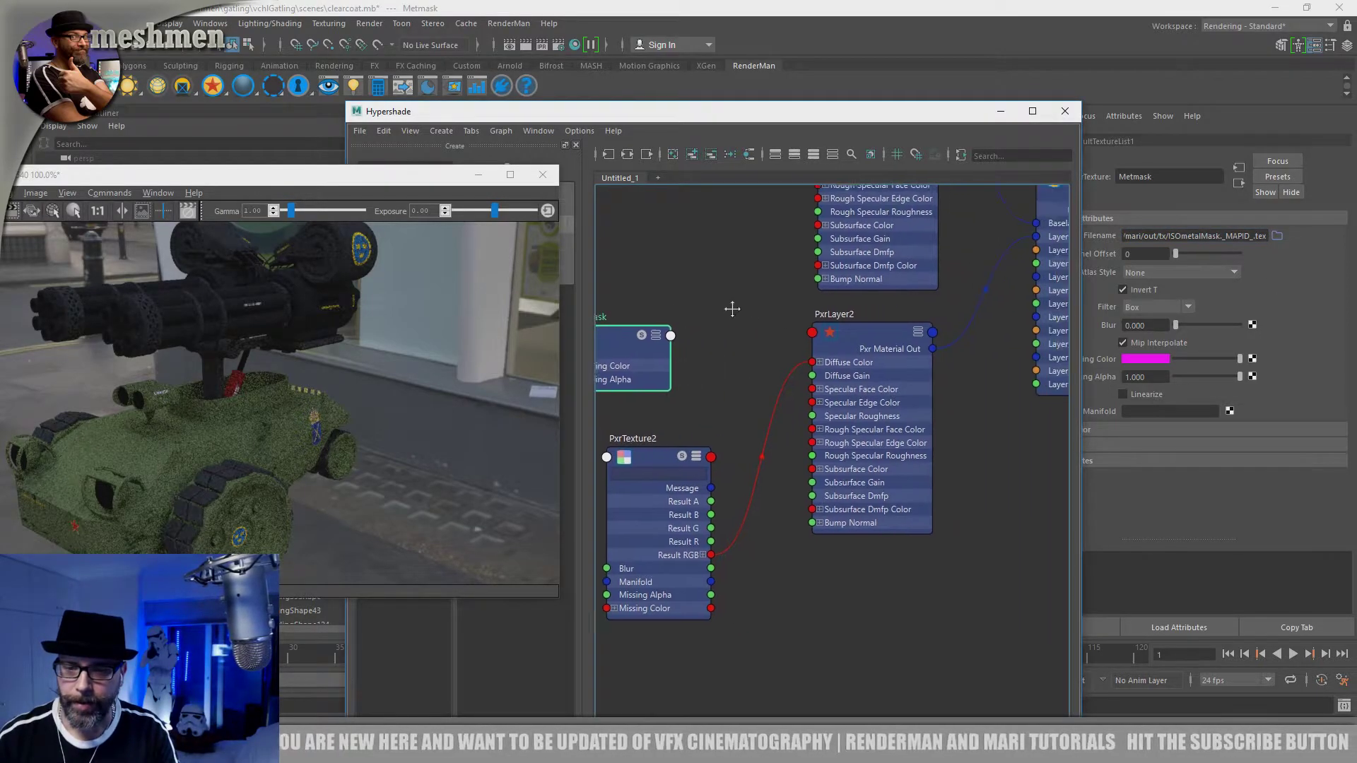
pyautogui.moveTo(816, 331); pyautogui.dragTo(813, 325)
pyautogui.moveTo(869, 284); pyautogui.dragTo(874, 292)
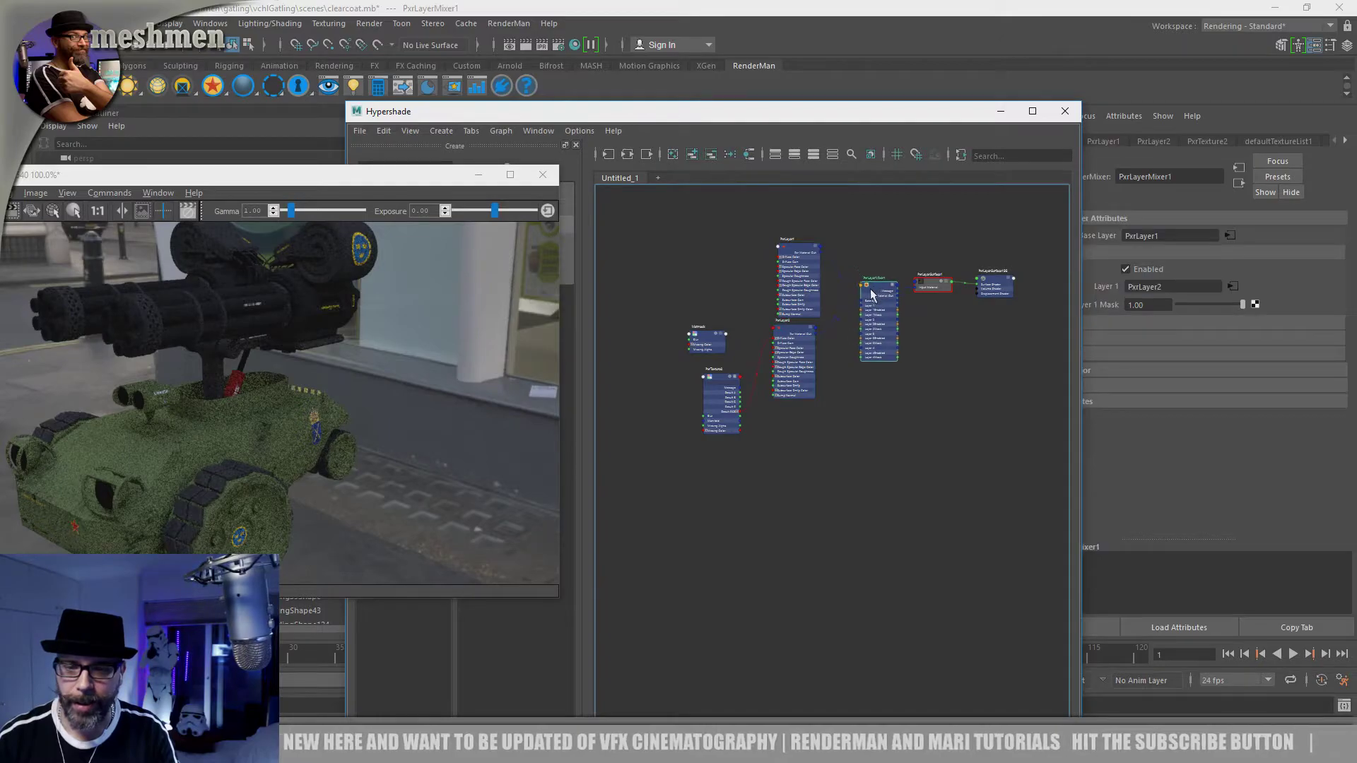
pyautogui.moveTo(701, 344); pyautogui.dragTo(772, 482)
pyautogui.scroll(5, 786, 438)
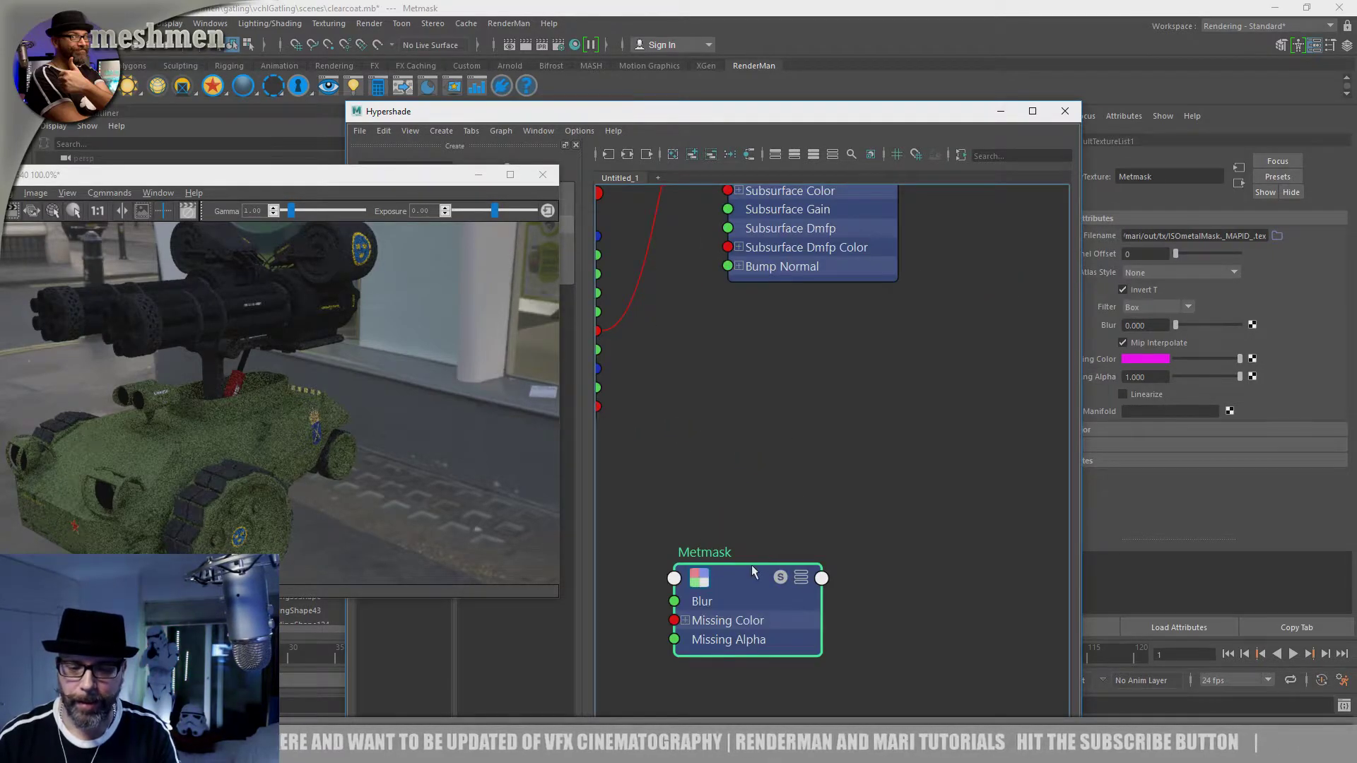
pyautogui.scroll(-5, 821, 387)
pyautogui.scroll(5, 848, 455)
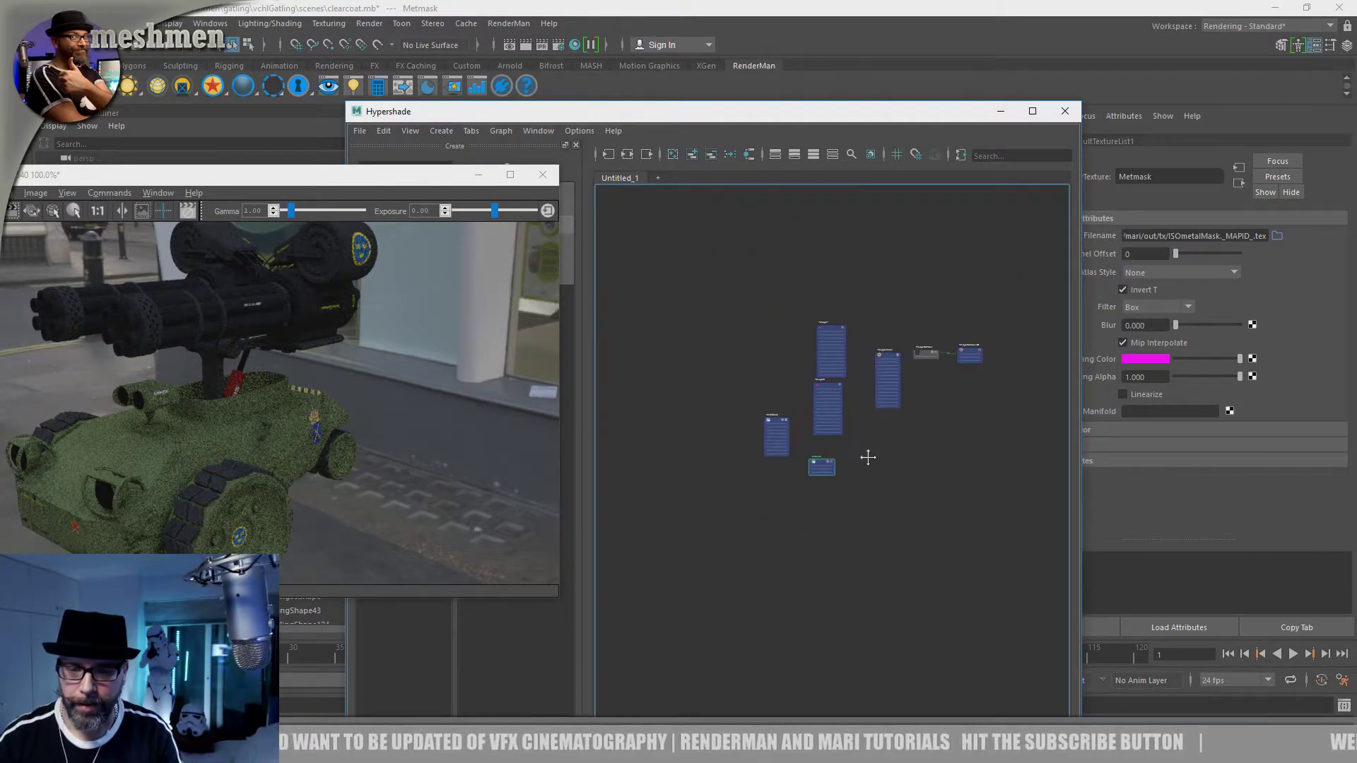
# Step: Connect a single channel of Metmask's Result RGB output to PxrLayerMixer1's Layer 1 Mask and inspect the vehicle render
pyautogui.click(775, 547)
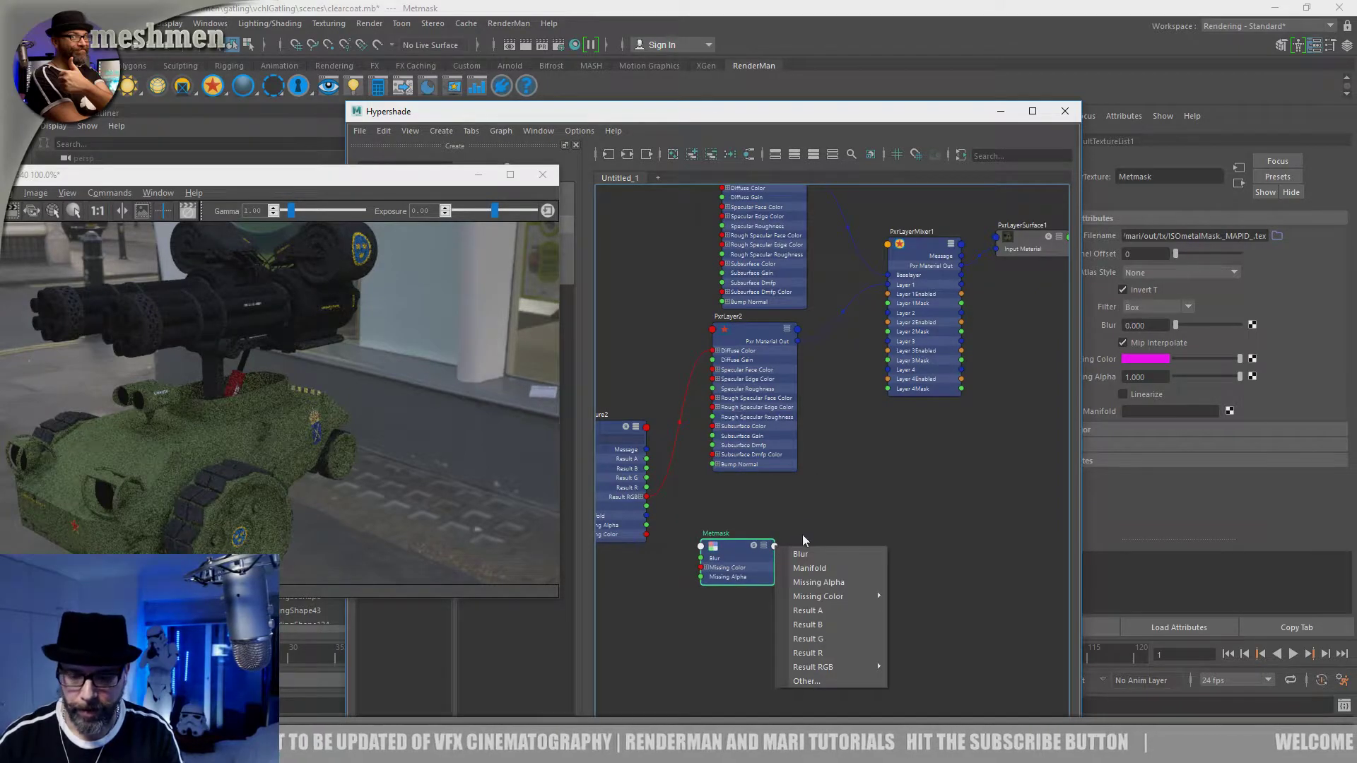
pyautogui.moveTo(846, 667)
pyautogui.click(927, 682)
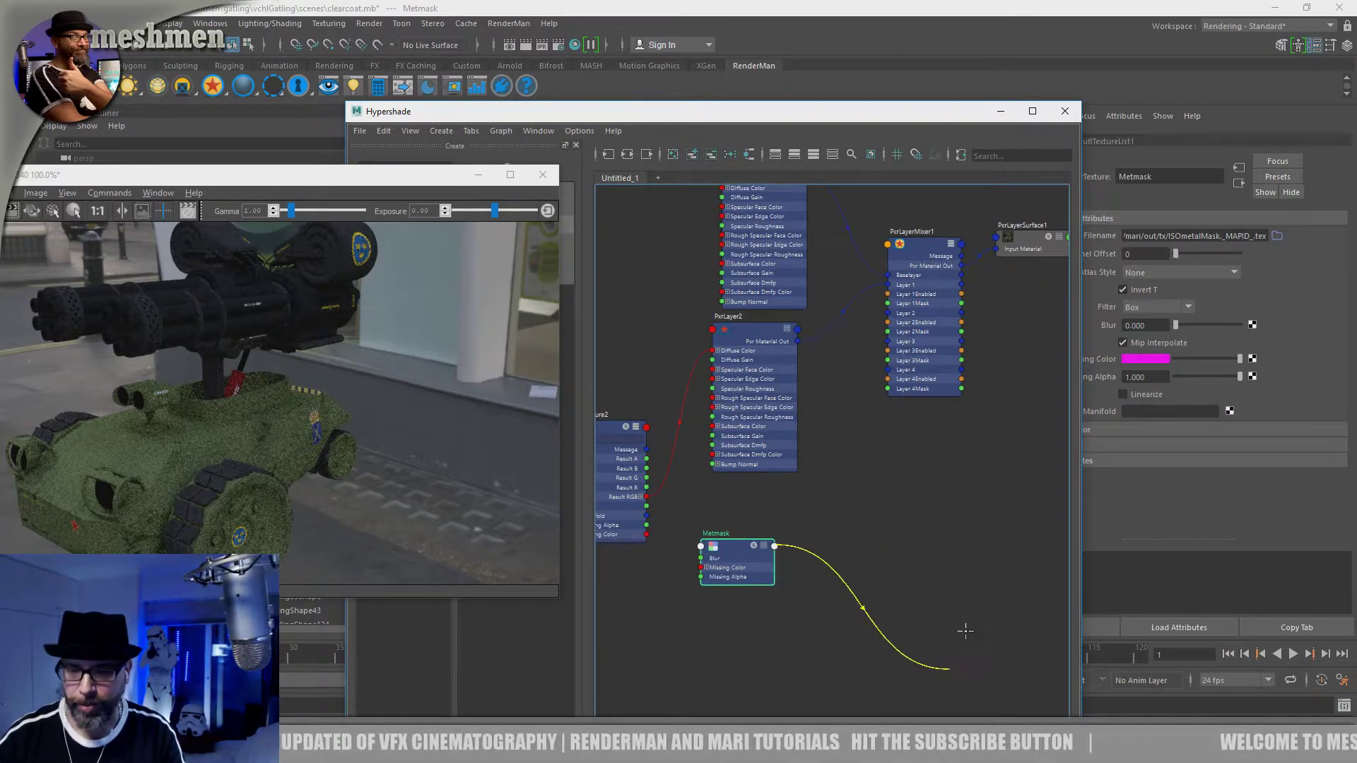
pyautogui.click(889, 304)
pyautogui.moveTo(911, 240); pyautogui.dragTo(915, 241)
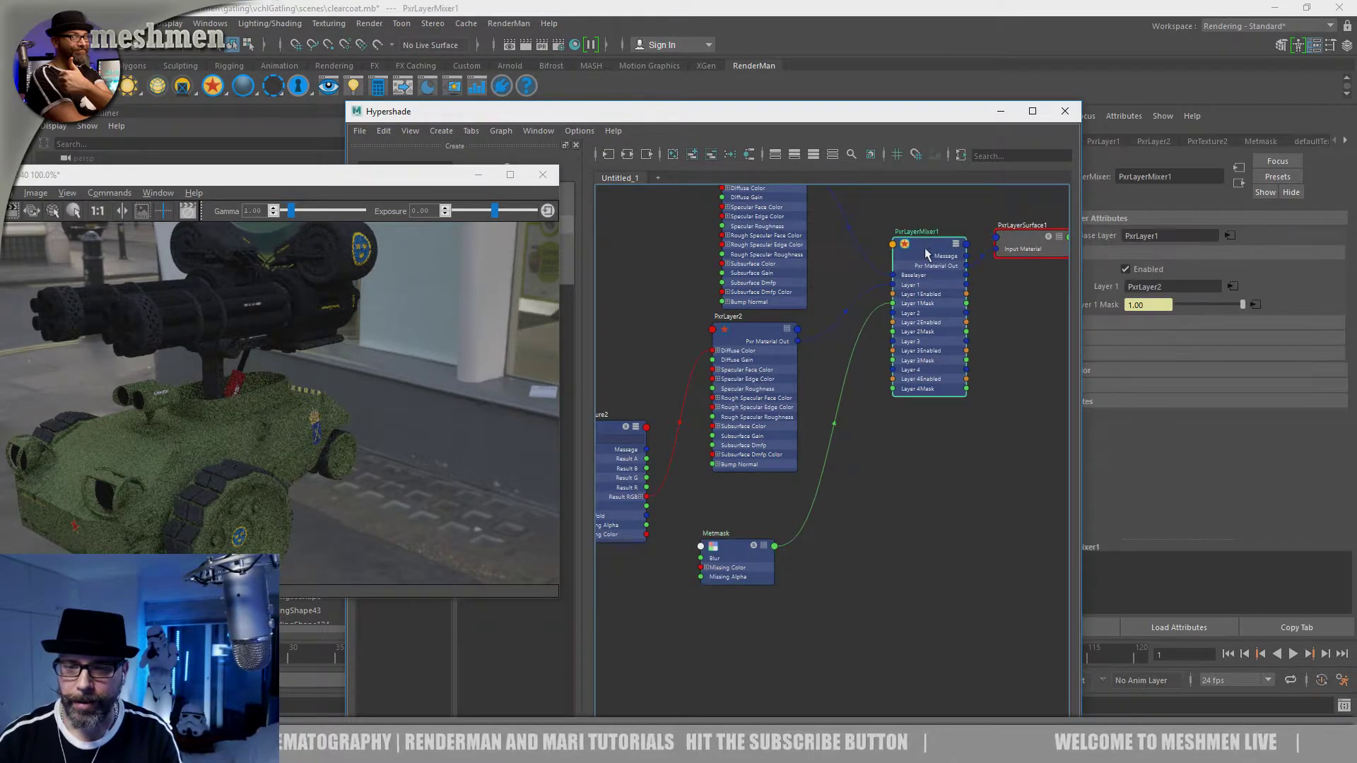
pyautogui.press('alt')
pyautogui.moveTo(645, 114); pyautogui.dragTo(797, 93)
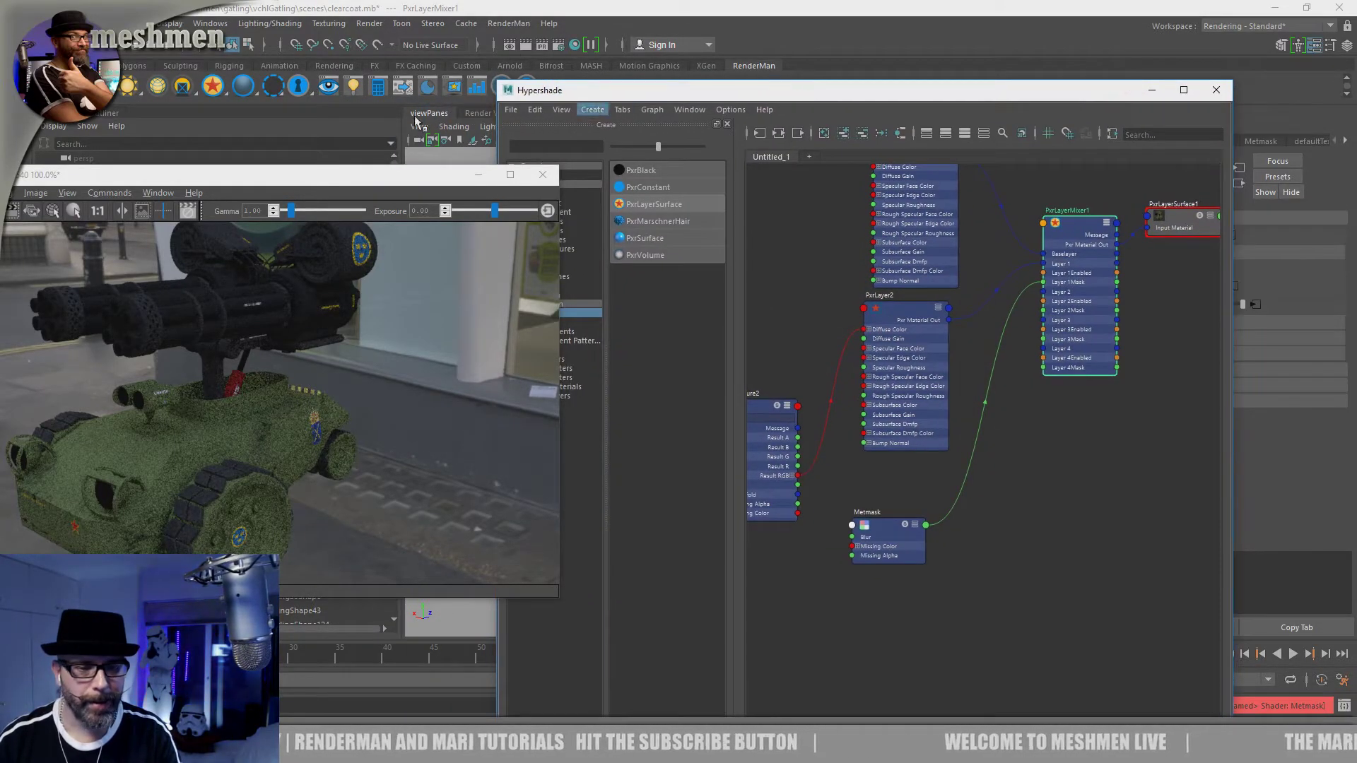
pyautogui.click(399, 283)
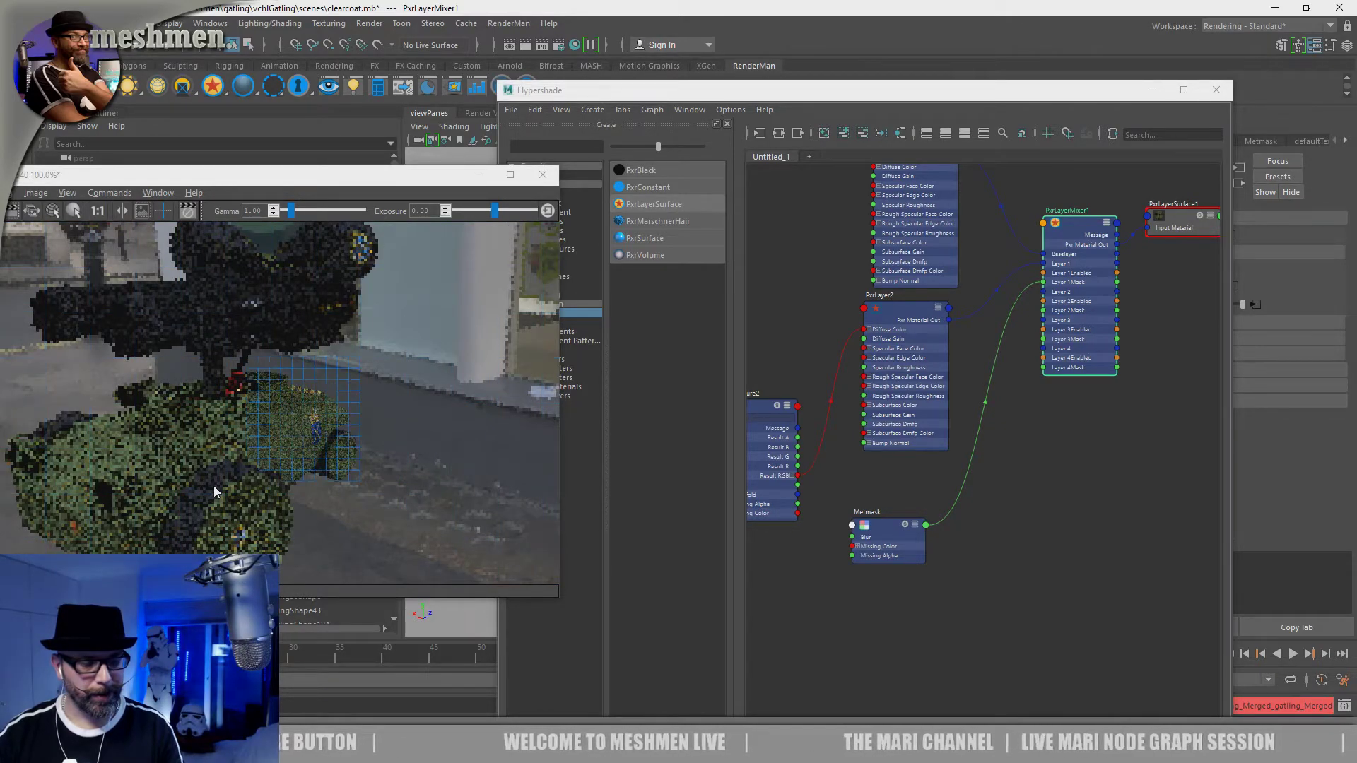
pyautogui.scroll(2, 248, 457)
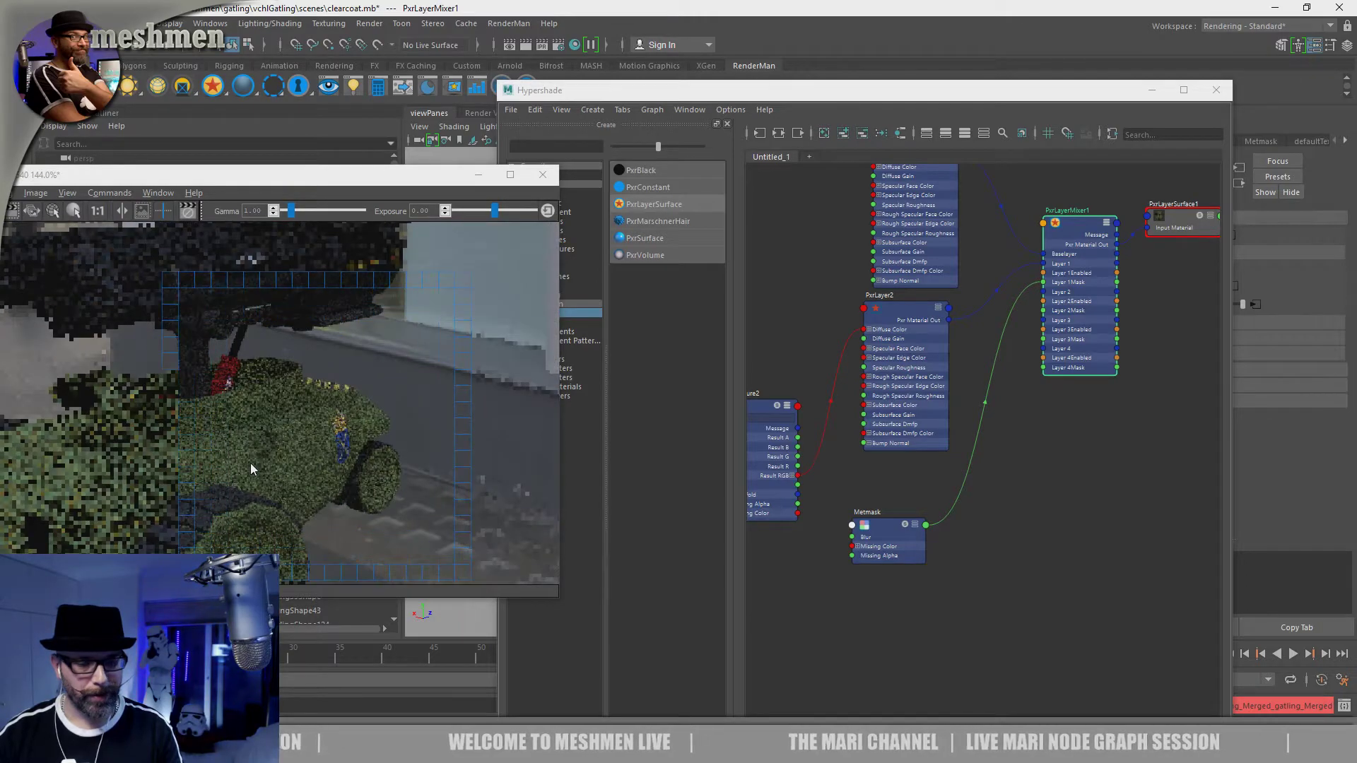
# Step: Set the Metmask texture's Atlas Style to UDIM (Mari)
pyautogui.click(891, 528)
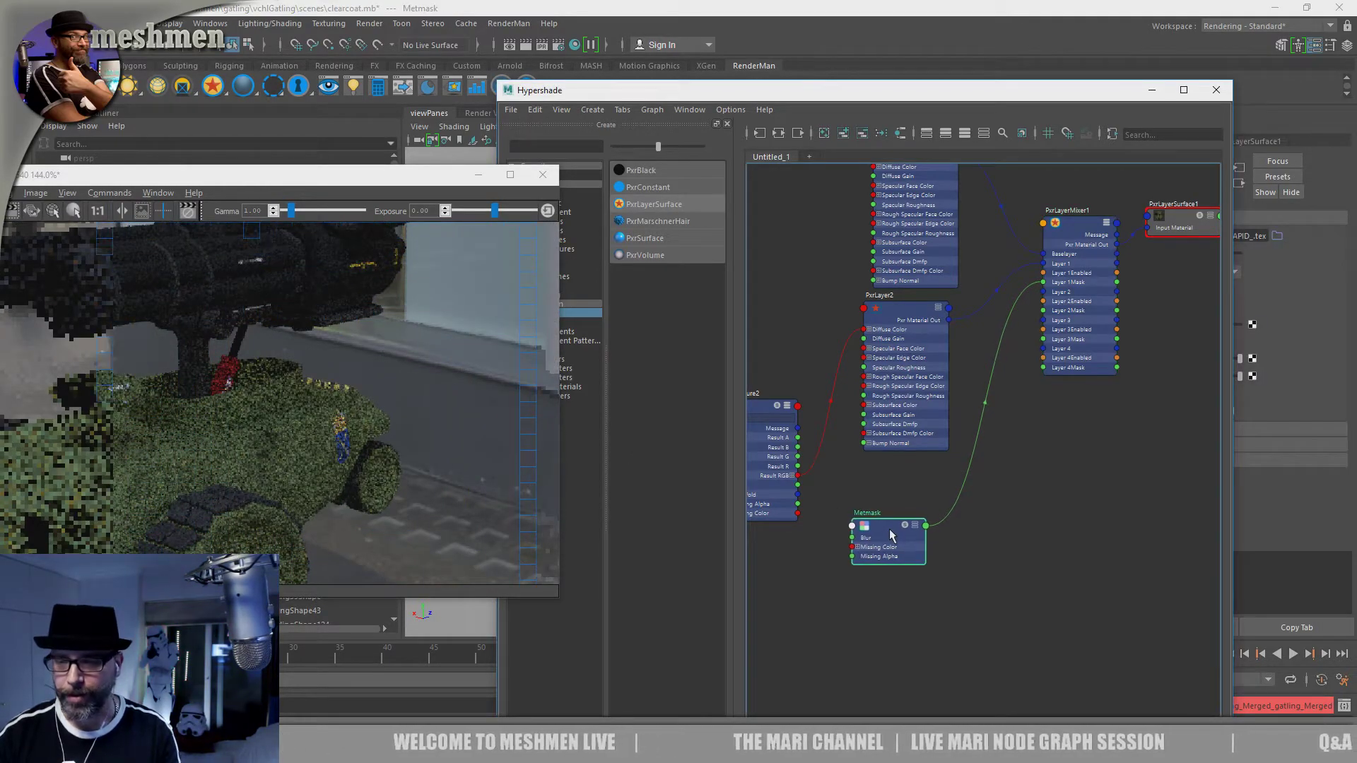
pyautogui.moveTo(983, 99); pyautogui.dragTo(759, 114)
pyautogui.click(1171, 271)
pyautogui.click(1144, 300)
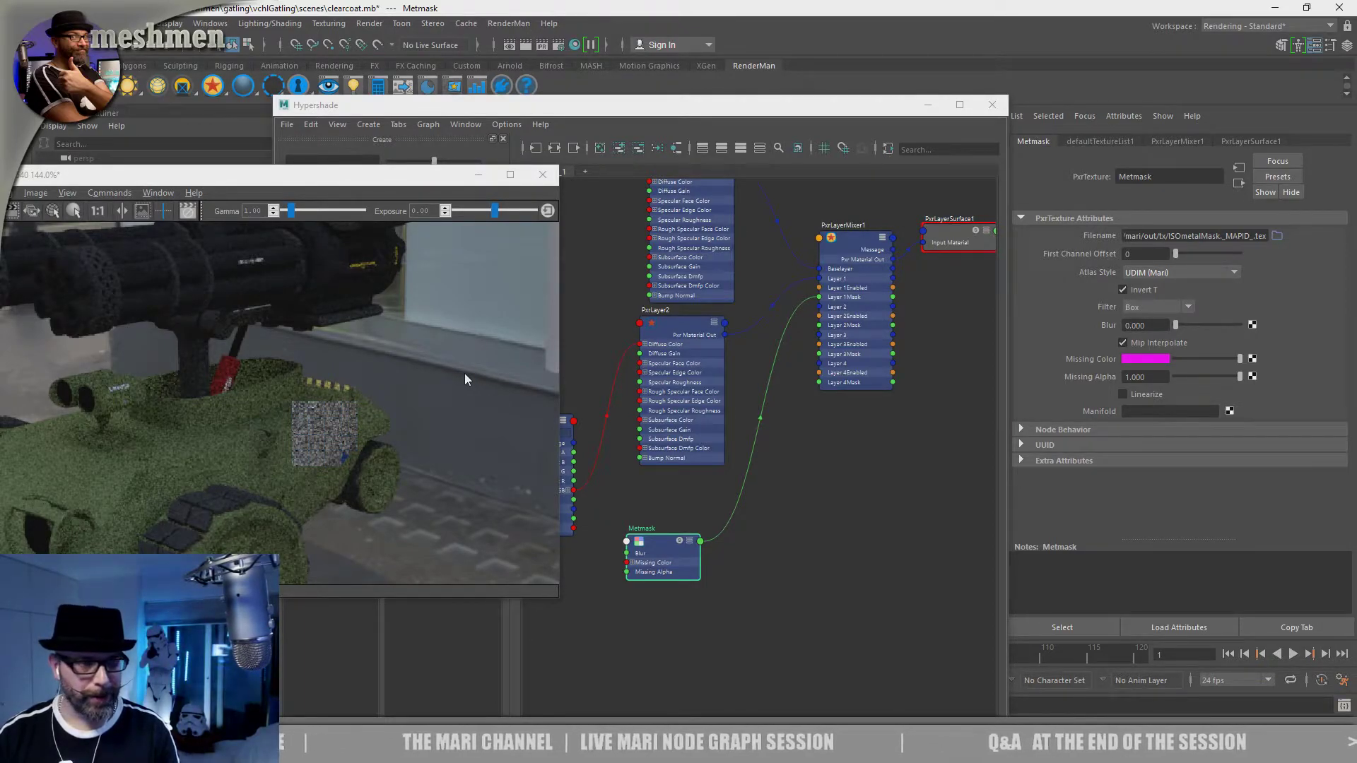
# Step: Add a PxrInvert node and place it beside the Metmask node in the shading graph
pyautogui.moveTo(361, 183); pyautogui.dragTo(499, 173)
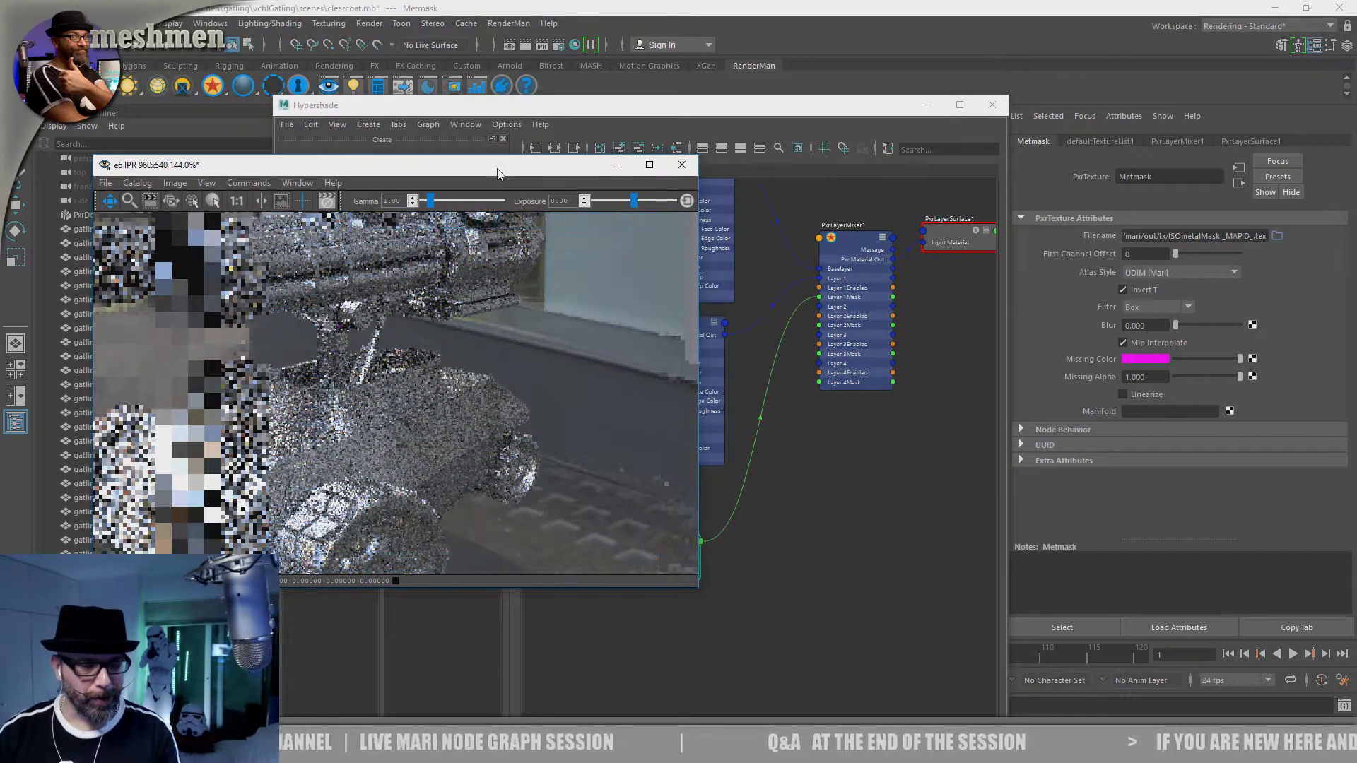
pyautogui.moveTo(490, 166); pyautogui.dragTo(333, 227)
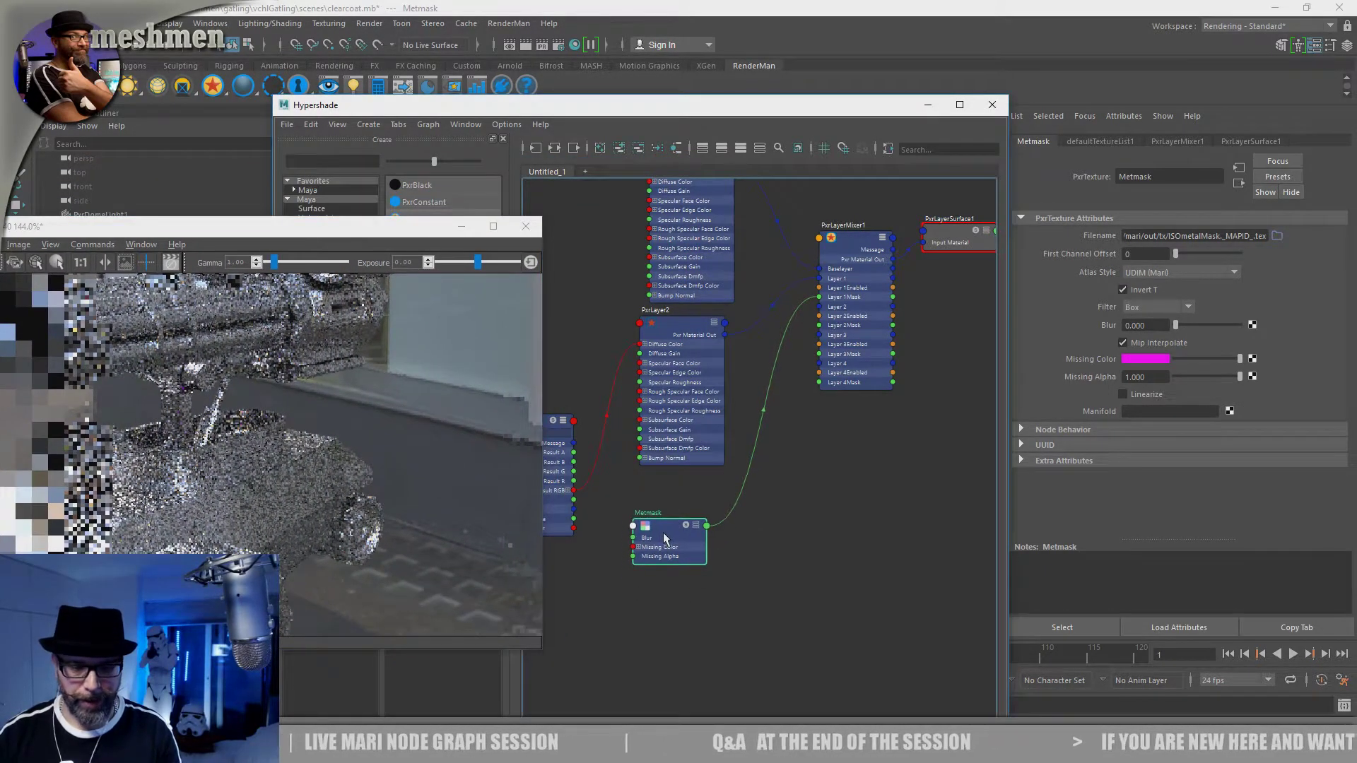
pyautogui.moveTo(664, 531); pyautogui.dragTo(660, 531)
pyautogui.press('Tab')
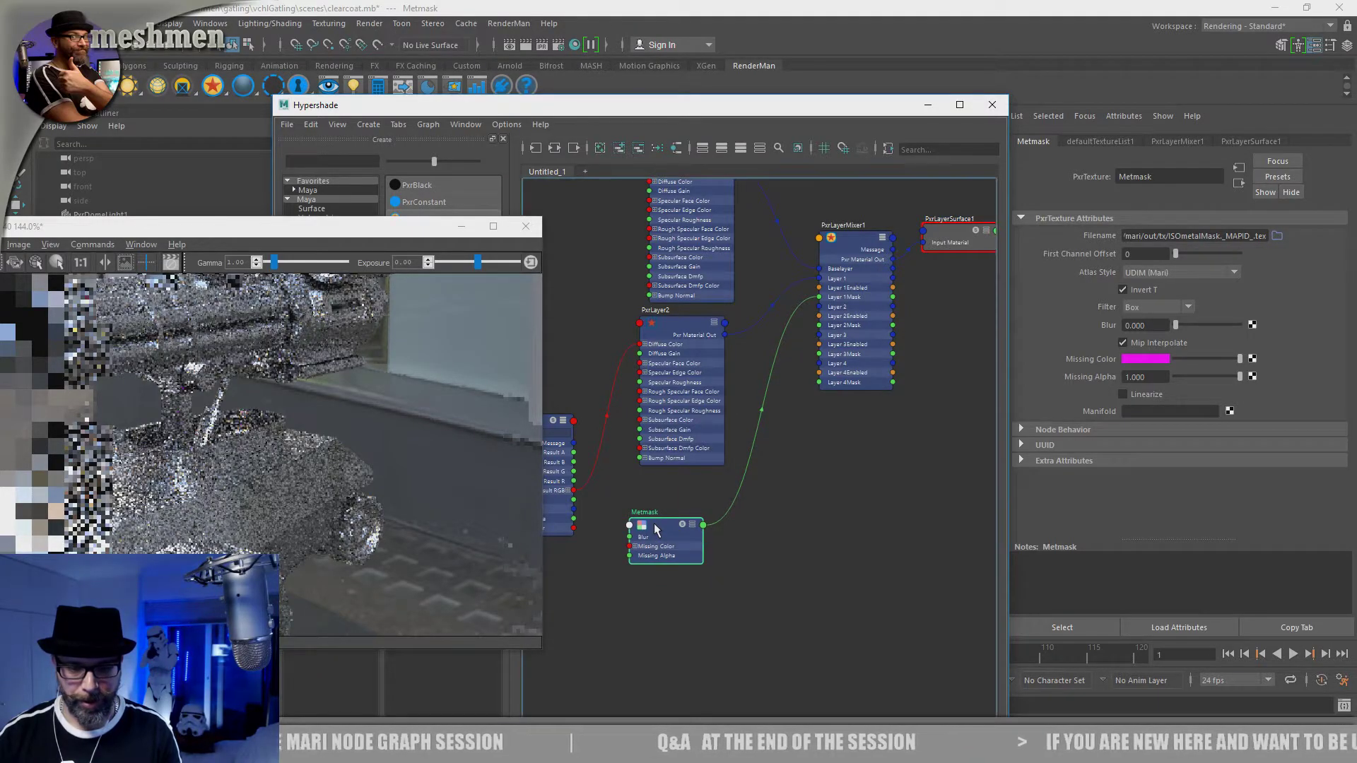
pyautogui.write('p')
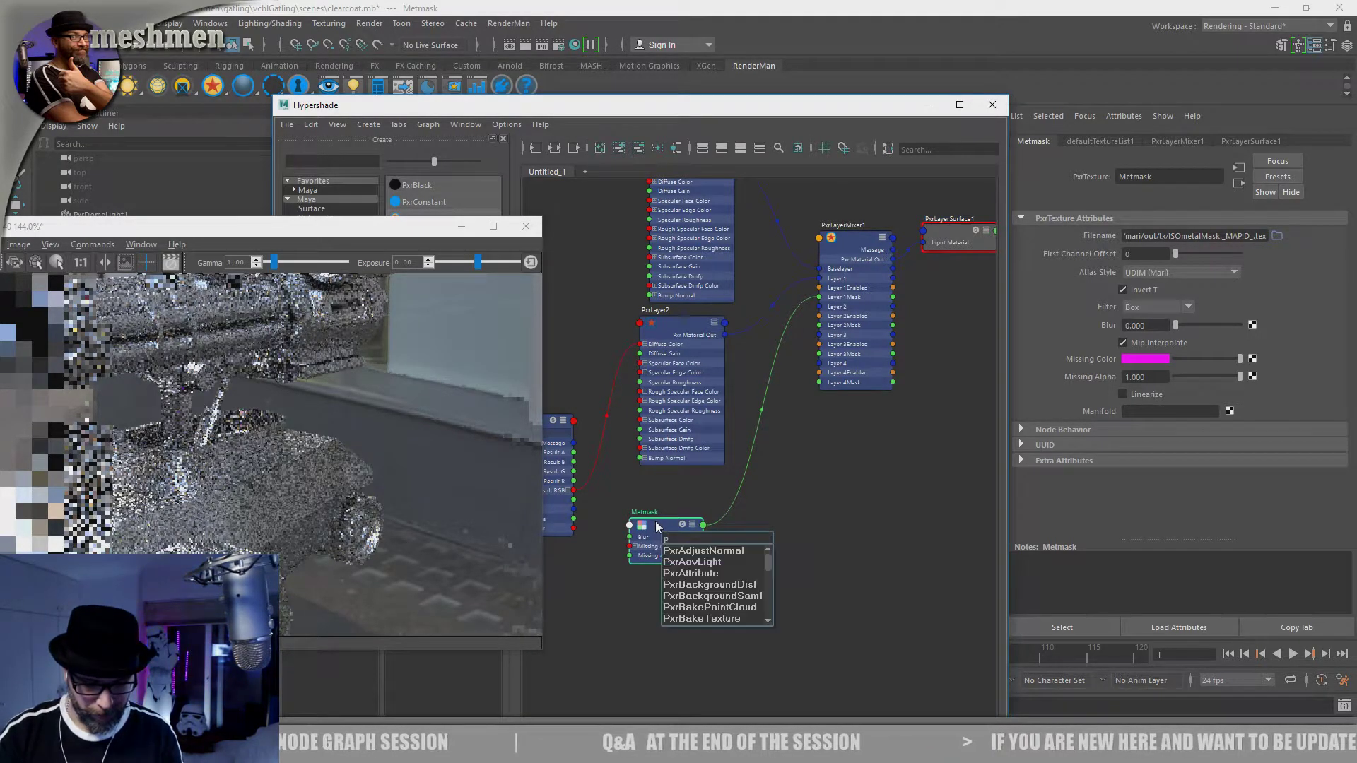
pyautogui.write('xrin')
pyautogui.press('Down')
pyautogui.press('Down')
pyautogui.press('Return')
pyautogui.moveTo(697, 523)
pyautogui.mouseDown()
pyautogui.moveTo(645, 521)
pyautogui.moveTo(710, 543)
pyautogui.mouseUp()
# Step: Try to connect Metmask's Result R output to PxrInvert1's Input RGB
pyautogui.click(652, 525)
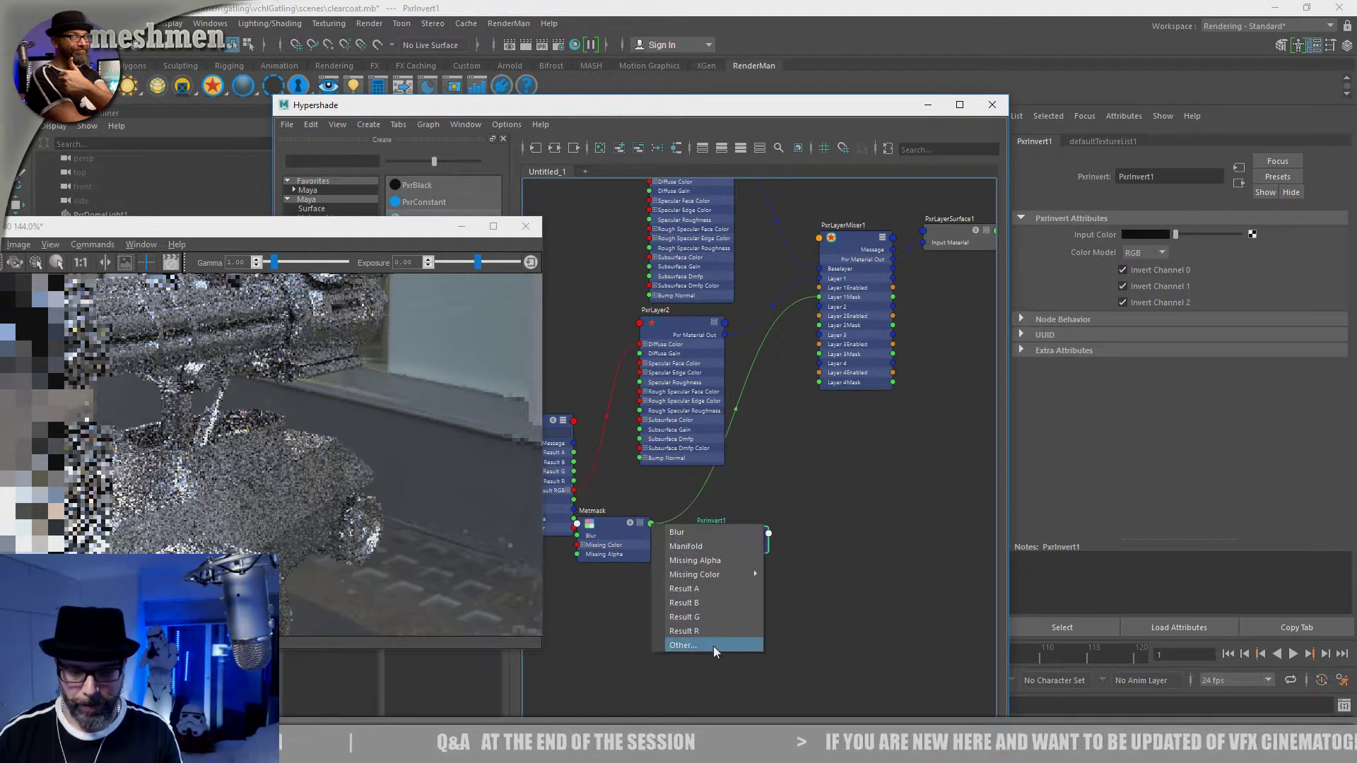
pyautogui.click(678, 631)
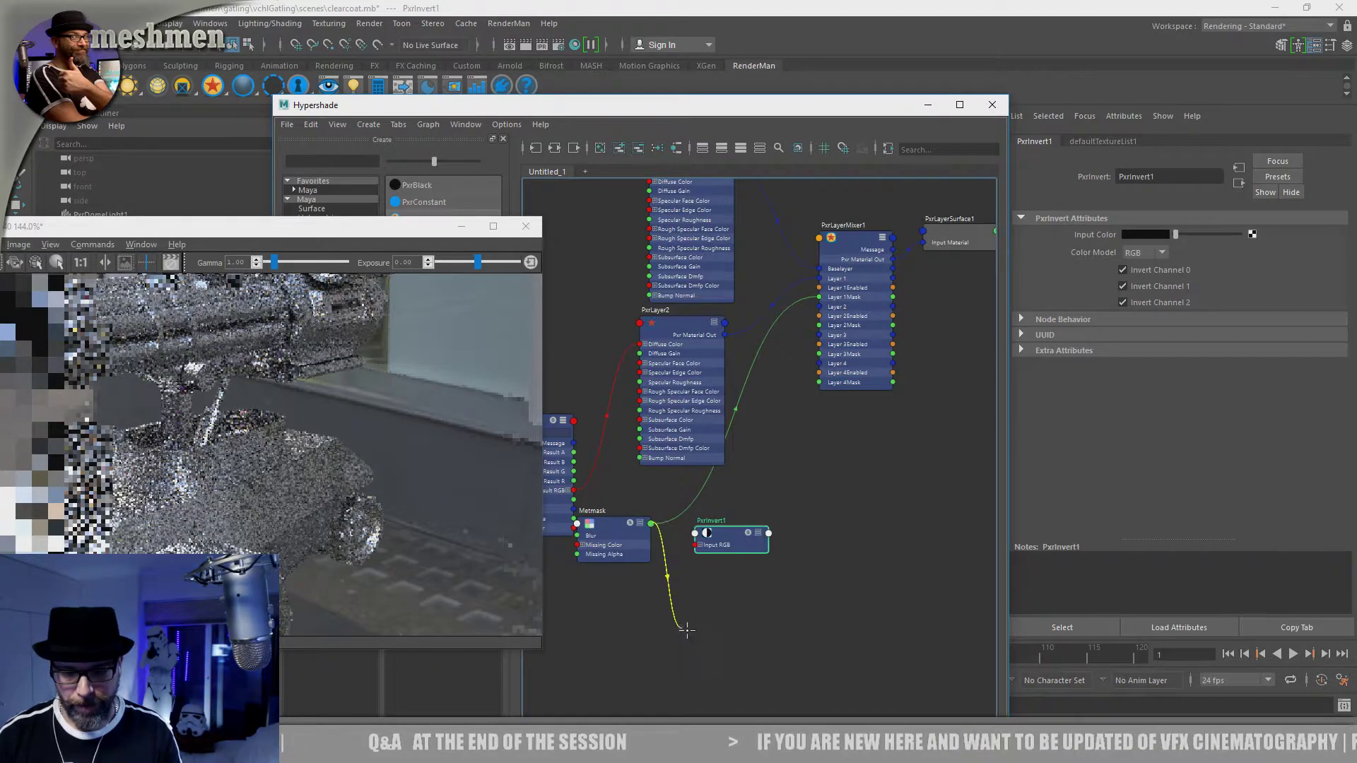
pyautogui.click(700, 546)
pyautogui.click(650, 525)
# Step: Expand the Metmask node fully and connect its Result RGB output to PxrInvert1's Input RGB
pyautogui.click(627, 527)
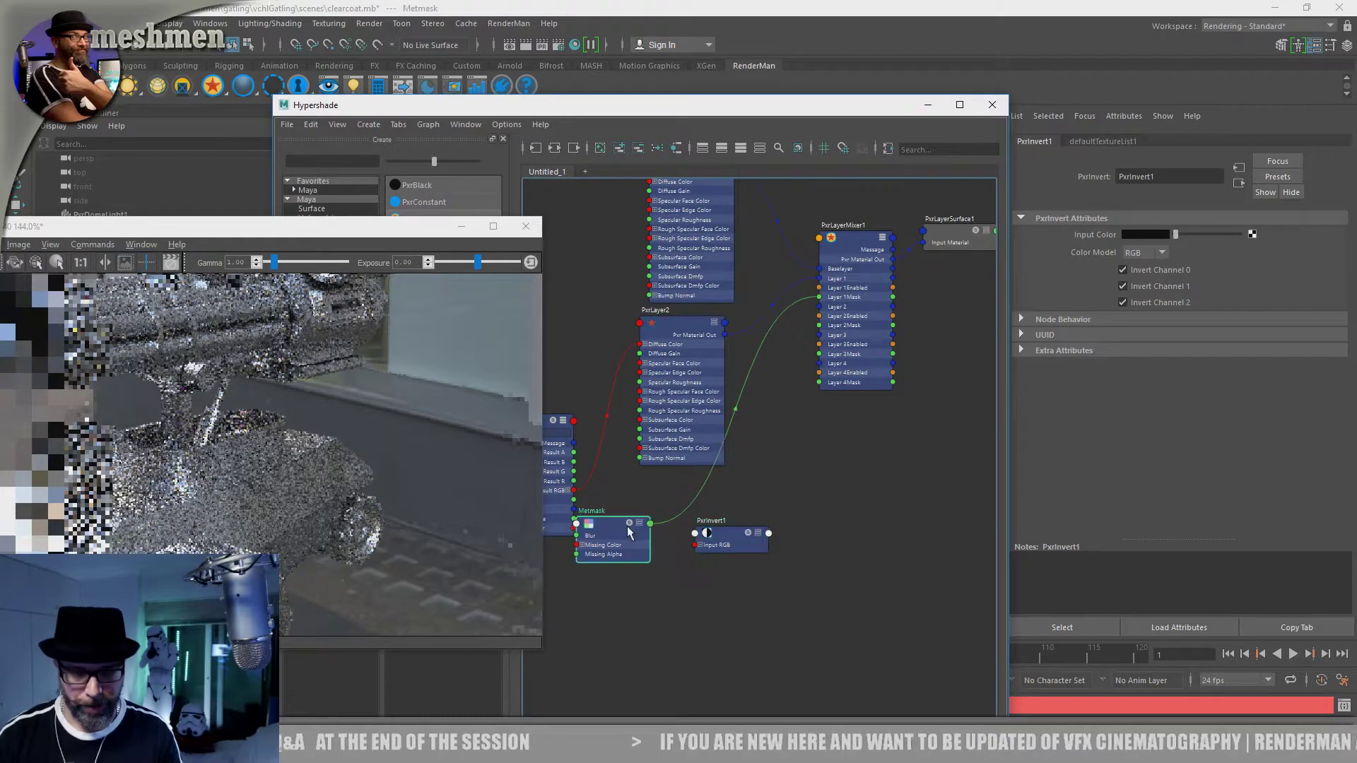
pyautogui.press('3')
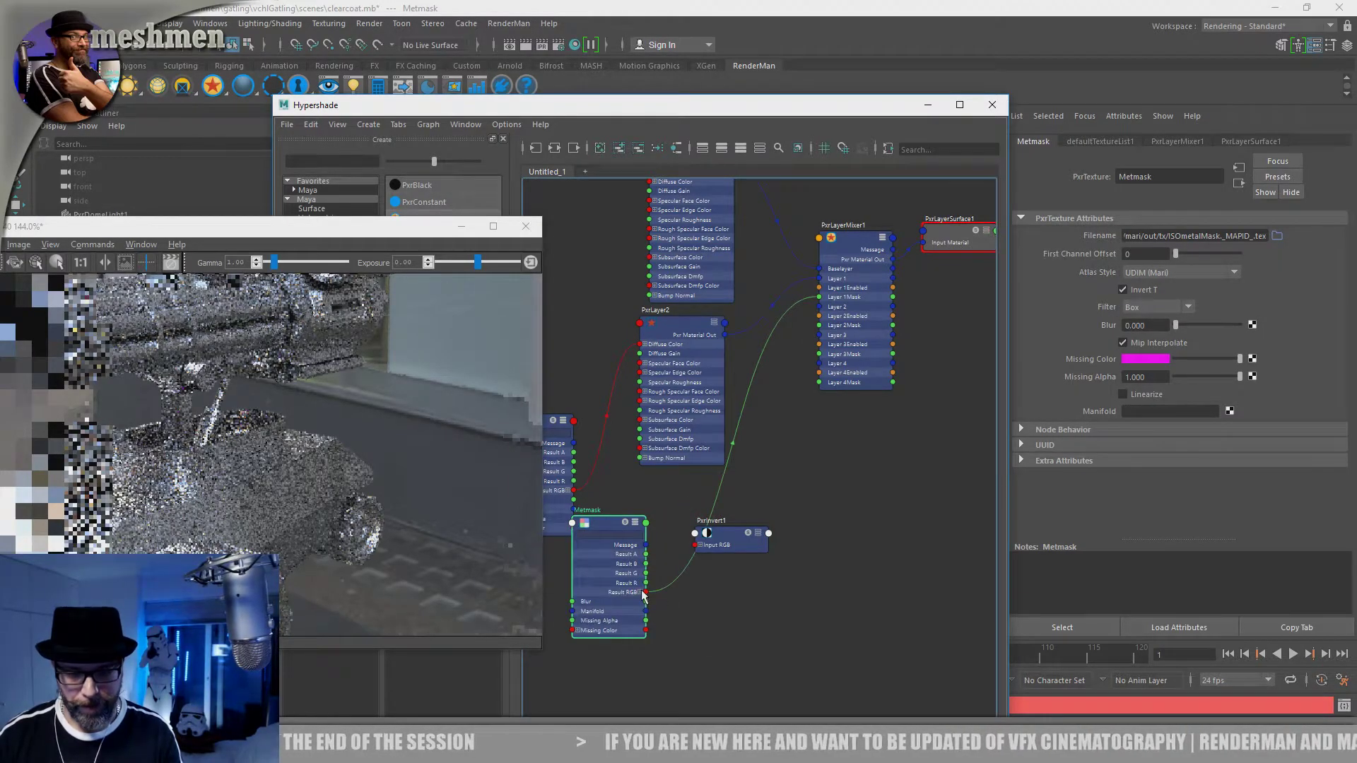
pyautogui.moveTo(643, 592); pyautogui.dragTo(698, 545)
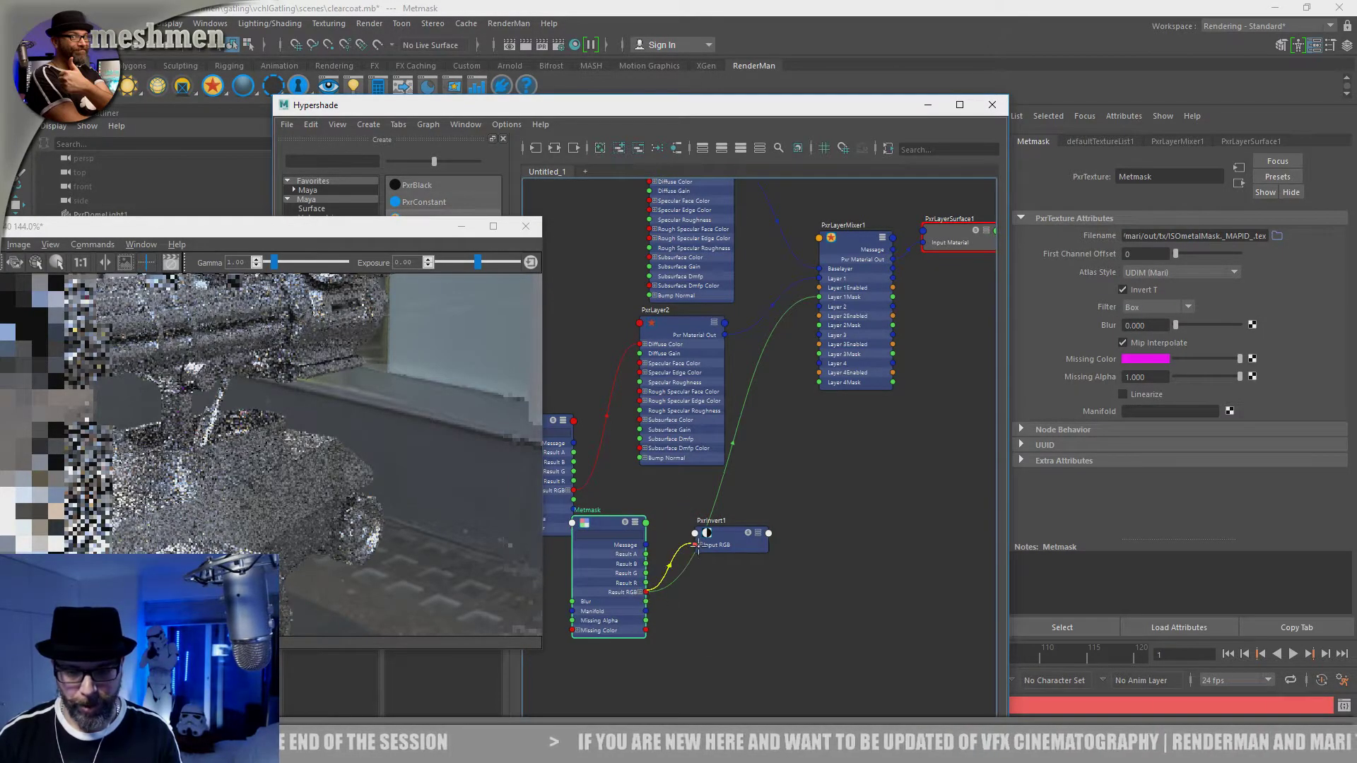
# Step: Connect a PxrInvert1 output channel to PxrLayerMixer1's Layer 1 Mask, replacing the direct Metmask connection
pyautogui.click(769, 534)
pyautogui.moveTo(848, 592)
pyautogui.click(911, 620)
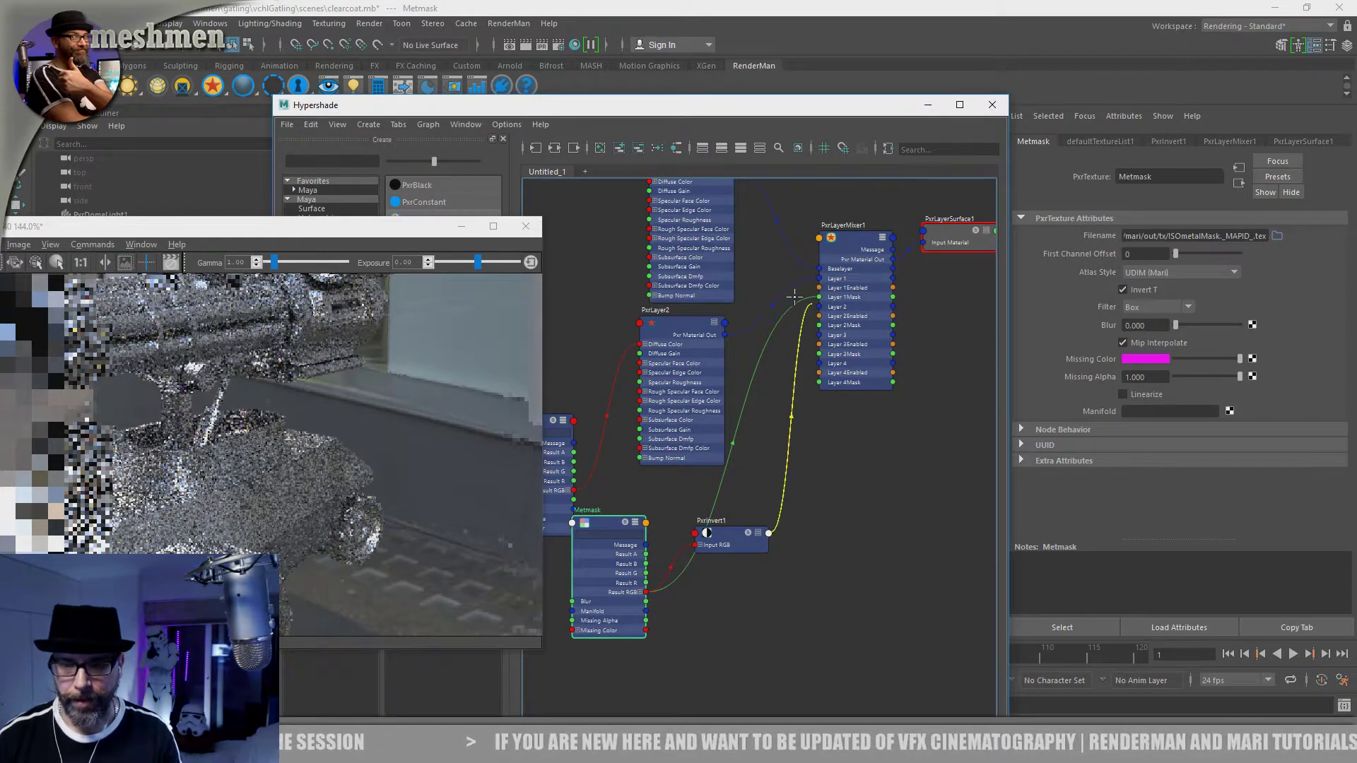
pyautogui.click(819, 297)
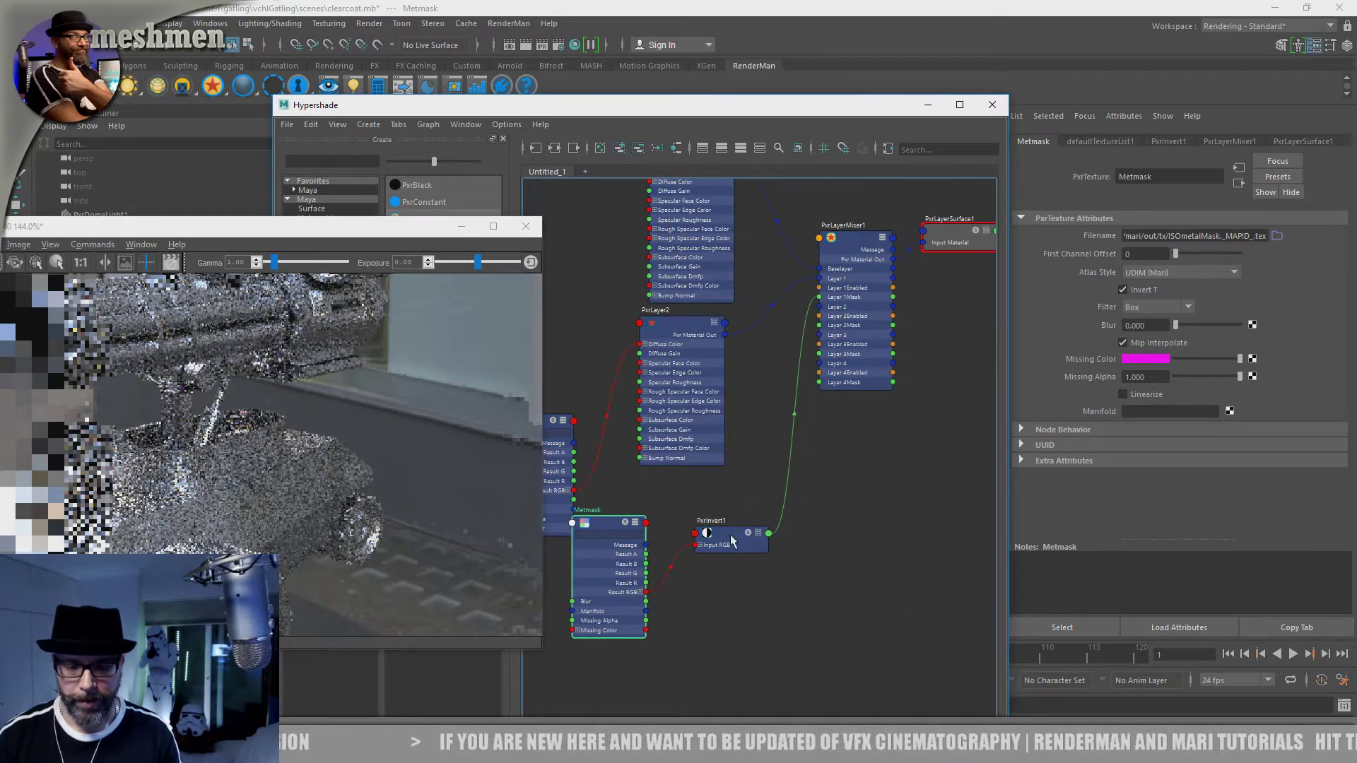
pyautogui.moveTo(731, 541); pyautogui.dragTo(728, 538)
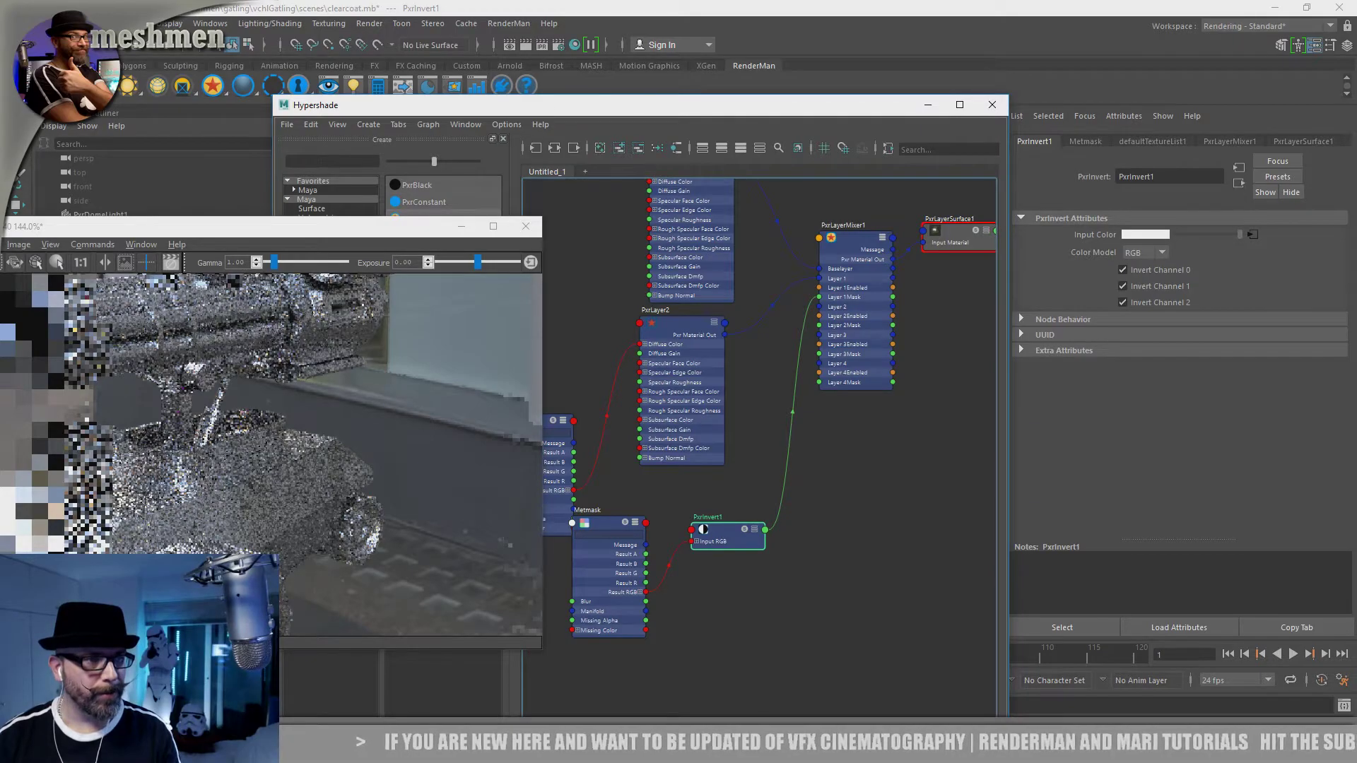
# Step: Arrange the IPR render window and the Hypershade side by side and inspect the vehicle render
pyautogui.moveTo(167, 229); pyautogui.dragTo(515, 155)
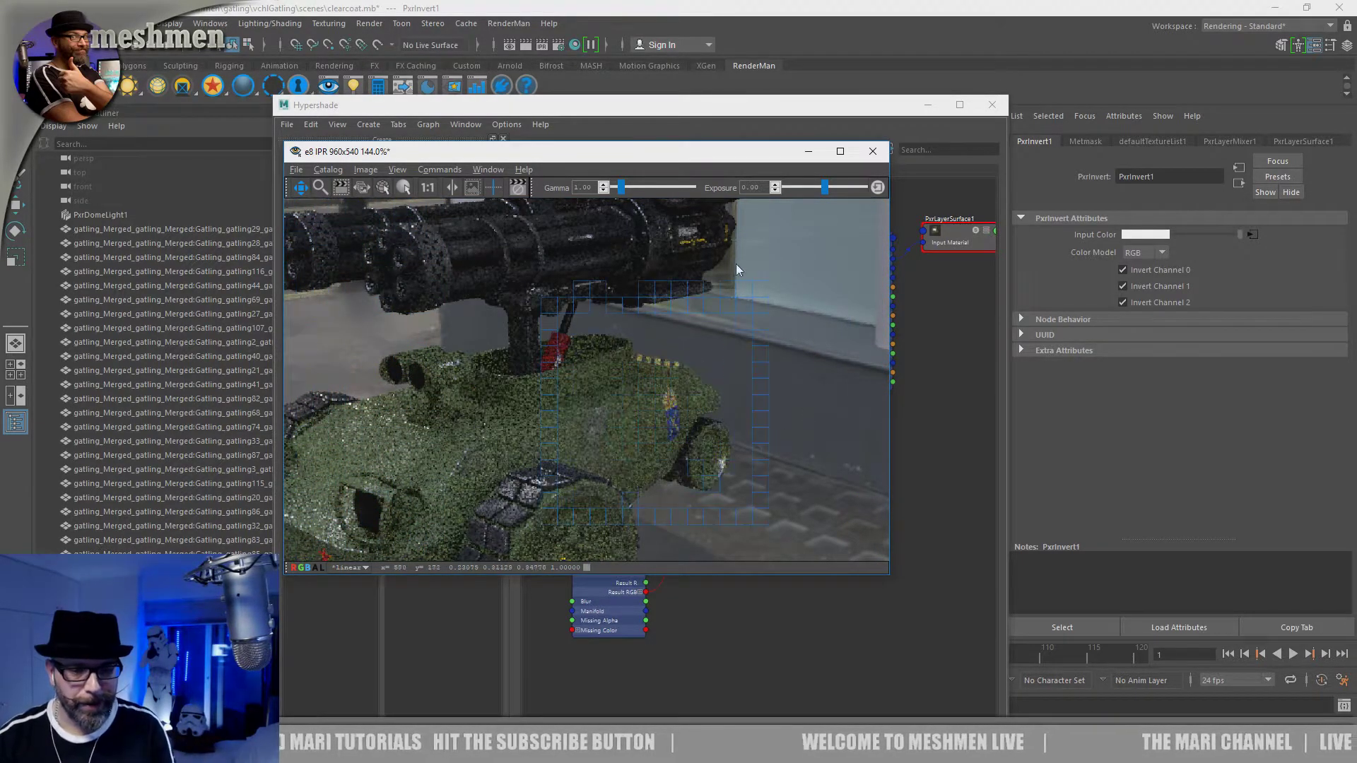
pyautogui.moveTo(713, 152); pyautogui.dragTo(684, 167)
pyautogui.moveTo(729, 110); pyautogui.dragTo(1023, 257)
pyautogui.moveTo(911, 197)
pyautogui.keyDown('alt'); pyautogui.mouseDown()
pyautogui.moveTo(926, 206)
pyautogui.moveTo(894, 192)
pyautogui.mouseUp(); pyautogui.keyUp('alt')
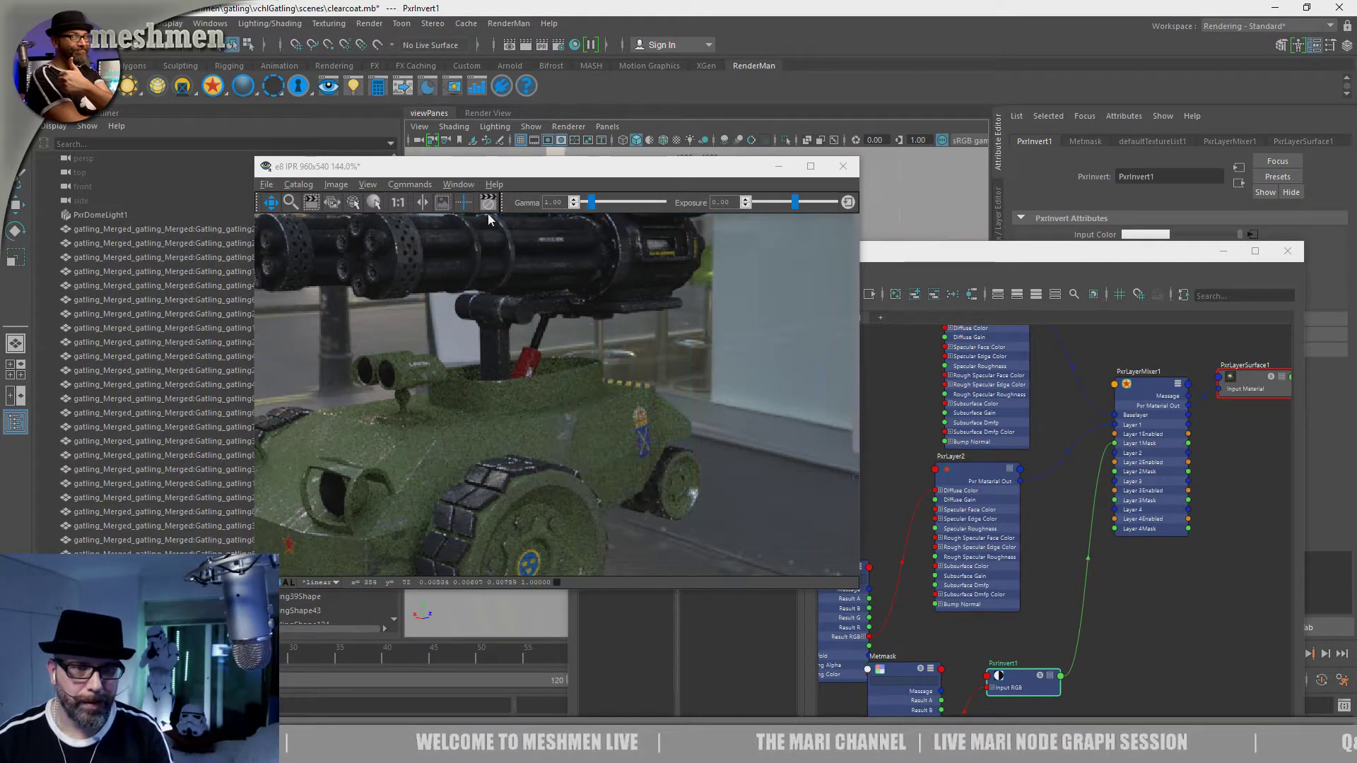
pyautogui.moveTo(594, 174); pyautogui.dragTo(485, 167)
pyautogui.moveTo(972, 261); pyautogui.dragTo(874, 203)
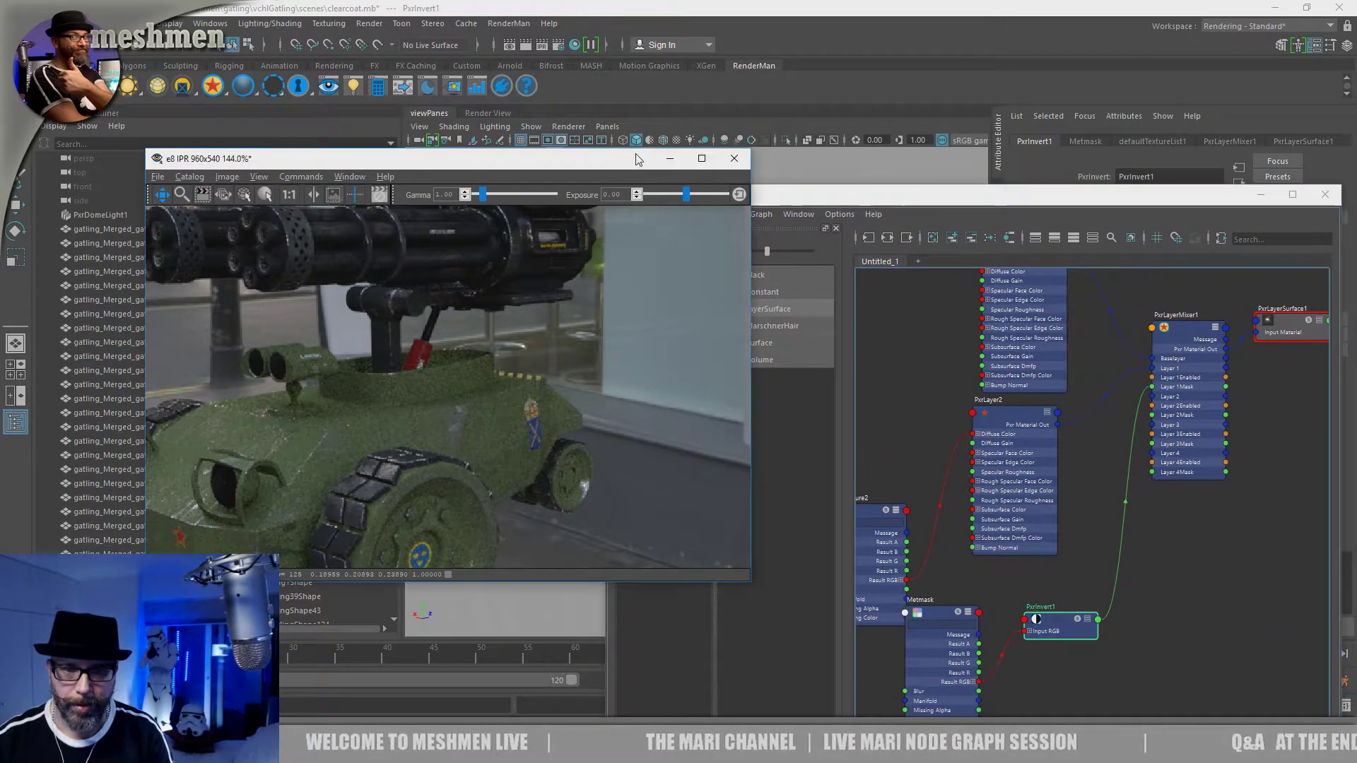
pyautogui.moveTo(622, 158); pyautogui.dragTo(505, 168)
pyautogui.moveTo(882, 202); pyautogui.dragTo(771, 130)
# Step: Move PxrInvert1 and Metmask closer together below PxrLayer2 and collapse the Metmask node
pyautogui.scroll(-5, 890, 385)
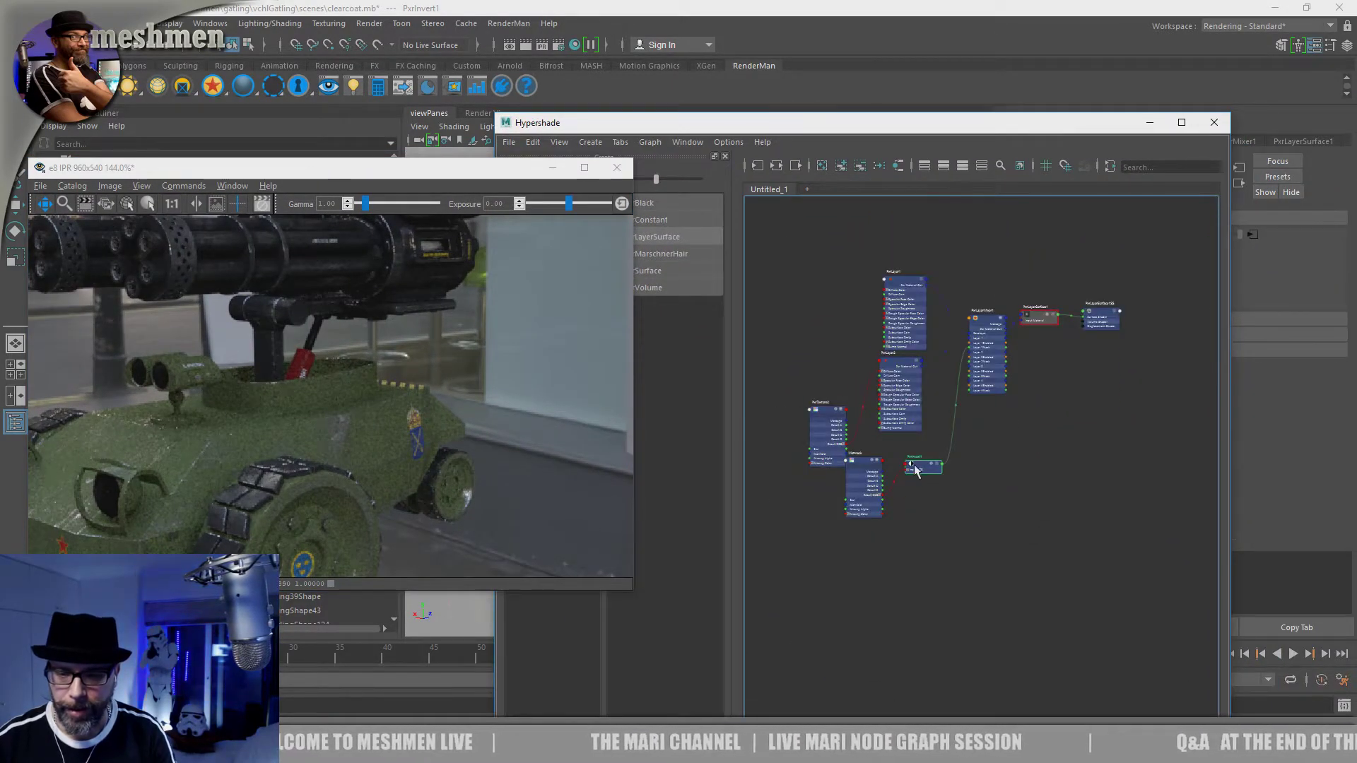
pyautogui.scroll(7, 916, 466)
pyautogui.moveTo(918, 465); pyautogui.dragTo(970, 496)
pyautogui.moveTo(765, 453); pyautogui.dragTo(825, 507)
pyautogui.press('1')
pyautogui.click(998, 503)
pyautogui.scroll(-3, 995, 417)
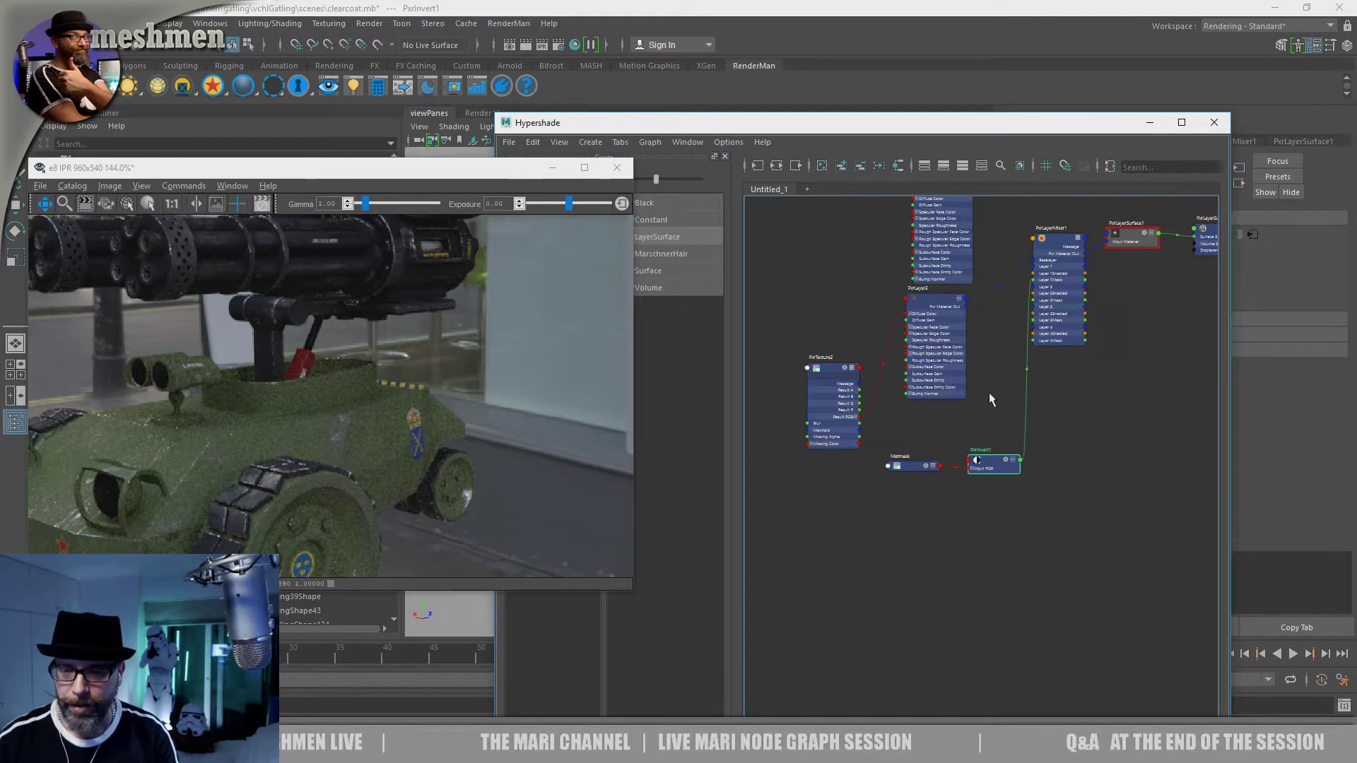
# Step: Collapse PxrTexture2, place it beside PxrLayer2, and move the Metmask and PxrInvert1 pair beneath it
pyautogui.click(825, 366)
pyautogui.press('1')
pyautogui.moveTo(825, 352); pyautogui.dragTo(831, 302)
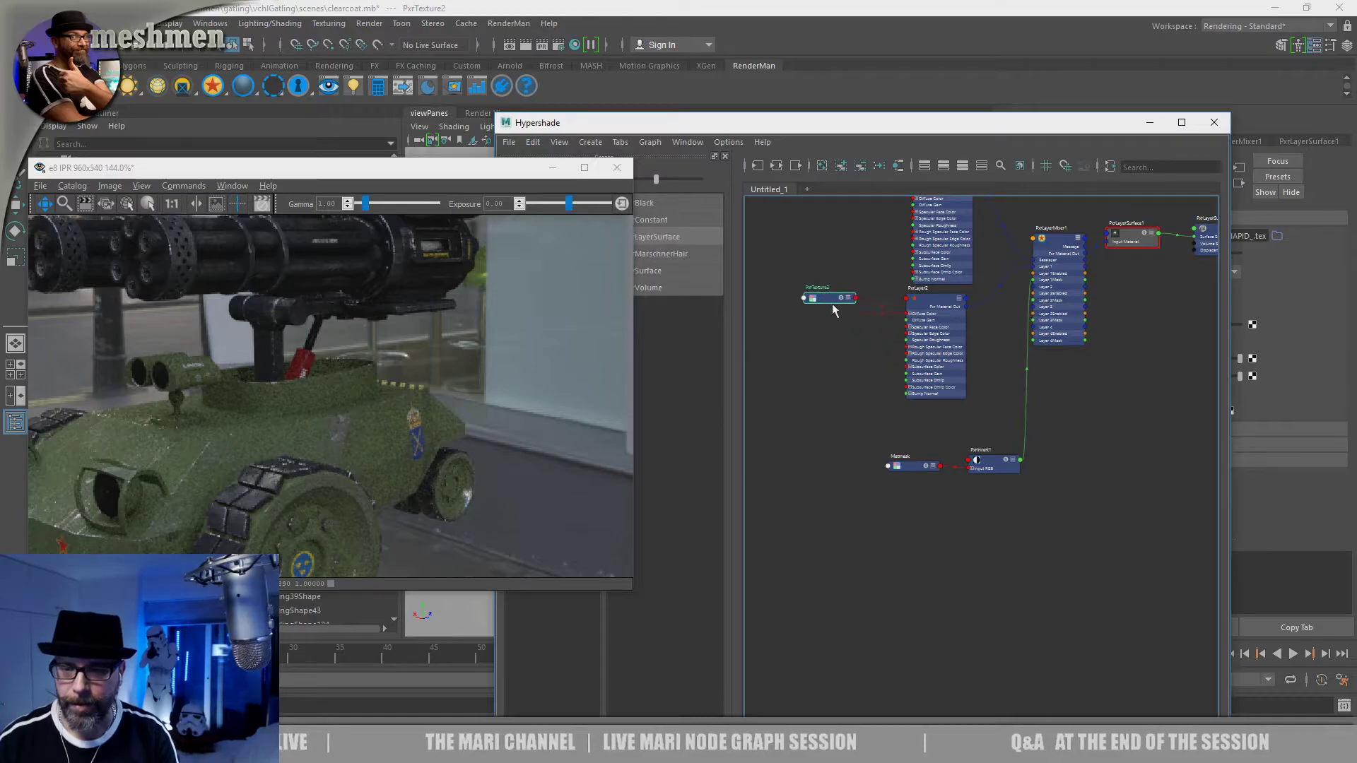
pyautogui.moveTo(934, 325); pyautogui.dragTo(937, 317)
pyautogui.moveTo(1002, 466); pyautogui.dragTo(840, 352)
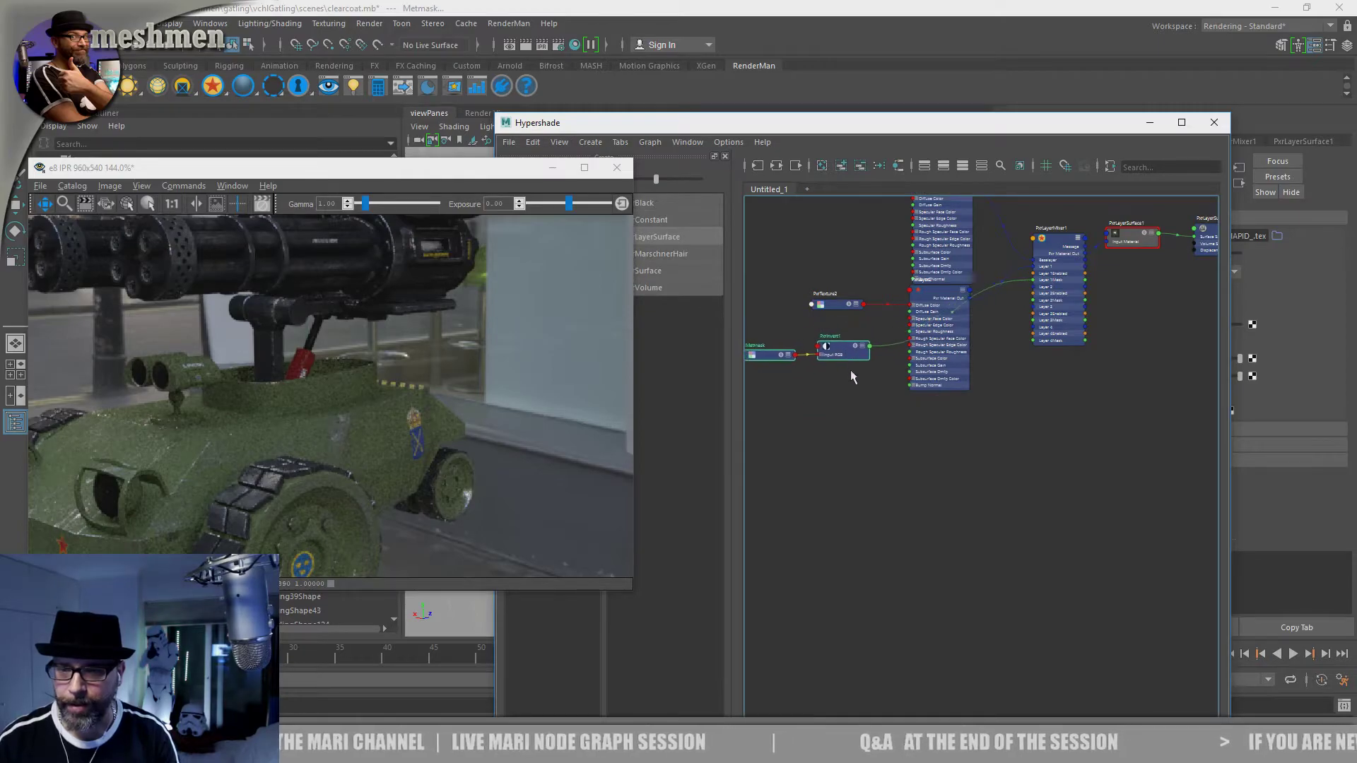
# Step: Collapse the PxrLayer2 and PxrLayer1 nodes and stack them closely beside PxrLayerMixer1
pyautogui.click(944, 289)
pyautogui.press('1')
pyautogui.scroll(2, 940, 290)
pyautogui.keyDown('alt'); pyautogui.moveTo(989, 401); pyautogui.dragTo(1011, 596, button='middle'); pyautogui.keyUp('alt')
pyautogui.click(959, 332)
pyautogui.press('1')
pyautogui.moveTo(961, 330); pyautogui.dragTo(948, 340)
pyautogui.moveTo(952, 503); pyautogui.dragTo(952, 450)
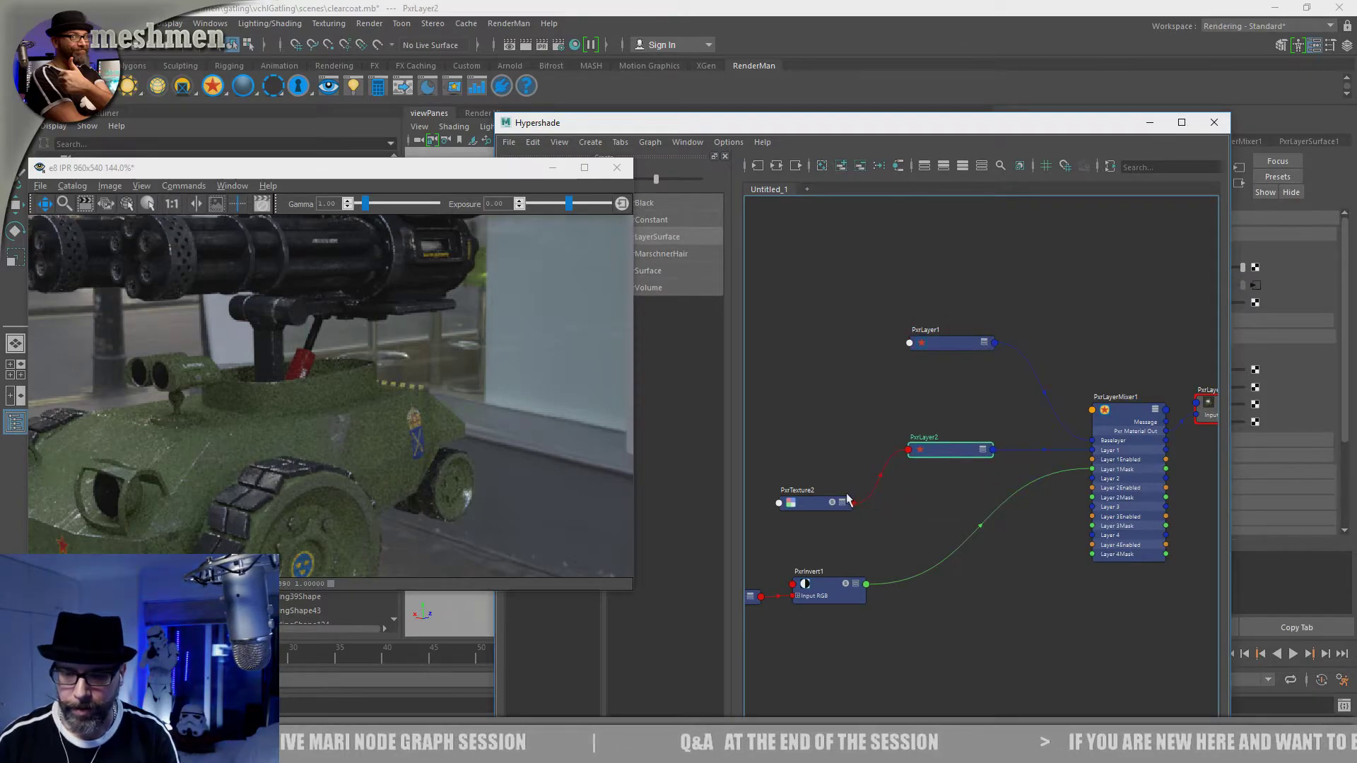
# Step: Align PxrTexture2 with PxrLayer2 and place PxrInvert1 and Metmask in a row just below them
pyautogui.moveTo(816, 496); pyautogui.dragTo(811, 477)
pyautogui.click(830, 585)
pyautogui.moveTo(830, 585); pyautogui.dragTo(987, 496)
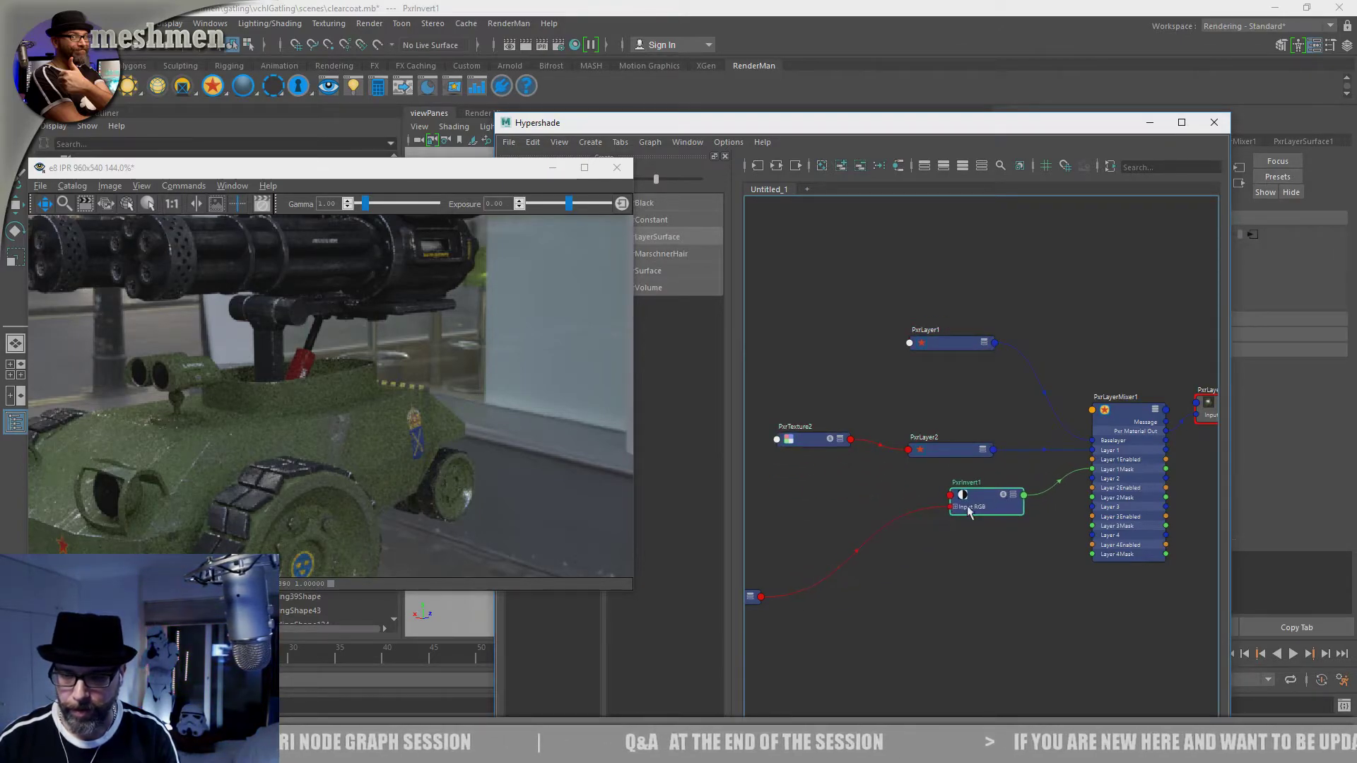
pyautogui.keyDown('alt'); pyautogui.moveTo(842, 573); pyautogui.dragTo(911, 541, button='middle'); pyautogui.keyUp('alt')
pyautogui.moveTo(792, 564); pyautogui.dragTo(945, 471)
# Step: Add a PxrLayer node below the Metmask node and rename it dirtlayer
pyautogui.scroll(3, 933, 522)
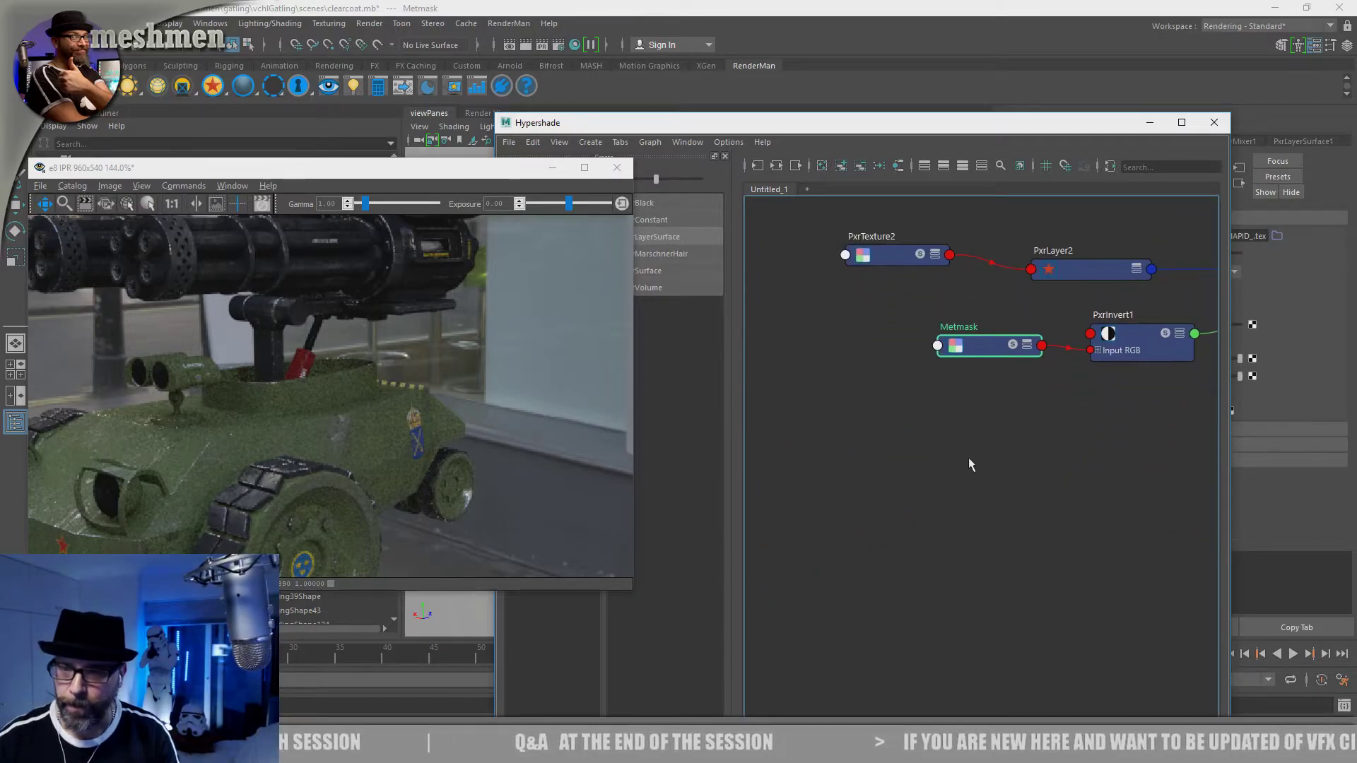
pyautogui.keyDown('alt'); pyautogui.moveTo(956, 475); pyautogui.dragTo(902, 501, button='middle'); pyautogui.keyUp('alt')
pyautogui.press('Tab')
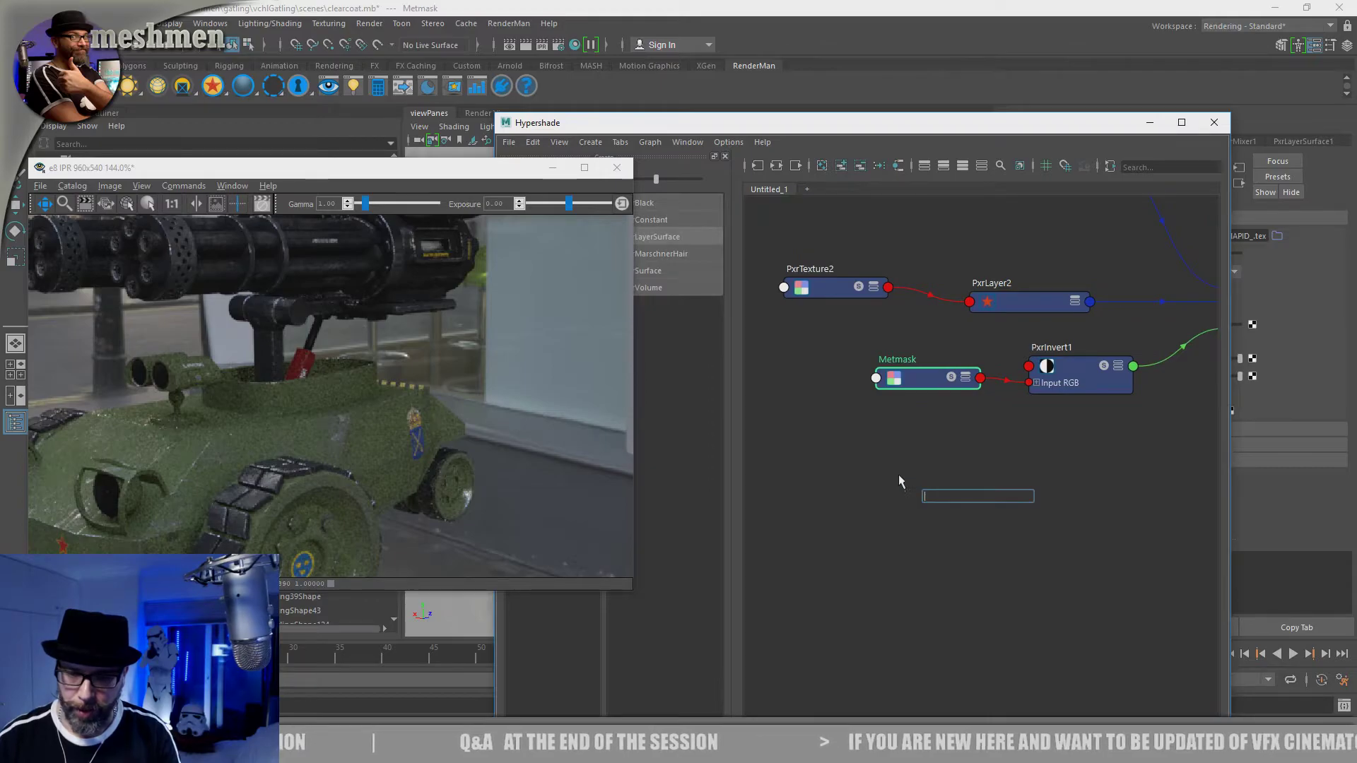
pyautogui.click(903, 475)
pyautogui.press('Tab')
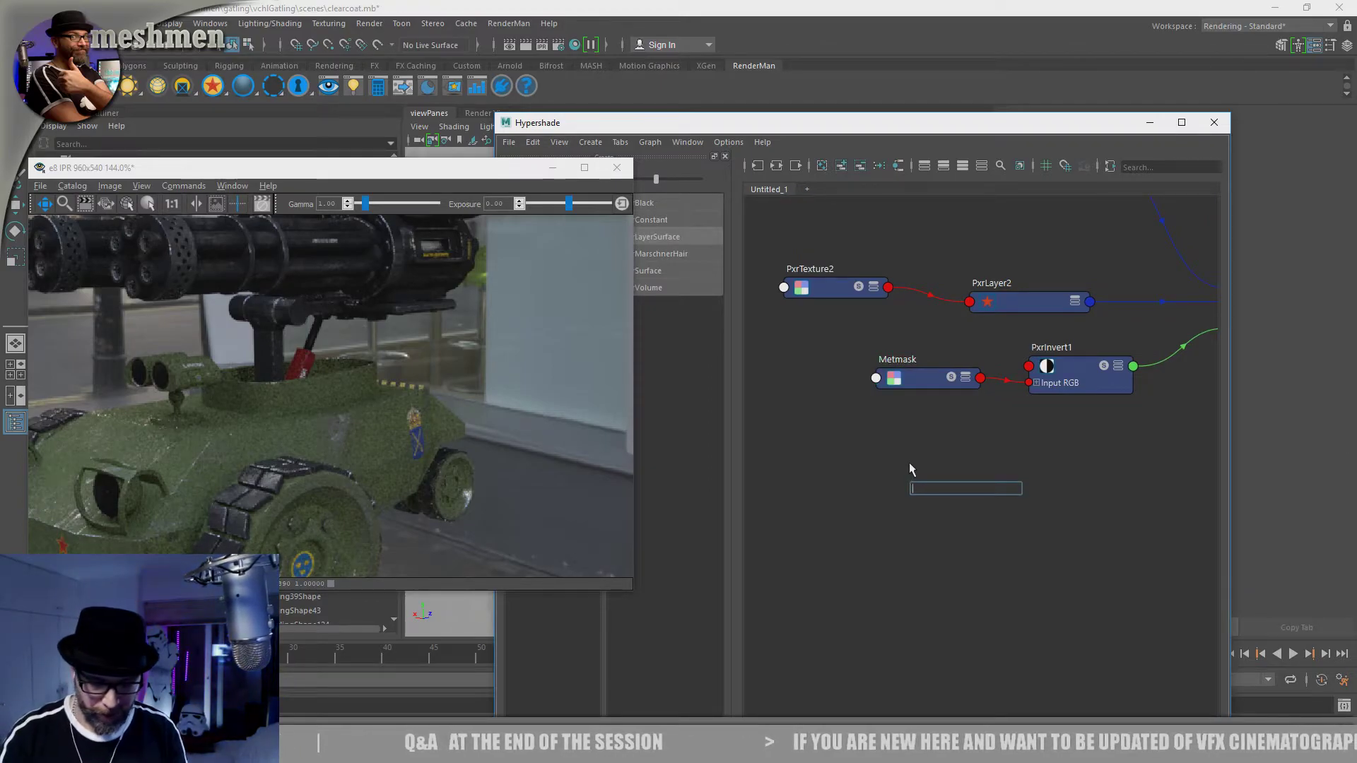
pyautogui.write('pxrl')
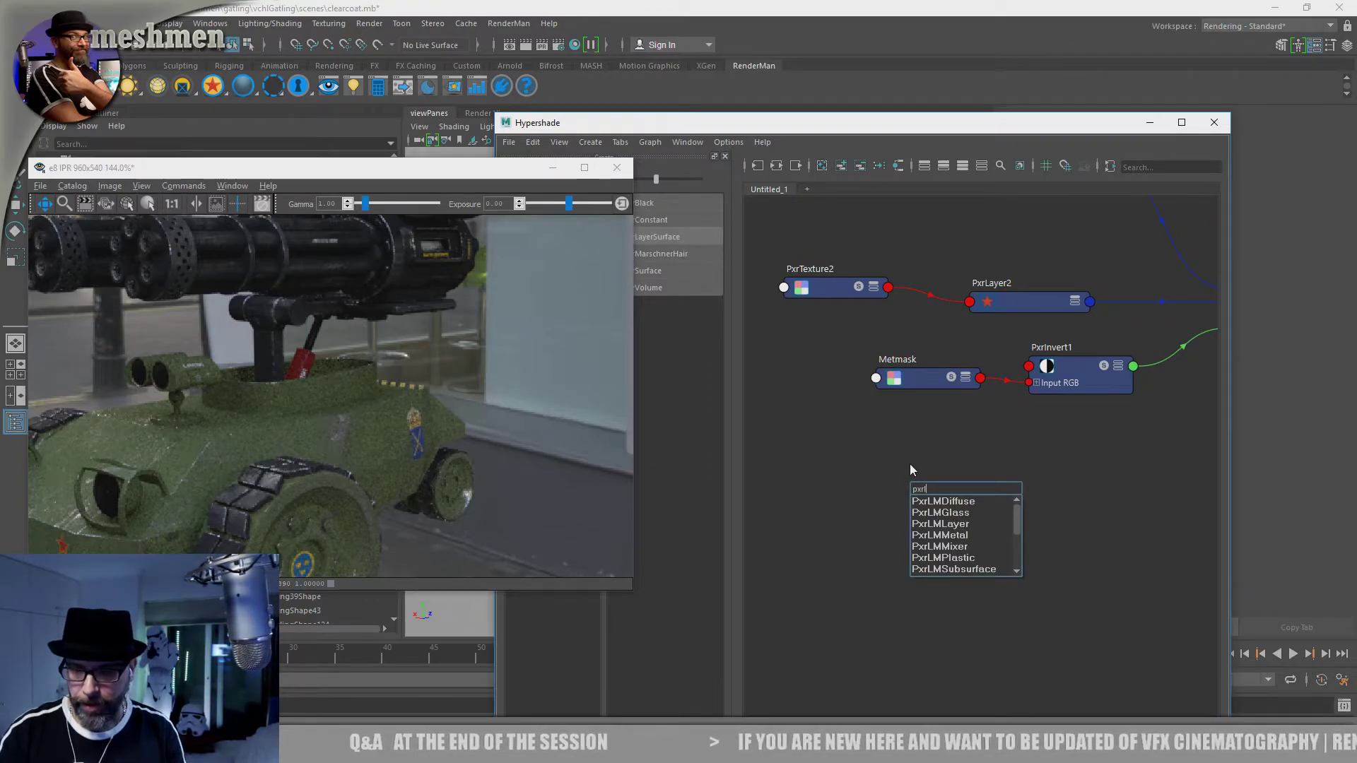
pyautogui.write('ayer')
pyautogui.press('Return')
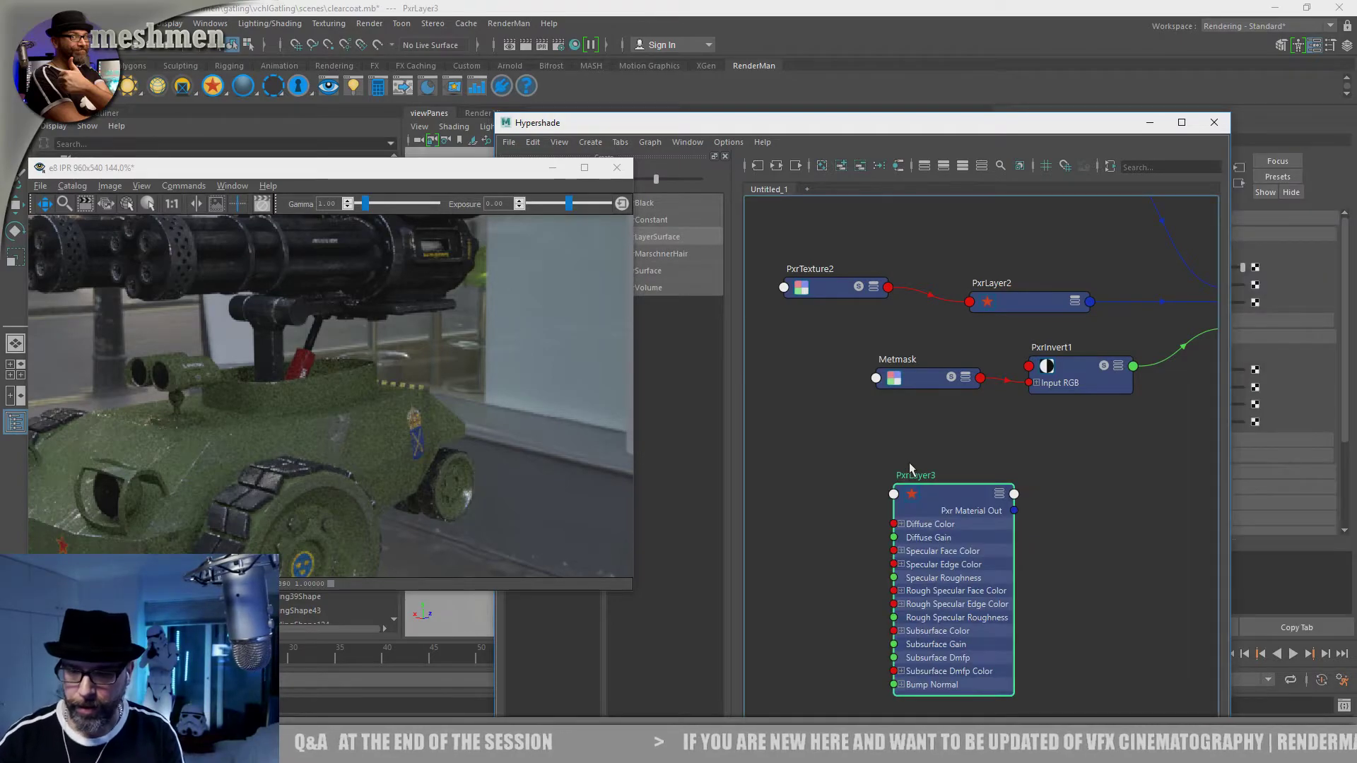
pyautogui.moveTo(921, 479); pyautogui.dragTo(928, 482)
pyautogui.doubleClick(927, 480)
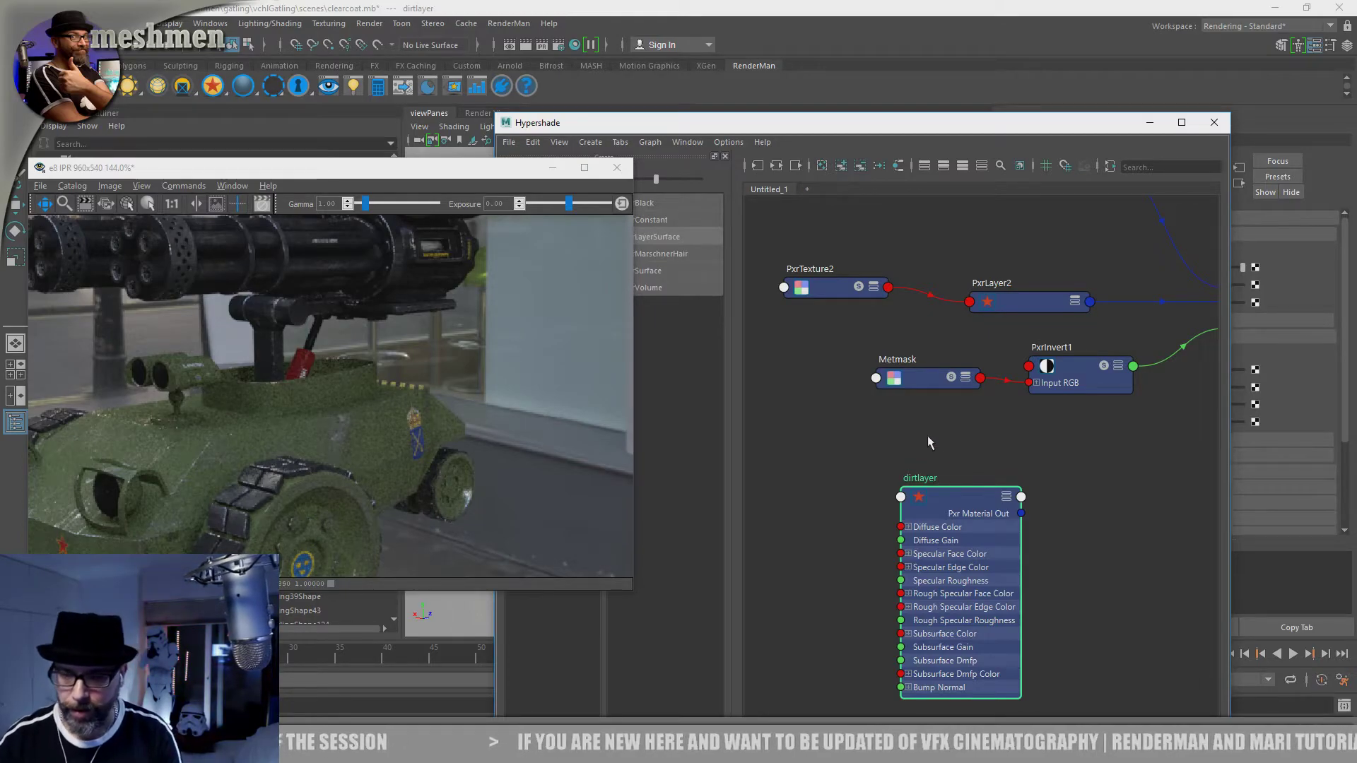
# Step: Connect dirtlayer's Pxr Material Out to PxrLayerMixer1's Layer 2 input and place dirtlayer below PxrInvert1
pyautogui.moveTo(958, 501); pyautogui.dragTo(937, 498)
pyautogui.keyDown('alt'); pyautogui.moveTo(1107, 476); pyautogui.dragTo(925, 467, button='middle'); pyautogui.keyUp('alt')
pyautogui.moveTo(1016, 483); pyautogui.dragTo(1048, 333)
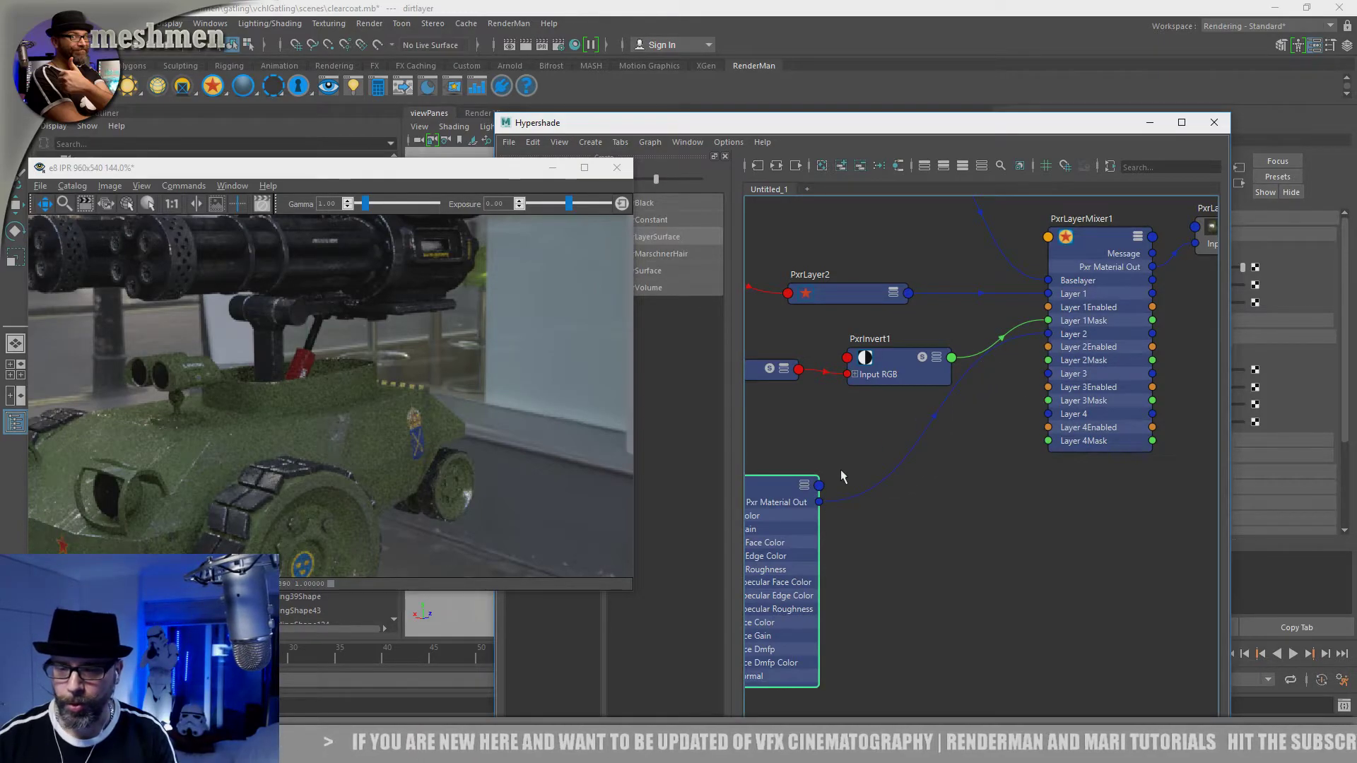
pyautogui.moveTo(781, 491); pyautogui.dragTo(922, 479)
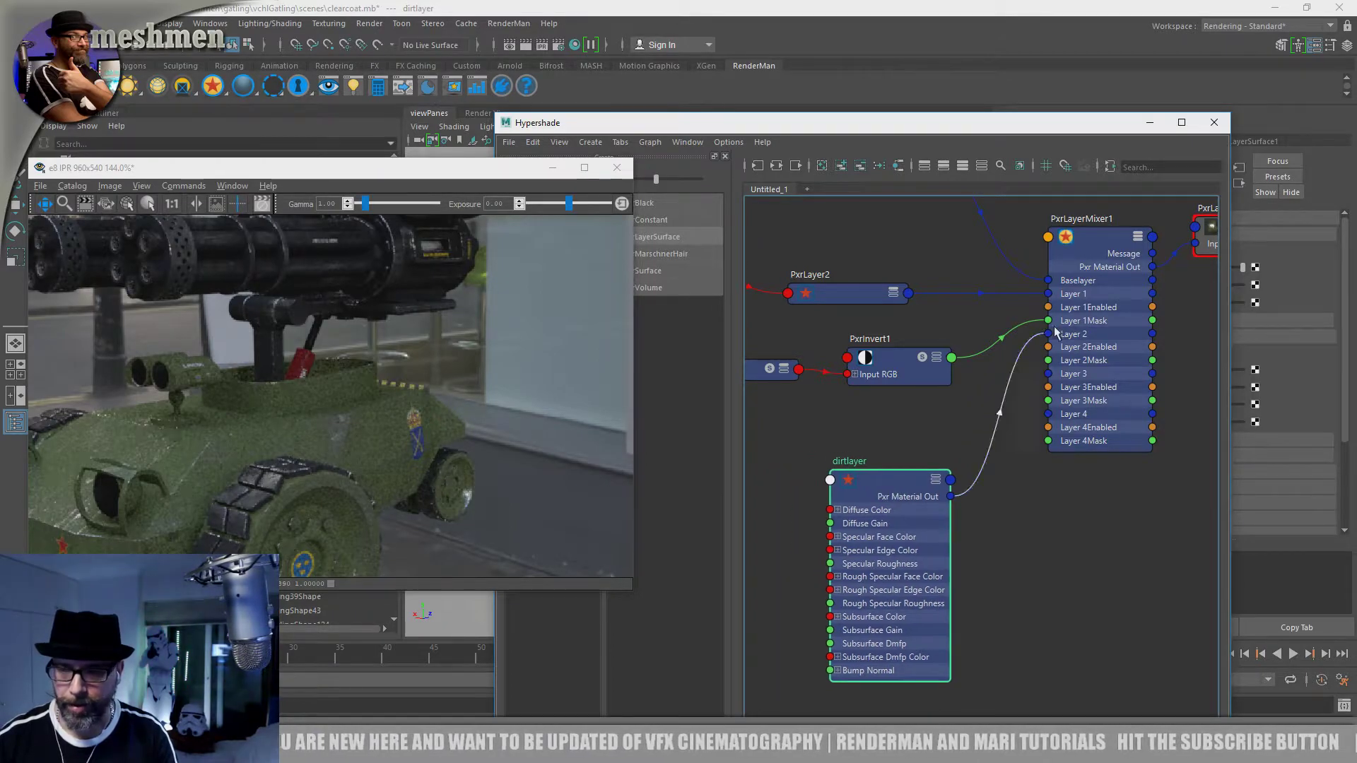
# Step: Uncover the attribute settings and enable Layer 2 on PxrLayerMixer1
pyautogui.moveTo(1069, 131); pyautogui.dragTo(811, 208)
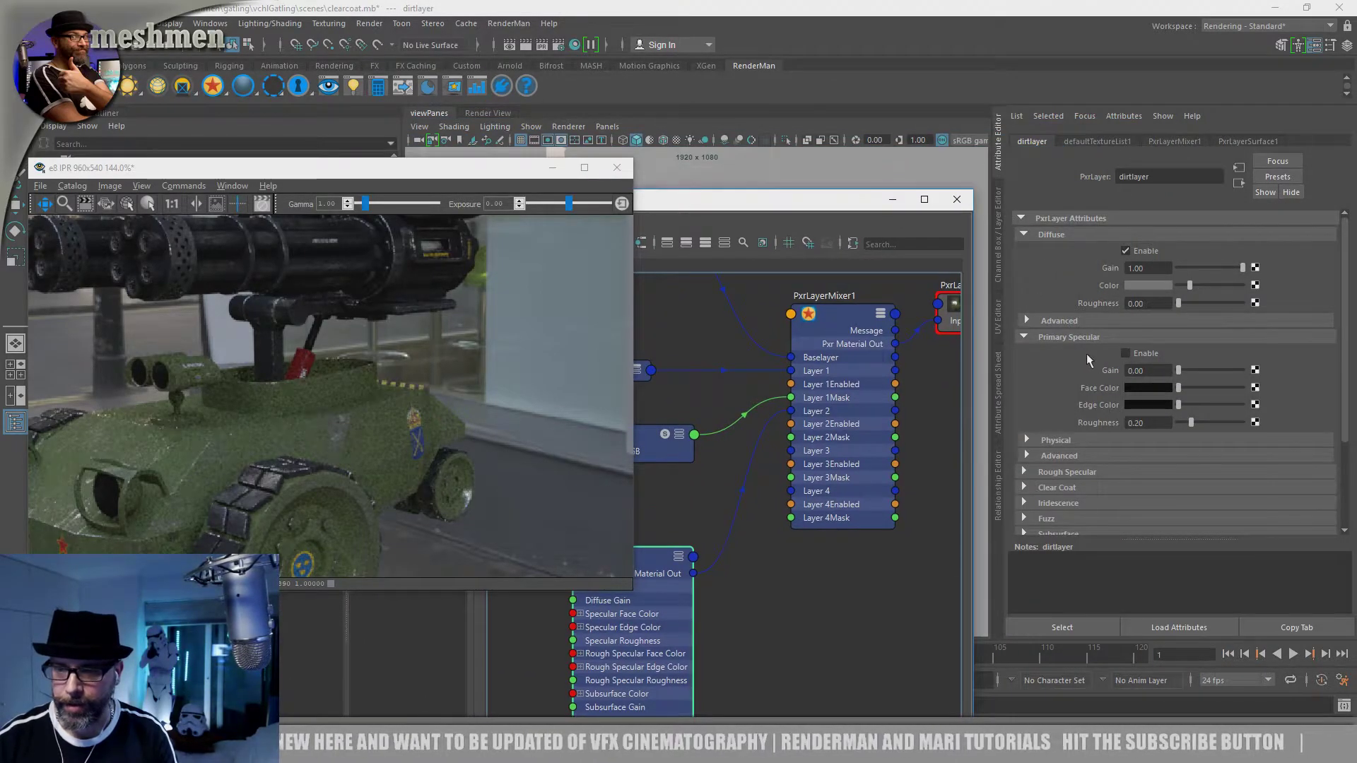
pyautogui.click(846, 318)
pyautogui.click(1046, 325)
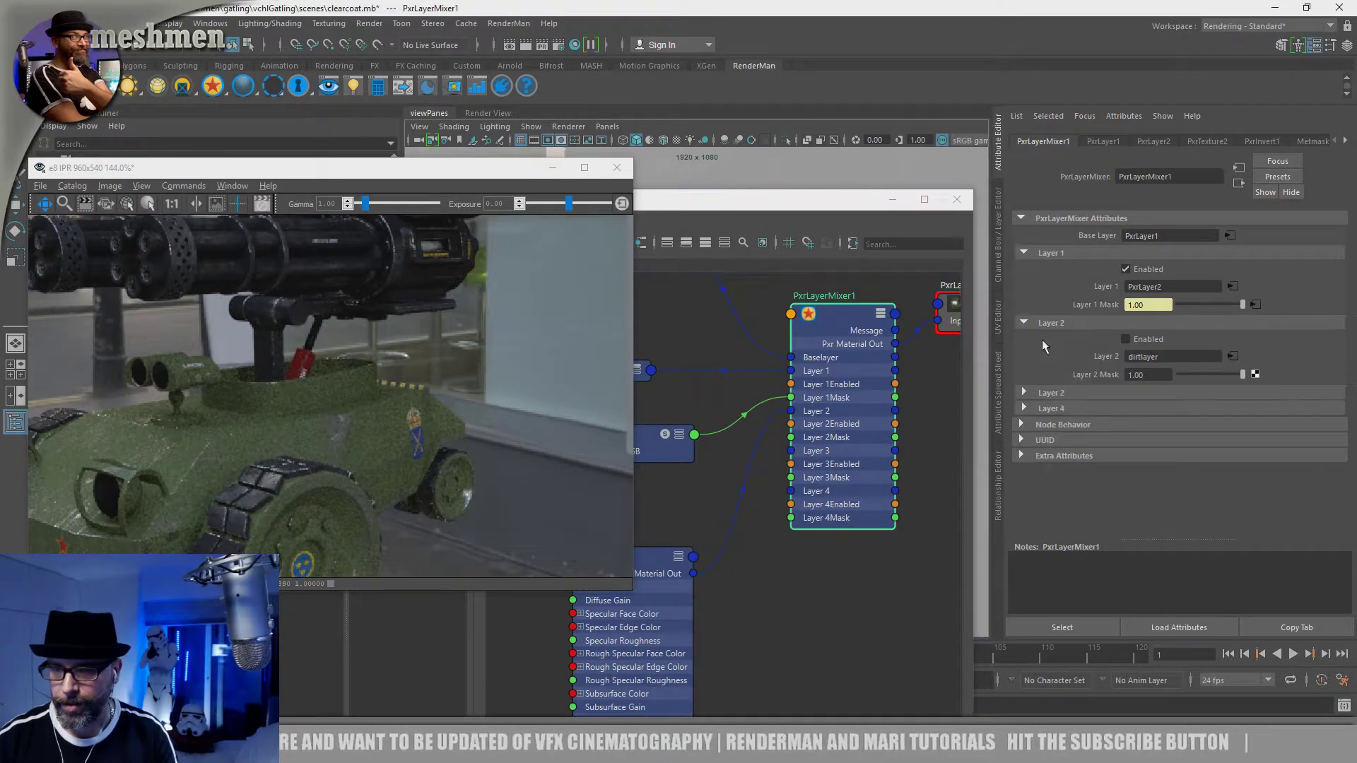
pyautogui.moveTo(868, 317); pyautogui.dragTo(879, 314)
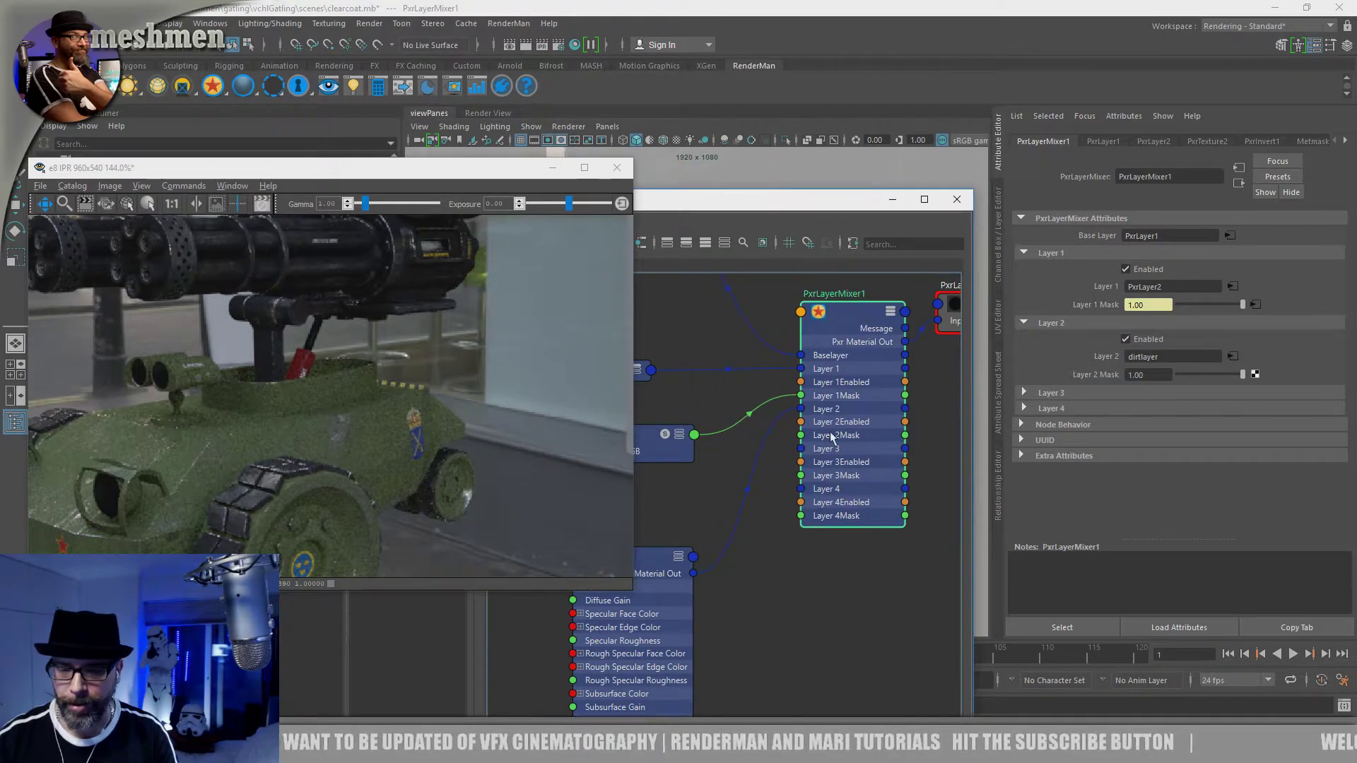
# Step: Add a PxrTexture node and place it beside the dirtlayer node's inputs
pyautogui.keyDown('alt'); pyautogui.moveTo(760, 588); pyautogui.dragTo(942, 542, button='middle'); pyautogui.keyUp('alt')
pyautogui.scroll(2, 674, 615)
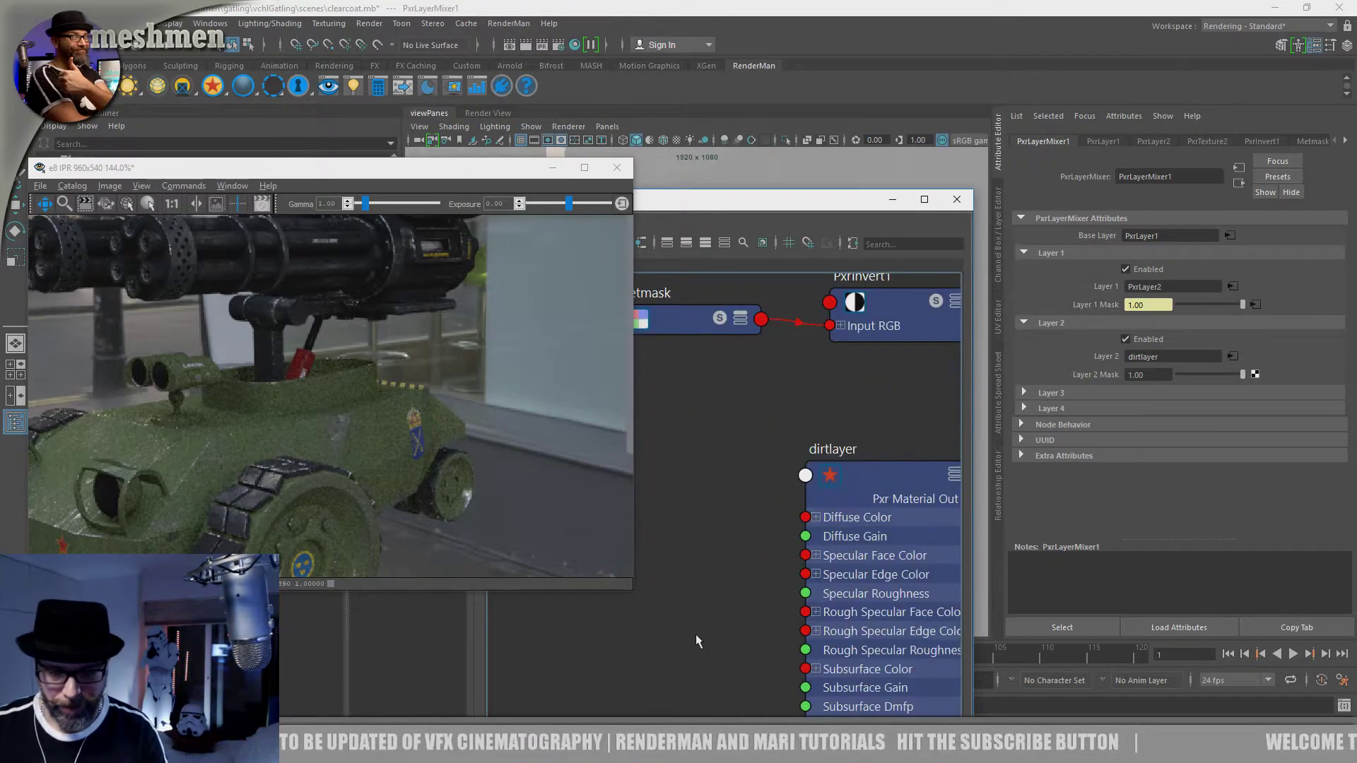
pyautogui.click(697, 626)
pyautogui.write('p')
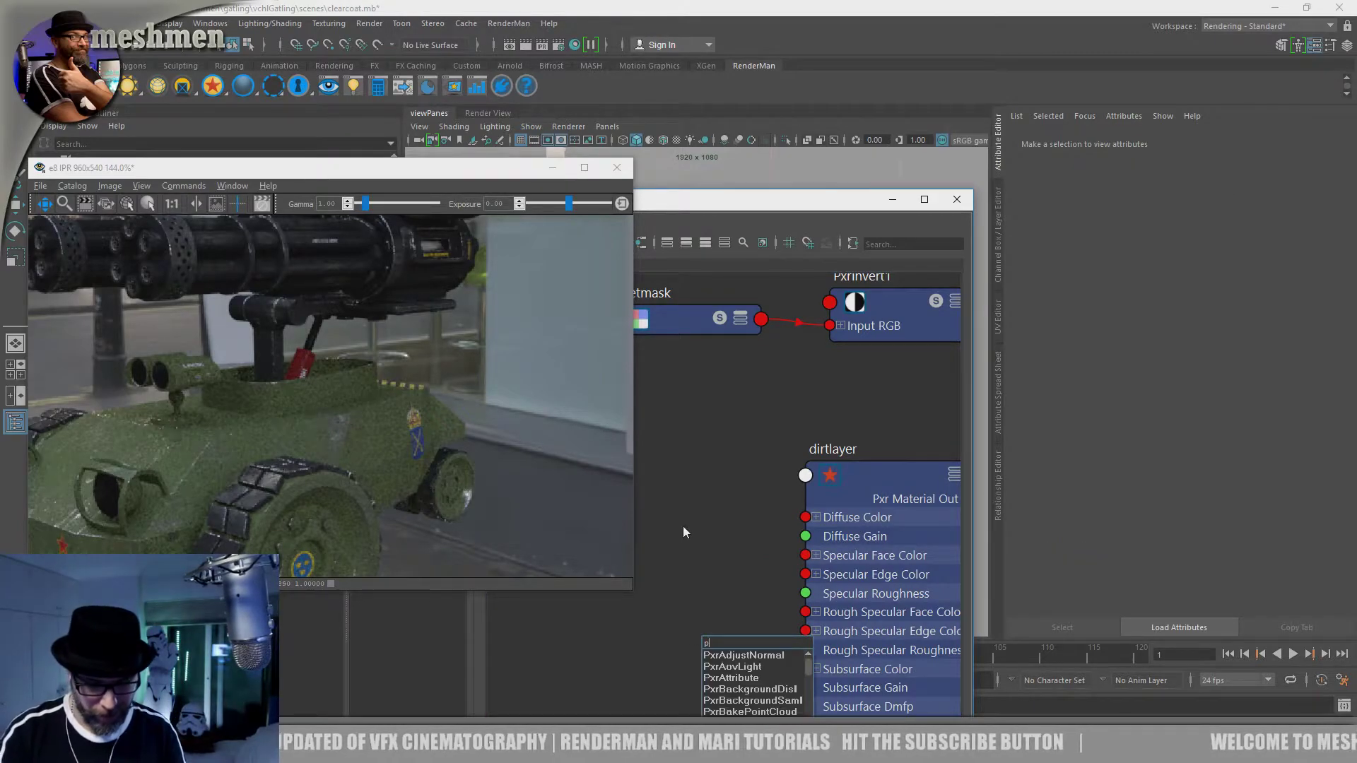
pyautogui.write('xrtexrTee')
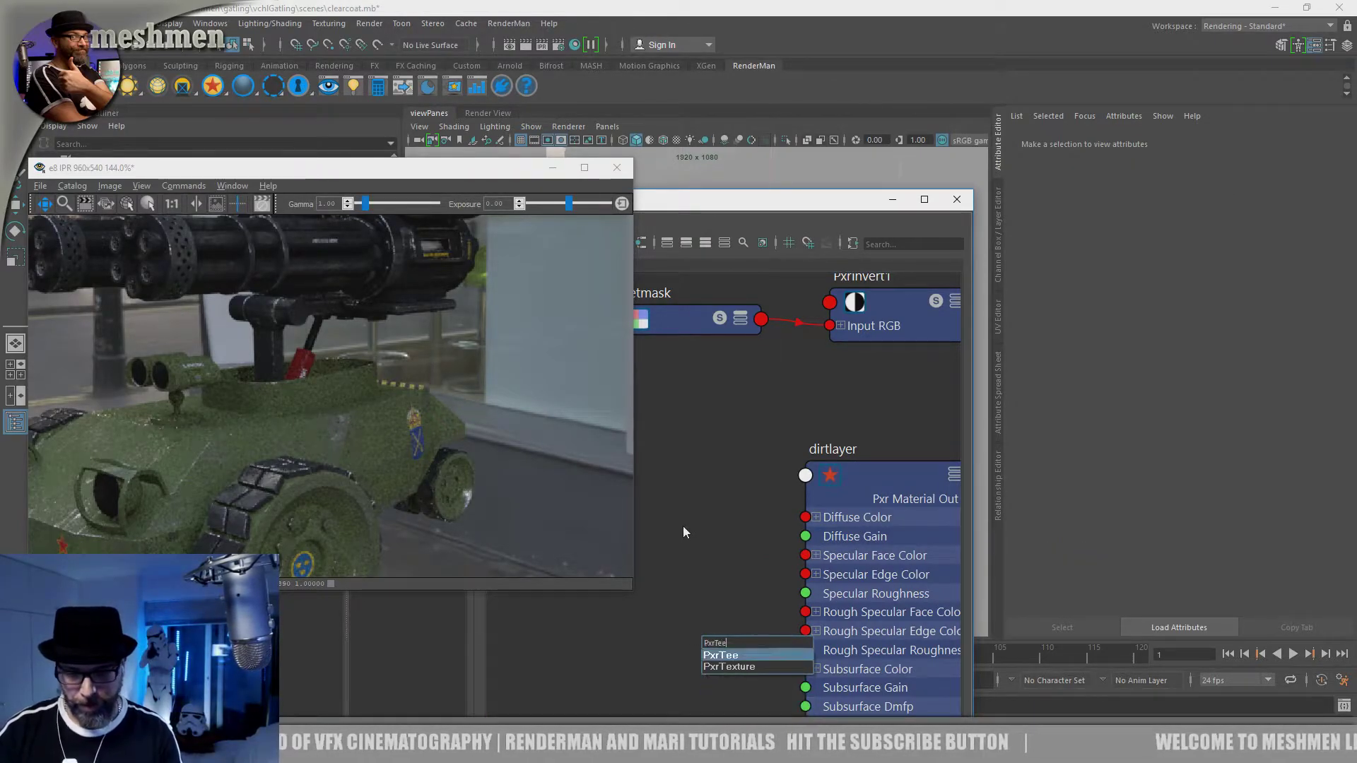
pyautogui.press('Return')
pyautogui.moveTo(751, 659); pyautogui.dragTo(623, 637)
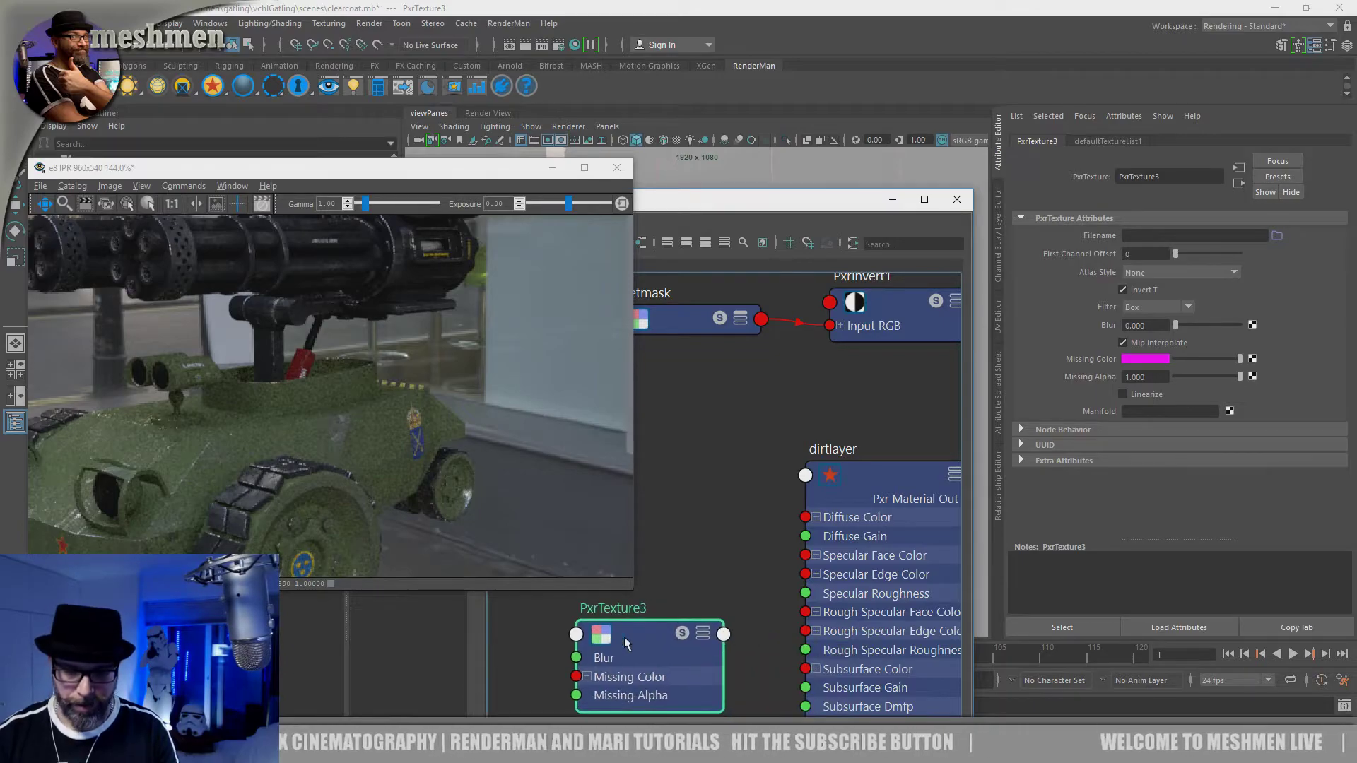
pyautogui.click(1203, 315)
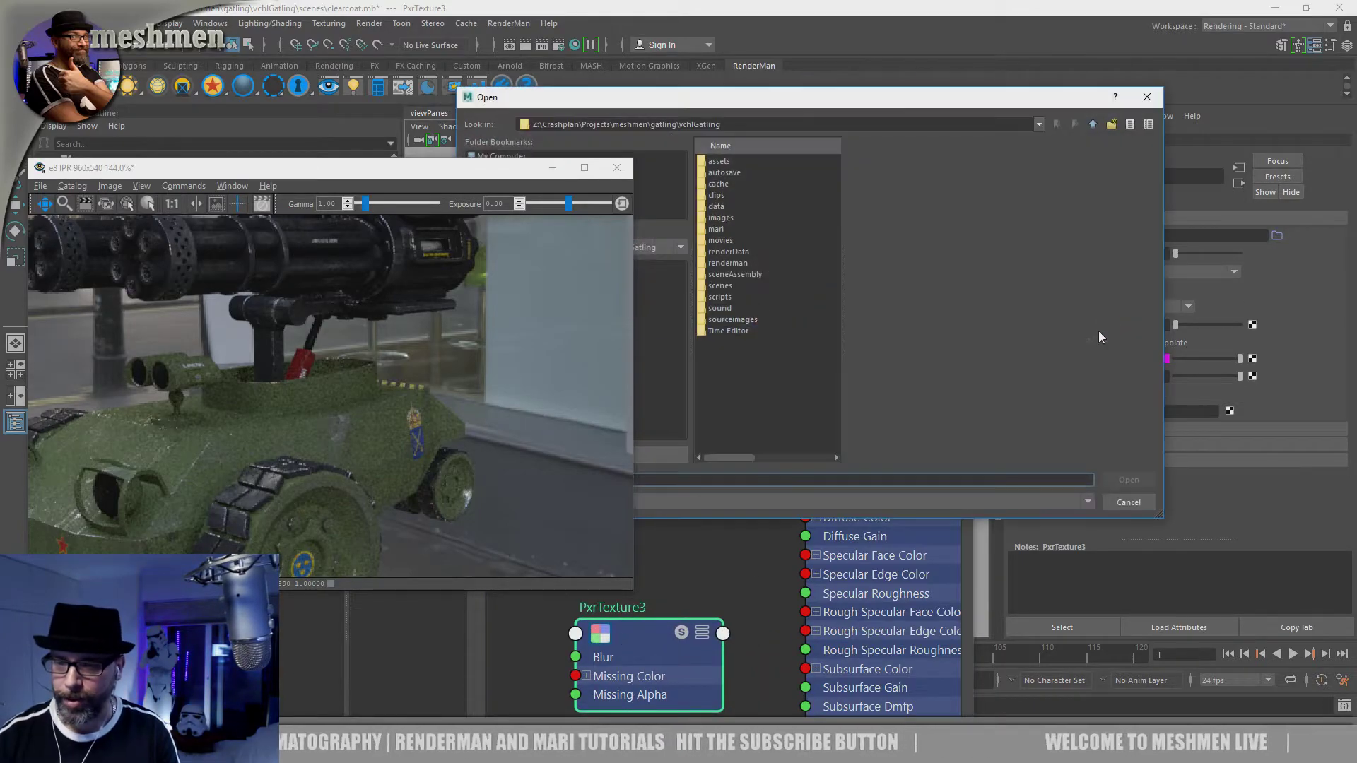
pyautogui.moveTo(737, 99); pyautogui.dragTo(854, 98)
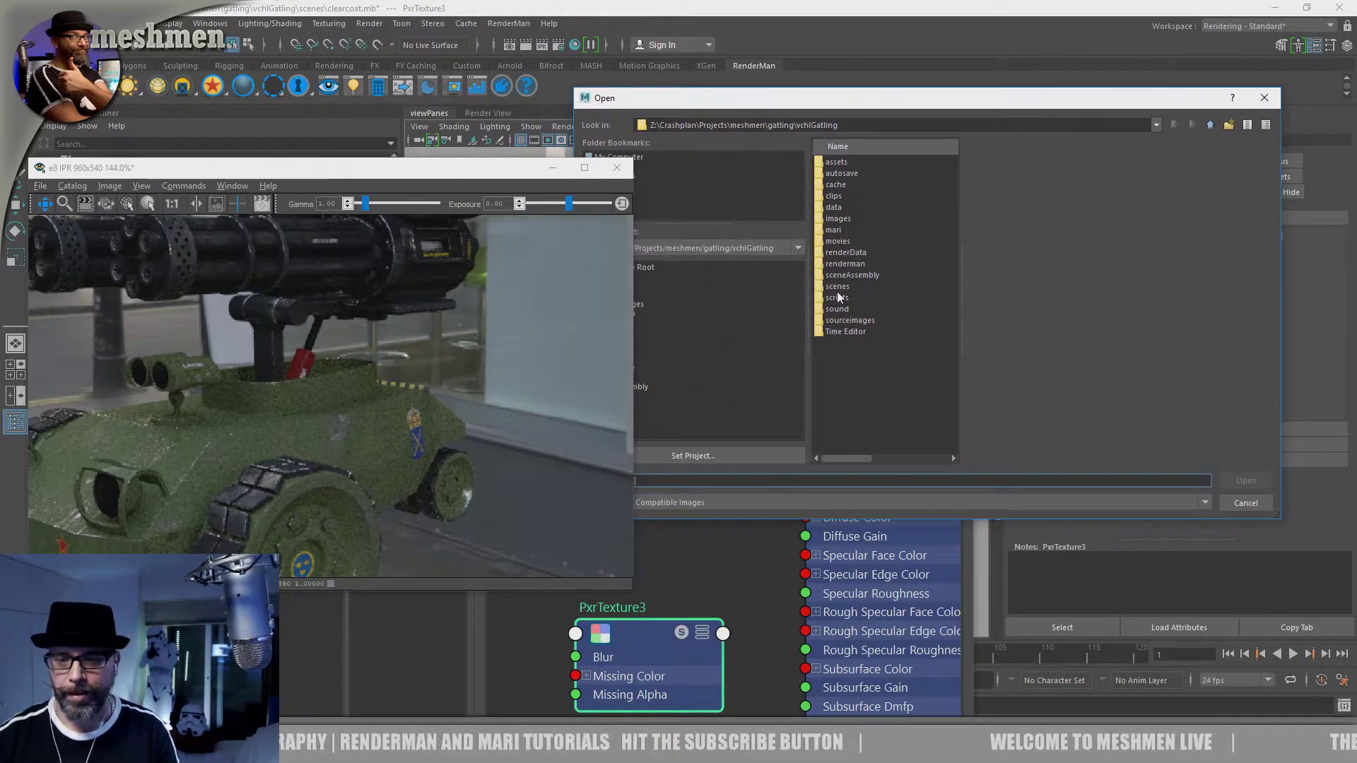
pyautogui.moveTo(487, 170); pyautogui.dragTo(281, 195)
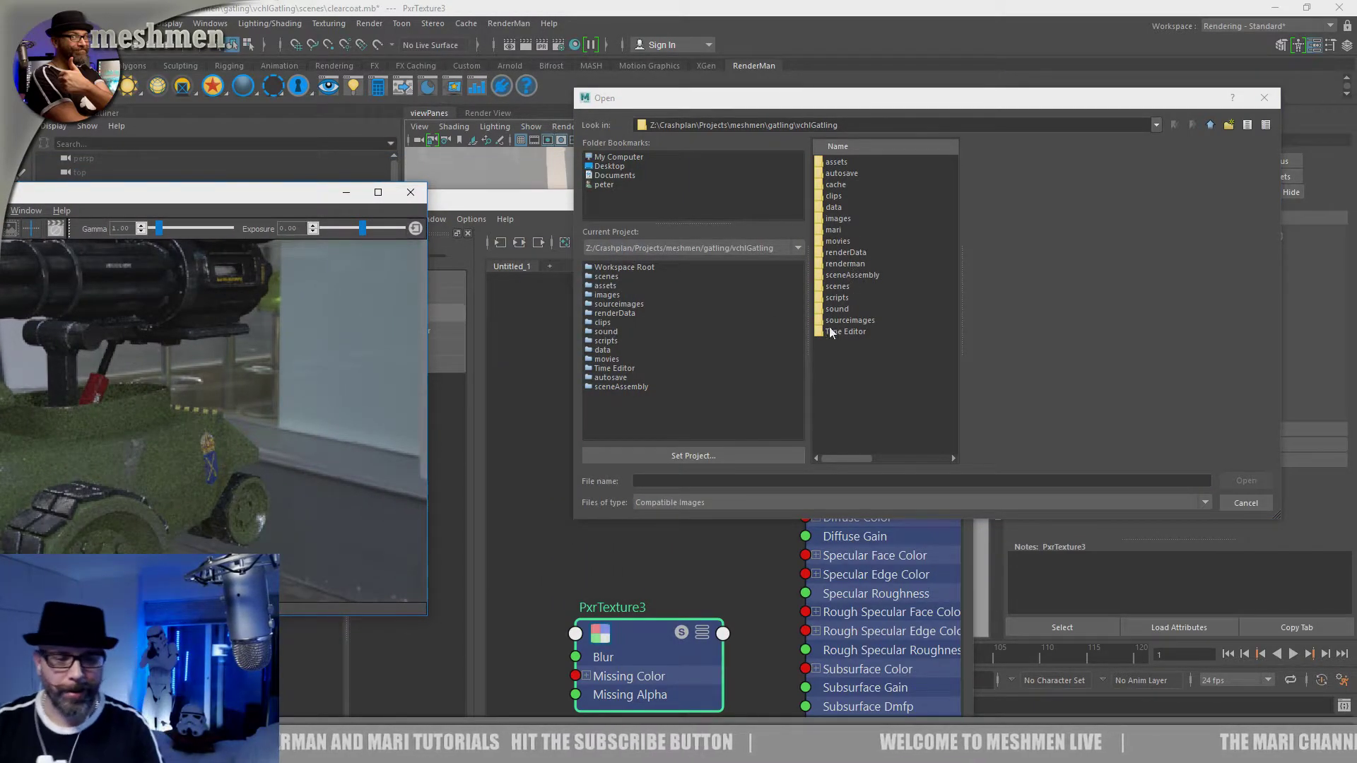
pyautogui.moveTo(261, 192); pyautogui.dragTo(370, 160)
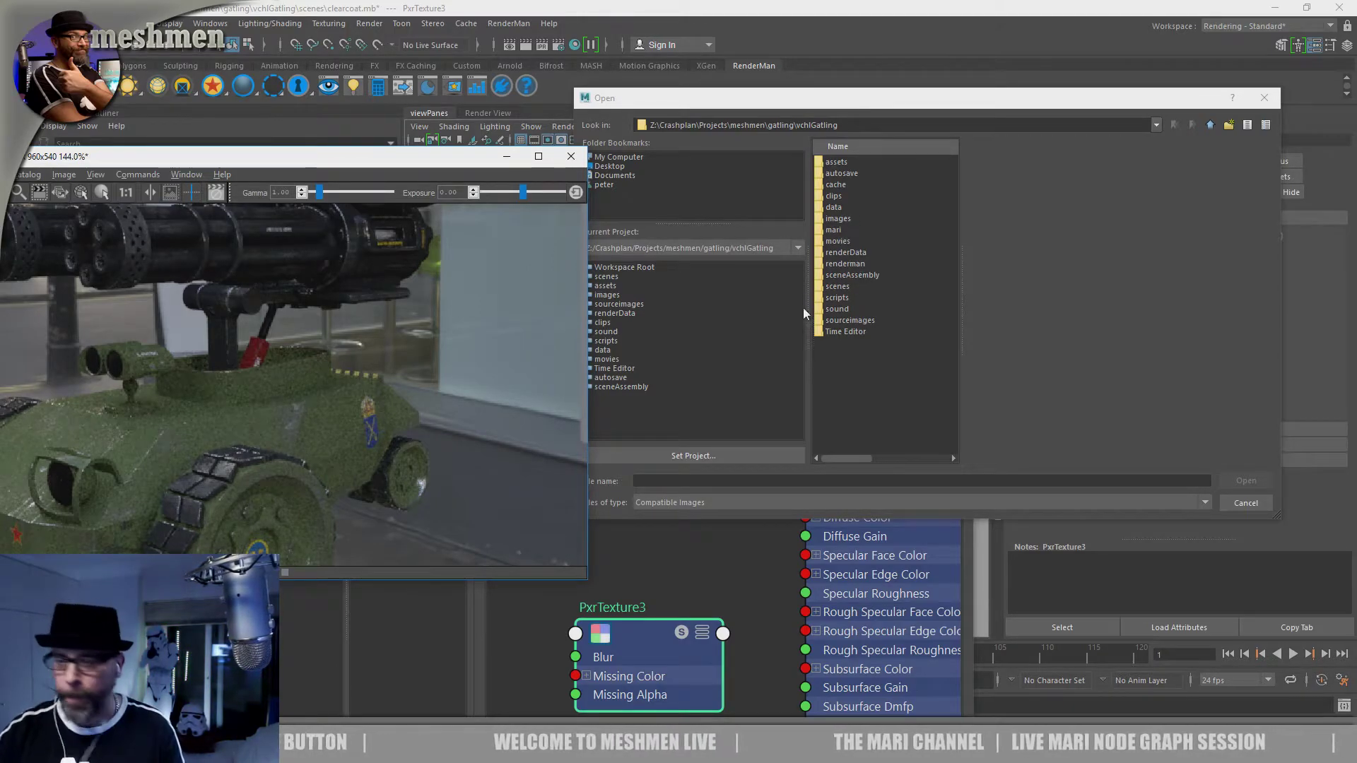
pyautogui.doubleClick(833, 229)
pyautogui.doubleClick(832, 162)
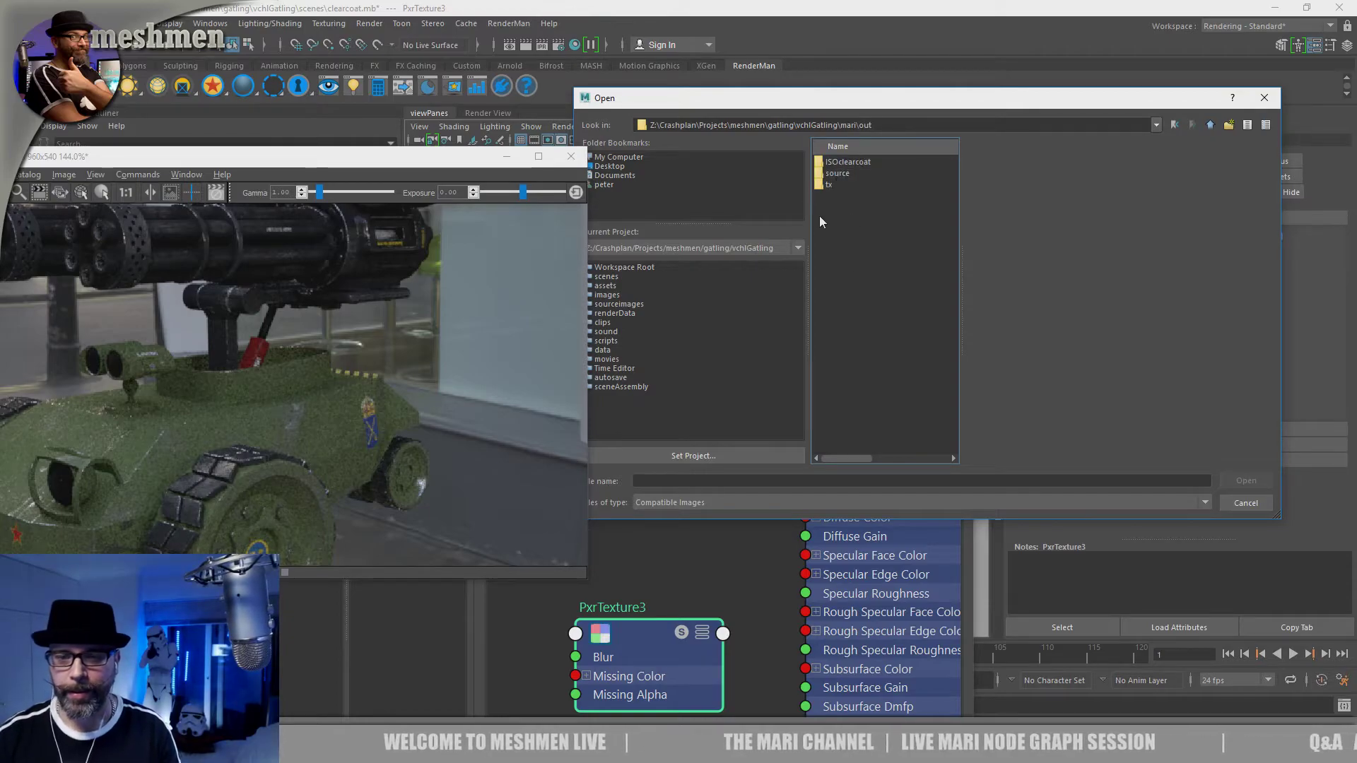
pyautogui.click(831, 184)
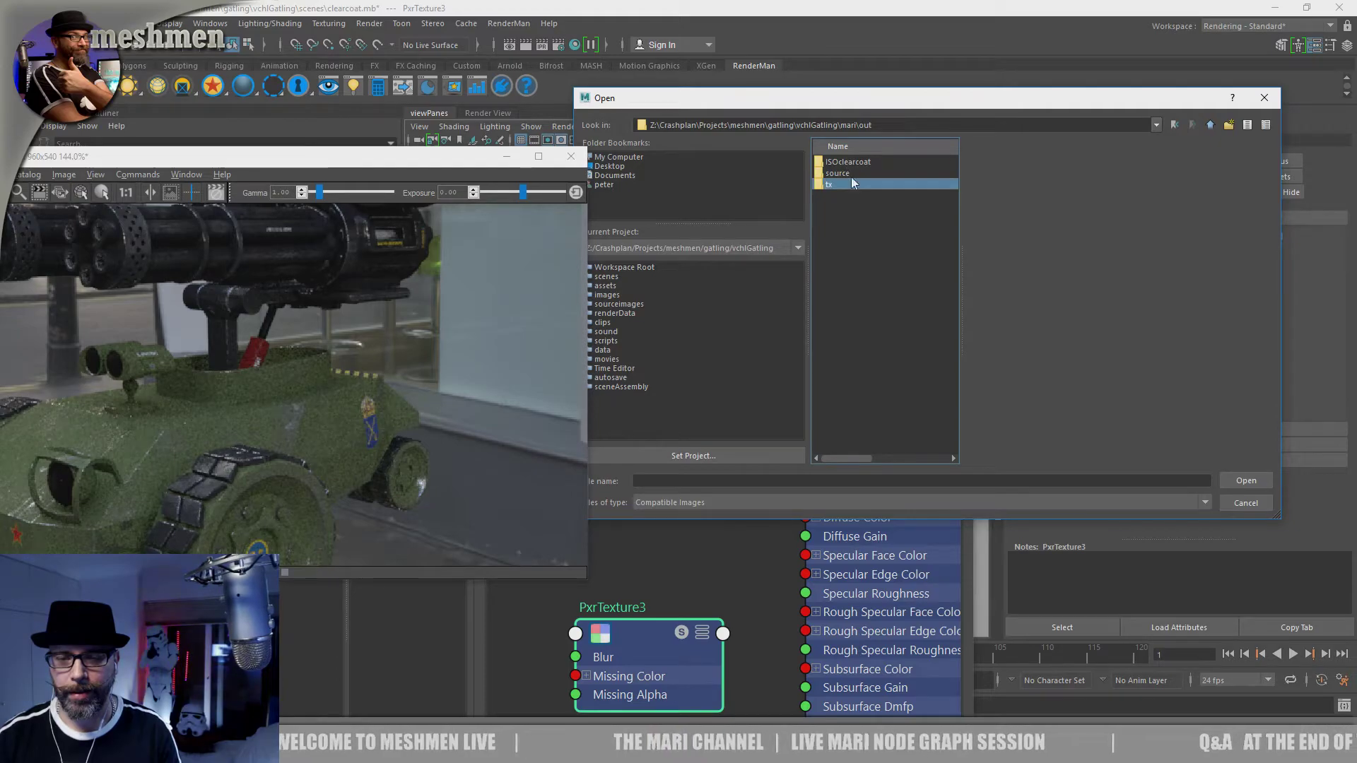
pyautogui.doubleClick(830, 184)
pyautogui.doubleClick(829, 184)
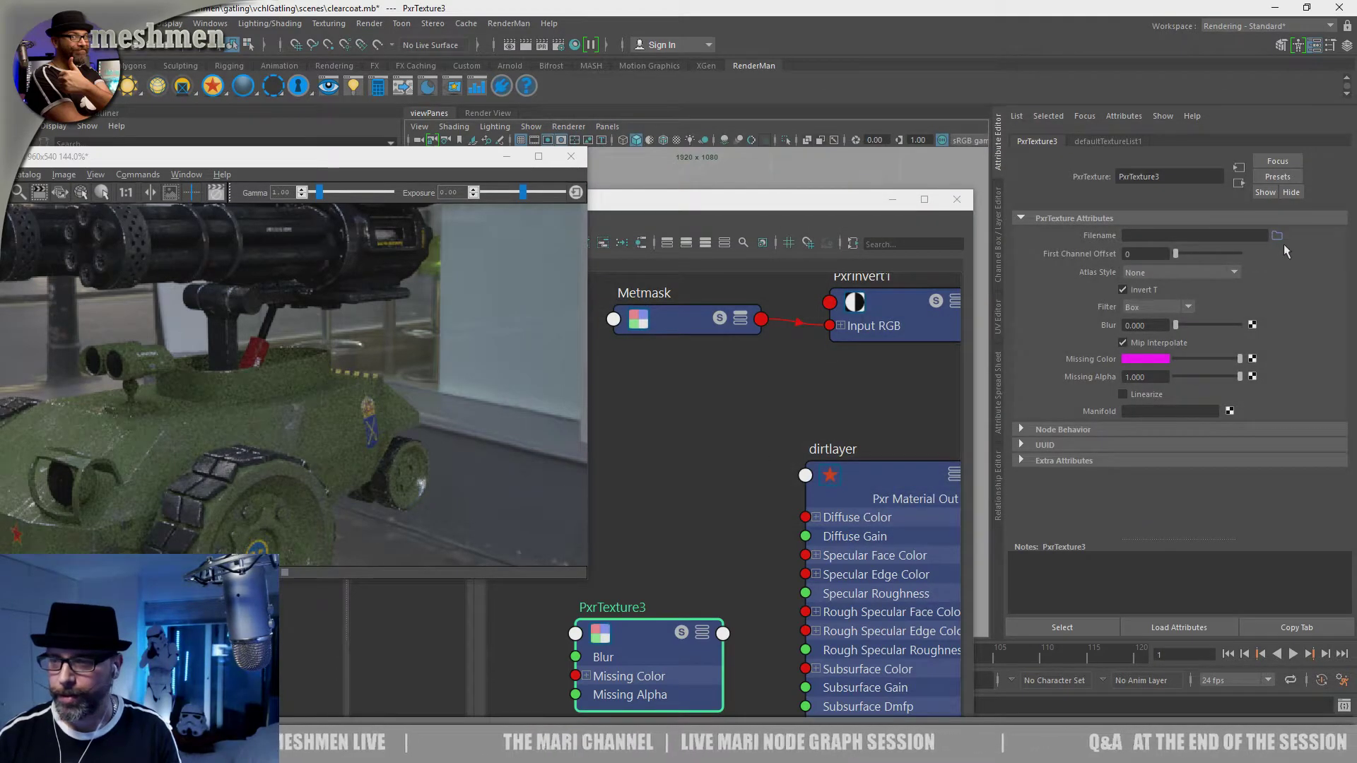
pyautogui.moveTo(638, 641); pyautogui.dragTo(628, 634)
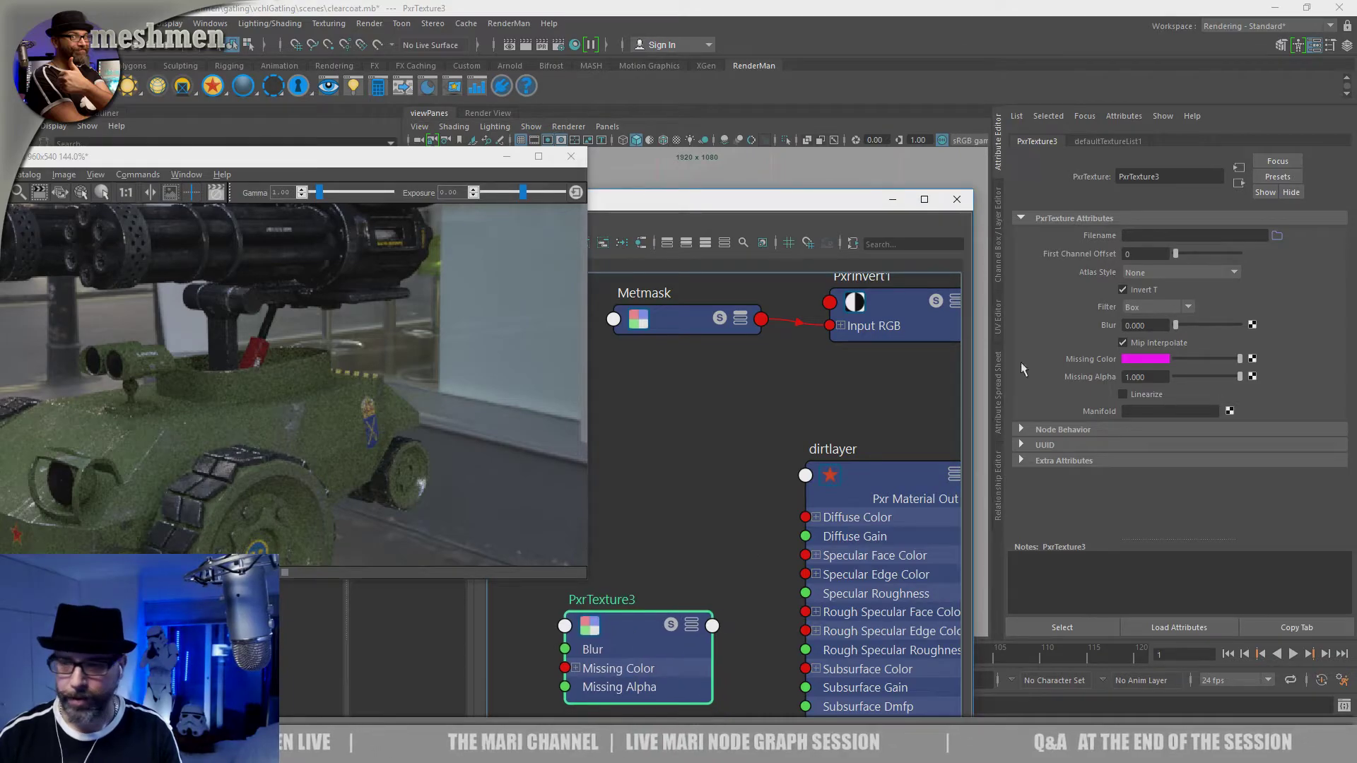
# Step: Load COLdirt.1001.tex from the project's mari/out/tx folder as PxrTexture3's file
pyautogui.click(1277, 236)
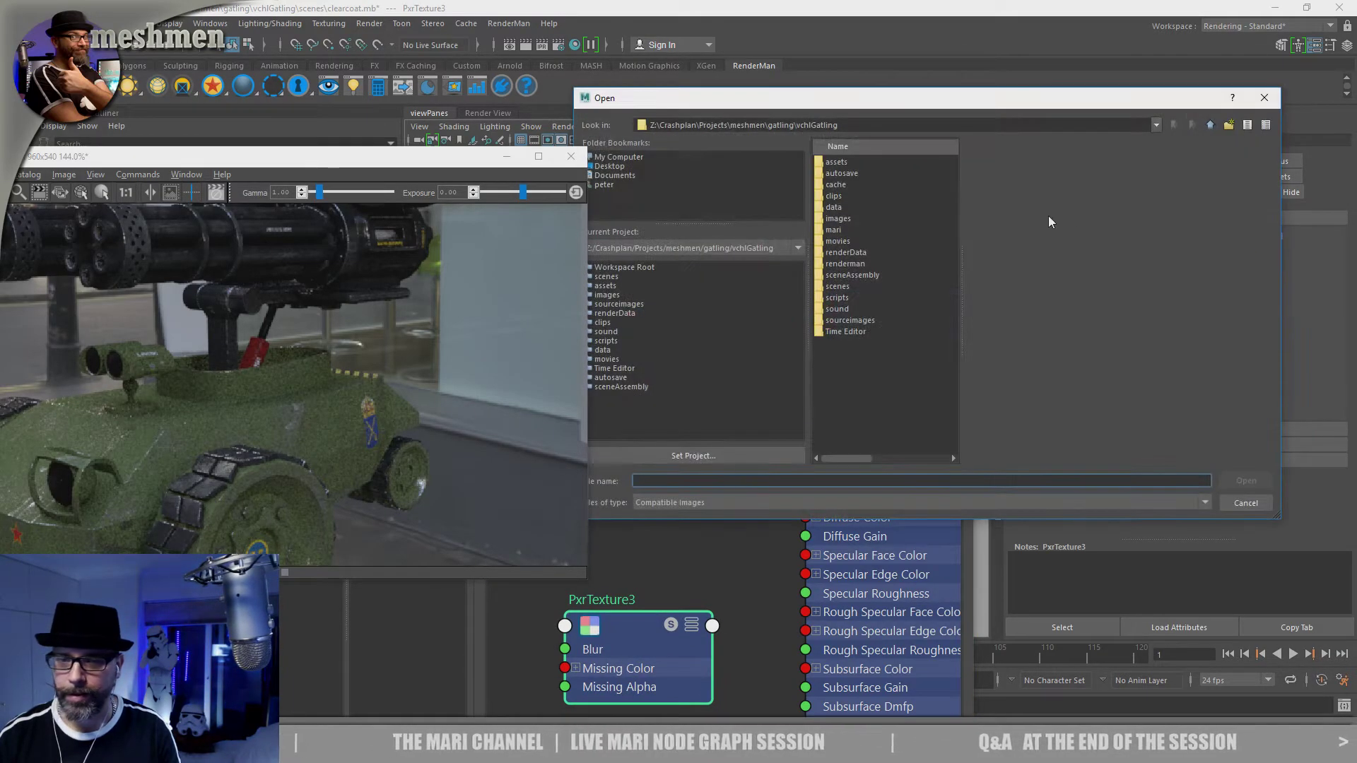
pyautogui.doubleClick(833, 229)
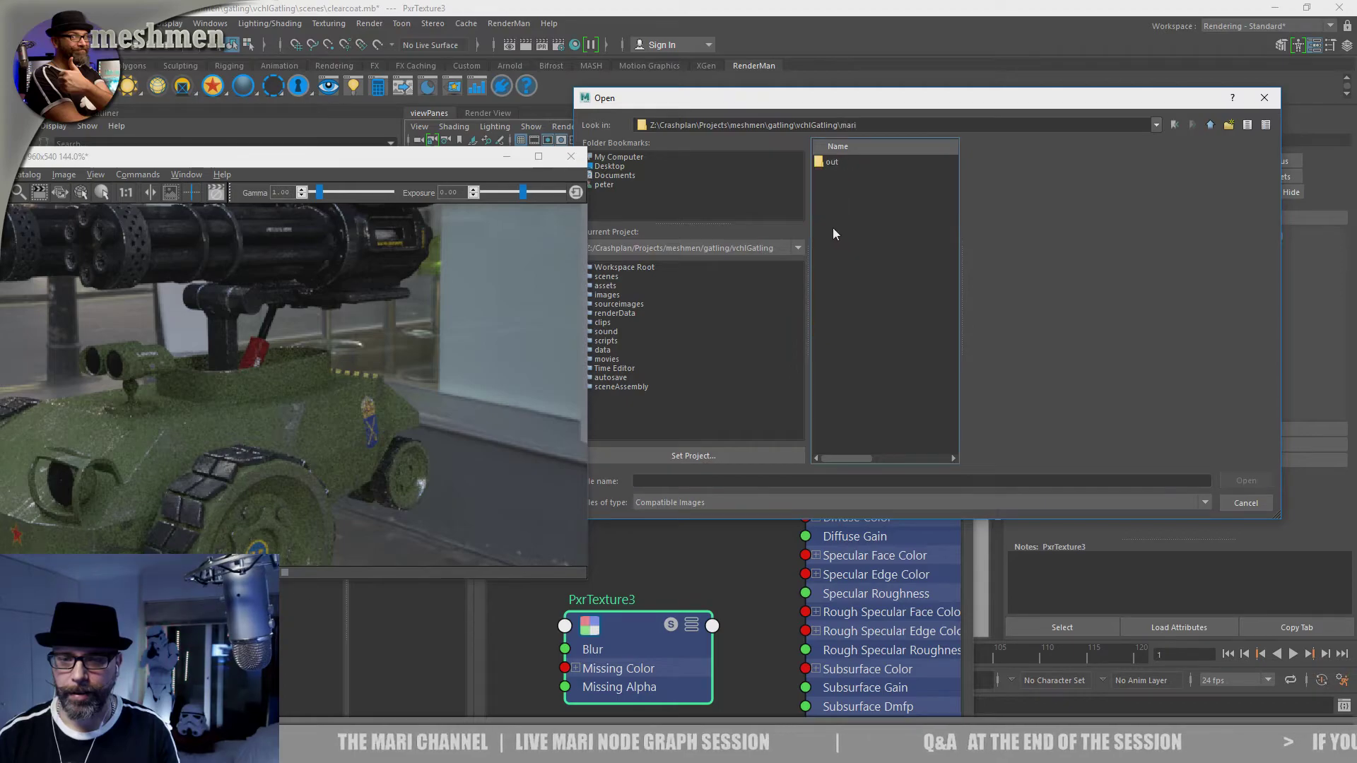
pyautogui.doubleClick(831, 163)
pyautogui.click(829, 186)
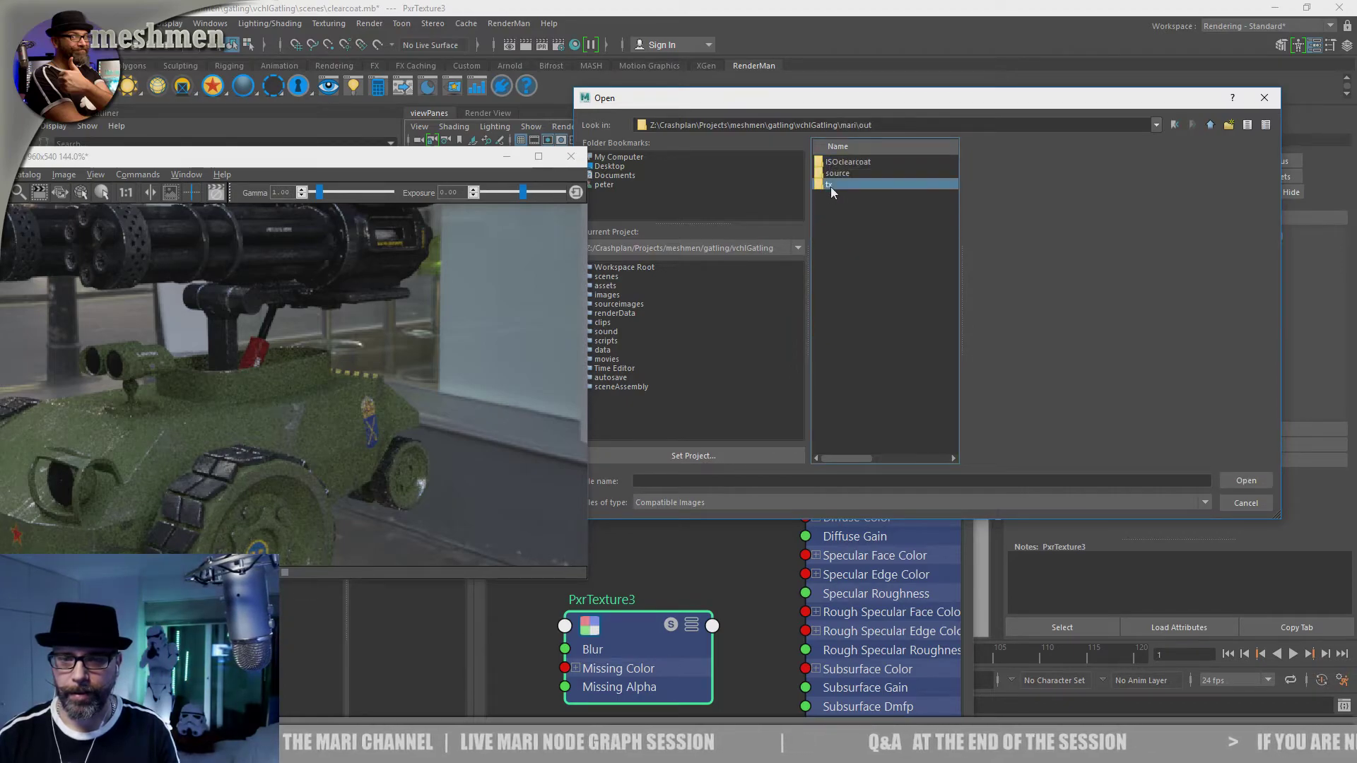
pyautogui.doubleClick(830, 186)
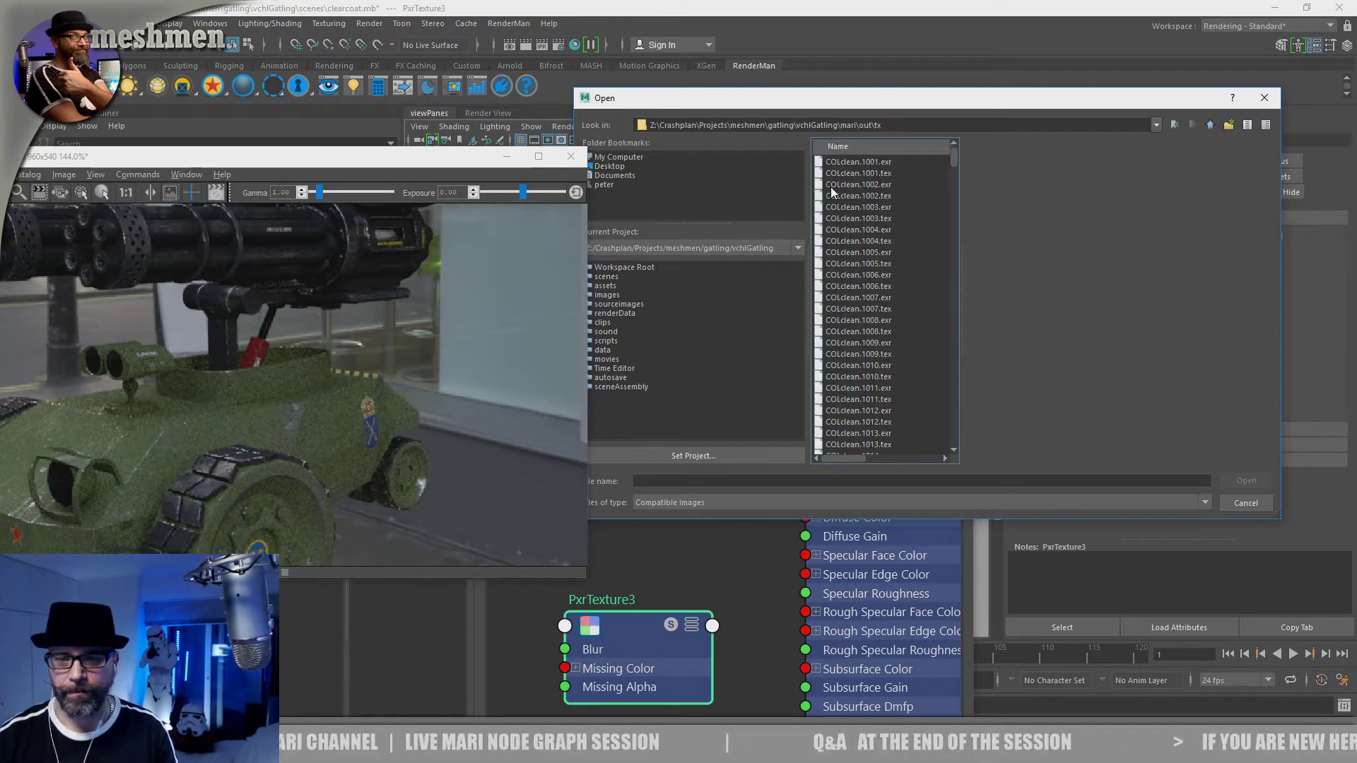
pyautogui.scroll(-15, 879, 212)
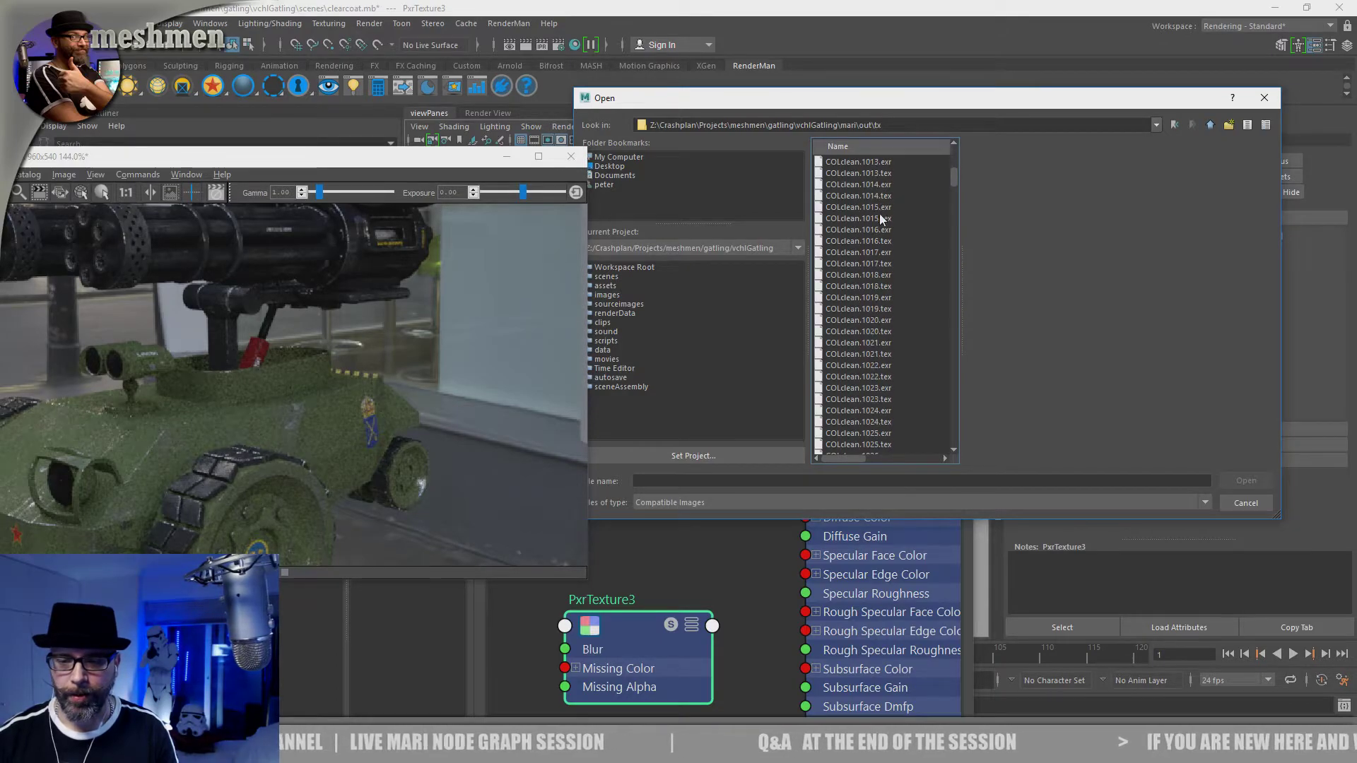
pyautogui.scroll(-10, 863, 284)
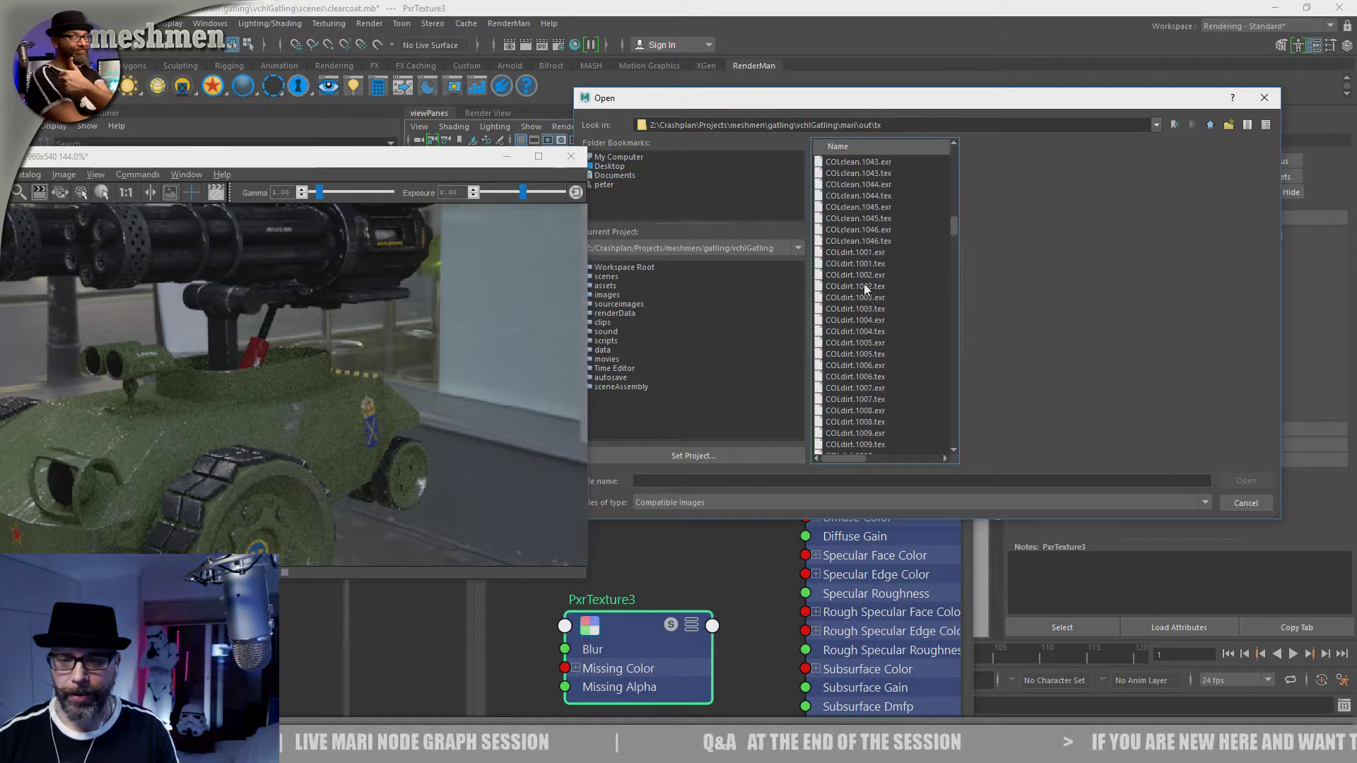
pyautogui.click(883, 264)
pyautogui.click(1244, 480)
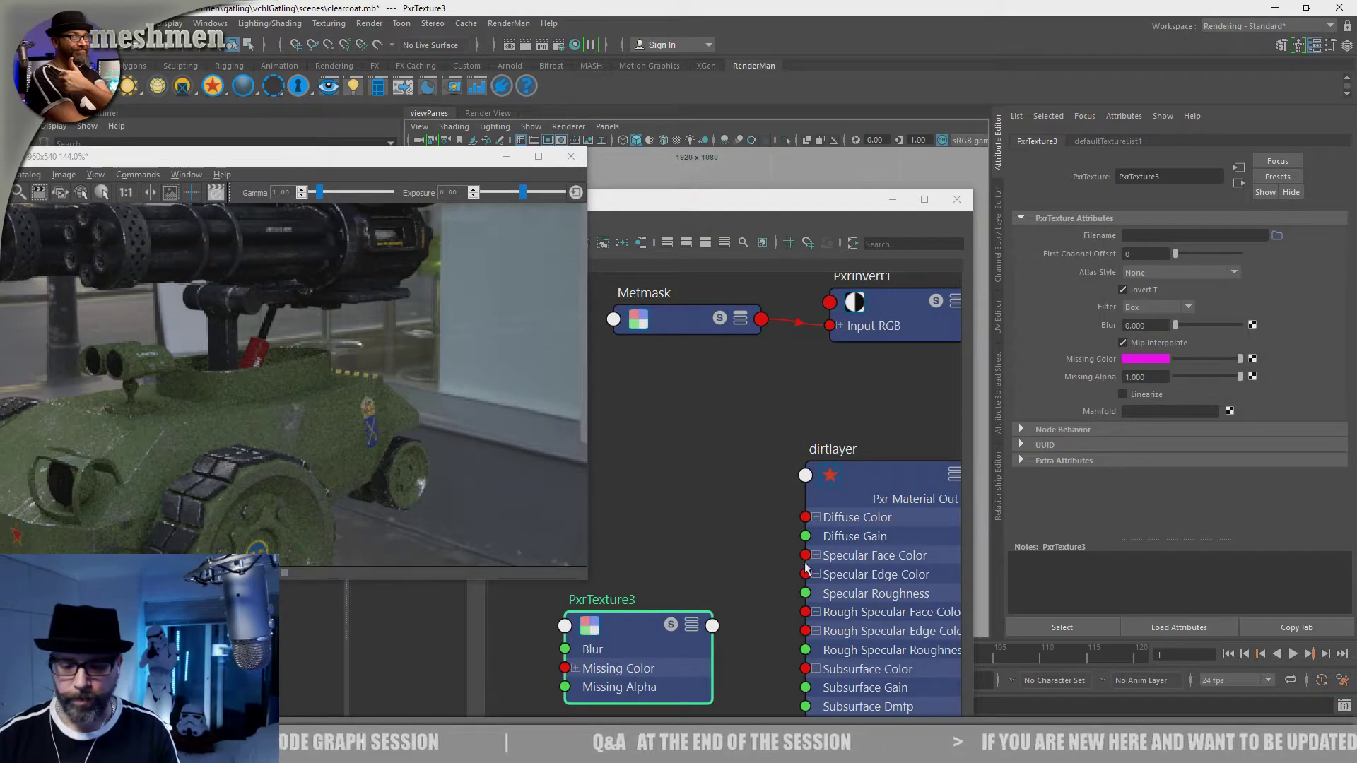
# Step: Rename the PxrTexture3 node Dirtcol
pyautogui.doubleClick(617, 599)
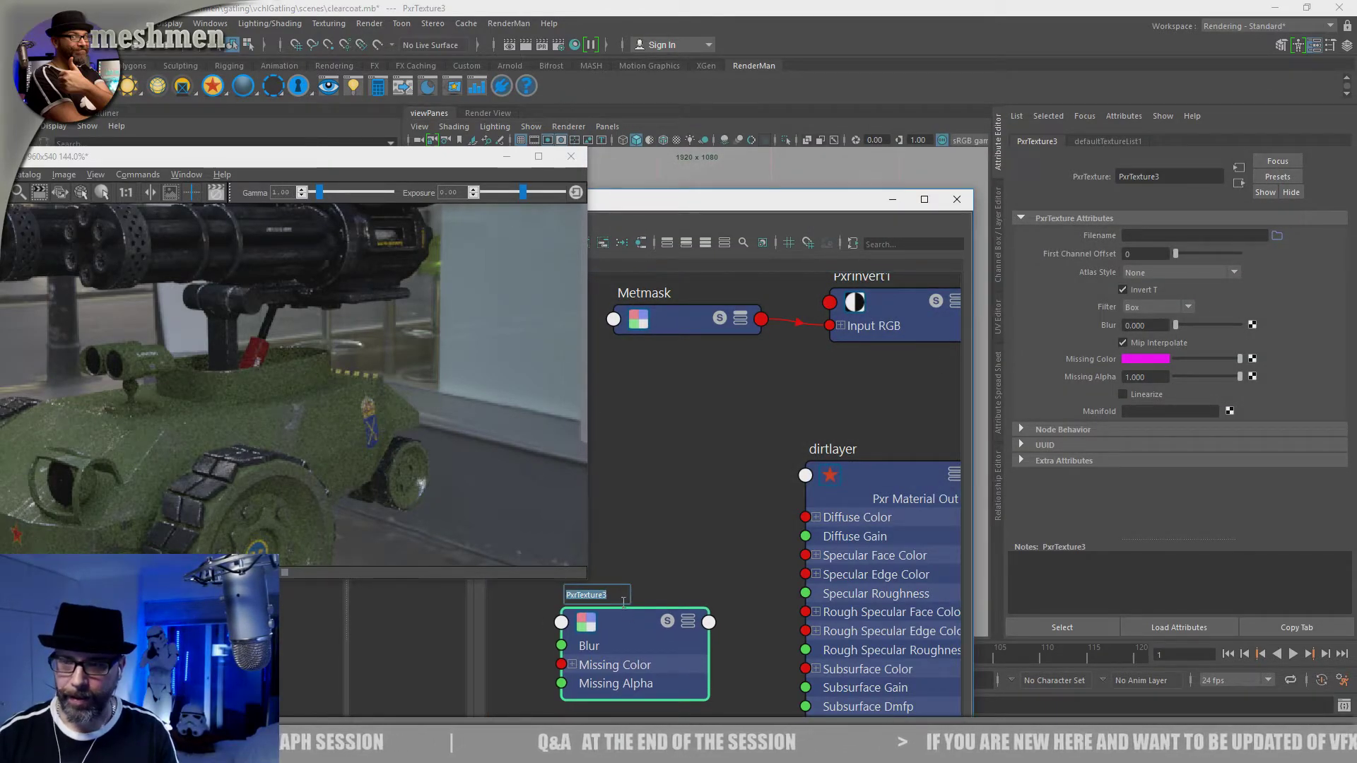
pyautogui.press('BackSpace')
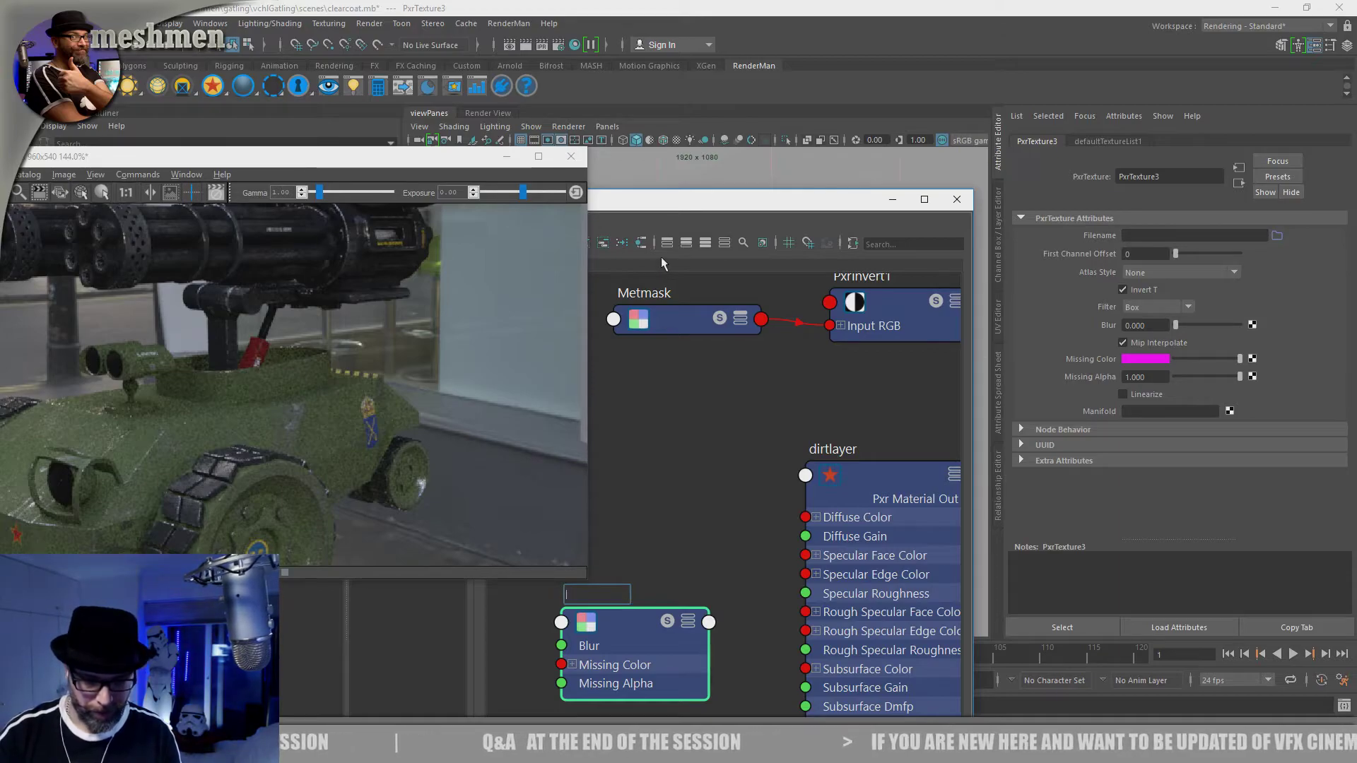
pyautogui.write('Dirtcol')
pyautogui.press('Return')
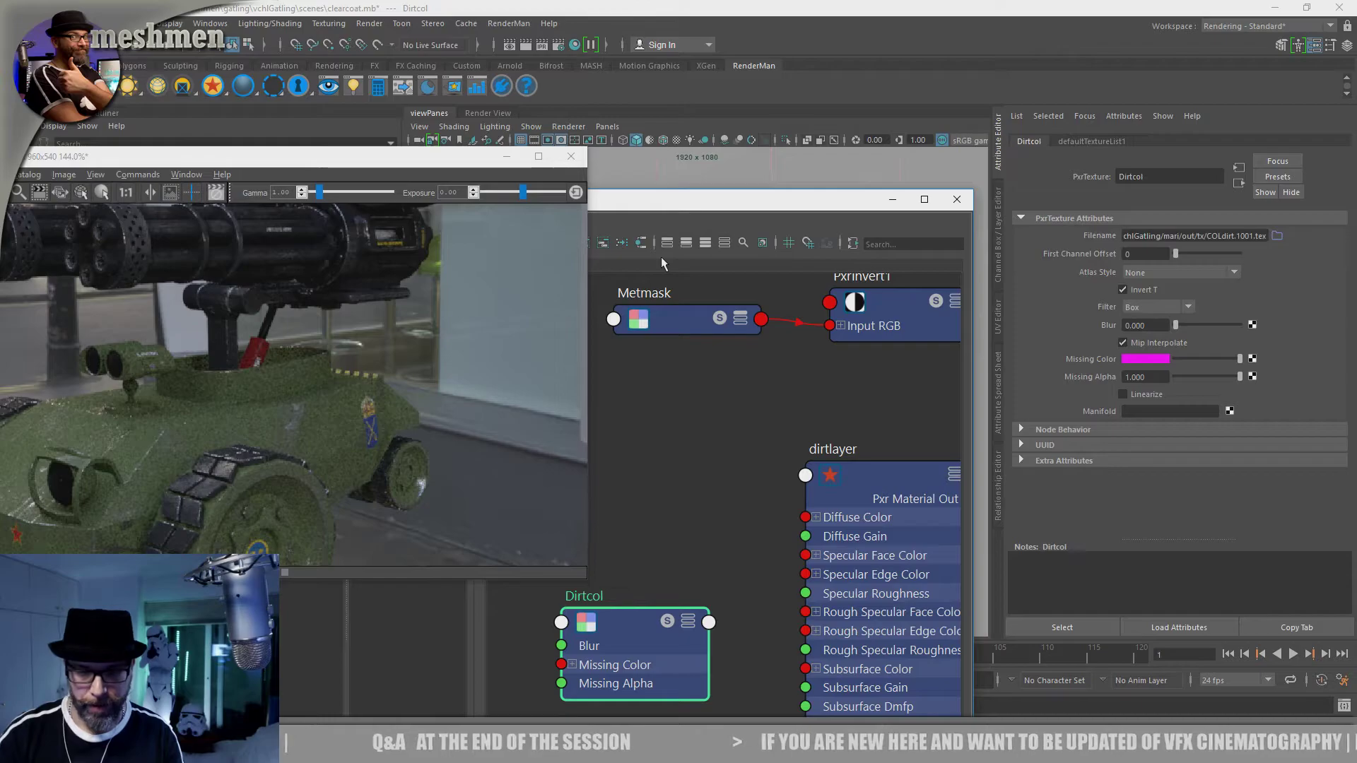
# Step: Move the Dirtcol node closer to dirtlayer and check PxrTexture2's filename and atlas style for reference
pyautogui.moveTo(622, 624); pyautogui.dragTo(669, 626)
pyautogui.keyDown('alt'); pyautogui.moveTo(684, 550); pyautogui.dragTo(734, 614, button='middle'); pyautogui.keyUp('alt')
pyautogui.scroll(-3, 733, 572)
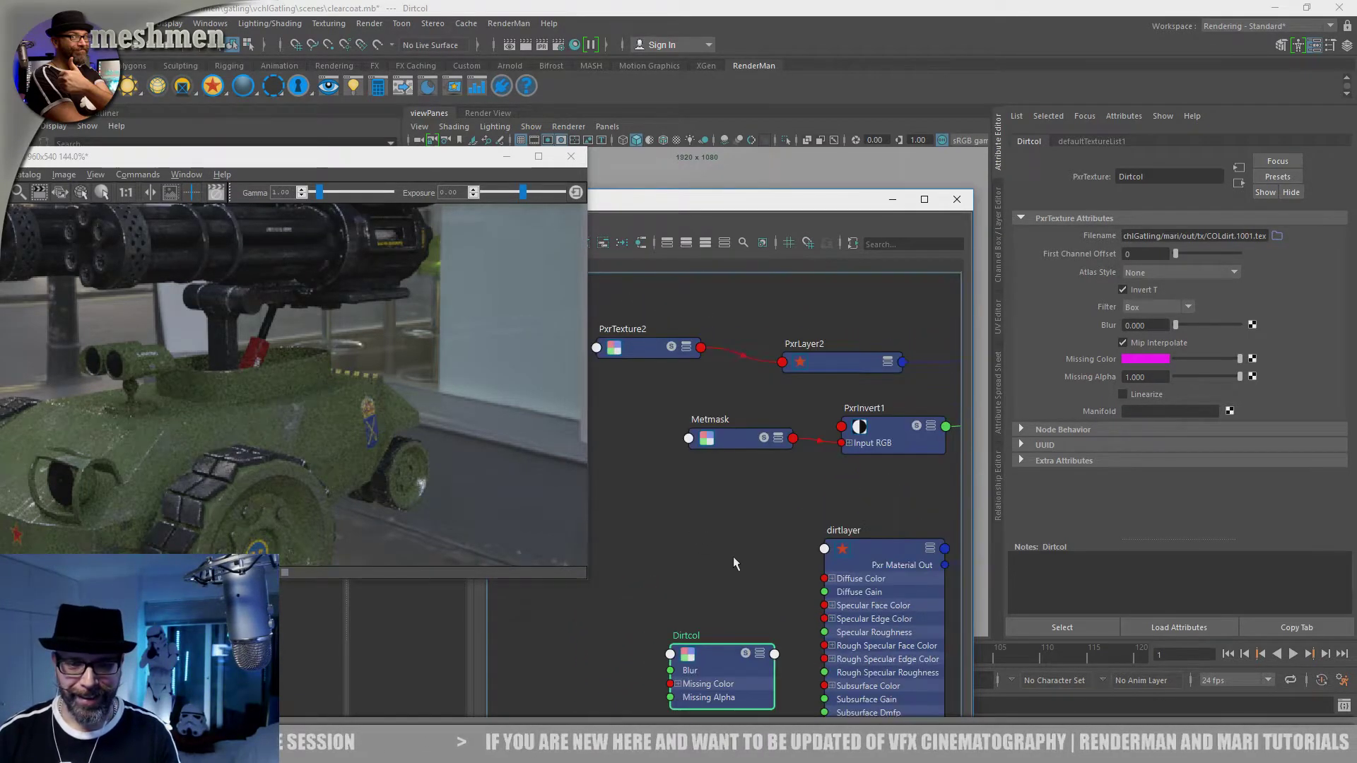
pyautogui.moveTo(621, 347); pyautogui.dragTo(629, 344)
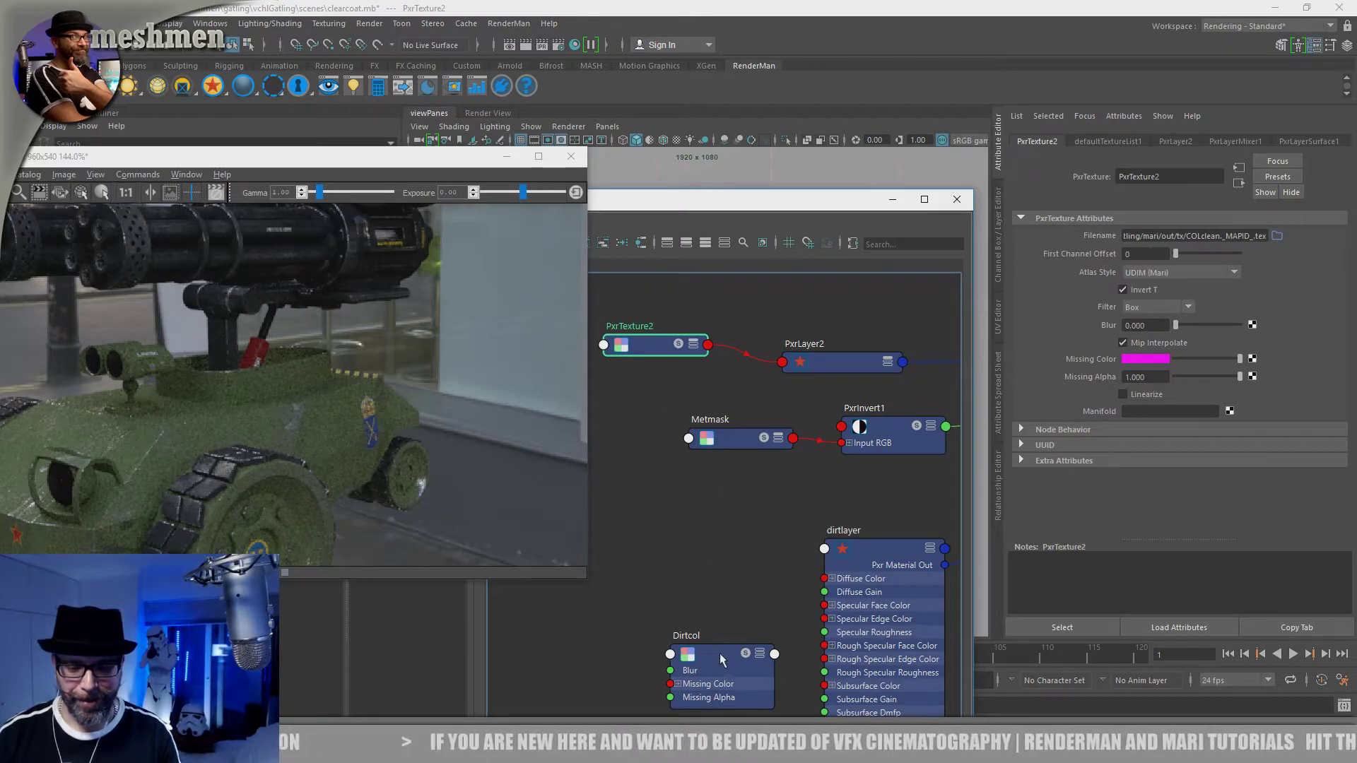
pyautogui.moveTo(721, 666); pyautogui.dragTo(715, 661)
pyautogui.keyDown('alt'); pyautogui.moveTo(710, 654); pyautogui.dragTo(727, 629, button='middle'); pyautogui.keyUp('alt')
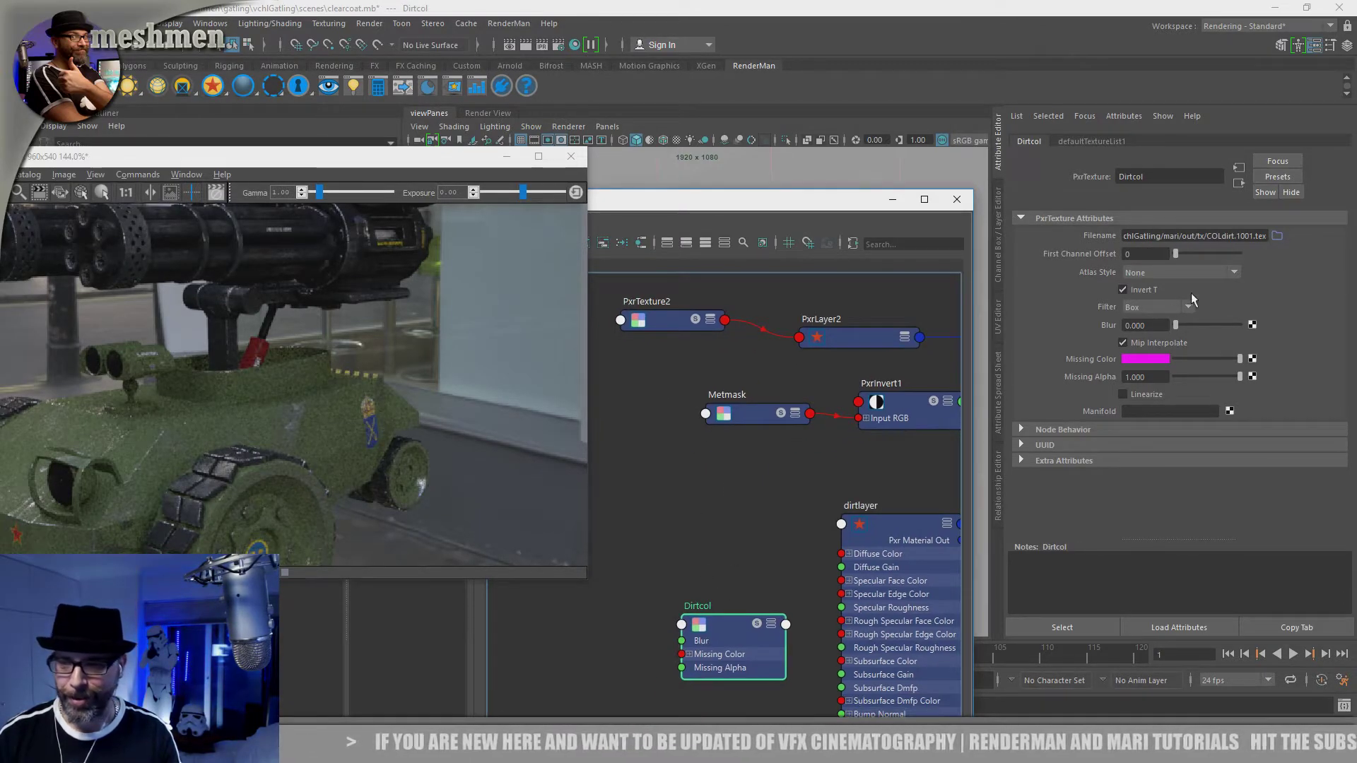
# Step: Replace the tile number 1001 in Dirtcol's filename with _MAPID_ and set its atlas style to UDIM (Mari)
pyautogui.click(1237, 236)
pyautogui.moveTo(769, 633); pyautogui.dragTo(764, 632)
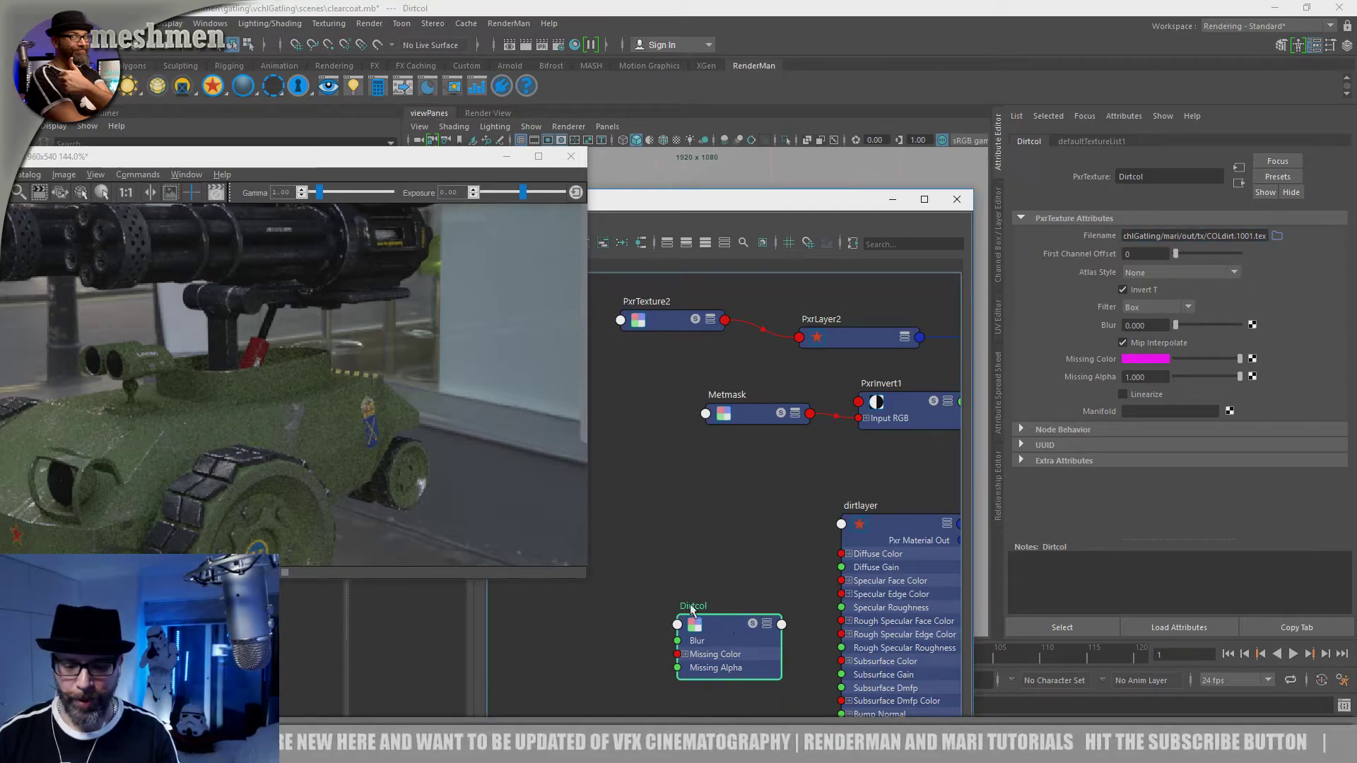
pyautogui.moveTo(691, 611); pyautogui.dragTo(685, 608)
pyautogui.click(1237, 234)
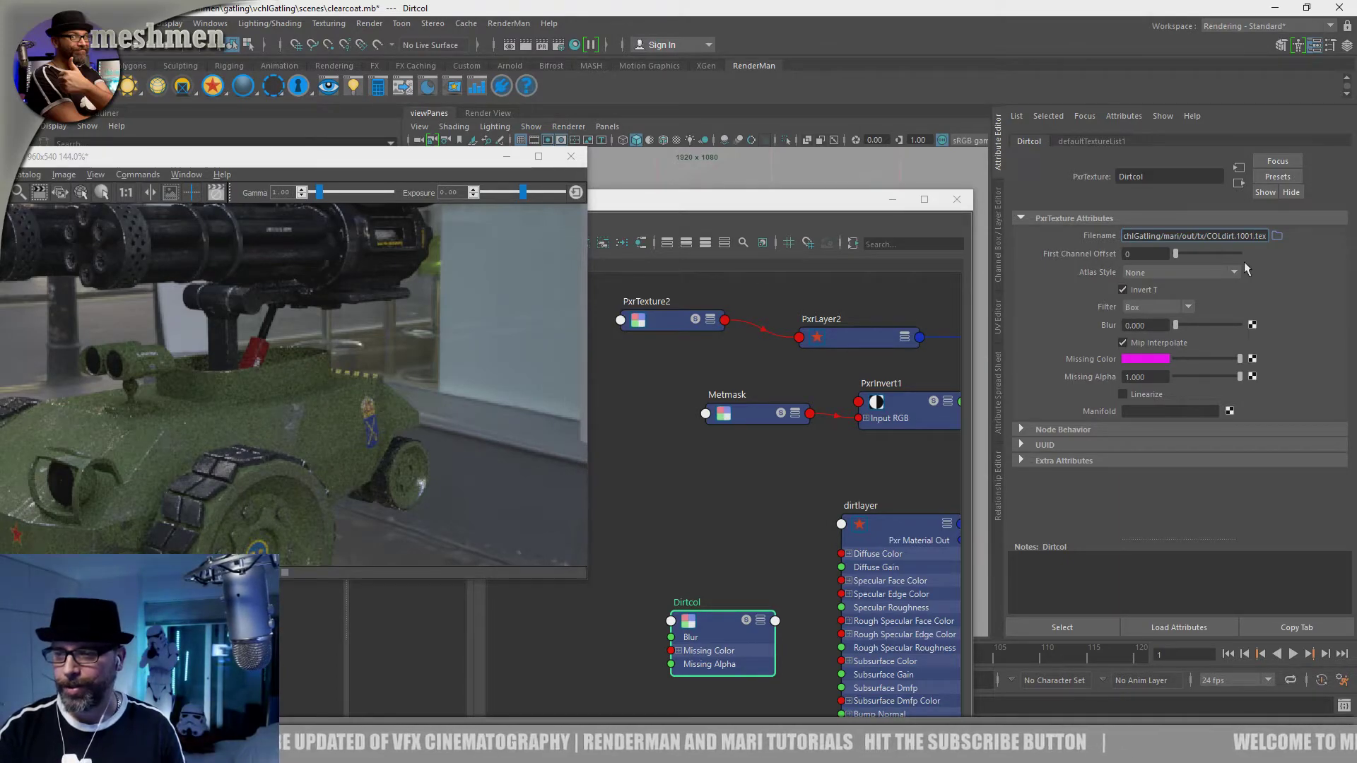
pyautogui.press('BackSpace')
pyautogui.press('BackSpace')
pyautogui.press('BackSpace')
pyautogui.press('BackSpace')
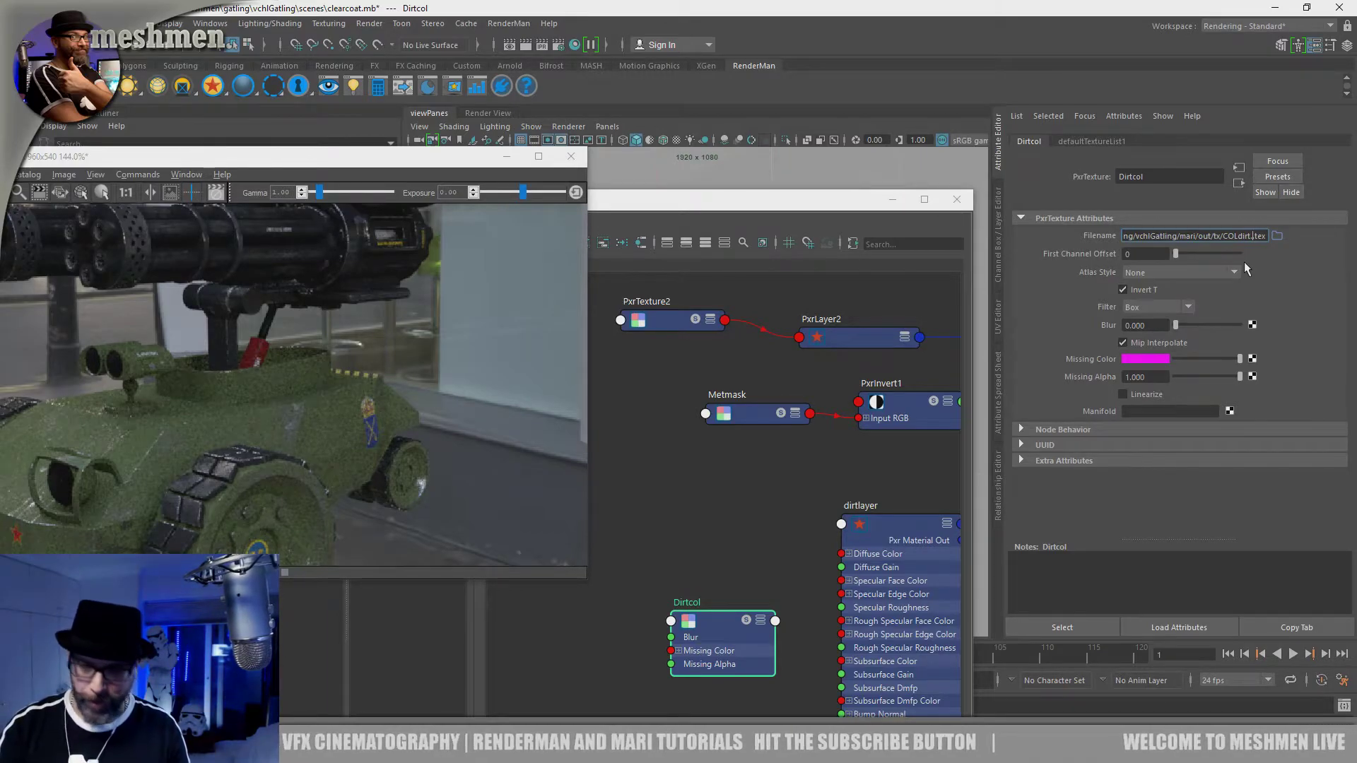
pyautogui.write('MAPID_.')
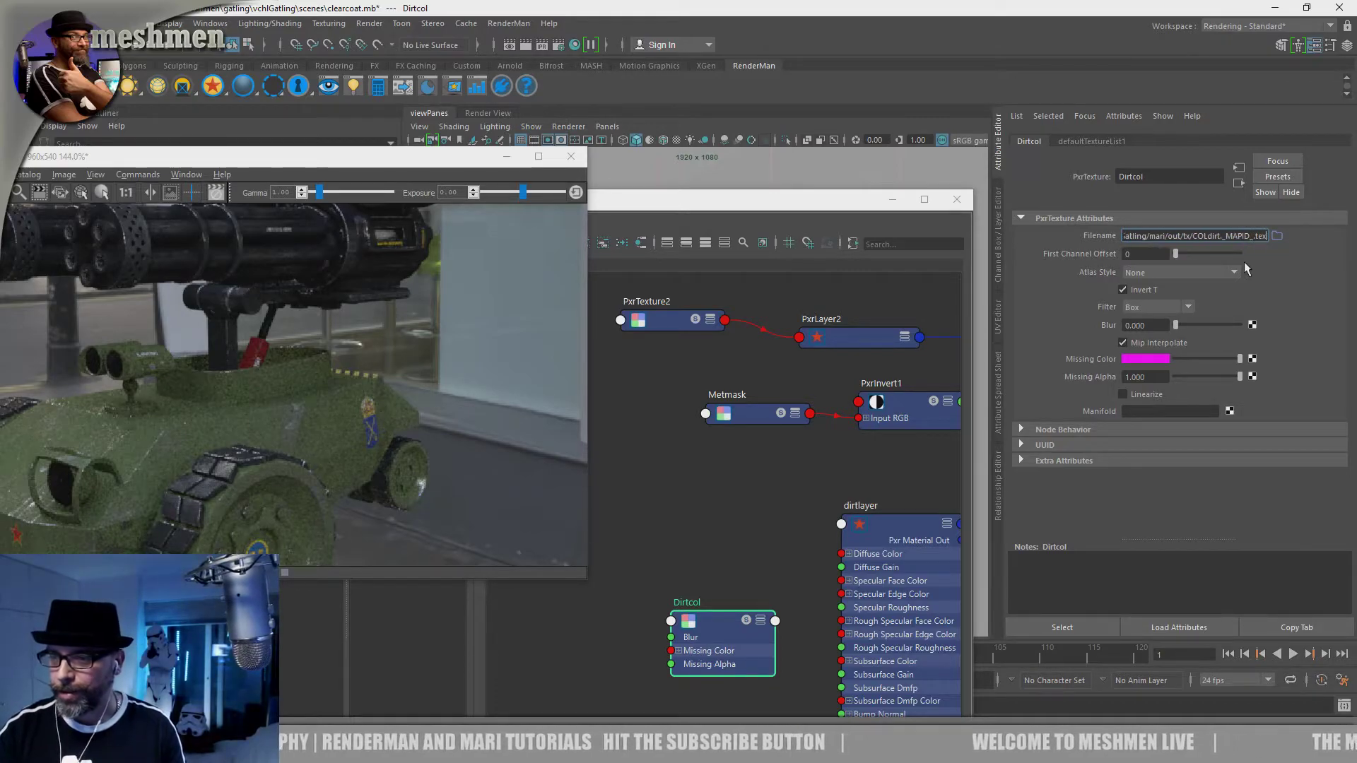
pyautogui.press('Return')
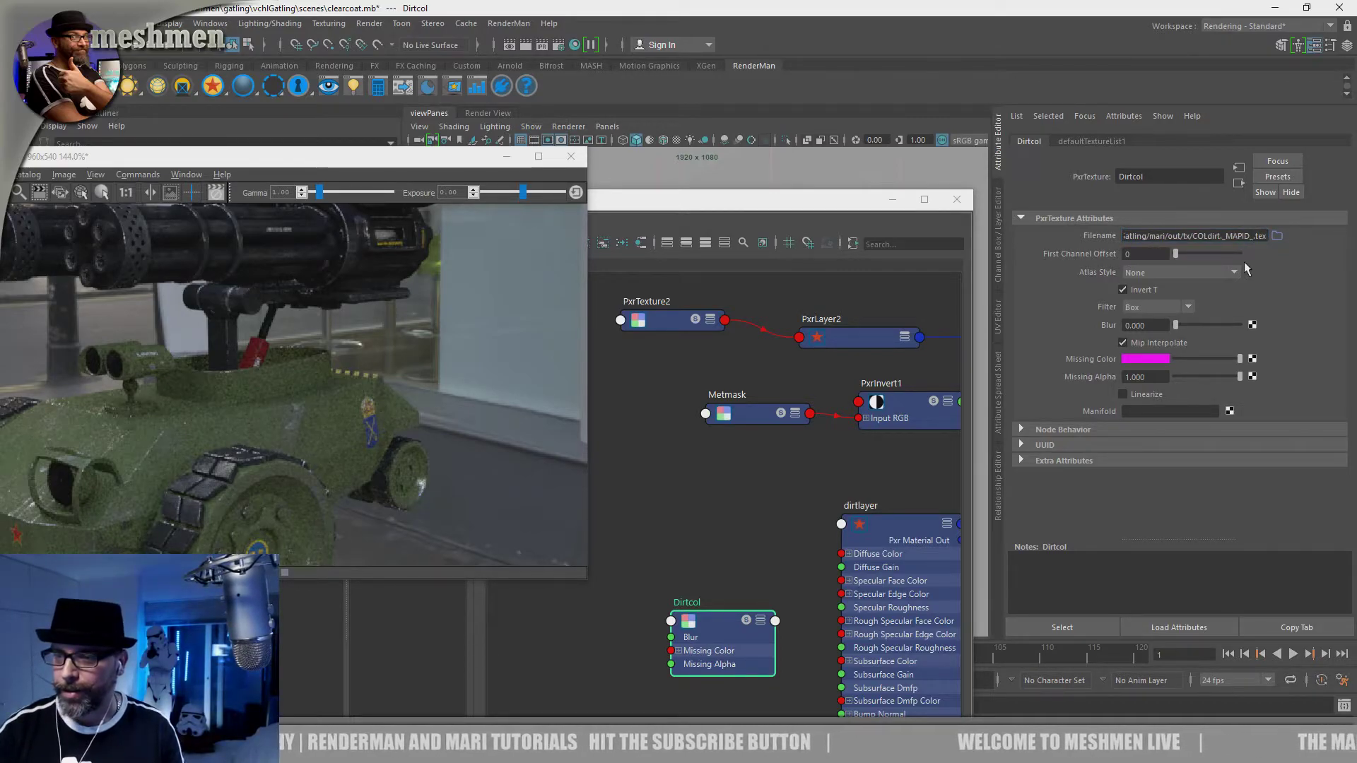
pyautogui.click(1159, 272)
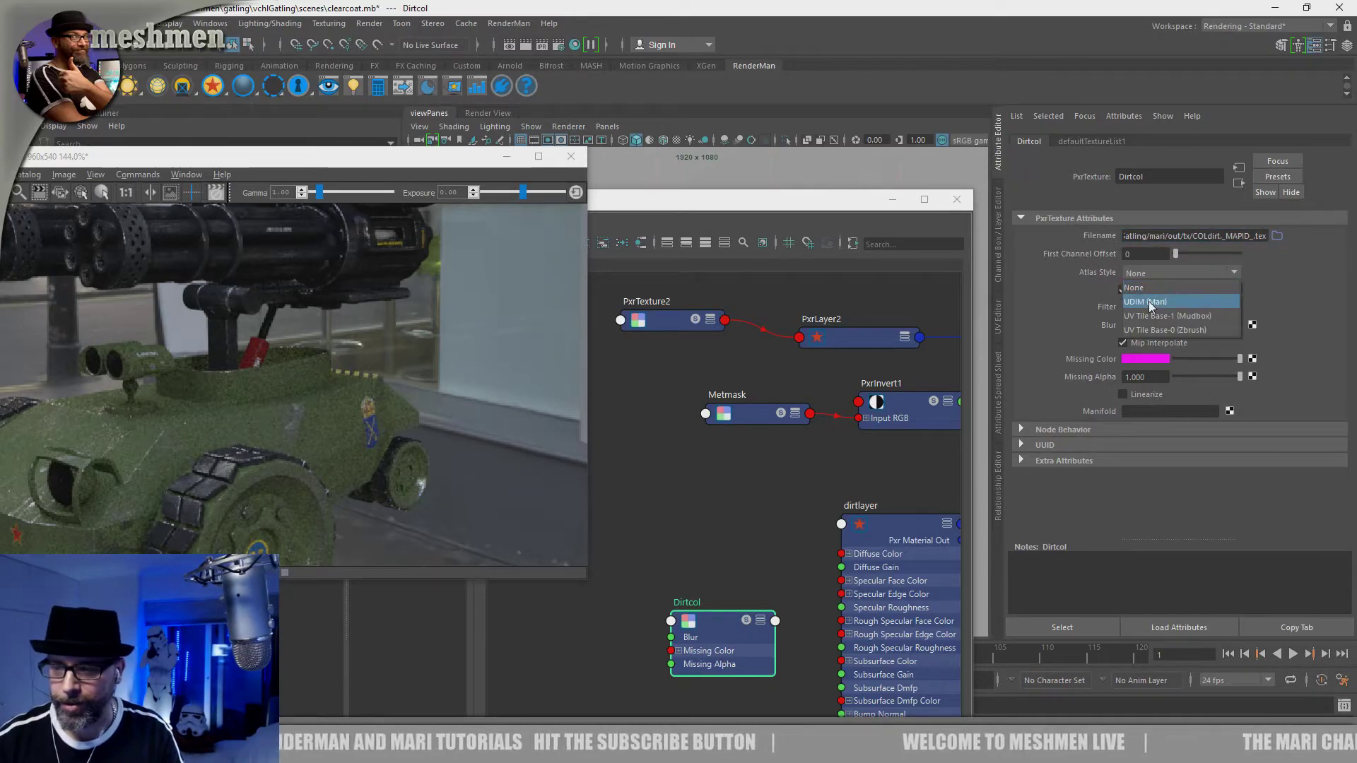
pyautogui.click(1152, 308)
# Step: Show all of Dirtcol's outputs and connect its Result RGB to dirtlayer's Diffuse Color
pyautogui.moveTo(742, 609); pyautogui.dragTo(708, 614)
pyautogui.keyDown('alt'); pyautogui.moveTo(714, 592); pyautogui.dragTo(782, 559, button='middle'); pyautogui.keyUp('alt')
pyautogui.moveTo(760, 580); pyautogui.dragTo(676, 580)
pyautogui.press('3')
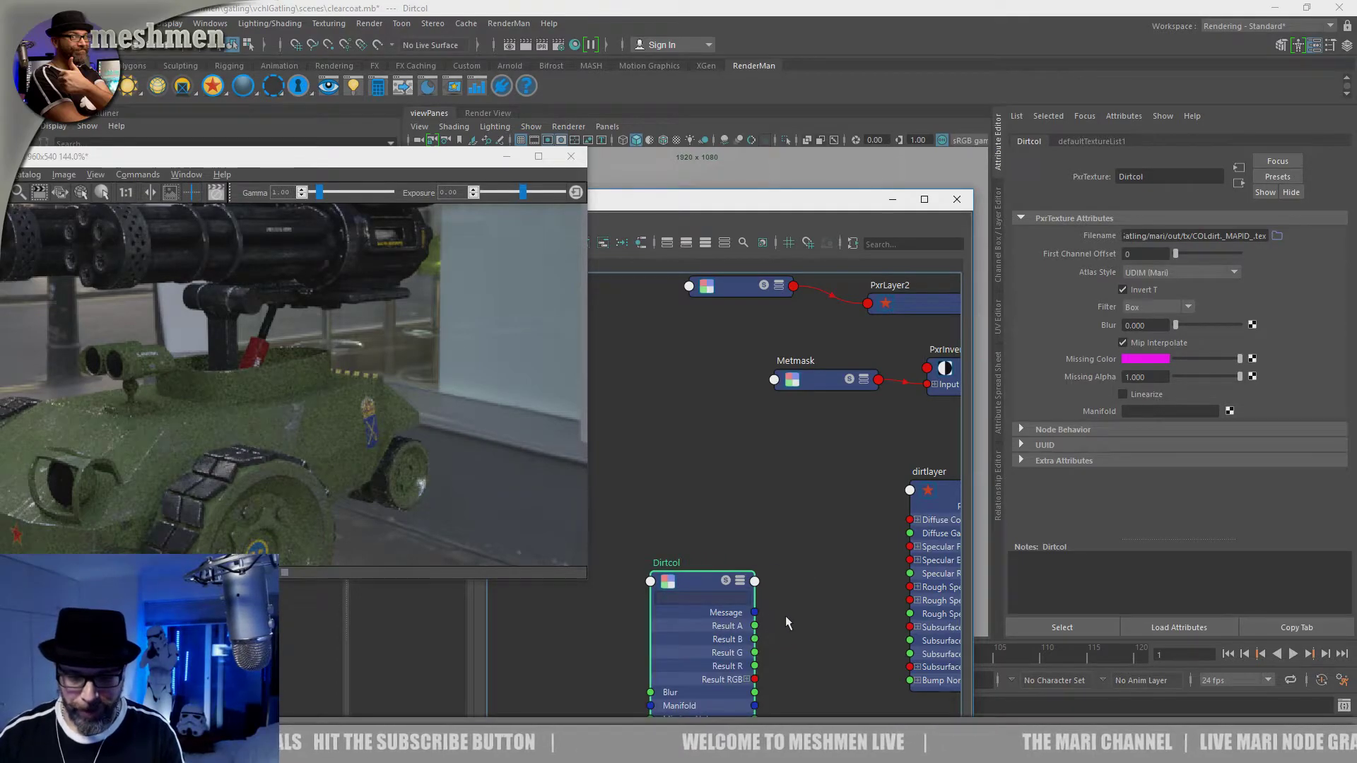
pyautogui.keyDown('alt'); pyautogui.moveTo(780, 681); pyautogui.dragTo(767, 634, button='middle'); pyautogui.keyUp('alt')
pyautogui.moveTo(836, 521); pyautogui.dragTo(869, 461)
# Step: Collapse the Dirtcol and dirtlayer nodes to their compact display and line them up side by side
pyautogui.moveTo(700, 532); pyautogui.dragTo(709, 469)
pyautogui.press('1')
pyautogui.press('1')
pyautogui.moveTo(923, 460); pyautogui.dragTo(877, 469)
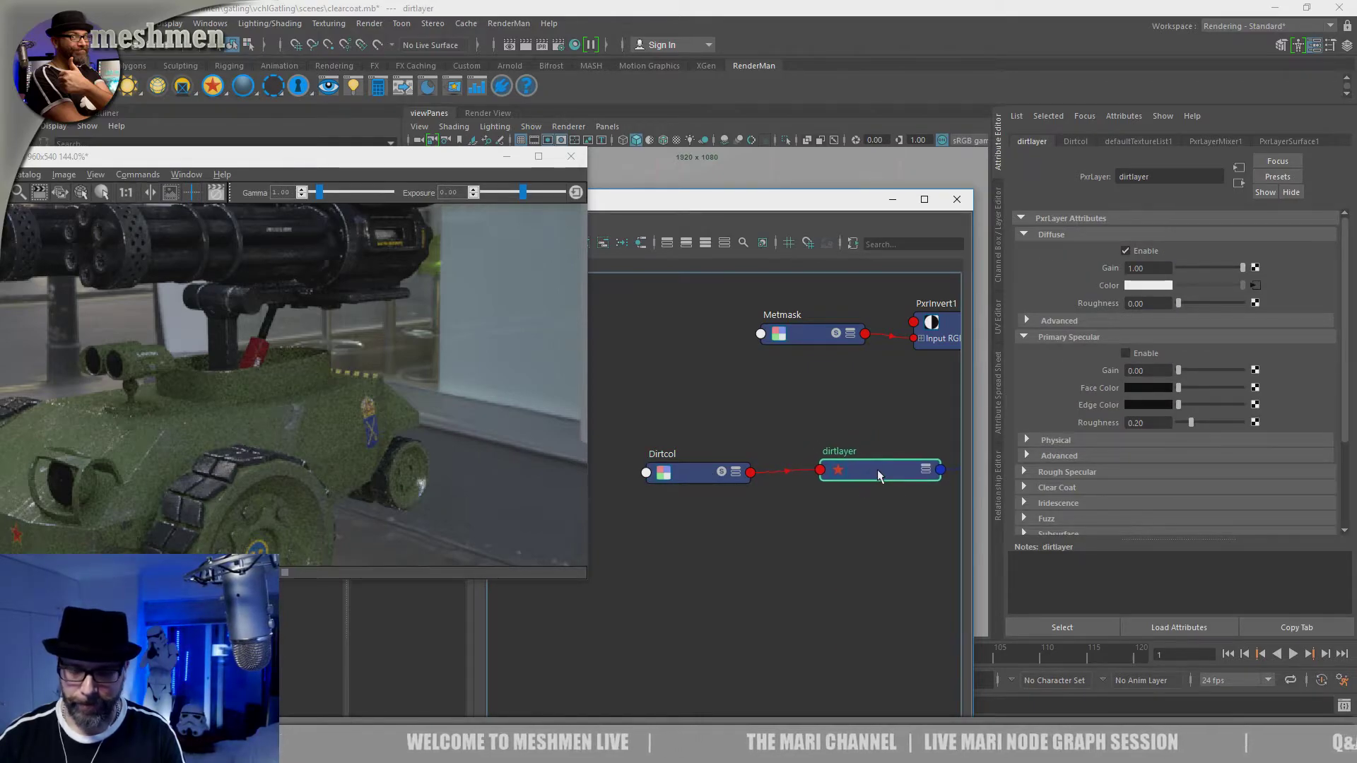
# Step: Add another PxrTexture node below the dirtlayer node
pyautogui.keyDown('alt'); pyautogui.moveTo(872, 509); pyautogui.dragTo(733, 623, button='middle'); pyautogui.keyUp('alt')
pyautogui.click(733, 623)
pyautogui.press('Tab')
pyautogui.write('PxrTexture')
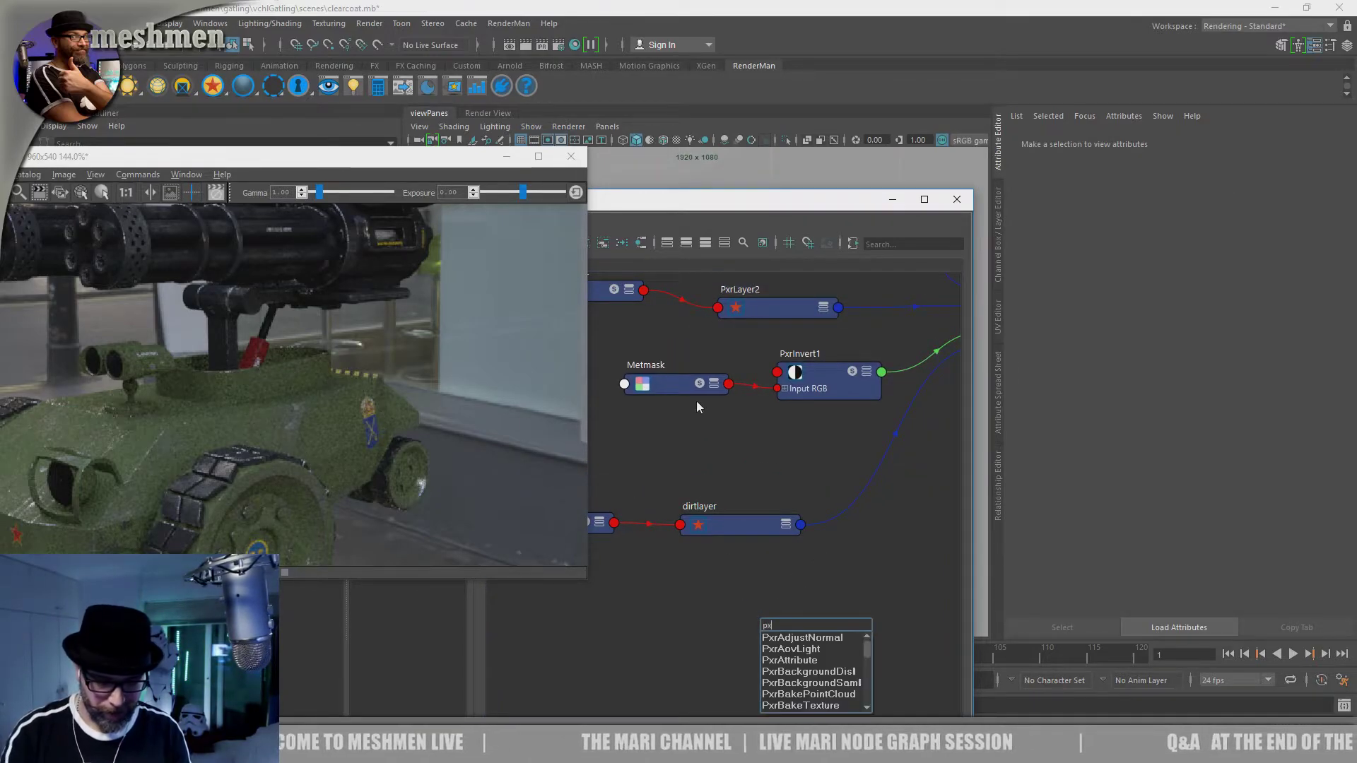
pyautogui.press('Return')
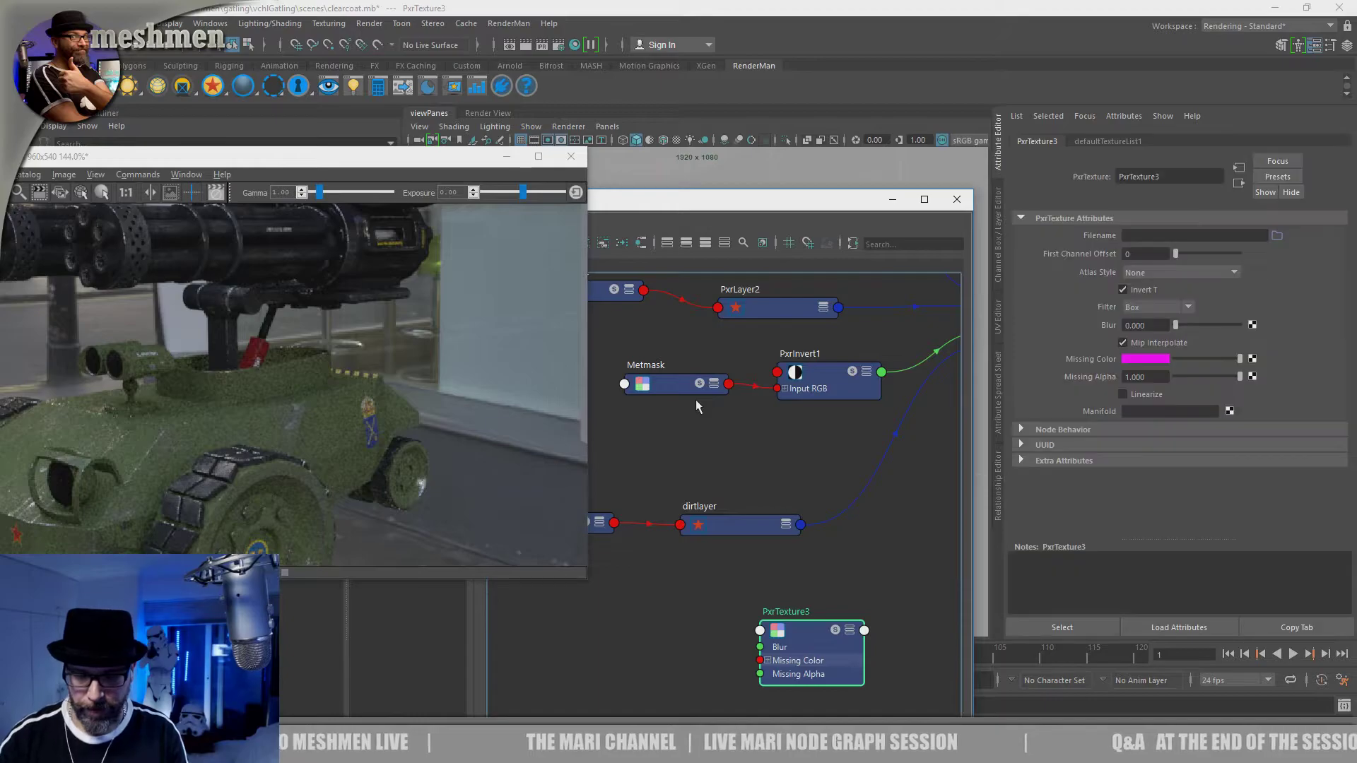
# Step: Load ISOdirt.1001.tex from the project's mari/out/tx folder as the filename of PxrTexture3
pyautogui.click(1276, 236)
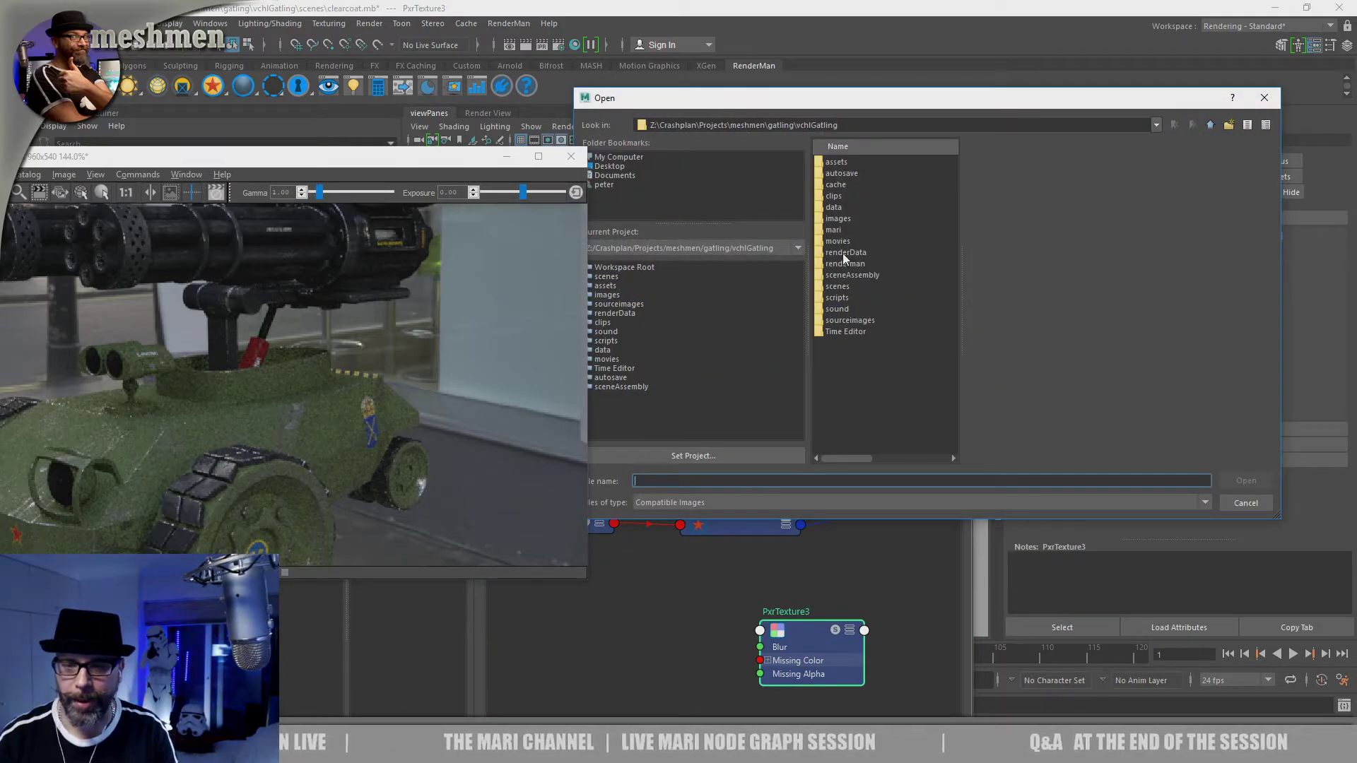
pyautogui.doubleClick(837, 231)
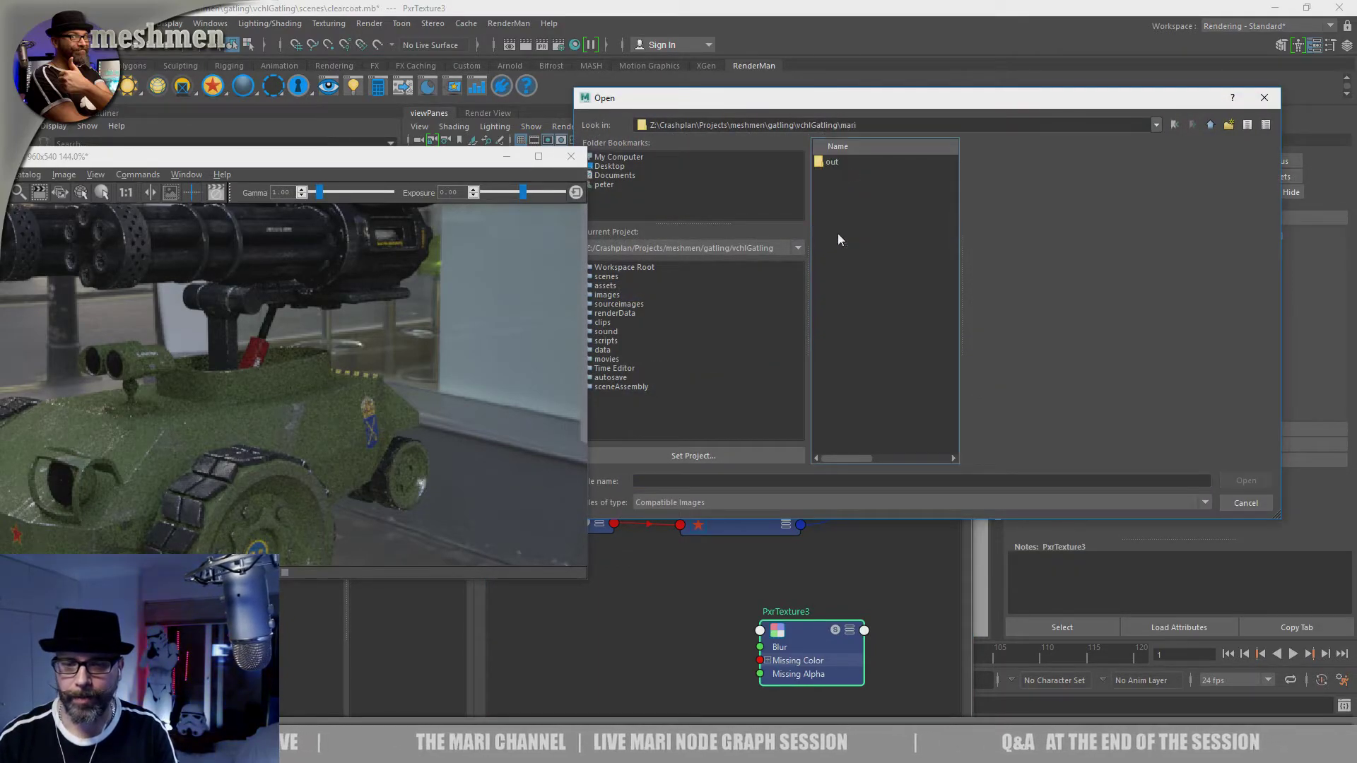
pyautogui.doubleClick(832, 161)
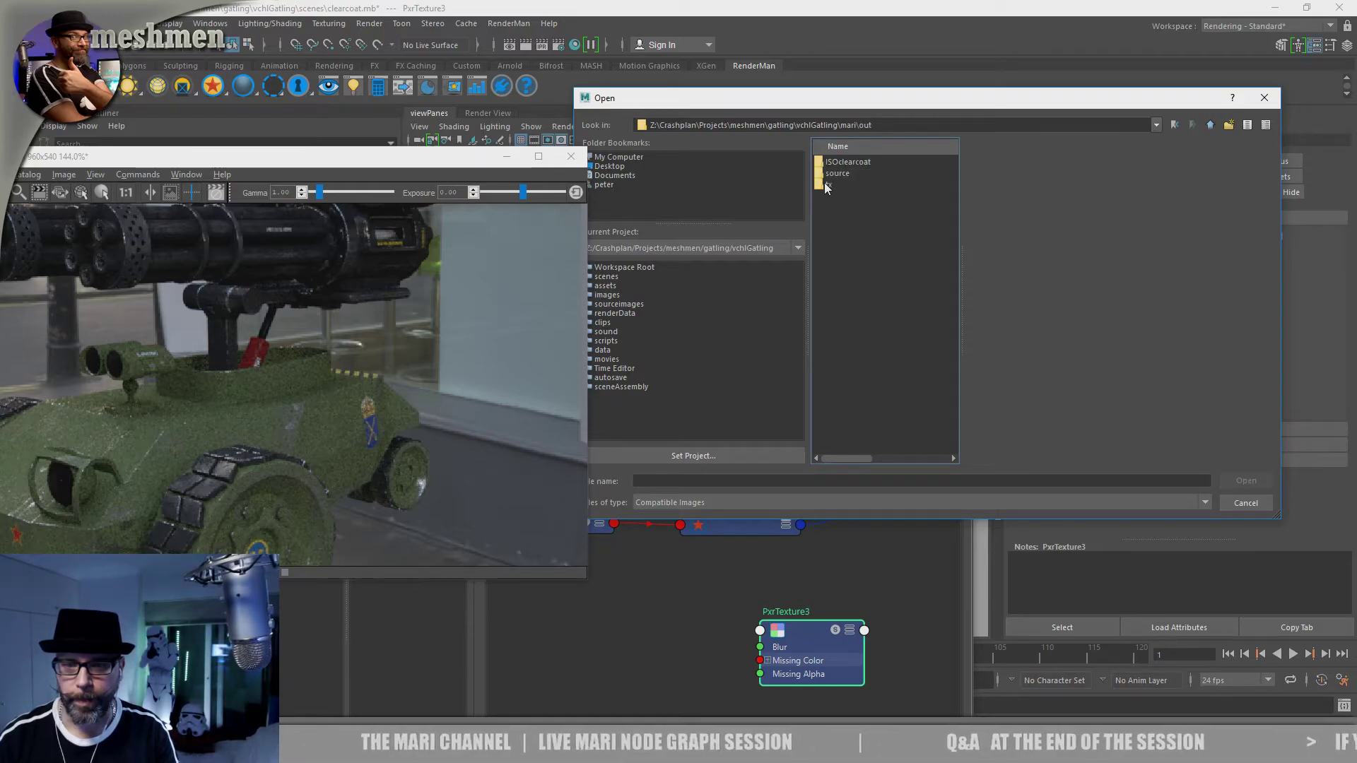
pyautogui.click(824, 183)
pyautogui.doubleClick(828, 185)
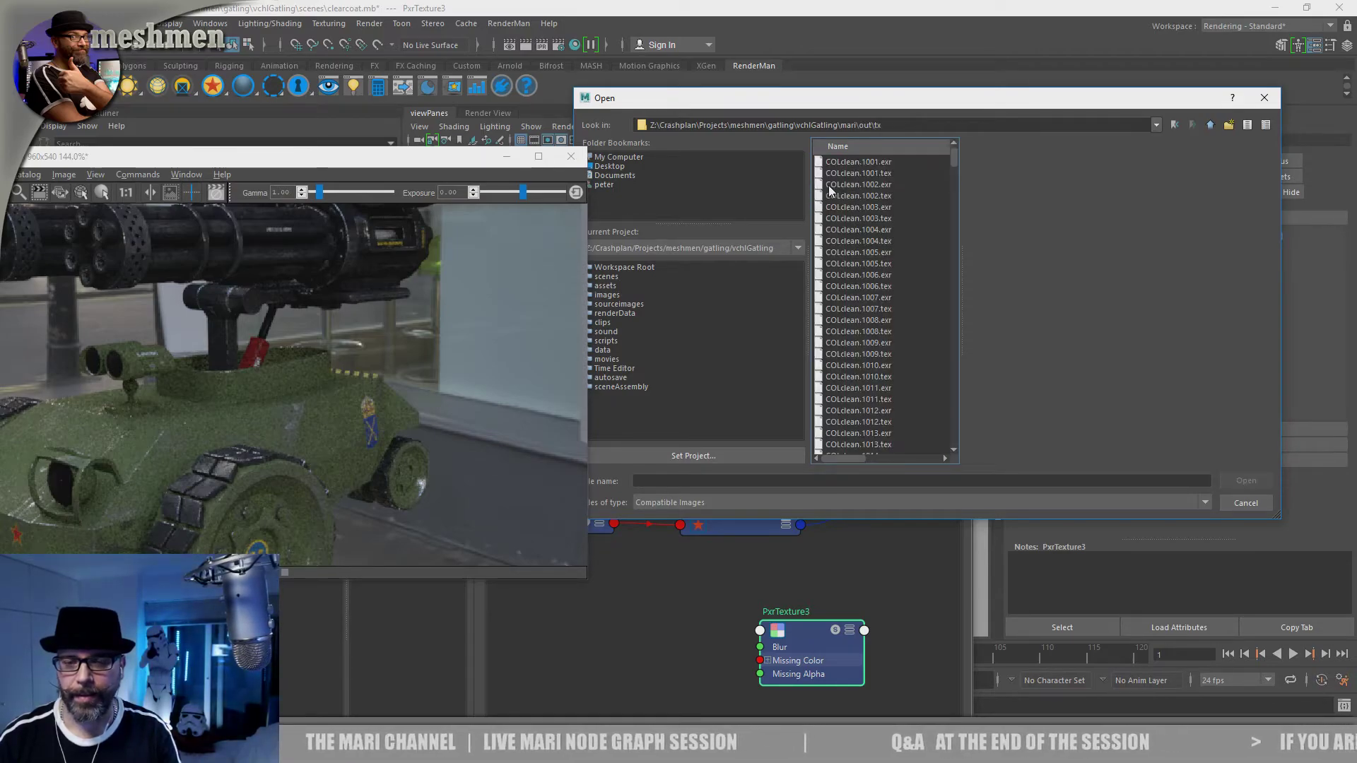
pyautogui.scroll(-10, 876, 253)
pyautogui.scroll(-7, 878, 263)
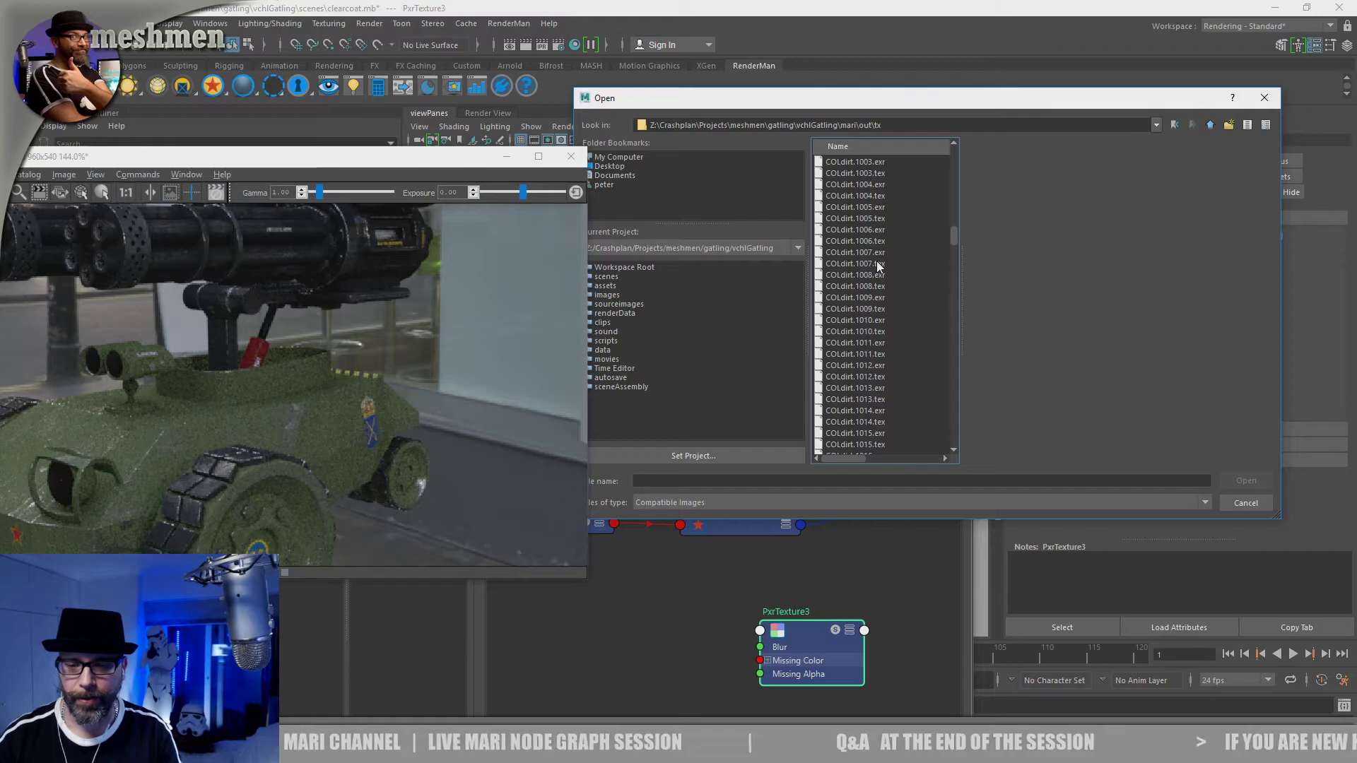
pyautogui.scroll(-20, 869, 262)
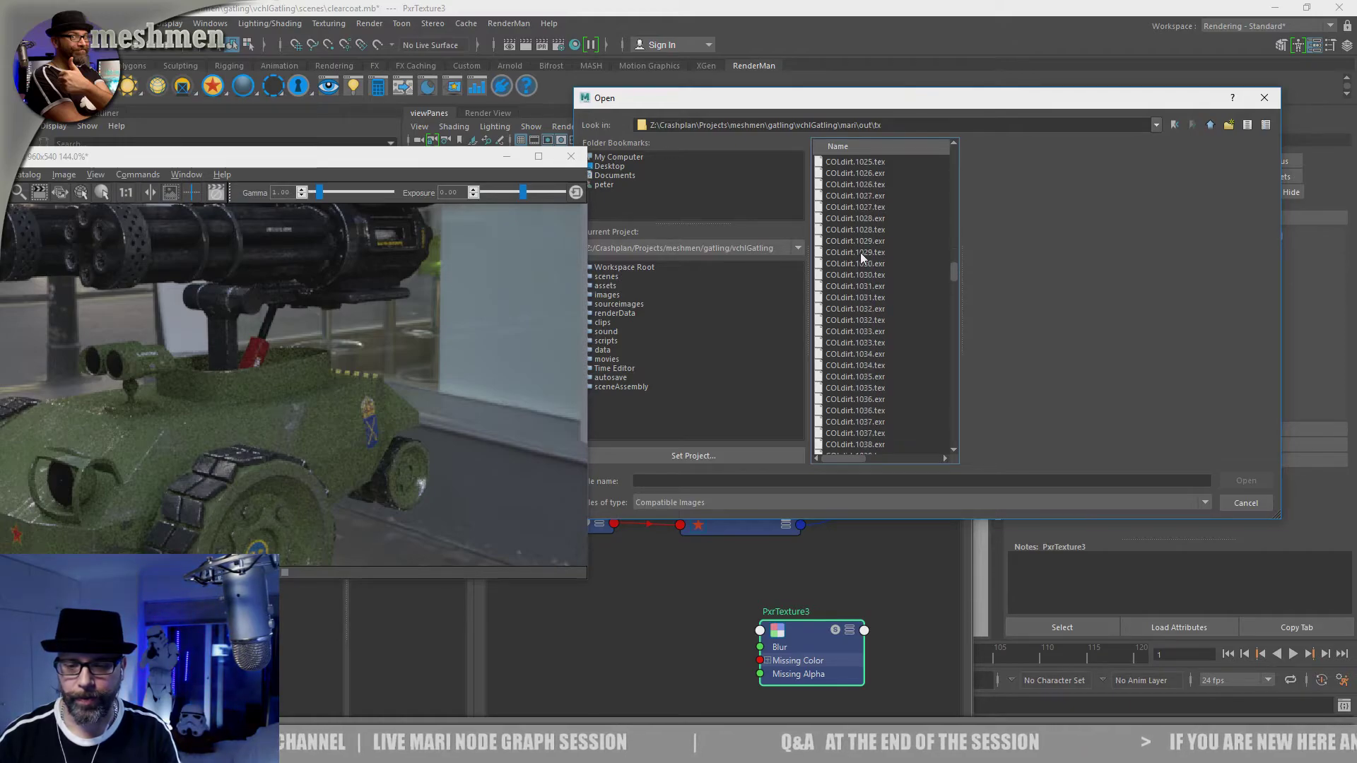
pyautogui.scroll(9, 855, 226)
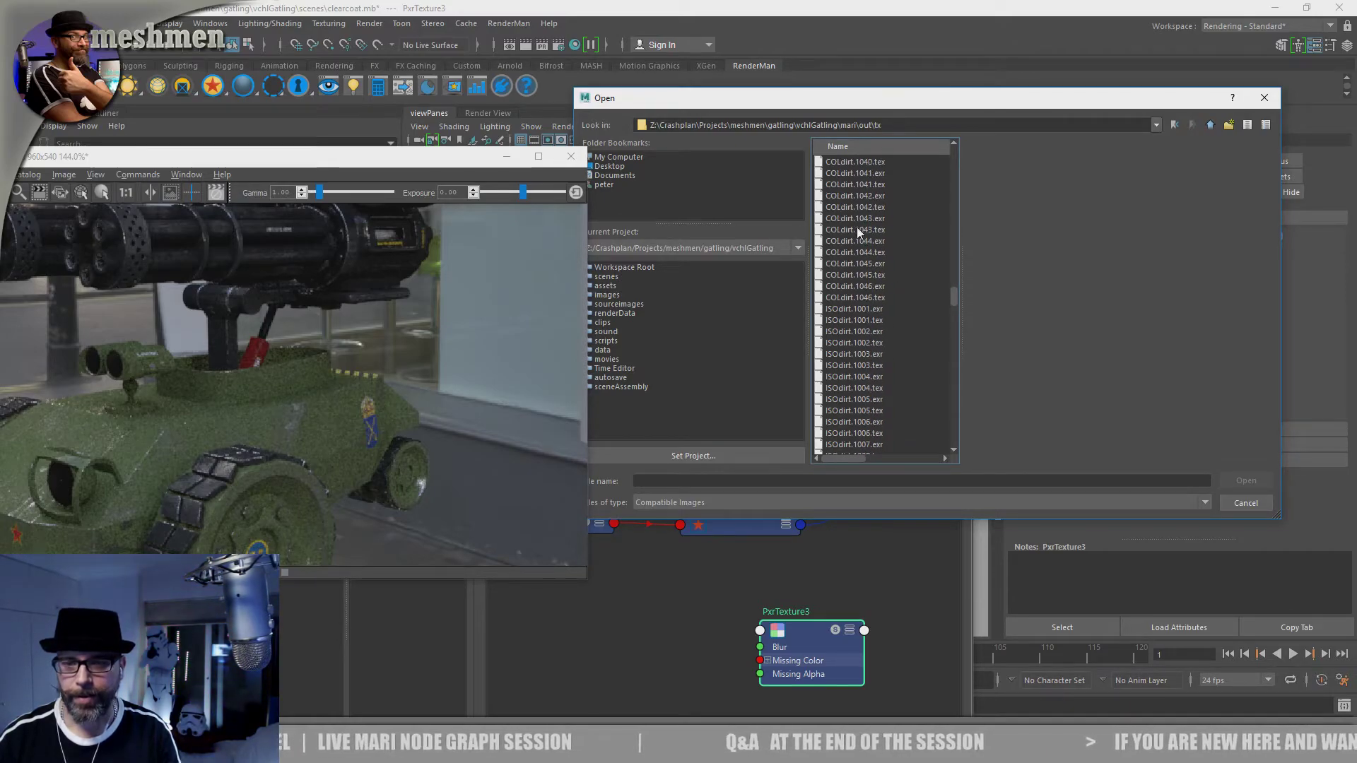
pyautogui.scroll(-6, 889, 212)
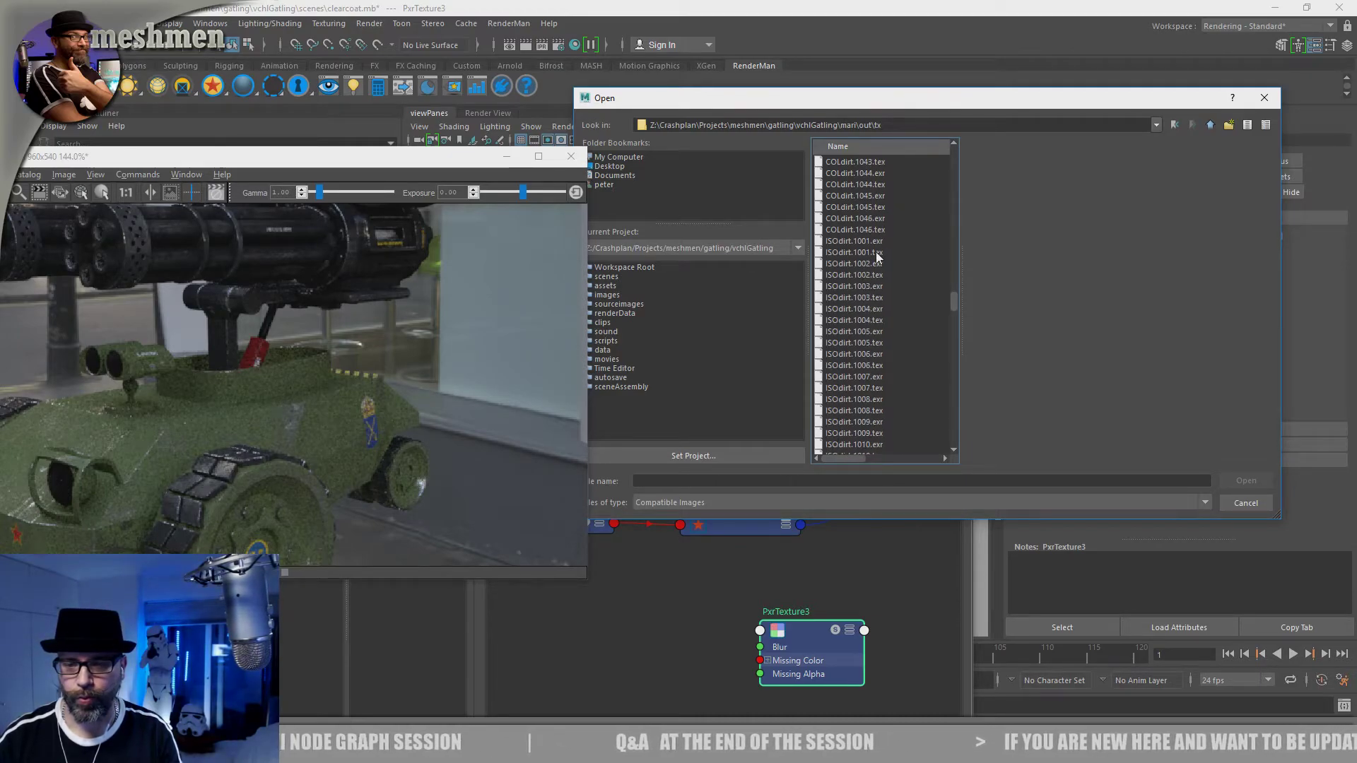
pyautogui.click(1240, 503)
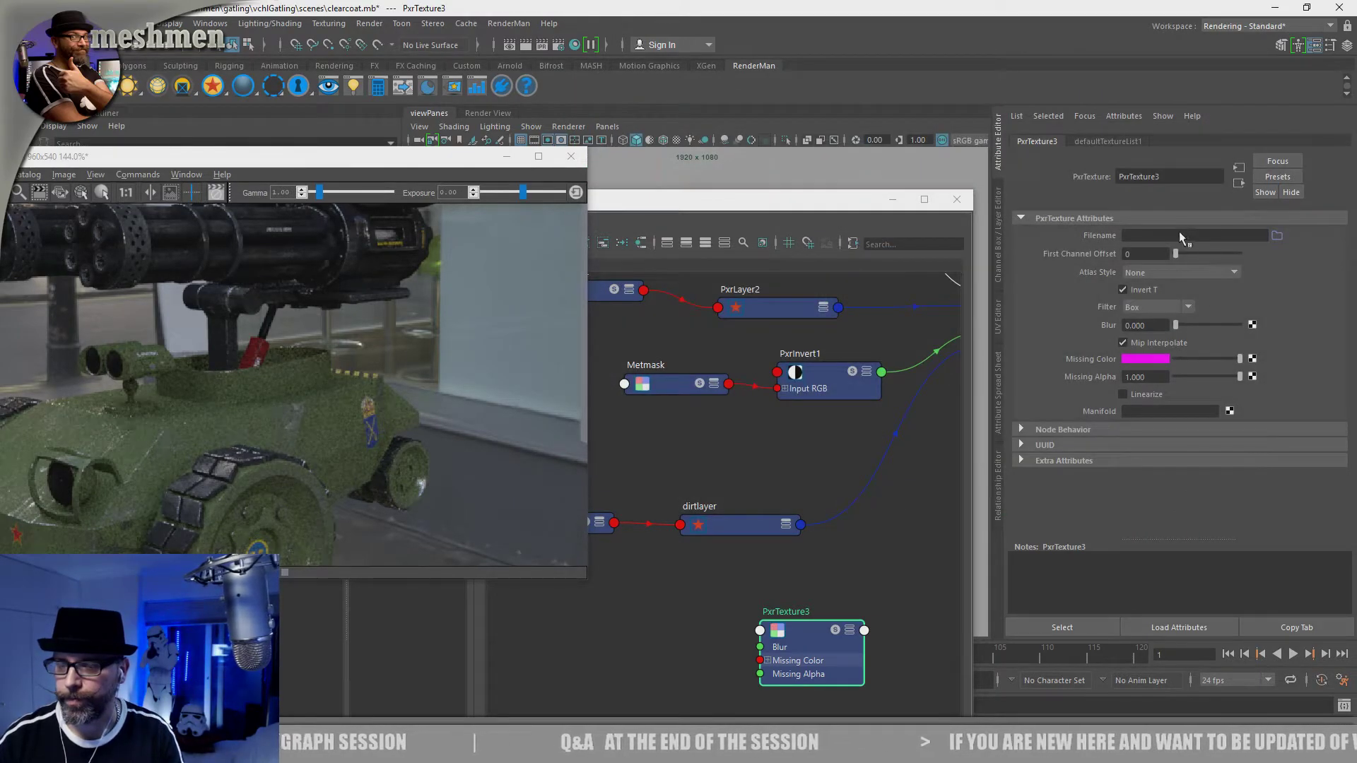
# Step: Rename the PxrTexture3 node as ISOdirtFI
pyautogui.doubleClick(787, 612)
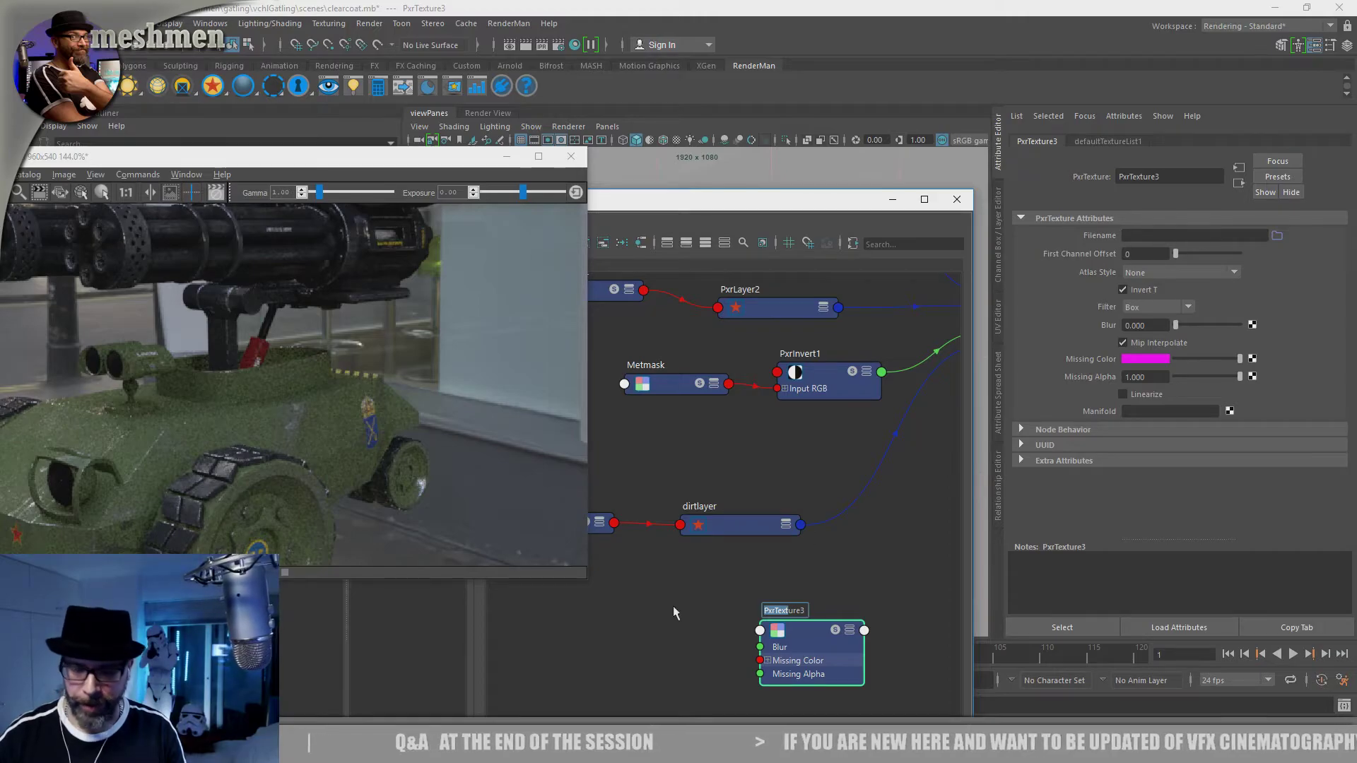
pyautogui.press('BackSpace')
pyautogui.press('BackSpace')
pyautogui.press('BackSpace')
pyautogui.press('BackSpace')
pyautogui.press('BackSpace')
pyautogui.press('BackSpace')
pyautogui.press('BackSpace')
pyautogui.press('BackSpace')
pyautogui.press('BackSpace')
pyautogui.press('BackSpace')
pyautogui.press('BackSpace')
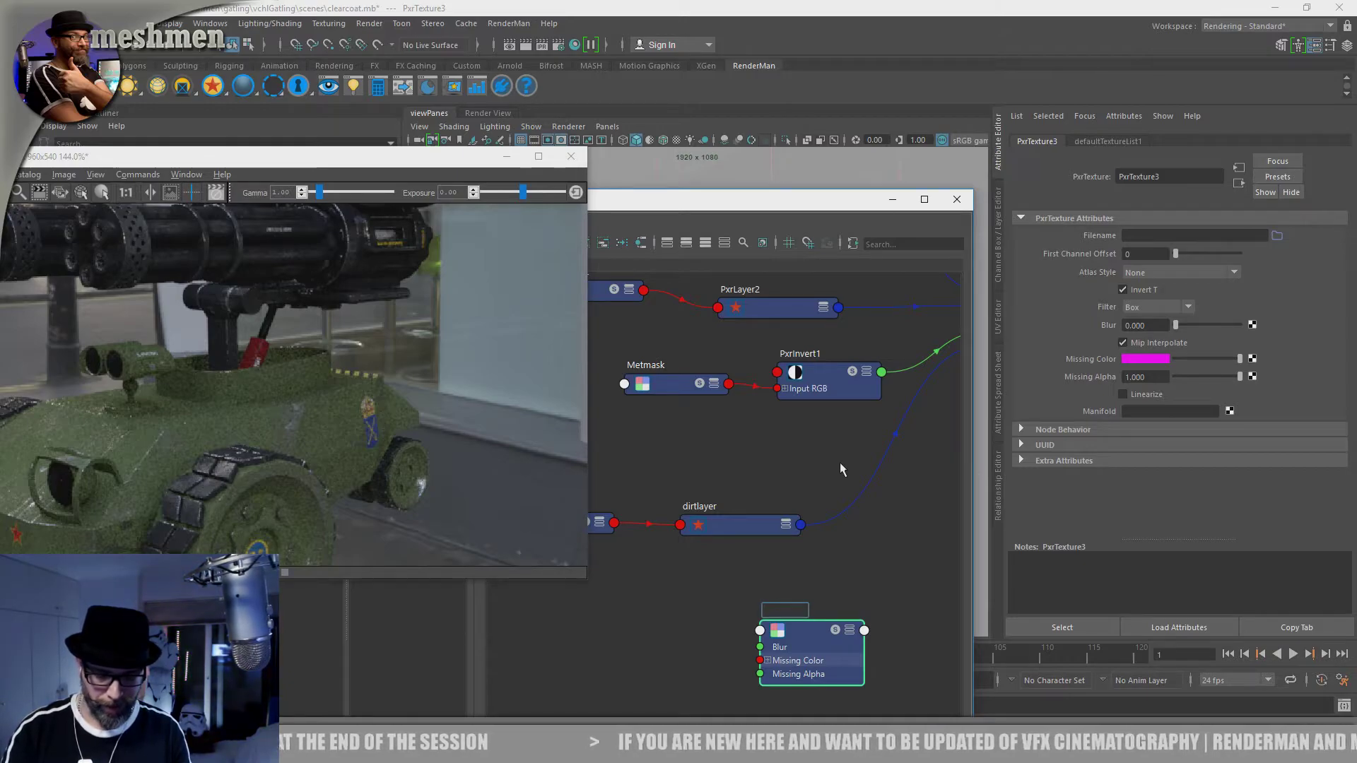
pyautogui.write('ISOdirtFI')
pyautogui.press('Return')
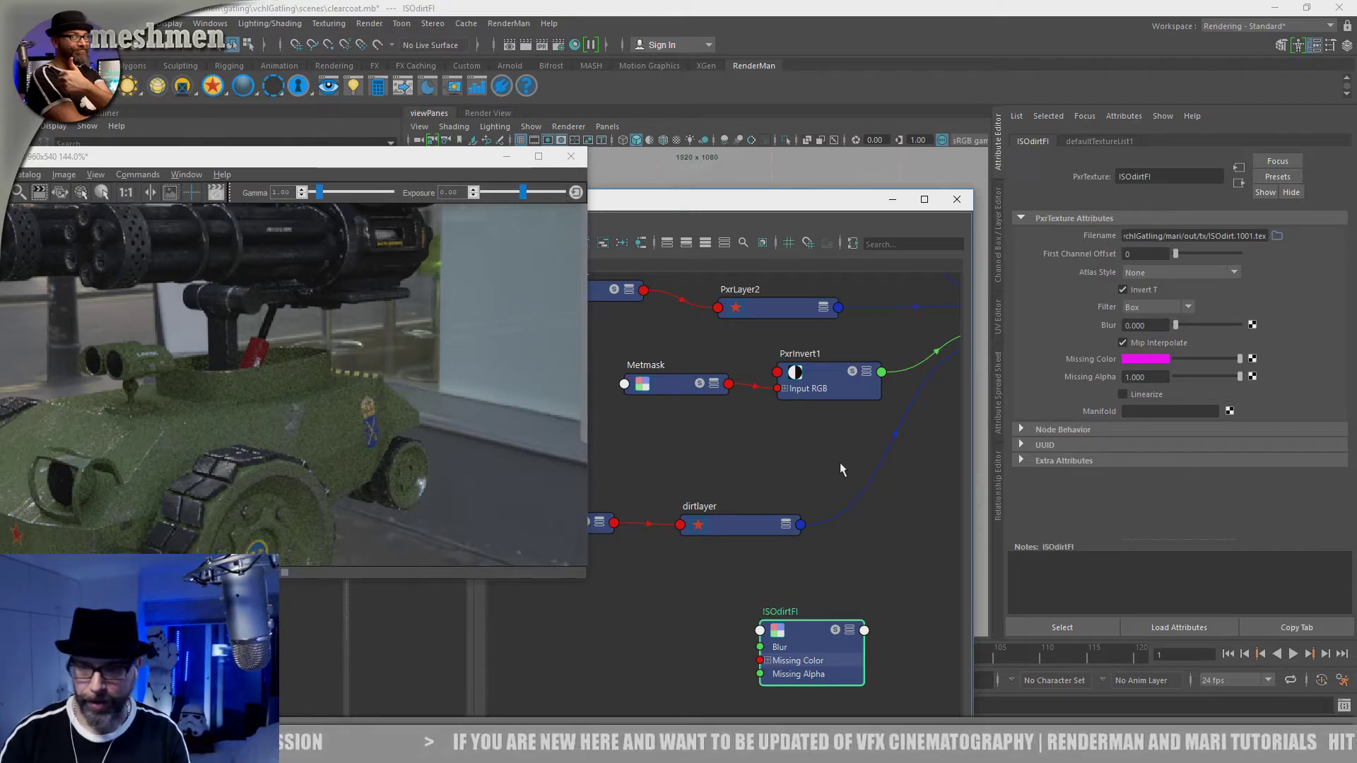
# Step: Set ISOdirtFI's atlas style to UDIM (Mari) and replace the tile number 1001 in its filename with _MAPID_
pyautogui.click(1162, 273)
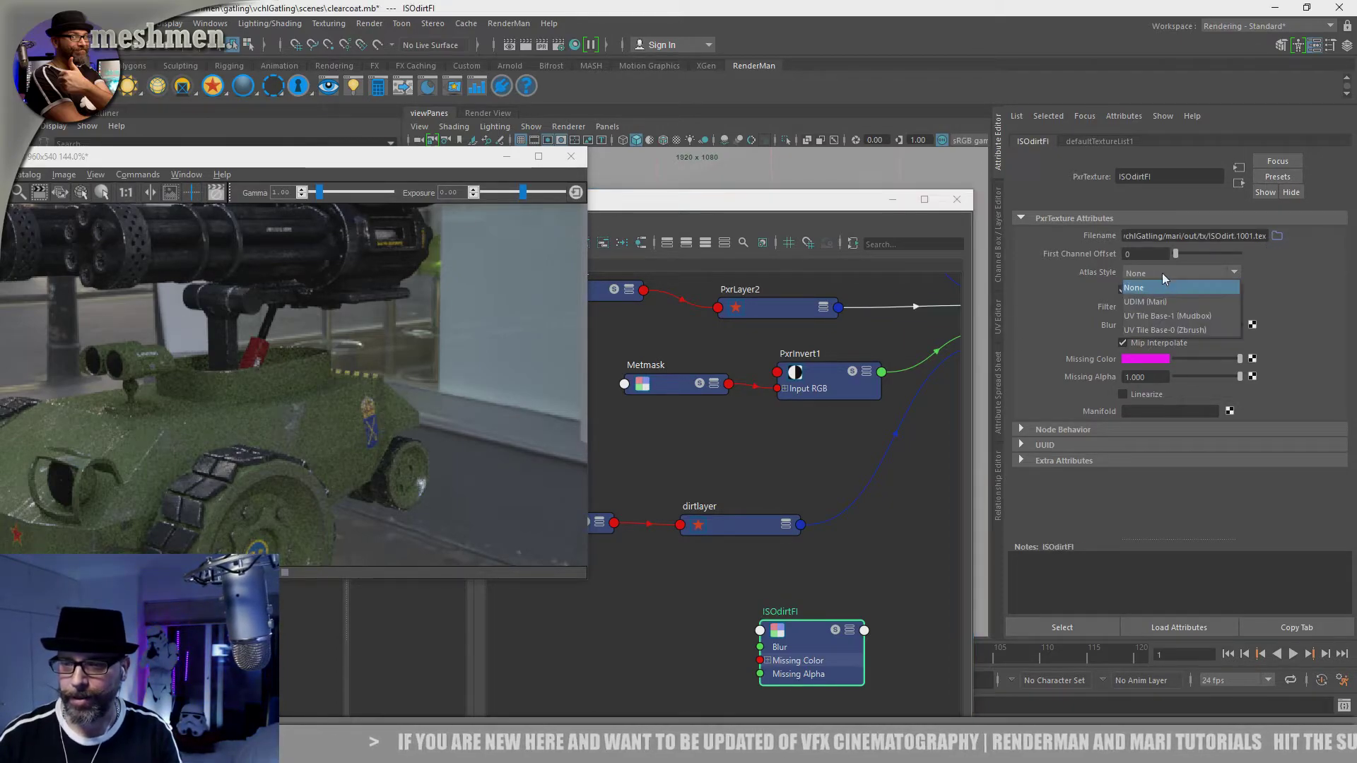
pyautogui.click(1201, 302)
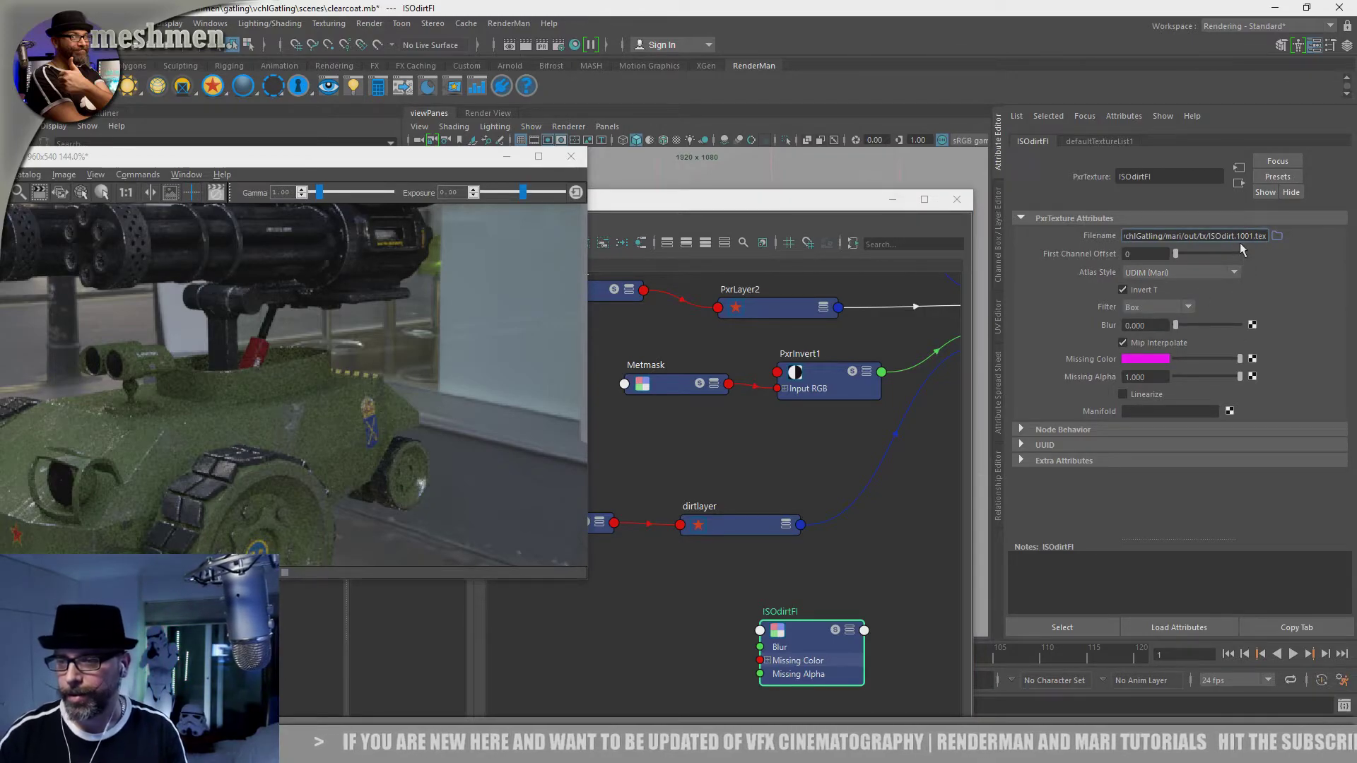
pyautogui.press('BackSpace')
pyautogui.press('BackSpace')
pyautogui.press('BackSpace')
pyautogui.press('BackSpace')
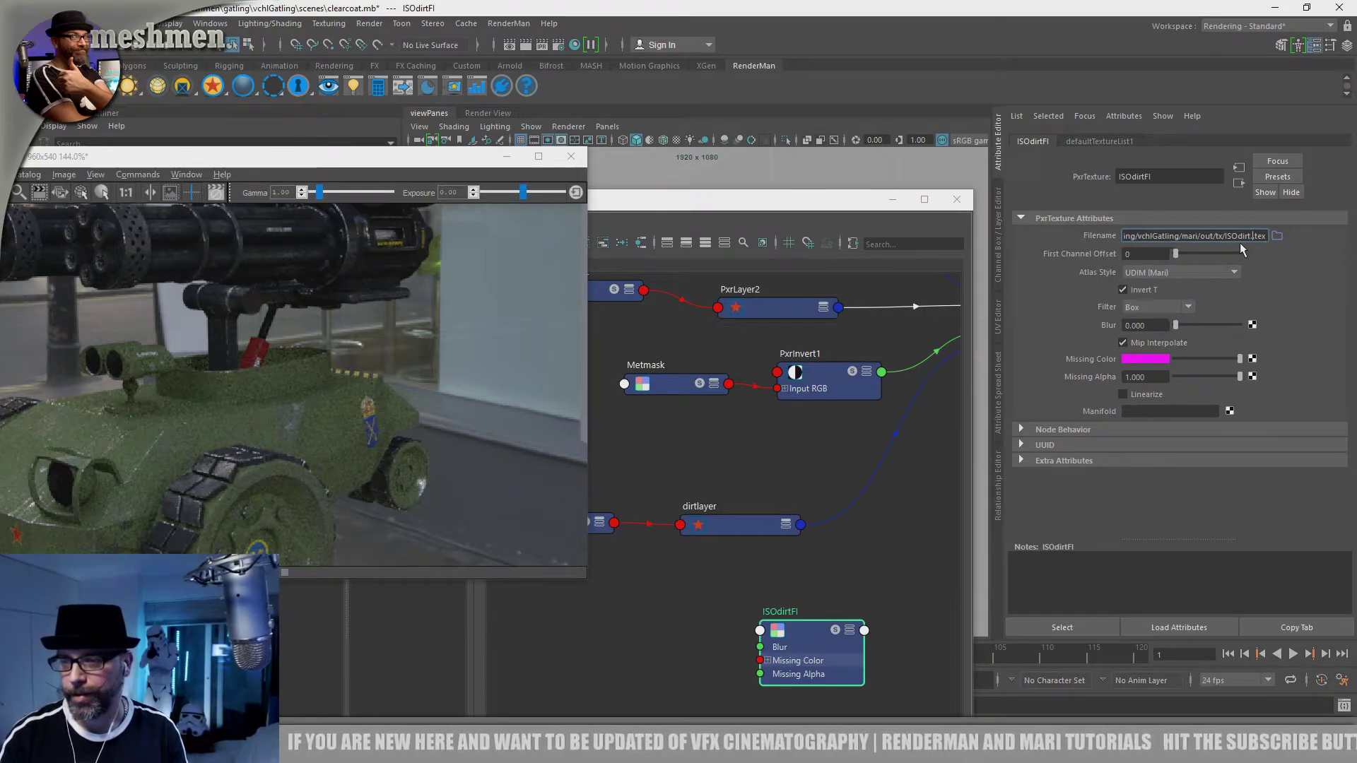
pyautogui.write('_MAPID_.')
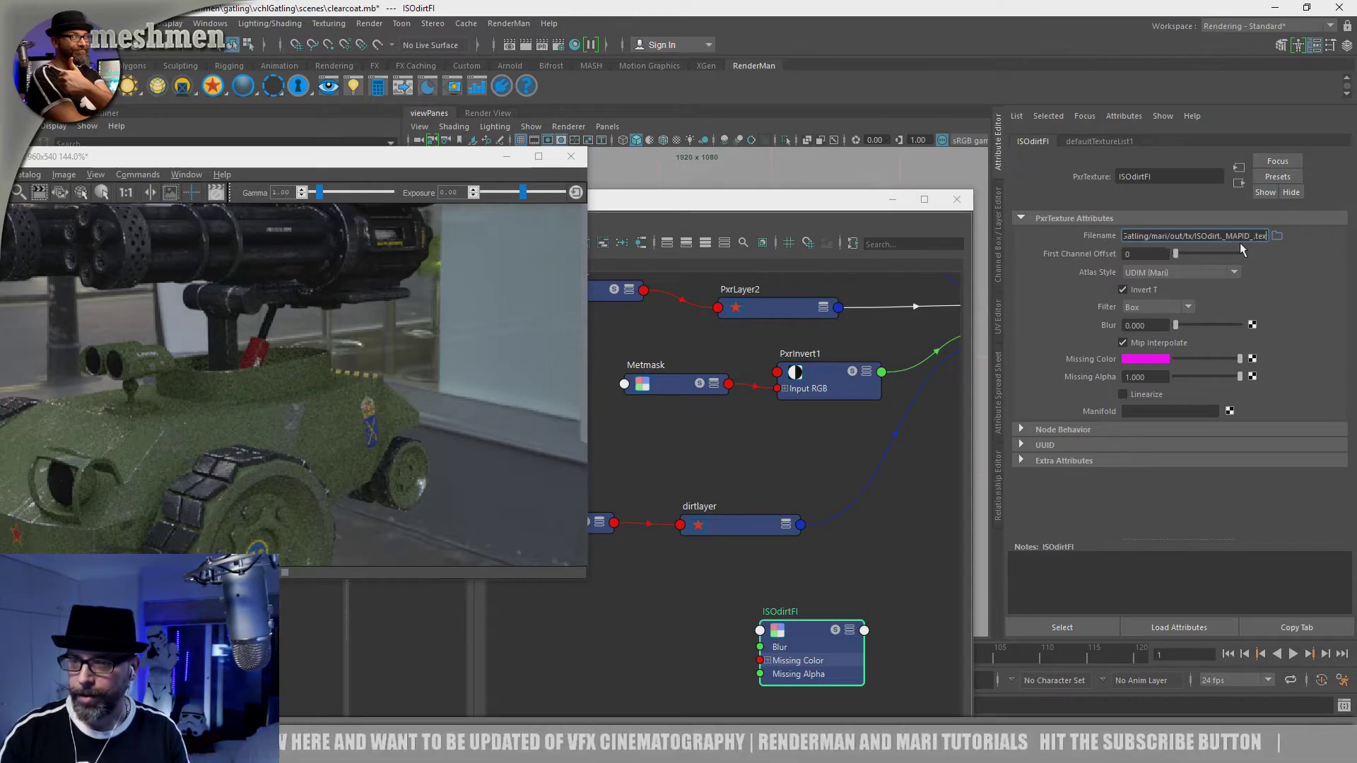
pyautogui.press('Return')
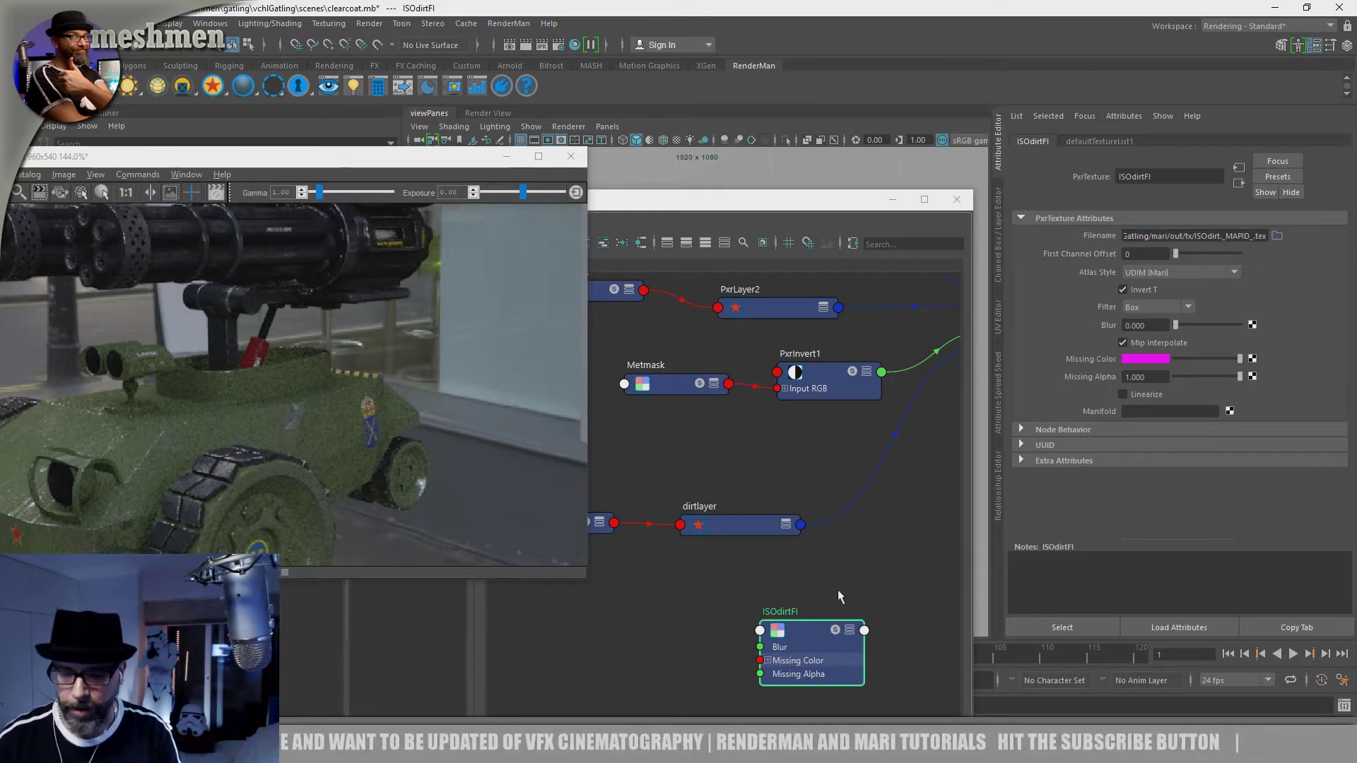
# Step: Add a PxrInvert node and place it just after the ISOdirtFI node, beneath dirtlayer
pyautogui.moveTo(820, 632); pyautogui.dragTo(718, 627)
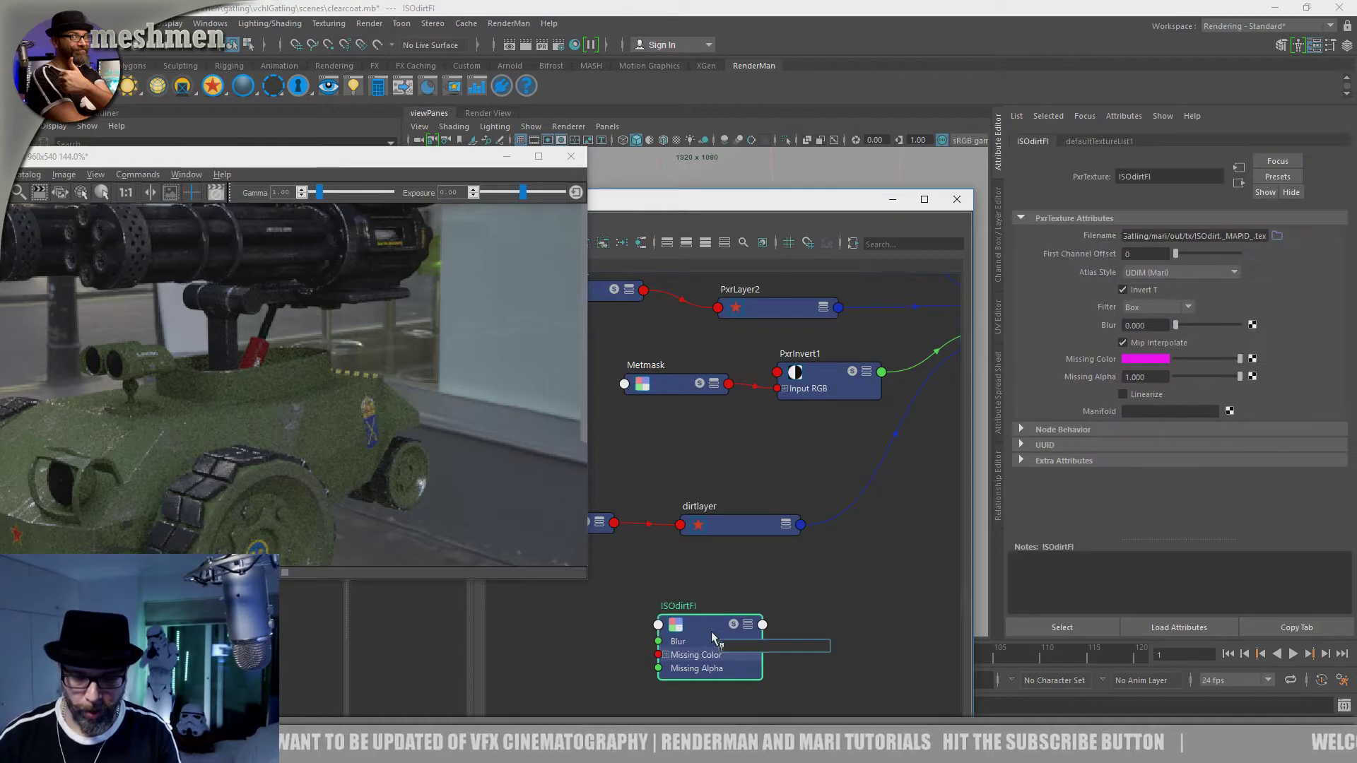
pyautogui.write('pxr')
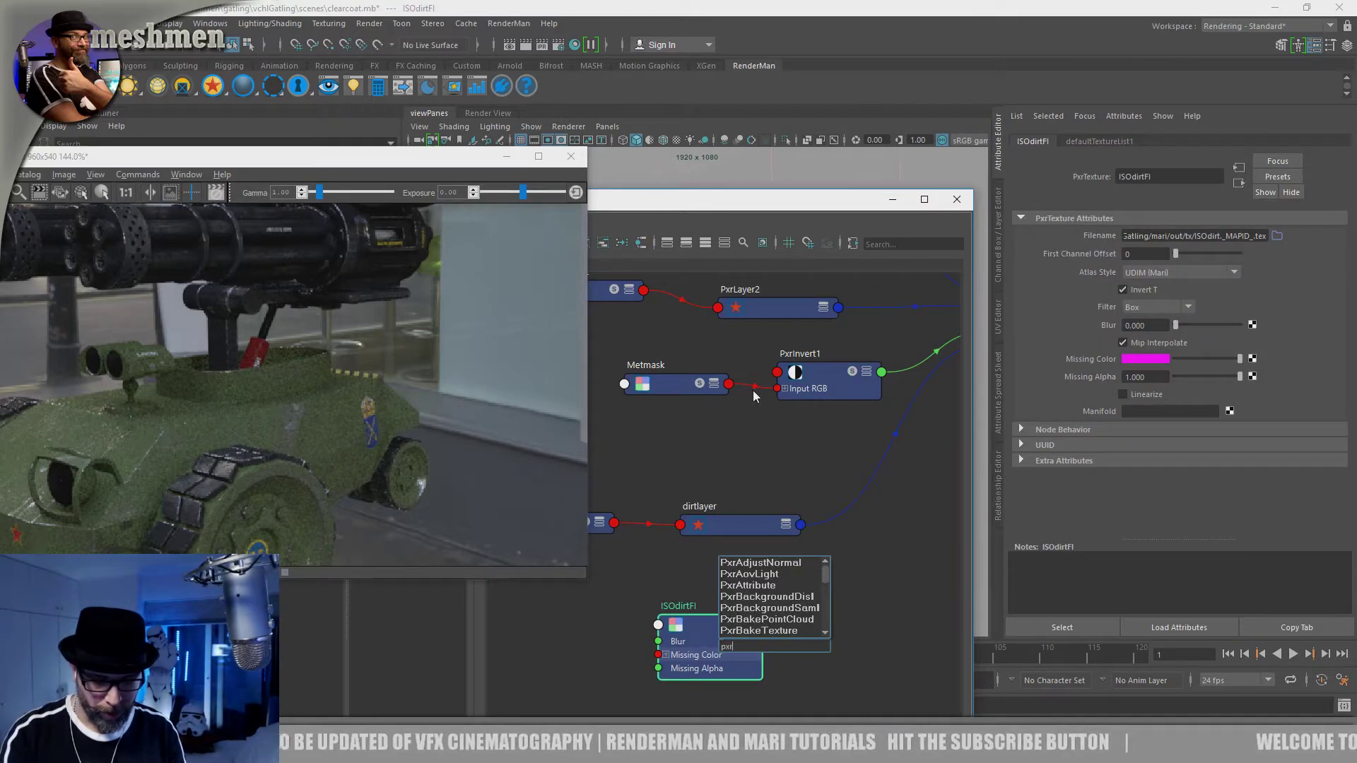
pyautogui.write('Invert')
pyautogui.press('Down')
pyautogui.press('Down')
pyautogui.press('Return')
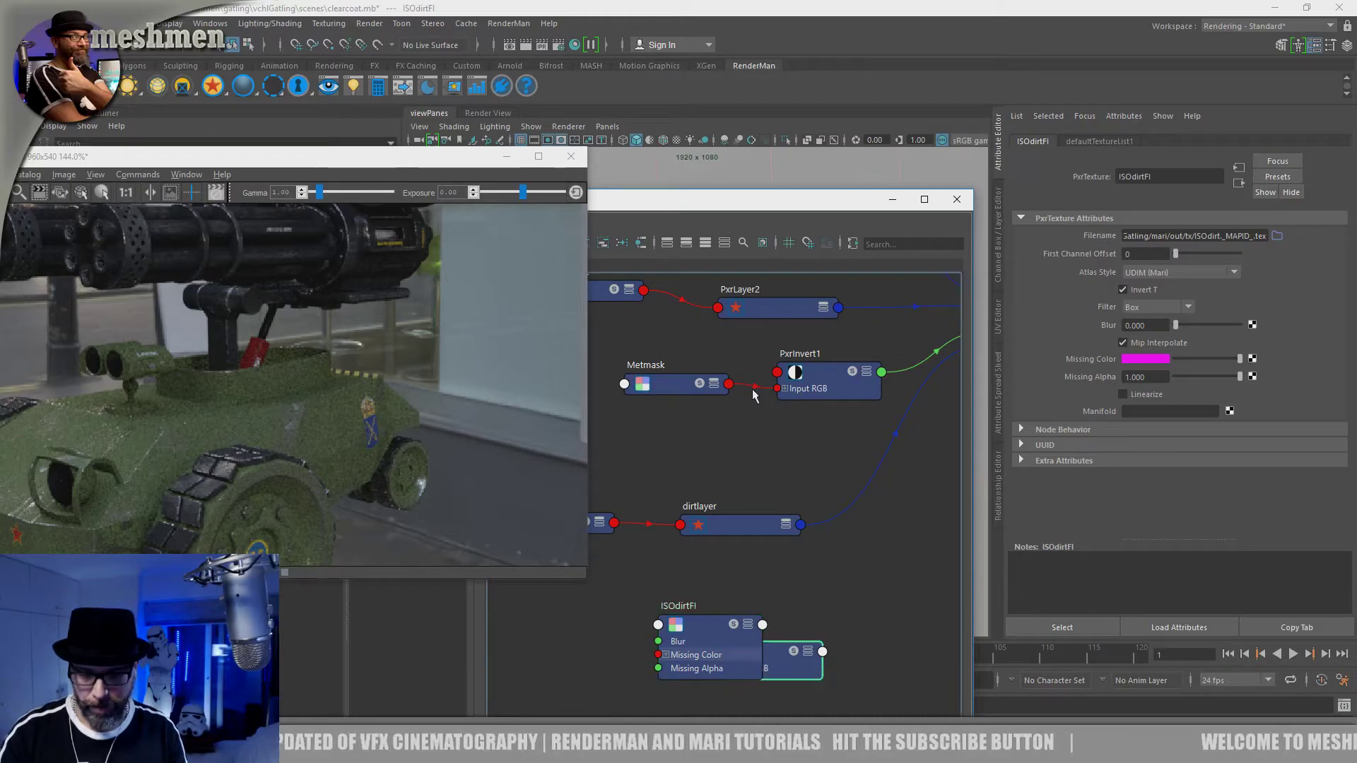
pyautogui.moveTo(772, 651); pyautogui.dragTo(858, 611)
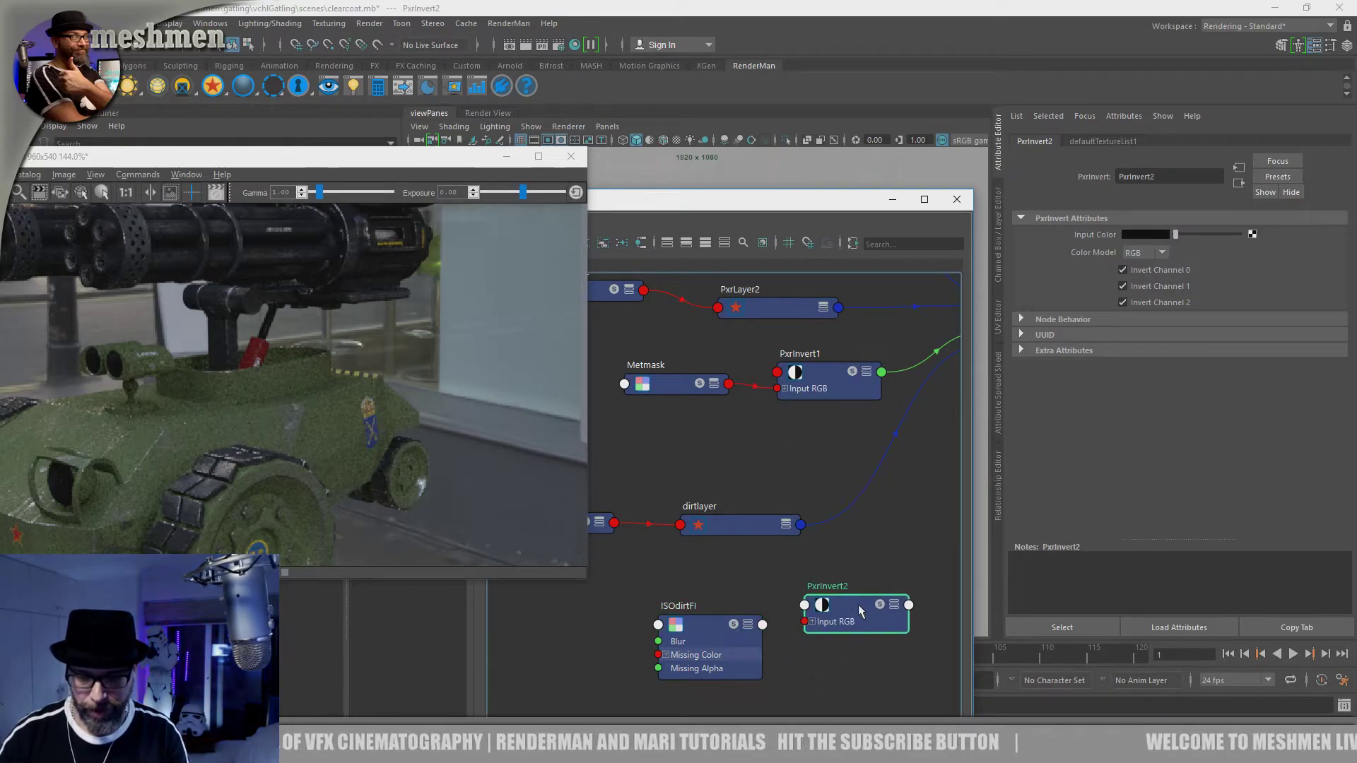
# Step: Connect ISOdirtFI's Result RGB to PxrInvert2's Input RGB and bring the two nodes close together
pyautogui.click(761, 625)
pyautogui.moveTo(786, 604)
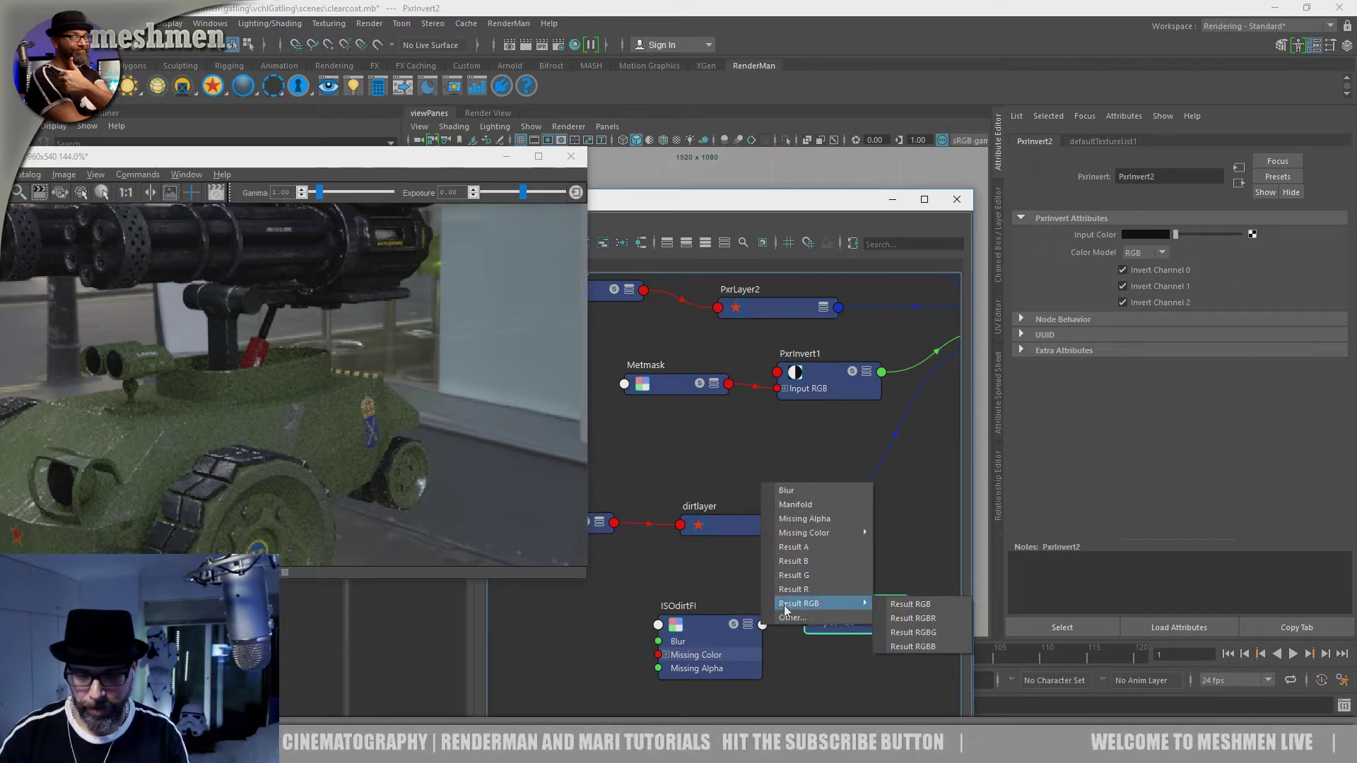
pyautogui.click(718, 600)
pyautogui.moveTo(706, 628); pyautogui.dragTo(689, 619)
pyautogui.press('3')
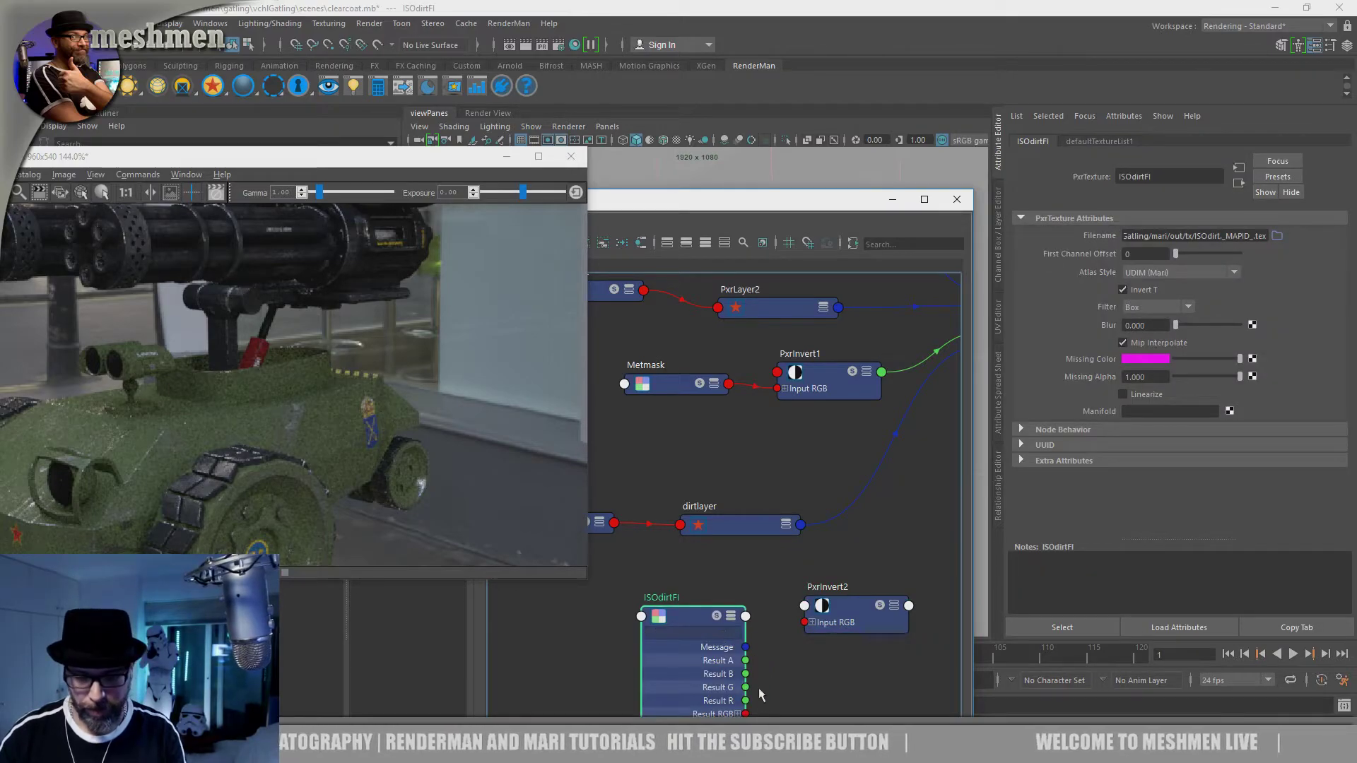
pyautogui.moveTo(745, 713); pyautogui.dragTo(788, 667)
pyautogui.moveTo(804, 622); pyautogui.dragTo(844, 617)
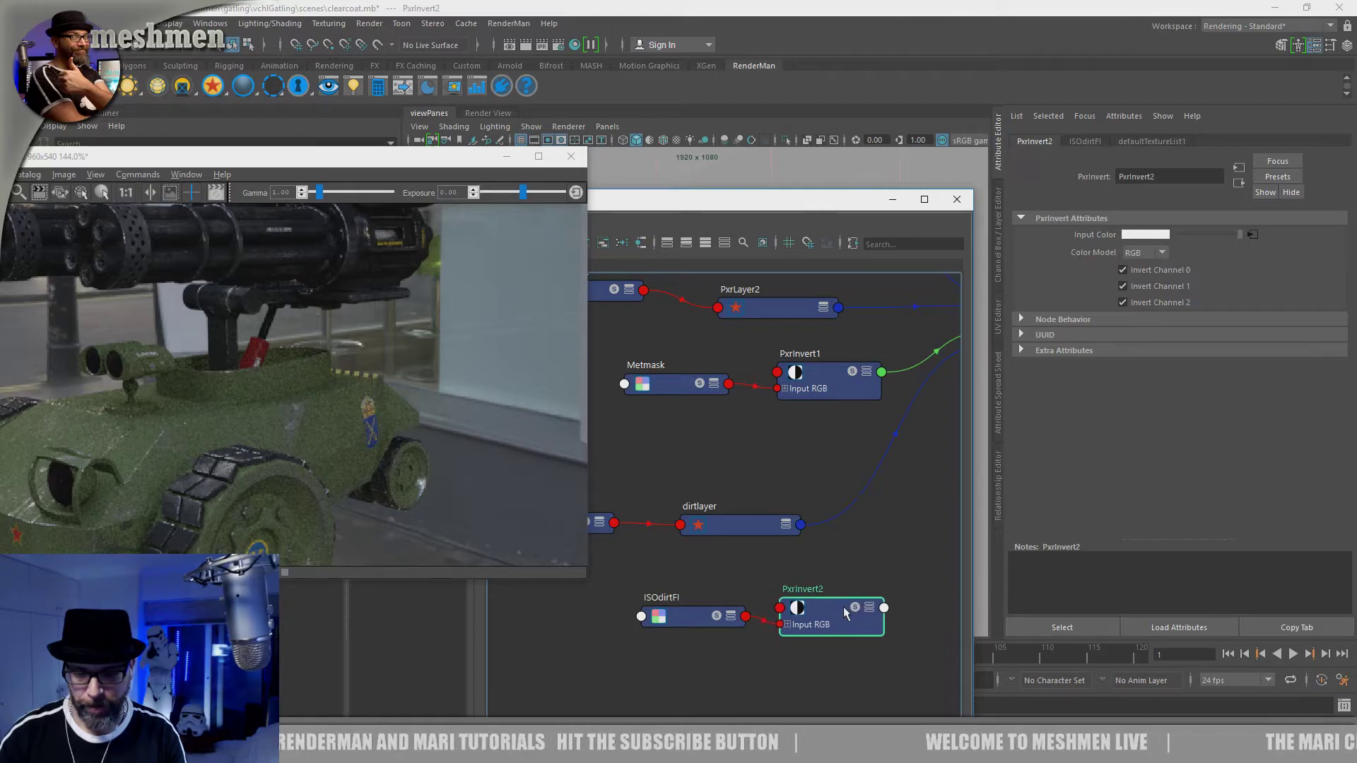
# Step: Connect PxrInvert2's result to the Layer 2Mask input of PxrLayerMixer1
pyautogui.keyDown('alt'); pyautogui.moveTo(811, 570); pyautogui.dragTo(740, 613, button='middle'); pyautogui.keyUp('alt')
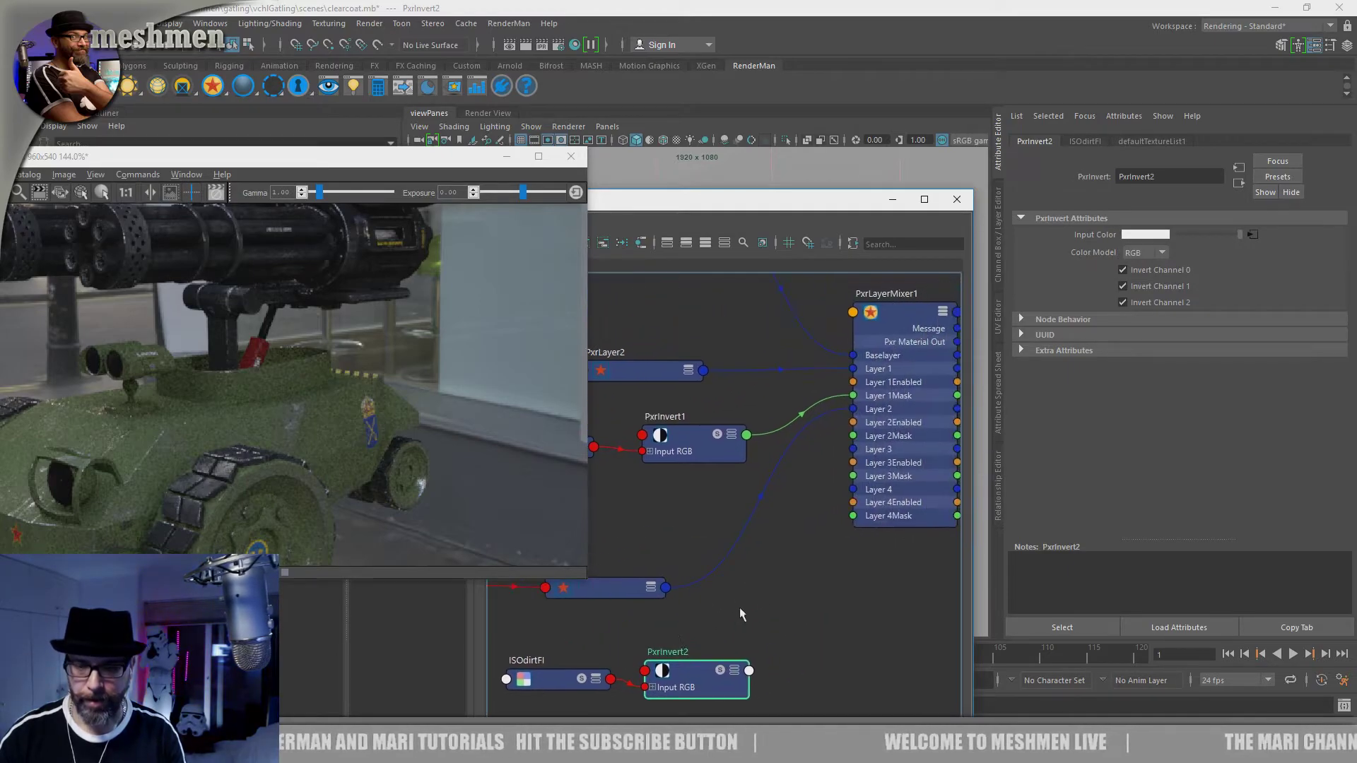
pyautogui.click(749, 672)
pyautogui.moveTo(786, 736)
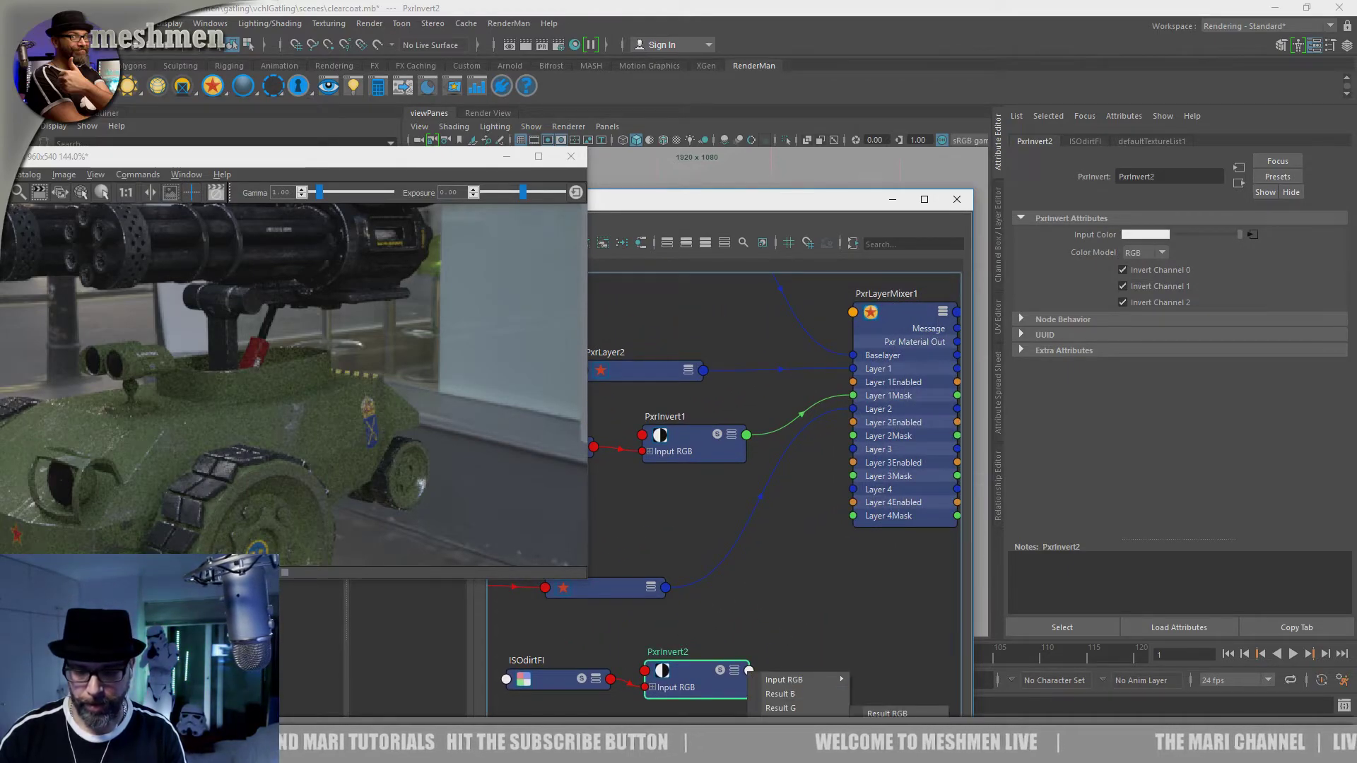
pyautogui.click(886, 713)
pyautogui.click(852, 435)
# Step: Arrange the IPR render window and the Hypershade side by side so the vehicle and the mask nodes are both visible
pyautogui.keyDown('alt'); pyautogui.moveTo(799, 500); pyautogui.dragTo(866, 496, button='middle'); pyautogui.keyUp('alt')
pyautogui.moveTo(394, 164); pyautogui.dragTo(539, 221)
pyautogui.moveTo(775, 206); pyautogui.dragTo(1057, 132)
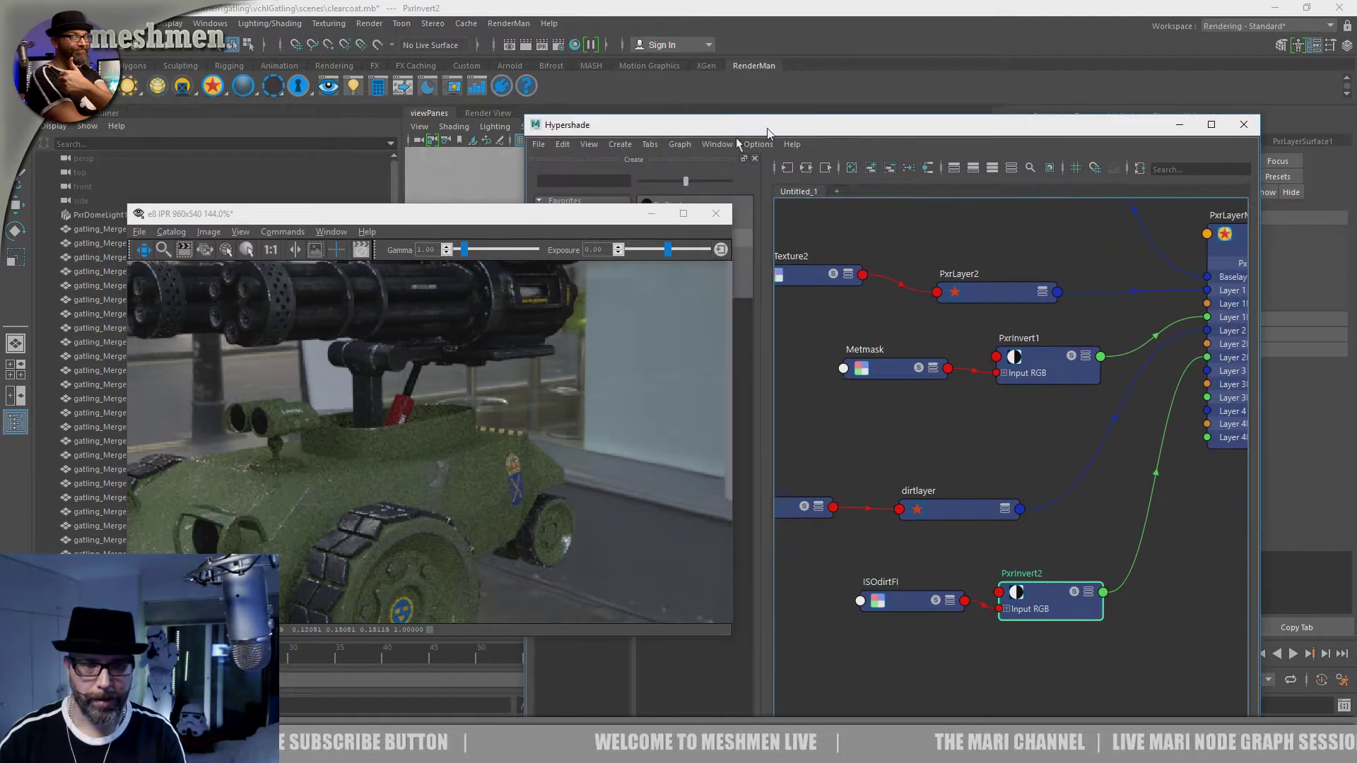
pyautogui.moveTo(233, 214); pyautogui.dragTo(269, 125)
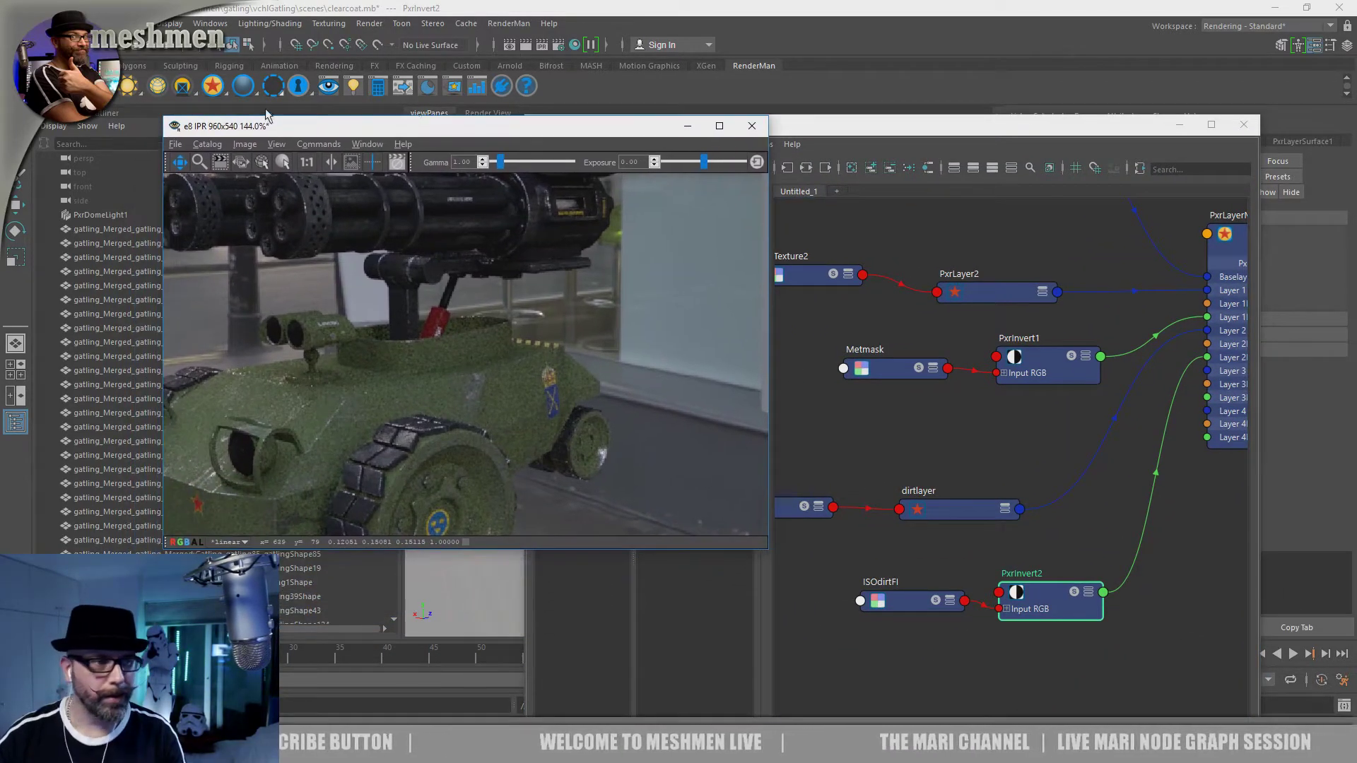
# Step: Set the IPR resolution to 25% Settings (480x270), then reposition and slightly widen the render window
pyautogui.rightClick(183, 85)
pyautogui.moveTo(108, 130)
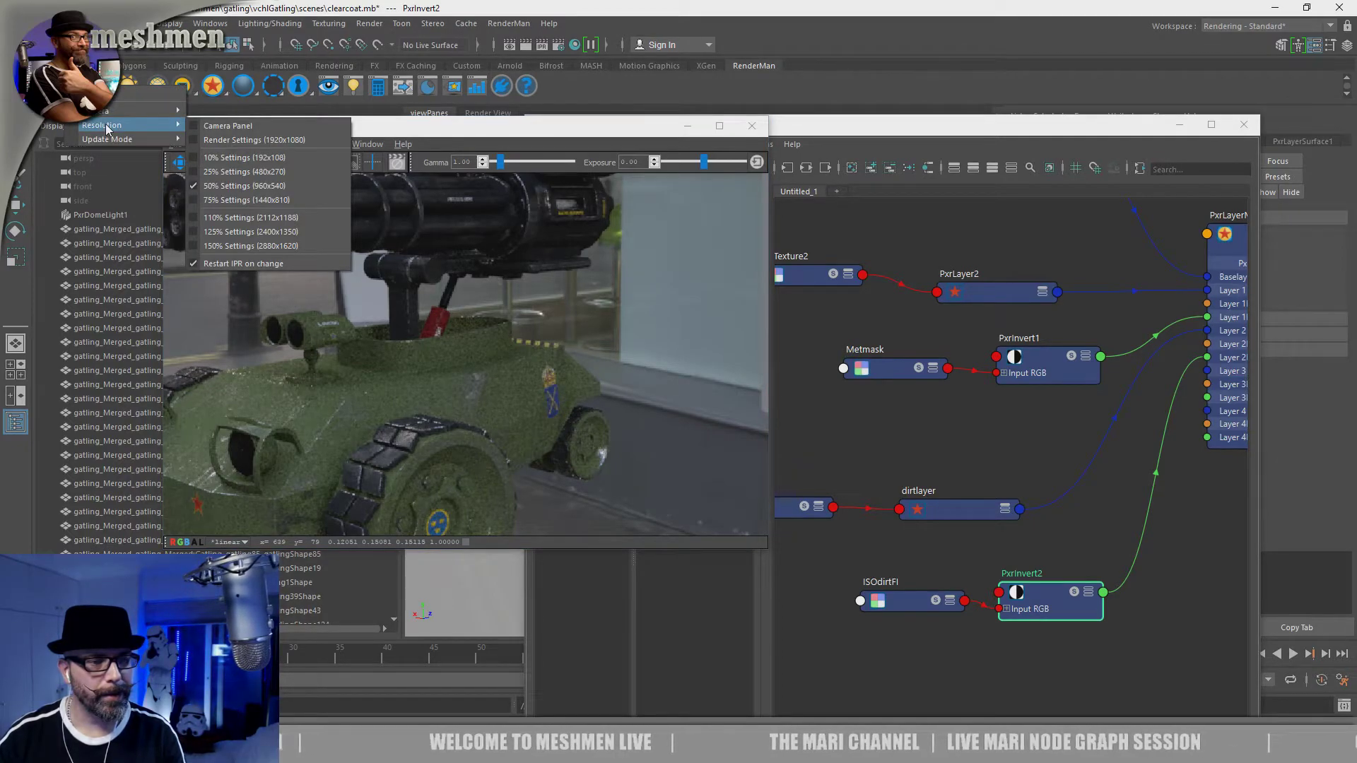
pyautogui.click(212, 172)
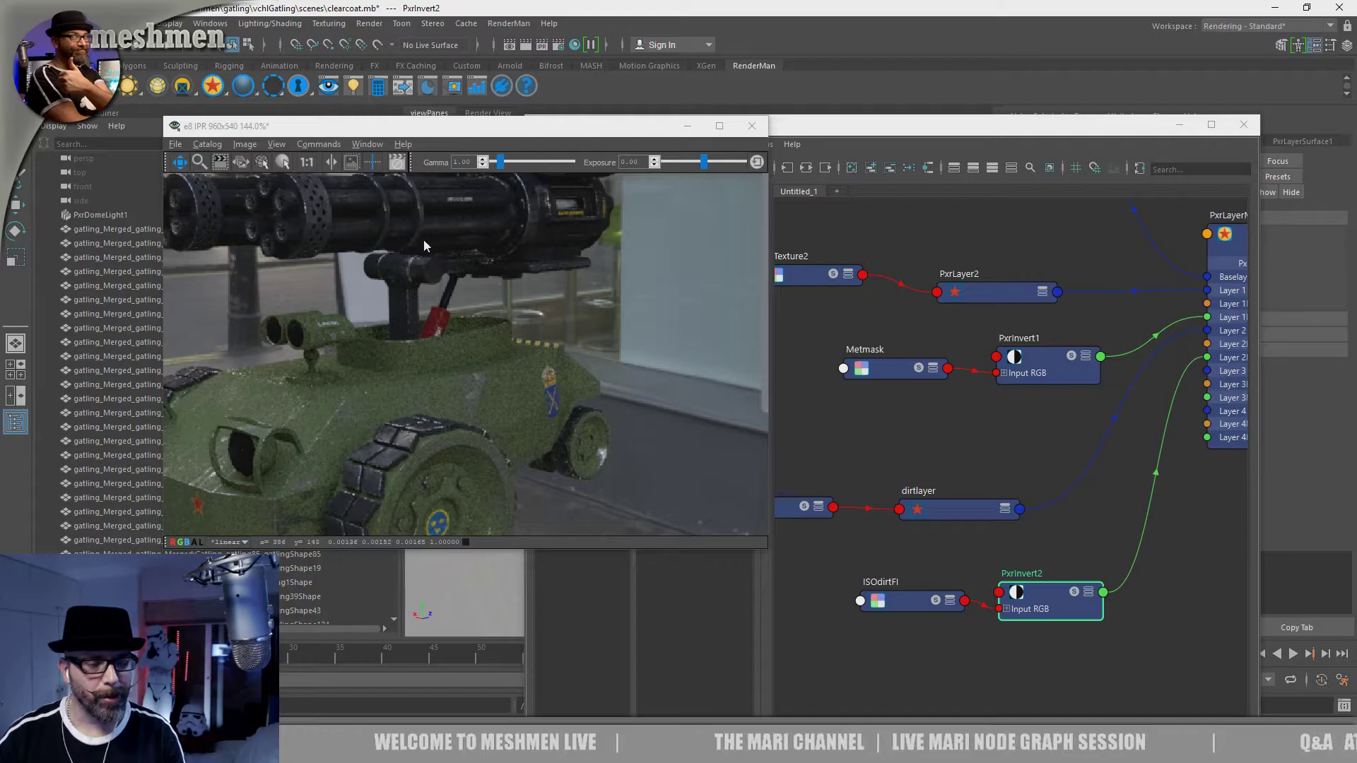
pyautogui.scroll(-3, 535, 329)
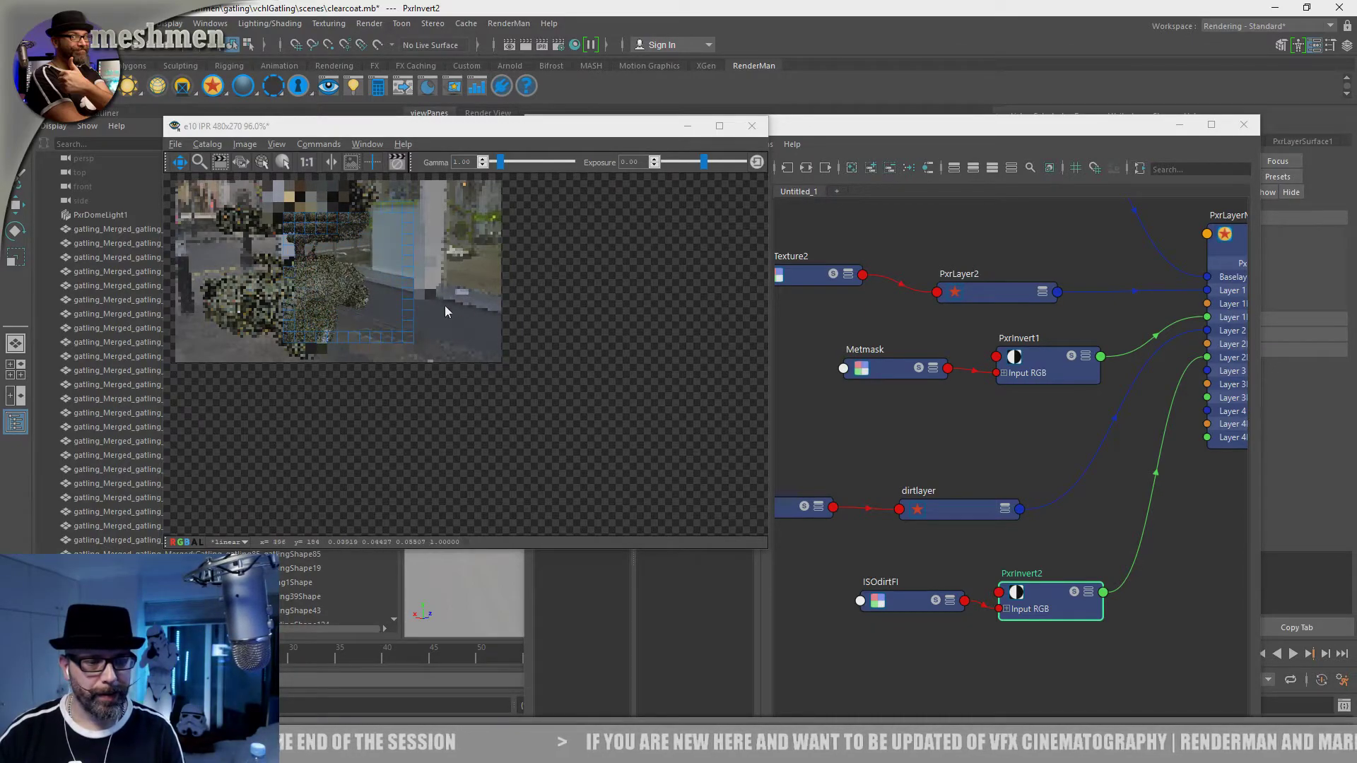
pyautogui.moveTo(523, 136); pyautogui.dragTo(565, 151)
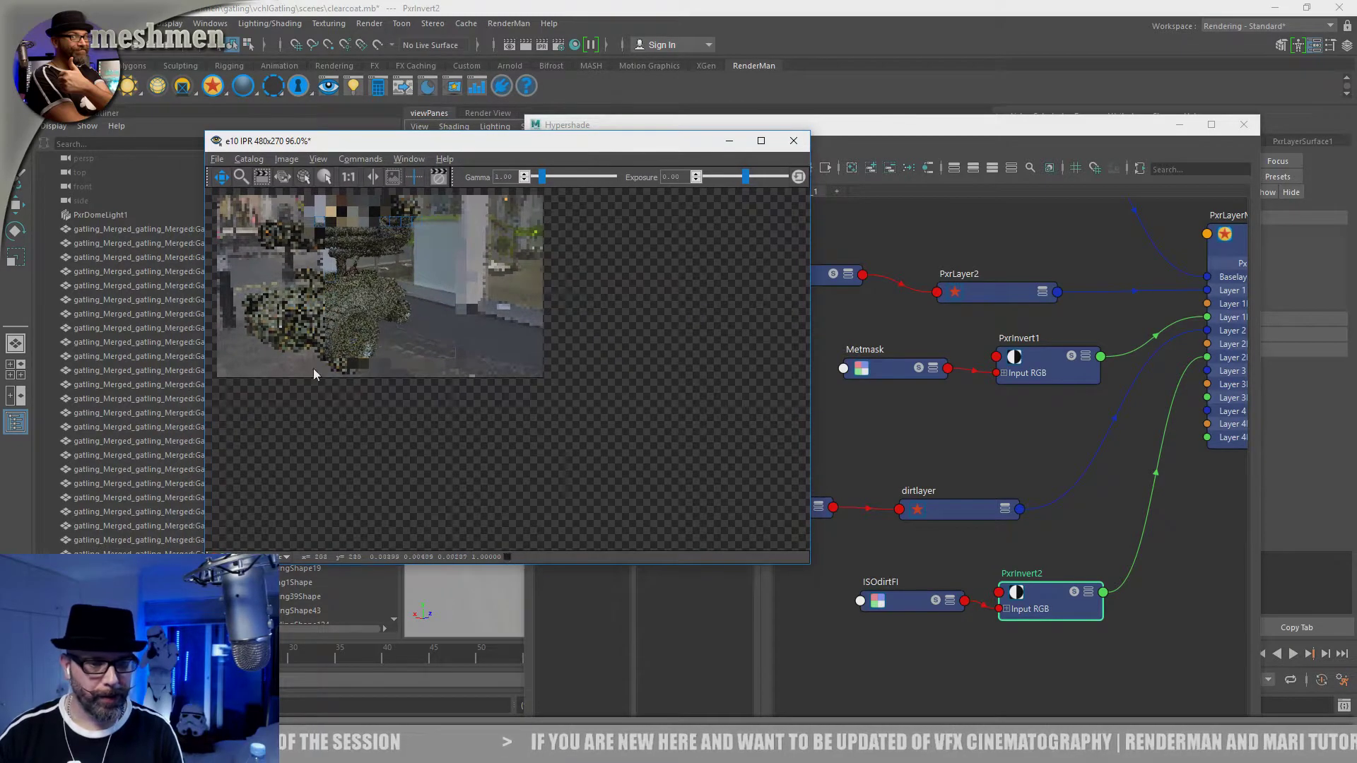
pyautogui.moveTo(205, 369); pyautogui.dragTo(176, 369)
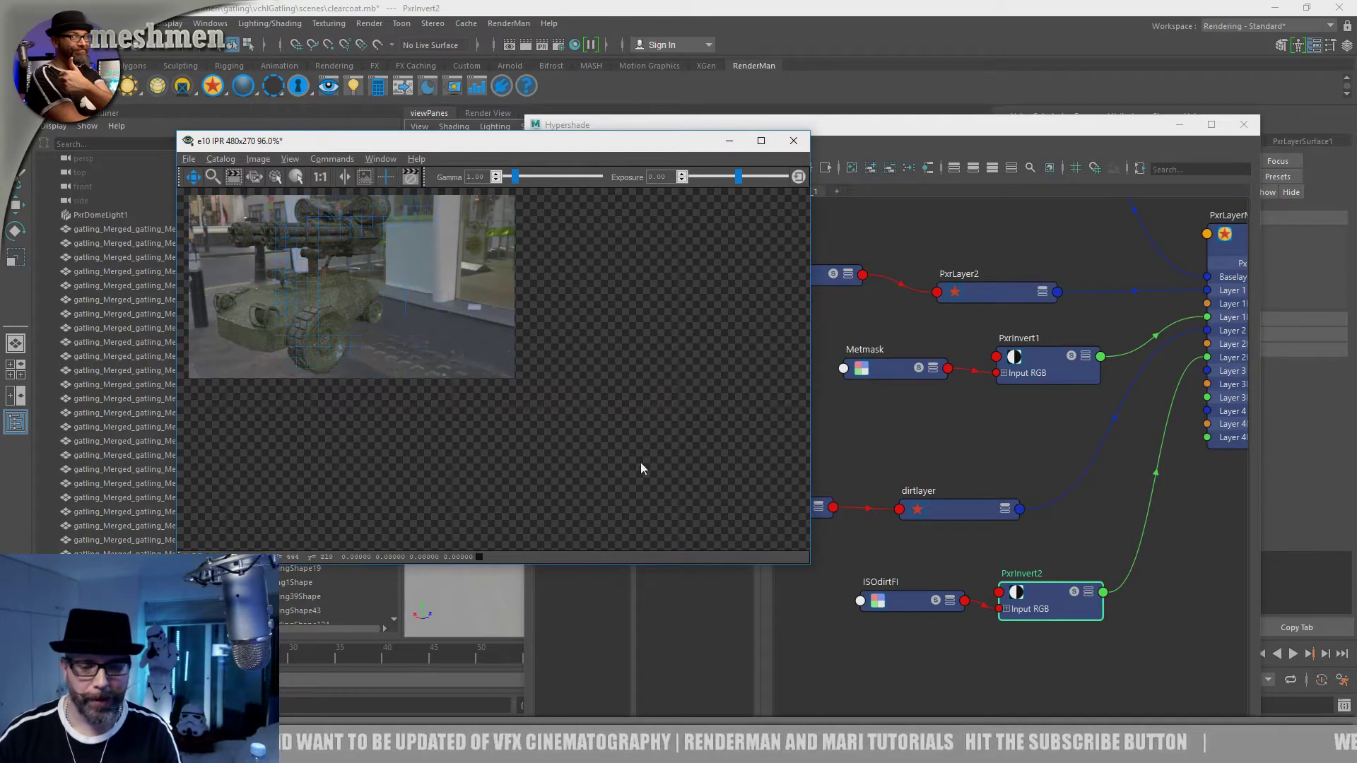
# Step: Line up the ISOdirtFI and PxrInvert2 nodes in the Hypershade graph
pyautogui.moveTo(1048, 600); pyautogui.dragTo(1051, 599)
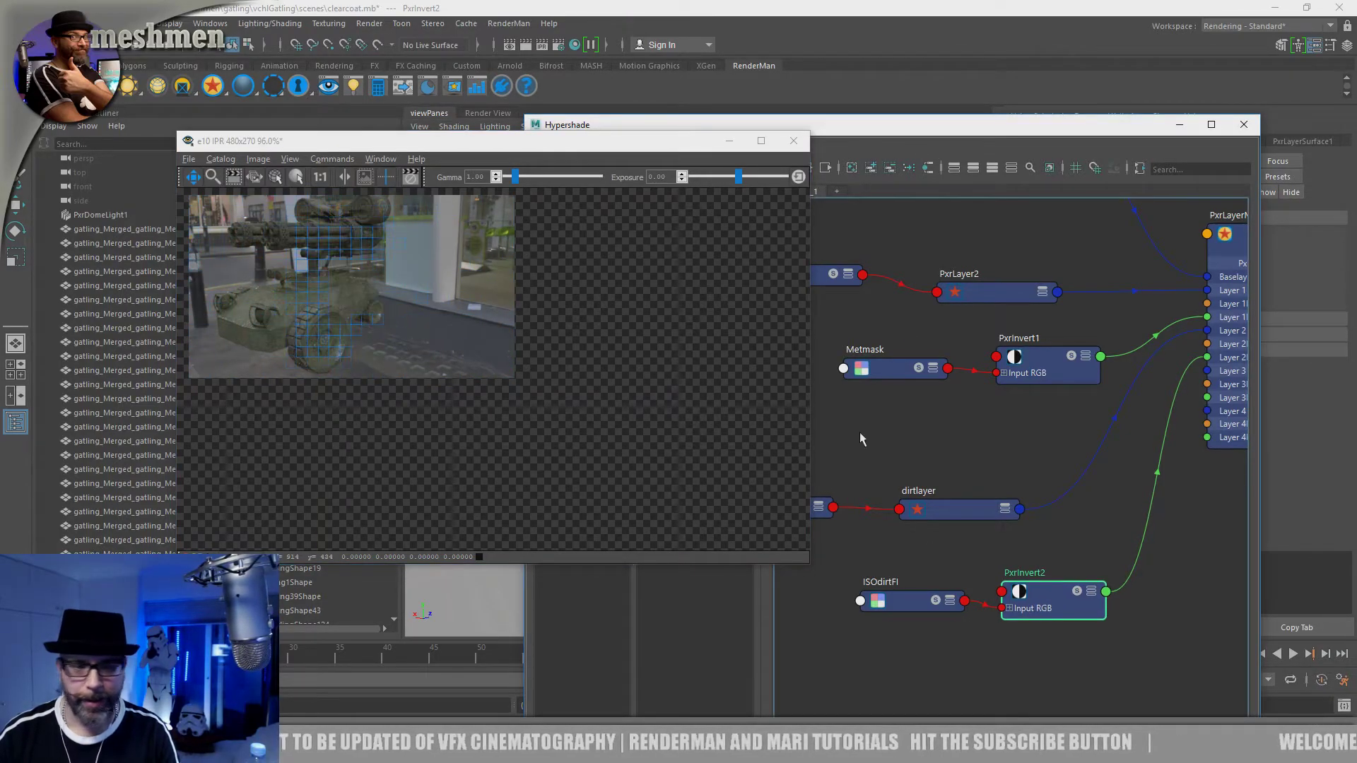
pyautogui.moveTo(940, 591); pyautogui.dragTo(934, 598)
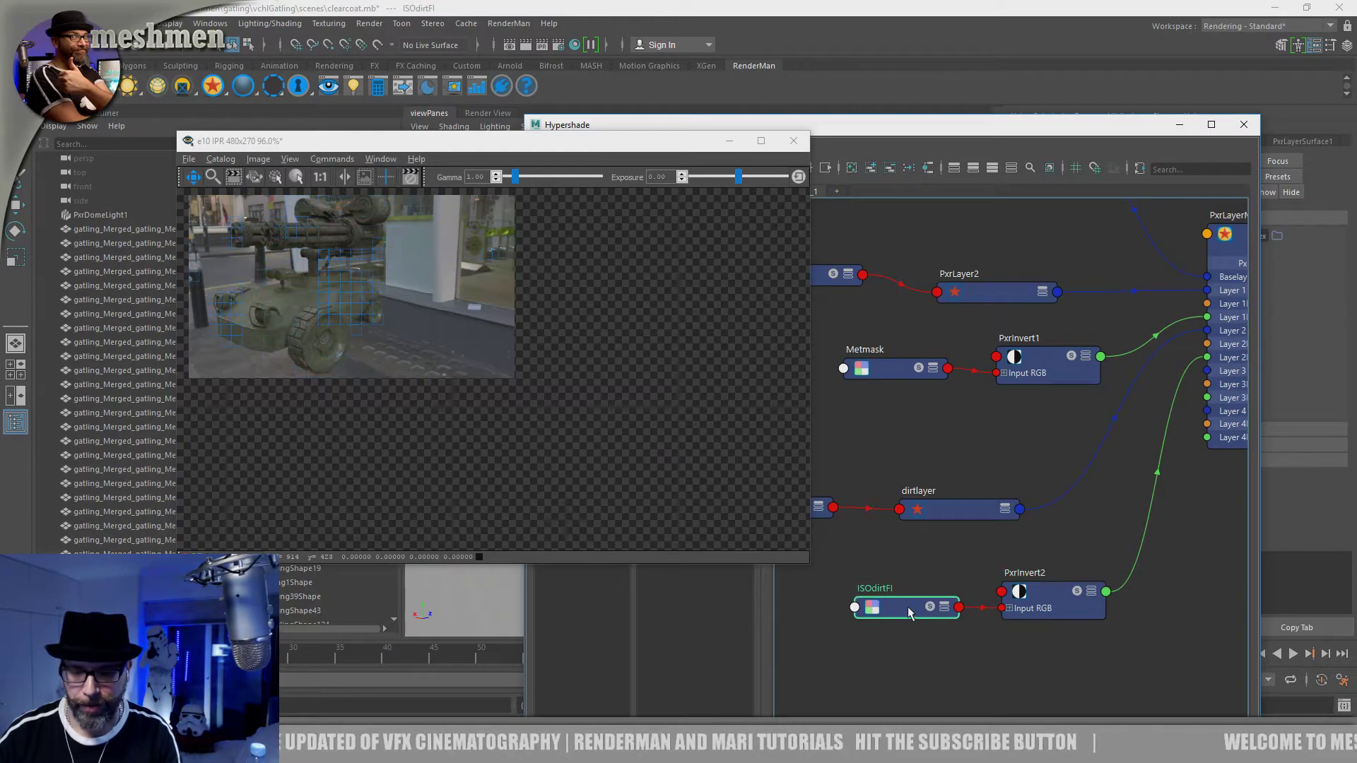
# Step: Arrange the Hypershade and IPR windows around the viewport and examine the dirt on the vehicle's front hull and headlight up close
pyautogui.moveTo(1053, 132); pyautogui.dragTo(956, 134)
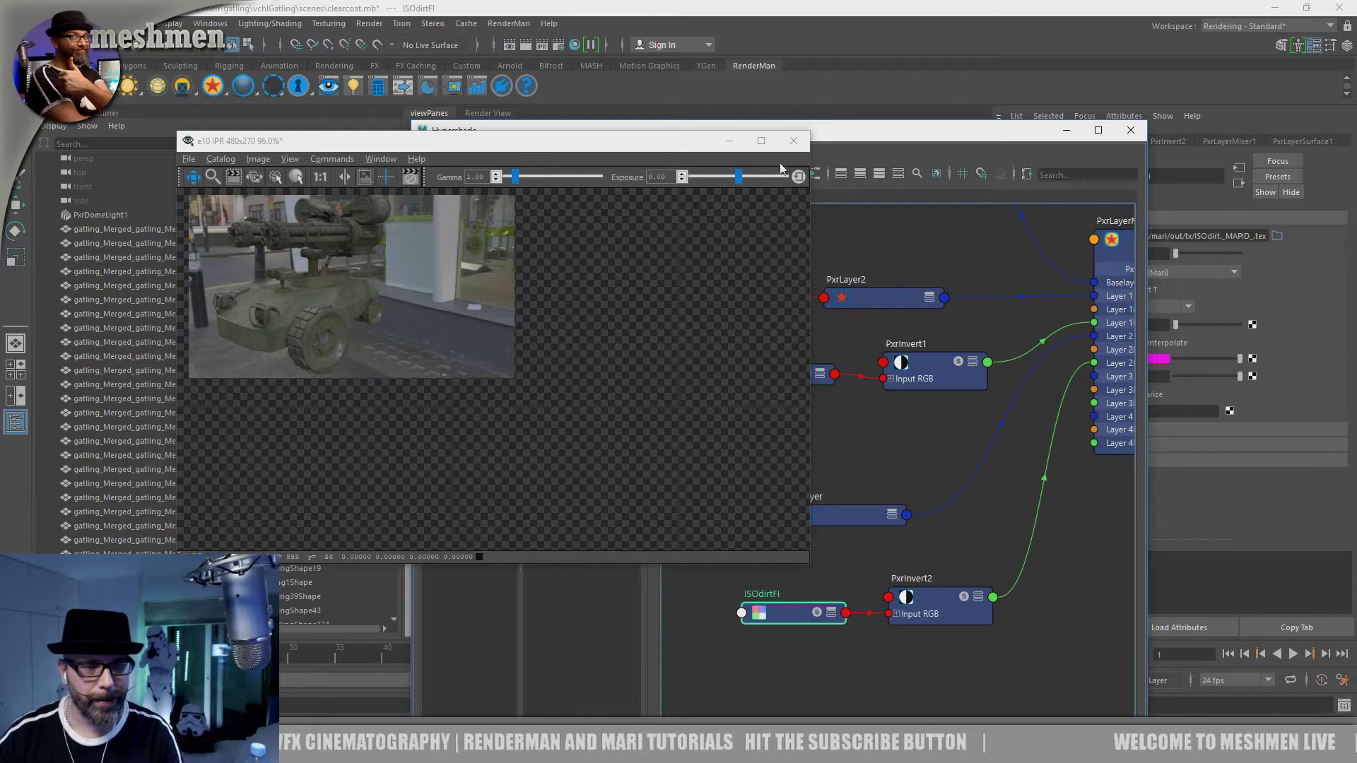
pyautogui.moveTo(825, 139); pyautogui.dragTo(921, 406)
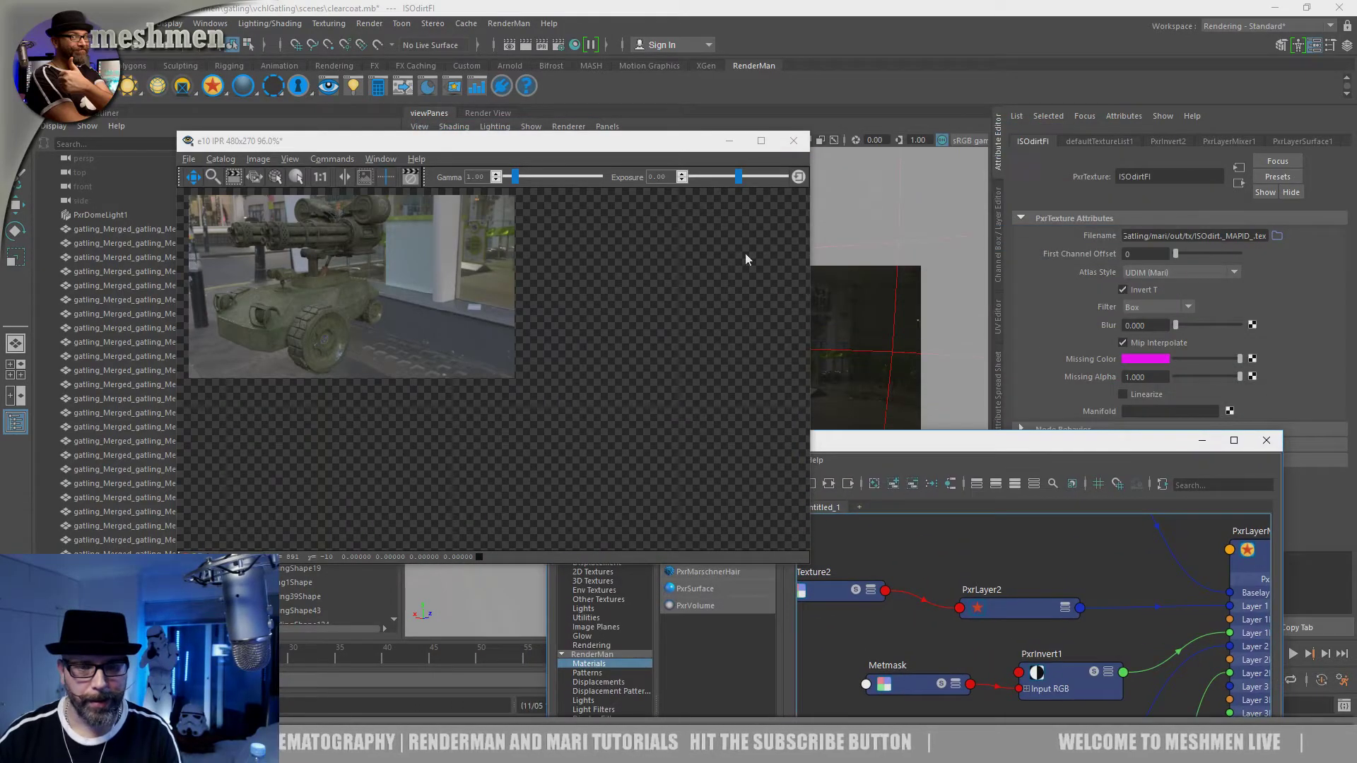
pyautogui.moveTo(602, 147); pyautogui.dragTo(490, 159)
pyautogui.keyDown('alt'); pyautogui.moveTo(803, 336); pyautogui.dragTo(767, 347); pyautogui.keyUp('alt')
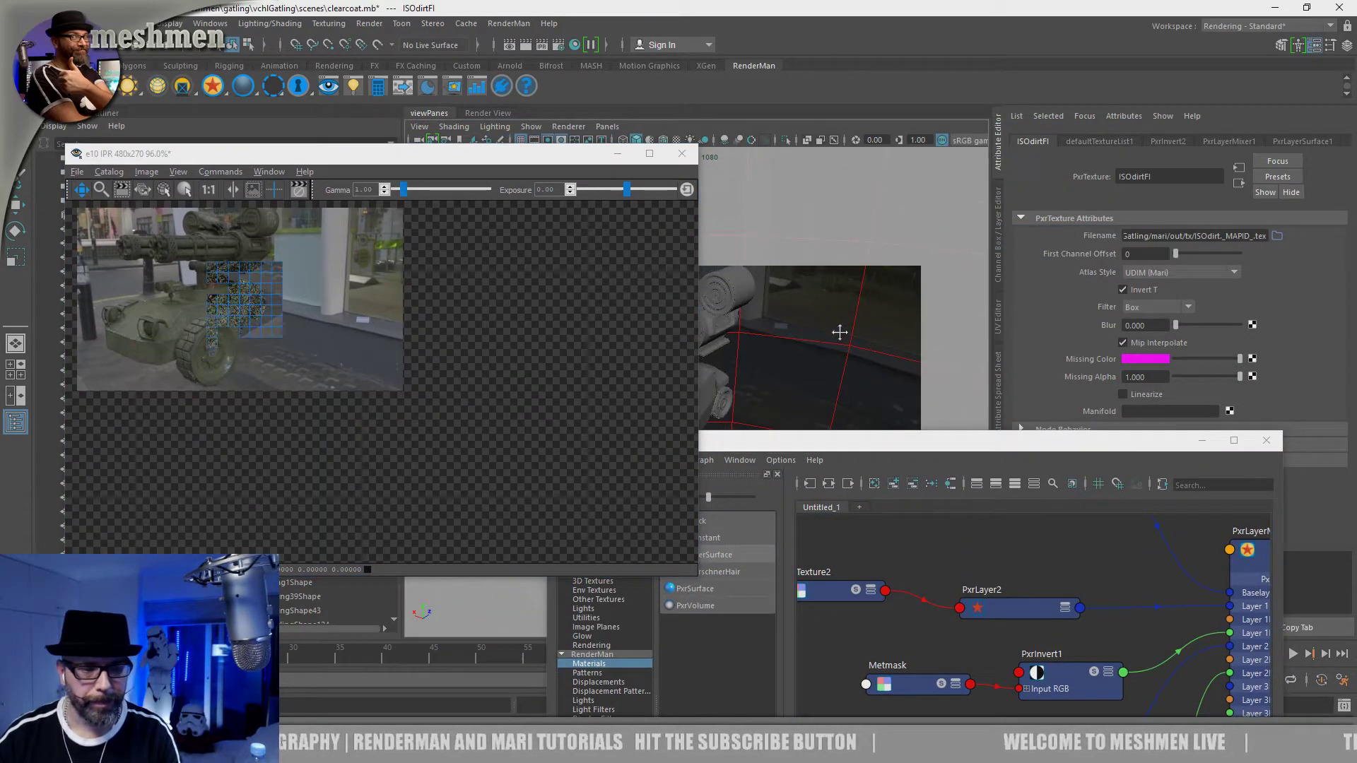
pyautogui.keyDown('alt'); pyautogui.moveTo(833, 333); pyautogui.dragTo(934, 306, button='middle'); pyautogui.keyUp('alt')
pyautogui.moveTo(855, 316)
pyautogui.keyDown('alt'); pyautogui.mouseDown(button='right')
pyautogui.moveTo(887, 327)
pyautogui.moveTo(870, 327)
pyautogui.mouseUp(button='right'); pyautogui.keyUp('alt')
pyautogui.keyDown('alt'); pyautogui.moveTo(869, 327); pyautogui.dragTo(791, 284, button='middle'); pyautogui.keyUp('alt')
pyautogui.keyDown('alt'); pyautogui.moveTo(791, 285); pyautogui.dragTo(846, 325, button='right'); pyautogui.keyUp('alt')
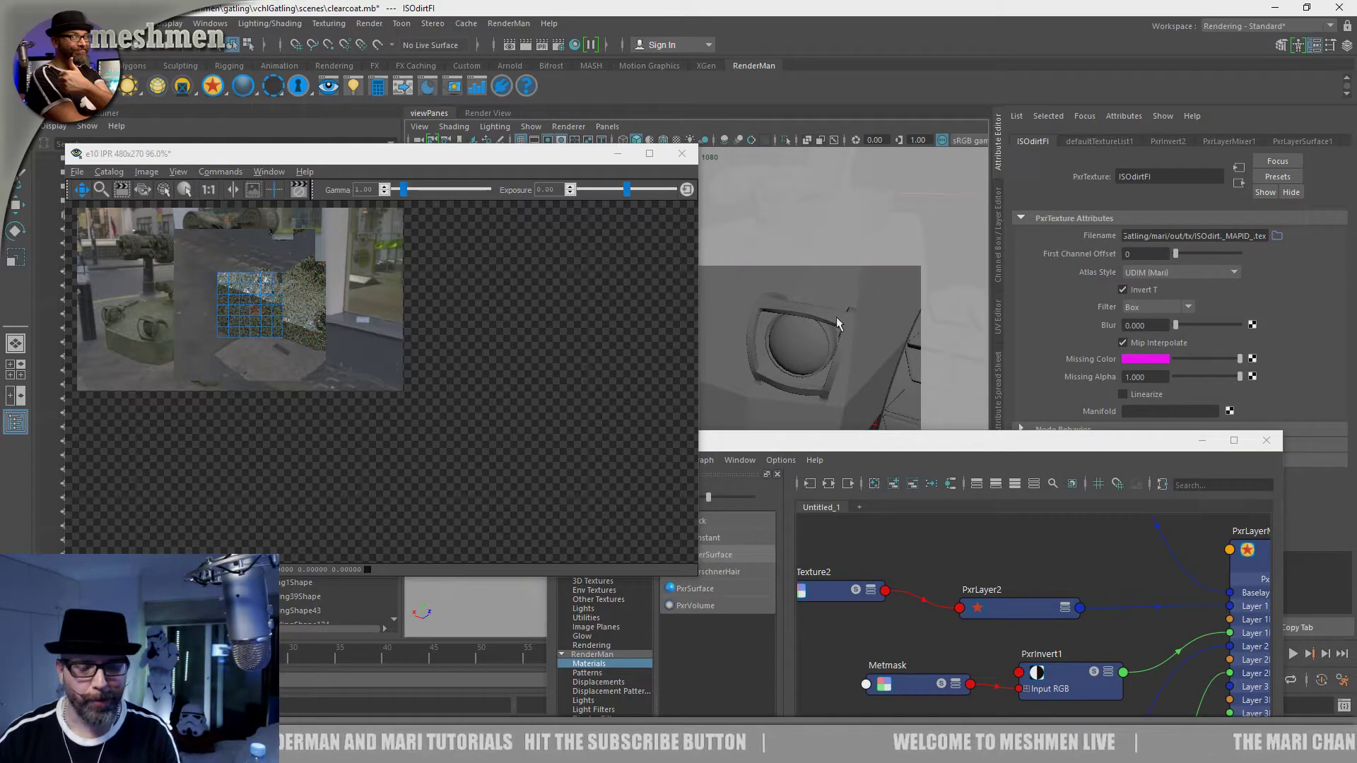
pyautogui.keyDown('alt'); pyautogui.moveTo(821, 344); pyautogui.dragTo(811, 352); pyautogui.keyUp('alt')
pyautogui.moveTo(787, 442); pyautogui.dragTo(978, 494)
pyautogui.keyDown('alt'); pyautogui.moveTo(824, 393); pyautogui.dragTo(820, 383); pyautogui.keyUp('alt')
pyautogui.keyDown('alt'); pyautogui.moveTo(829, 397); pyautogui.dragTo(819, 394, button='middle'); pyautogui.keyUp('alt')
pyautogui.keyDown('alt'); pyautogui.moveTo(819, 393); pyautogui.dragTo(821, 395); pyautogui.keyUp('alt')
pyautogui.keyDown('alt'); pyautogui.moveTo(821, 396); pyautogui.dragTo(820, 389, button='right'); pyautogui.keyUp('alt')
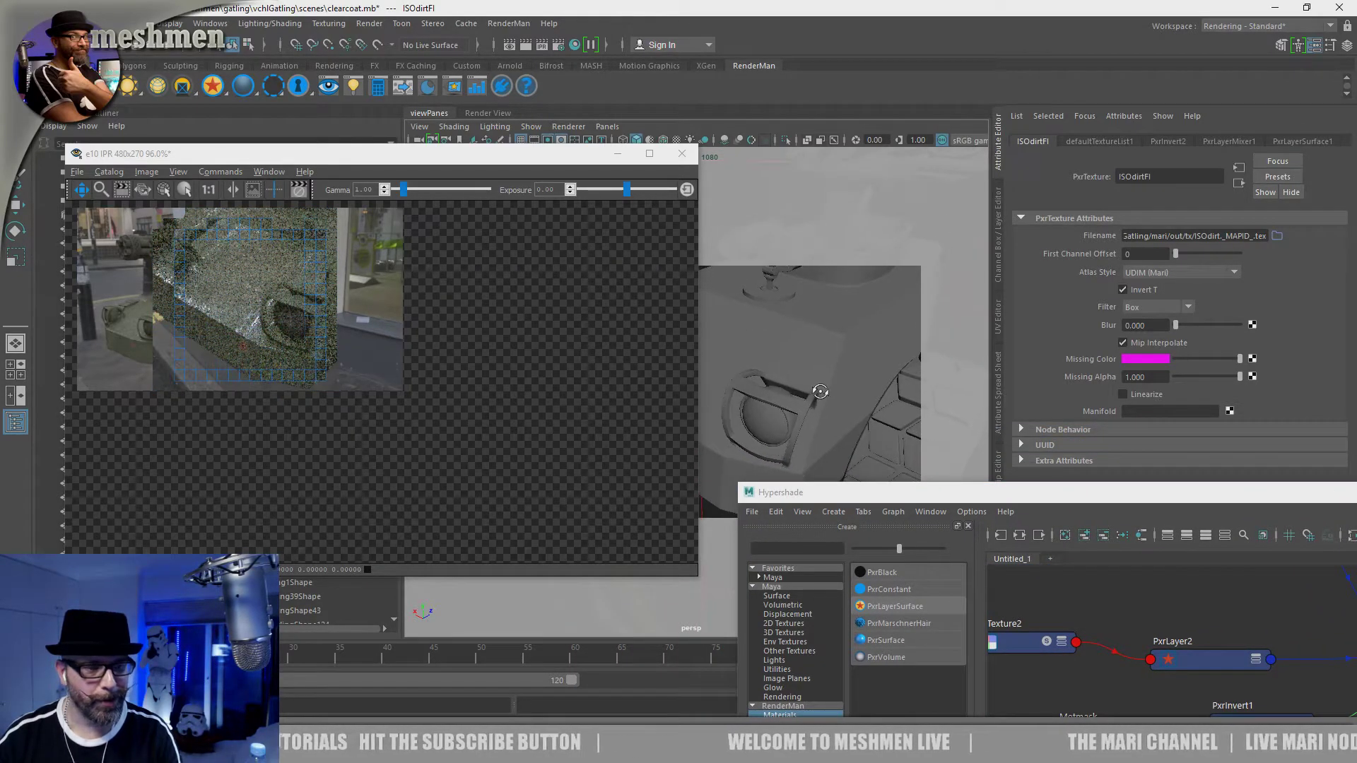
pyautogui.click(522, 155)
pyautogui.moveTo(522, 155); pyautogui.dragTo(622, 136)
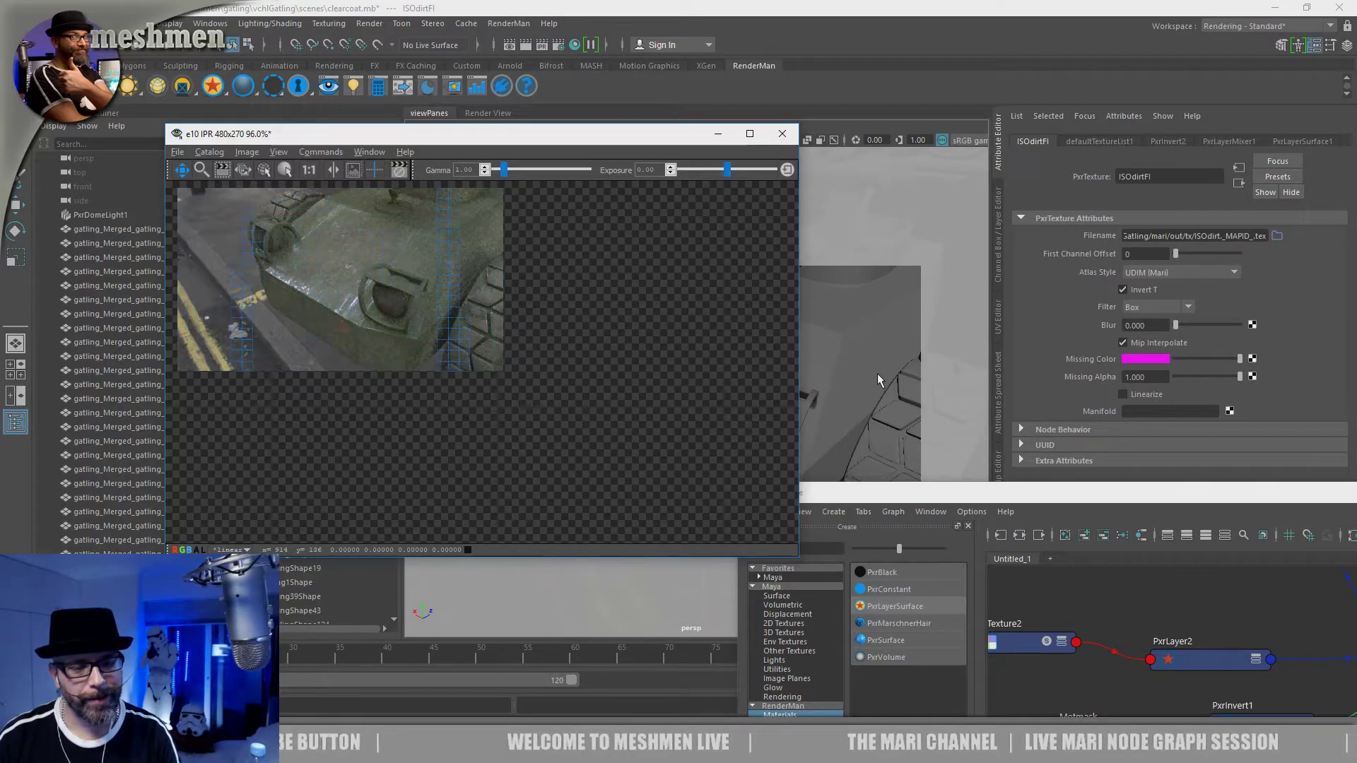
# Step: Examine the dirt and metal wear on the hull edges, wheels and turret opening from several other angles in the IPR
pyautogui.moveTo(863, 363)
pyautogui.keyDown('alt'); pyautogui.mouseDown()
pyautogui.moveTo(926, 362)
pyautogui.moveTo(938, 388)
pyautogui.moveTo(872, 371)
pyautogui.mouseUp(); pyautogui.keyUp('alt')
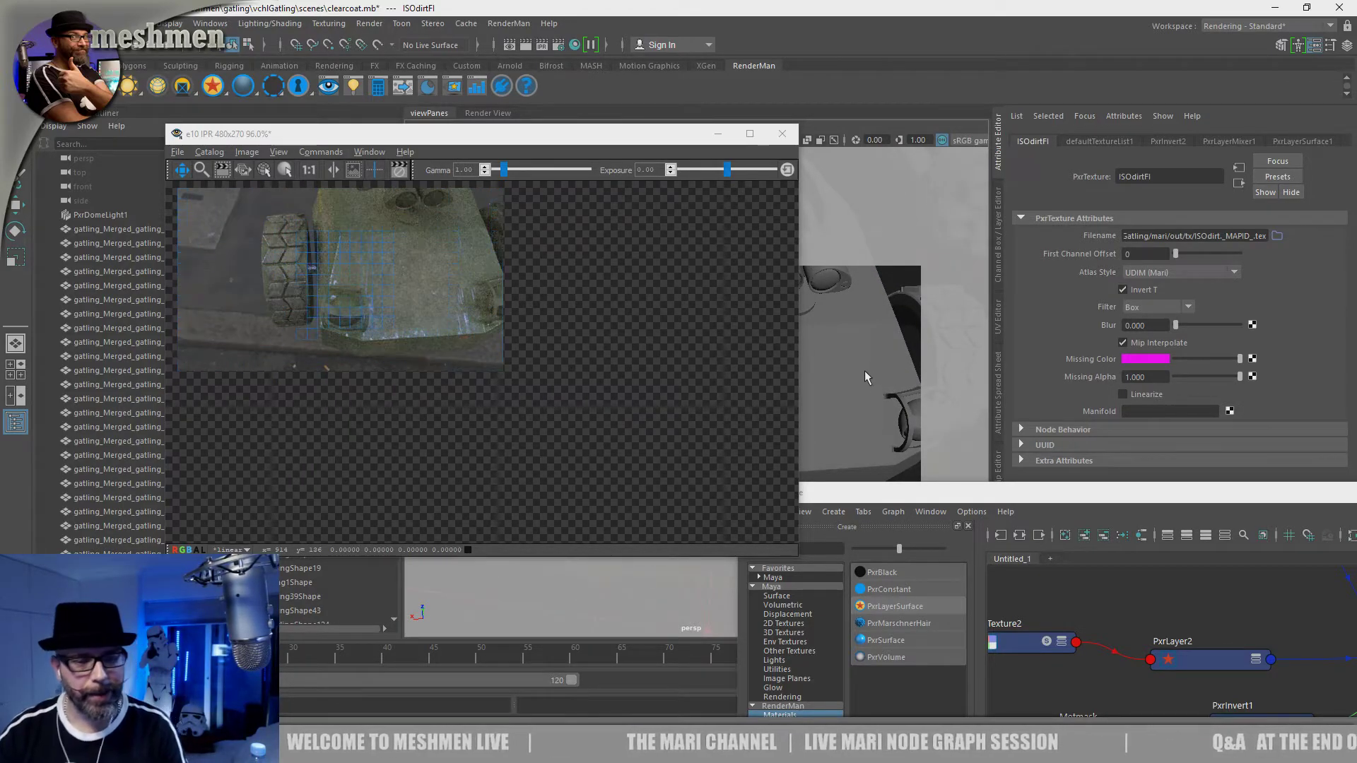
pyautogui.moveTo(515, 138); pyautogui.dragTo(384, 163)
pyautogui.keyDown('alt'); pyautogui.moveTo(713, 320); pyautogui.dragTo(762, 303); pyautogui.keyUp('alt')
pyautogui.keyDown('alt'); pyautogui.moveTo(737, 251); pyautogui.dragTo(763, 306, button='middle'); pyautogui.keyUp('alt')
pyautogui.keyDown('alt'); pyautogui.moveTo(763, 306); pyautogui.dragTo(857, 366, button='right'); pyautogui.keyUp('alt')
pyautogui.keyDown('alt'); pyautogui.moveTo(857, 366); pyautogui.dragTo(791, 330, button='middle'); pyautogui.keyUp('alt')
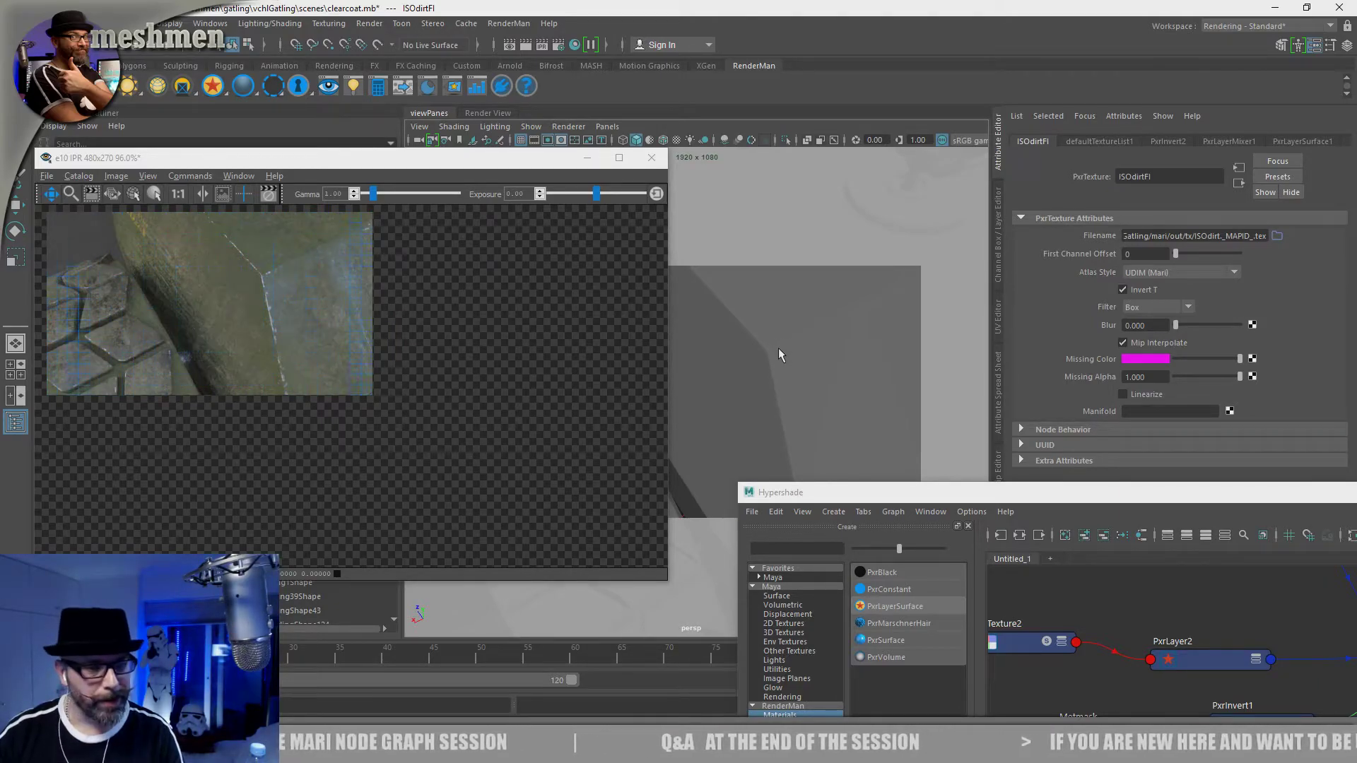
pyautogui.keyDown('alt'); pyautogui.moveTo(777, 350); pyautogui.dragTo(871, 392, button='middle'); pyautogui.keyUp('alt')
pyautogui.keyDown('alt'); pyautogui.moveTo(870, 392); pyautogui.dragTo(773, 343); pyautogui.keyUp('alt')
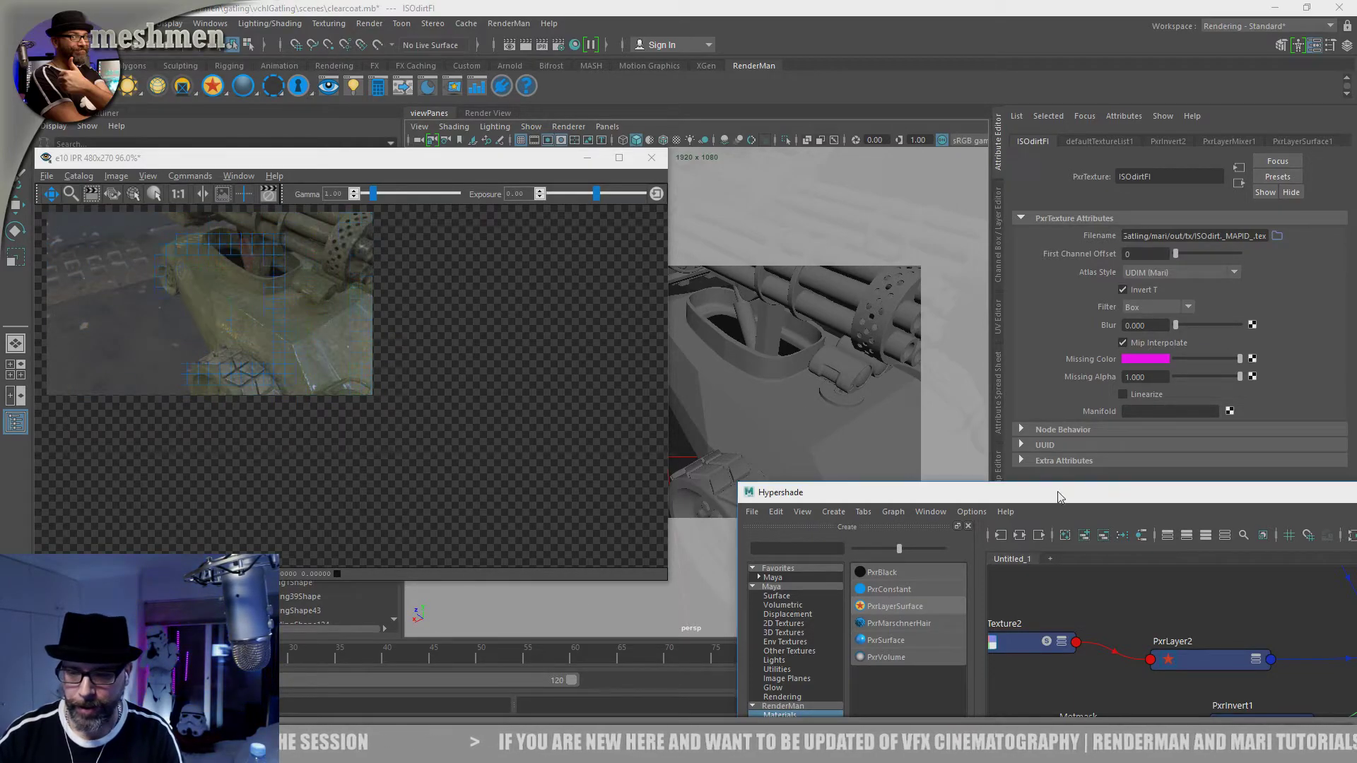
# Step: Enable Rough Specular on the dirtlayer node with slightly raised face and edge colors and a gain of 0.61
pyautogui.moveTo(1070, 492); pyautogui.dragTo(927, 247)
pyautogui.keyDown('alt'); pyautogui.moveTo(1047, 420); pyautogui.dragTo(1011, 437, button='middle'); pyautogui.keyUp('alt')
pyautogui.click(997, 488)
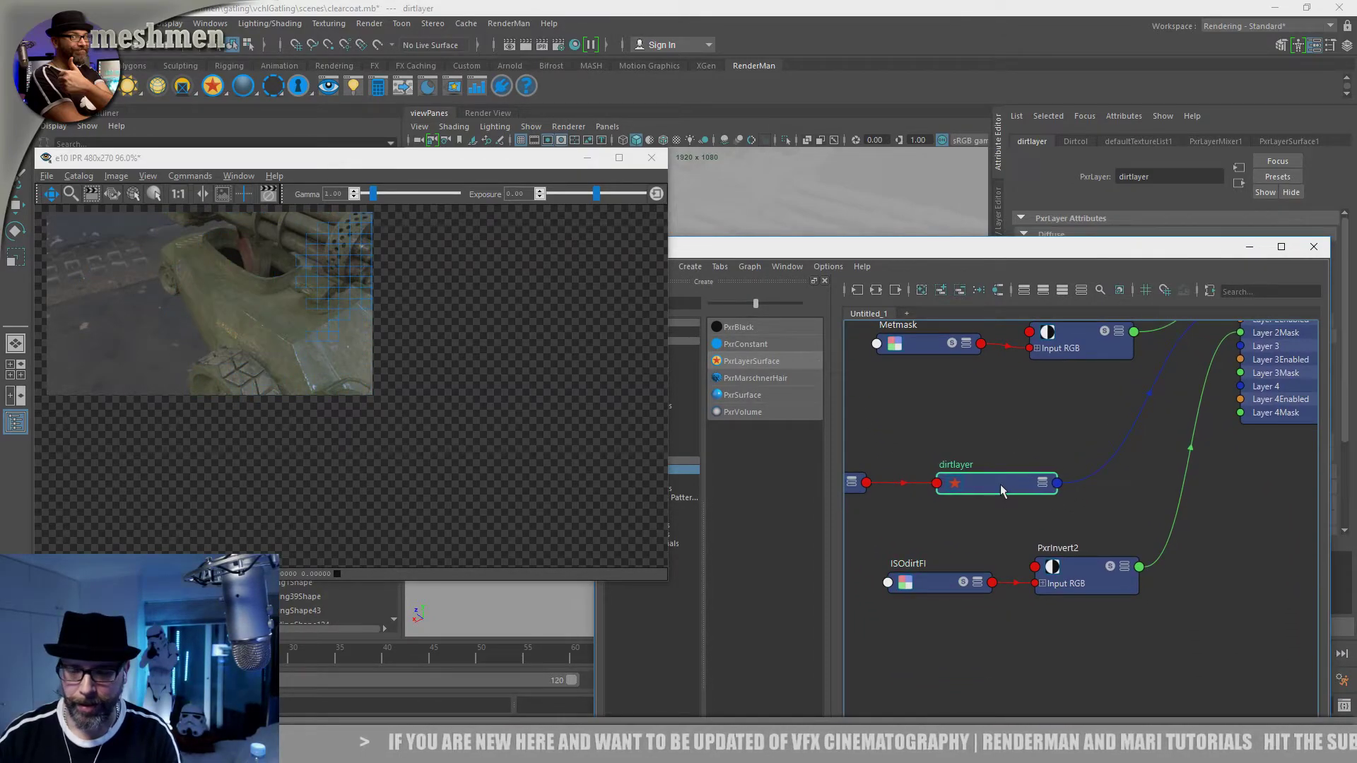
pyautogui.moveTo(1040, 260); pyautogui.dragTo(696, 146)
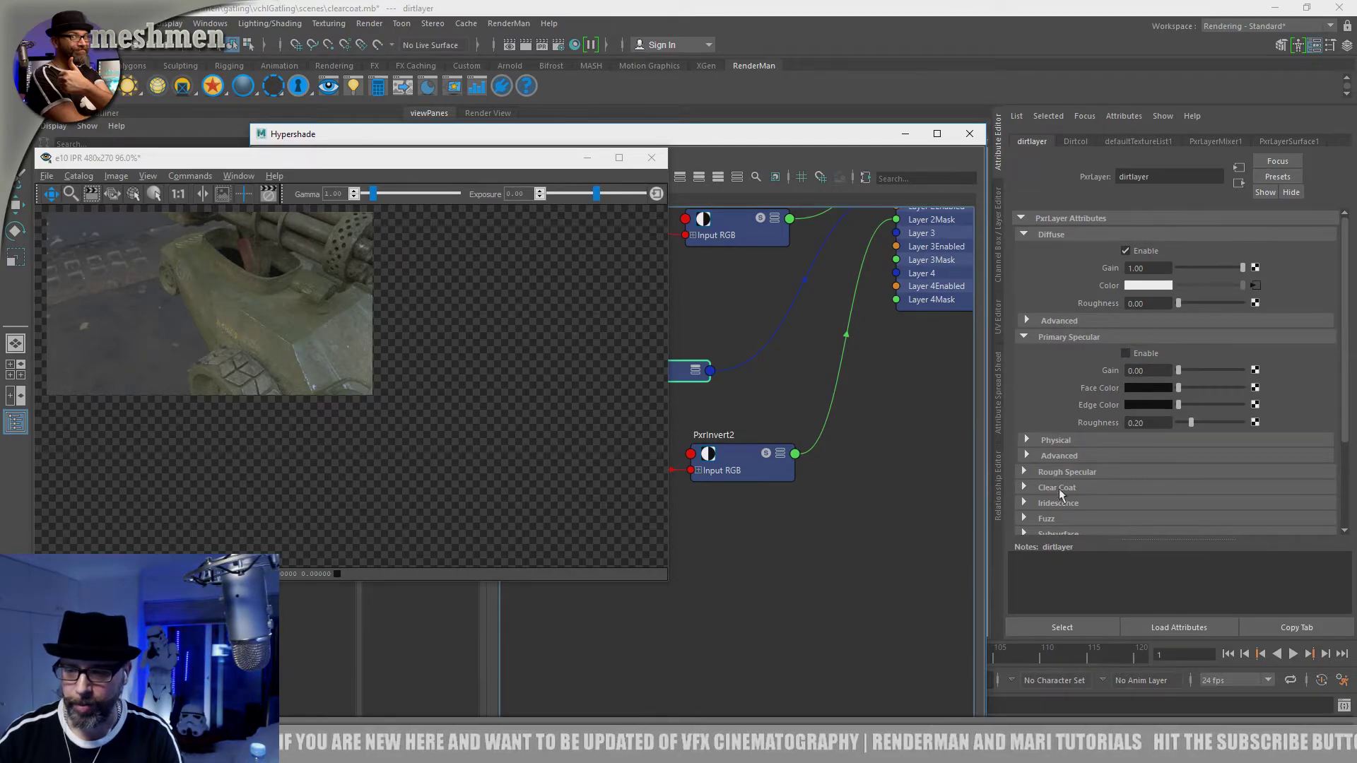
pyautogui.click(1024, 472)
pyautogui.click(1125, 488)
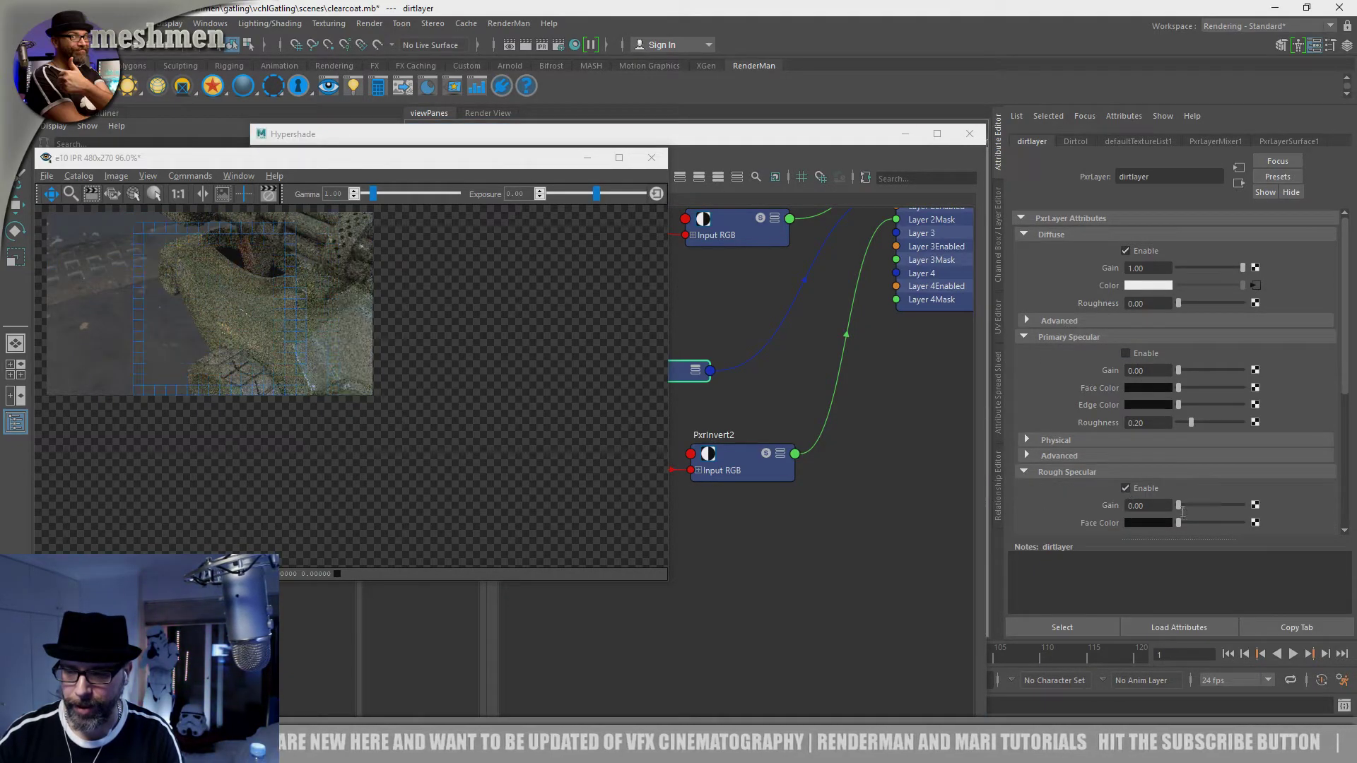
pyautogui.moveTo(1179, 508); pyautogui.dragTo(1194, 506)
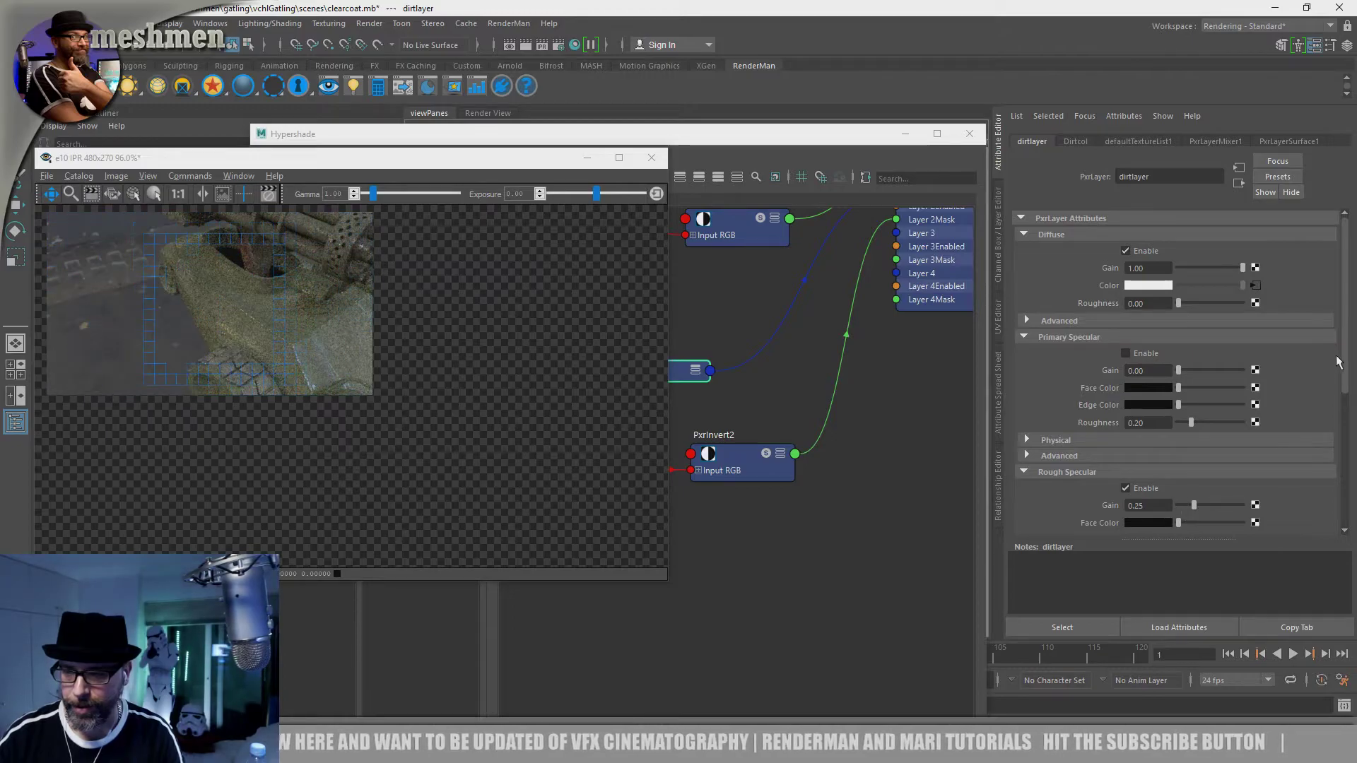
pyautogui.scroll(-5, 1336, 360)
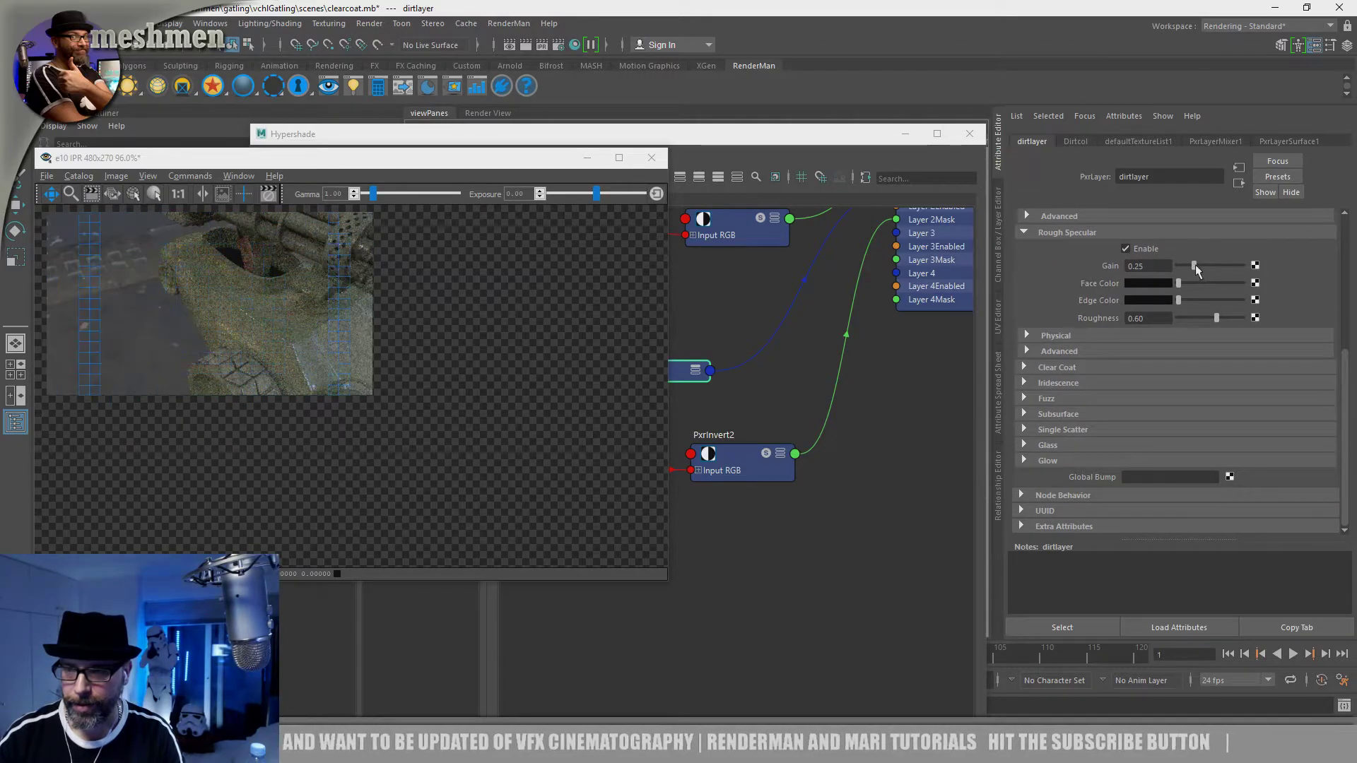
pyautogui.moveTo(1227, 299); pyautogui.dragTo(1182, 299)
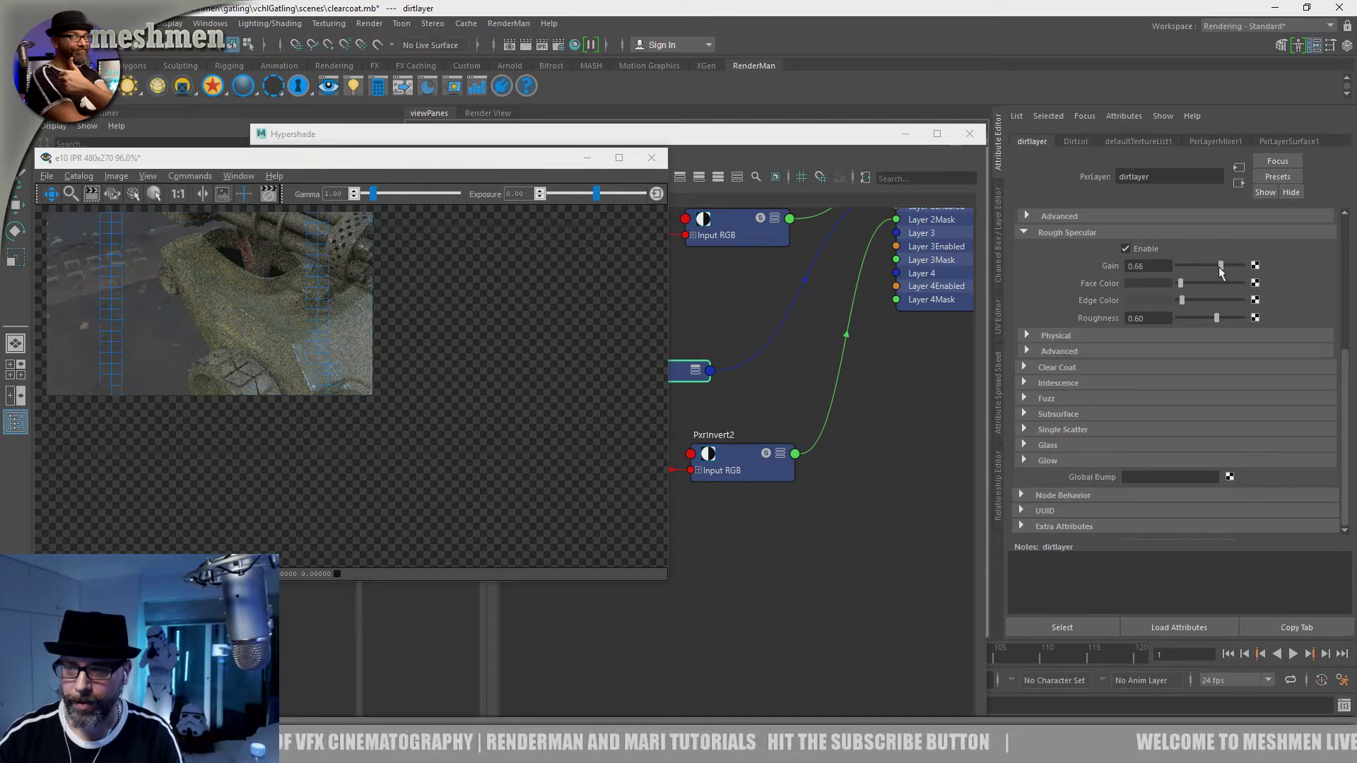
pyautogui.moveTo(1219, 267); pyautogui.dragTo(1216, 267)
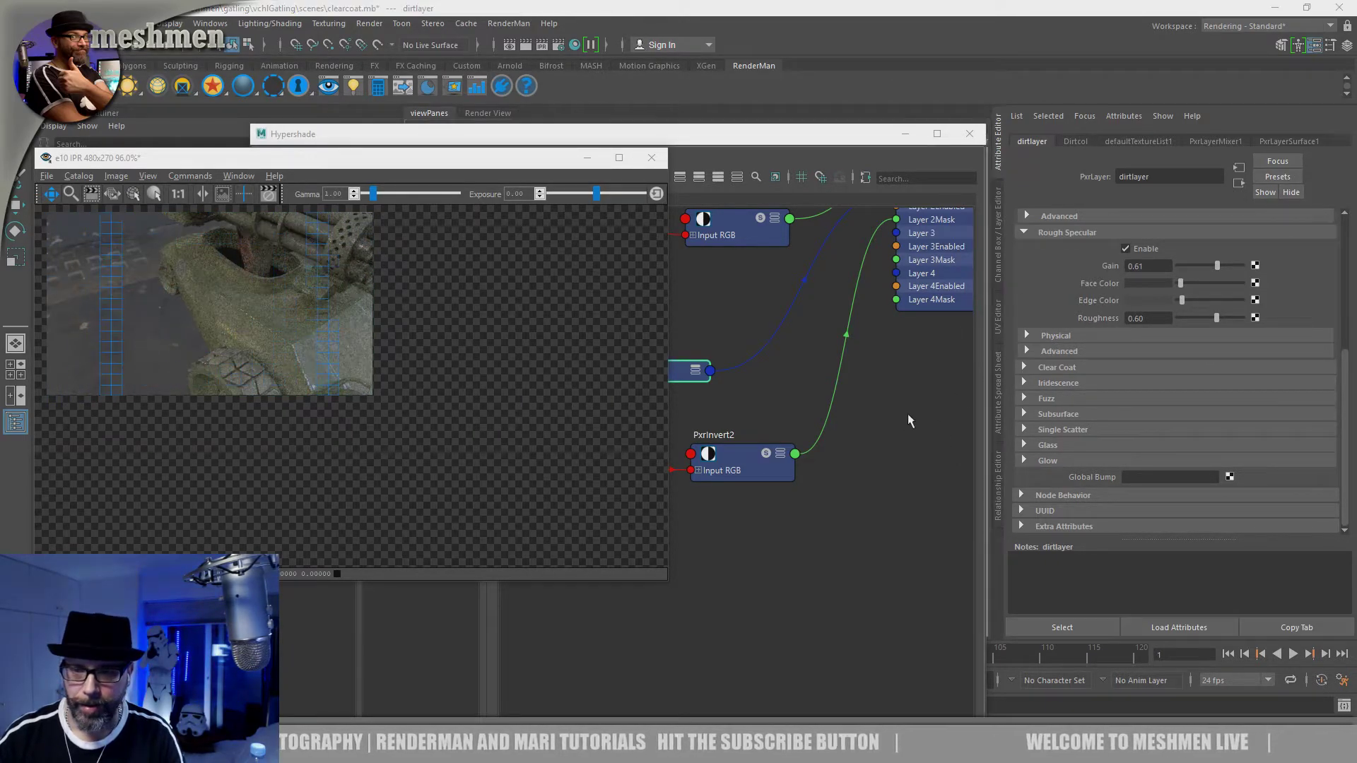
# Step: Disable Layer 2 in PxrLayerMixer1 to take the dirt out of the material
pyautogui.keyDown('alt'); pyautogui.moveTo(909, 408); pyautogui.dragTo(858, 545, button='middle'); pyautogui.keyUp('alt')
pyautogui.click(896, 245)
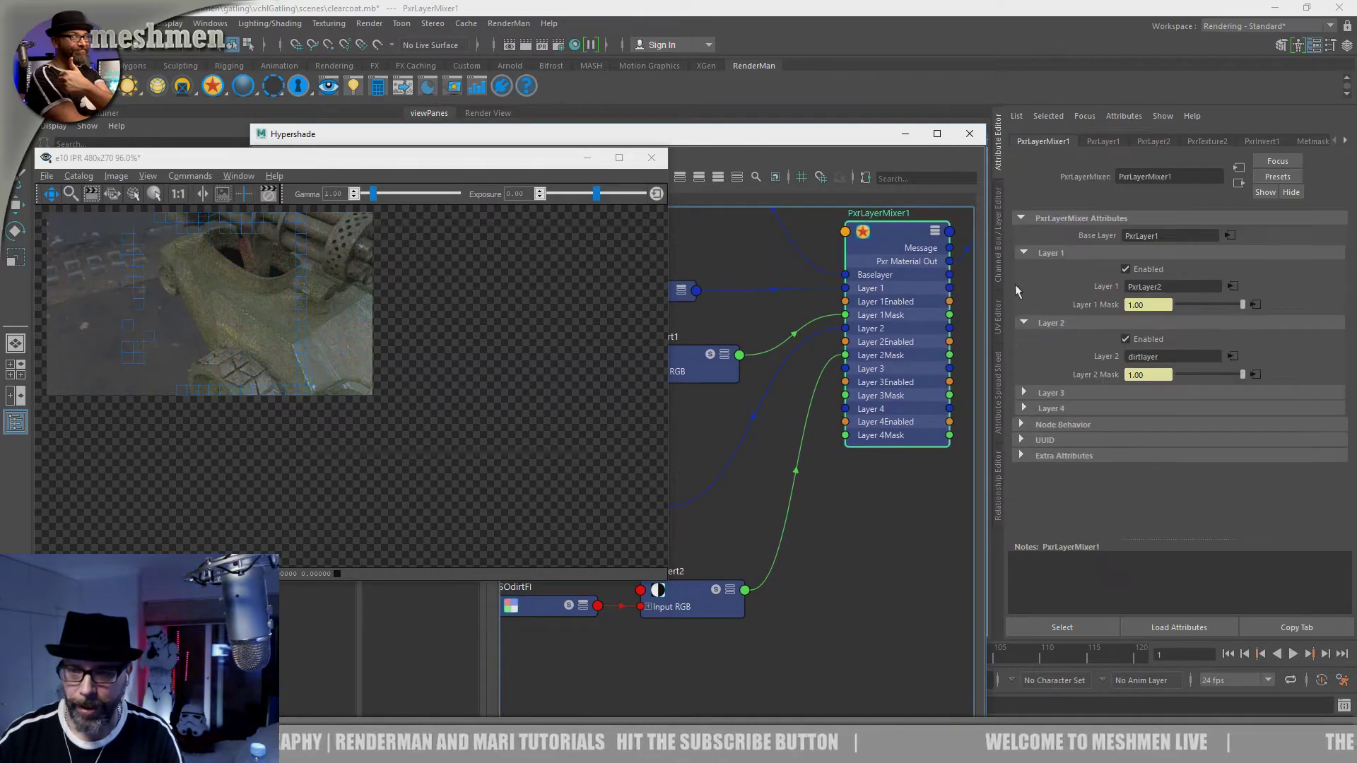
pyautogui.click(1123, 339)
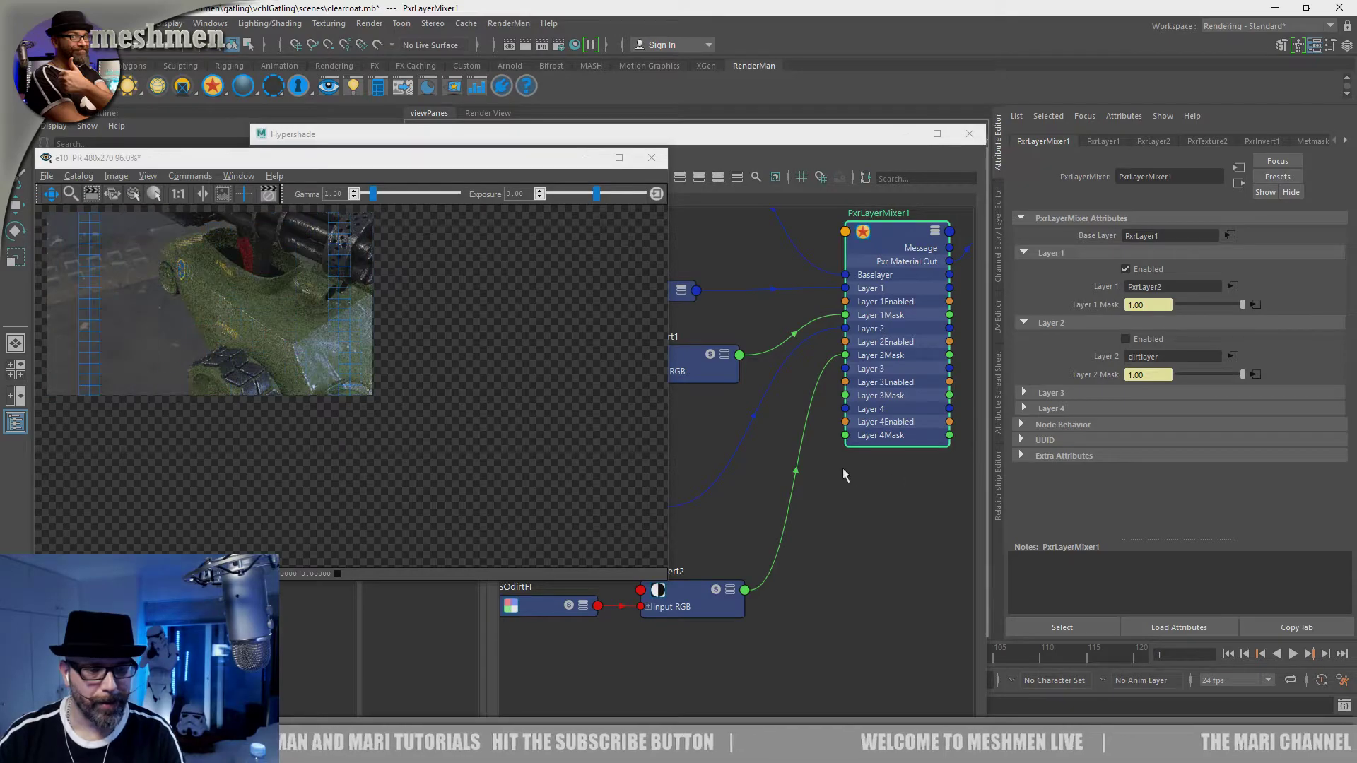
# Step: Uncover the viewport and examine the metal patches on the vehicle's front hull in the IPR without the dirt layer
pyautogui.moveTo(667, 135); pyautogui.dragTo(1042, 487)
pyautogui.keyDown('alt'); pyautogui.moveTo(842, 376); pyautogui.dragTo(820, 363); pyautogui.keyUp('alt')
pyautogui.keyDown('alt'); pyautogui.moveTo(819, 363); pyautogui.dragTo(777, 327, button='middle'); pyautogui.keyUp('alt')
pyautogui.moveTo(490, 163); pyautogui.dragTo(524, 117)
pyautogui.scroll(1, 778, 306)
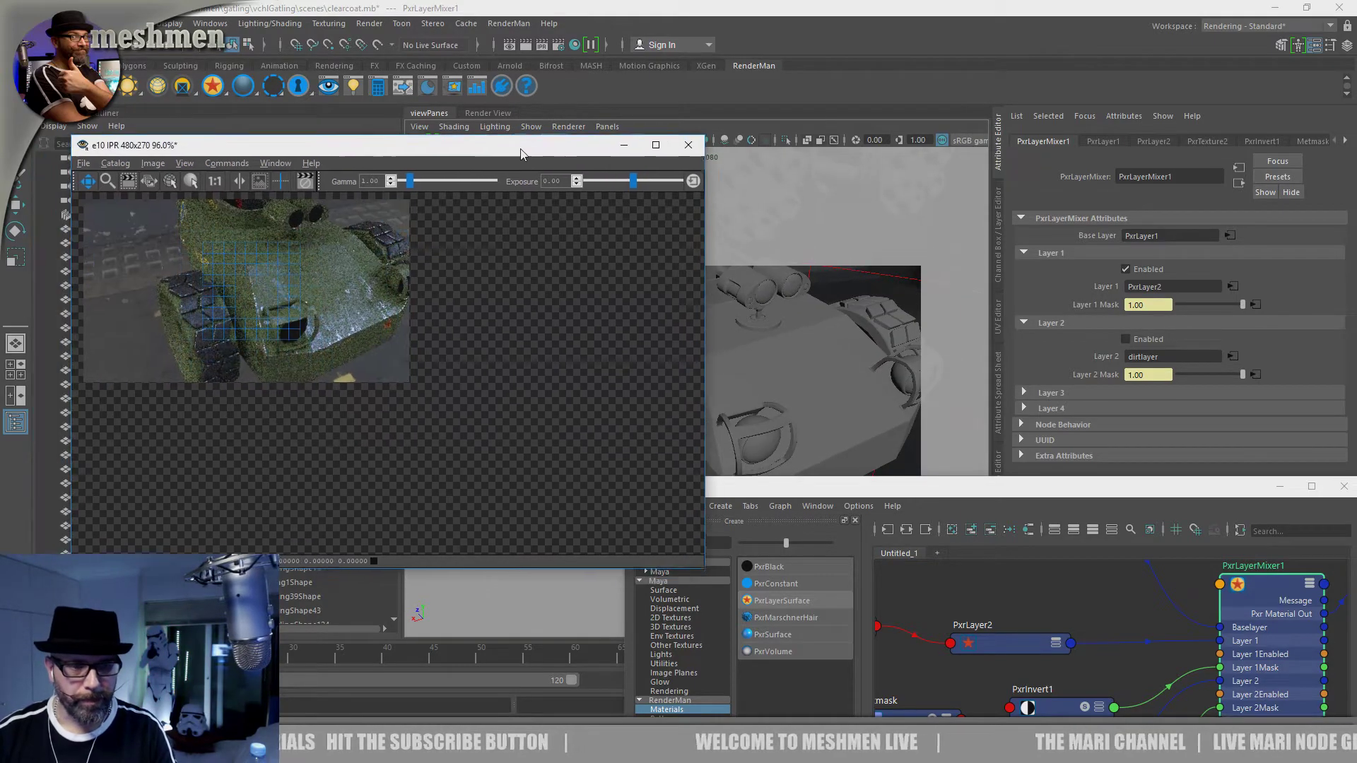
pyautogui.scroll(2, 778, 307)
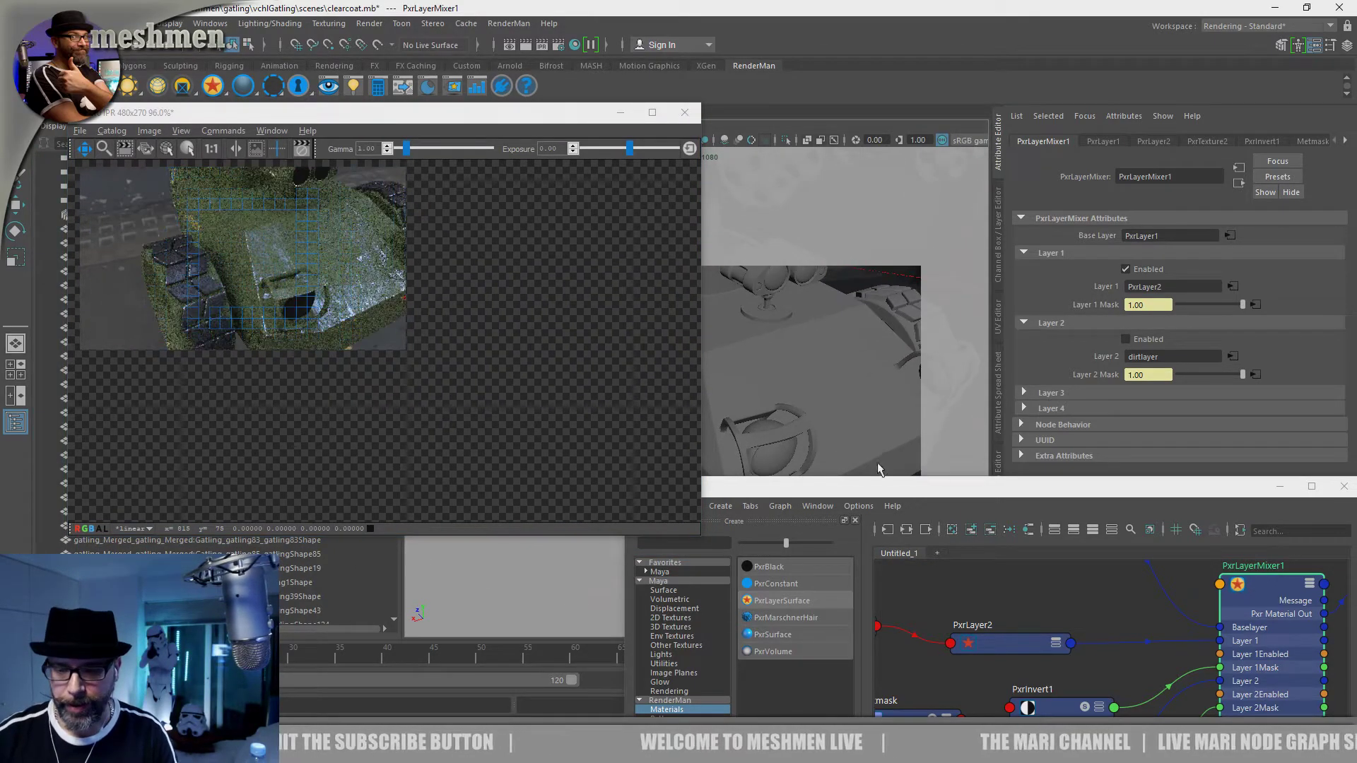
# Step: Bring the metal layer's nodes into view in the Hypershade, then select PxrLayer2 and nudge it slightly
pyautogui.click(1088, 586)
pyautogui.moveTo(933, 229); pyautogui.dragTo(934, 228)
pyautogui.keyDown('alt'); pyautogui.moveTo(875, 503); pyautogui.dragTo(925, 584, button='middle'); pyautogui.keyUp('alt')
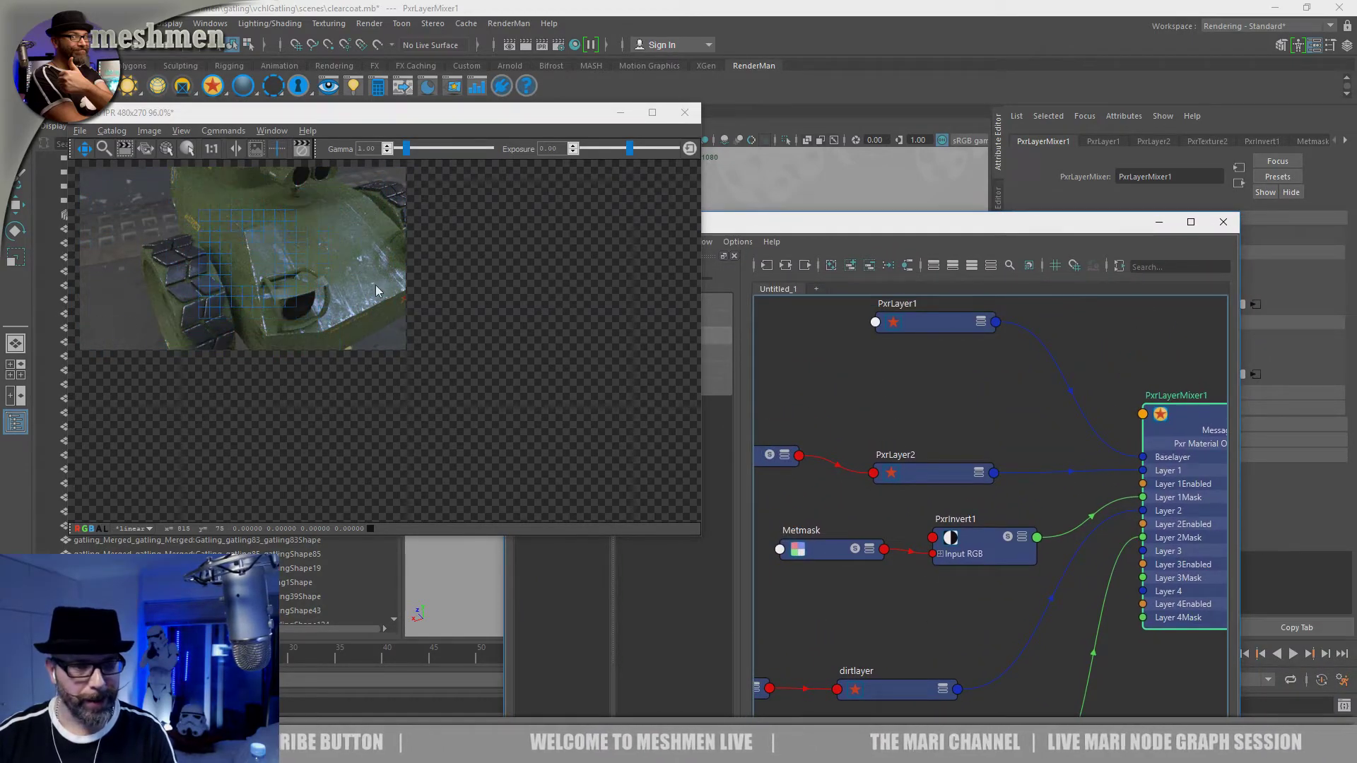
pyautogui.click(919, 476)
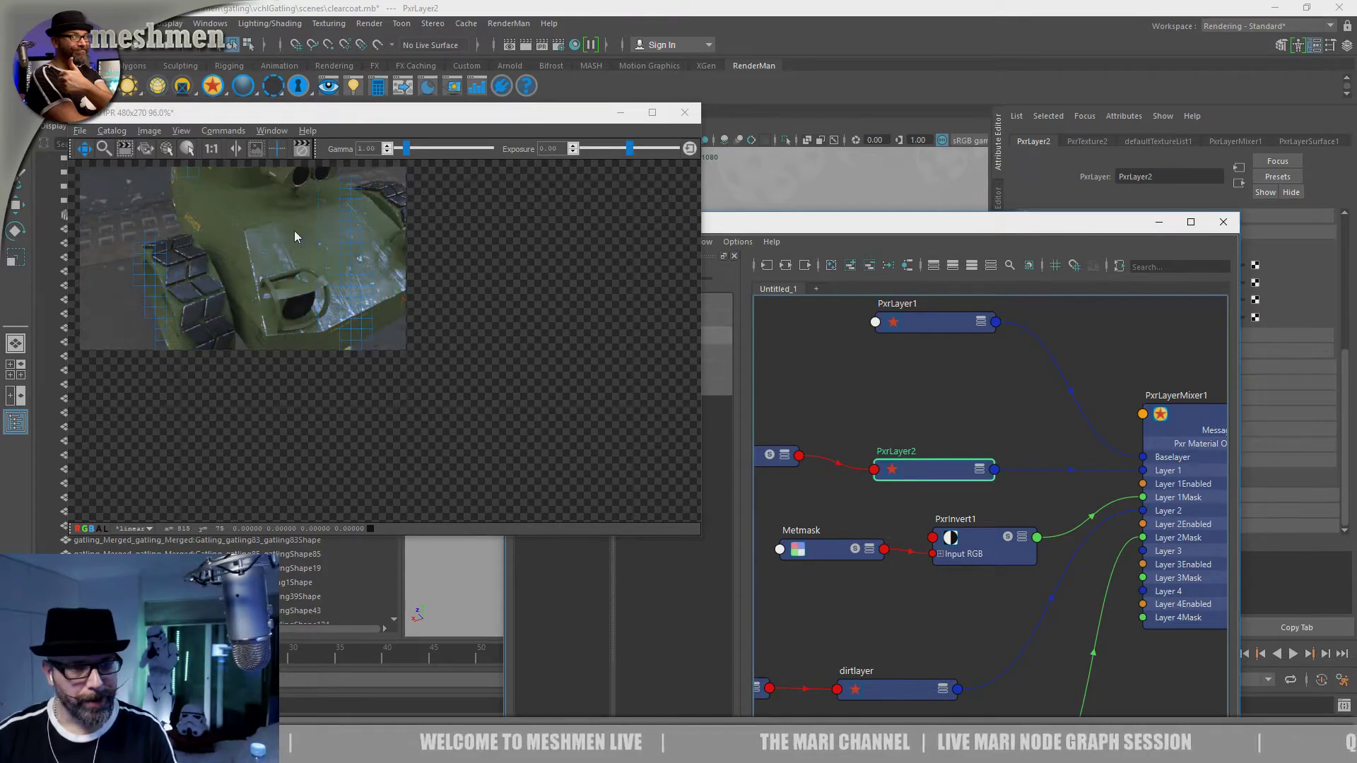
pyautogui.moveTo(905, 460); pyautogui.dragTo(907, 459)
pyautogui.moveTo(968, 554); pyautogui.dragTo(965, 552)
pyautogui.keyDown('alt'); pyautogui.moveTo(964, 421); pyautogui.dragTo(959, 385, button='middle'); pyautogui.keyUp('alt')
pyautogui.moveTo(923, 445); pyautogui.dragTo(927, 445)
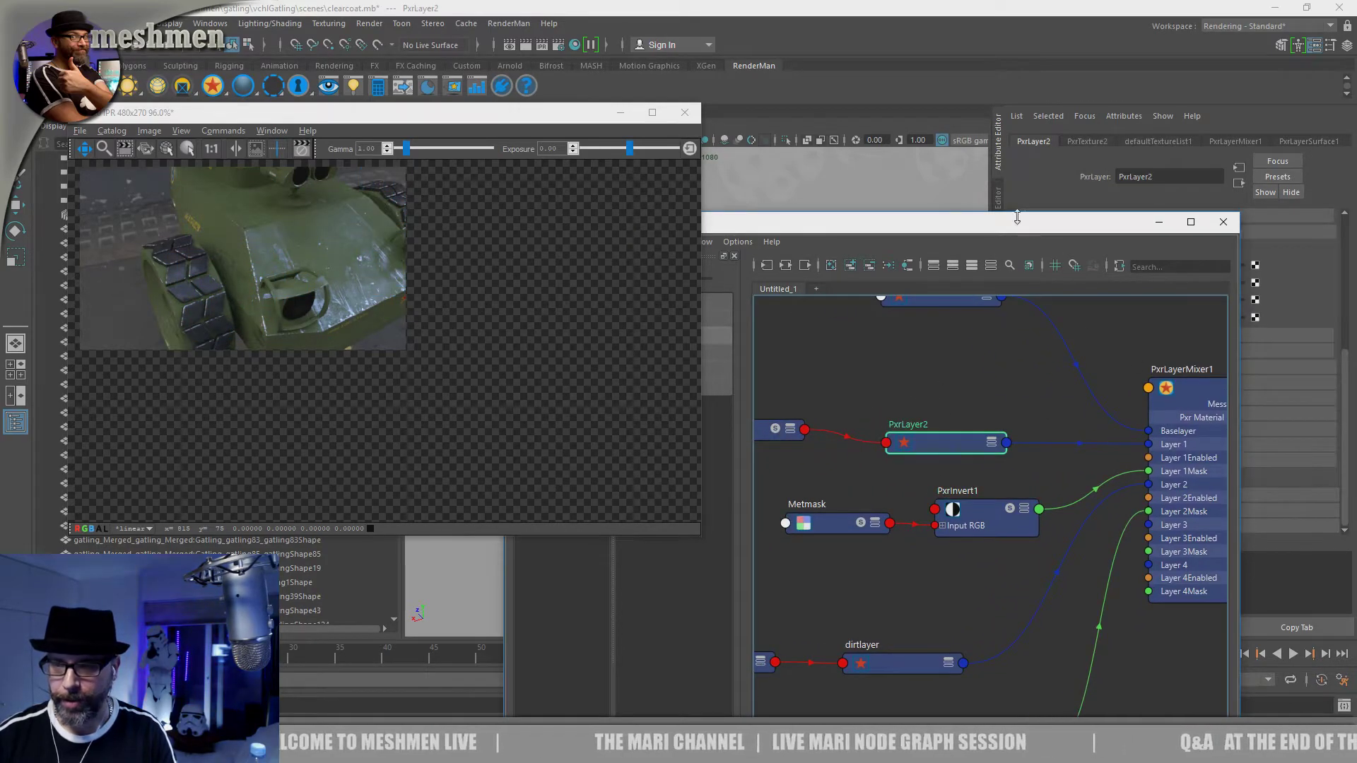
# Step: Set PxrLayer2's Rough Specular gain to 1.00 and raise its face color to dark grey and edge color slightly brighter
pyautogui.moveTo(978, 225); pyautogui.dragTo(797, 383)
pyautogui.moveTo(1345, 370); pyautogui.dragTo(1332, 244)
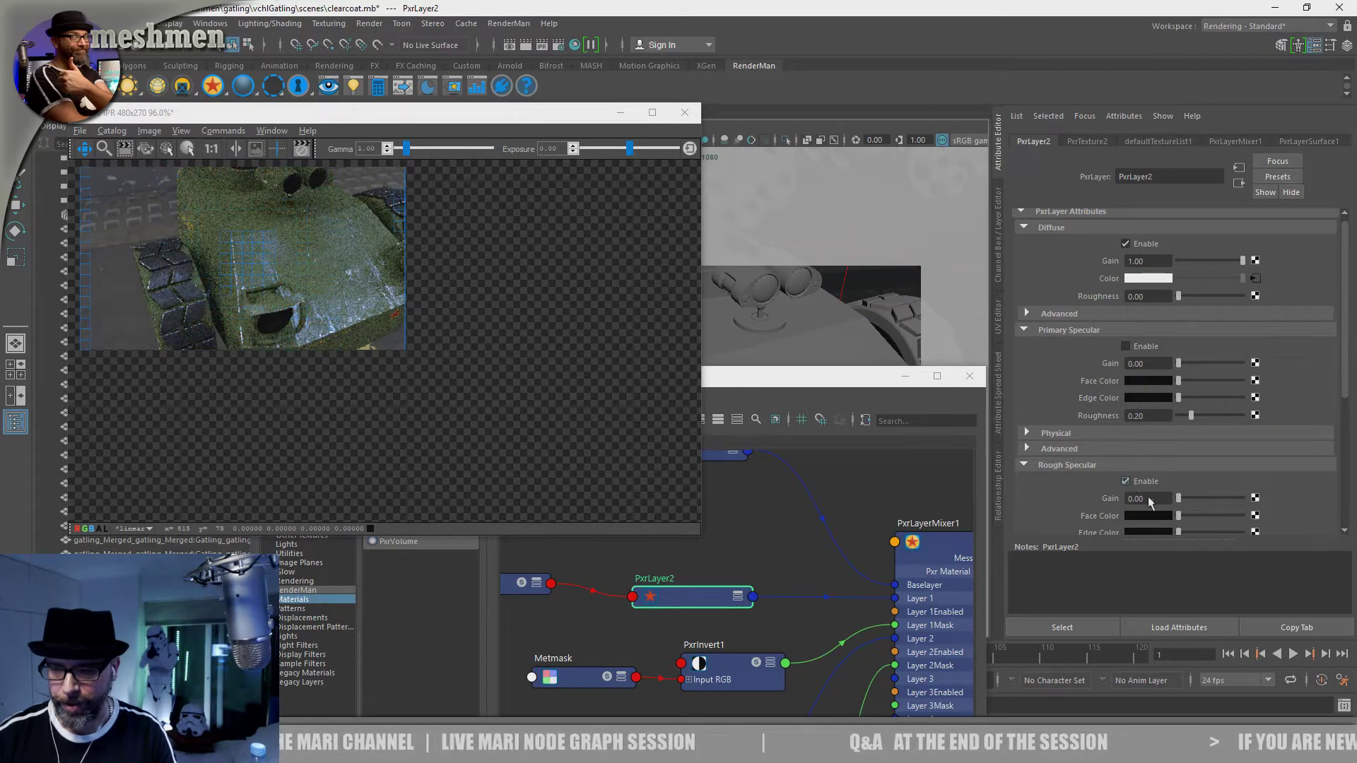
pyautogui.moveTo(1179, 499); pyautogui.dragTo(1273, 506)
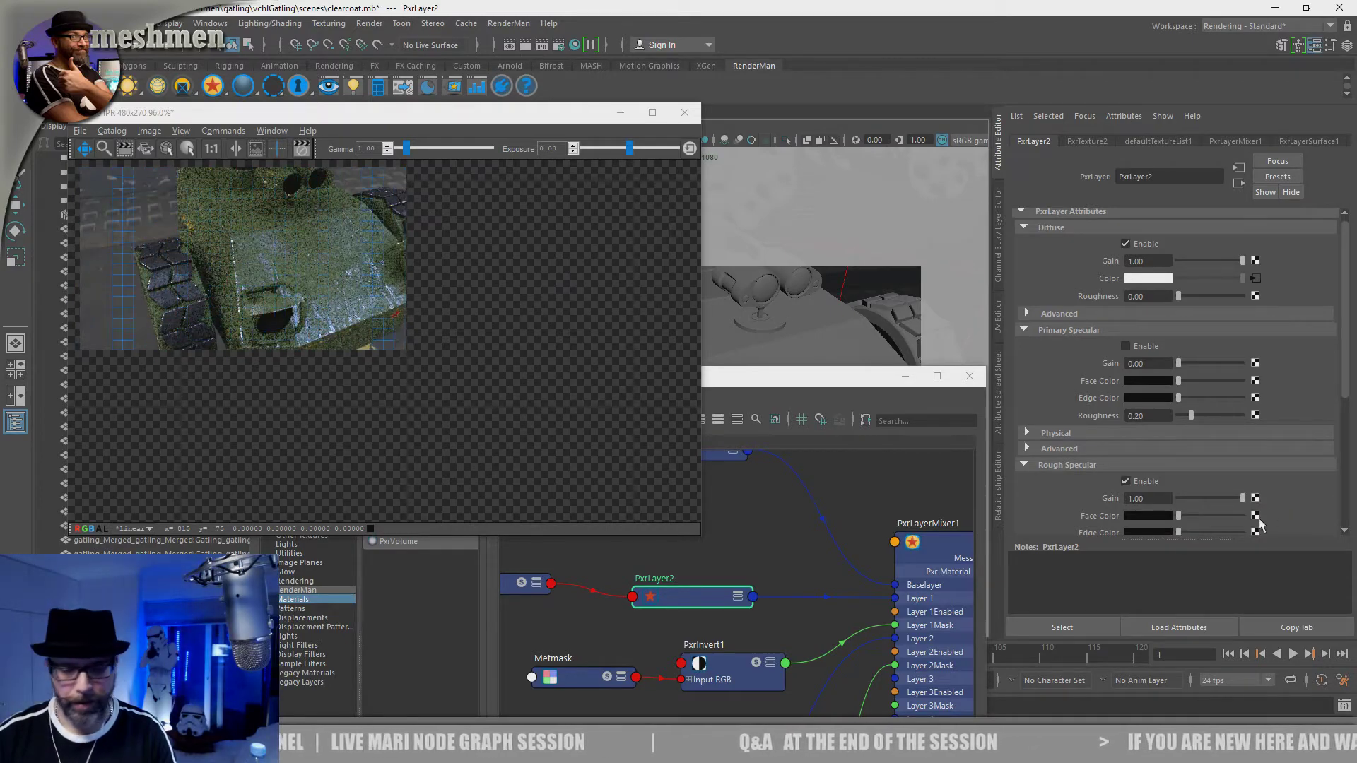
pyautogui.moveTo(1180, 515)
pyautogui.mouseDown()
pyautogui.moveTo(1264, 524)
pyautogui.moveTo(1180, 514)
pyautogui.mouseUp()
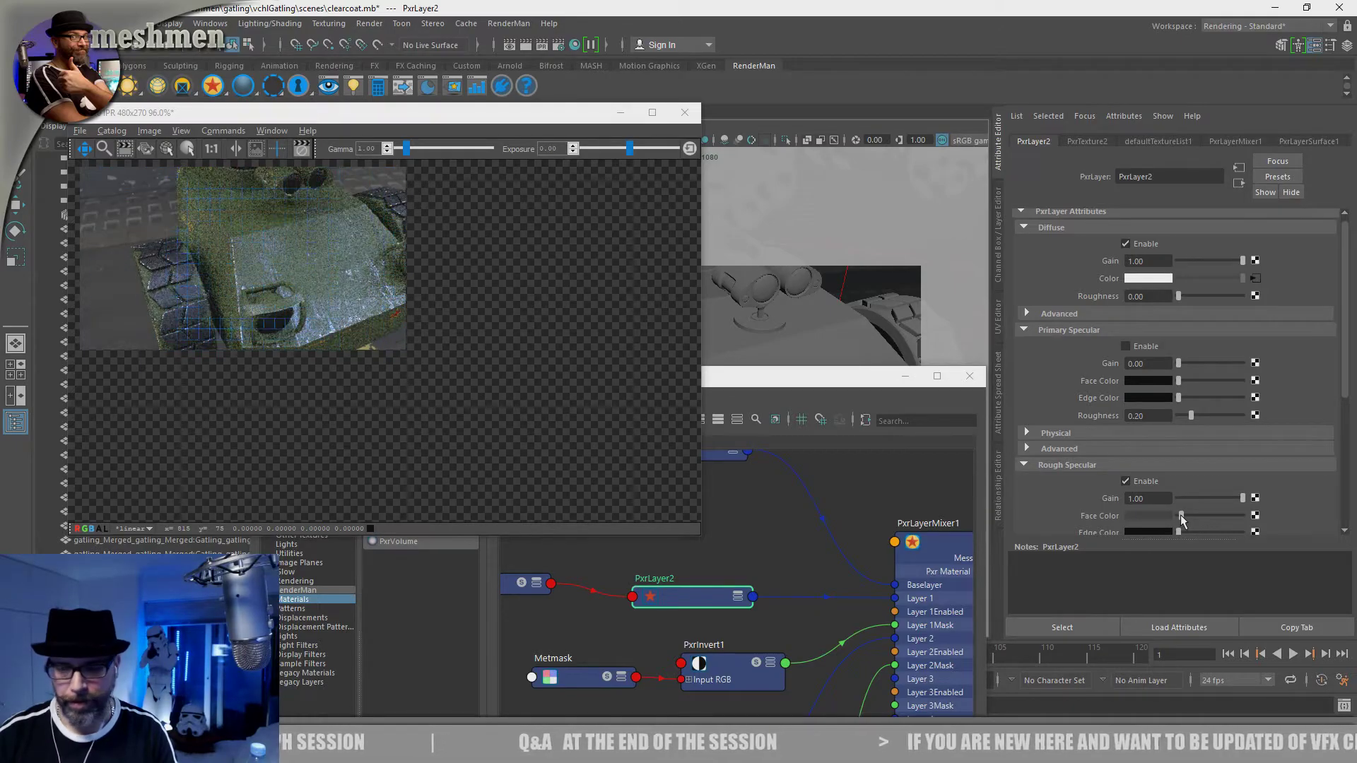
pyautogui.moveTo(1180, 533); pyautogui.dragTo(1185, 535)
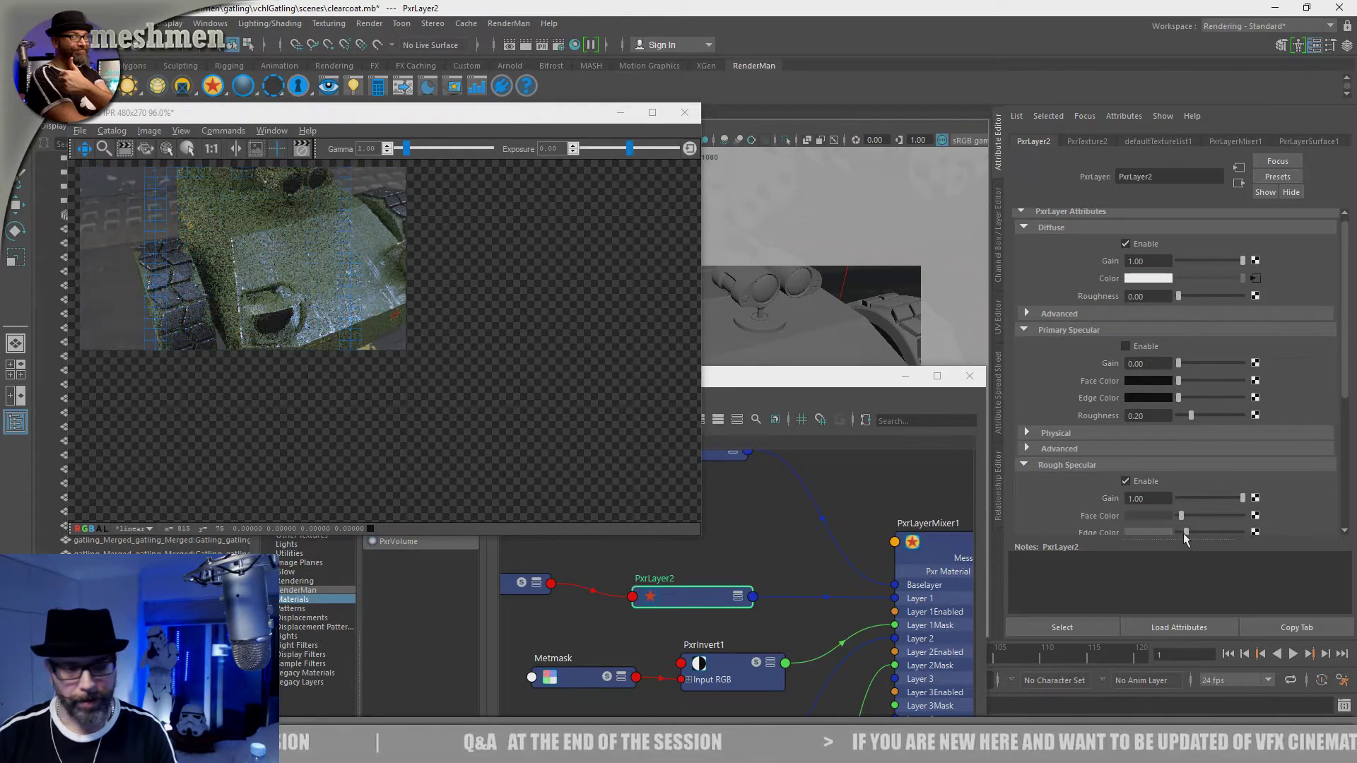
pyautogui.moveTo(1344, 385); pyautogui.dragTo(1353, 431)
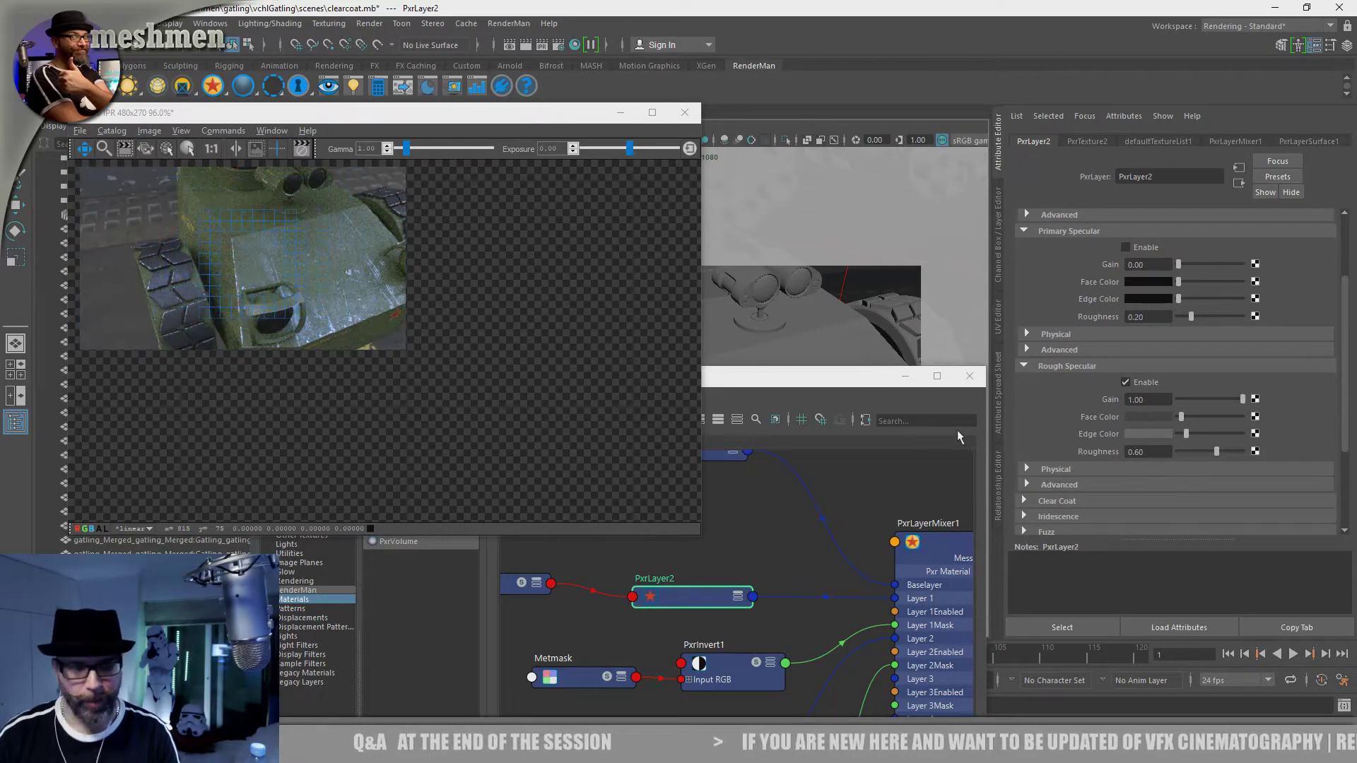
# Step: Enable Clear Coat on PxrLayer2 with a gain of 1.00, a dark grey face color and a lighter grey edge color, checking the hull up close
pyautogui.keyDown('alt'); pyautogui.moveTo(793, 311); pyautogui.dragTo(824, 236); pyautogui.keyUp('alt')
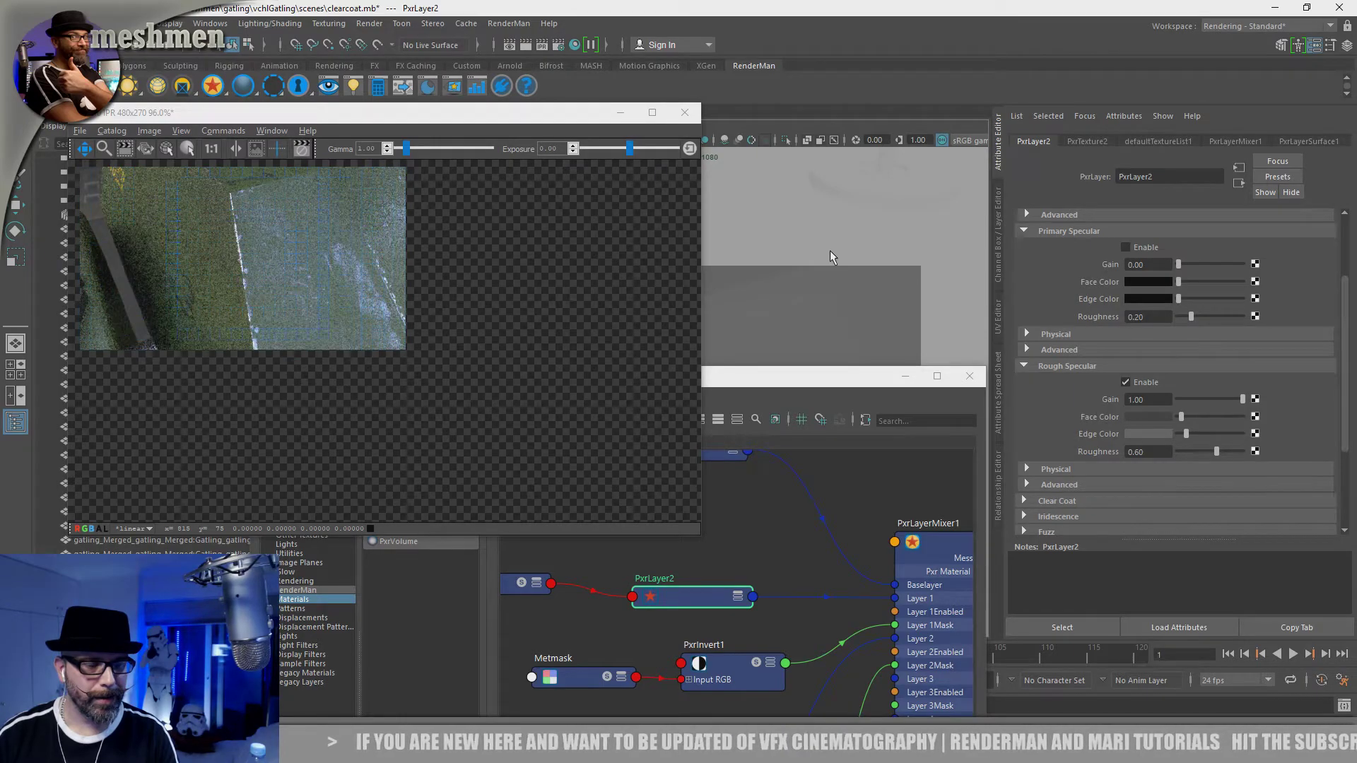
pyautogui.click(1037, 500)
pyautogui.moveTo(1343, 400); pyautogui.dragTo(1343, 487)
pyautogui.moveTo(1177, 344); pyautogui.dragTo(1180, 344)
pyautogui.moveTo(1280, 349); pyautogui.dragTo(1281, 349)
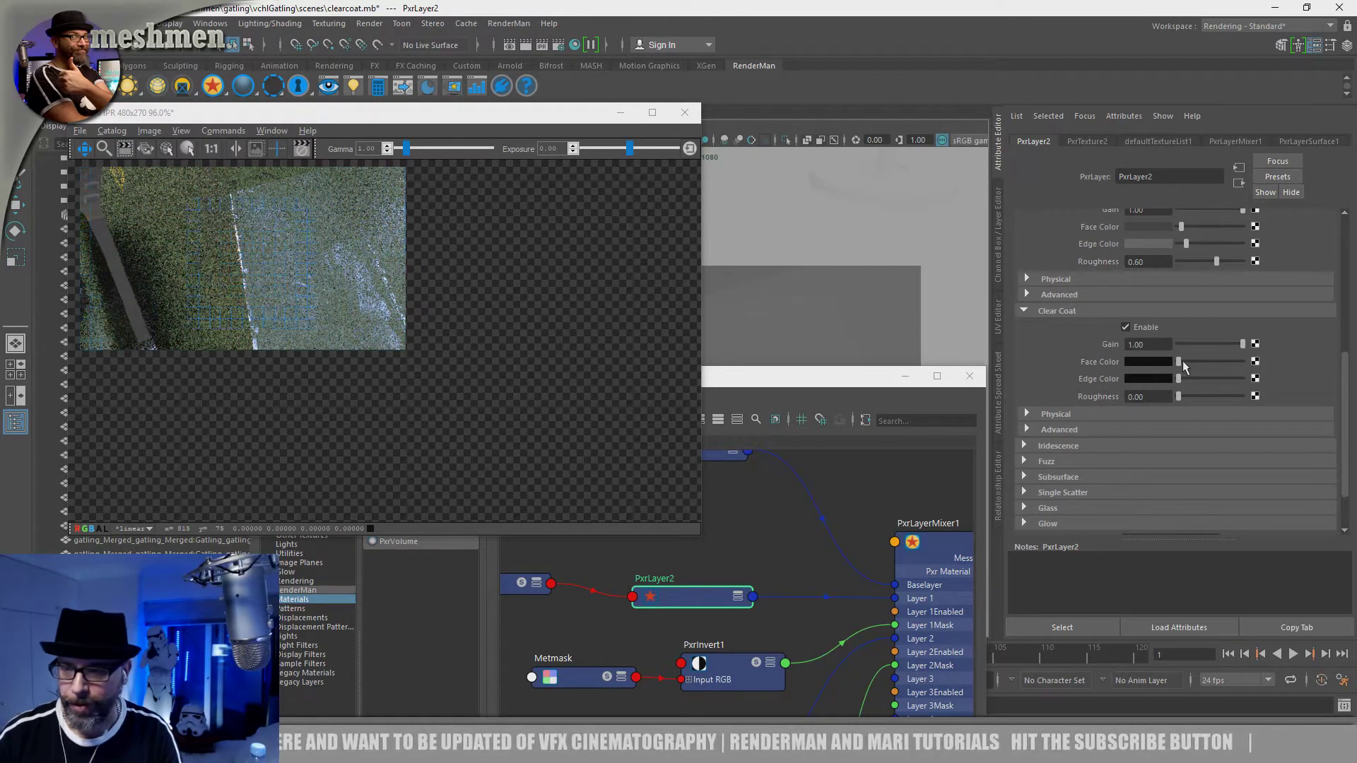
pyautogui.moveTo(1180, 359); pyautogui.dragTo(1182, 366)
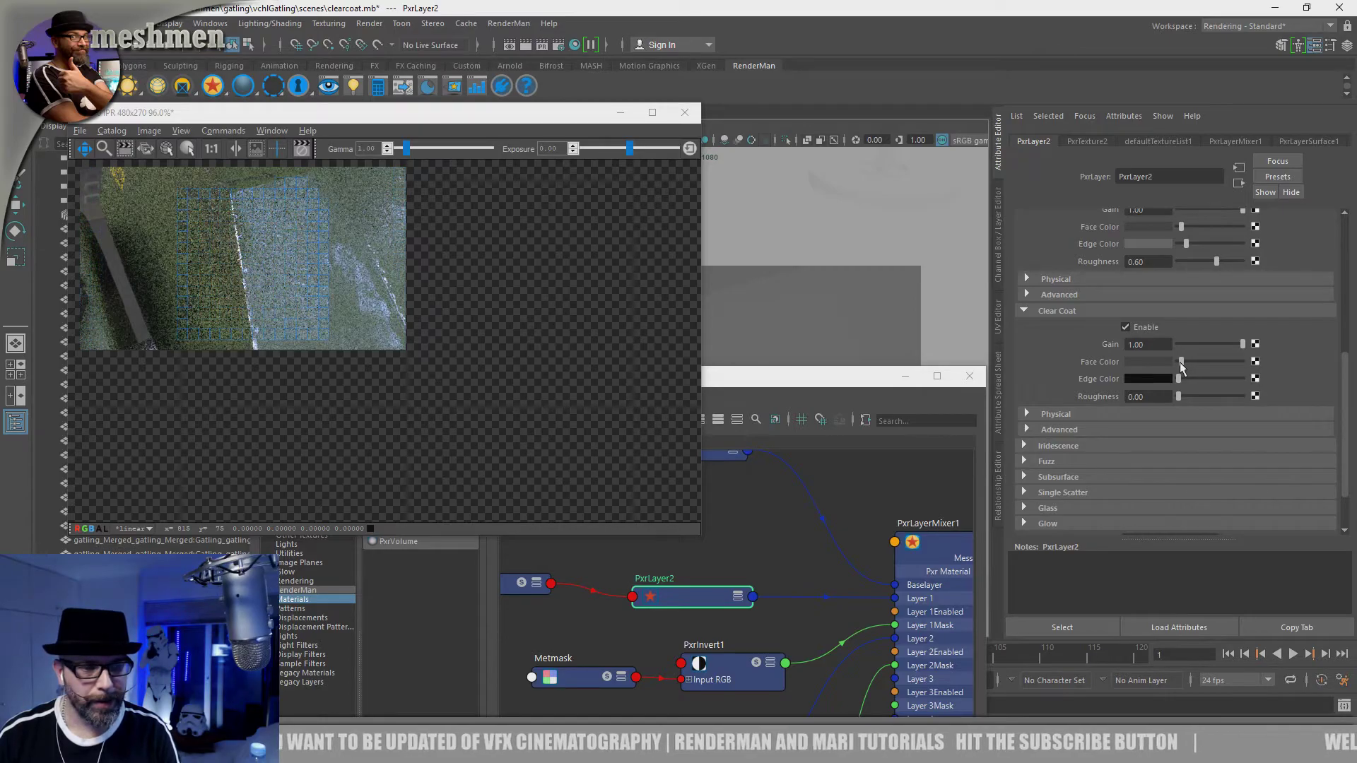
pyautogui.moveTo(1181, 377); pyautogui.dragTo(1190, 385)
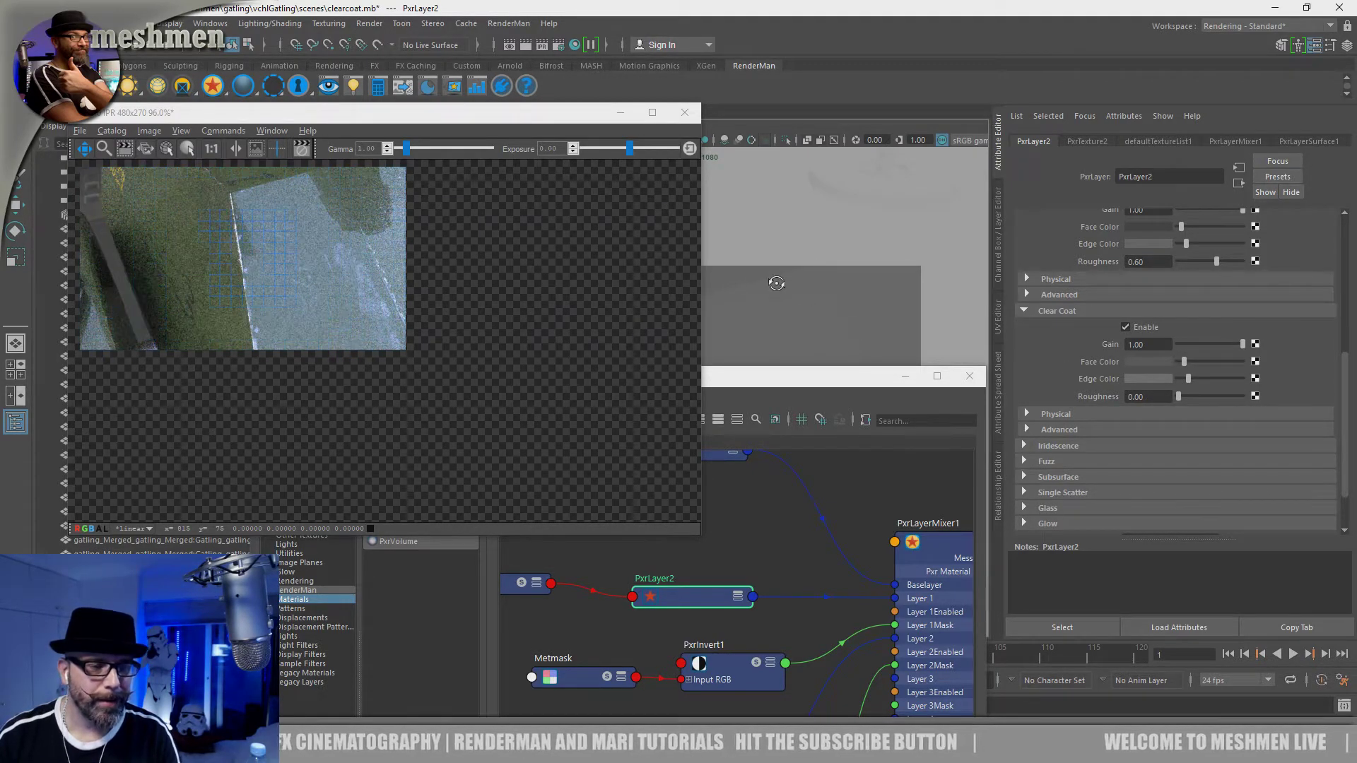
pyautogui.keyDown('alt'); pyautogui.moveTo(780, 286); pyautogui.dragTo(748, 276); pyautogui.keyUp('alt')
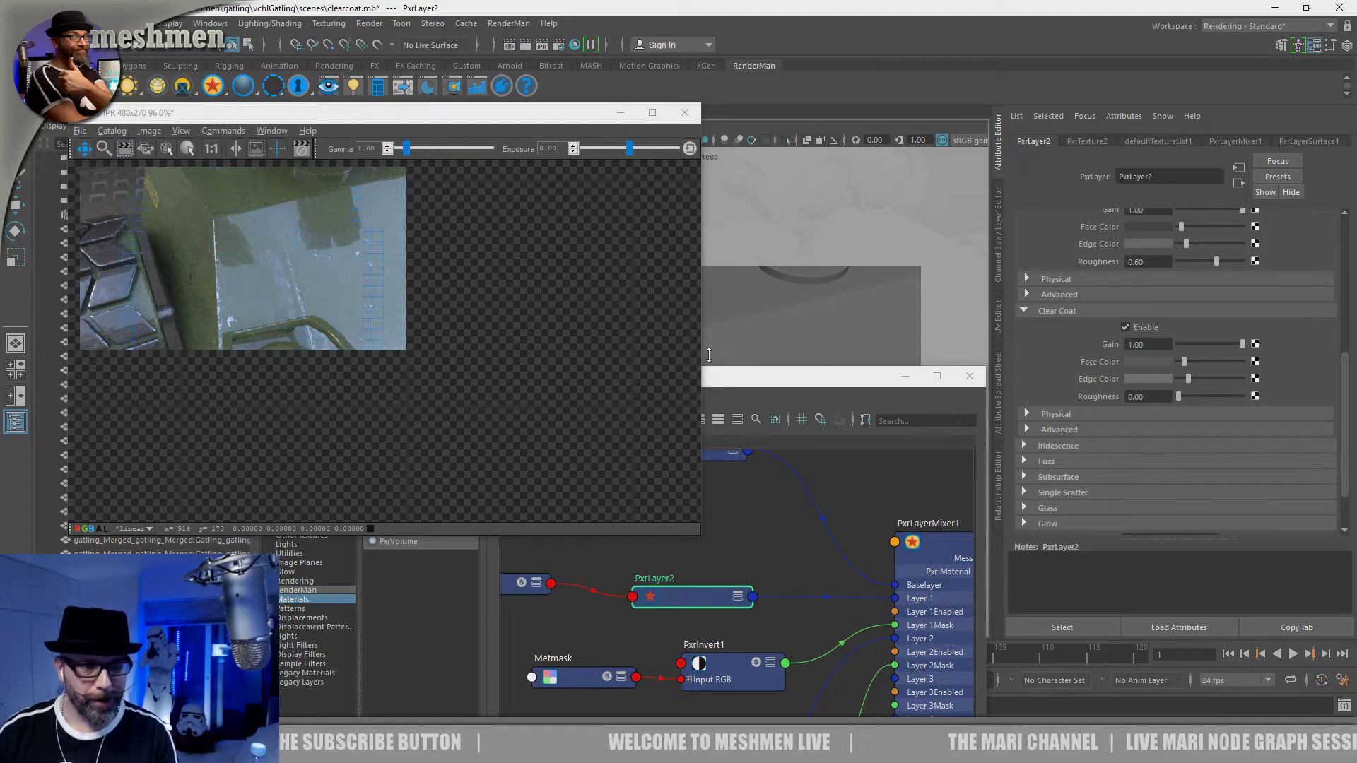
# Step: Create a PxrTexture node in the Hypershade graph and place it between the Metmask and Dirtcol nodes
pyautogui.click(300, 150)
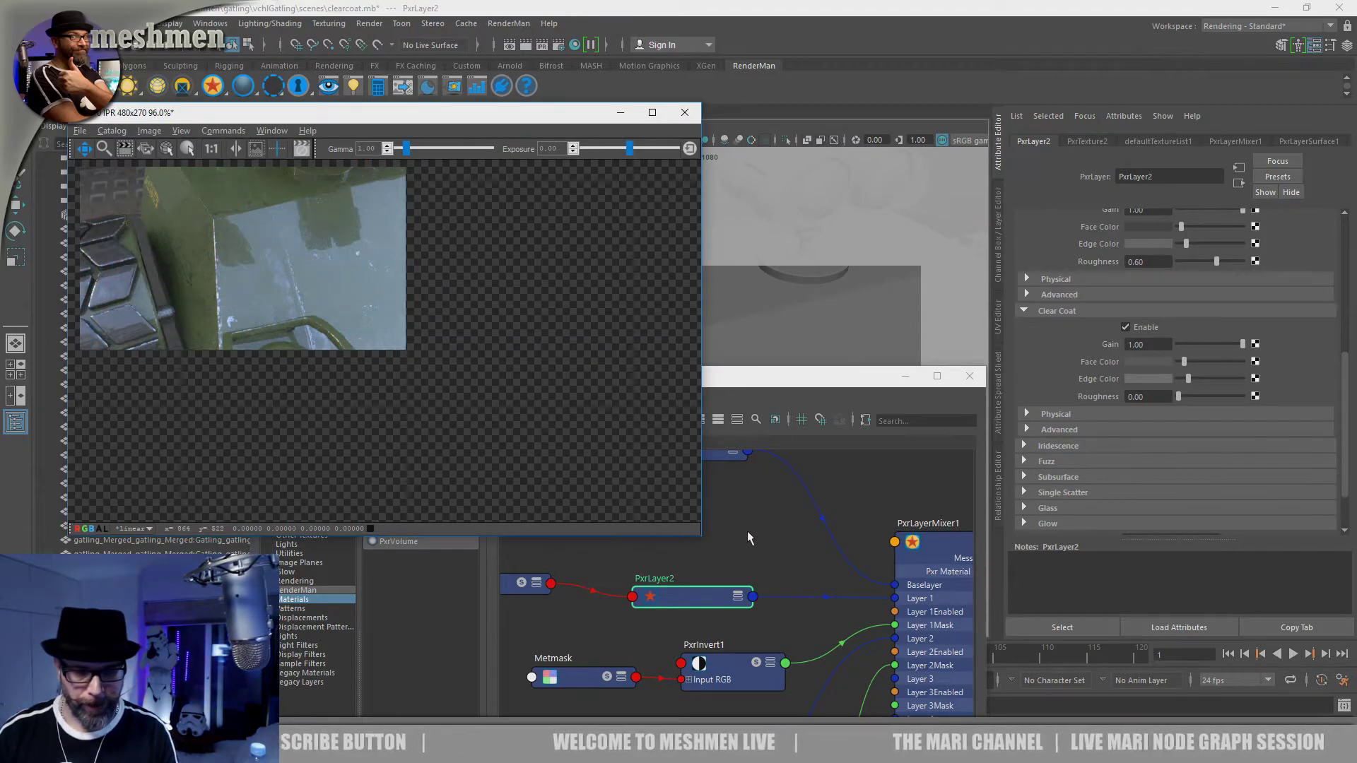
pyautogui.moveTo(783, 588); pyautogui.dragTo(824, 476, button='middle')
pyautogui.scroll(-1, 709, 601)
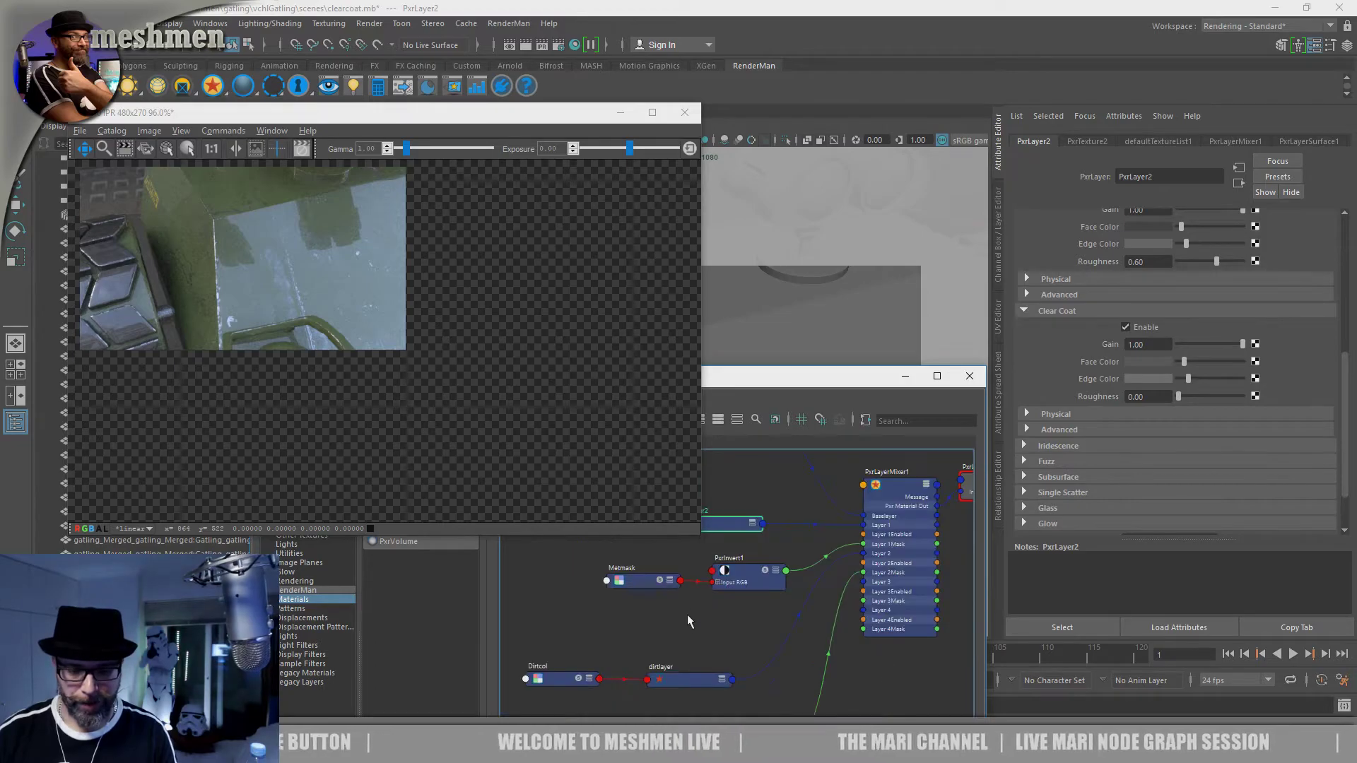
pyautogui.click(701, 650)
pyautogui.scroll(-1, 700, 622)
pyautogui.moveTo(699, 621); pyautogui.dragTo(754, 616, button='middle')
pyautogui.press('Tab')
pyautogui.write('plxrte')
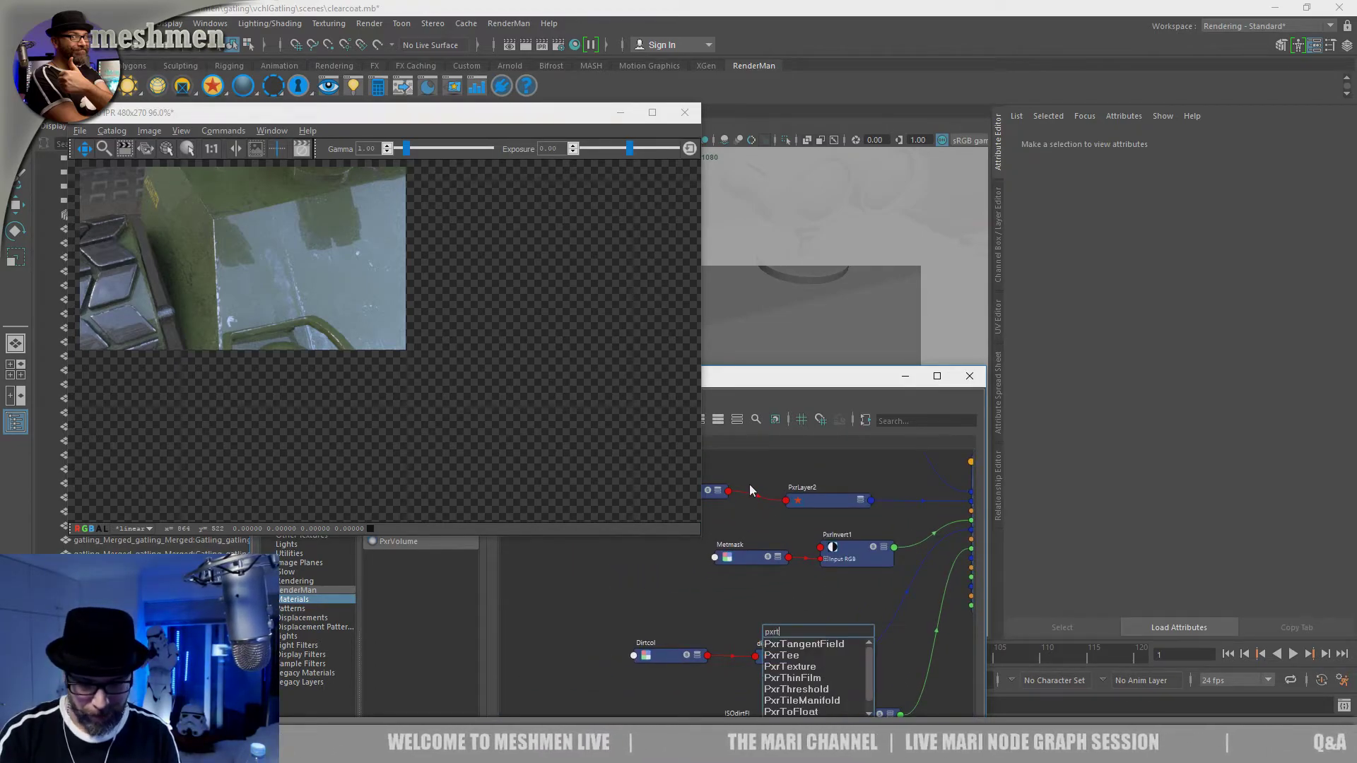
pyautogui.press('Down')
pyautogui.press('Down')
pyautogui.press('Return')
pyautogui.moveTo(773, 635); pyautogui.dragTo(745, 601)
# Step: Load ISOclearCoat.1001.tex from the mari/out/ISOclearcoat folder as the new texture node's file
pyautogui.click(1277, 235)
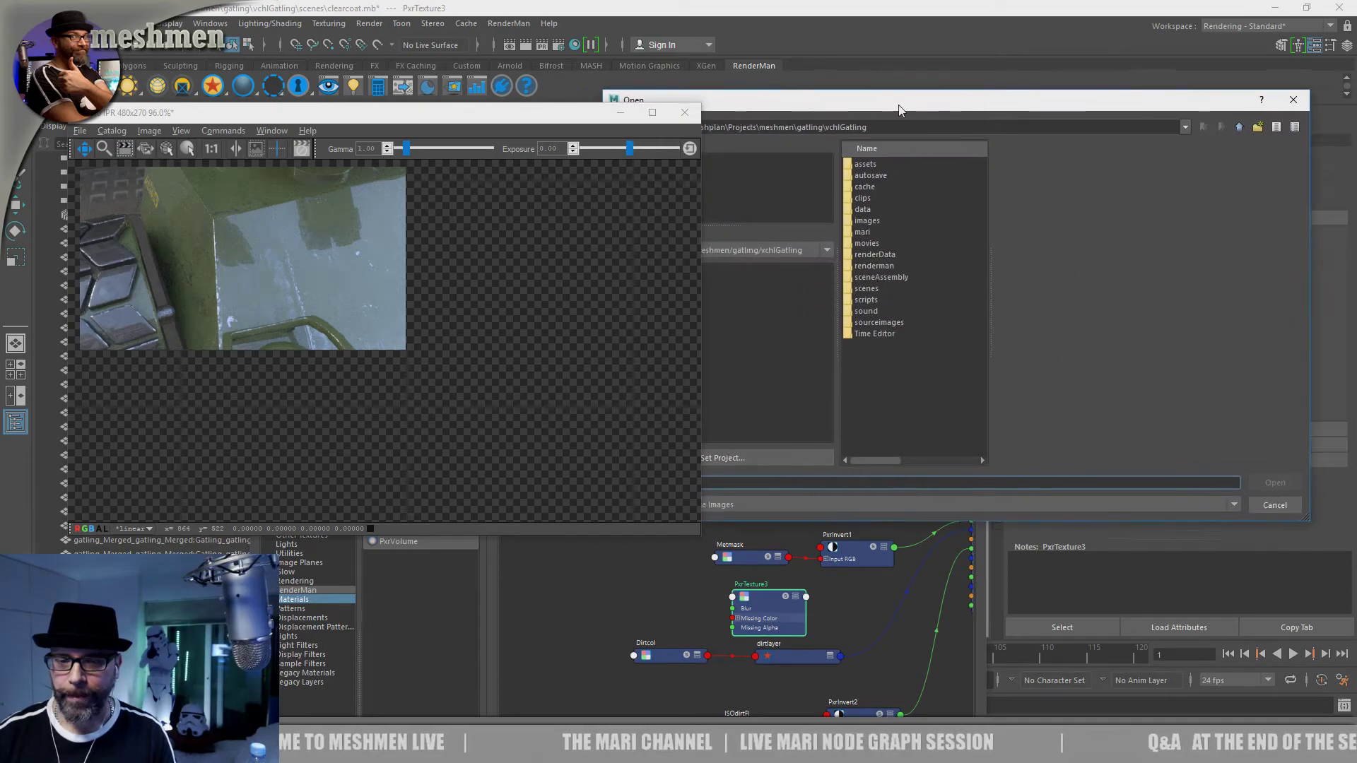
pyautogui.doubleClick(924, 231)
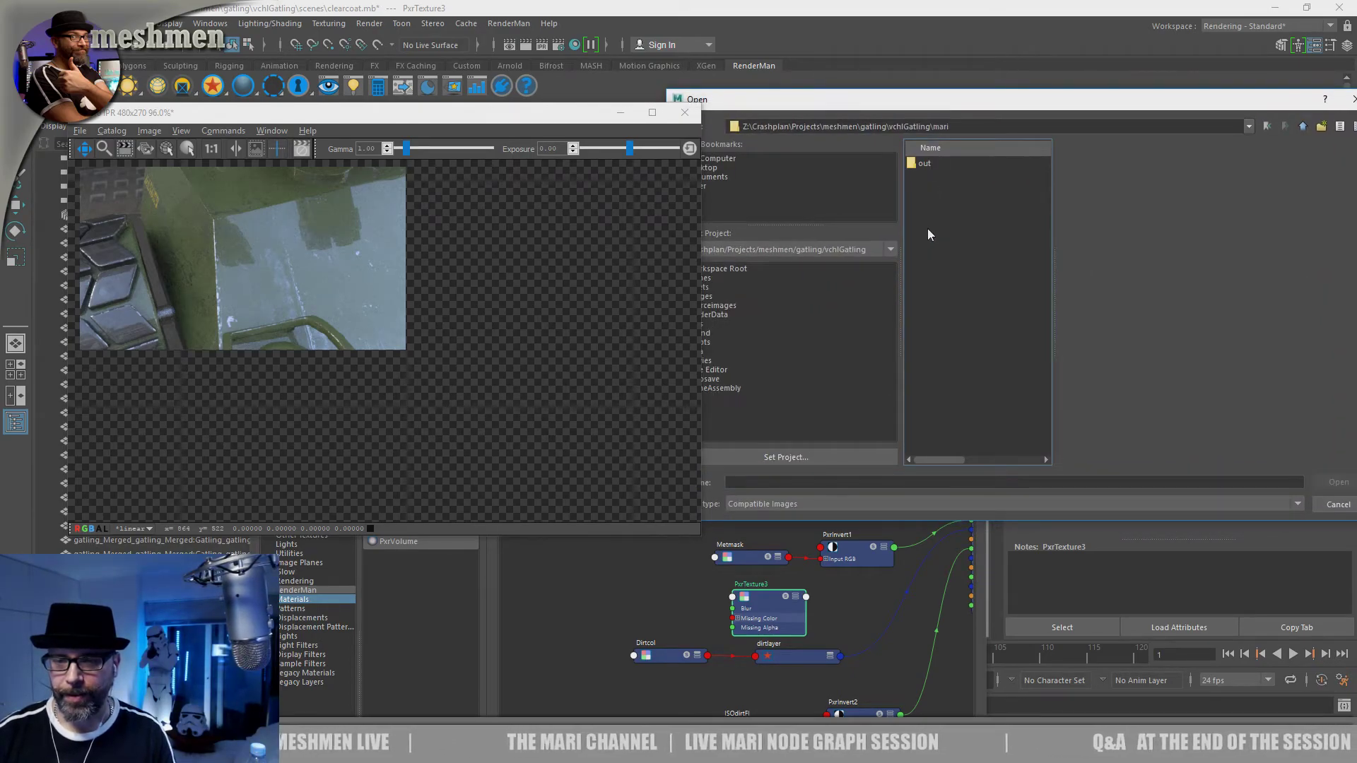
pyautogui.doubleClick(918, 163)
pyautogui.doubleClick(948, 163)
pyautogui.click(966, 174)
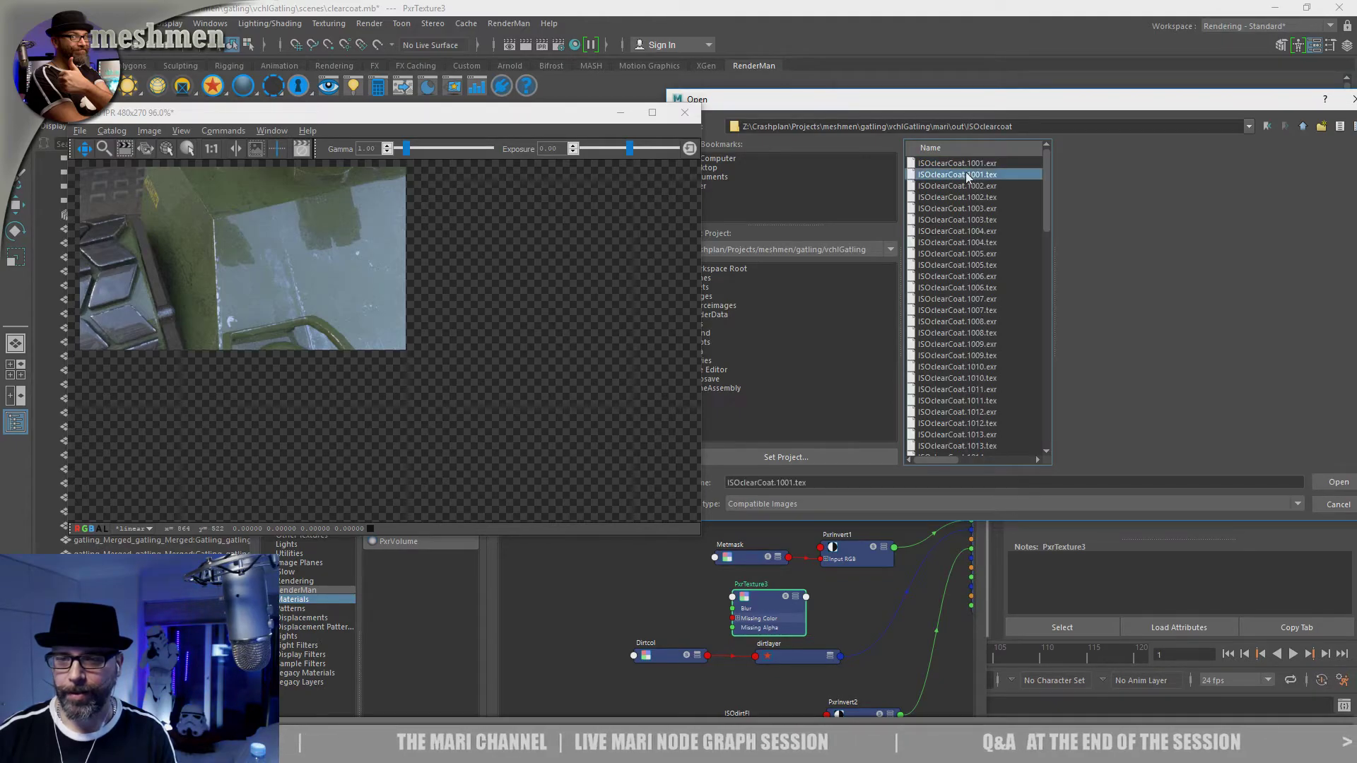
pyautogui.click(1319, 477)
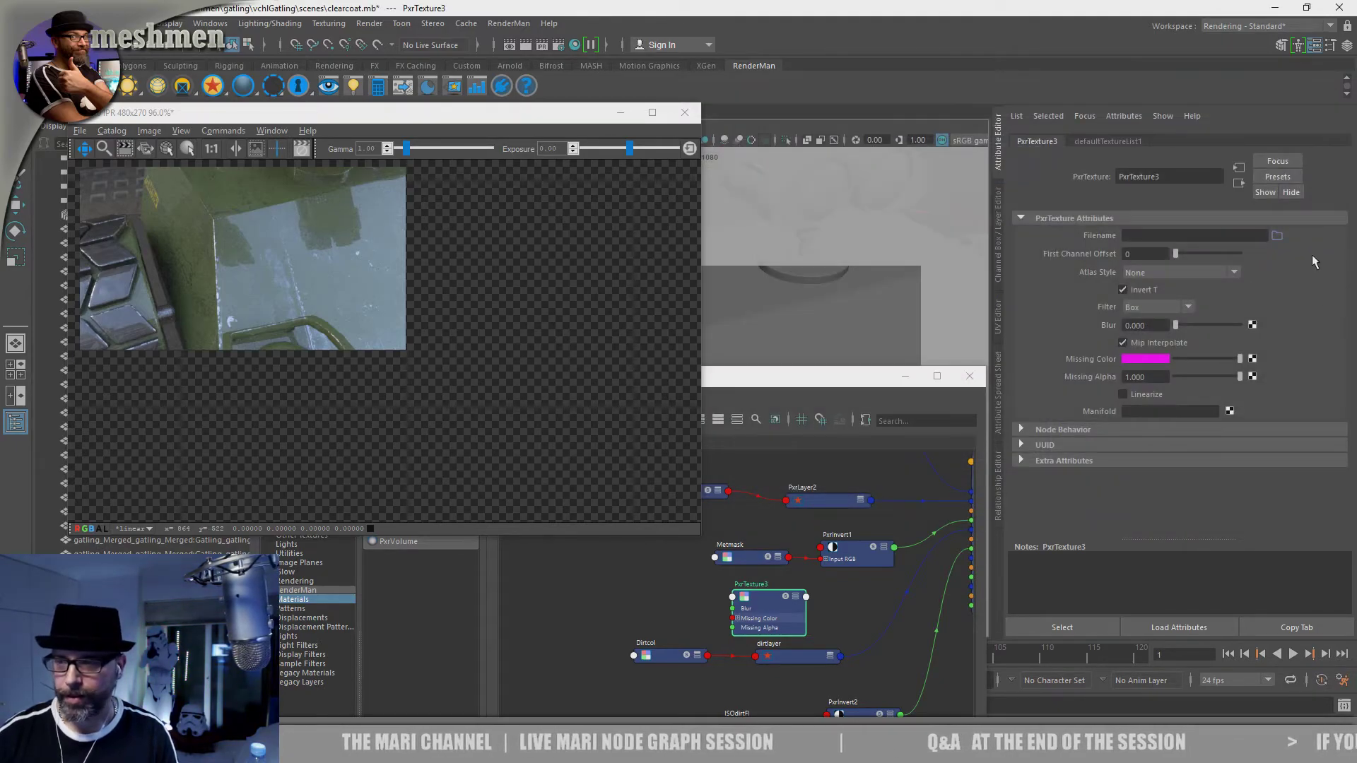
pyautogui.click(1275, 236)
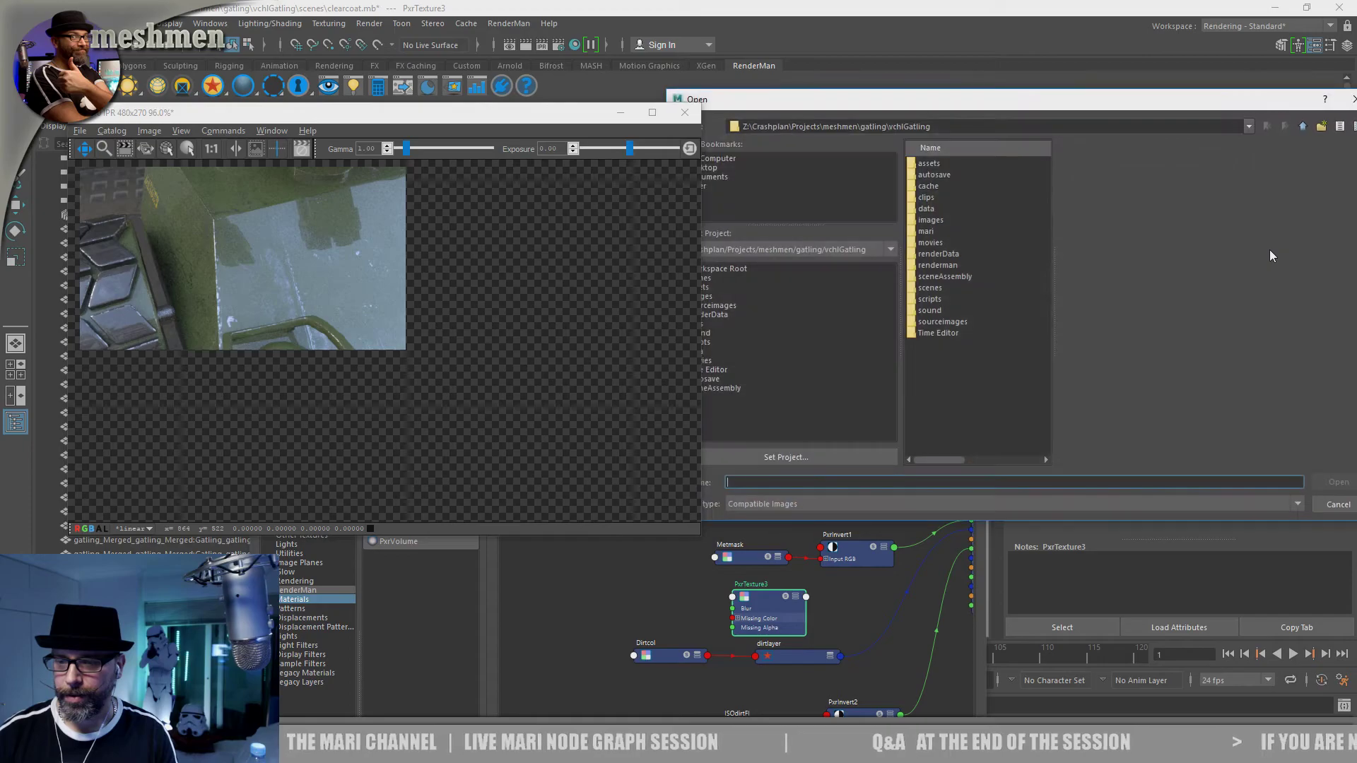
pyautogui.click(1345, 506)
# Step: Rename the new texture node ClearcoatFl
pyautogui.doubleClick(753, 584)
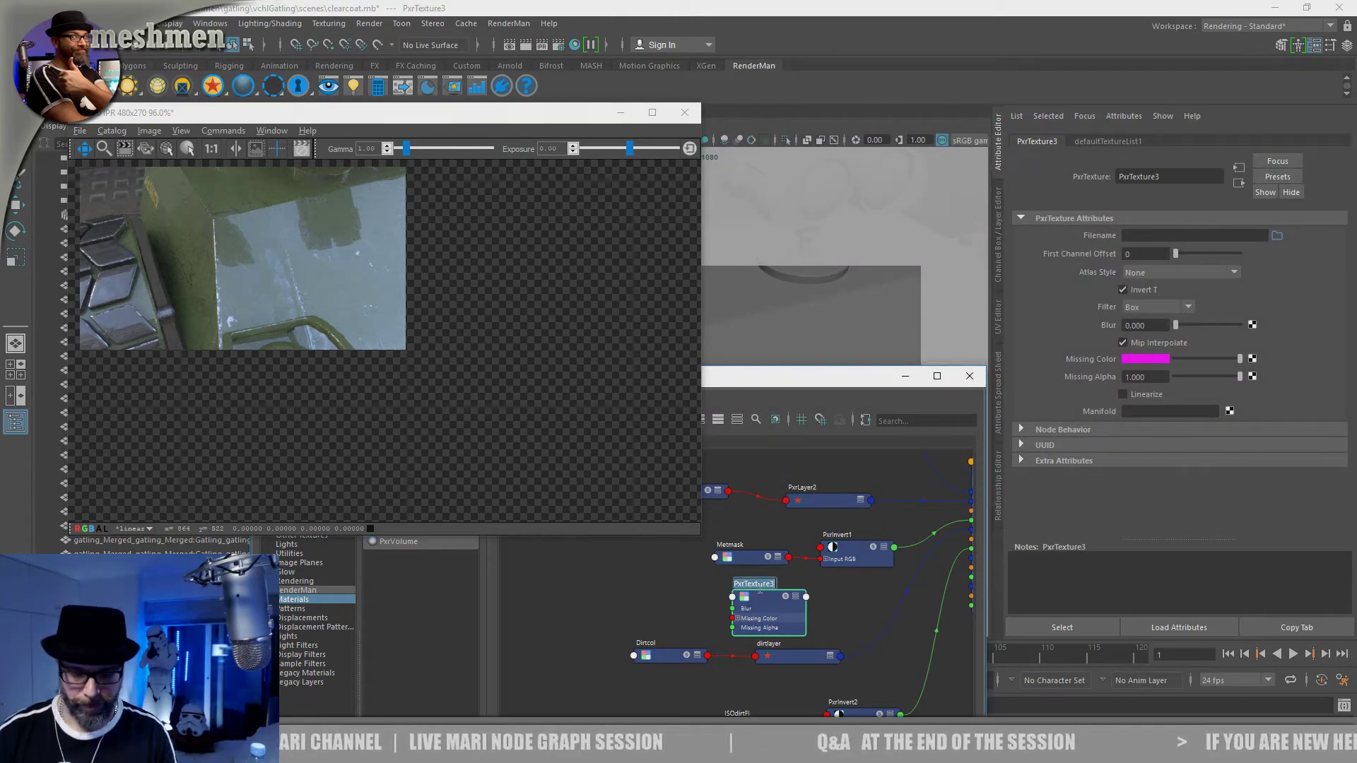
pyautogui.write('clearcoa')
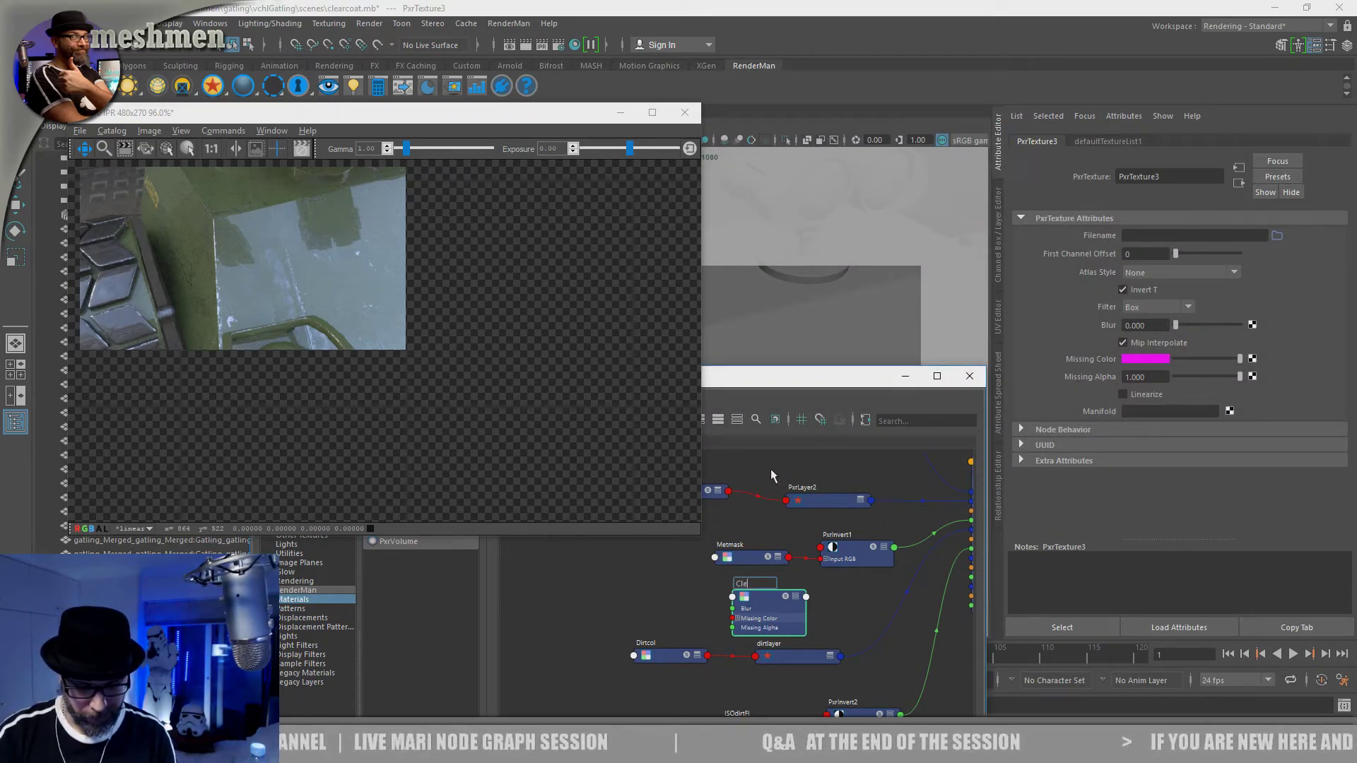
pyautogui.write('t')
pyautogui.press('Return')
pyautogui.write('Fl')
pyautogui.press('Return')
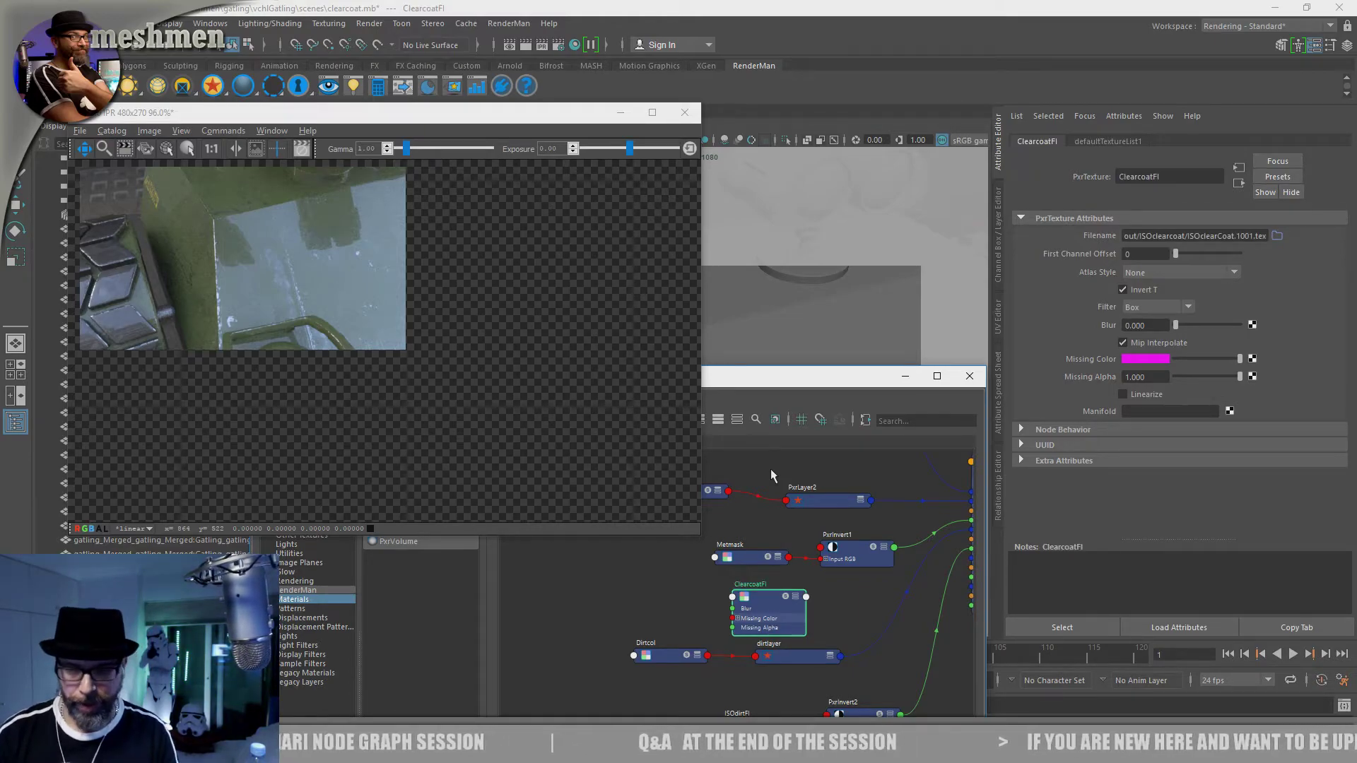
# Step: Set the texture's atlas style to UDIM (Mari) and replace the tile number 1001 in its file name with _MAPID_
pyautogui.click(1159, 273)
pyautogui.click(1208, 302)
pyautogui.click(1248, 236)
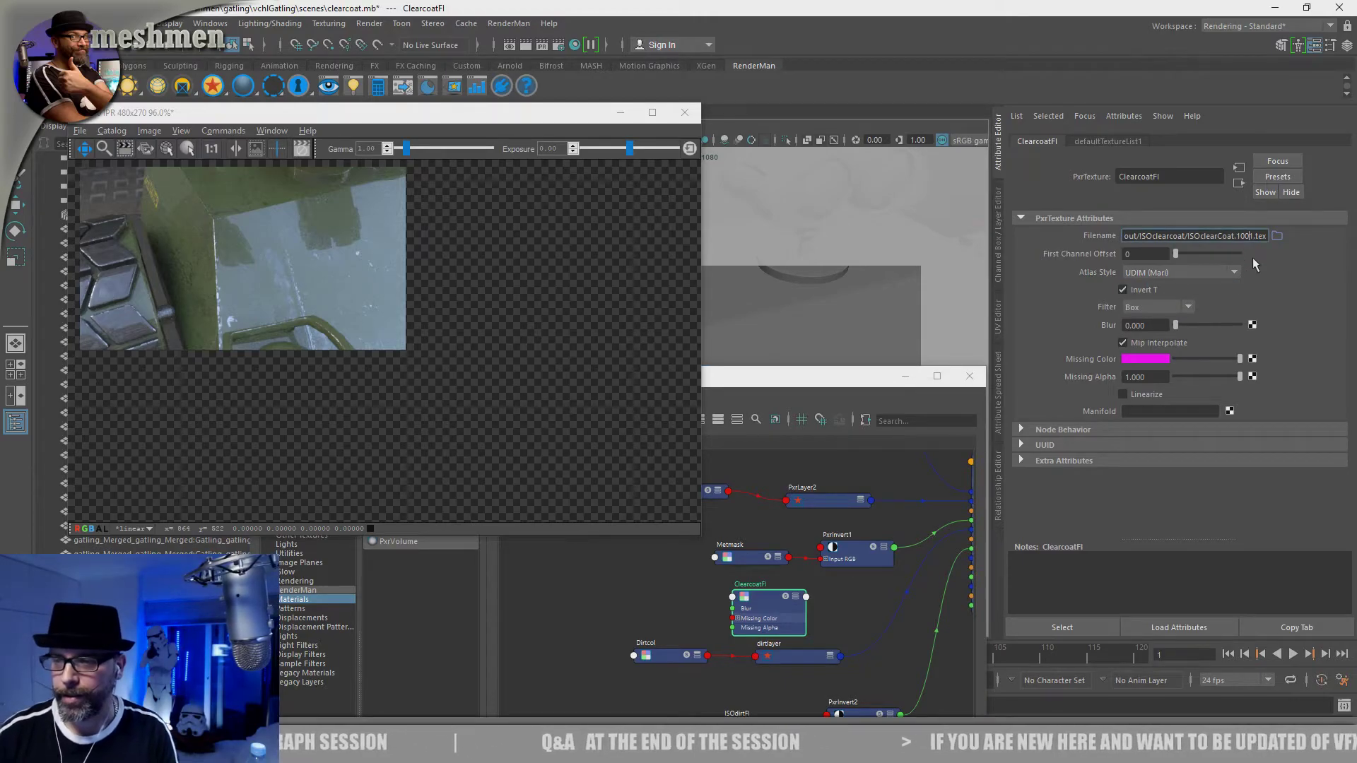
pyautogui.press('BackSpace')
pyautogui.press('BackSpace')
pyautogui.press('BackSpace')
pyautogui.press('BackSpace')
pyautogui.write('_MAPI')
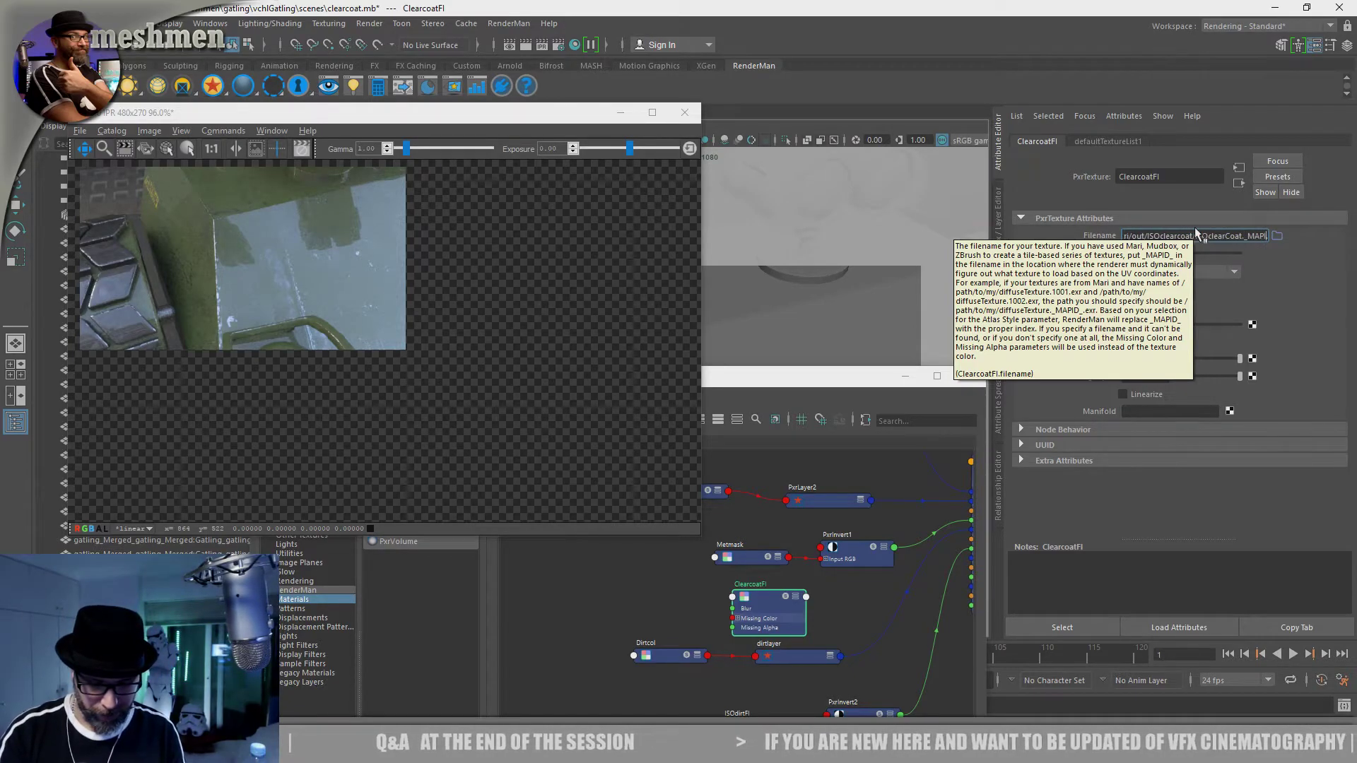
pyautogui.write('D_')
pyautogui.press('Return')
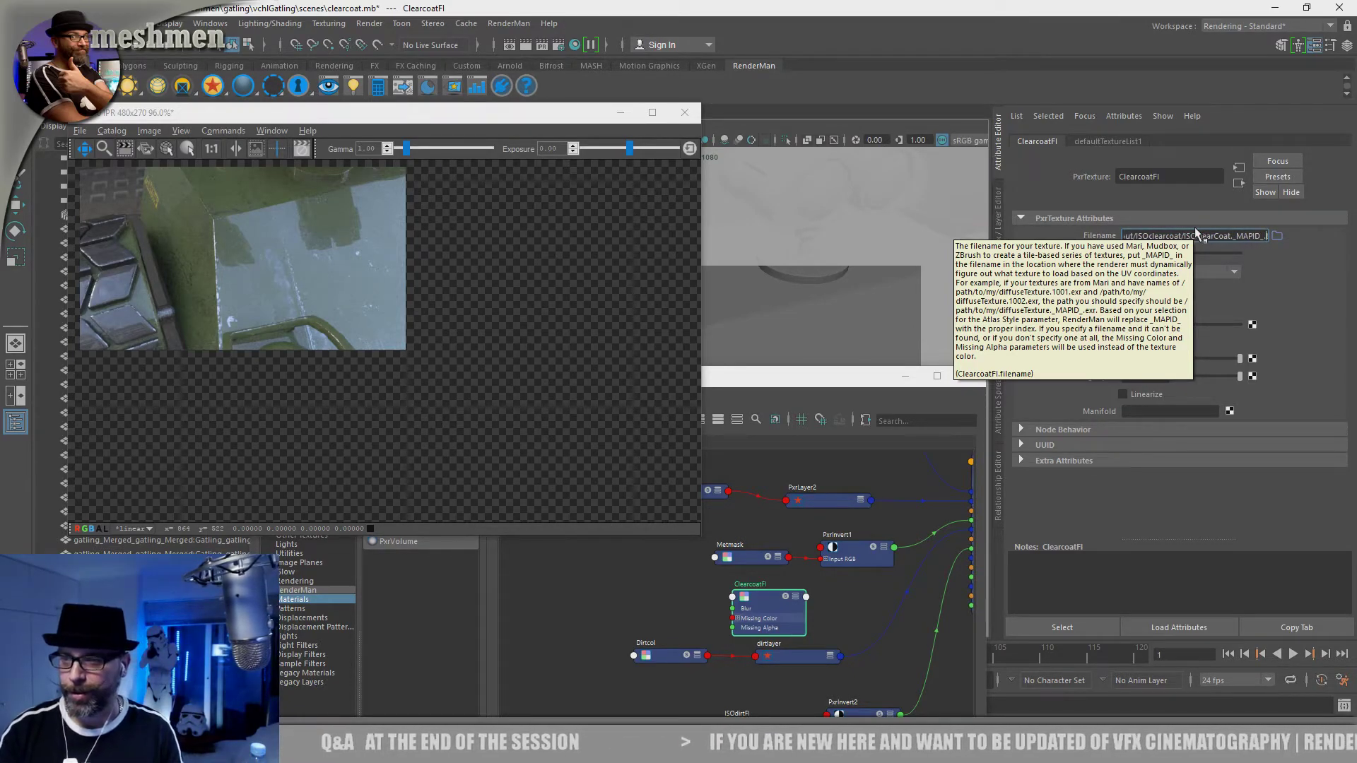
# Step: Show all attributes of the ClearcoatFl node and move it into the free space beside Dirtcol
pyautogui.click(769, 591)
pyautogui.moveTo(773, 601); pyautogui.dragTo(756, 596)
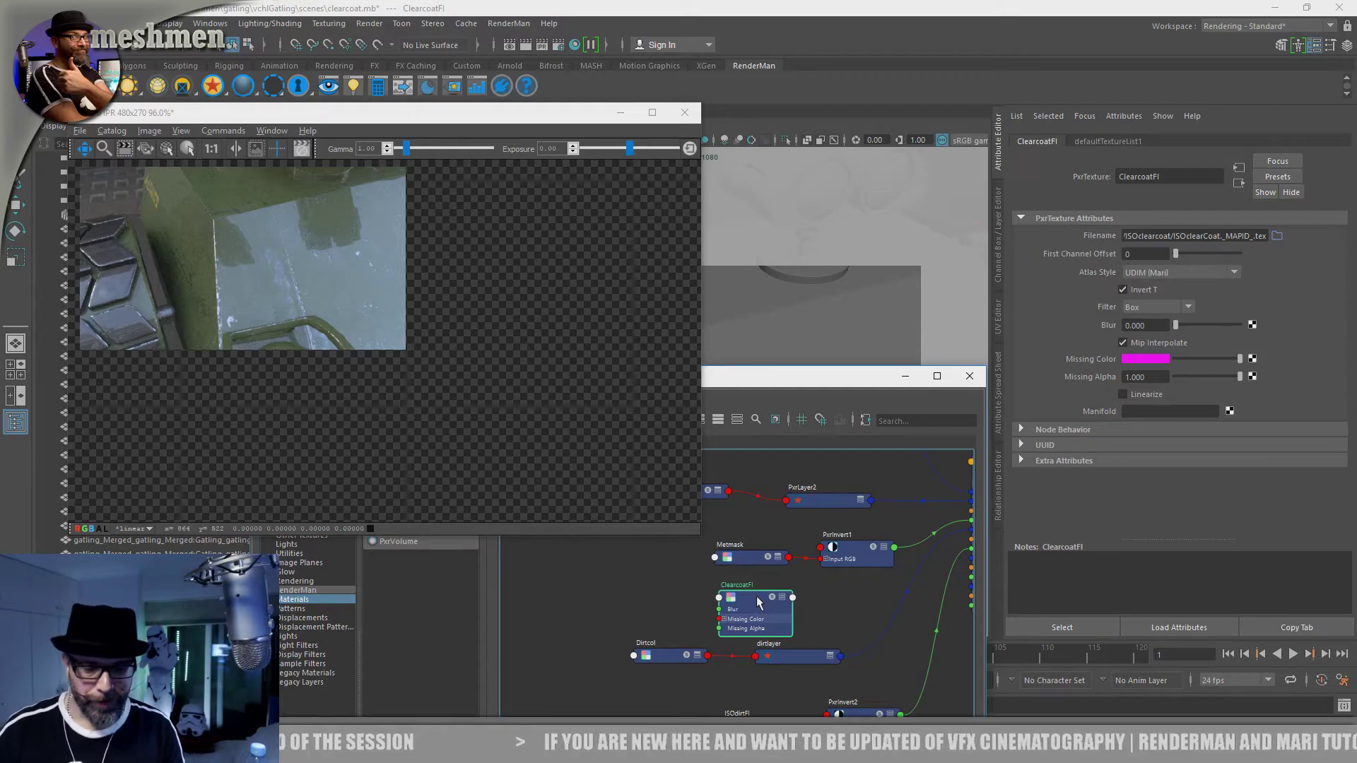
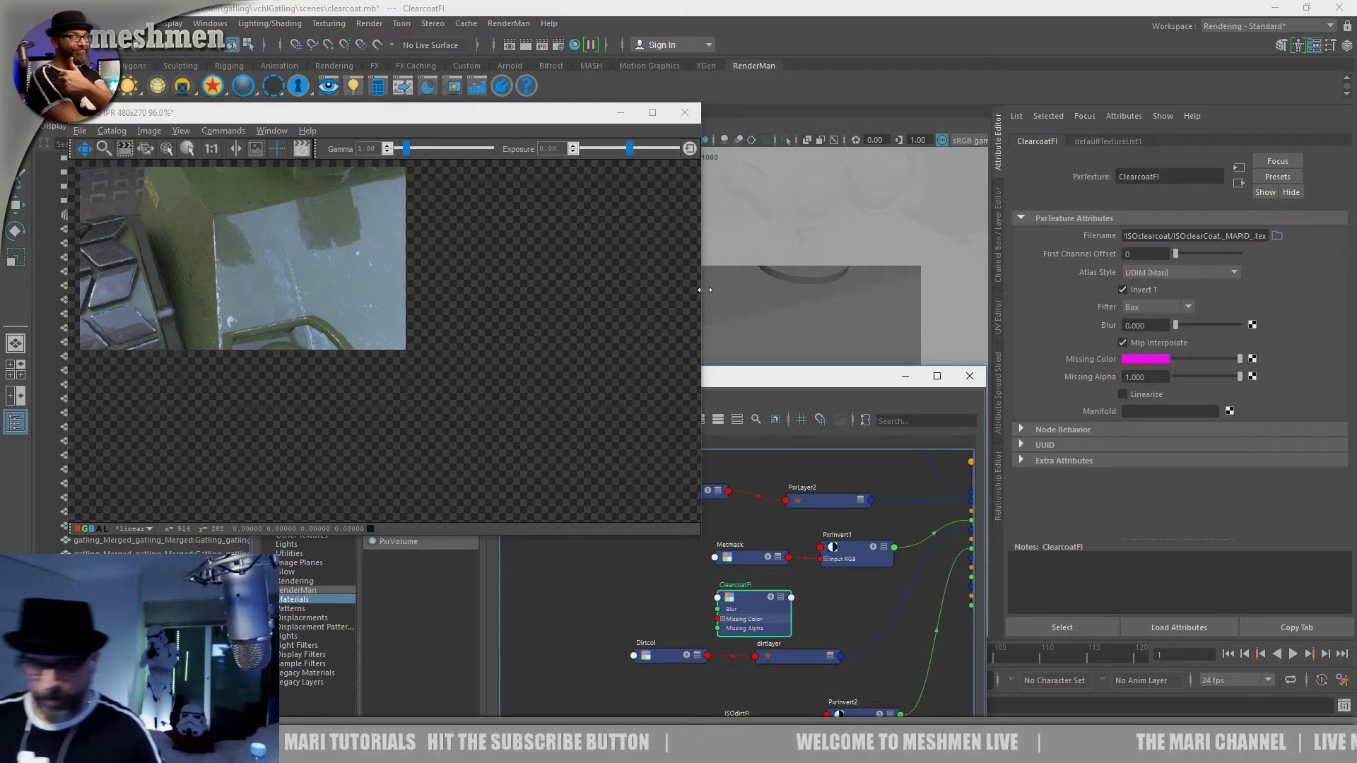
pyautogui.moveTo(760, 598); pyautogui.dragTo(752, 598)
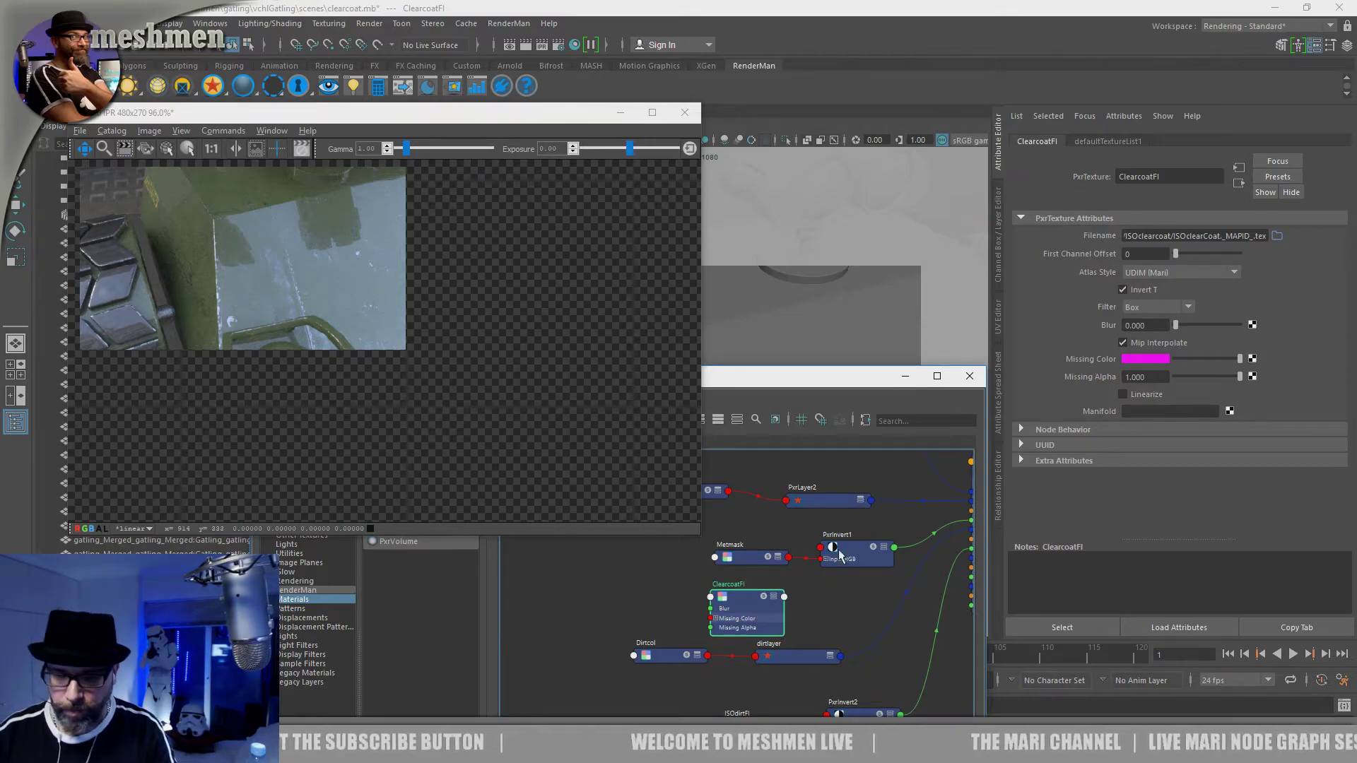
pyautogui.moveTo(760, 598); pyautogui.dragTo(747, 595)
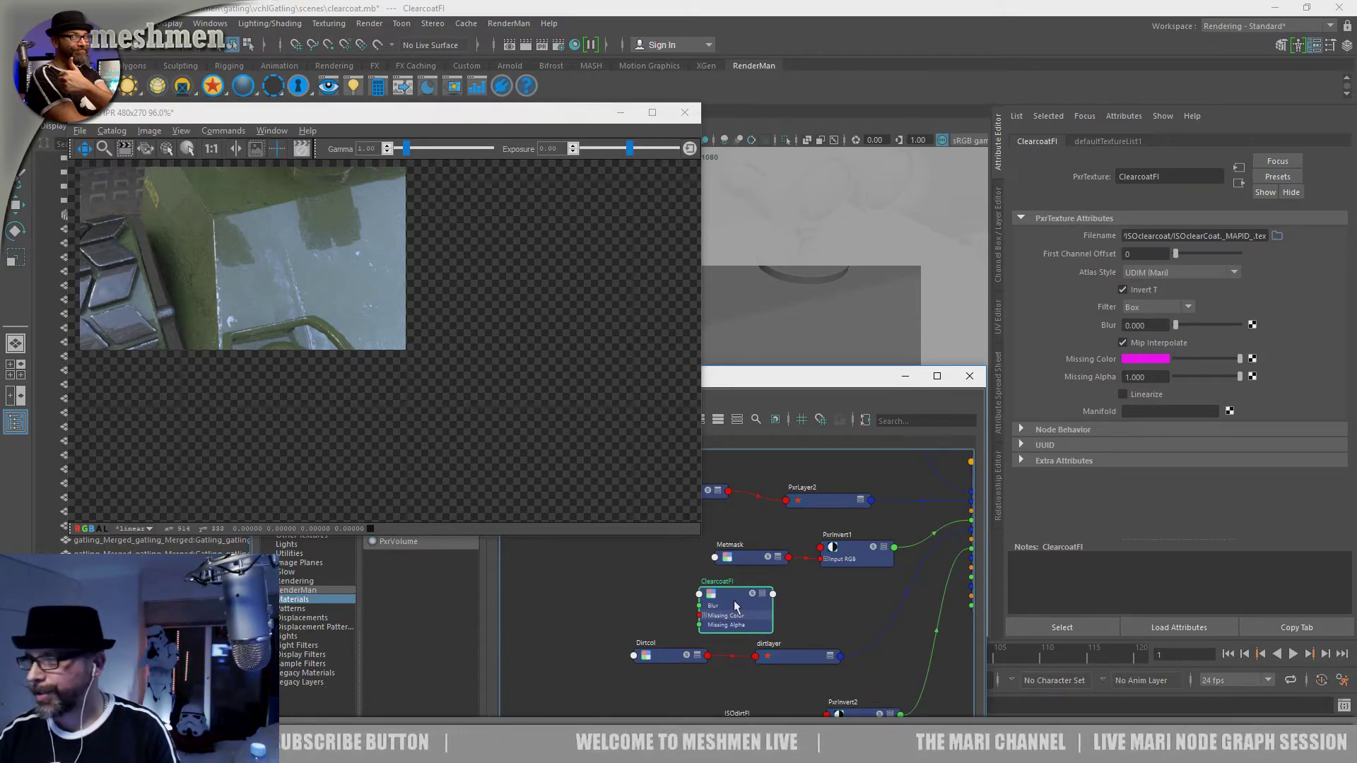
pyautogui.moveTo(732, 599); pyautogui.dragTo(727, 600)
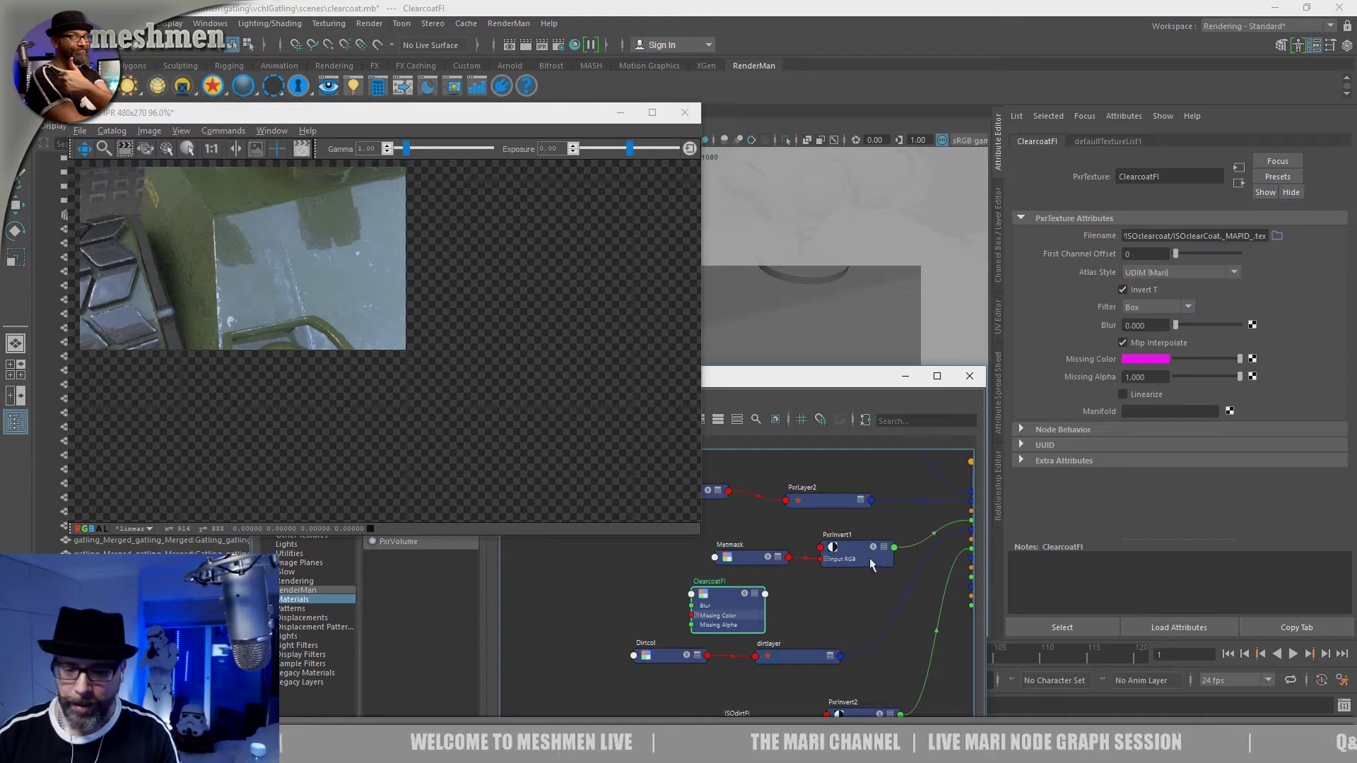
pyautogui.moveTo(733, 601); pyautogui.dragTo(725, 598)
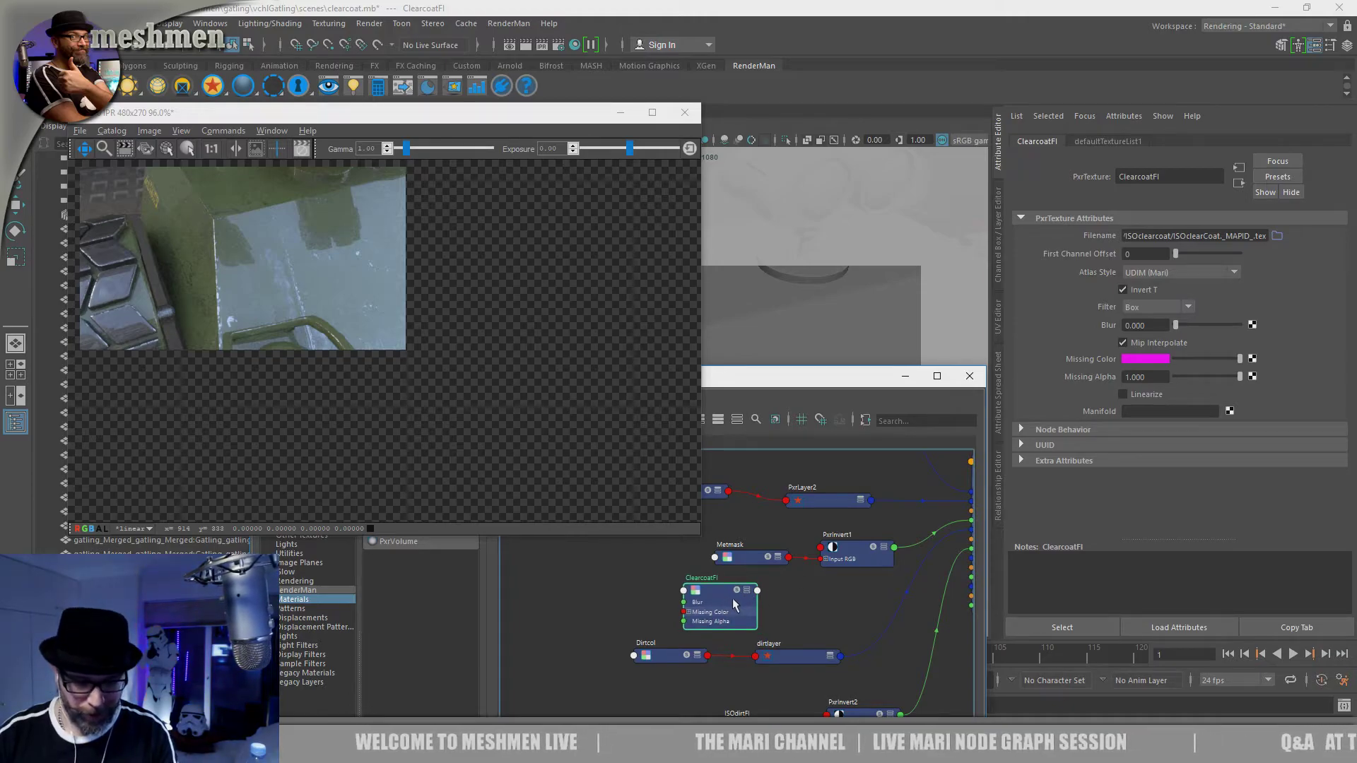
pyautogui.press('3')
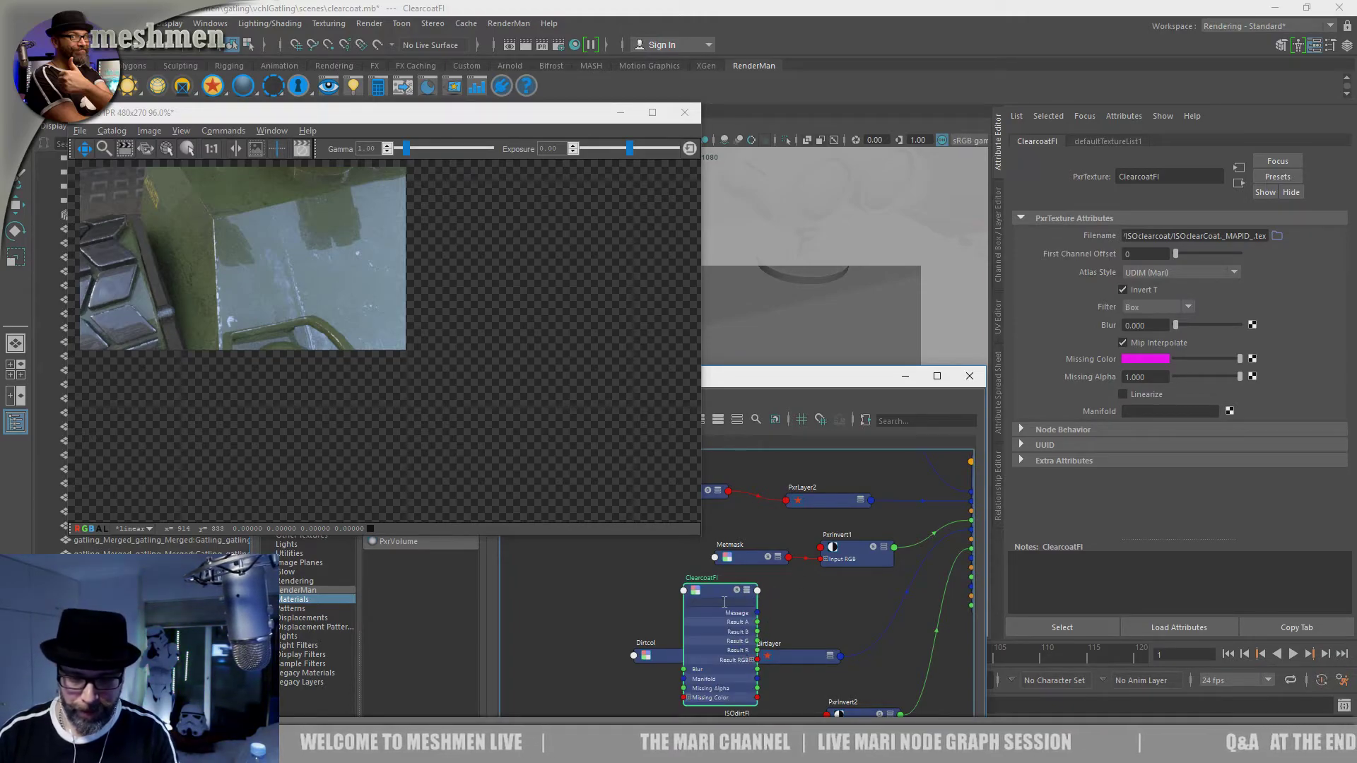
pyautogui.moveTo(706, 597); pyautogui.dragTo(583, 597)
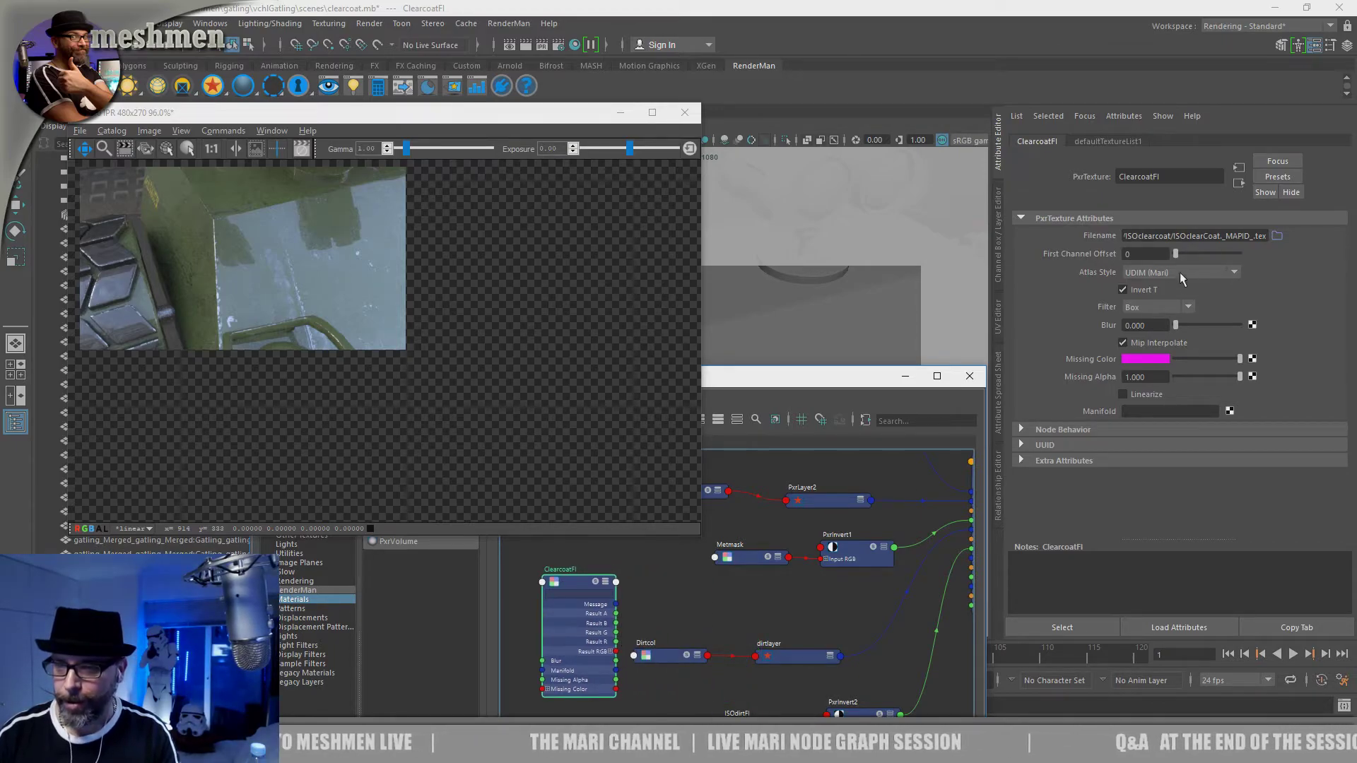
# Step: Expand ClearcoatFl's Result RGB output into channels, try to wire one into PxrInvert1, and check that node's full attribute list
pyautogui.keyDown('alt'); pyautogui.moveTo(776, 590); pyautogui.dragTo(718, 602, button='middle'); pyautogui.keyUp('alt')
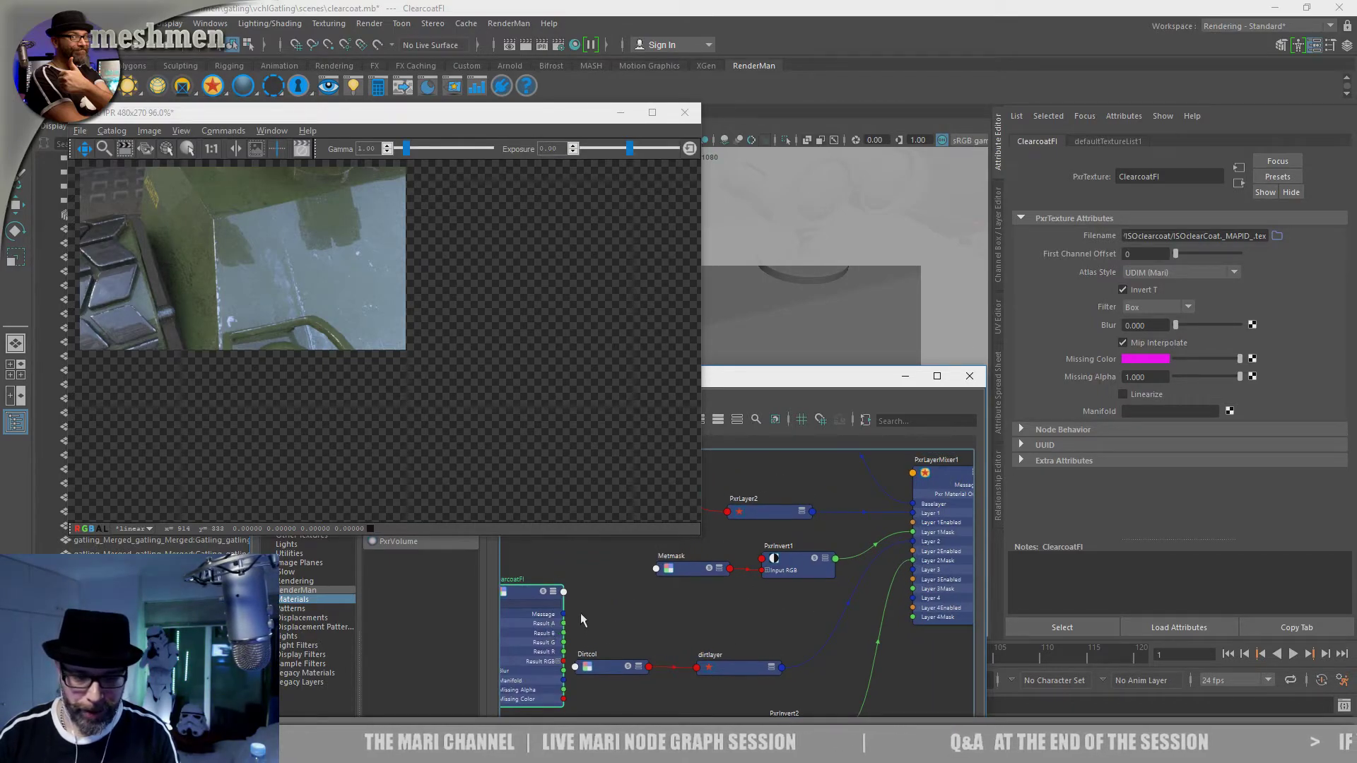
pyautogui.click(562, 662)
pyautogui.moveTo(566, 672); pyautogui.dragTo(787, 565)
pyautogui.click(791, 569)
pyautogui.press('3')
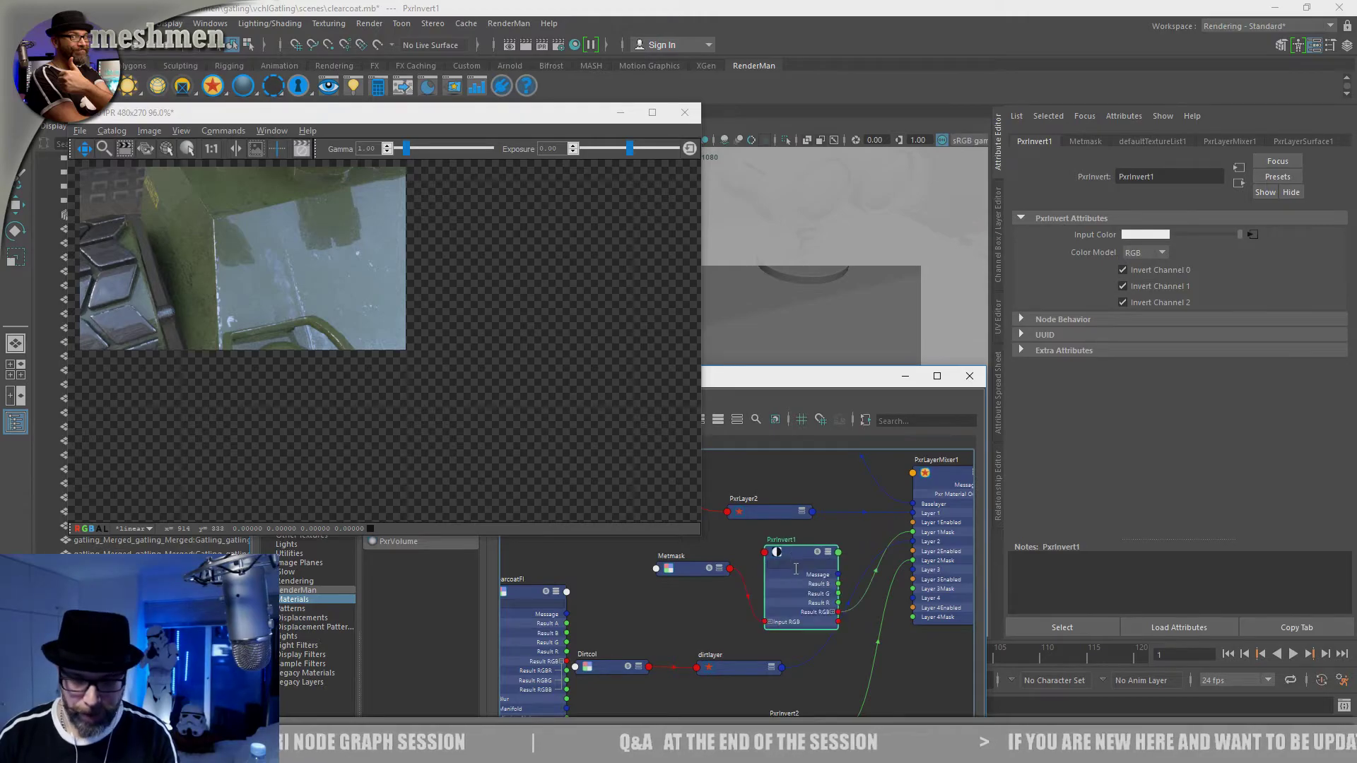
pyautogui.moveTo(792, 556); pyautogui.dragTo(794, 557)
pyautogui.press('2')
pyautogui.keyDown('alt'); pyautogui.moveTo(794, 557); pyautogui.dragTo(860, 581, button='middle'); pyautogui.keyUp('alt')
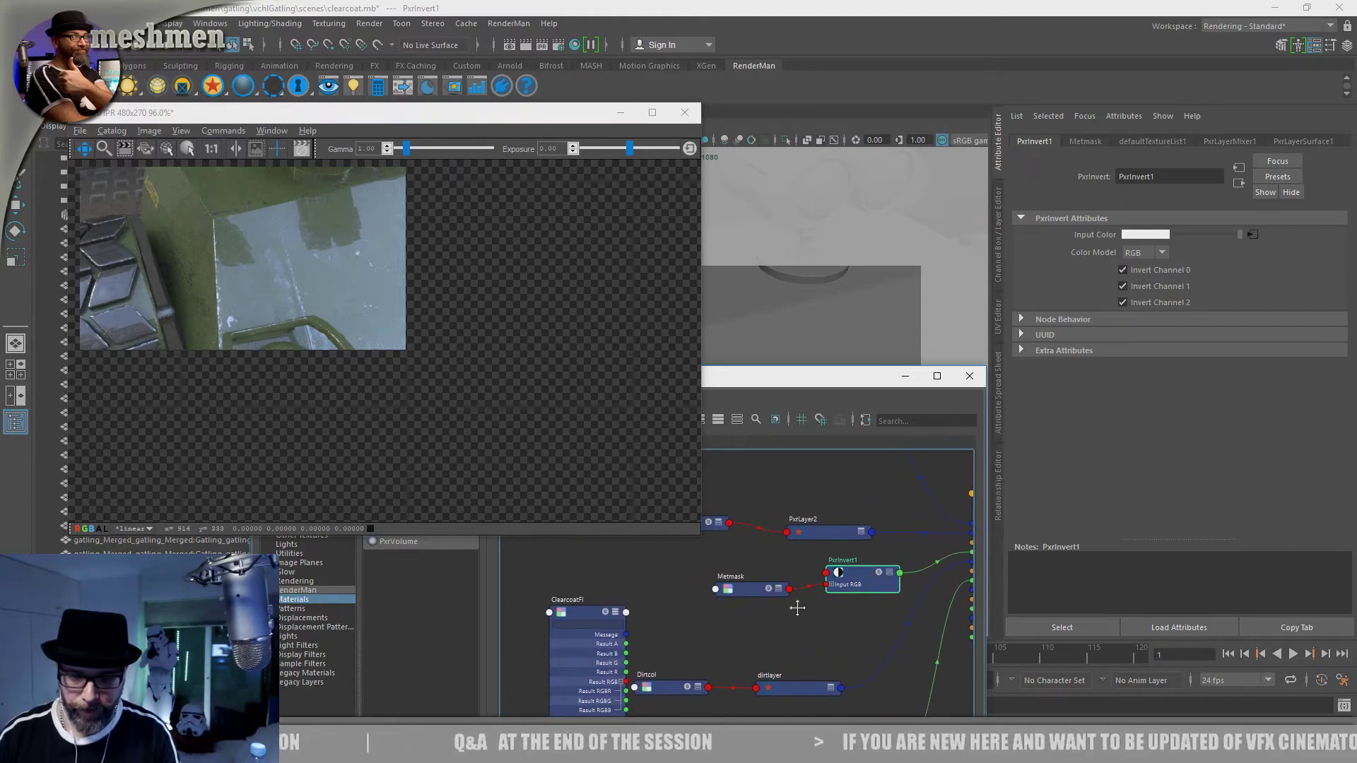
# Step: Move the Hypershade clear of the viewport's lower edge, shrink the IPR window, and collapse the ClearcoatFl node
pyautogui.moveTo(771, 382); pyautogui.dragTo(975, 163)
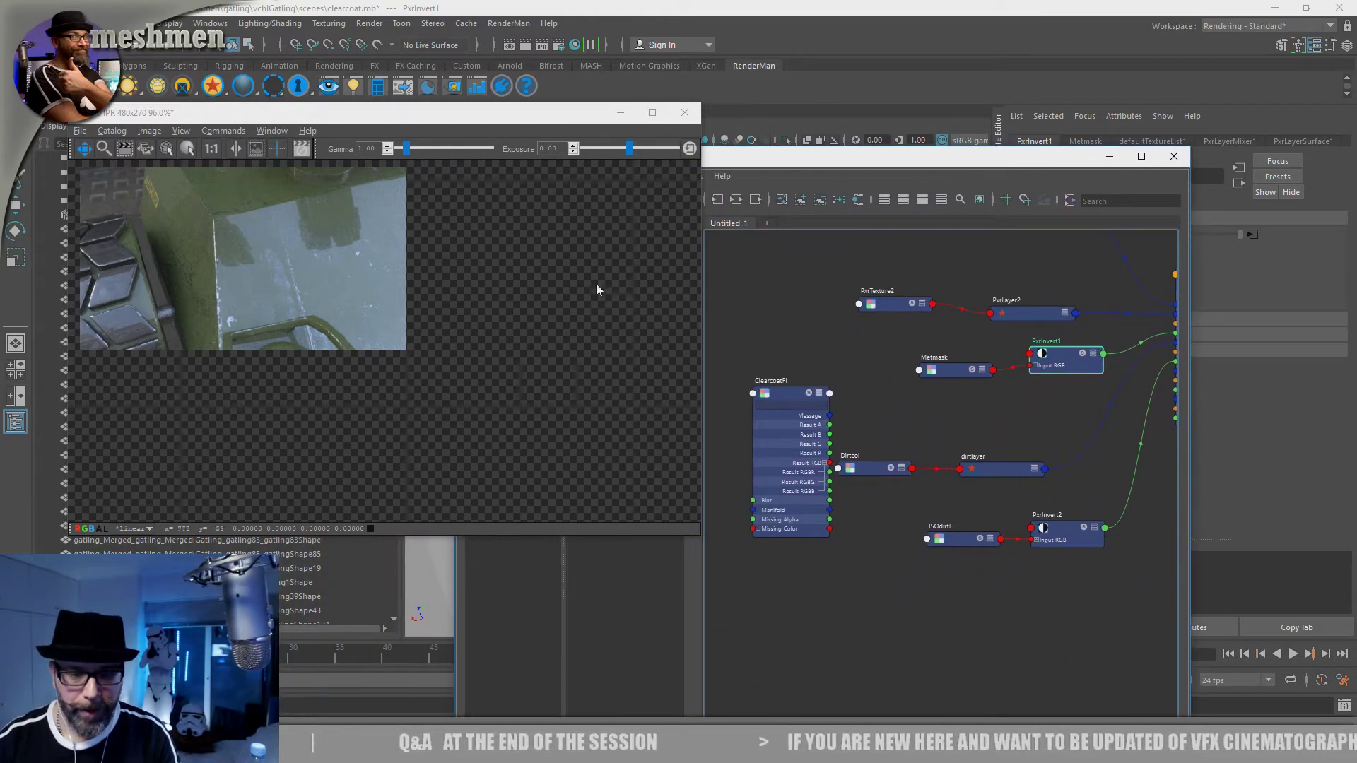
pyautogui.moveTo(697, 537); pyautogui.dragTo(525, 420)
pyautogui.moveTo(788, 400); pyautogui.dragTo(775, 434)
pyautogui.press('1')
pyautogui.keyDown('alt'); pyautogui.moveTo(921, 399); pyautogui.dragTo(859, 453, button='middle'); pyautogui.keyUp('alt')
# Step: Move the Metmask and PxrInvert1 nodes together to above PxrTexture2 and PxrLayer2
pyautogui.moveTo(969, 363); pyautogui.dragTo(968, 352)
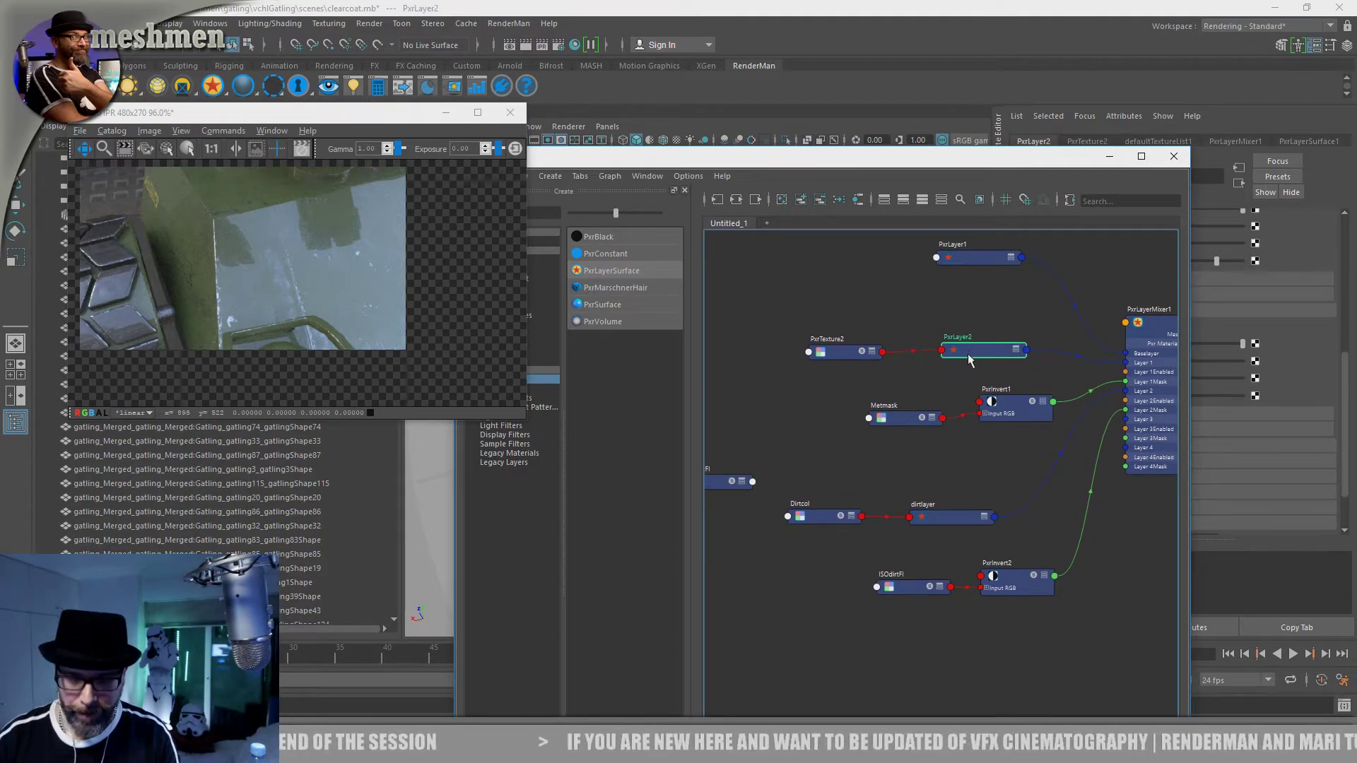
pyautogui.click(888, 434)
pyautogui.moveTo(1030, 448); pyautogui.dragTo(893, 386)
pyautogui.moveTo(999, 391); pyautogui.dragTo(927, 271)
# Step: Show PxrLayer2's full attributes filtered by "cle" and move ClearcoatFl closer to the layer
pyautogui.click(984, 354)
pyautogui.moveTo(984, 353); pyautogui.dragTo(970, 350)
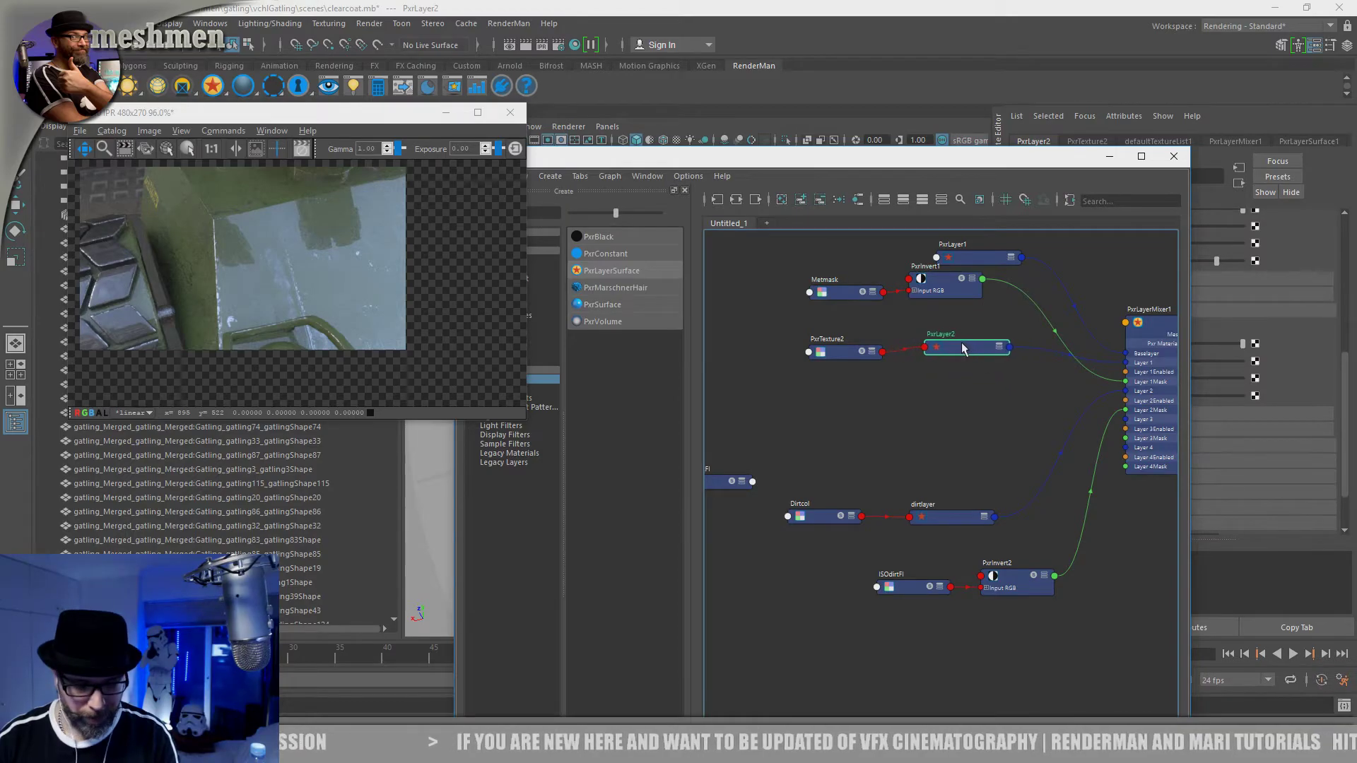
pyautogui.press('3')
pyautogui.click(967, 357)
pyautogui.write('c')
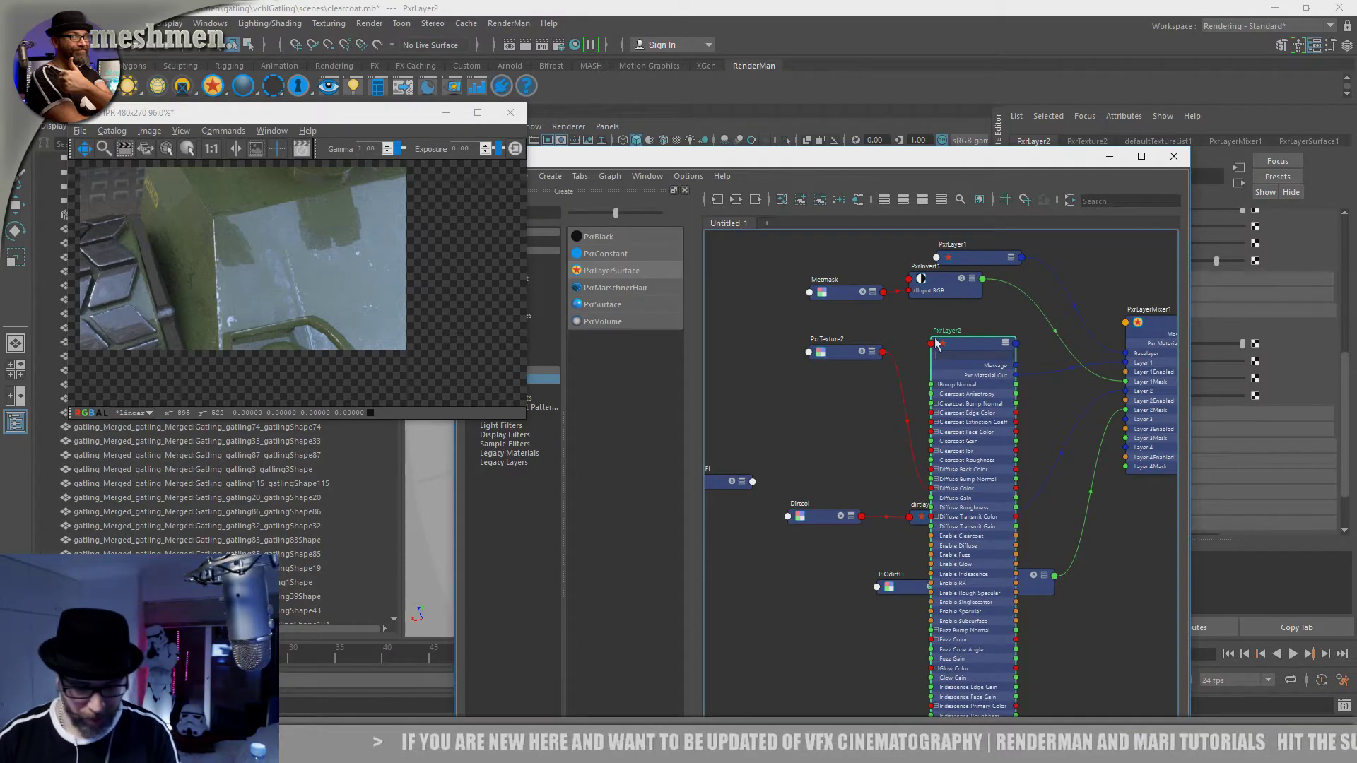
pyautogui.write('le')
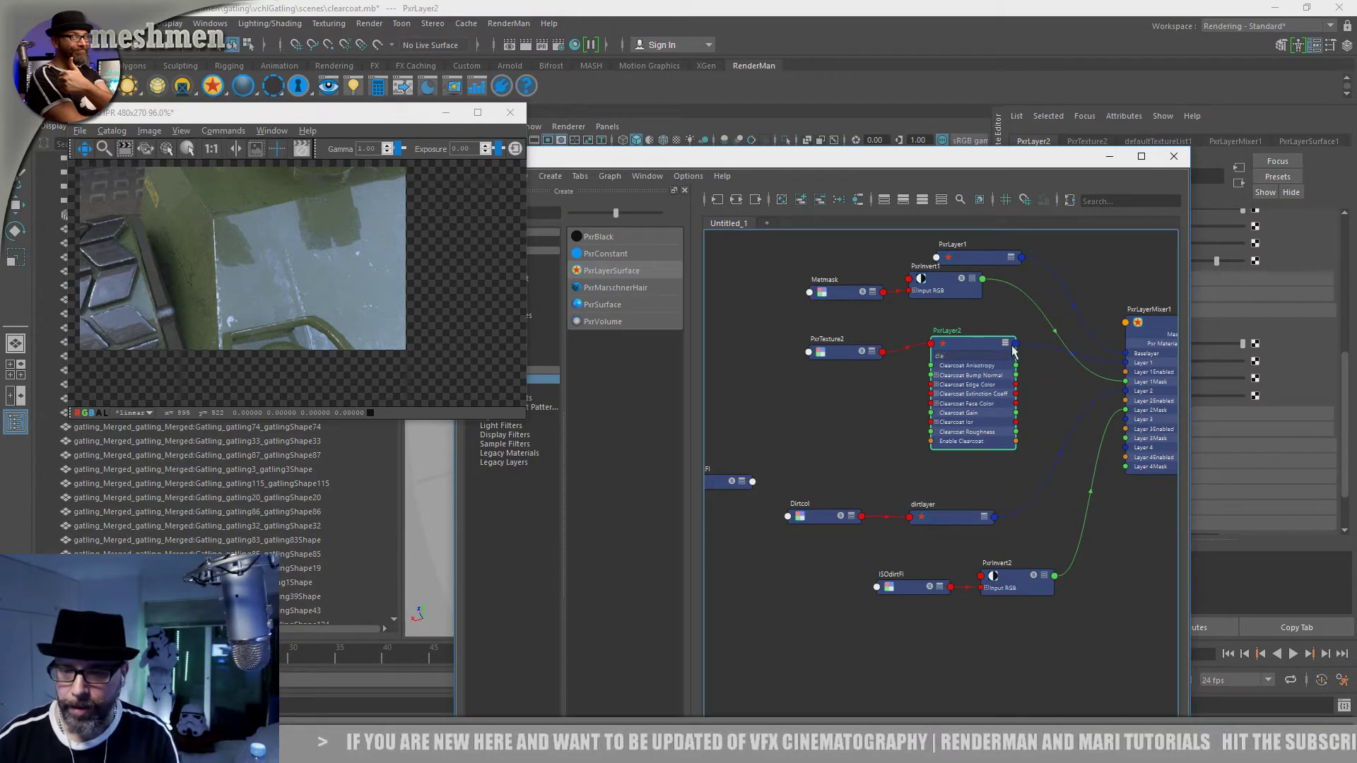
pyautogui.moveTo(957, 344); pyautogui.dragTo(961, 343)
pyautogui.moveTo(712, 481); pyautogui.dragTo(797, 432)
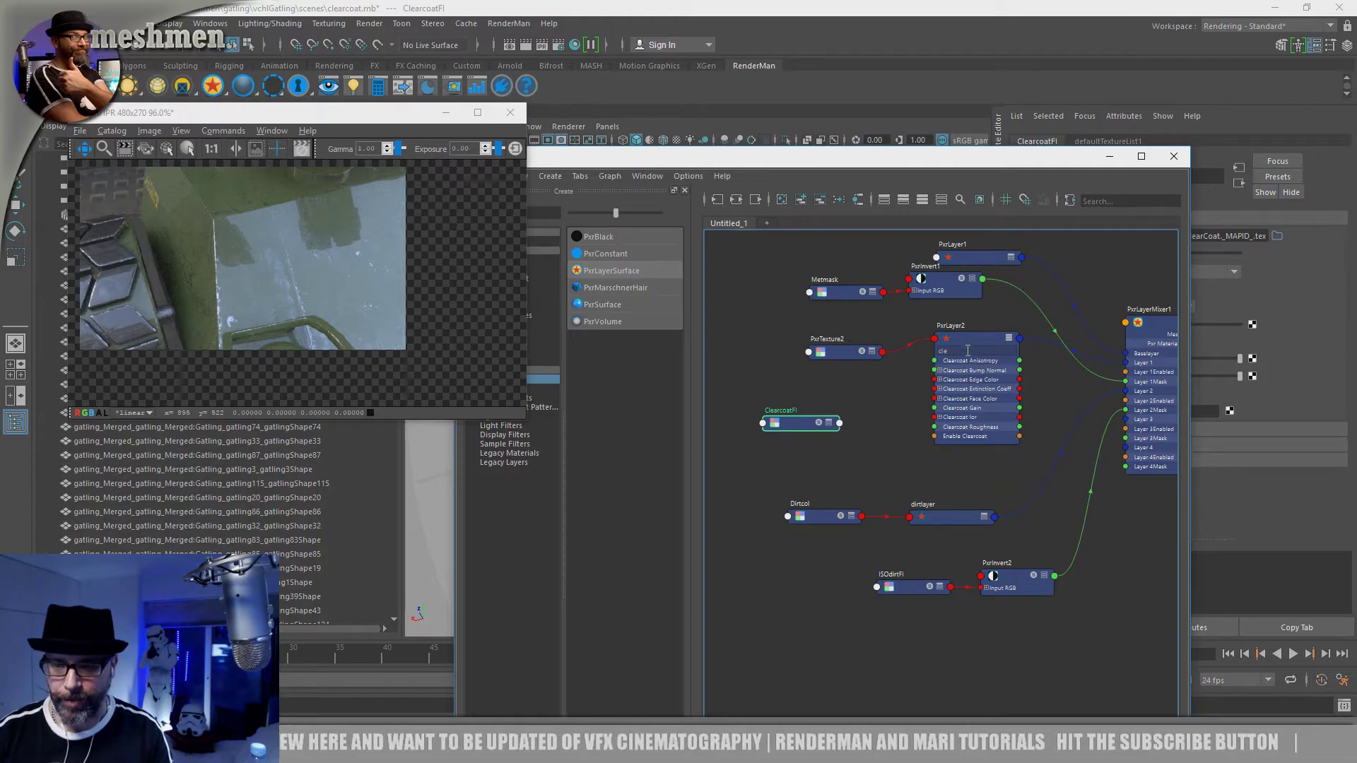
# Step: Clear PxrLayer2's attribute filter, shift the node slightly up, and filter its attributes by "cl"
pyautogui.press('BackSpace')
pyautogui.press('BackSpace')
pyautogui.press('BackSpace')
pyautogui.moveTo(979, 336)
pyautogui.mouseDown()
pyautogui.moveTo(978, 255)
pyautogui.moveTo(981, 320)
pyautogui.mouseUp()
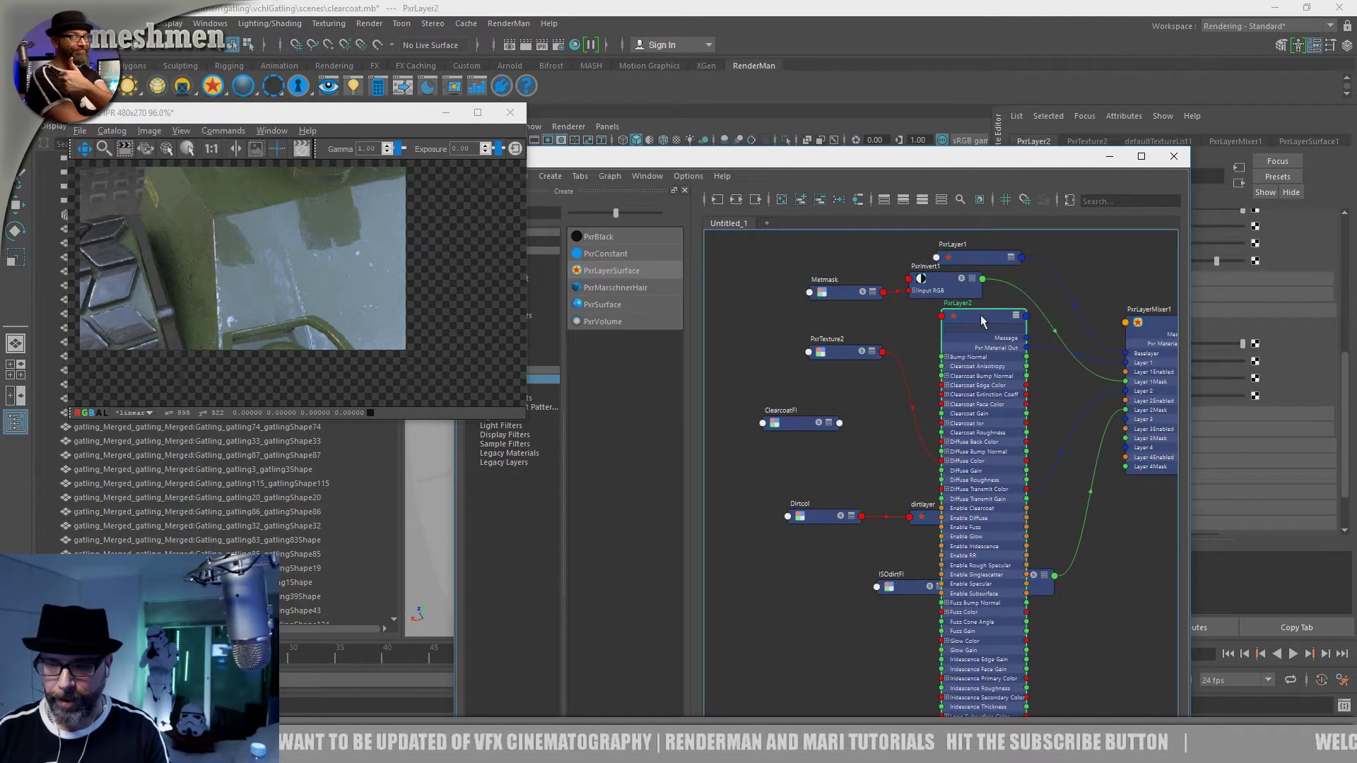
pyautogui.click(969, 330)
pyautogui.write('cl')
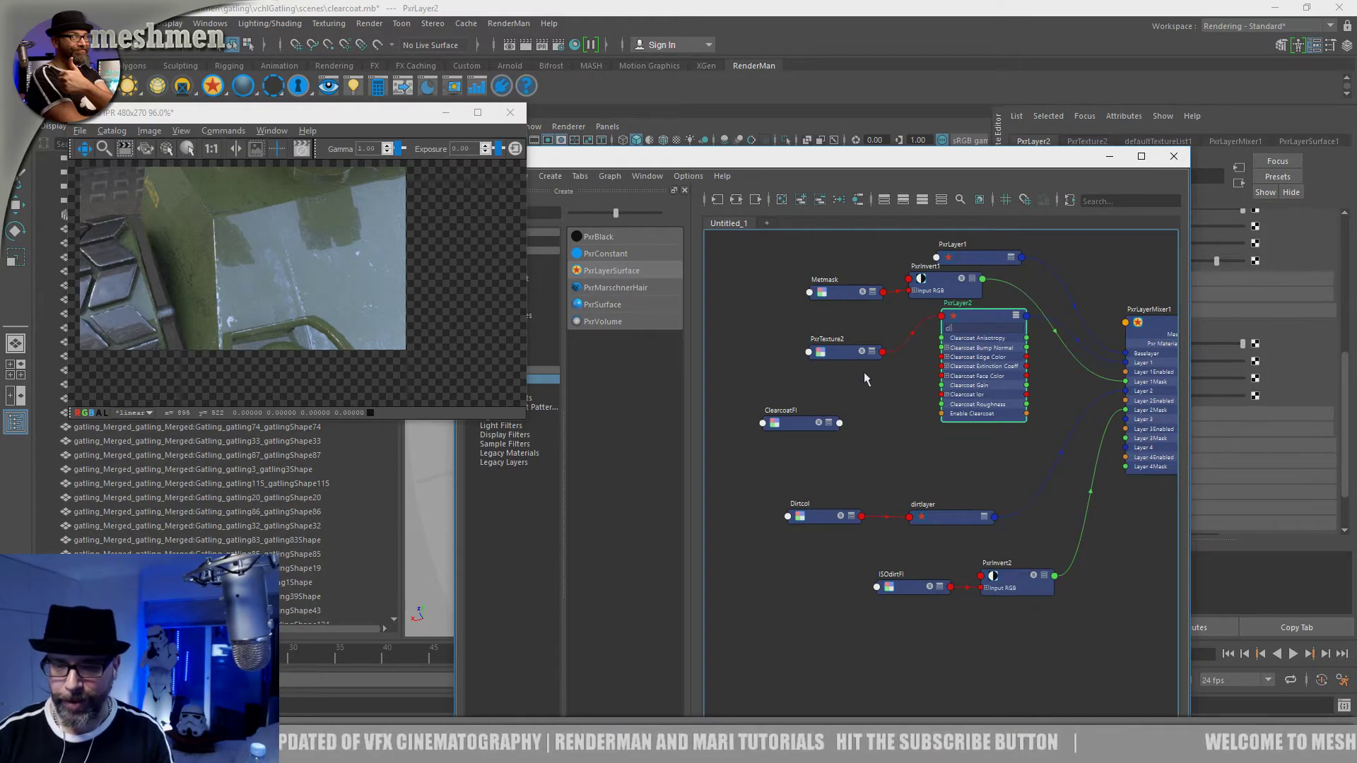
# Step: Expand ClearcoatFl and connect its Result RGBR output to PxrLayer2's Clearcoat Gain
pyautogui.click(863, 444)
pyautogui.click(796, 424)
pyautogui.press('3')
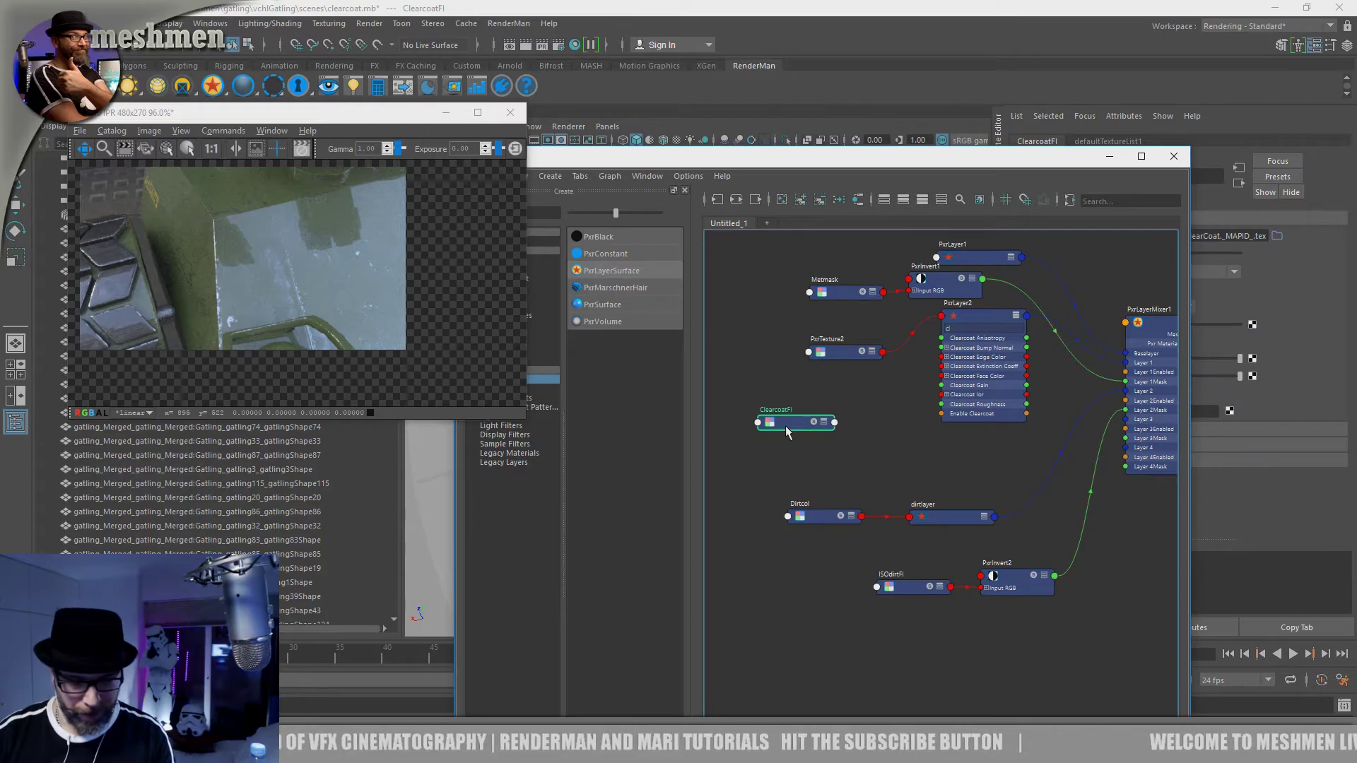
pyautogui.moveTo(834, 500); pyautogui.dragTo(942, 415)
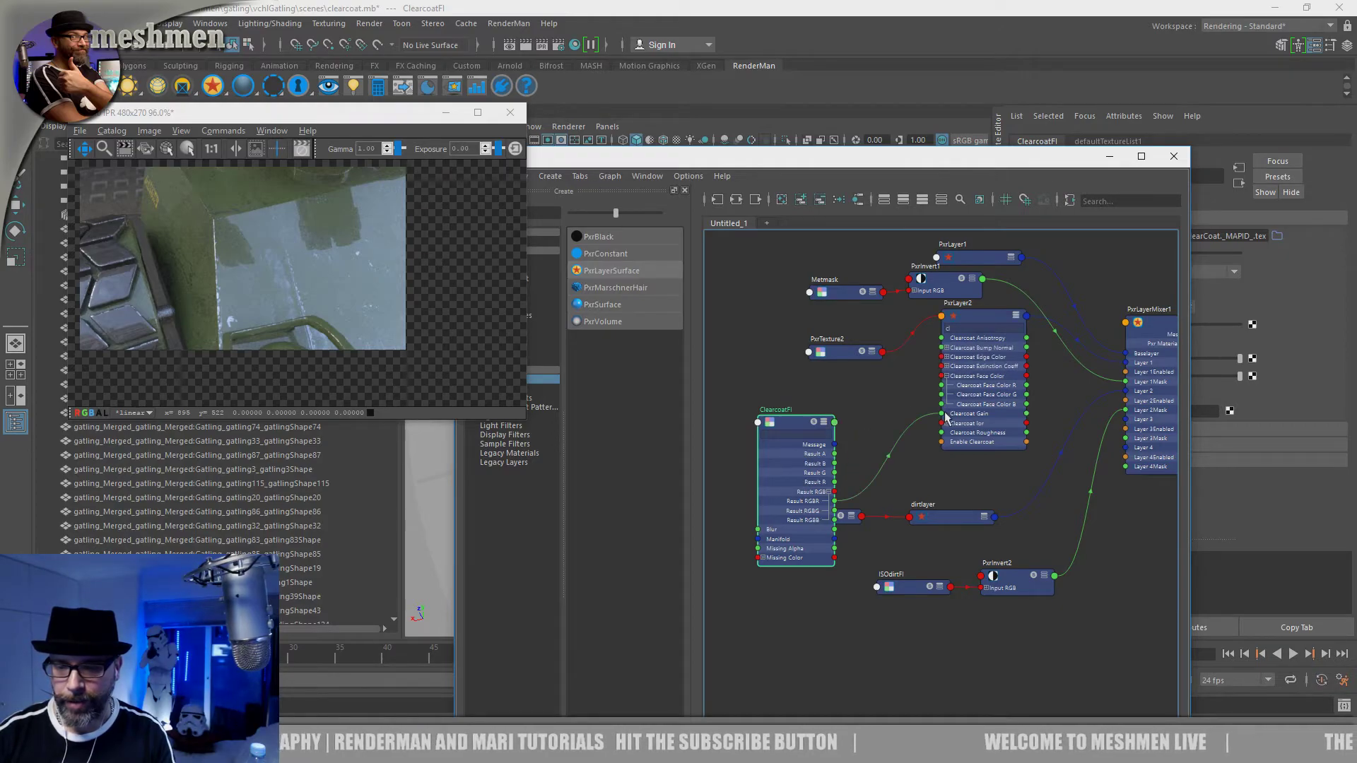
# Step: Collapse ClearcoatFl and PxrLayer2, shift PxrLayer2 lower, and place PxrTexture2 directly above ClearcoatFl
pyautogui.moveTo(980, 324); pyautogui.dragTo(986, 330)
pyautogui.click(802, 429)
pyautogui.press('1')
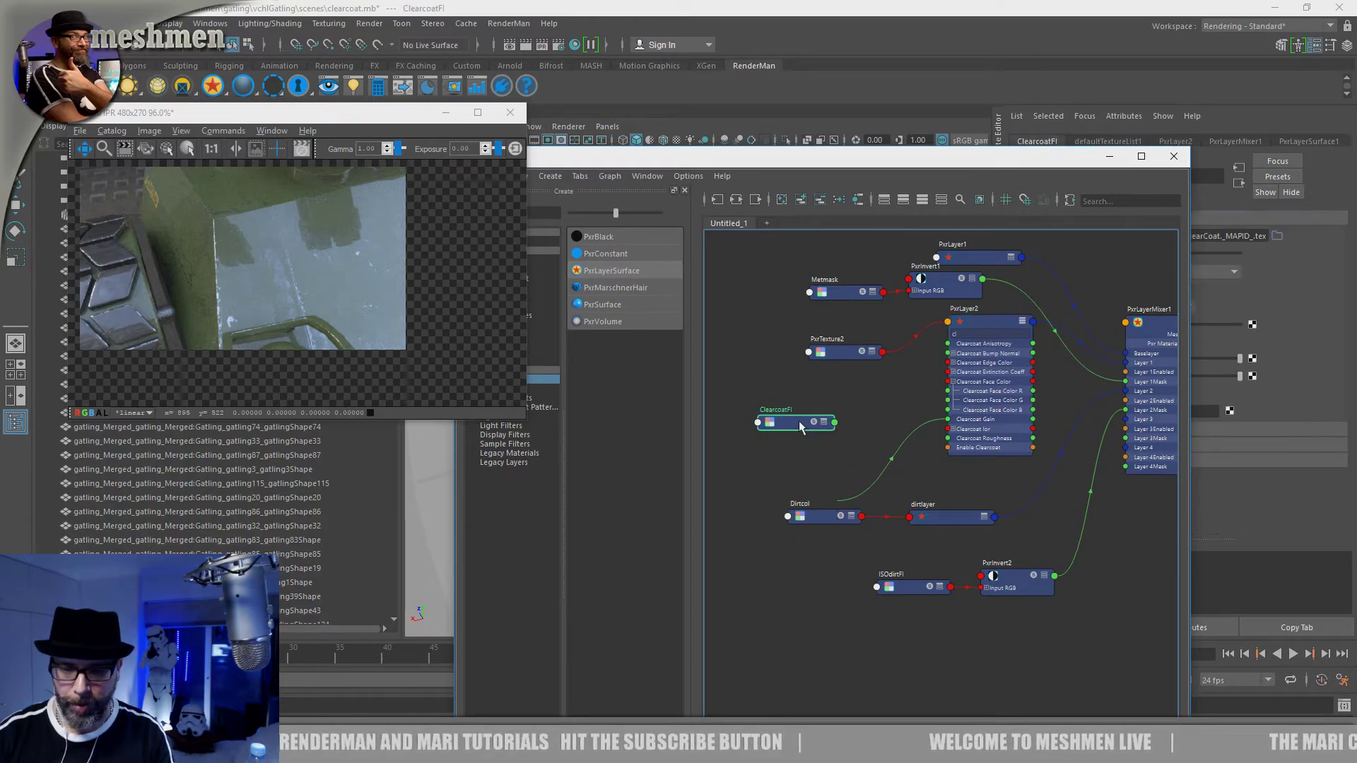
pyautogui.moveTo(801, 408); pyautogui.dragTo(798, 395)
pyautogui.click(975, 327)
pyautogui.press('1')
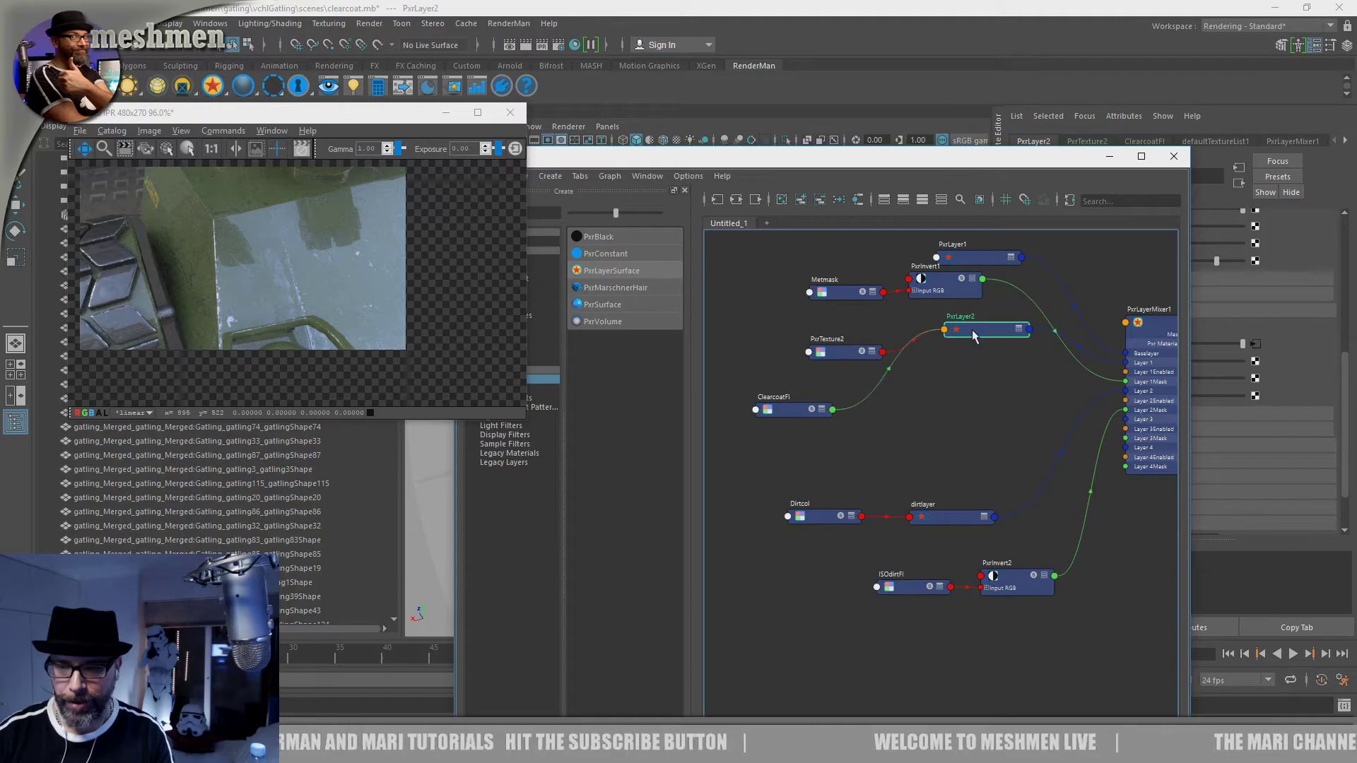
pyautogui.moveTo(975, 326); pyautogui.dragTo(977, 362)
pyautogui.moveTo(828, 356); pyautogui.dragTo(778, 356)
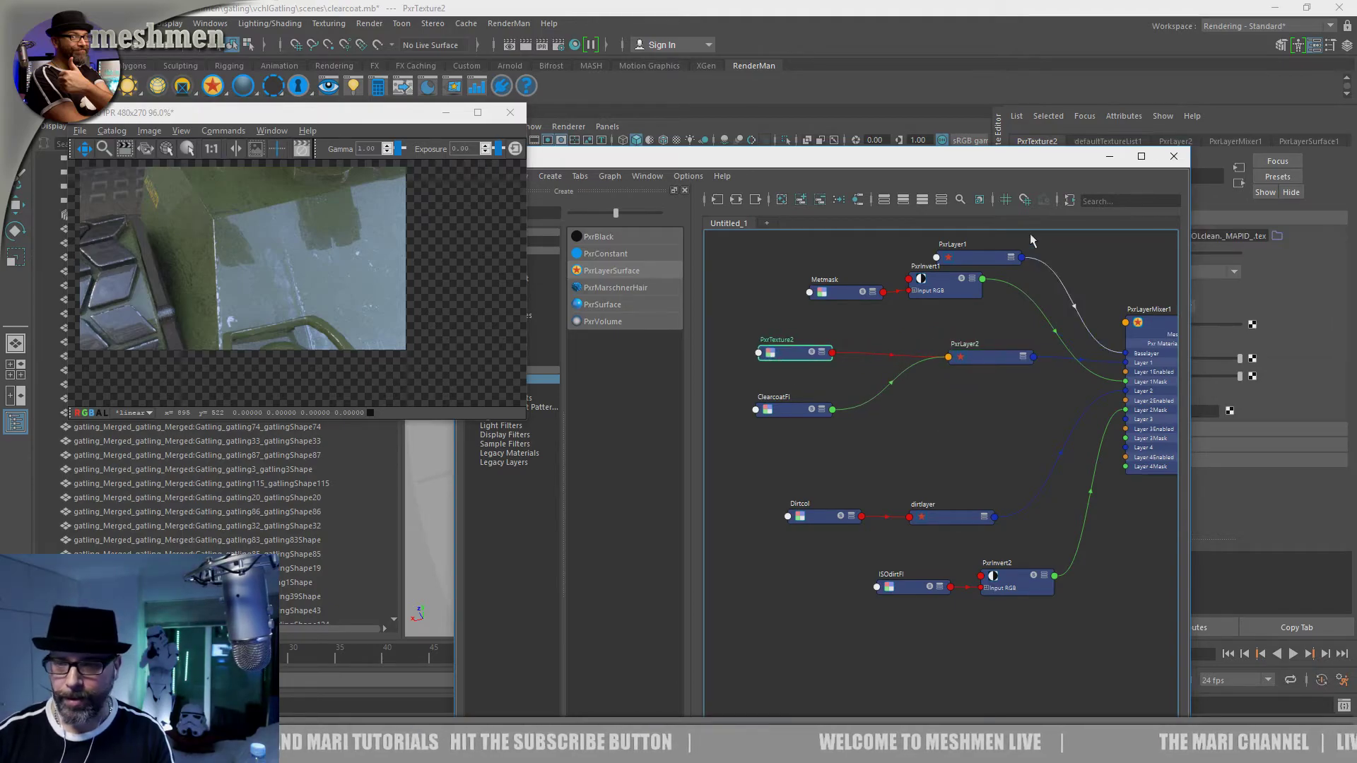
# Step: Uncover the viewport and examine the clear coat on the vehicle's flat panel from several camera angles in the live render
pyautogui.moveTo(950, 164); pyautogui.dragTo(983, 326)
pyautogui.moveTo(722, 325); pyautogui.dragTo(874, 318)
pyautogui.click(71, 86)
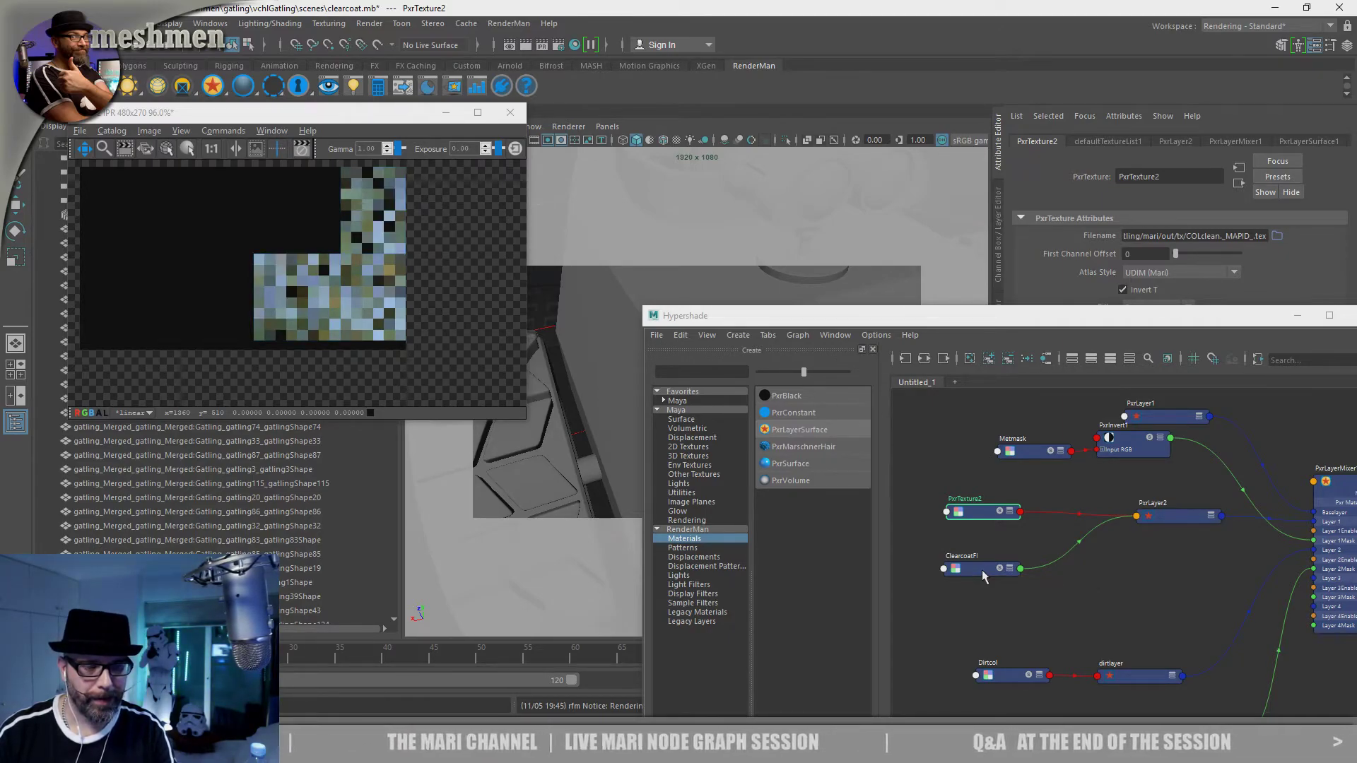
pyautogui.moveTo(338, 119); pyautogui.dragTo(364, 148)
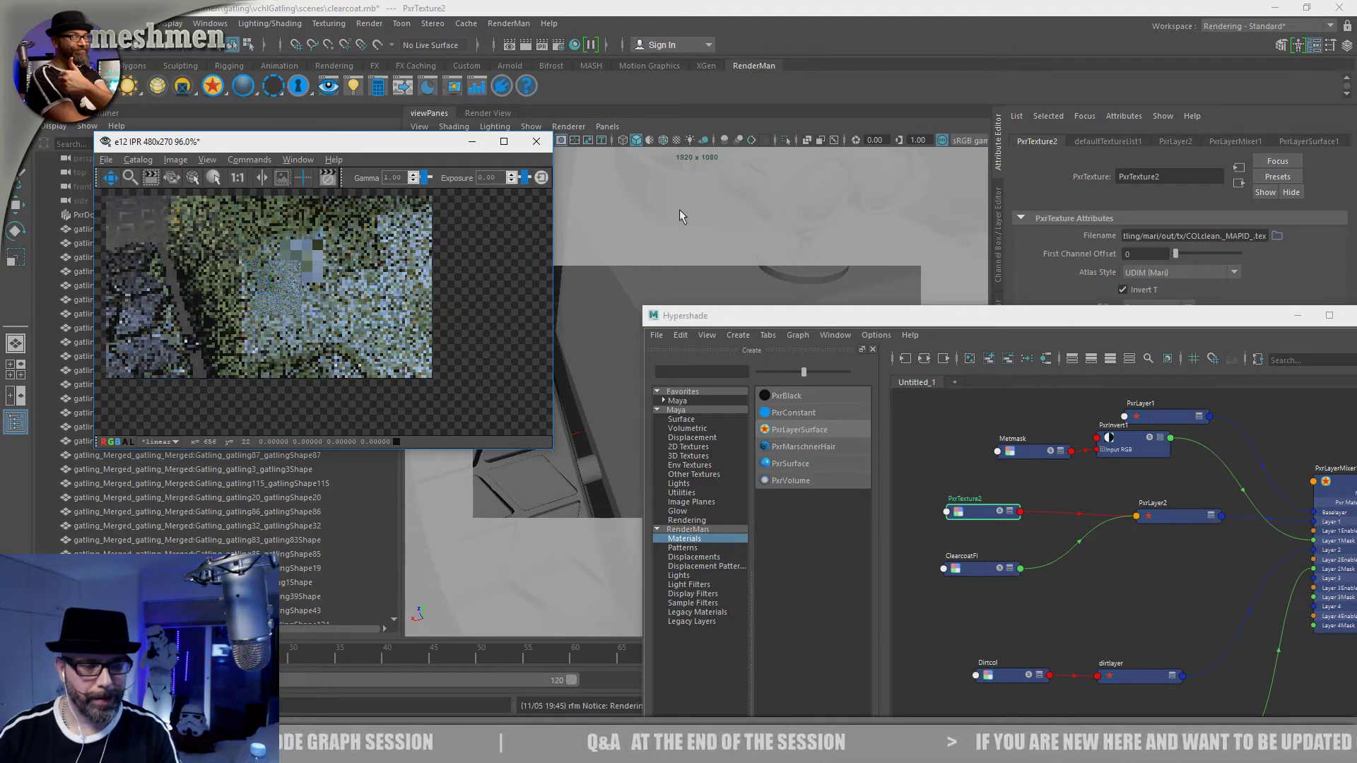
pyautogui.rightClick(354, 285)
pyautogui.click(506, 246)
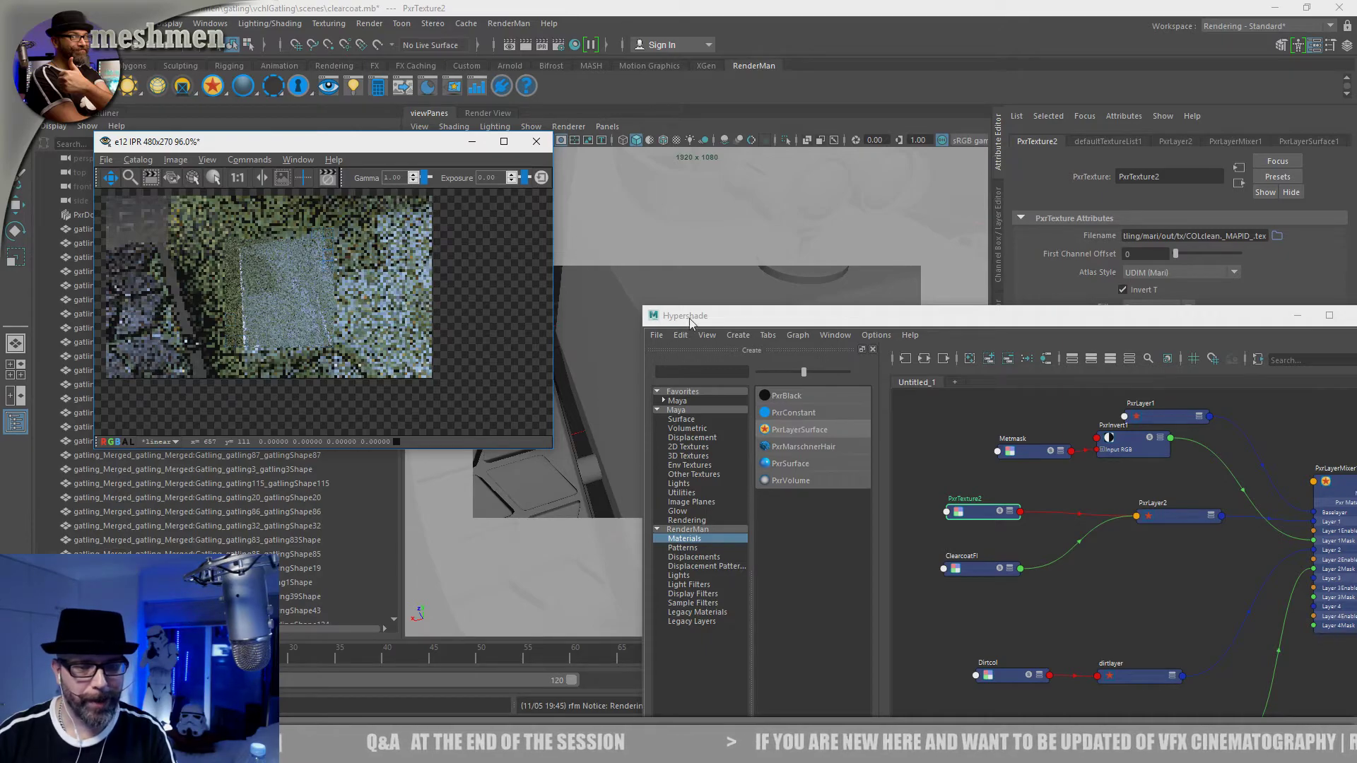
pyautogui.moveTo(766, 315); pyautogui.dragTo(799, 344)
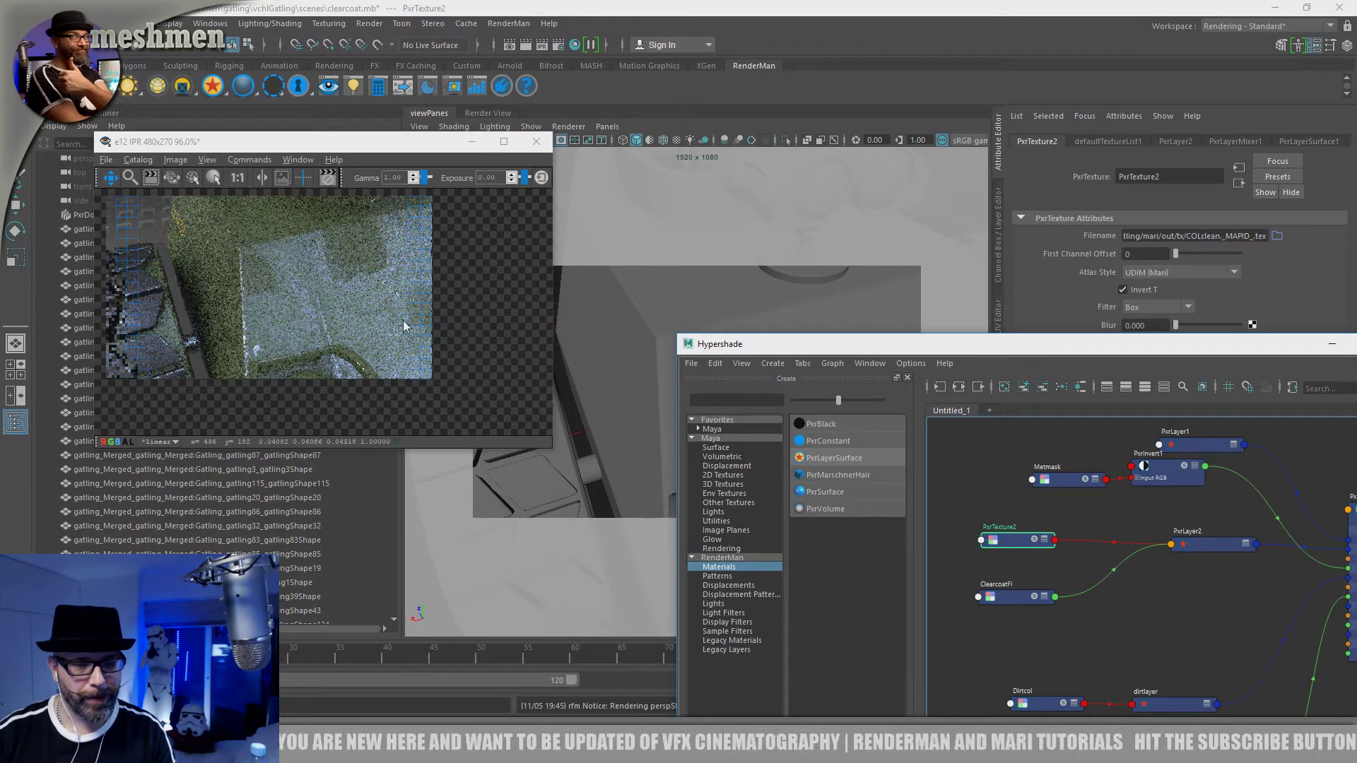
pyautogui.keyDown('alt'); pyautogui.moveTo(710, 291); pyautogui.dragTo(639, 285); pyautogui.keyUp('alt')
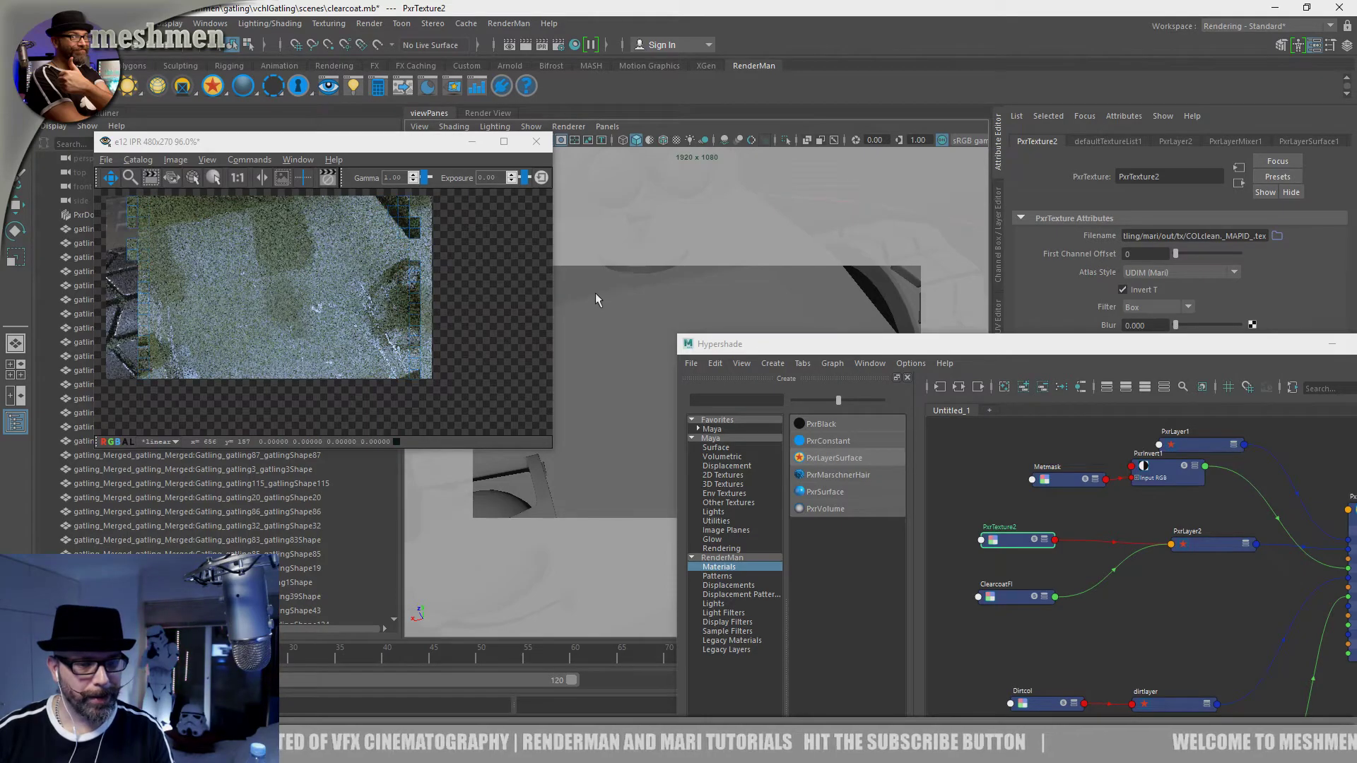
pyautogui.keyDown('alt'); pyautogui.moveTo(616, 287); pyautogui.dragTo(629, 279); pyautogui.keyUp('alt')
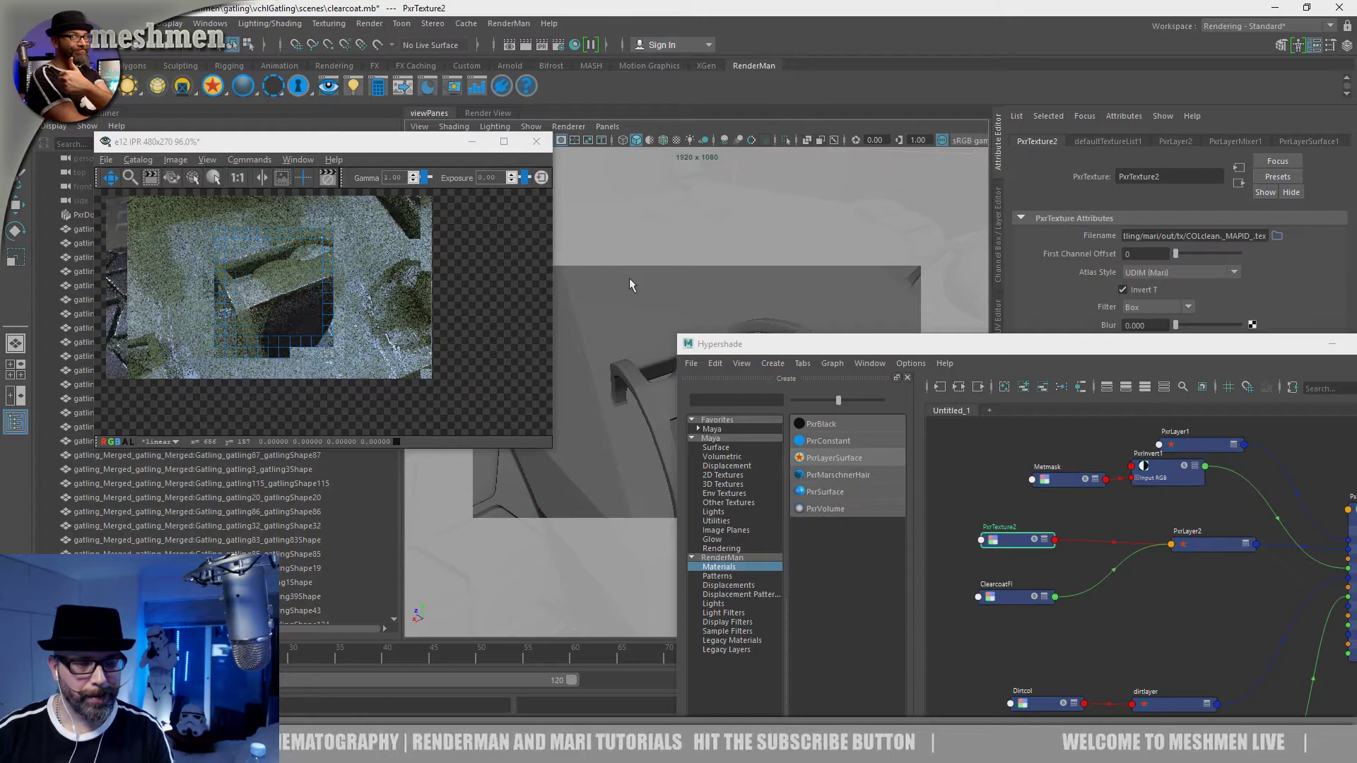
pyautogui.keyDown('alt'); pyautogui.moveTo(684, 284); pyautogui.dragTo(659, 323, button='middle'); pyautogui.keyUp('alt')
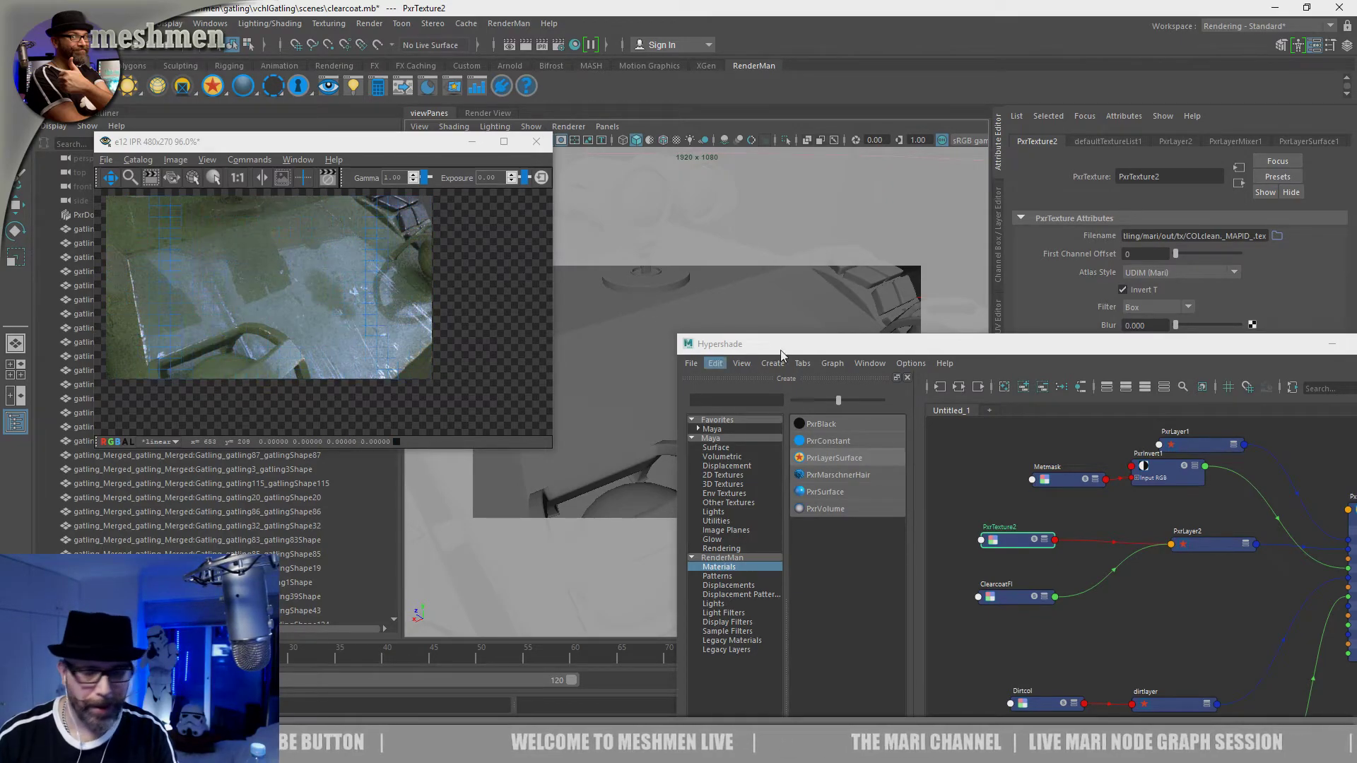
# Step: Select PxrLayer2 and reposition the Hypershade window so the layer's Clear Coat attributes are accessible
pyautogui.moveTo(847, 347); pyautogui.dragTo(725, 172)
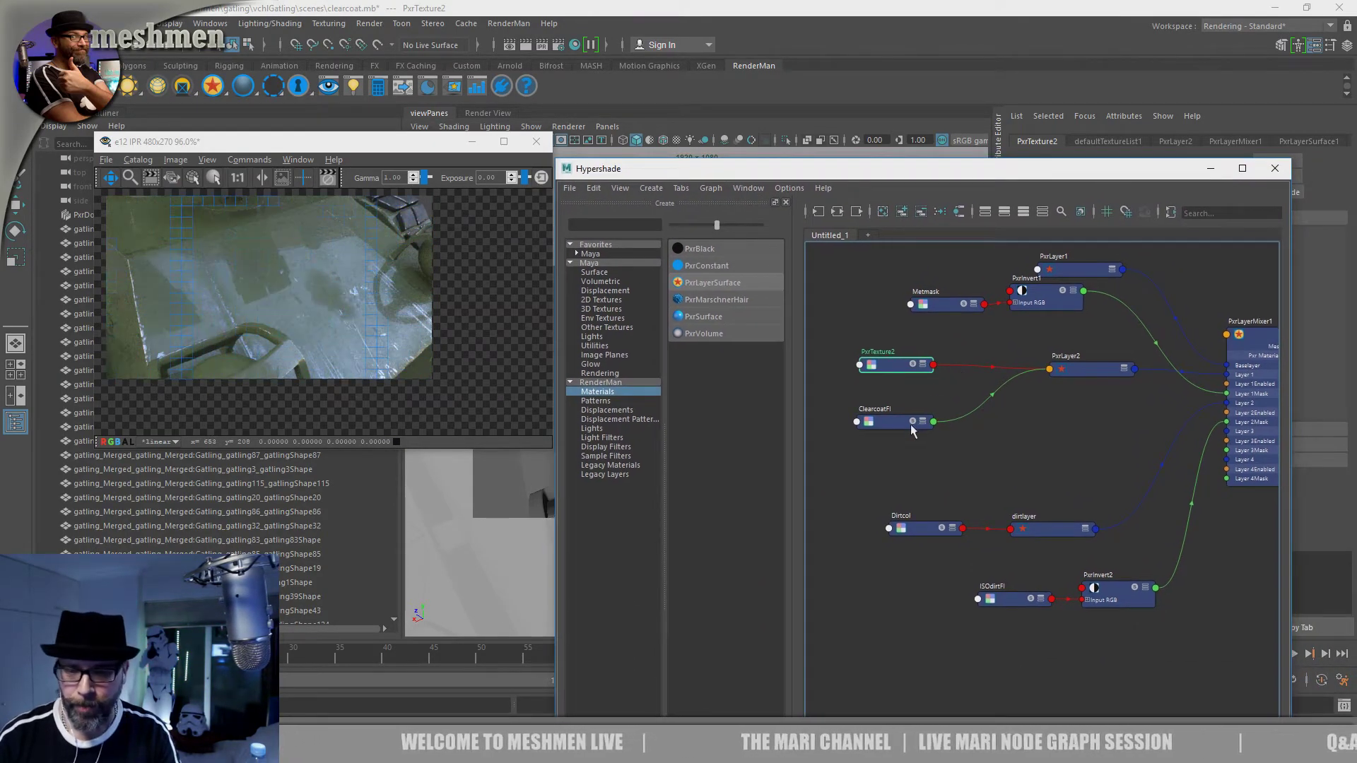
pyautogui.click(1060, 370)
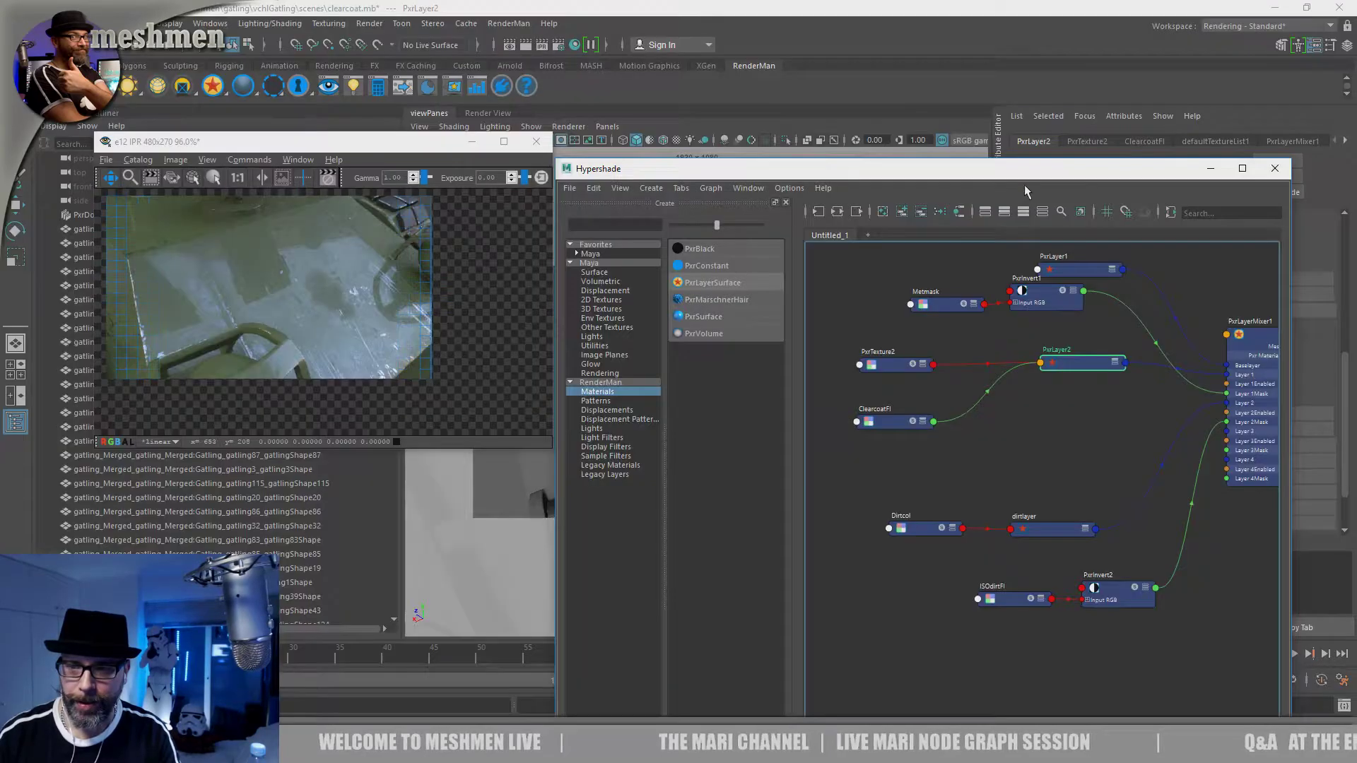
pyautogui.moveTo(1024, 185); pyautogui.dragTo(997, 217)
pyautogui.moveTo(1037, 393); pyautogui.dragTo(1031, 396)
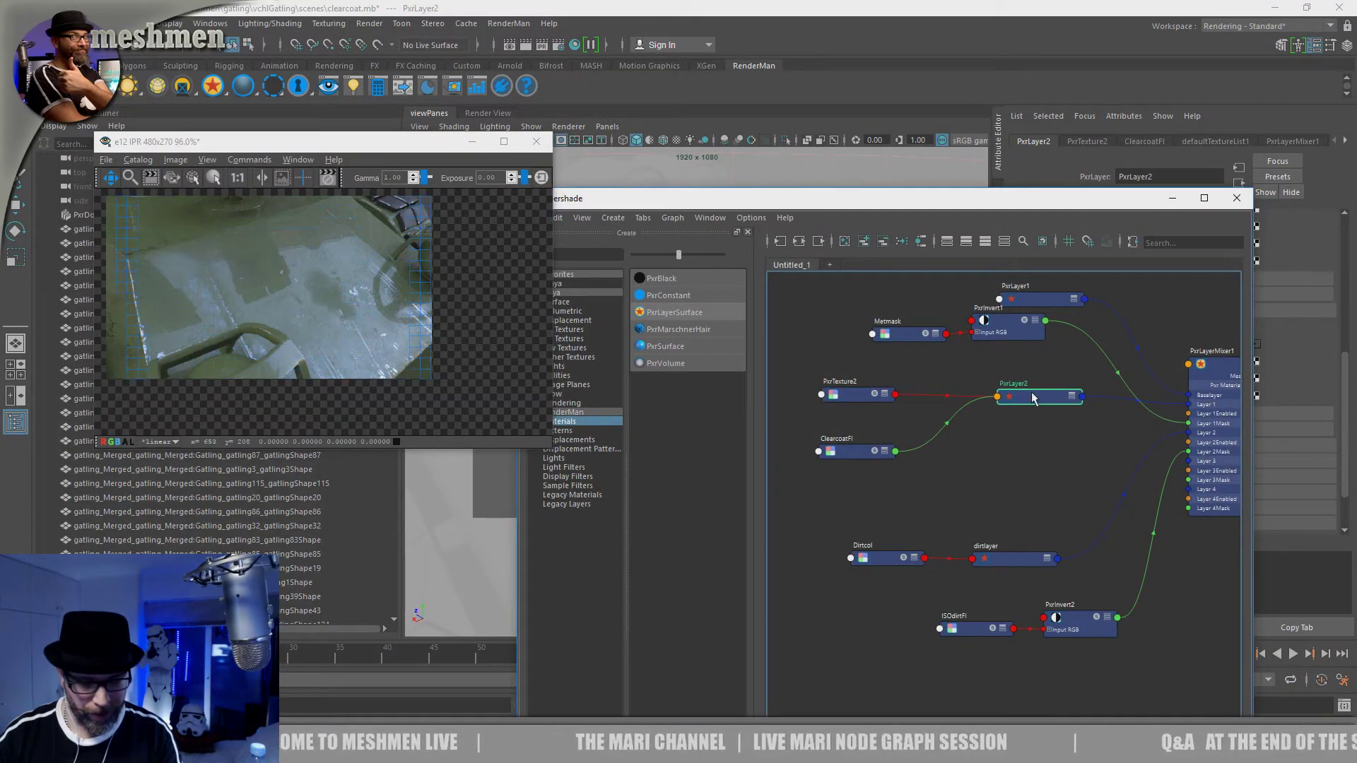
pyautogui.press('3')
pyautogui.press('1')
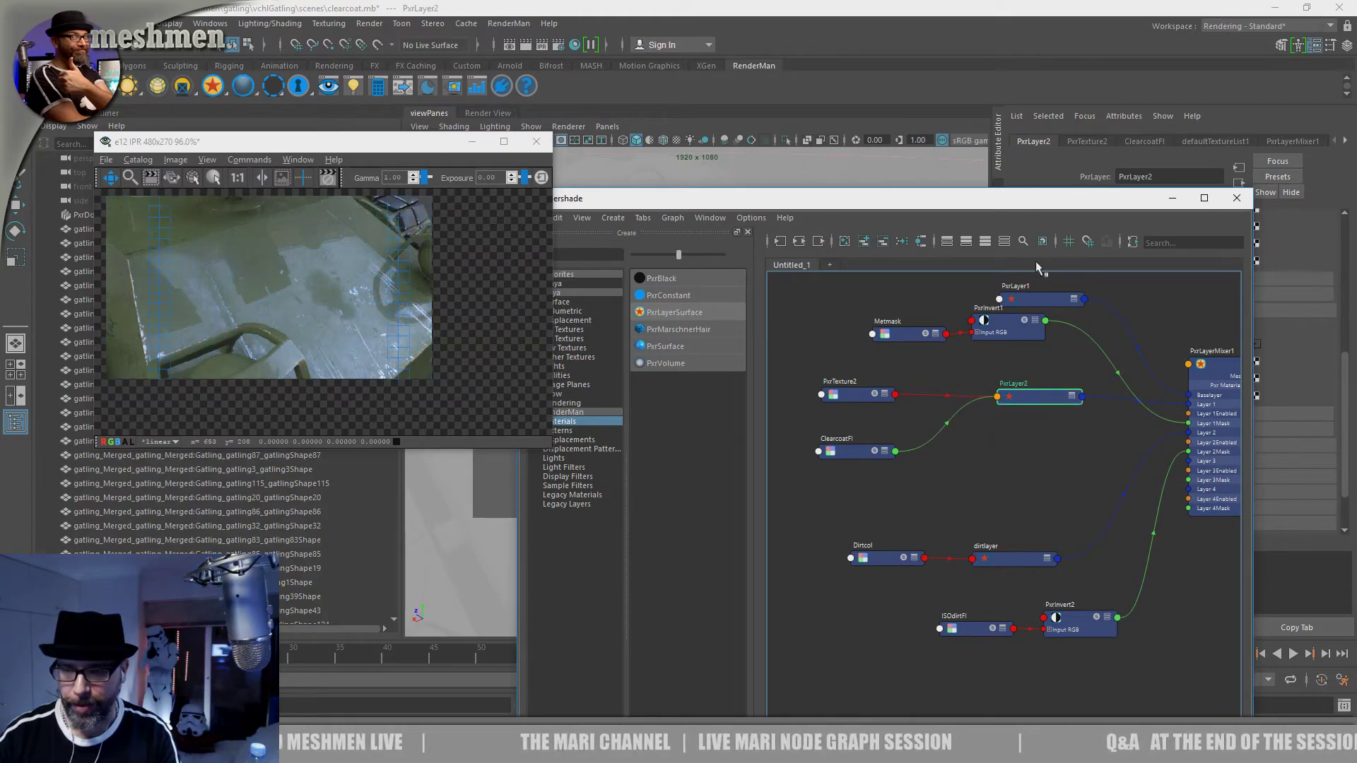
pyautogui.moveTo(1065, 197); pyautogui.dragTo(1032, 465)
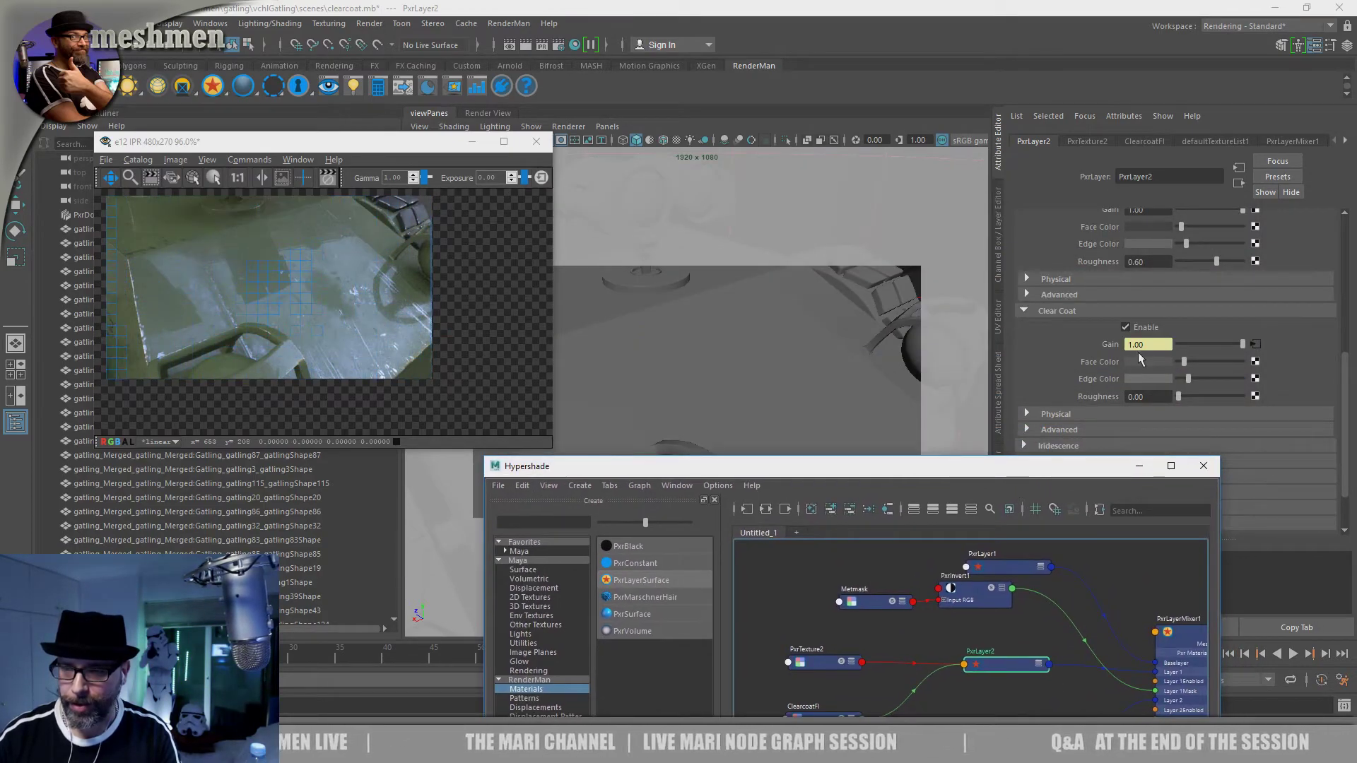
# Step: Try PxrLayer2's clear coat with a white Edge Color and a mid-grey Face Color, inspecting the panel up close
pyautogui.click(1188, 378)
pyautogui.moveTo(1188, 379); pyautogui.dragTo(1179, 362)
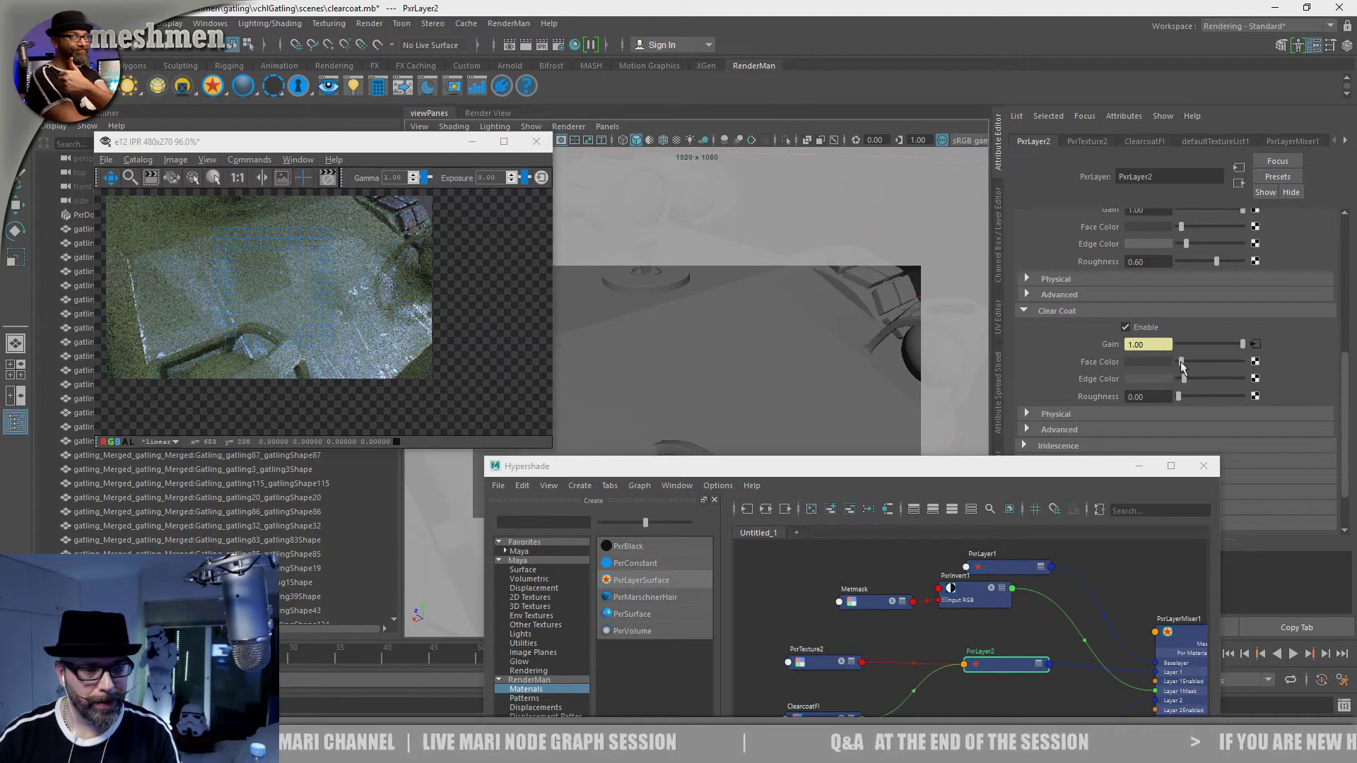
pyautogui.moveTo(1184, 379); pyautogui.dragTo(1245, 381)
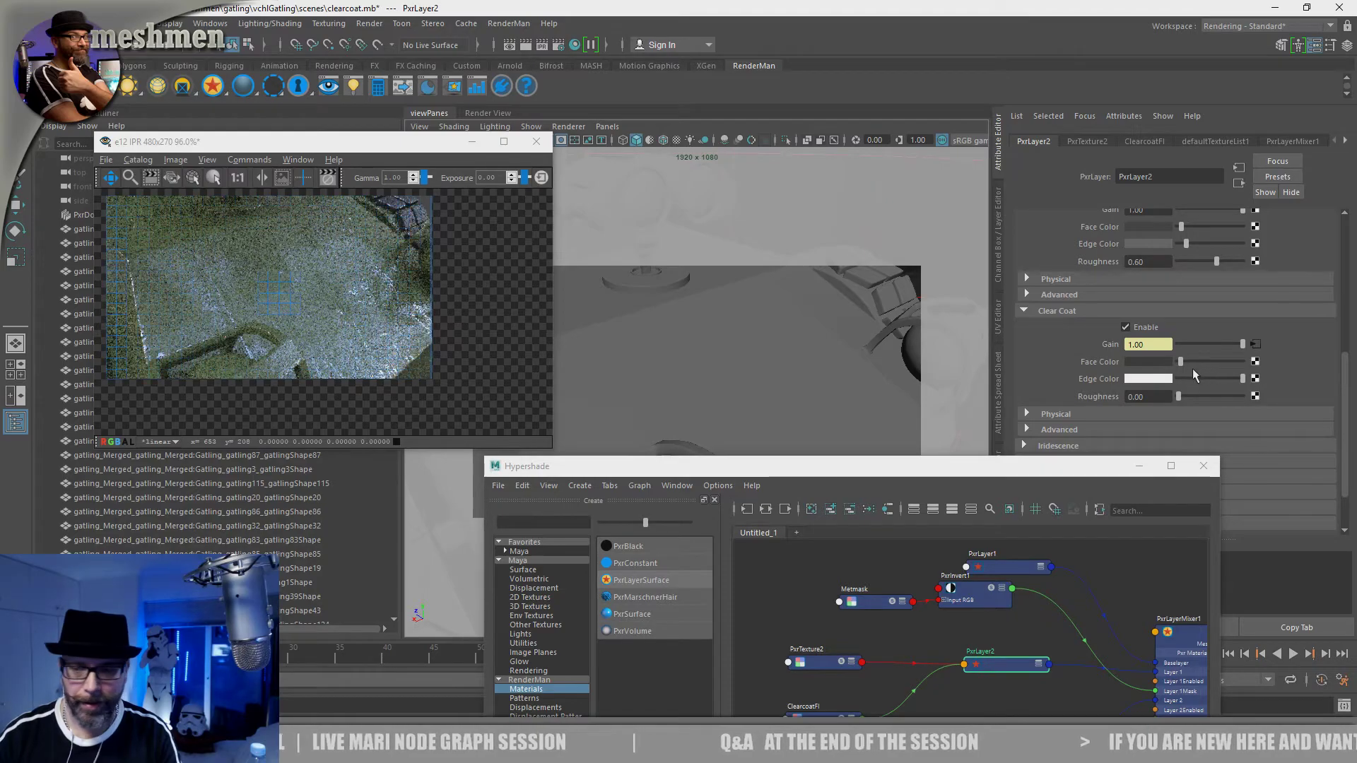
pyautogui.moveTo(1181, 361); pyautogui.dragTo(1197, 362)
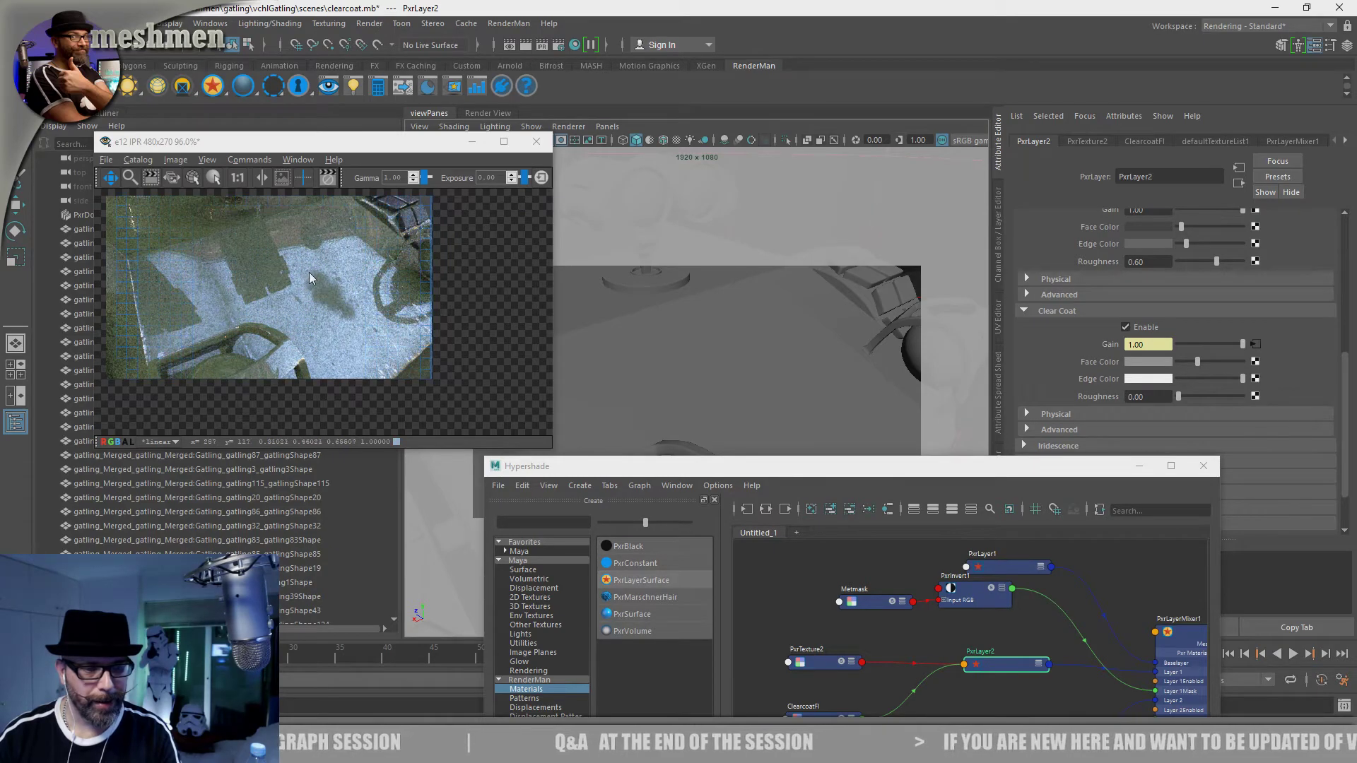
pyautogui.keyDown('alt'); pyautogui.moveTo(586, 352); pyautogui.dragTo(694, 348, button='middle'); pyautogui.keyUp('alt')
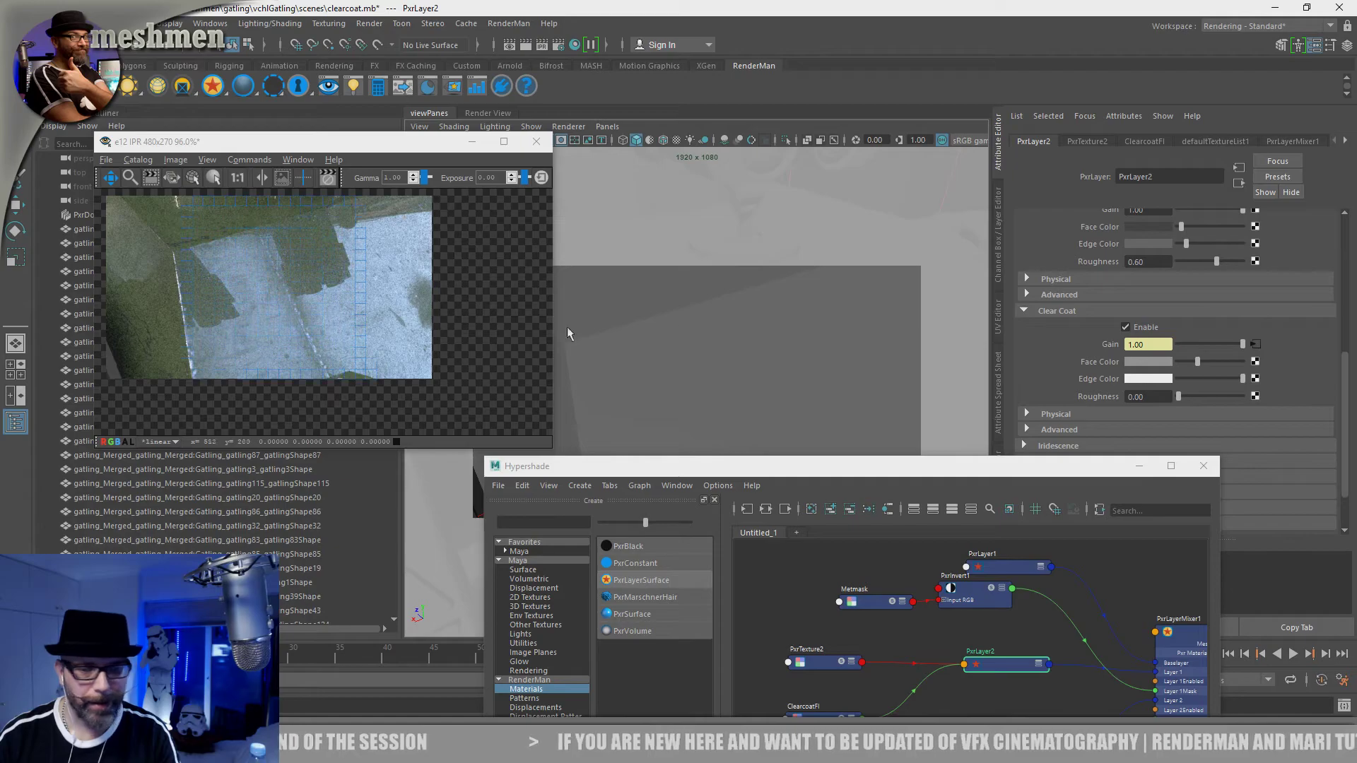
# Step: Darken PxrLayer2's clear coat Face Color to near black, set its Edge Color to mid grey, and check the reflections from other angles
pyautogui.moveTo(1197, 362); pyautogui.dragTo(1180, 363)
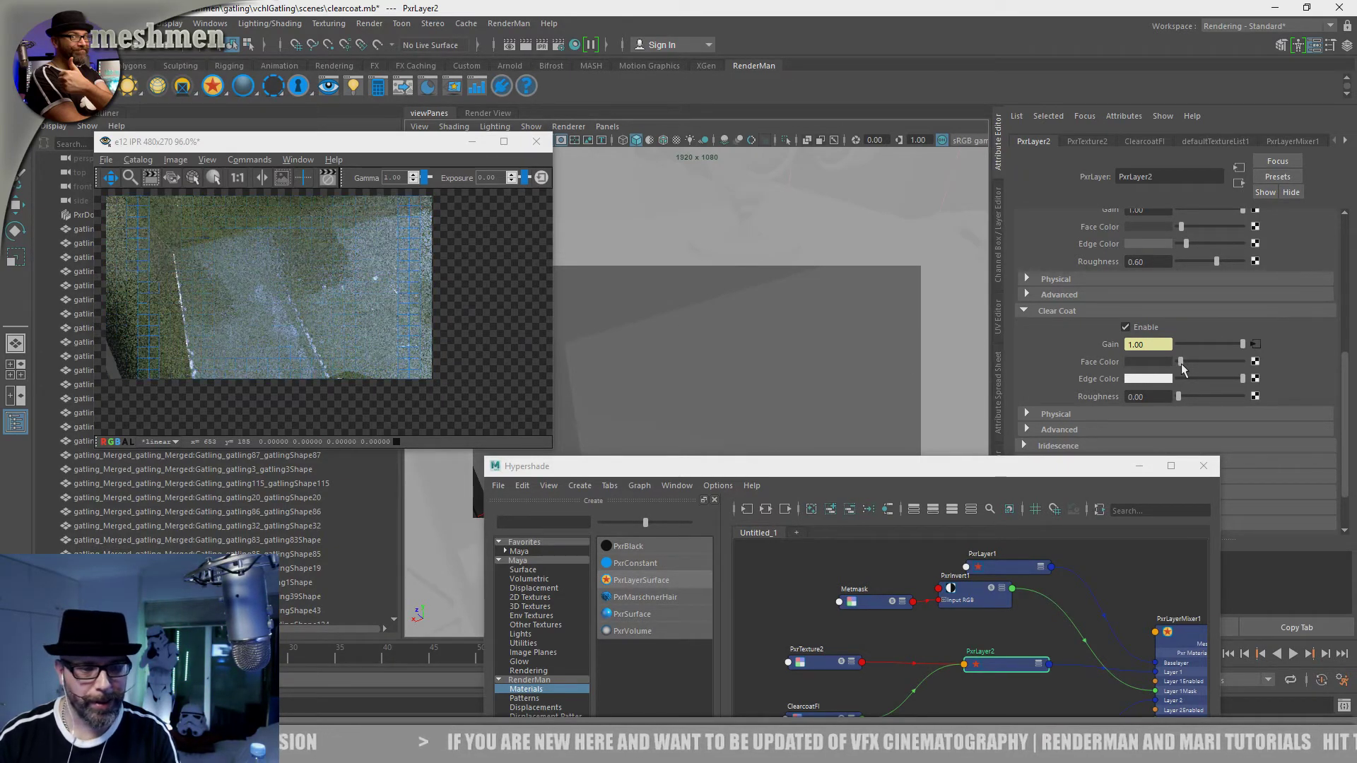
pyautogui.click(1194, 378)
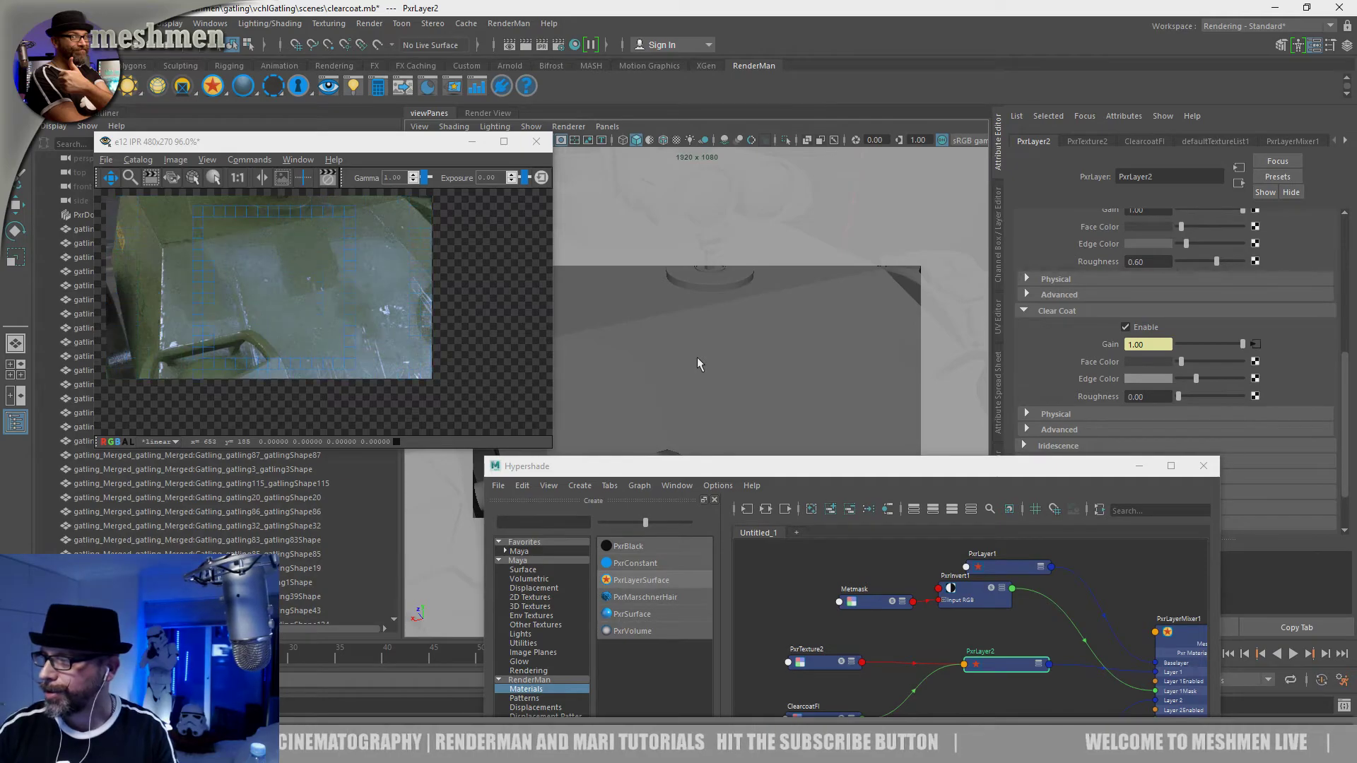
pyautogui.keyDown('alt'); pyautogui.moveTo(690, 358); pyautogui.dragTo(693, 359); pyautogui.keyUp('alt')
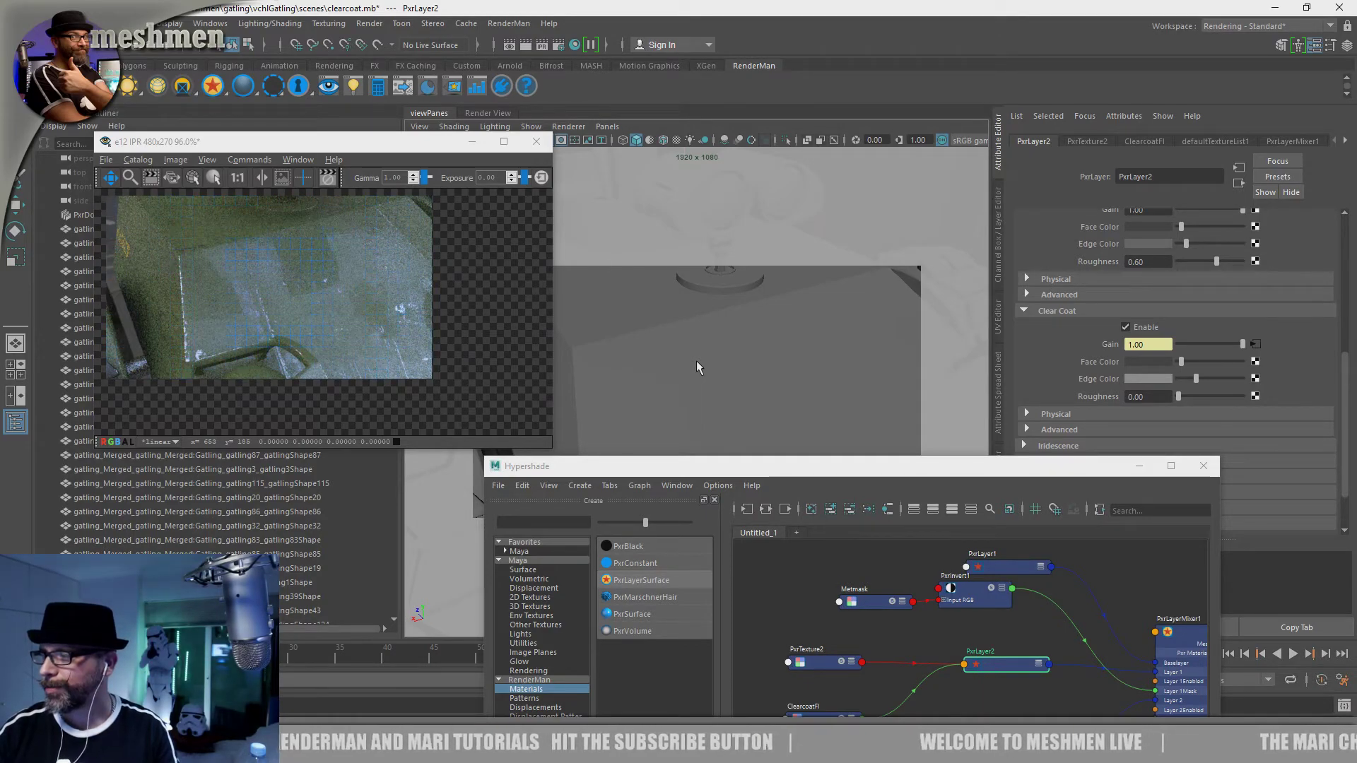
pyautogui.keyDown('alt'); pyautogui.moveTo(697, 362); pyautogui.dragTo(714, 368); pyautogui.keyUp('alt')
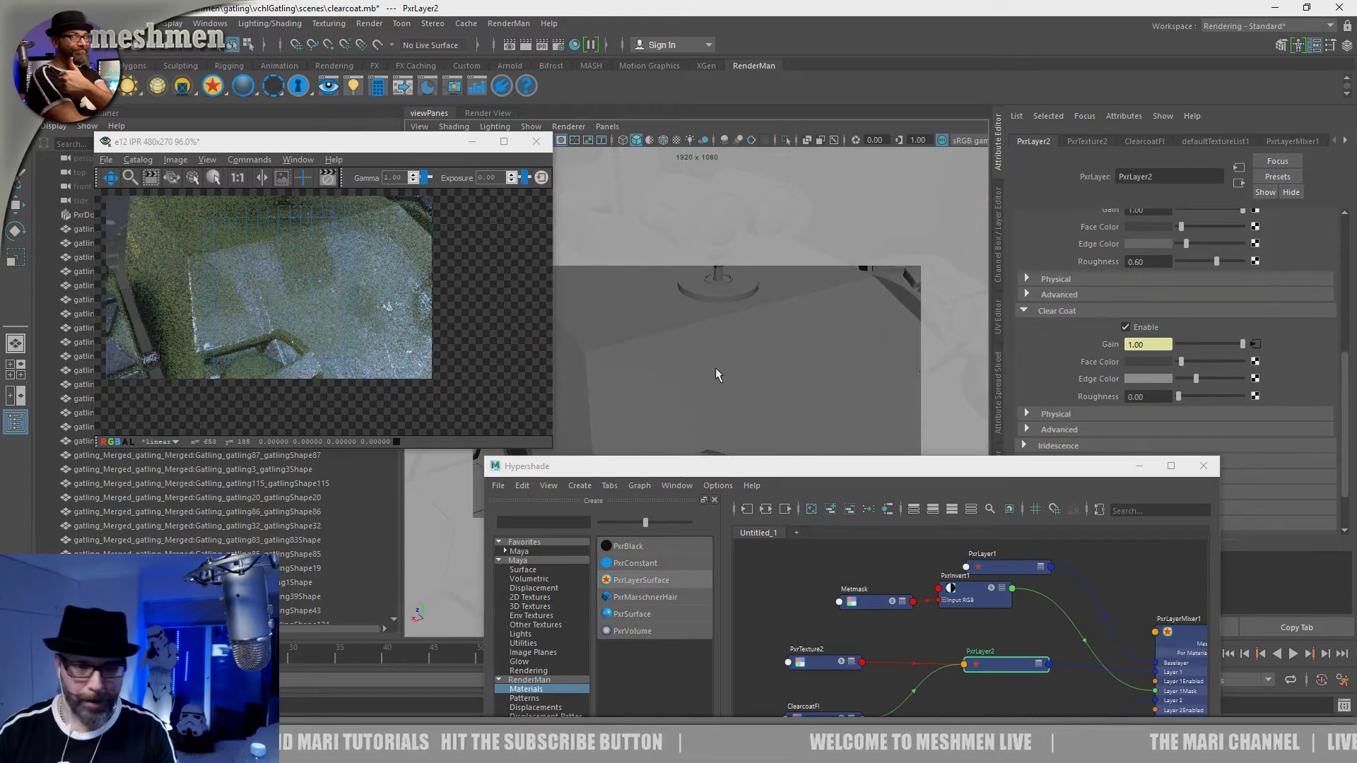
# Step: Collapse the PxrLayerMixer1 node and enable its Layer 2, the dirtlayer
pyautogui.moveTo(740, 471); pyautogui.dragTo(590, 467)
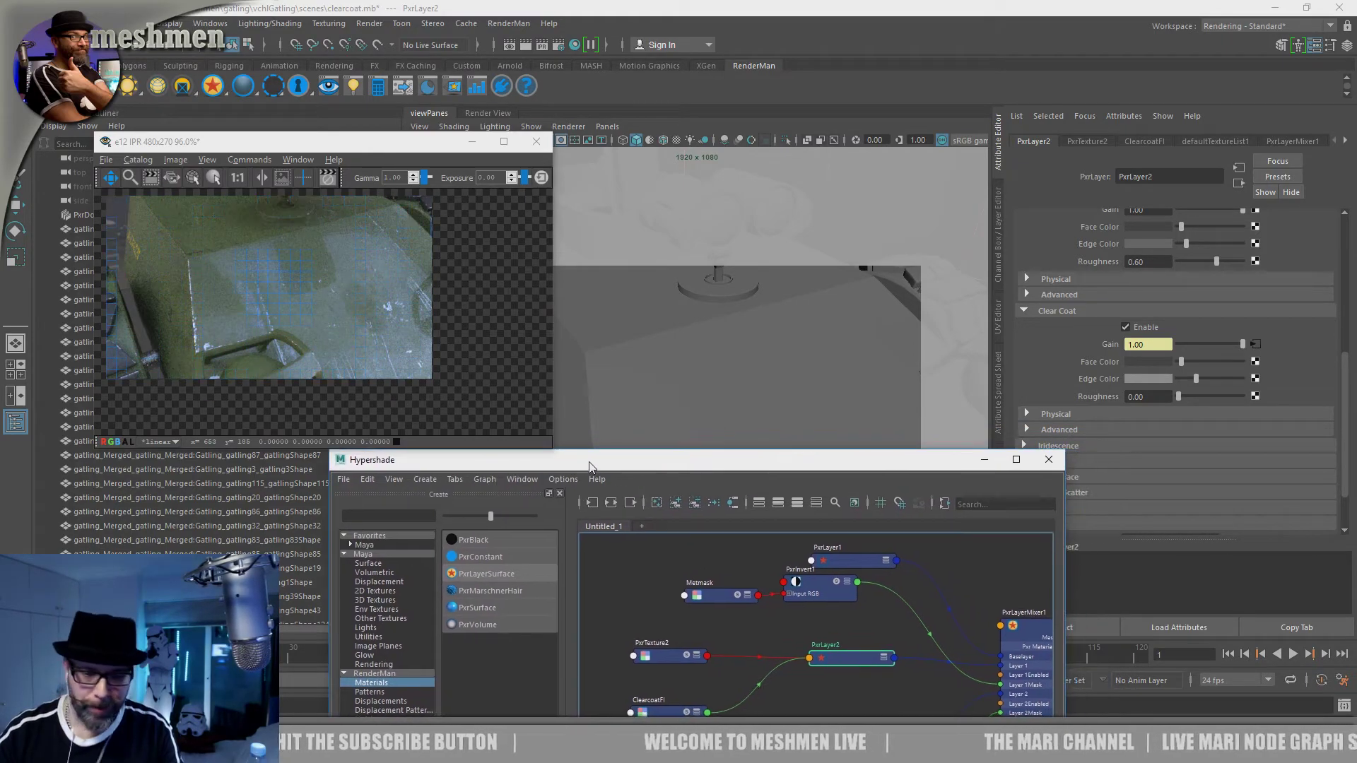
pyautogui.moveTo(718, 476); pyautogui.dragTo(565, 509)
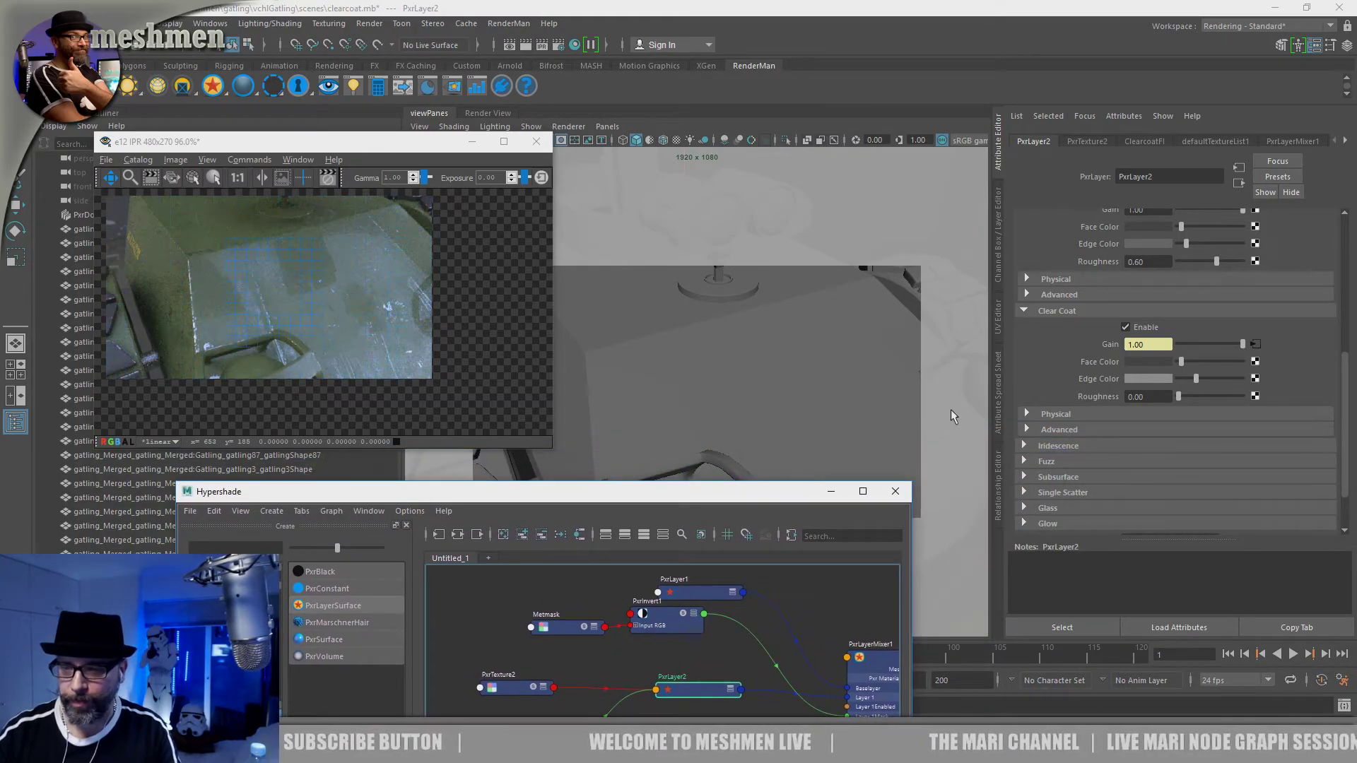
pyautogui.keyDown('alt'); pyautogui.moveTo(854, 619); pyautogui.dragTo(734, 584, button='middle'); pyautogui.keyUp('alt')
pyautogui.click(757, 620)
pyautogui.moveTo(760, 623); pyautogui.dragTo(749, 625)
pyautogui.press('1')
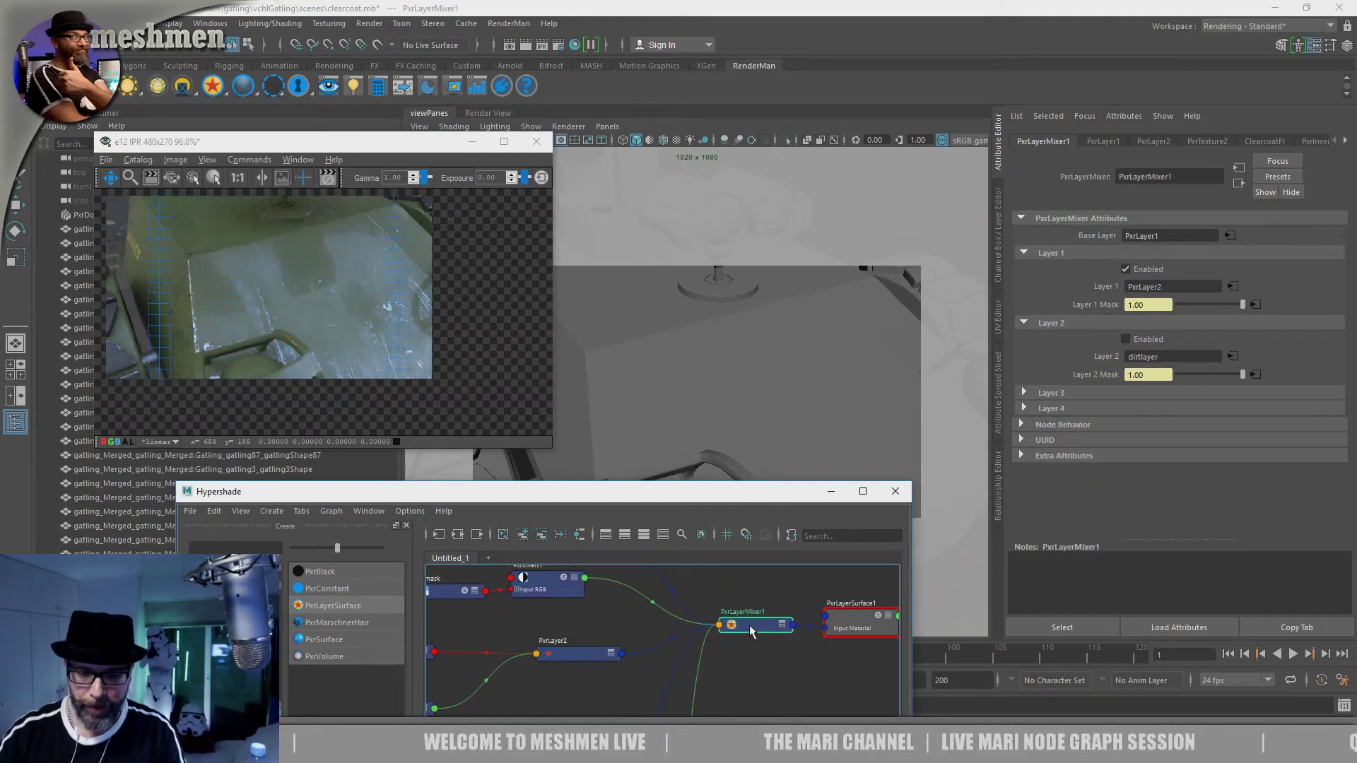
pyautogui.keyDown('alt'); pyautogui.moveTo(741, 389); pyautogui.dragTo(969, 386); pyautogui.keyUp('alt')
pyautogui.click(1126, 340)
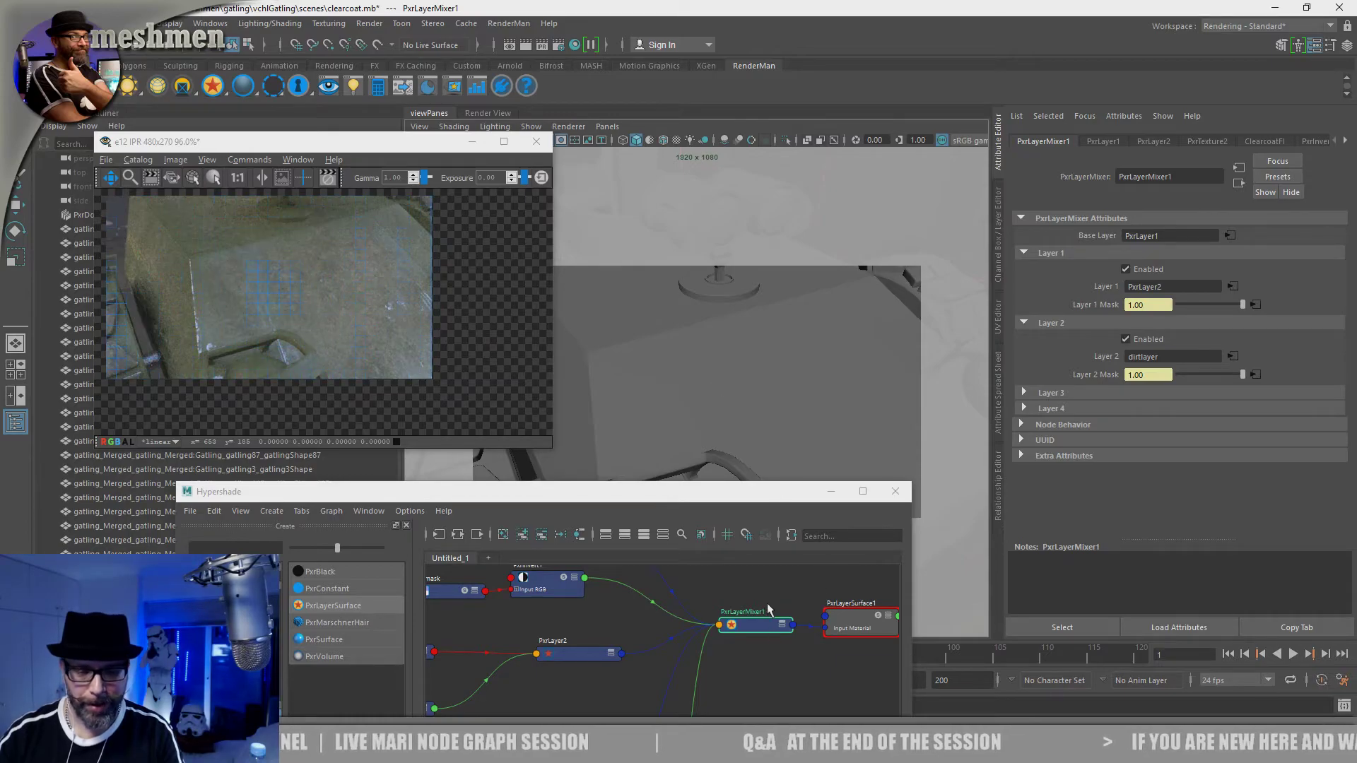
# Step: Inspect the ISOdirtFl and PxrInvert2 dirt mask nodes and spread them slightly apart
pyautogui.moveTo(689, 499); pyautogui.dragTo(752, 335)
pyautogui.keyDown('alt'); pyautogui.moveTo(762, 608); pyautogui.dragTo(790, 587, button='middle'); pyautogui.keyUp('alt')
pyautogui.moveTo(600, 646); pyautogui.dragTo(595, 643)
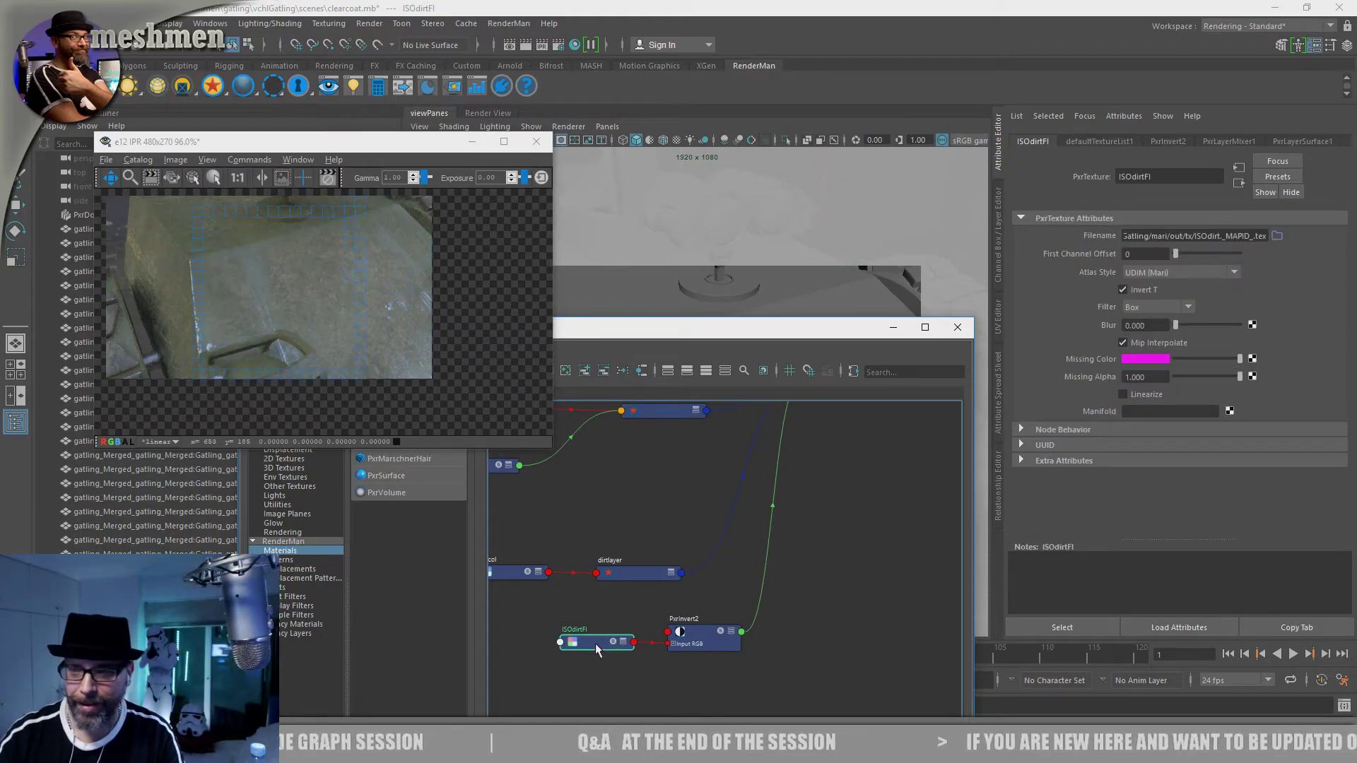
pyautogui.click(596, 684)
pyautogui.click(596, 643)
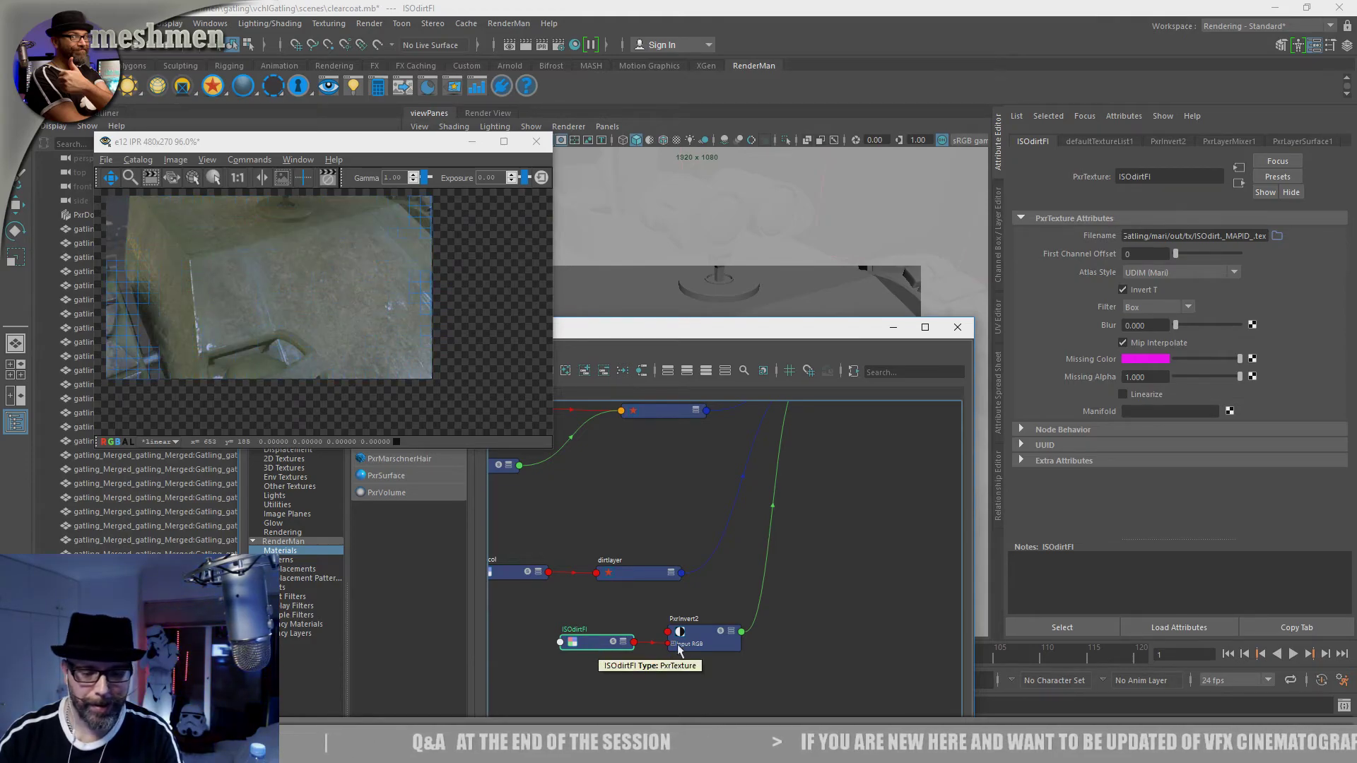
pyautogui.click(709, 641)
pyautogui.moveTo(707, 641); pyautogui.dragTo(711, 642)
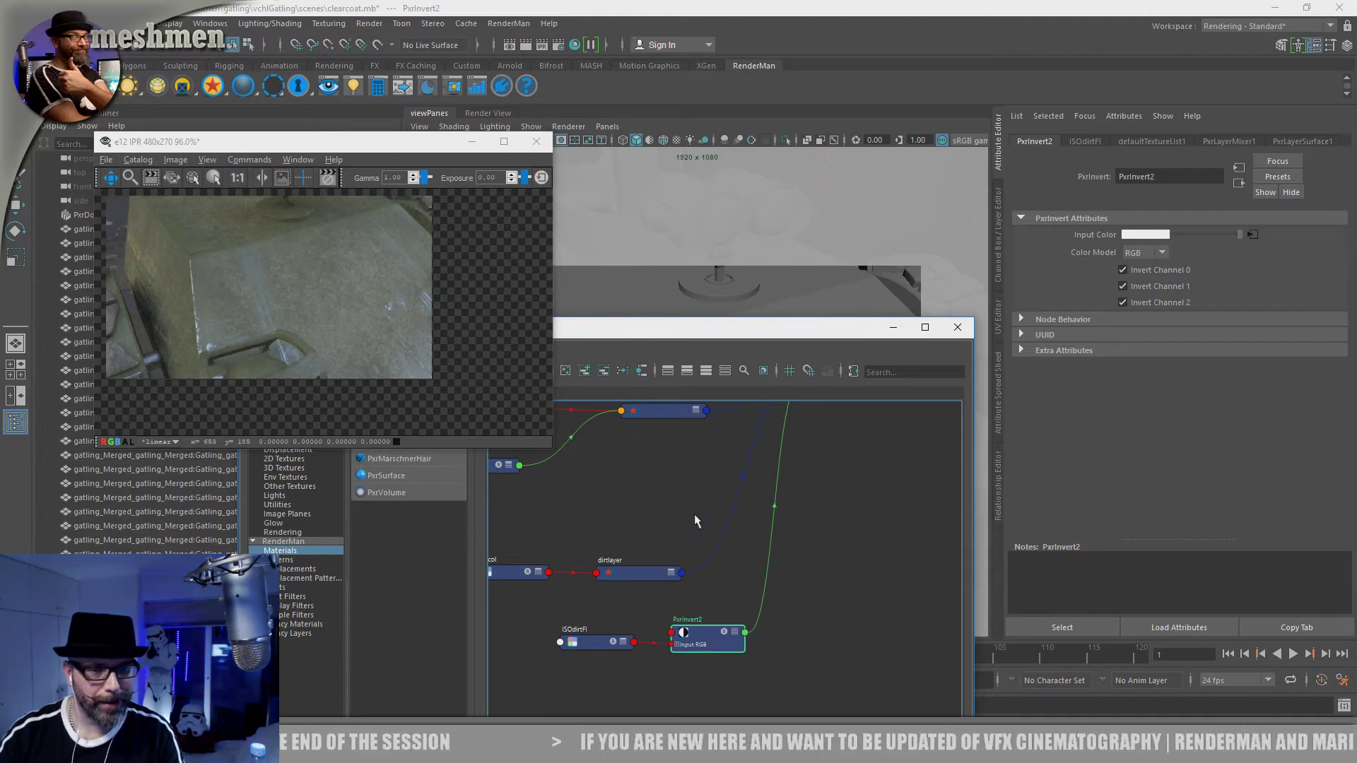
pyautogui.moveTo(700, 642); pyautogui.dragTo(705, 656)
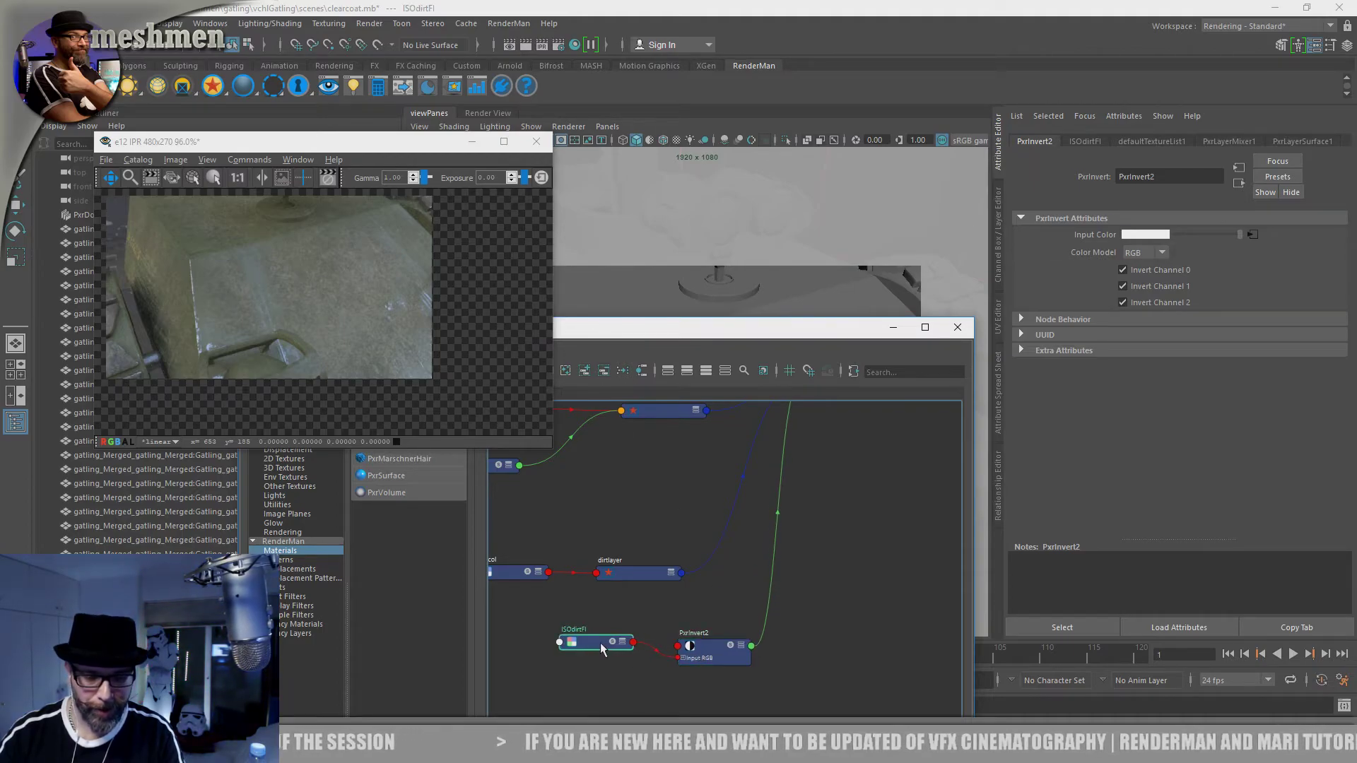
pyautogui.moveTo(594, 642); pyautogui.dragTo(584, 640)
pyautogui.moveTo(698, 656); pyautogui.dragTo(704, 663)
pyautogui.click(623, 640)
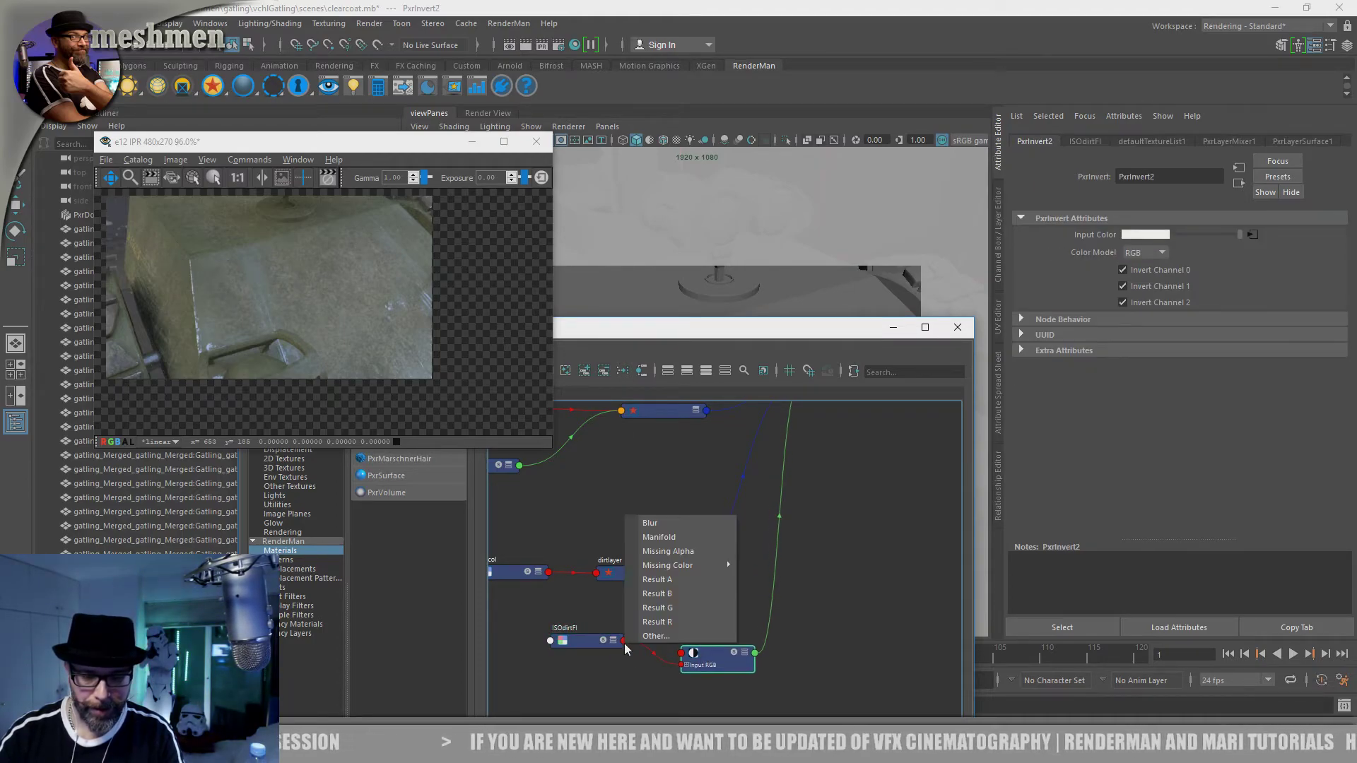
pyautogui.click(663, 624)
pyautogui.click(855, 537)
# Step: Connect ISOdirtFl's Result R output directly to PxrLayerMixer1's Layer 2 Mask, bypassing the PxrInvert2 node
pyautogui.keyDown('alt'); pyautogui.moveTo(854, 563); pyautogui.dragTo(843, 642, button='middle'); pyautogui.keyUp('alt')
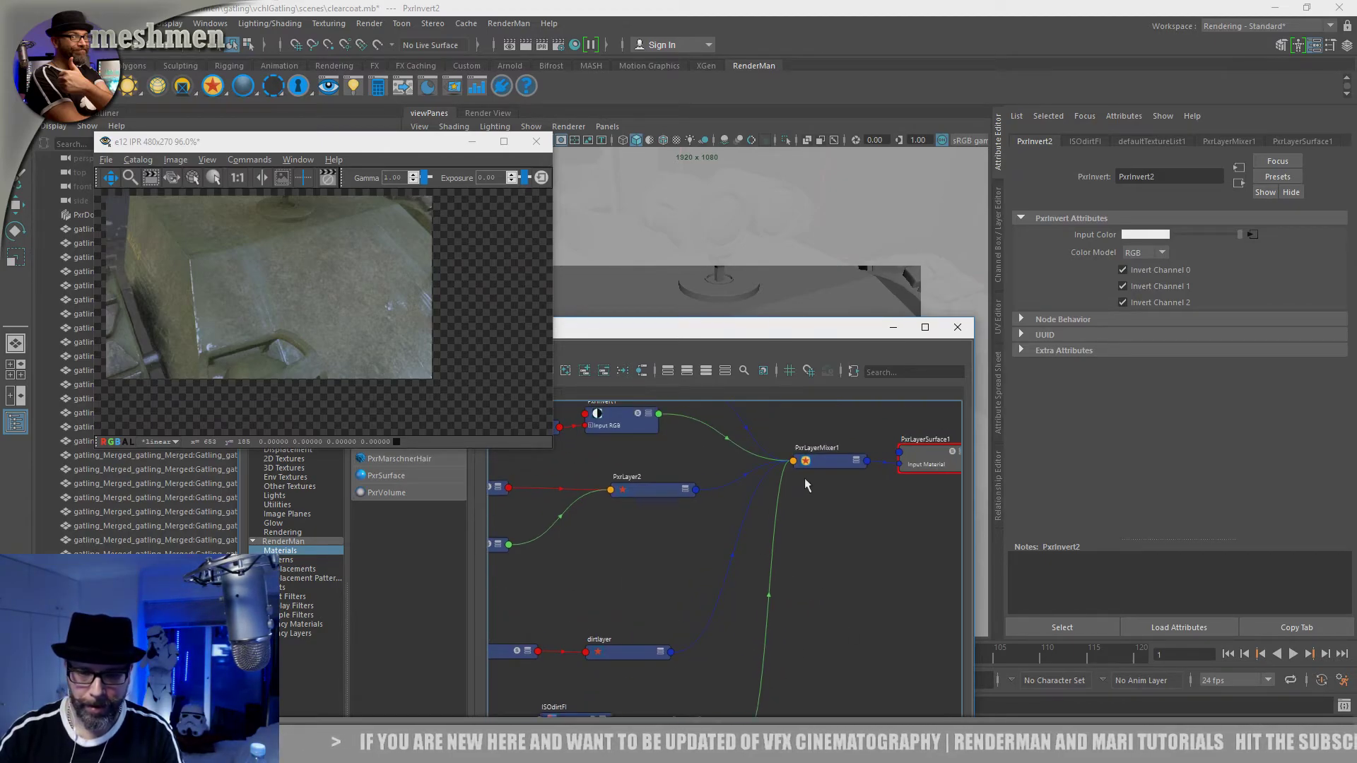
pyautogui.click(820, 460)
pyautogui.press('3')
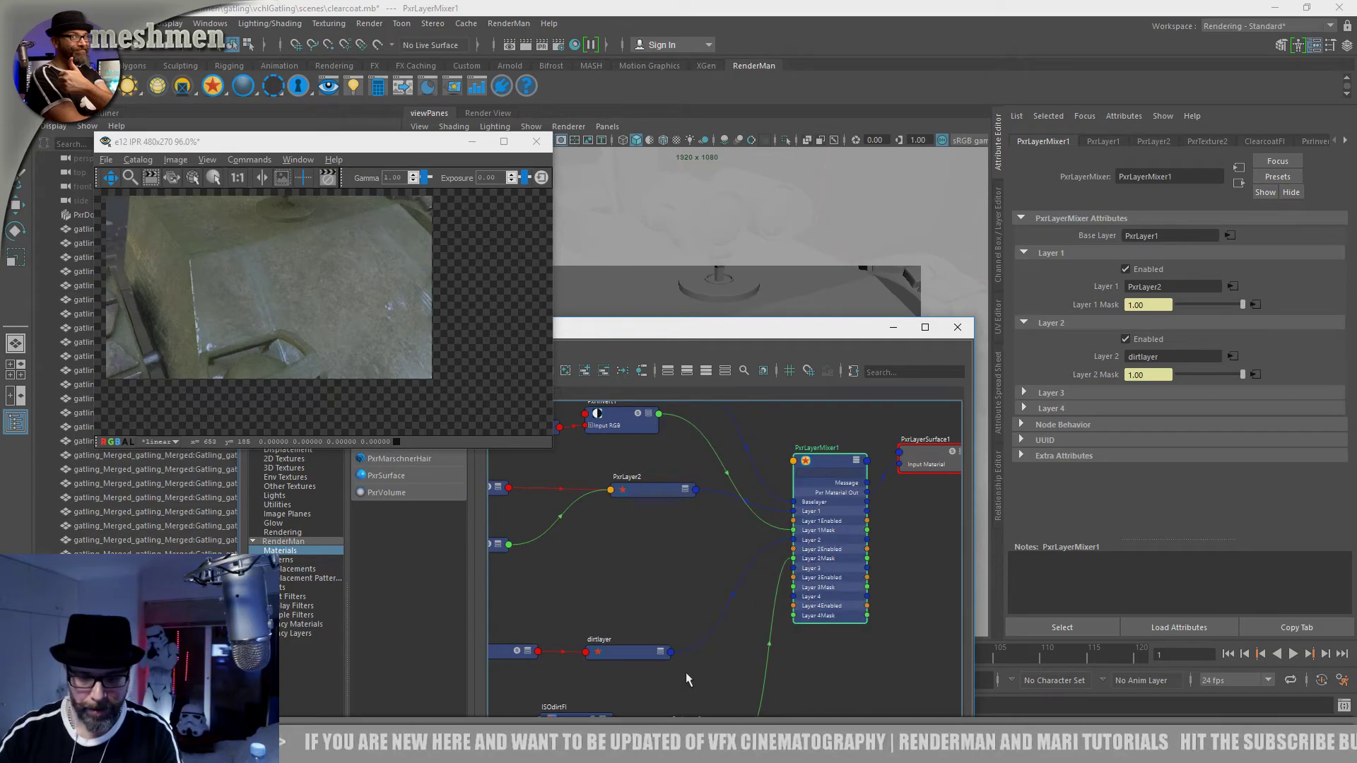
pyautogui.keyDown('alt'); pyautogui.moveTo(684, 676); pyautogui.dragTo(683, 661, button='middle'); pyautogui.keyUp('alt')
pyautogui.click(615, 705)
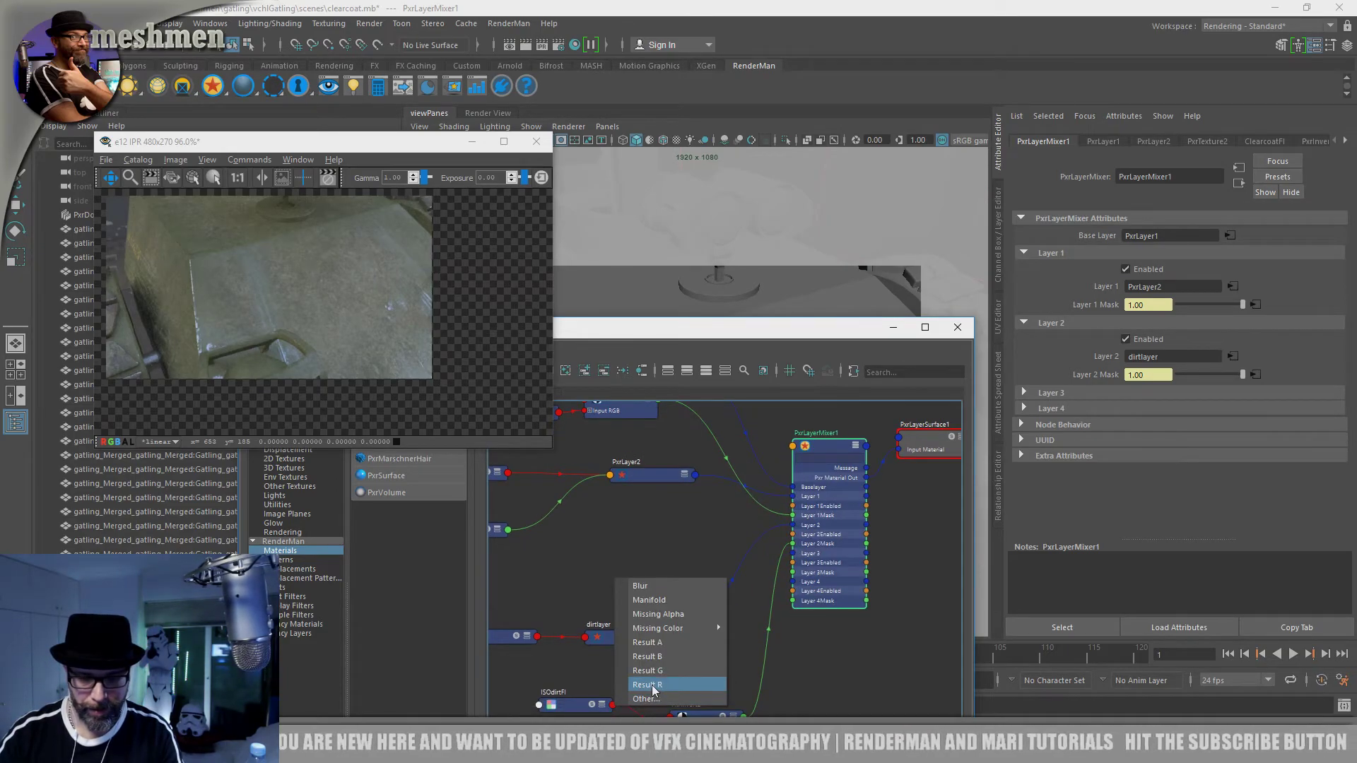
pyautogui.click(647, 684)
pyautogui.click(803, 545)
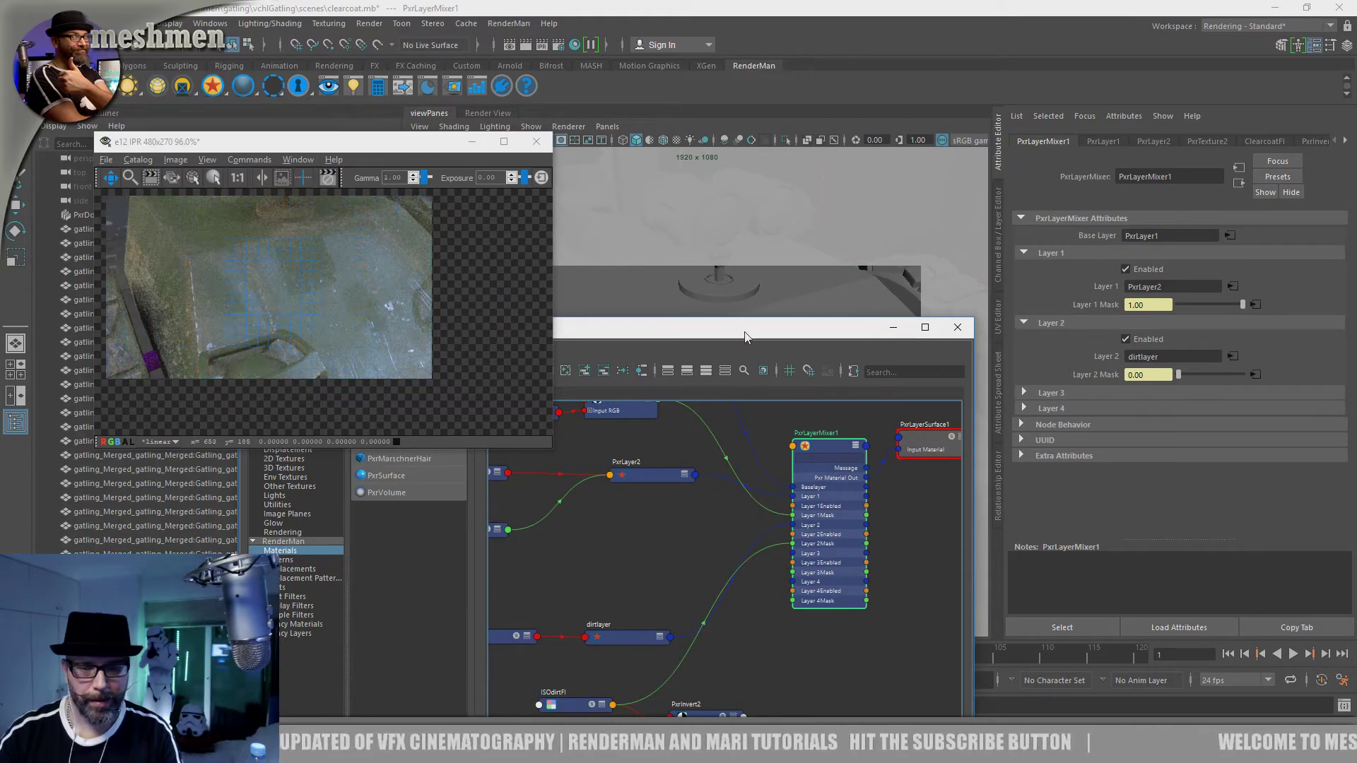
# Step: Inspect the vehicle's flat panel from several angles in the live render to judge the rewired dirt mask
pyautogui.moveTo(746, 327); pyautogui.dragTo(769, 464)
pyautogui.keyDown('alt'); pyautogui.moveTo(725, 366); pyautogui.dragTo(747, 369); pyautogui.keyUp('alt')
pyautogui.keyDown('alt'); pyautogui.moveTo(748, 369); pyautogui.dragTo(737, 357, button='middle'); pyautogui.keyUp('alt')
pyautogui.keyDown('alt'); pyautogui.moveTo(737, 357); pyautogui.dragTo(736, 327, button='right'); pyautogui.keyUp('alt')
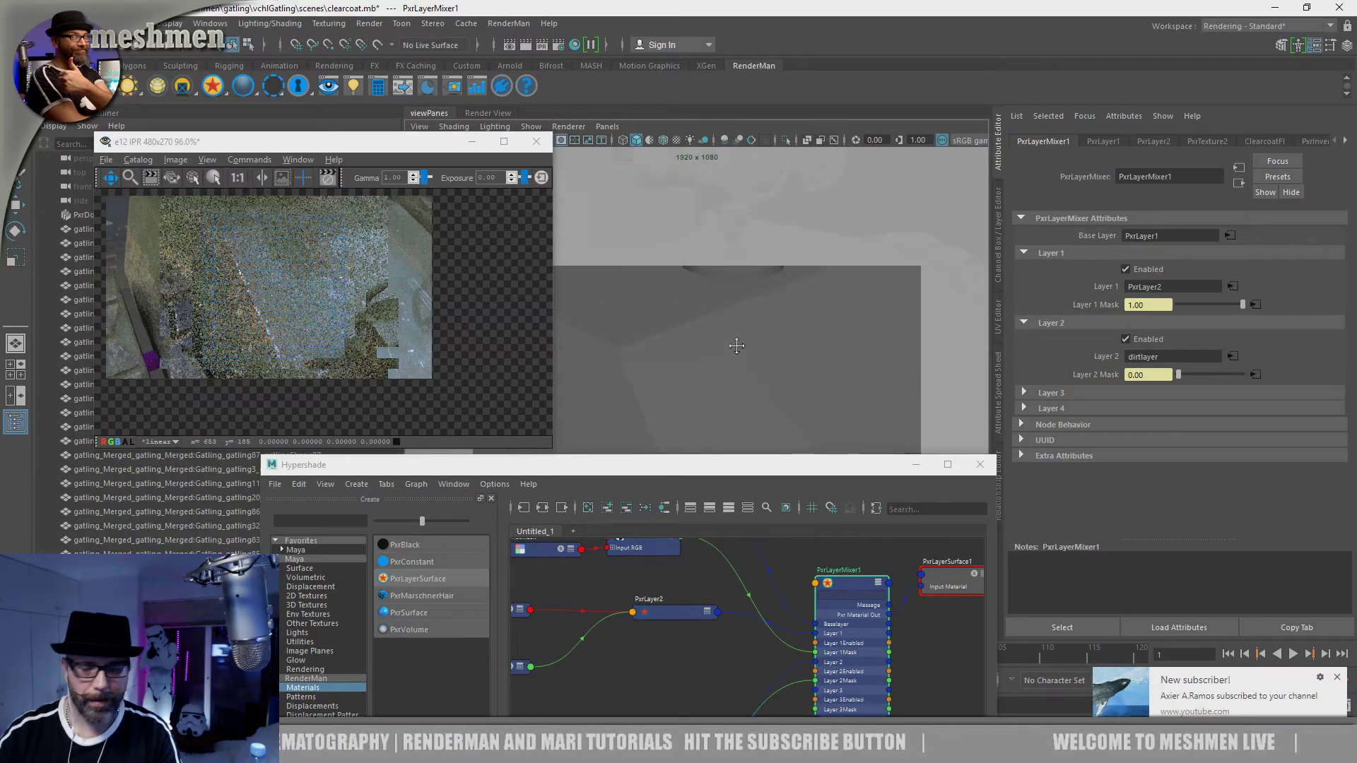
pyautogui.keyDown('alt'); pyautogui.moveTo(738, 352); pyautogui.dragTo(779, 366); pyautogui.keyUp('alt')
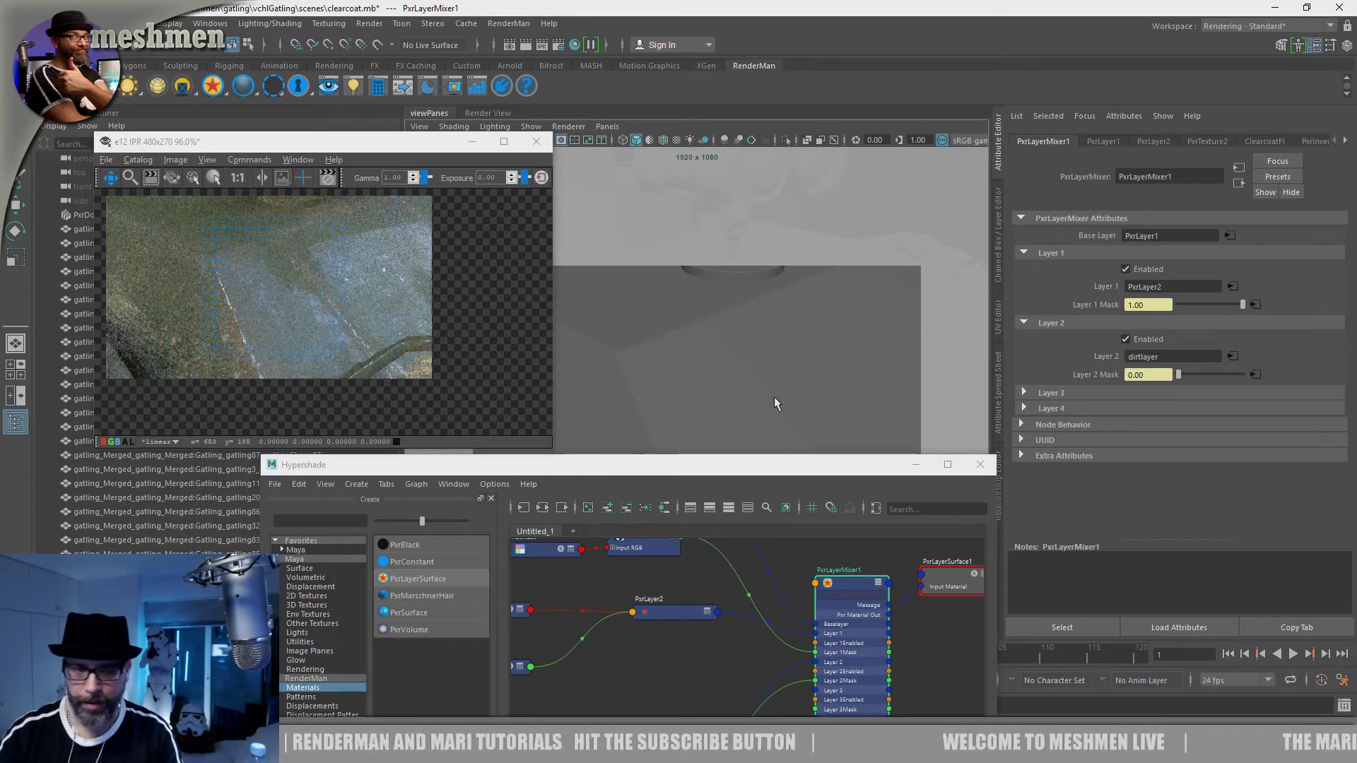
pyautogui.keyDown('alt'); pyautogui.moveTo(778, 368); pyautogui.dragTo(788, 374, button='middle'); pyautogui.keyUp('alt')
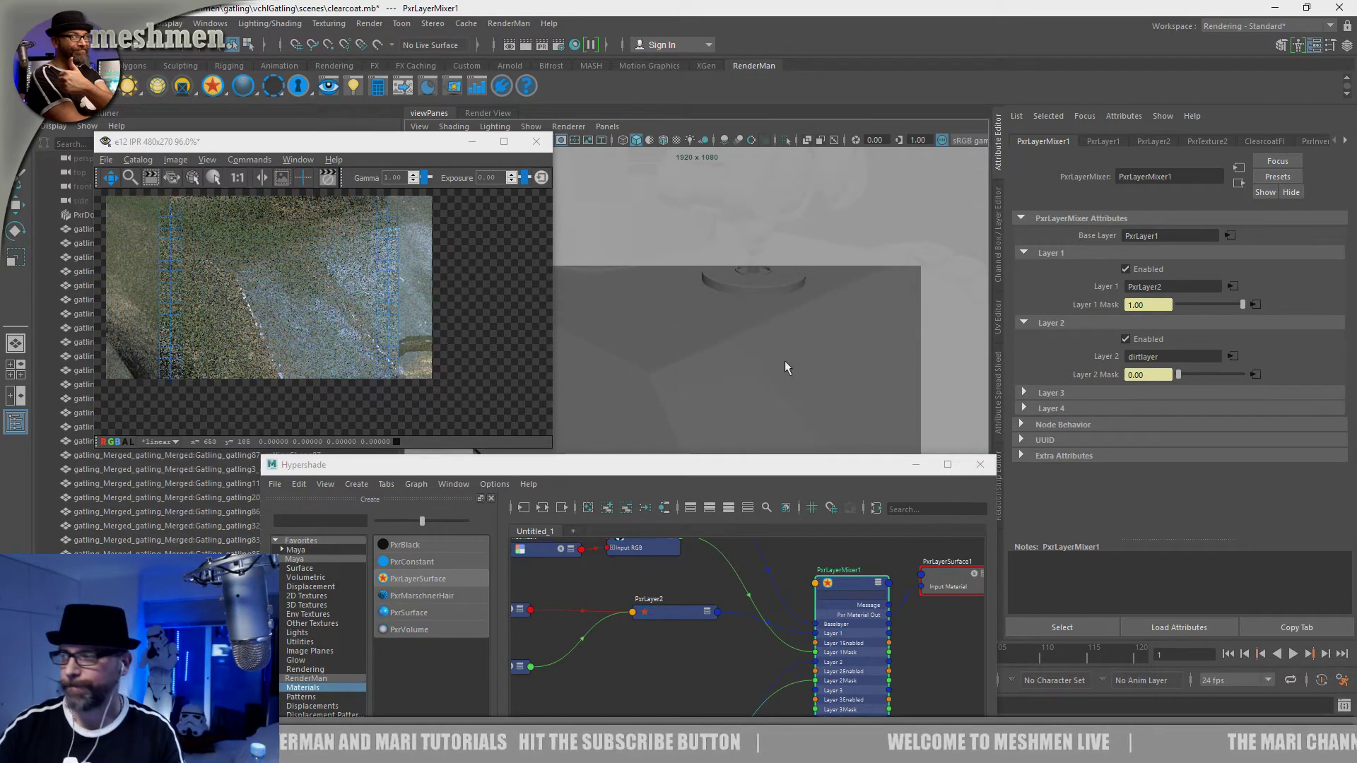
pyautogui.keyDown('alt'); pyautogui.moveTo(758, 299); pyautogui.dragTo(684, 332); pyautogui.keyUp('alt')
pyautogui.keyDown('alt'); pyautogui.moveTo(673, 323); pyautogui.dragTo(667, 307, button='middle'); pyautogui.keyUp('alt')
pyautogui.keyDown('alt'); pyautogui.moveTo(668, 307); pyautogui.dragTo(678, 325, button='right'); pyautogui.keyUp('alt')
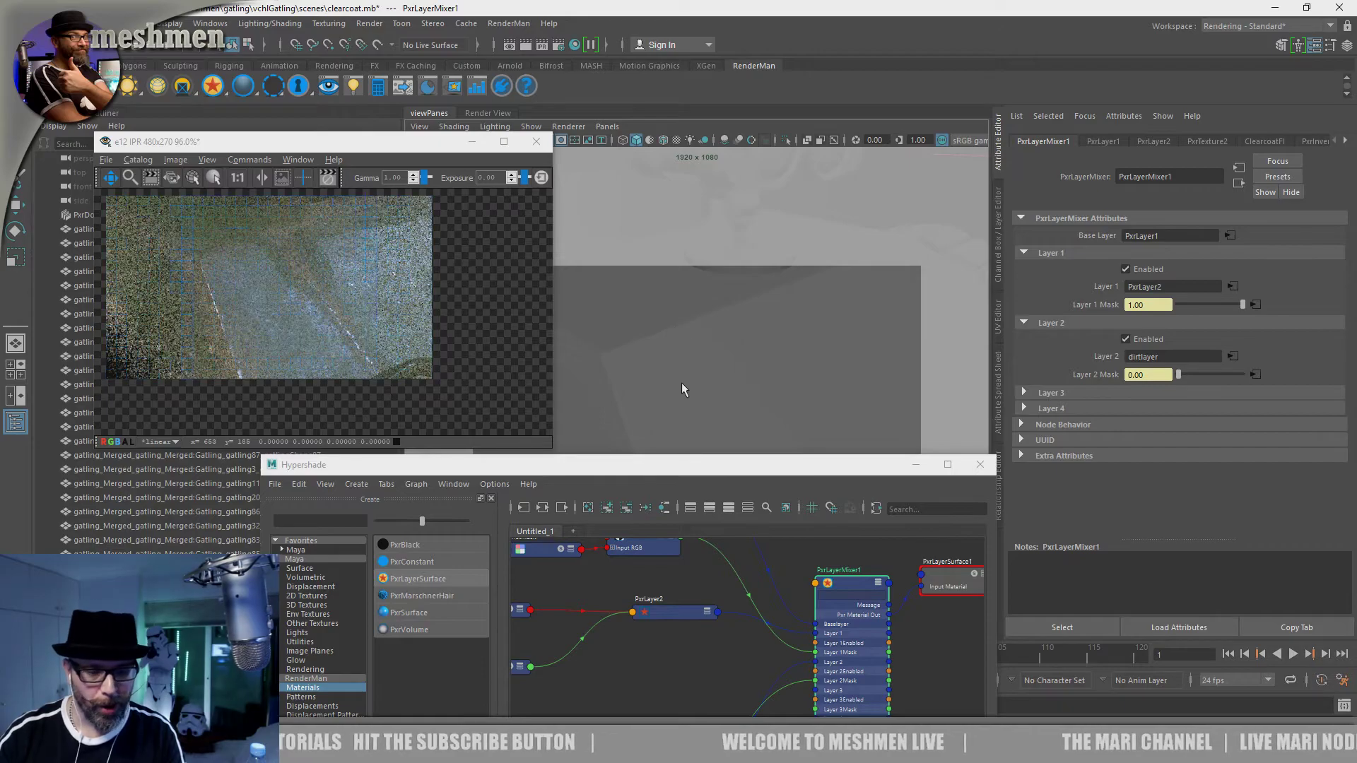
pyautogui.moveTo(683, 468); pyautogui.dragTo(775, 359)
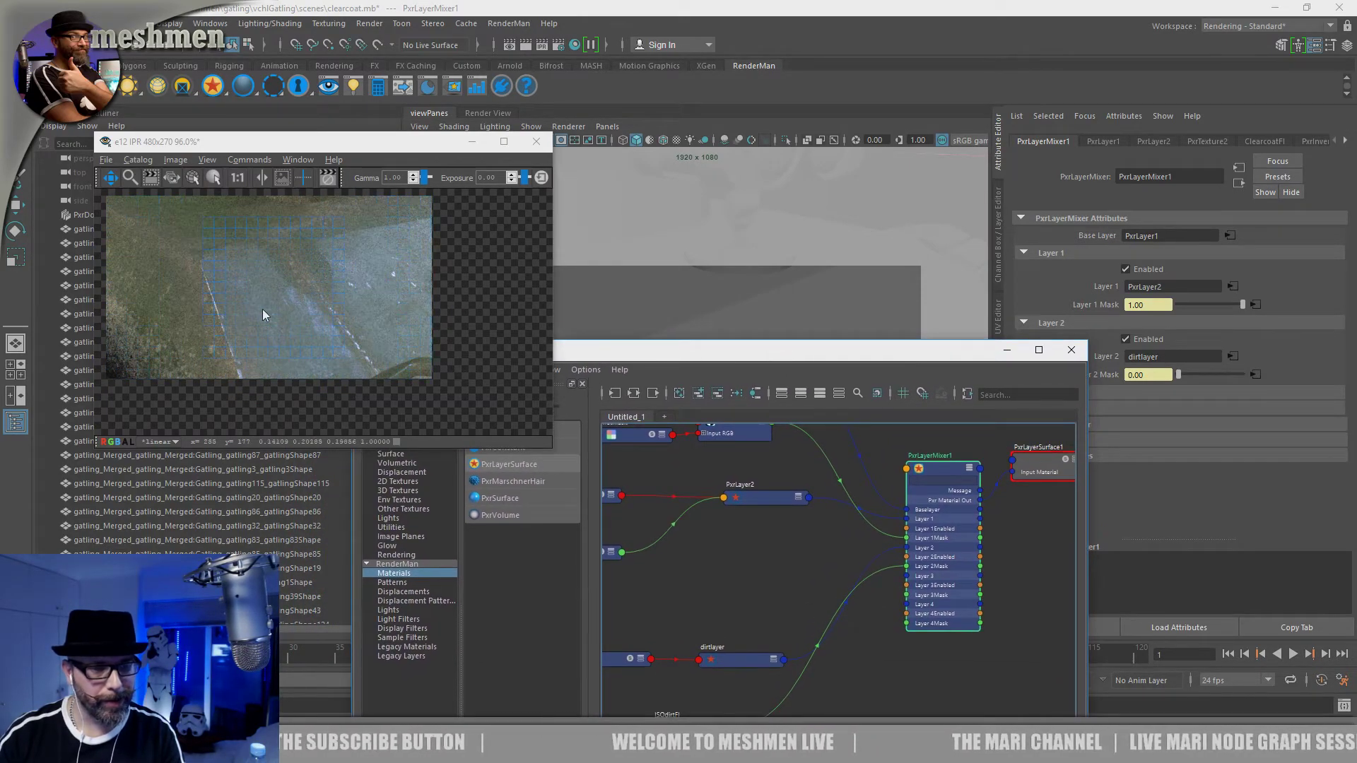
pyautogui.moveTo(859, 351); pyautogui.dragTo(864, 460)
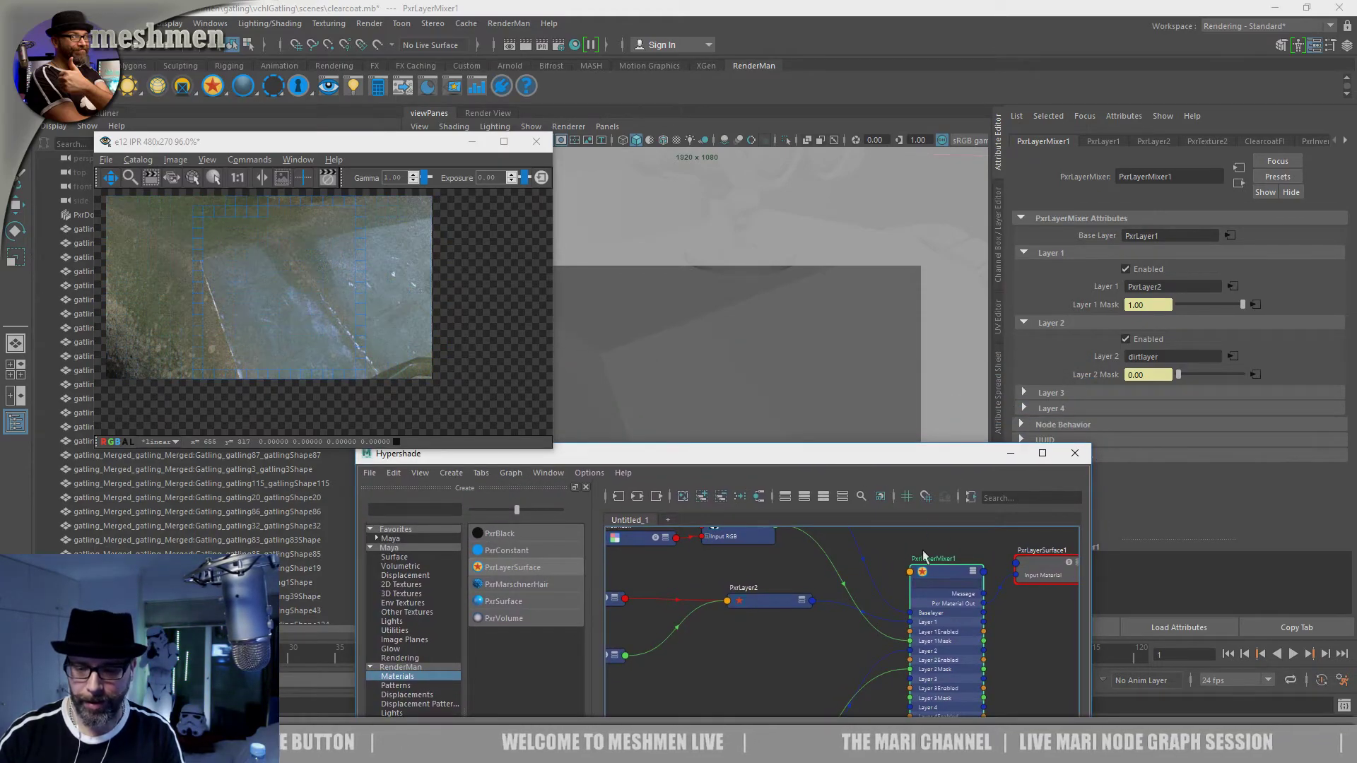
# Step: Collapse the PxrLayerMixer1 node and tidy the spacing around the PxrLayer1 and PxrInvert1 nodes in the graph
pyautogui.press('1')
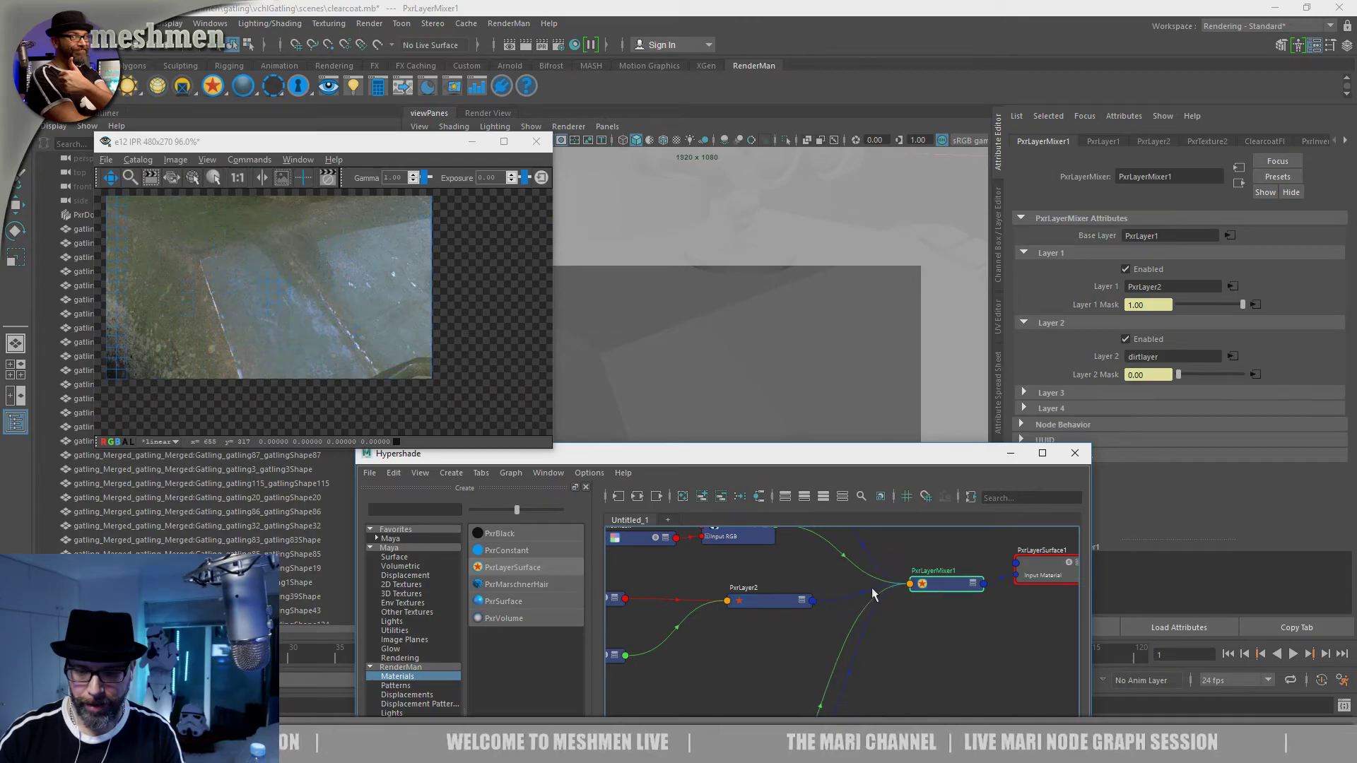
pyautogui.keyDown('alt'); pyautogui.moveTo(820, 580); pyautogui.dragTo(820, 646, button='middle'); pyautogui.keyUp('alt')
pyautogui.click(796, 585)
pyautogui.moveTo(795, 584); pyautogui.dragTo(785, 580)
pyautogui.keyDown('alt'); pyautogui.moveTo(882, 602); pyautogui.dragTo(868, 529, button='middle'); pyautogui.keyUp('alt')
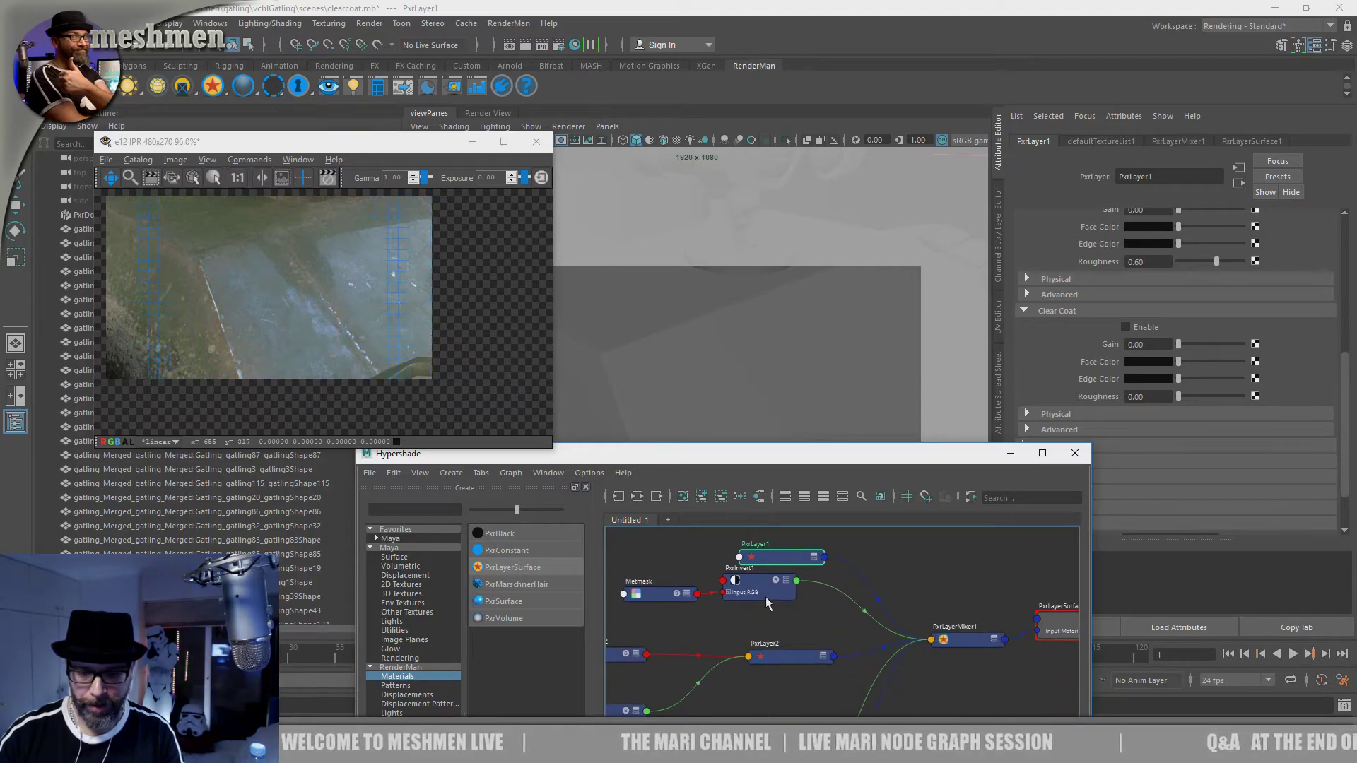
# Step: Lighten PxrLayer2's clear coat Face Color slightly and set its Roughness to 0.08, checking the panel's reflections
pyautogui.click(793, 657)
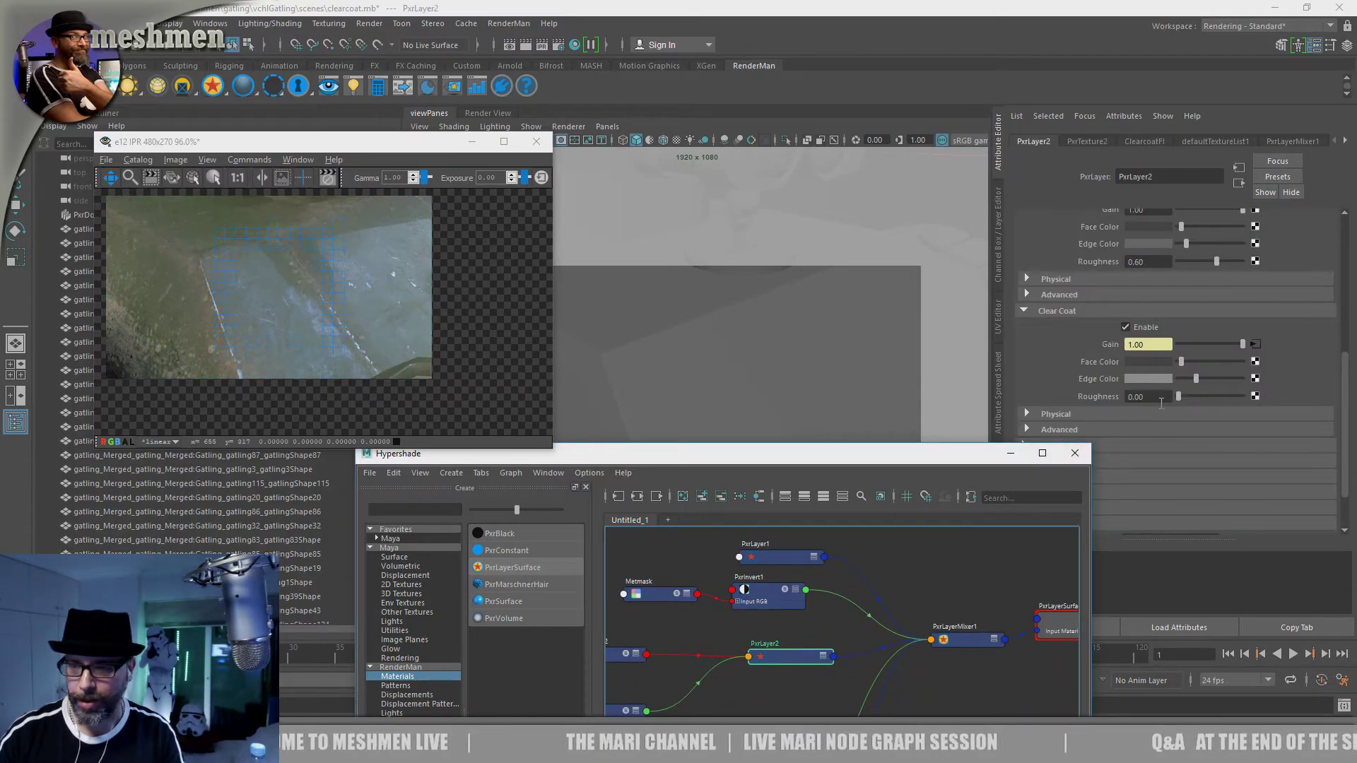
pyautogui.moveTo(1181, 360); pyautogui.dragTo(1186, 361)
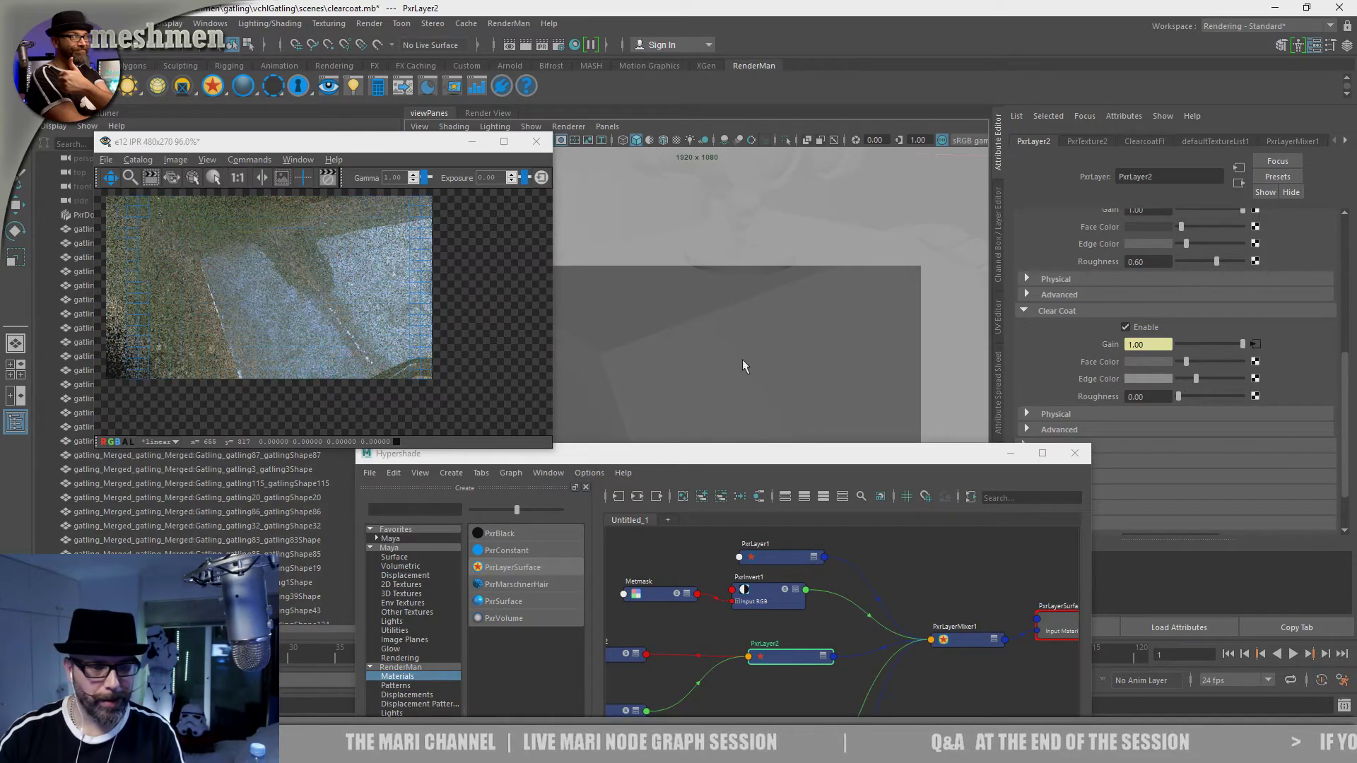
pyautogui.keyDown('alt'); pyautogui.moveTo(650, 359); pyautogui.dragTo(597, 343); pyautogui.keyUp('alt')
pyautogui.keyDown('alt'); pyautogui.moveTo(598, 343); pyautogui.dragTo(606, 353, button='right'); pyautogui.keyUp('alt')
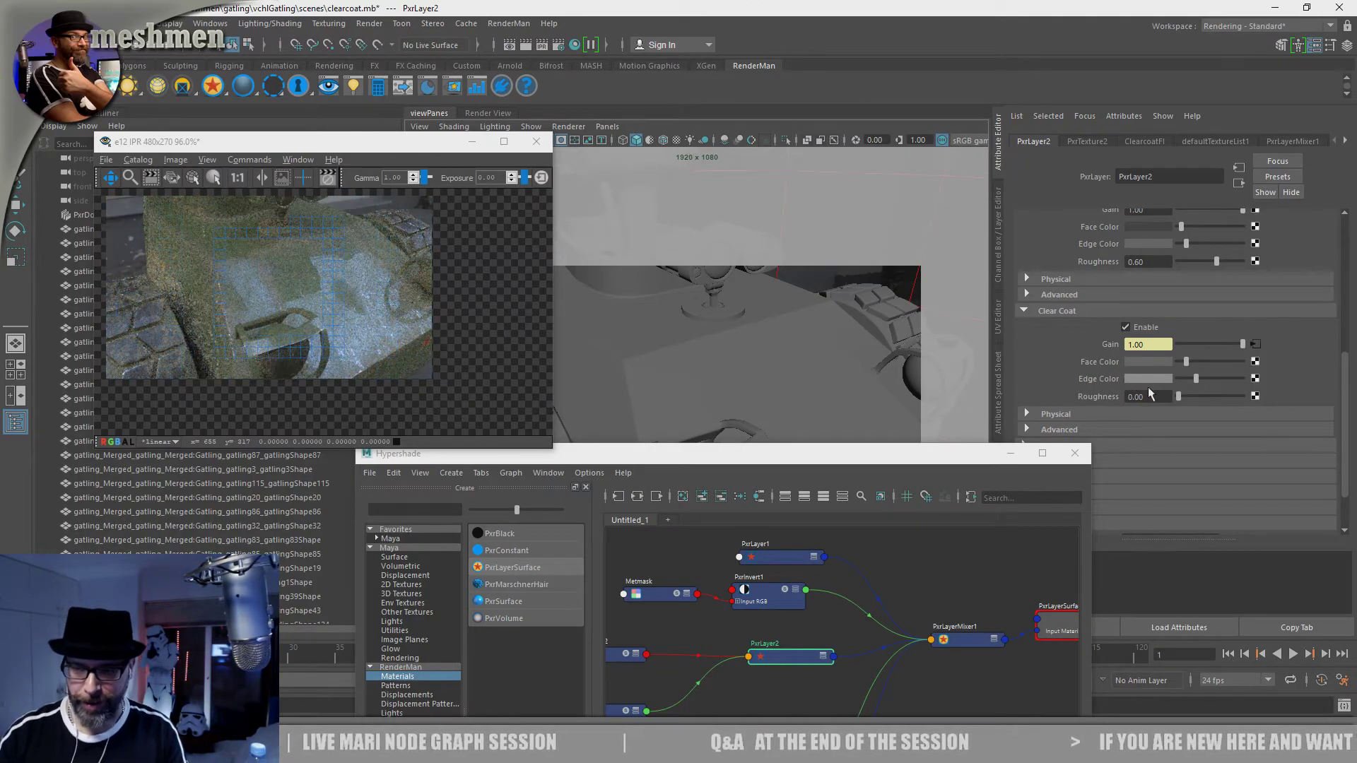
pyautogui.moveTo(693, 358)
pyautogui.keyDown('alt'); pyautogui.mouseDown()
pyautogui.moveTo(660, 341)
pyautogui.moveTo(703, 358)
pyautogui.mouseUp(); pyautogui.keyUp('alt')
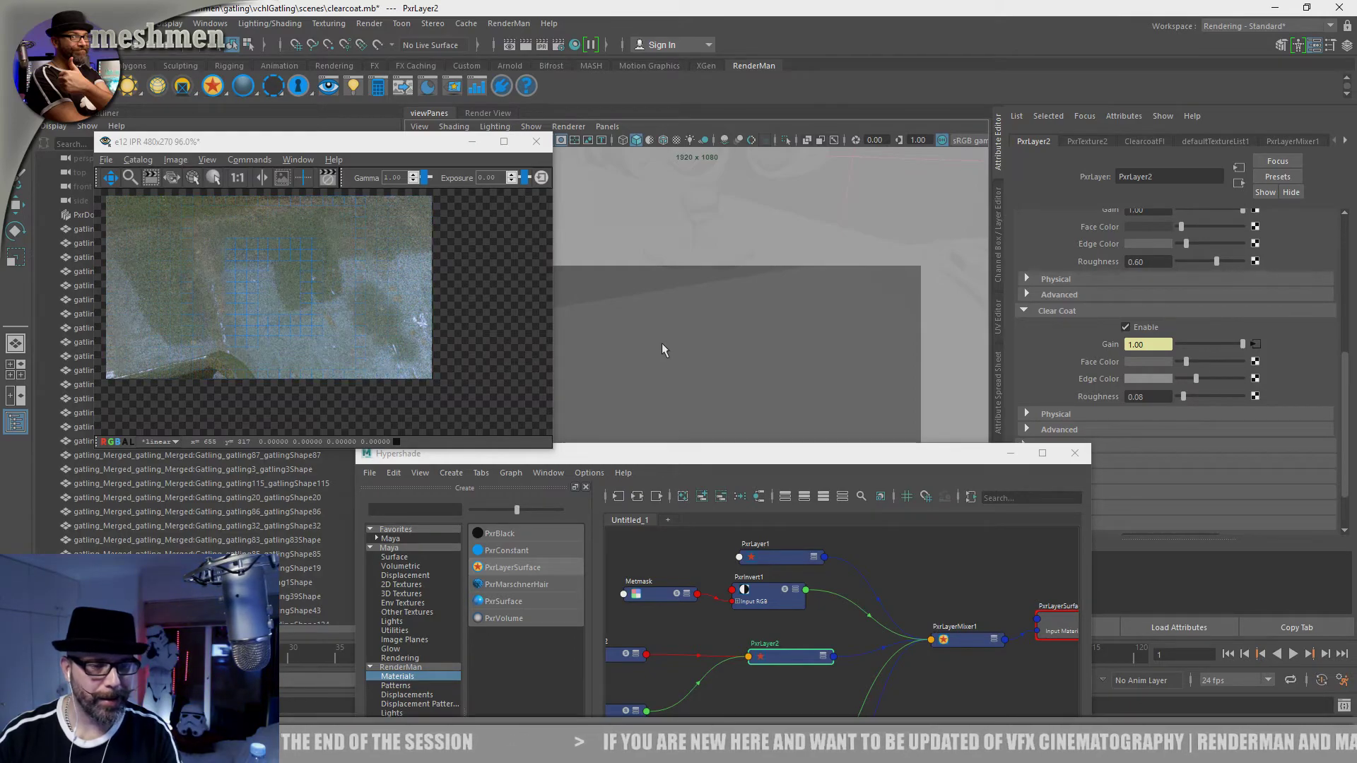
# Step: Try darker clear coat Face and Edge Colors on PxrLayer2 and check the hull's sides in the render
pyautogui.click(1180, 362)
pyautogui.click(1189, 378)
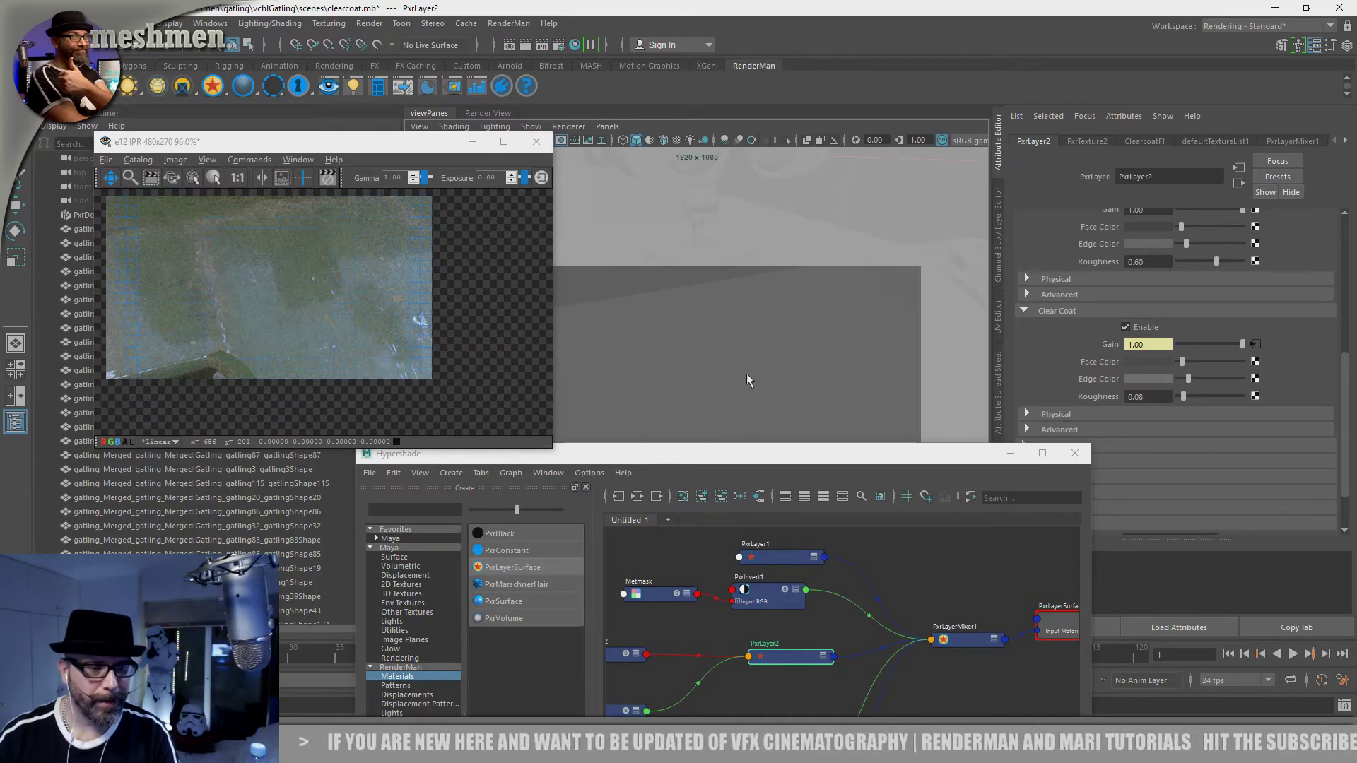
pyautogui.keyDown('alt'); pyautogui.moveTo(687, 371); pyautogui.dragTo(701, 345); pyautogui.keyUp('alt')
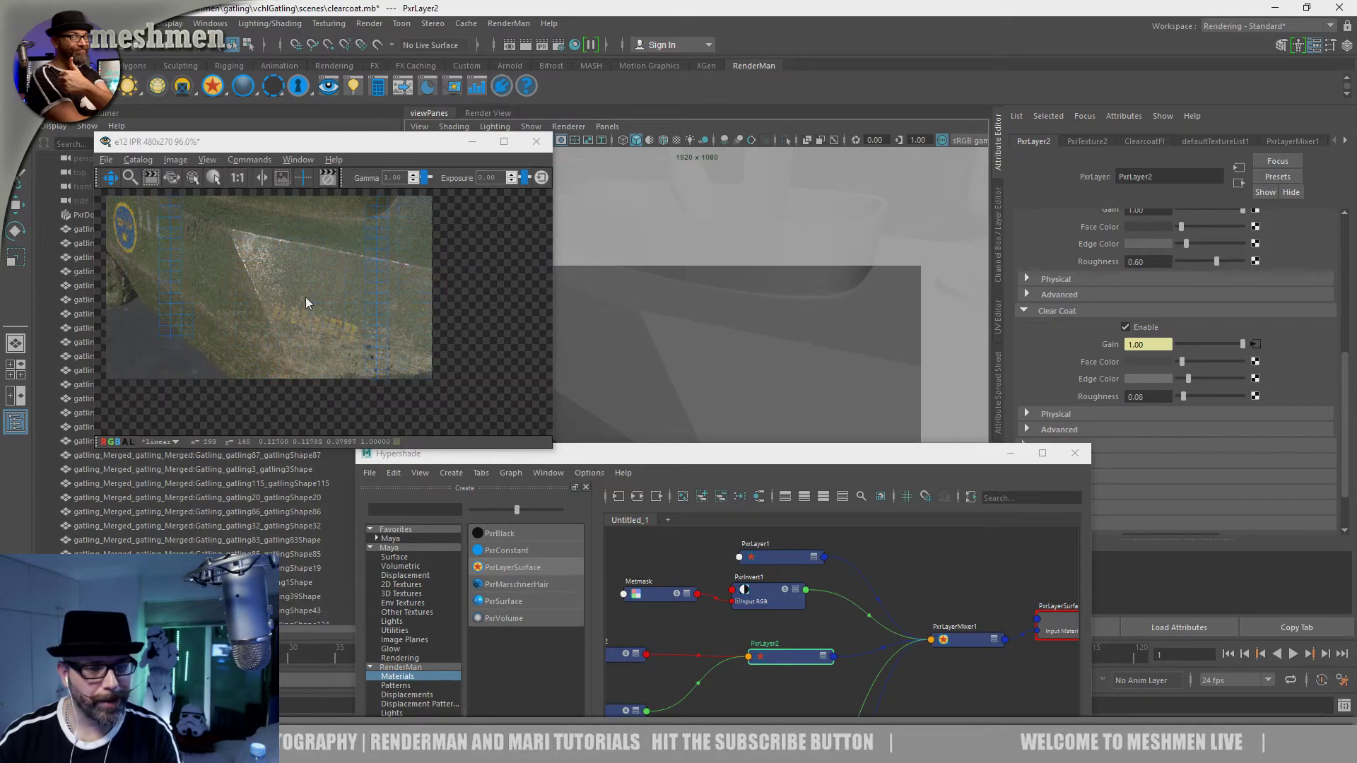
pyautogui.keyDown('alt'); pyautogui.moveTo(611, 354); pyautogui.dragTo(781, 349); pyautogui.keyUp('alt')
pyautogui.moveTo(763, 355)
pyautogui.keyDown('alt'); pyautogui.mouseDown(button='middle')
pyautogui.moveTo(818, 368)
pyautogui.moveTo(790, 355)
pyautogui.mouseUp(button='middle'); pyautogui.keyUp('alt')
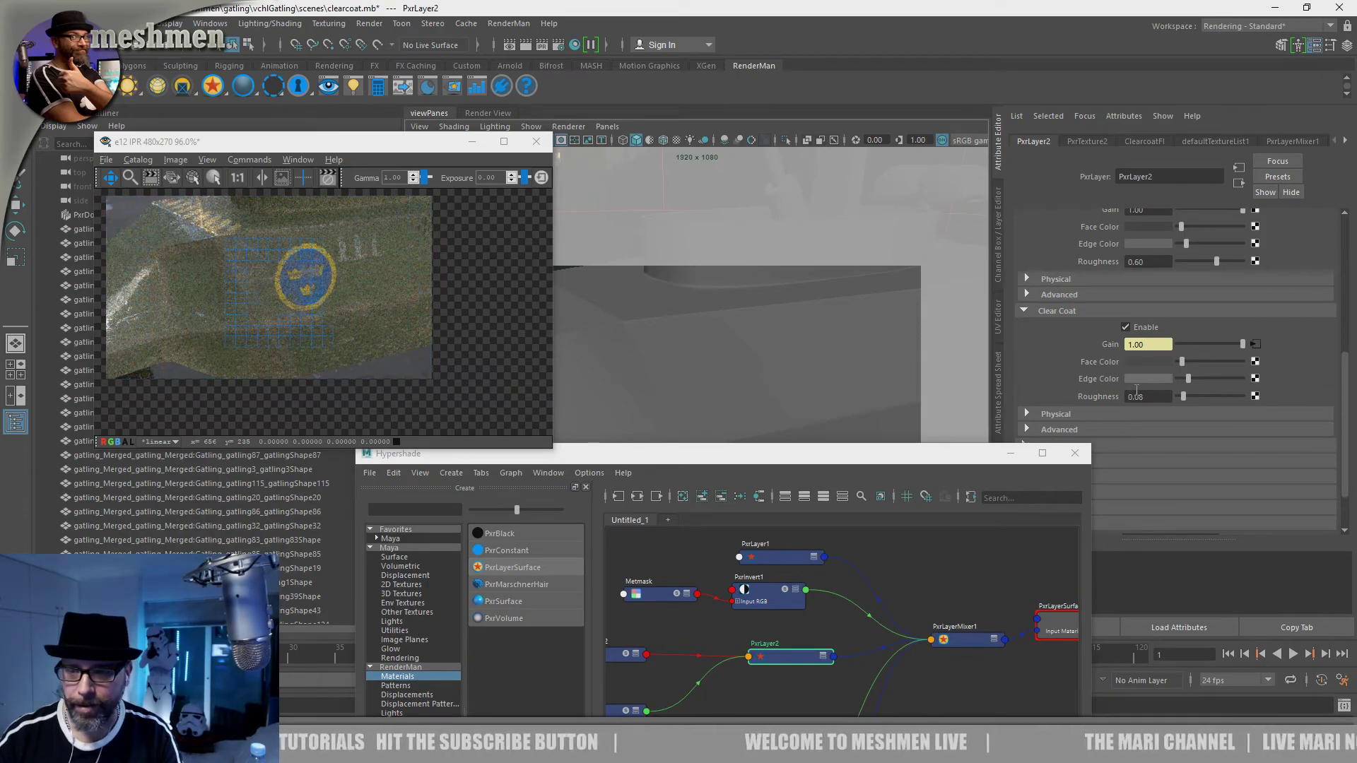
# Step: Try lighter clear coat Face and Edge Colors on PxrLayer2, and compare them with black for both
pyautogui.moveTo(1178, 362)
pyautogui.mouseDown()
pyautogui.moveTo(1218, 362)
pyautogui.moveTo(1185, 362)
pyautogui.moveTo(1193, 379)
pyautogui.mouseUp()
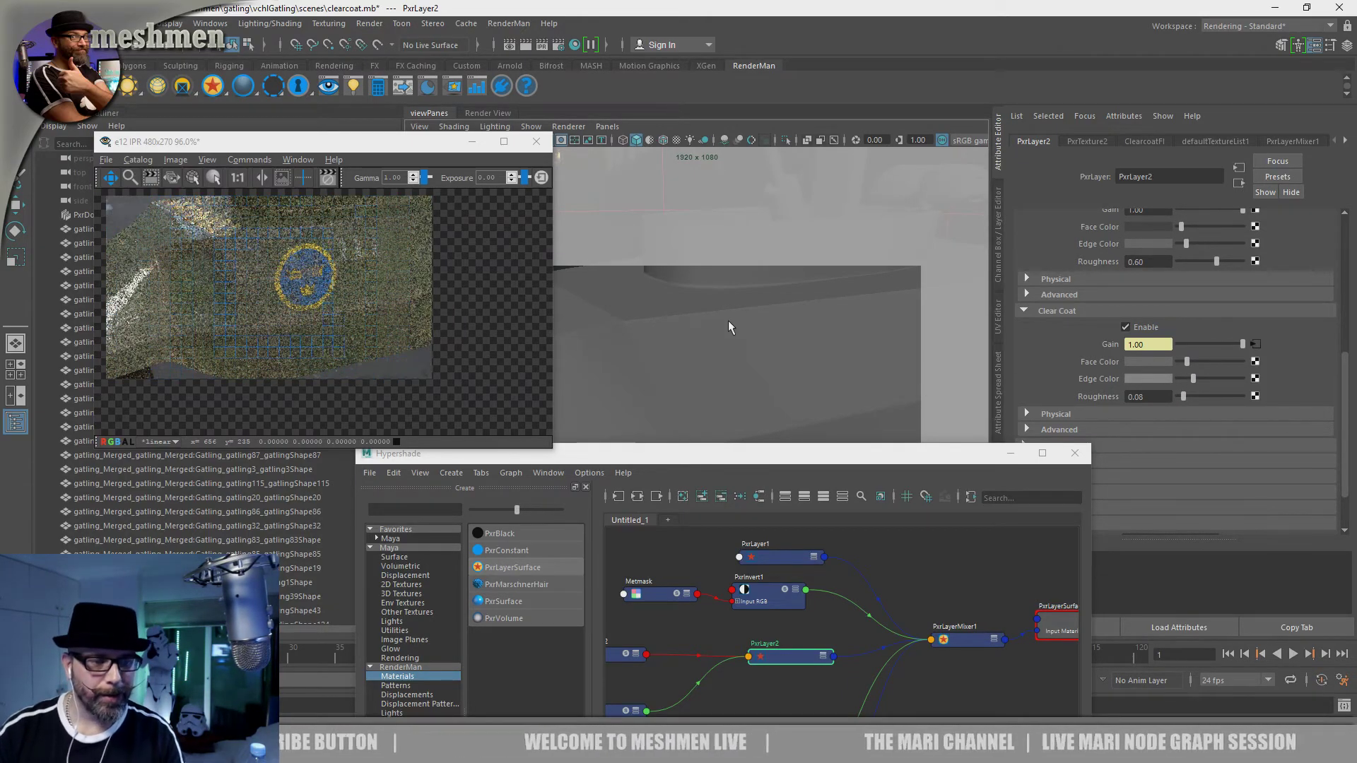
pyautogui.keyDown('alt'); pyautogui.moveTo(666, 324); pyautogui.dragTo(736, 337); pyautogui.keyUp('alt')
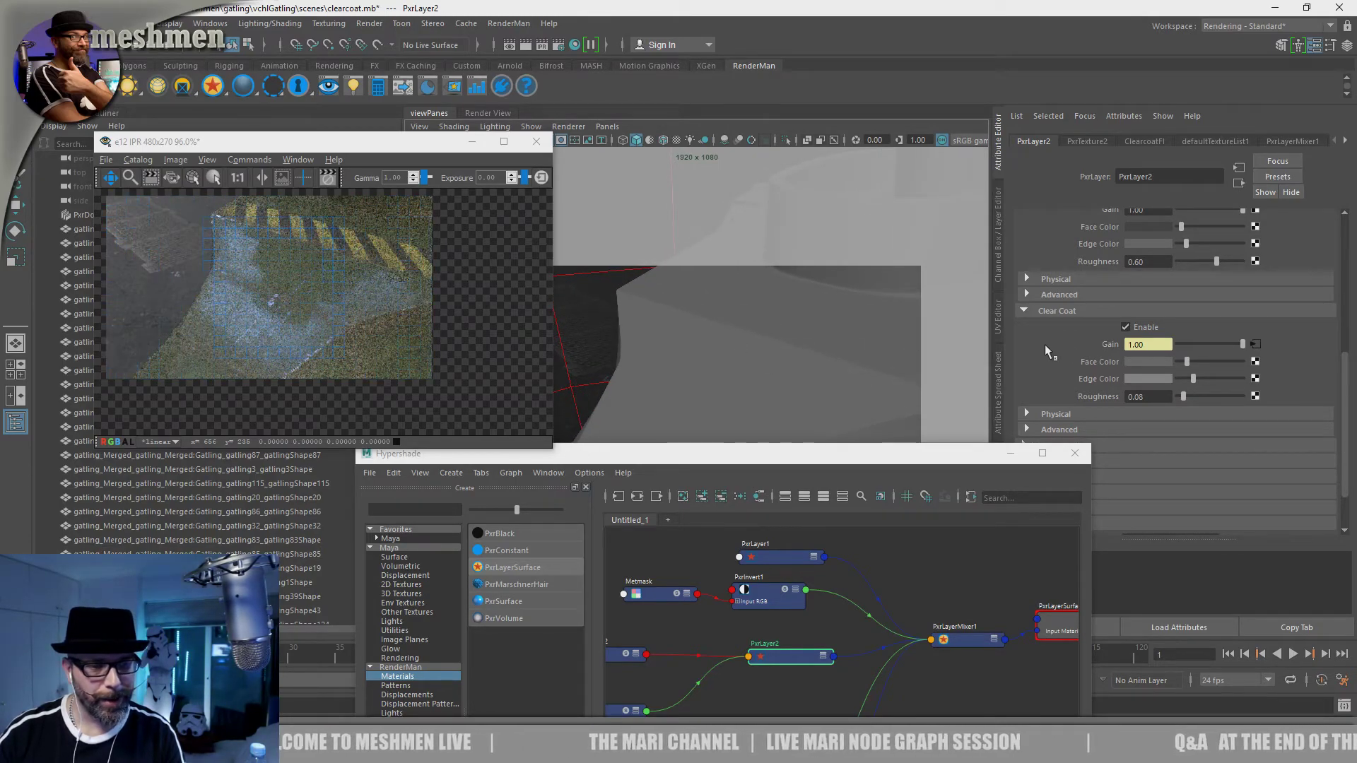
pyautogui.click(1177, 361)
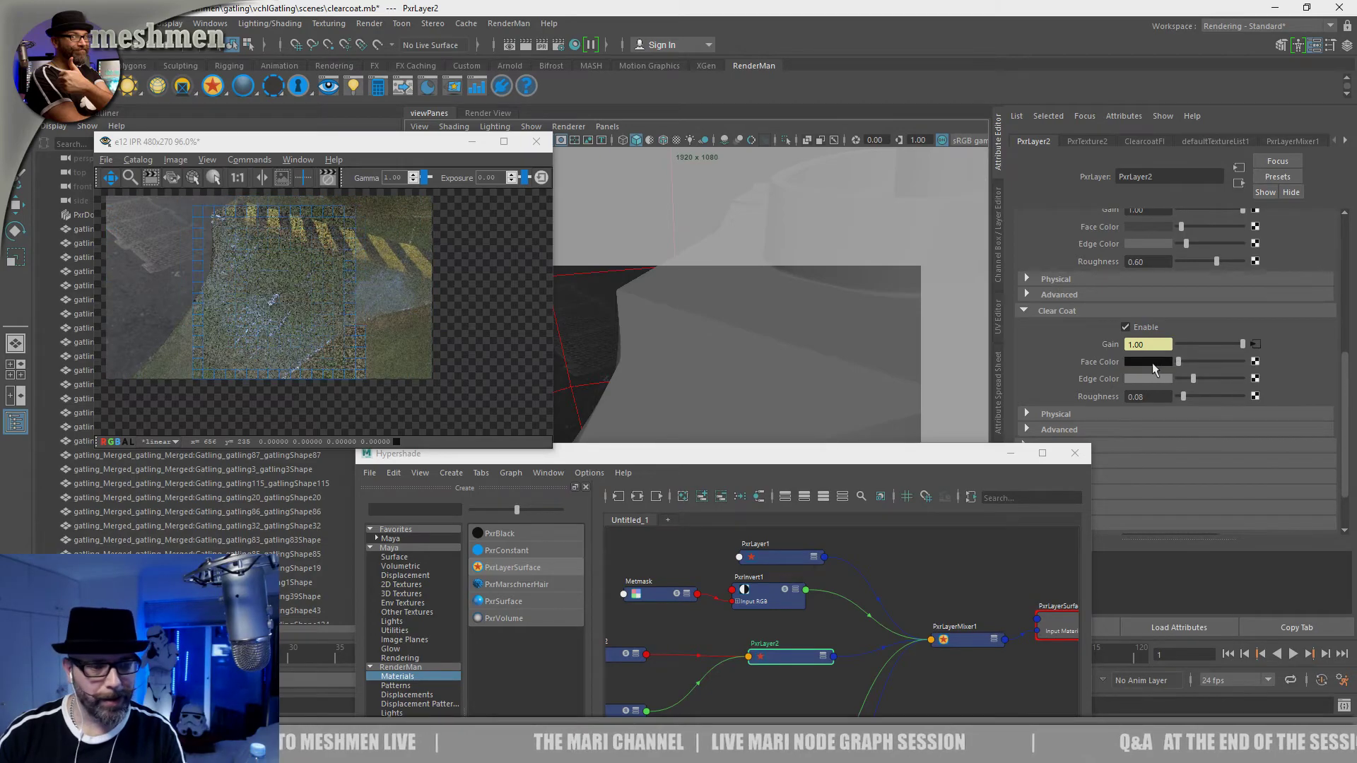
pyautogui.moveTo(1188, 378); pyautogui.dragTo(1164, 384)
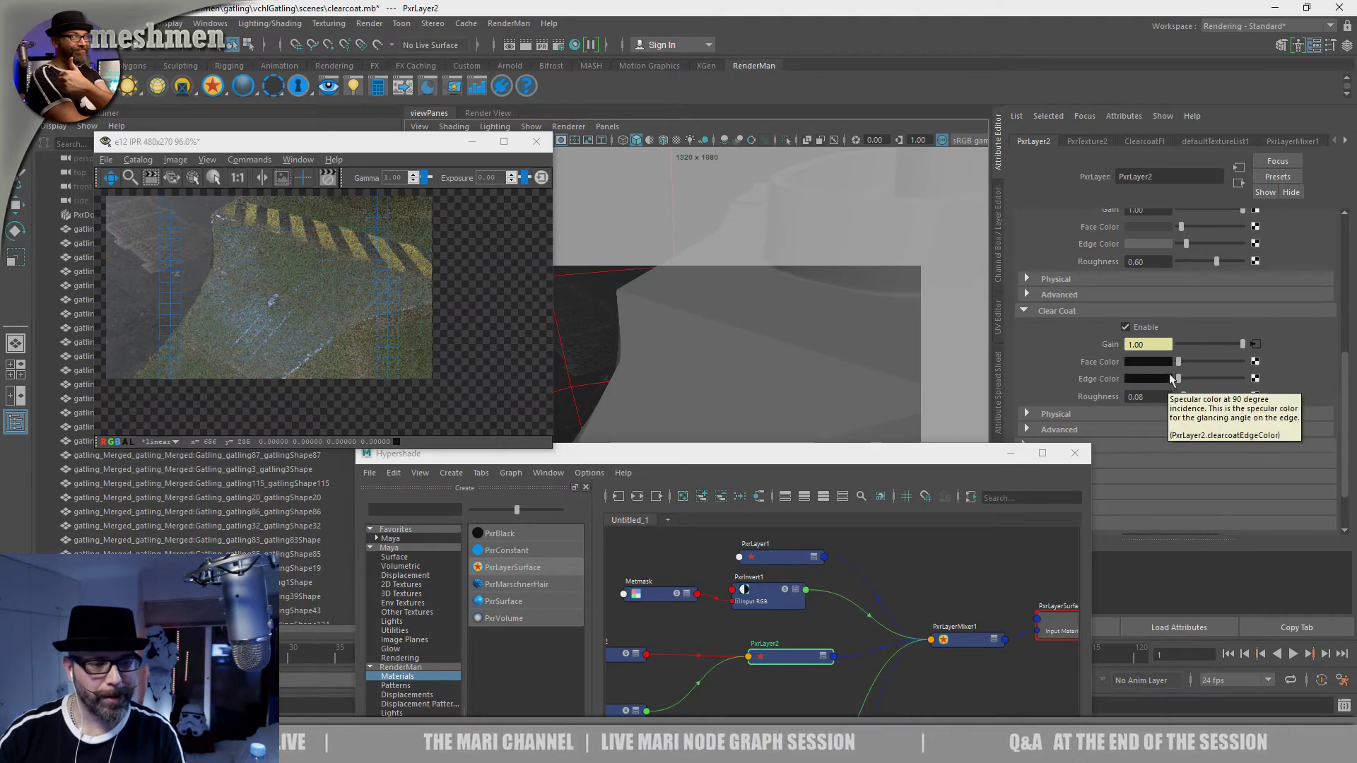
# Step: Set PxrLayer2's clear coat Face Color to near black and its Edge Color to dark grey
pyautogui.click(1181, 360)
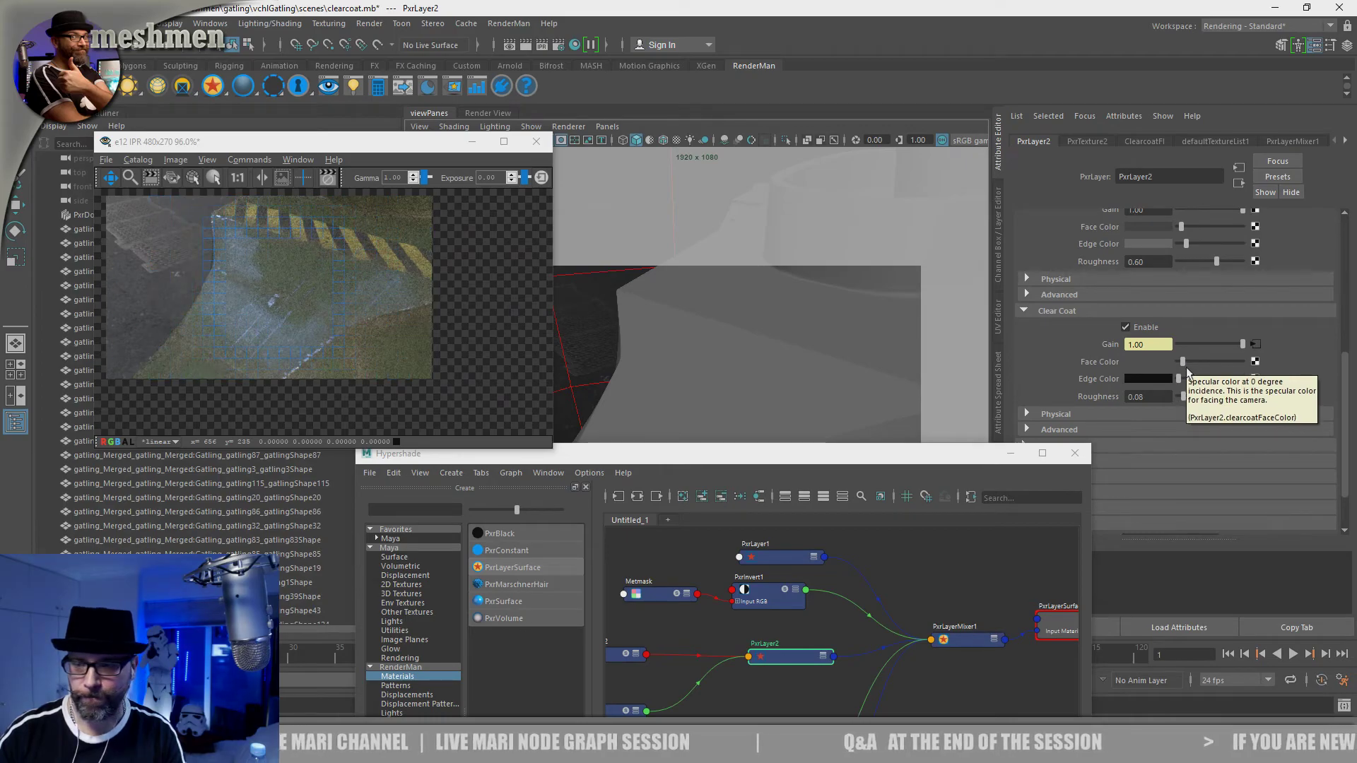
pyautogui.click(1186, 378)
pyautogui.moveTo(1182, 363); pyautogui.dragTo(1180, 362)
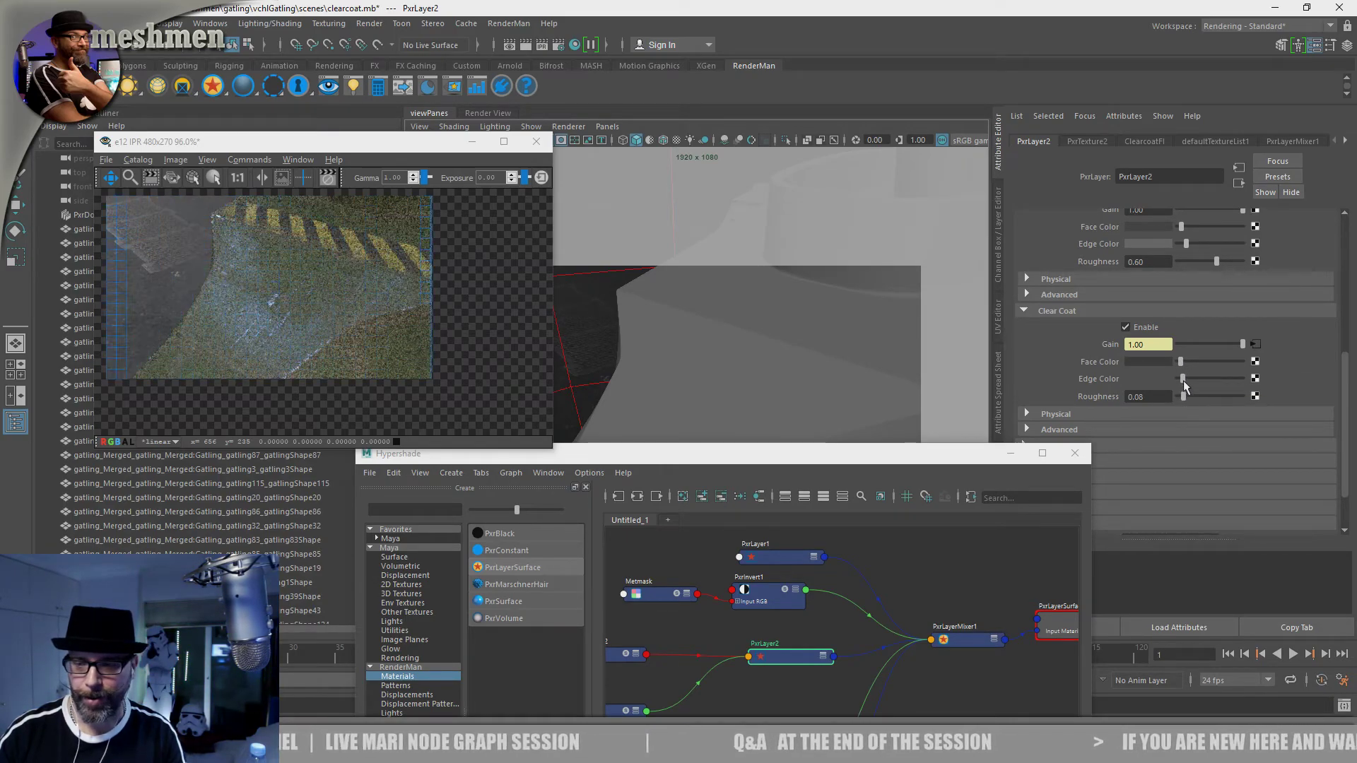
pyautogui.moveTo(1184, 379); pyautogui.dragTo(1186, 378)
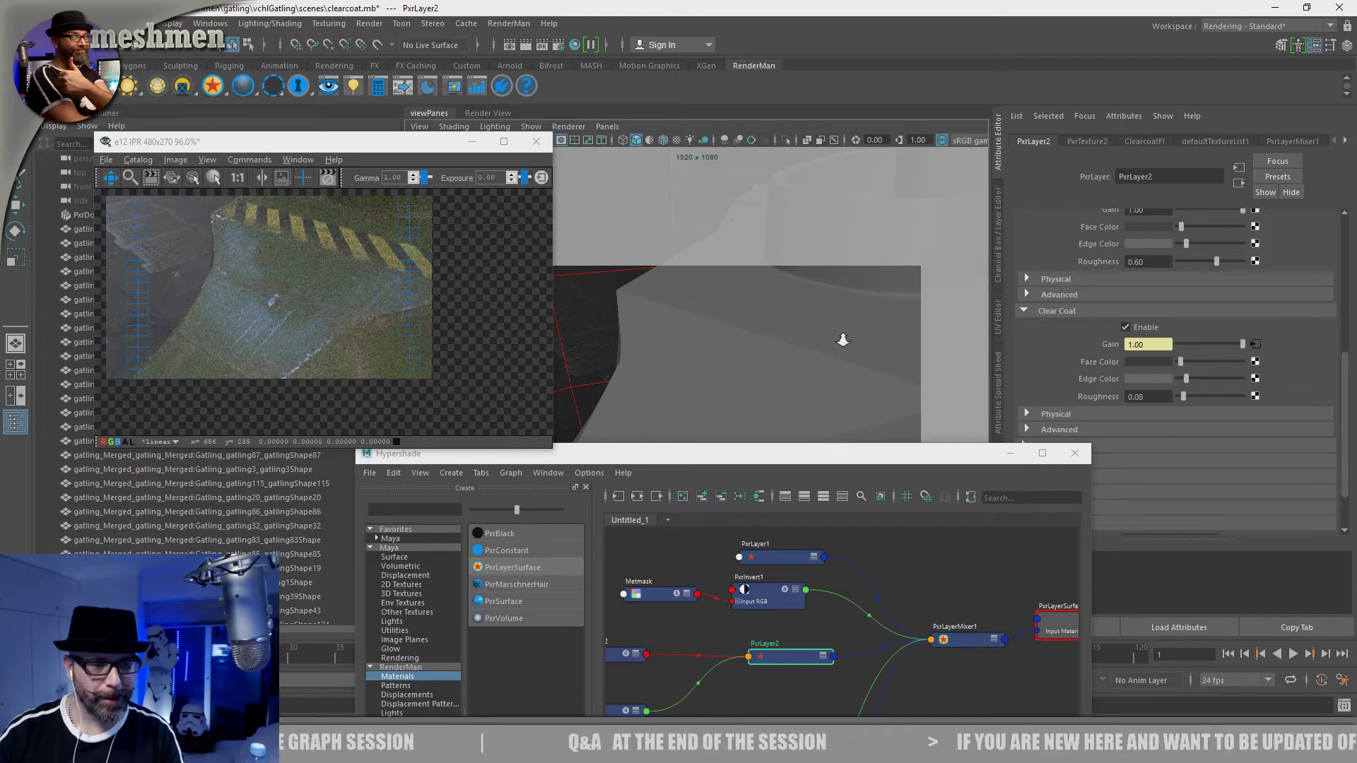
# Step: Examine the clear coat reflections on the hull's side, the striped area and the top panel from different angles
pyautogui.moveTo(818, 339)
pyautogui.keyDown('alt'); pyautogui.mouseDown()
pyautogui.moveTo(878, 348)
pyautogui.moveTo(807, 337)
pyautogui.mouseUp(); pyautogui.keyUp('alt')
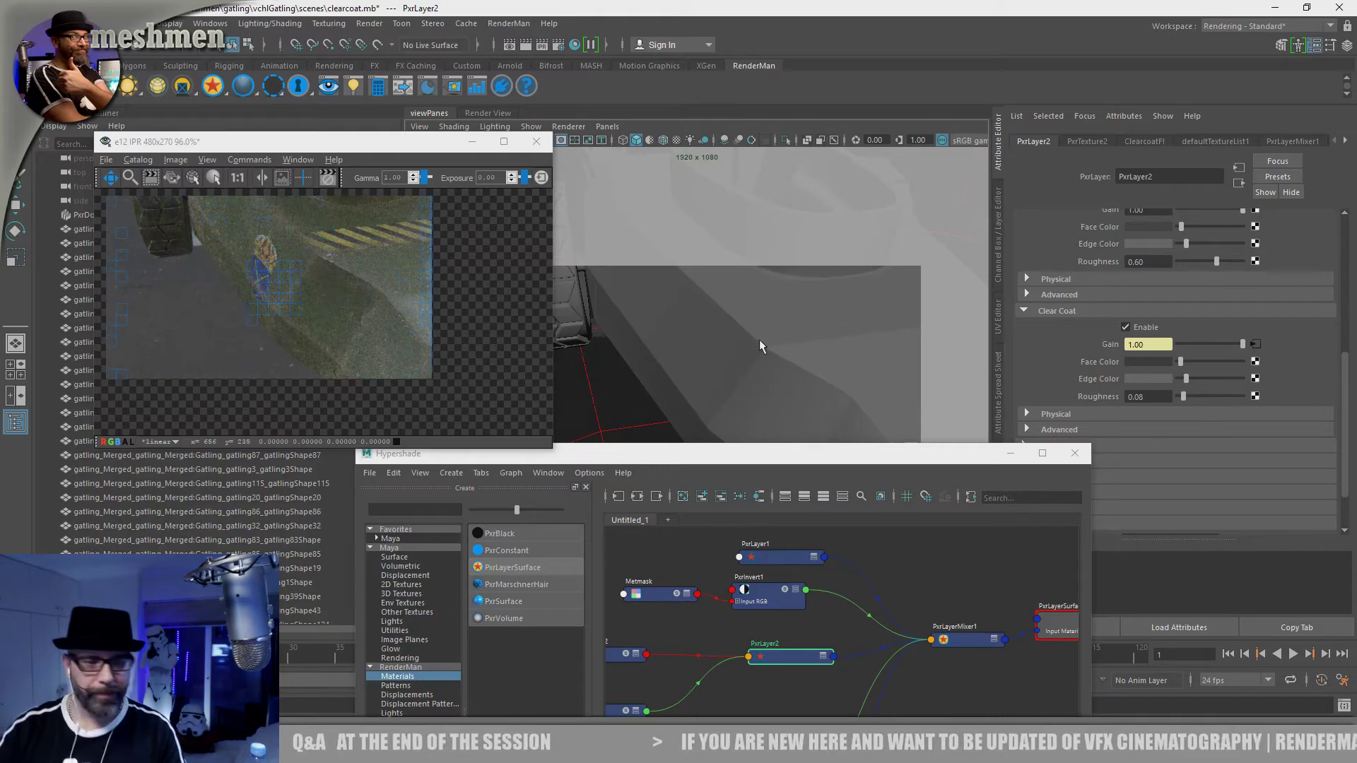
pyautogui.keyDown('alt'); pyautogui.moveTo(751, 318); pyautogui.dragTo(777, 337); pyautogui.keyUp('alt')
pyautogui.keyDown('alt'); pyautogui.moveTo(777, 338); pyautogui.dragTo(827, 315, button='middle'); pyautogui.keyUp('alt')
pyautogui.keyDown('alt'); pyautogui.moveTo(826, 315); pyautogui.dragTo(714, 326); pyautogui.keyUp('alt')
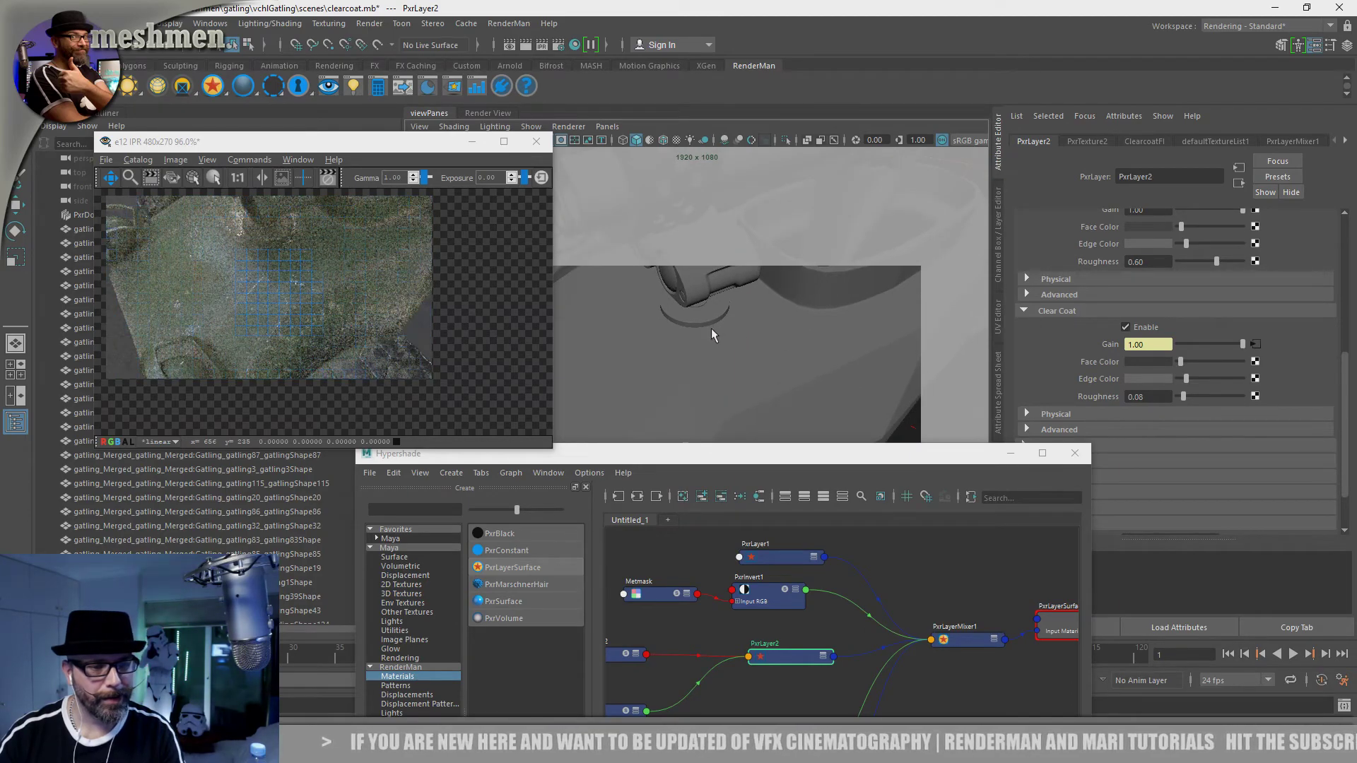
pyautogui.moveTo(673, 353)
pyautogui.keyDown('alt'); pyautogui.mouseDown()
pyautogui.moveTo(665, 330)
pyautogui.moveTo(683, 353)
pyautogui.moveTo(689, 344)
pyautogui.mouseUp(); pyautogui.keyUp('alt')
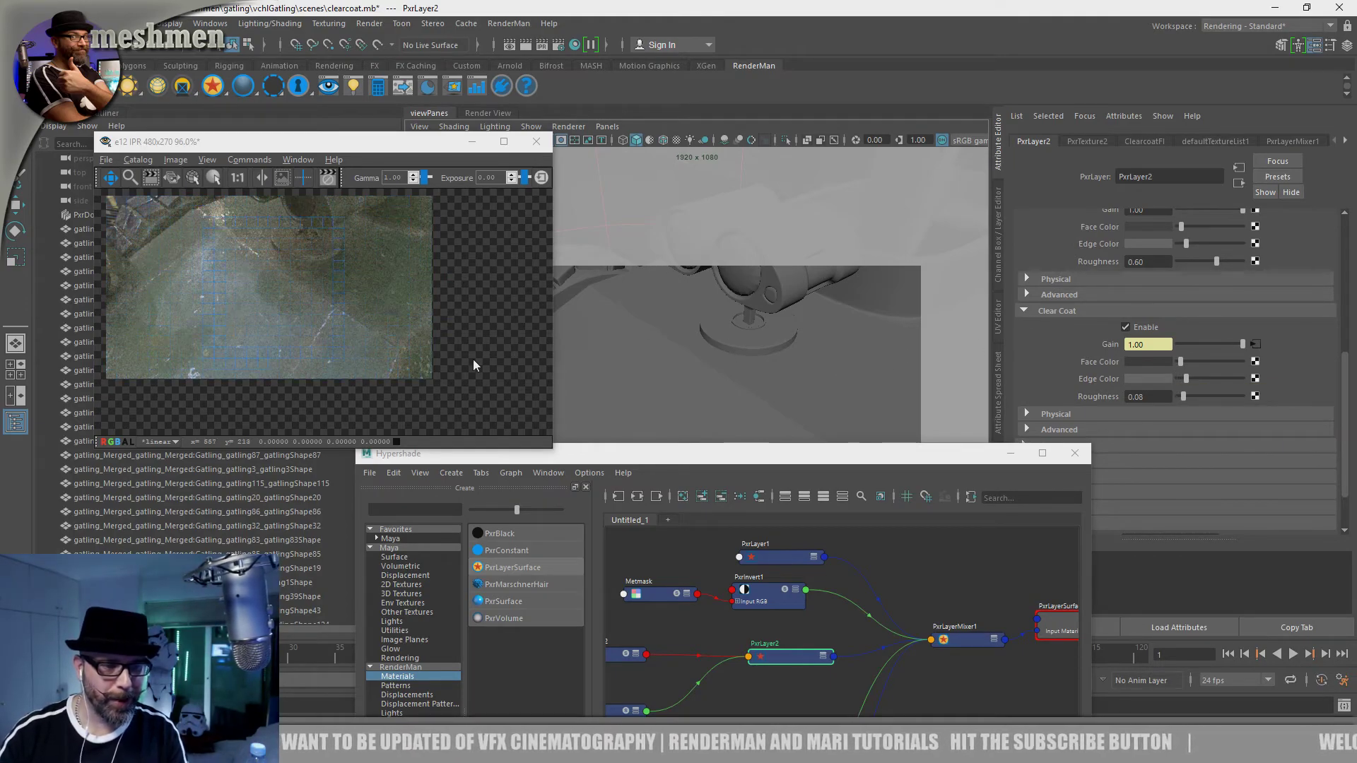
pyautogui.keyDown('alt'); pyautogui.moveTo(663, 346); pyautogui.dragTo(664, 341); pyautogui.keyUp('alt')
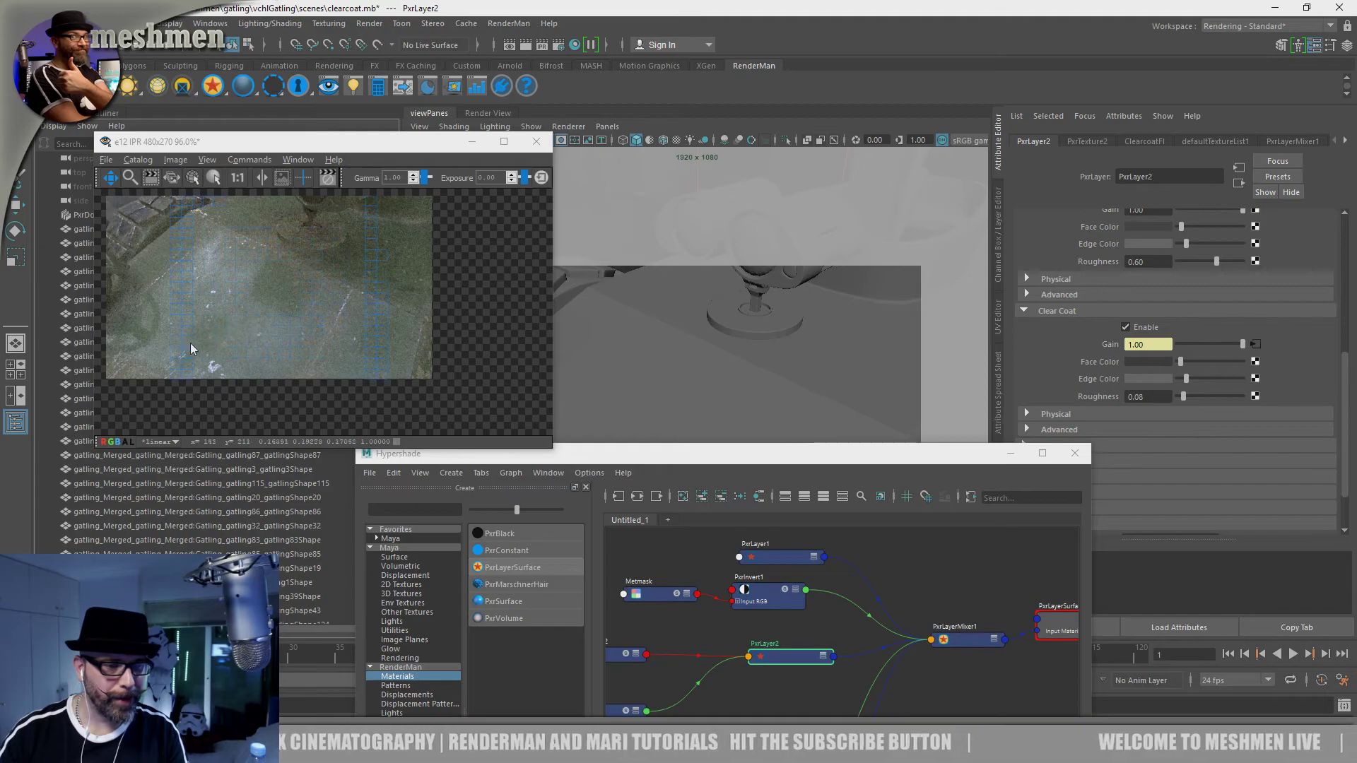
pyautogui.keyDown('alt'); pyautogui.moveTo(626, 351); pyautogui.dragTo(689, 354); pyautogui.keyUp('alt')
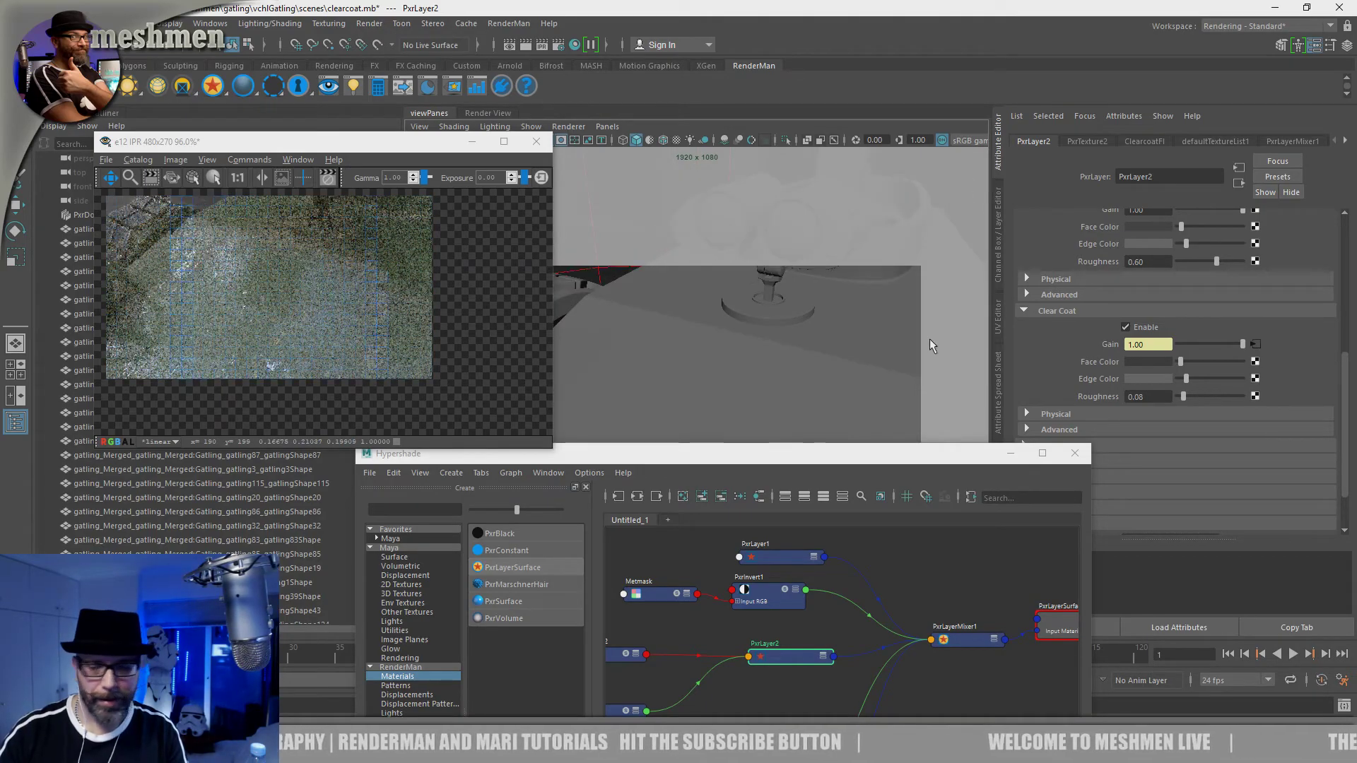
# Step: Try a lighter clear coat Edge Color and a saturated purple Face Color with hue 311.53 on PxrLayer2
pyautogui.click(1190, 379)
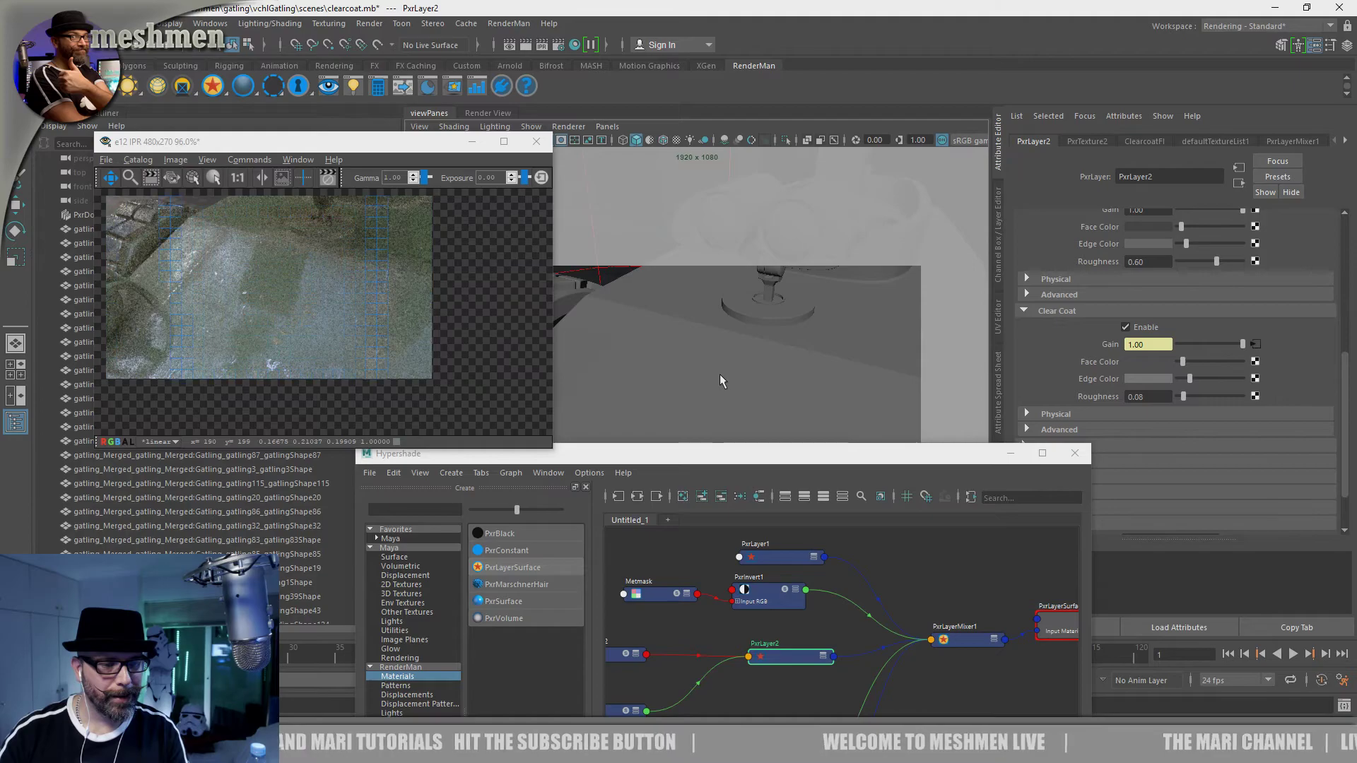
pyautogui.keyDown('alt'); pyautogui.moveTo(694, 372); pyautogui.dragTo(710, 373); pyautogui.keyUp('alt')
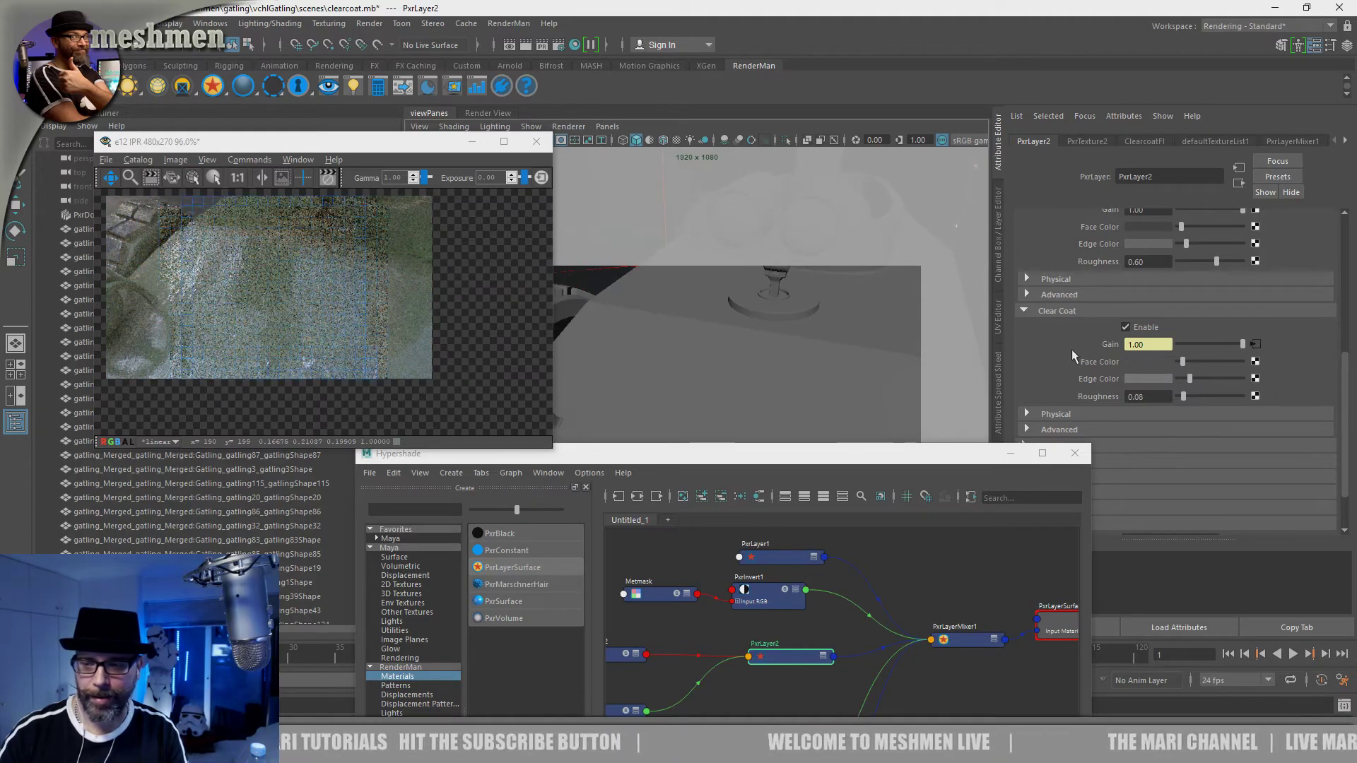
pyautogui.click(1141, 363)
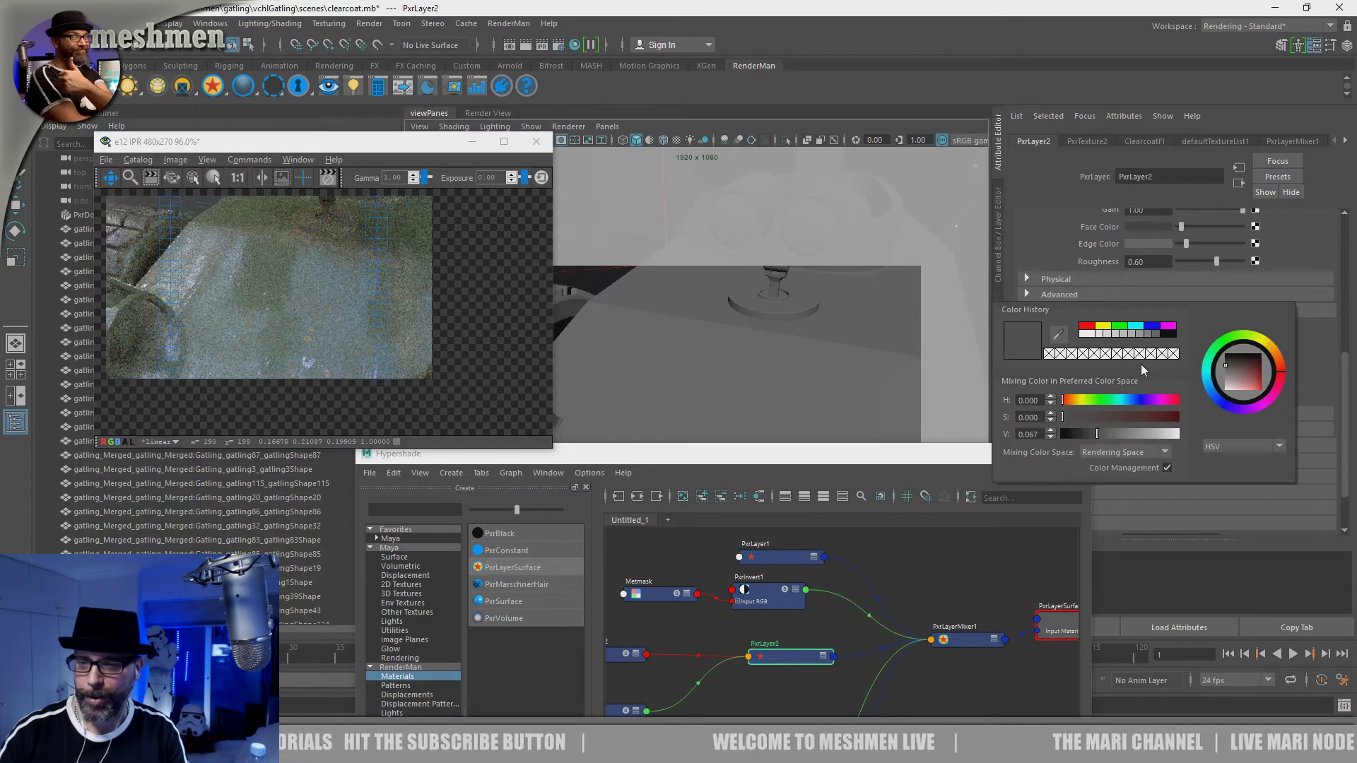
pyautogui.click(1163, 400)
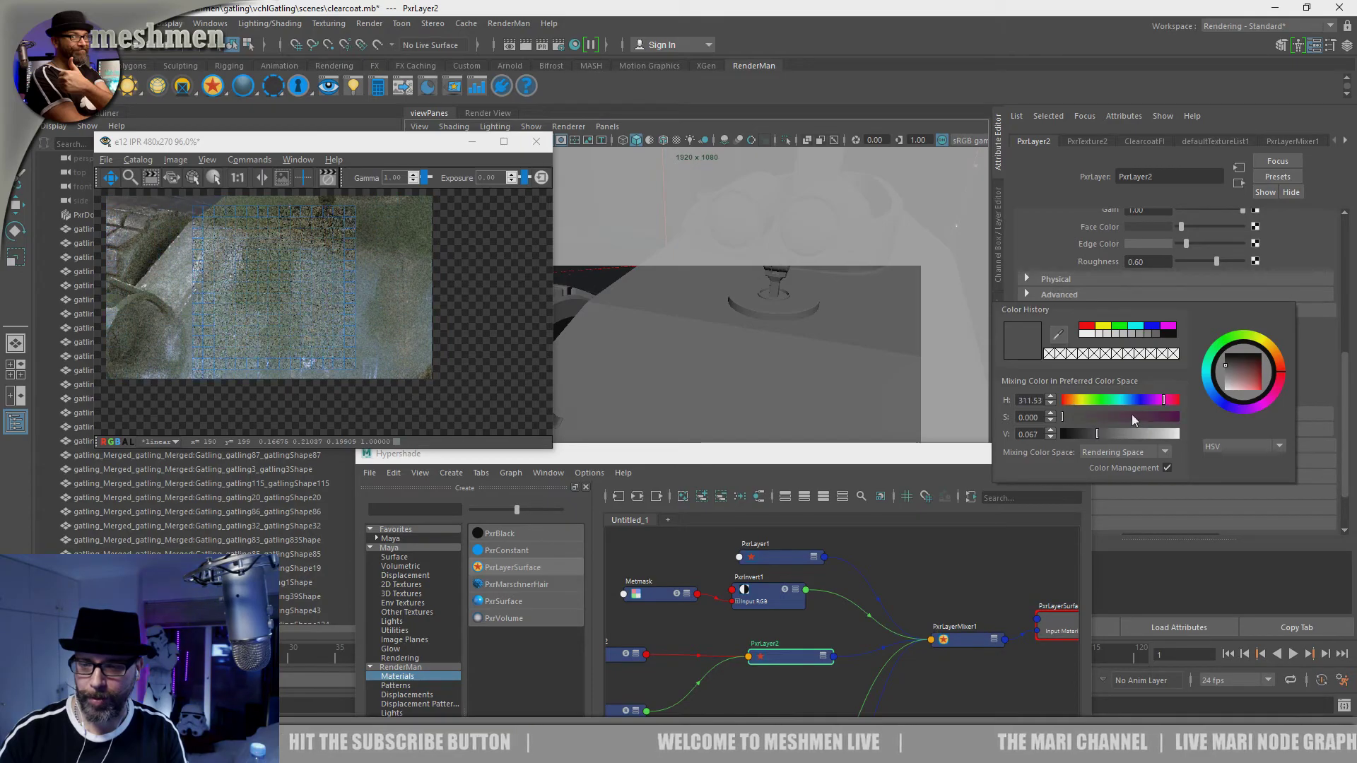
pyautogui.click(1142, 417)
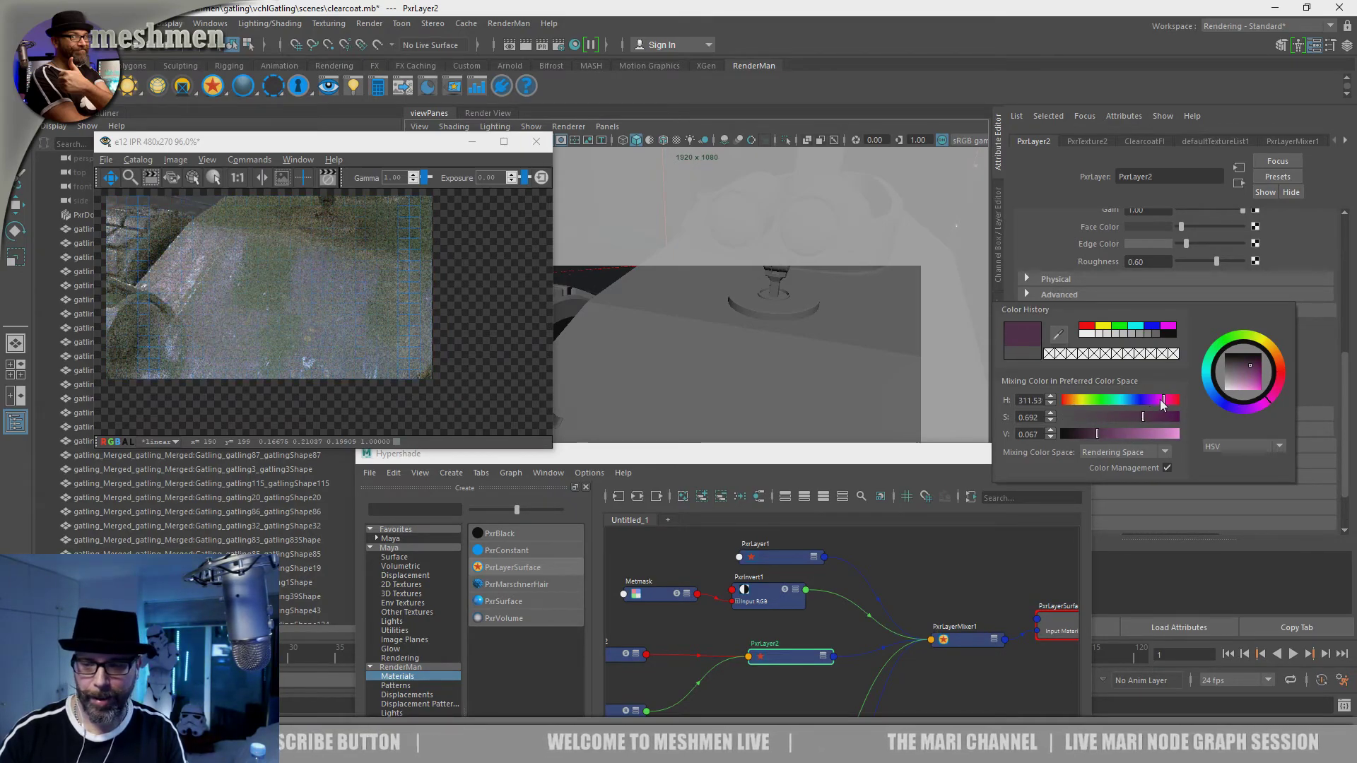
pyautogui.click(1176, 417)
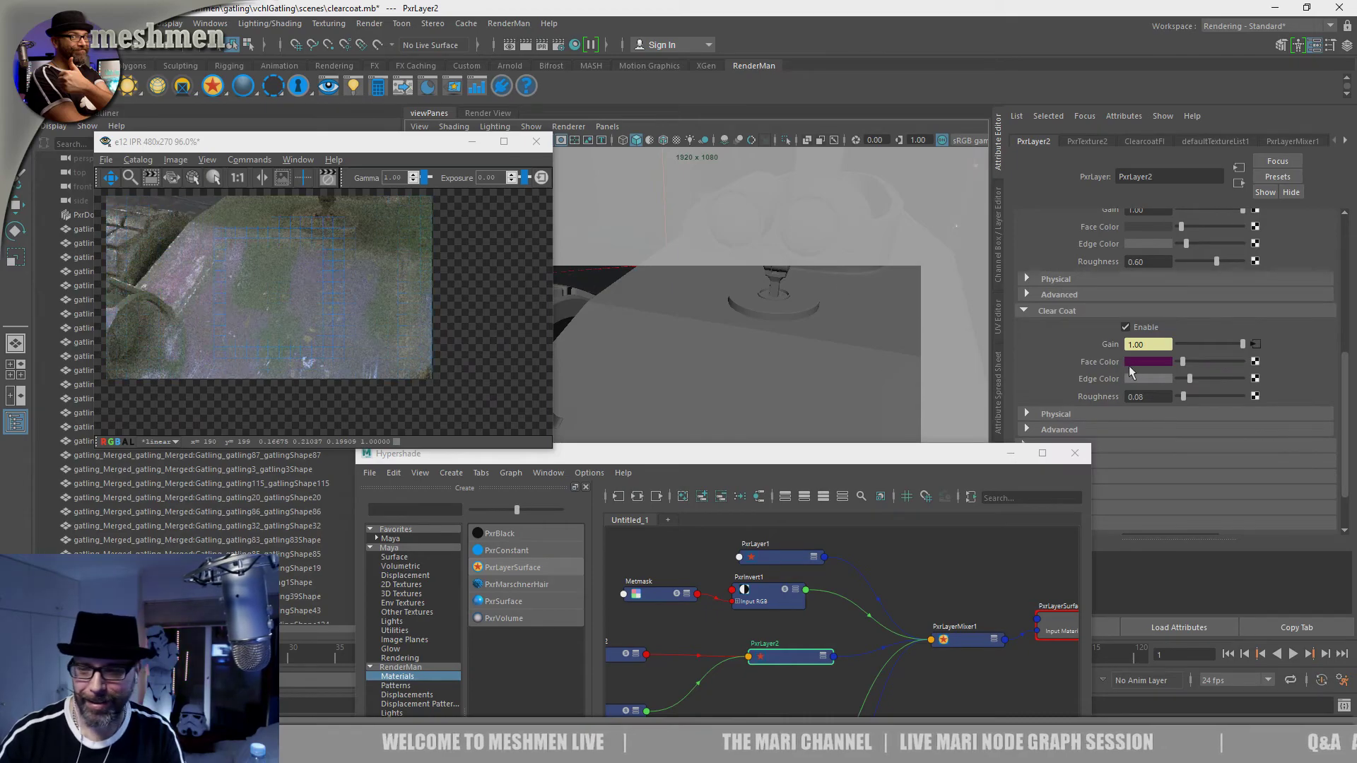
# Step: Tint PxrLayer2's clear coat Edge Color magenta with hue 311.53 and value 0.370, and check the hull in the render
pyautogui.click(1137, 361)
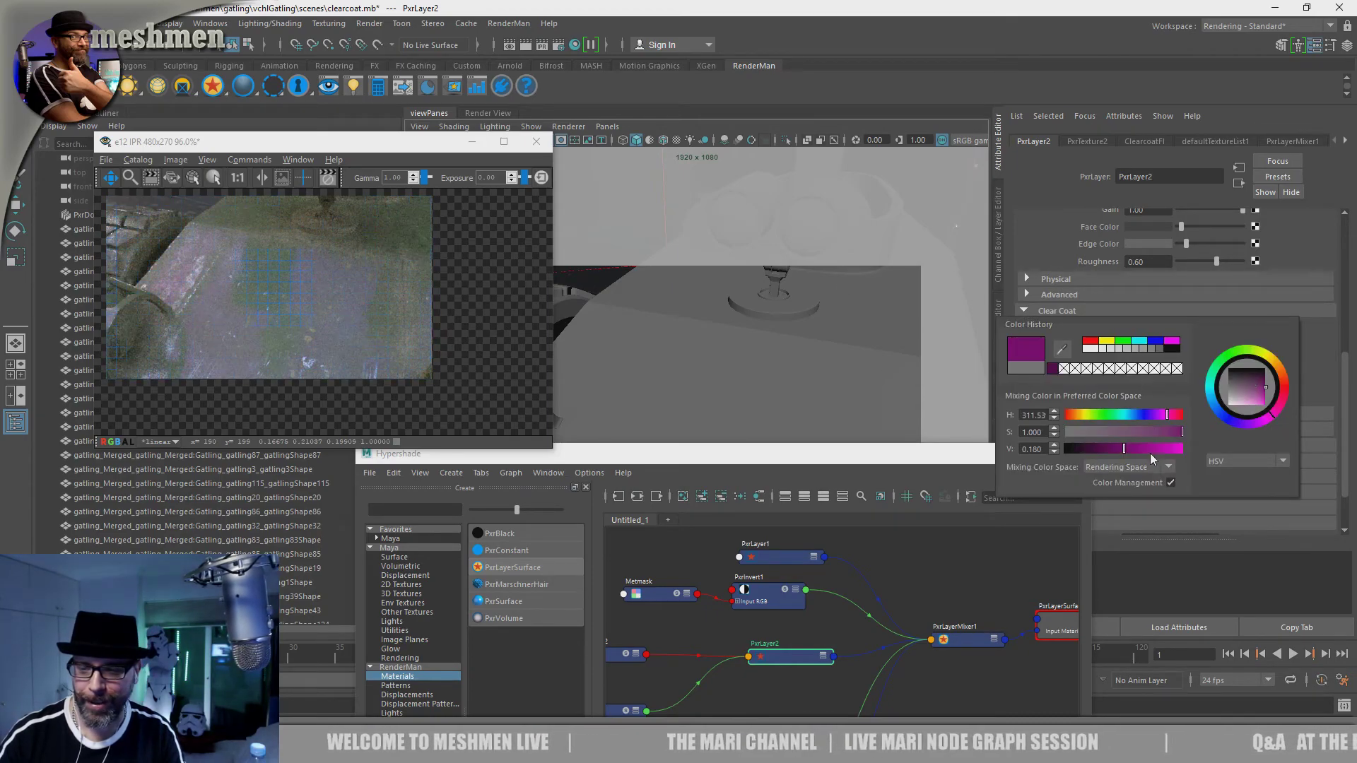
pyautogui.moveTo(1139, 451); pyautogui.dragTo(1197, 452)
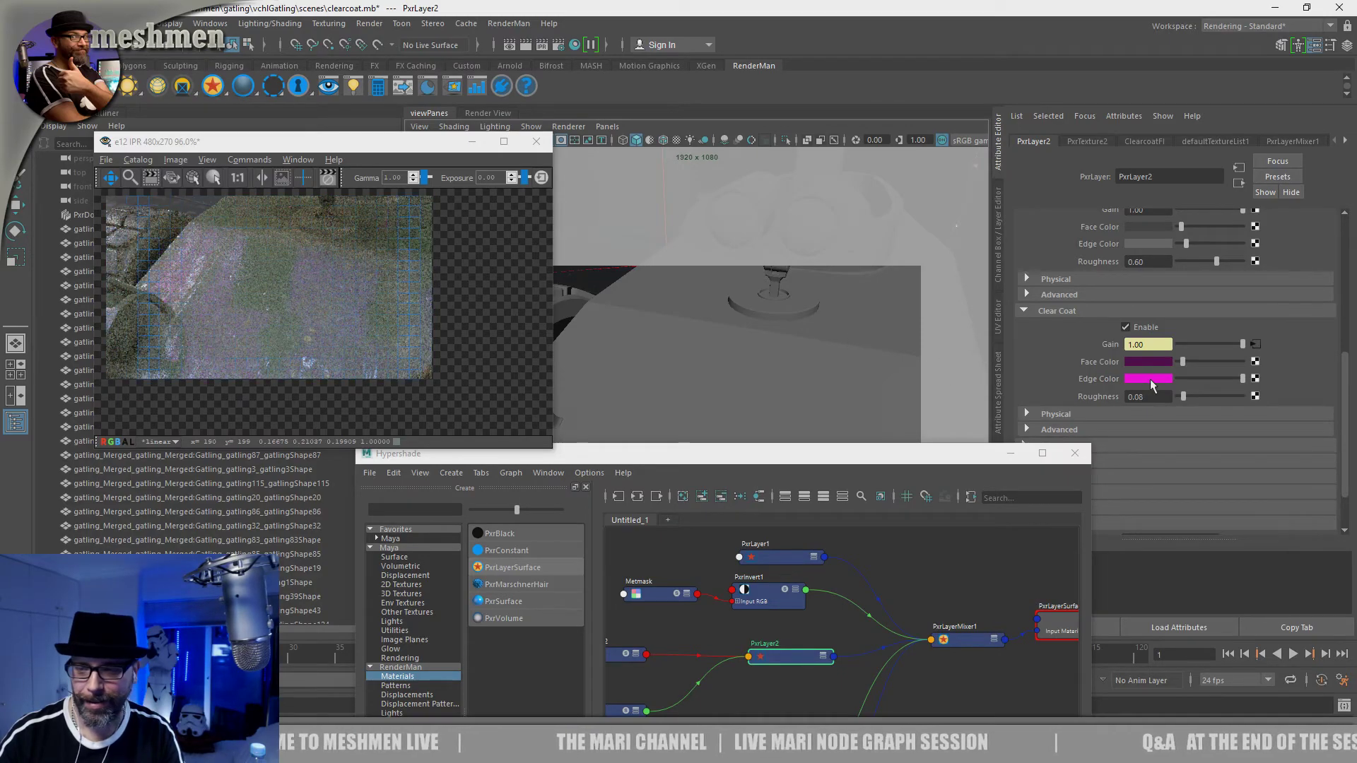
pyautogui.click(1152, 380)
pyautogui.moveTo(1183, 452); pyautogui.dragTo(1175, 452)
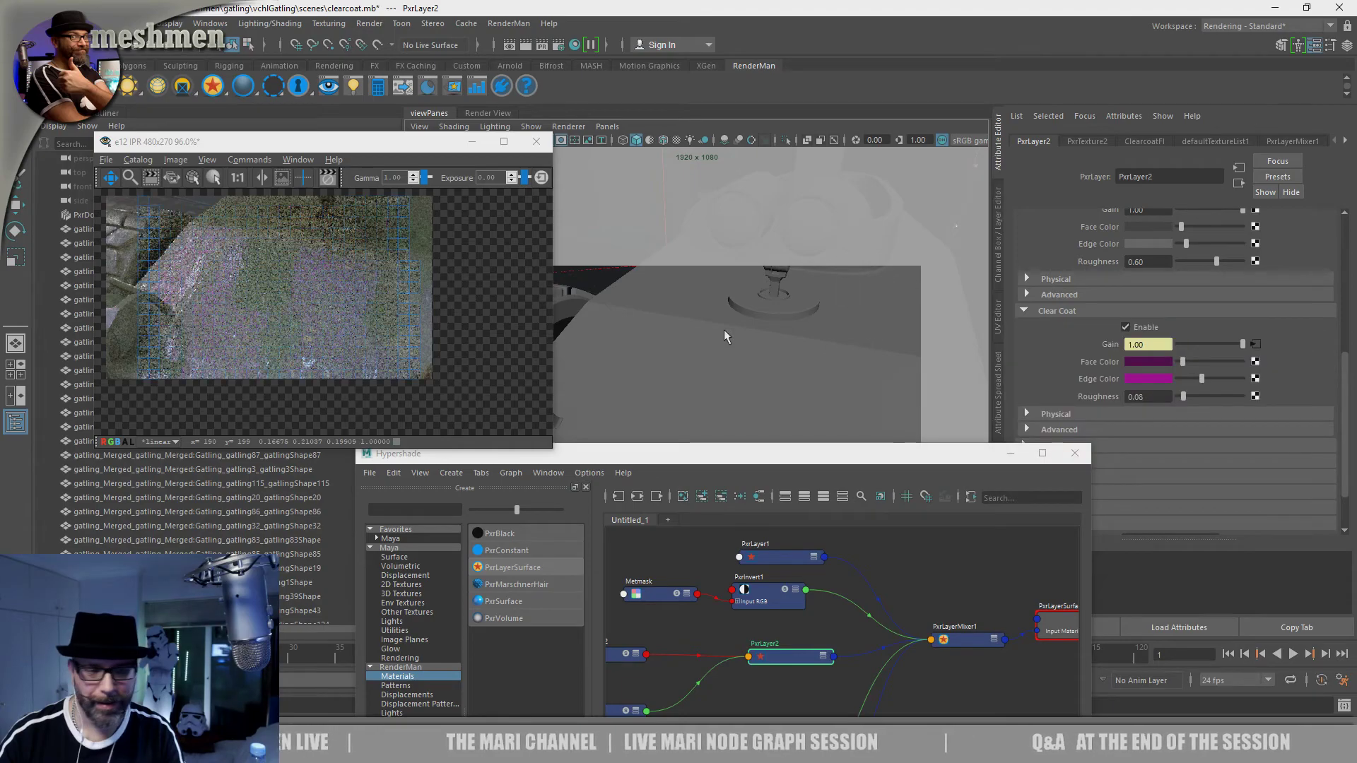
pyautogui.keyDown('alt'); pyautogui.moveTo(861, 350); pyautogui.dragTo(837, 350); pyautogui.keyUp('alt')
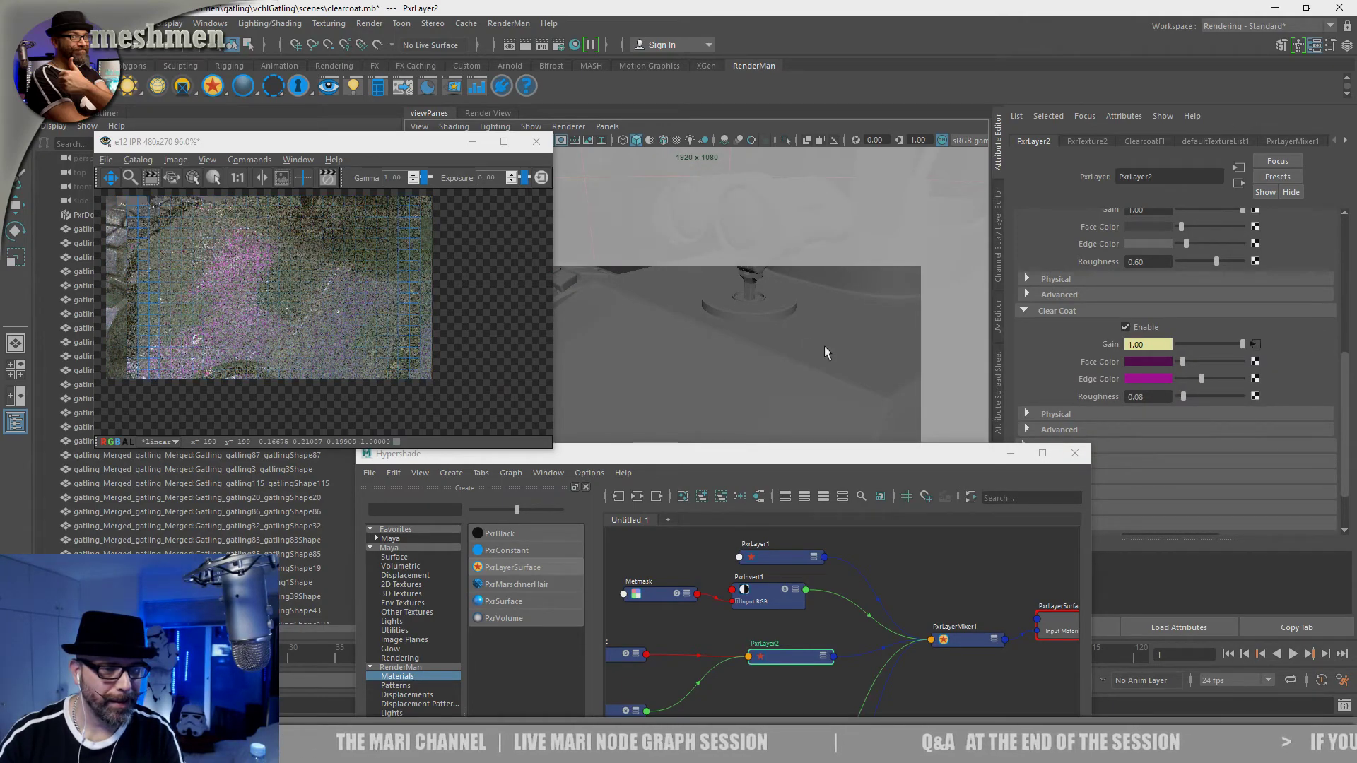
# Step: Remove the saturation from PxrLayer2's clear coat Face and Edge Colors to make both neutral grey, and check the hull's reflections
pyautogui.click(1155, 361)
pyautogui.moveTo(1179, 446); pyautogui.dragTo(1062, 446)
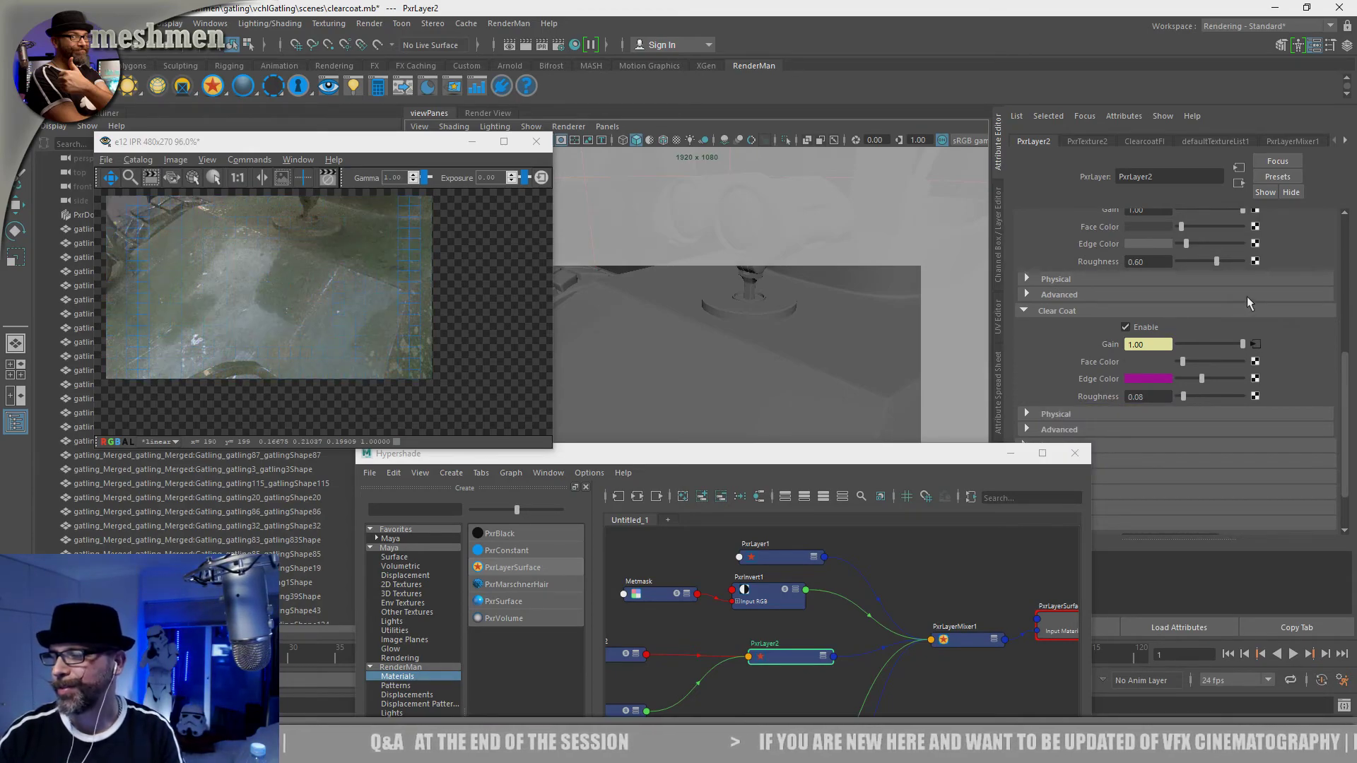
pyautogui.click(1151, 380)
pyautogui.click(1157, 436)
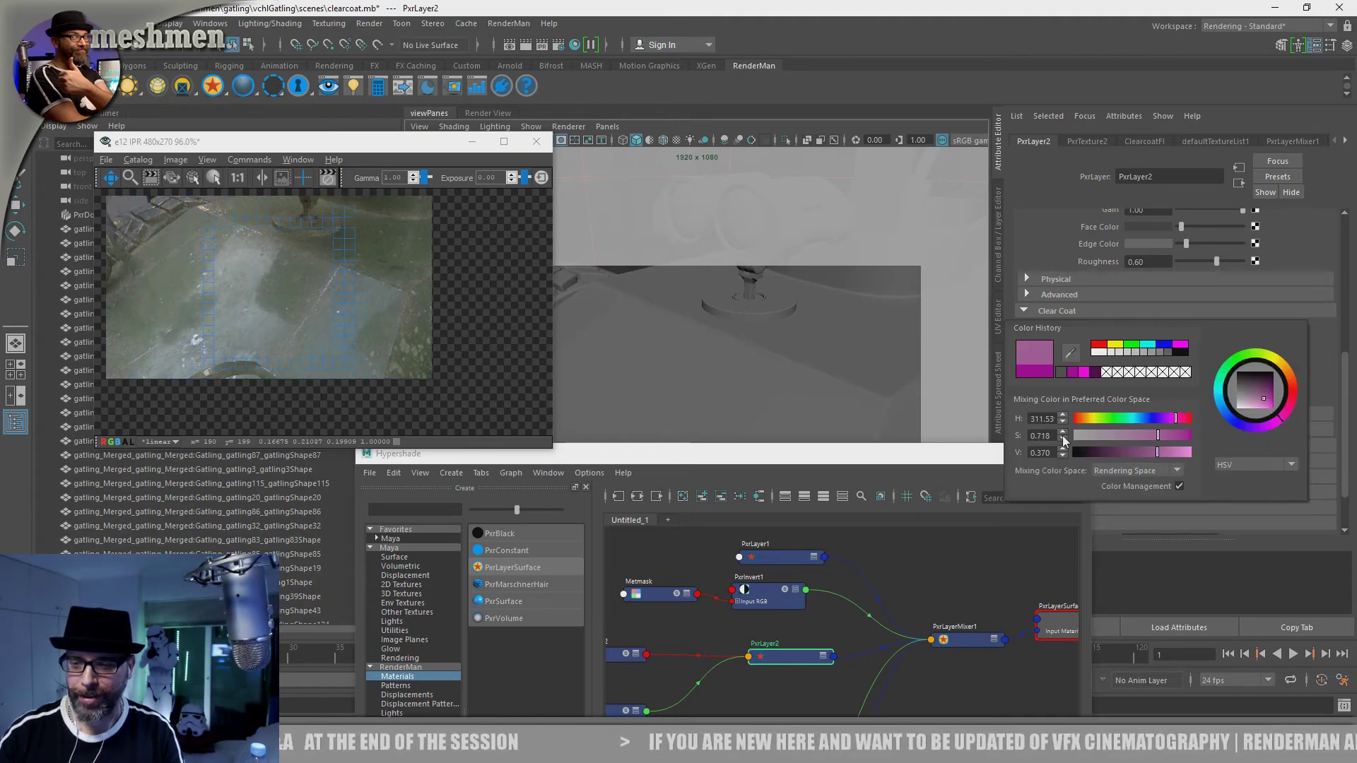
pyautogui.moveTo(1062, 438); pyautogui.dragTo(1081, 439)
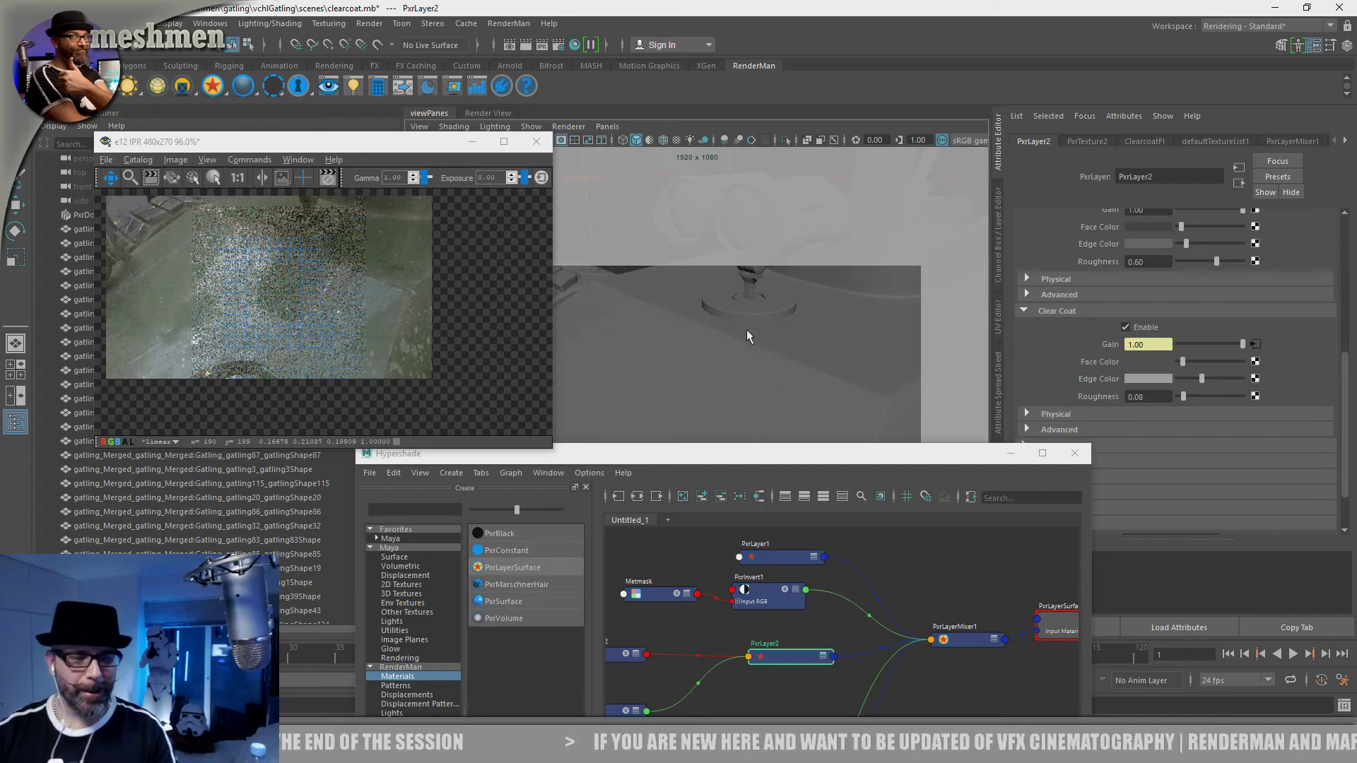
pyautogui.keyDown('alt'); pyautogui.moveTo(735, 354); pyautogui.dragTo(699, 364); pyautogui.keyUp('alt')
pyautogui.moveTo(673, 444); pyautogui.dragTo(756, 235)
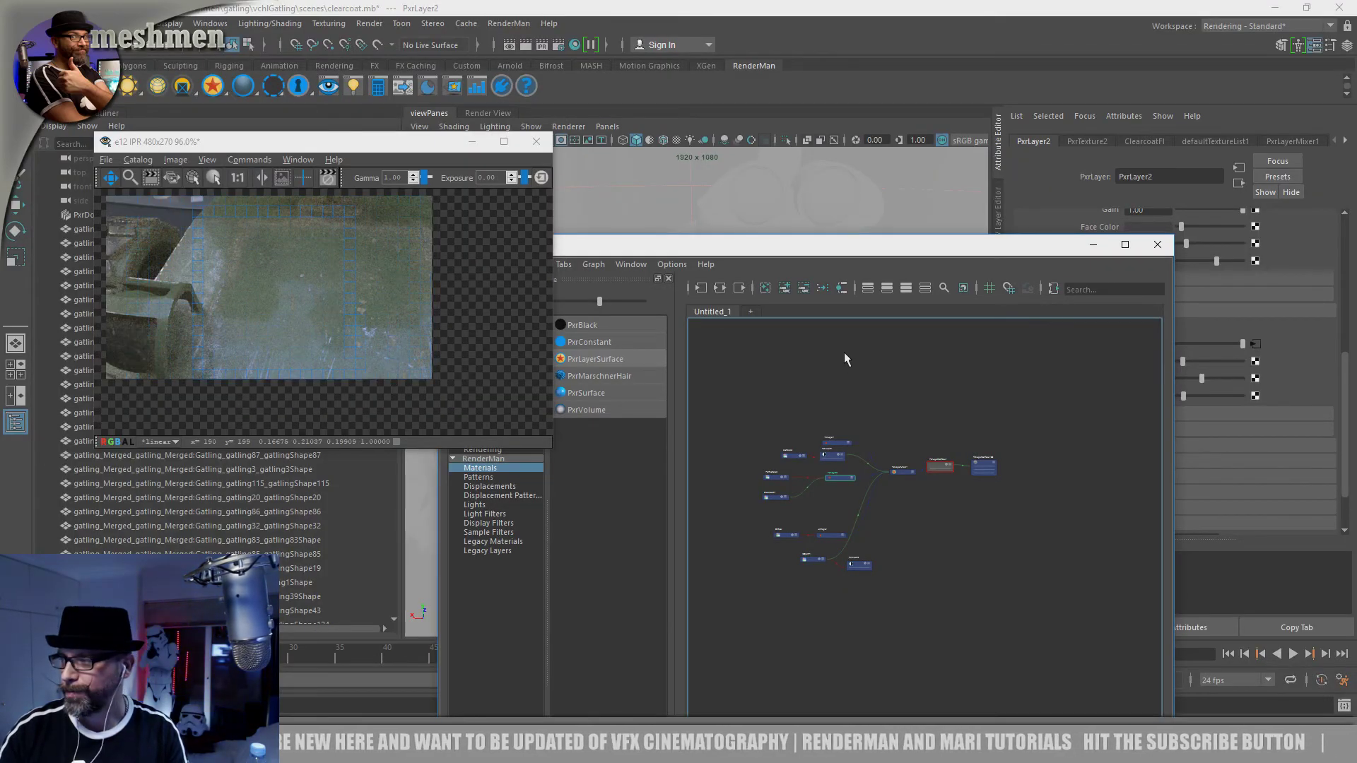
pyautogui.moveTo(833, 252); pyautogui.dragTo(831, 283)
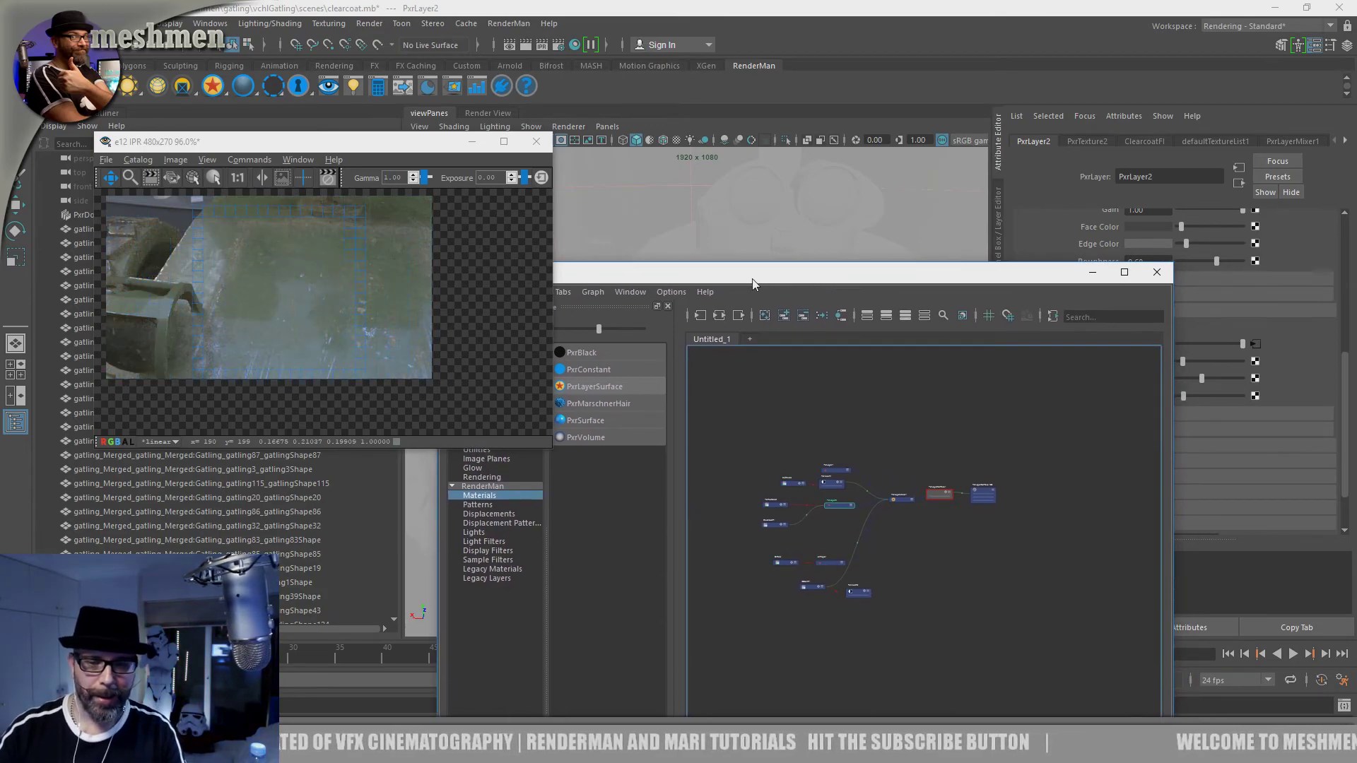
pyautogui.moveTo(753, 279); pyautogui.dragTo(792, 353)
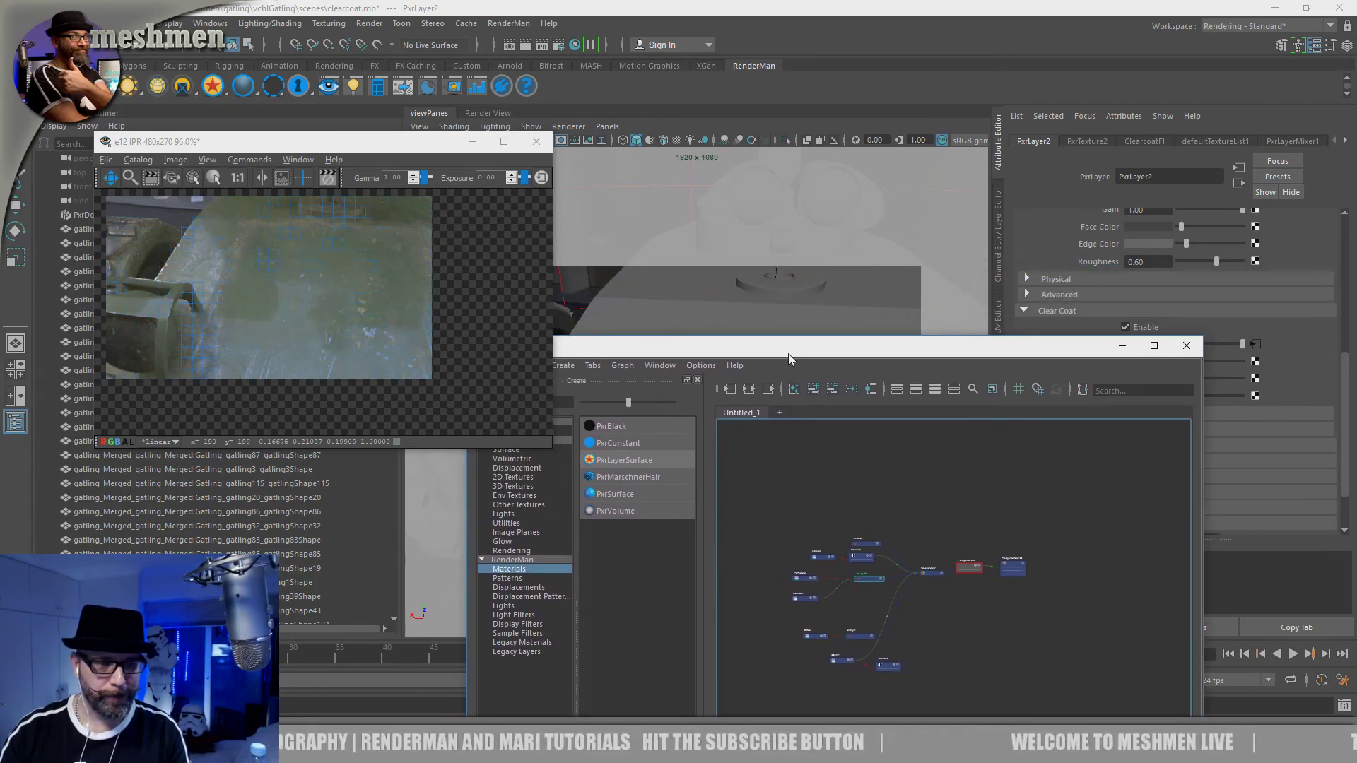
pyautogui.moveTo(790, 353); pyautogui.dragTo(829, 391)
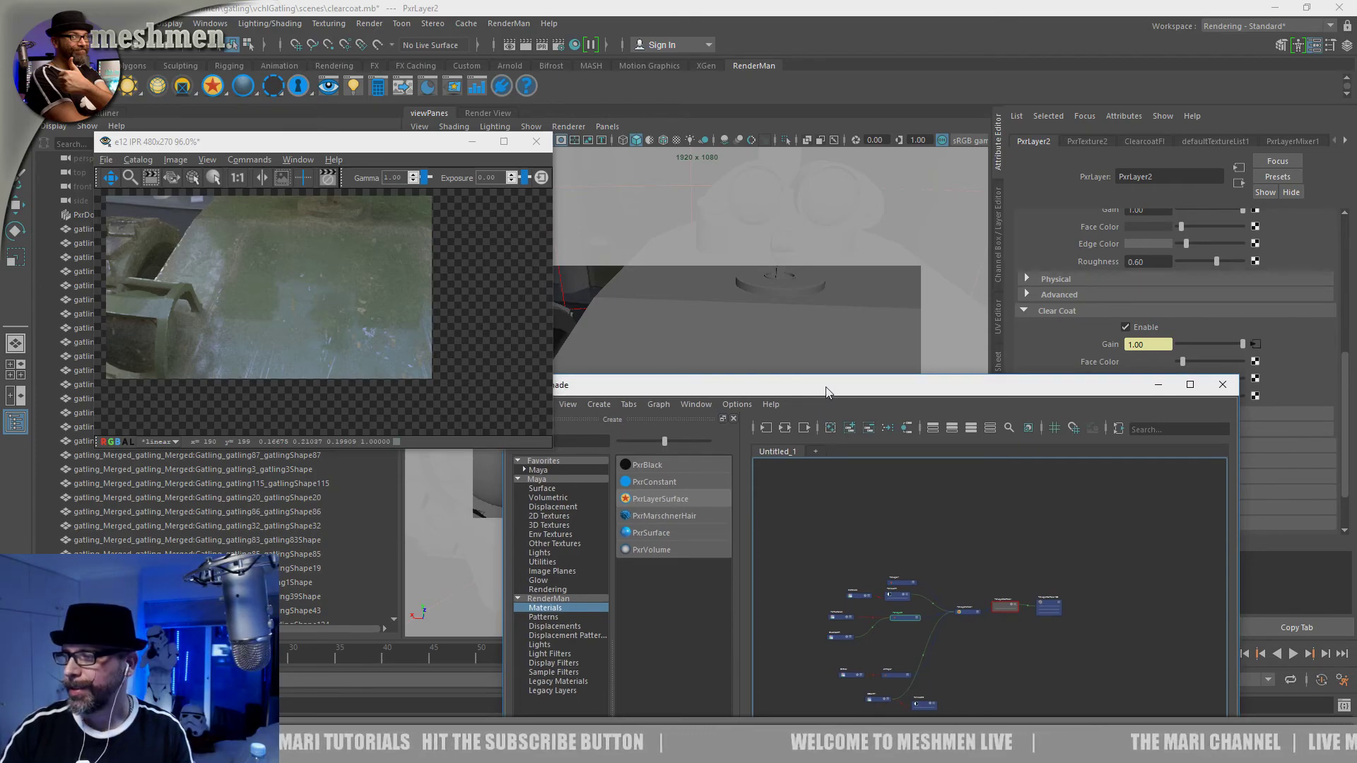
pyautogui.moveTo(1132, 387); pyautogui.dragTo(1090, 404)
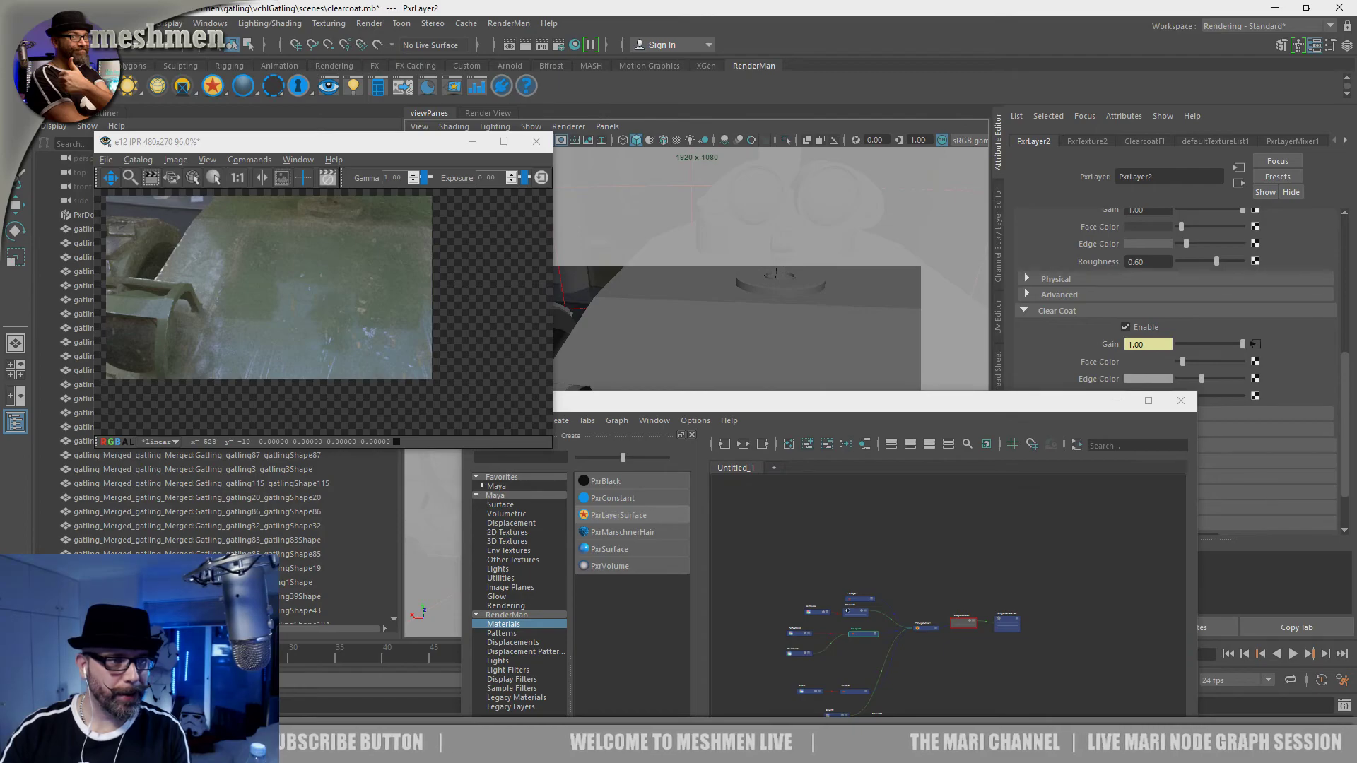
# Step: Close the IPR render viewer, discarding its session, and close the Hypershade
pyautogui.click(238, 148)
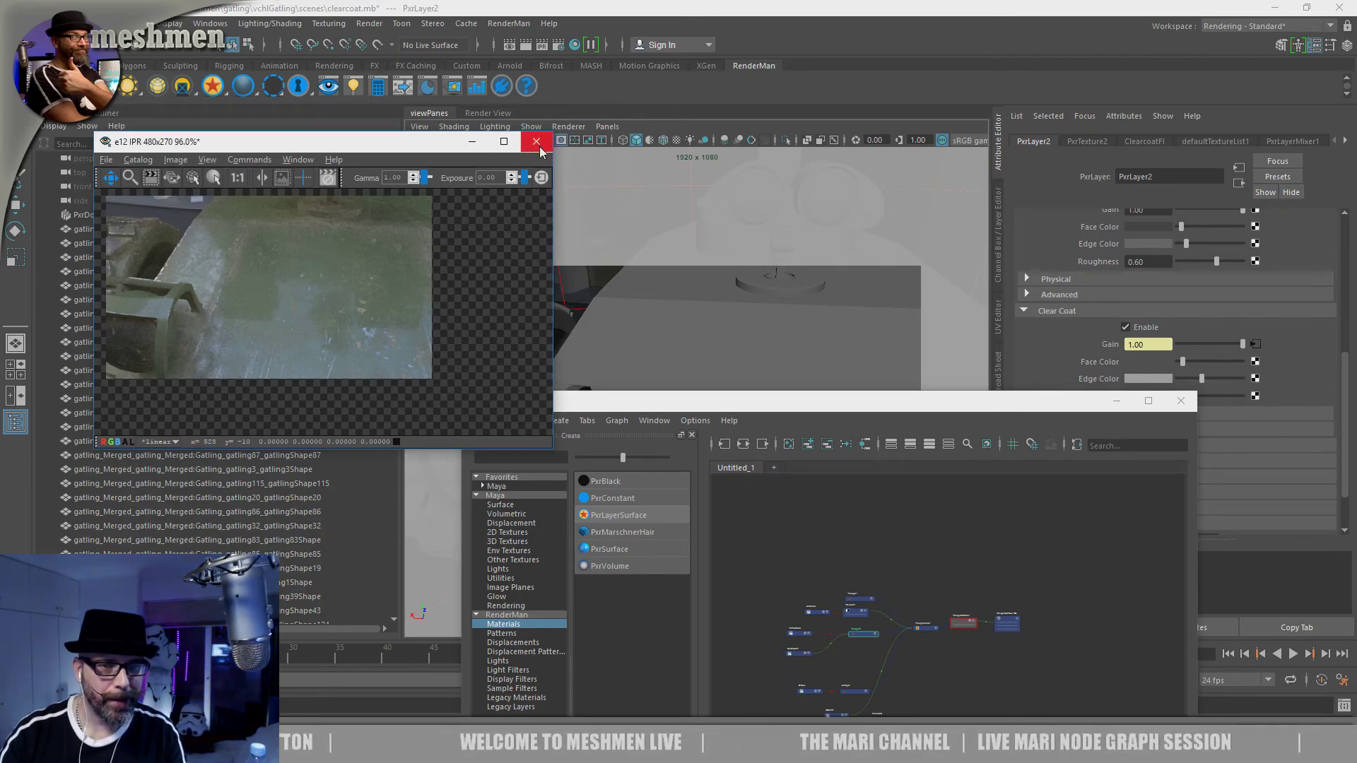
pyautogui.click(537, 143)
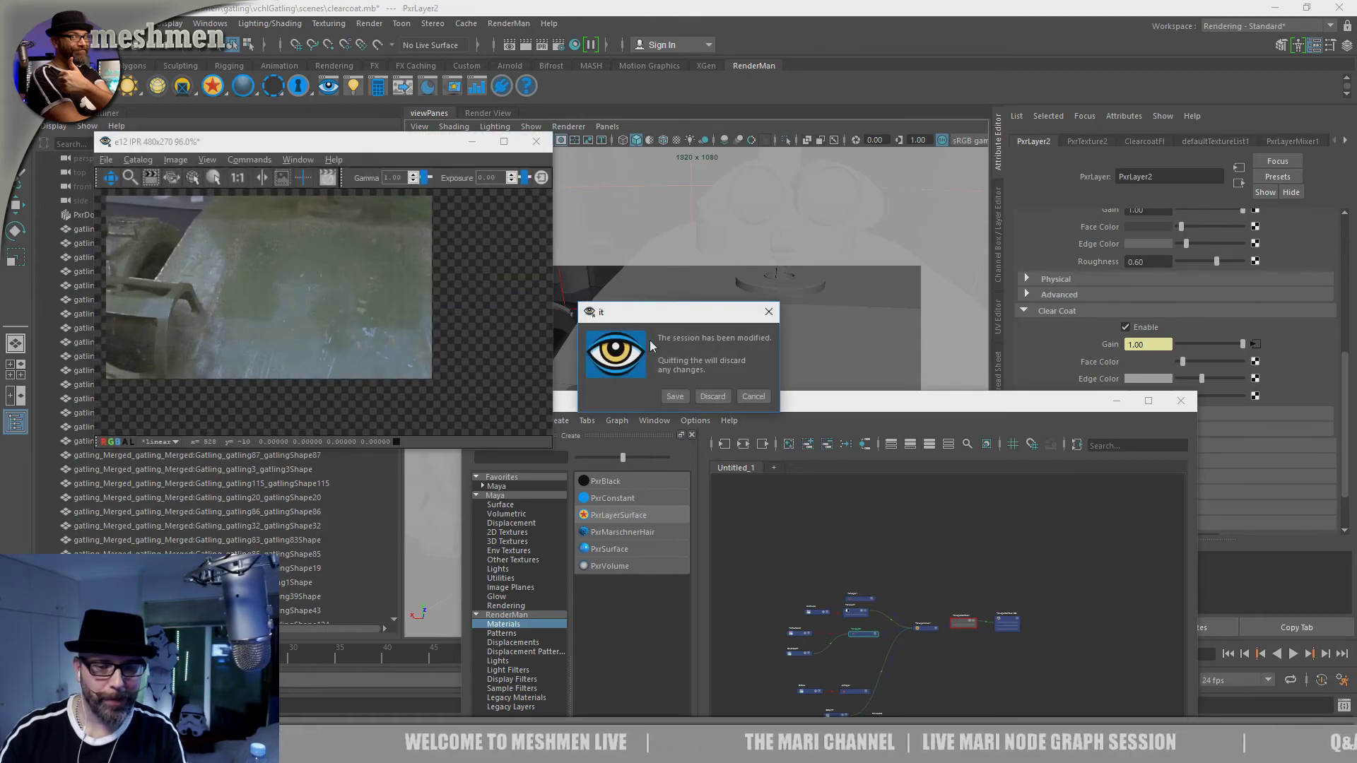
pyautogui.click(710, 396)
pyautogui.moveTo(1000, 408); pyautogui.dragTo(883, 377)
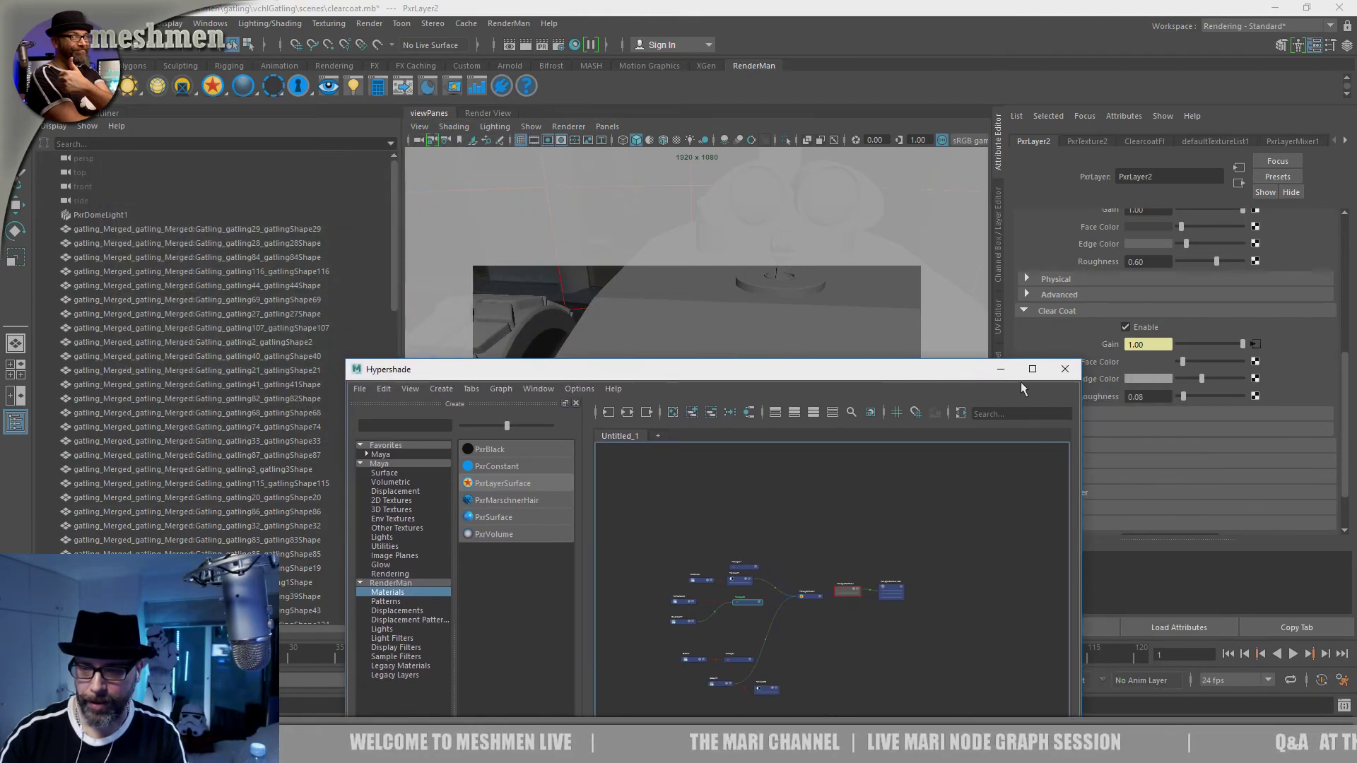
pyautogui.click(1064, 370)
# Step: Quit Maya without saving the changes to clearcoat.mb
pyautogui.click(790, 428)
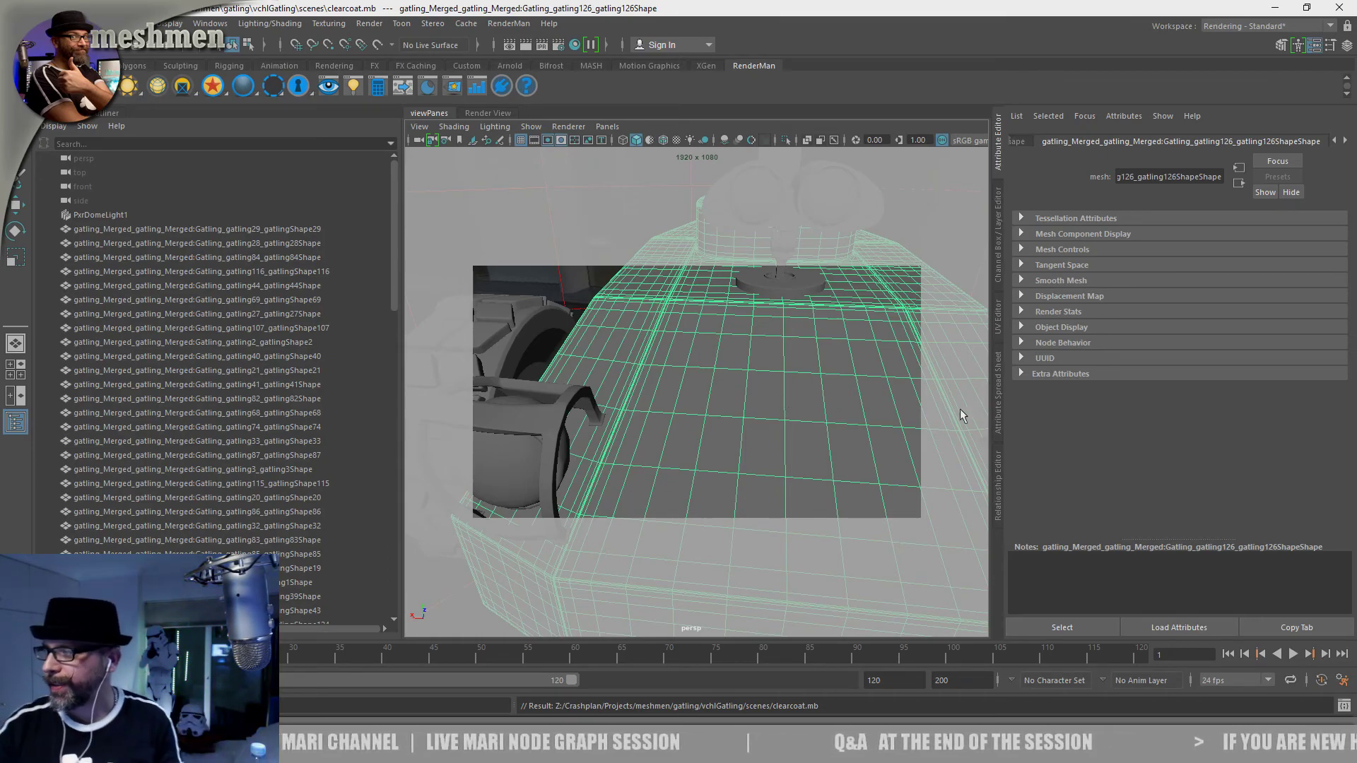
pyautogui.keyDown('alt'); pyautogui.moveTo(749, 407); pyautogui.dragTo(739, 413); pyautogui.keyUp('alt')
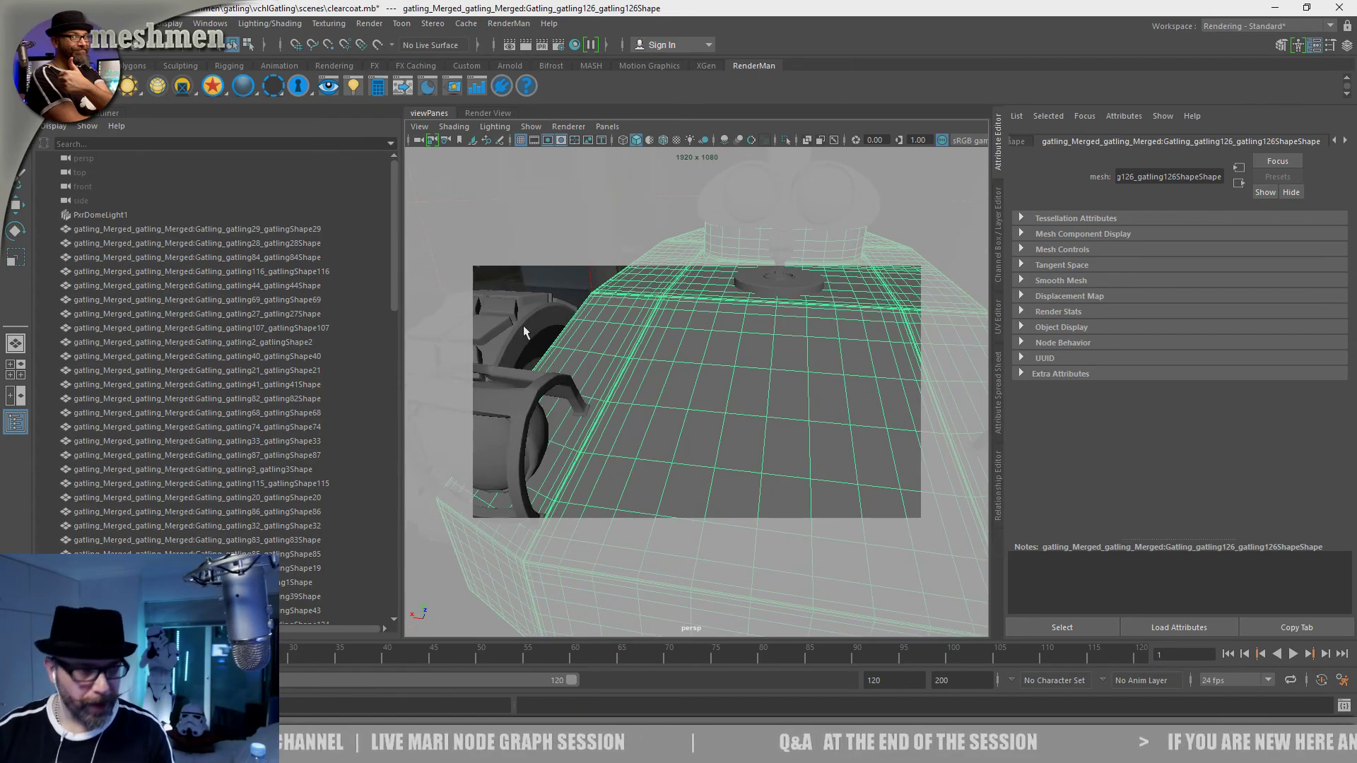
pyautogui.click(22, 23)
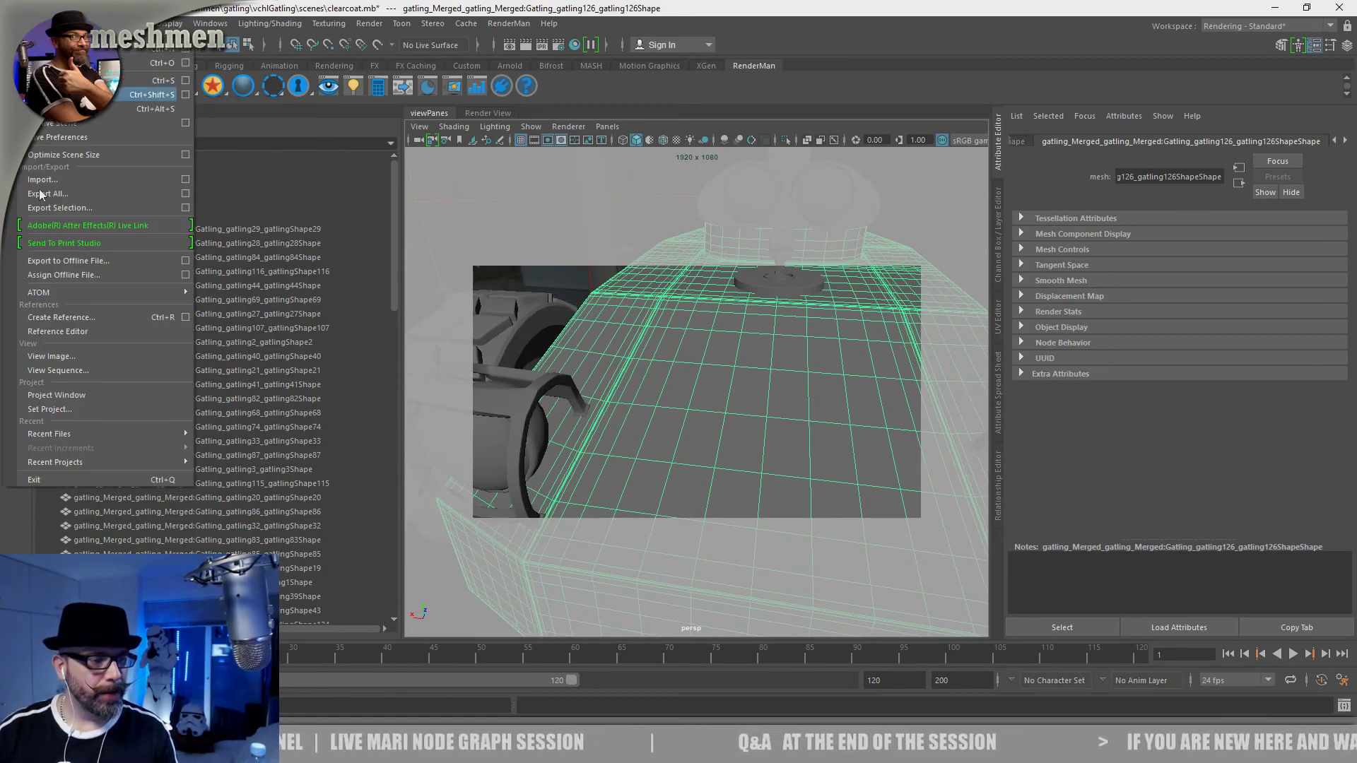
pyautogui.click(59, 480)
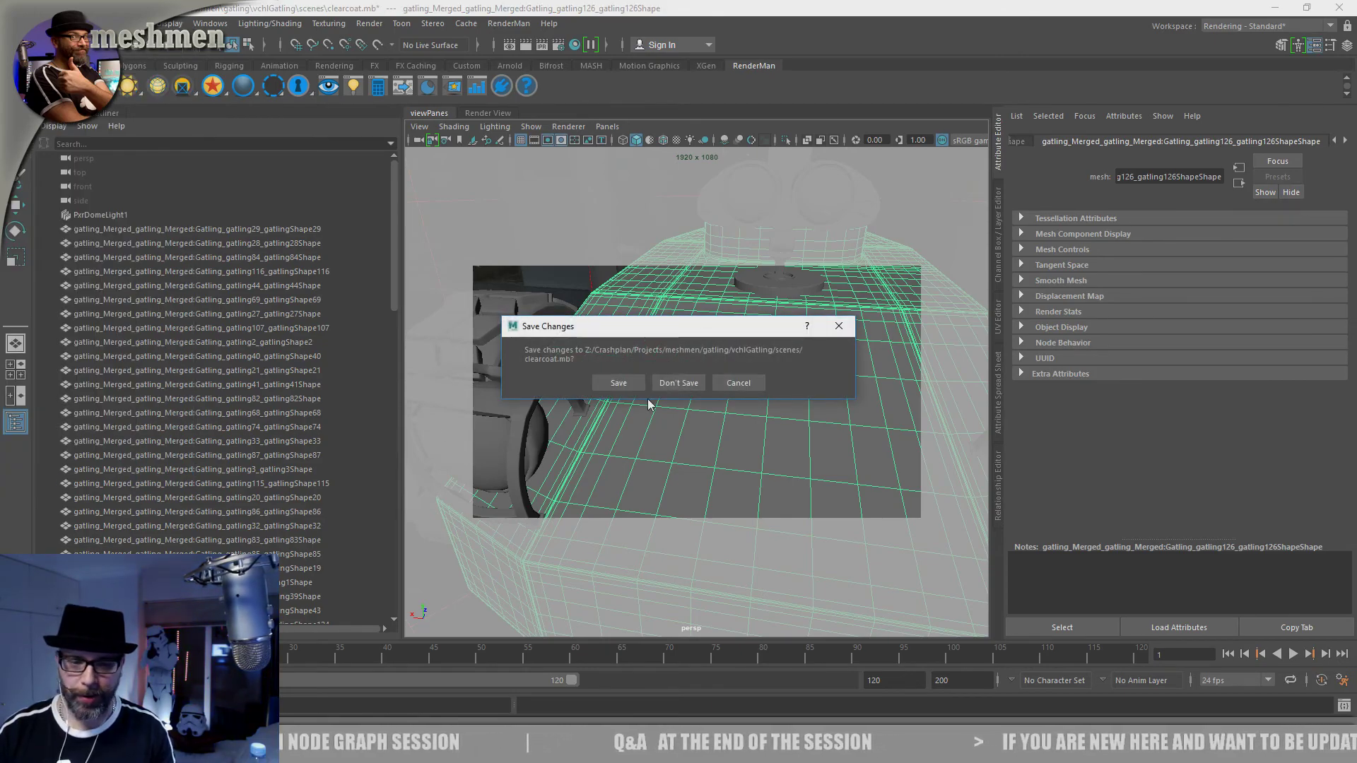
pyautogui.click(677, 385)
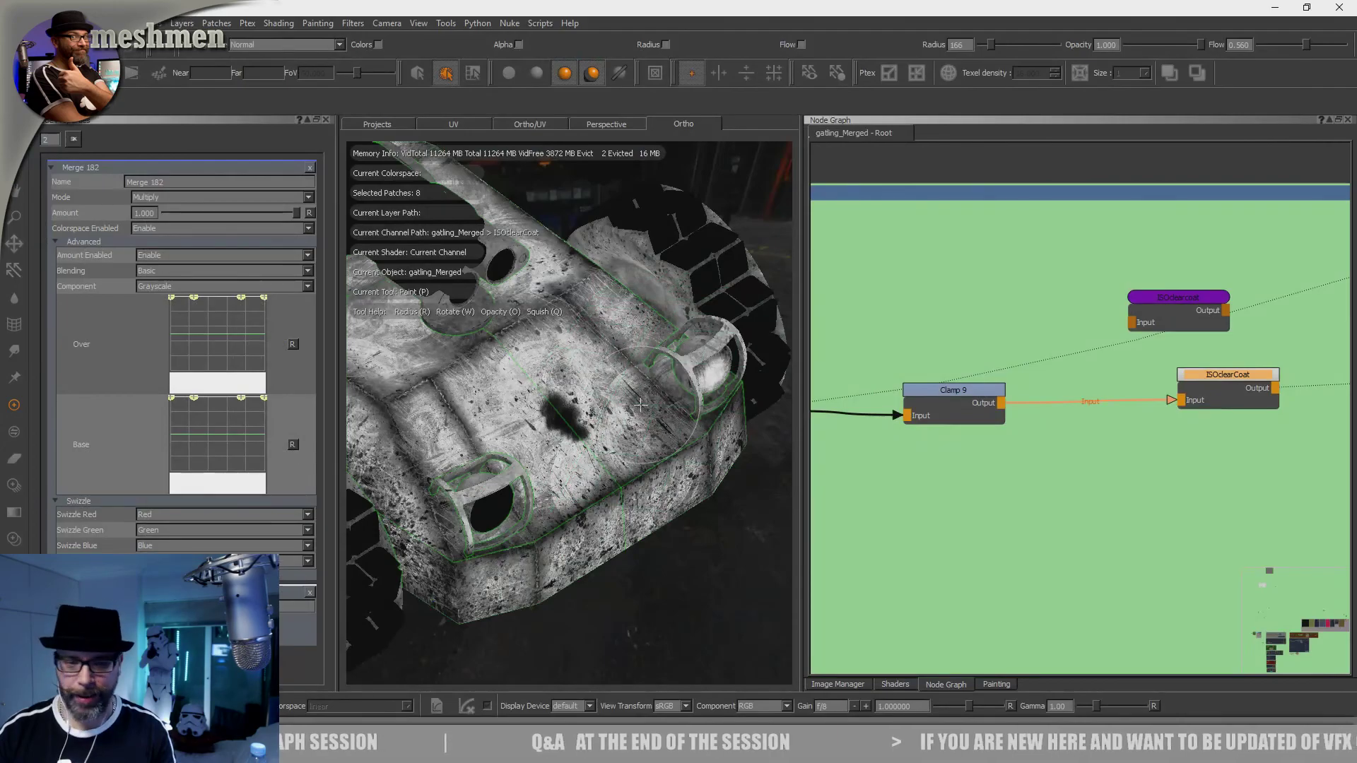
# Step: Examine the ISOclearCoat mask in Mari on the hull's front panel around the black paint spot and headlights
pyautogui.keyDown('alt'); pyautogui.moveTo(640, 404); pyautogui.dragTo(537, 576); pyautogui.keyUp('alt')
pyautogui.moveTo(570, 451)
pyautogui.keyDown('alt'); pyautogui.mouseDown()
pyautogui.moveTo(606, 500)
pyautogui.moveTo(572, 465)
pyautogui.moveTo(571, 488)
pyautogui.mouseUp(); pyautogui.keyUp('alt')
pyautogui.keyDown('alt'); pyautogui.moveTo(571, 459); pyautogui.dragTo(622, 468, button='right'); pyautogui.keyUp('alt')
pyautogui.keyDown('alt'); pyautogui.moveTo(586, 434); pyautogui.dragTo(596, 501, button='middle'); pyautogui.keyUp('alt')
pyautogui.moveTo(596, 501)
pyautogui.keyDown('alt'); pyautogui.mouseDown()
pyautogui.moveTo(609, 390)
pyautogui.moveTo(604, 487)
pyautogui.moveTo(597, 460)
pyautogui.mouseUp(); pyautogui.keyUp('alt')
pyautogui.keyDown('alt'); pyautogui.moveTo(597, 459); pyautogui.dragTo(558, 452, button='right'); pyautogui.keyUp('alt')
pyautogui.moveTo(558, 452)
pyautogui.keyDown('alt'); pyautogui.mouseDown()
pyautogui.moveTo(627, 432)
pyautogui.moveTo(672, 468)
pyautogui.moveTo(609, 480)
pyautogui.moveTo(590, 512)
pyautogui.mouseUp(); pyautogui.keyUp('alt')
pyautogui.keyDown('alt'); pyautogui.moveTo(590, 512); pyautogui.dragTo(630, 463, button='right'); pyautogui.keyUp('alt')
pyautogui.keyDown('alt'); pyautogui.moveTo(630, 462); pyautogui.dragTo(492, 486, button='middle'); pyautogui.keyUp('alt')
pyautogui.keyDown('alt'); pyautogui.moveTo(592, 484); pyautogui.dragTo(541, 504, button='right'); pyautogui.keyUp('alt')
pyautogui.keyDown('alt'); pyautogui.moveTo(540, 504); pyautogui.dragTo(597, 500); pyautogui.keyUp('alt')
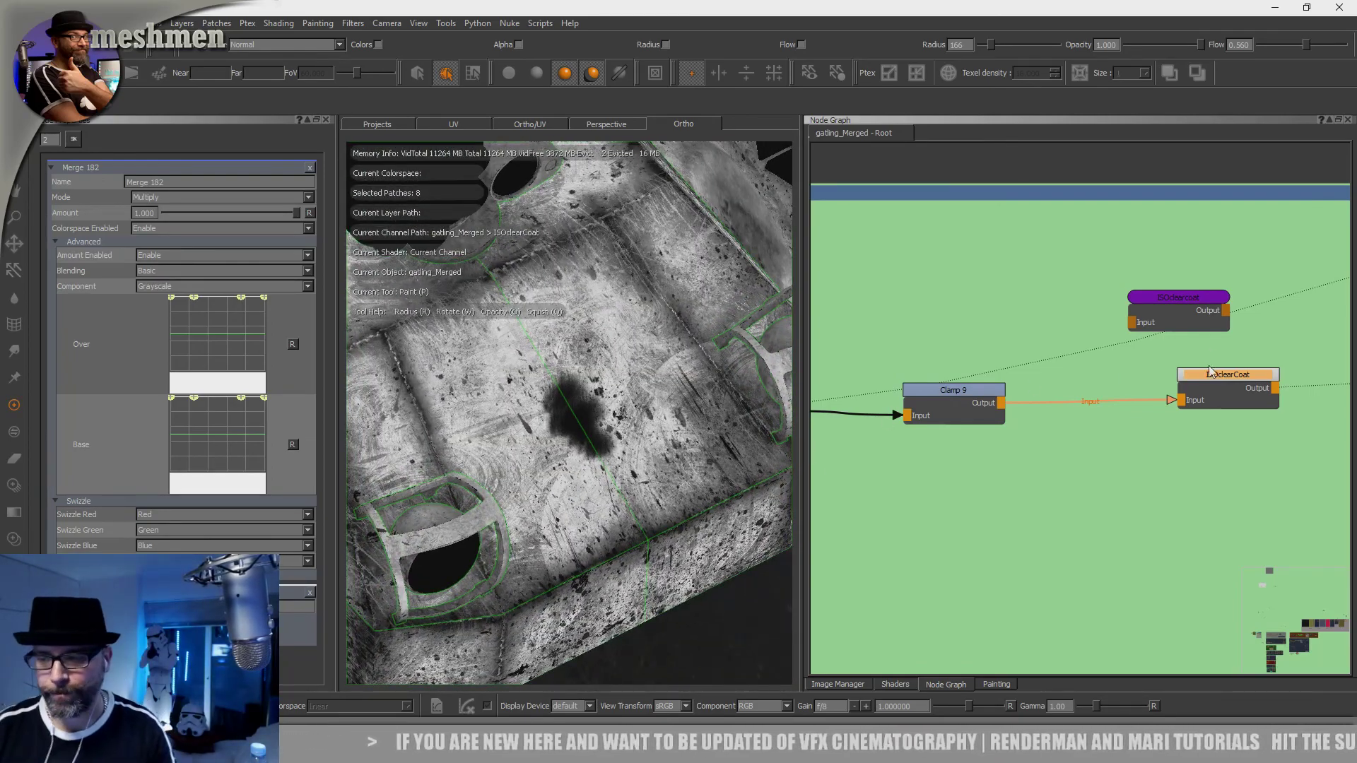
pyautogui.moveTo(1176, 303); pyautogui.dragTo(1187, 299)
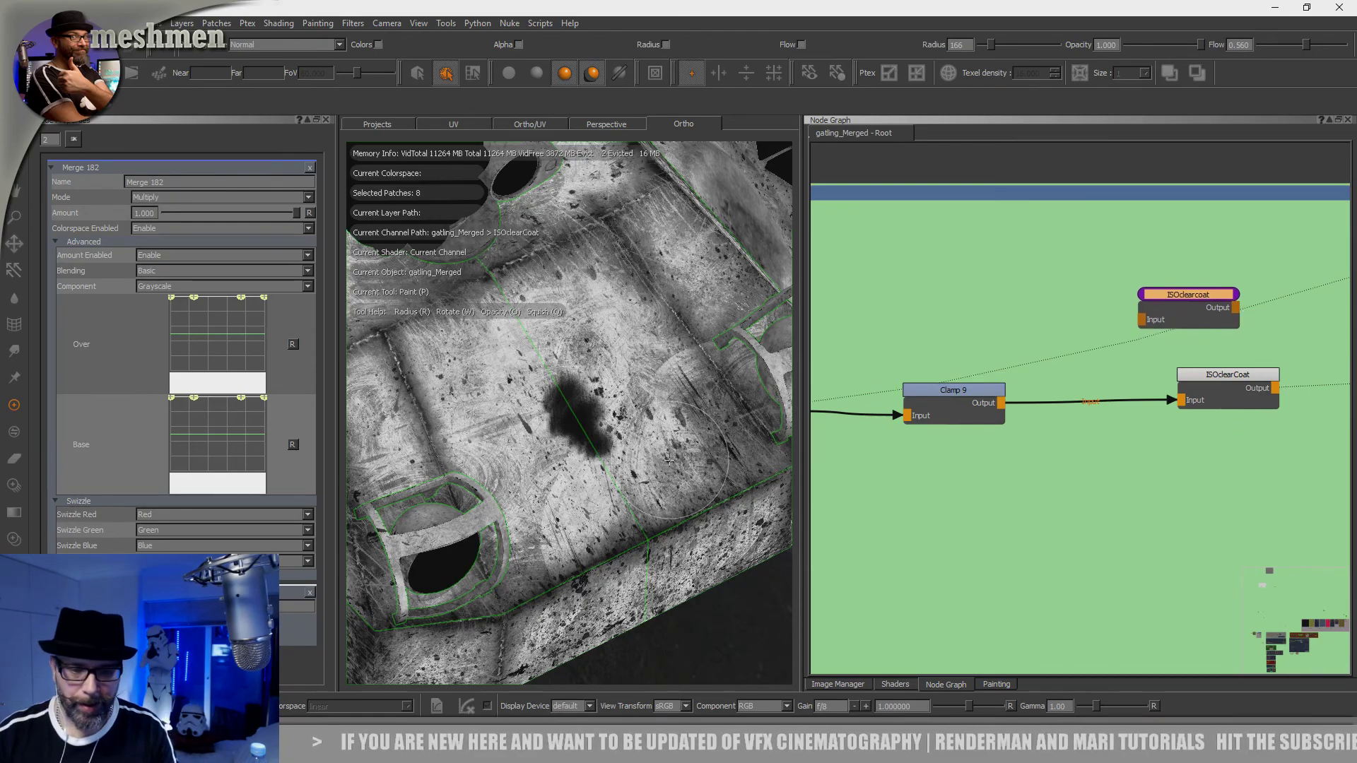
# Step: View the clear coat mask on the whole vehicle and look through the ISOclearcoat node network
pyautogui.keyDown('alt'); pyautogui.moveTo(669, 453); pyautogui.dragTo(700, 456); pyautogui.keyUp('alt')
pyautogui.keyDown('alt'); pyautogui.moveTo(696, 452); pyautogui.dragTo(583, 434, button='right'); pyautogui.keyUp('alt')
pyautogui.keyDown('alt'); pyautogui.moveTo(583, 435); pyautogui.dragTo(618, 402); pyautogui.keyUp('alt')
pyautogui.keyDown('alt'); pyautogui.moveTo(619, 402); pyautogui.dragTo(671, 410, button='middle'); pyautogui.keyUp('alt')
pyautogui.keyDown('alt'); pyautogui.moveTo(671, 411); pyautogui.dragTo(622, 431); pyautogui.keyUp('alt')
pyautogui.scroll(-3, 978, 442)
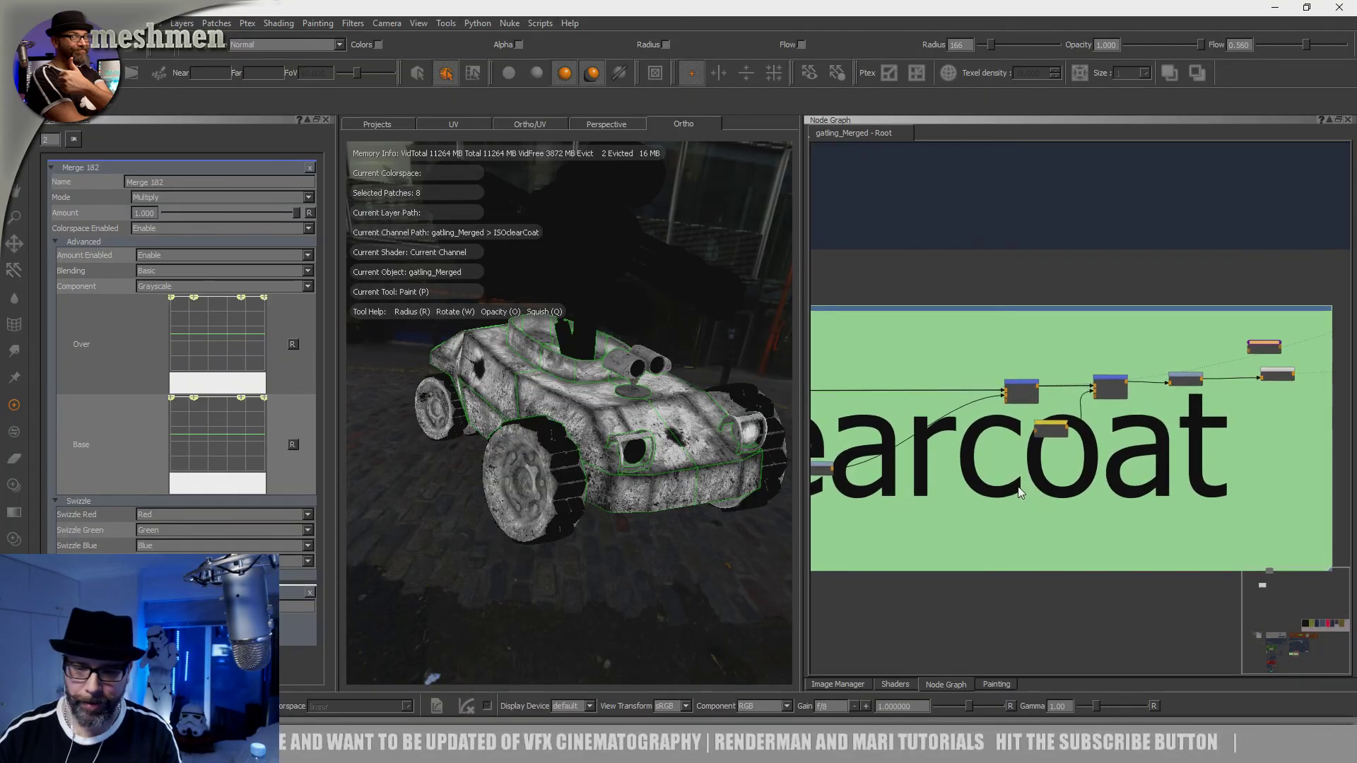
pyautogui.scroll(-2, 1017, 495)
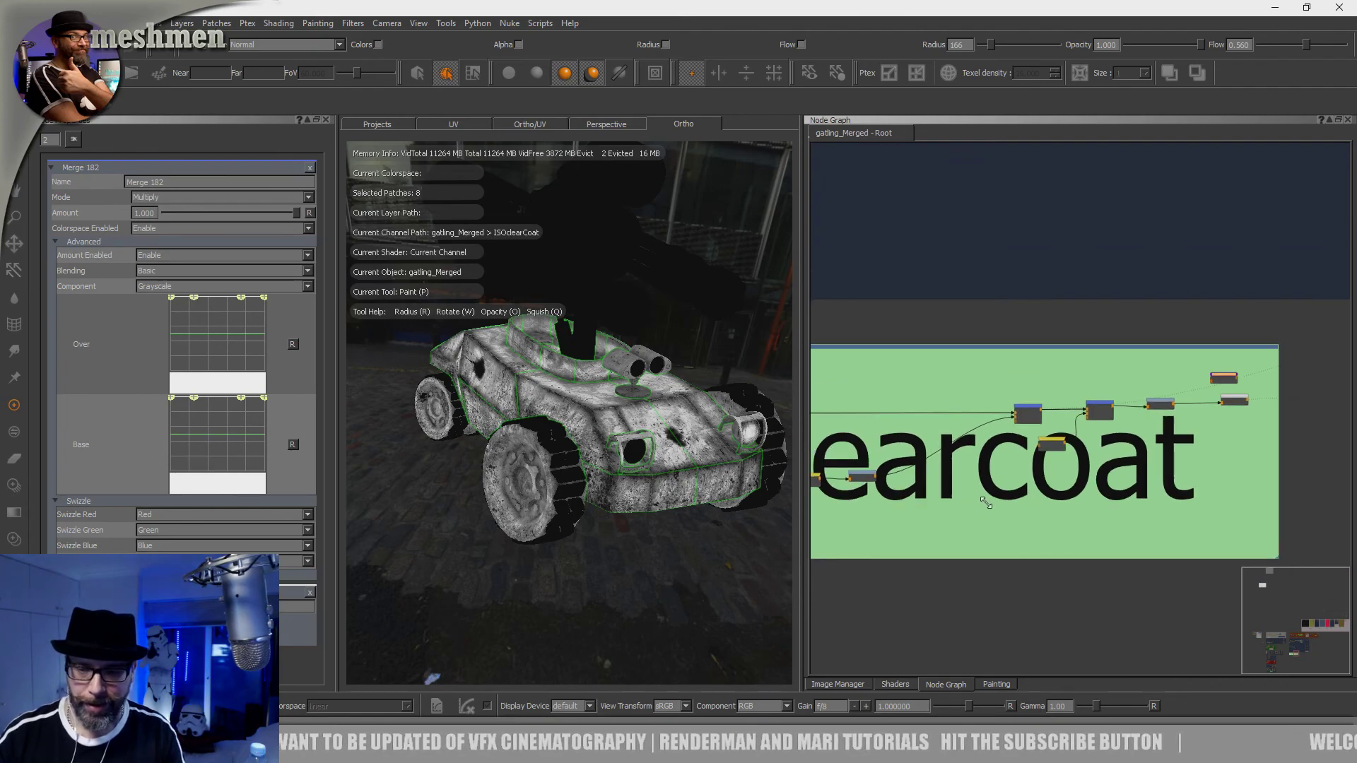
pyautogui.moveTo(1005, 504); pyautogui.dragTo(1143, 494, button='middle')
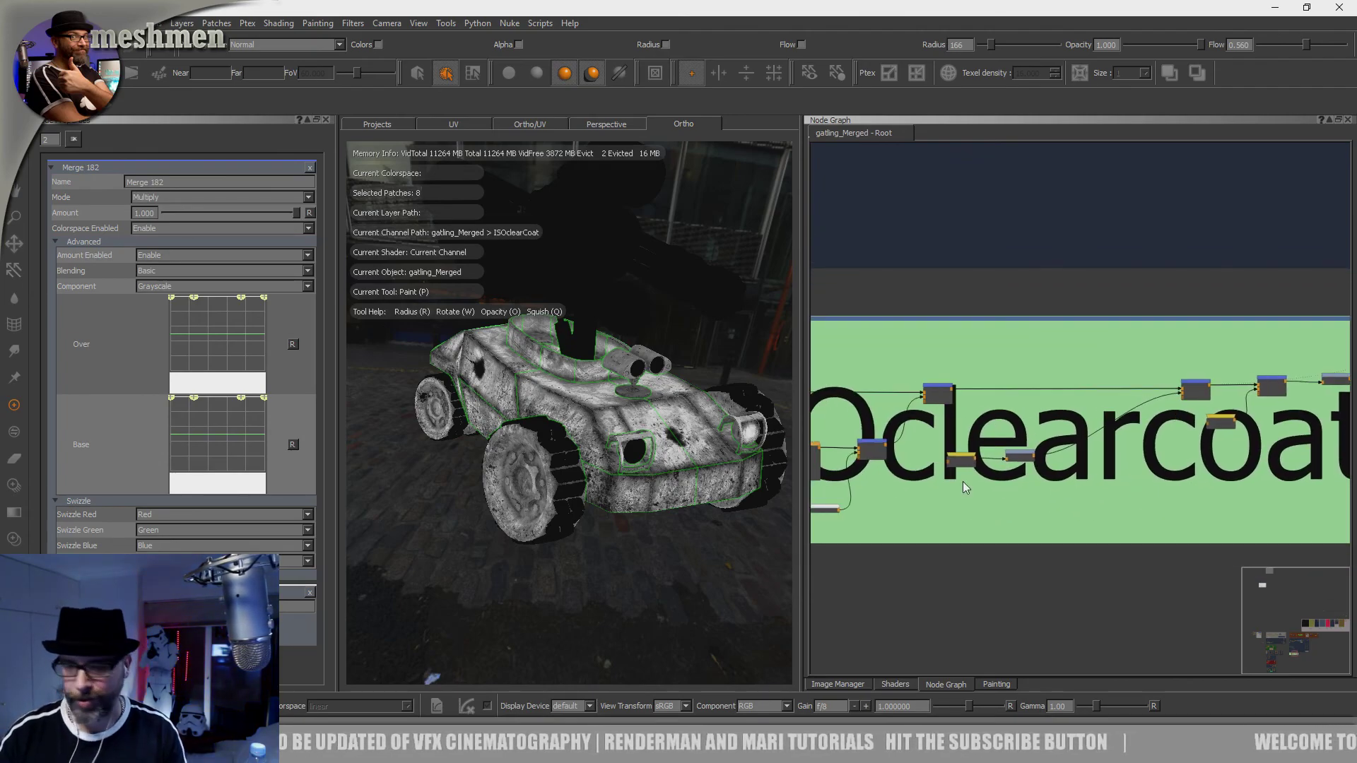
pyautogui.moveTo(800, 461); pyautogui.dragTo(805, 462)
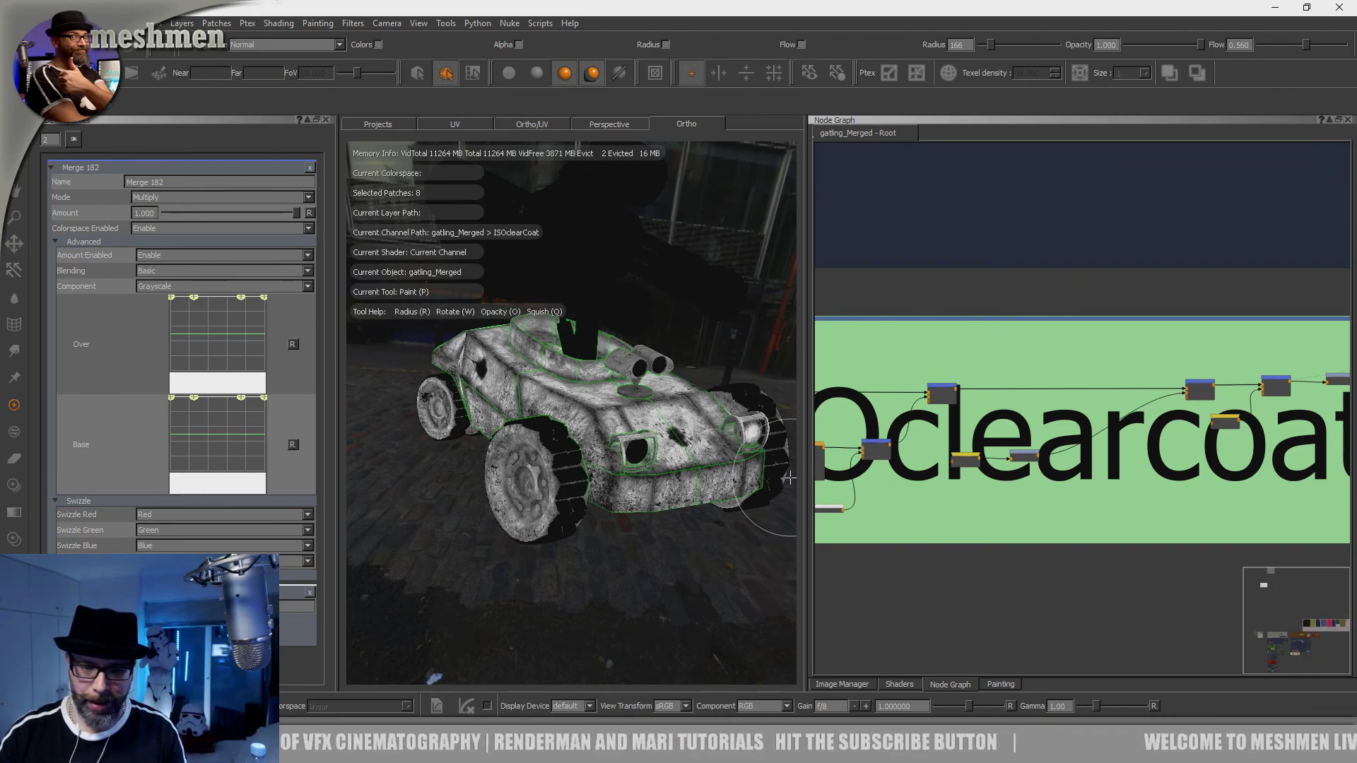
# Step: Examine the clear coat mask on the vehicle's front, side and wheels from closer angles
pyautogui.keyDown('alt'); pyautogui.moveTo(724, 555); pyautogui.dragTo(664, 567); pyautogui.keyUp('alt')
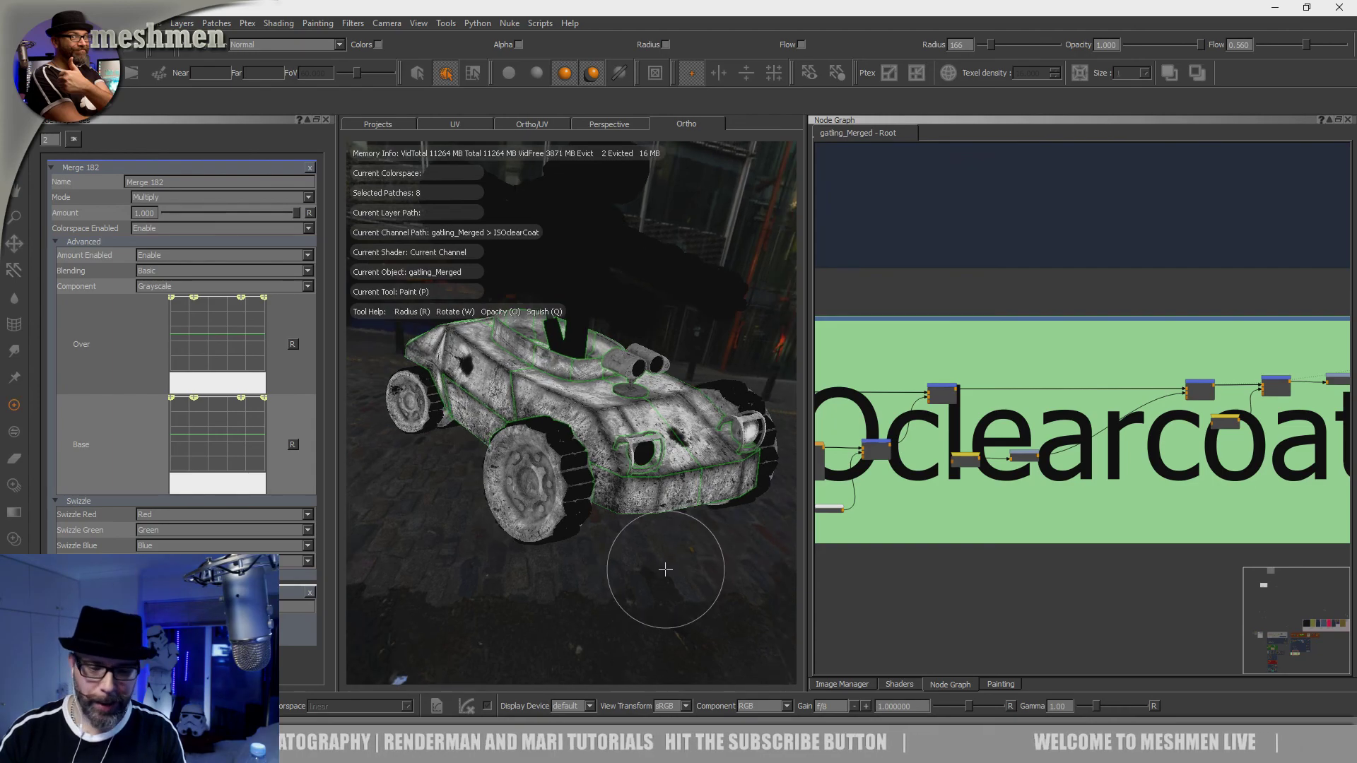
pyautogui.keyDown('alt'); pyautogui.moveTo(664, 566); pyautogui.dragTo(654, 566, button='right'); pyautogui.keyUp('alt')
pyautogui.hotkey('ctrl', 'Left')
pyautogui.keyDown('alt'); pyautogui.moveTo(642, 519); pyautogui.dragTo(648, 553, button='middle'); pyautogui.keyUp('alt')
pyautogui.moveTo(648, 553)
pyautogui.keyDown('alt'); pyautogui.mouseDown()
pyautogui.moveTo(633, 570)
pyautogui.moveTo(618, 558)
pyautogui.moveTo(672, 524)
pyautogui.moveTo(643, 554)
pyautogui.mouseUp(); pyautogui.keyUp('alt')
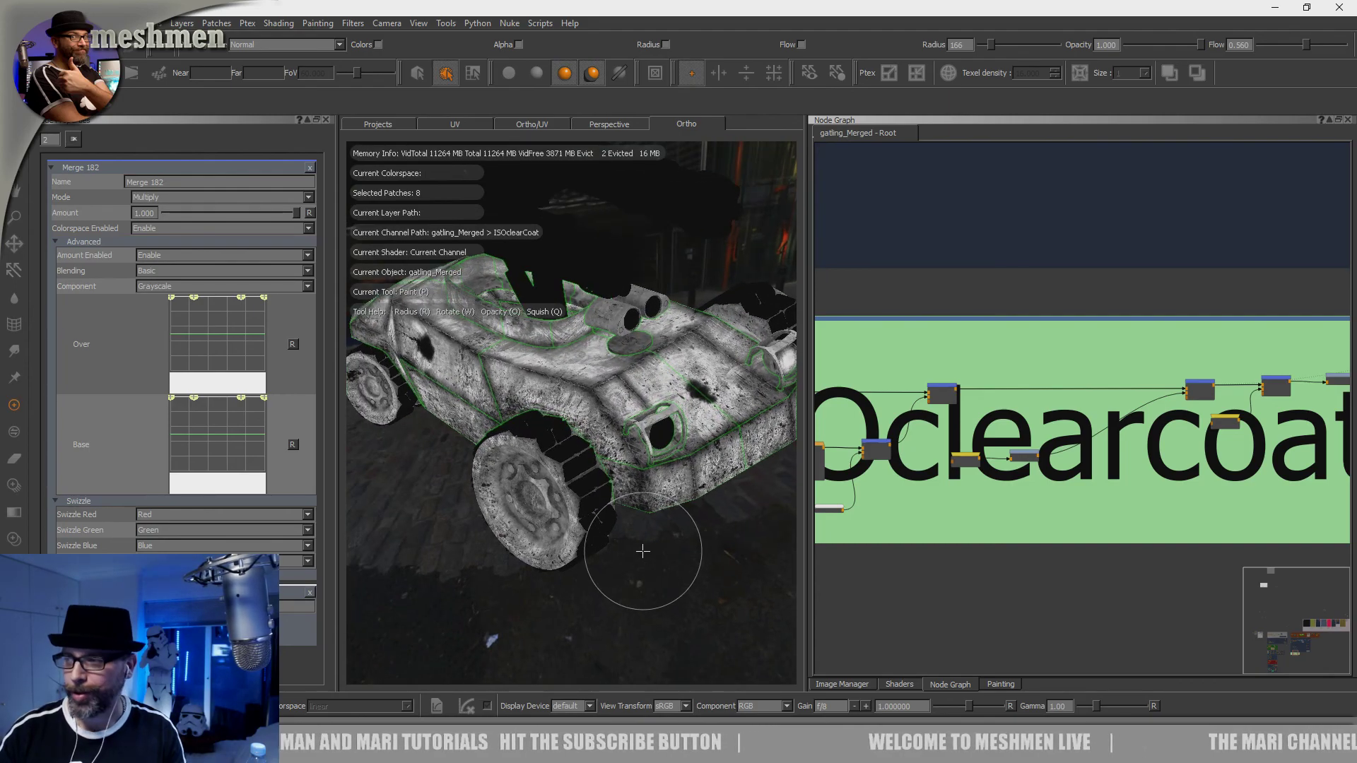
pyautogui.keyDown('alt'); pyautogui.moveTo(642, 552); pyautogui.dragTo(642, 553); pyautogui.keyUp('alt')
pyautogui.keyDown('alt'); pyautogui.moveTo(642, 553); pyautogui.dragTo(641, 552, button='right'); pyautogui.keyUp('alt')
pyautogui.keyDown('alt'); pyautogui.moveTo(640, 552); pyautogui.dragTo(641, 552); pyautogui.keyUp('alt')
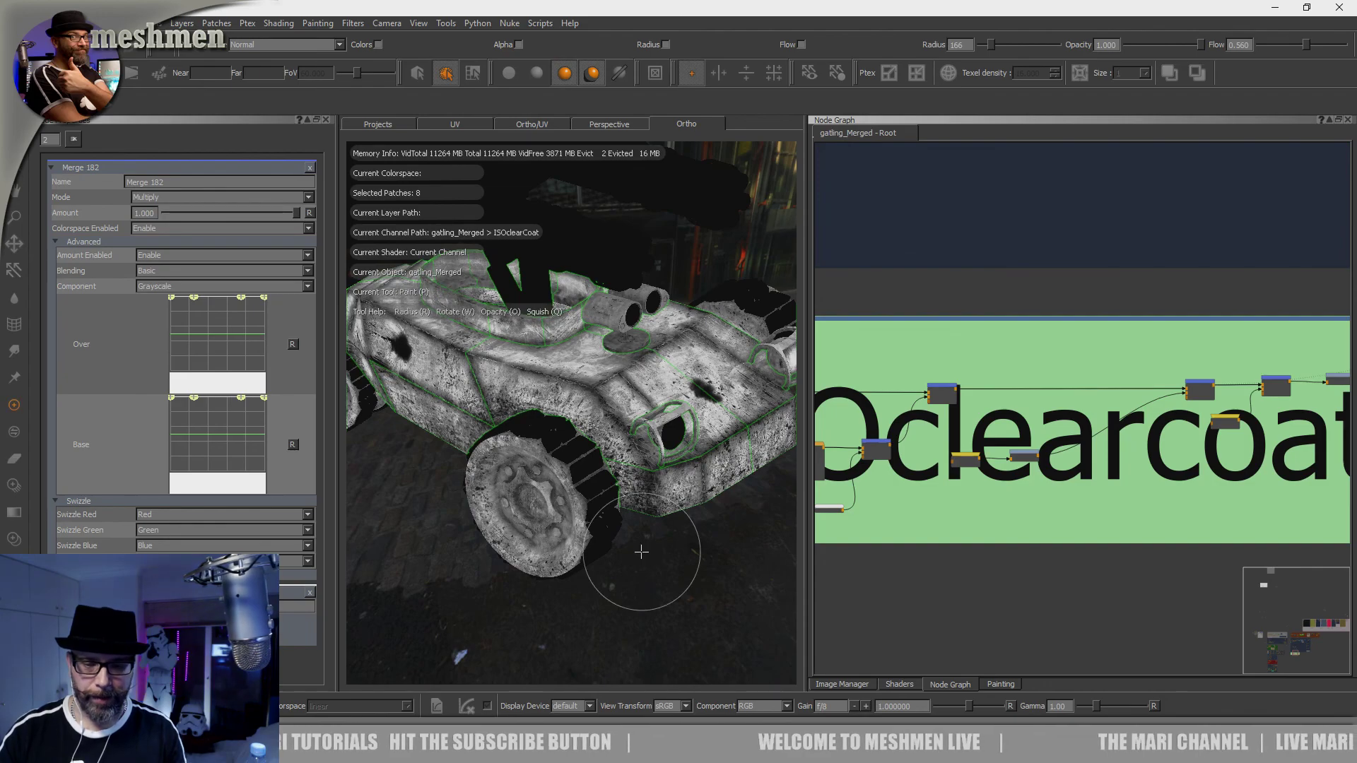